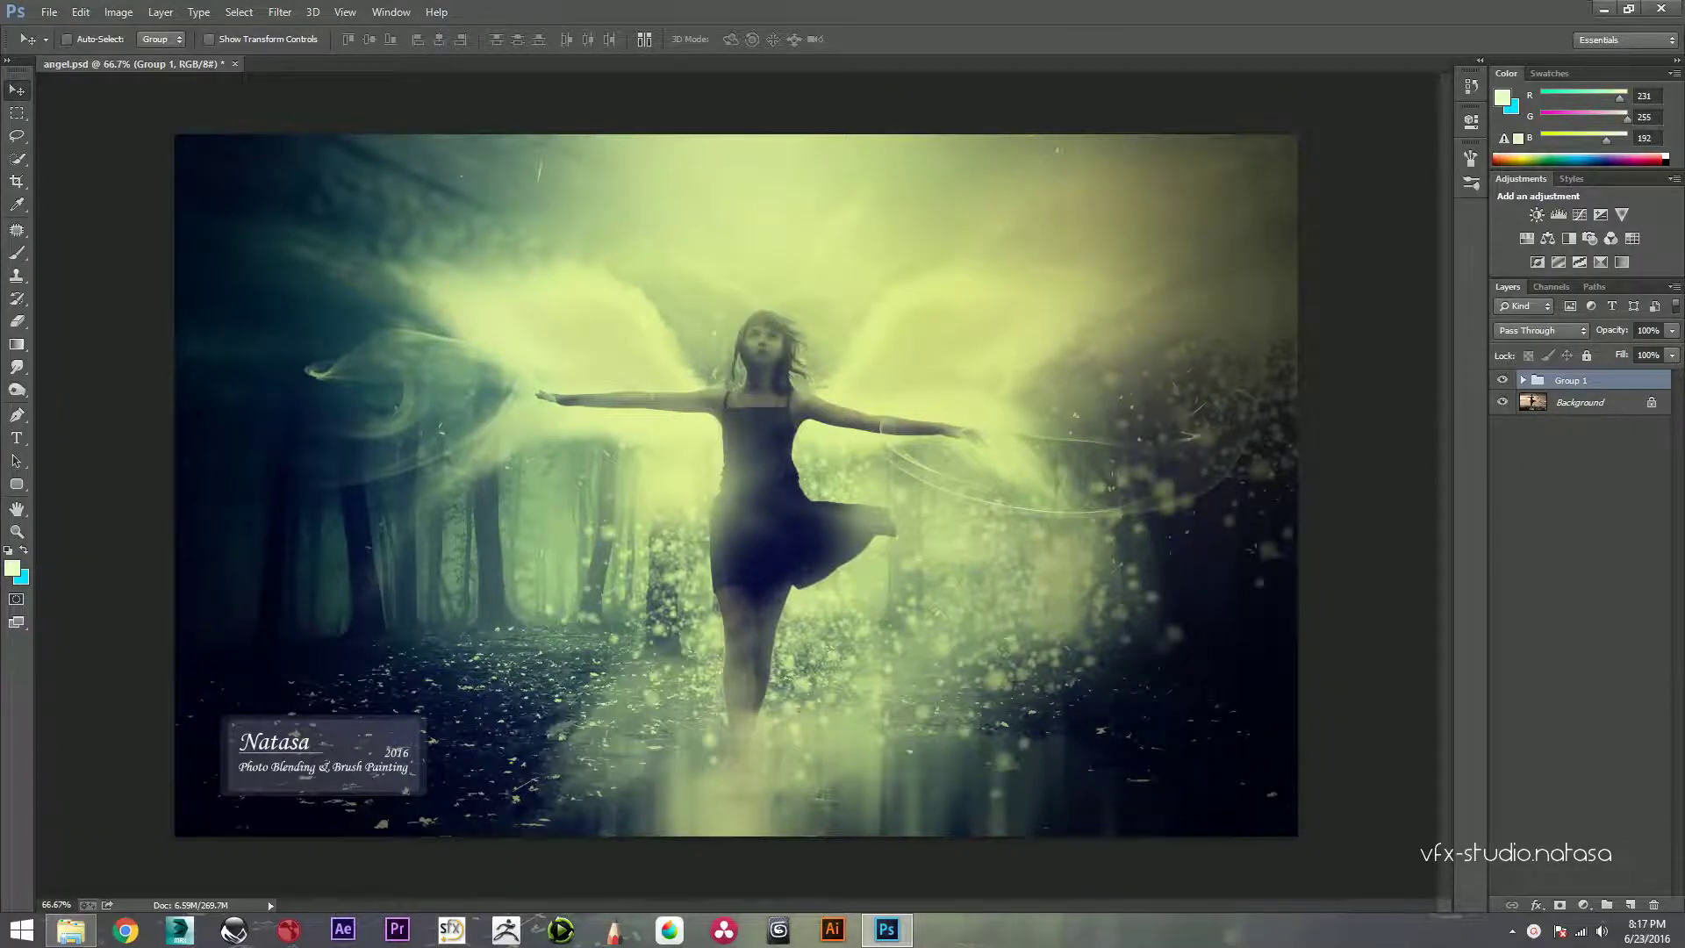
# Step: Compare the finished angel composite with the original photo, then bring up the source image folder
pyautogui.hotkey('ctrl', ',')
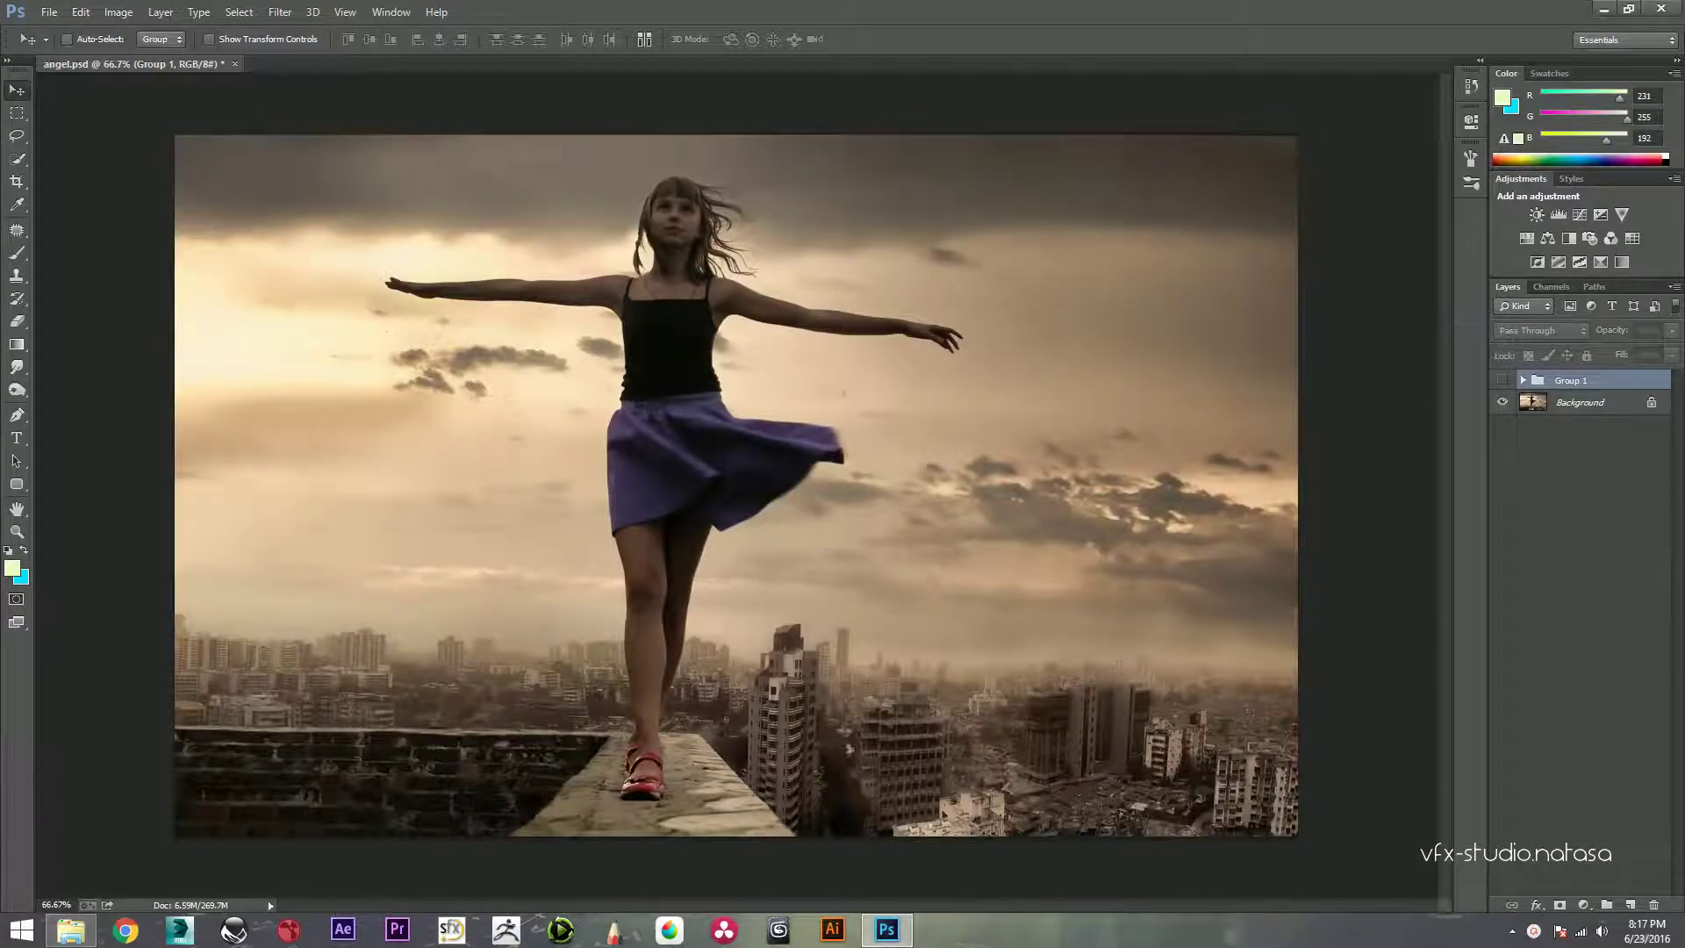
pyautogui.hotkey('ctrl', ',')
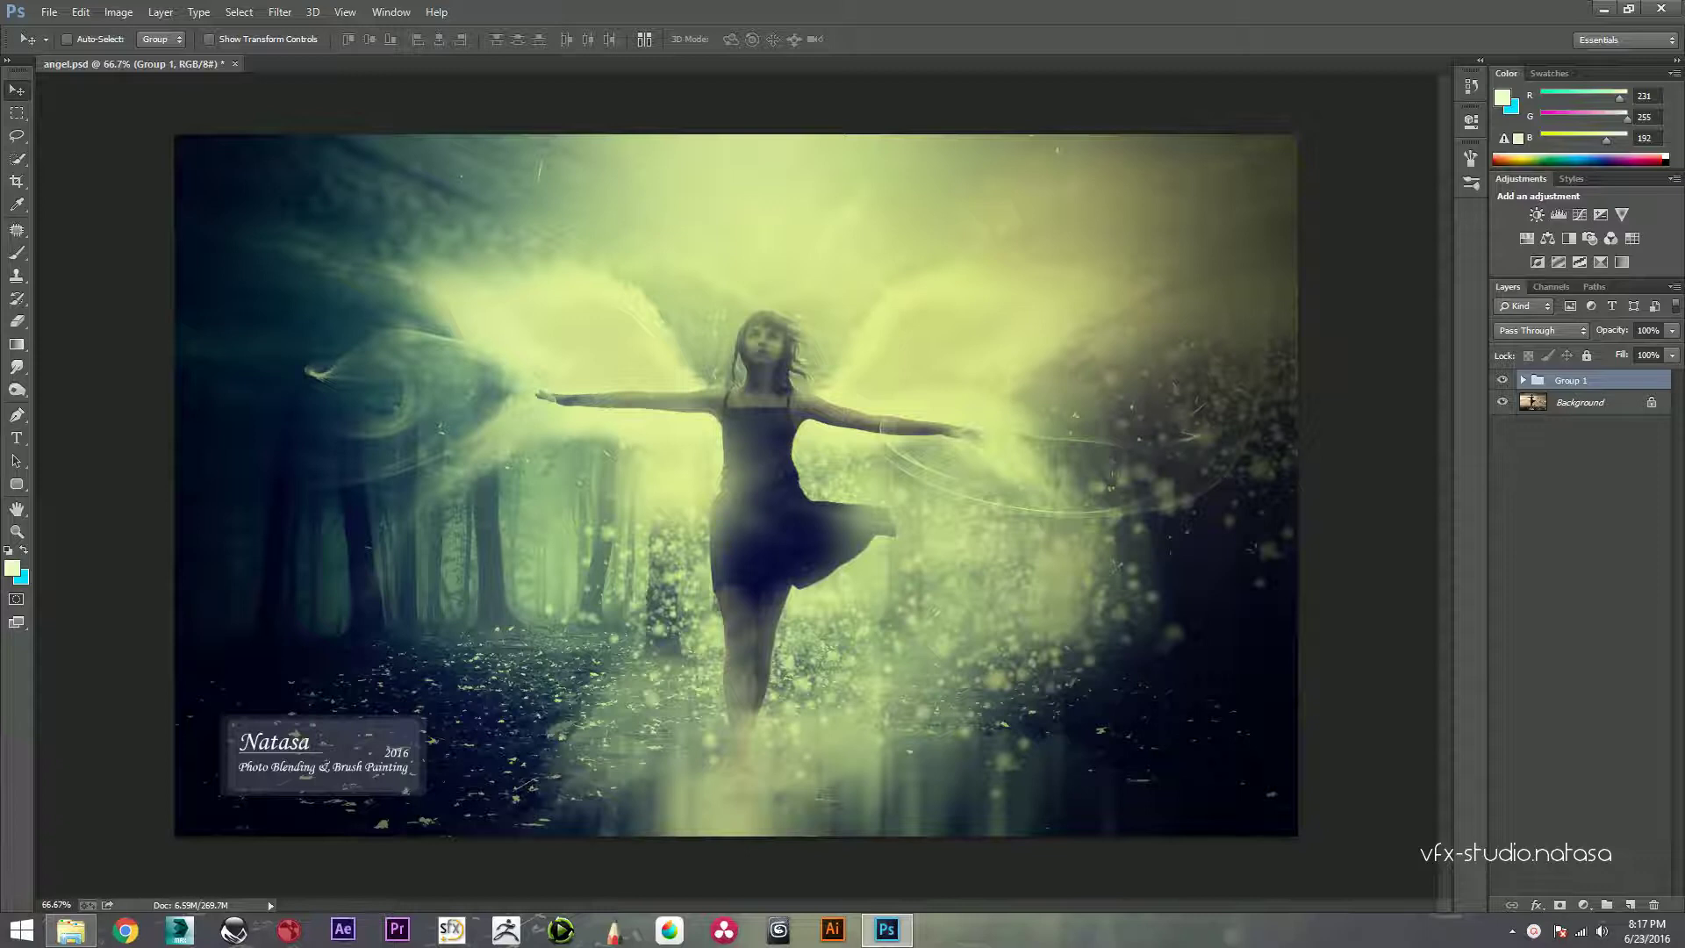
pyautogui.click(70, 930)
# Step: Preview the forest, girl-walking and sky images in Windows Photo Viewer
pyautogui.doubleClick(836, 227)
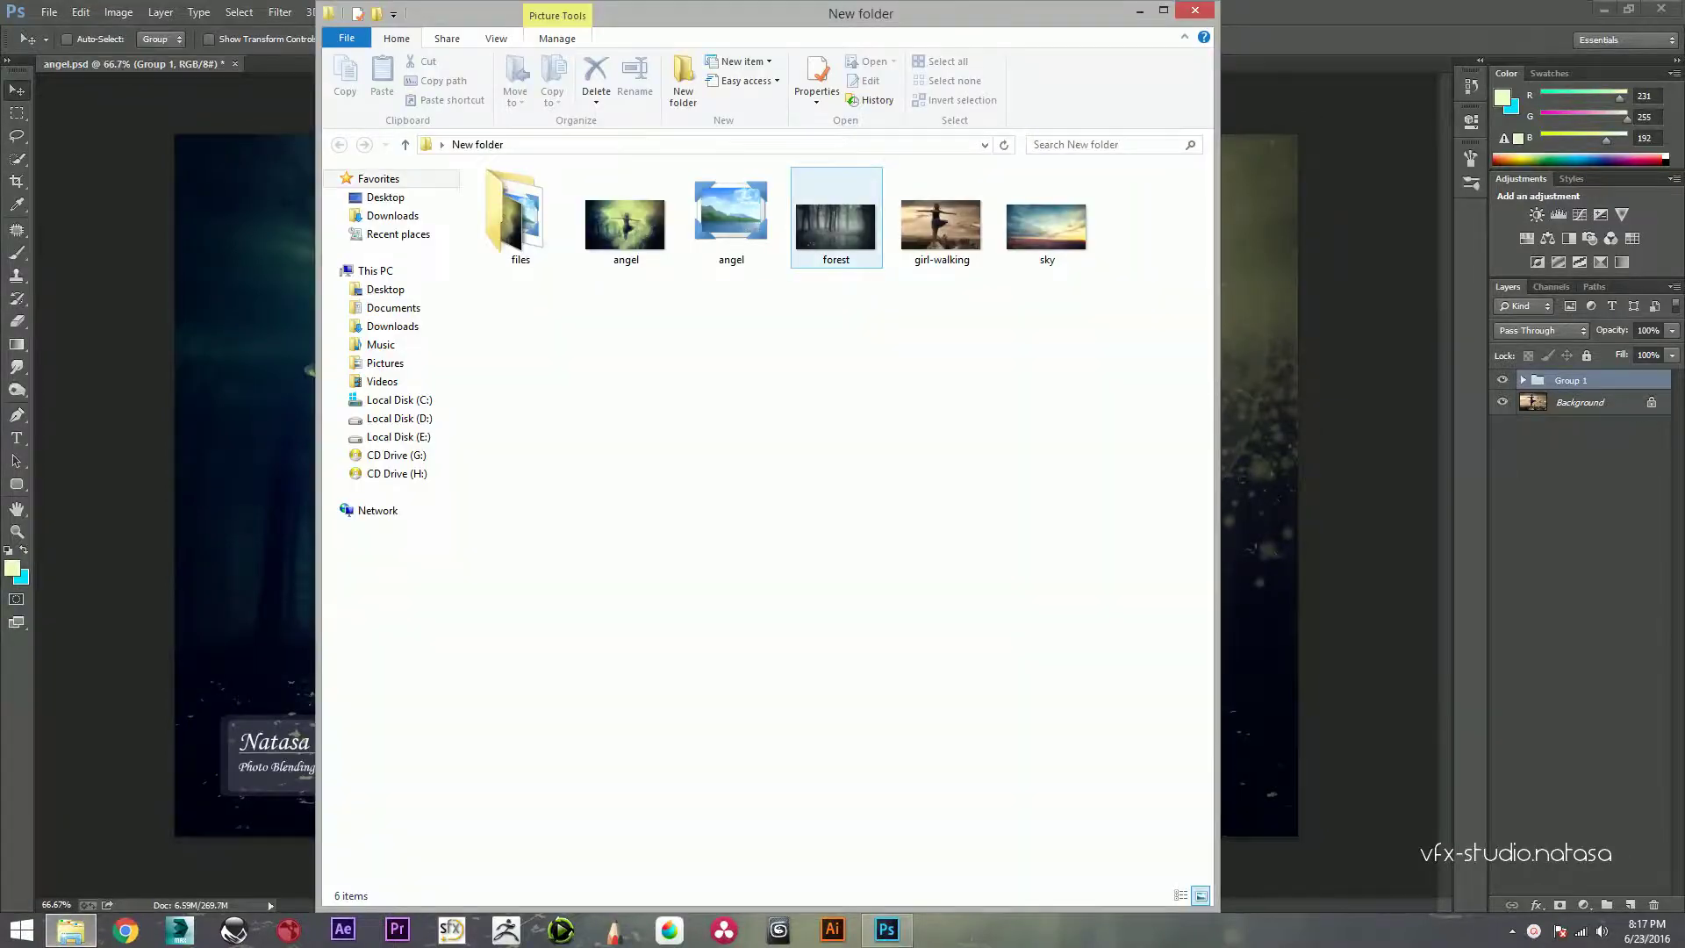
pyautogui.press('Right')
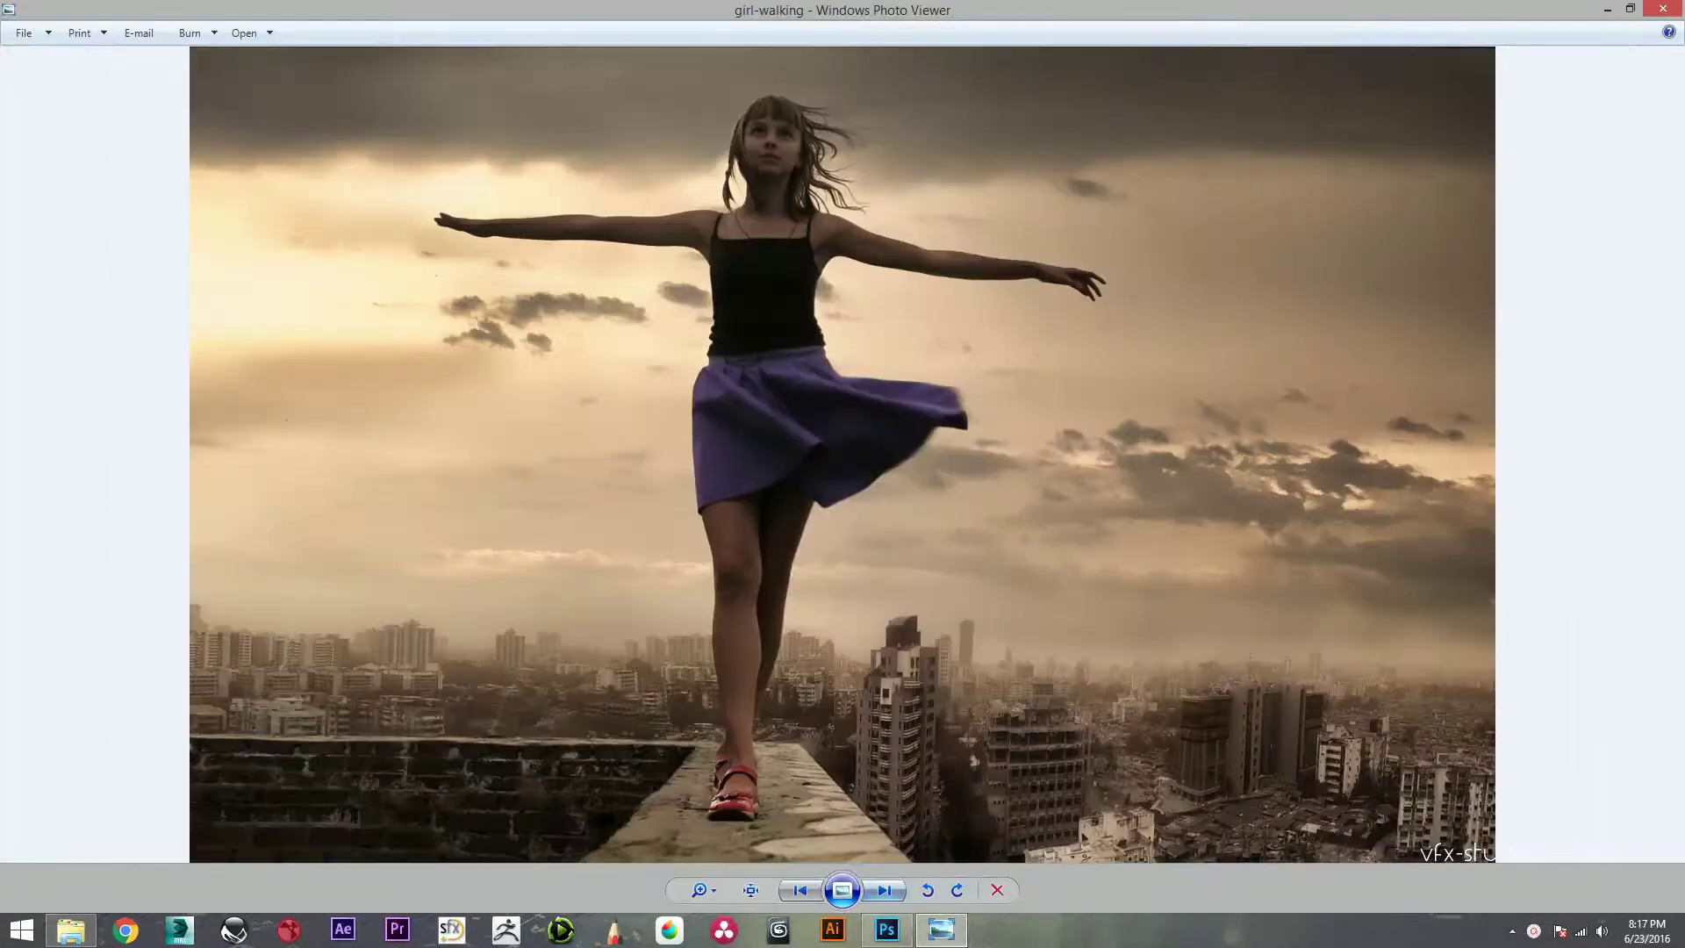
pyautogui.press('Right')
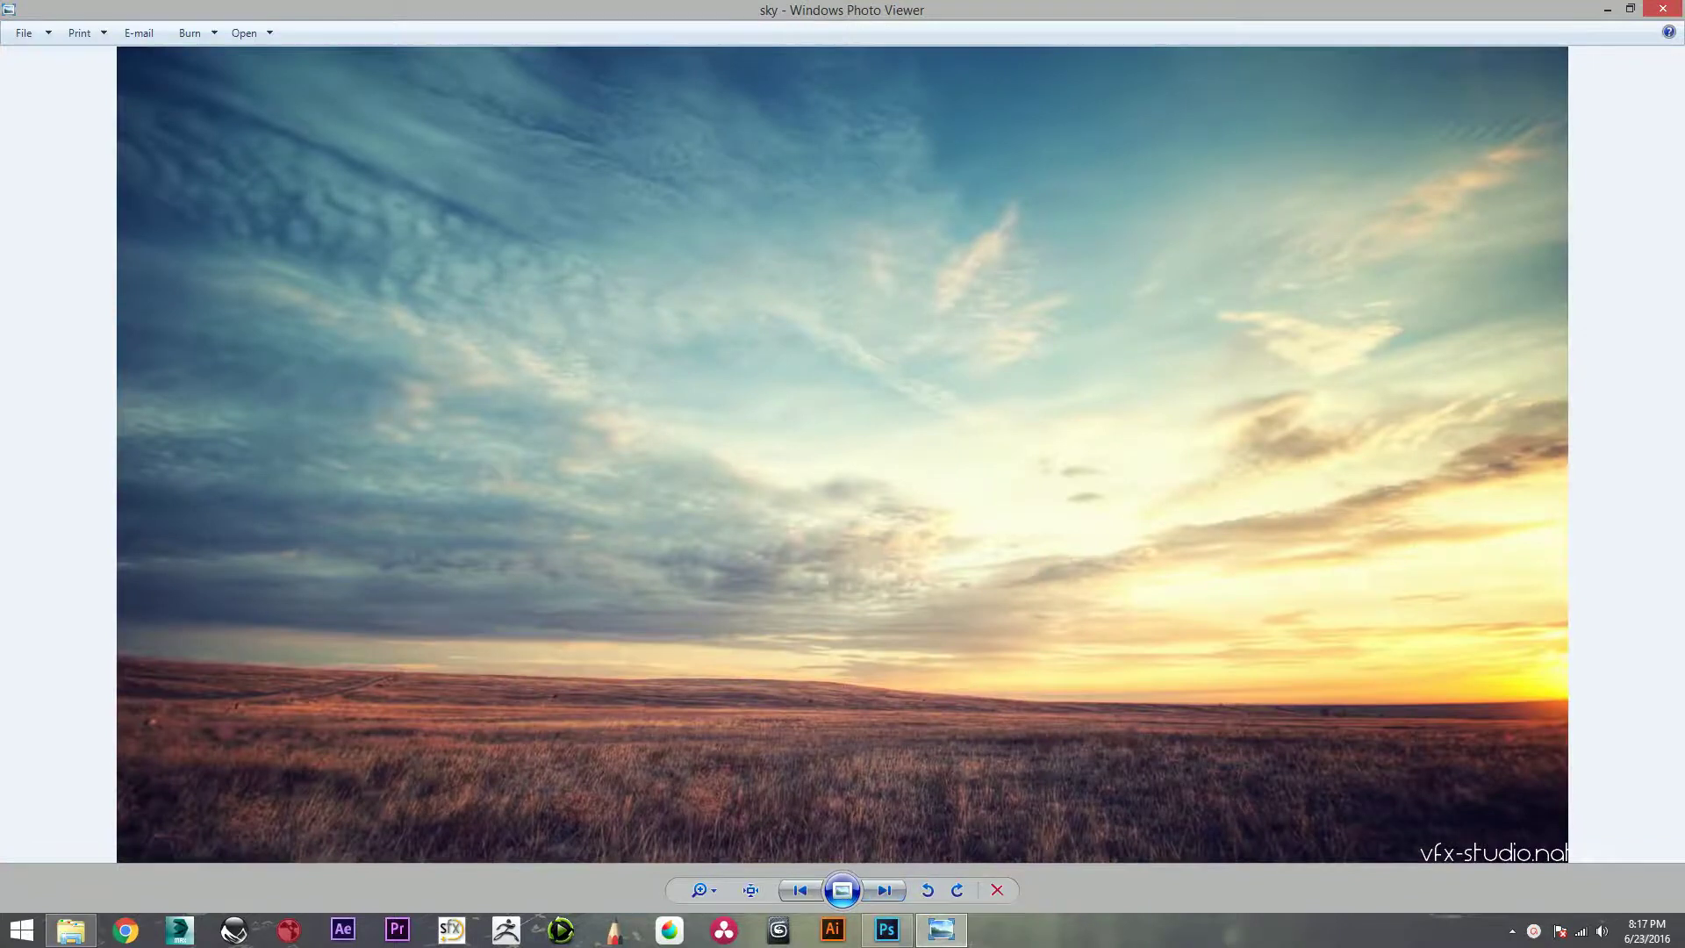
pyautogui.click(1663, 9)
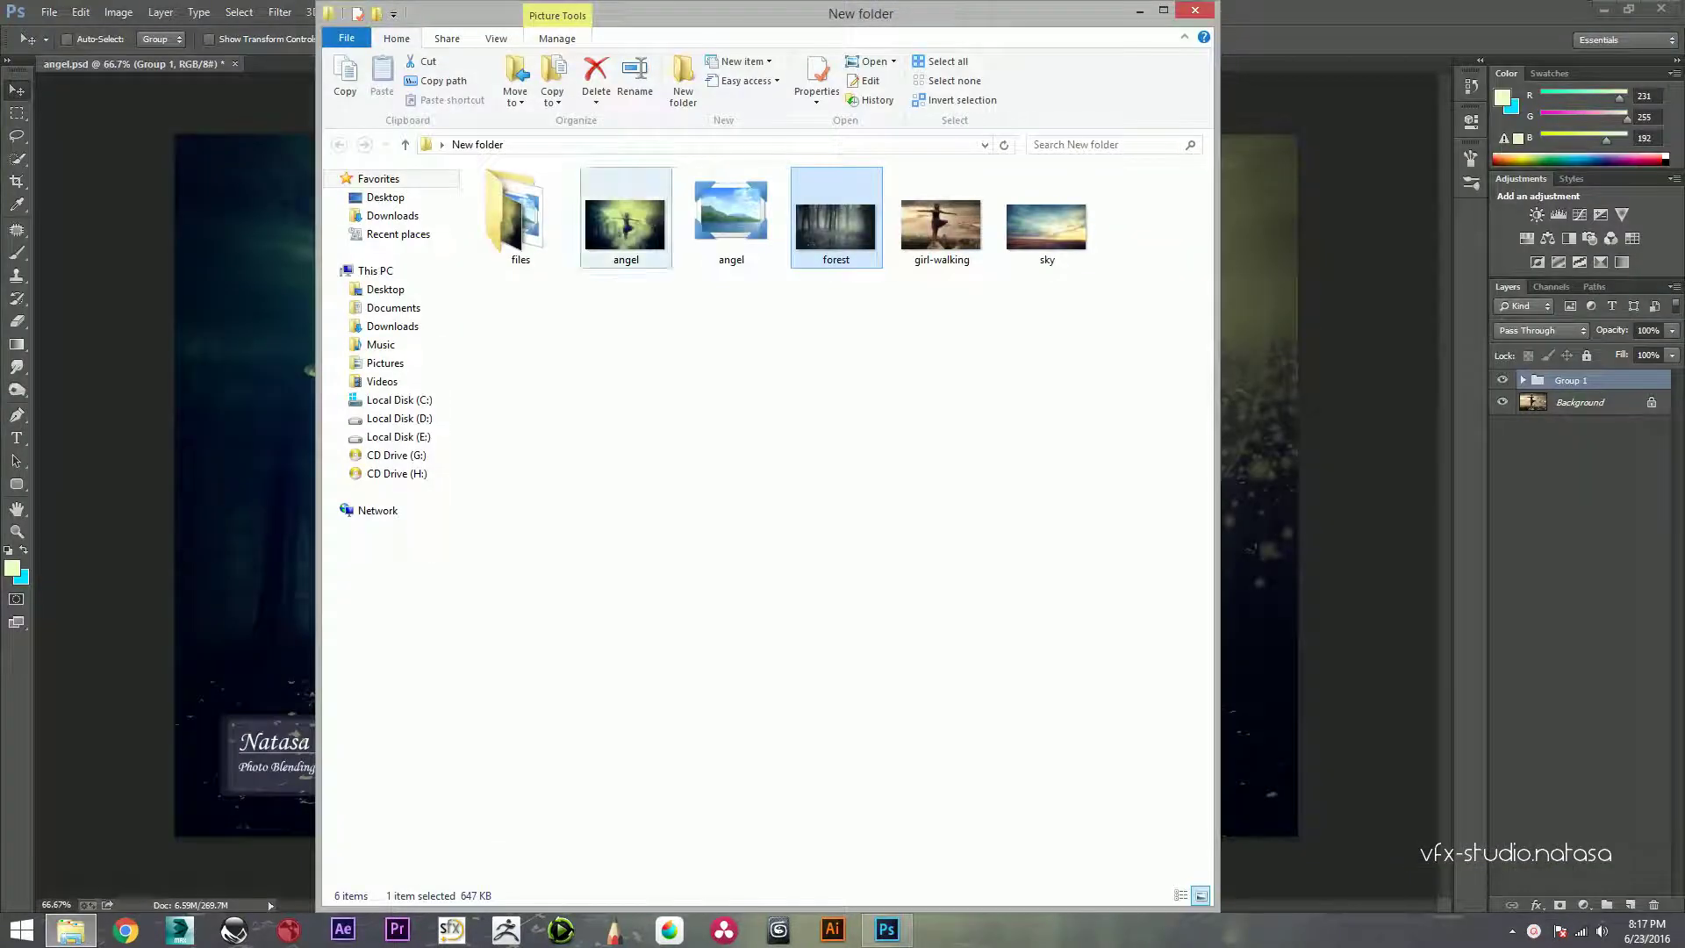
# Step: Preview the finished angel image, then return to the Photoshop composite
pyautogui.doubleClick(626, 224)
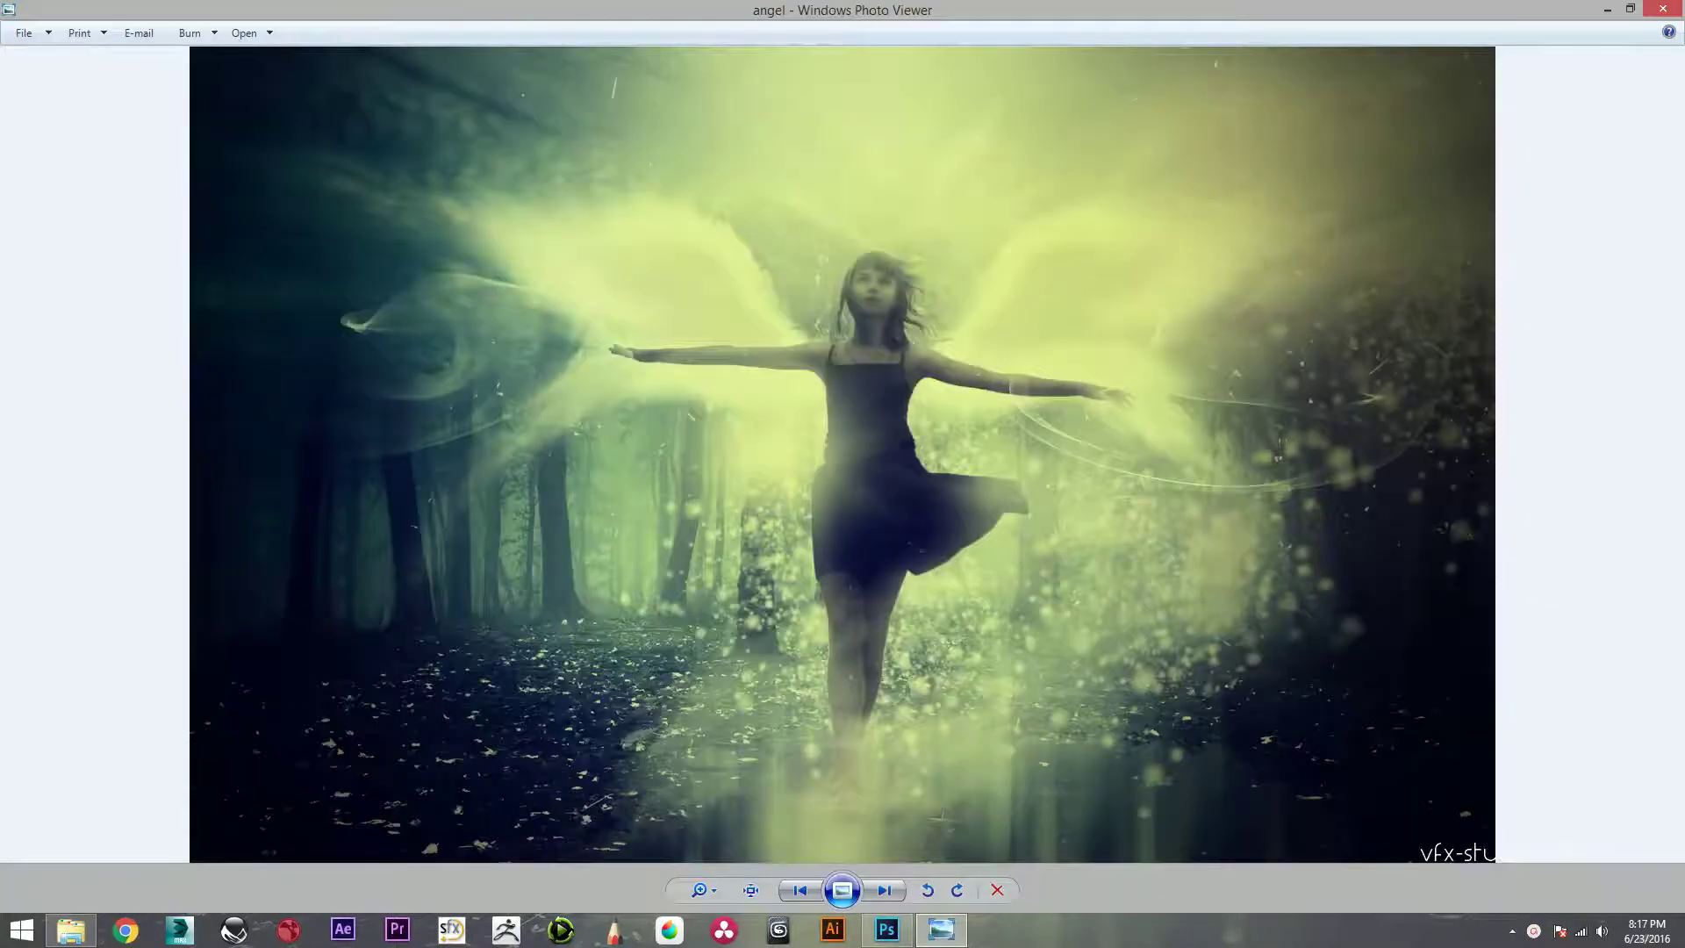
pyautogui.hotkey('alt', 'F4')
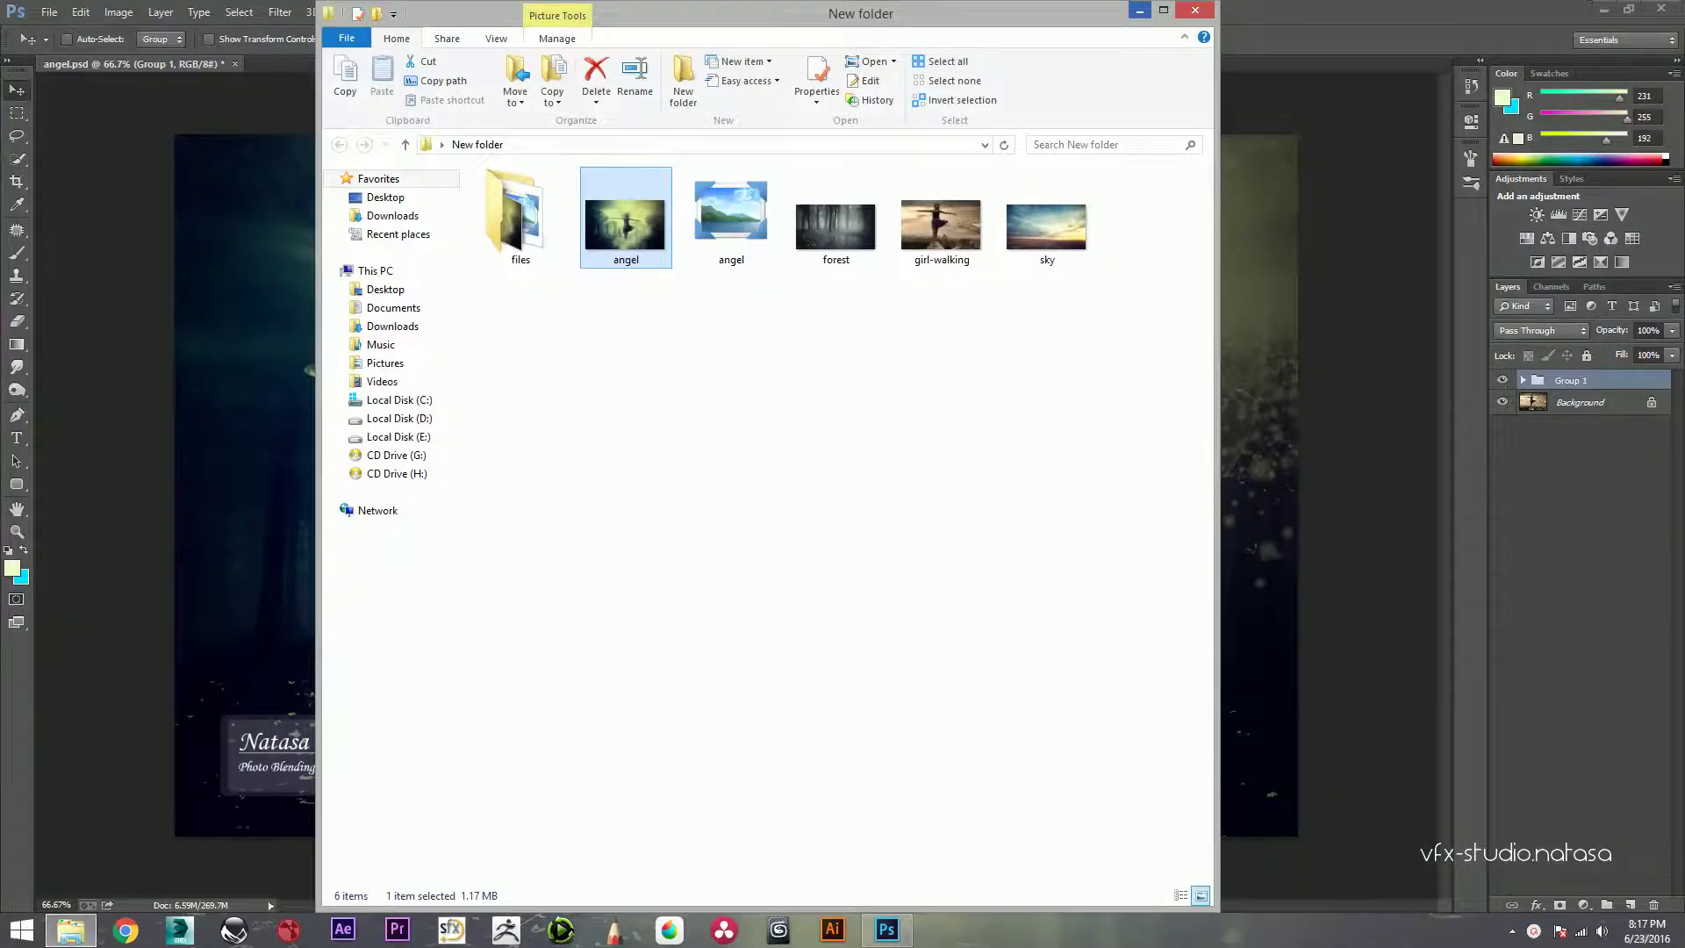
pyautogui.click(1139, 9)
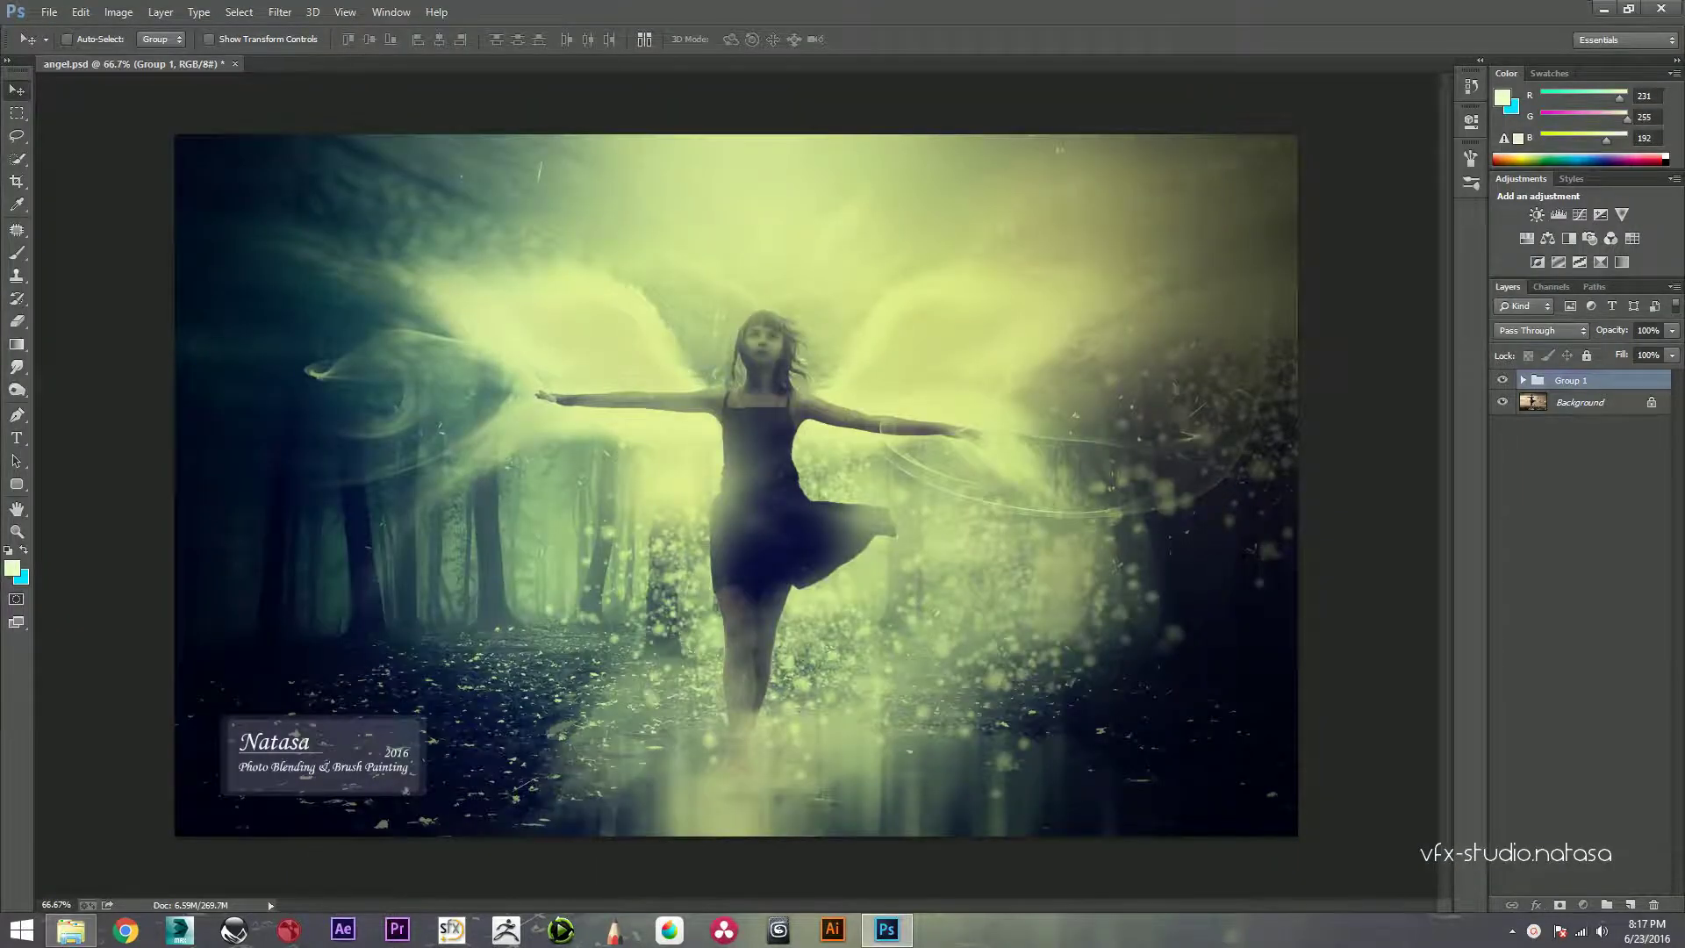
# Step: Expand Group 1 and scroll its layer list to find the watermark layers
pyautogui.click(1523, 380)
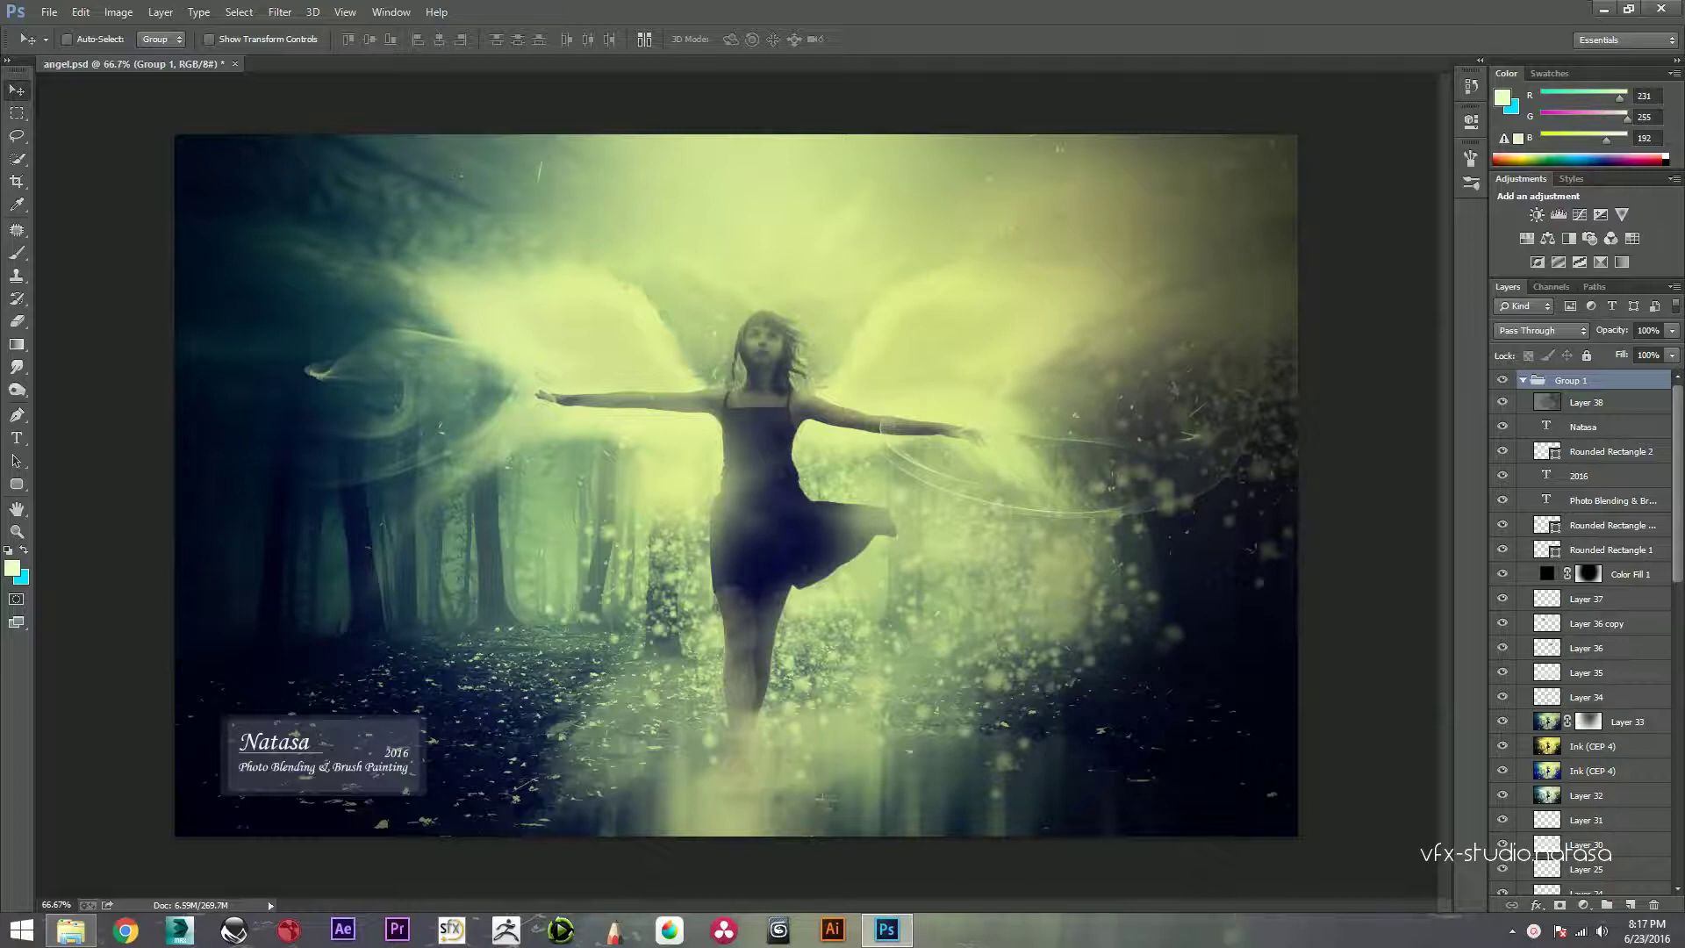
pyautogui.scroll(-5, 1580, 632)
pyautogui.scroll(-5, 1580, 632)
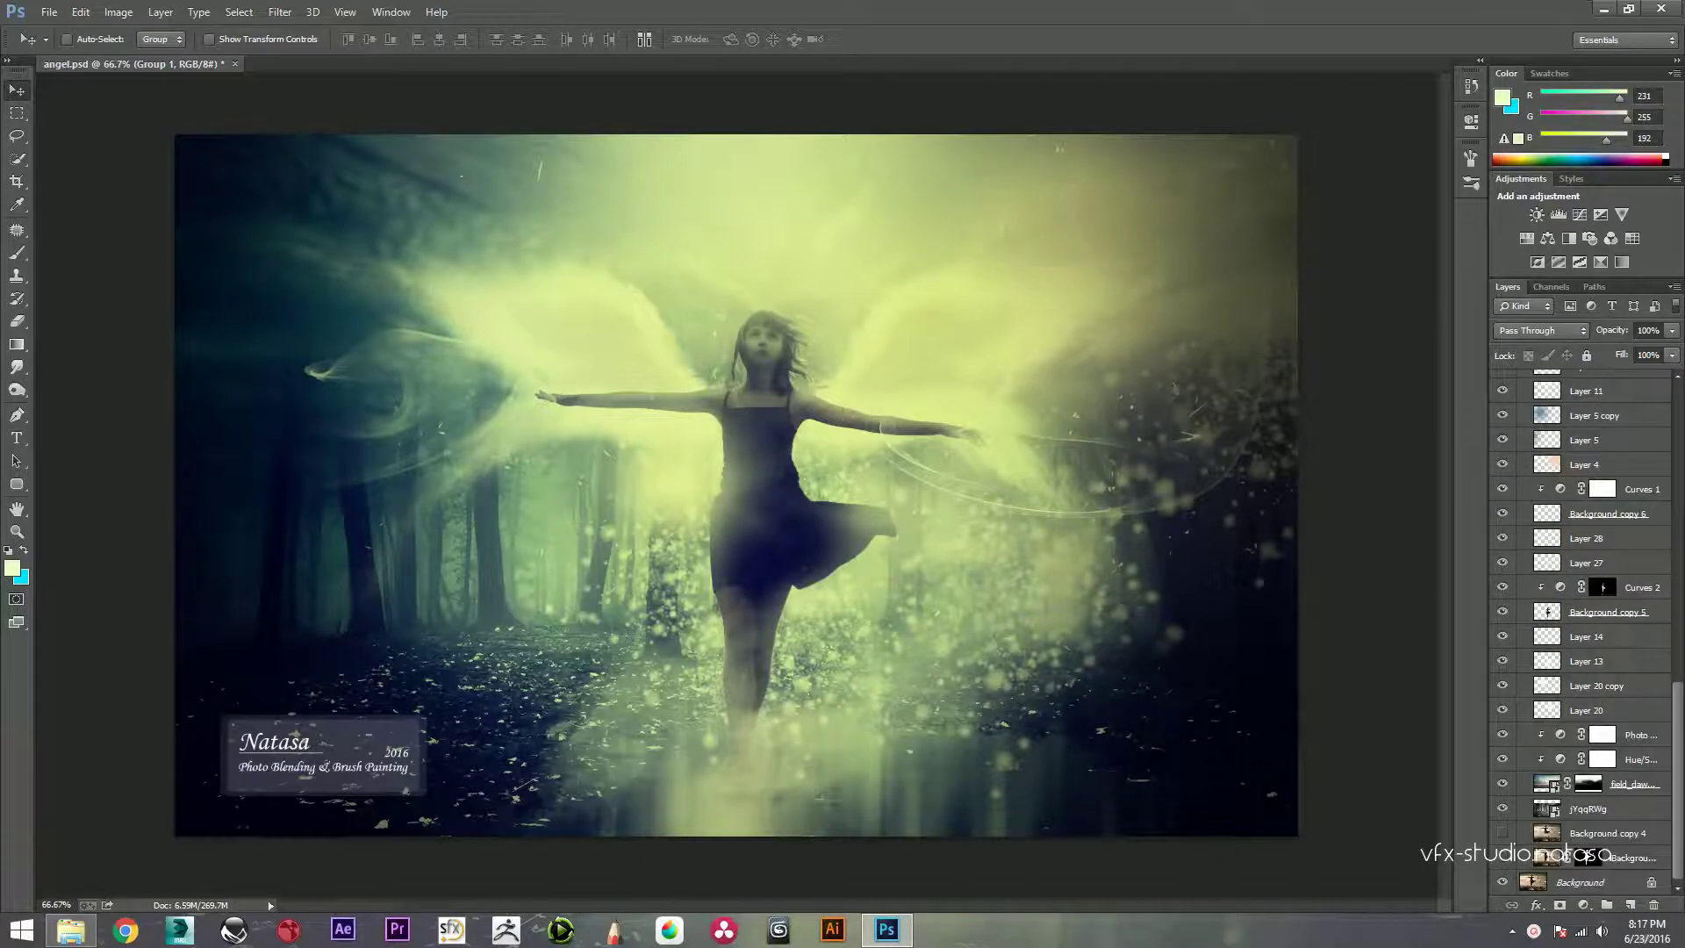
pyautogui.scroll(3, 1580, 632)
pyautogui.scroll(3, 1580, 632)
pyautogui.scroll(2, 1580, 632)
pyautogui.scroll(3, 1580, 632)
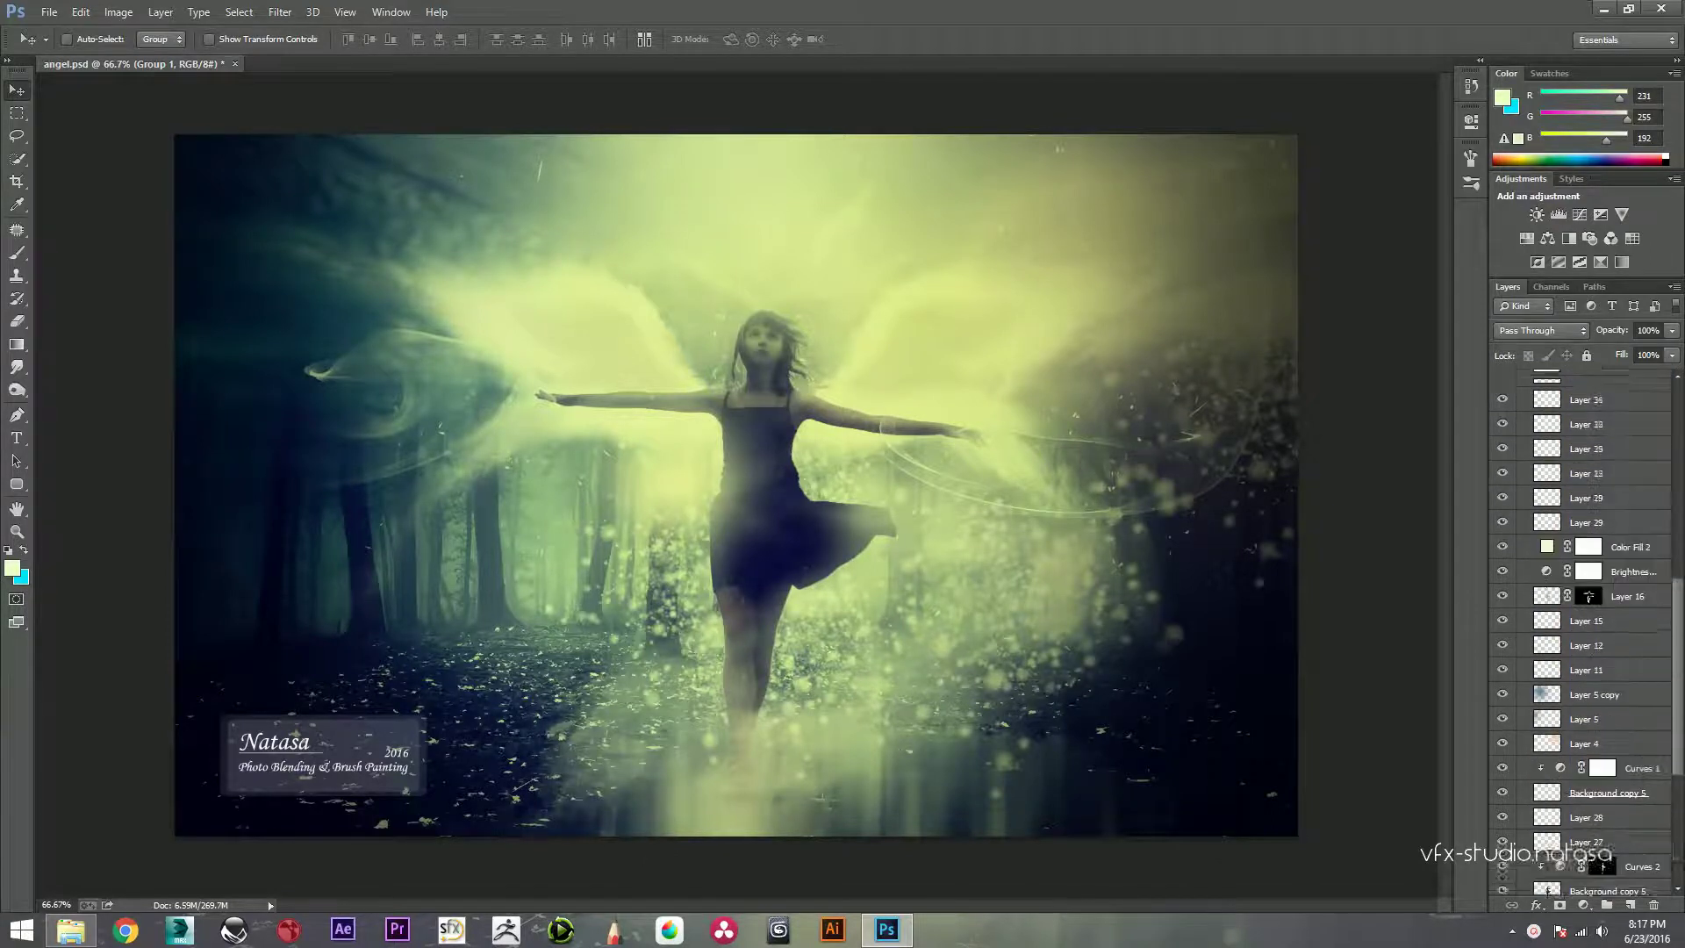
pyautogui.scroll(5, 1580, 632)
pyautogui.scroll(5, 1580, 632)
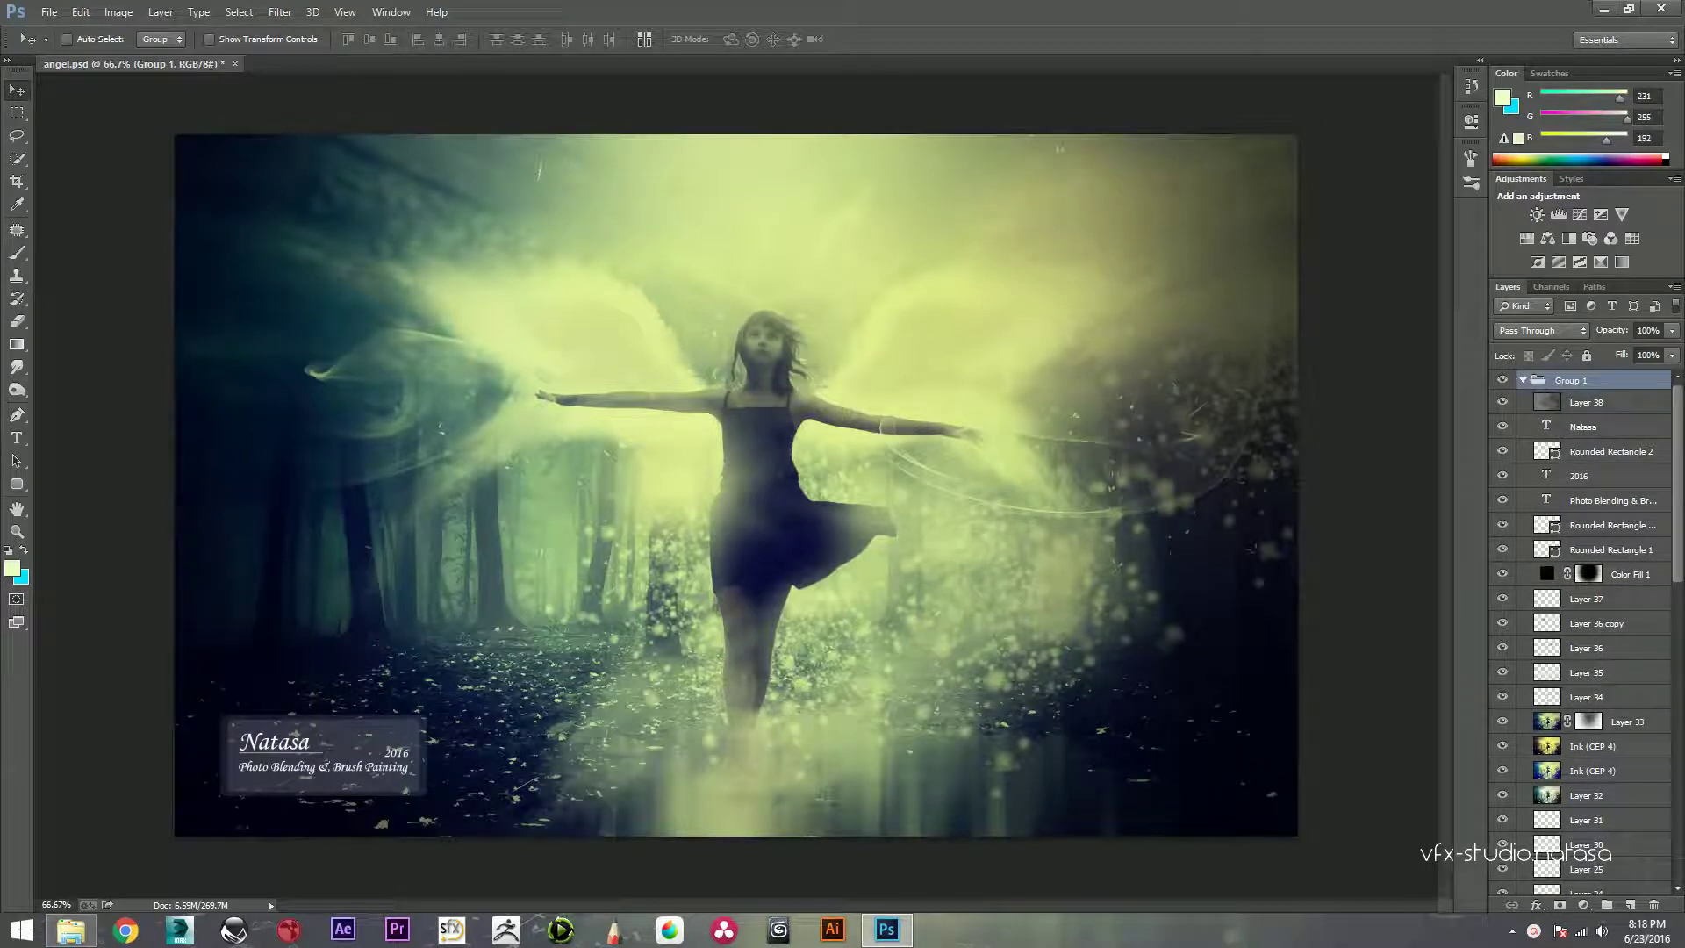
# Step: Group the Natasa through Rounded Rectangle 1 layers into Group 2 and hide it
pyautogui.click(1582, 426)
pyautogui.keyDown('shift'); pyautogui.click(1609, 550); pyautogui.keyUp('shift')
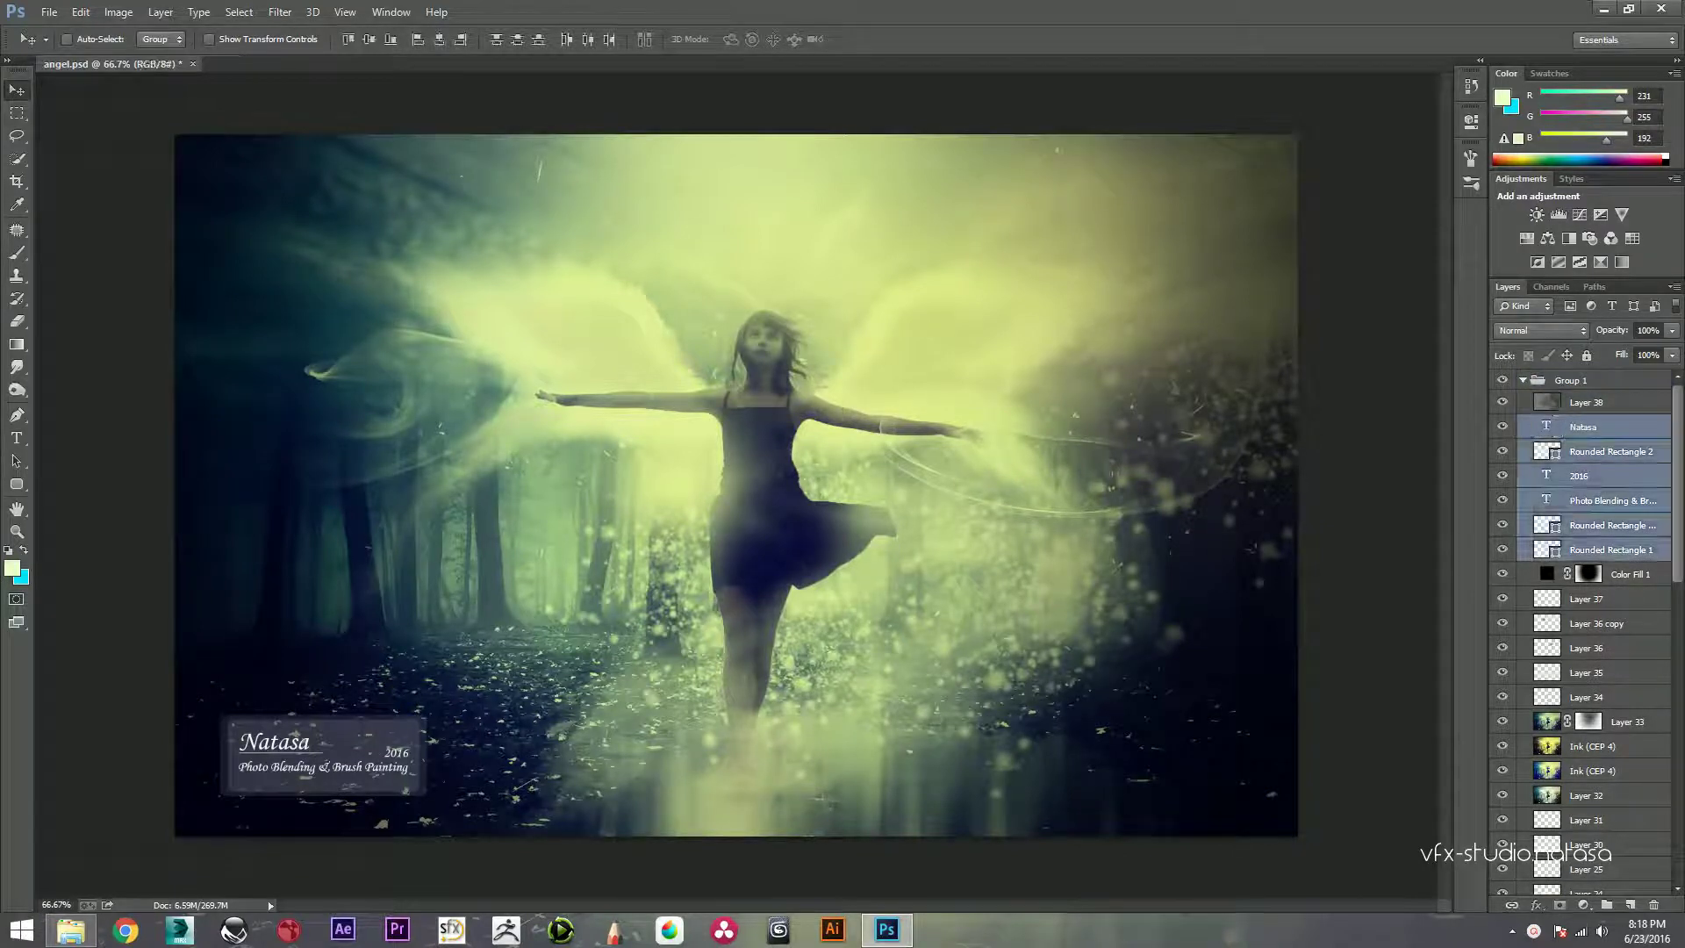
pyautogui.hotkey('ctrl', 'g')
pyautogui.click(1502, 425)
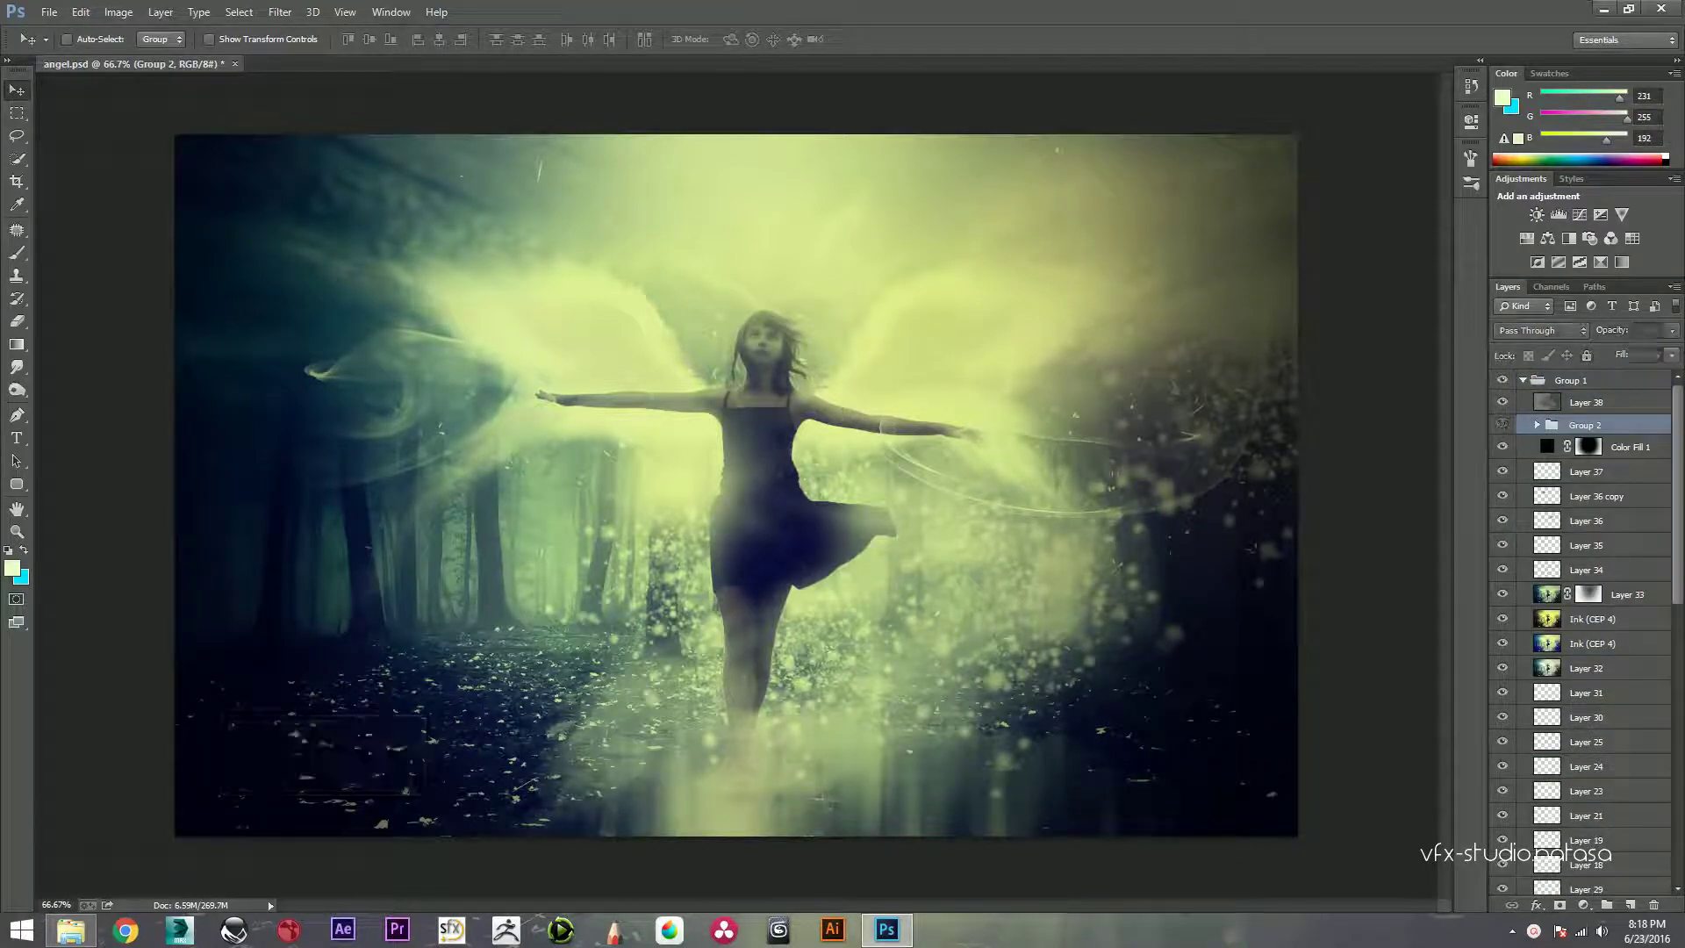
pyautogui.scroll(5, 879, 417)
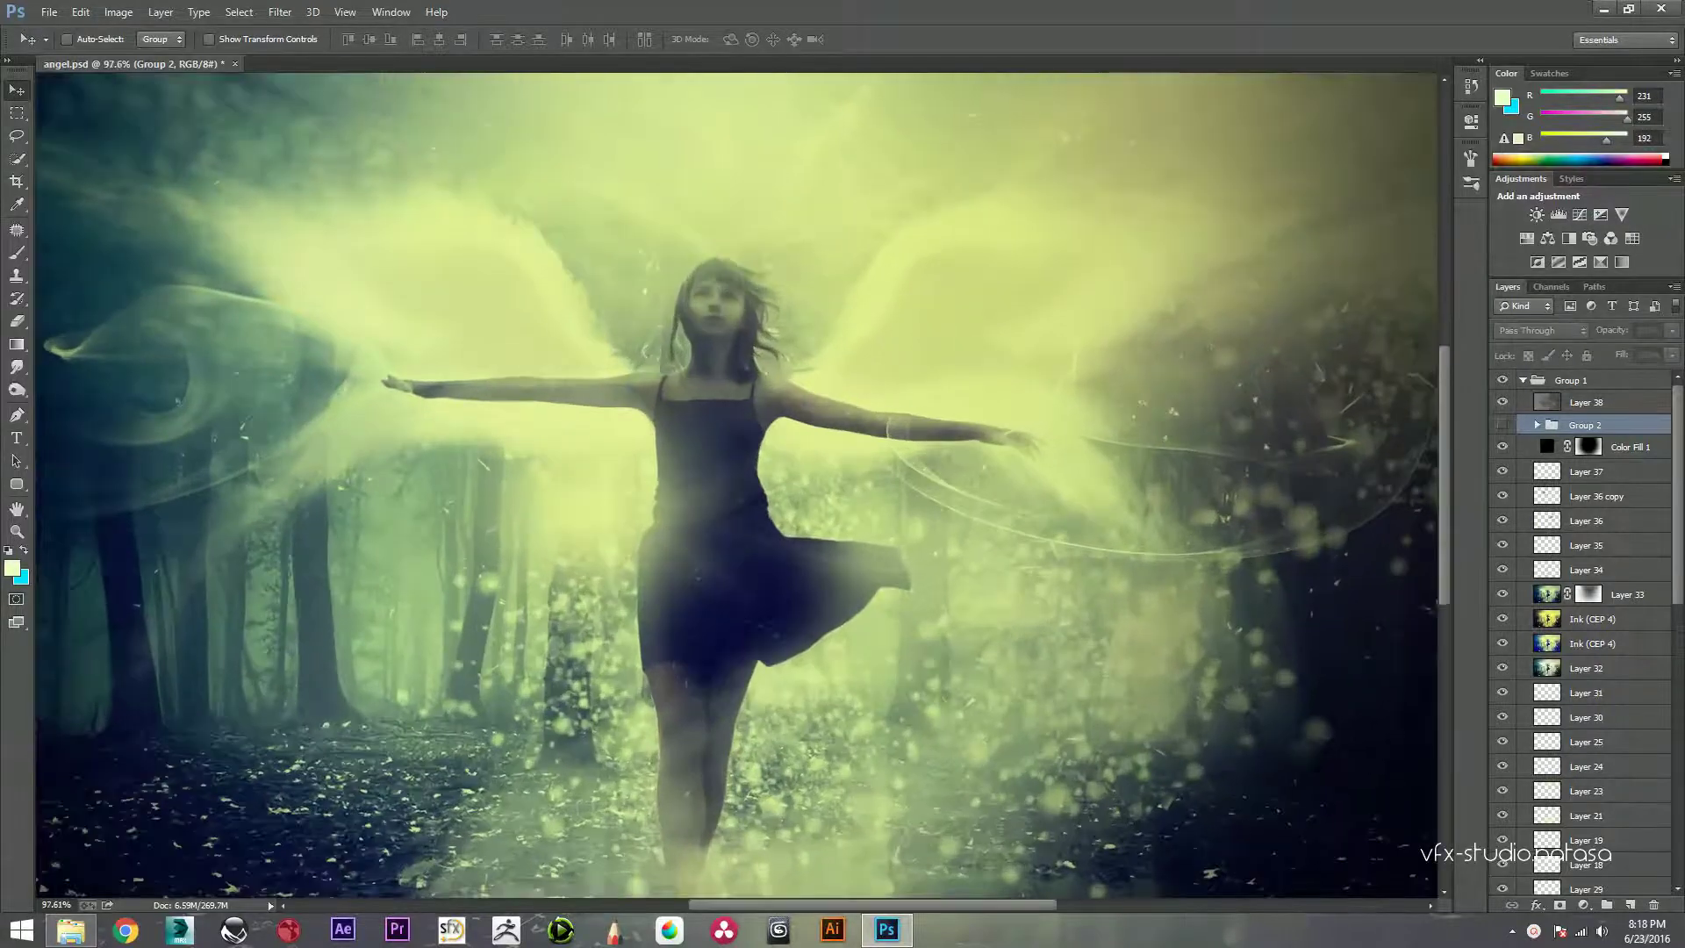
pyautogui.scroll(-4, 907, 414)
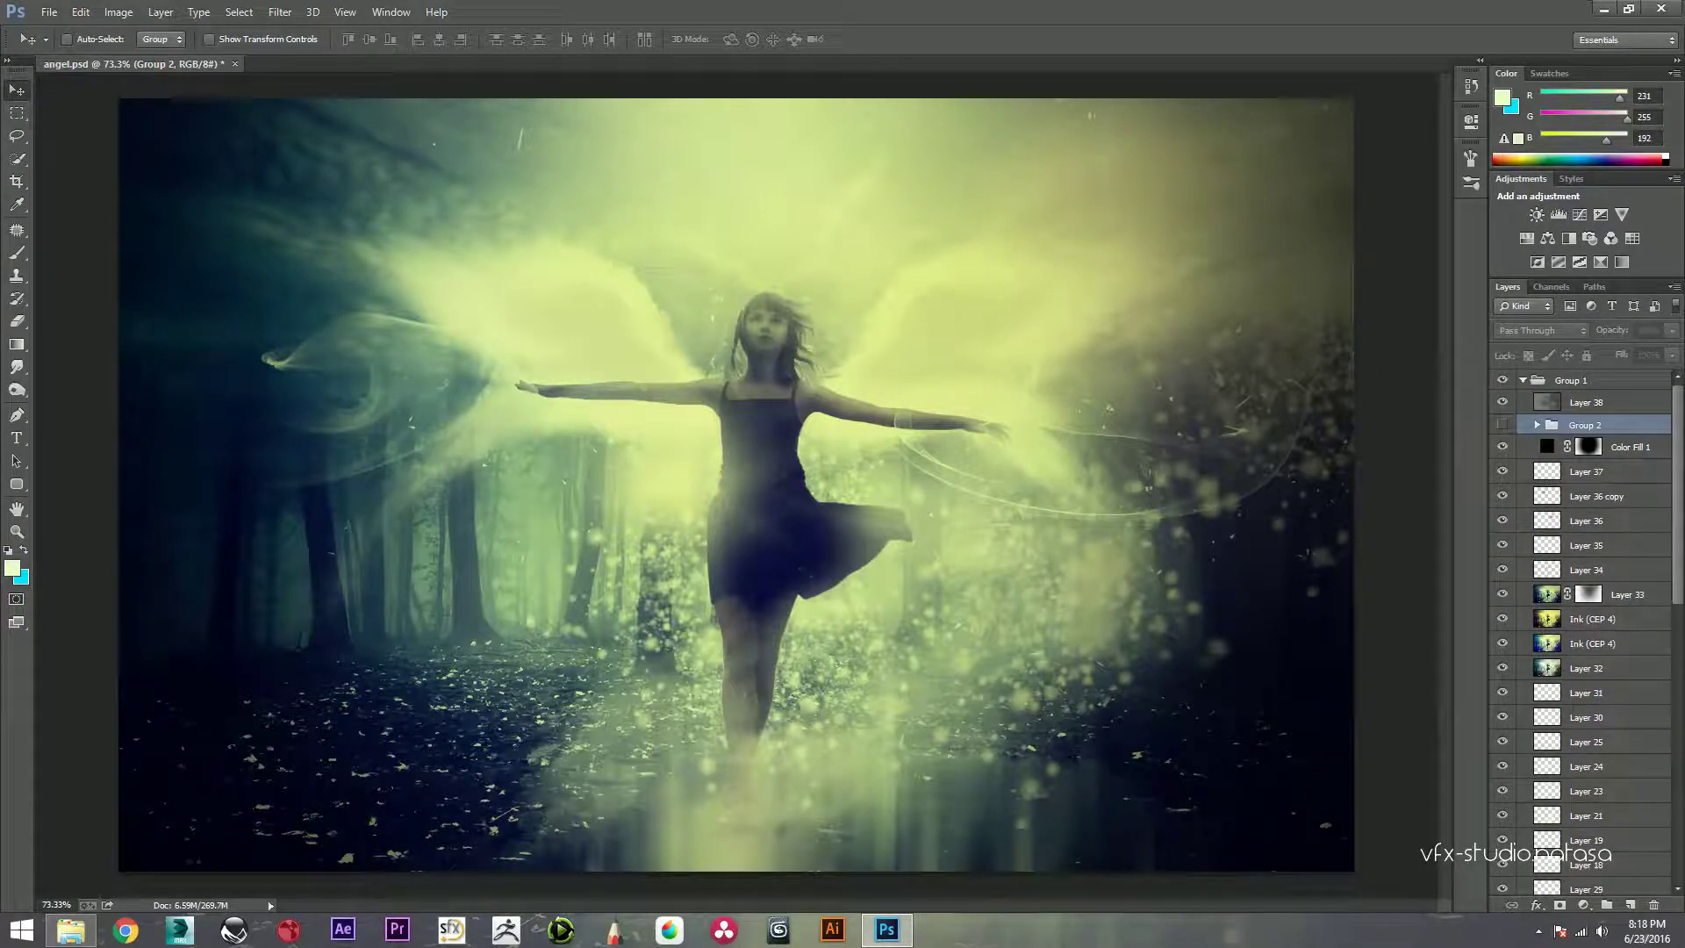
# Step: Create Untitled-1, a white 1920 × 1200 pixel document at 300 ppi
pyautogui.click(49, 12)
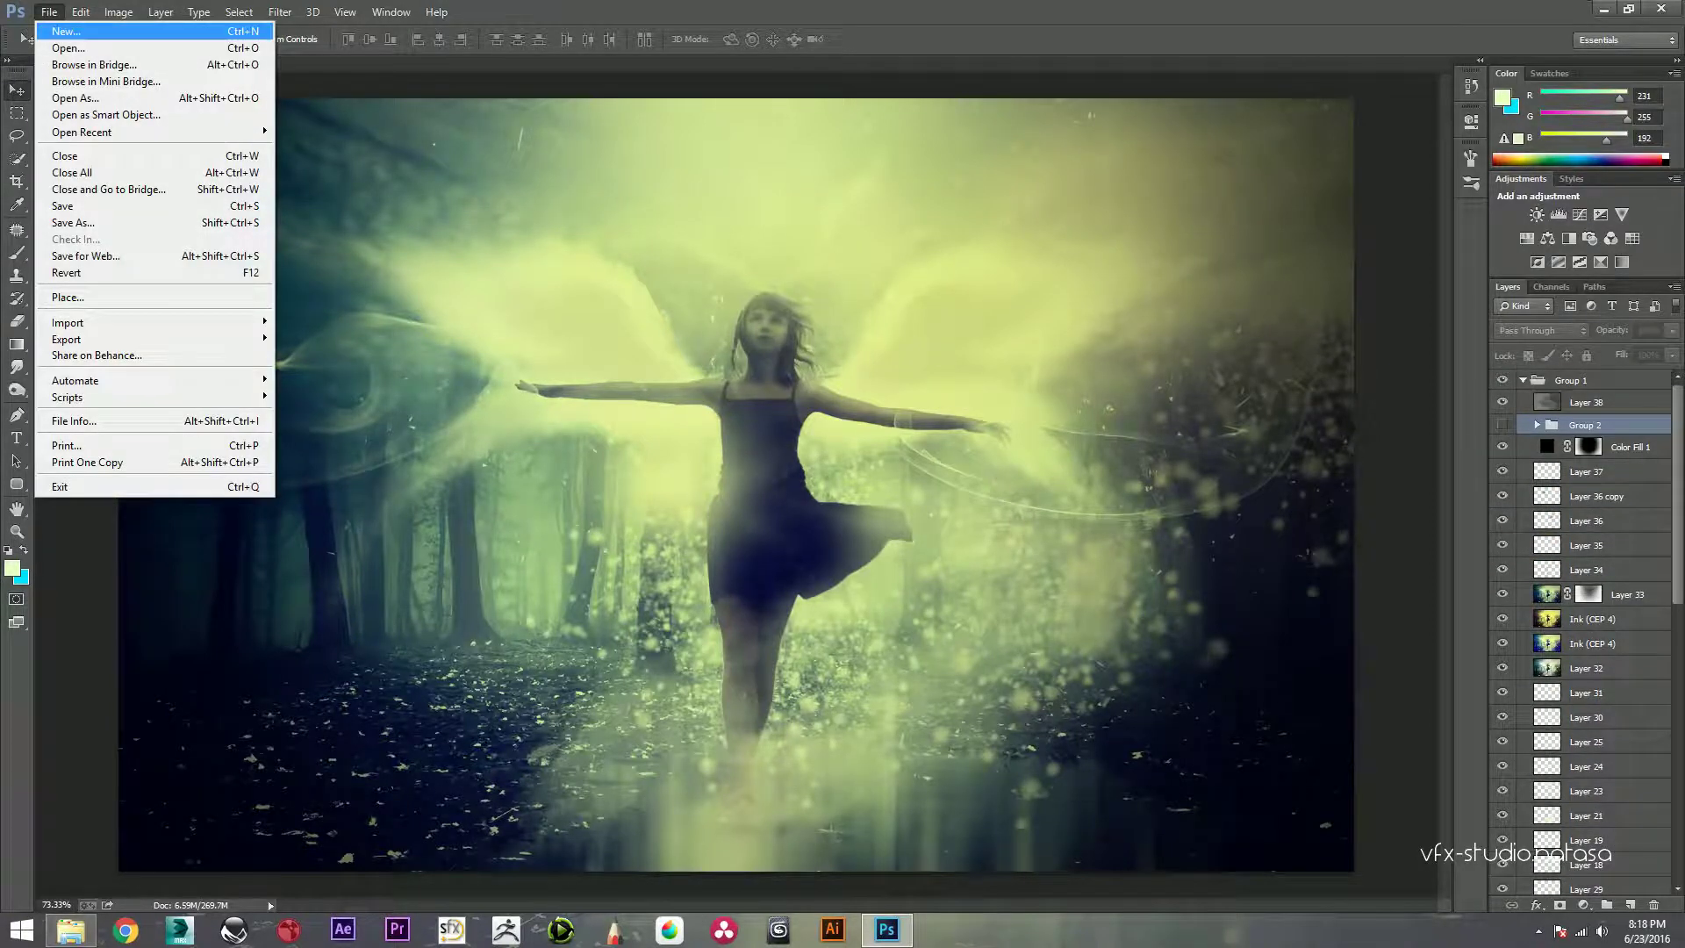
pyautogui.click(66, 30)
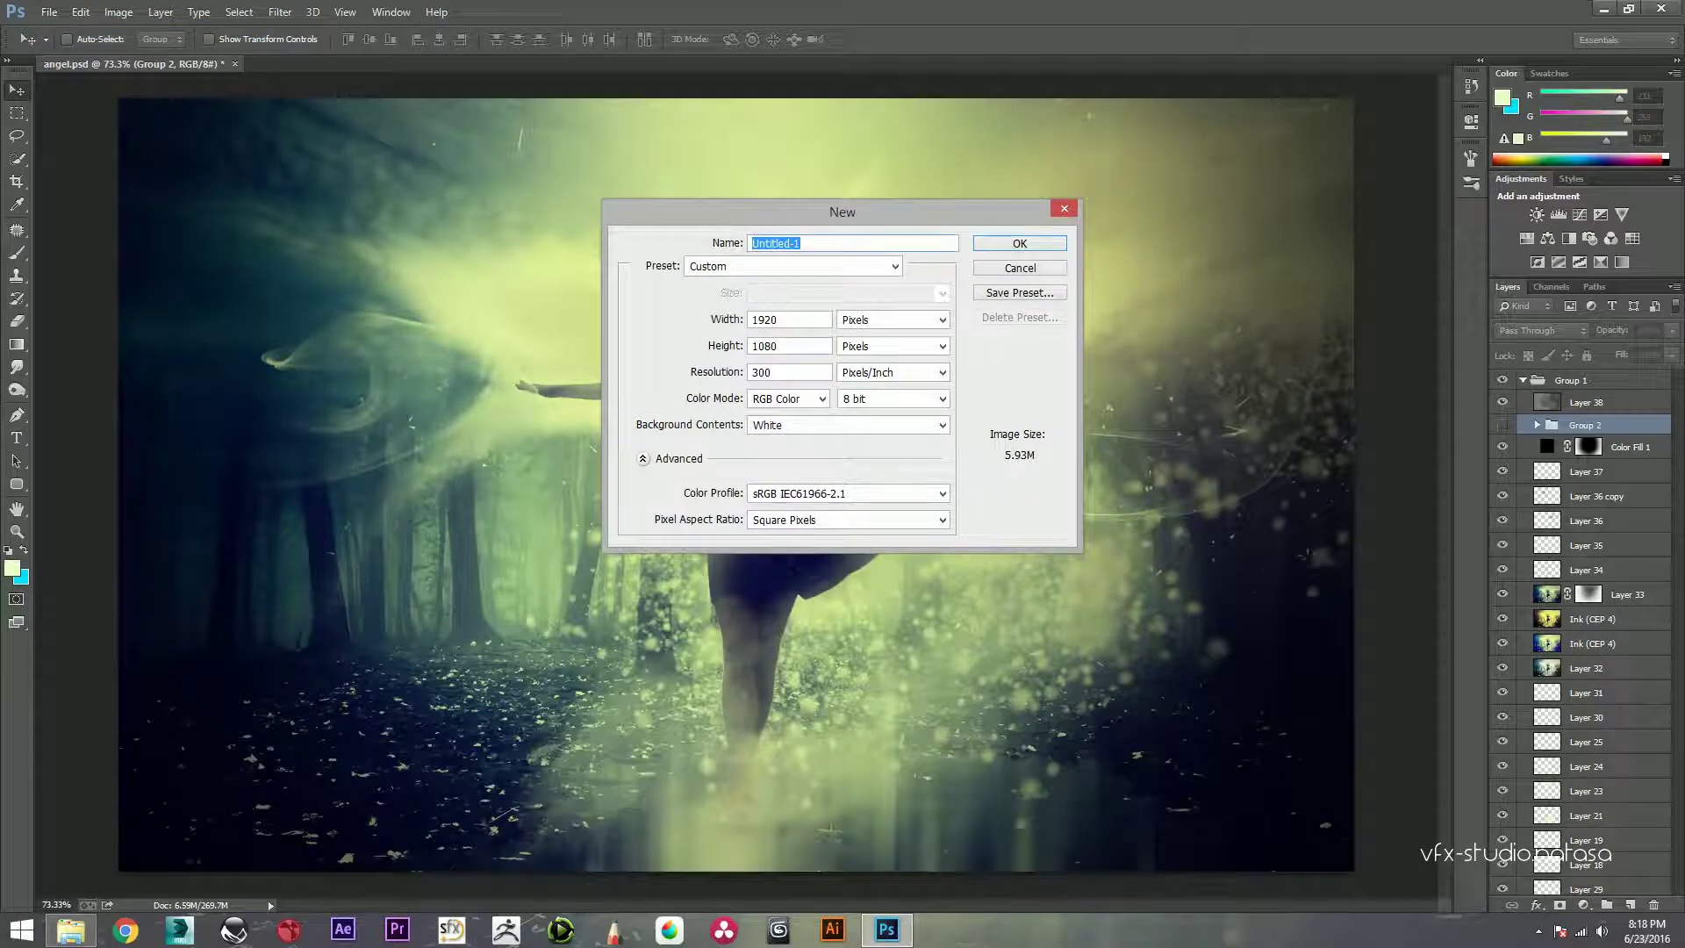
pyautogui.press('Tab')
pyautogui.press('Tab')
pyautogui.press('Tab')
pyautogui.write('12')
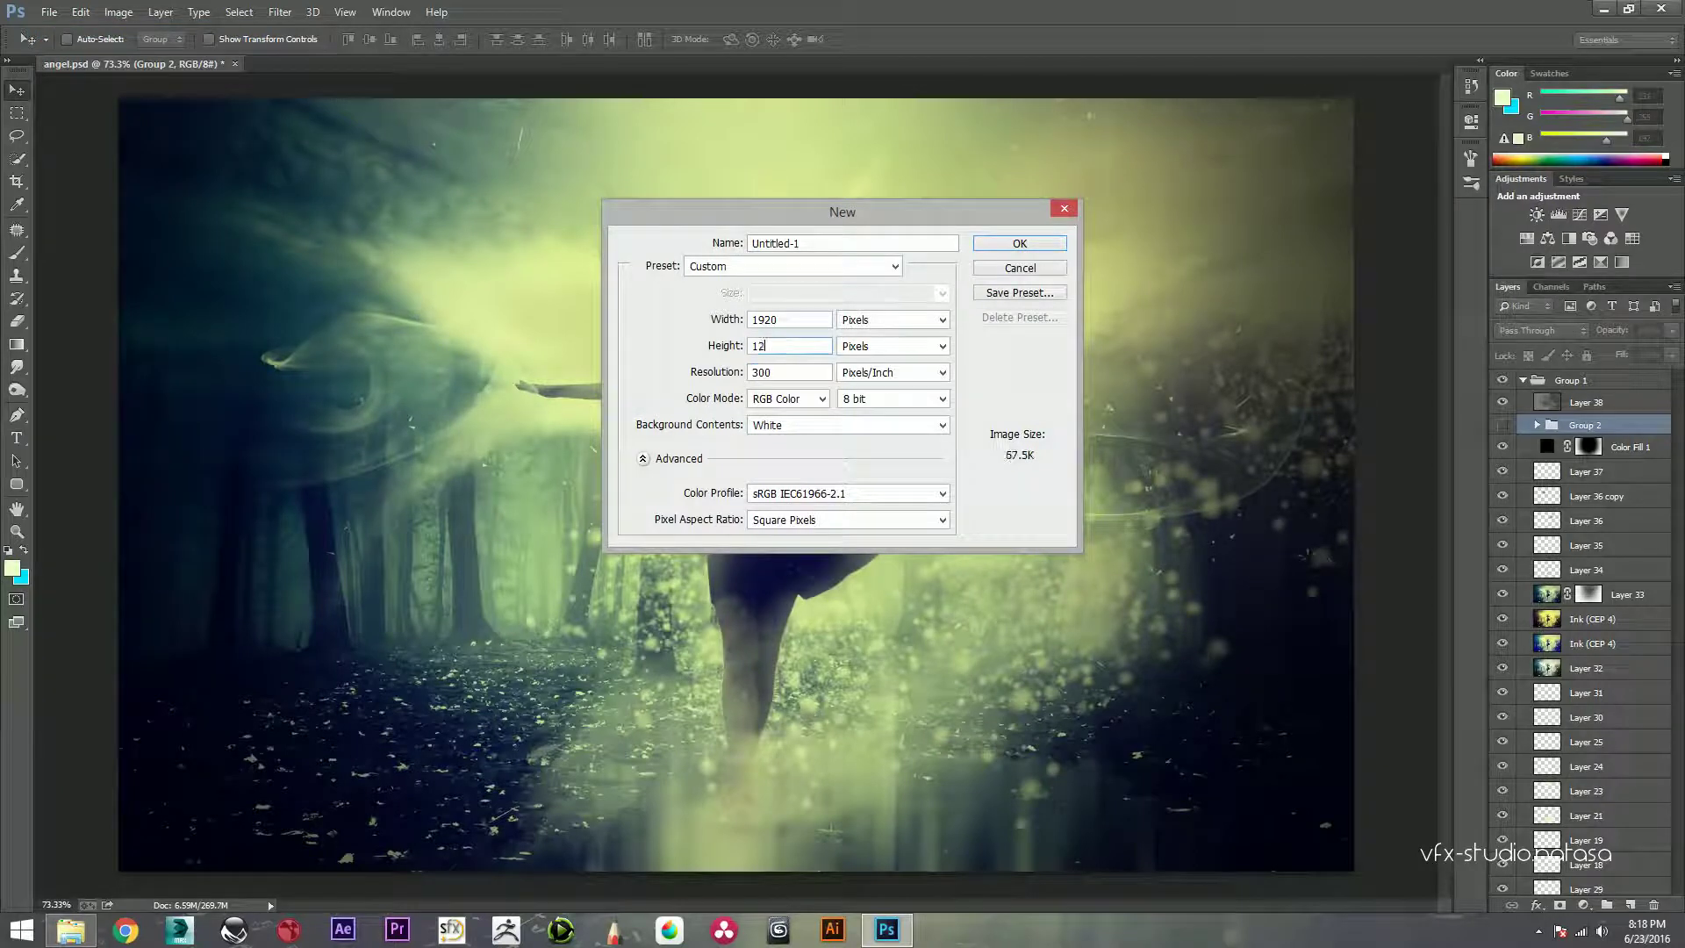
pyautogui.write('00')
pyautogui.press('Return')
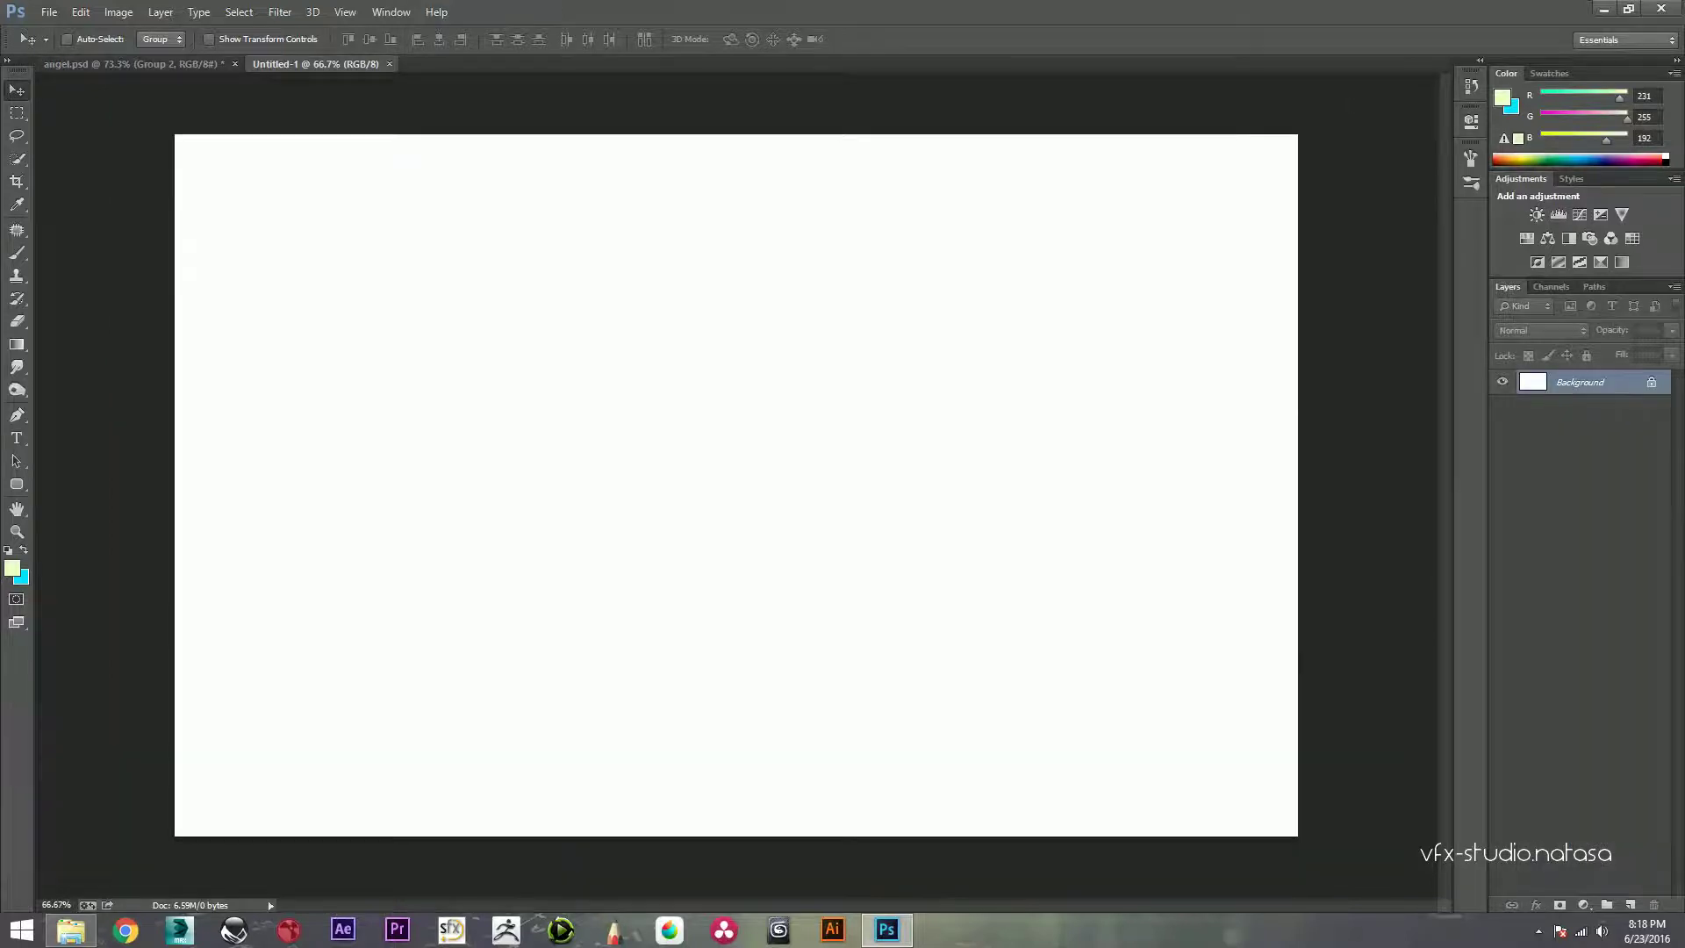
# Step: Place the forest image into the new document, lowered slightly on the canvas
pyautogui.click(1603, 8)
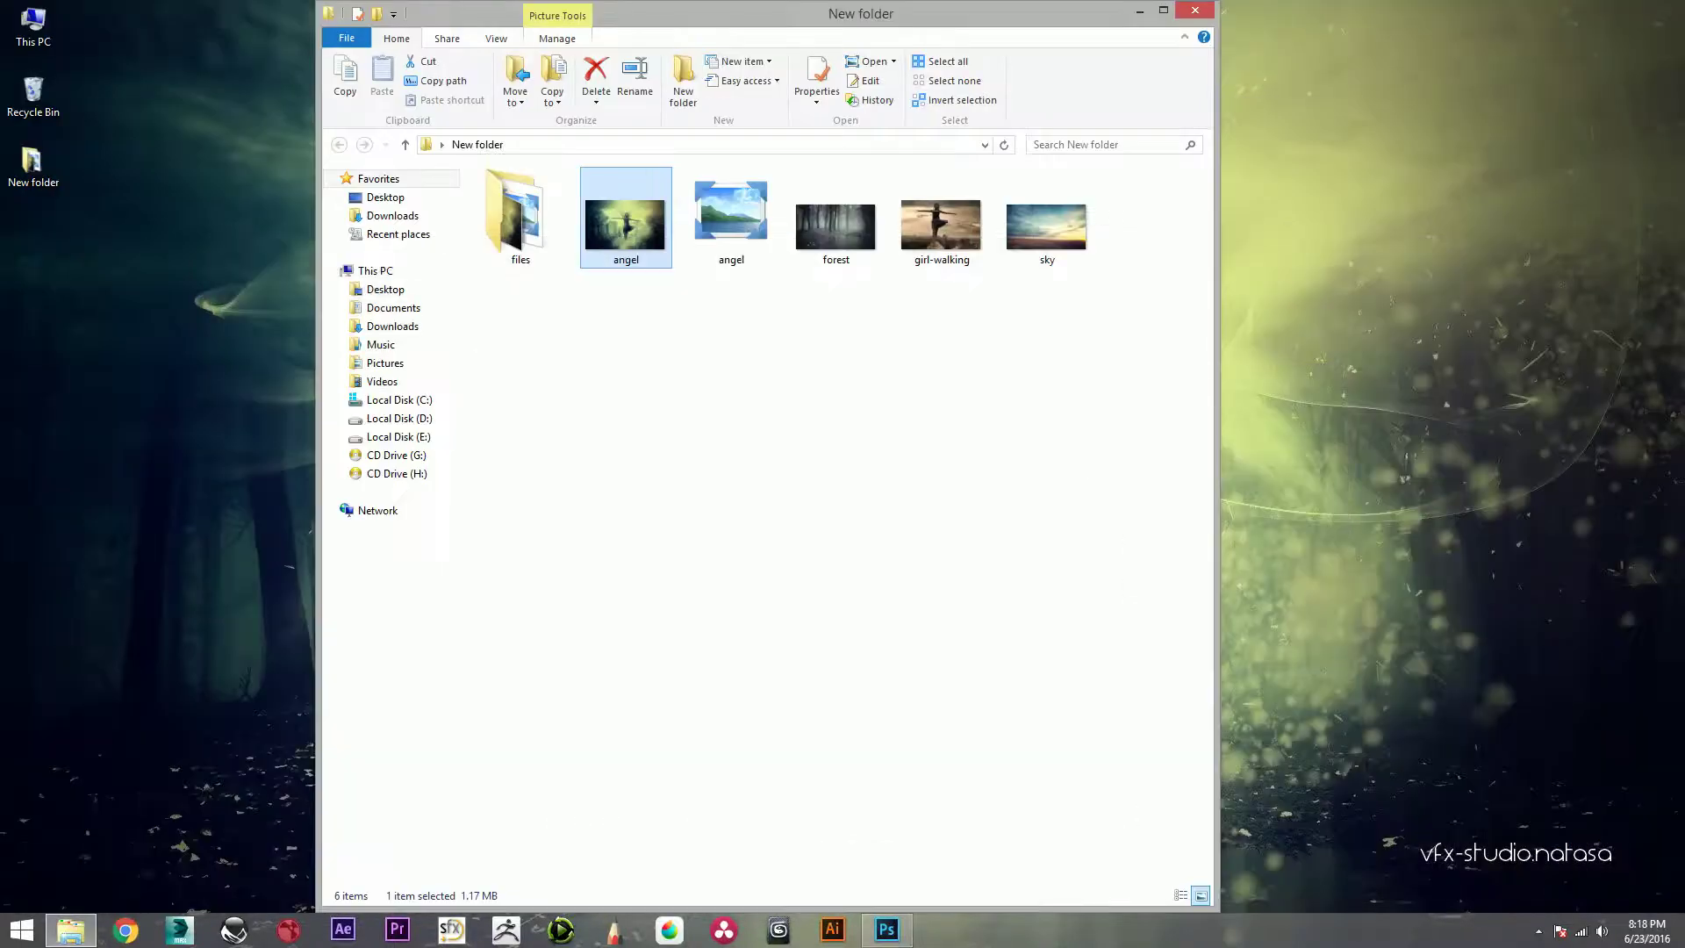
pyautogui.moveTo(835, 227); pyautogui.dragTo(886, 926)
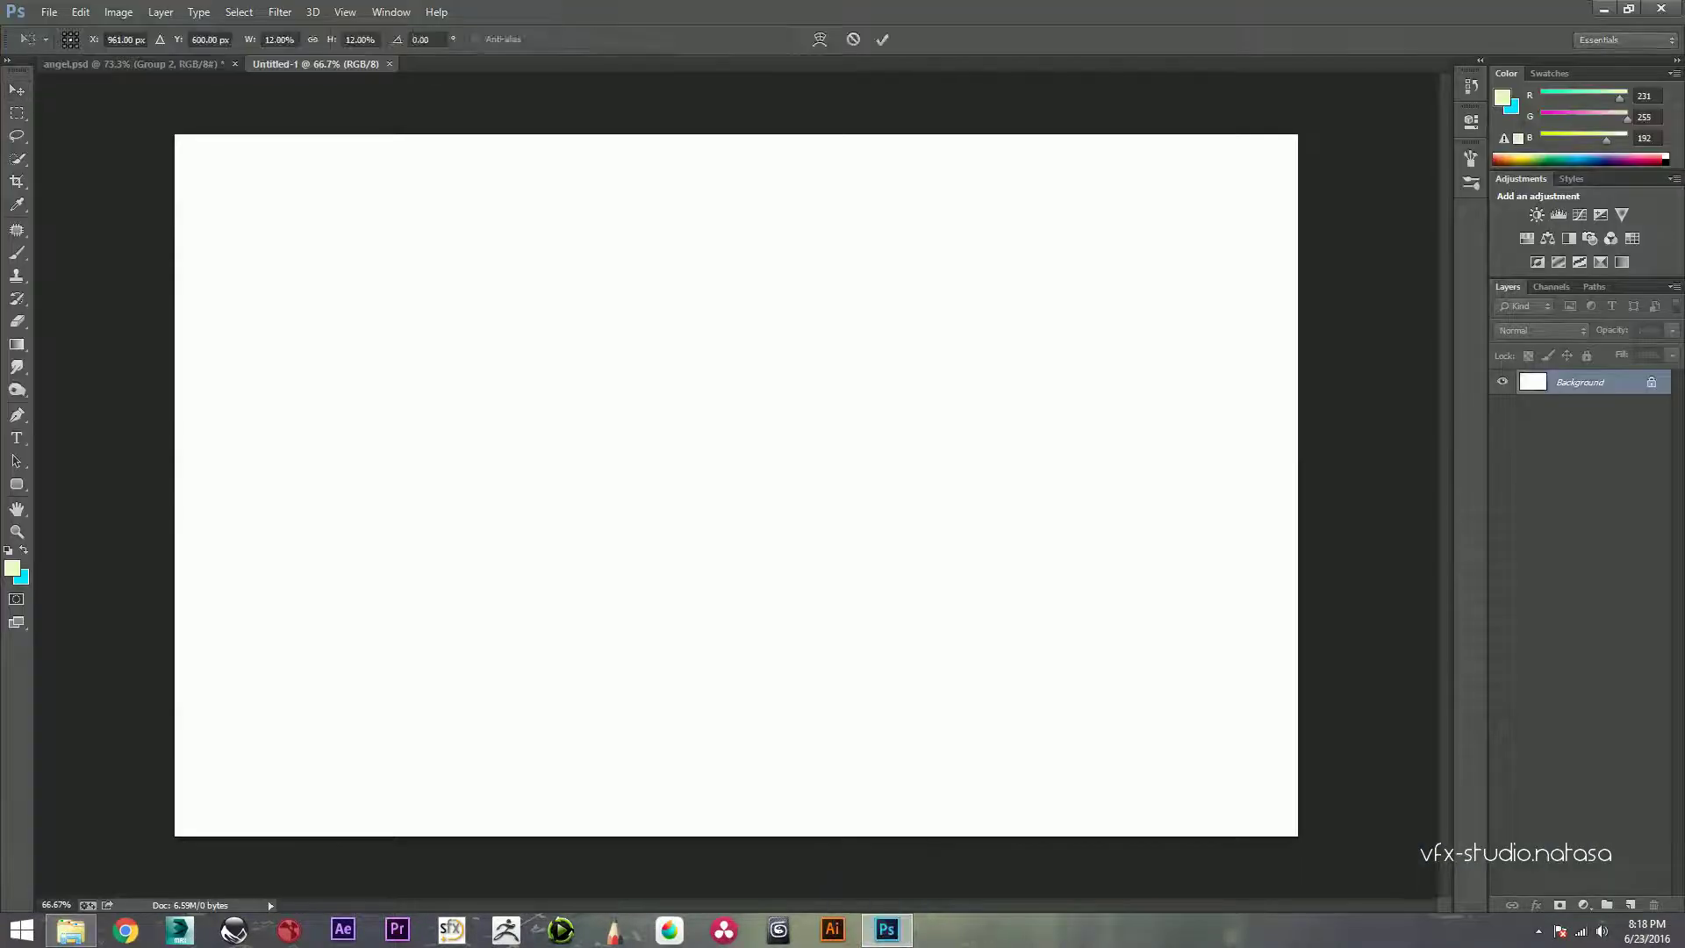
pyautogui.moveTo(887, 926); pyautogui.dragTo(737, 485)
pyautogui.moveTo(756, 299); pyautogui.dragTo(755, 334)
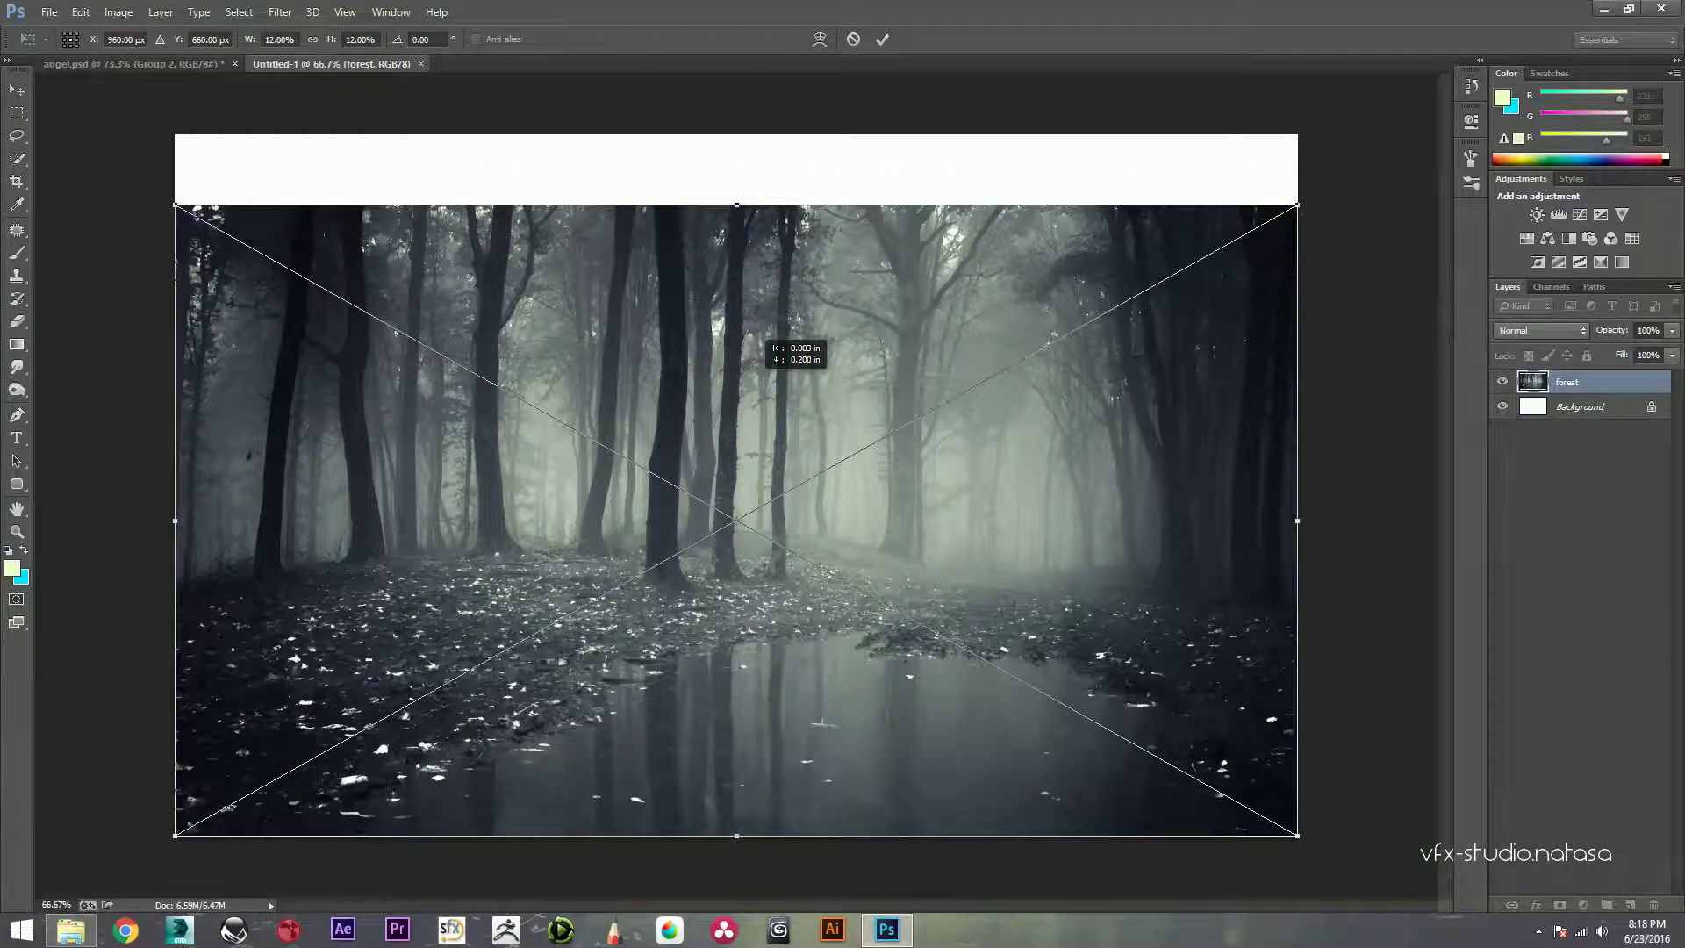
pyautogui.click(882, 38)
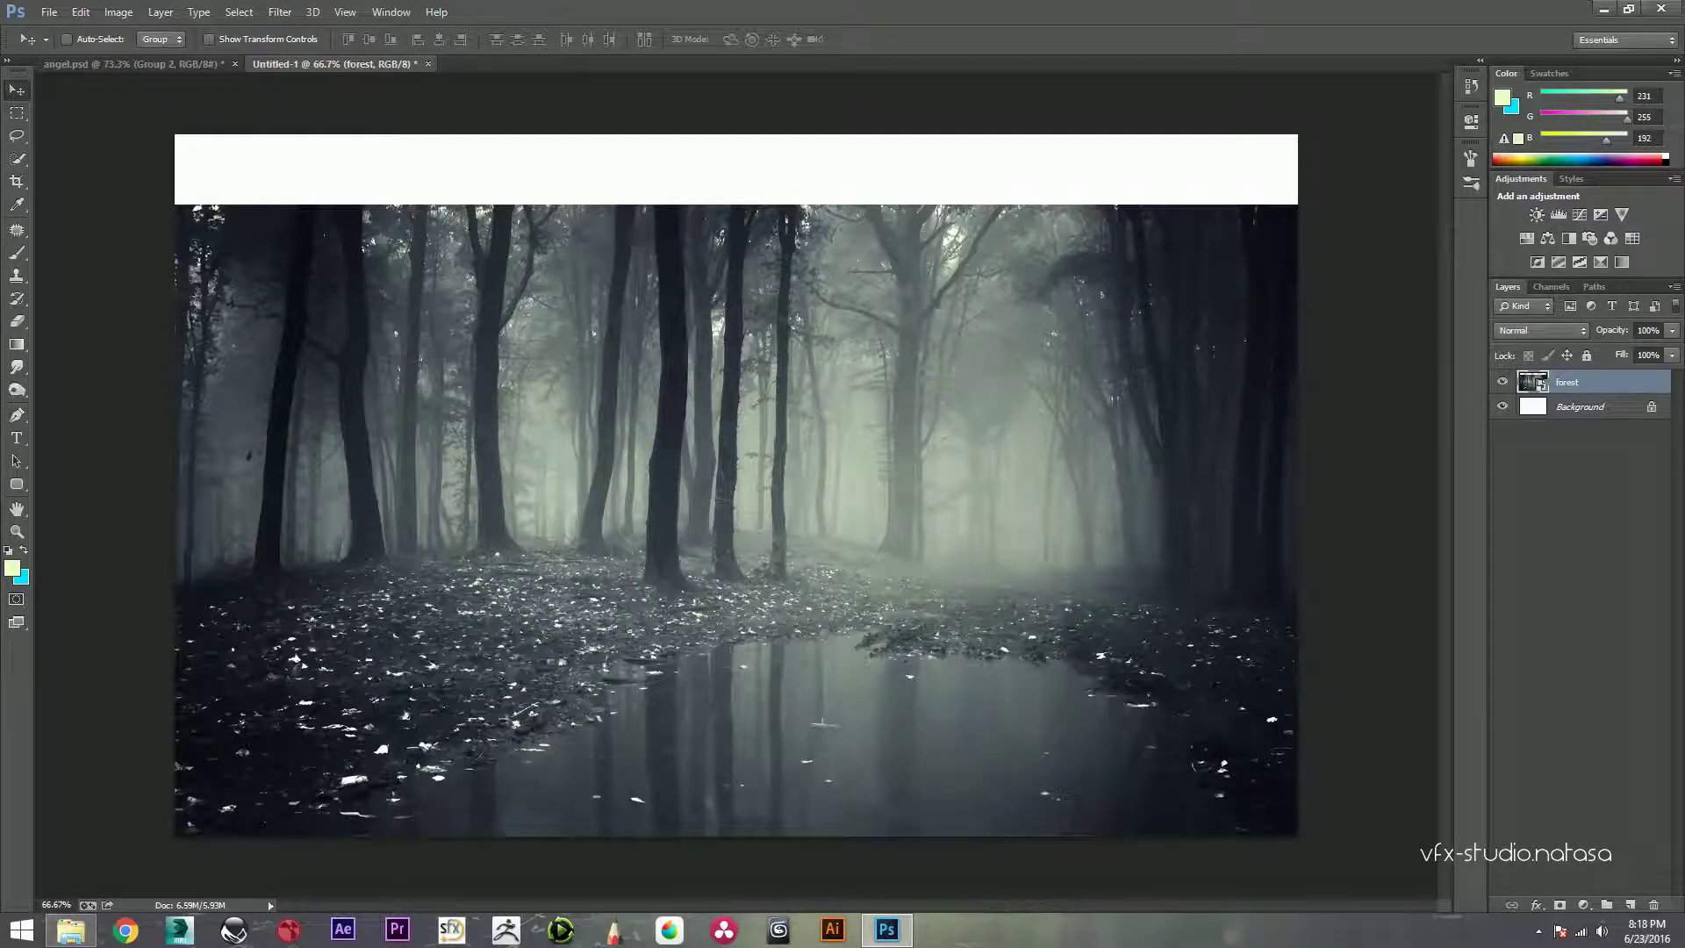
# Step: Place the sky image at the top of the canvas
pyautogui.click(71, 929)
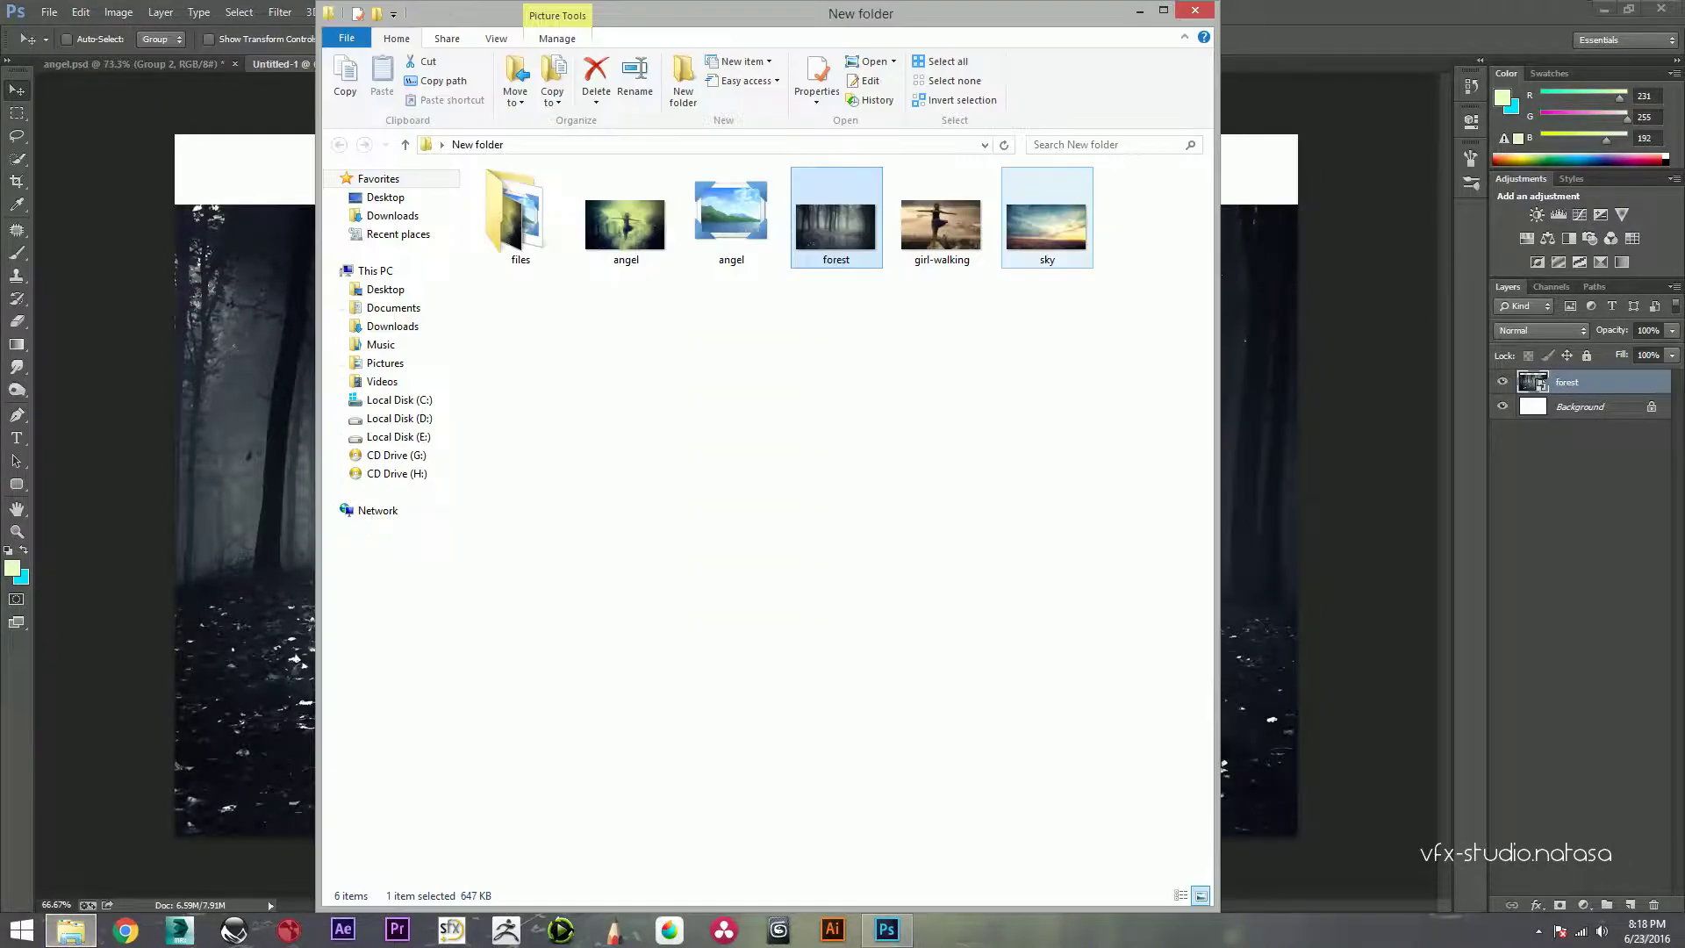
pyautogui.moveTo(1046, 226); pyautogui.dragTo(1222, 764)
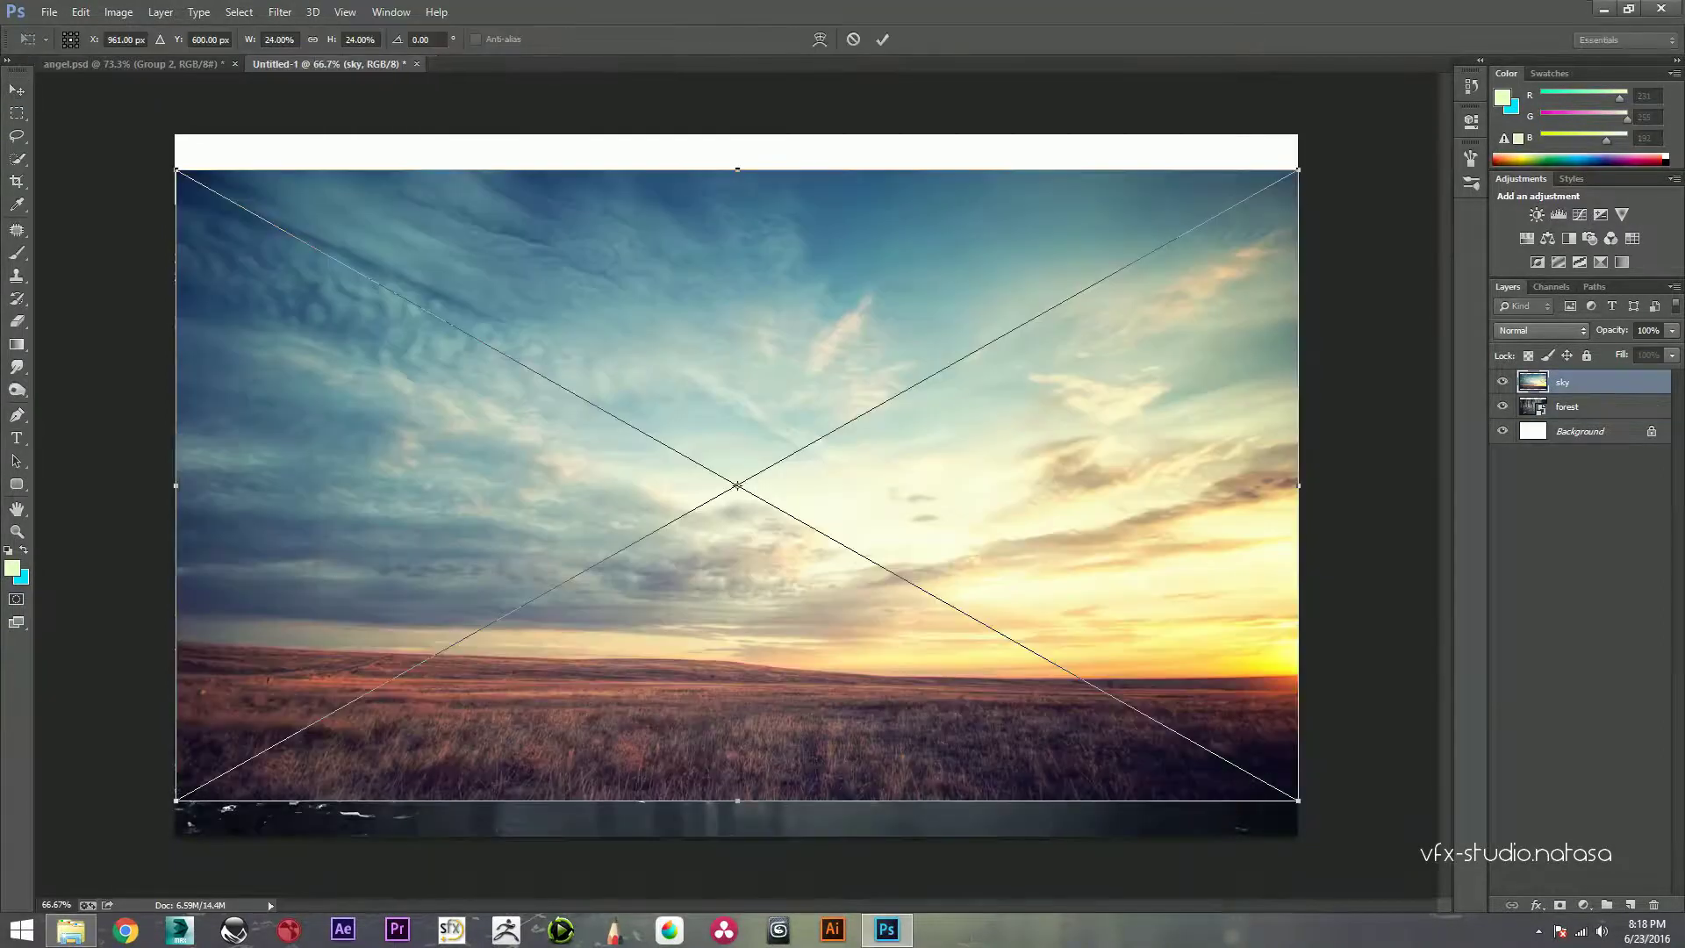
pyautogui.moveTo(805, 351)
pyautogui.mouseDown()
pyautogui.moveTo(812, 159)
pyautogui.moveTo(792, 169)
pyautogui.moveTo(792, 225)
pyautogui.mouseUp()
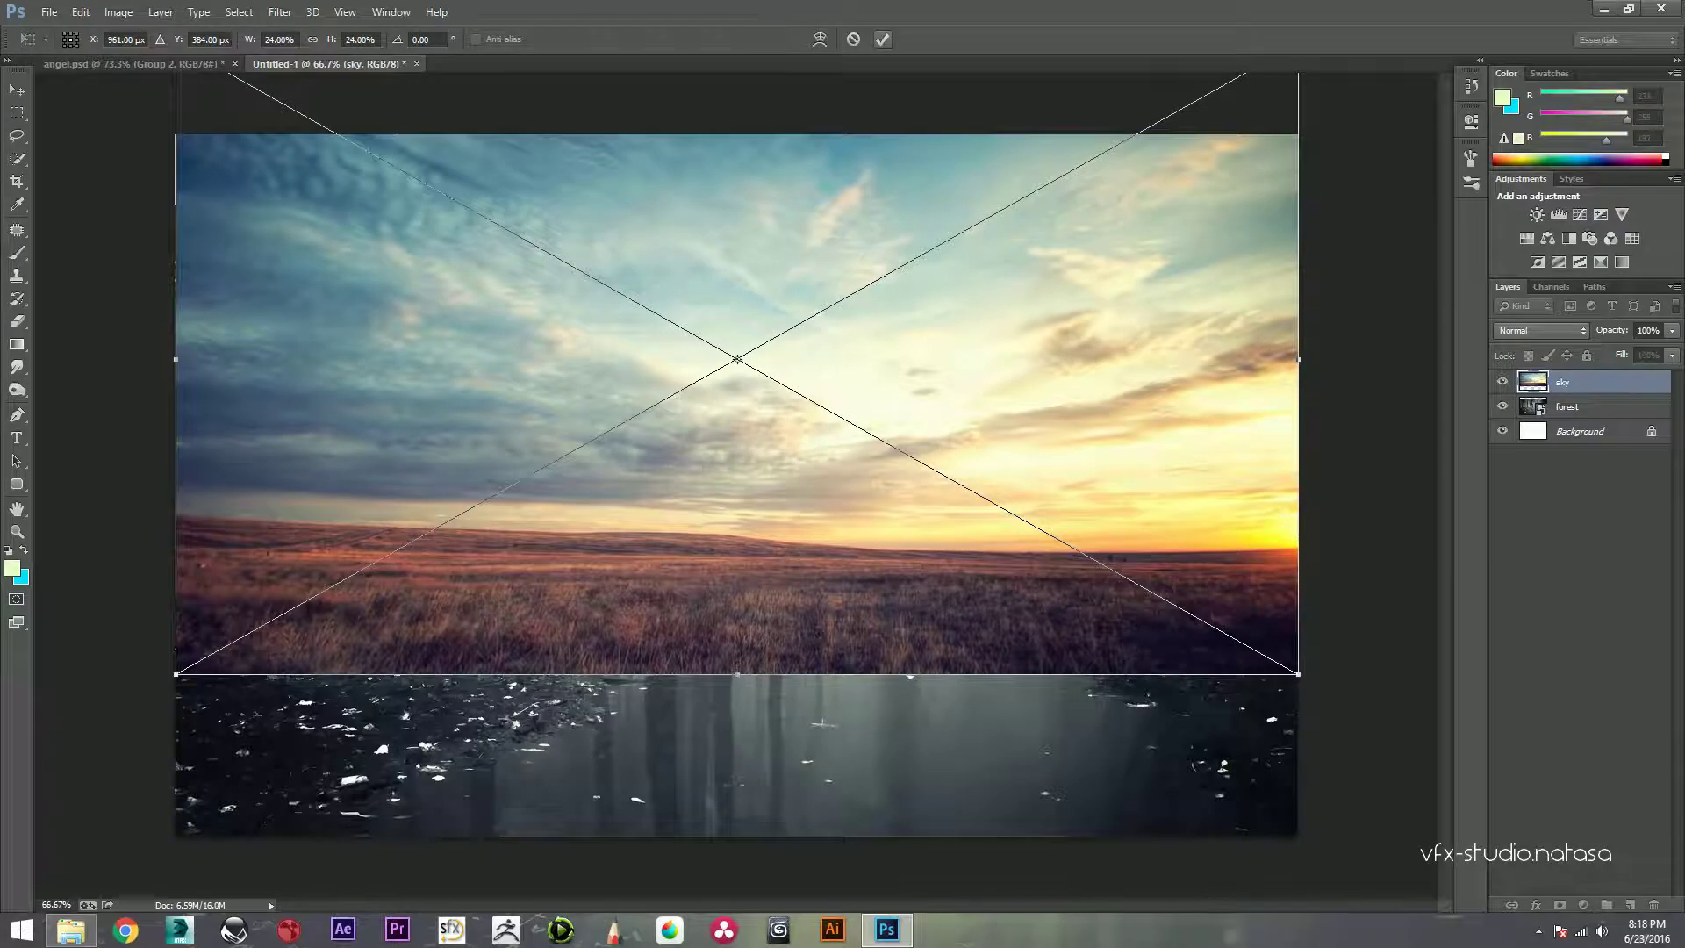
pyautogui.press('Return')
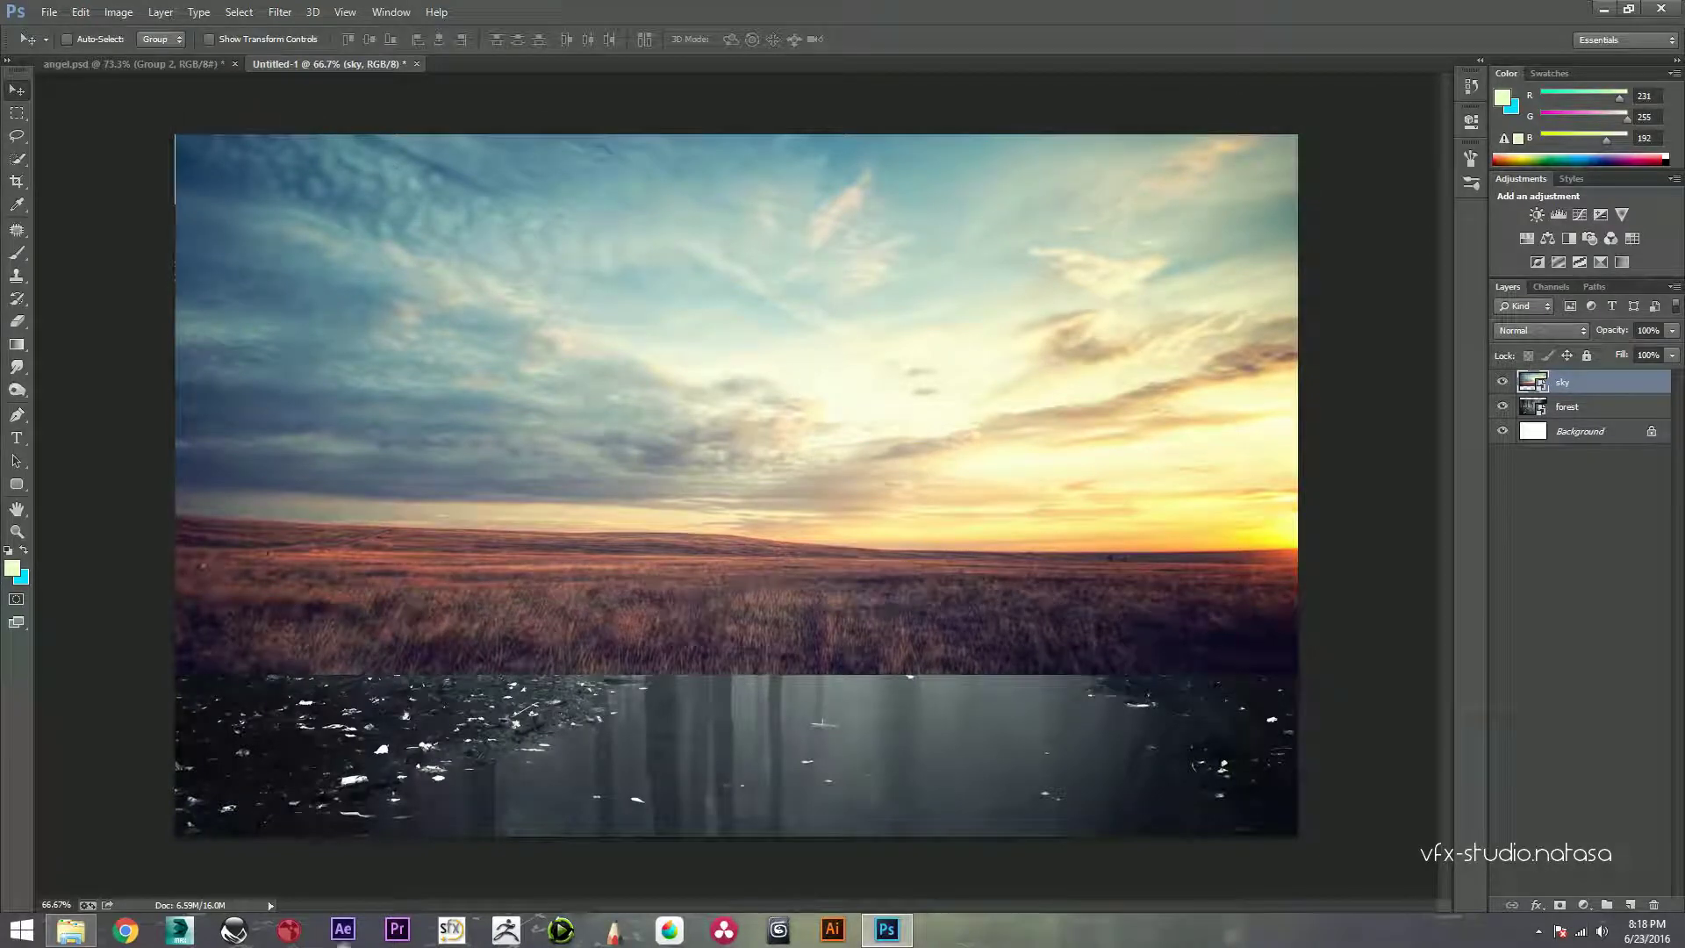
# Step: Place the girl-walking photo as its own layer, then hide it
pyautogui.click(71, 930)
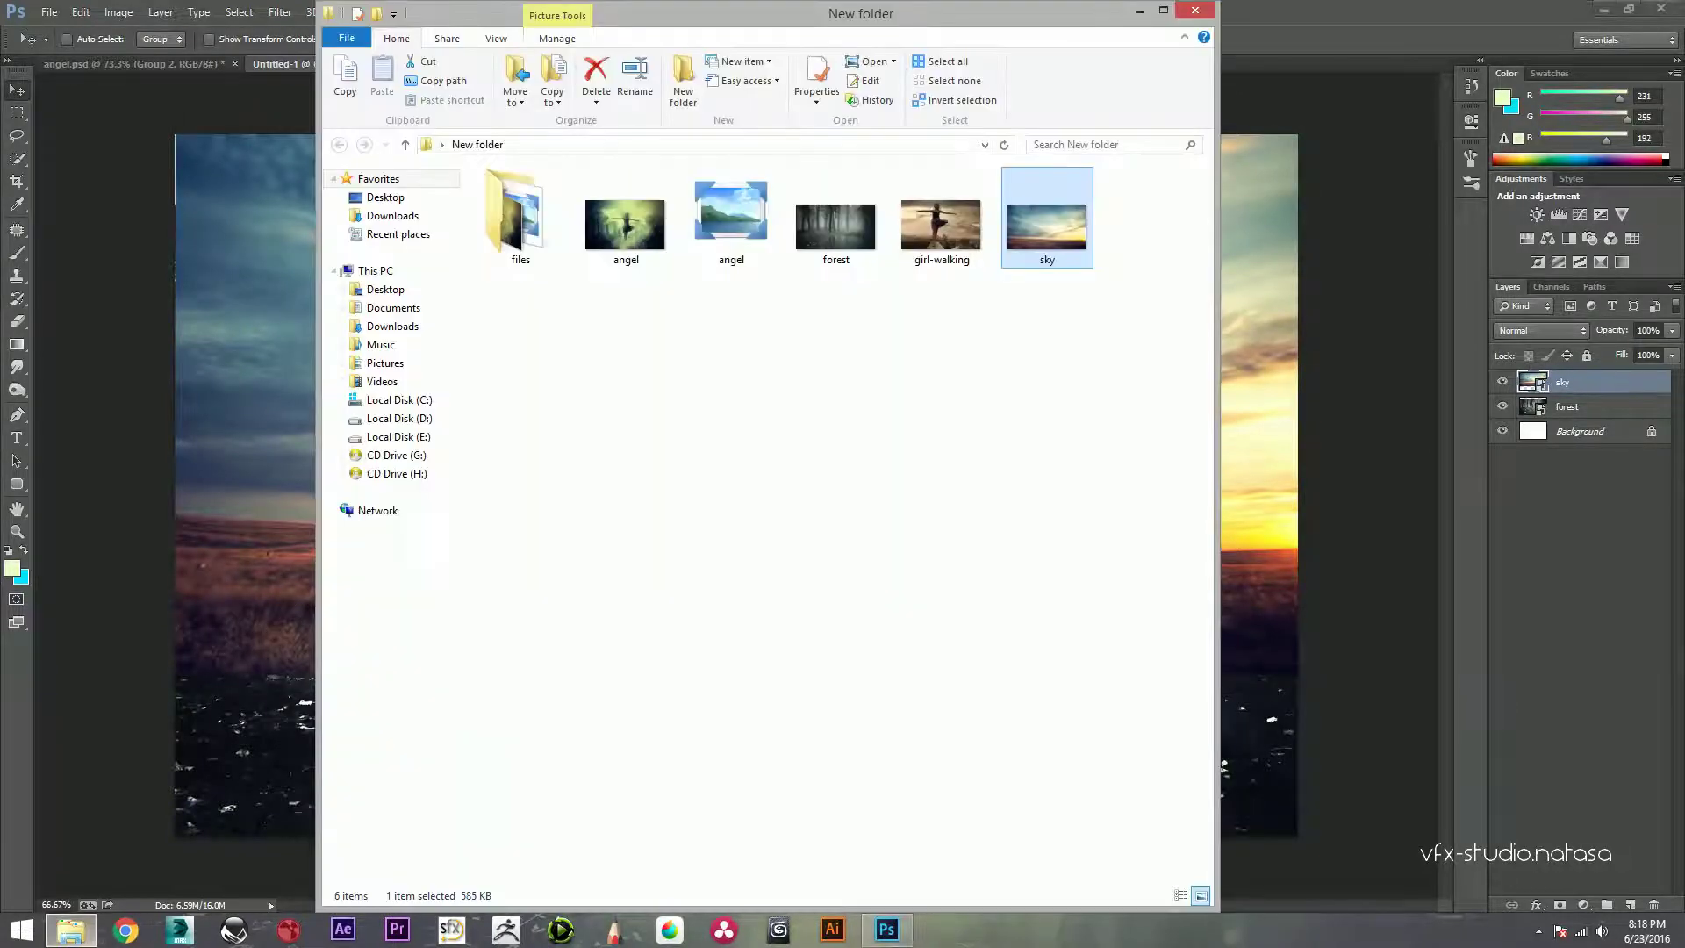
pyautogui.moveTo(941, 224)
pyautogui.mouseDown()
pyautogui.moveTo(570, 377)
pyautogui.moveTo(246, 395)
pyautogui.mouseUp()
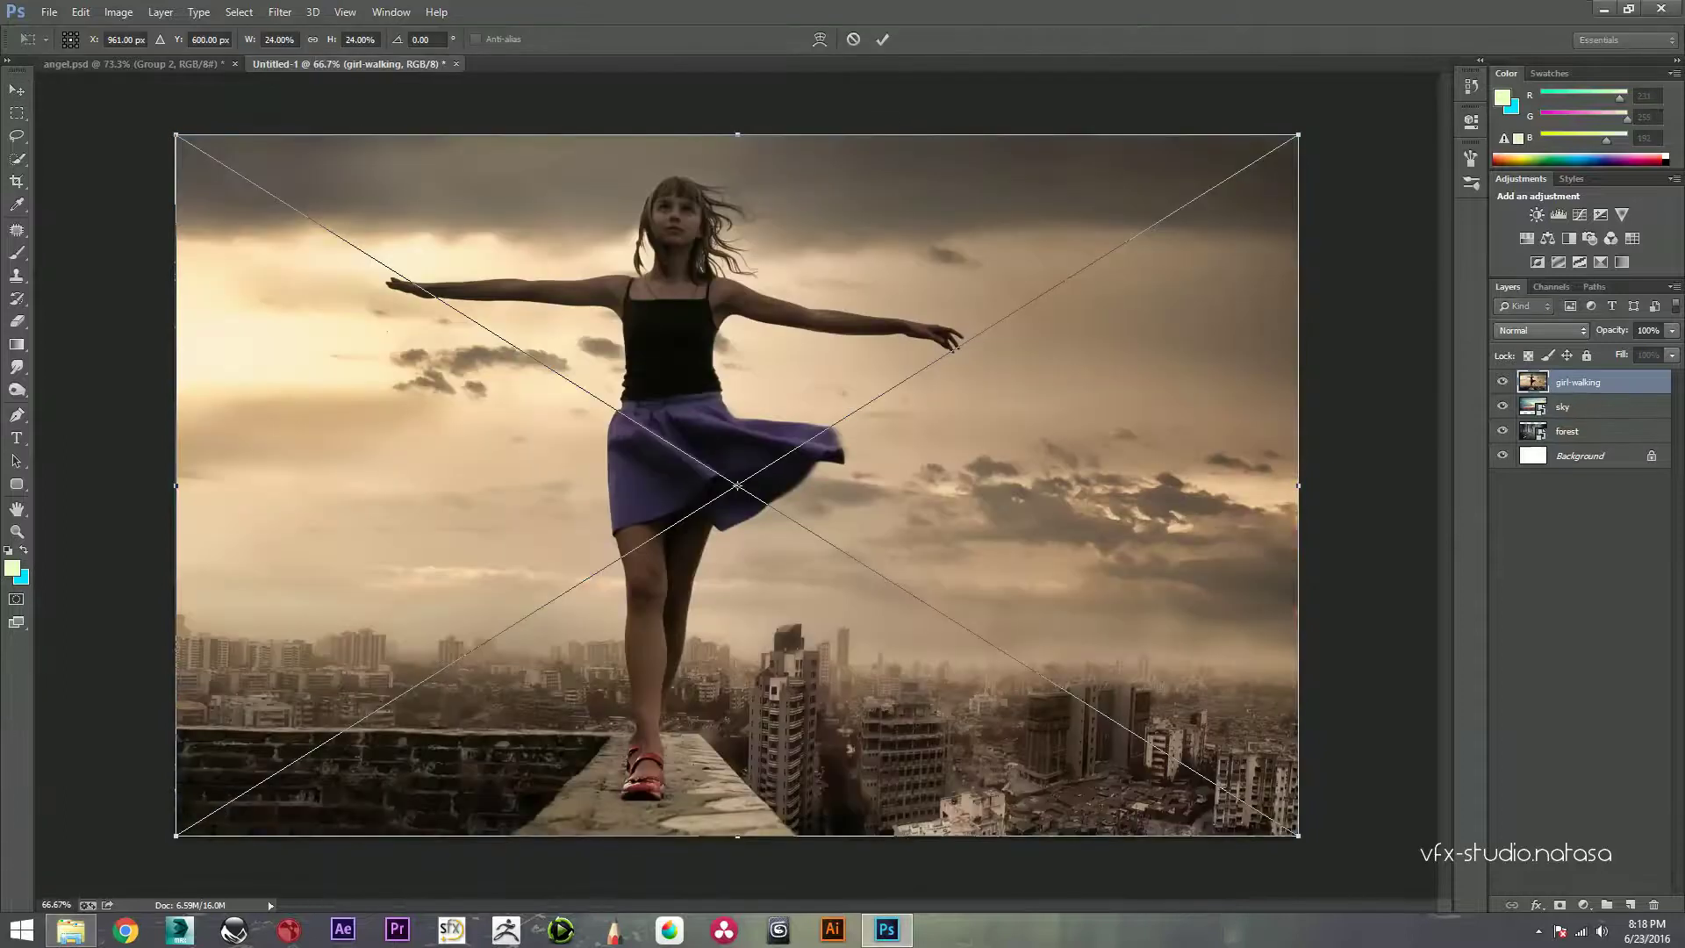
pyautogui.click(883, 39)
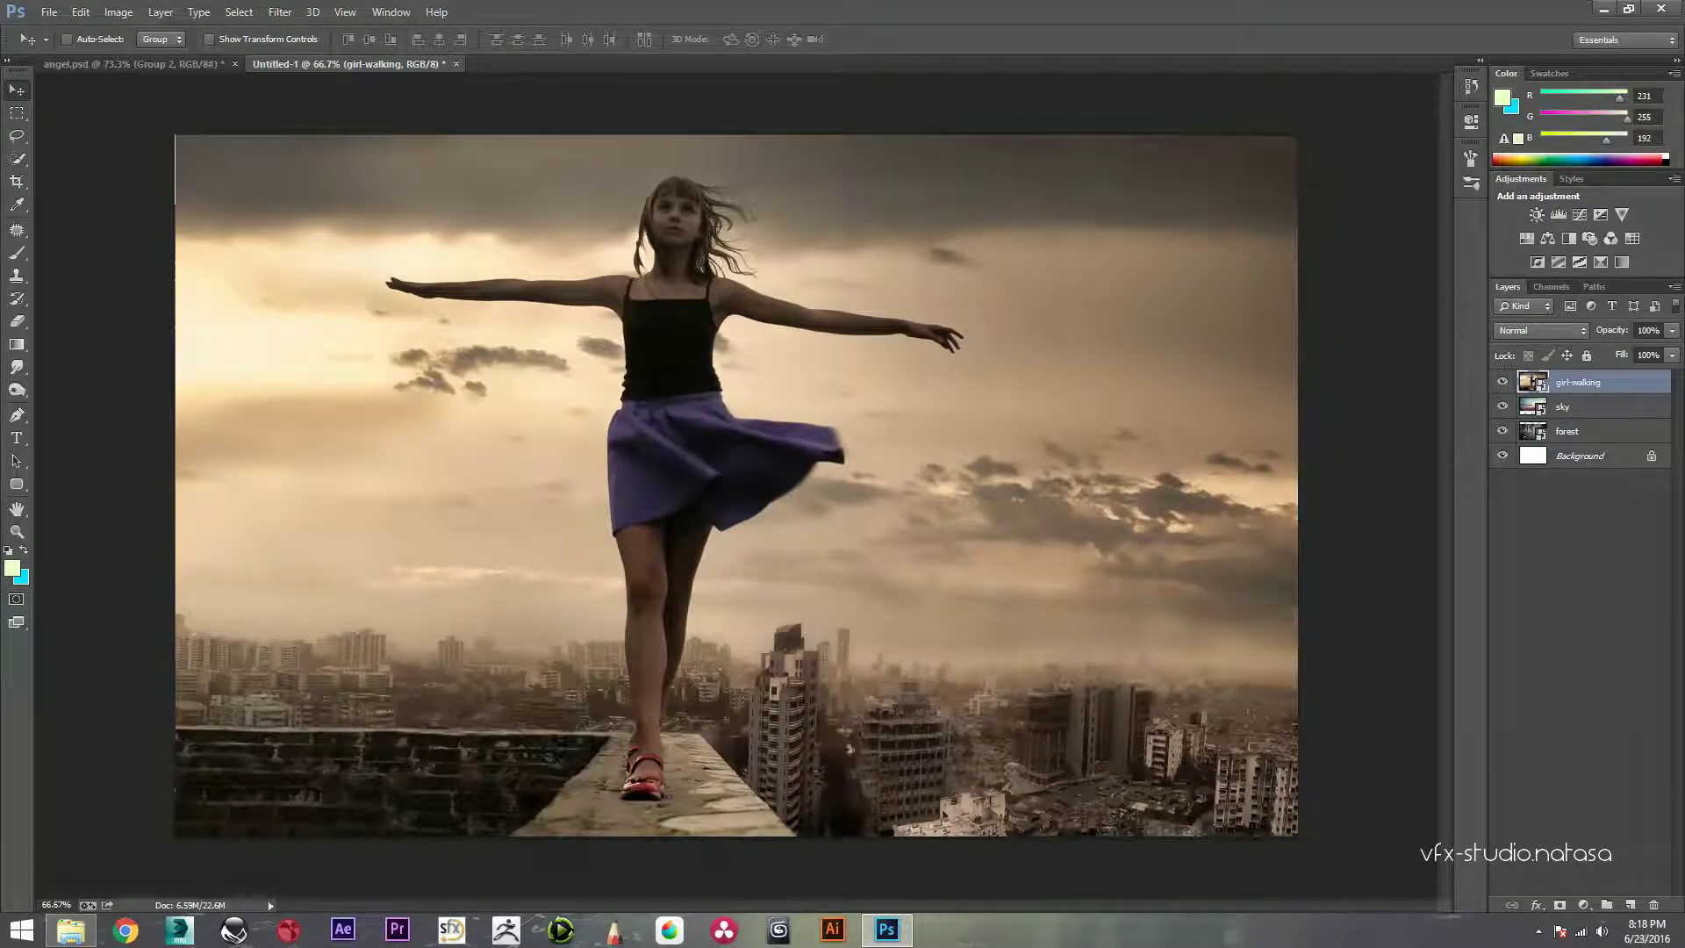
pyautogui.click(1502, 381)
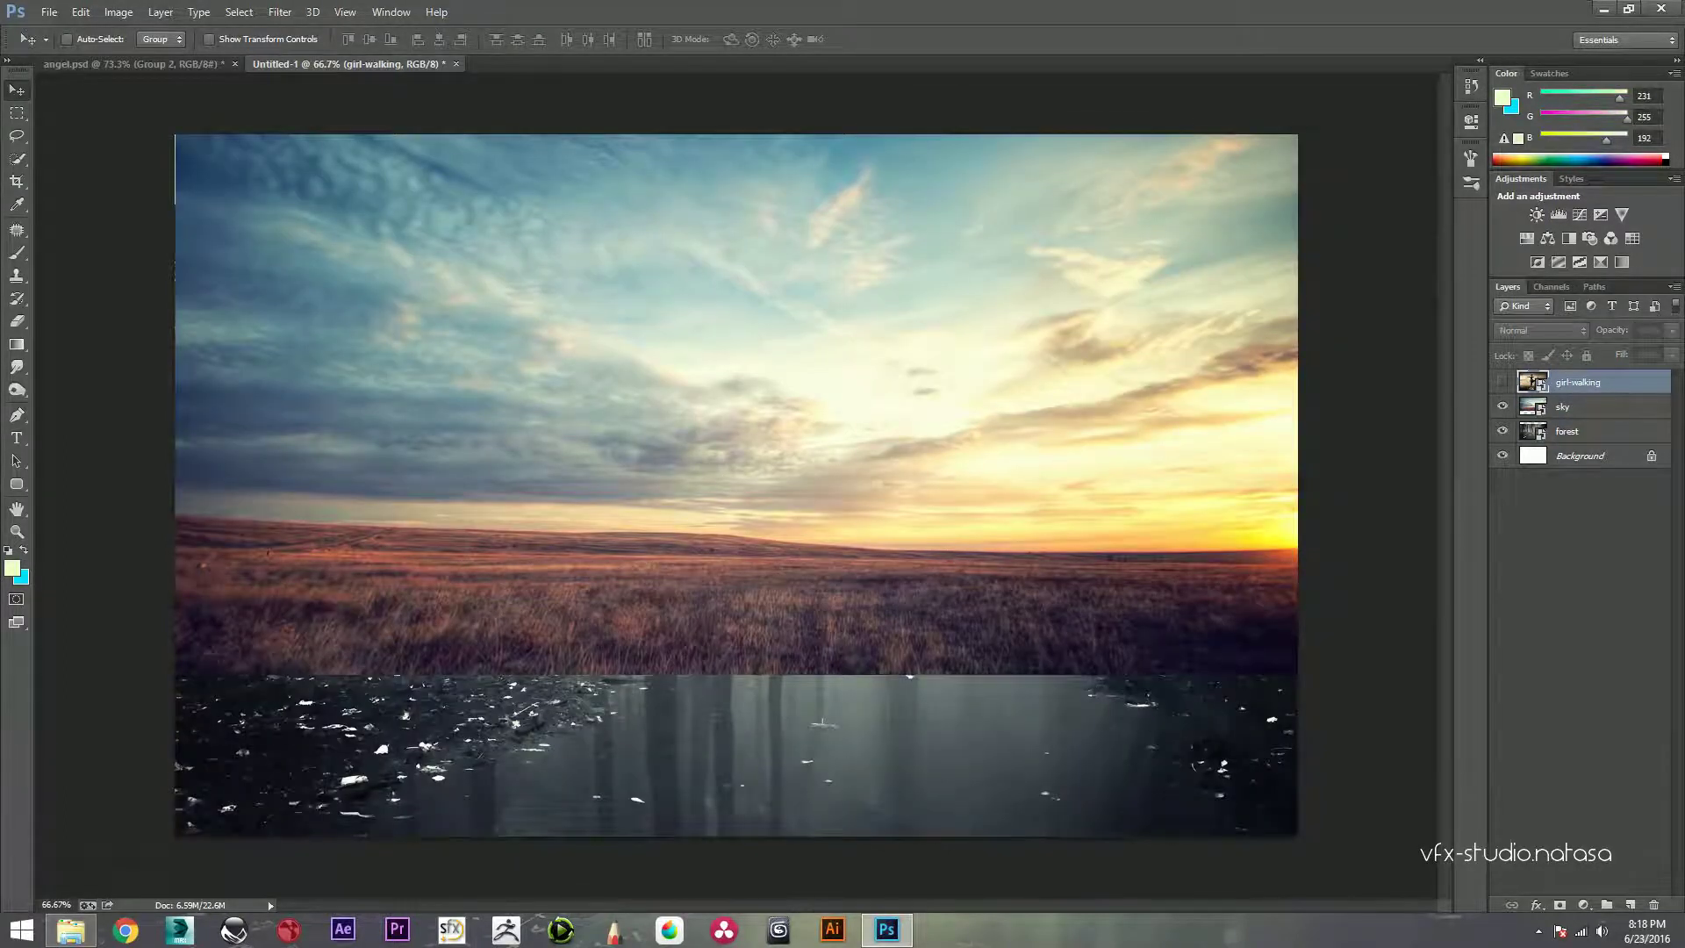
pyautogui.hotkey('alt', '[')
# Step: Mask the sky layer with a 71% opacity brush, revealing the forest water and left trunk
pyautogui.click(1560, 905)
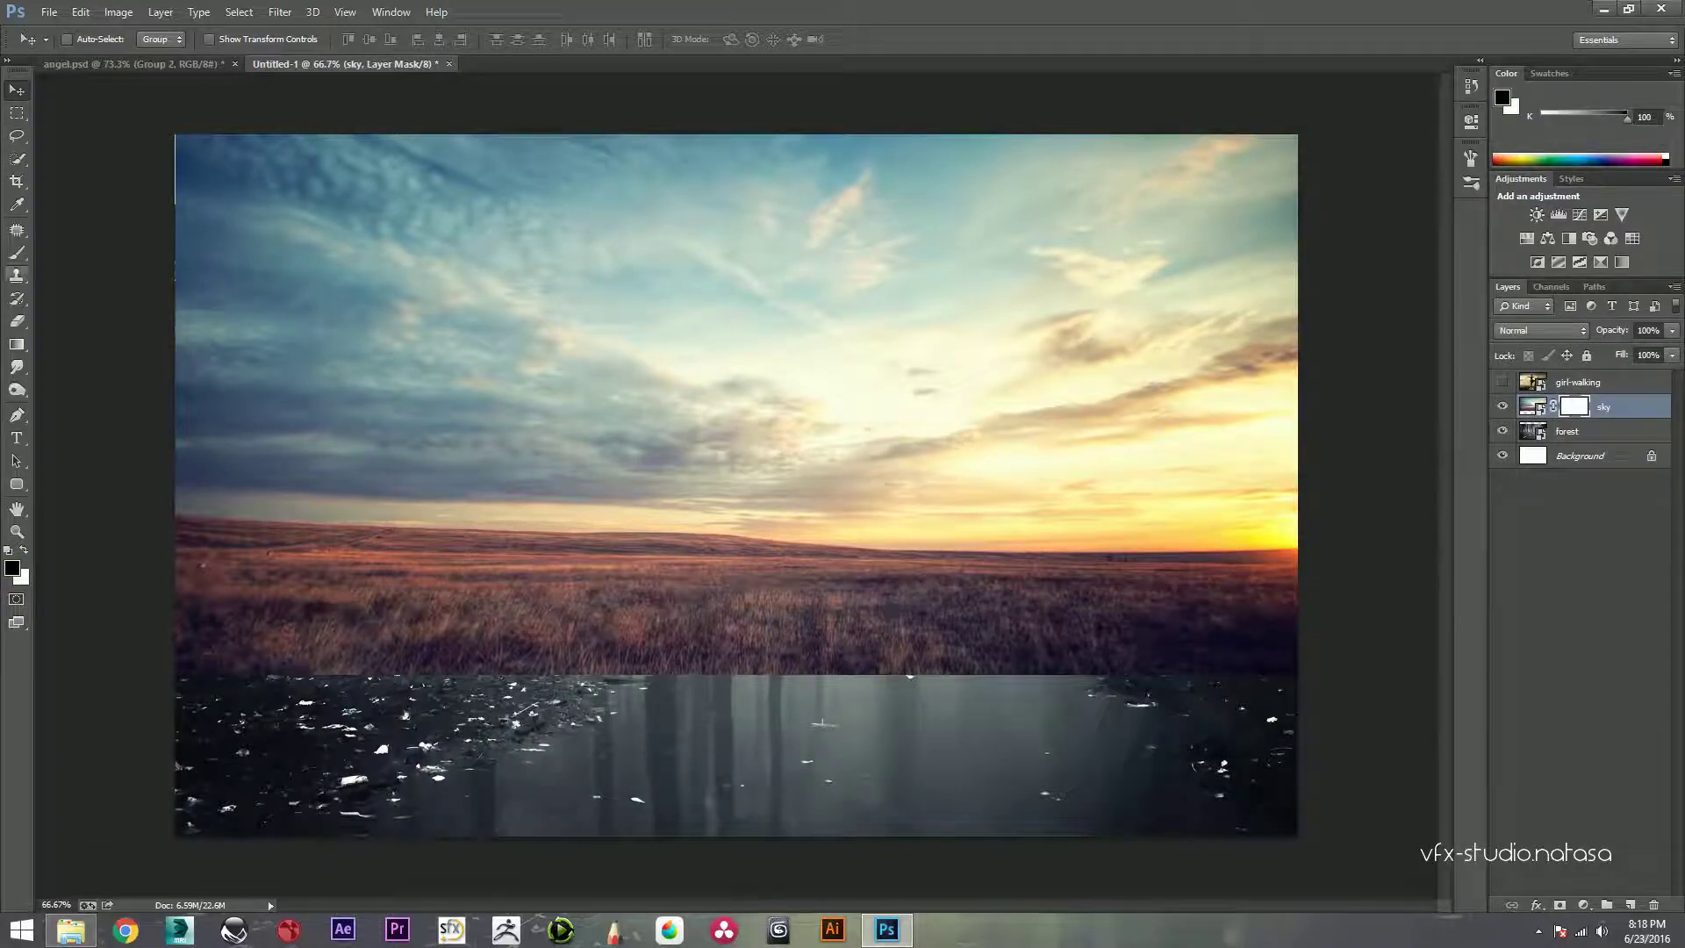
pyautogui.press('b')
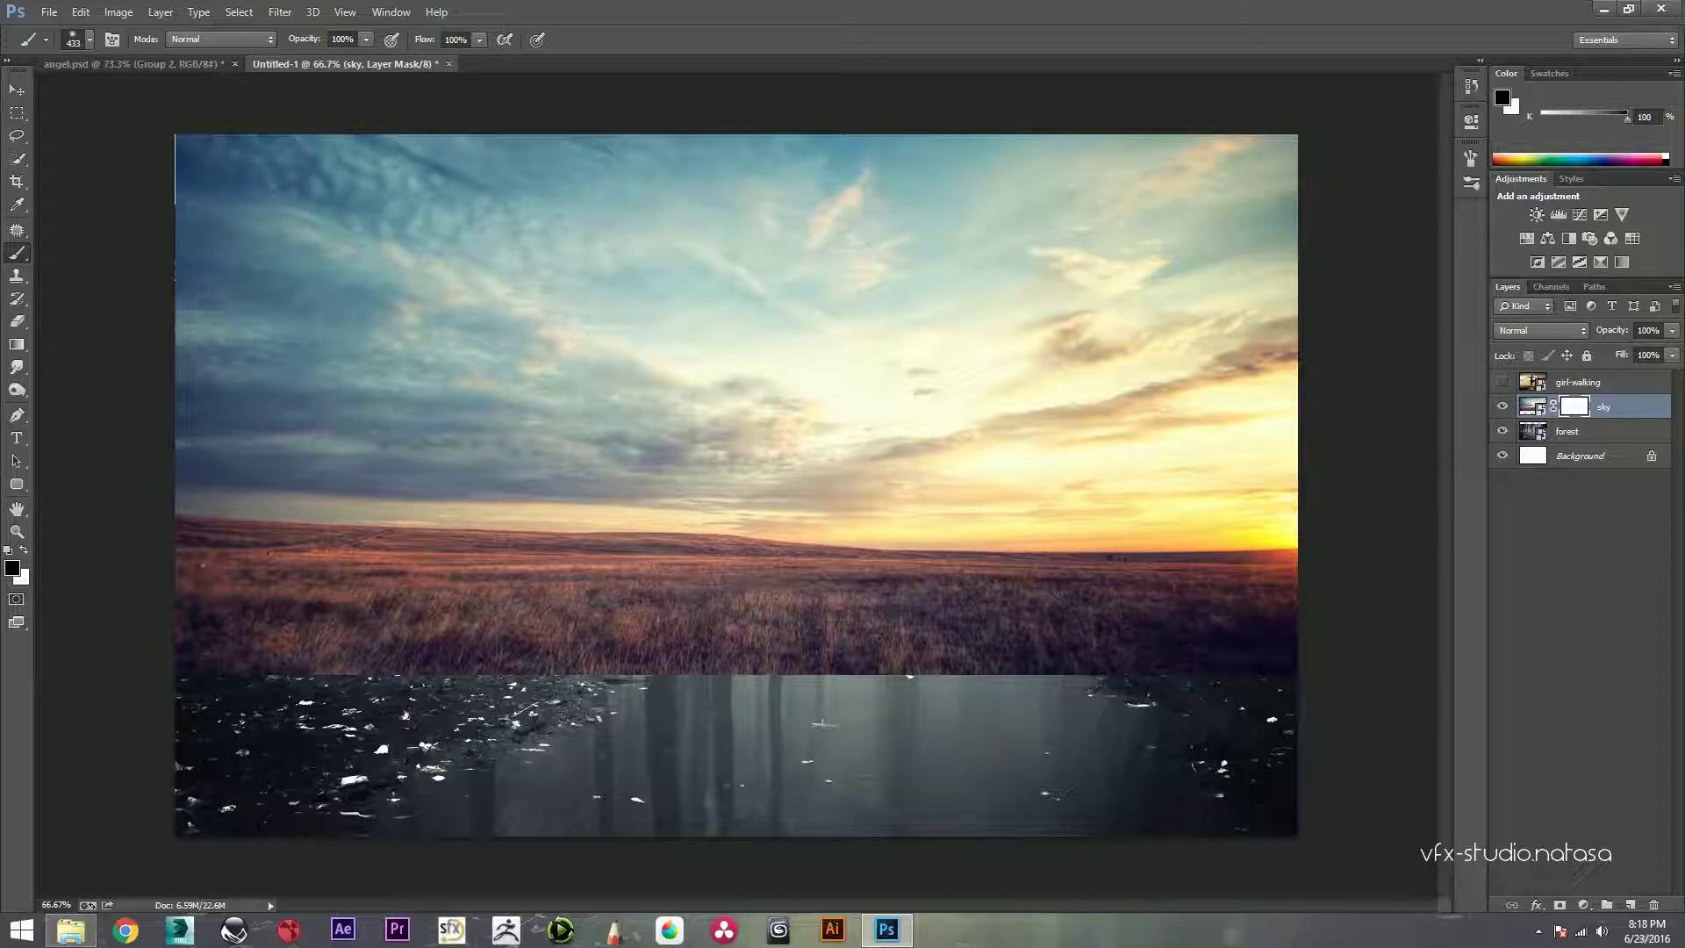
pyautogui.press('3')
pyautogui.press('5')
pyautogui.moveTo(1228, 597); pyautogui.dragTo(545, 614)
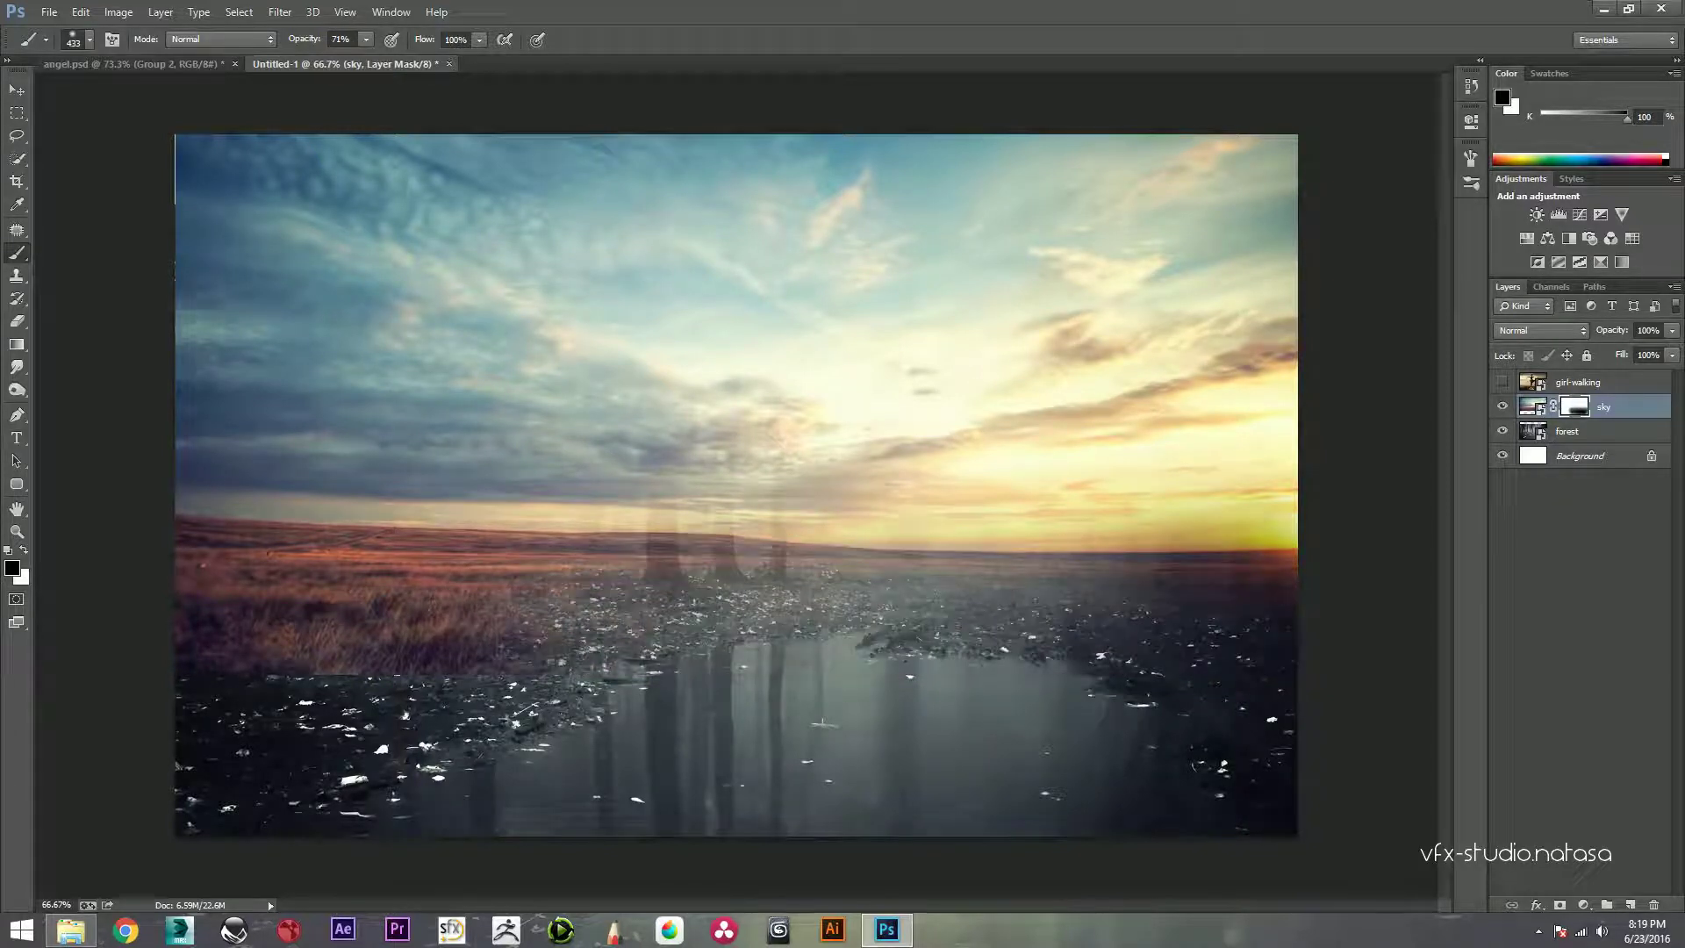
pyautogui.moveTo(518, 632); pyautogui.dragTo(281, 552)
pyautogui.click(272, 511)
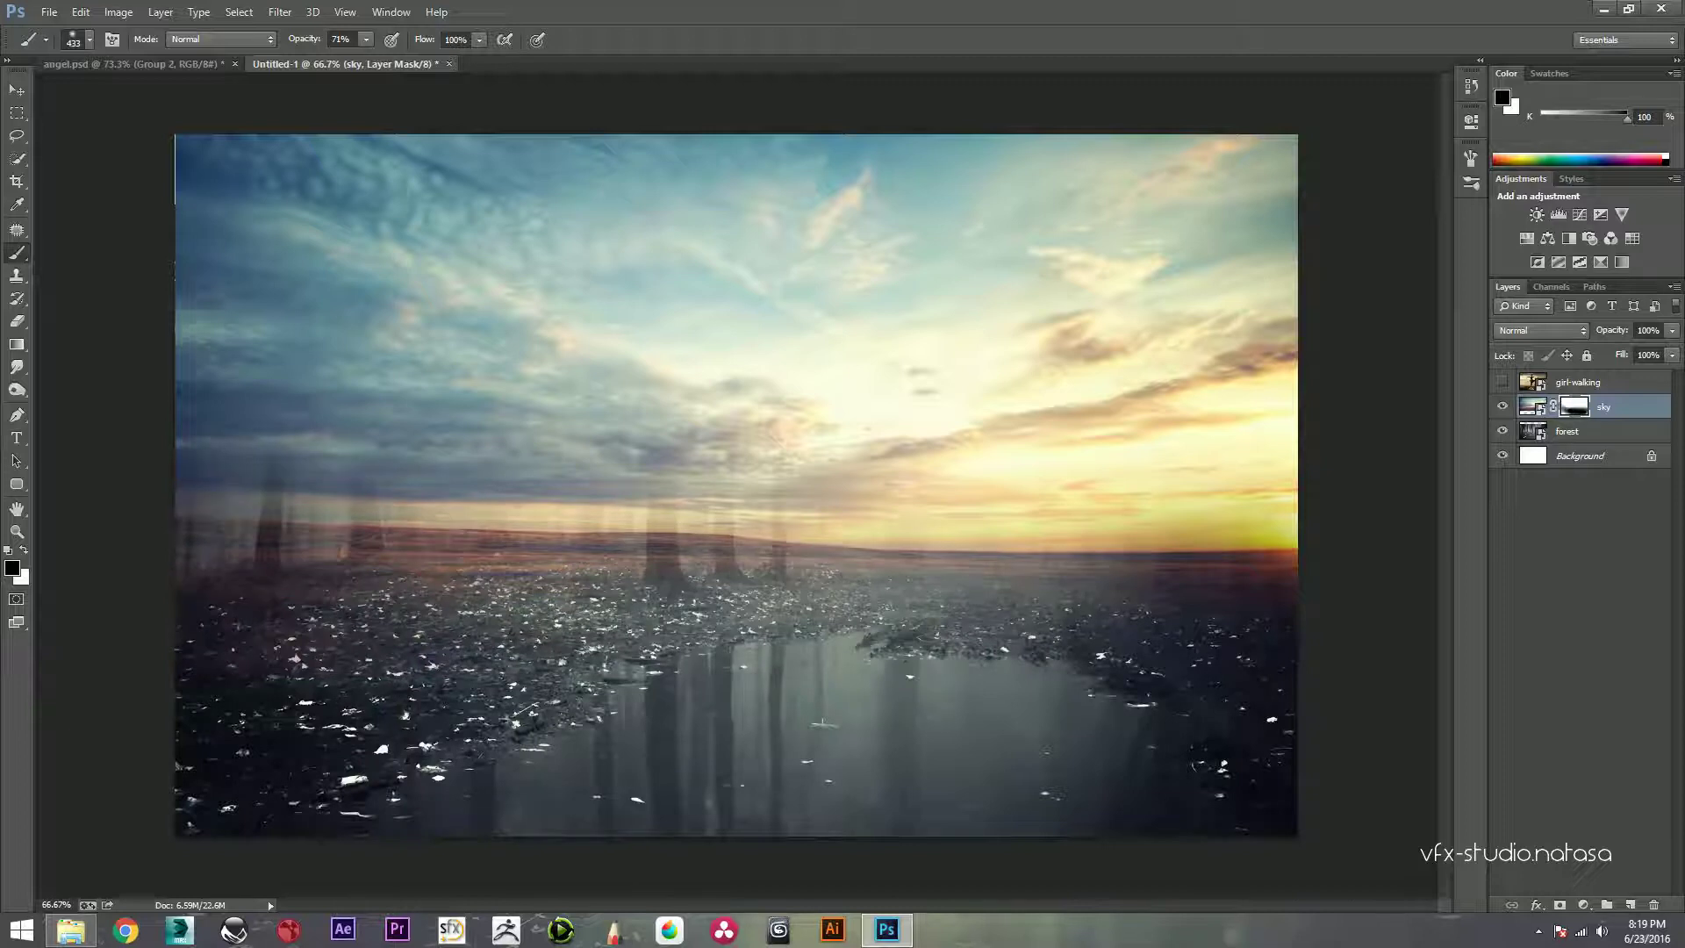
# Step: Nudge the sky layer left and enlarge it slightly with Free Transform
pyautogui.press('v')
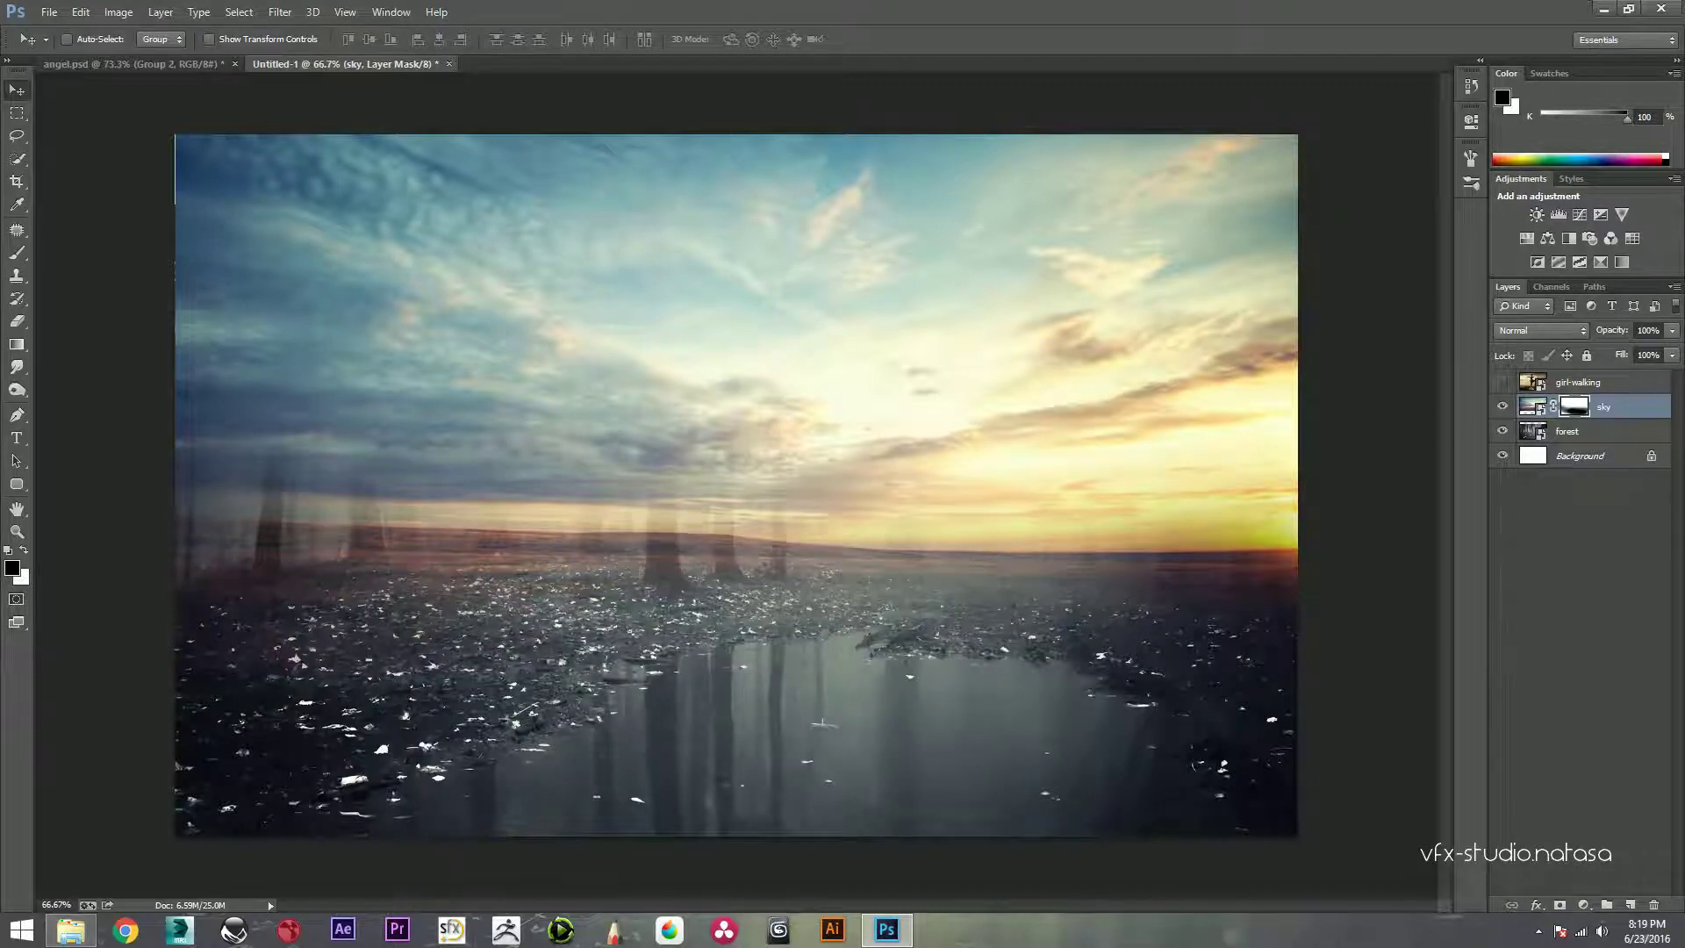
pyautogui.hotkey('shift', 'Left')
pyautogui.hotkey('ctrl', 't')
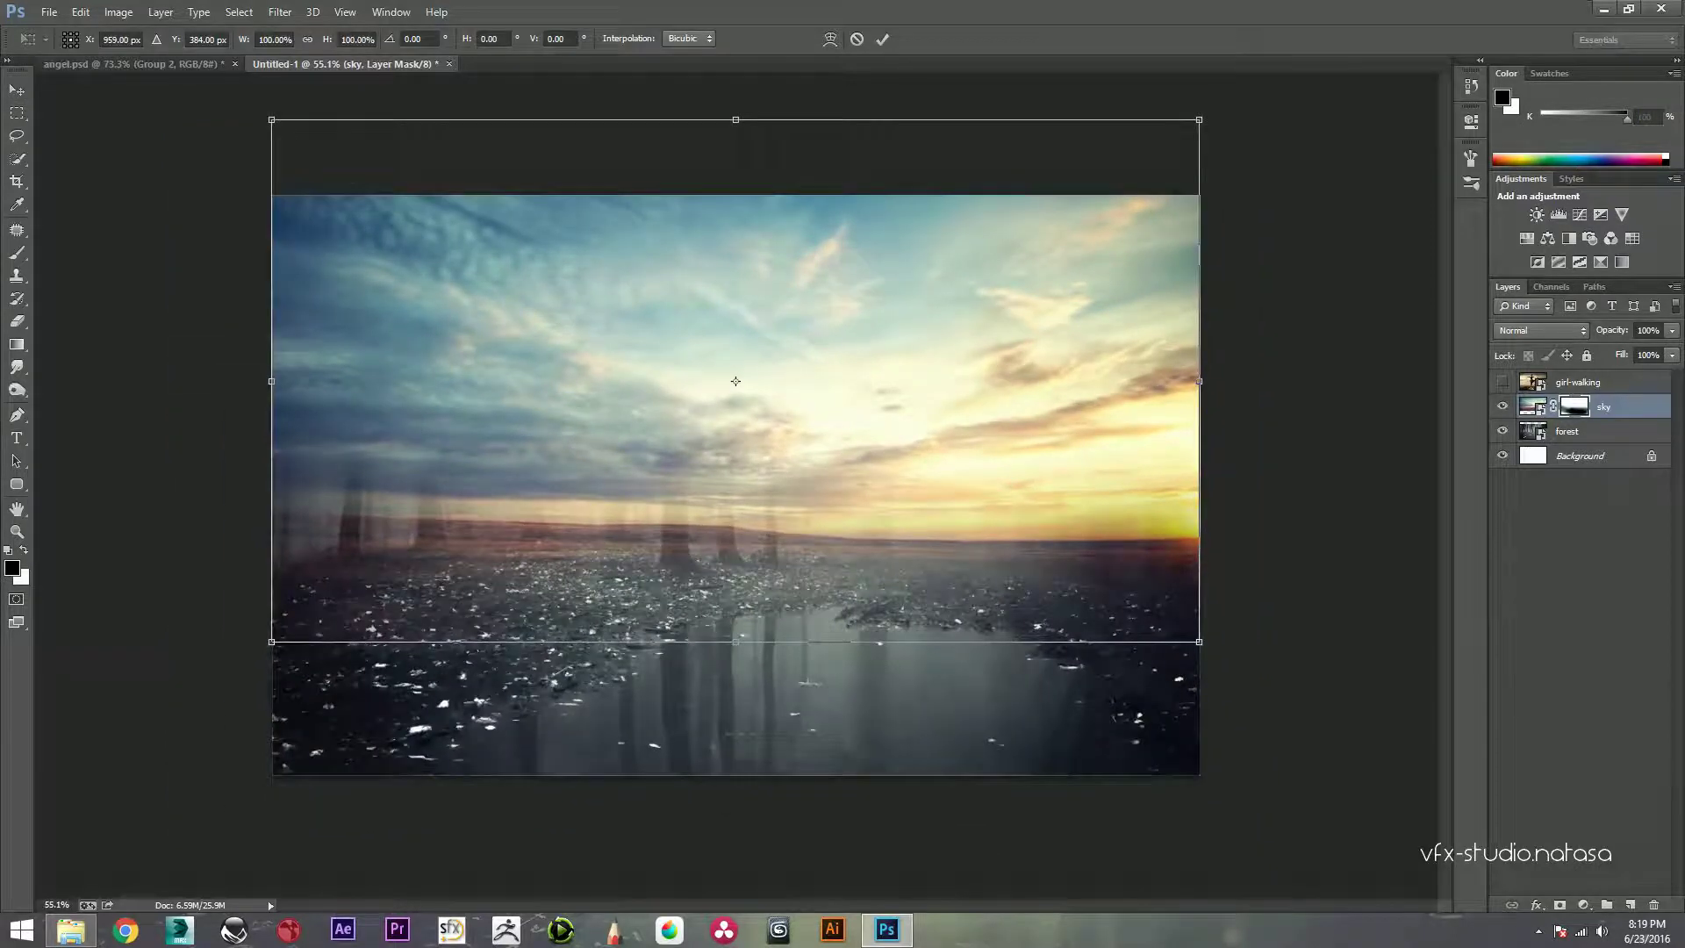
pyautogui.moveTo(1199, 119); pyautogui.dragTo(1203, 117)
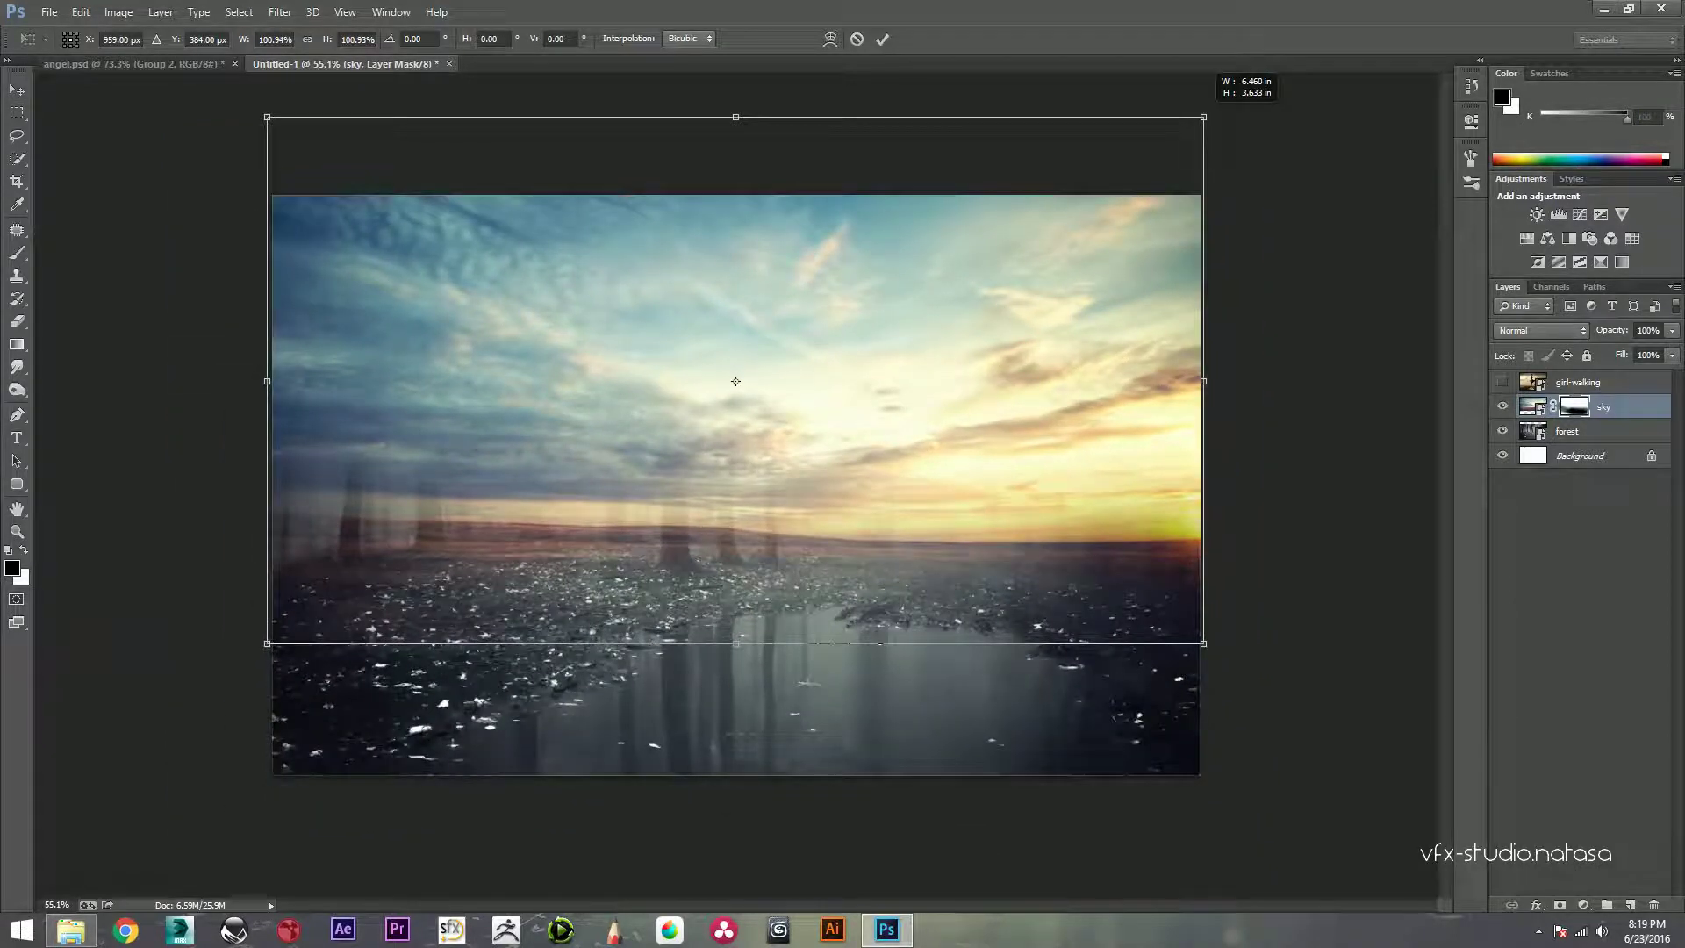
pyautogui.click(882, 38)
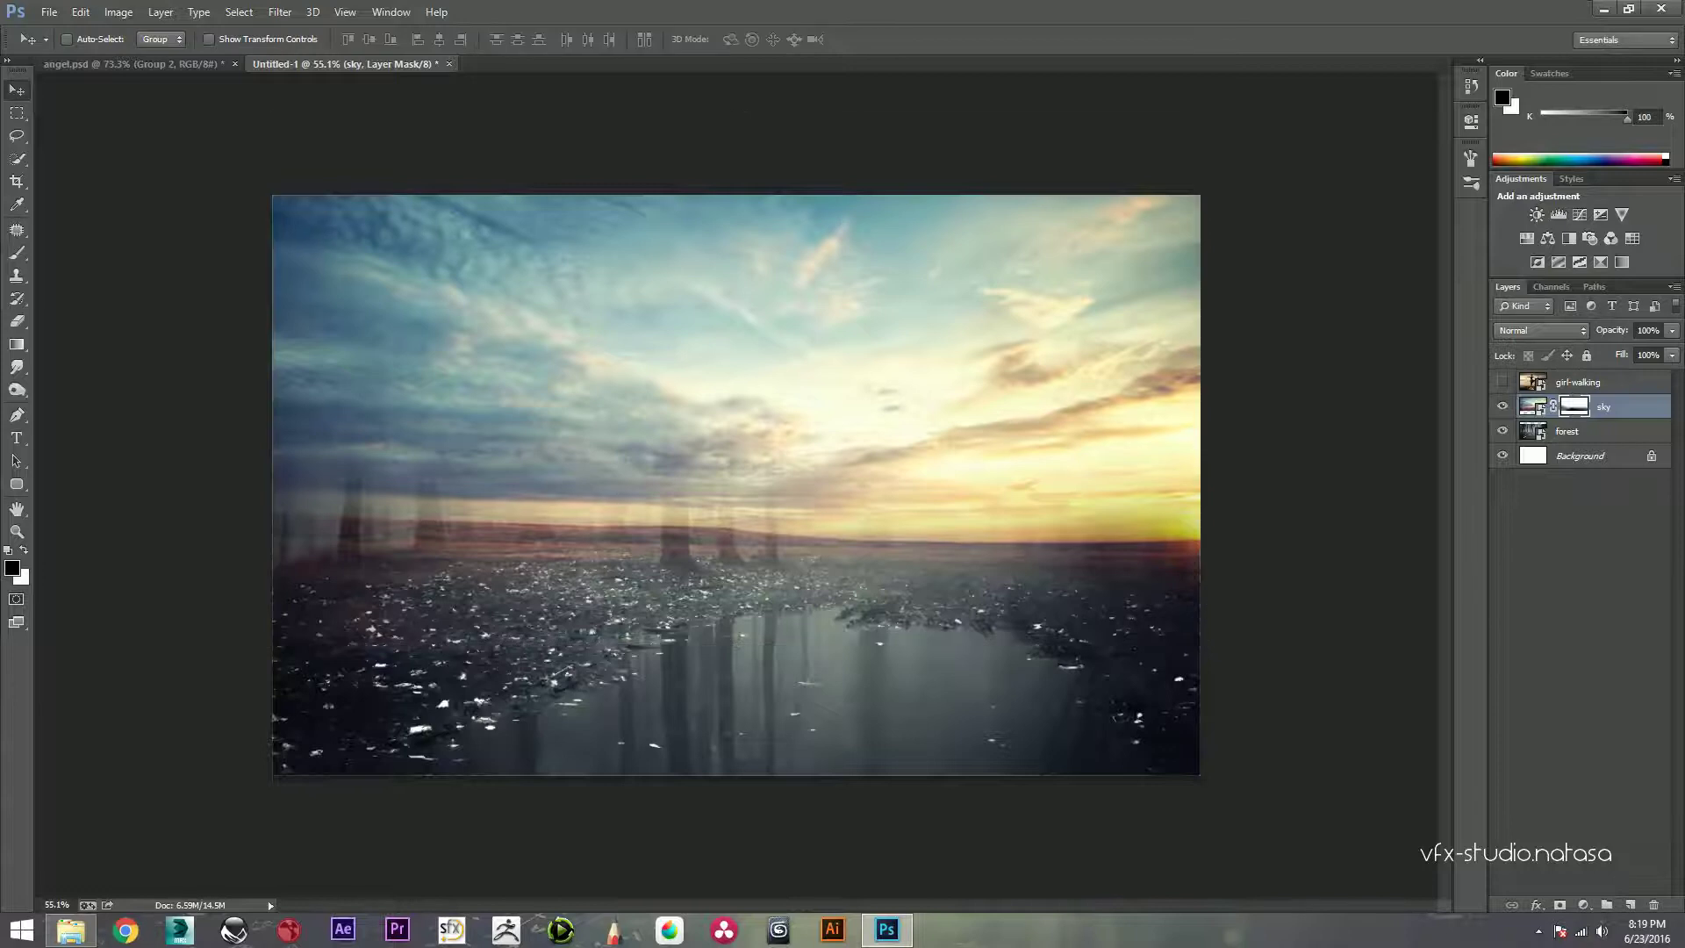
pyautogui.hotkey('ctrl', '+')
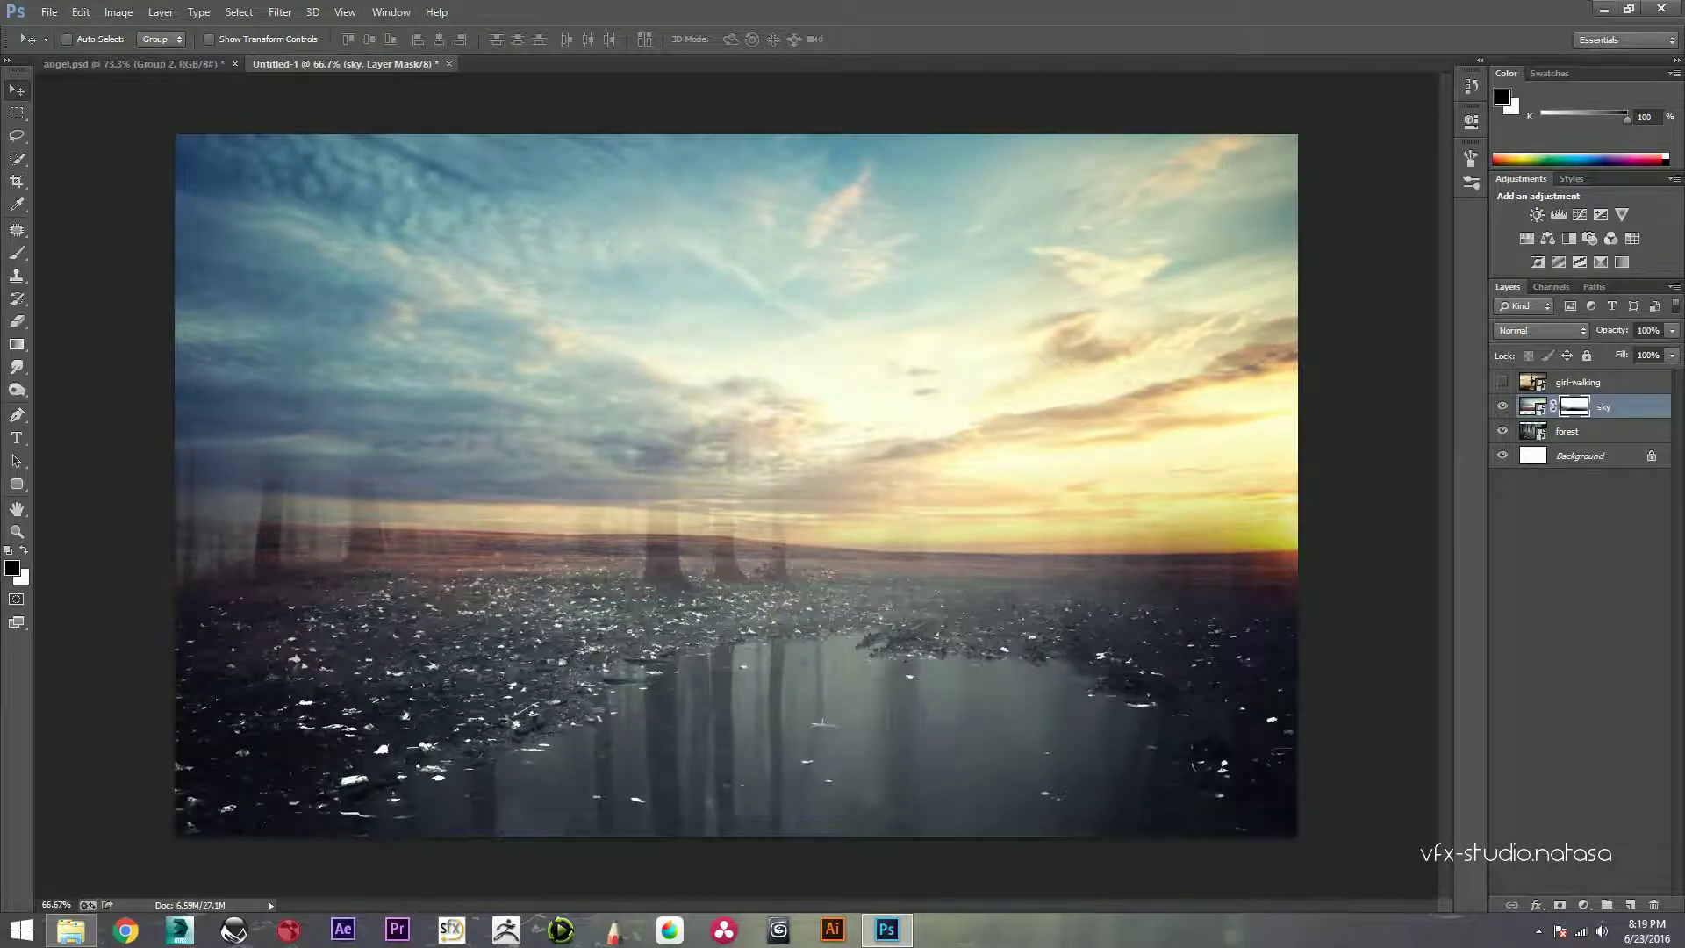
# Step: Paint the sky mask to reveal forest trees along the horizon, left and centre
pyautogui.press('b')
pyautogui.moveTo(1281, 544); pyautogui.dragTo(649, 491)
pyautogui.moveTo(1097, 509)
pyautogui.mouseDown()
pyautogui.moveTo(1229, 509)
pyautogui.moveTo(1158, 518)
pyautogui.mouseUp()
pyautogui.moveTo(676, 501); pyautogui.dragTo(404, 491)
pyautogui.moveTo(632, 430)
pyautogui.mouseDown()
pyautogui.moveTo(299, 465)
pyautogui.moveTo(185, 448)
pyautogui.mouseUp()
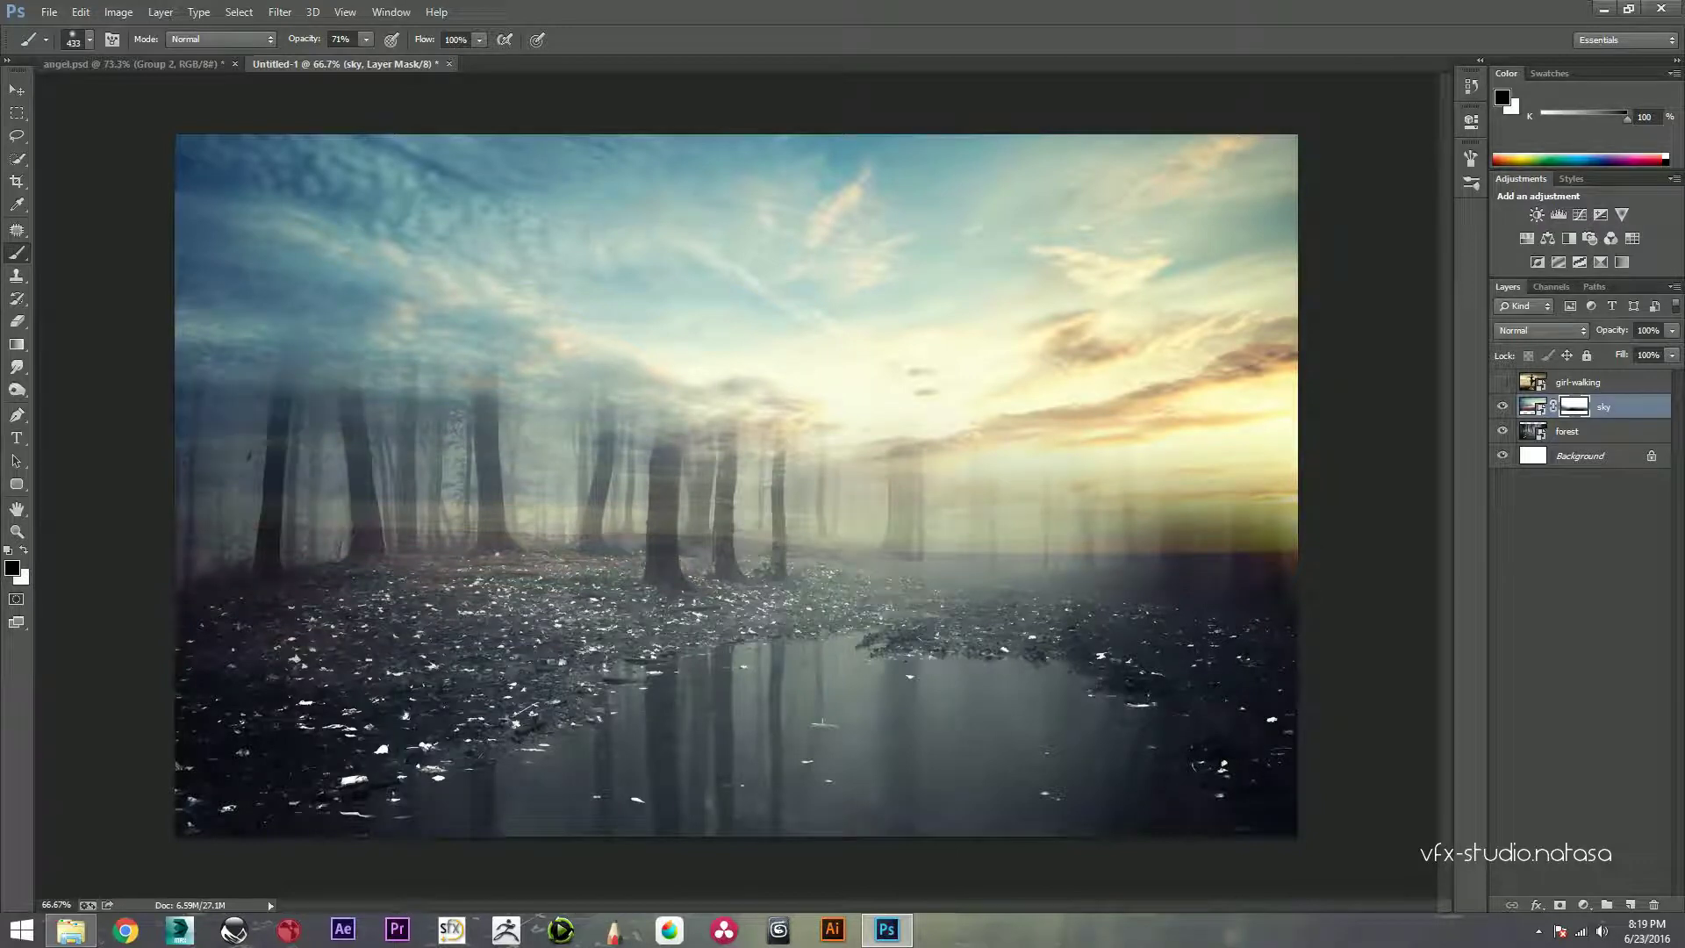
pyautogui.moveTo(281, 395)
pyautogui.mouseDown()
pyautogui.moveTo(184, 342)
pyautogui.moveTo(386, 351)
pyautogui.mouseUp()
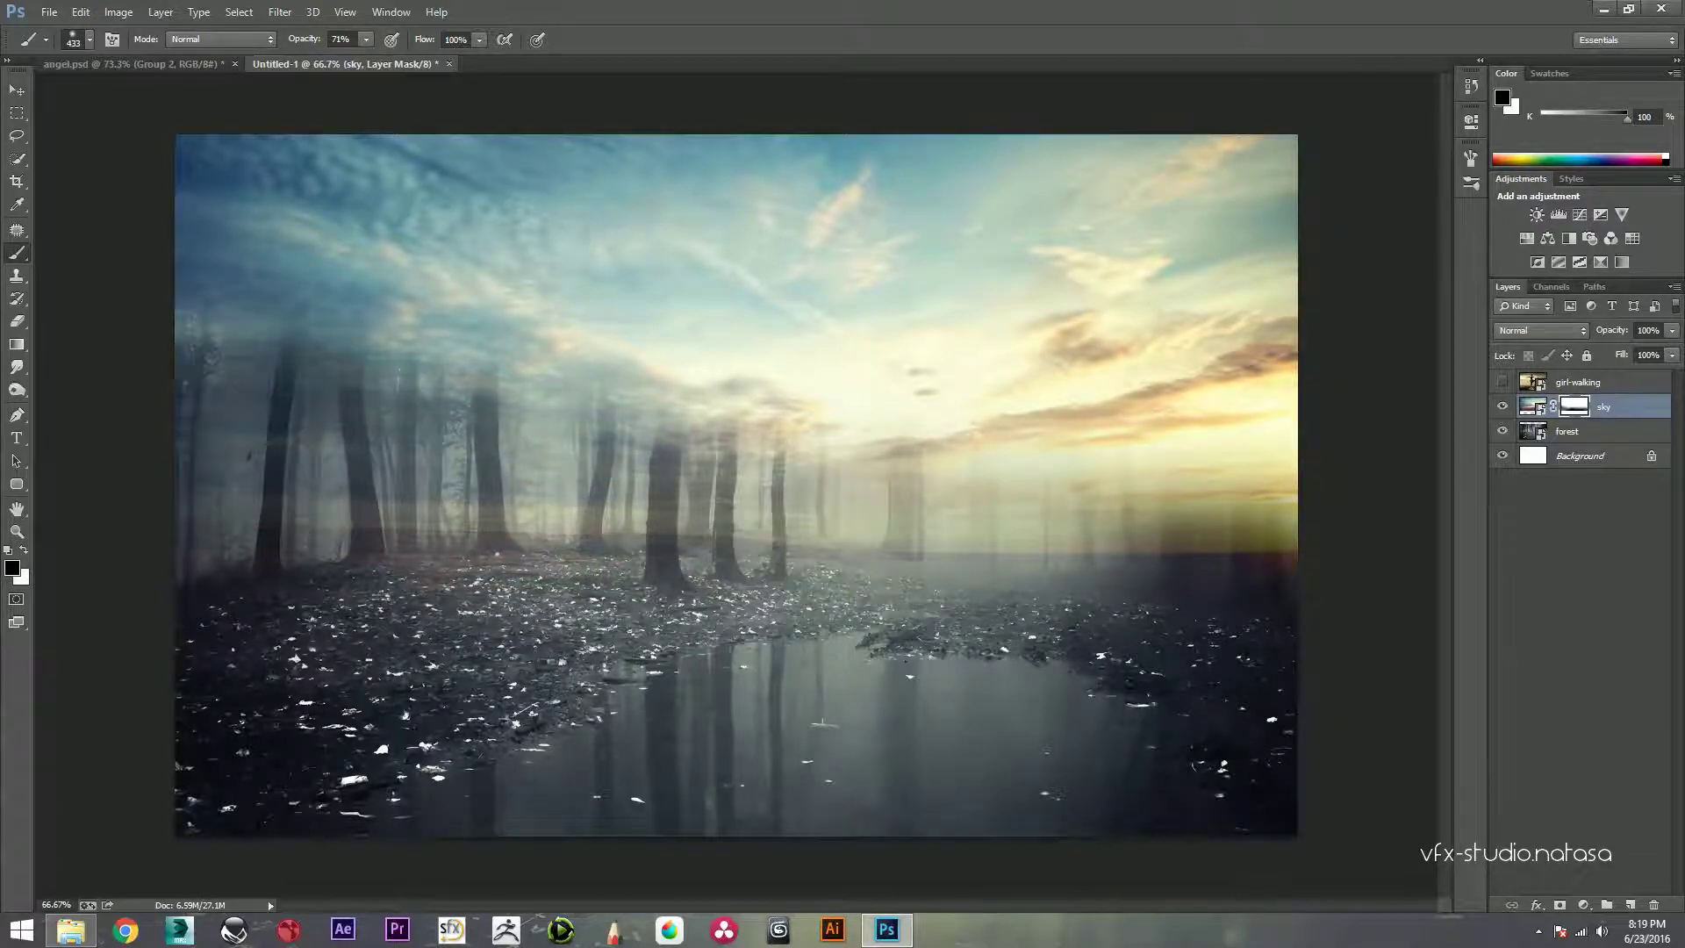
pyautogui.moveTo(772, 448)
pyautogui.mouseDown()
pyautogui.moveTo(615, 422)
pyautogui.moveTo(965, 431)
pyautogui.mouseUp()
pyautogui.moveTo(825, 408)
pyautogui.mouseDown()
pyautogui.moveTo(1194, 491)
pyautogui.moveTo(1295, 395)
pyautogui.mouseUp()
# Step: Keep masking to reveal the right-side trees, lower right and treetops
pyautogui.moveTo(1176, 439)
pyautogui.mouseDown()
pyautogui.moveTo(1049, 408)
pyautogui.moveTo(667, 395)
pyautogui.mouseUp()
pyautogui.moveTo(1027, 413); pyautogui.dragTo(1295, 369)
pyautogui.moveTo(1132, 408); pyautogui.dragTo(1294, 360)
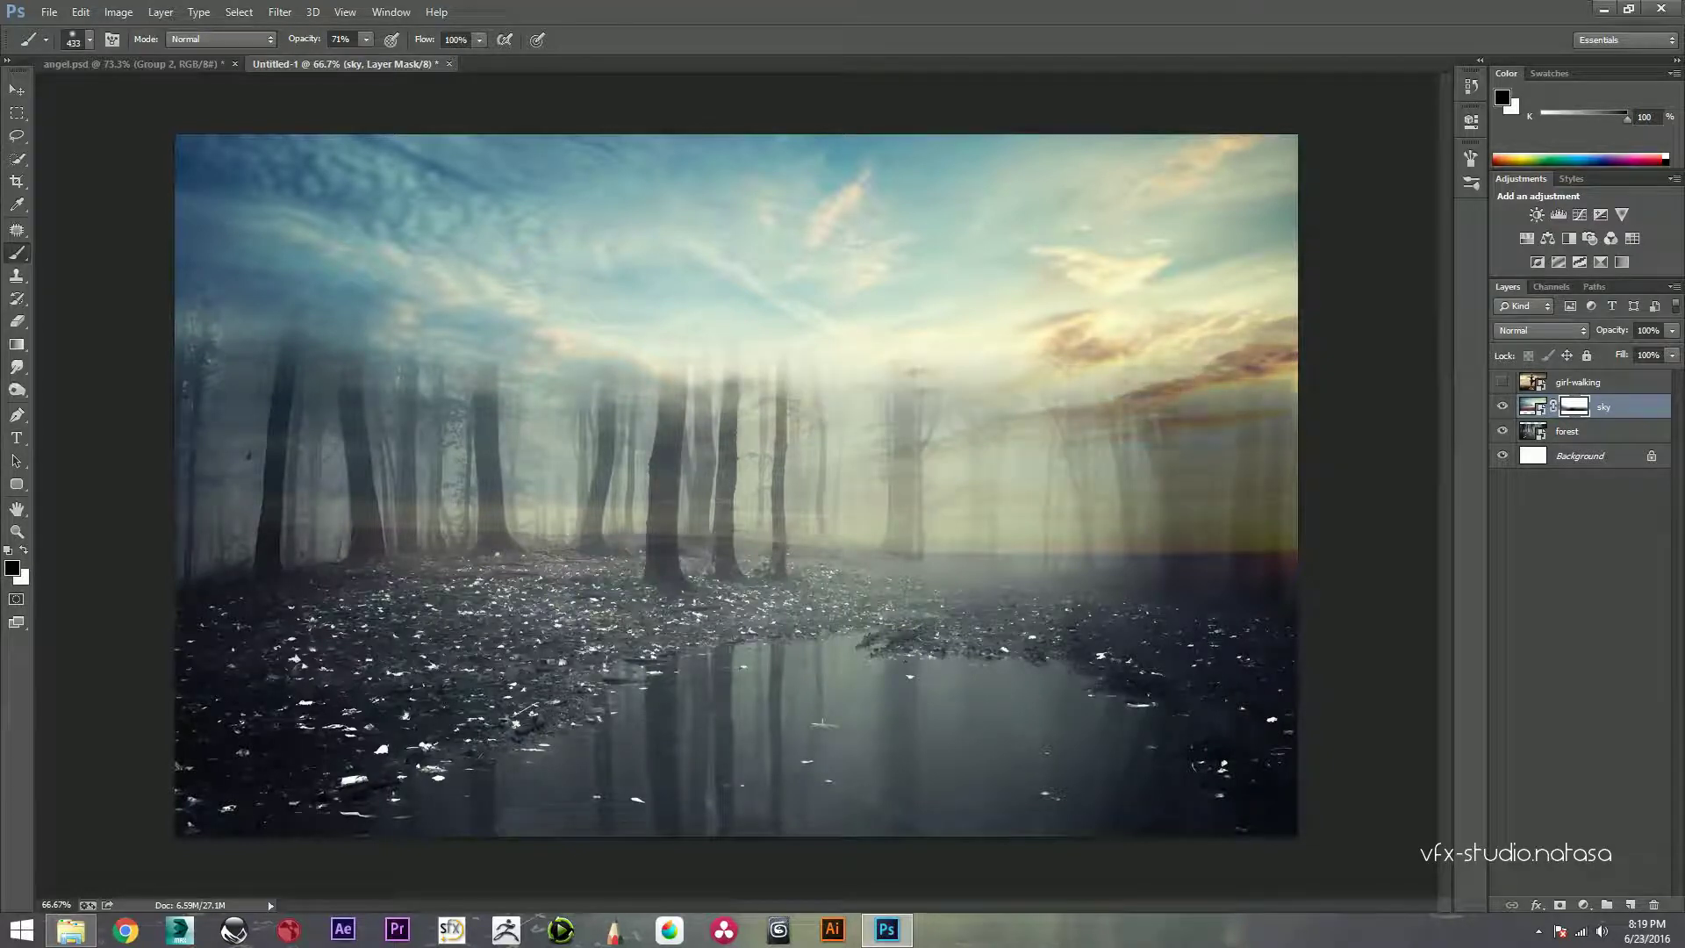
pyautogui.moveTo(966, 492); pyautogui.dragTo(1295, 492)
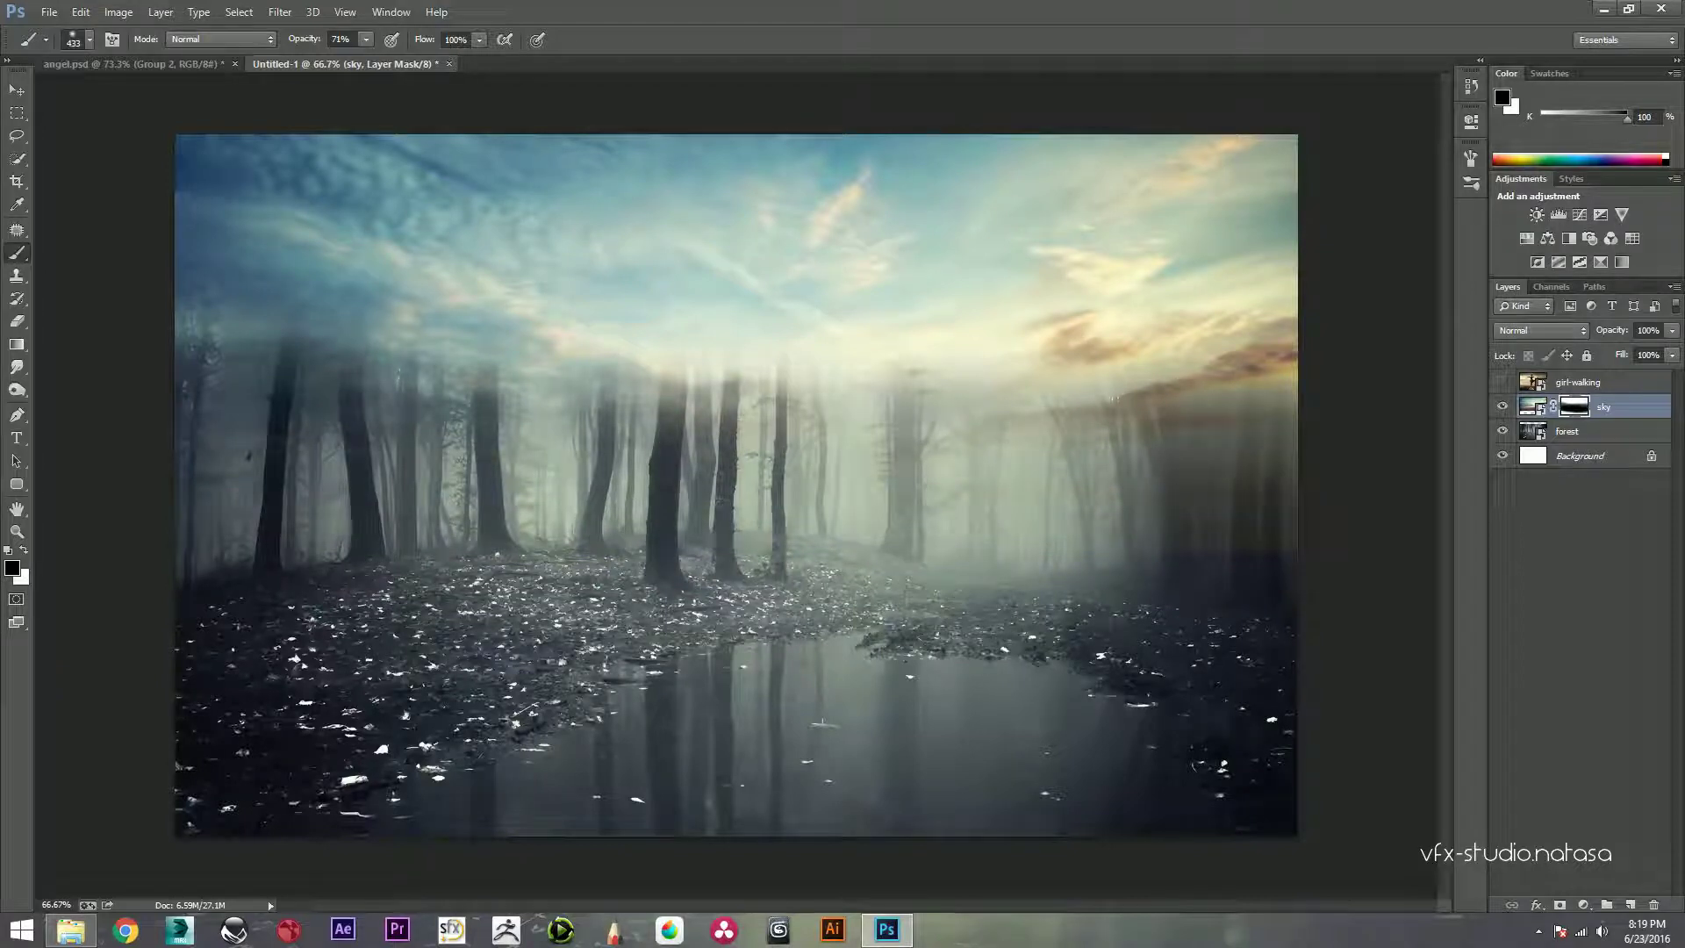
pyautogui.moveTo(1255, 500); pyautogui.dragTo(1212, 421)
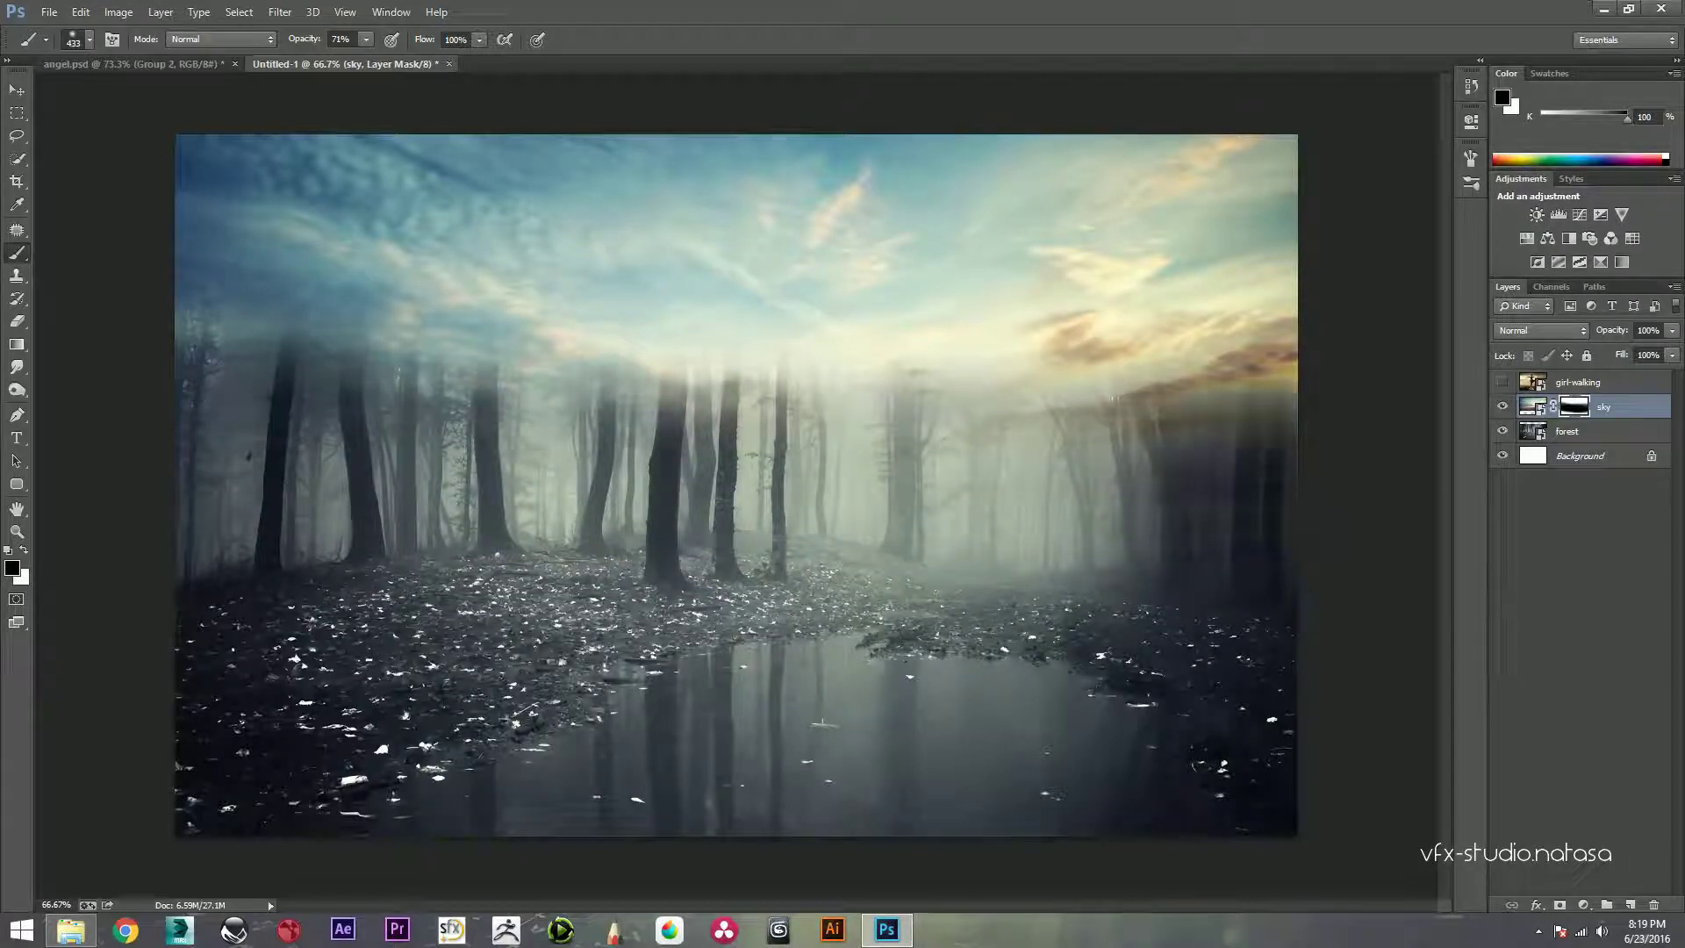
pyautogui.moveTo(790, 387); pyautogui.dragTo(606, 377)
pyautogui.moveTo(1035, 386); pyautogui.dragTo(1229, 408)
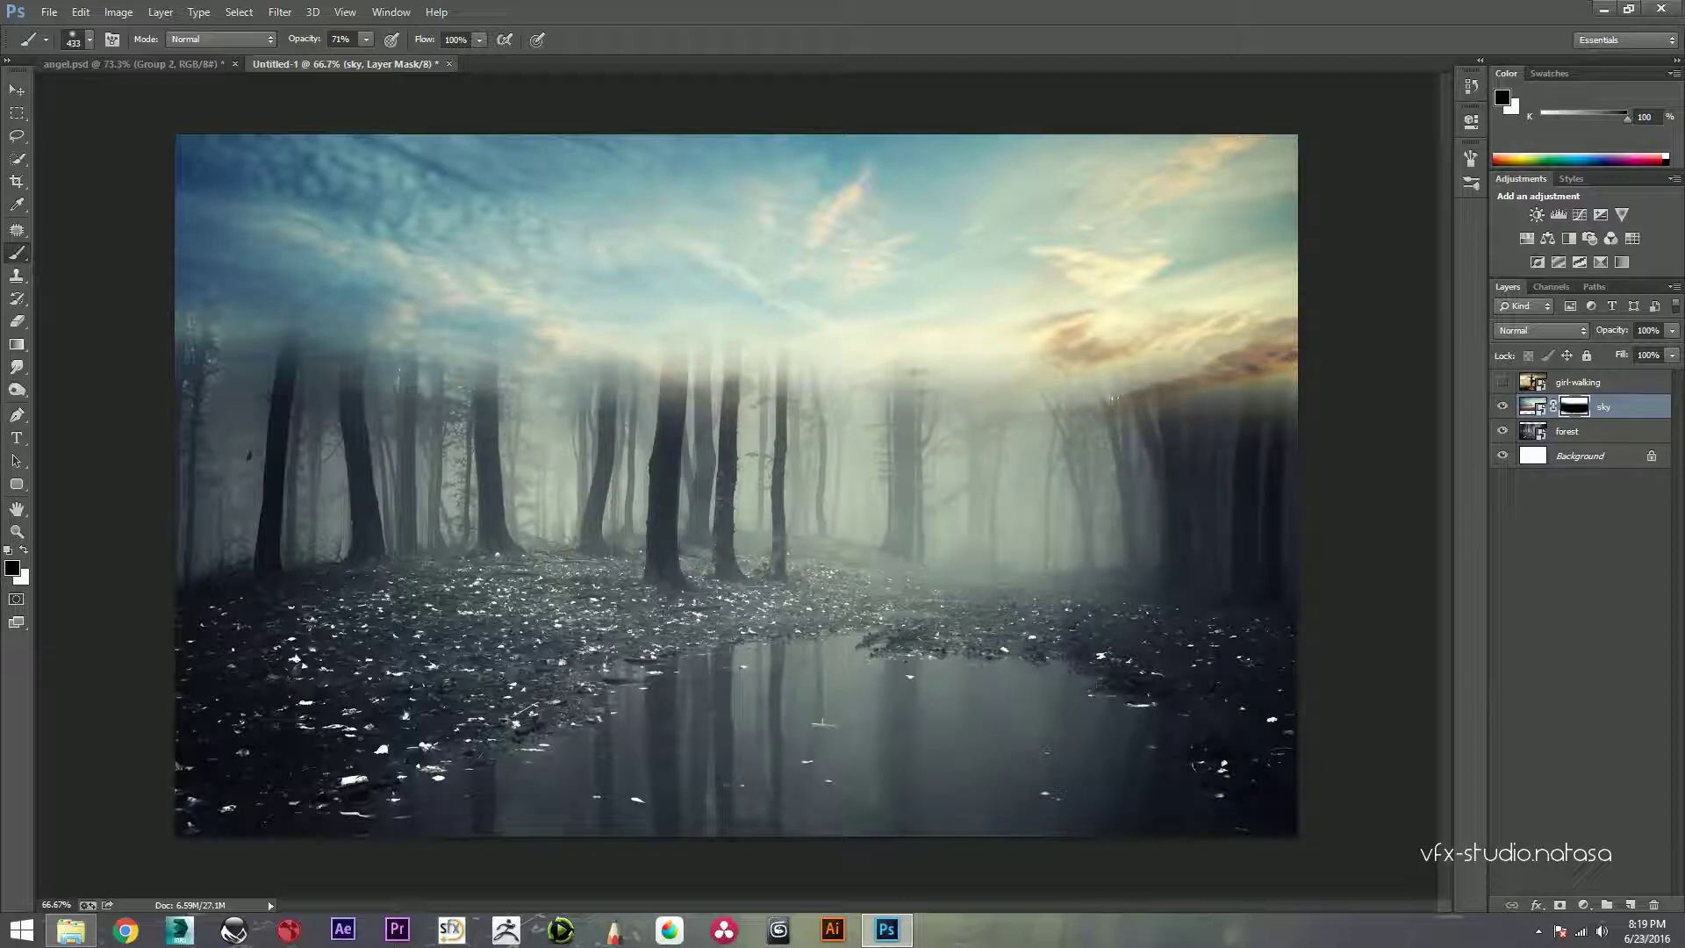
pyautogui.hotkey('alt', ']')
# Step: Show the girl-walking layer again and zoom in with the Pen tool active
pyautogui.click(1502, 382)
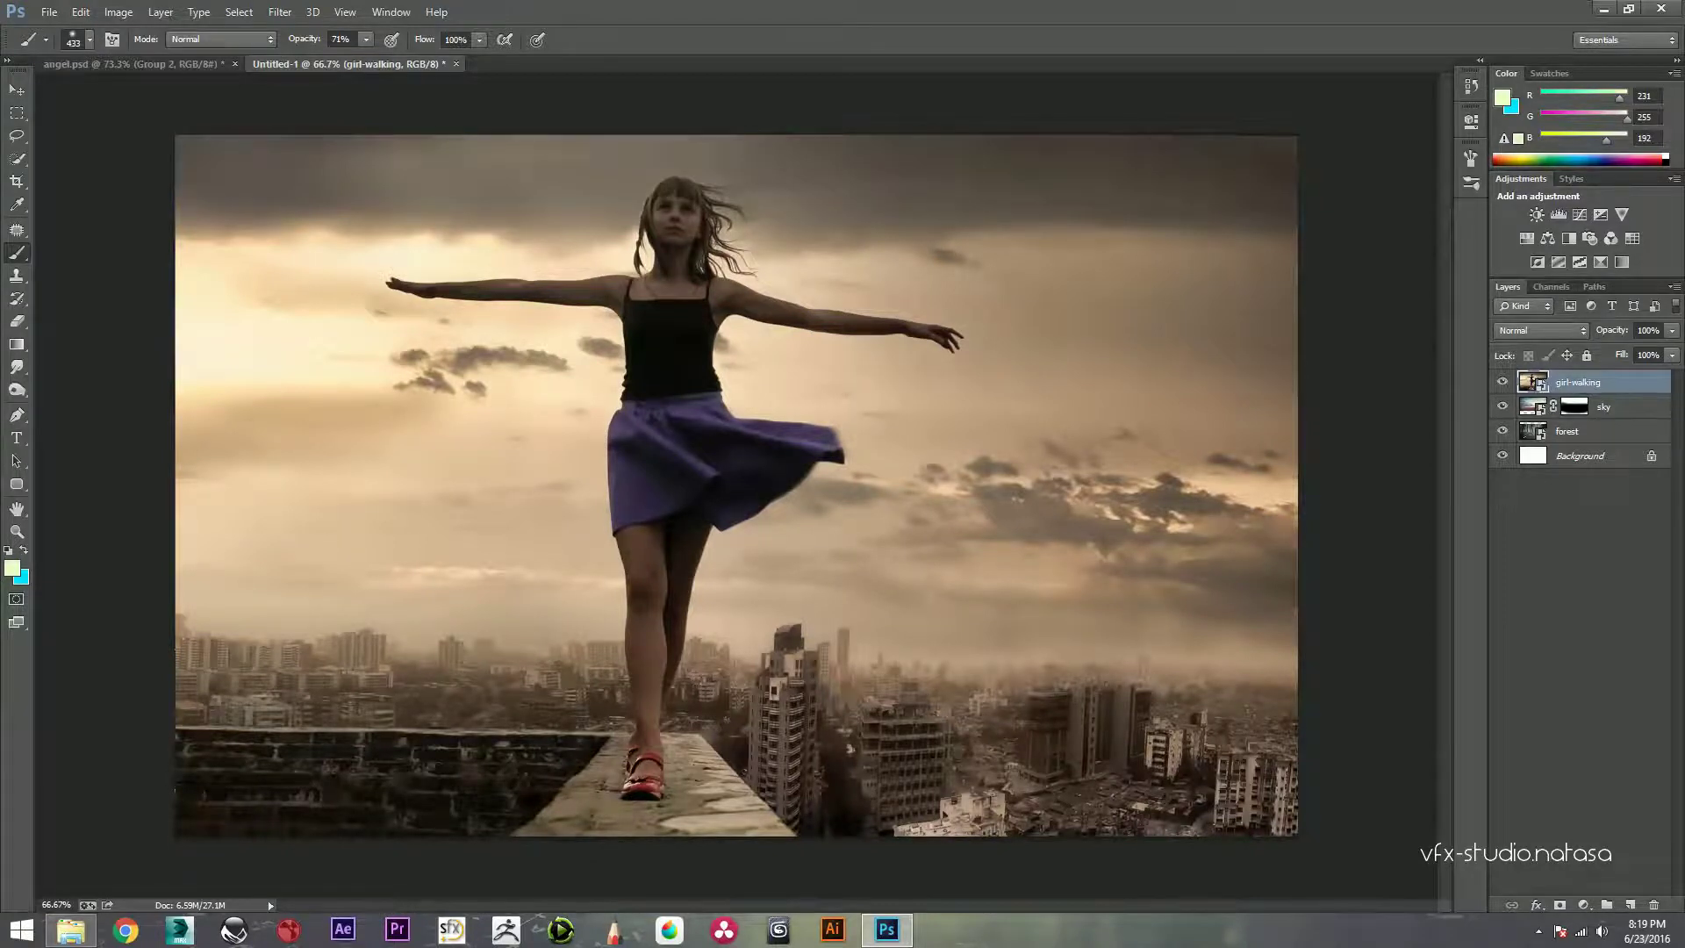
pyautogui.press('p')
pyautogui.scroll(-2, 663, 377)
pyautogui.scroll(3, 663, 378)
pyautogui.scroll(1, 662, 377)
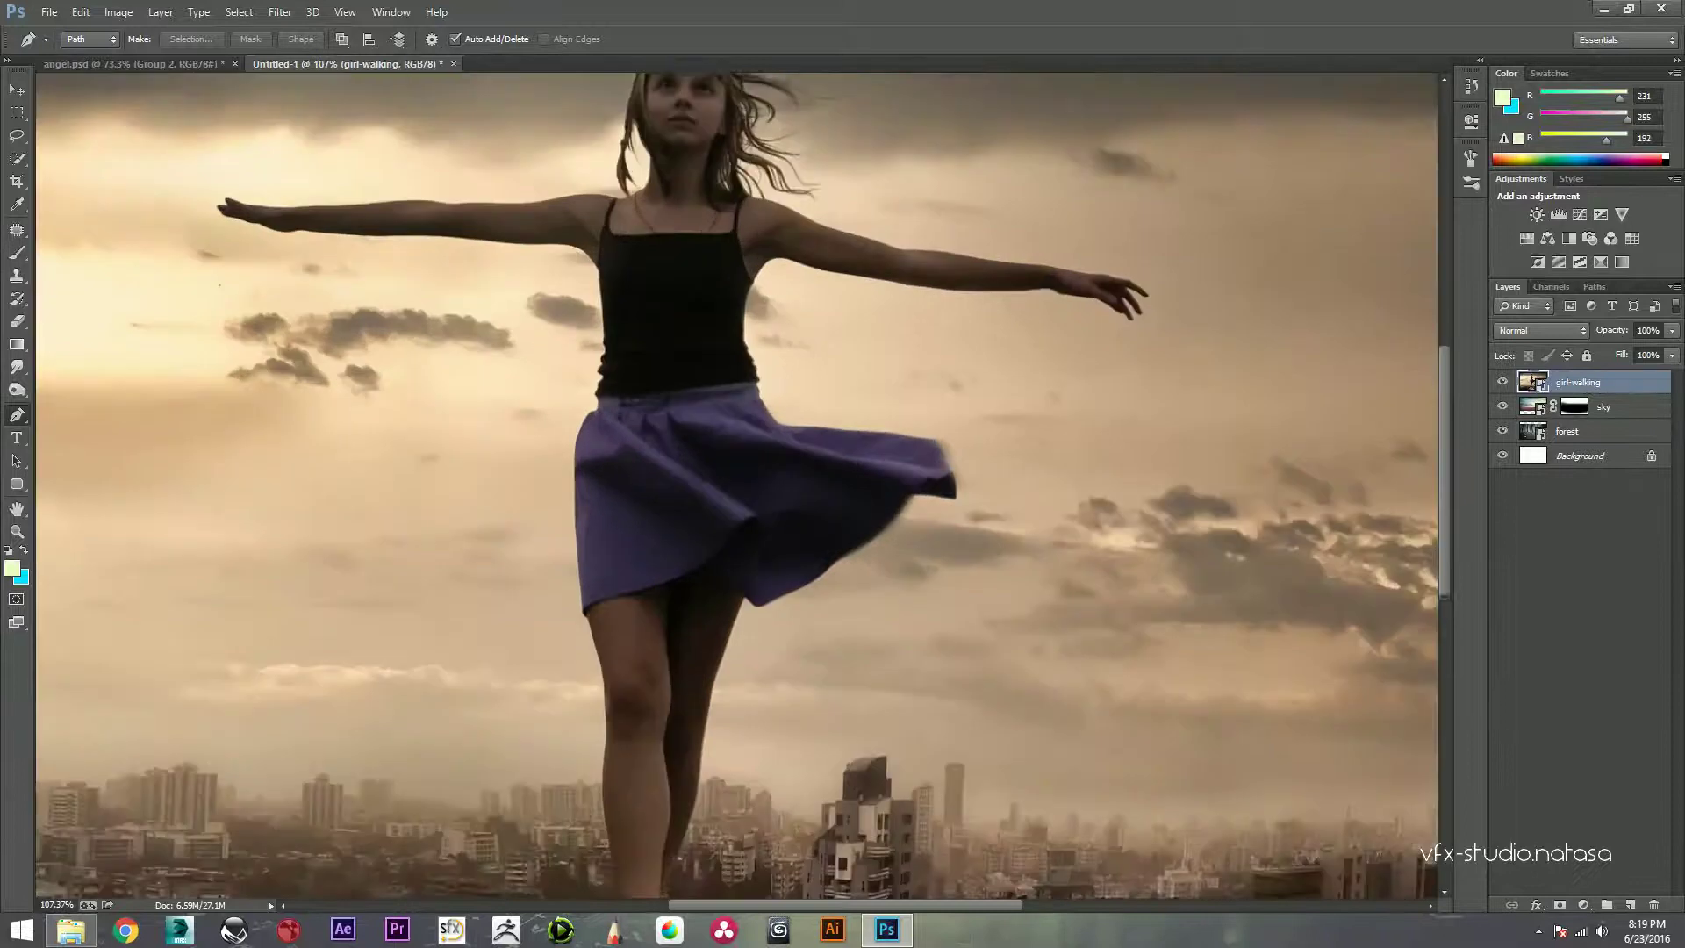
pyautogui.scroll(-5, 727, 526)
pyautogui.scroll(2, 727, 694)
pyautogui.scroll(2, 727, 693)
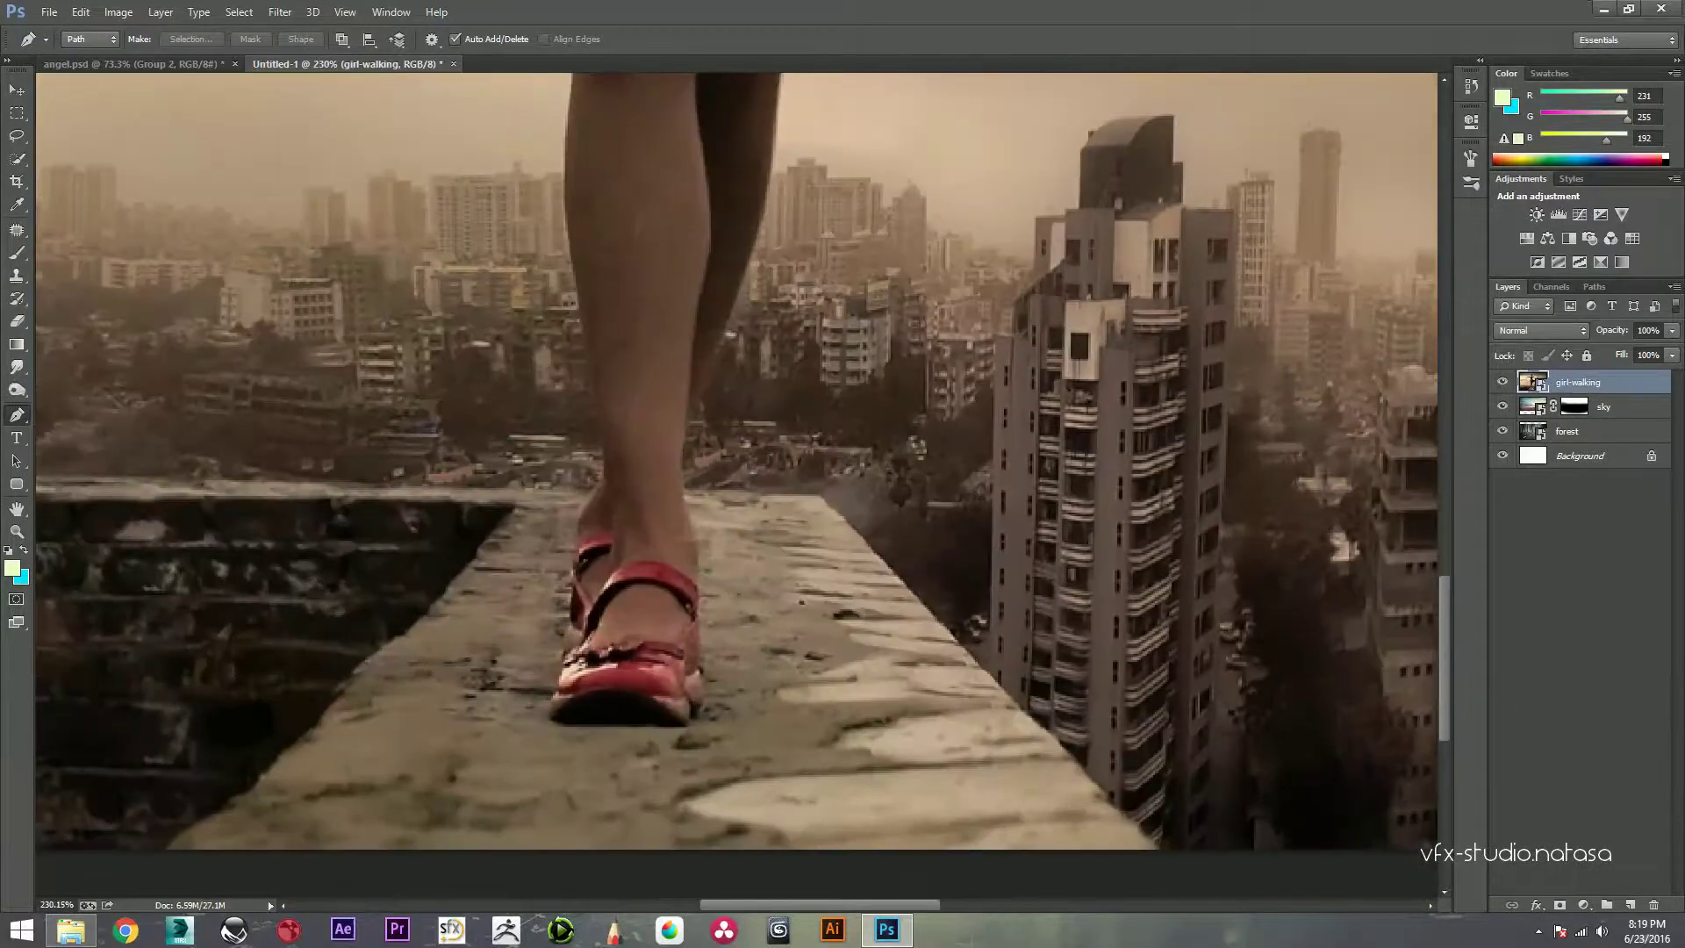
pyautogui.scroll(2, 702, 605)
# Step: Start the pen path at the sandal heel, around the sole and up its edge
pyautogui.click(704, 742)
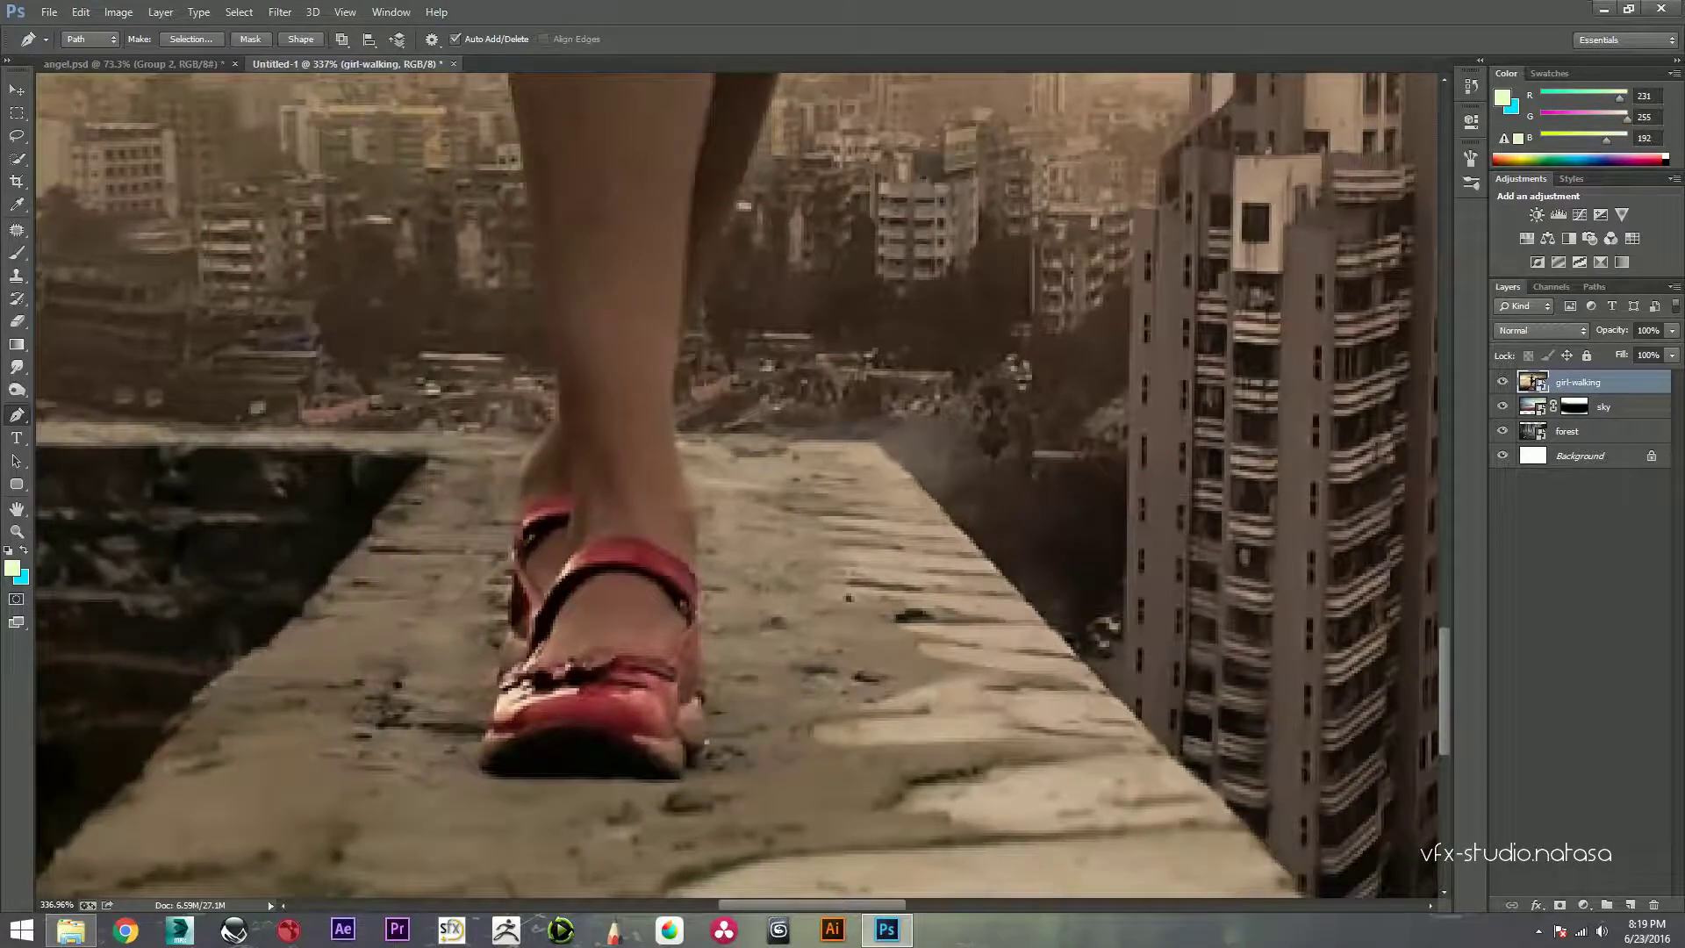
pyautogui.moveTo(673, 777); pyautogui.dragTo(693, 770)
pyautogui.click(486, 779)
pyautogui.moveTo(483, 766); pyautogui.dragTo(493, 693)
pyautogui.moveTo(518, 621); pyautogui.dragTo(516, 545)
# Step: Trace the path up the calf and knee to the skirt hem
pyautogui.moveTo(566, 406); pyautogui.dragTo(618, 680)
pyautogui.moveTo(589, 510)
pyautogui.mouseDown()
pyautogui.moveTo(585, 471)
pyautogui.moveTo(610, 648)
pyautogui.mouseUp()
pyautogui.moveTo(583, 444)
pyautogui.mouseDown()
pyautogui.moveTo(585, 383)
pyautogui.moveTo(593, 536)
pyautogui.mouseUp()
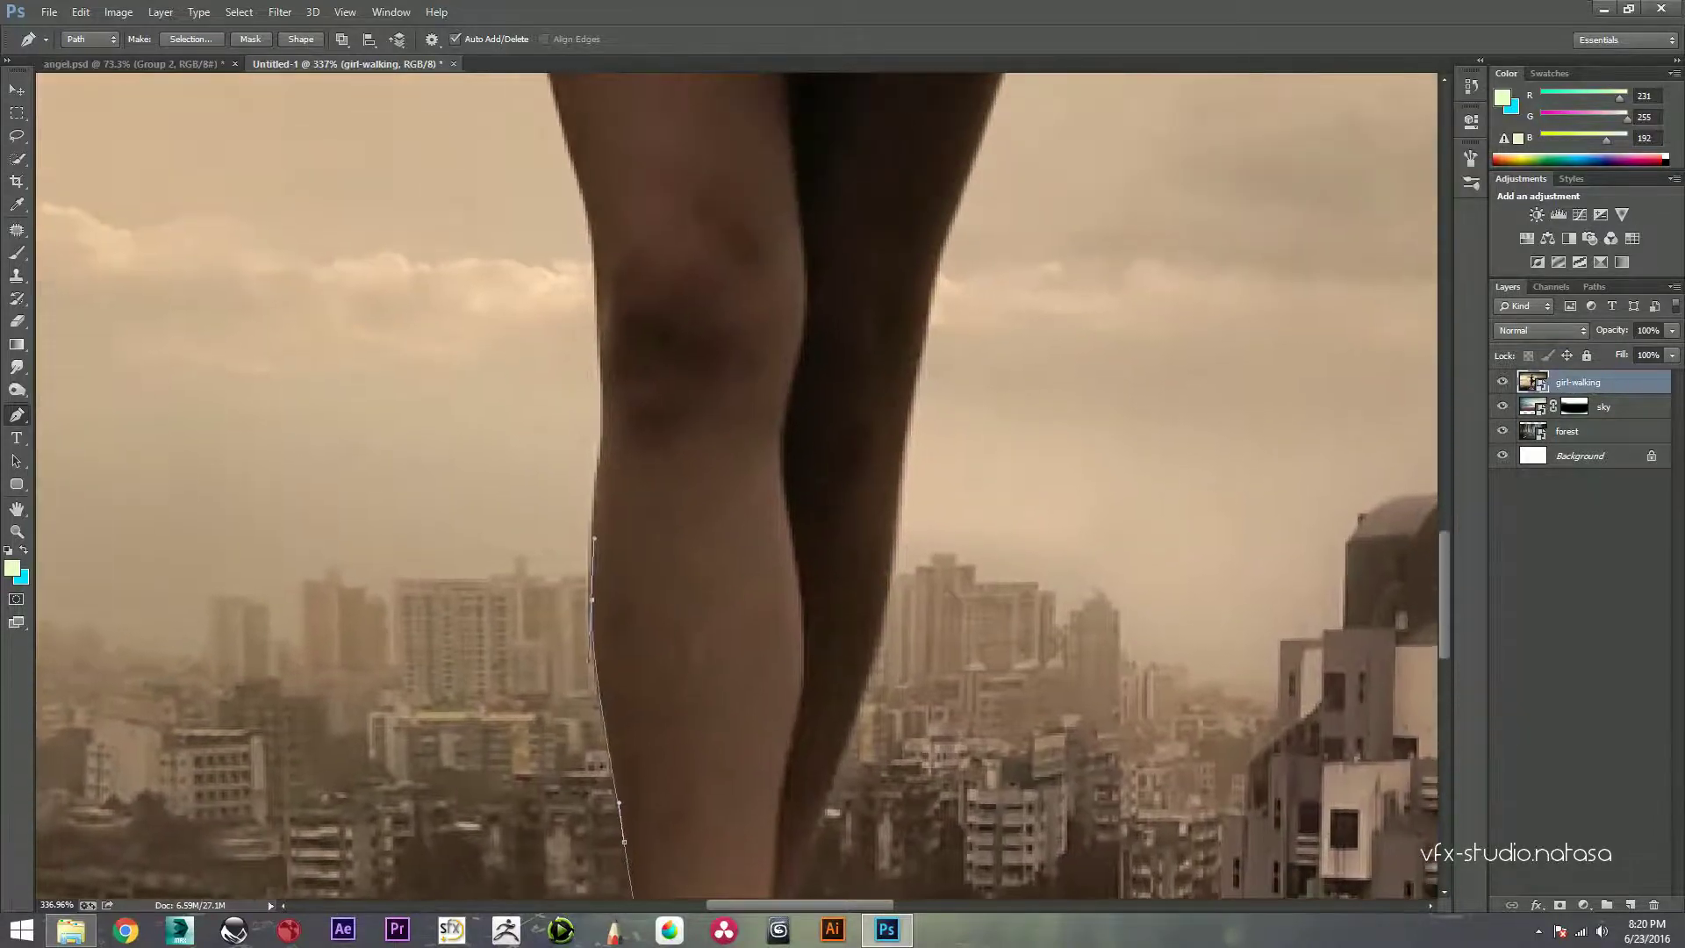
pyautogui.moveTo(602, 417); pyautogui.dragTo(601, 343)
pyautogui.scroll(5, 737, 482)
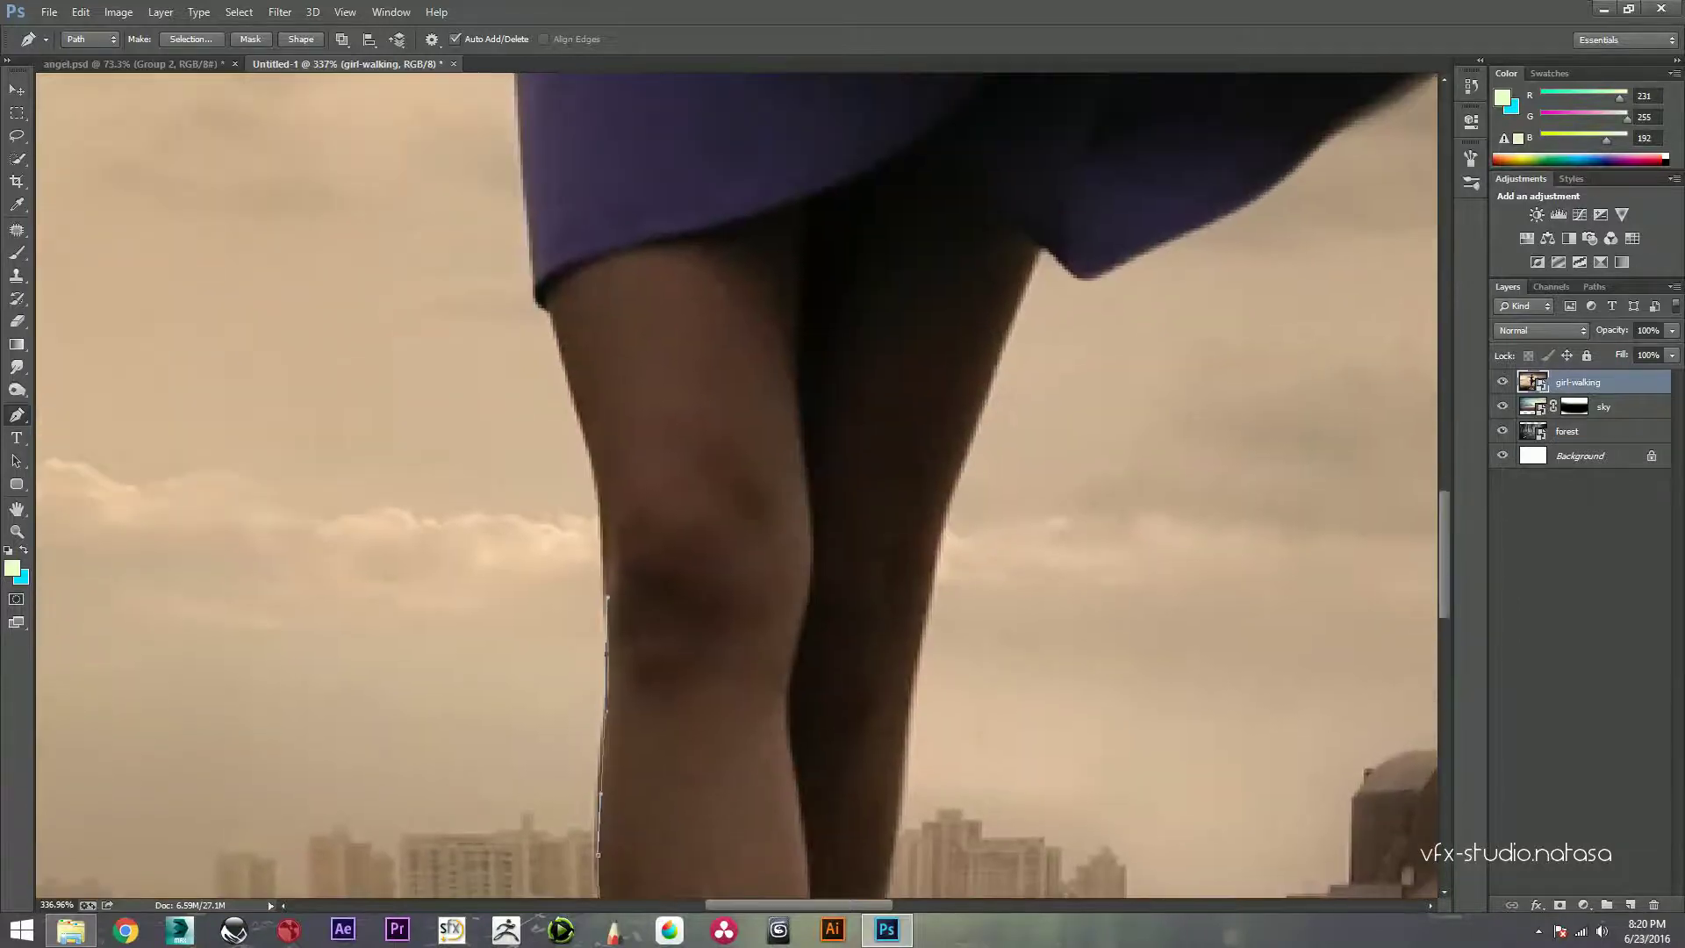
pyautogui.click(602, 509)
pyautogui.moveTo(553, 318)
pyautogui.mouseDown()
pyautogui.moveTo(554, 290)
pyautogui.moveTo(528, 309)
pyautogui.moveTo(556, 346)
pyautogui.moveTo(553, 317)
pyautogui.mouseUp()
# Step: Continue the path along the skirt edge toward the waist
pyautogui.scroll(4, 737, 483)
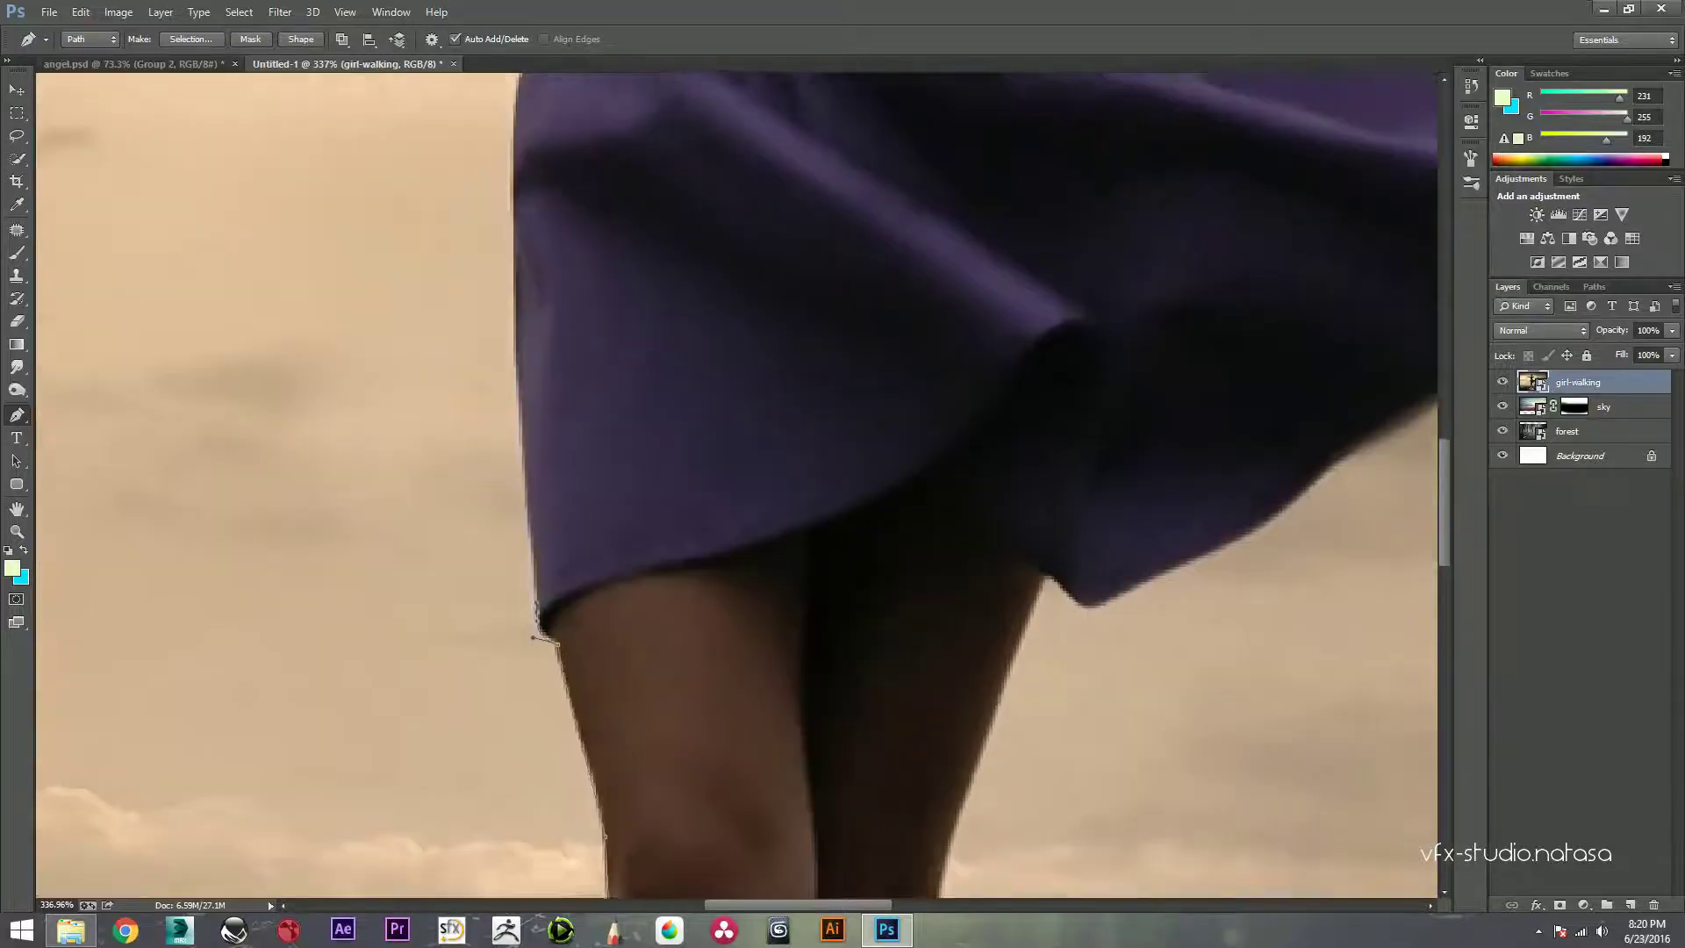
pyautogui.scroll(1, 737, 482)
pyautogui.moveTo(523, 378); pyautogui.dragTo(521, 280)
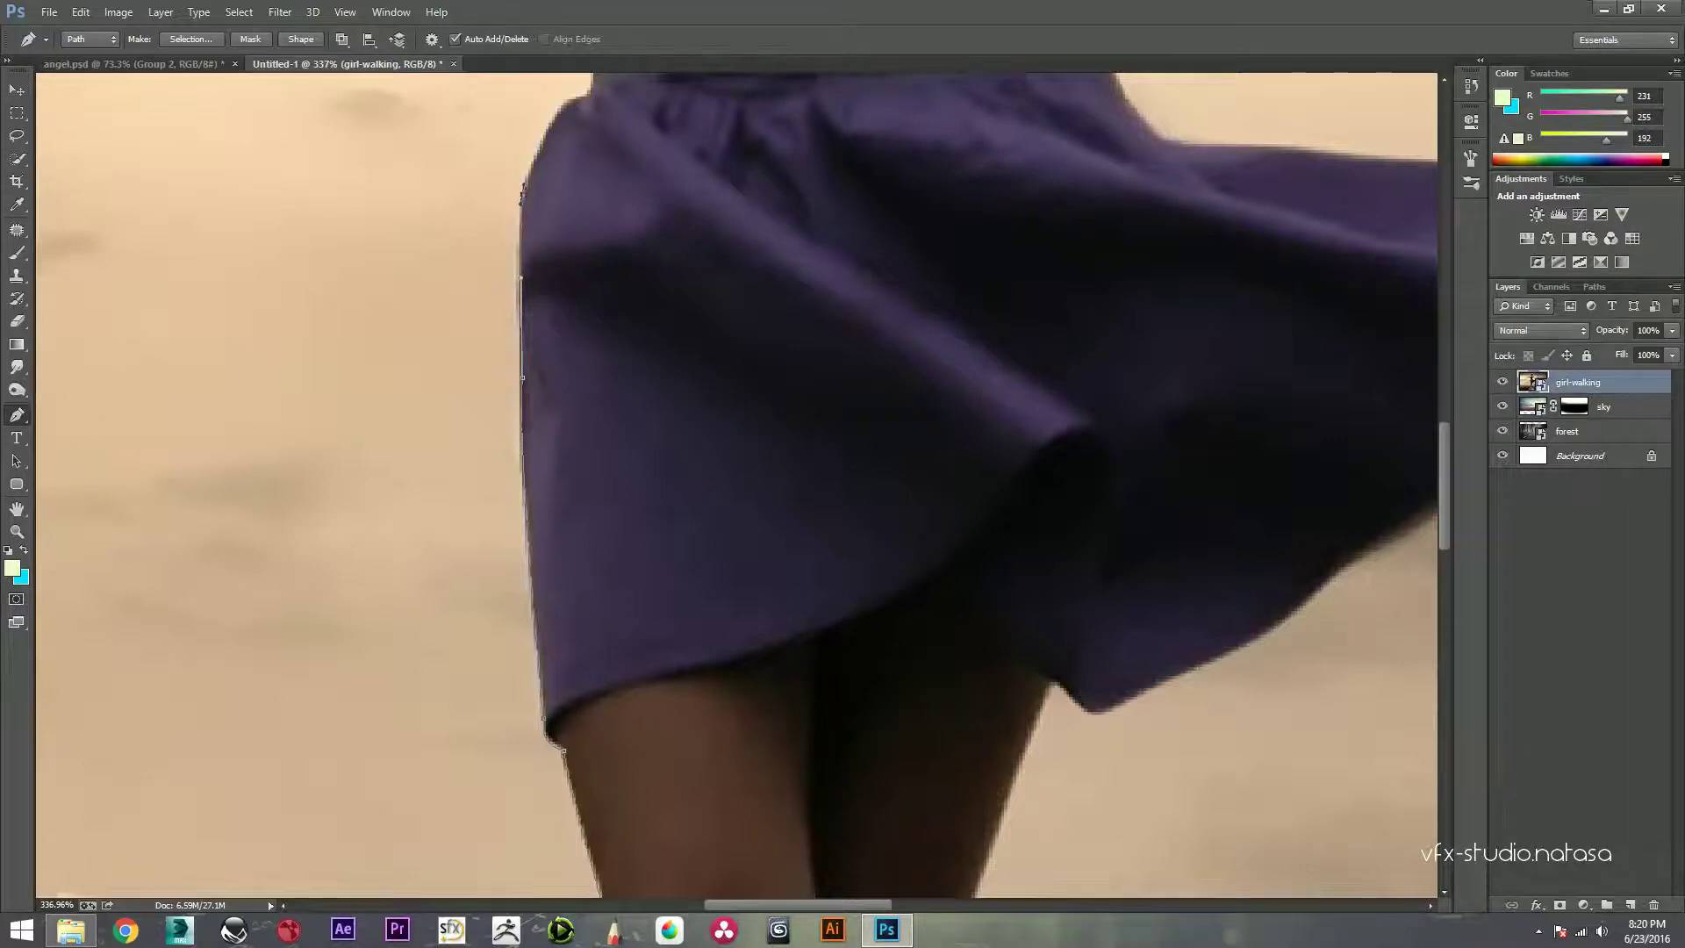
pyautogui.moveTo(523, 186); pyautogui.dragTo(478, 584)
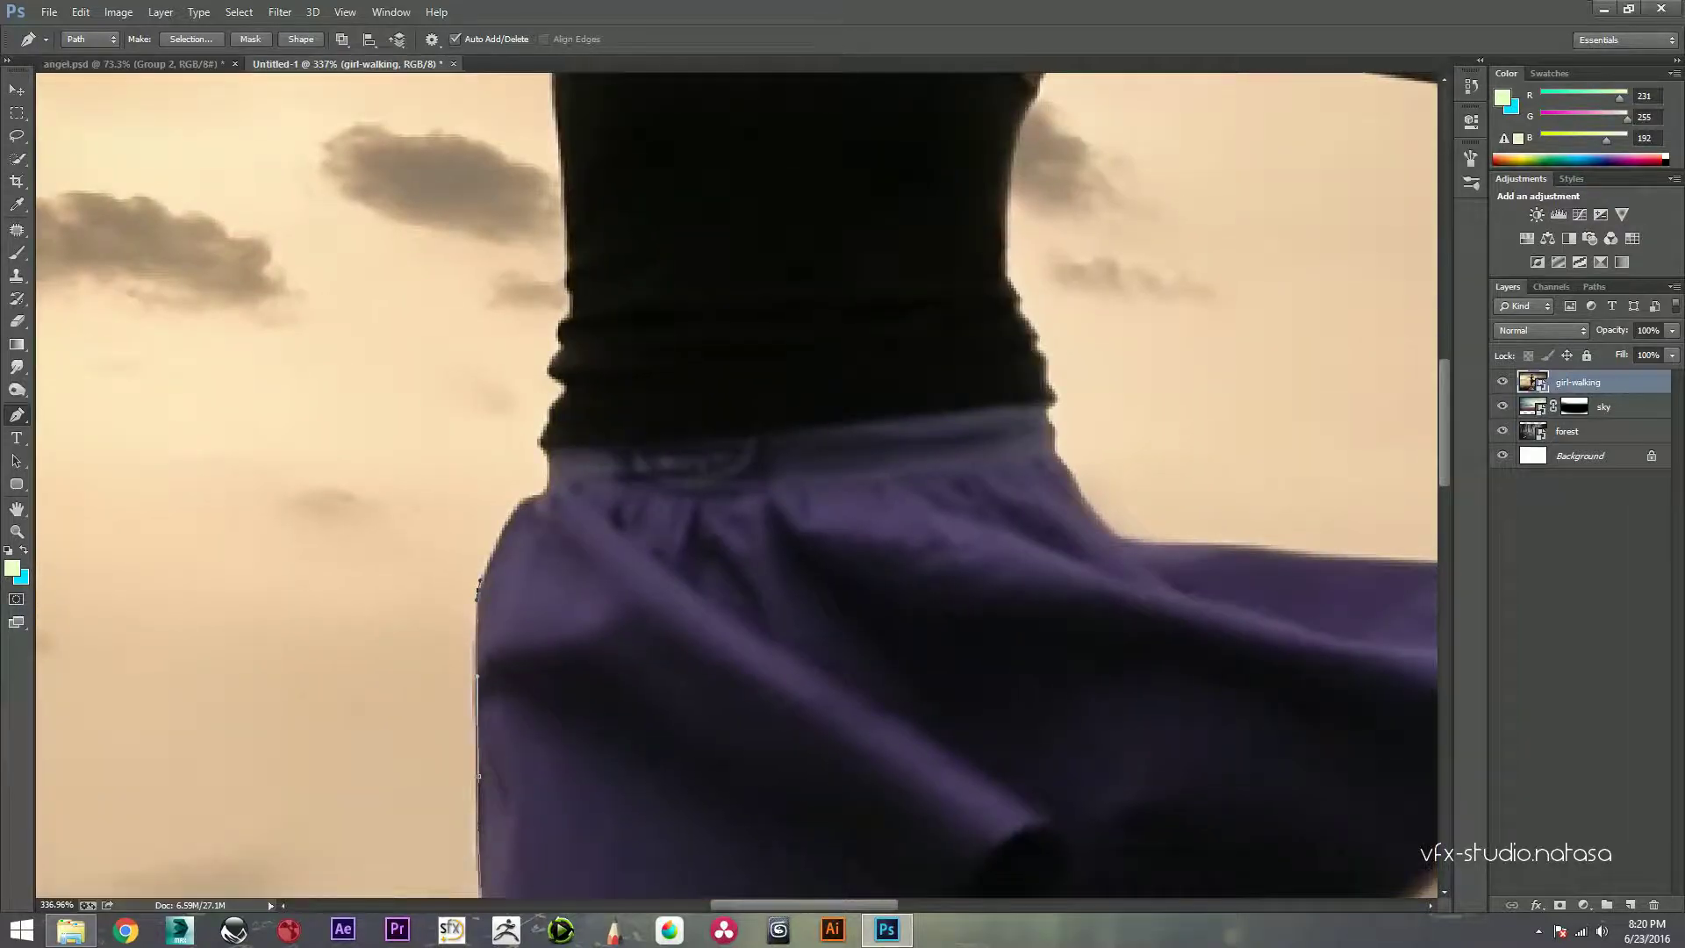
# Step: Extend the pen path up the skirt edge onto the shirt's side
pyautogui.scroll(2, 478, 584)
pyautogui.click(531, 495)
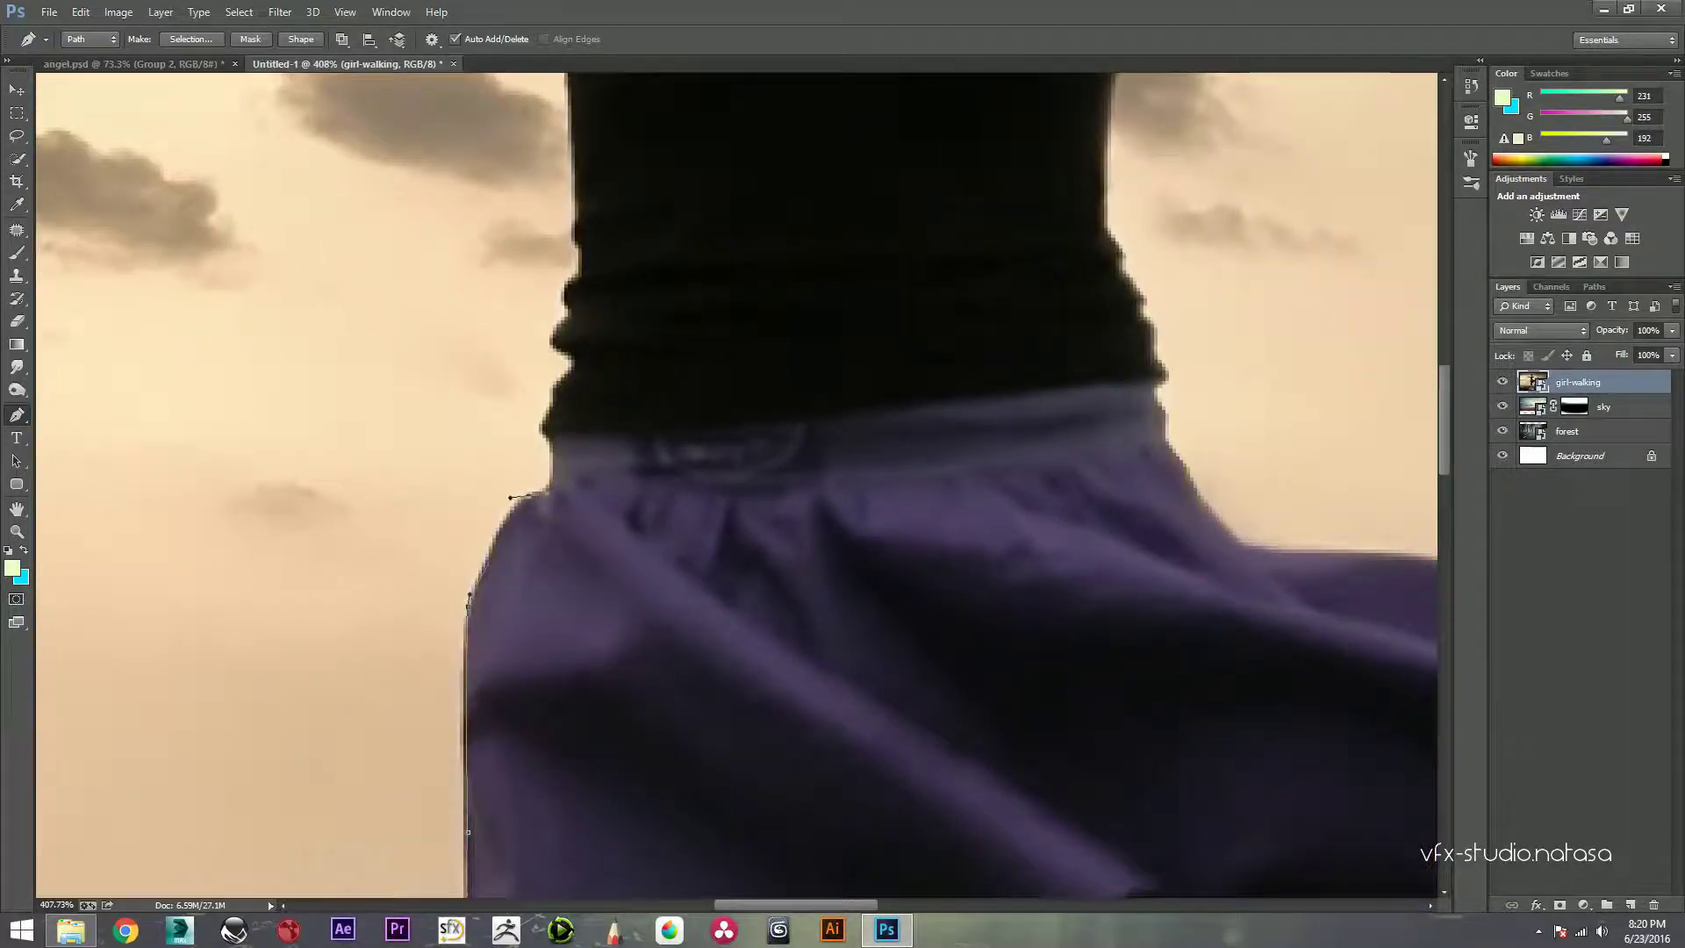
pyautogui.moveTo(545, 429); pyautogui.dragTo(551, 449)
pyautogui.moveTo(561, 295); pyautogui.dragTo(561, 284)
pyautogui.scroll(3, 738, 483)
pyautogui.scroll(1, 737, 483)
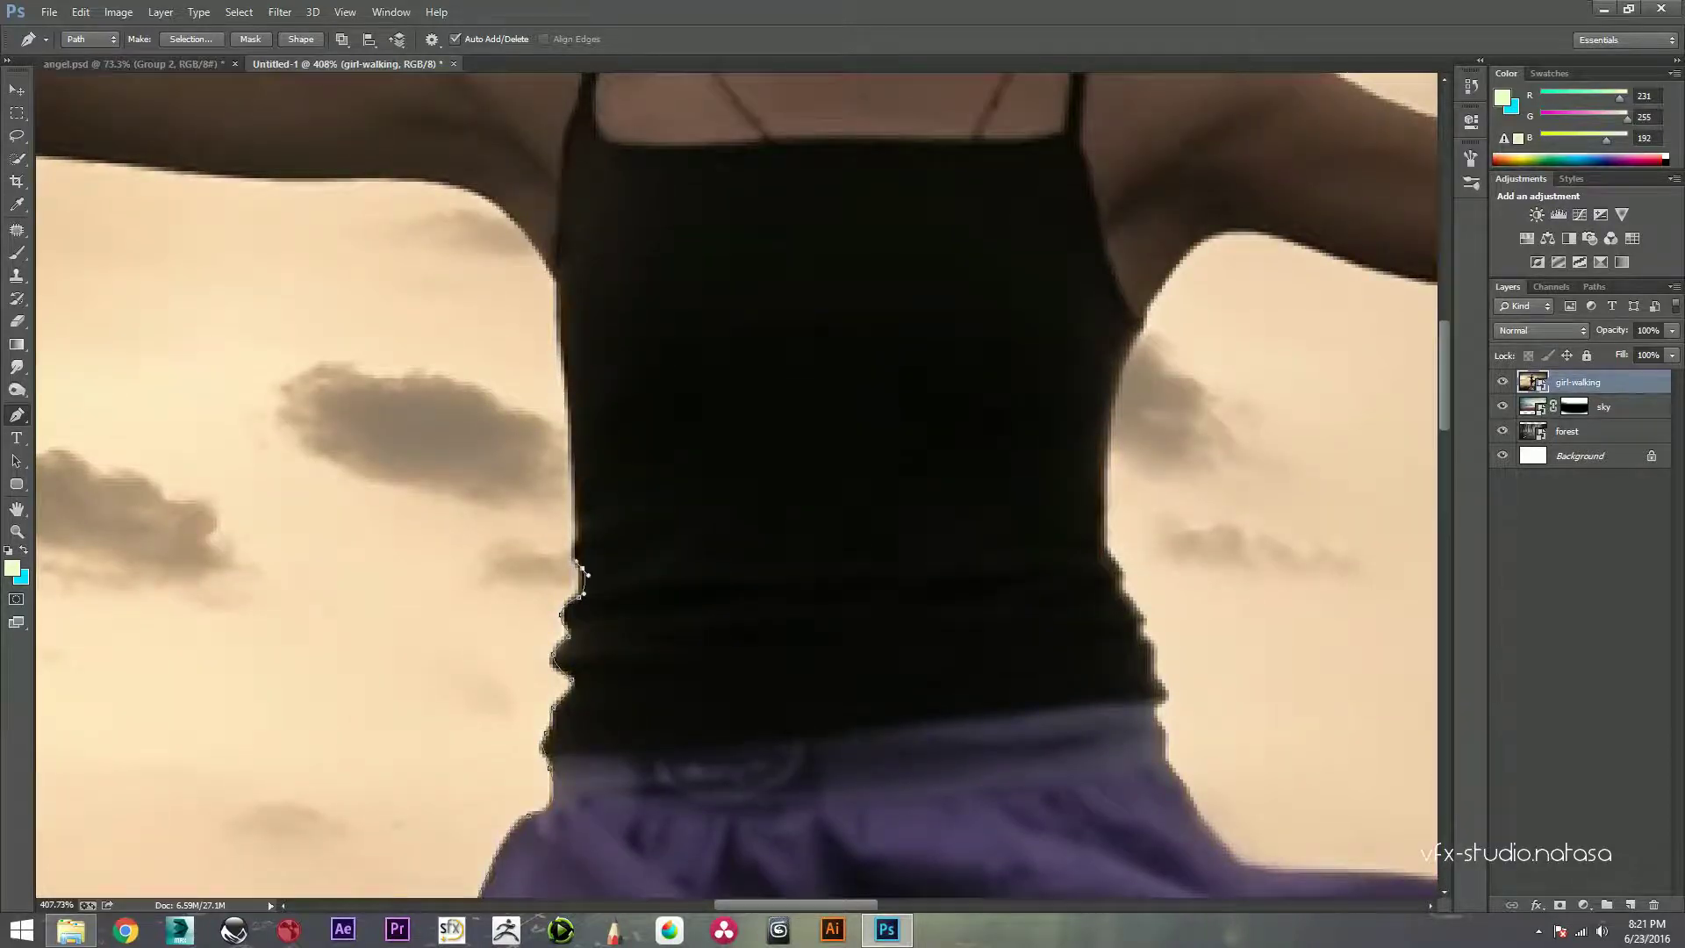
pyautogui.moveTo(588, 576); pyautogui.dragTo(585, 572)
# Step: Trace the path up the shirt edge and along the arm's underside toward the hand
pyautogui.click(569, 392)
pyautogui.click(559, 279)
pyautogui.moveTo(559, 281); pyautogui.dragTo(665, 443)
pyautogui.click(561, 342)
pyautogui.moveTo(560, 341); pyautogui.dragTo(827, 453)
pyautogui.click(639, 449)
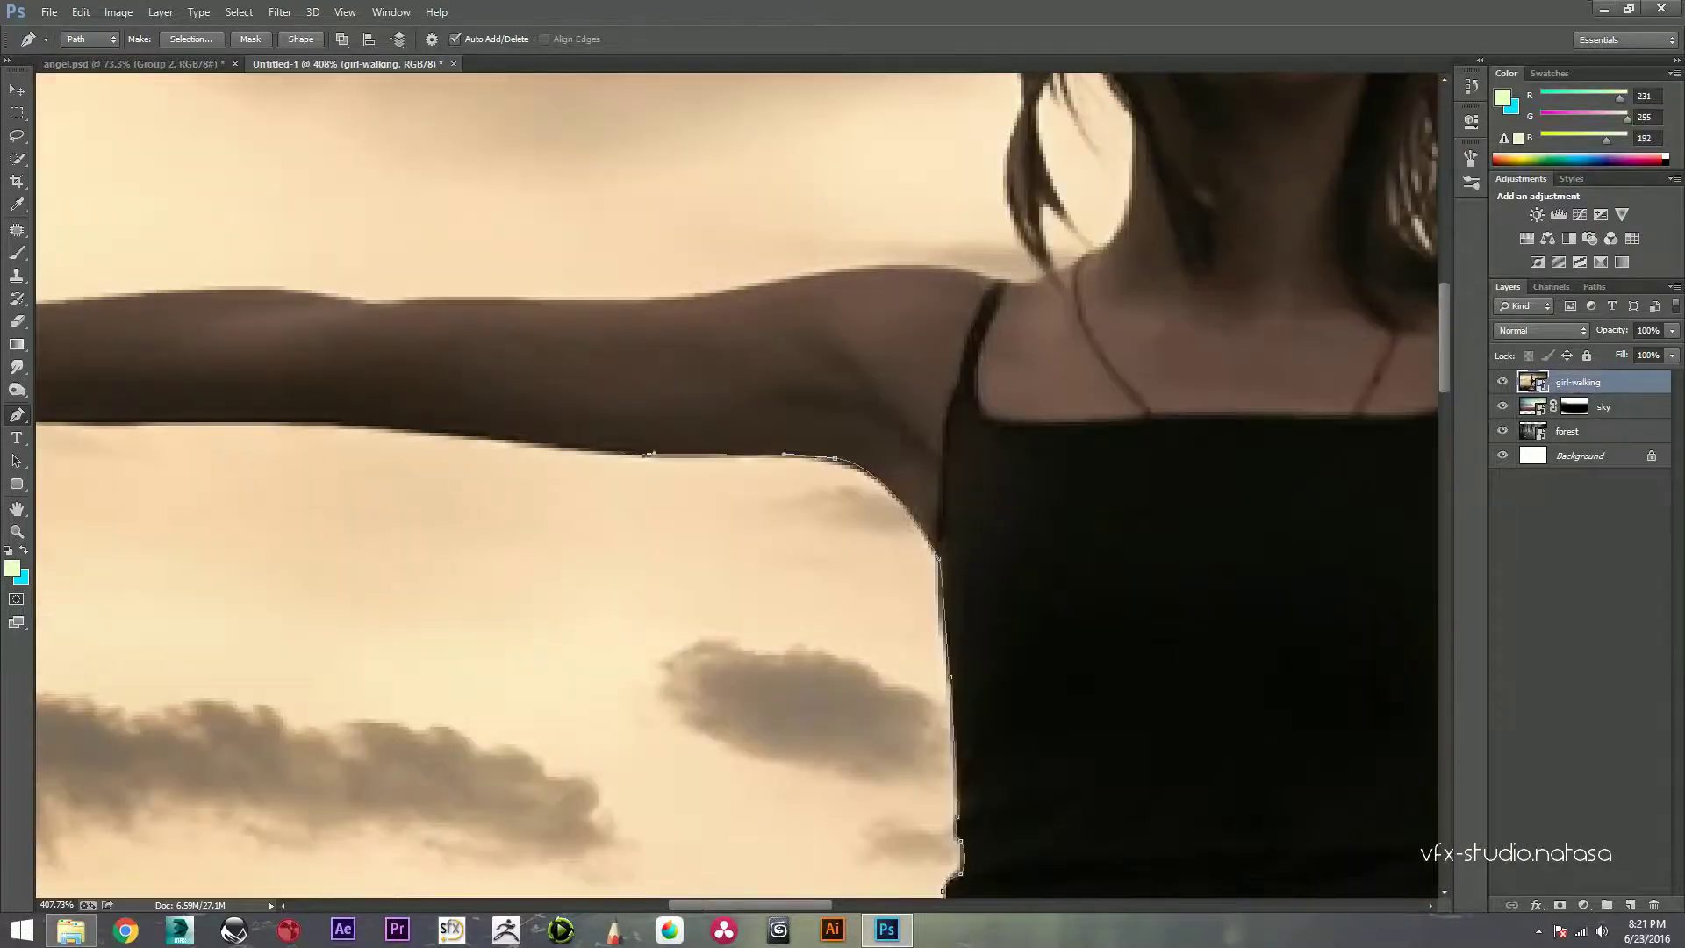
pyautogui.click(462, 430)
pyautogui.moveTo(461, 430); pyautogui.dragTo(909, 492)
pyautogui.click(648, 493)
pyautogui.moveTo(648, 493); pyautogui.dragTo(832, 546)
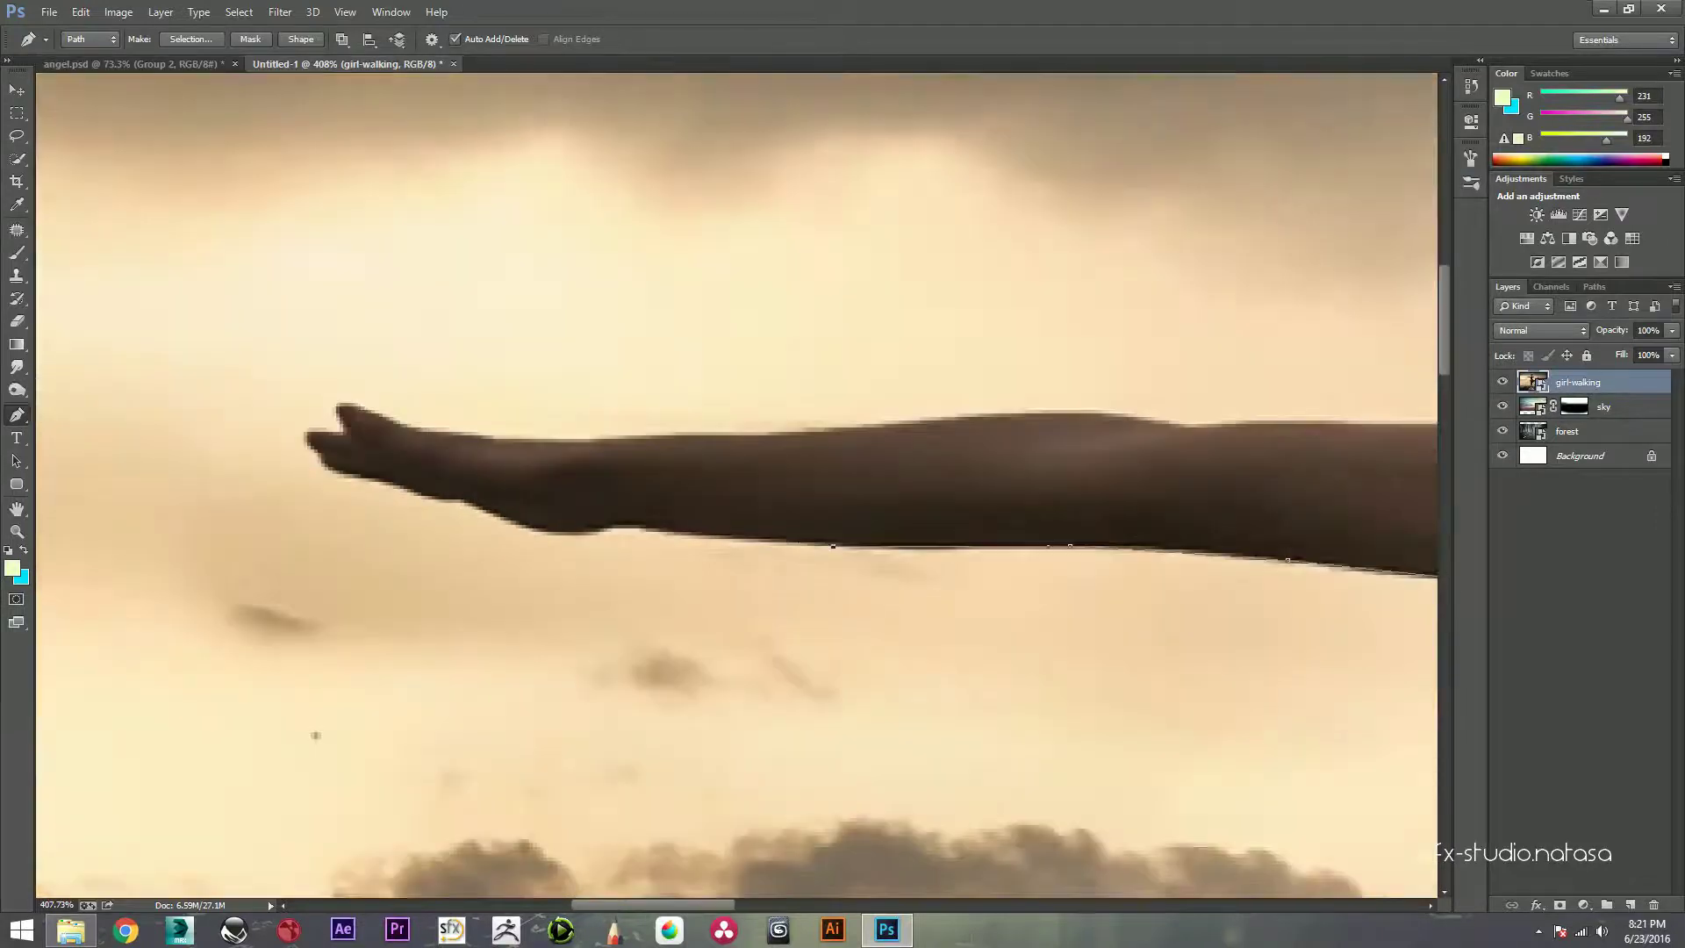
pyautogui.moveTo(634, 525); pyautogui.dragTo(593, 532)
# Step: Outline under the hand, out to the fingertips and the notch between fingers
pyautogui.scroll(1, 379, 495)
pyautogui.click(556, 535)
pyautogui.click(474, 501)
pyautogui.click(439, 500)
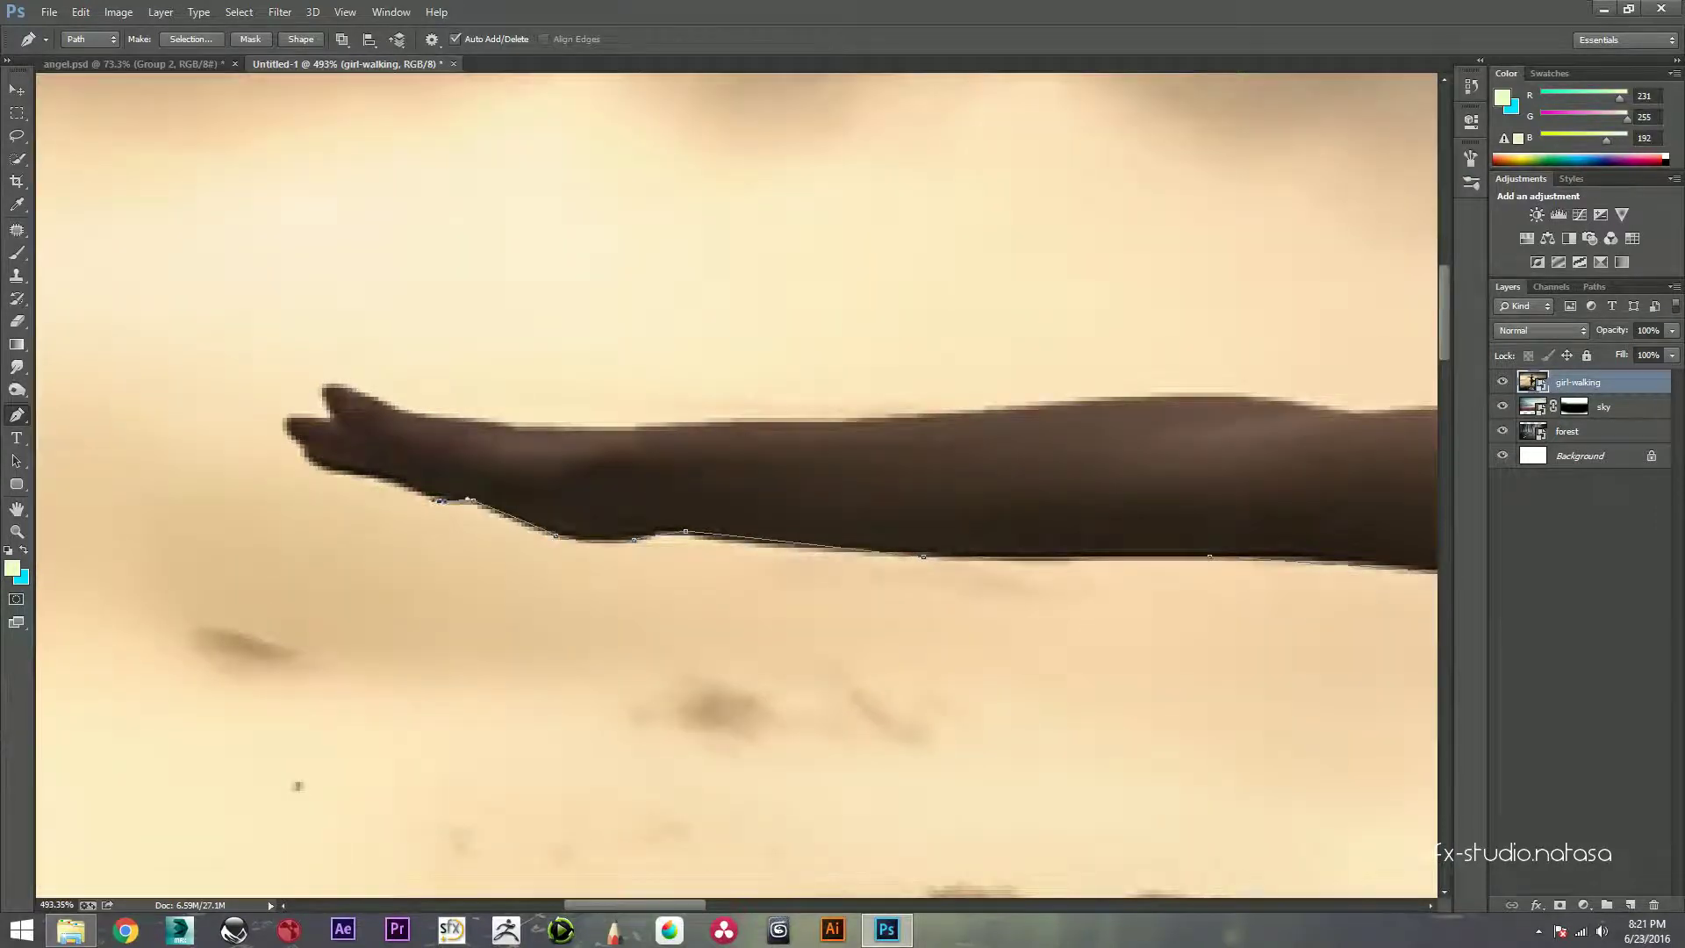
pyautogui.click(307, 457)
pyautogui.click(287, 418)
pyautogui.click(324, 381)
# Step: Trace the arm's top edge across the shoulder and up the neck
pyautogui.click(1137, 423)
pyautogui.moveTo(1137, 423); pyautogui.dragTo(215, 554)
pyautogui.click(561, 524)
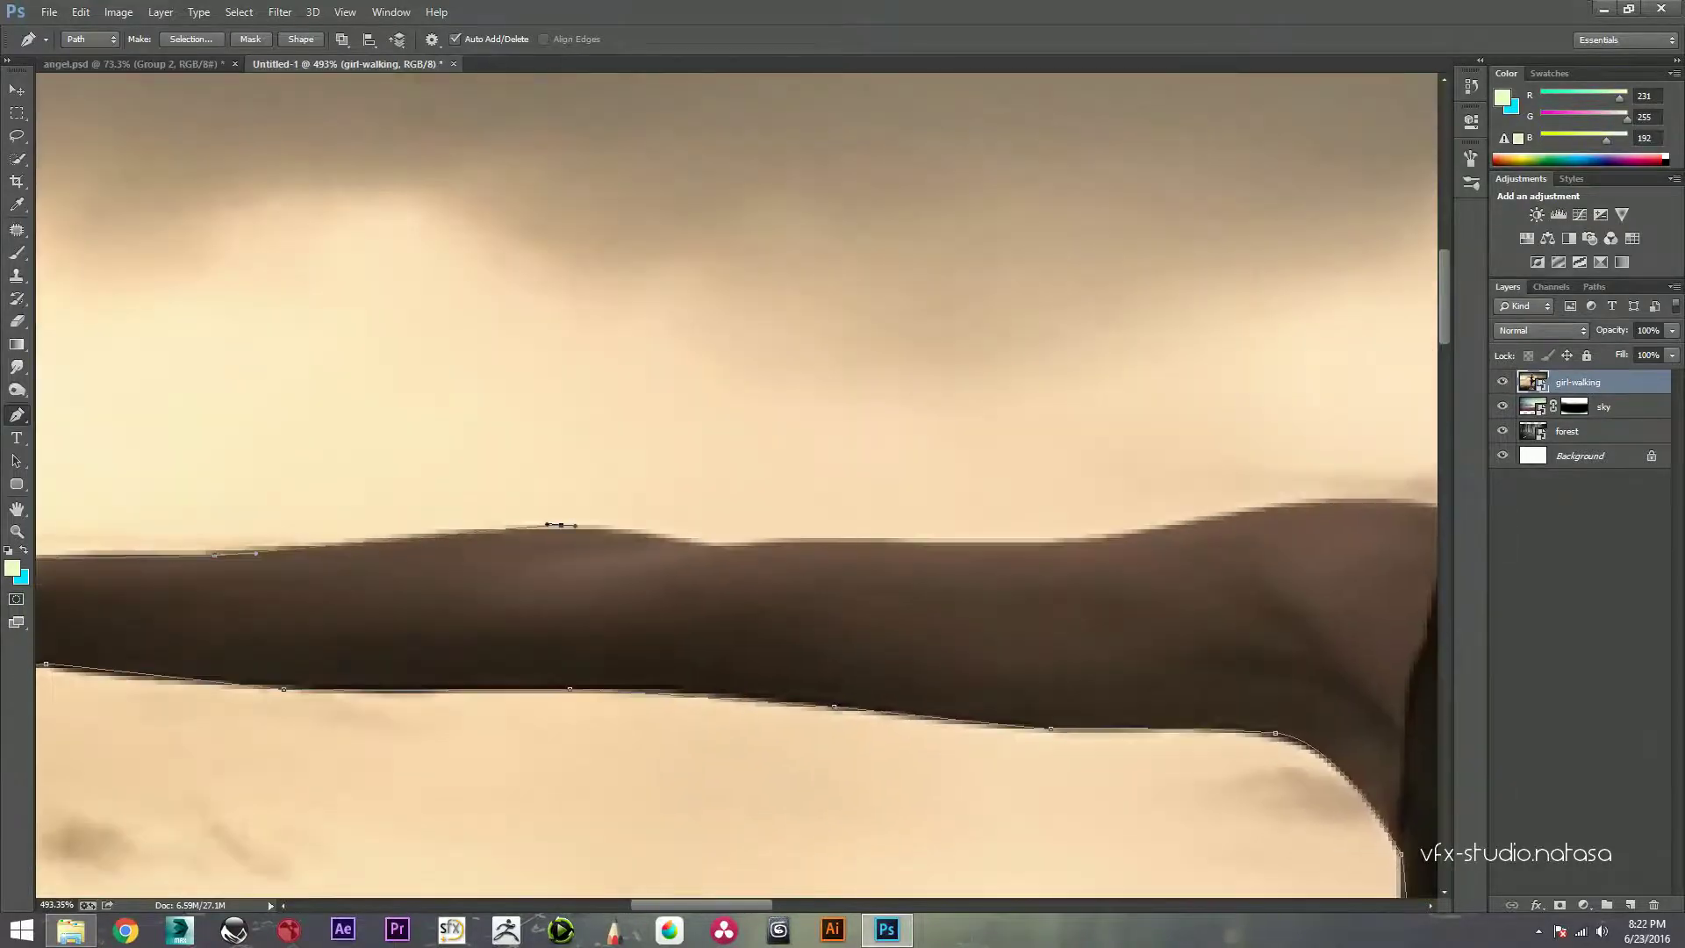
pyautogui.moveTo(707, 543); pyautogui.dragTo(721, 543)
pyautogui.click(872, 537)
pyautogui.click(1134, 531)
pyautogui.moveTo(1134, 531); pyautogui.dragTo(565, 581)
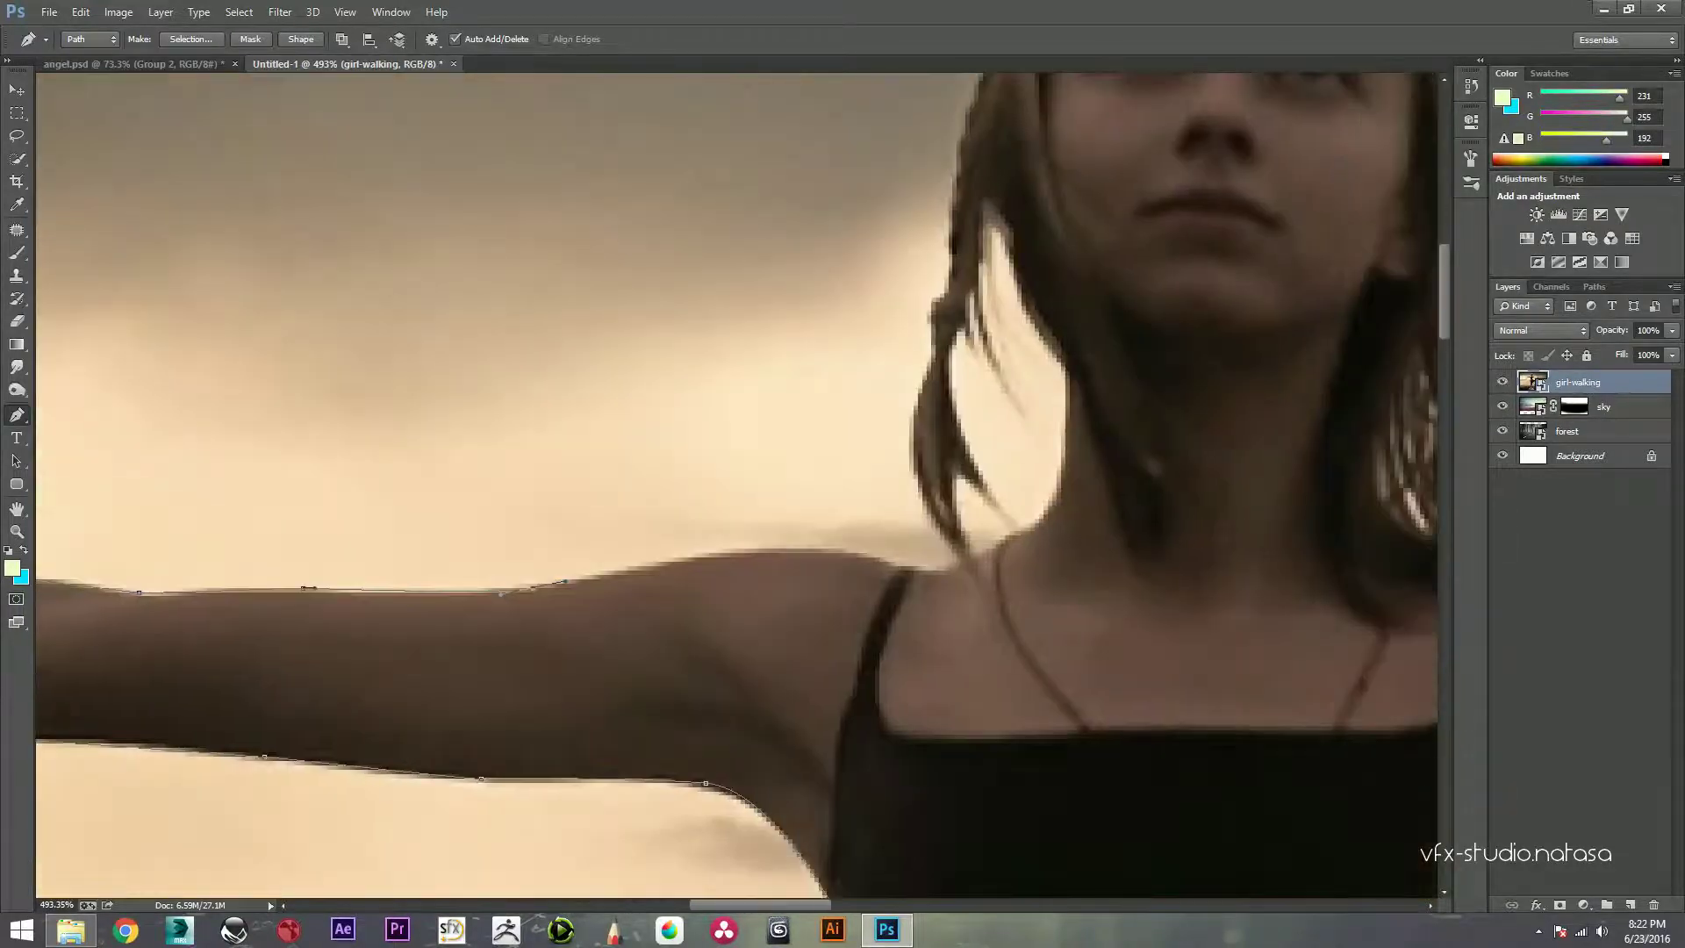
pyautogui.moveTo(770, 553); pyautogui.dragTo(826, 545)
pyautogui.click(1034, 523)
pyautogui.moveTo(1070, 424)
pyautogui.mouseDown()
pyautogui.moveTo(1069, 360)
pyautogui.moveTo(790, 457)
pyautogui.mouseUp()
pyautogui.scroll(2, 833, 449)
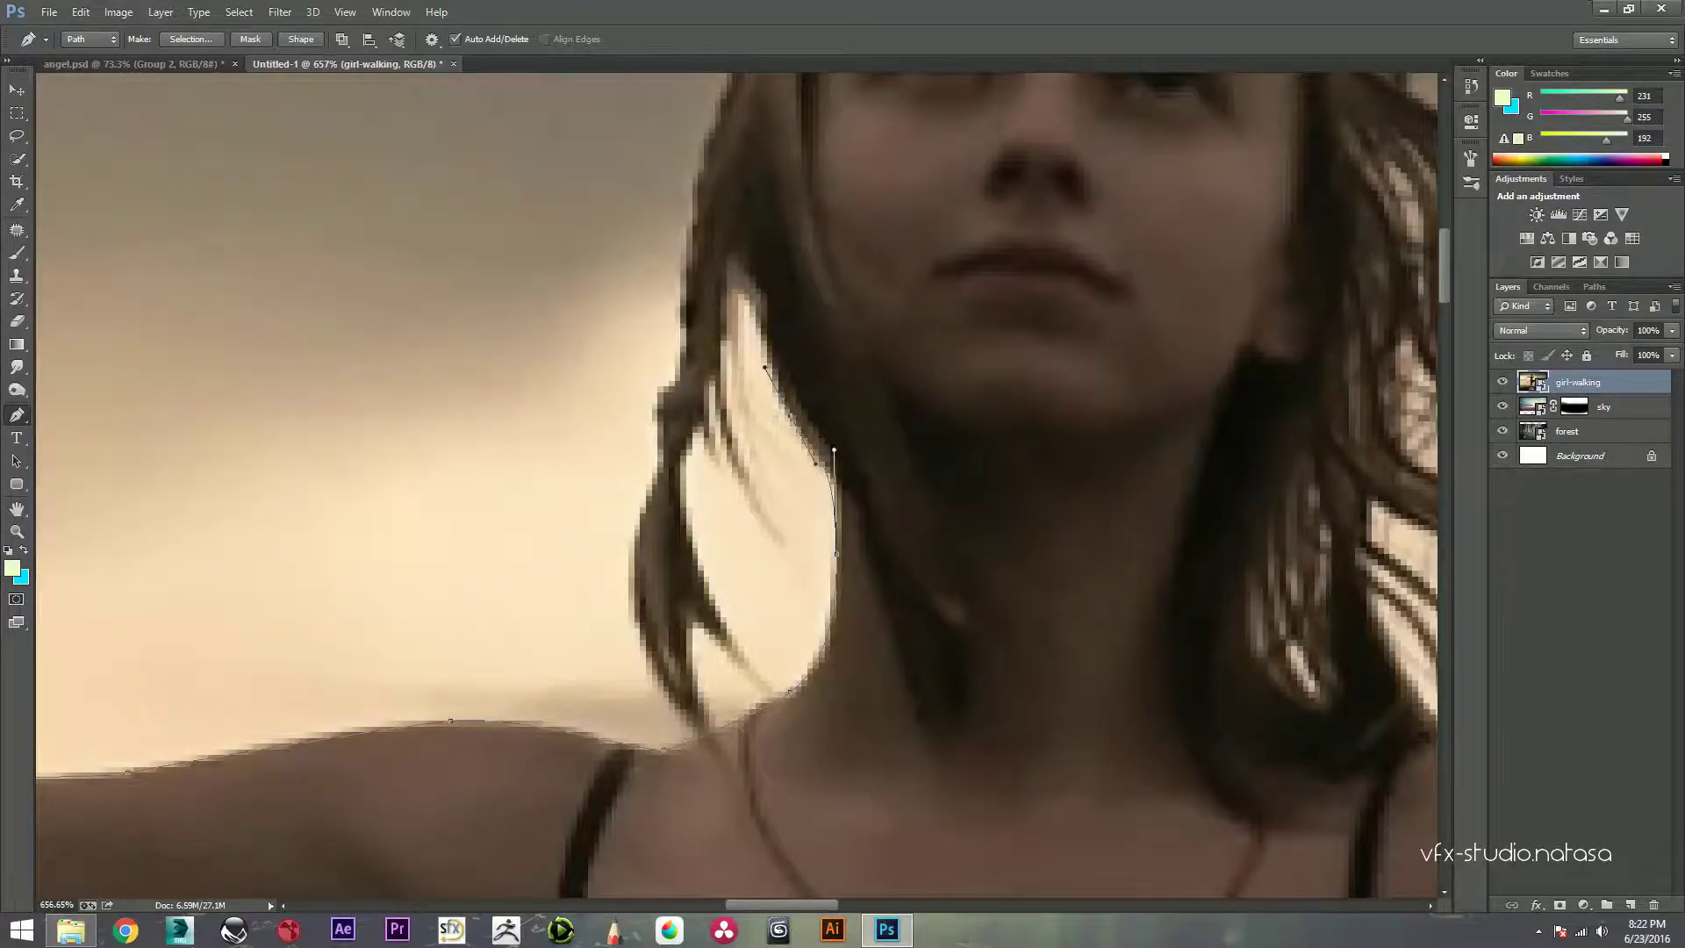
# Step: Trace Pen anchors up the hair, over the head, and along the wind-blown hair
pyautogui.moveTo(833, 263); pyautogui.dragTo(746, 605)
pyautogui.click(643, 606)
pyautogui.moveTo(633, 418); pyautogui.dragTo(638, 392)
pyautogui.click(679, 297)
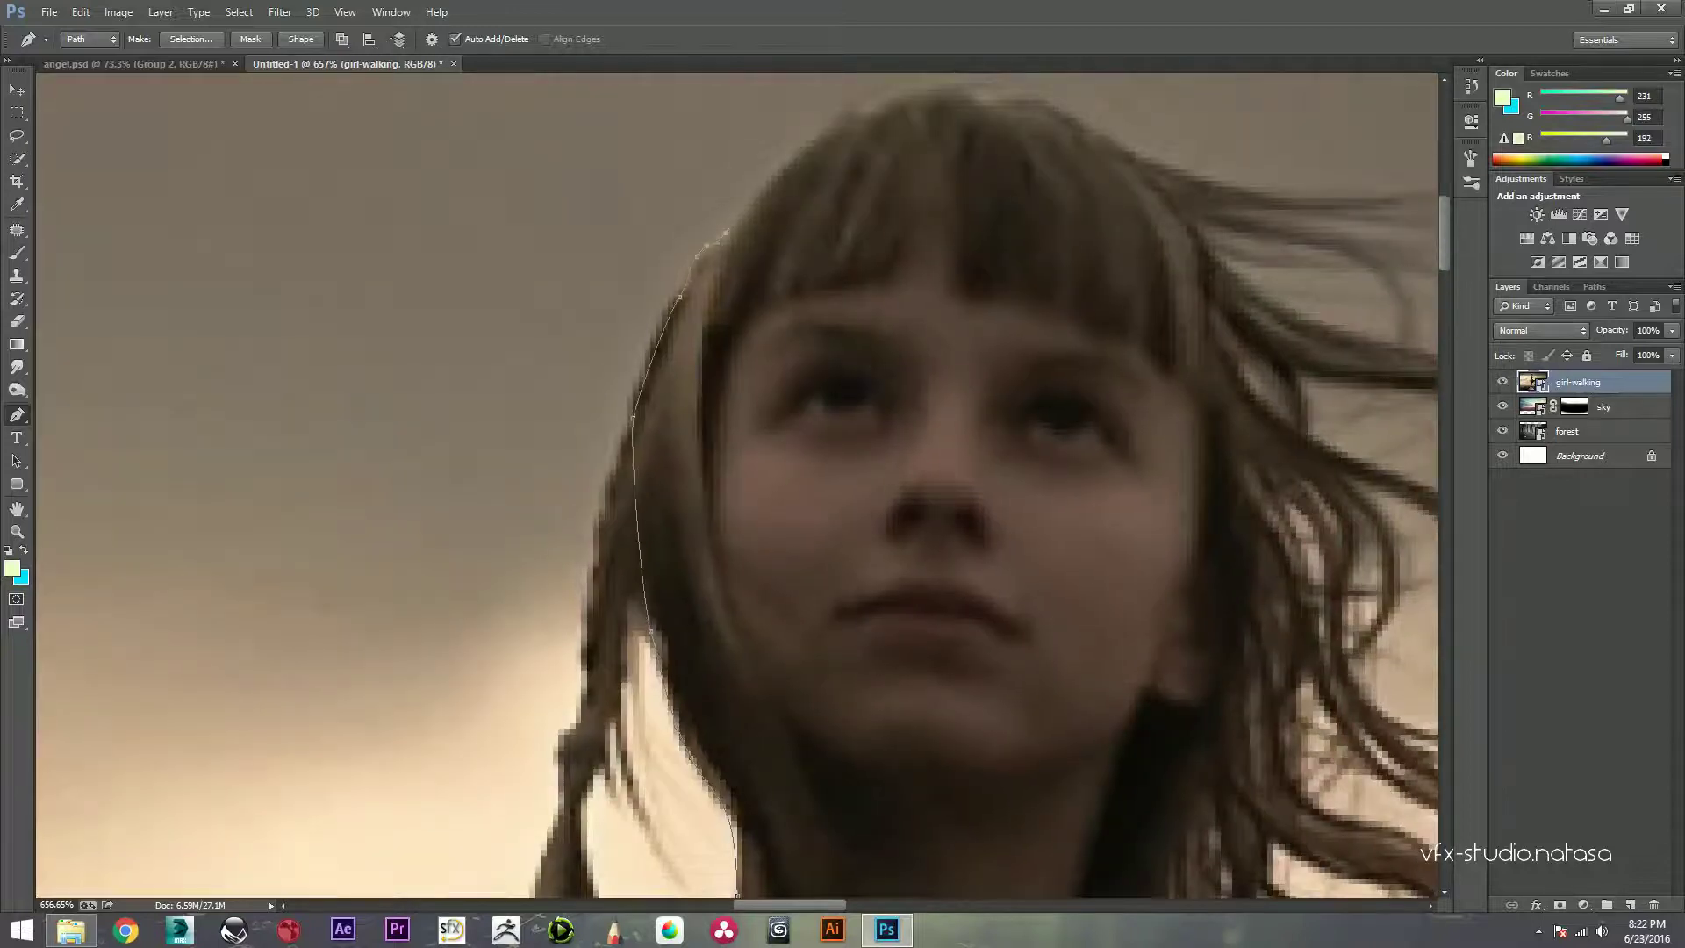
pyautogui.click(725, 233)
pyautogui.click(805, 140)
pyautogui.moveTo(852, 100)
pyautogui.mouseDown()
pyautogui.moveTo(875, 107)
pyautogui.moveTo(539, 84)
pyautogui.mouseUp()
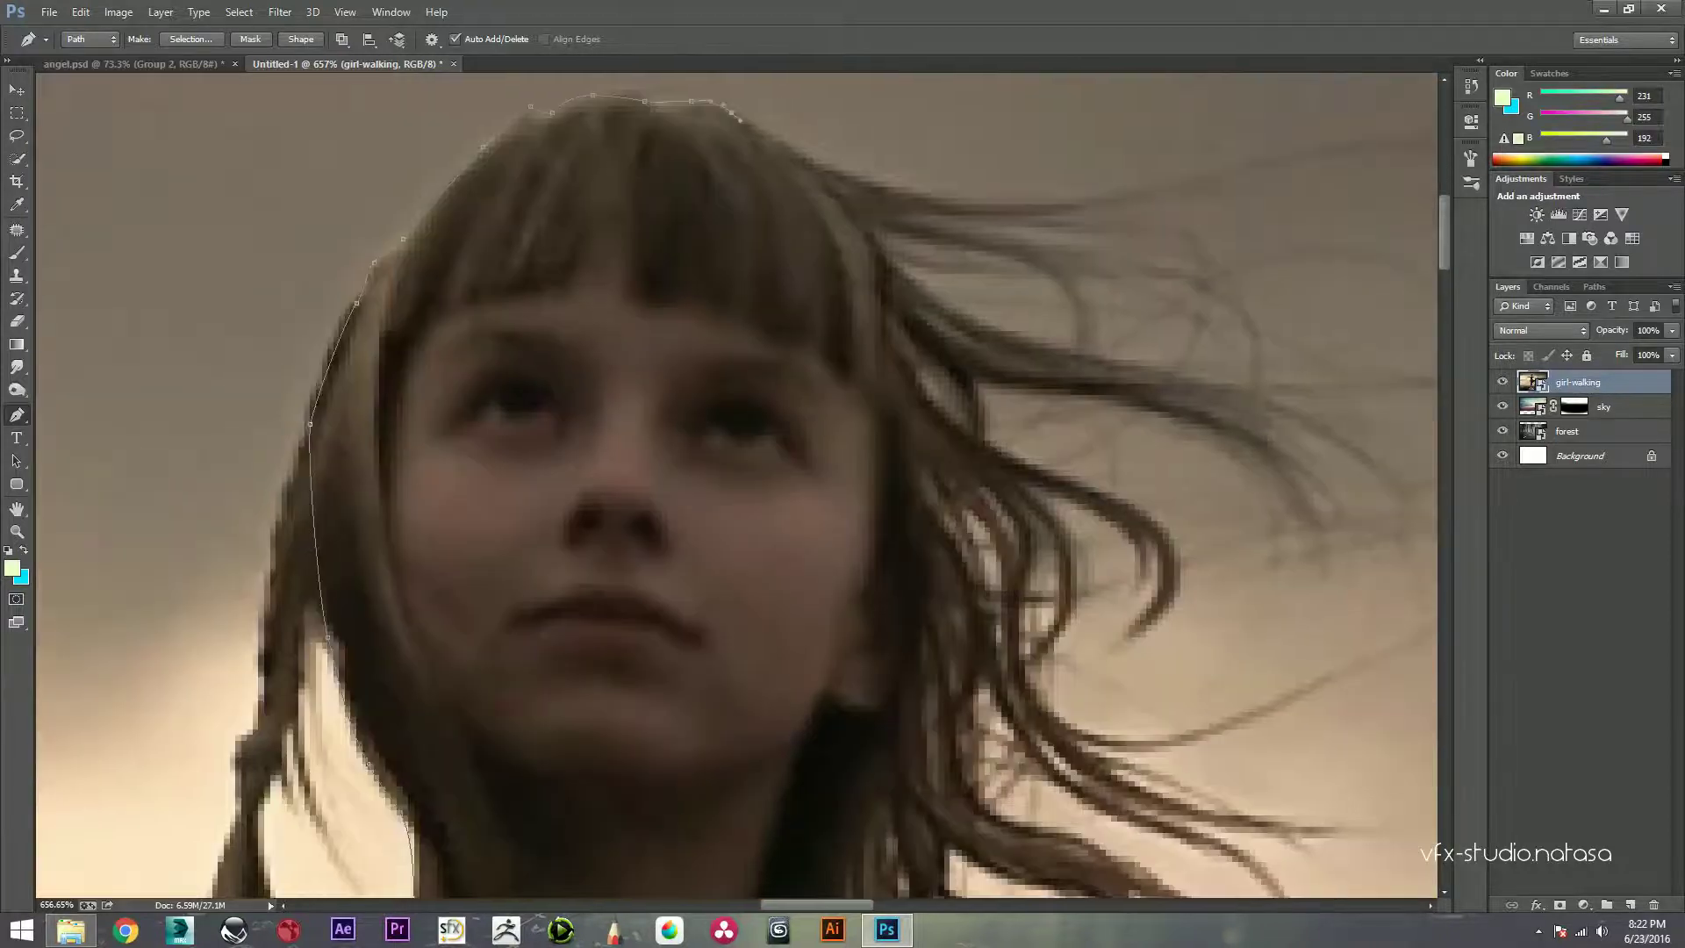
pyautogui.click(990, 205)
pyautogui.click(1030, 262)
pyautogui.click(945, 303)
pyautogui.click(1138, 397)
pyautogui.click(978, 378)
# Step: Continue the path down the hair edge and around the shoulder
pyautogui.moveTo(979, 614); pyautogui.dragTo(979, 246)
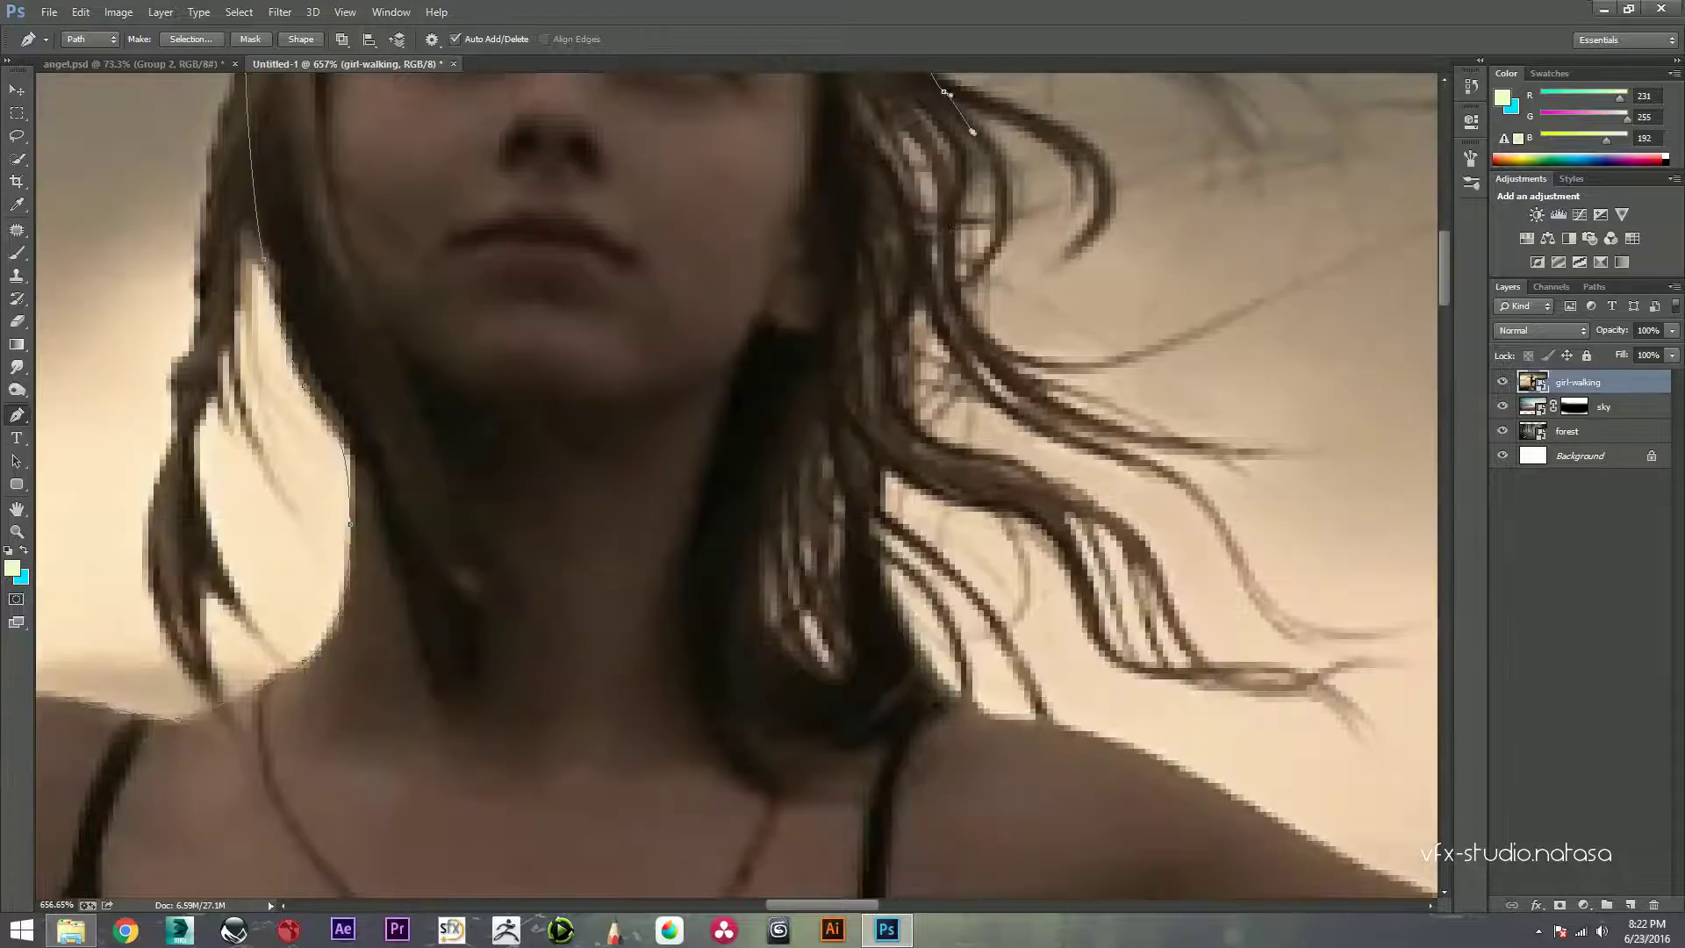
pyautogui.moveTo(930, 395); pyautogui.dragTo(931, 246)
pyautogui.click(945, 292)
pyautogui.click(916, 310)
pyautogui.moveTo(913, 386); pyautogui.dragTo(764, 281)
pyautogui.click(751, 279)
pyautogui.click(882, 453)
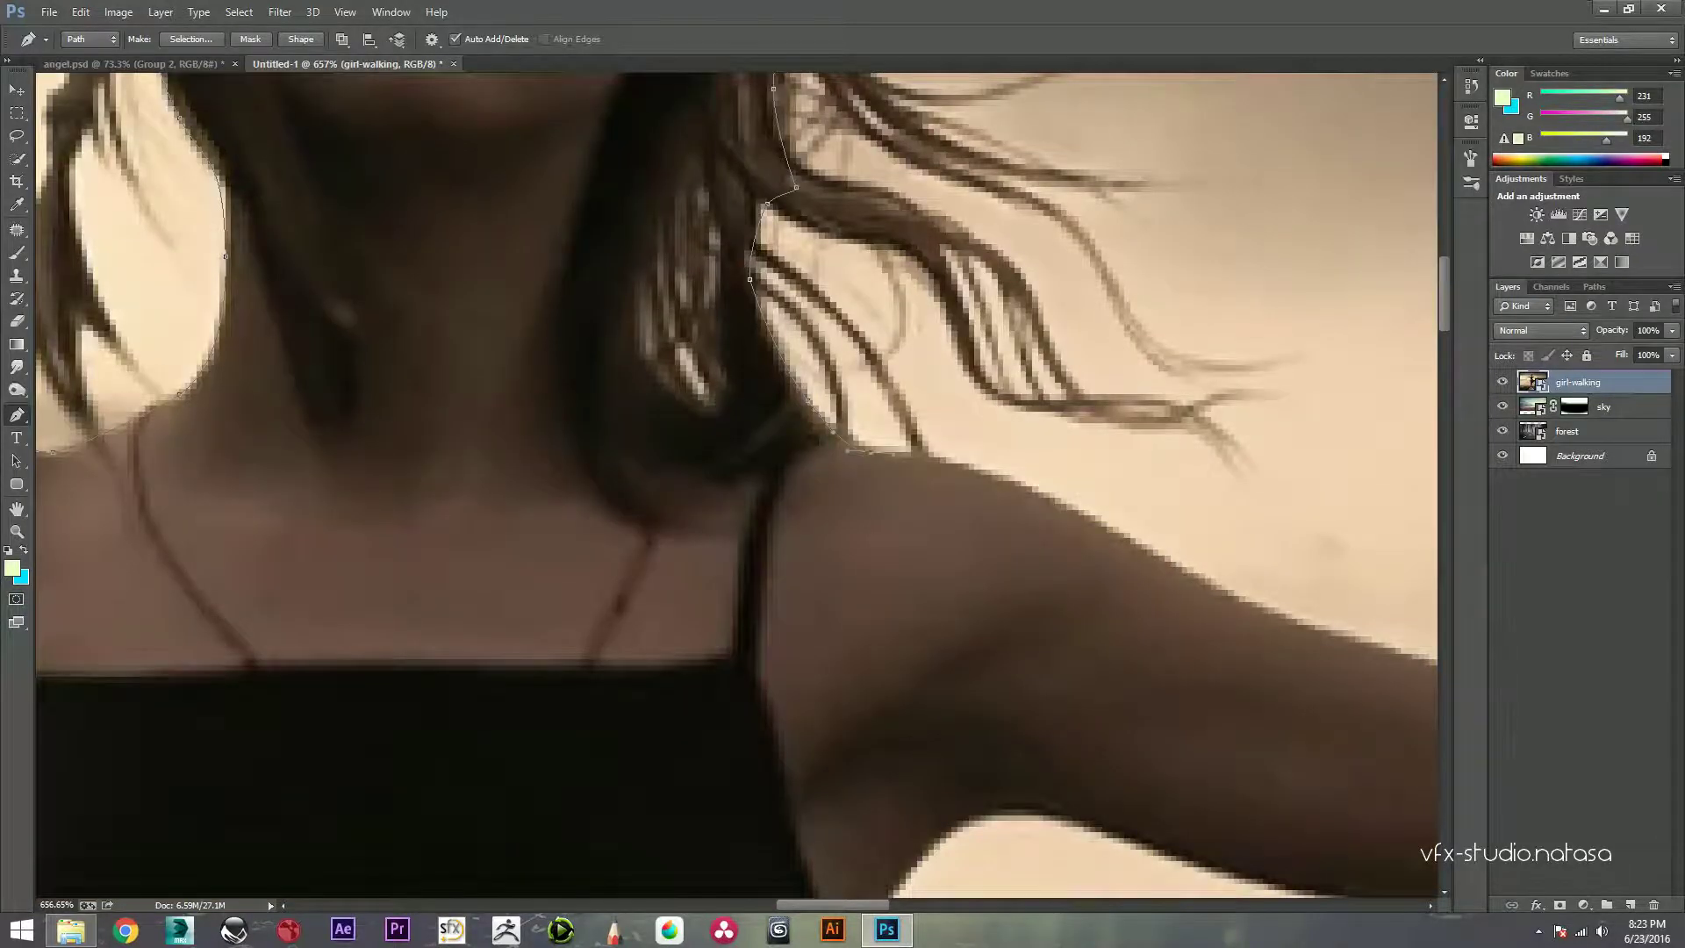
pyautogui.click(983, 472)
pyautogui.moveTo(987, 474); pyautogui.dragTo(548, 233)
# Step: Extend the path along the top edge of the upper arm and forearm
pyautogui.click(777, 344)
pyautogui.click(1058, 436)
pyautogui.moveTo(966, 526); pyautogui.dragTo(544, 378)
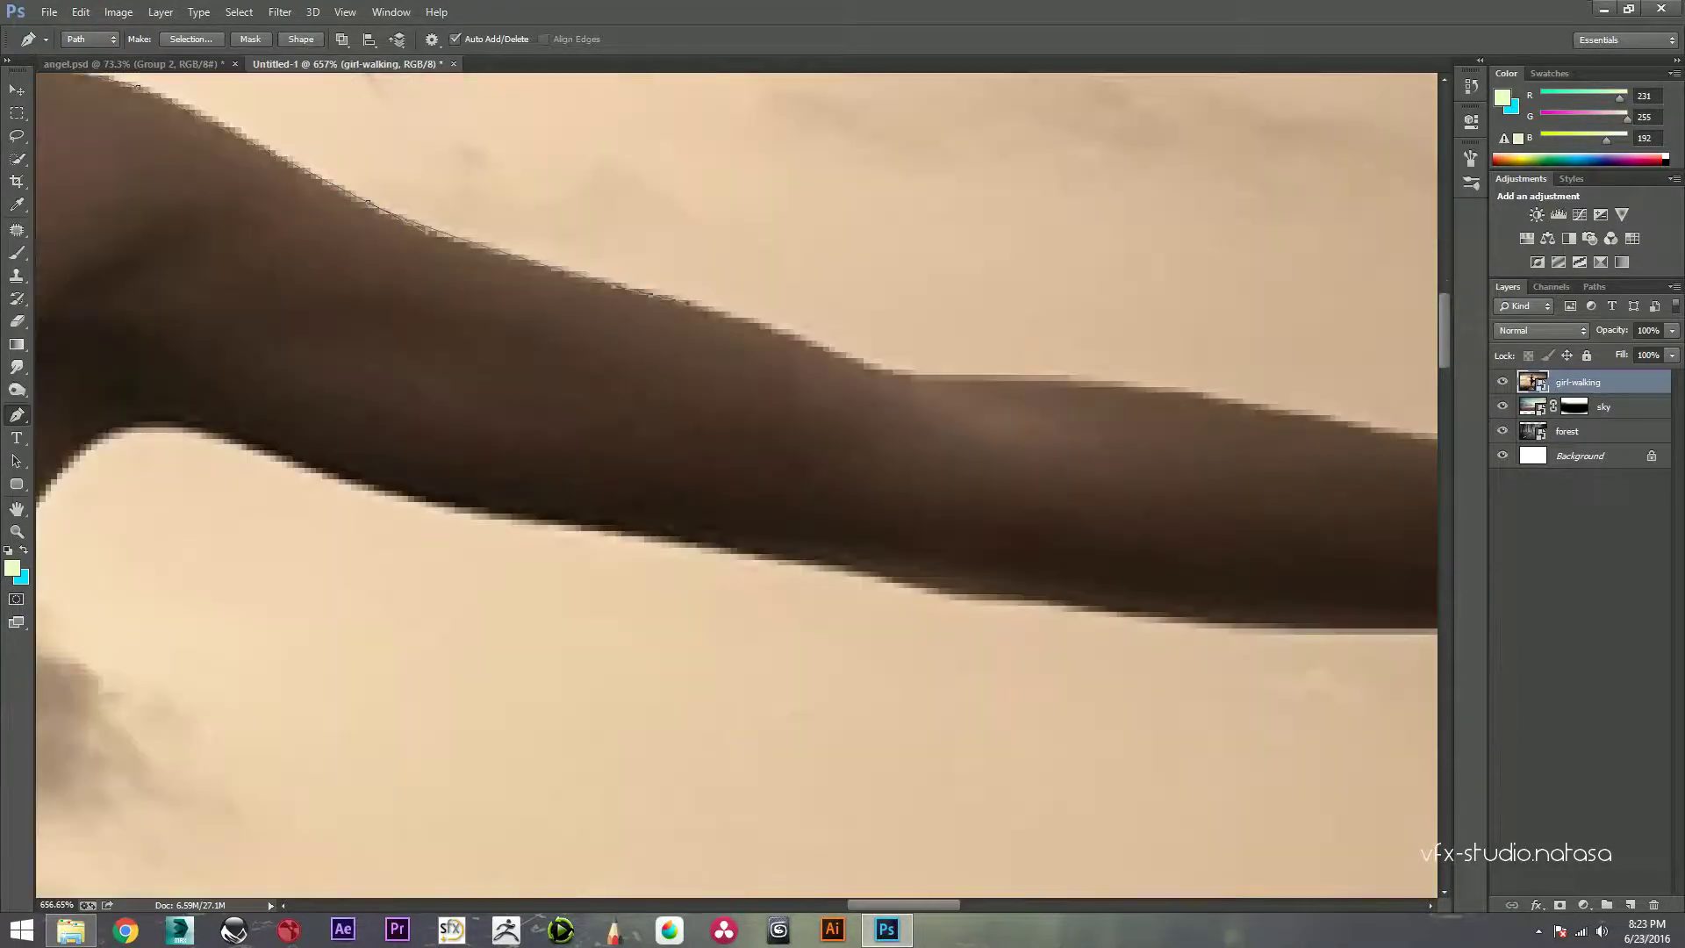
pyautogui.click(878, 364)
pyautogui.click(1112, 380)
pyautogui.moveTo(1141, 421); pyautogui.dragTo(667, 333)
pyautogui.click(762, 327)
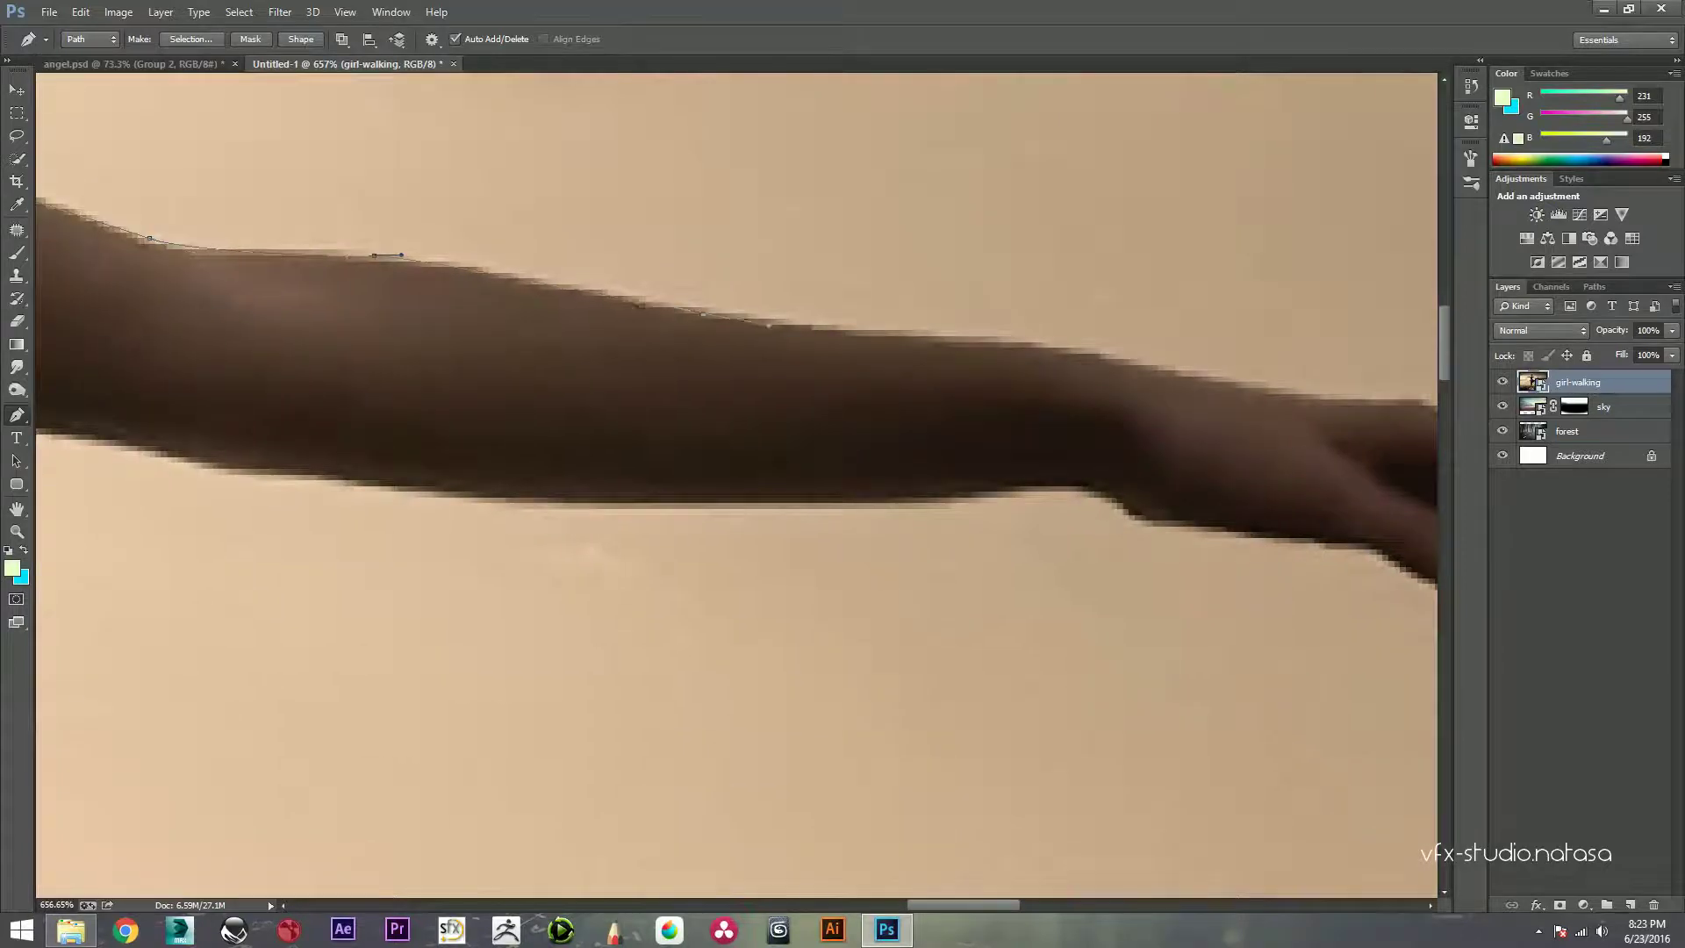
pyautogui.click(1039, 340)
pyautogui.click(1220, 381)
pyautogui.moveTo(1220, 381); pyautogui.dragTo(659, 342)
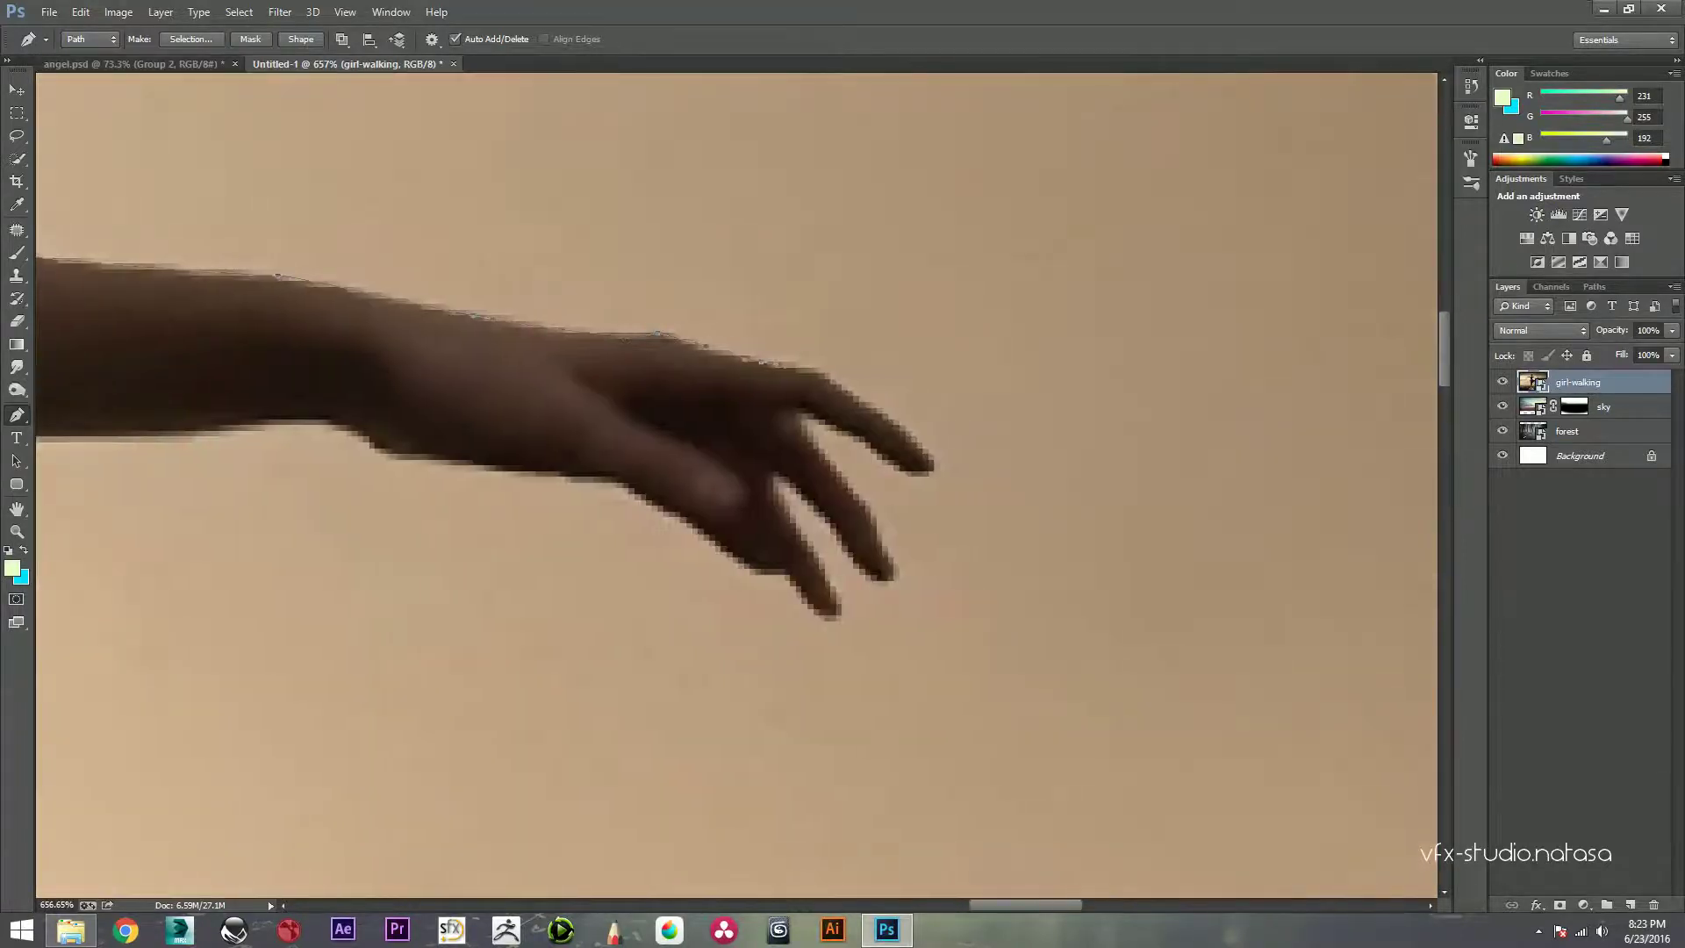
# Step: Trace around the fingers, under the hand and under the wrist
pyautogui.click(917, 472)
pyautogui.click(801, 410)
pyautogui.click(830, 524)
pyautogui.click(773, 472)
pyautogui.click(784, 512)
pyautogui.click(822, 579)
pyautogui.click(755, 570)
pyautogui.moveTo(755, 569); pyautogui.dragTo(1009, 608)
pyautogui.click(945, 563)
pyautogui.click(876, 517)
pyautogui.click(818, 512)
pyautogui.click(715, 503)
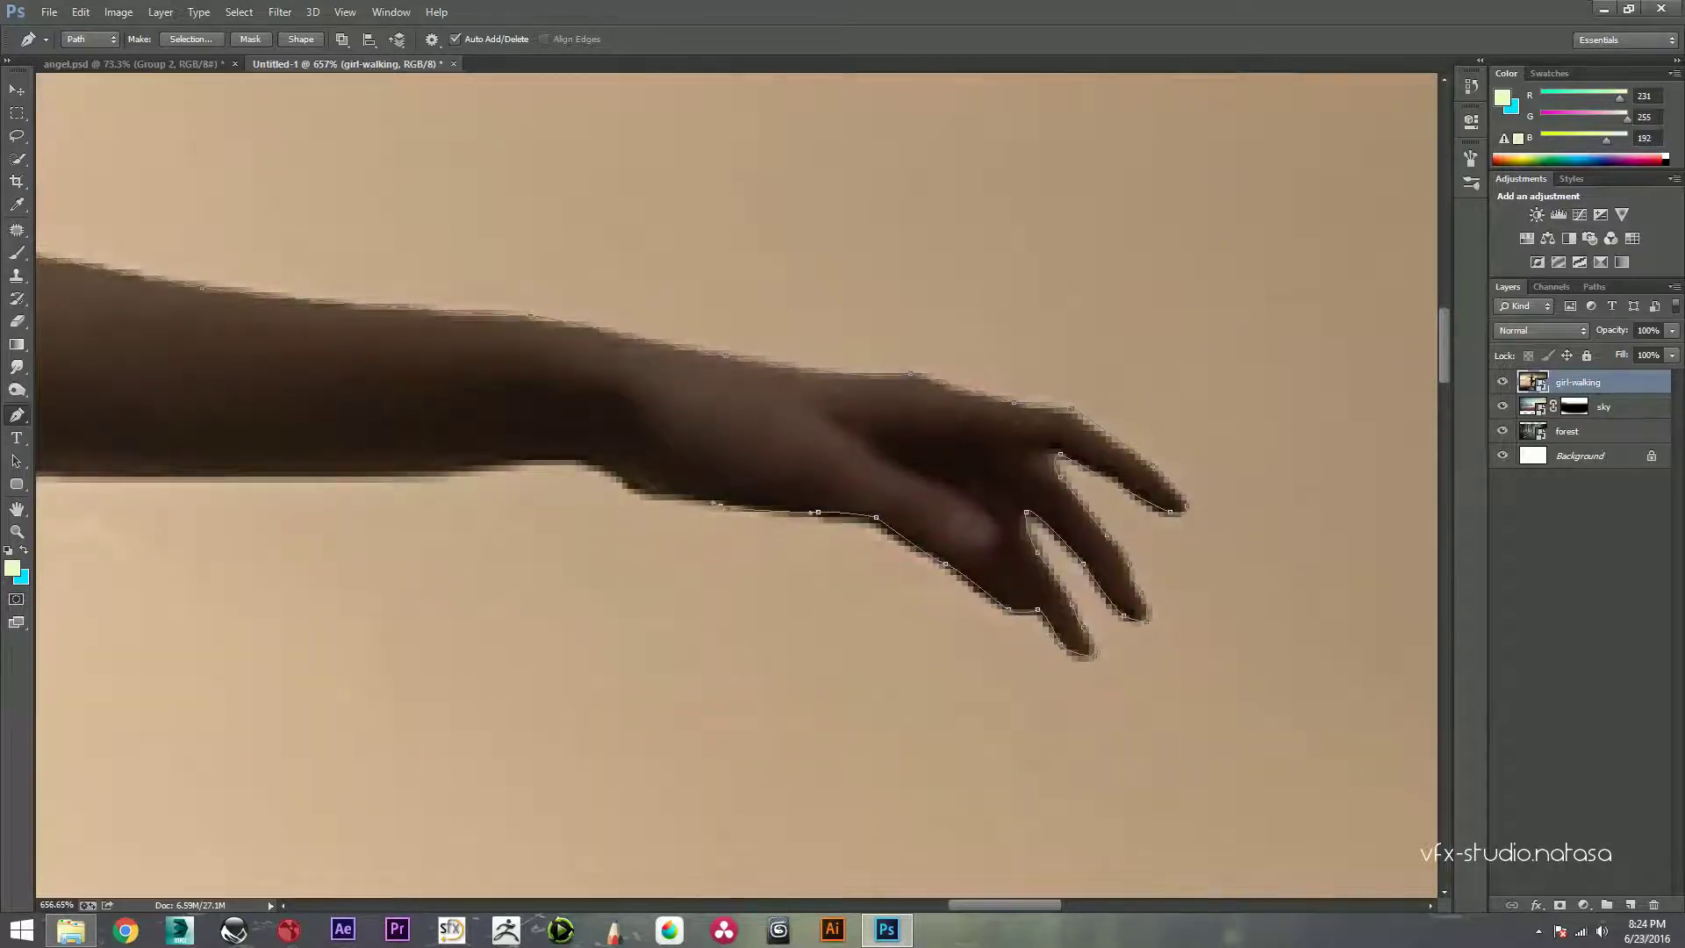
# Step: Trace the forearm's underside back toward the armpit
pyautogui.moveTo(582, 459); pyautogui.dragTo(1294, 459)
pyautogui.click(1079, 467)
pyautogui.click(790, 467)
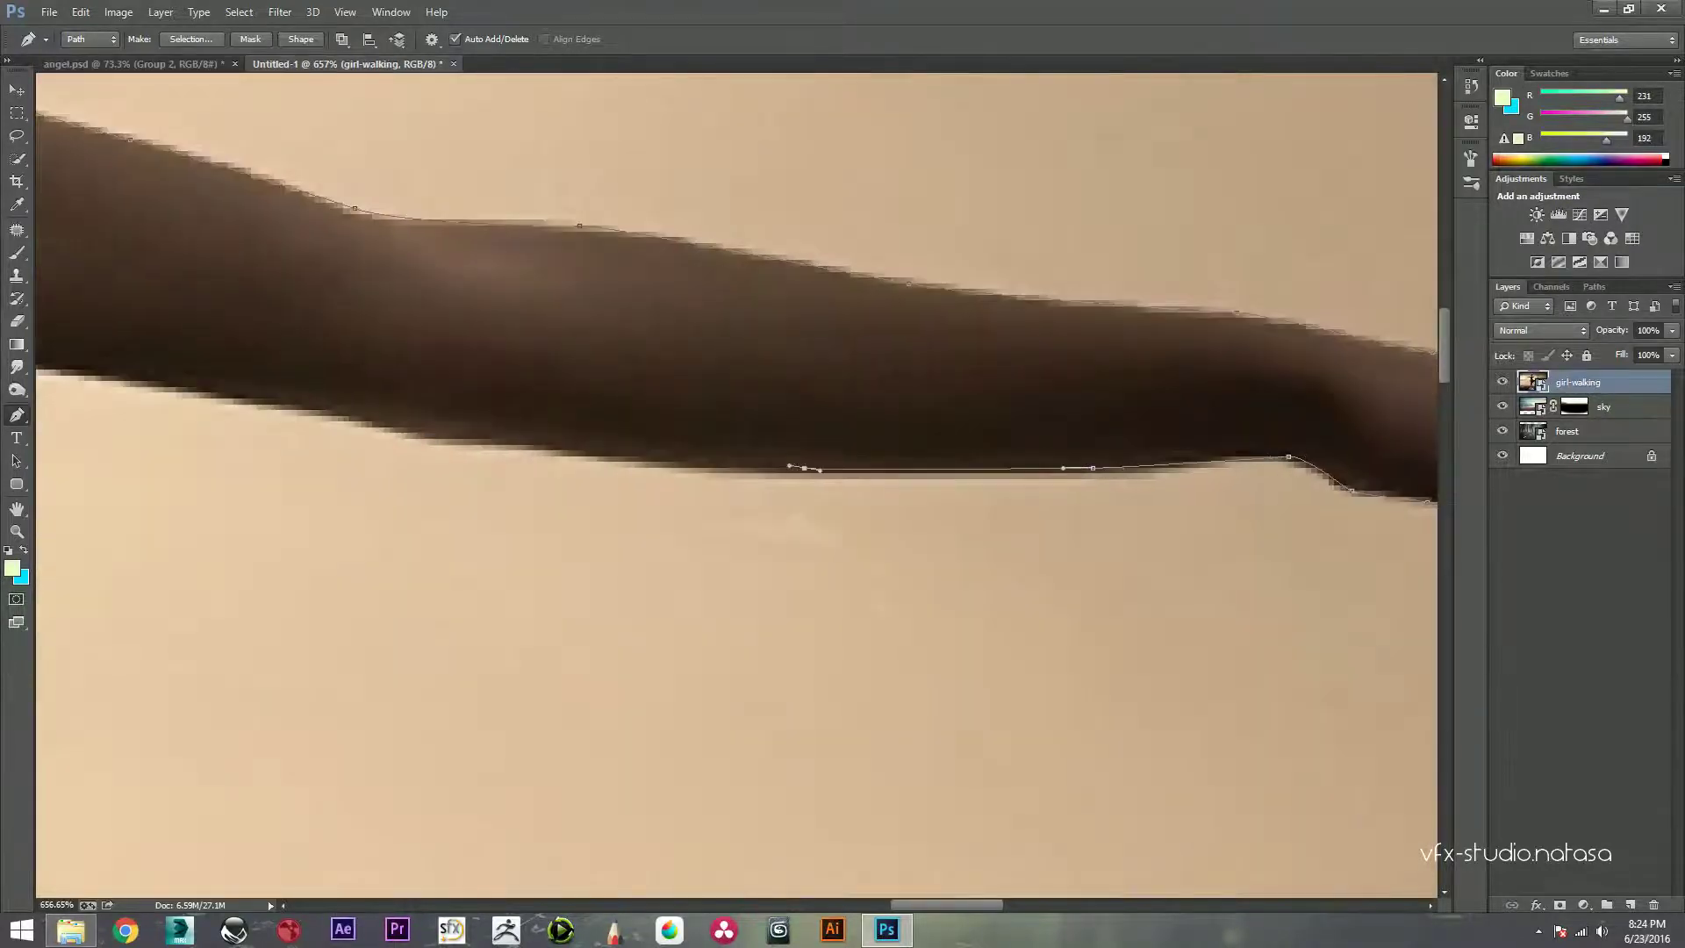
pyautogui.moveTo(790, 467); pyautogui.dragTo(1144, 515)
pyautogui.click(889, 498)
pyautogui.click(803, 492)
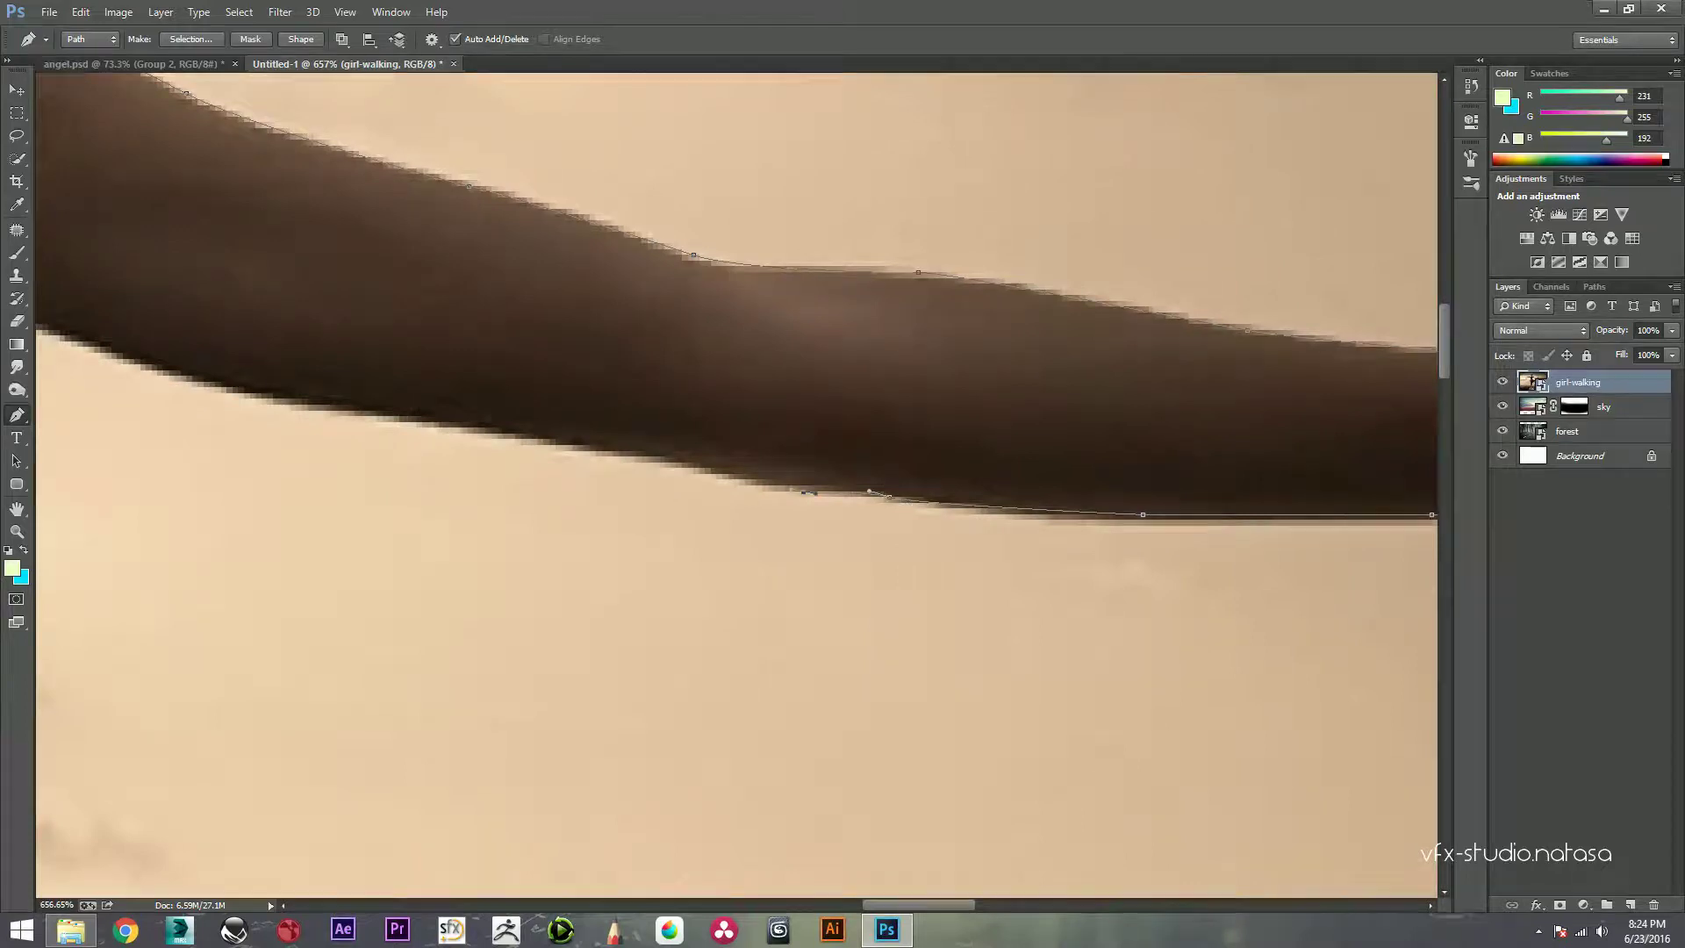
pyautogui.moveTo(699, 468)
pyautogui.mouseDown()
pyautogui.moveTo(683, 462)
pyautogui.moveTo(1029, 584)
pyautogui.mouseUp()
pyautogui.click(861, 556)
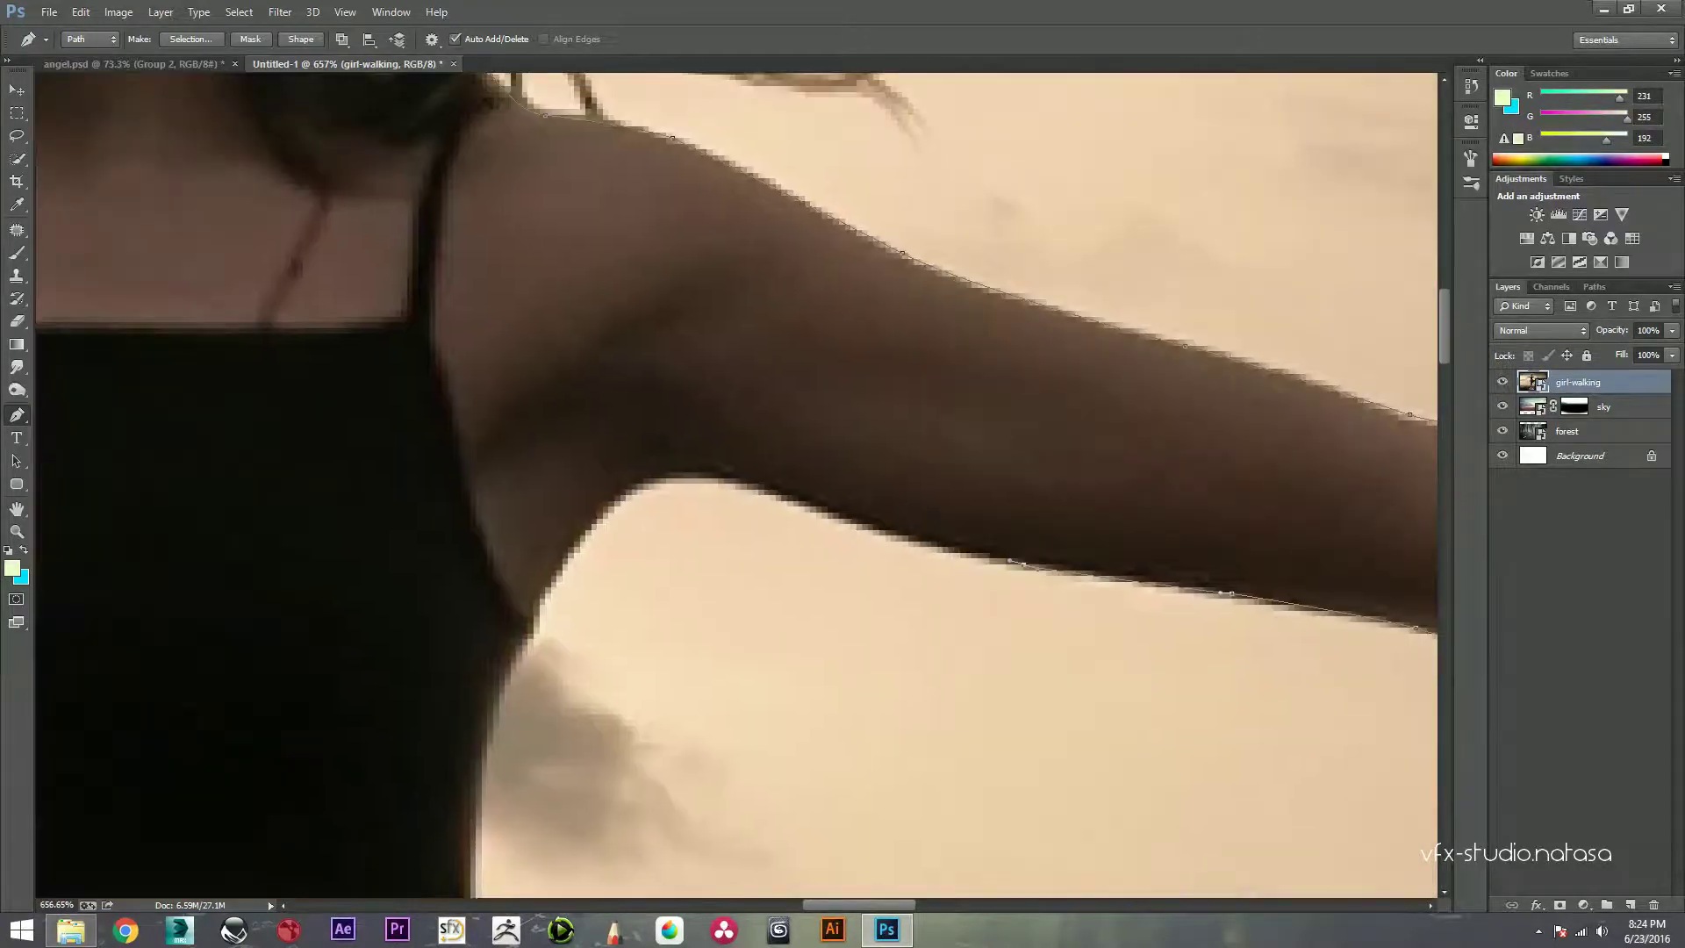
pyautogui.moveTo(861, 556); pyautogui.dragTo(614, 509)
pyautogui.moveTo(614, 425); pyautogui.dragTo(621, 396)
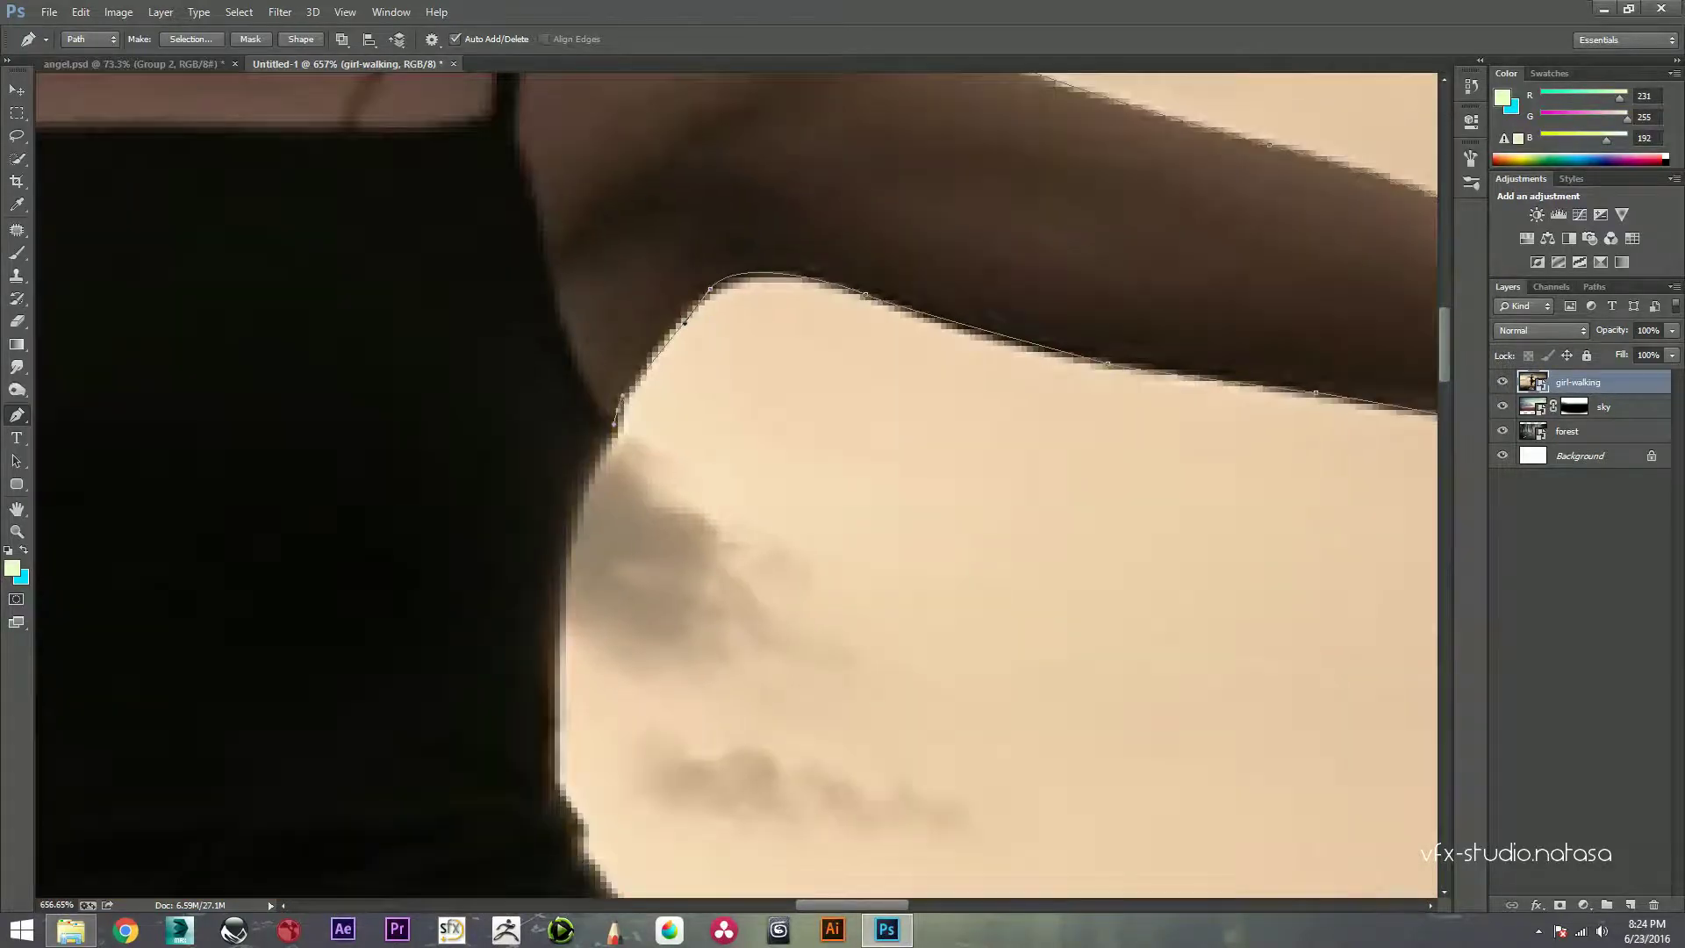
# Step: Trace down the armpit curve and the side of the body
pyautogui.scroll(-3, 622, 397)
pyautogui.click(585, 273)
pyautogui.click(557, 454)
pyautogui.click(556, 527)
pyautogui.click(587, 602)
pyautogui.click(609, 654)
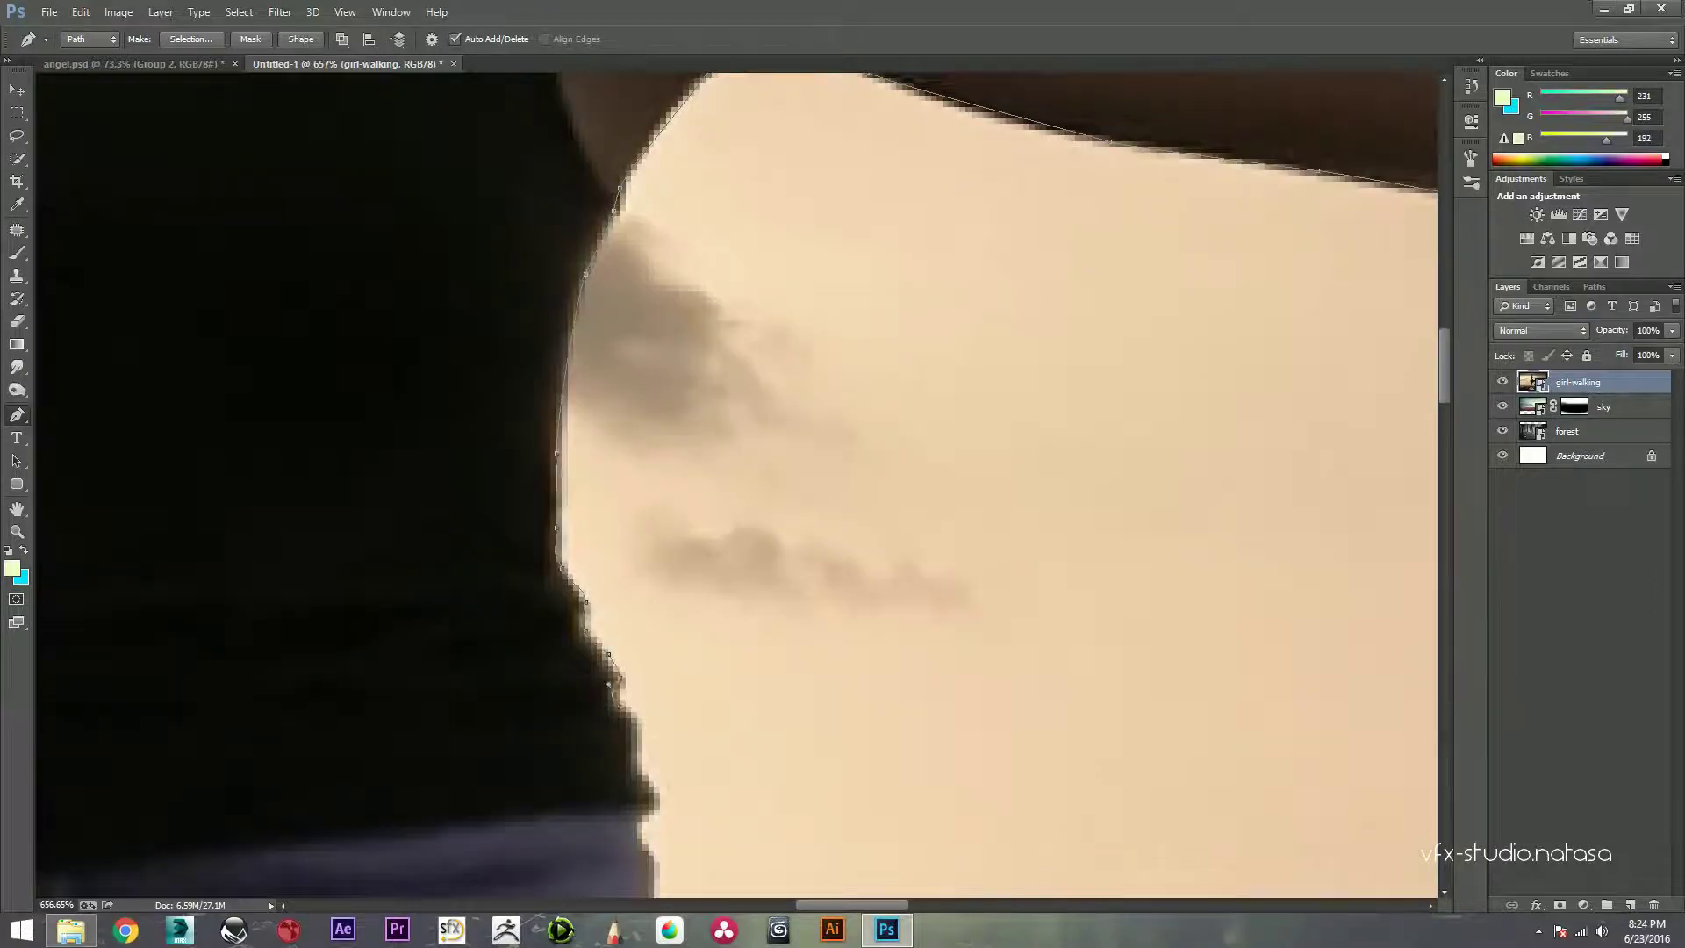
pyautogui.scroll(-5, 614, 684)
pyautogui.click(590, 297)
pyautogui.click(601, 338)
pyautogui.click(608, 379)
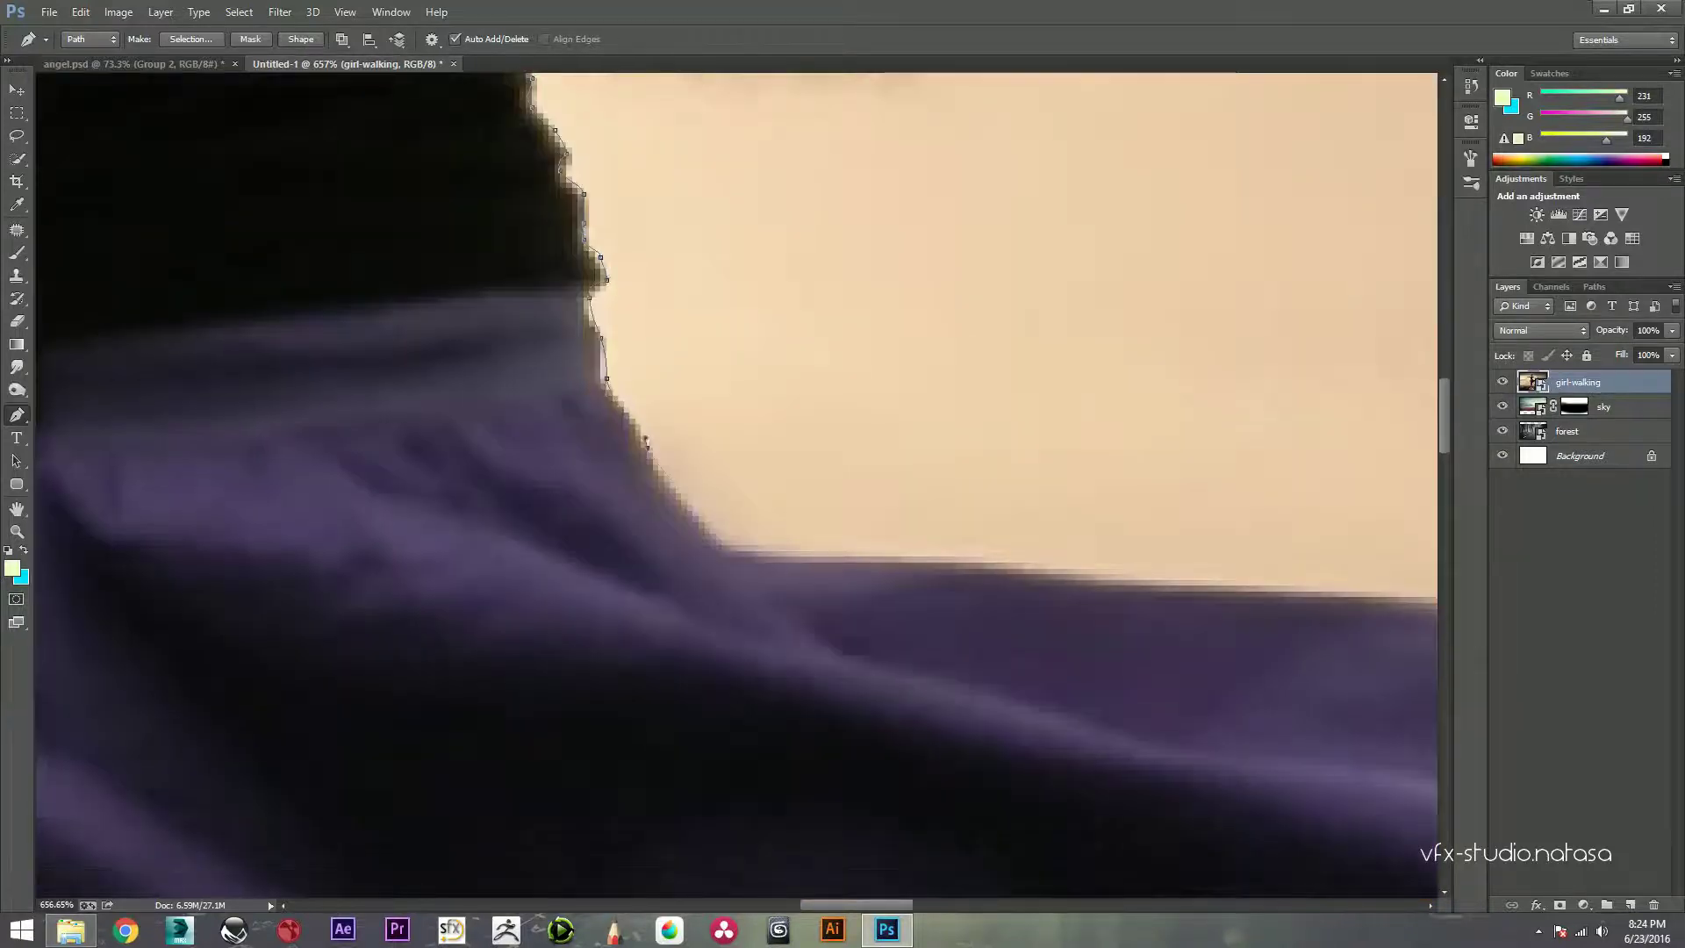
pyautogui.hscroll(5, 646, 442)
pyautogui.scroll(-4, 1018, 478)
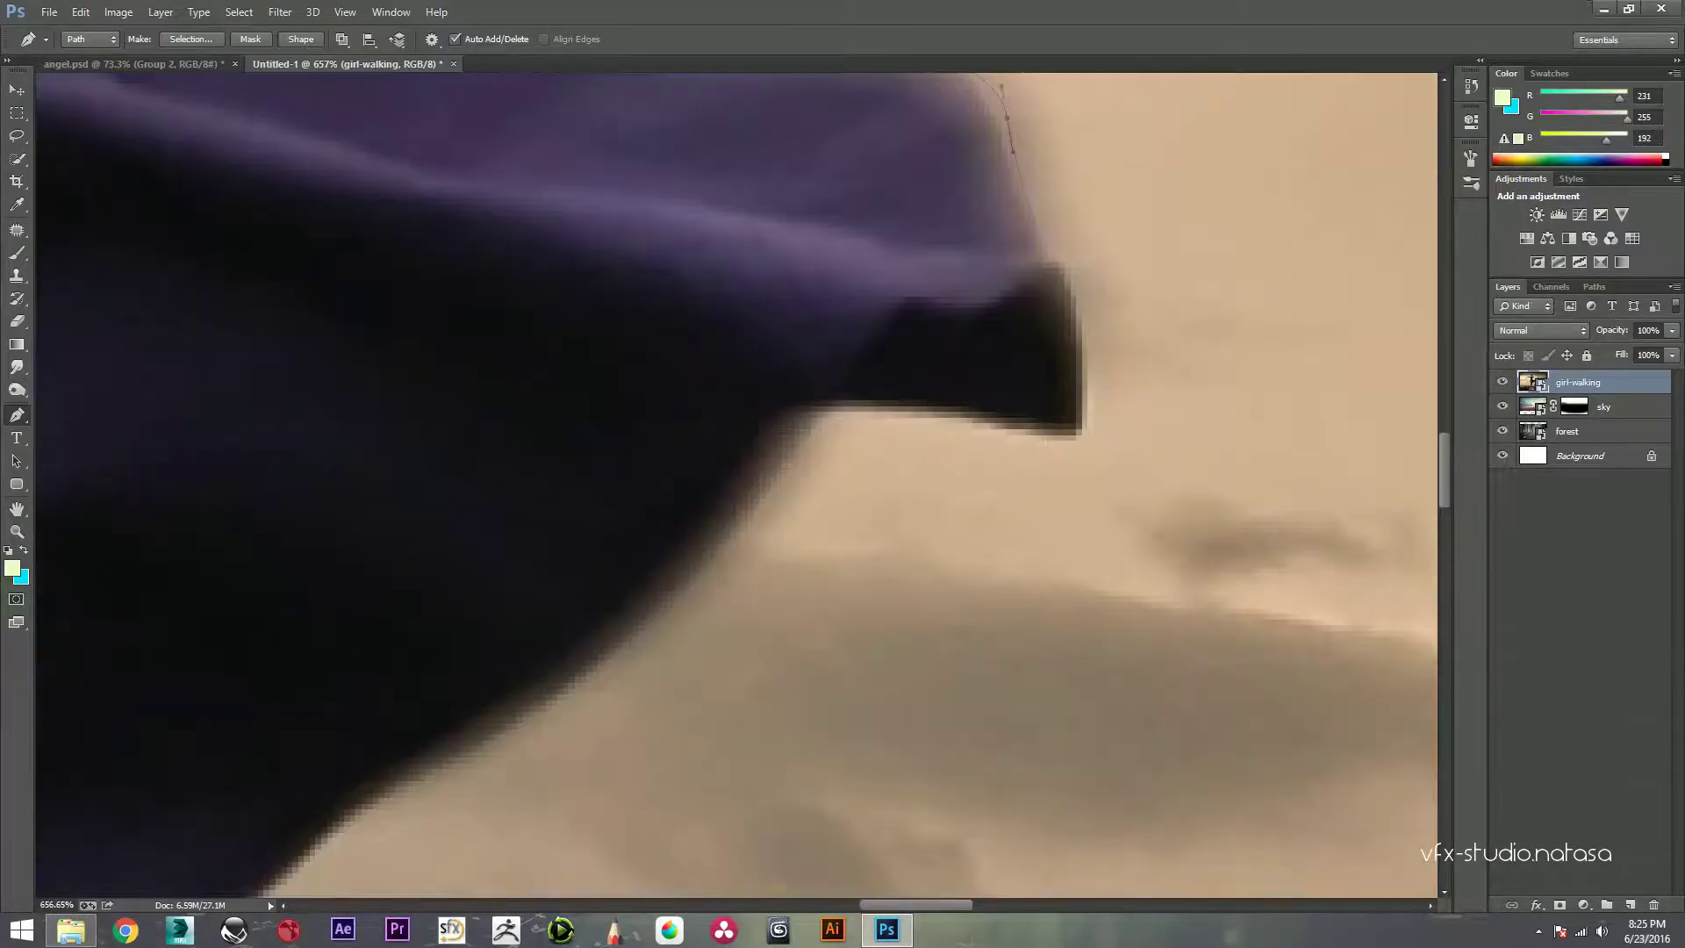
# Step: Trace along the skirt hem and around its notch
pyautogui.click(1080, 430)
pyautogui.click(815, 411)
pyautogui.scroll(5, 815, 411)
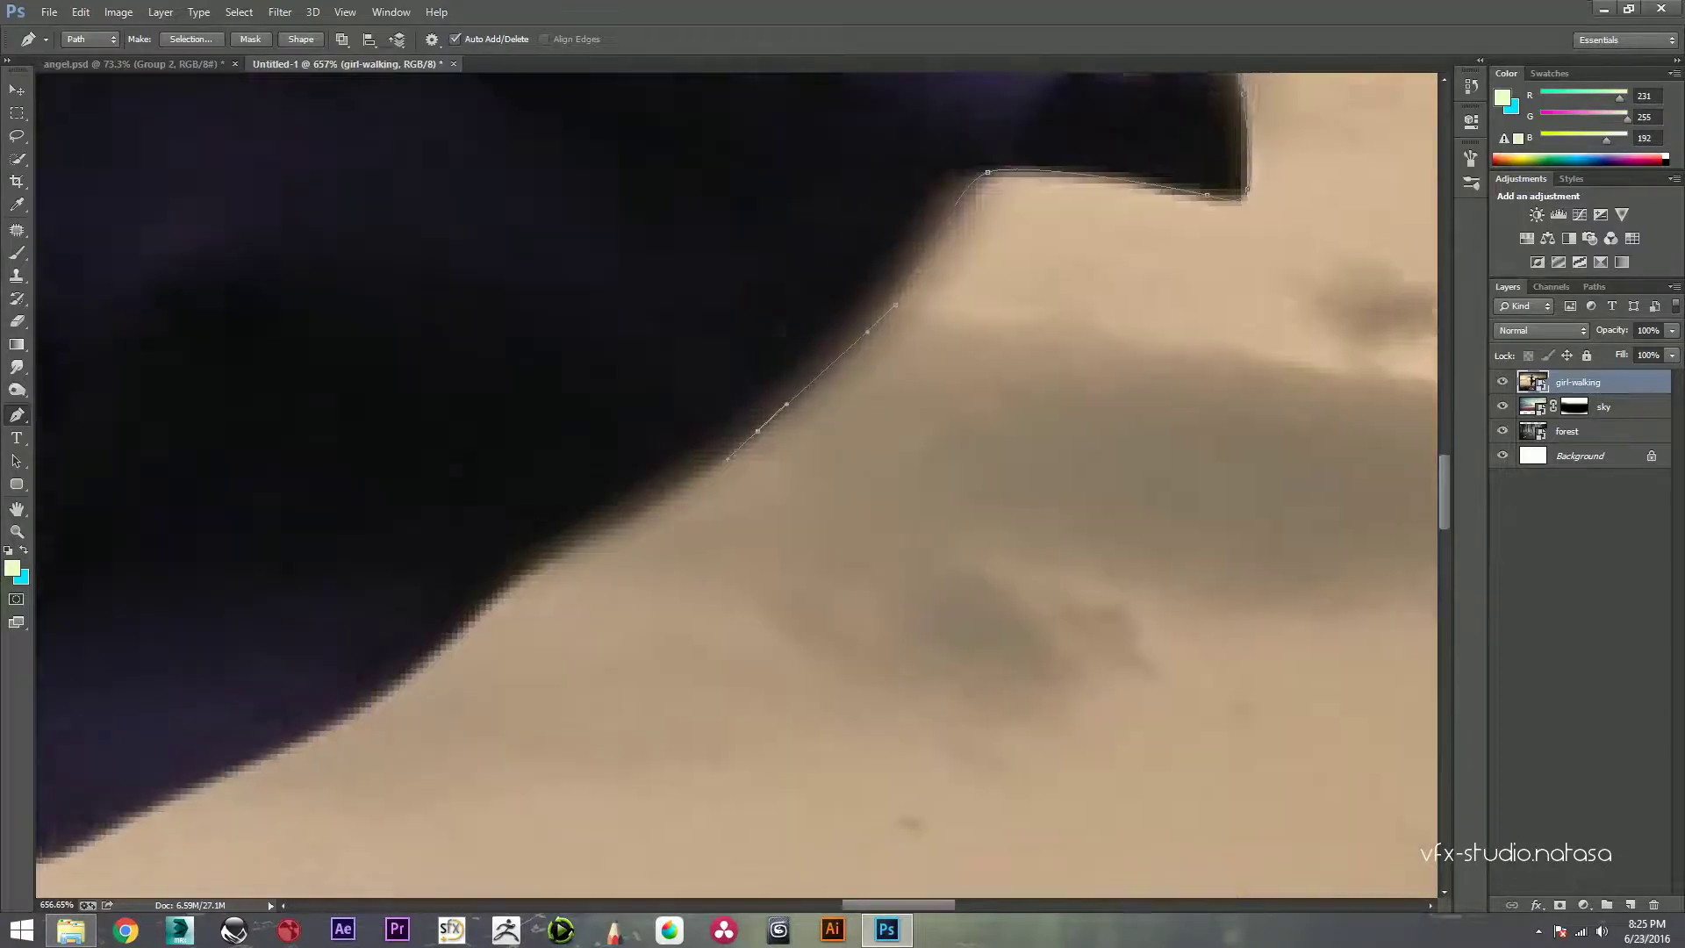
pyautogui.click(763, 471)
pyautogui.scroll(3, 763, 471)
pyautogui.hscroll(-3, 763, 472)
pyautogui.click(984, 495)
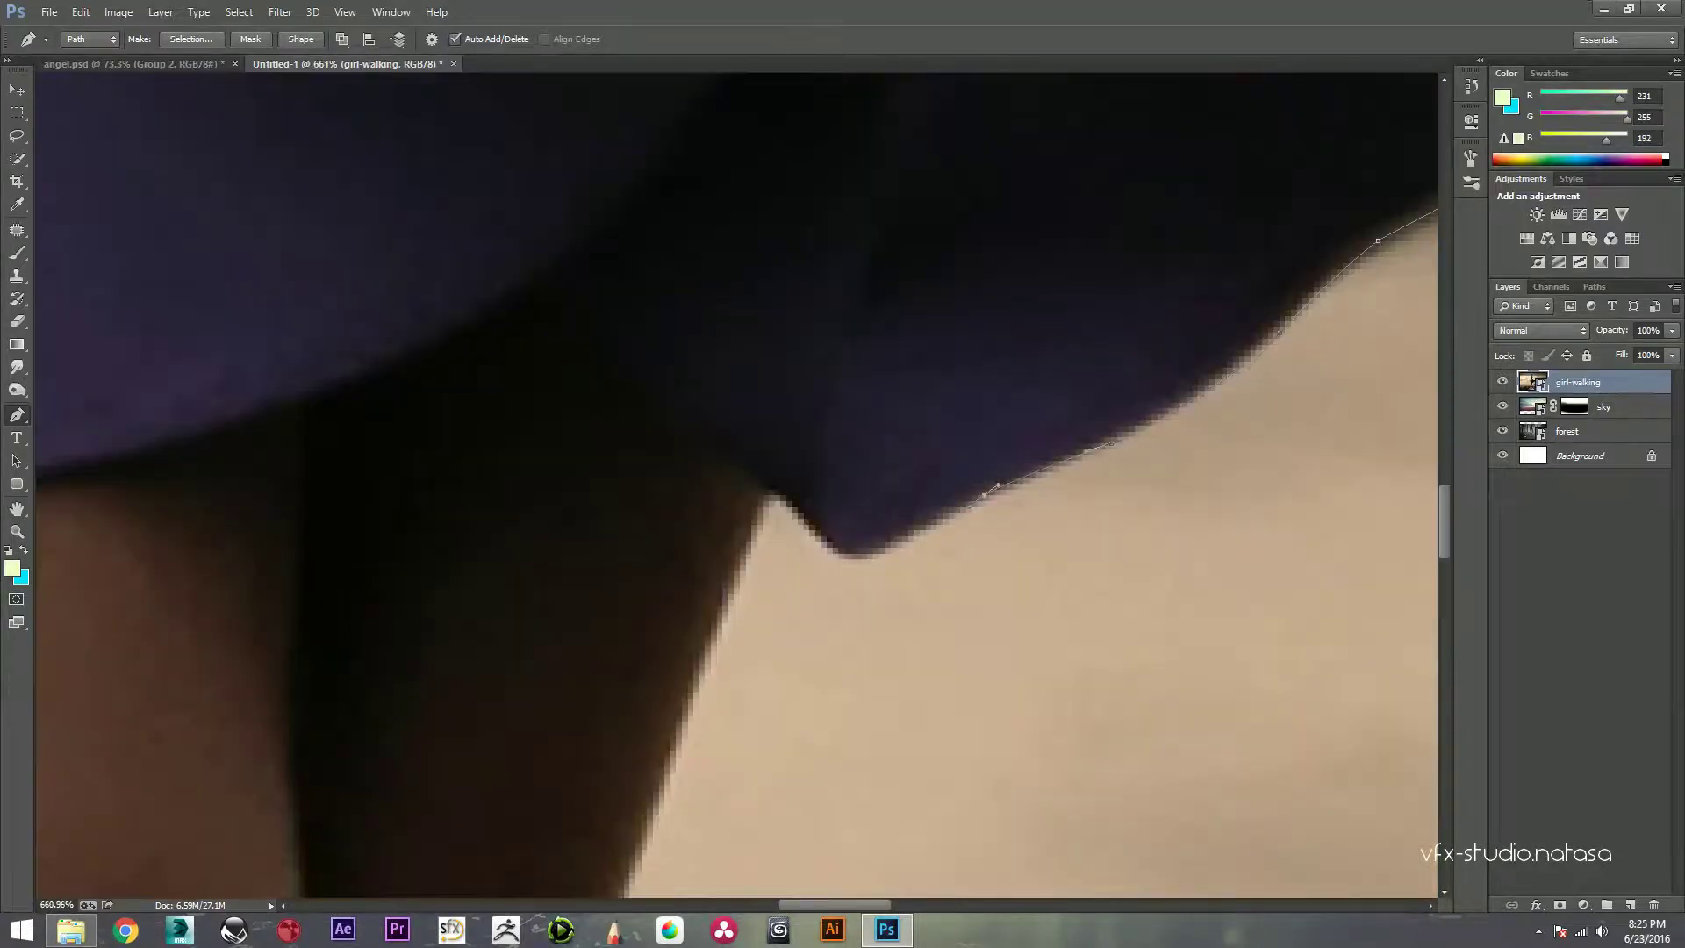
pyautogui.click(891, 541)
pyautogui.click(781, 489)
pyautogui.scroll(-3, 781, 489)
pyautogui.moveTo(781, 490); pyautogui.dragTo(810, 334)
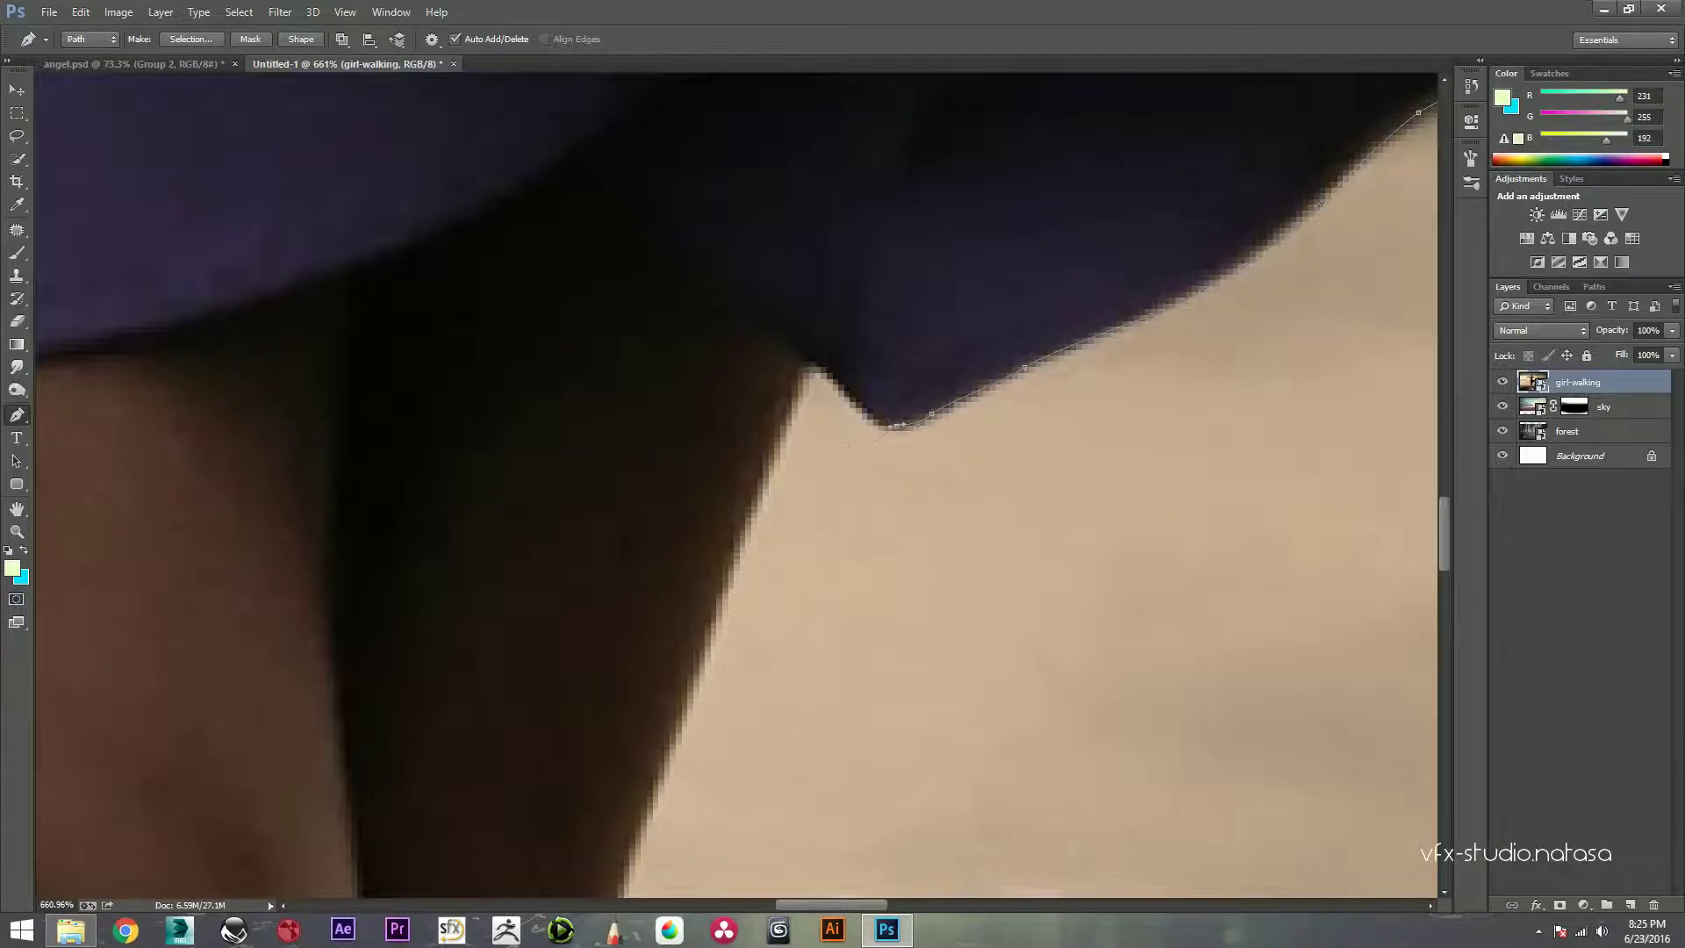
# Step: Continue the path down the edge of the leg toward the sandal
pyautogui.scroll(-3, 789, 395)
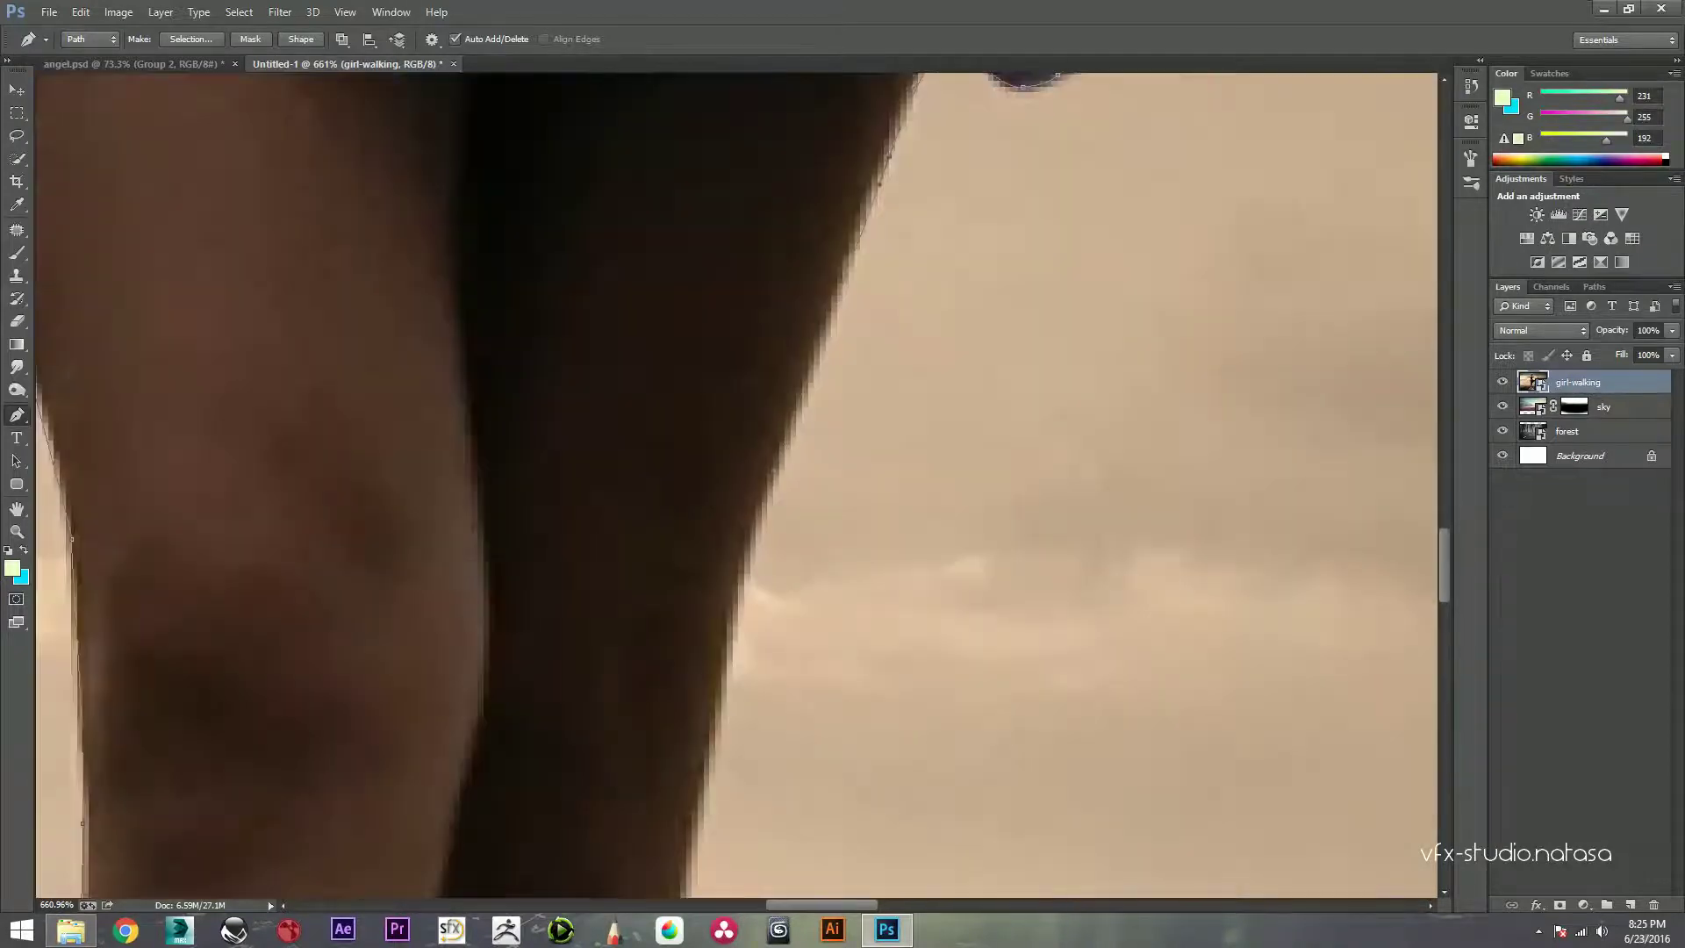
pyautogui.scroll(-3, 801, 136)
pyautogui.scroll(-3, 801, 131)
pyautogui.scroll(-2, 755, 219)
pyautogui.click(724, 280)
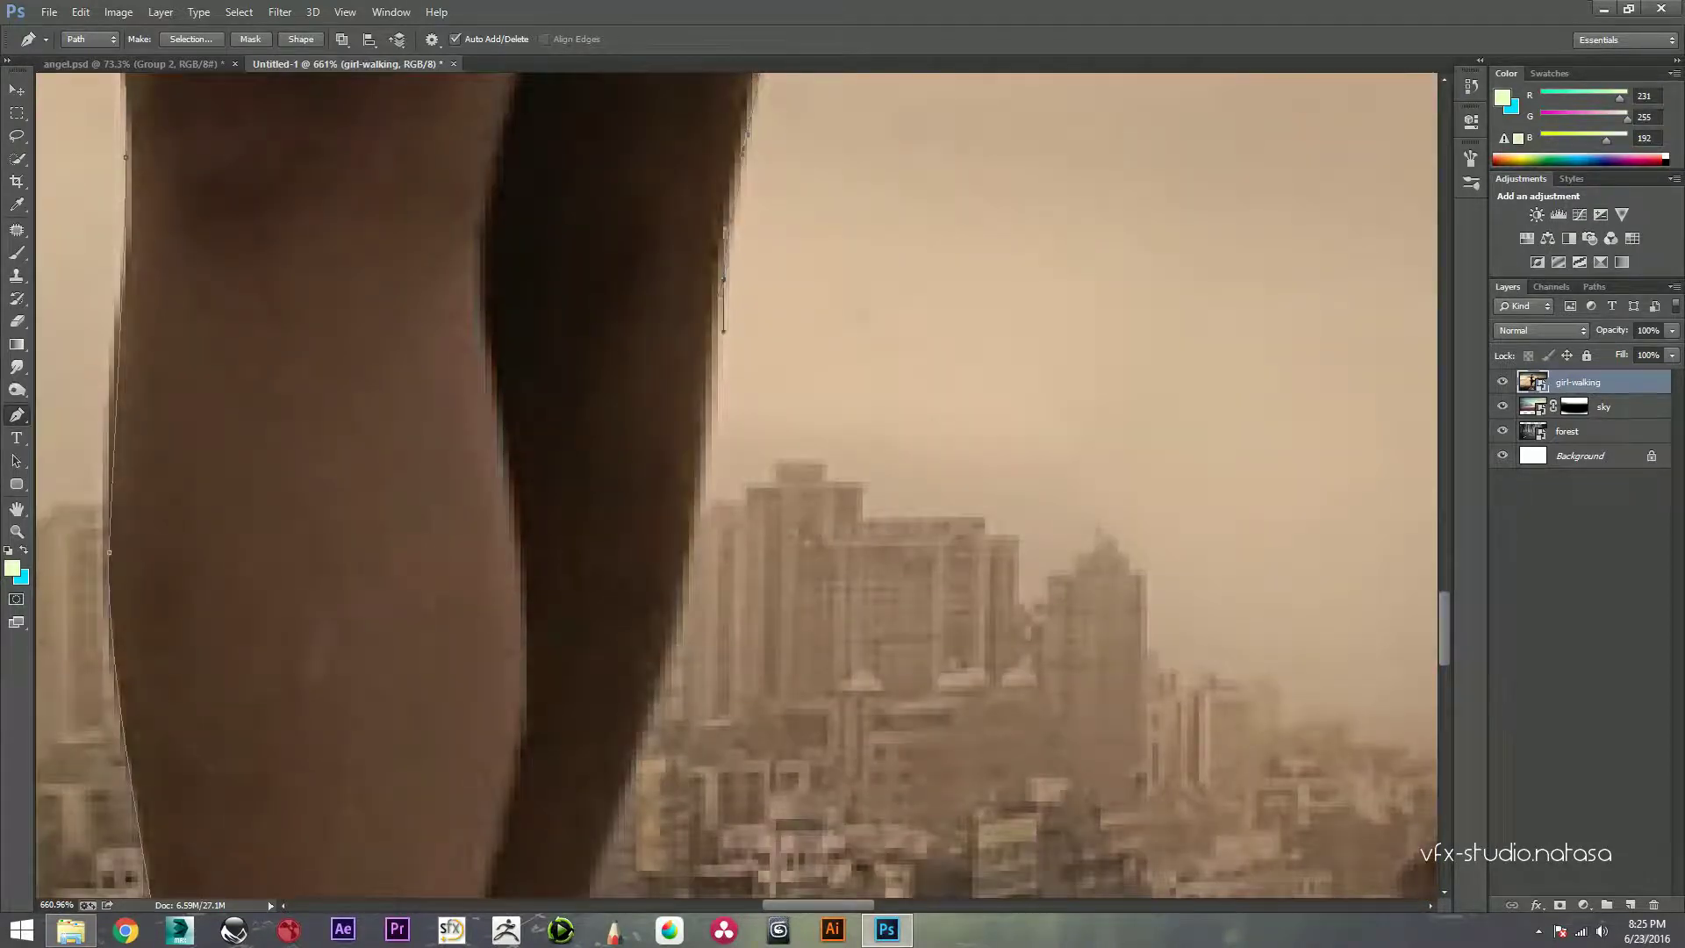
pyautogui.scroll(-3, 718, 336)
pyautogui.scroll(-3, 684, 395)
pyautogui.moveTo(652, 452); pyautogui.dragTo(646, 468)
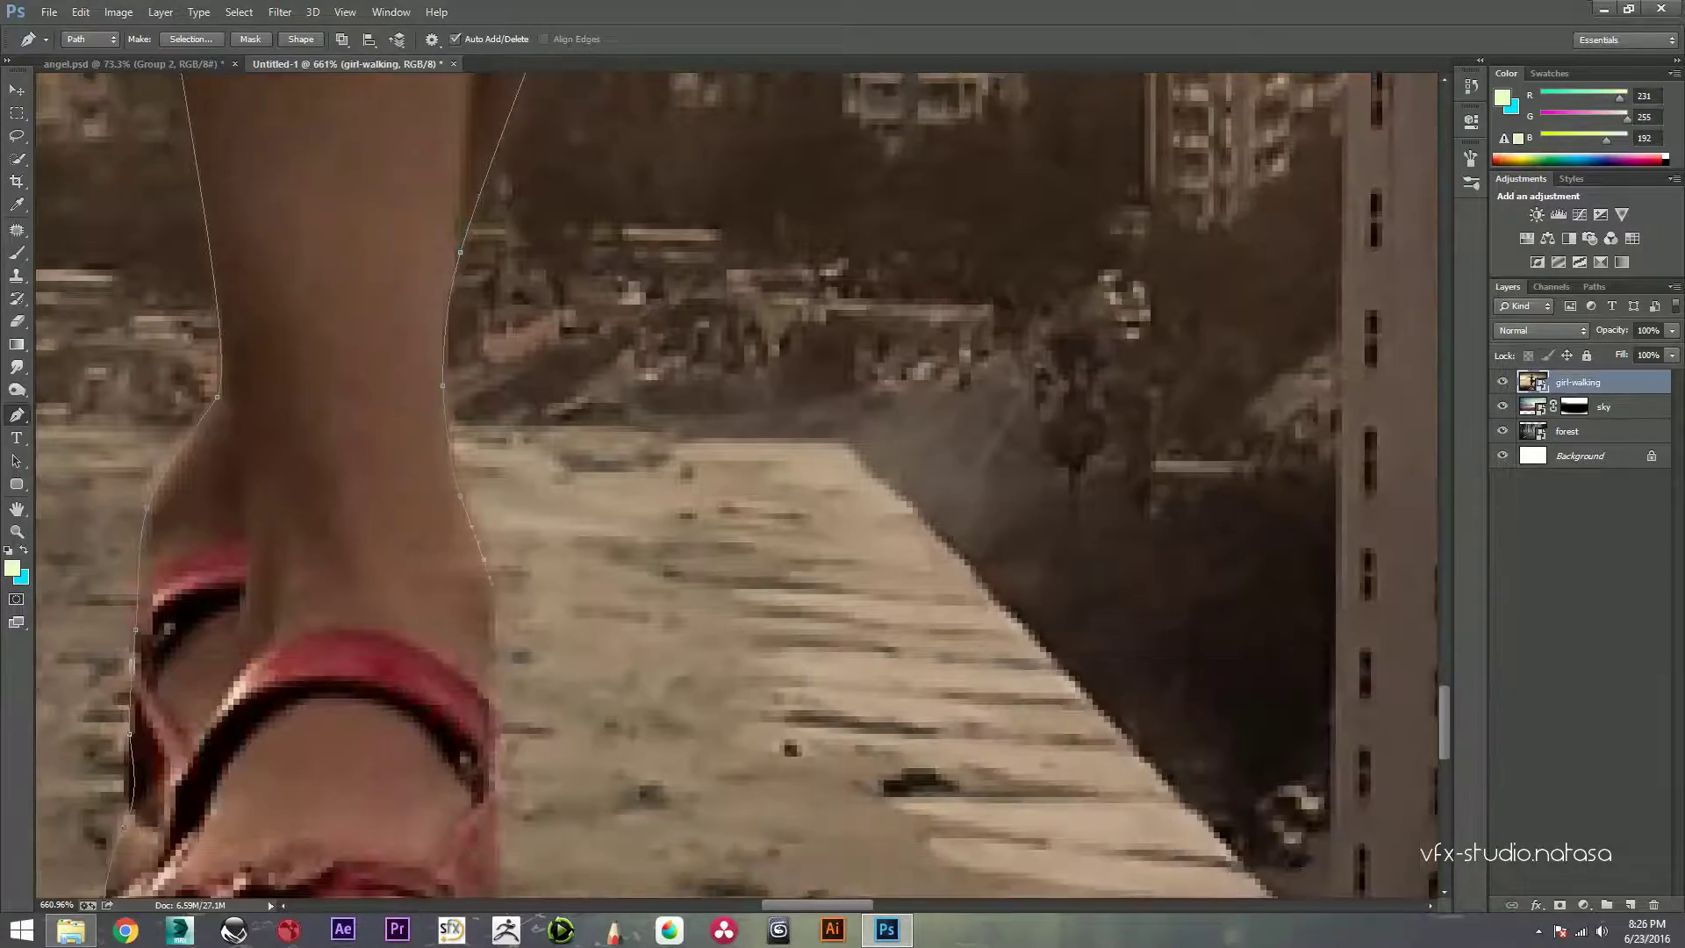
pyautogui.scroll(-2, 737, 482)
pyautogui.scroll(-4, 738, 483)
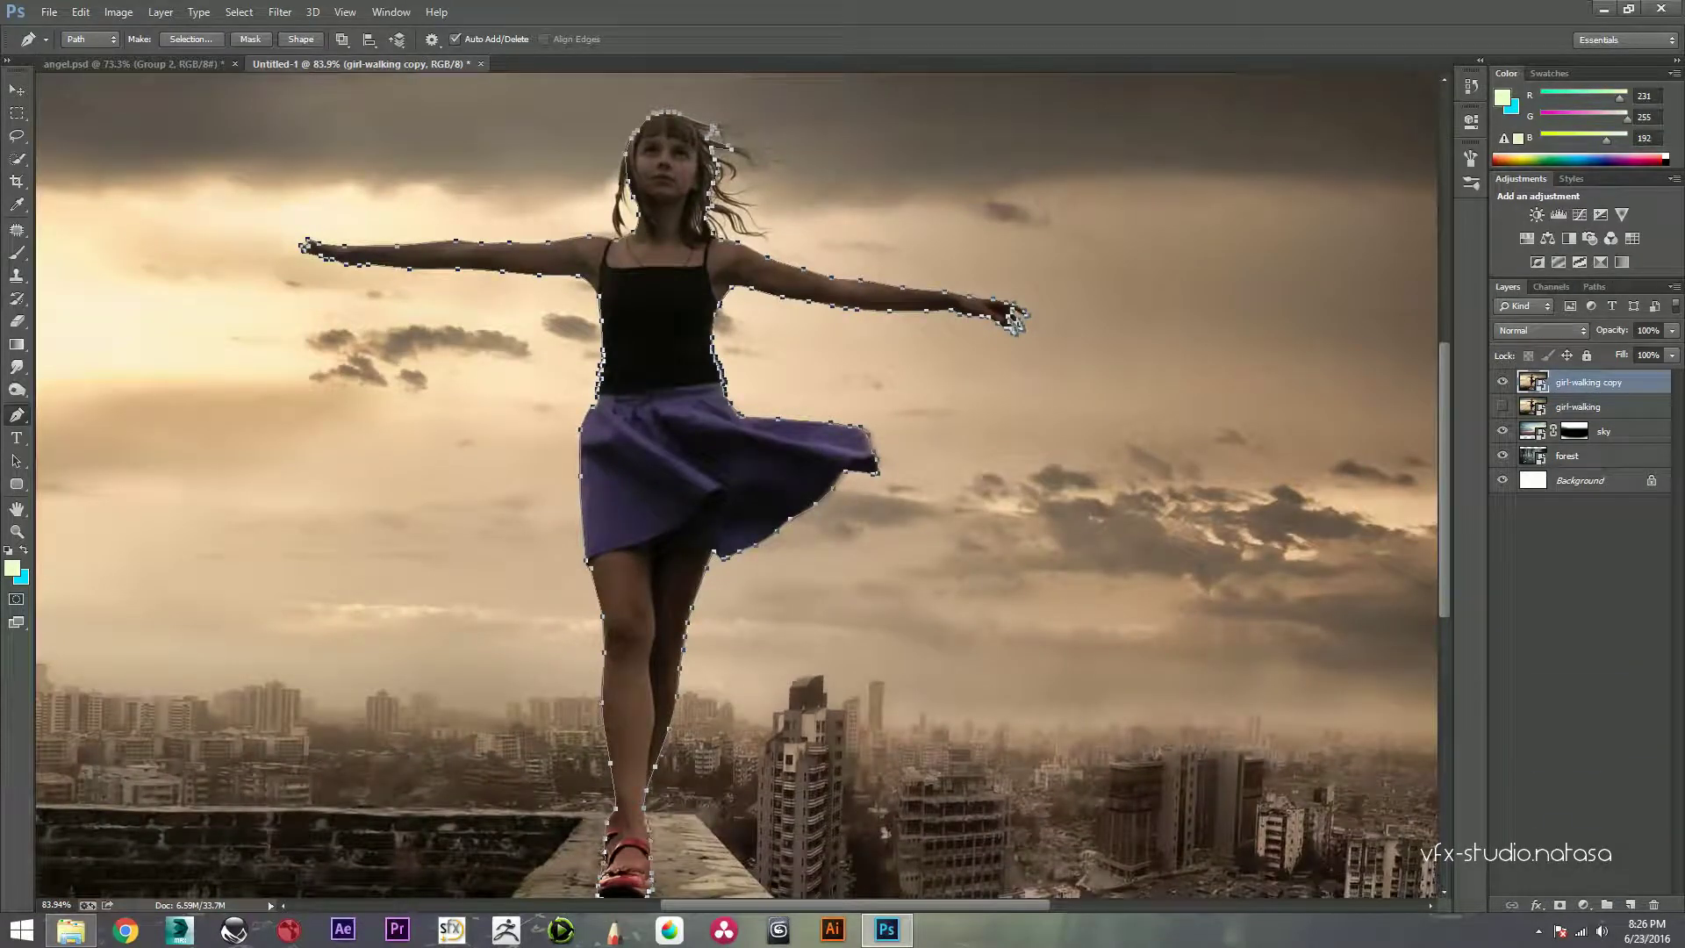
# Step: Add an inverted layer mask to the girl-walking copy layer
pyautogui.click(1560, 905)
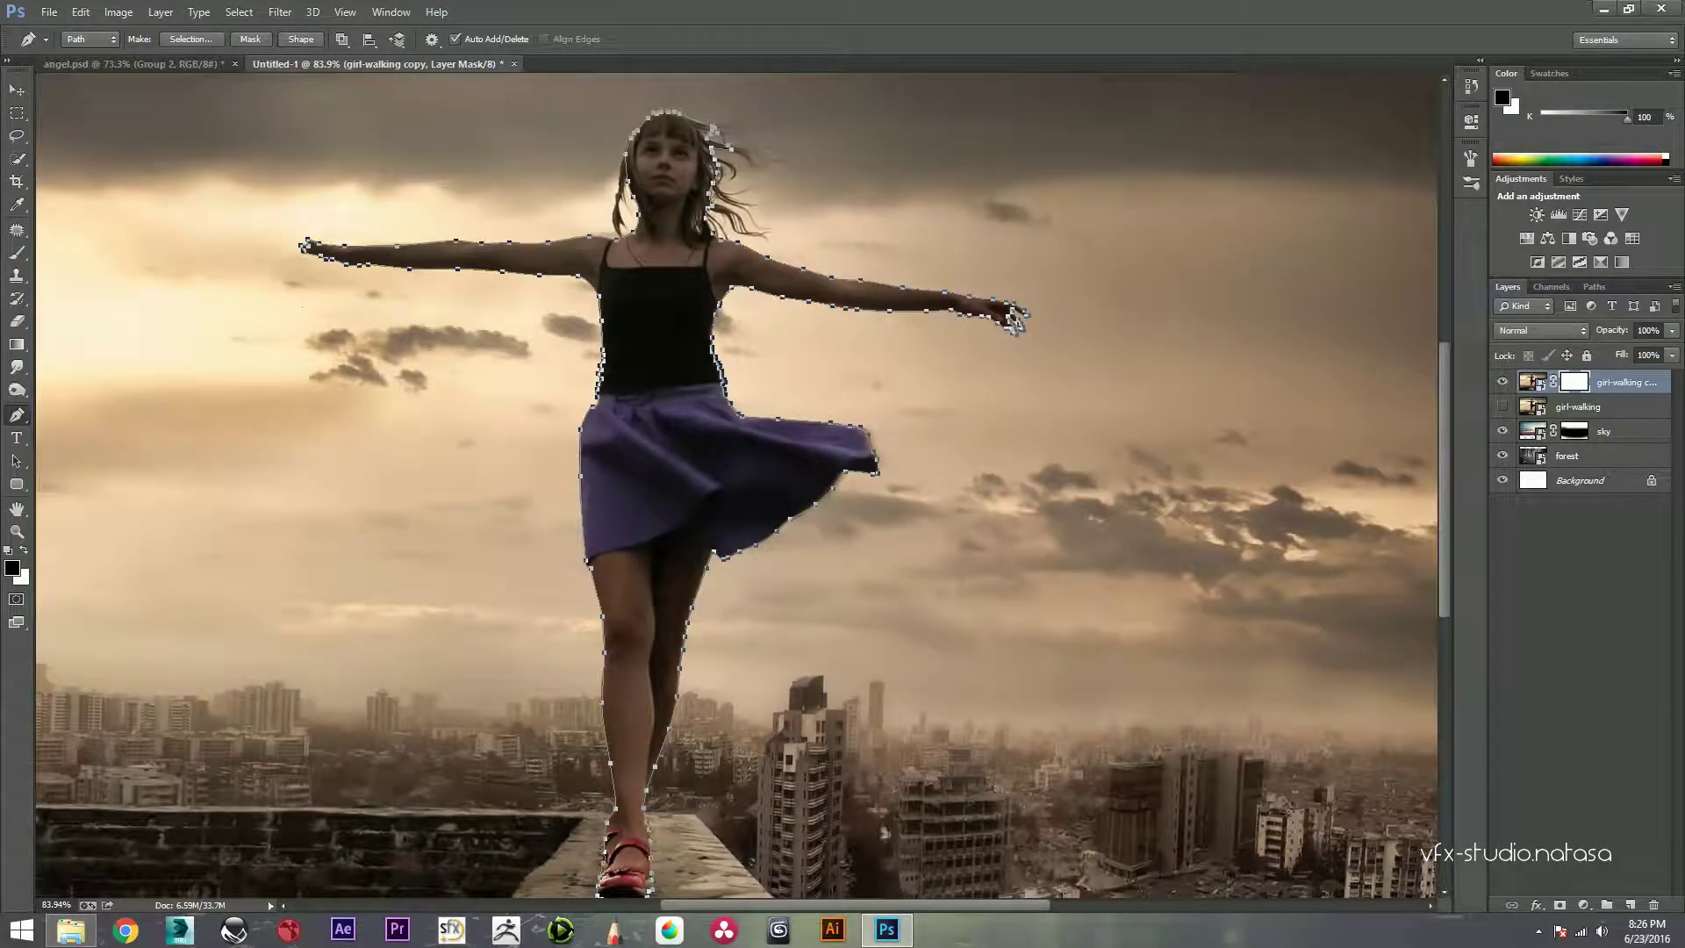
pyautogui.hotkey('ctrl', 'i')
pyautogui.hotkey('ctrl', 'i')
pyautogui.hotkey('ctrl', '2')
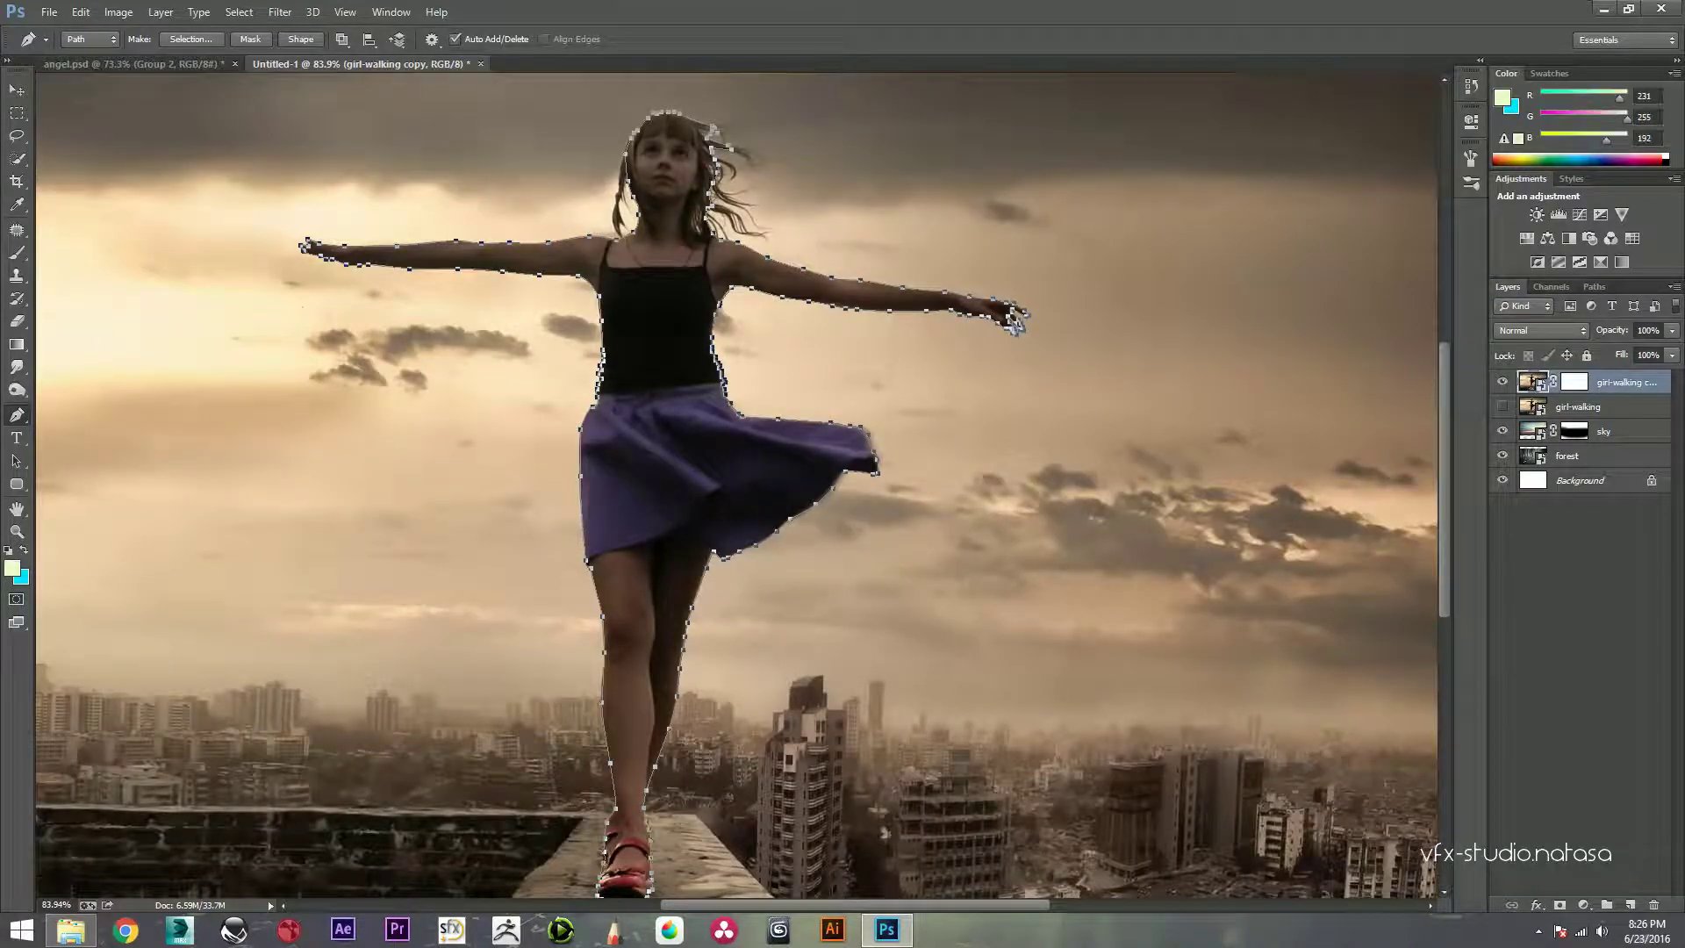
pyautogui.hotkey('ctrl', '\\')
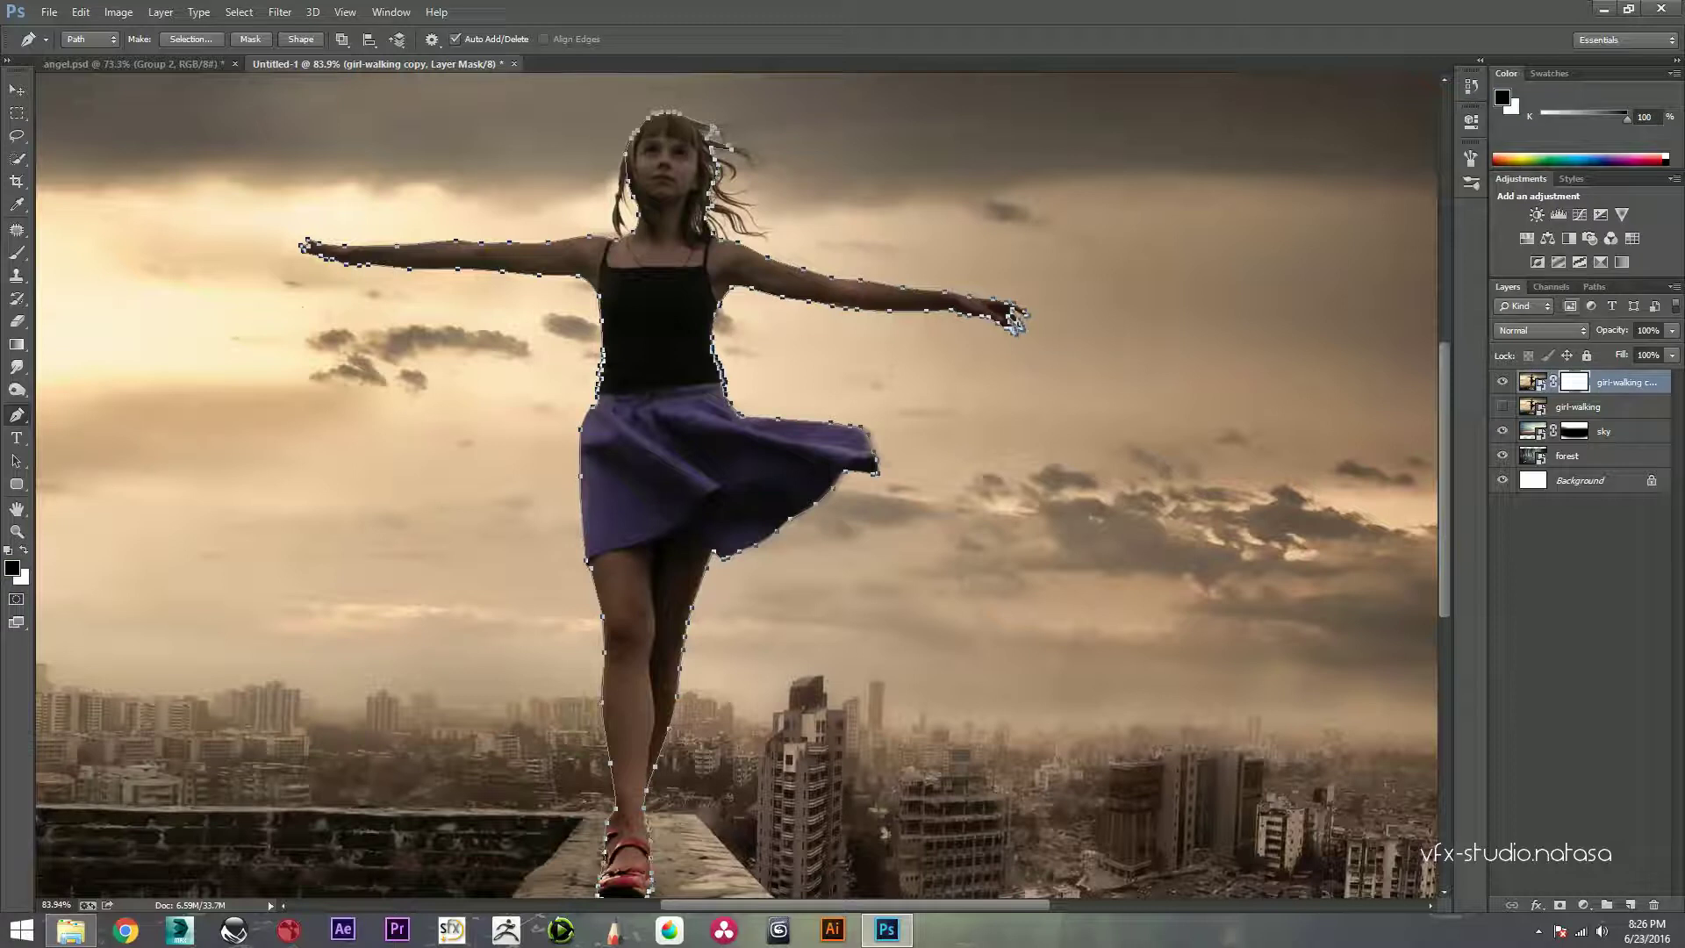
# Step: Turn the traced work path into a selection
pyautogui.click(1595, 286)
pyautogui.rightClick(1562, 305)
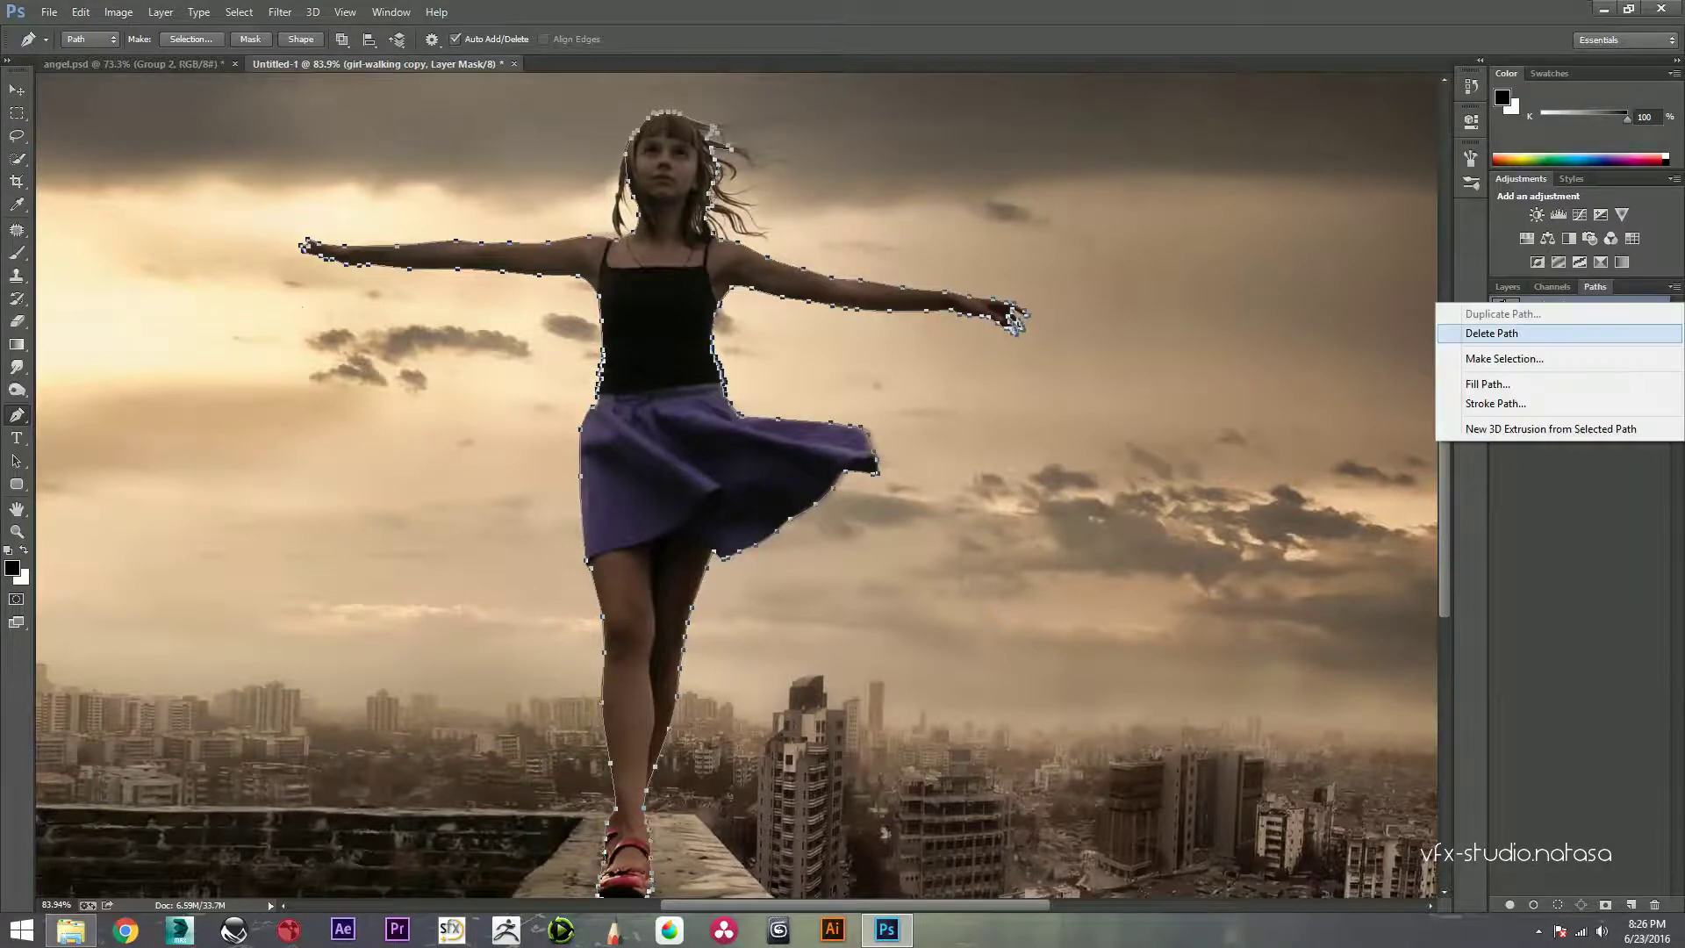
pyautogui.click(1510, 349)
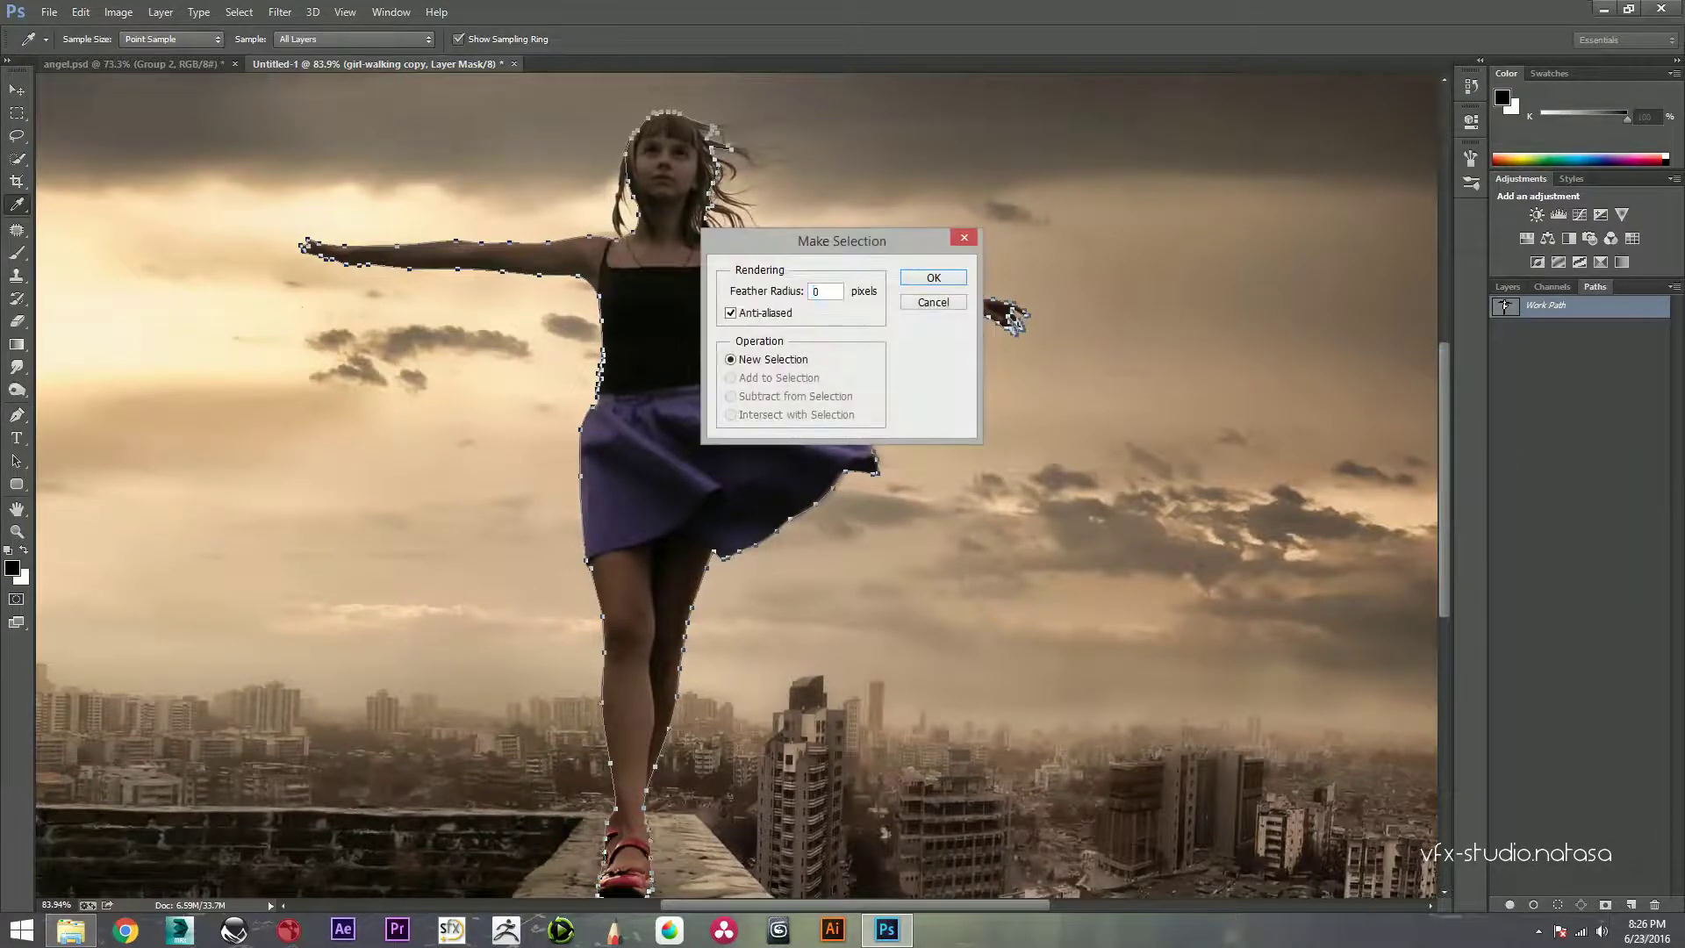
pyautogui.press('Return')
pyautogui.click(1507, 287)
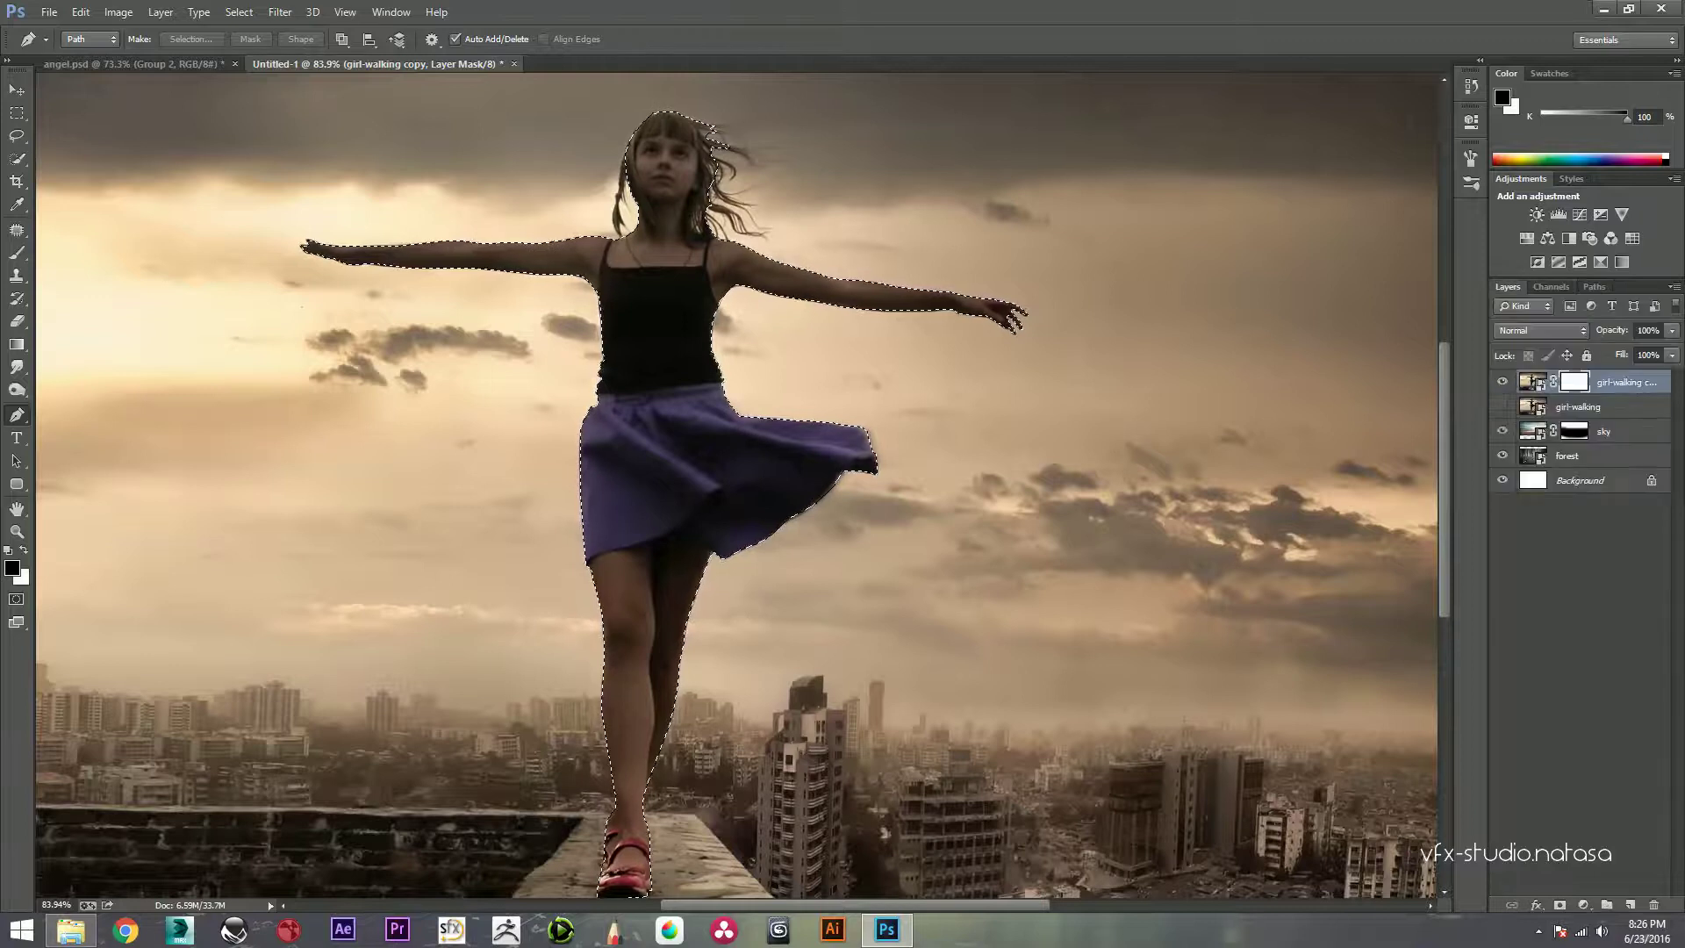
# Step: Delete the copy's old mask and add a new mask from the girl selection
pyautogui.rightClick(1574, 381)
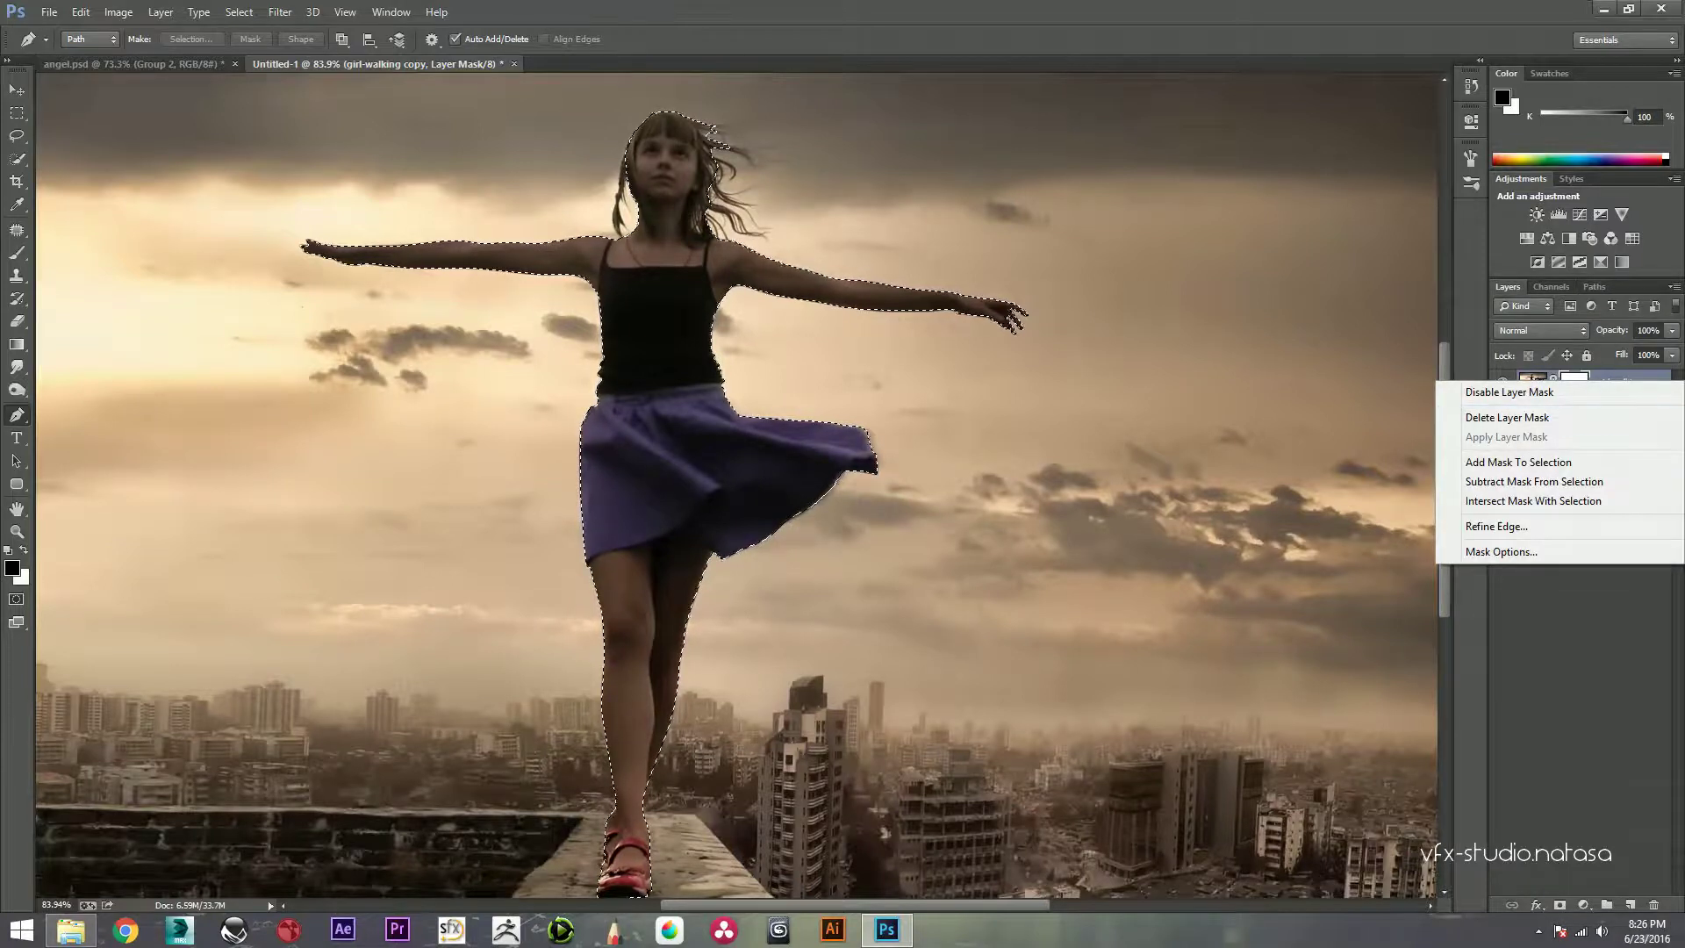
pyautogui.click(1507, 417)
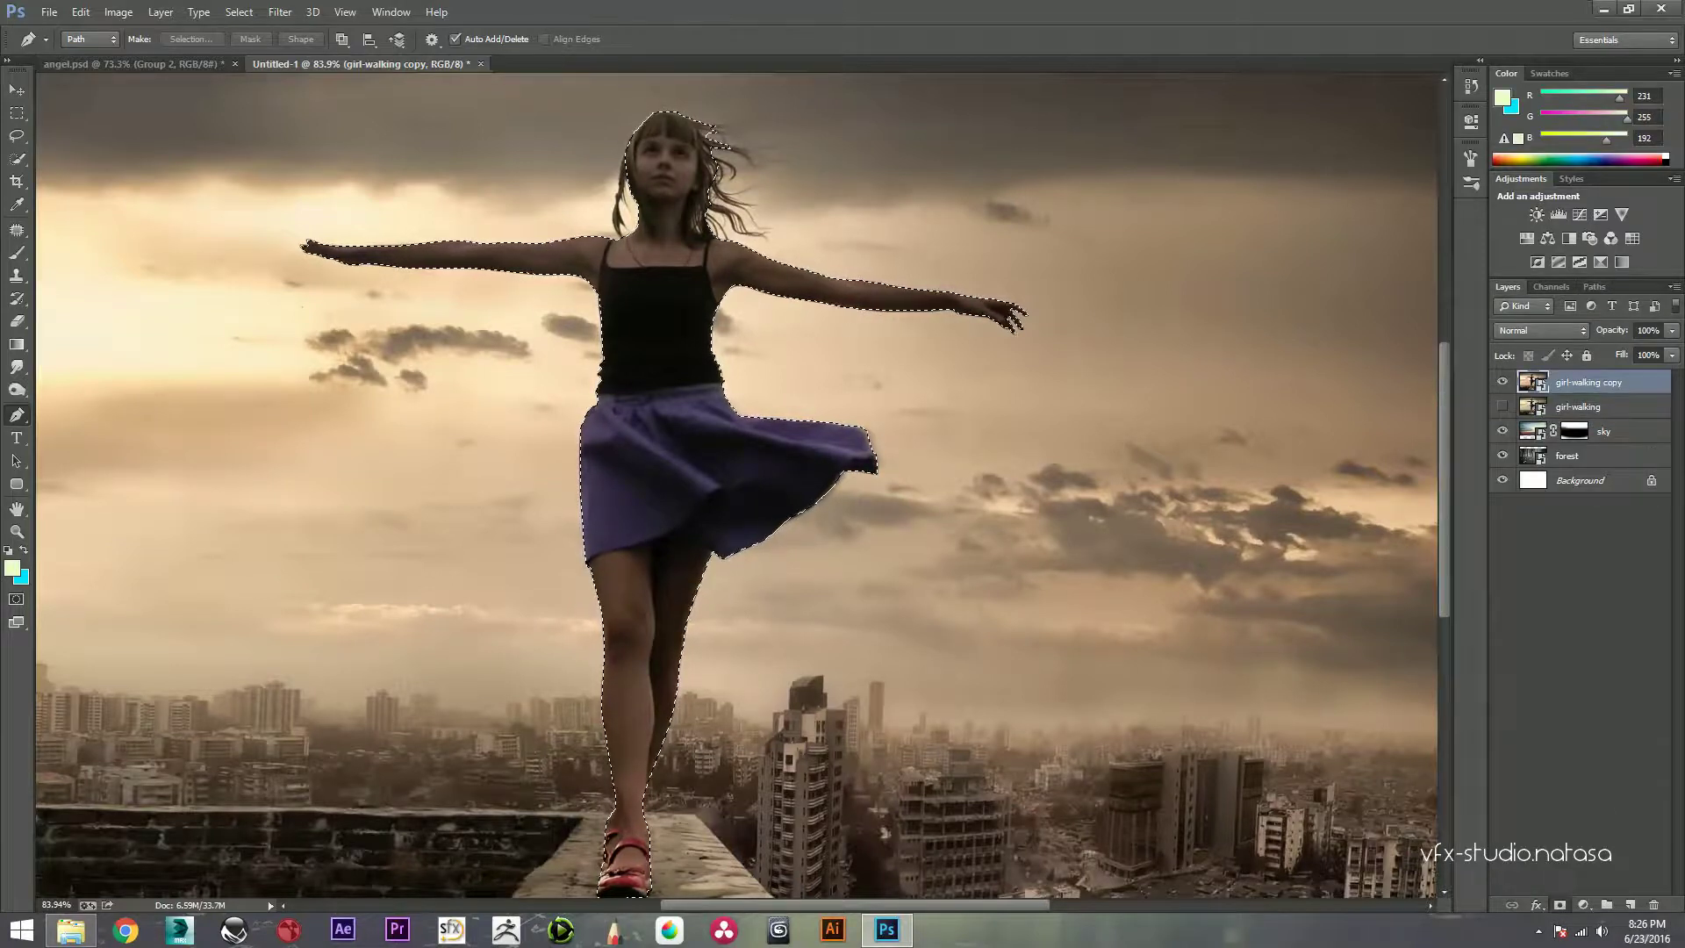
pyautogui.click(1560, 904)
pyautogui.hotkey('ctrl', '0')
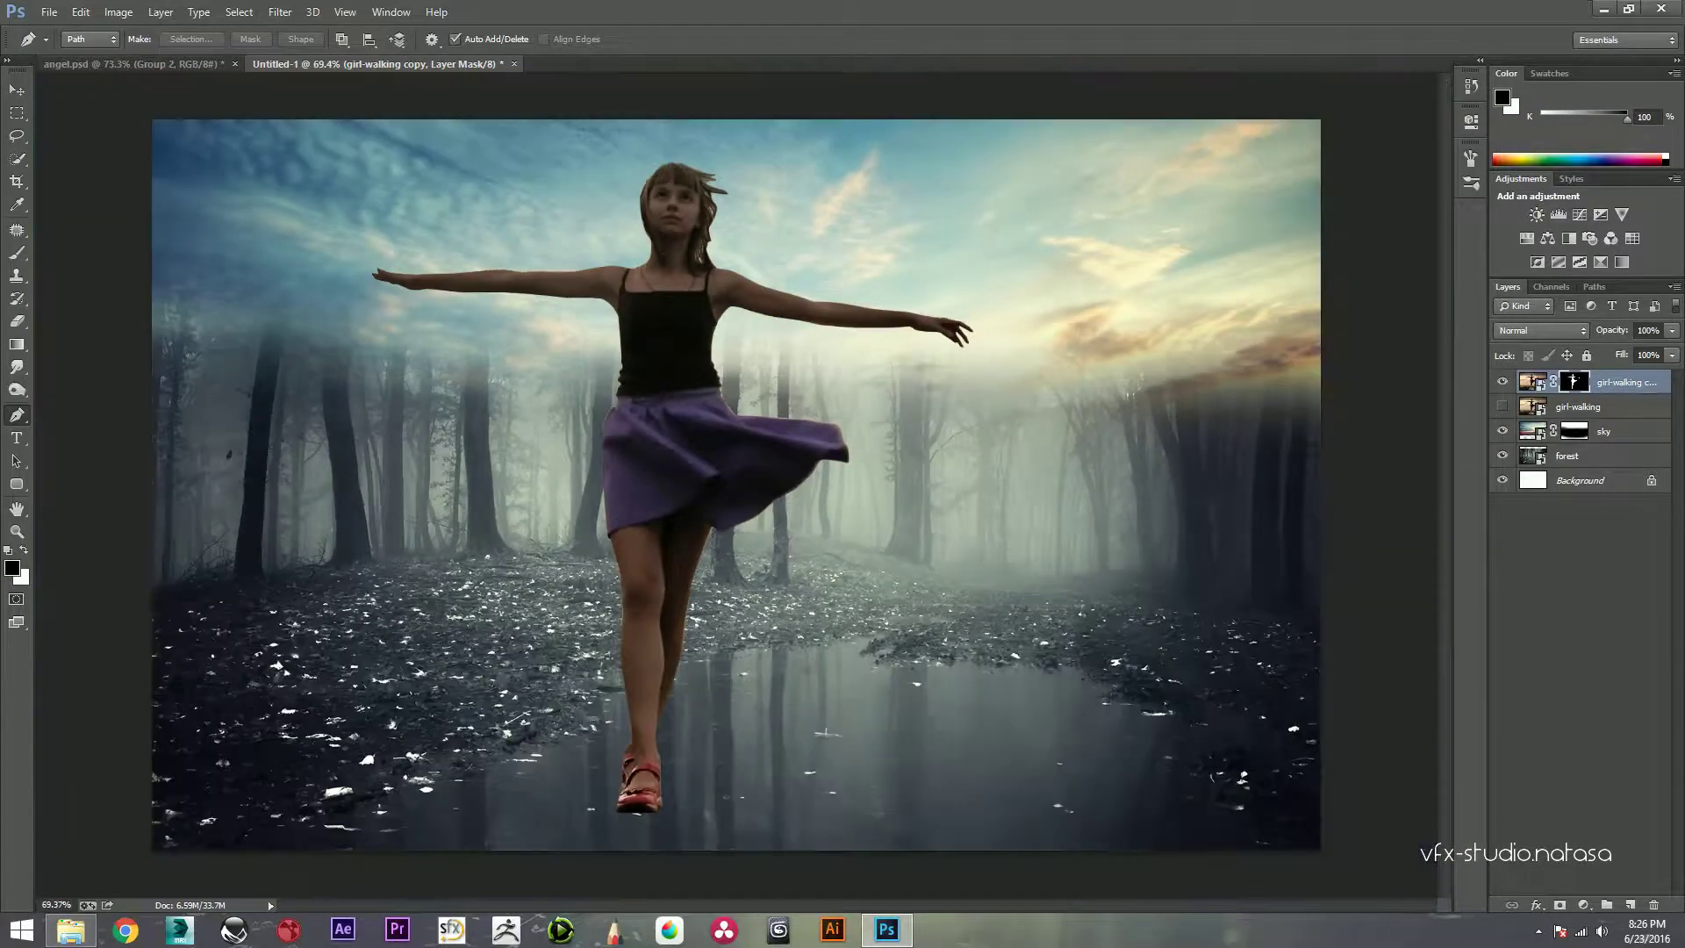
# Step: Select both girl layers, scale them to about 86%, and move them right and down
pyautogui.scroll(1, 736, 484)
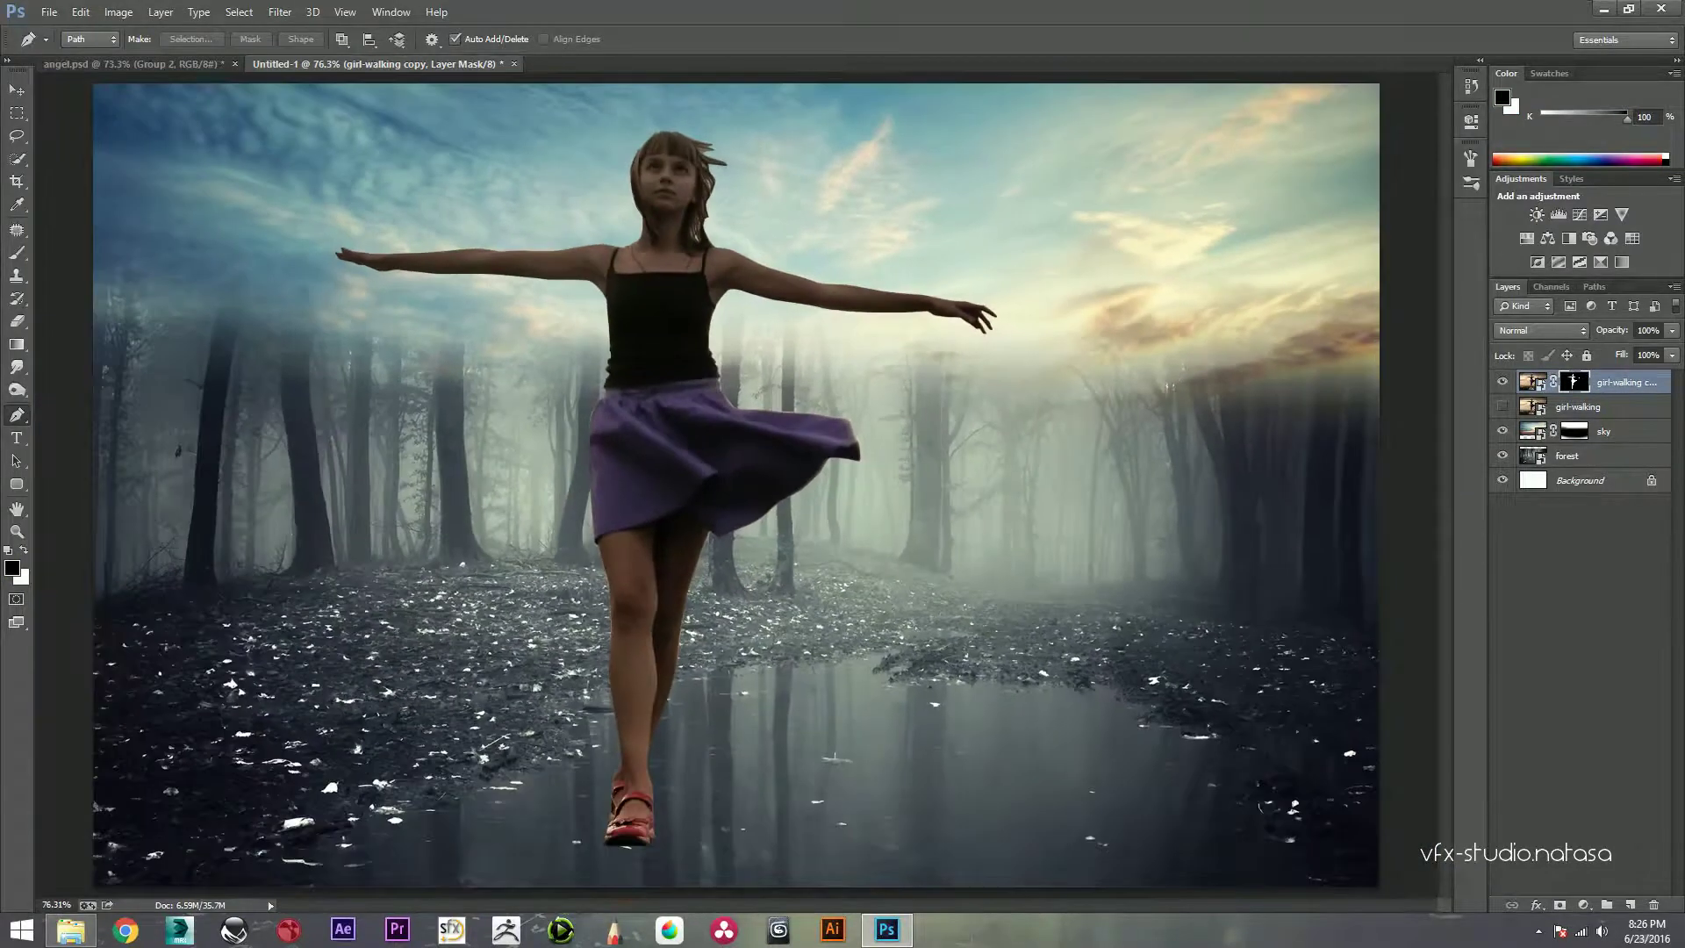
pyautogui.scroll(-3, 736, 485)
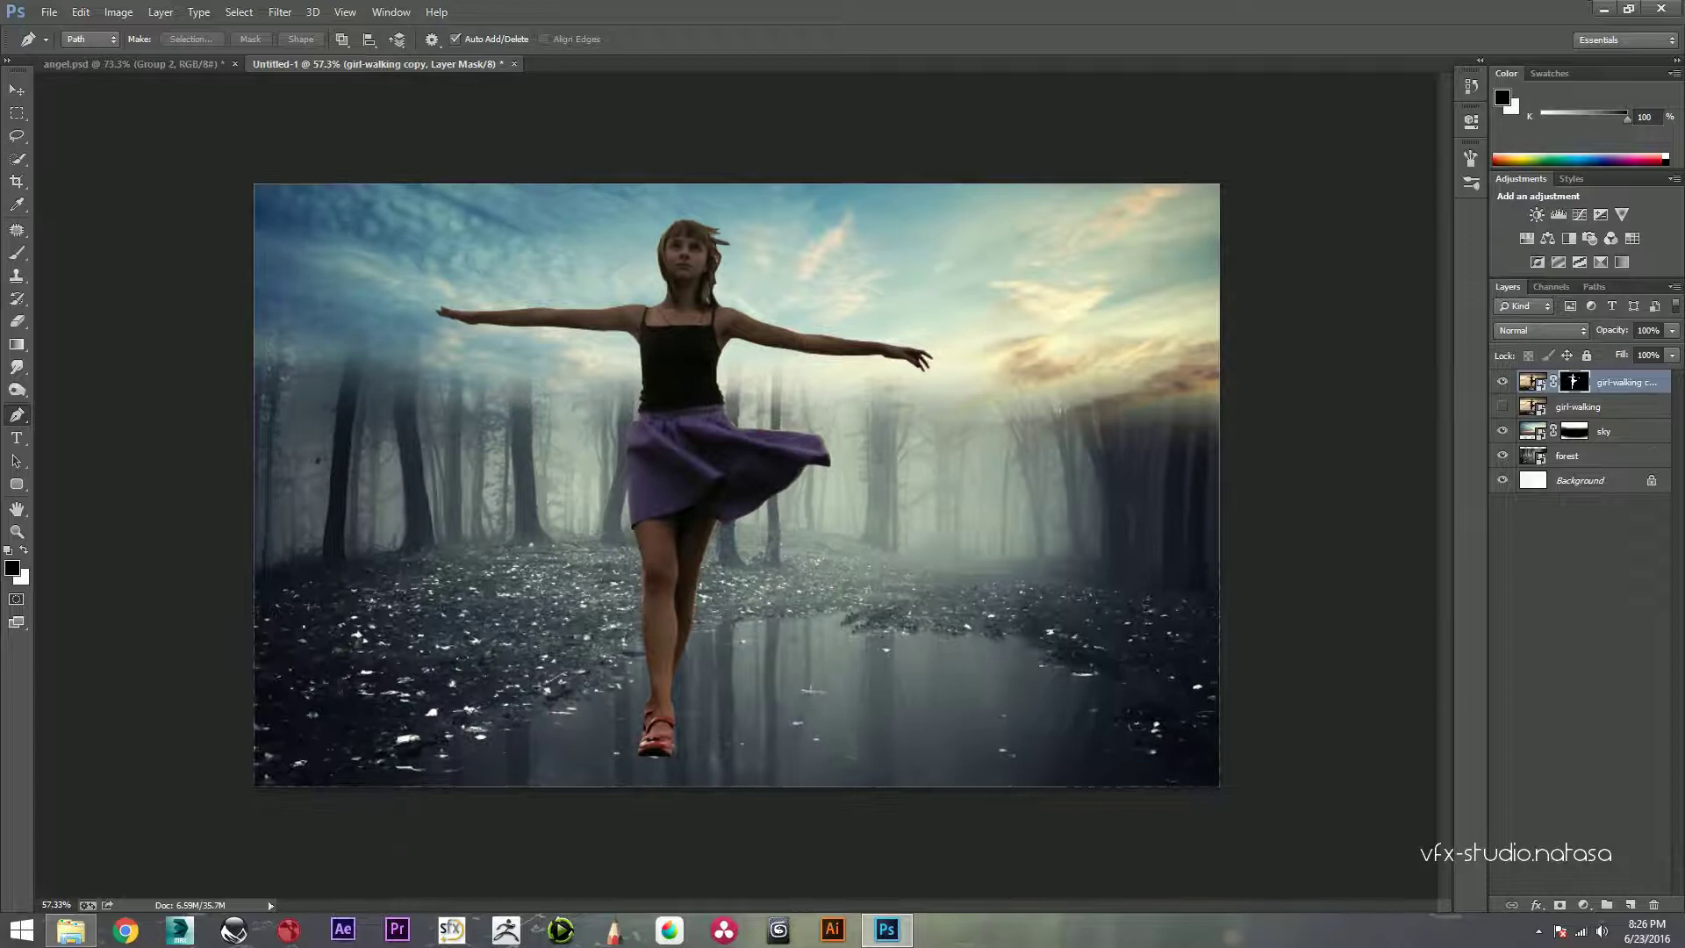
pyautogui.click(1503, 407)
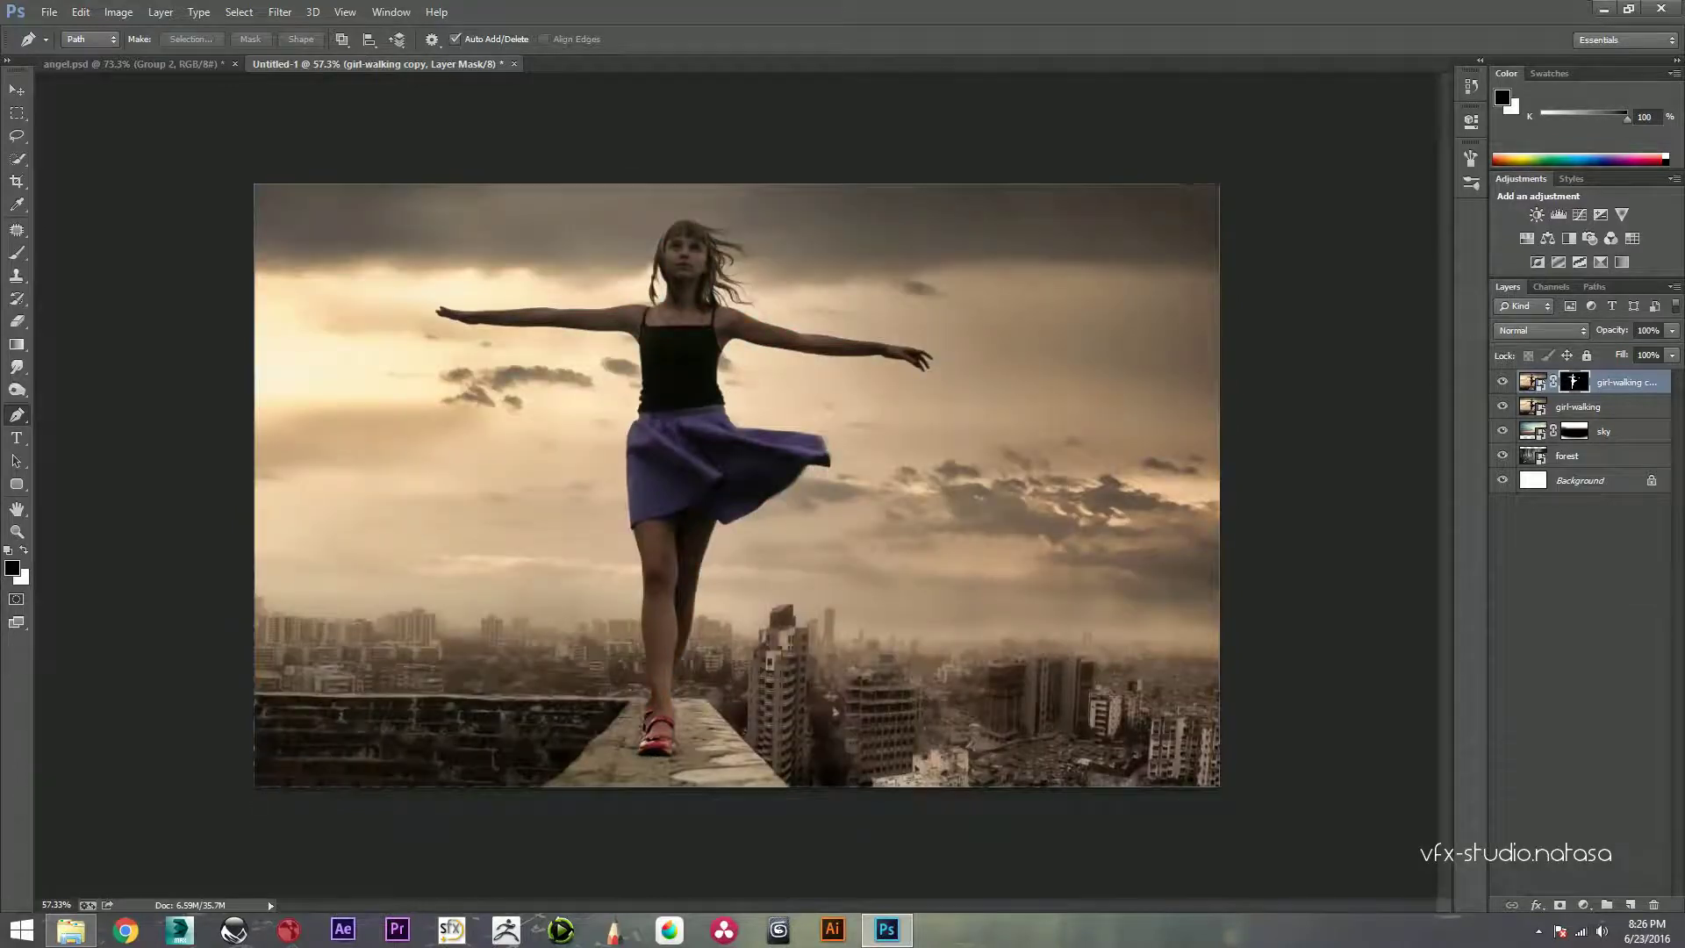
pyautogui.hotkey('alt', '[')
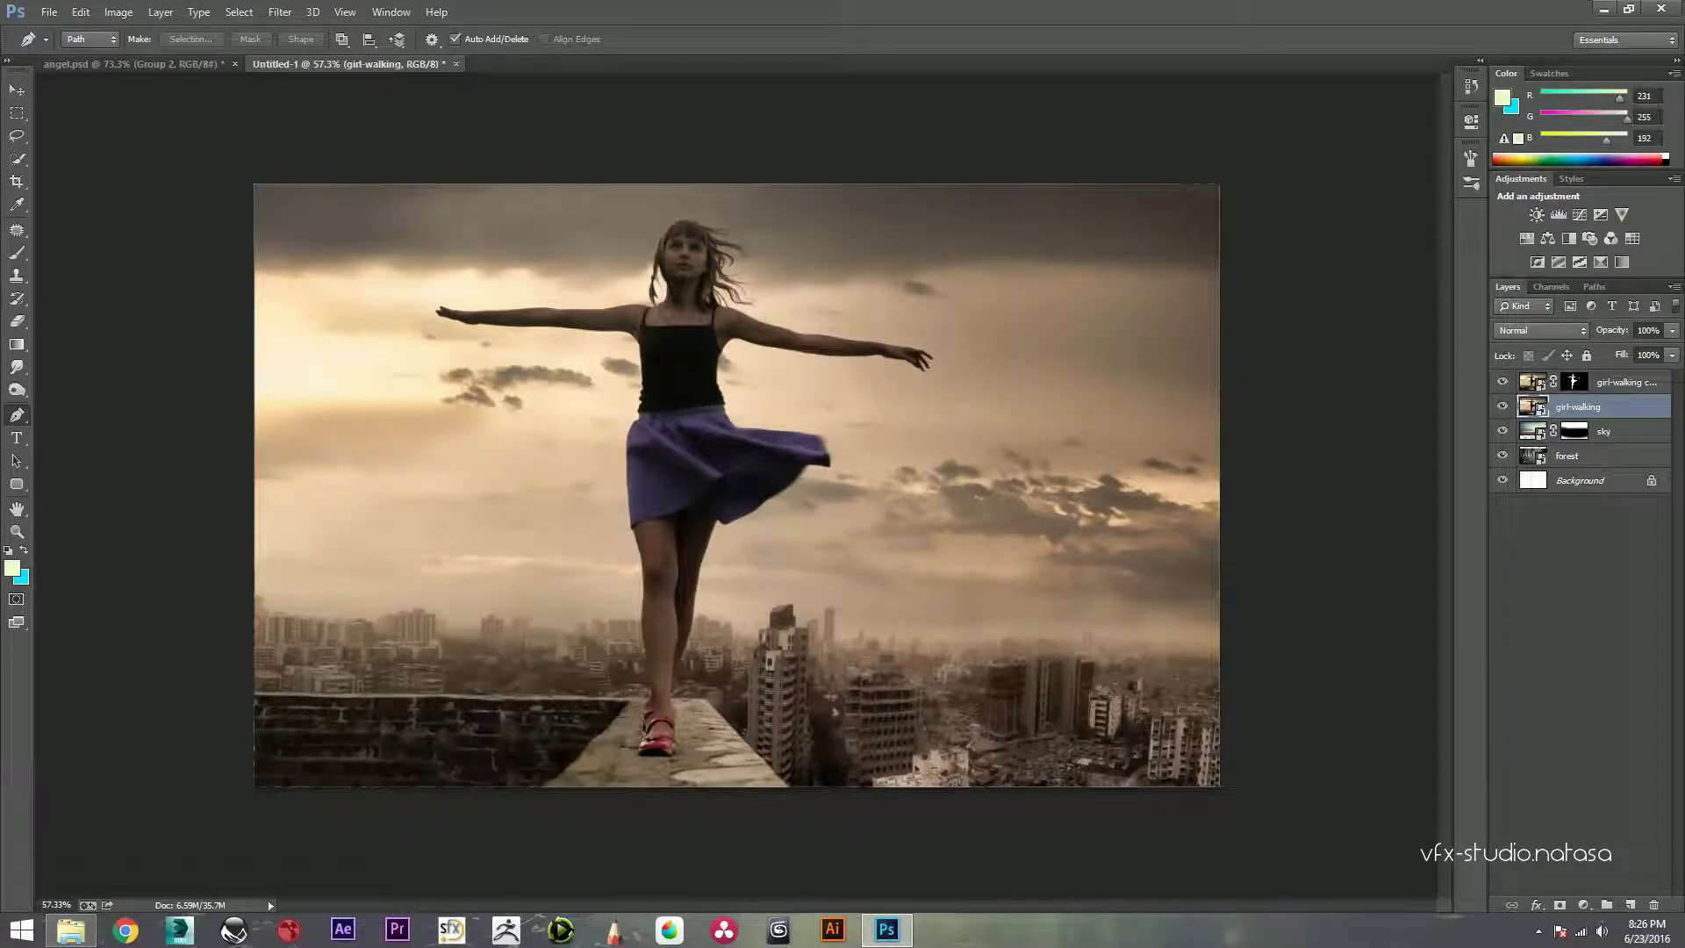
pyautogui.hotkey('alt', 'shift', ']')
pyautogui.hotkey('ctrl', 't')
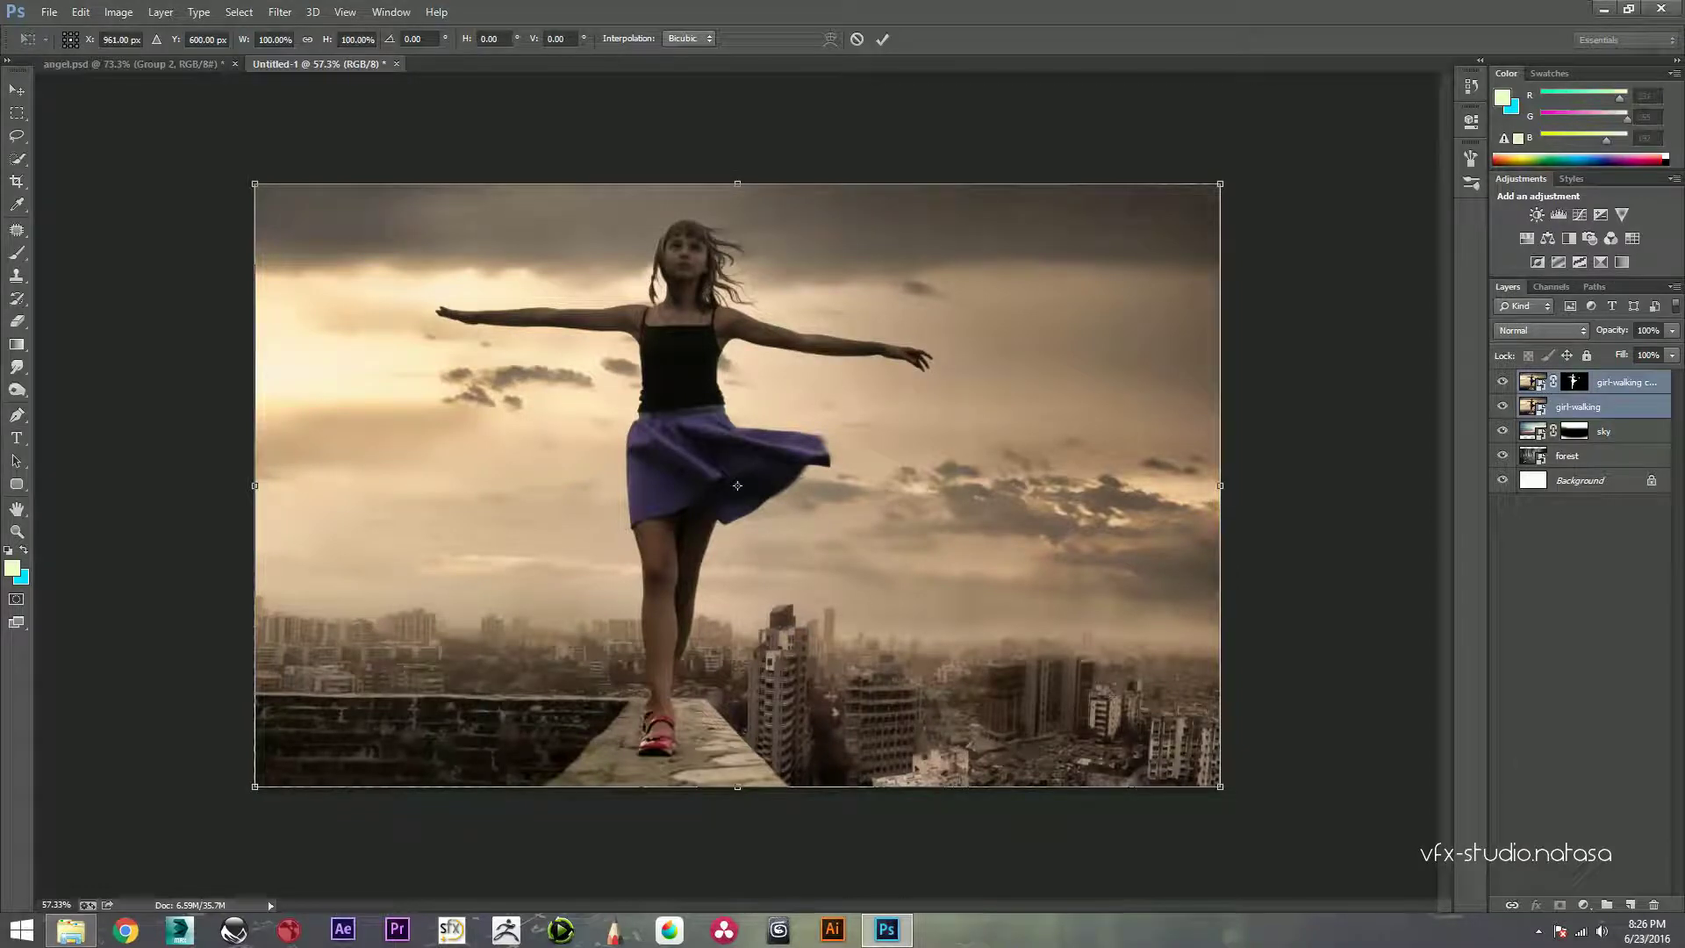
pyautogui.moveTo(1220, 185); pyautogui.dragTo(1152, 225)
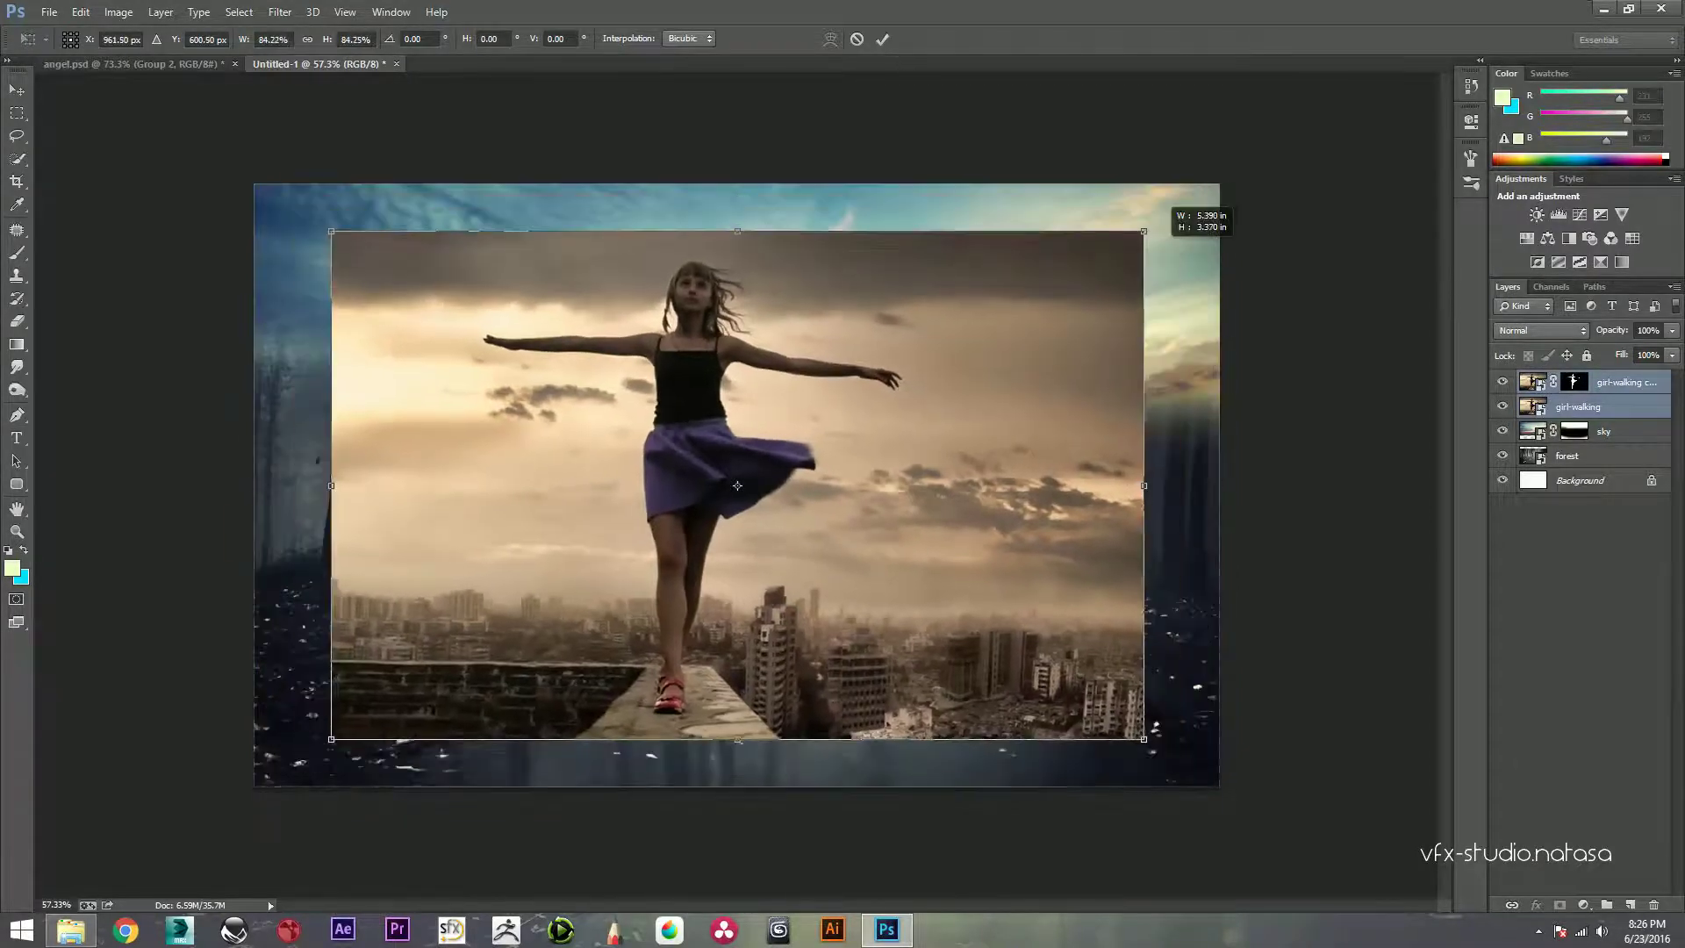
pyautogui.moveTo(910, 341); pyautogui.dragTo(946, 360)
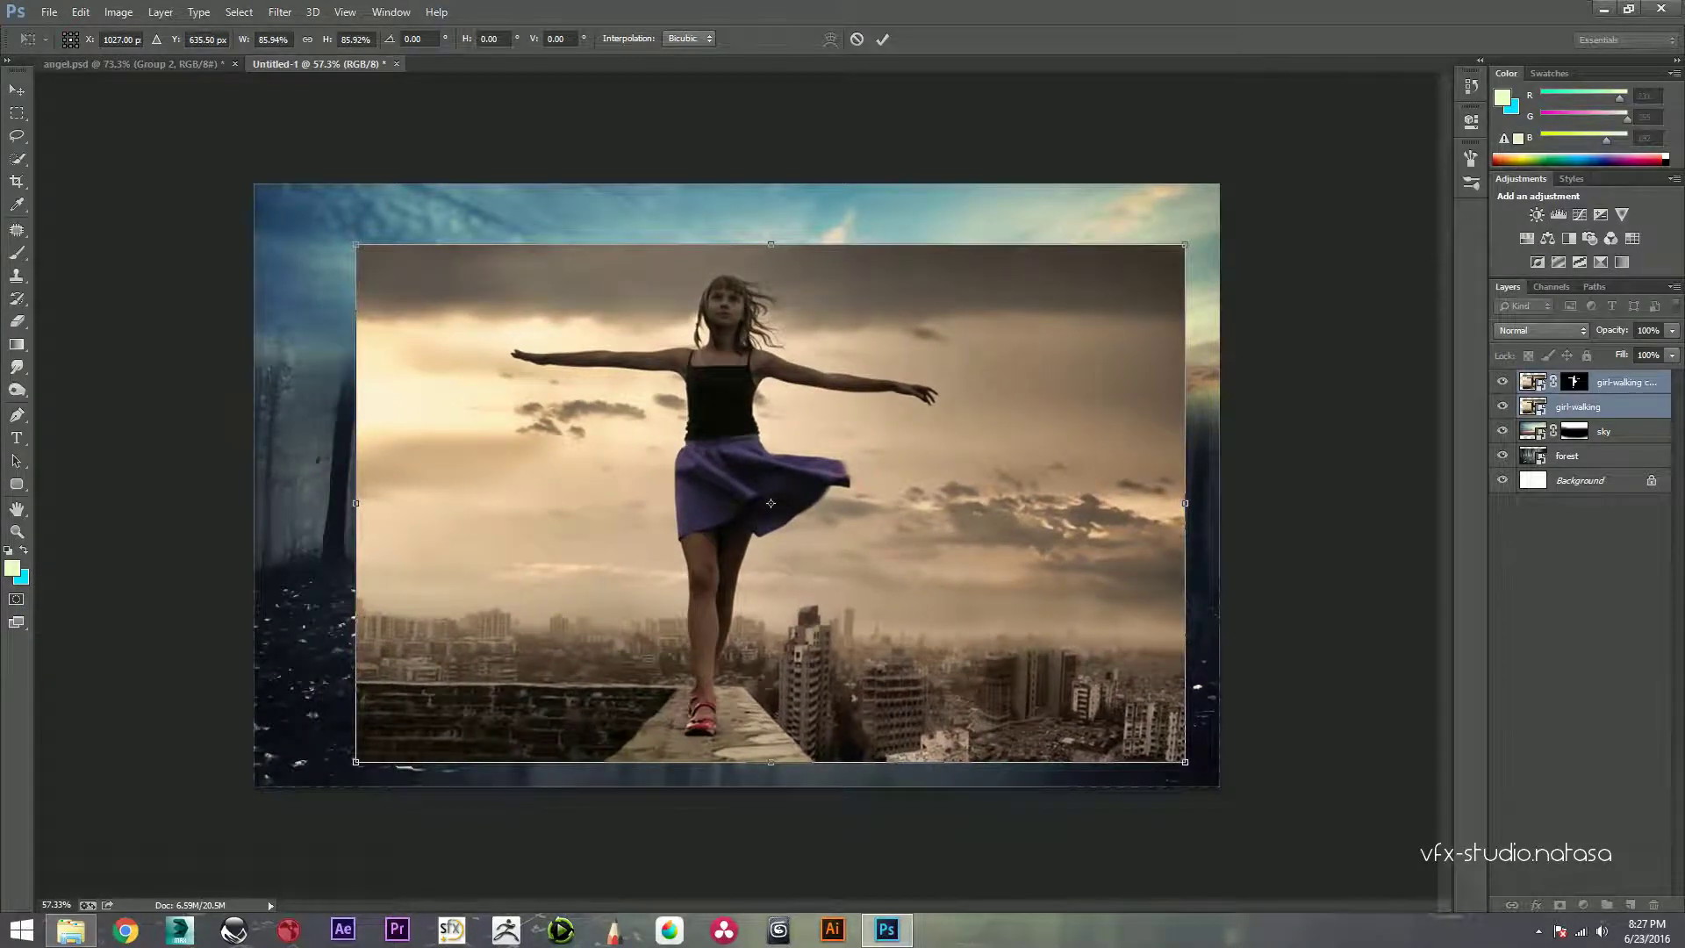
pyautogui.click(882, 39)
pyautogui.press('p')
# Step: Hide the girl-walking photo and retransform the girl to about 94.5%, slightly lower
pyautogui.click(1502, 406)
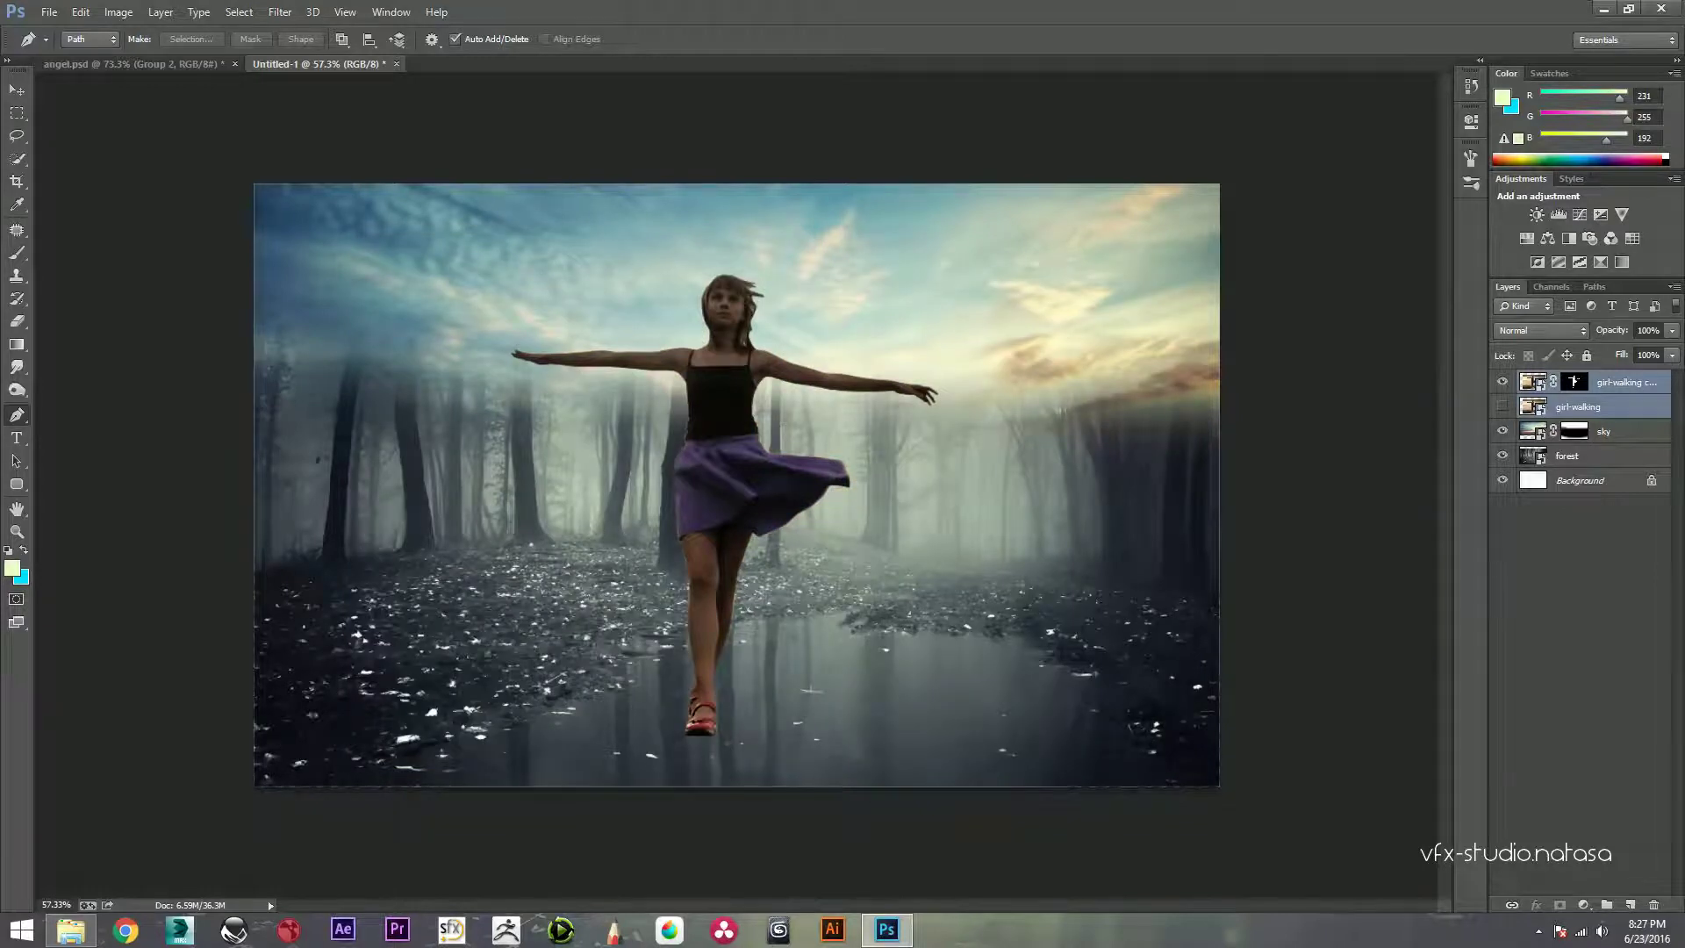
pyautogui.hotkey('ctrl', 't')
pyautogui.moveTo(824, 377)
pyautogui.mouseDown()
pyautogui.moveTo(833, 391)
pyautogui.moveTo(839, 344)
pyautogui.mouseUp()
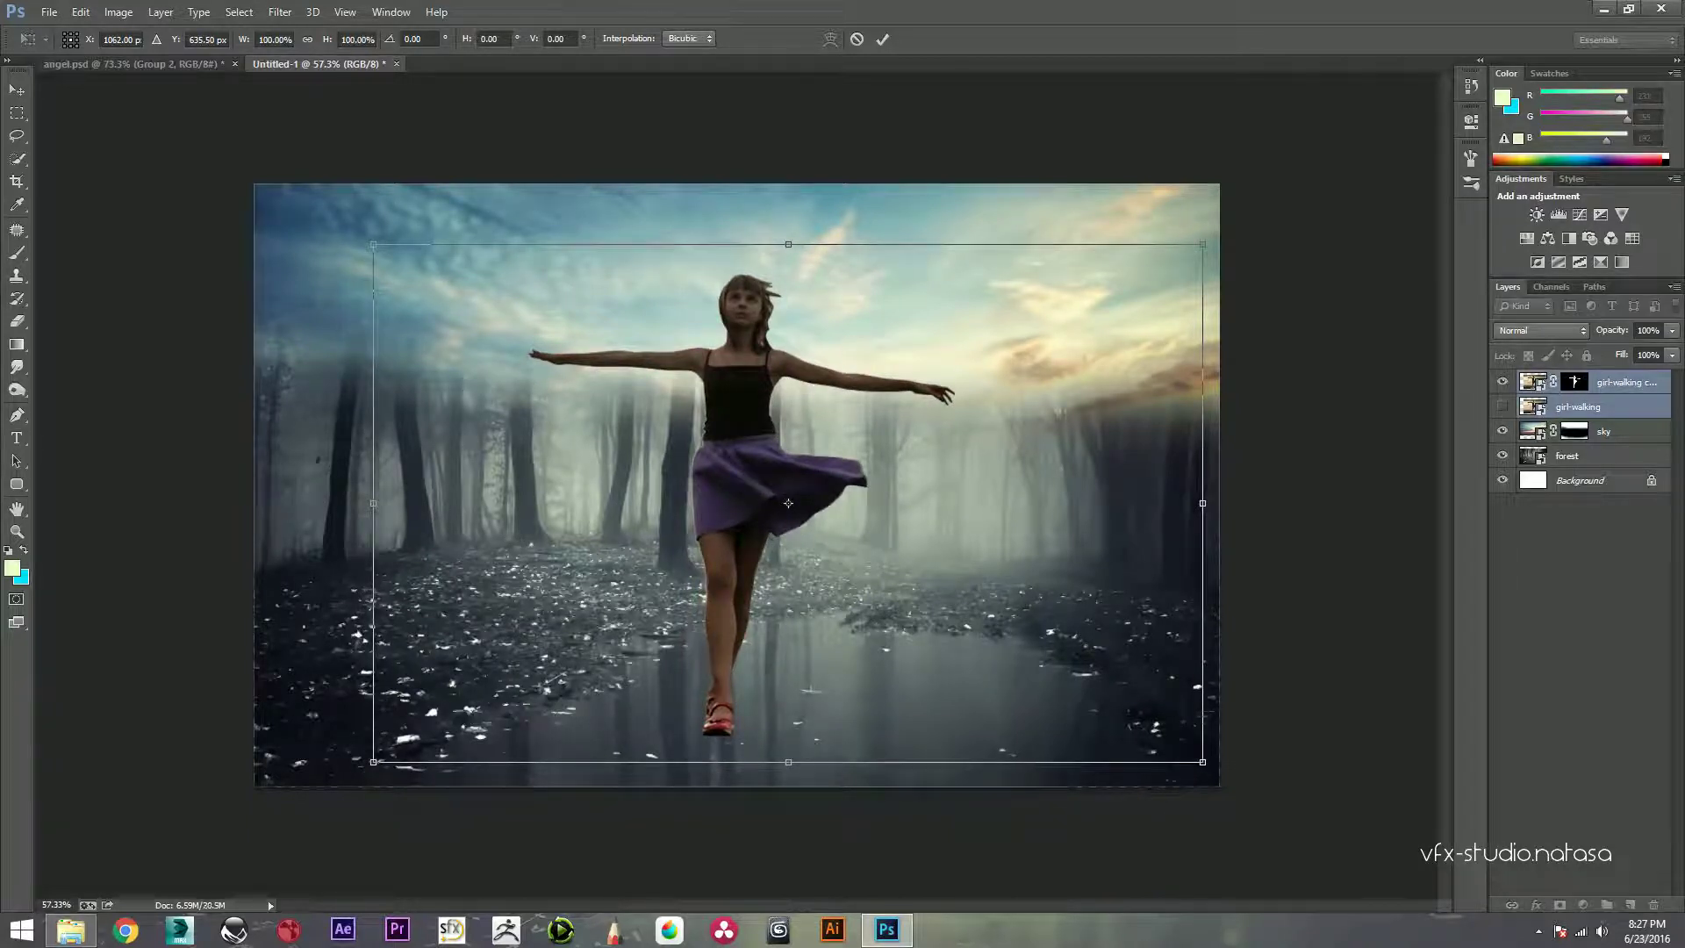
pyautogui.moveTo(1202, 244); pyautogui.dragTo(1179, 258)
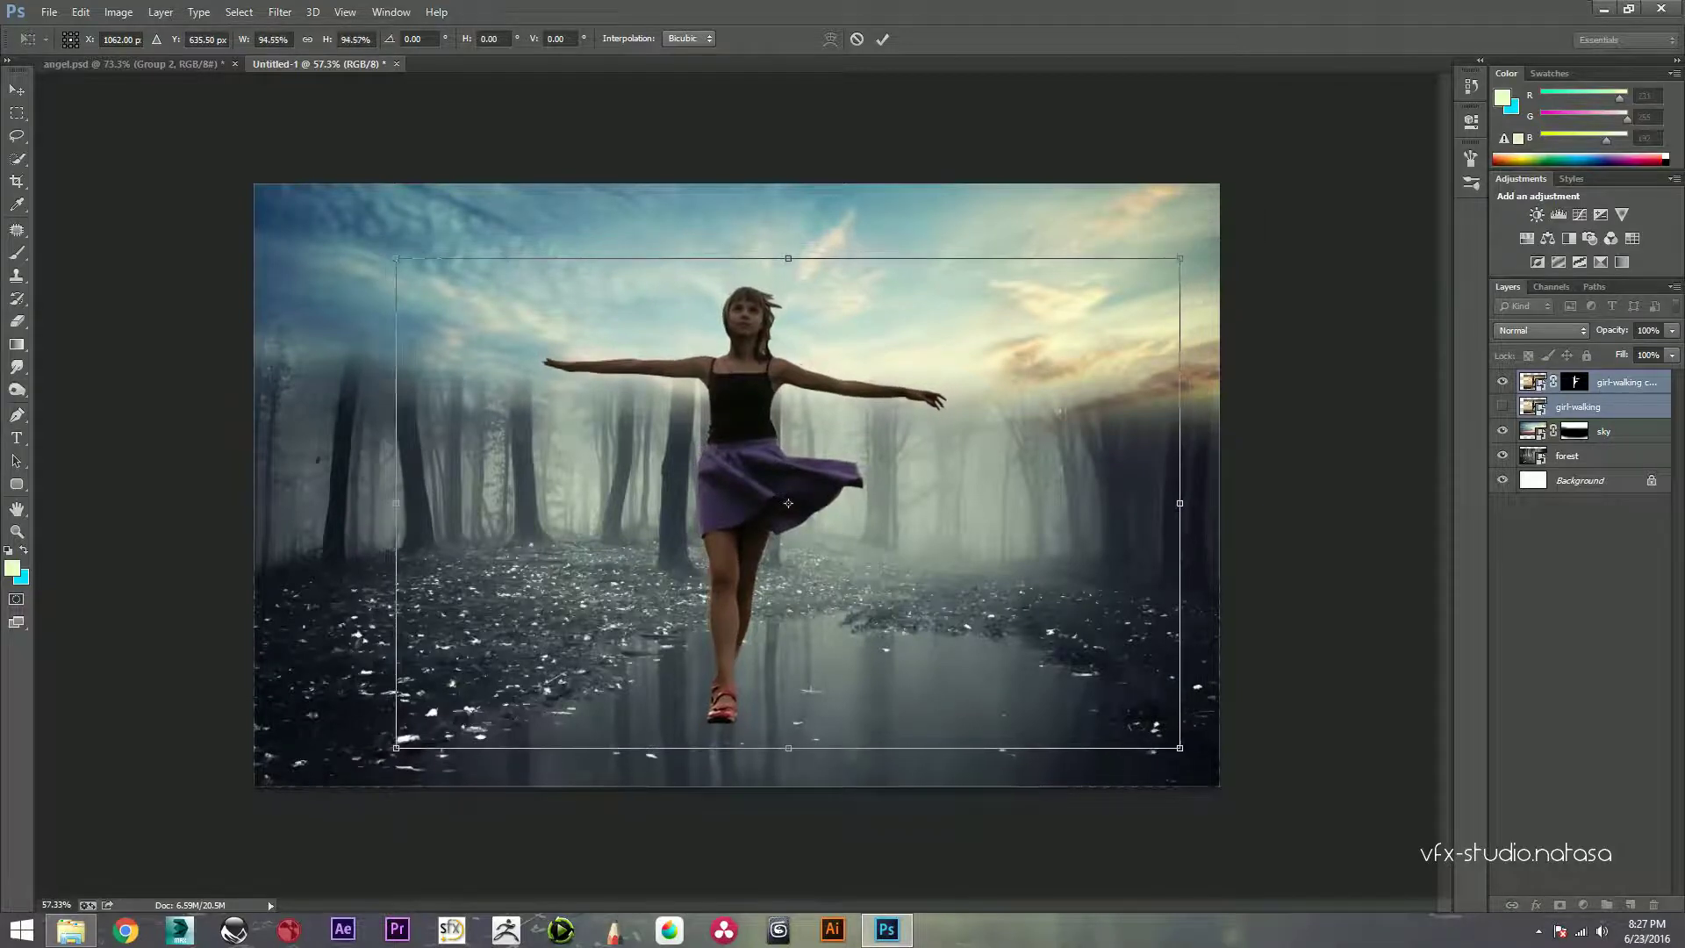
pyautogui.moveTo(957, 347); pyautogui.dragTo(954, 352)
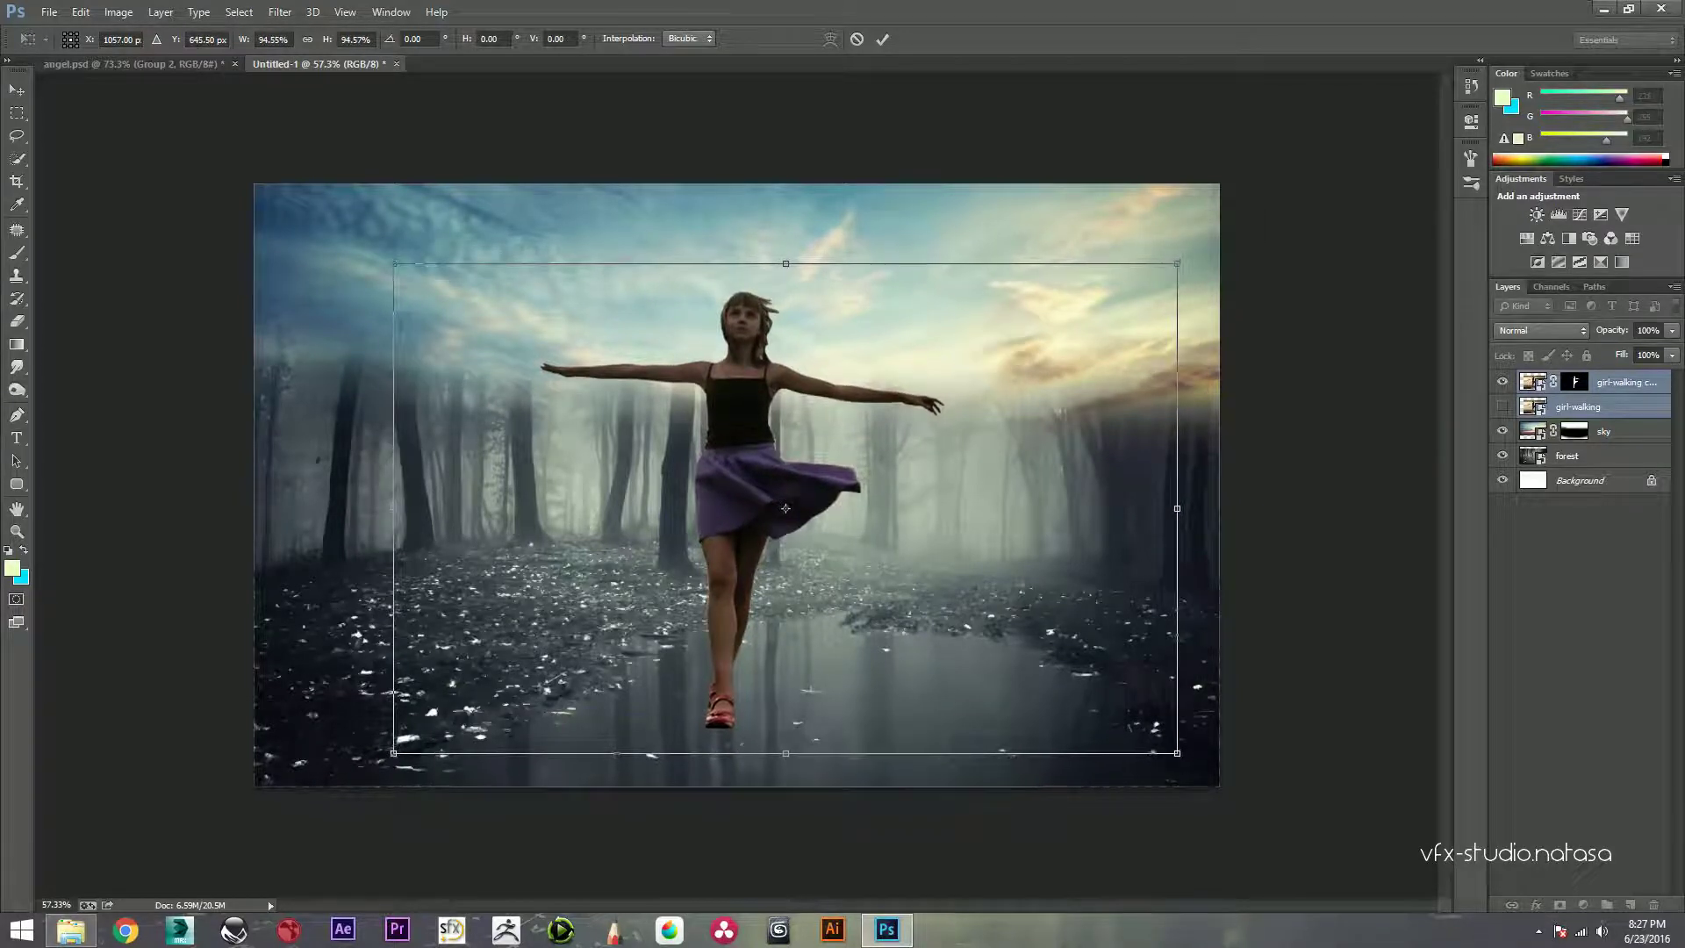
pyautogui.click(882, 38)
pyautogui.click(17, 414)
# Step: Show the girl-walking layer again and set its opacity to 45%
pyautogui.click(1503, 406)
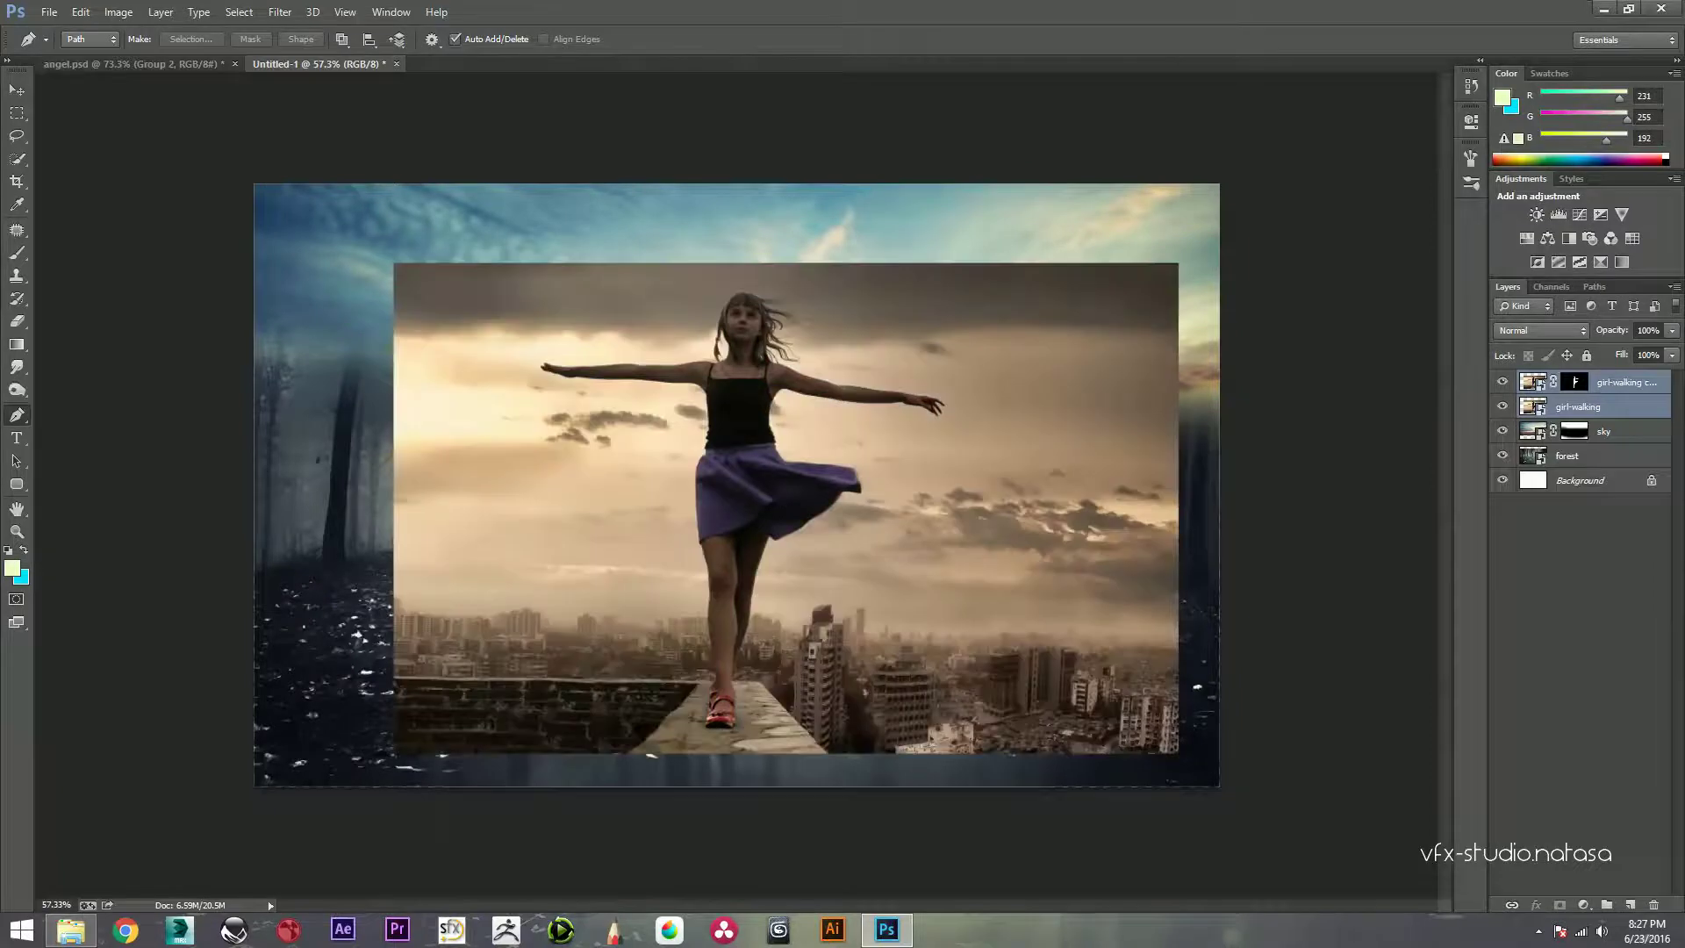
pyautogui.click(1502, 407)
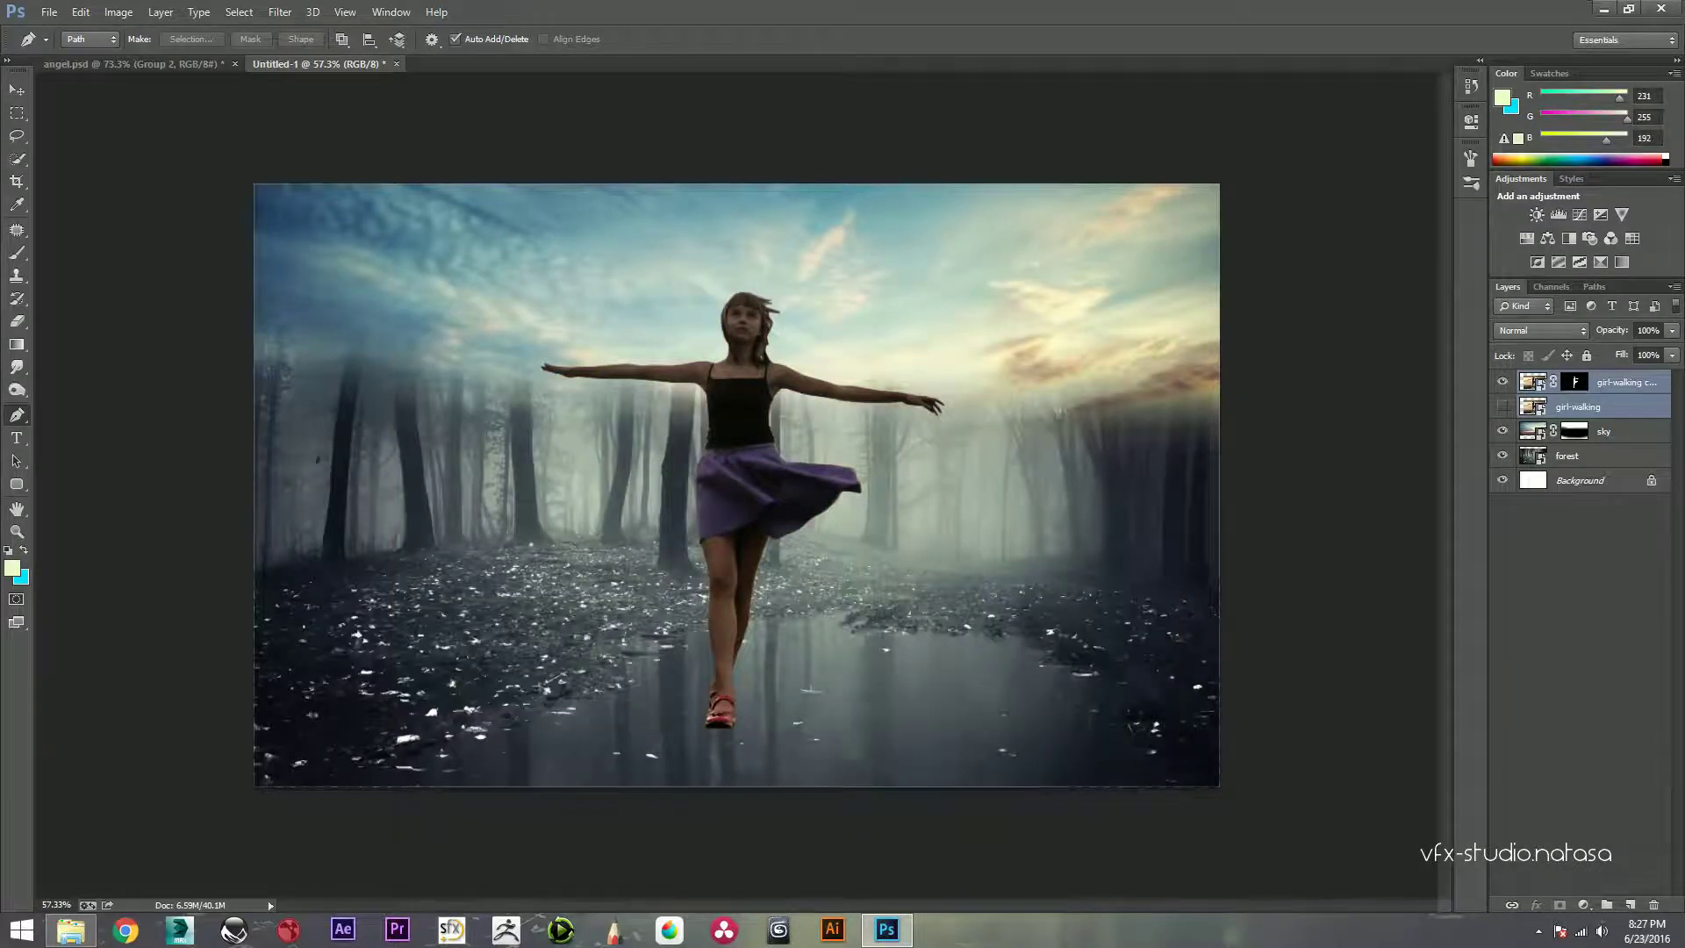
pyautogui.click(1502, 406)
pyautogui.click(1578, 406)
pyautogui.click(1647, 330)
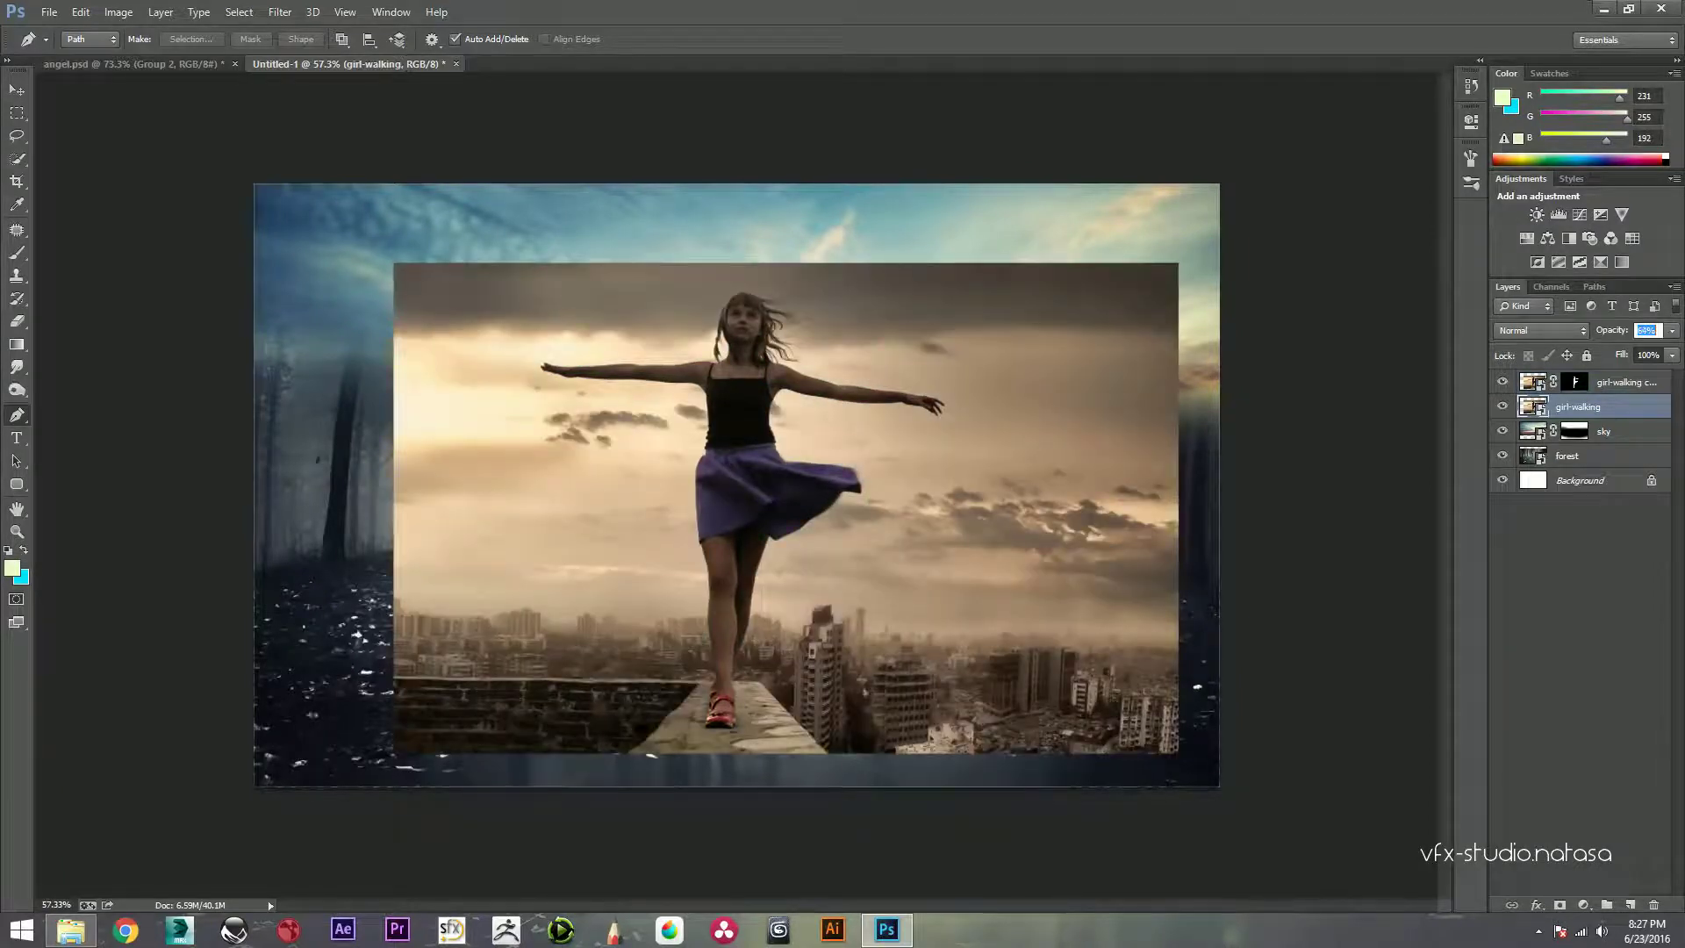
pyautogui.write('45')
pyautogui.press('Return')
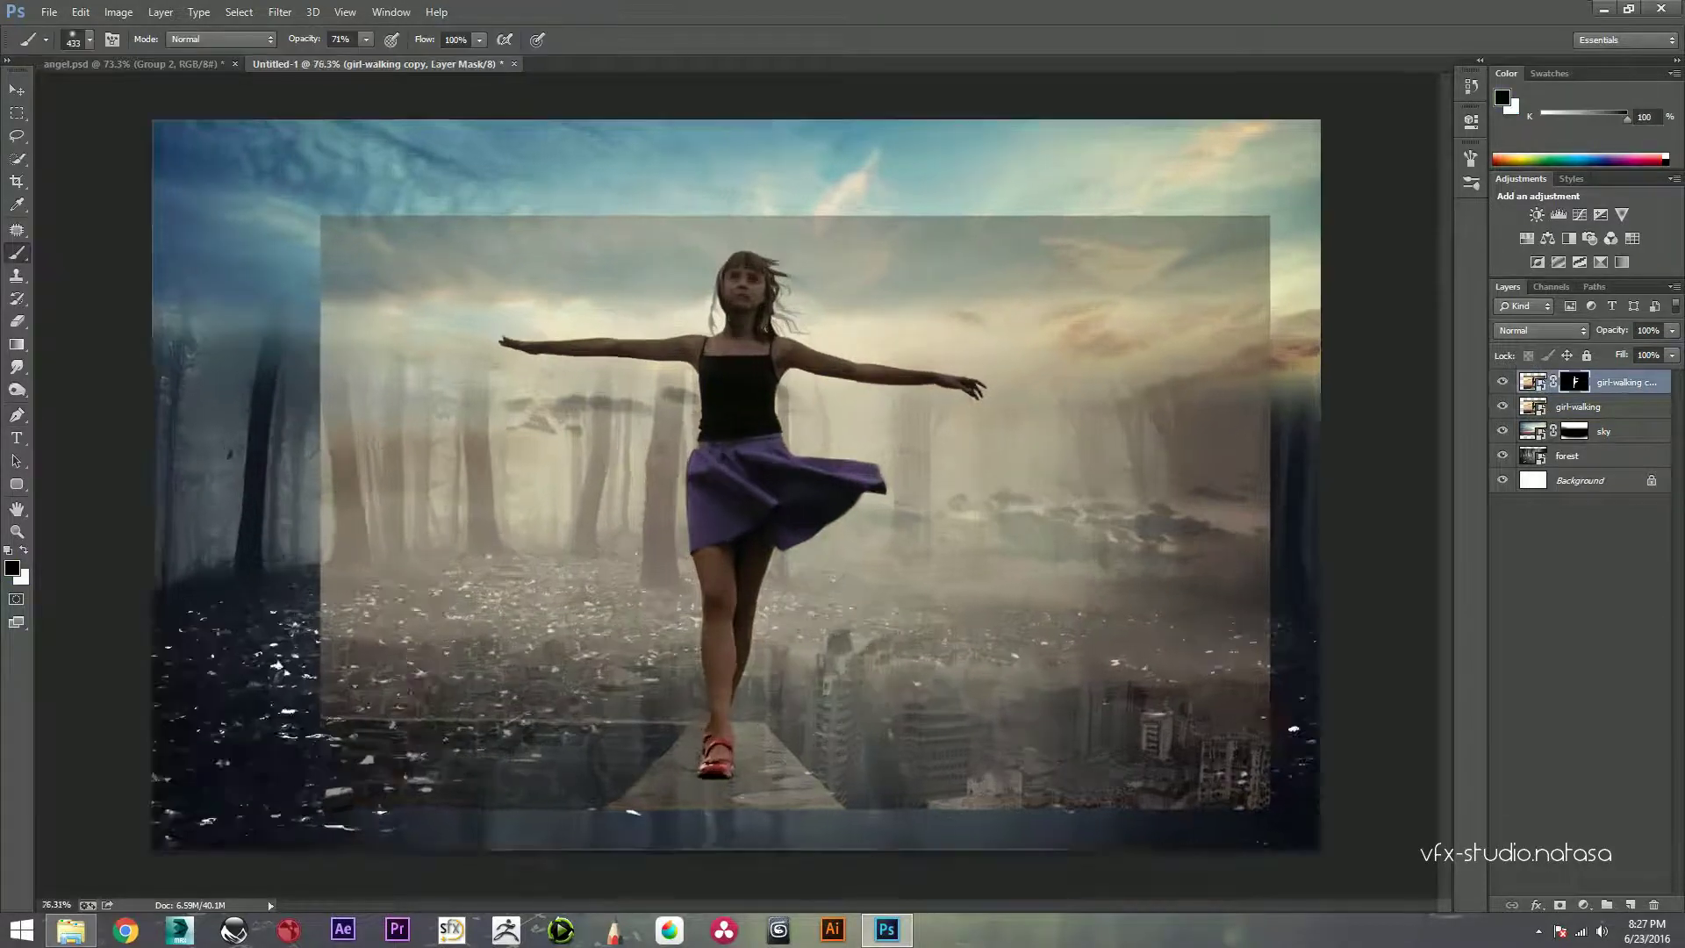
# Step: Zoom in and shrink the mask brush to about 33 px
pyautogui.scroll(2, 800, 296)
pyautogui.scroll(2, 800, 297)
pyautogui.scroll(1, 801, 297)
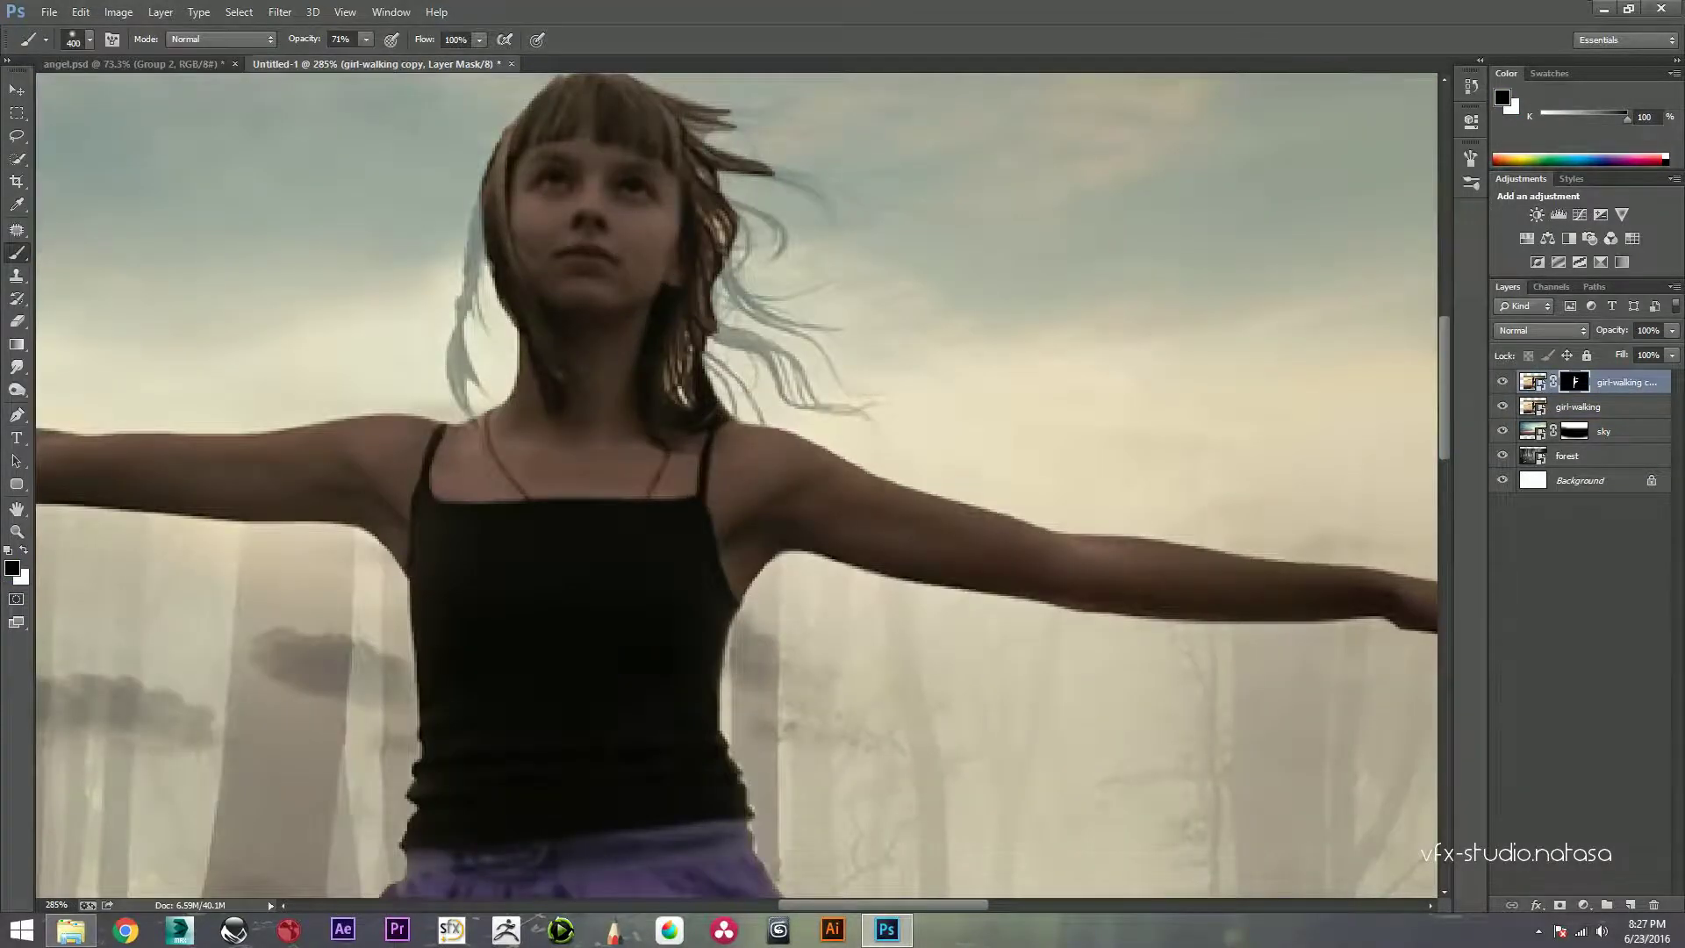
pyautogui.rightClick(823, 279)
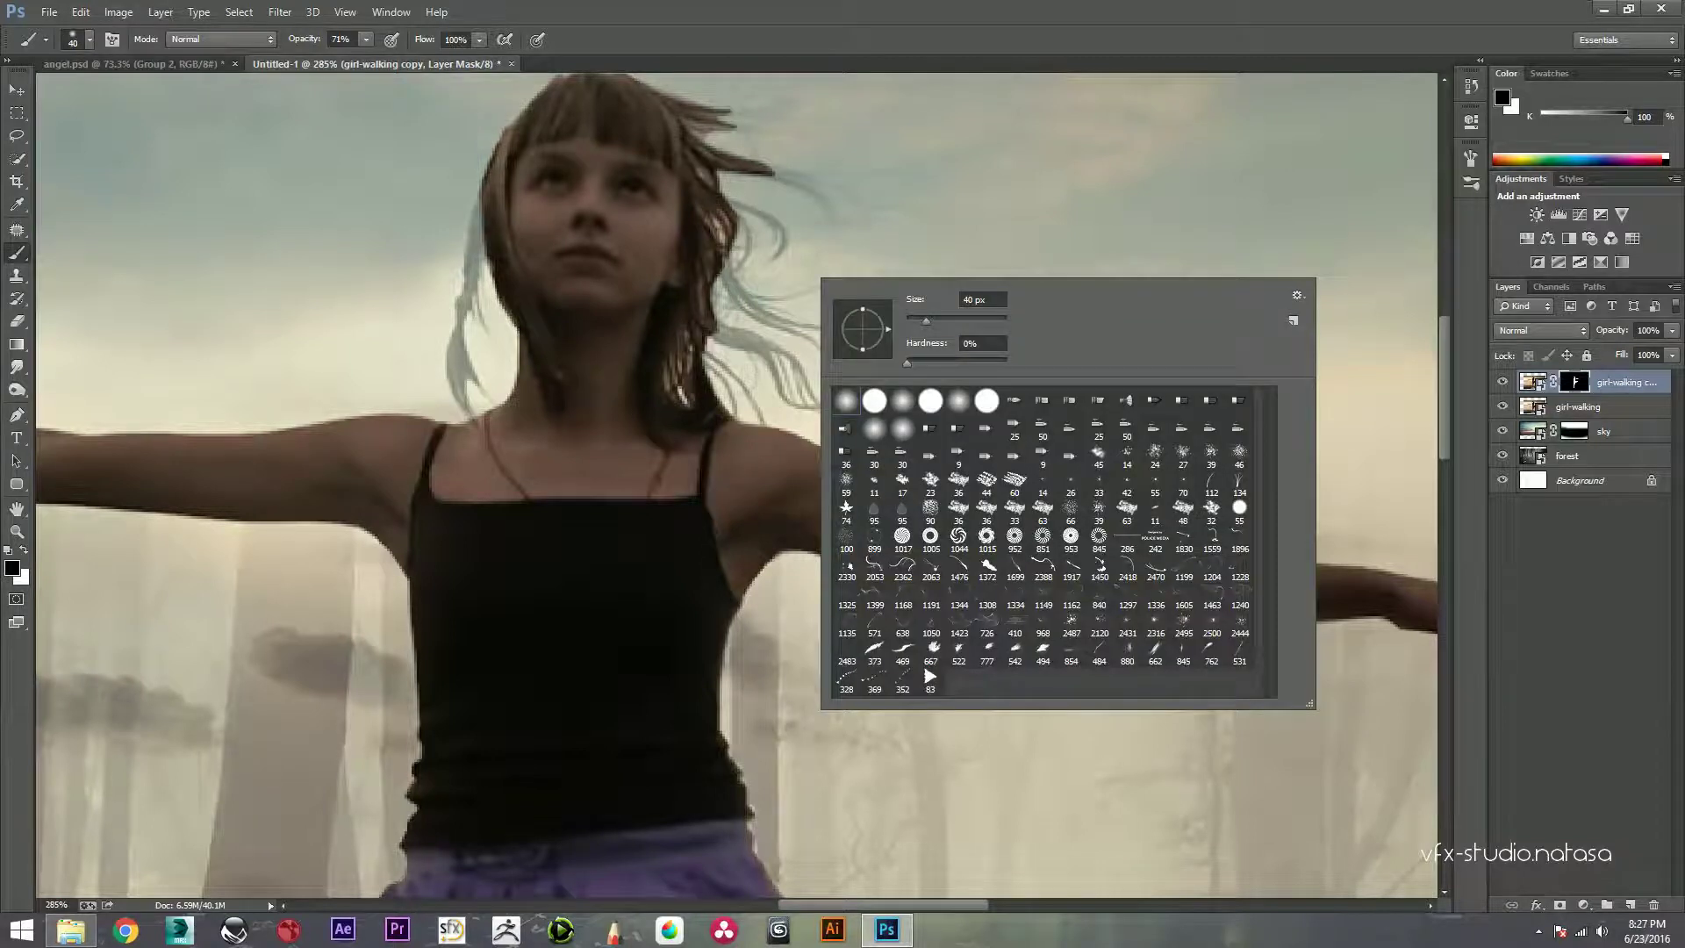
pyautogui.moveTo(926, 321); pyautogui.dragTo(919, 320)
pyautogui.press('Return')
# Step: Switch to black at full opacity and mask the pale fringe on the hair's left edge
pyautogui.scroll(2, 685, 123)
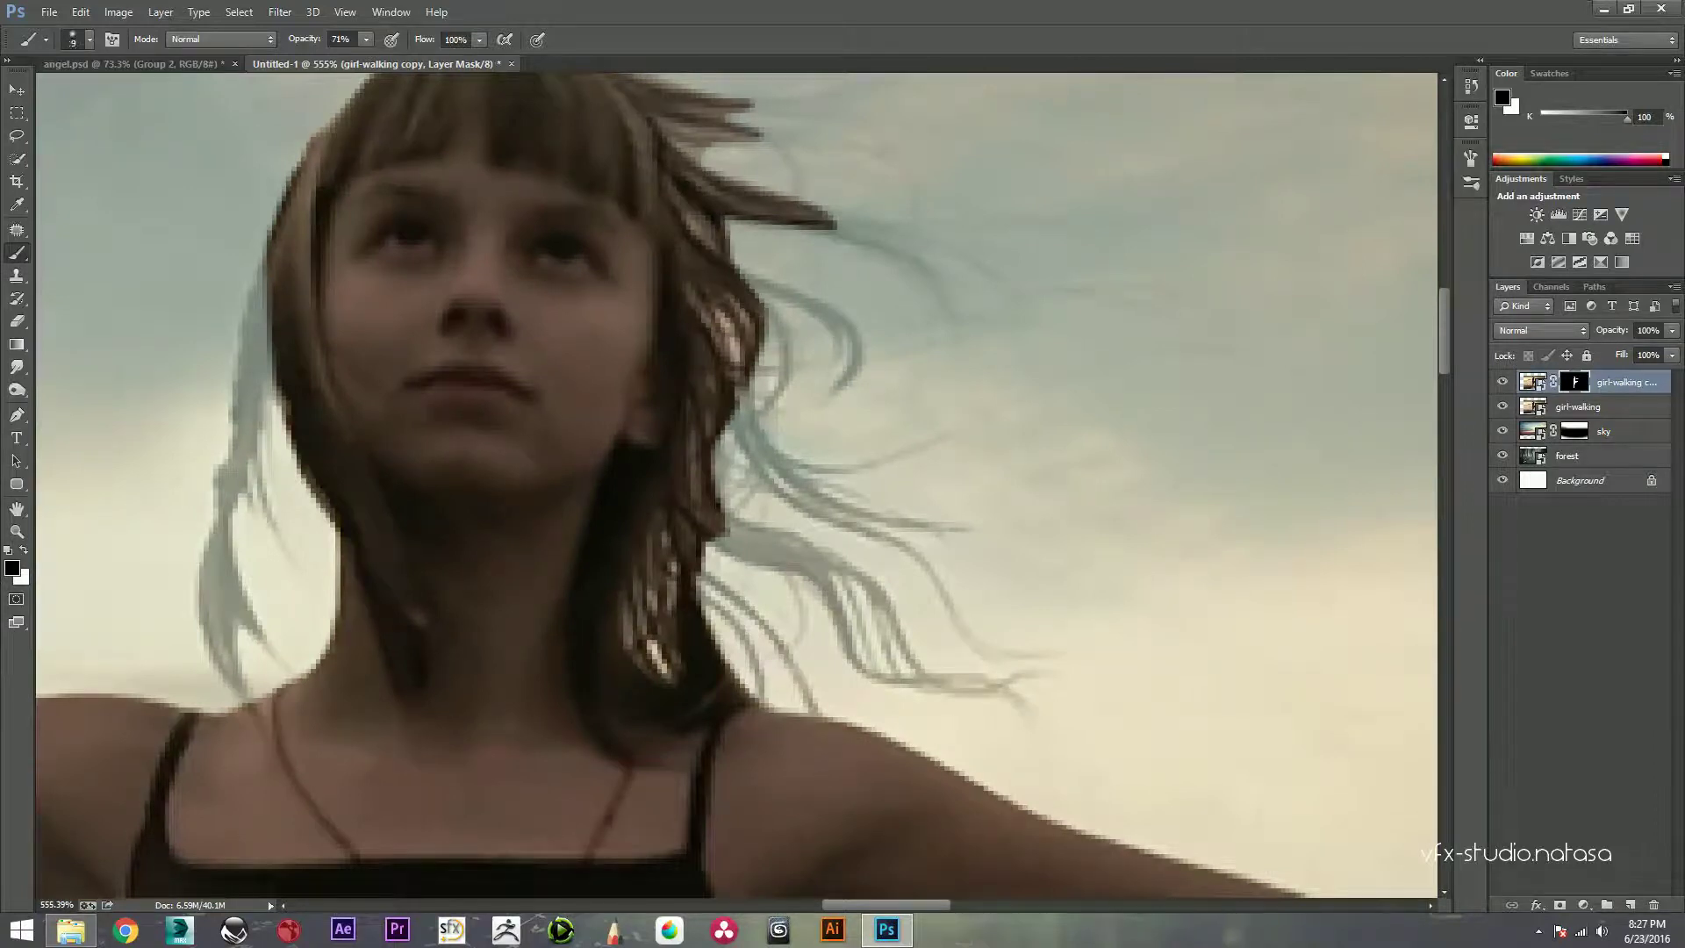
pyautogui.moveTo(283, 254); pyautogui.dragTo(283, 356)
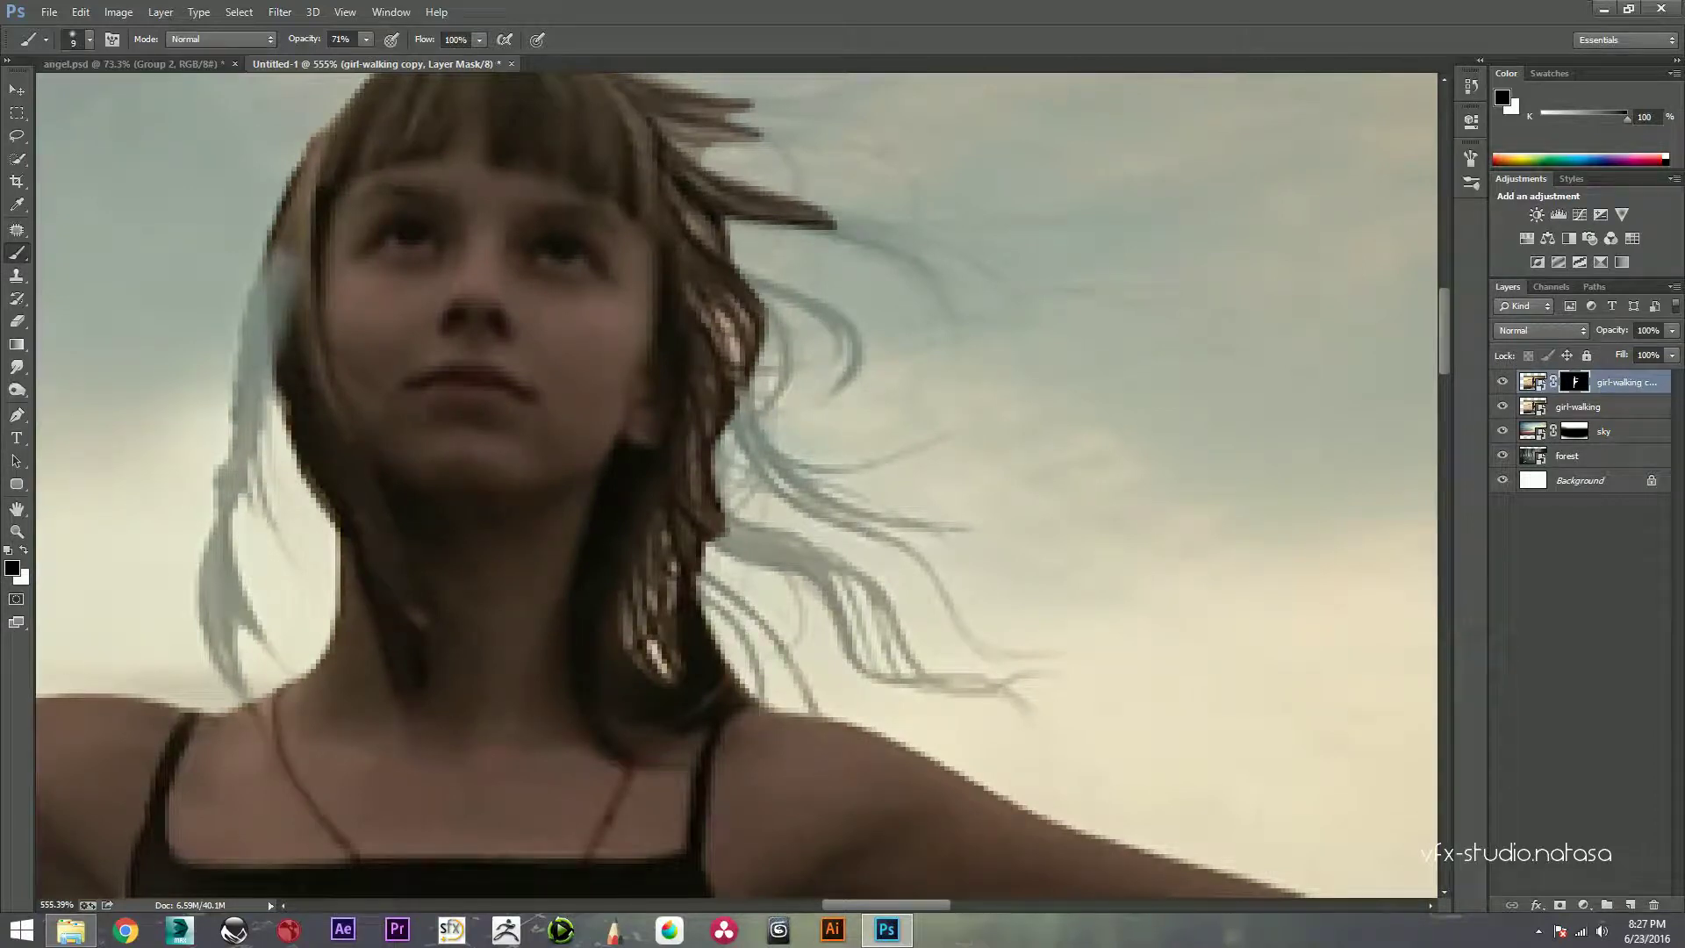
pyautogui.hotkey('ctrl', 'z')
pyautogui.press('x')
pyautogui.moveTo(259, 286); pyautogui.dragTo(254, 395)
pyautogui.press('0')
# Step: Hide the remaining pale hair fringe lower down and the light spots atop the hair
pyautogui.scroll(1, 265, 353)
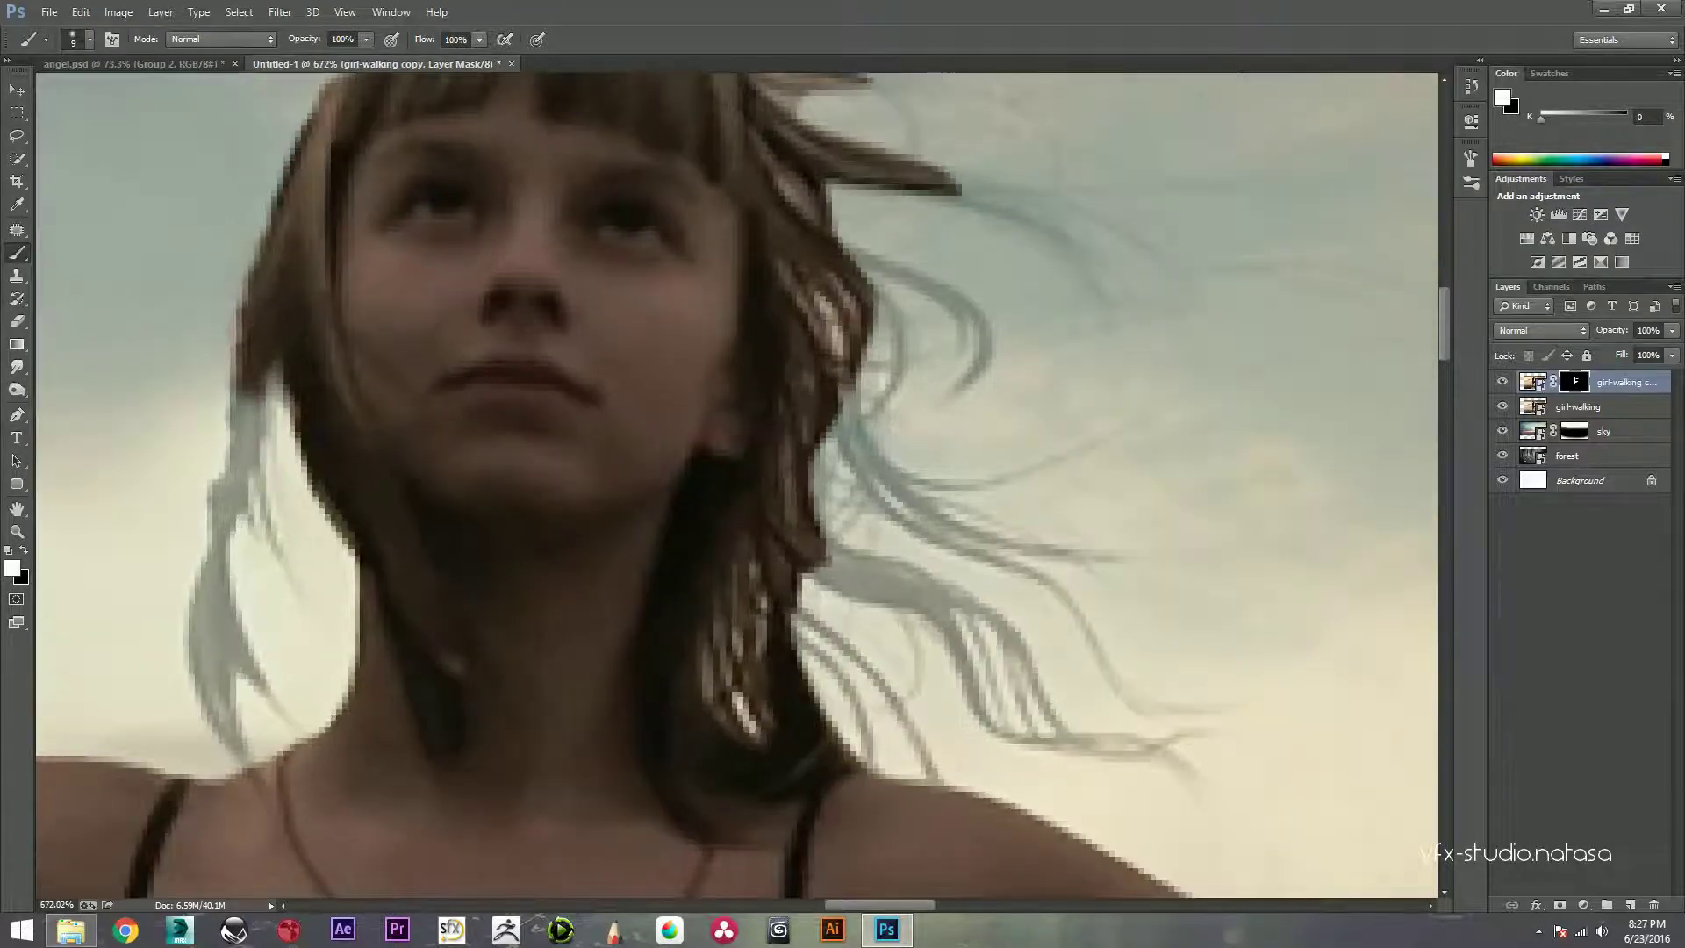
pyautogui.moveTo(252, 388)
pyautogui.mouseDown()
pyautogui.moveTo(199, 654)
pyautogui.moveTo(230, 746)
pyautogui.mouseUp()
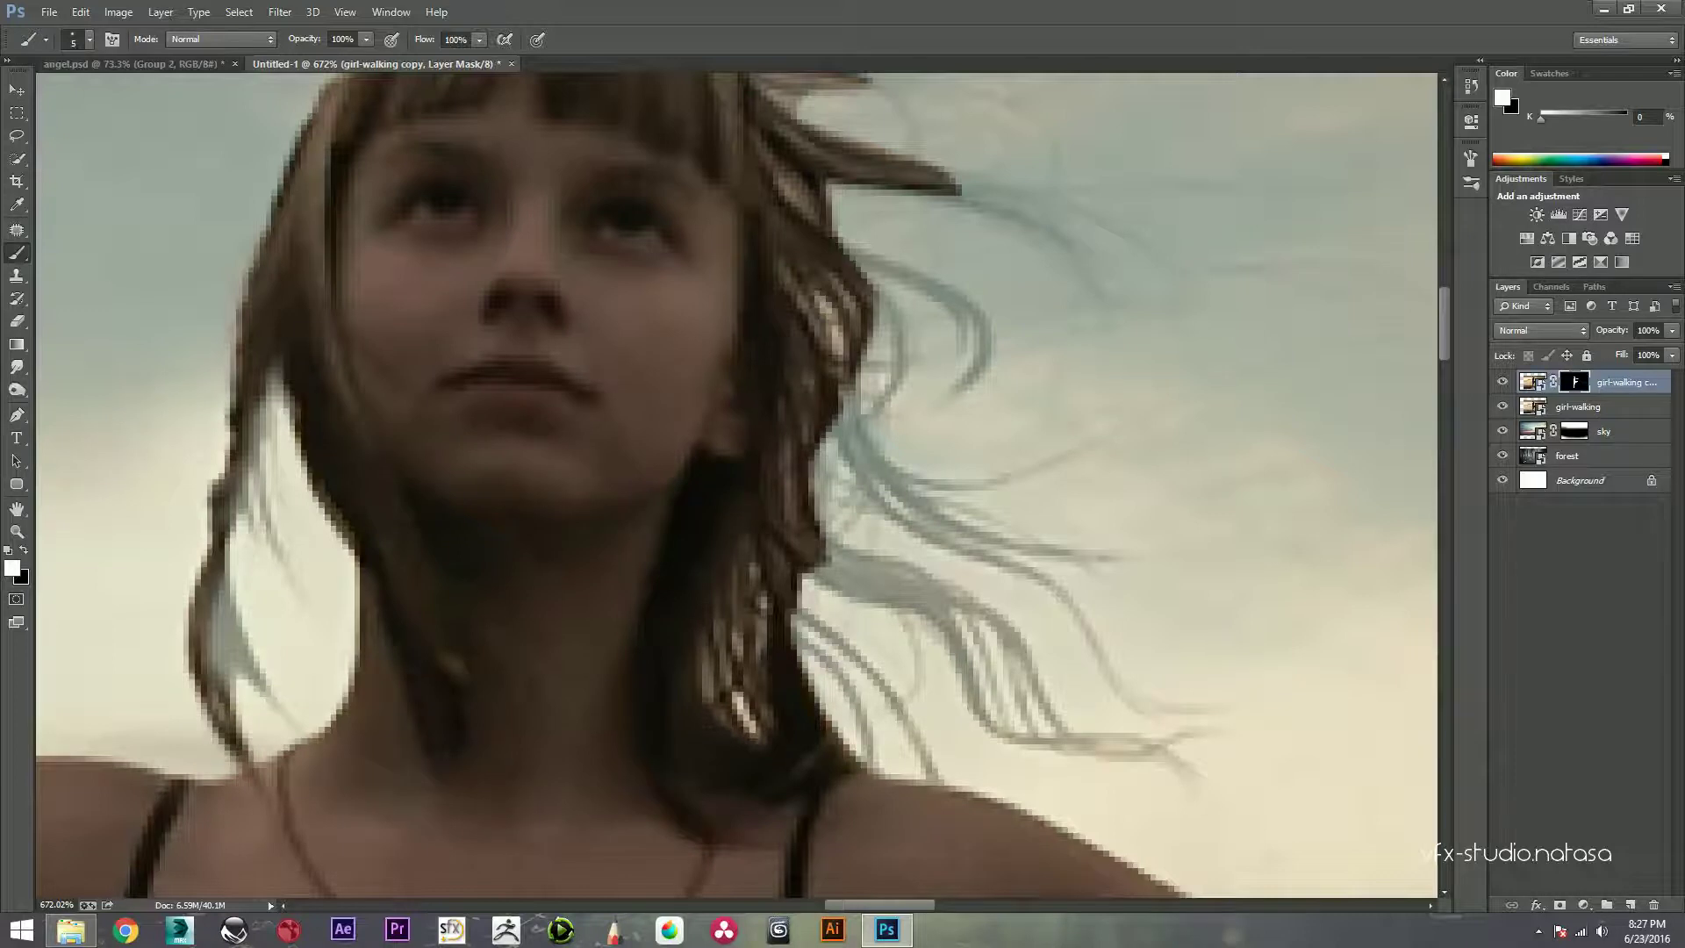
pyautogui.moveTo(221, 597); pyautogui.dragTo(221, 667)
pyautogui.moveTo(230, 605)
pyautogui.mouseDown()
pyautogui.moveTo(242, 676)
pyautogui.moveTo(300, 742)
pyautogui.mouseUp()
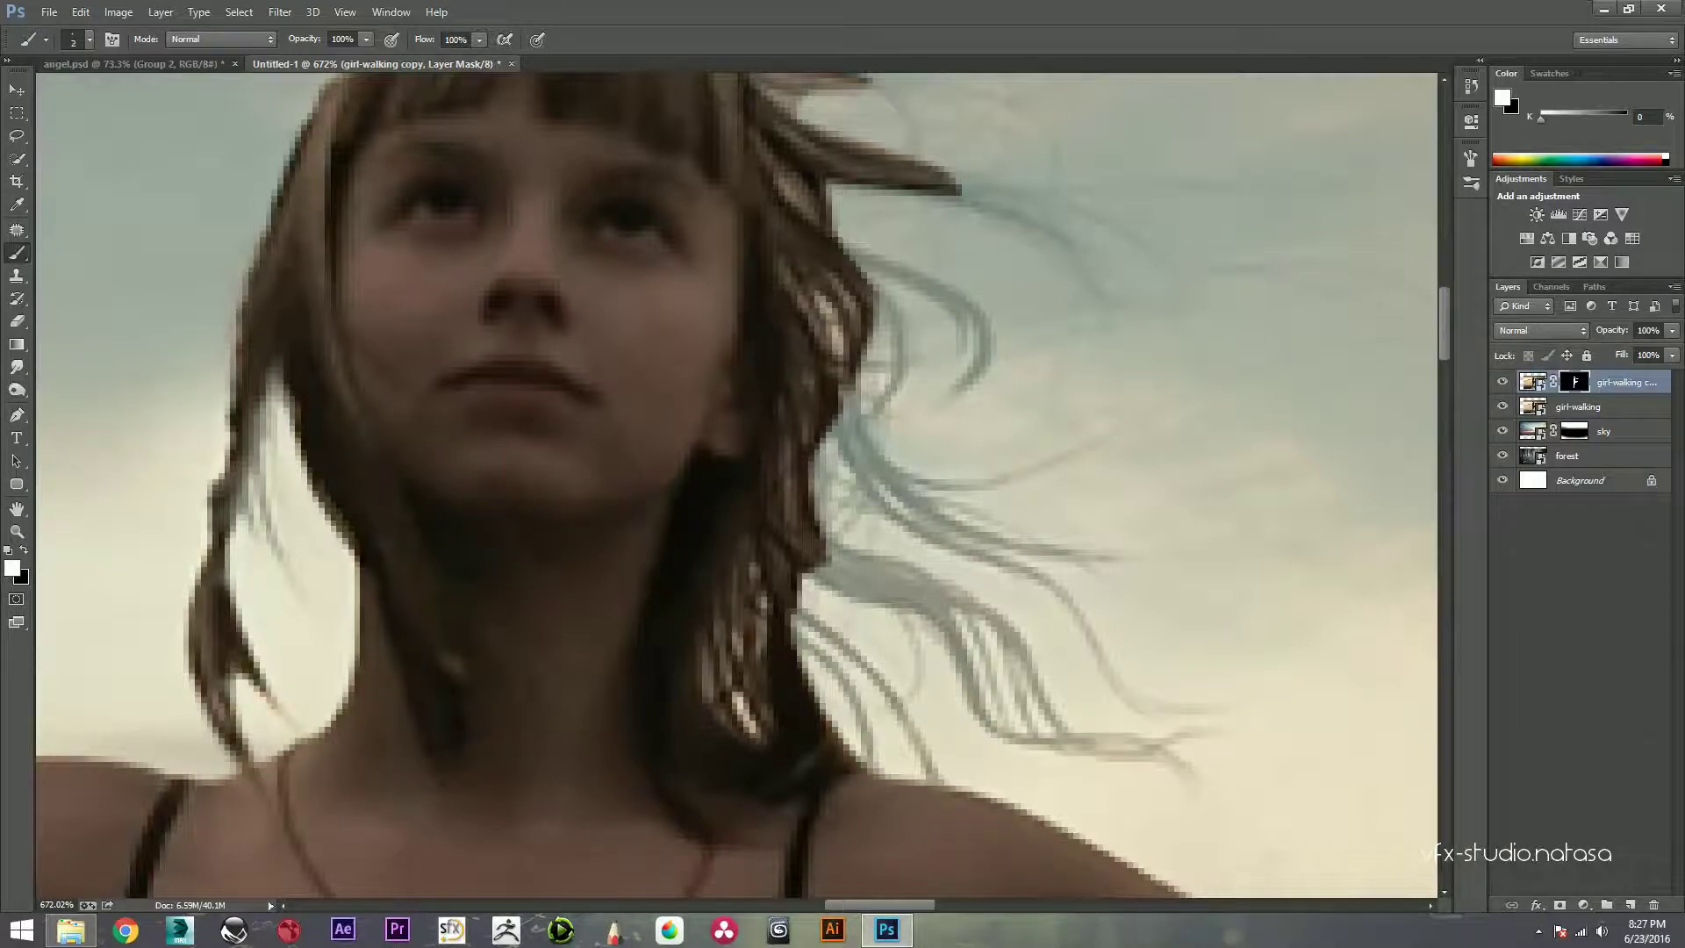
pyautogui.moveTo(260, 414)
pyautogui.mouseDown()
pyautogui.moveTo(255, 524)
pyautogui.moveTo(249, 453)
pyautogui.moveTo(228, 532)
pyautogui.mouseUp()
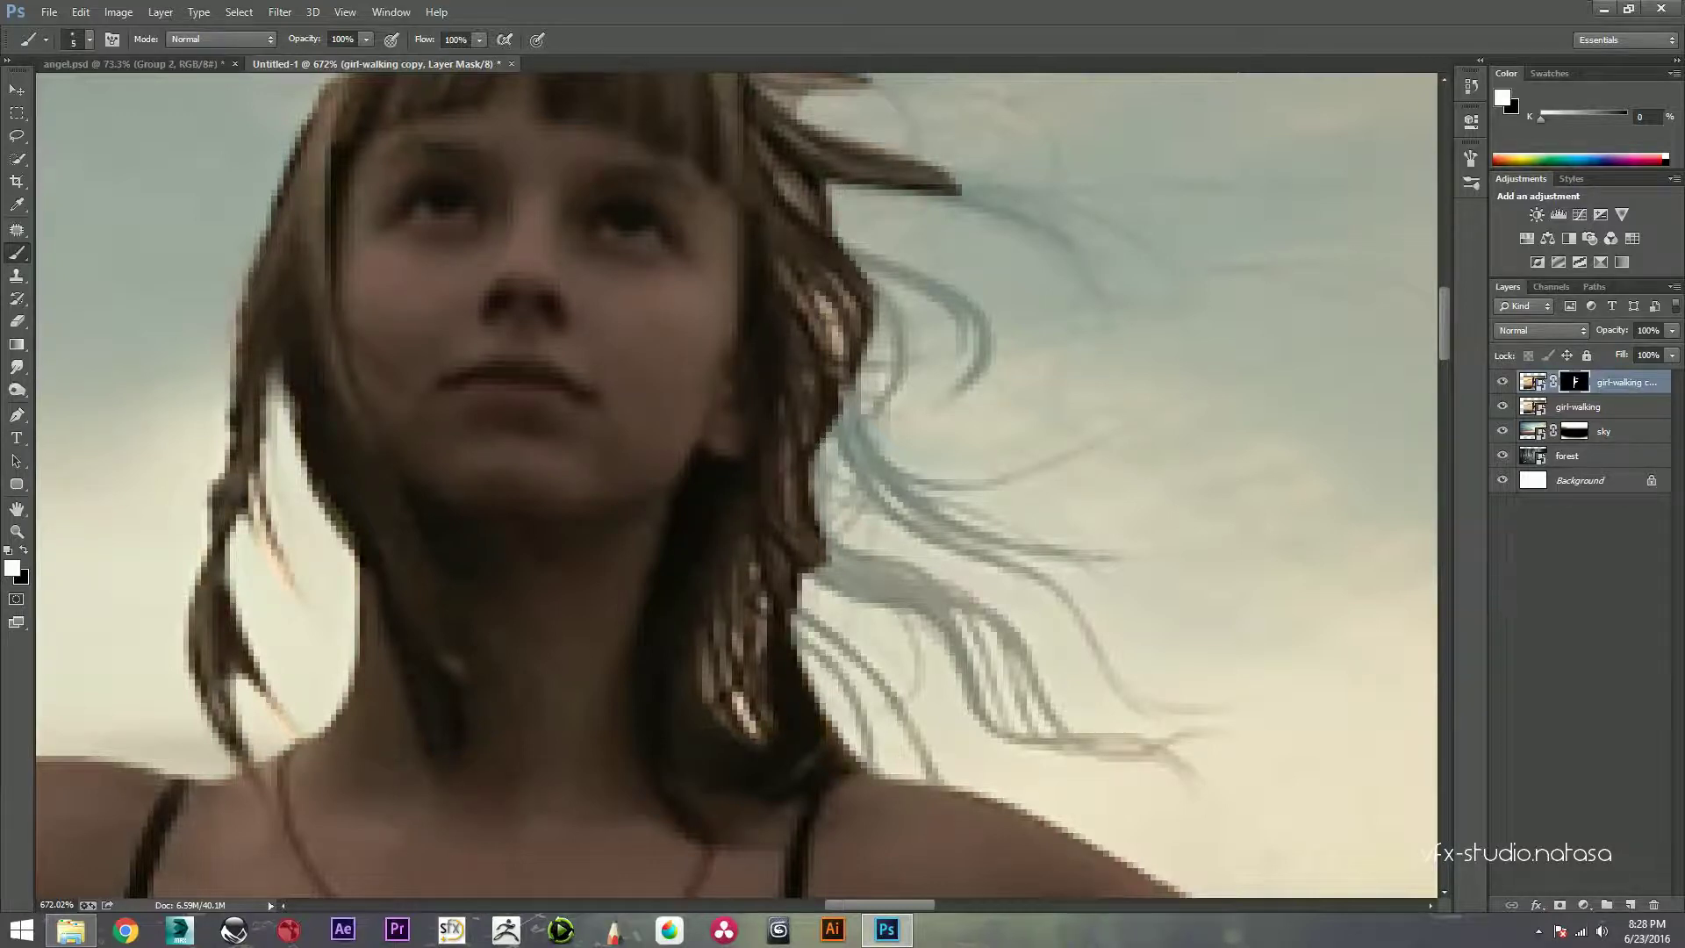
pyautogui.moveTo(277, 362); pyautogui.dragTo(284, 409)
pyautogui.scroll(5, 737, 483)
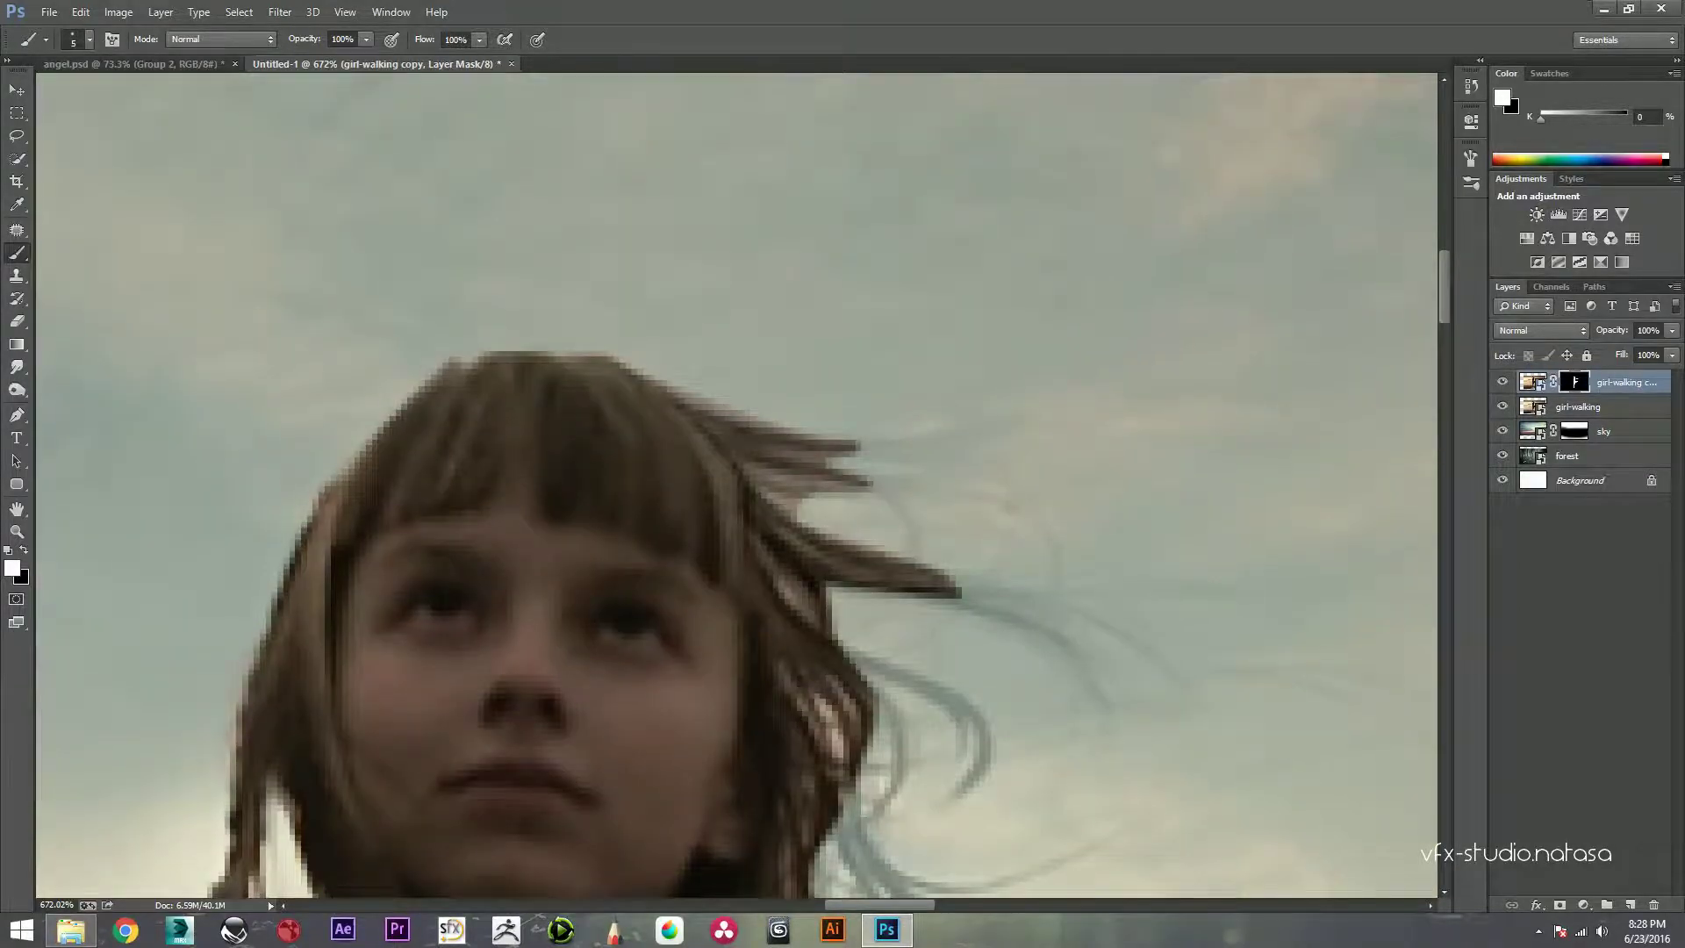
pyautogui.click(469, 361)
pyautogui.click(630, 364)
# Step: Paint back the curling flyaway and dark hair strands on the right side
pyautogui.moveTo(838, 638)
pyautogui.mouseDown()
pyautogui.moveTo(961, 715)
pyautogui.moveTo(990, 768)
pyautogui.moveTo(949, 803)
pyautogui.mouseUp()
pyautogui.moveTo(878, 702)
pyautogui.mouseDown()
pyautogui.moveTo(702, 386)
pyautogui.moveTo(737, 434)
pyautogui.moveTo(675, 527)
pyautogui.mouseUp()
pyautogui.moveTo(684, 439)
pyautogui.mouseDown()
pyautogui.moveTo(685, 496)
pyautogui.moveTo(737, 614)
pyautogui.mouseUp()
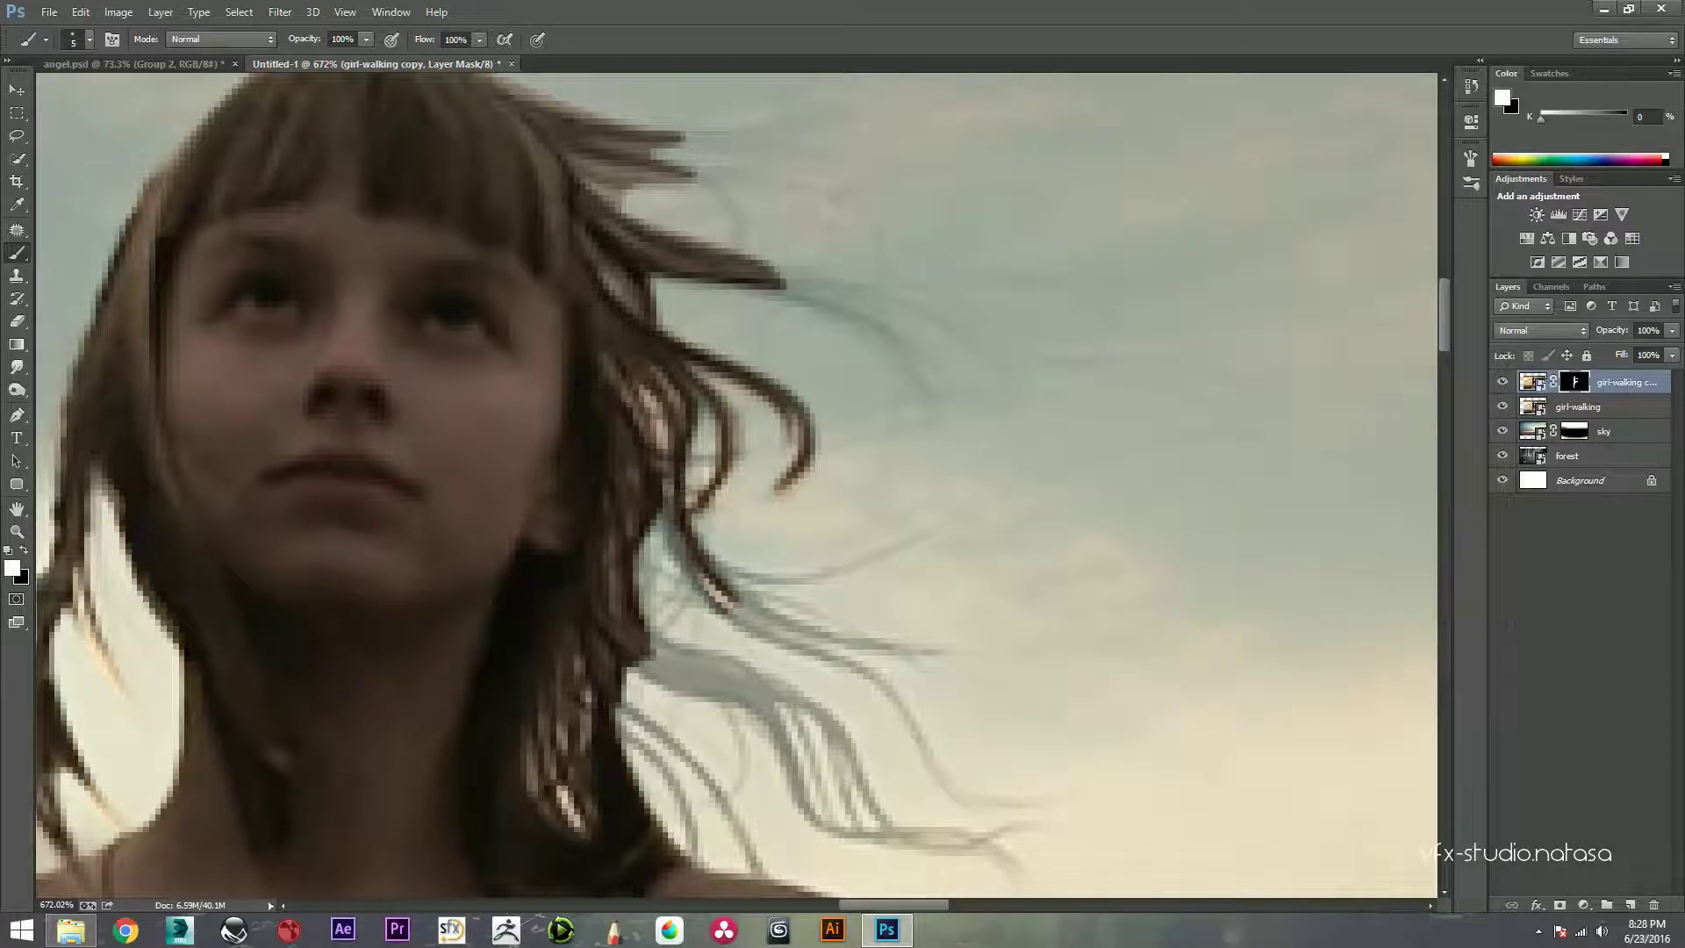
pyautogui.moveTo(654, 514); pyautogui.dragTo(829, 658)
pyautogui.moveTo(667, 548)
pyautogui.mouseDown()
pyautogui.moveTo(834, 645)
pyautogui.moveTo(662, 553)
pyautogui.moveTo(702, 676)
pyautogui.moveTo(781, 694)
pyautogui.mouseUp()
pyautogui.moveTo(637, 658)
pyautogui.mouseDown()
pyautogui.moveTo(729, 693)
pyautogui.moveTo(619, 720)
pyautogui.moveTo(543, 365)
pyautogui.moveTo(577, 399)
pyautogui.moveTo(616, 500)
pyautogui.mouseUp()
pyautogui.moveTo(544, 341)
pyautogui.mouseDown()
pyautogui.moveTo(620, 412)
pyautogui.moveTo(676, 511)
pyautogui.mouseUp()
# Step: With a slightly larger brush, restore more flyaway strands up to the shoulder
pyautogui.press(']')
pyautogui.moveTo(625, 314); pyautogui.dragTo(719, 375)
pyautogui.moveTo(692, 314)
pyautogui.mouseDown()
pyautogui.moveTo(838, 474)
pyautogui.moveTo(908, 478)
pyautogui.moveTo(765, 456)
pyautogui.moveTo(702, 395)
pyautogui.moveTo(727, 340)
pyautogui.moveTo(769, 447)
pyautogui.mouseUp()
pyautogui.moveTo(722, 373)
pyautogui.mouseDown()
pyautogui.moveTo(742, 435)
pyautogui.moveTo(770, 445)
pyautogui.mouseUp()
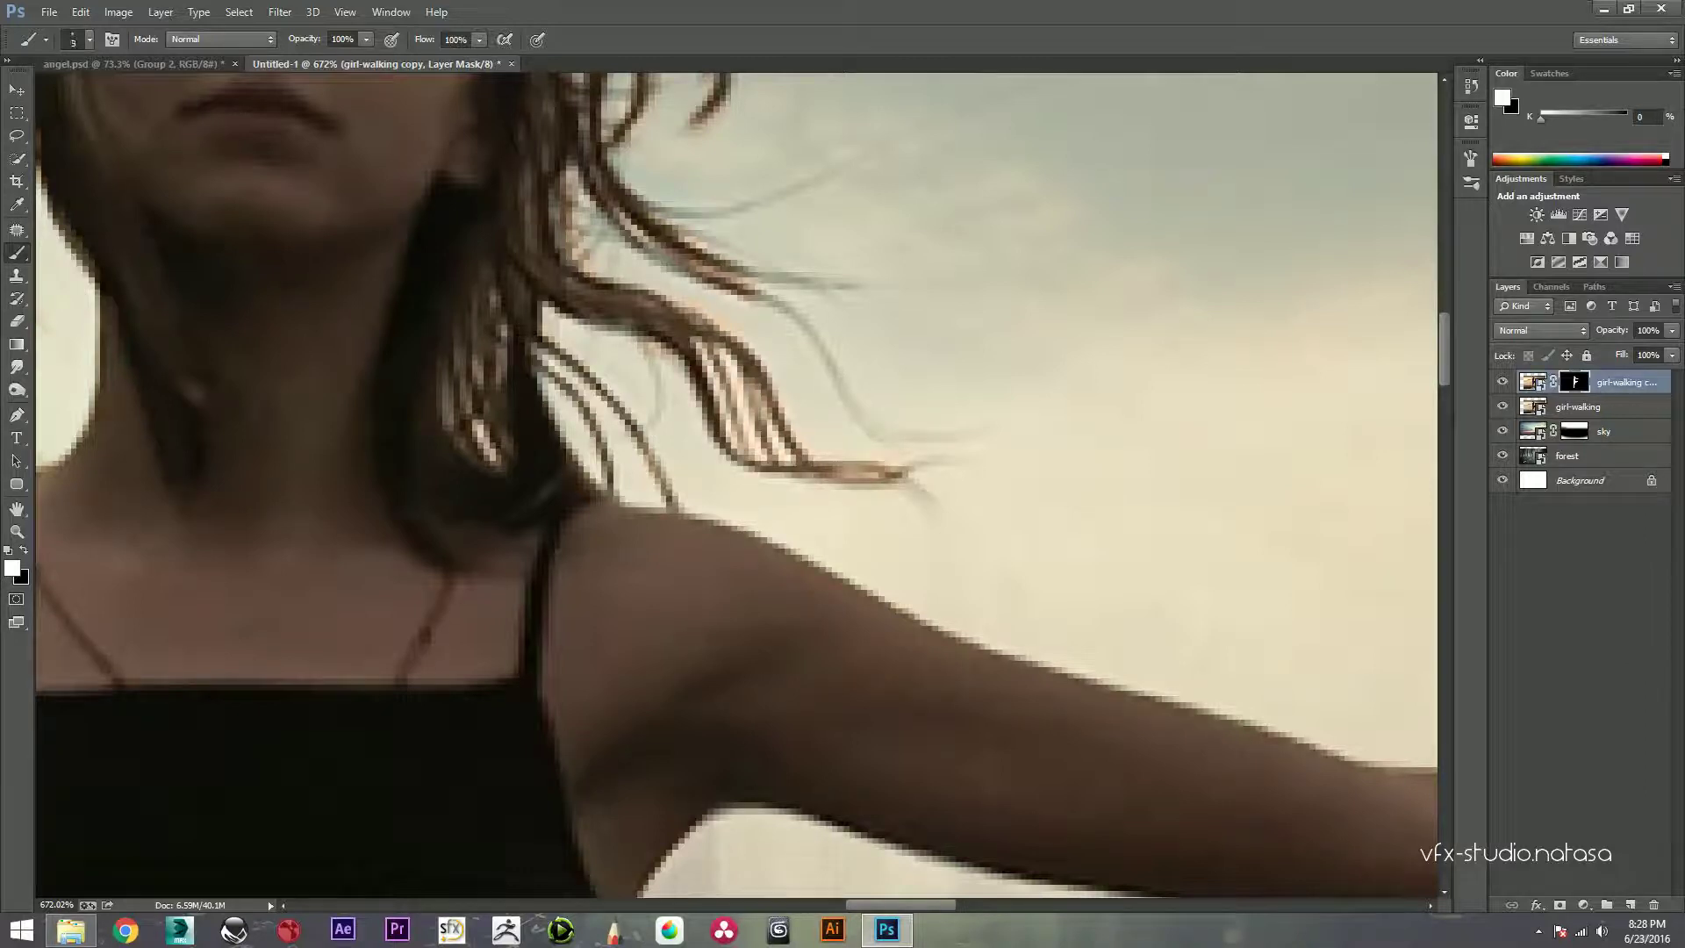
pyautogui.moveTo(758, 289)
pyautogui.mouseDown()
pyautogui.moveTo(825, 347)
pyautogui.moveTo(856, 411)
pyautogui.moveTo(914, 435)
pyautogui.moveTo(931, 516)
pyautogui.mouseUp()
# Step: Paint long thin windblown hair strands trailing from the hair into the sky
pyautogui.scroll(3, 737, 483)
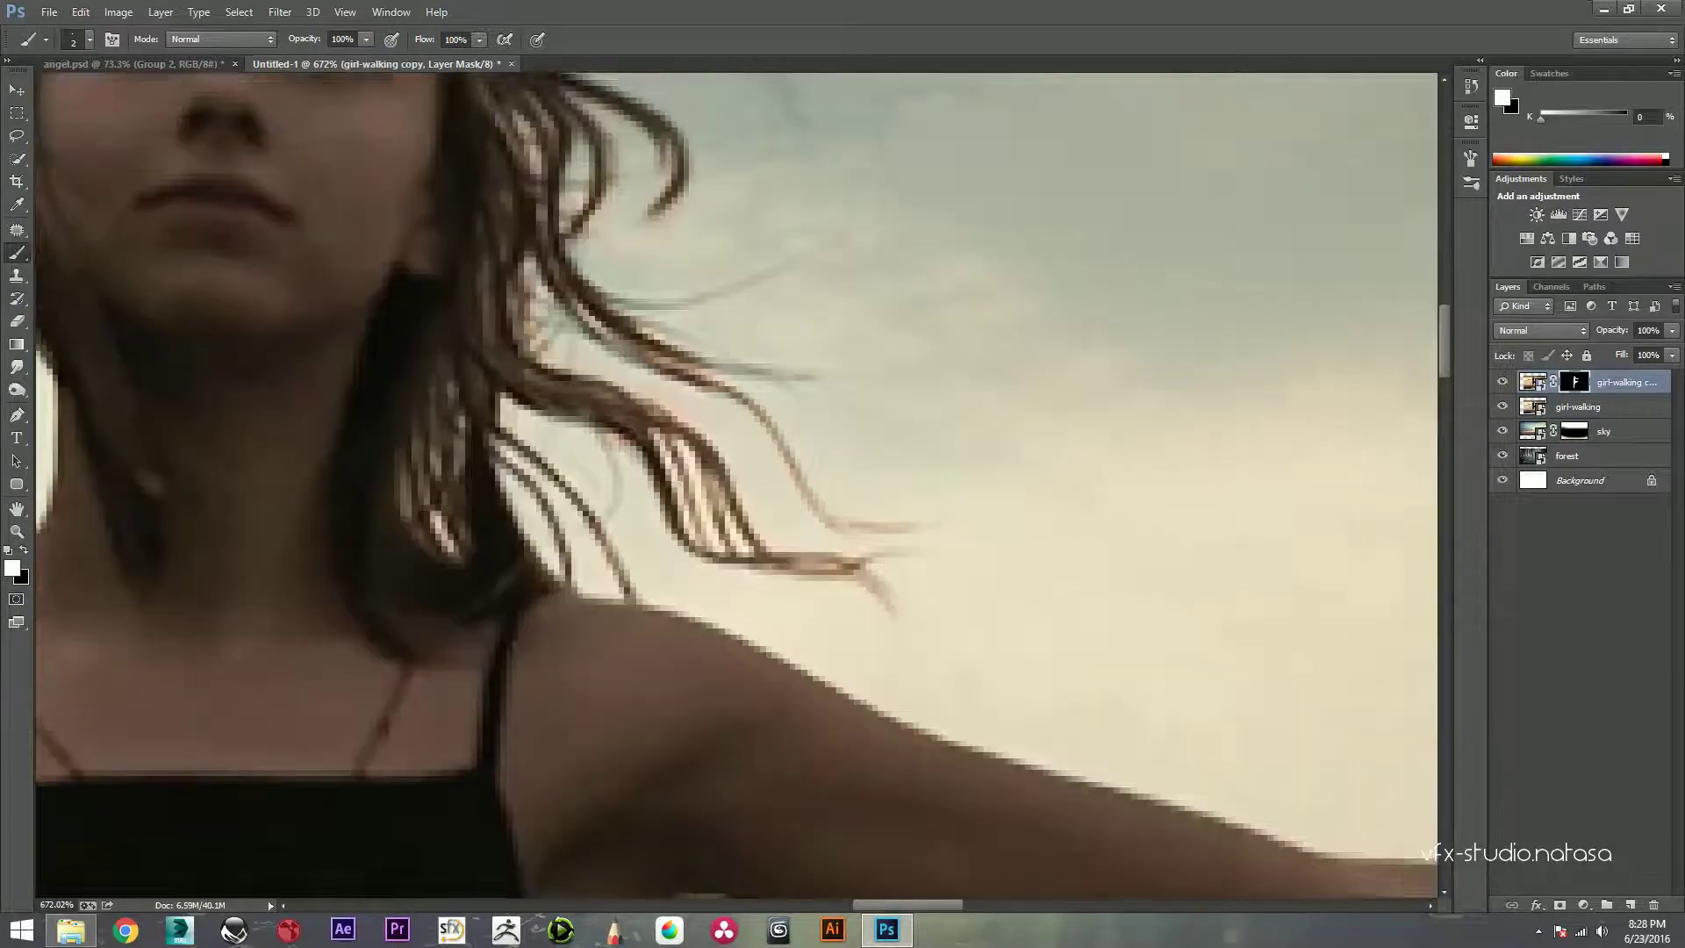
pyautogui.moveTo(461, 450)
pyautogui.mouseDown()
pyautogui.moveTo(501, 490)
pyautogui.moveTo(453, 465)
pyautogui.moveTo(437, 488)
pyautogui.mouseUp()
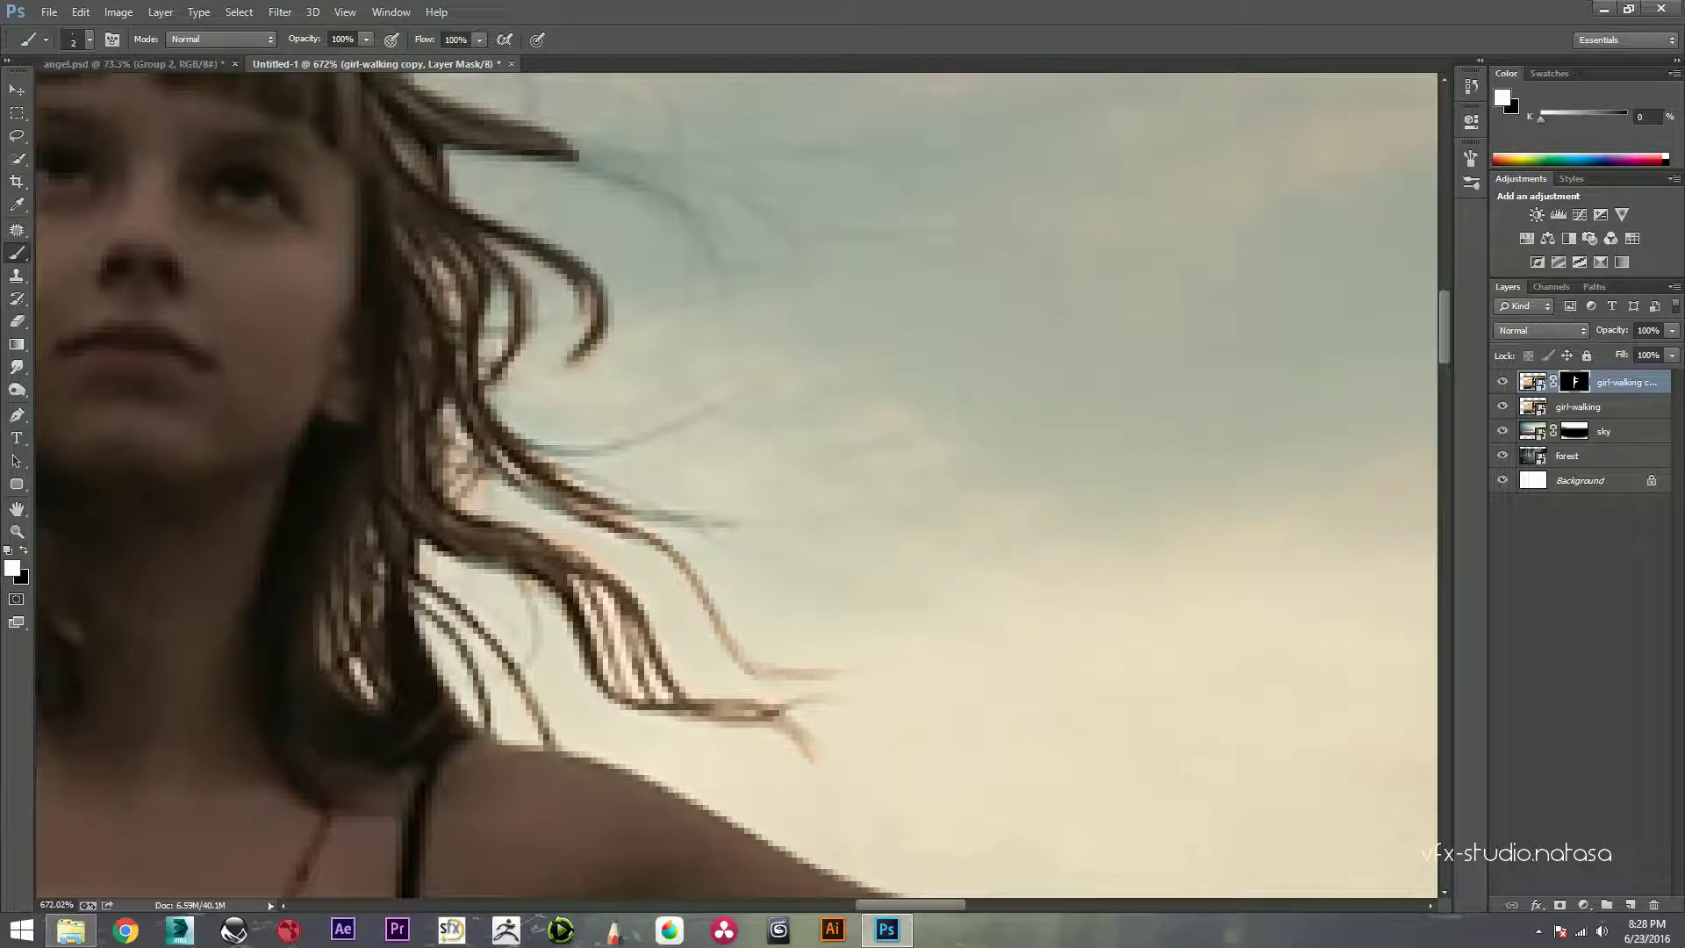
pyautogui.moveTo(532, 450)
pyautogui.mouseDown()
pyautogui.moveTo(645, 433)
pyautogui.moveTo(965, 313)
pyautogui.mouseUp()
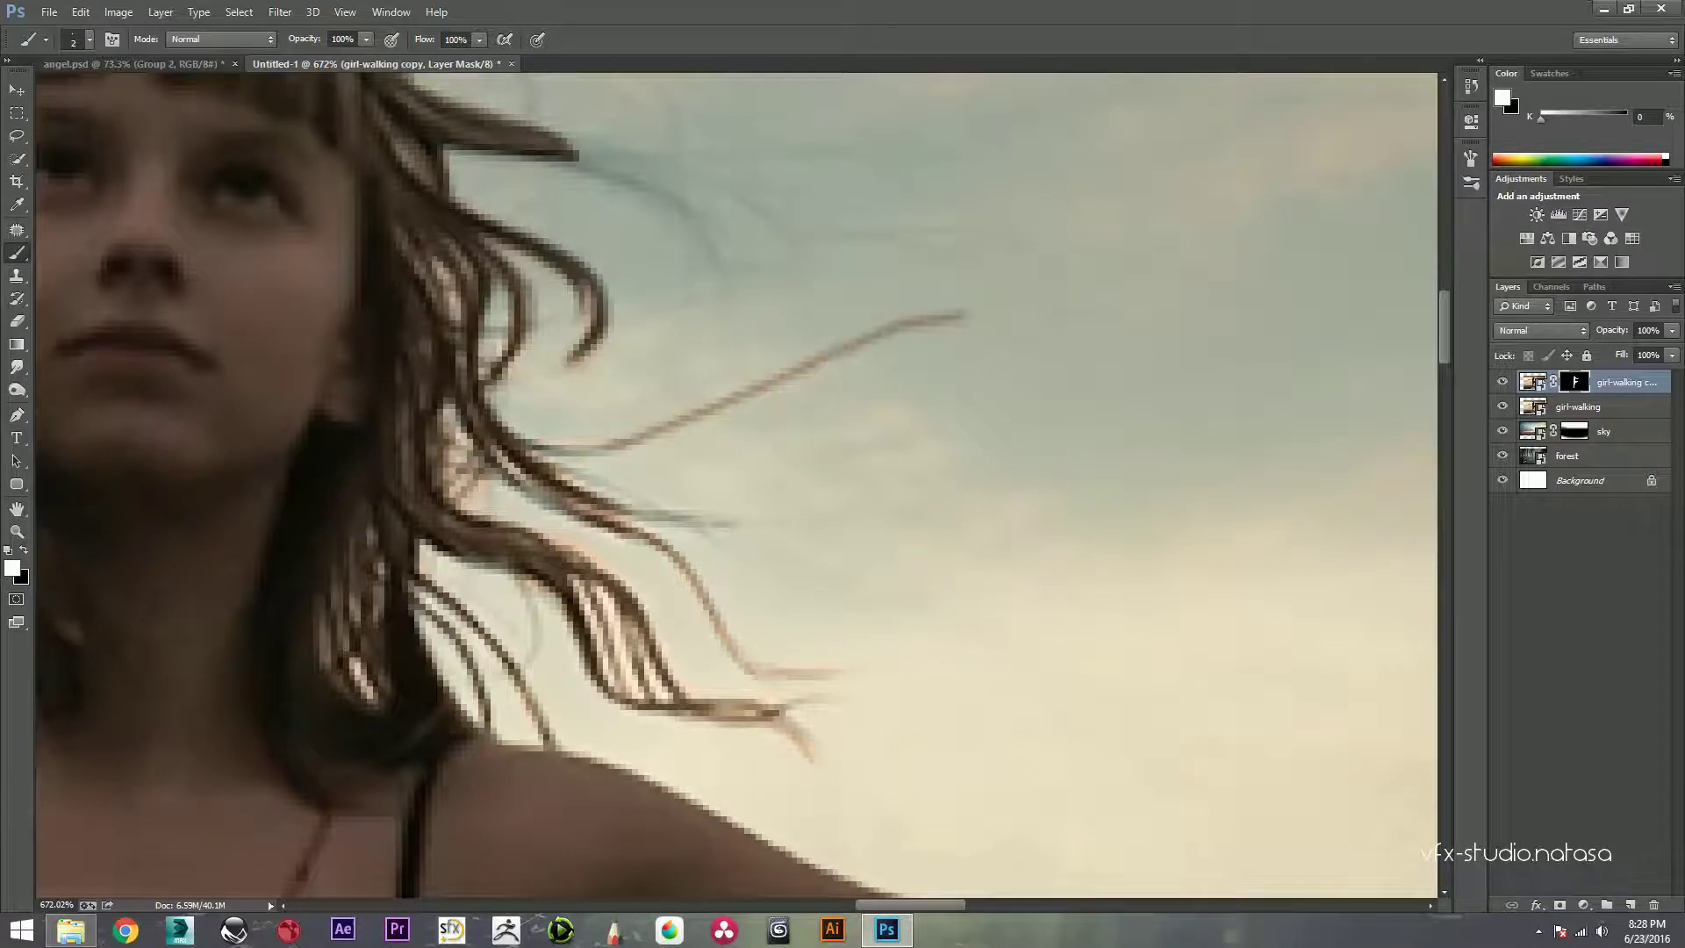
pyautogui.moveTo(564, 467)
pyautogui.mouseDown()
pyautogui.moveTo(758, 526)
pyautogui.moveTo(645, 814)
pyautogui.mouseUp()
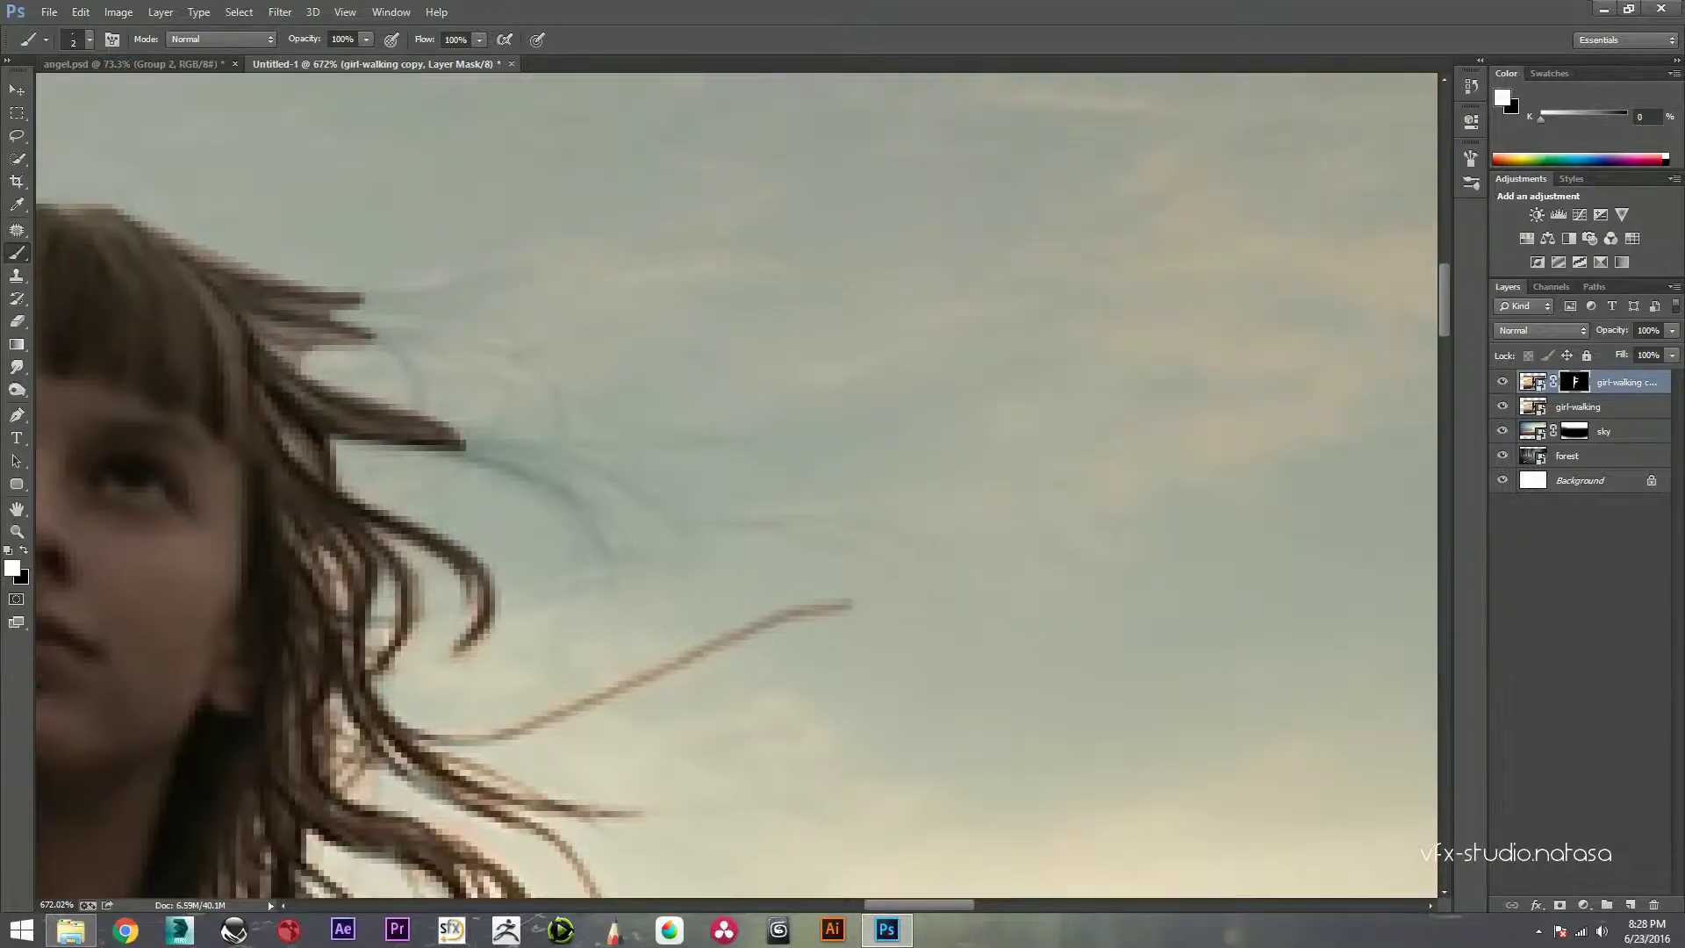
pyautogui.moveTo(460, 444)
pyautogui.mouseDown()
pyautogui.moveTo(553, 467)
pyautogui.moveTo(610, 537)
pyautogui.moveTo(547, 455)
pyautogui.moveTo(673, 524)
pyautogui.mouseUp()
pyautogui.moveTo(466, 439); pyautogui.dragTo(750, 439)
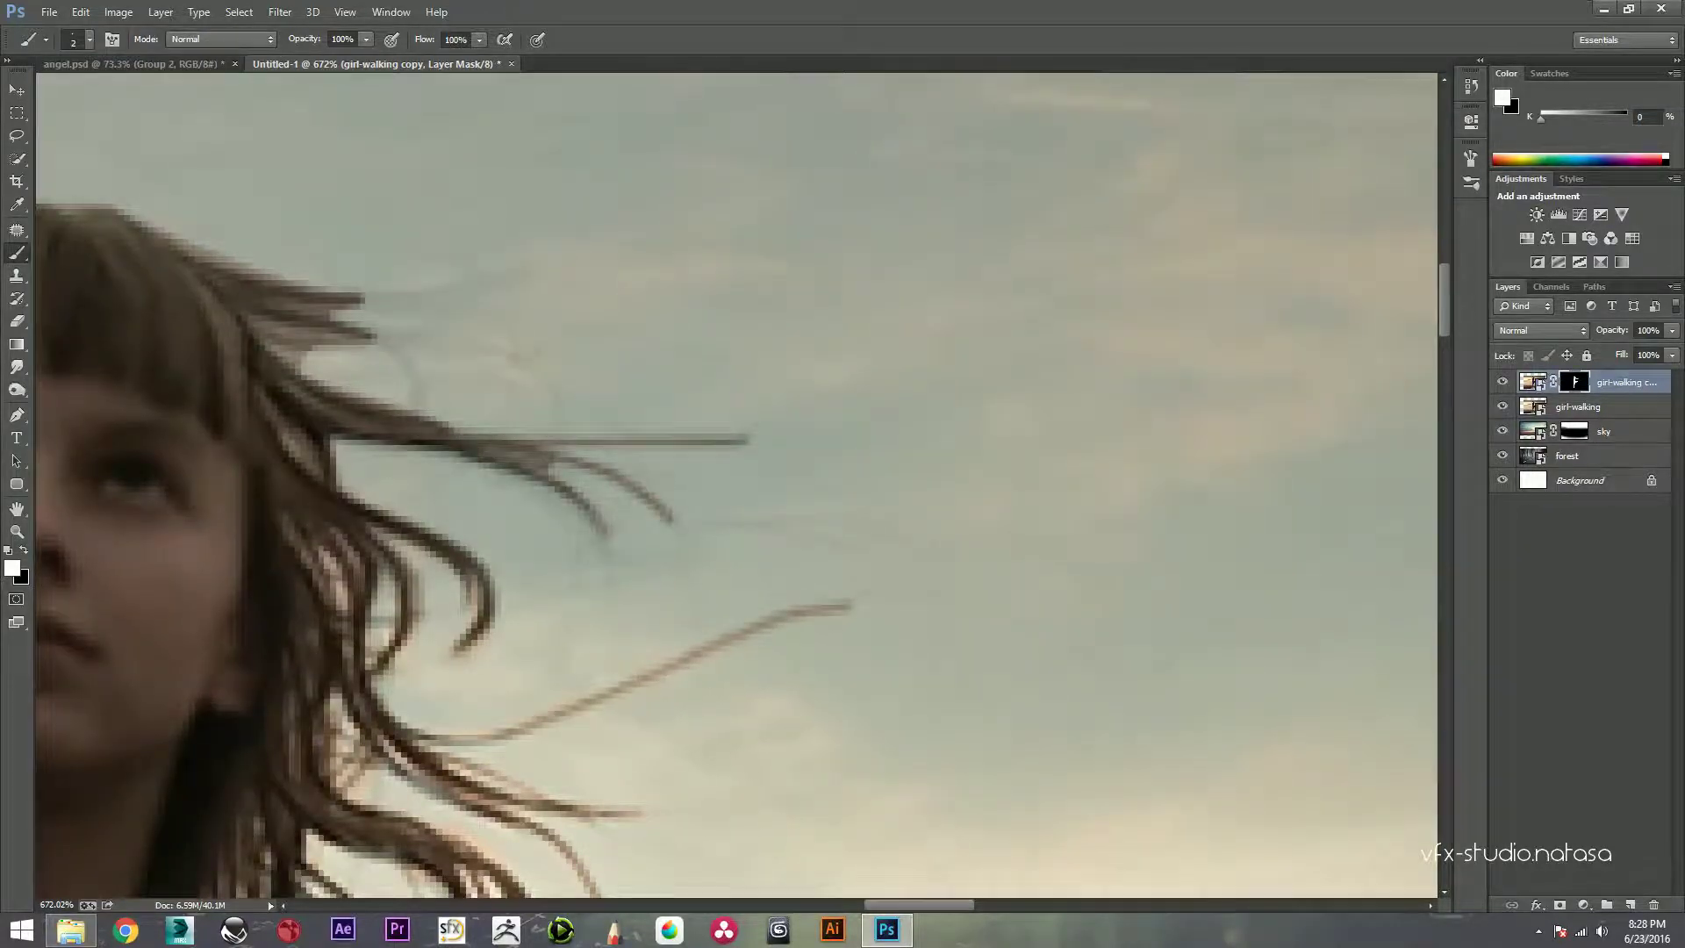
pyautogui.moveTo(346, 325)
pyautogui.mouseDown()
pyautogui.moveTo(391, 347)
pyautogui.moveTo(423, 412)
pyautogui.moveTo(468, 344)
pyautogui.moveTo(531, 380)
pyautogui.moveTo(413, 301)
pyautogui.moveTo(595, 237)
pyautogui.moveTo(501, 307)
pyautogui.moveTo(553, 362)
pyautogui.mouseUp()
pyautogui.moveTo(478, 313)
pyautogui.mouseDown()
pyautogui.moveTo(558, 377)
pyautogui.moveTo(556, 344)
pyautogui.mouseUp()
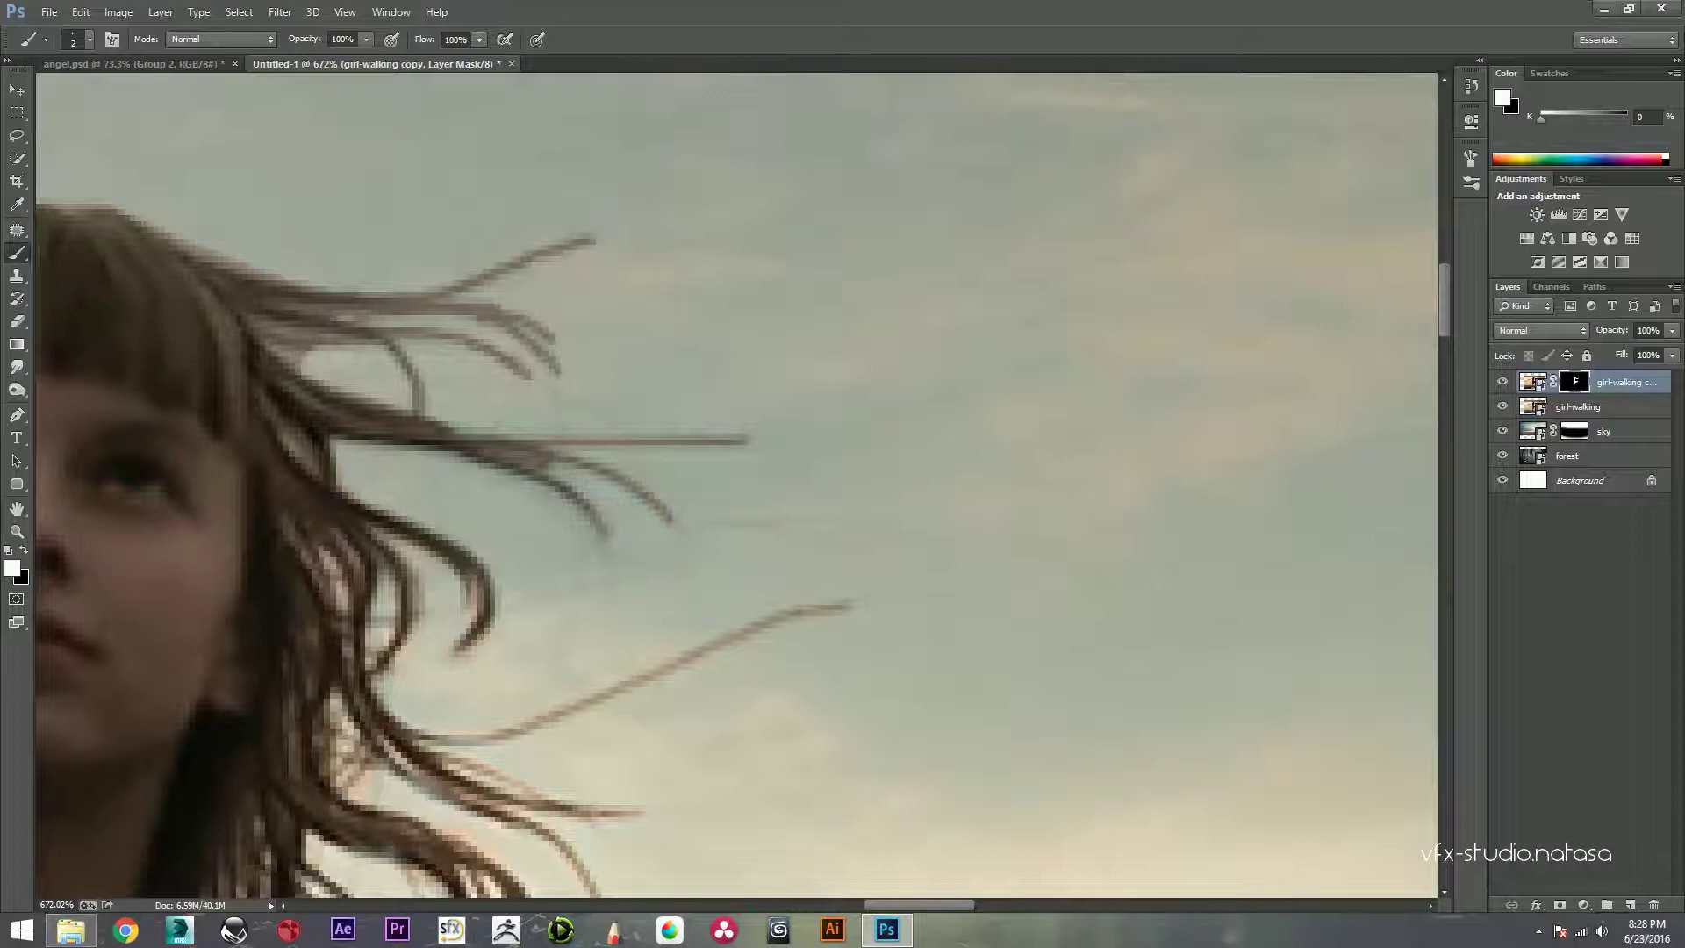
pyautogui.click(1578, 406)
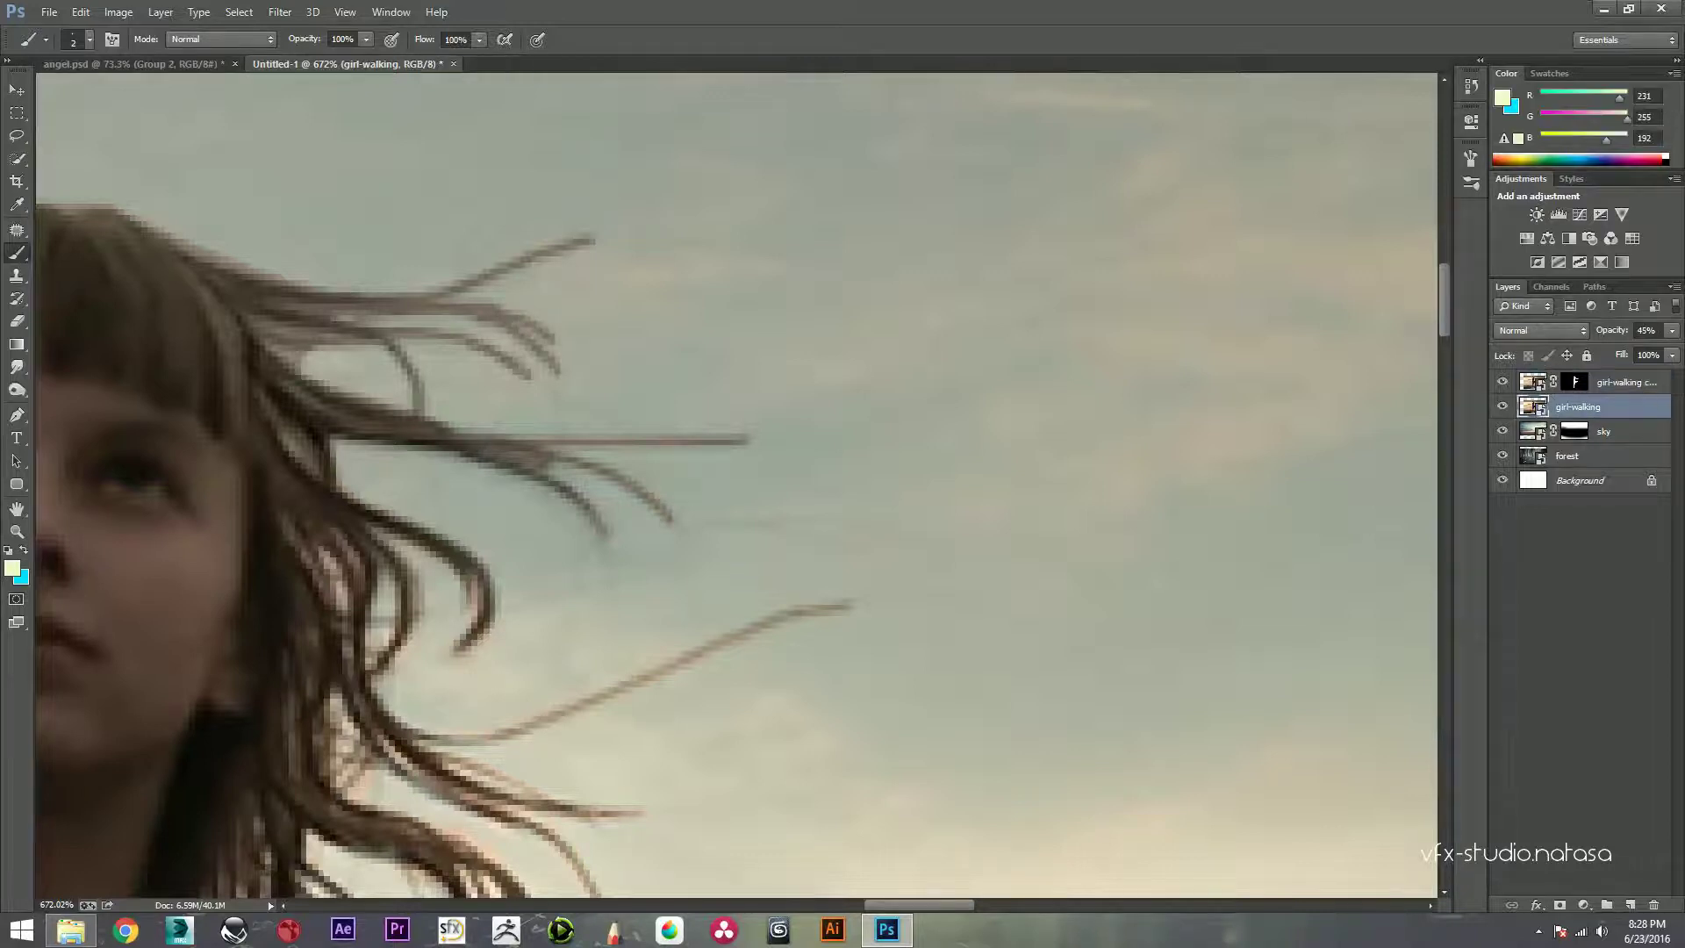
# Step: Set the original girl-walking layer's opacity to 59%
pyautogui.doubleClick(1648, 330)
pyautogui.write('59')
pyautogui.press('Return')
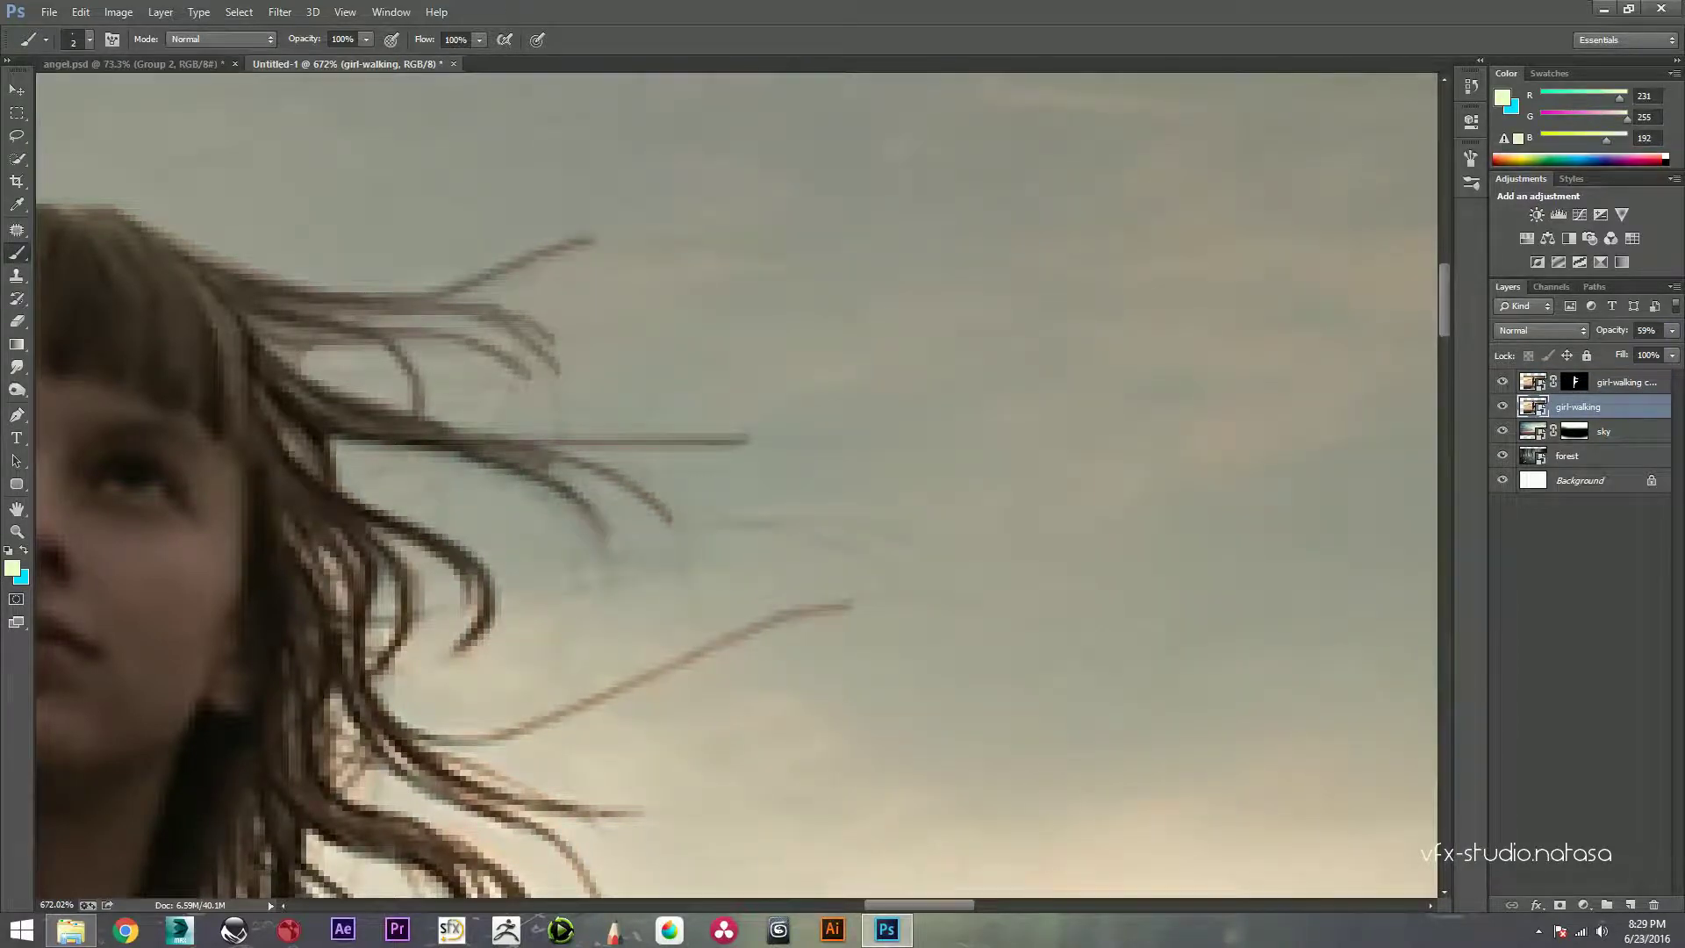
# Step: On the girl-walking copy mask, paint more thin hair strands sweeping up-right
pyautogui.click(1576, 382)
pyautogui.moveTo(516, 362)
pyautogui.mouseDown()
pyautogui.moveTo(503, 432)
pyautogui.moveTo(559, 413)
pyautogui.moveTo(561, 442)
pyautogui.mouseUp()
pyautogui.moveTo(389, 451)
pyautogui.mouseDown()
pyautogui.moveTo(366, 481)
pyautogui.moveTo(500, 264)
pyautogui.mouseUp()
pyautogui.moveTo(471, 395); pyautogui.dragTo(723, 312)
pyautogui.moveTo(619, 373); pyautogui.dragTo(705, 348)
pyautogui.scroll(-3, 737, 483)
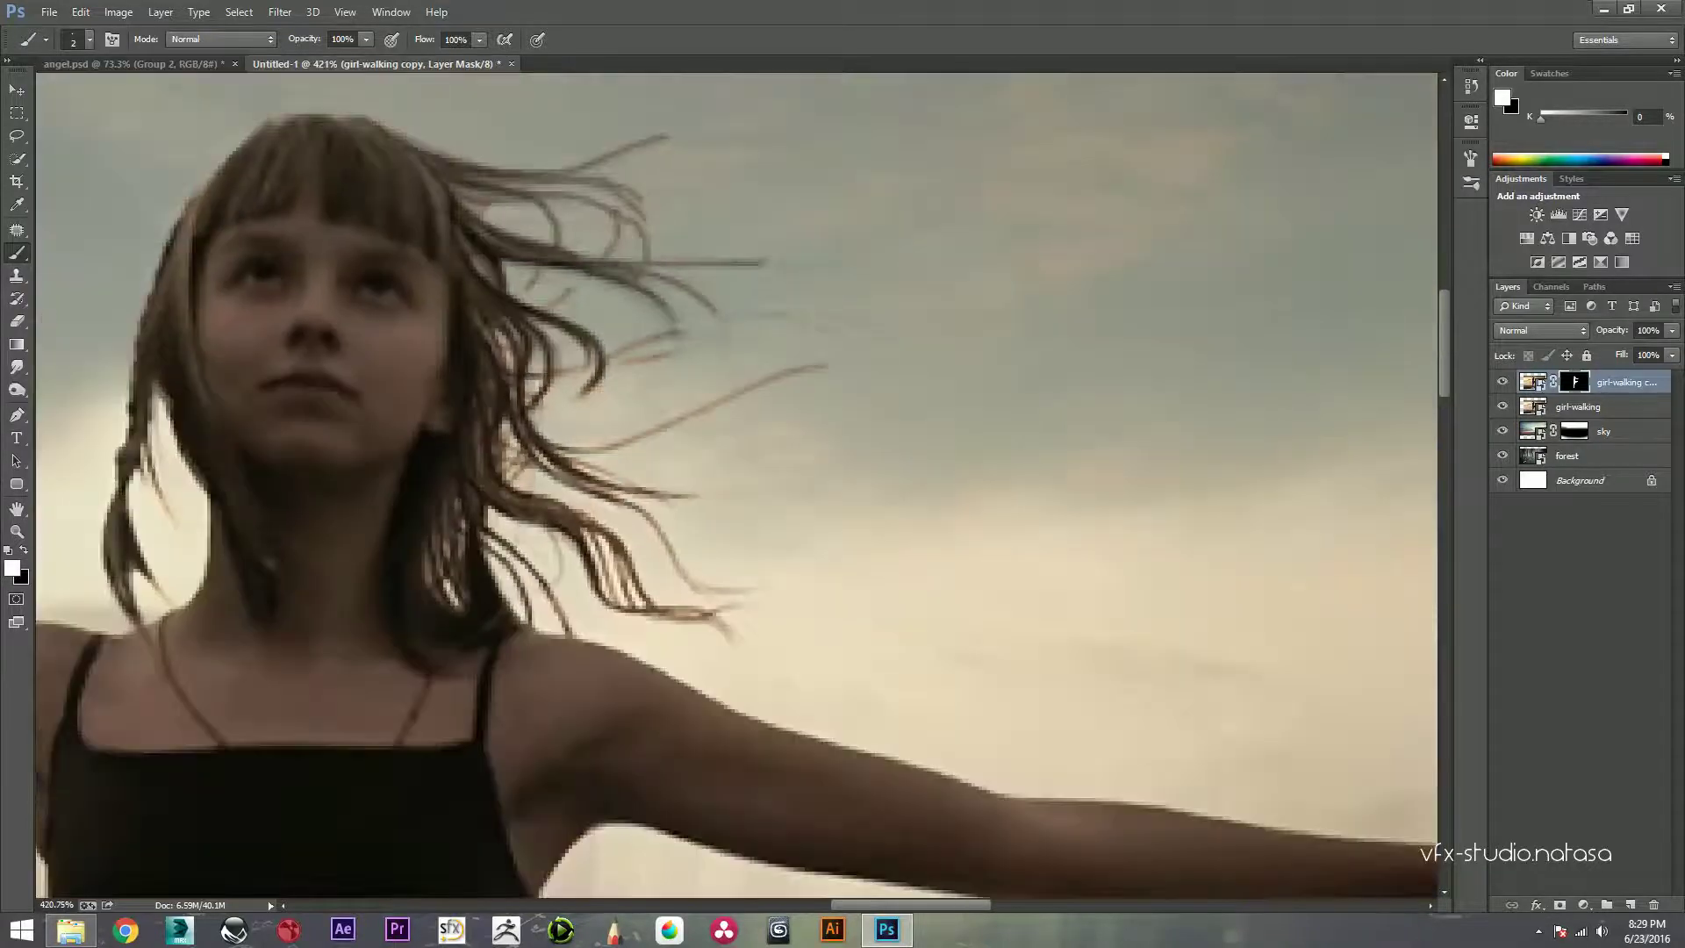
pyautogui.scroll(3, 737, 482)
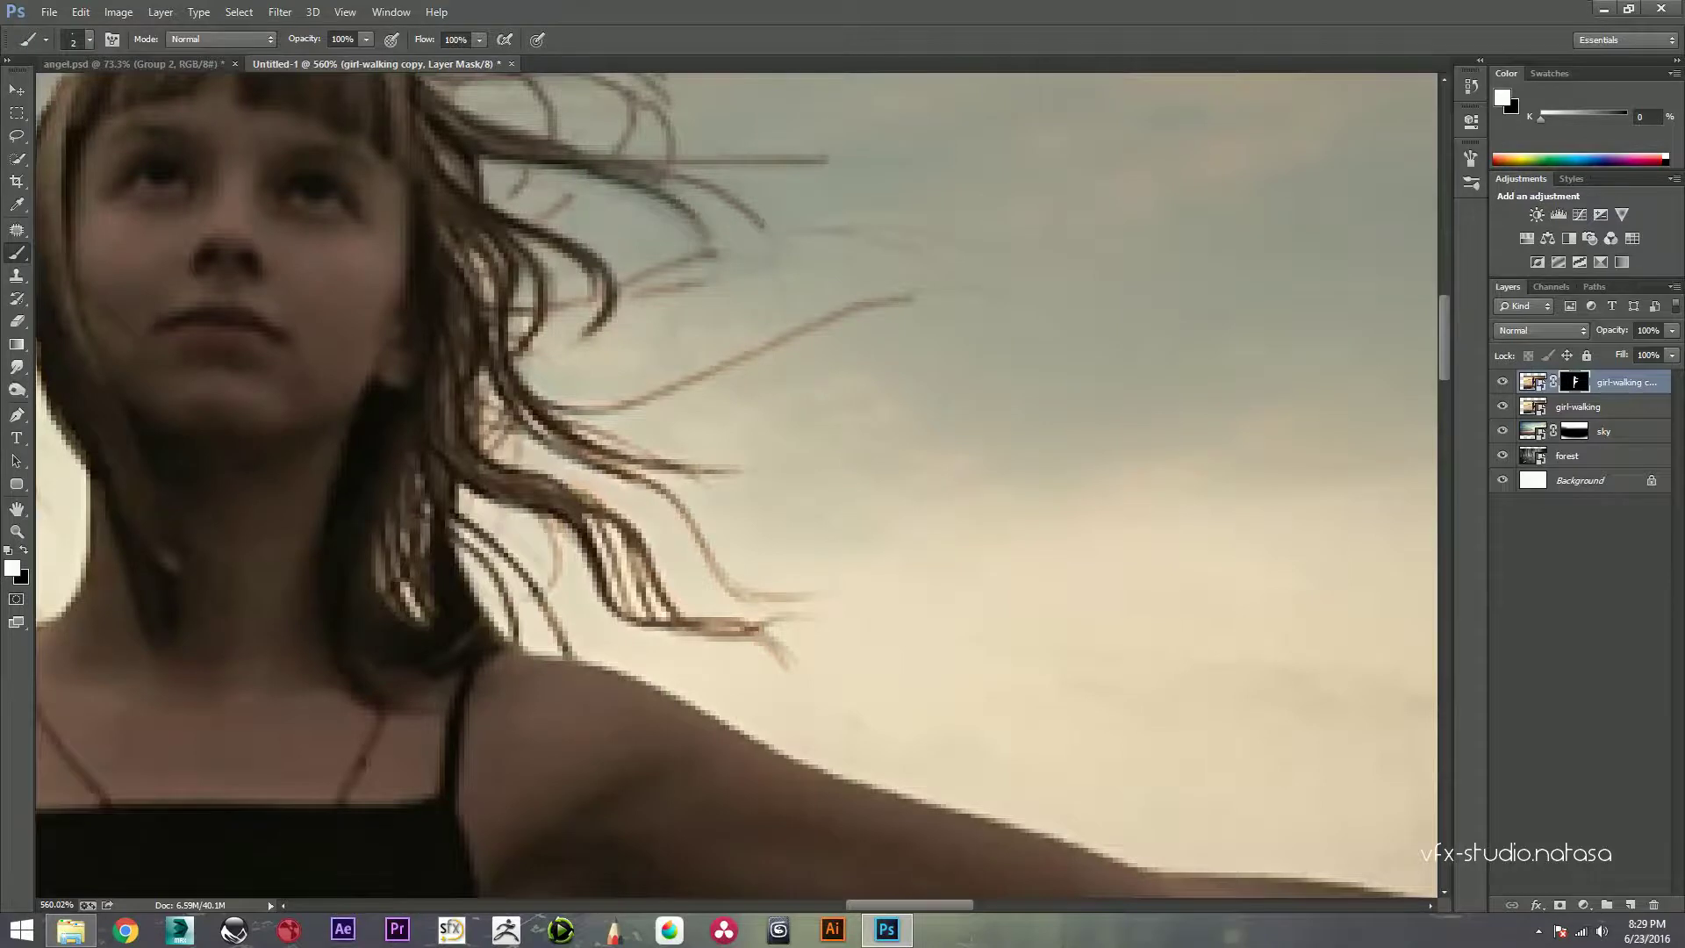
pyautogui.scroll(-5, 737, 483)
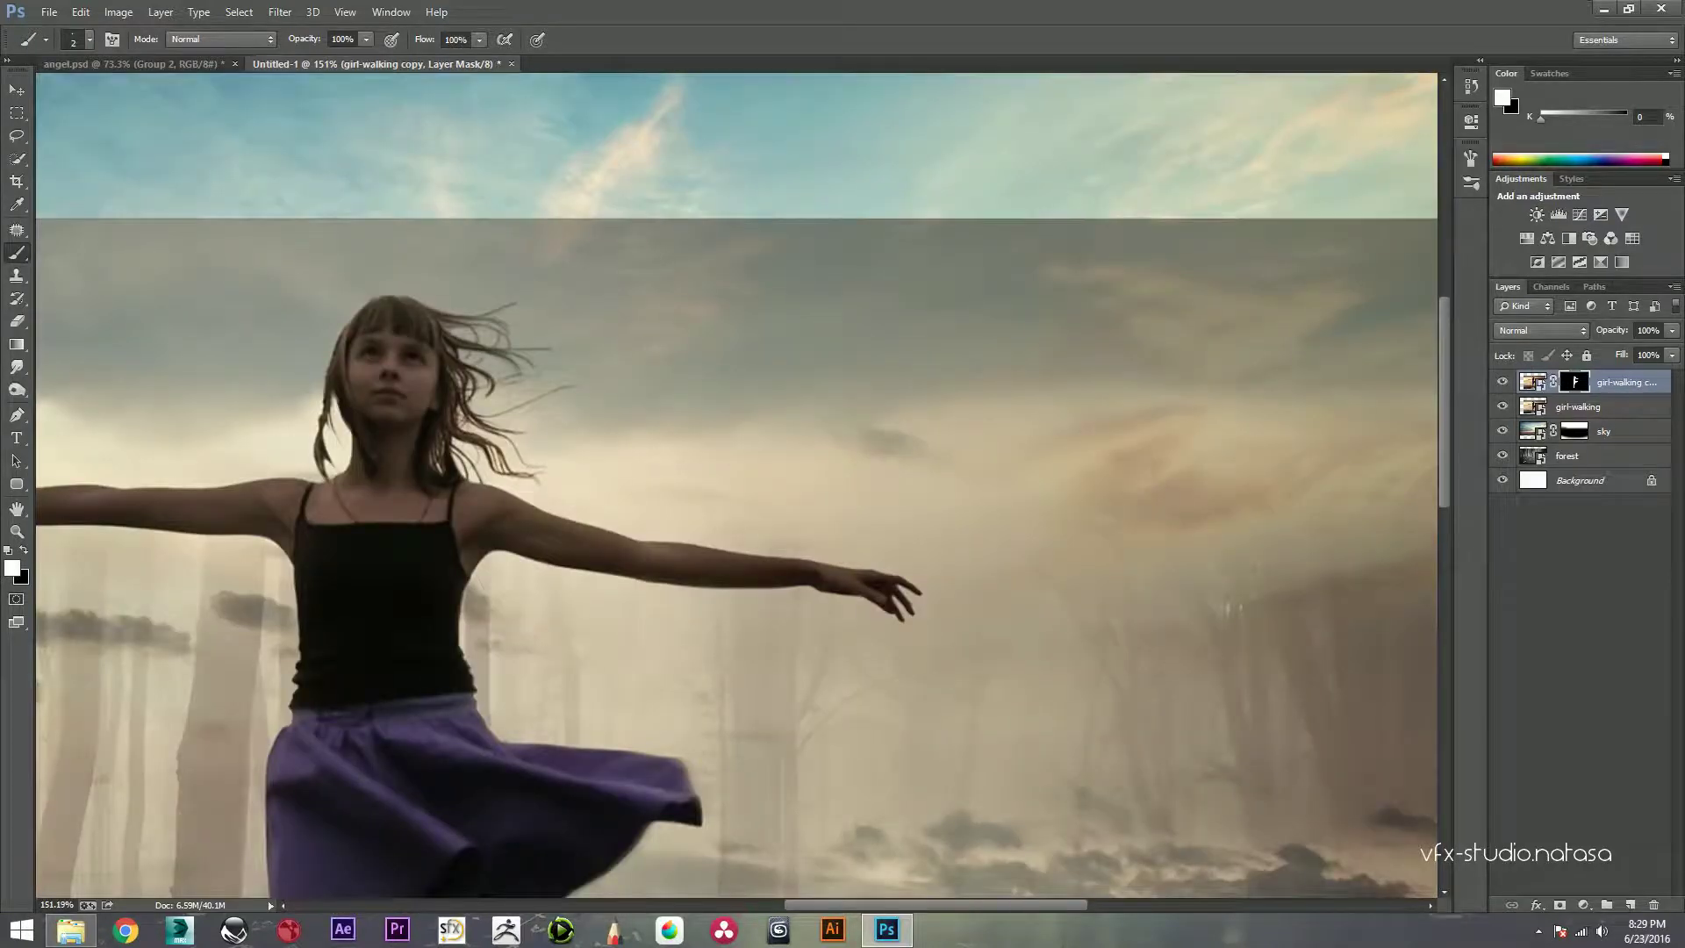
pyautogui.scroll(-4, 737, 483)
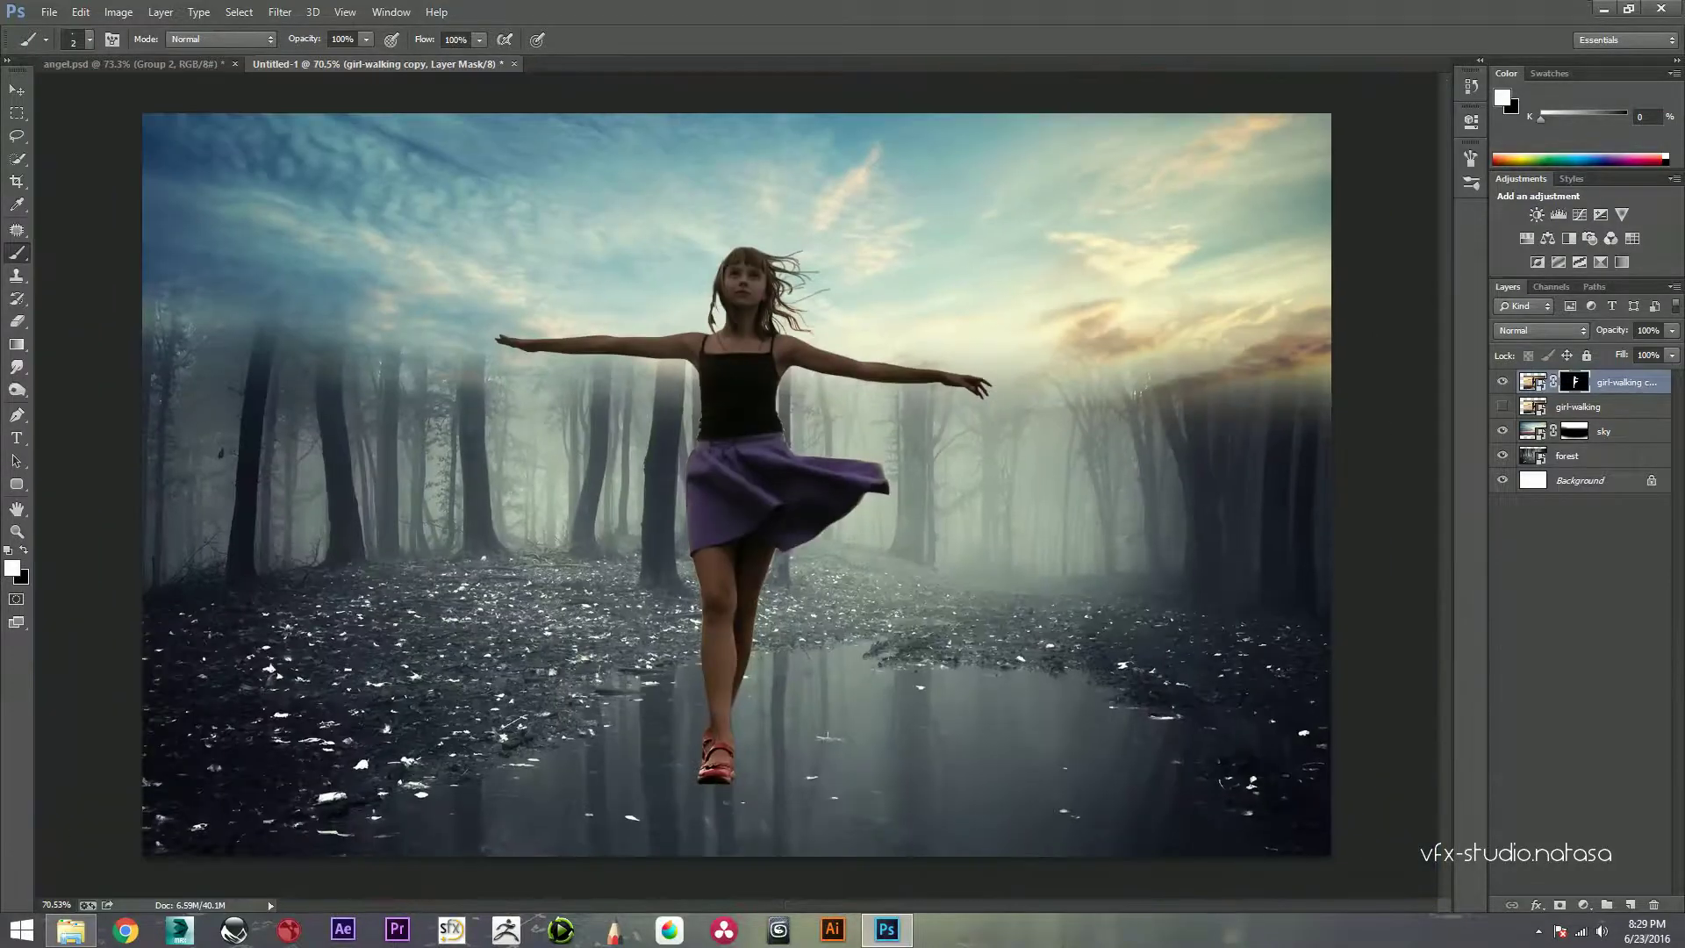
# Step: Zoom in close and paint black to hide the light fringe along the girl's side and skirt
pyautogui.scroll(2, 737, 483)
pyautogui.scroll(1, 738, 483)
pyautogui.scroll(1, 738, 483)
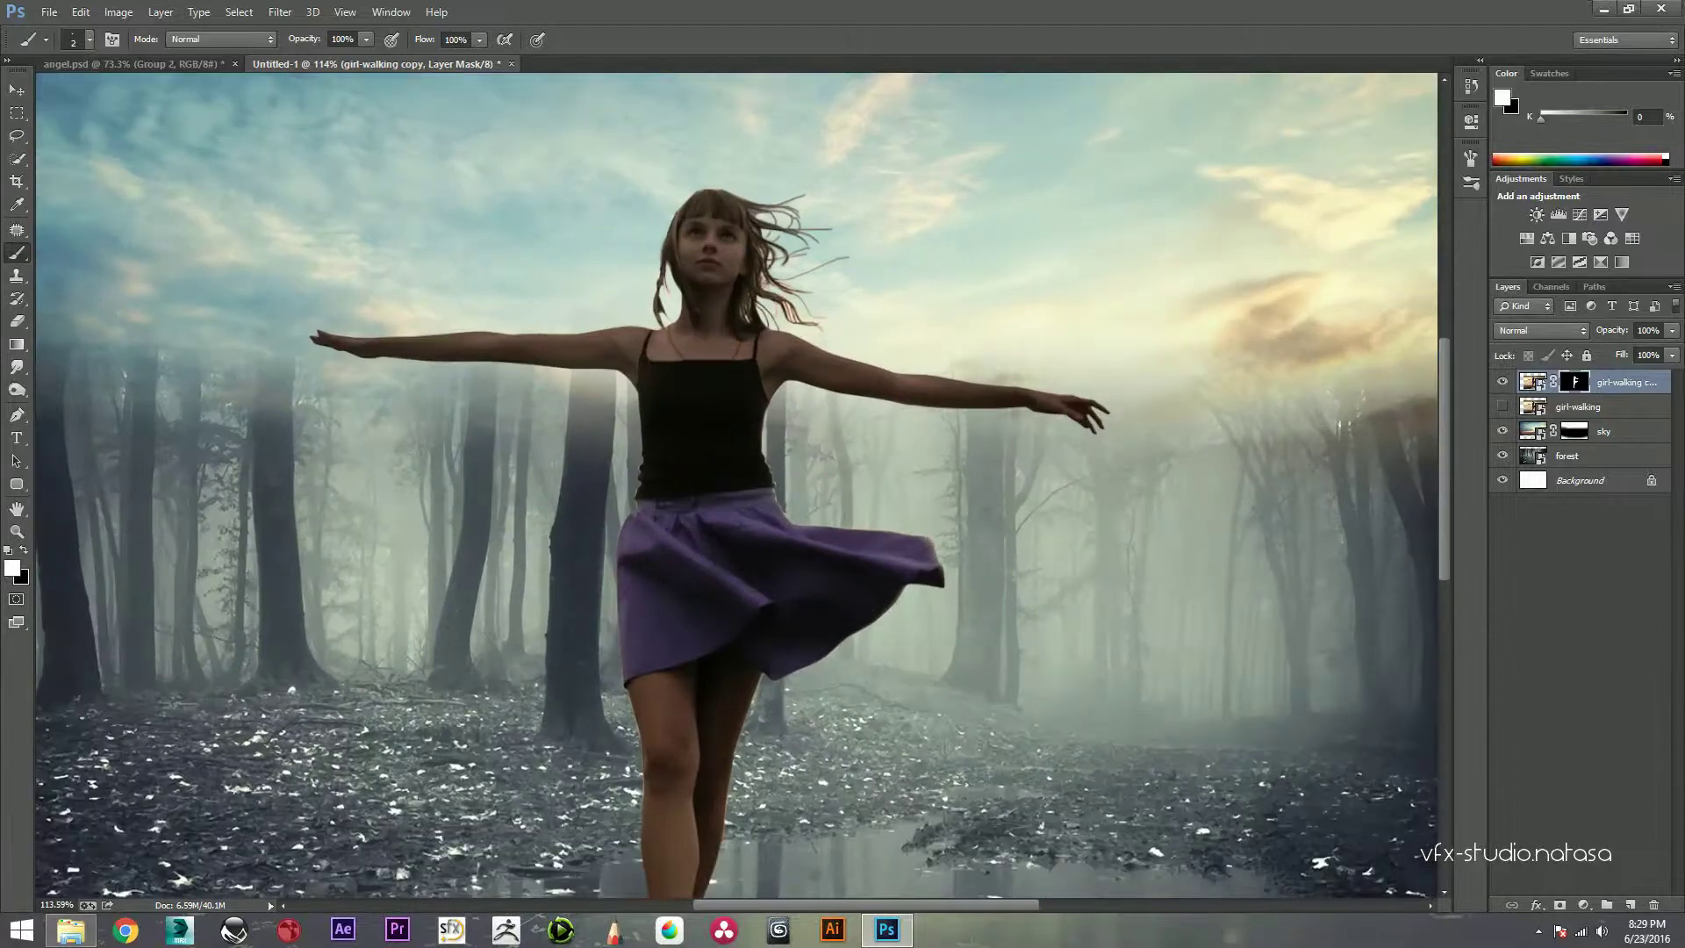
pyautogui.scroll(-3, 737, 482)
pyautogui.scroll(3, 776, 382)
pyautogui.scroll(2, 776, 383)
pyautogui.scroll(2, 776, 383)
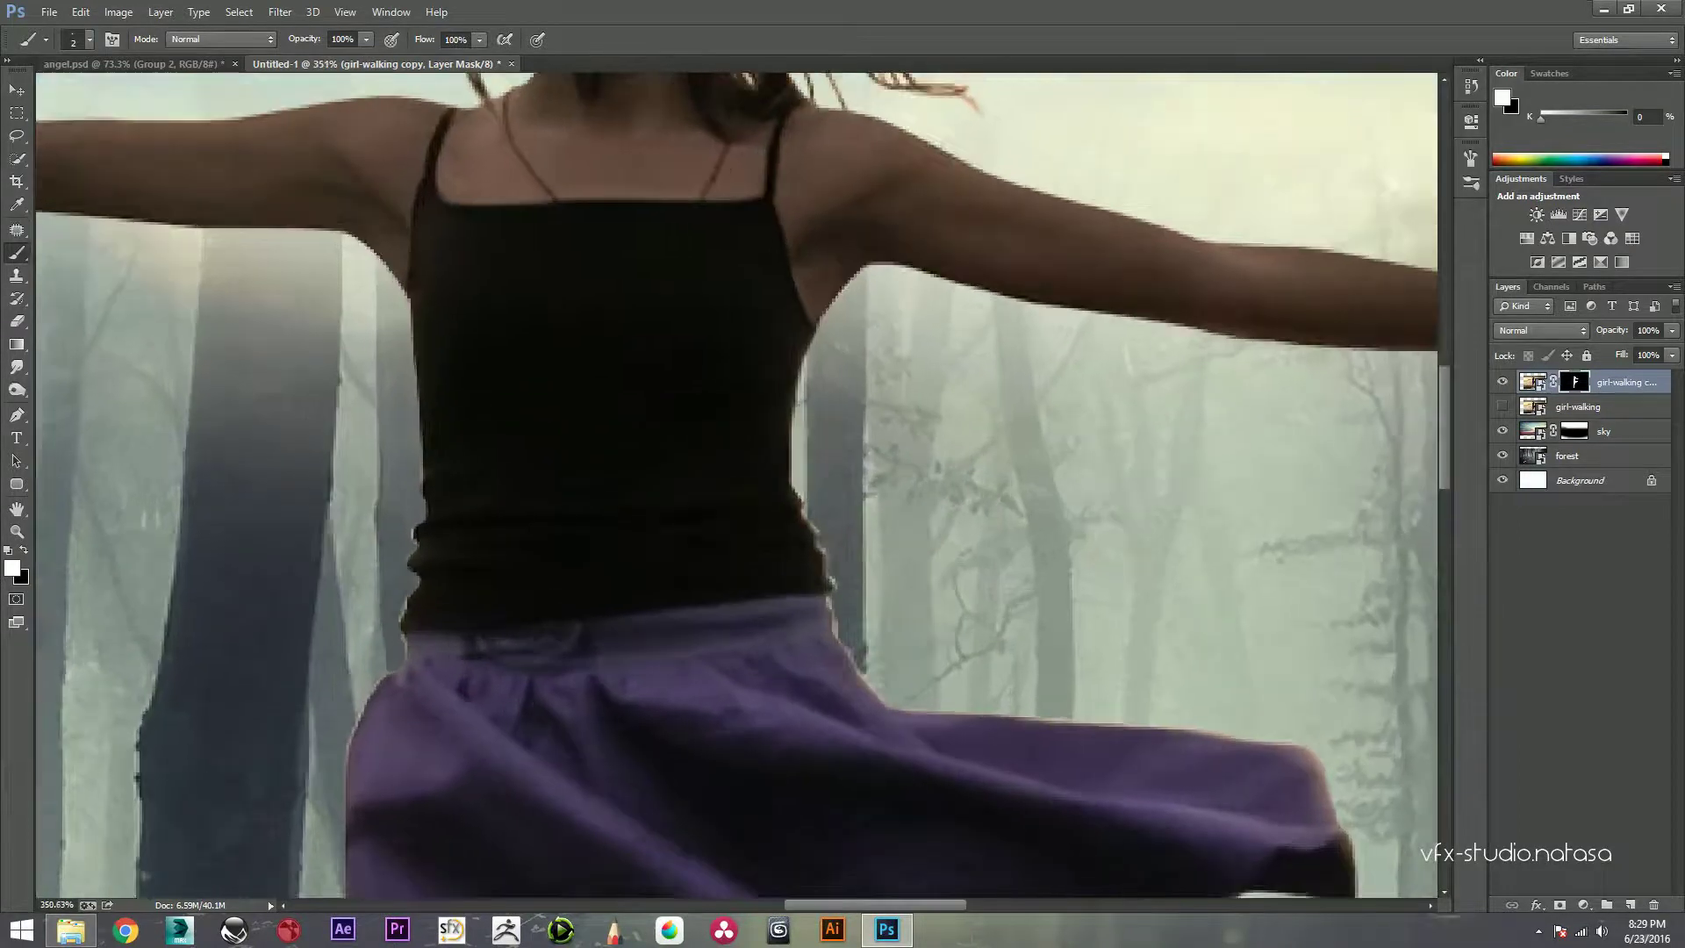
pyautogui.scroll(2, 448, 483)
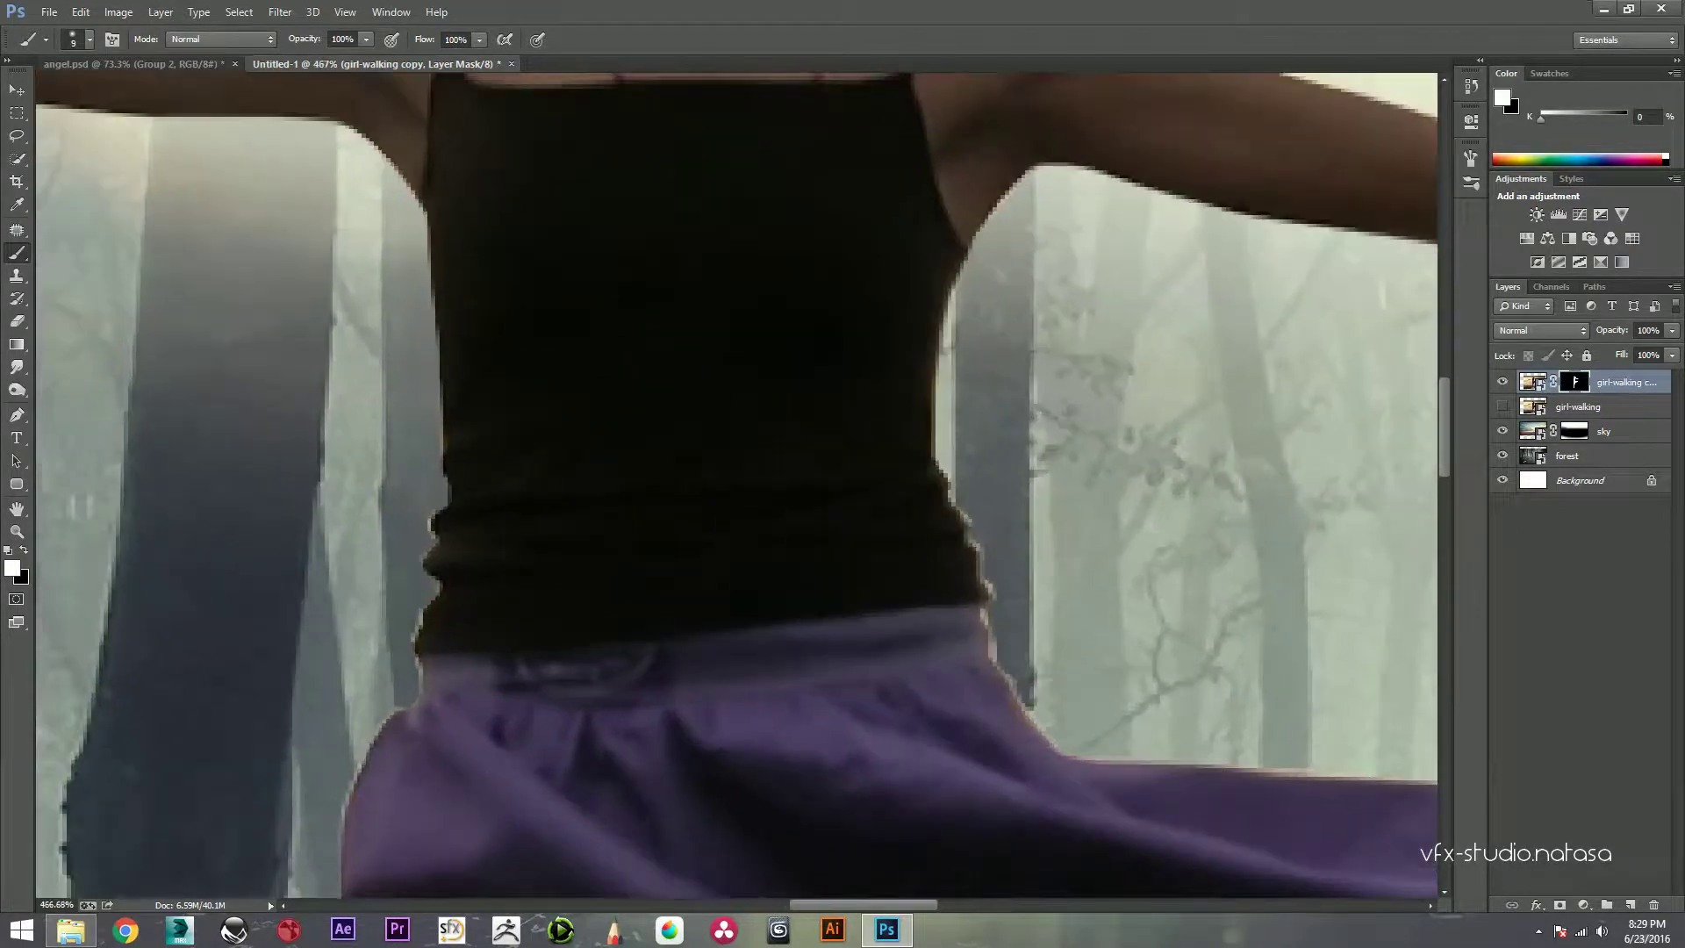
pyautogui.scroll(1, 448, 482)
pyautogui.rightClick(448, 483)
pyautogui.press('Escape')
pyautogui.scroll(1, 263, 523)
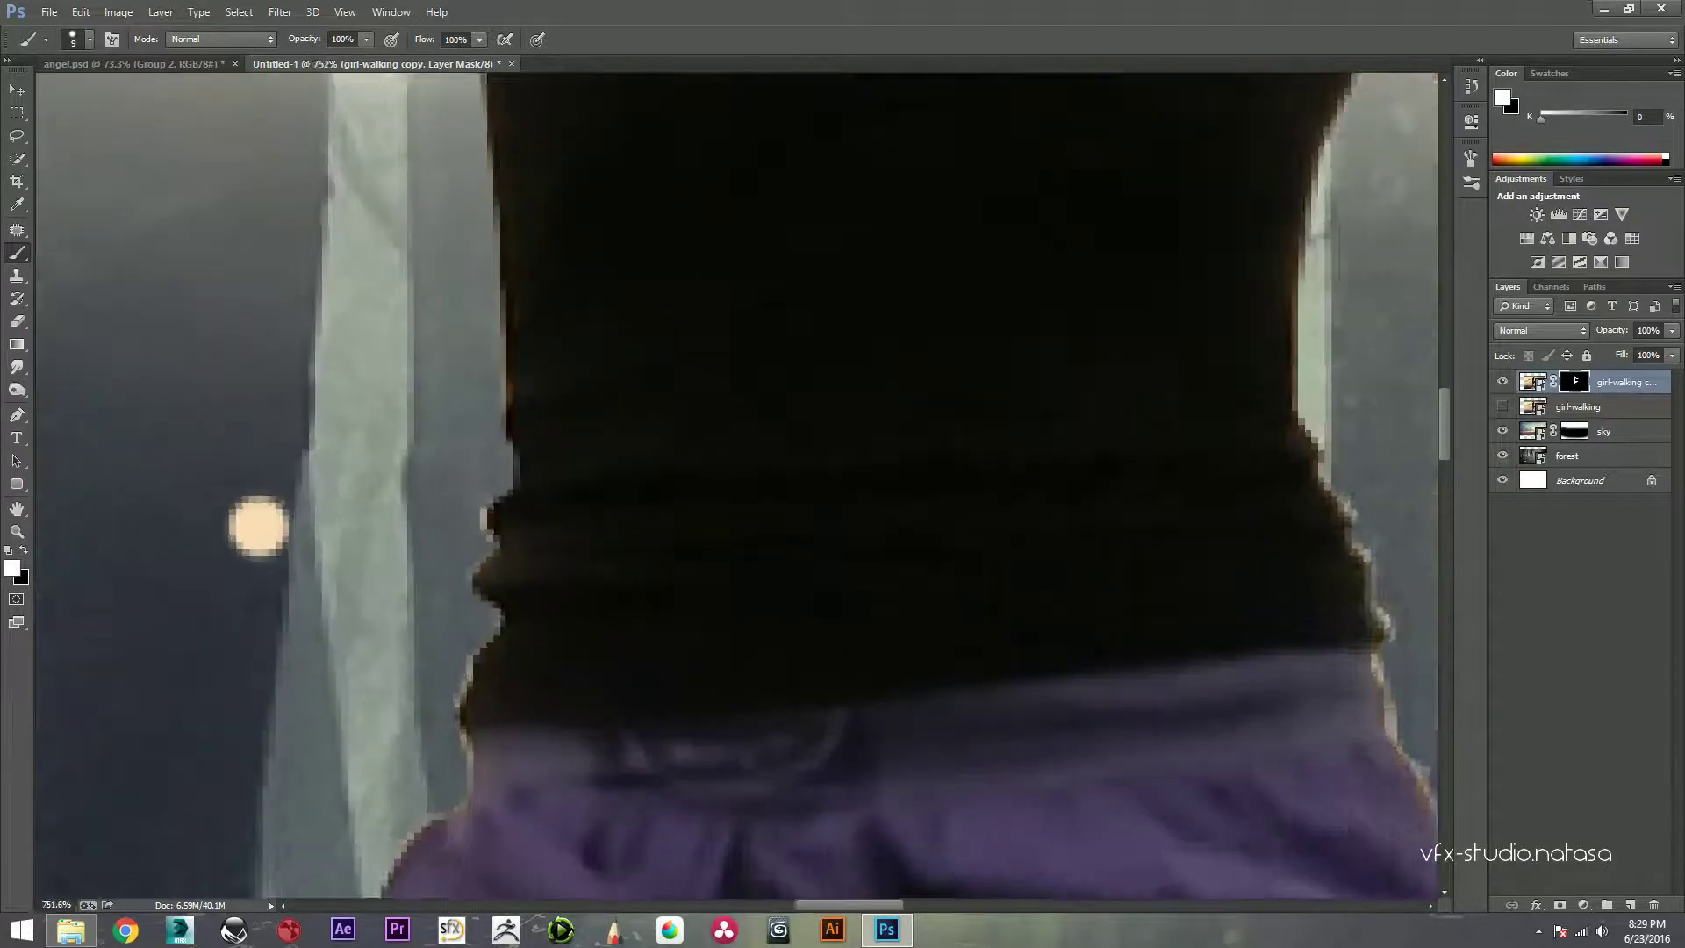
pyautogui.scroll(1, 254, 525)
pyautogui.press('x')
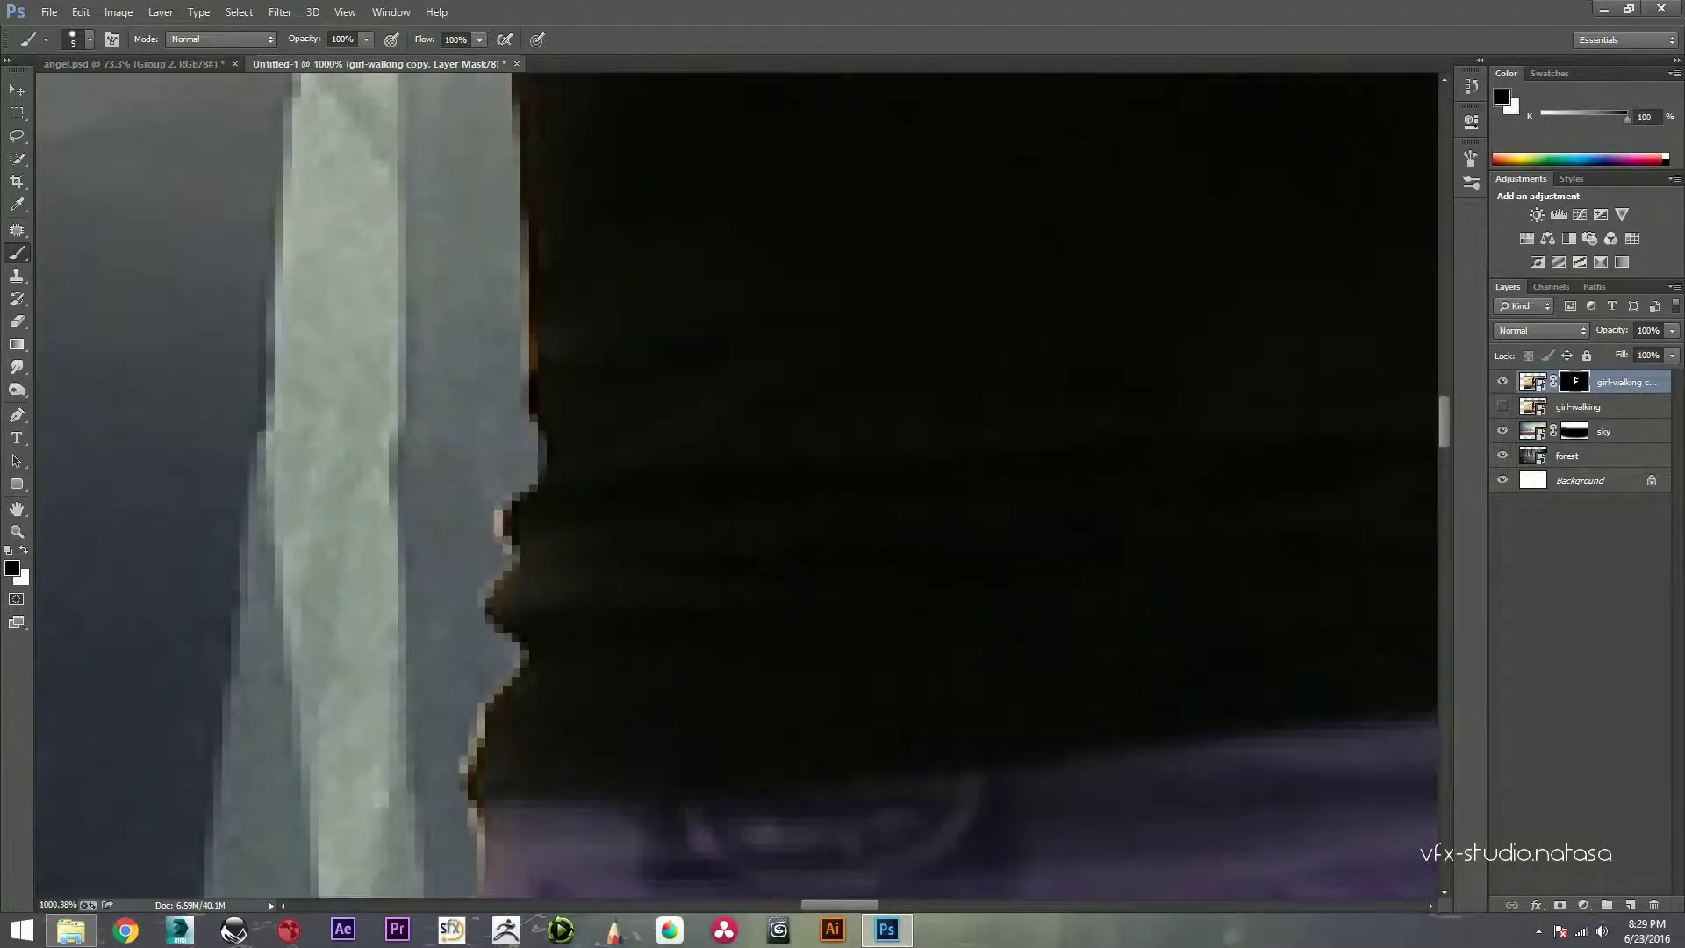
pyautogui.moveTo(498, 509); pyautogui.dragTo(500, 540)
pyautogui.moveTo(481, 707)
pyautogui.mouseDown()
pyautogui.moveTo(461, 772)
pyautogui.moveTo(392, 413)
pyautogui.mouseUp()
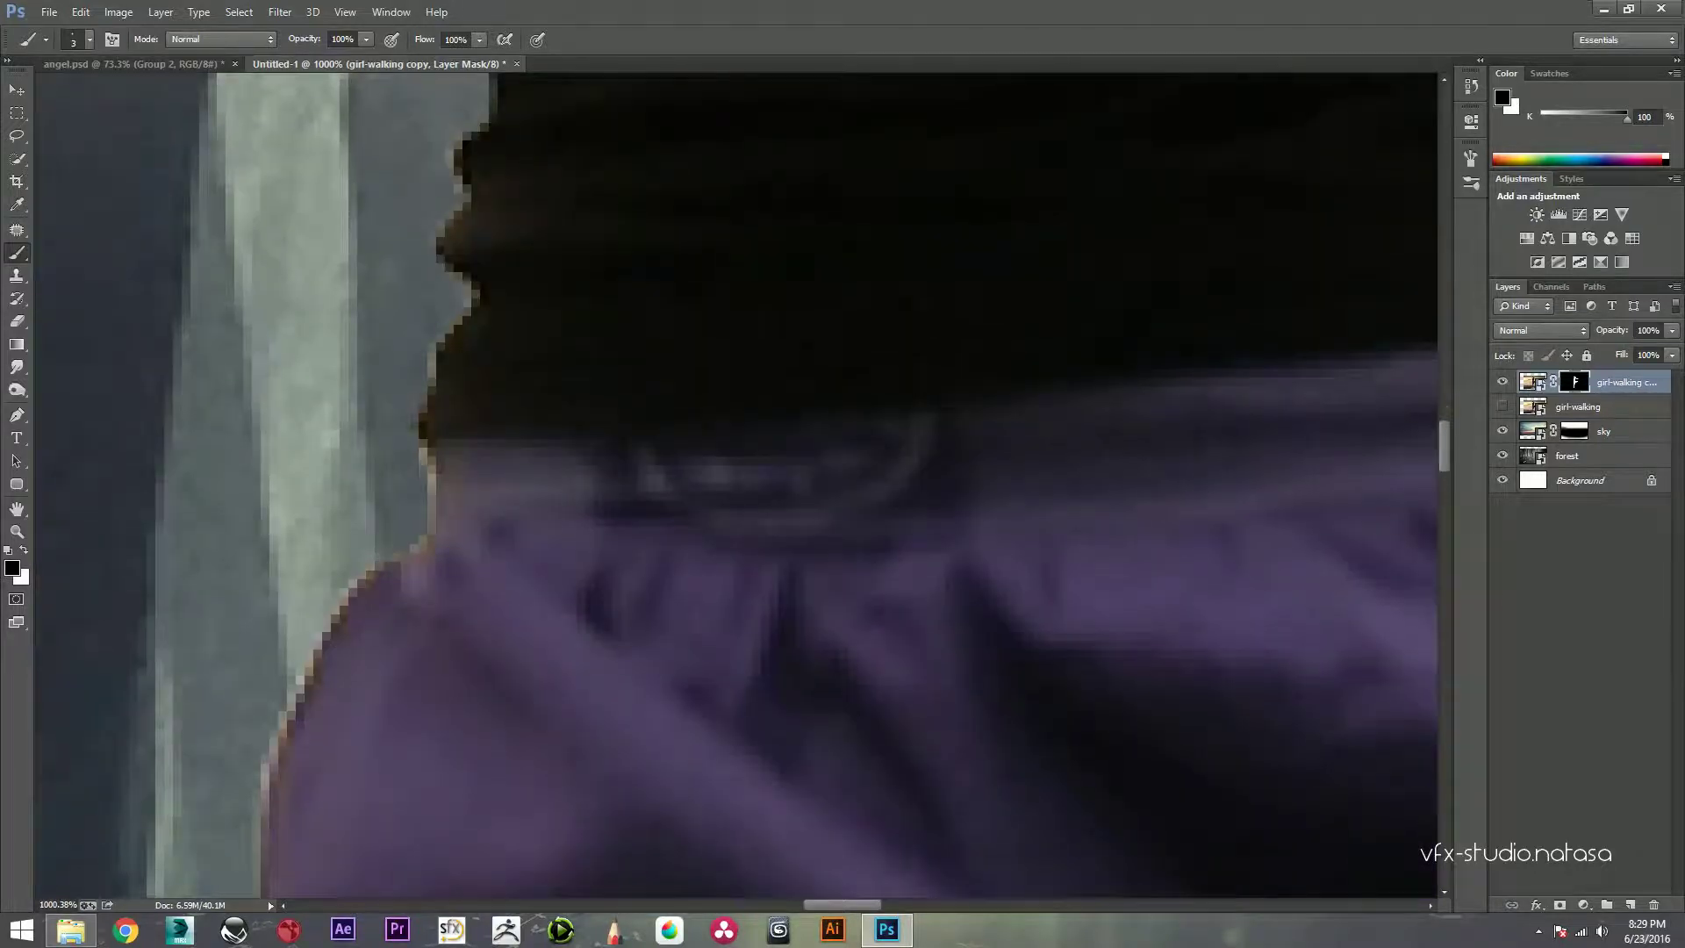
pyautogui.moveTo(392, 554)
pyautogui.mouseDown()
pyautogui.moveTo(316, 663)
pyautogui.moveTo(430, 378)
pyautogui.mouseUp()
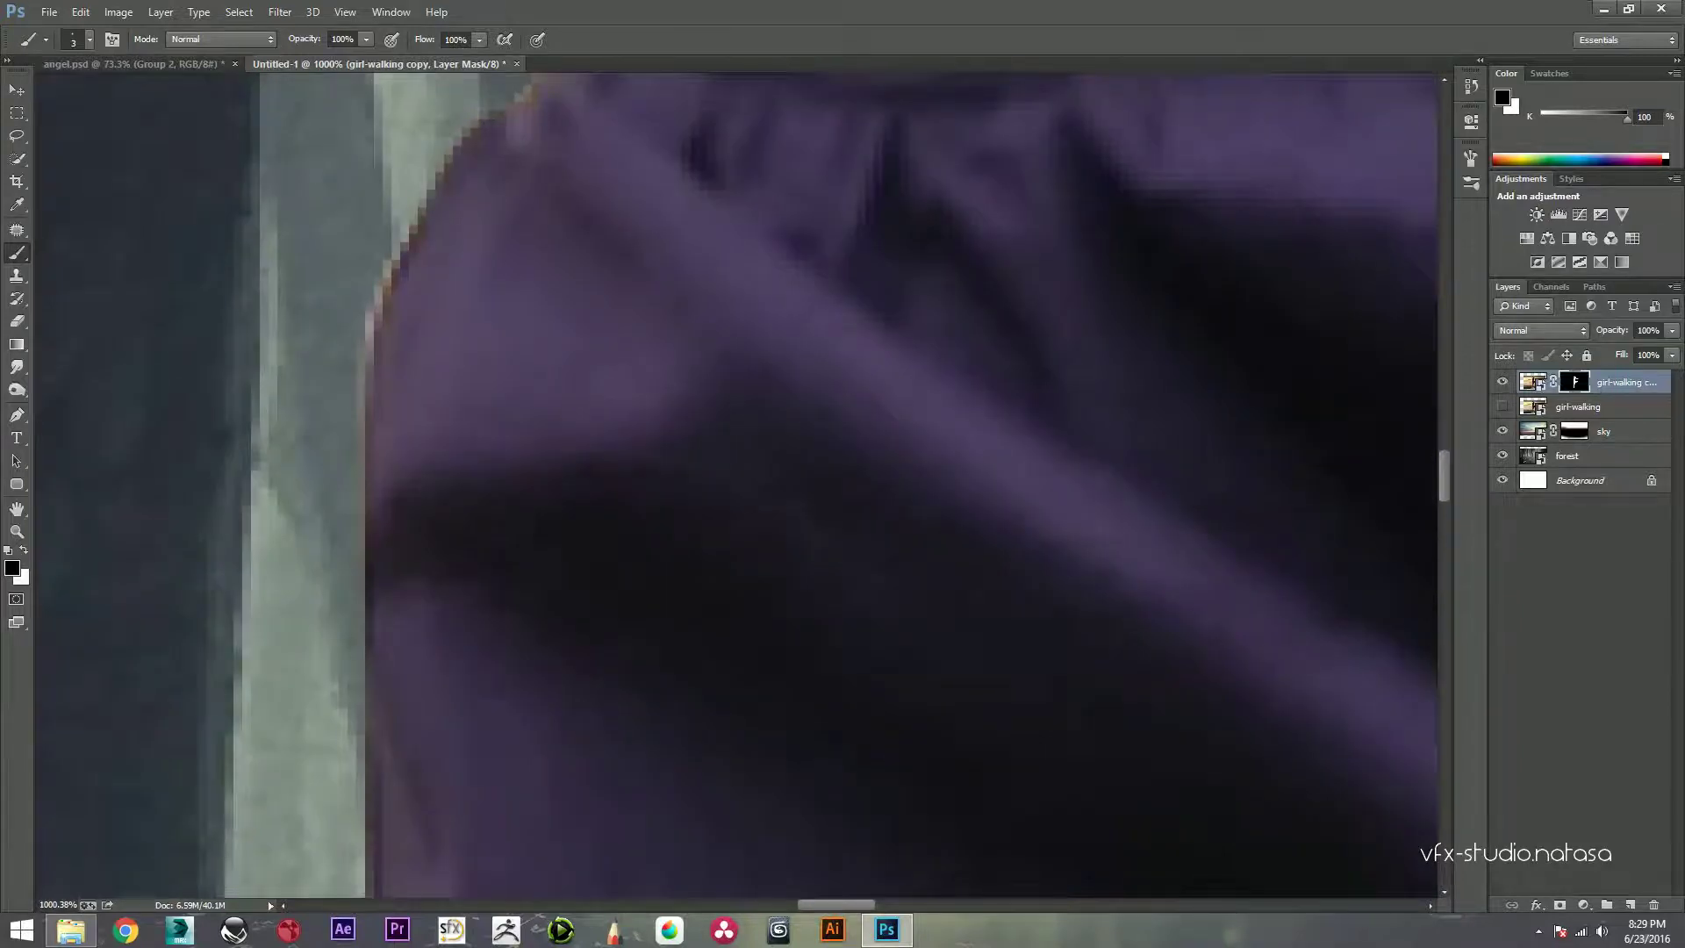
pyautogui.moveTo(386, 256); pyautogui.dragTo(369, 391)
# Step: Mask the light fringe along the hair and collar edges, then review the result
pyautogui.scroll(-10, 369, 390)
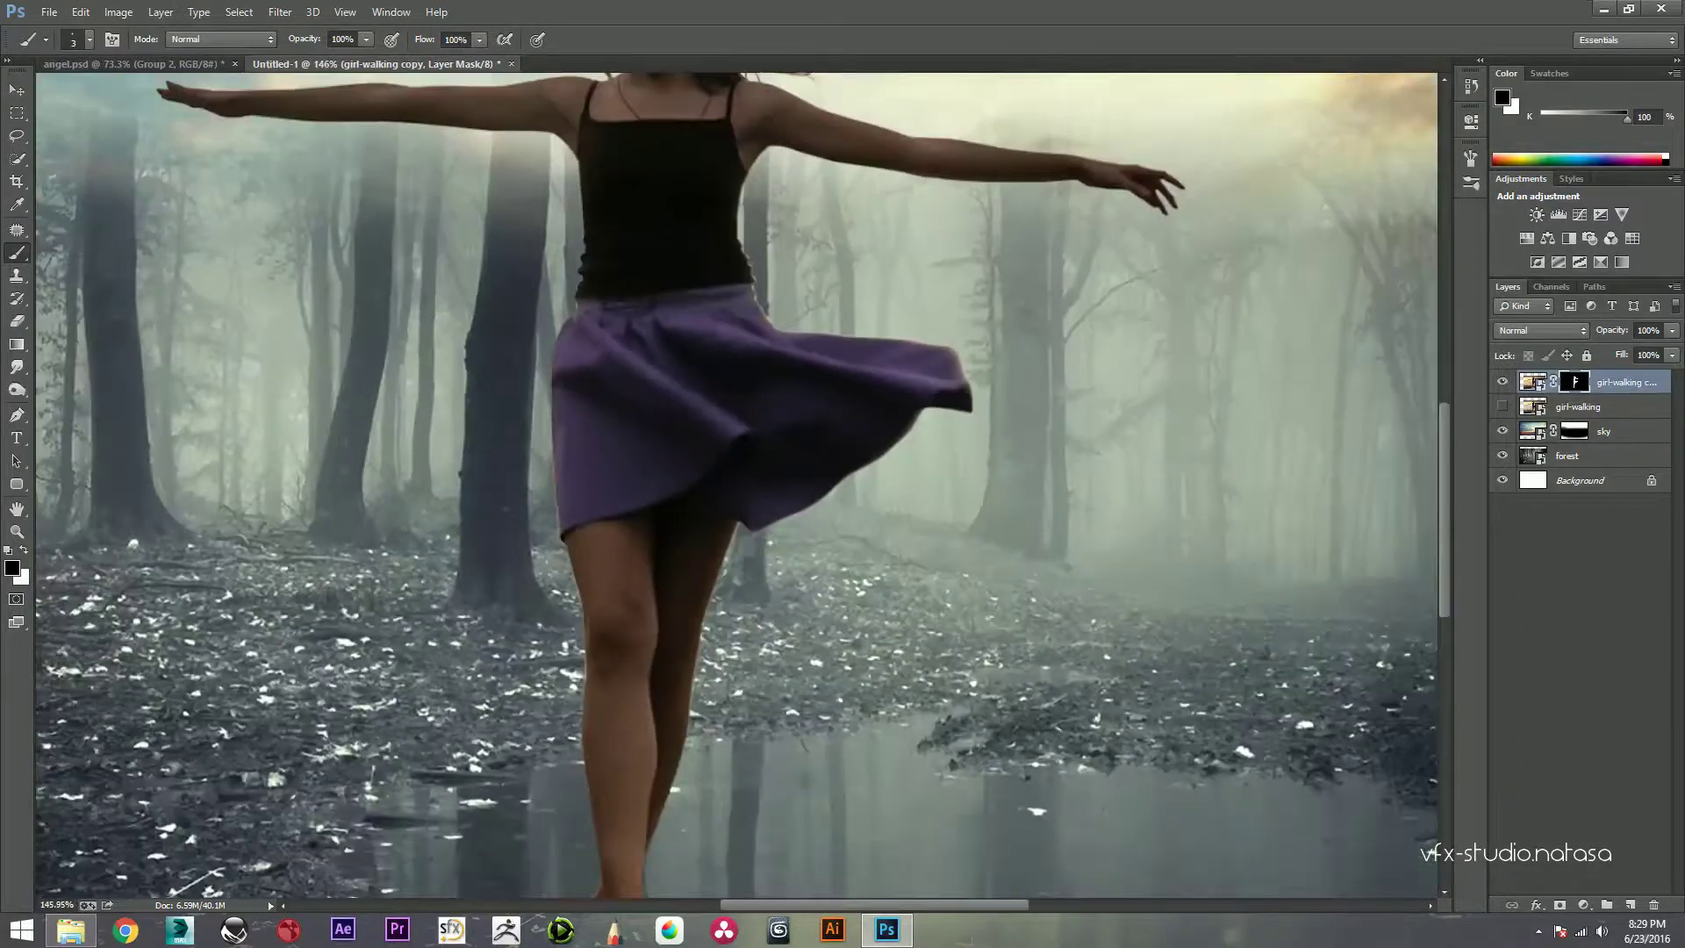
pyautogui.scroll(3, 768, 282)
pyautogui.scroll(4, 767, 282)
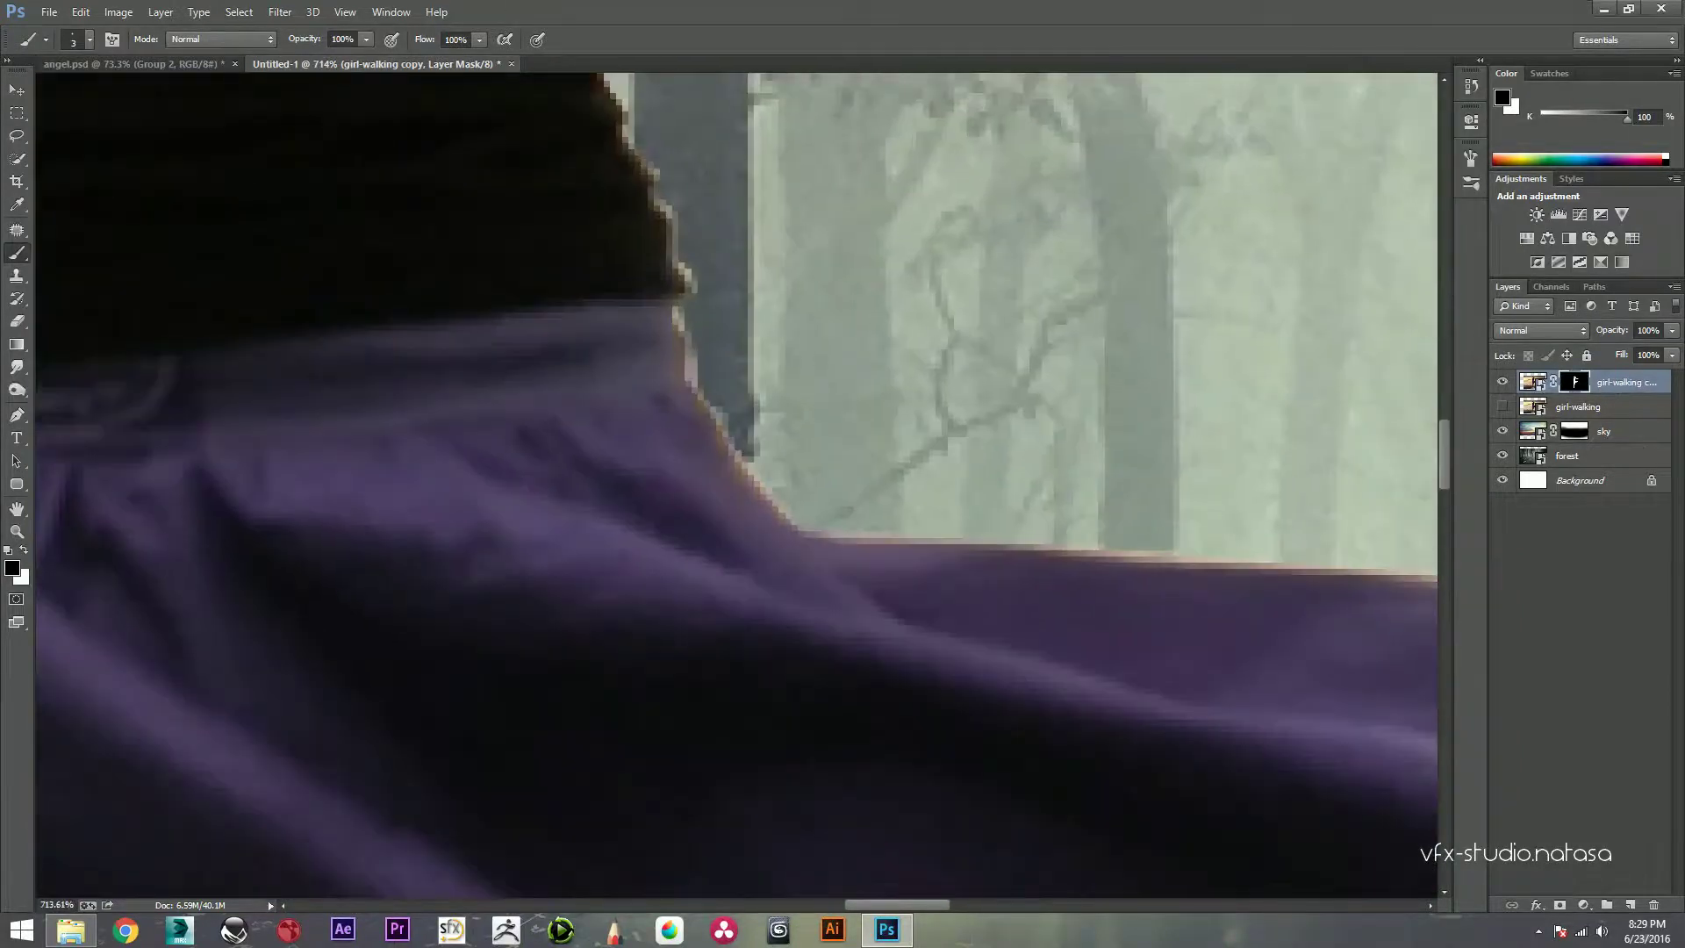
pyautogui.moveTo(651, 162); pyautogui.dragTo(658, 180)
pyautogui.moveTo(680, 263); pyautogui.dragTo(701, 397)
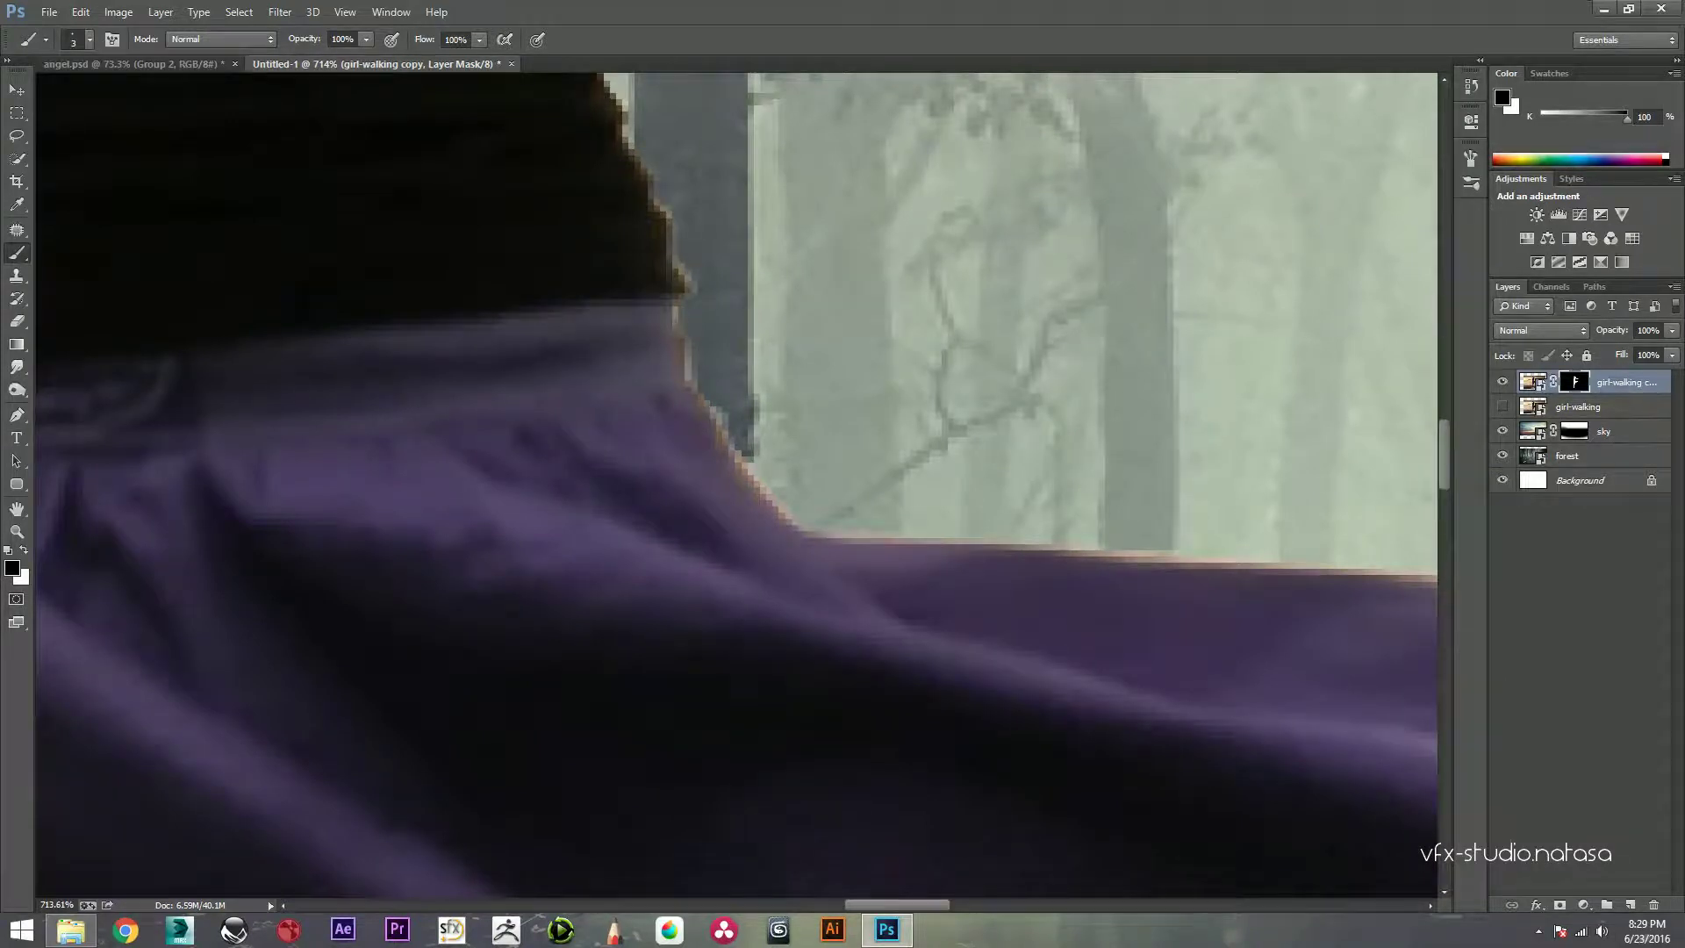
pyautogui.scroll(-5, 1113, 345)
pyautogui.scroll(-3, 1113, 345)
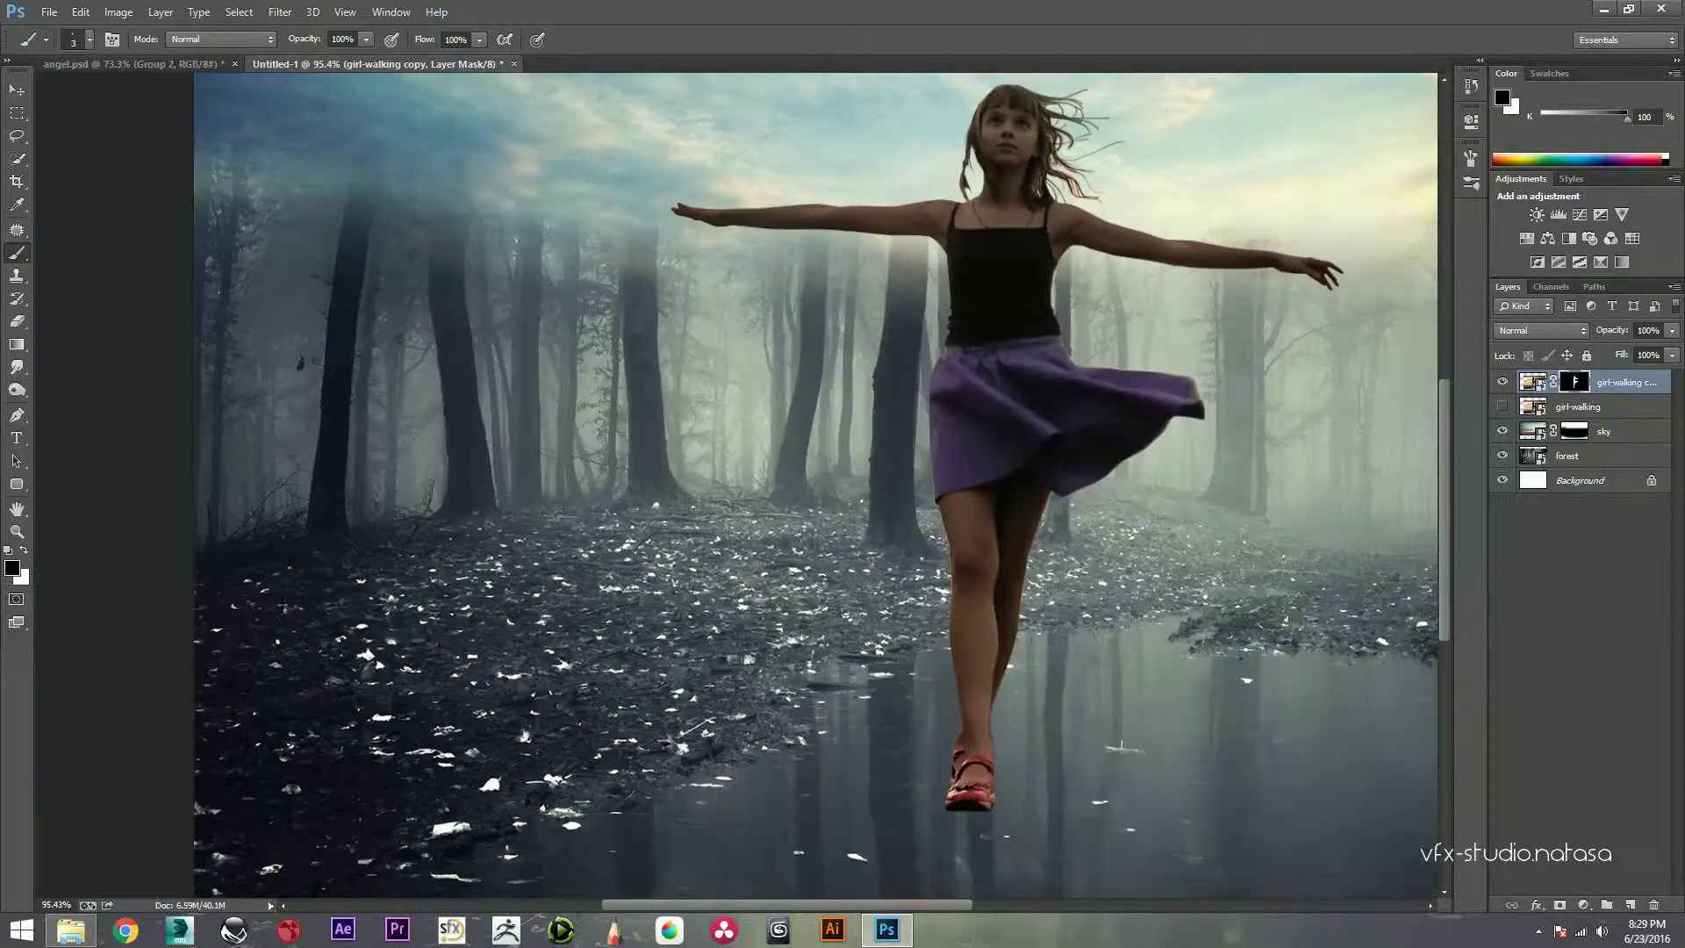
pyautogui.scroll(-2, 1113, 345)
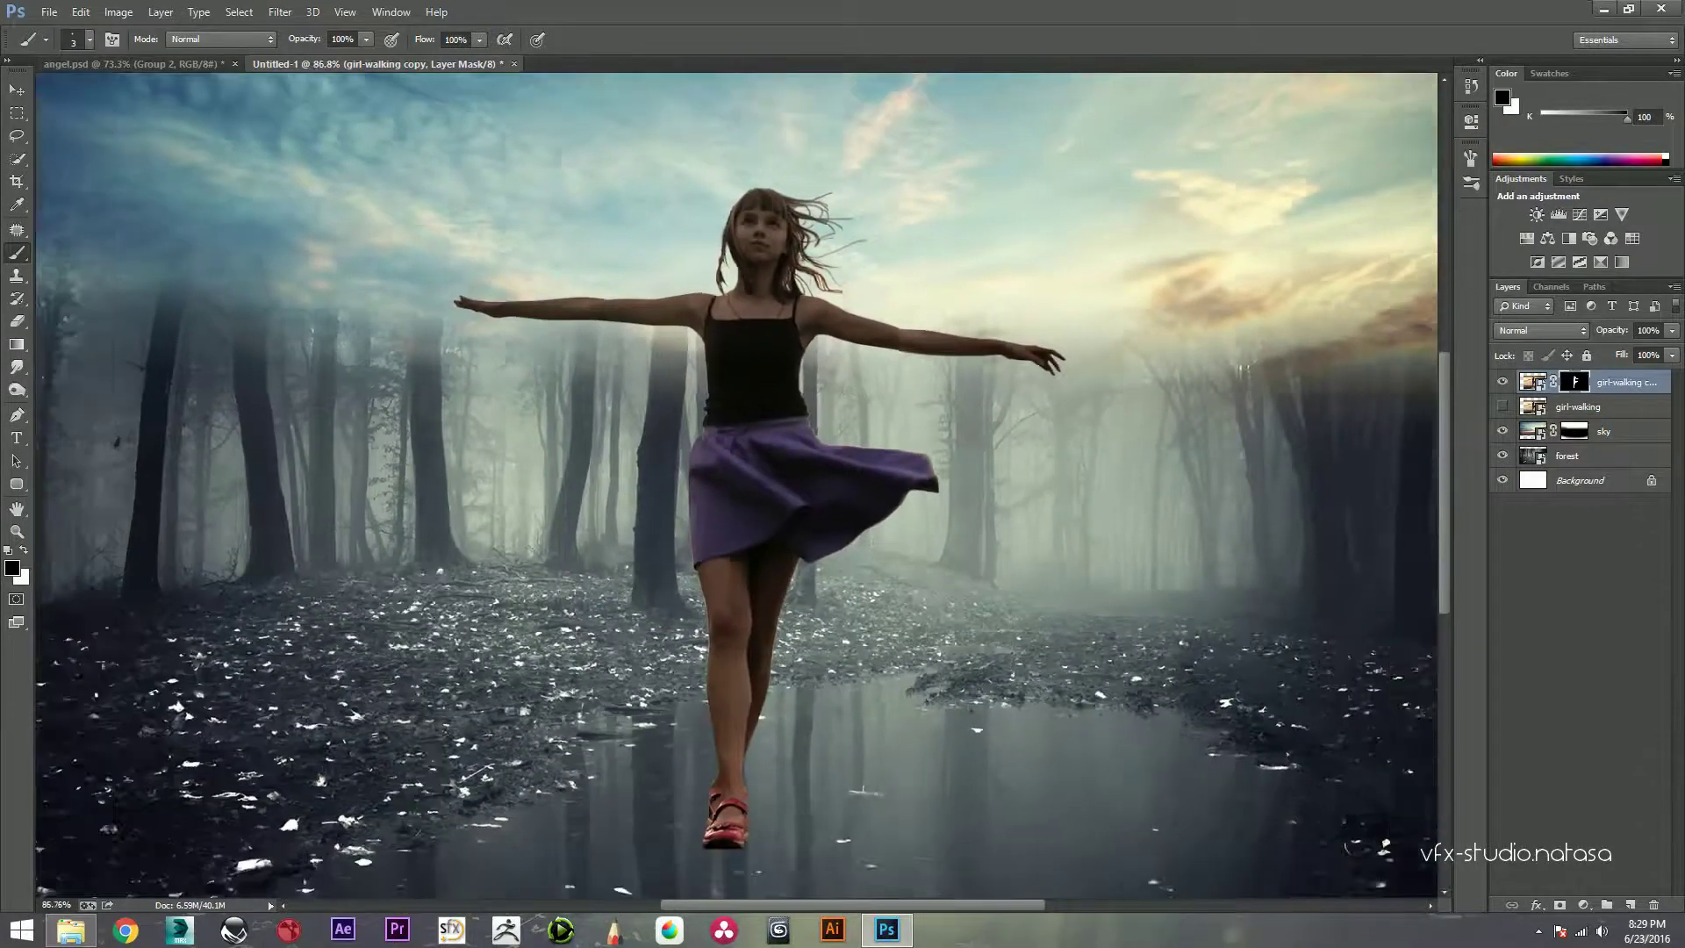
pyautogui.scroll(3, 781, 614)
pyautogui.scroll(3, 782, 615)
pyautogui.scroll(3, 781, 614)
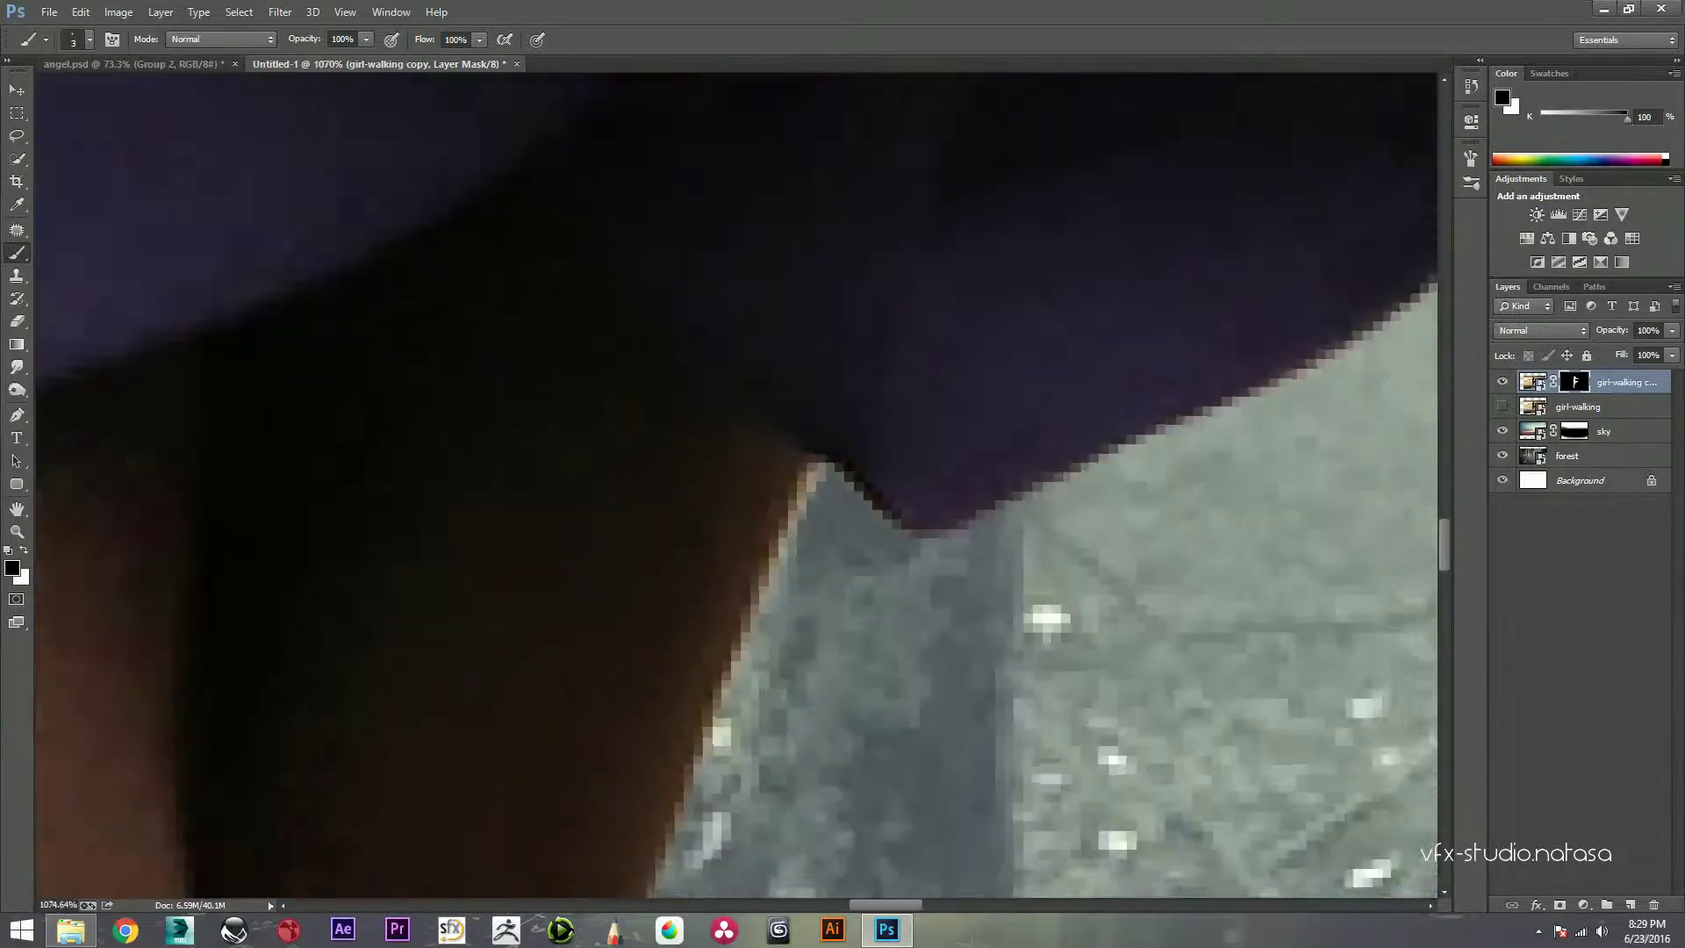
pyautogui.scroll(2, 781, 615)
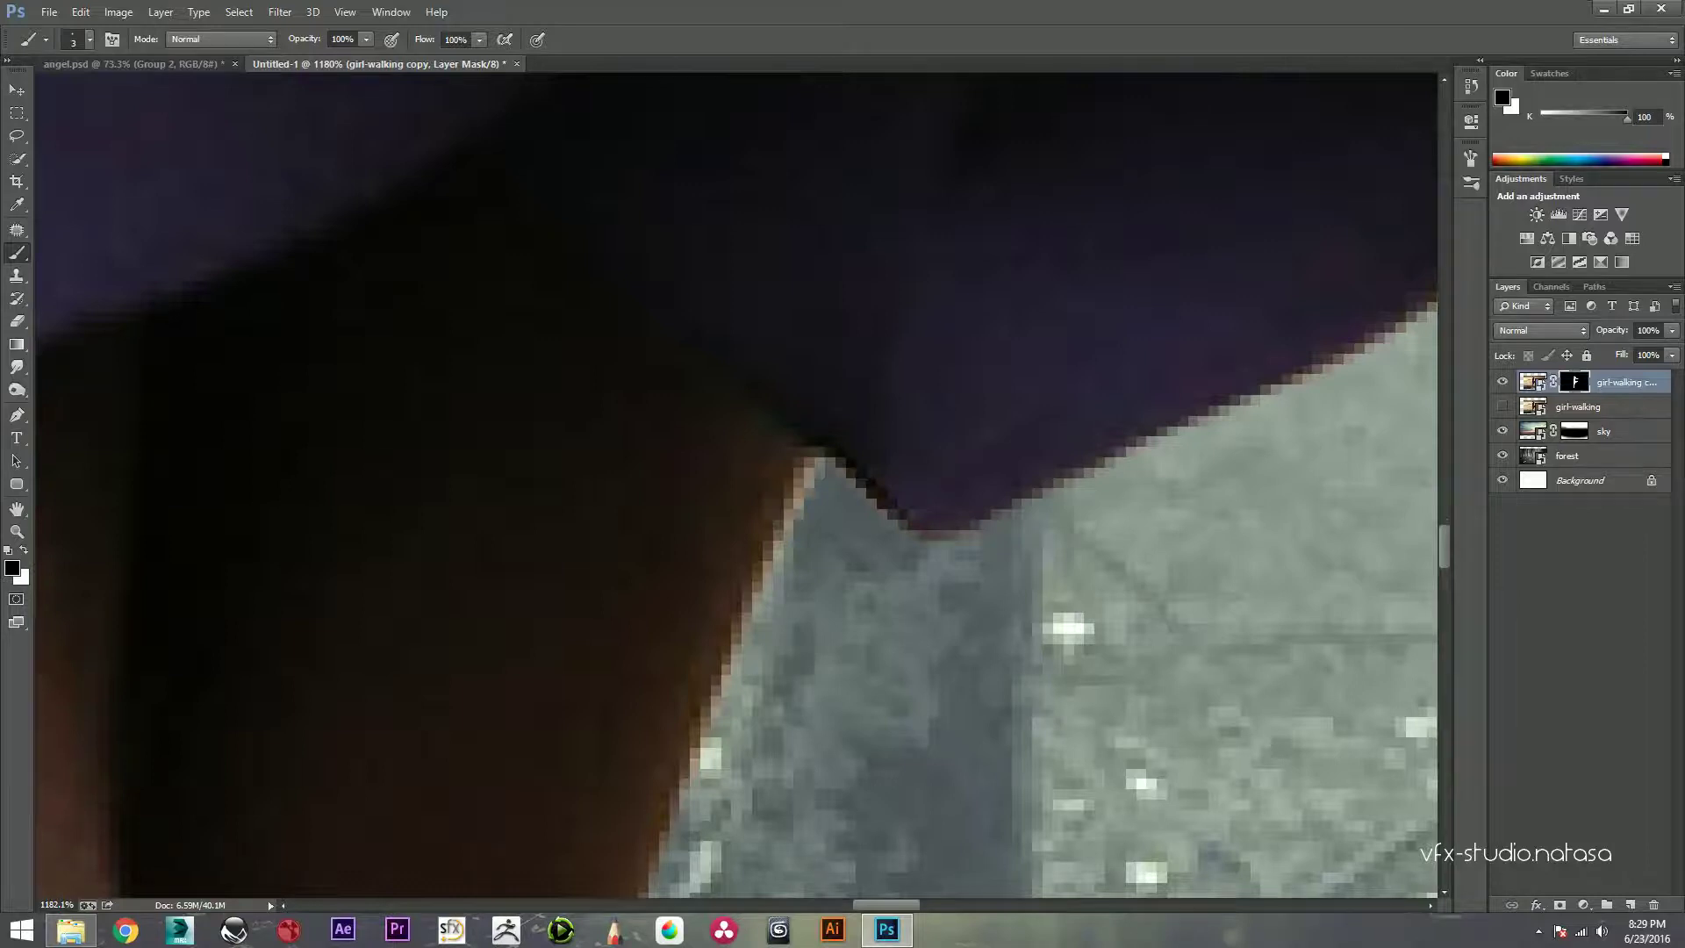
pyautogui.scroll(-1, 808, 474)
pyautogui.scroll(-4, 809, 474)
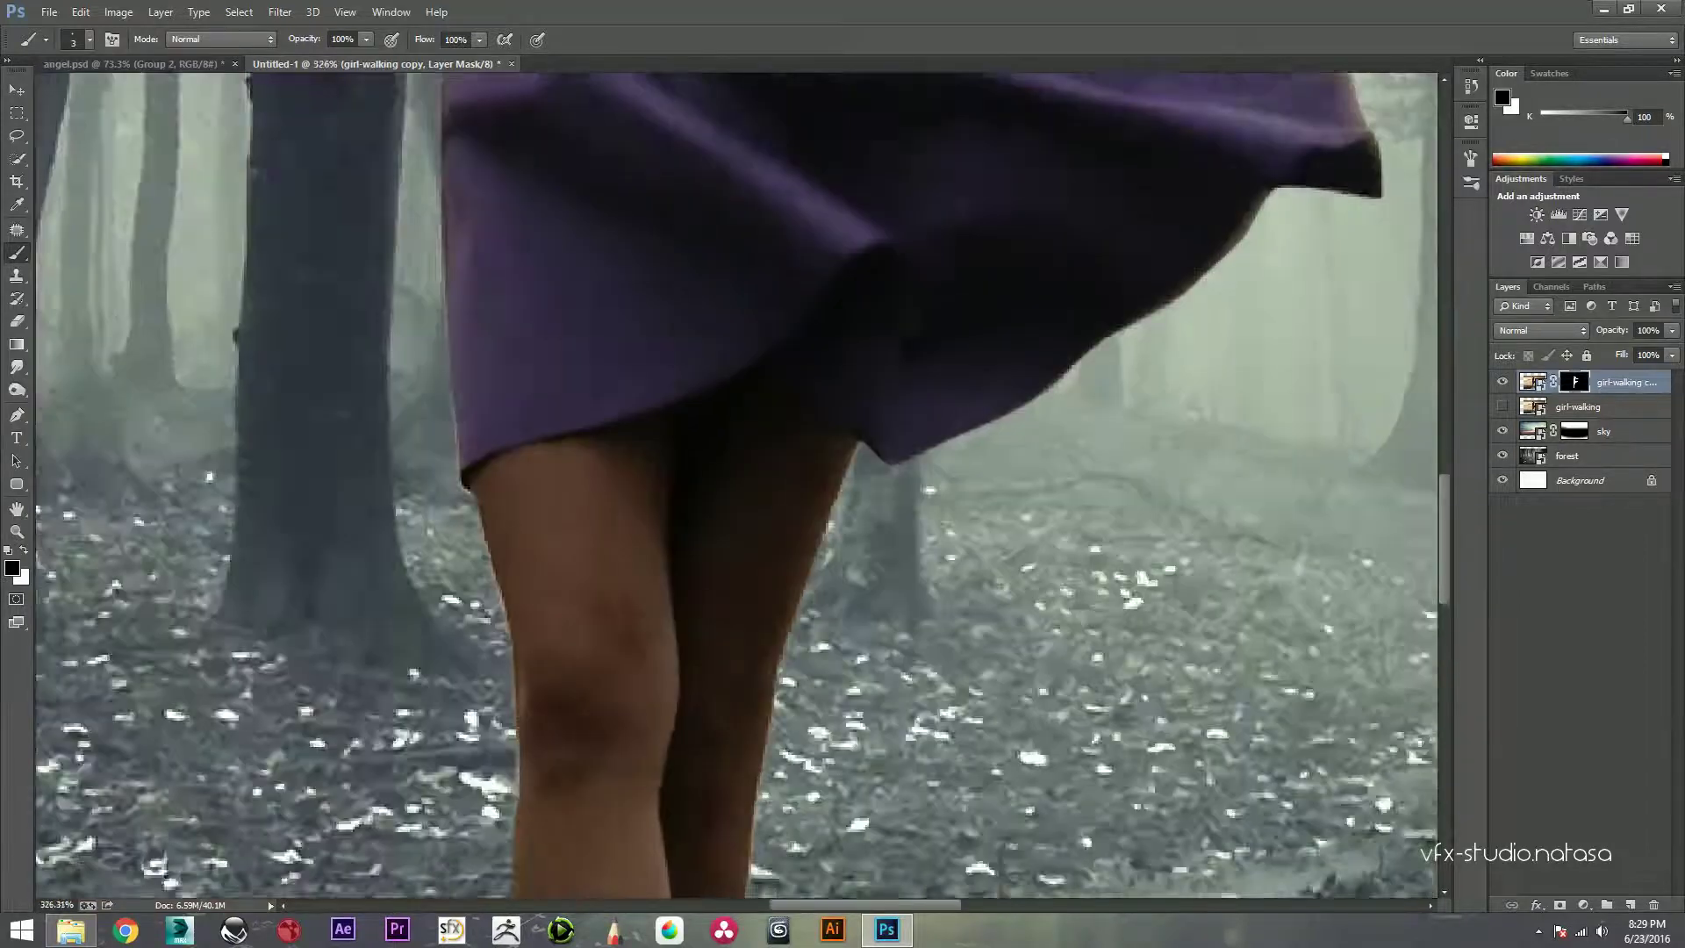
pyautogui.scroll(-2, 808, 474)
pyautogui.scroll(-1, 808, 474)
pyautogui.scroll(-1, 808, 474)
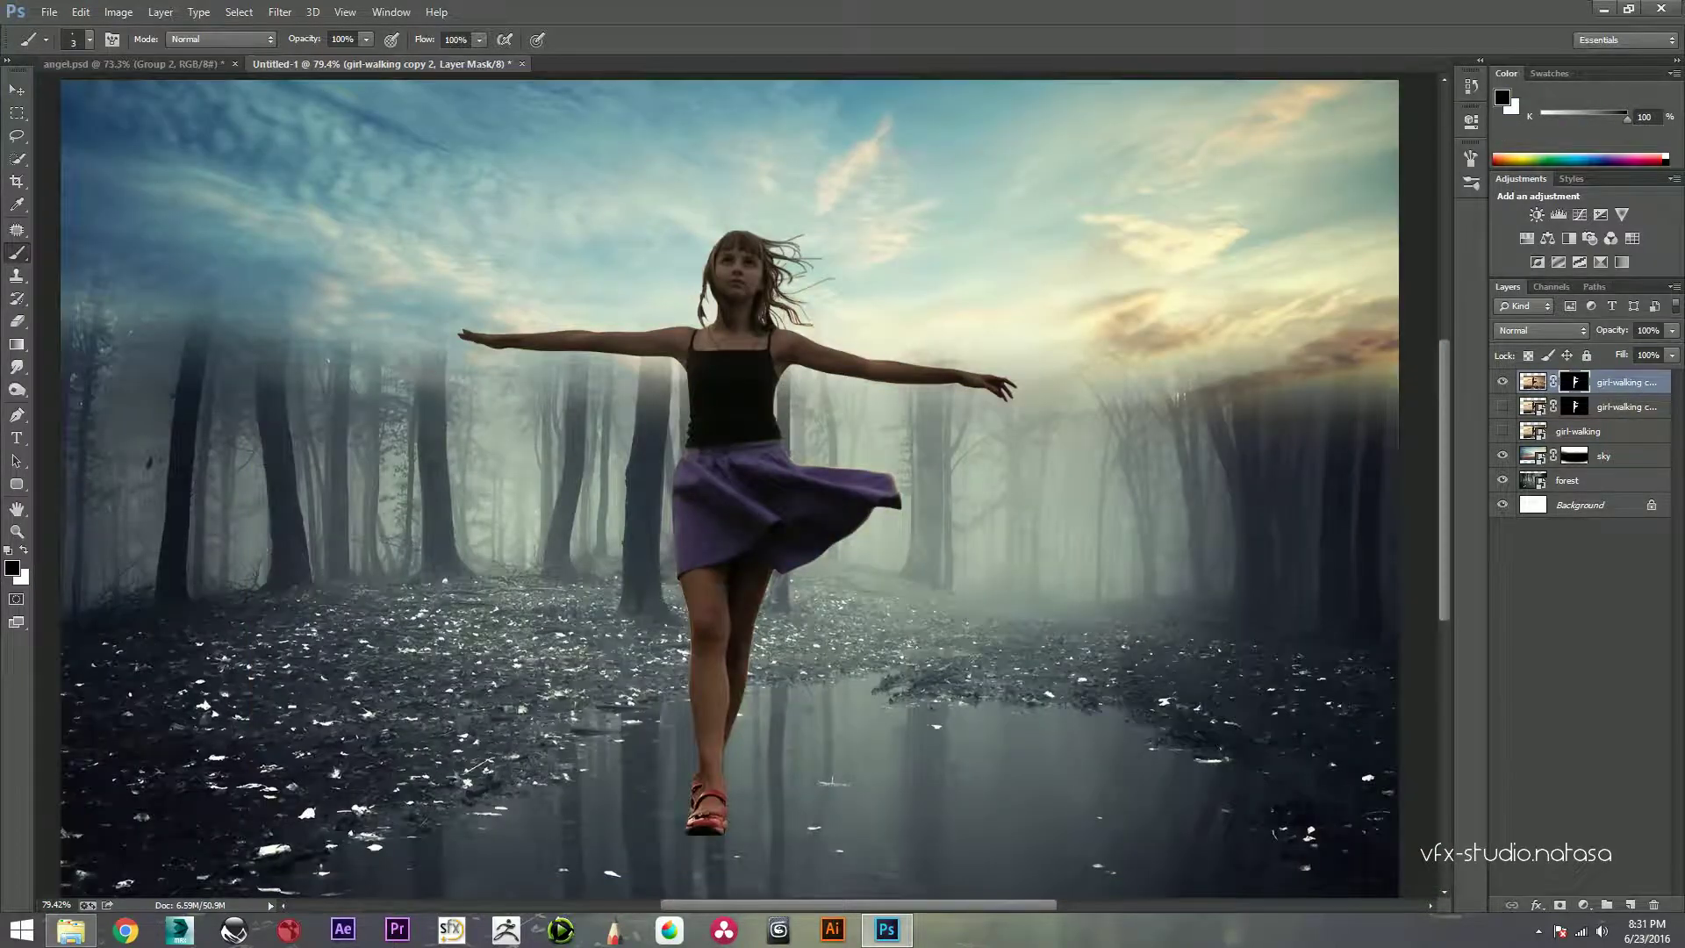
# Step: Apply the layer mask permanently to girl-walking copy 2 and check the result
pyautogui.rightClick(1532, 382)
pyautogui.click(1575, 382)
pyautogui.rightClick(1575, 382)
pyautogui.click(1499, 438)
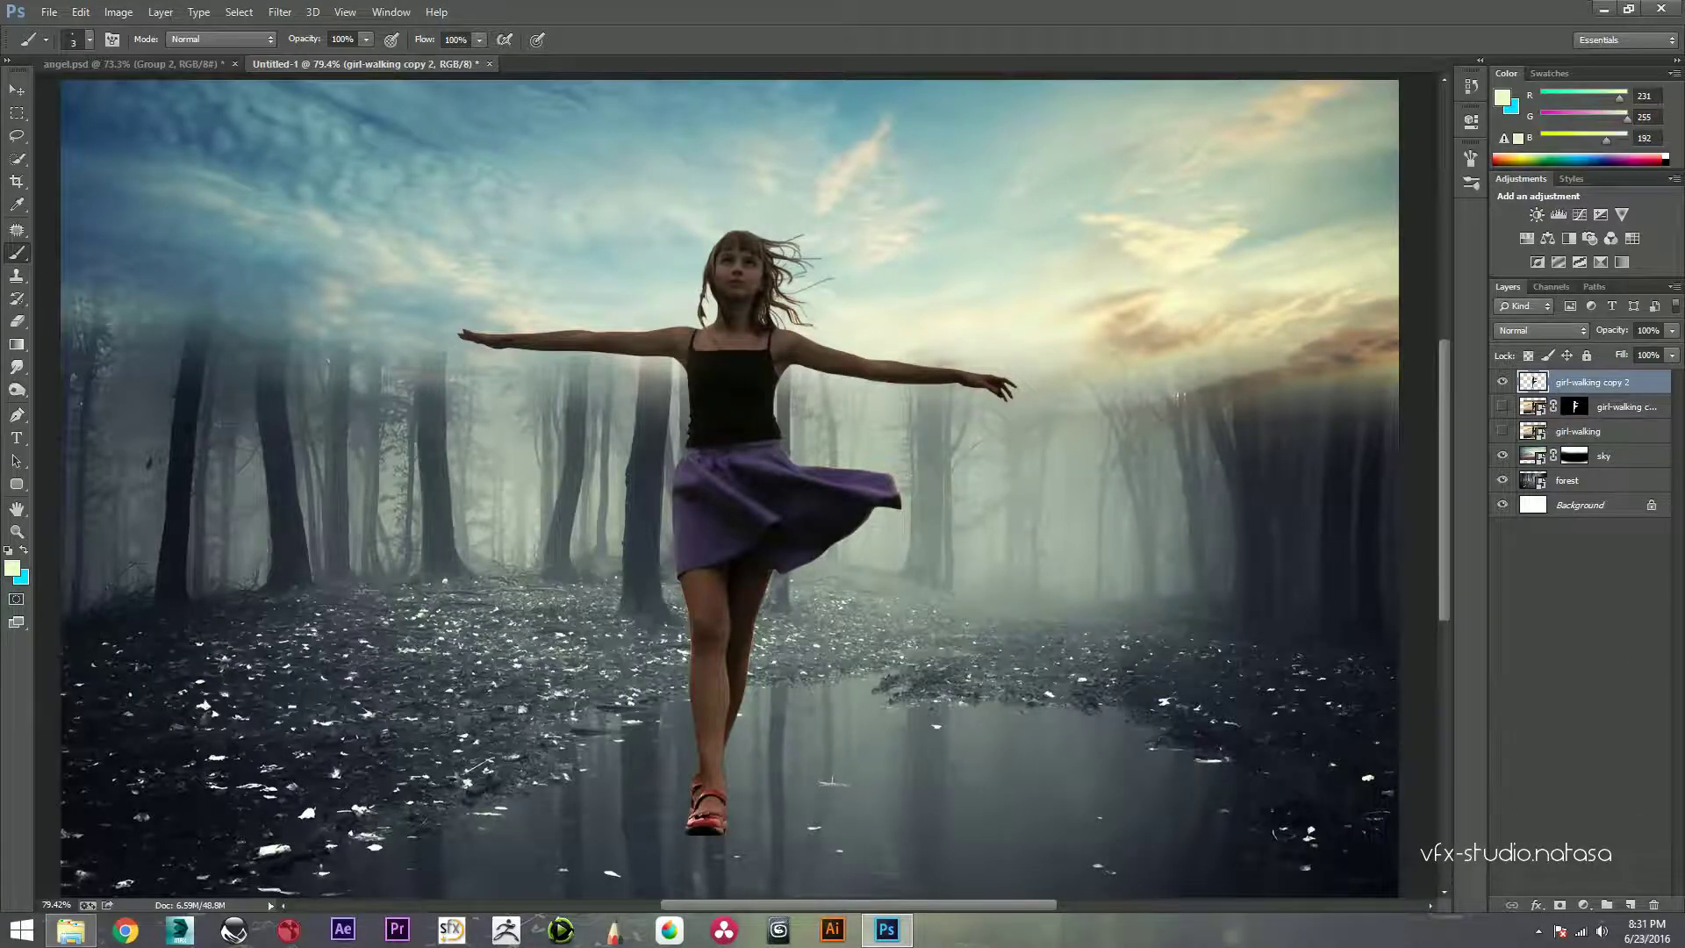
pyautogui.click(1503, 382)
pyautogui.click(1503, 382)
# Step: Duplicate girl-walking copy 2 into a new layer, girl-walking copy 3
pyautogui.scroll(-1, 812, 358)
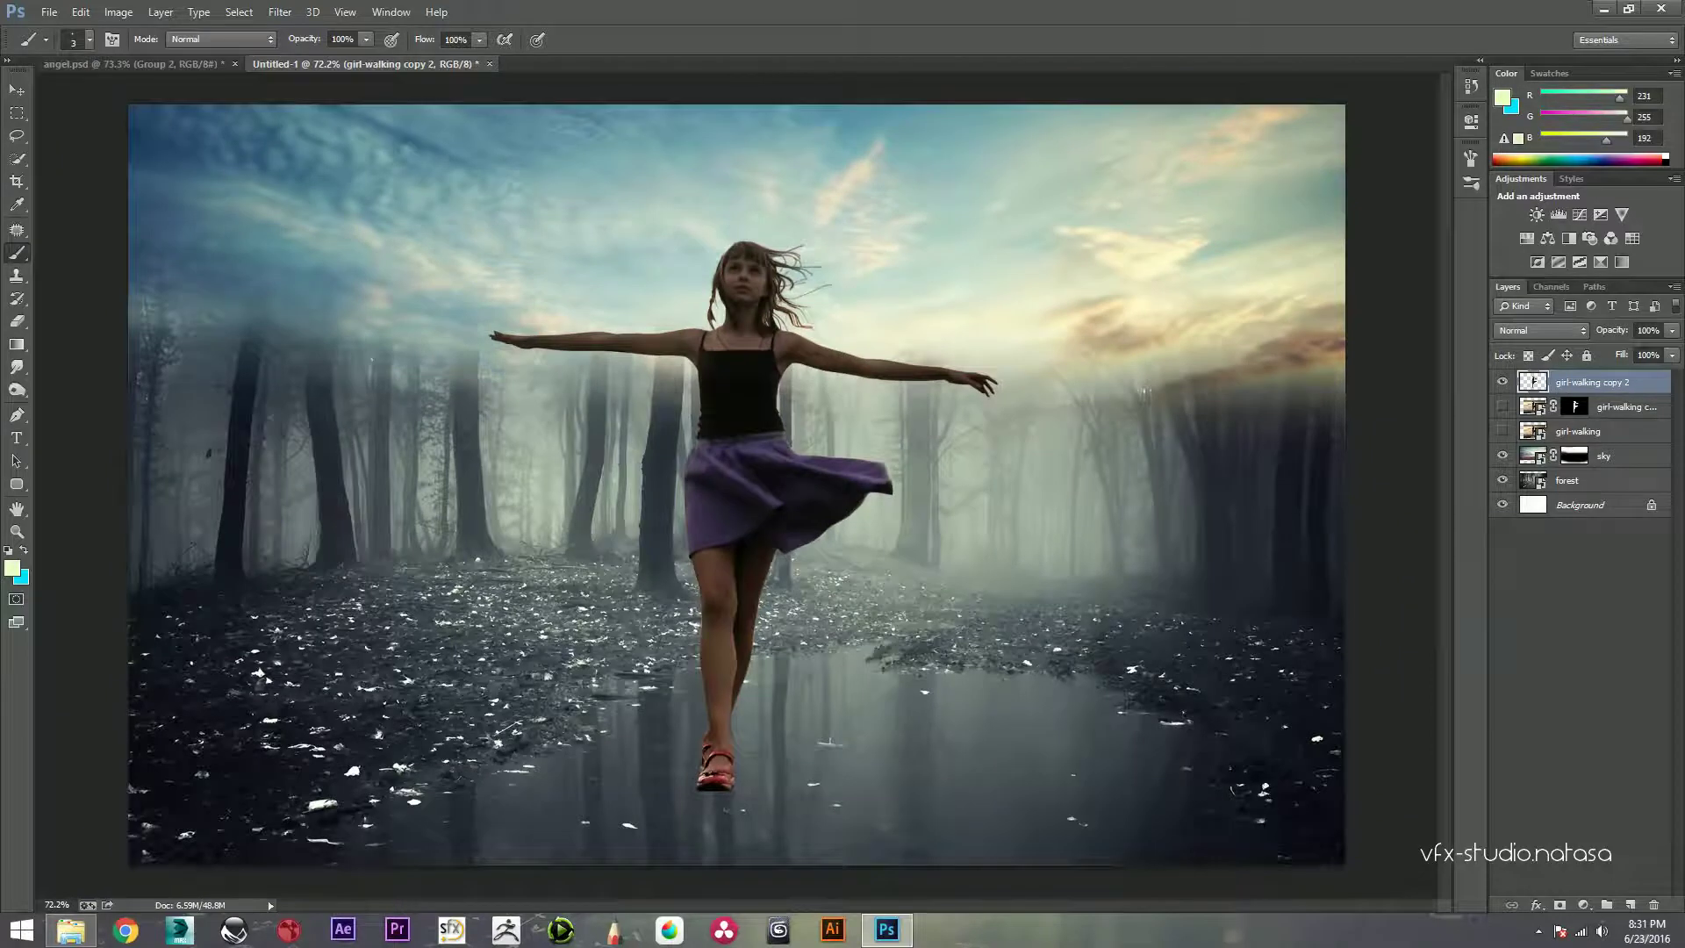
pyautogui.moveTo(1588, 382); pyautogui.dragTo(1630, 904)
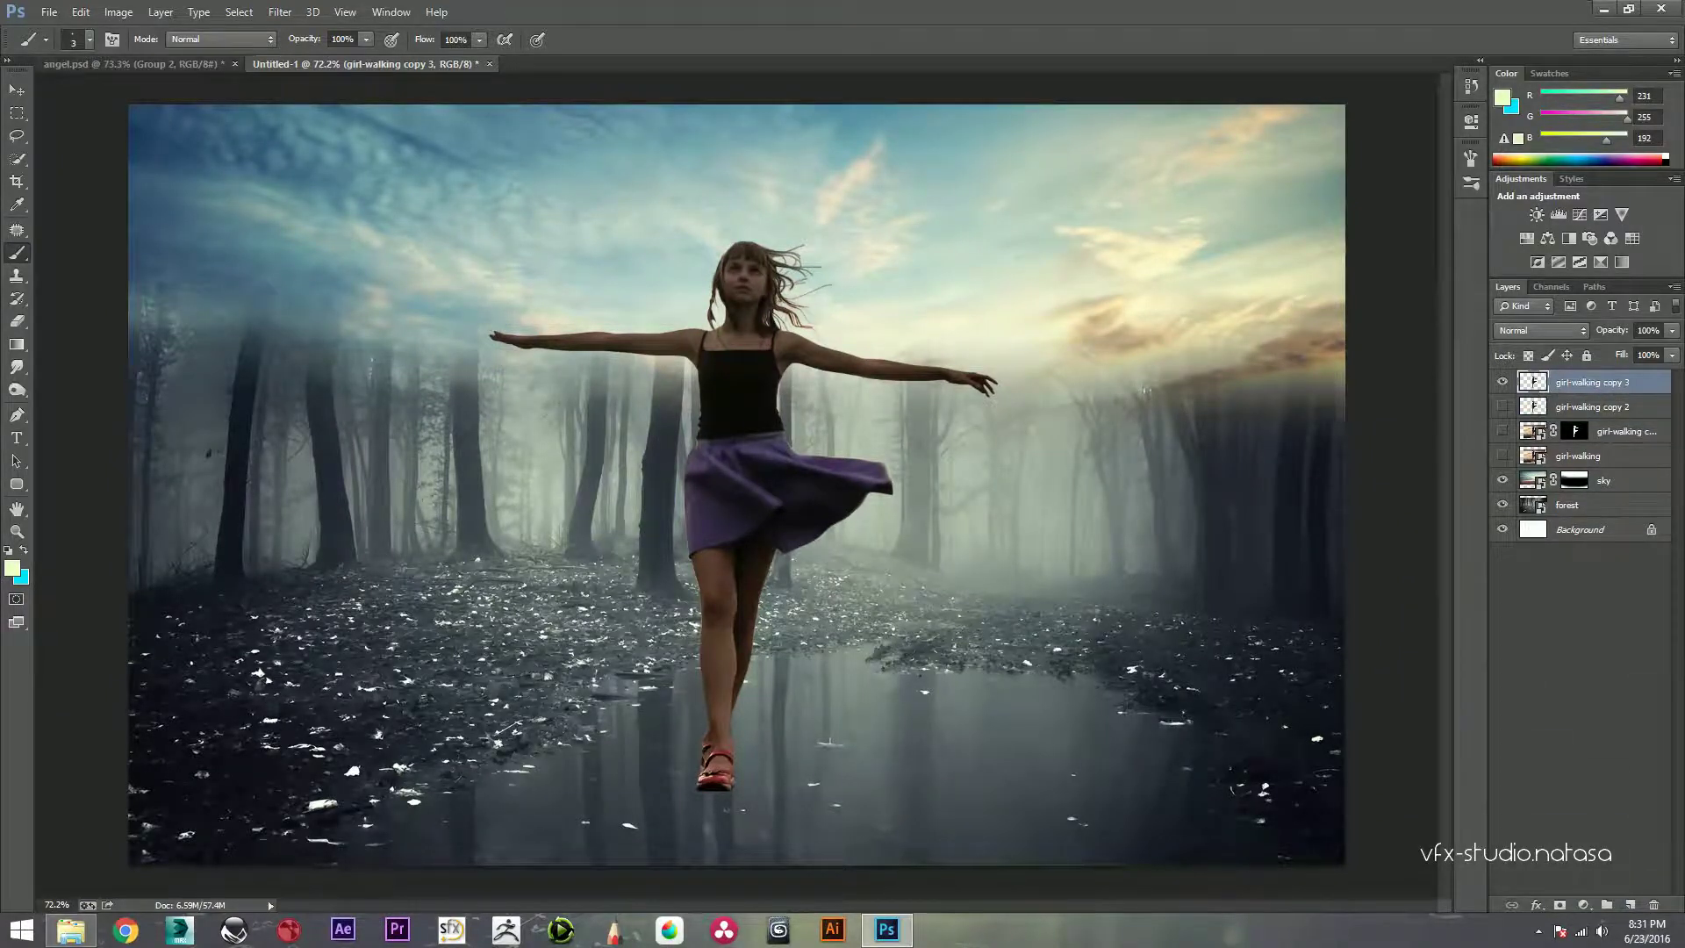
pyautogui.scroll(5, 737, 369)
# Step: Smudge the hair strands and their thin tips so they blend into the sky
pyautogui.press('r')
pyautogui.scroll(2, 737, 368)
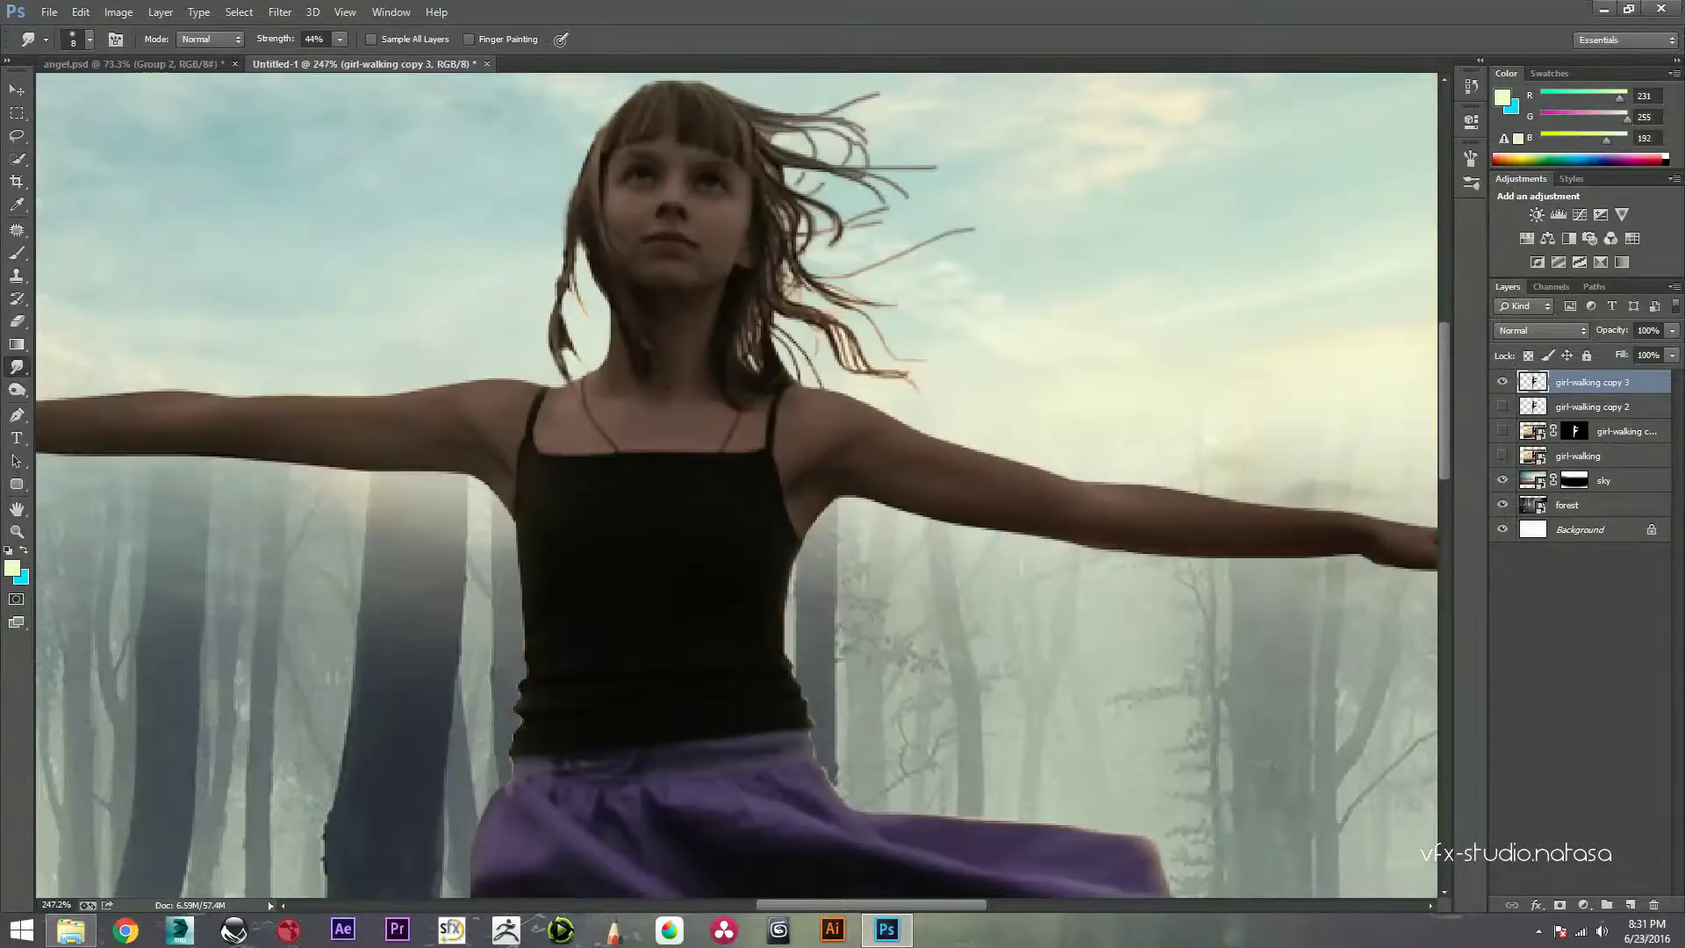
pyautogui.scroll(2, 738, 369)
pyautogui.scroll(2, 737, 369)
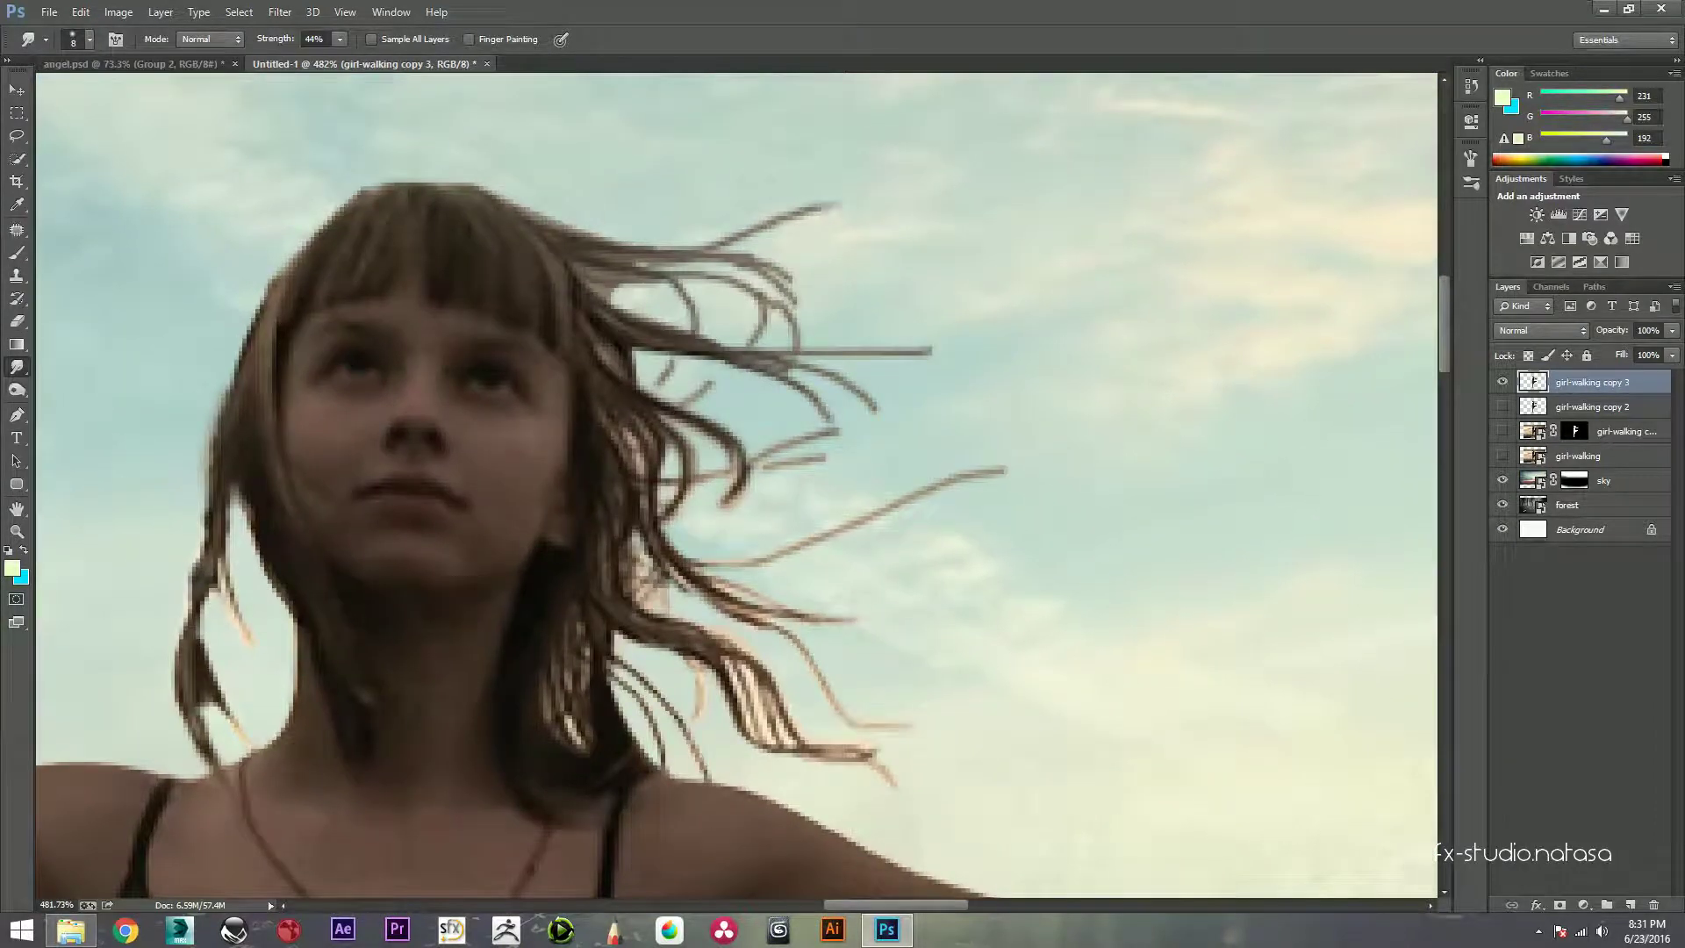
pyautogui.moveTo(765, 274)
pyautogui.mouseDown()
pyautogui.moveTo(812, 350)
pyautogui.moveTo(943, 351)
pyautogui.moveTo(895, 352)
pyautogui.moveTo(891, 430)
pyautogui.mouseUp()
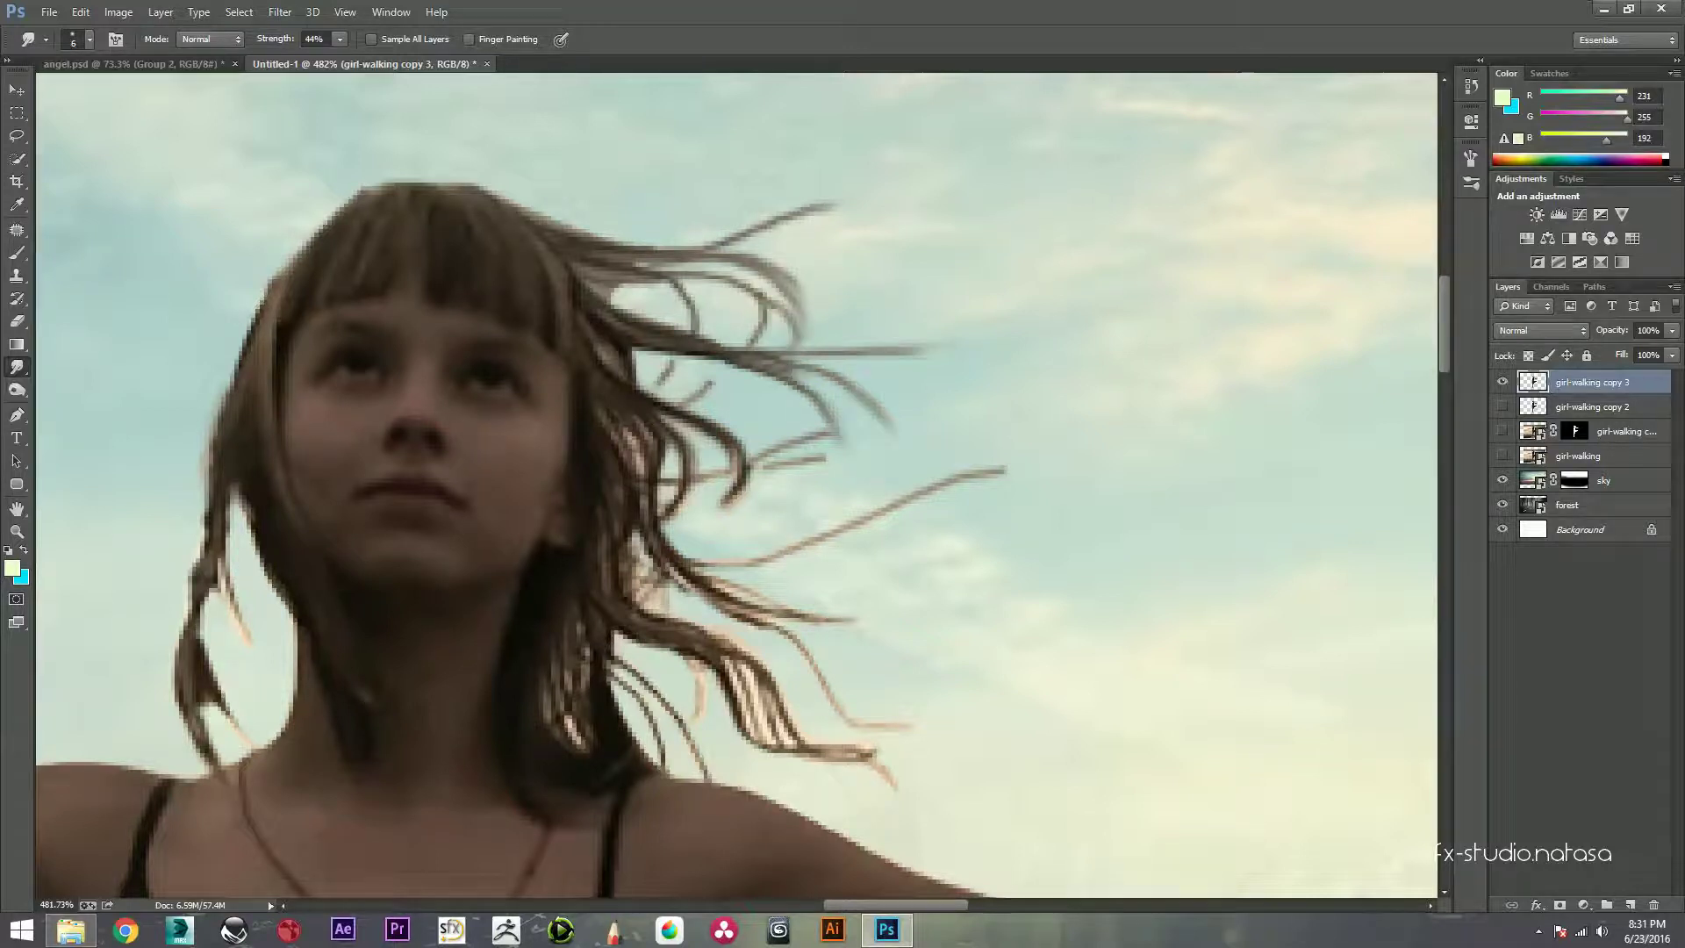
pyautogui.moveTo(961, 475); pyautogui.dragTo(1009, 470)
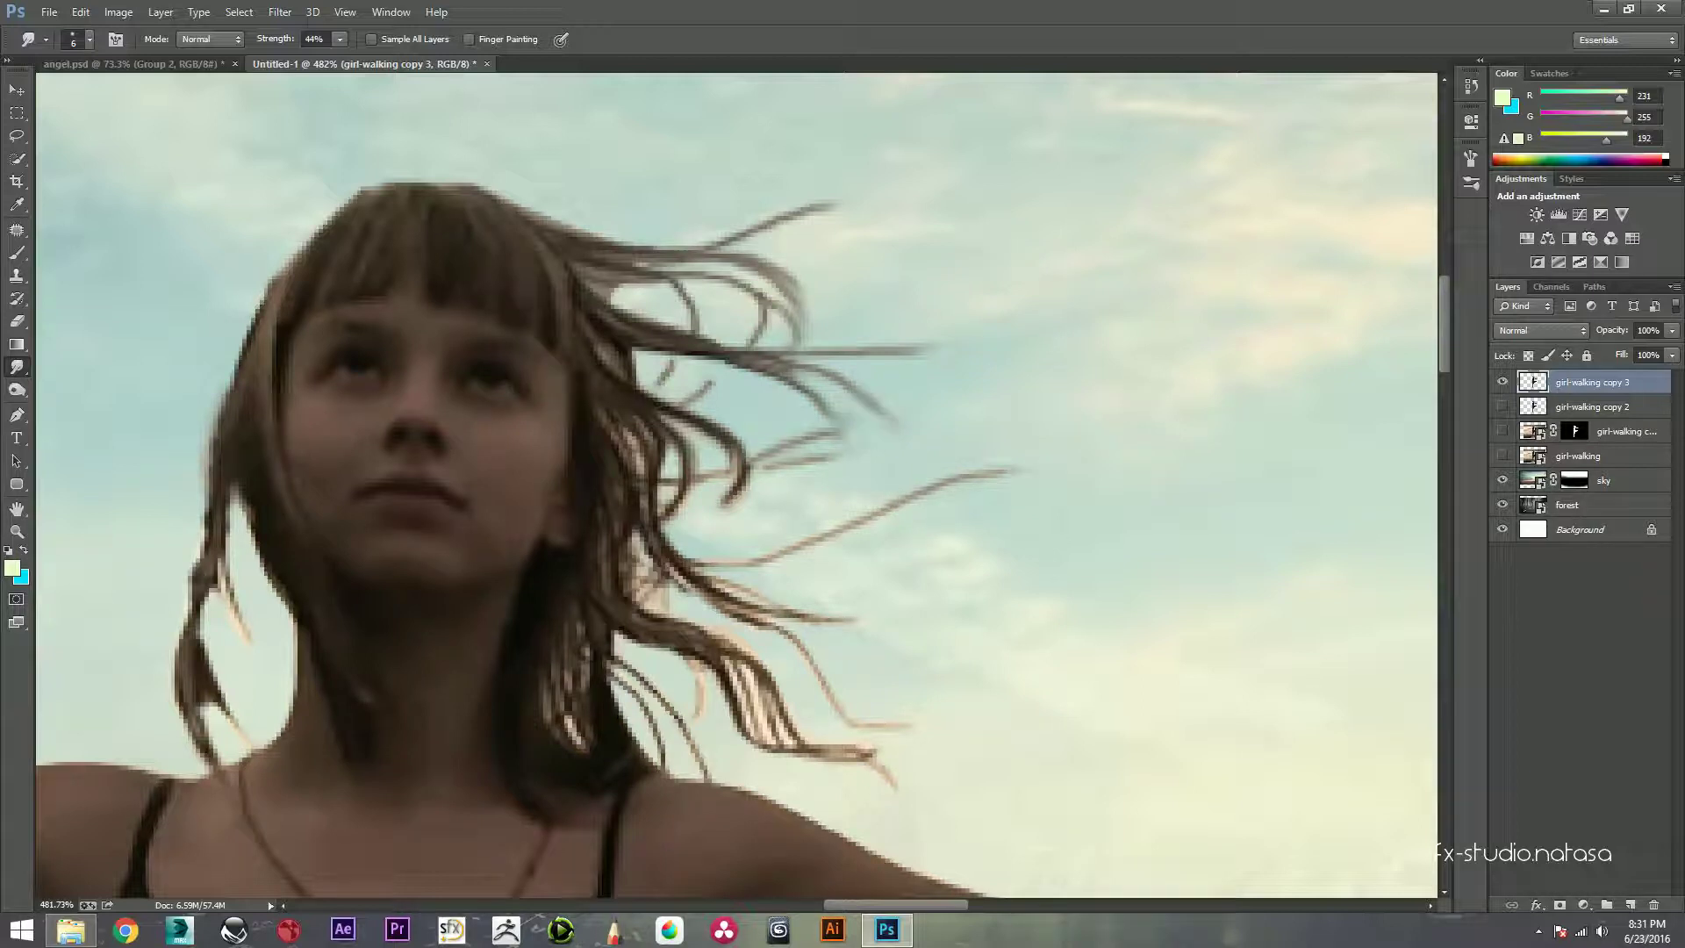
pyautogui.moveTo(732, 561); pyautogui.dragTo(681, 557)
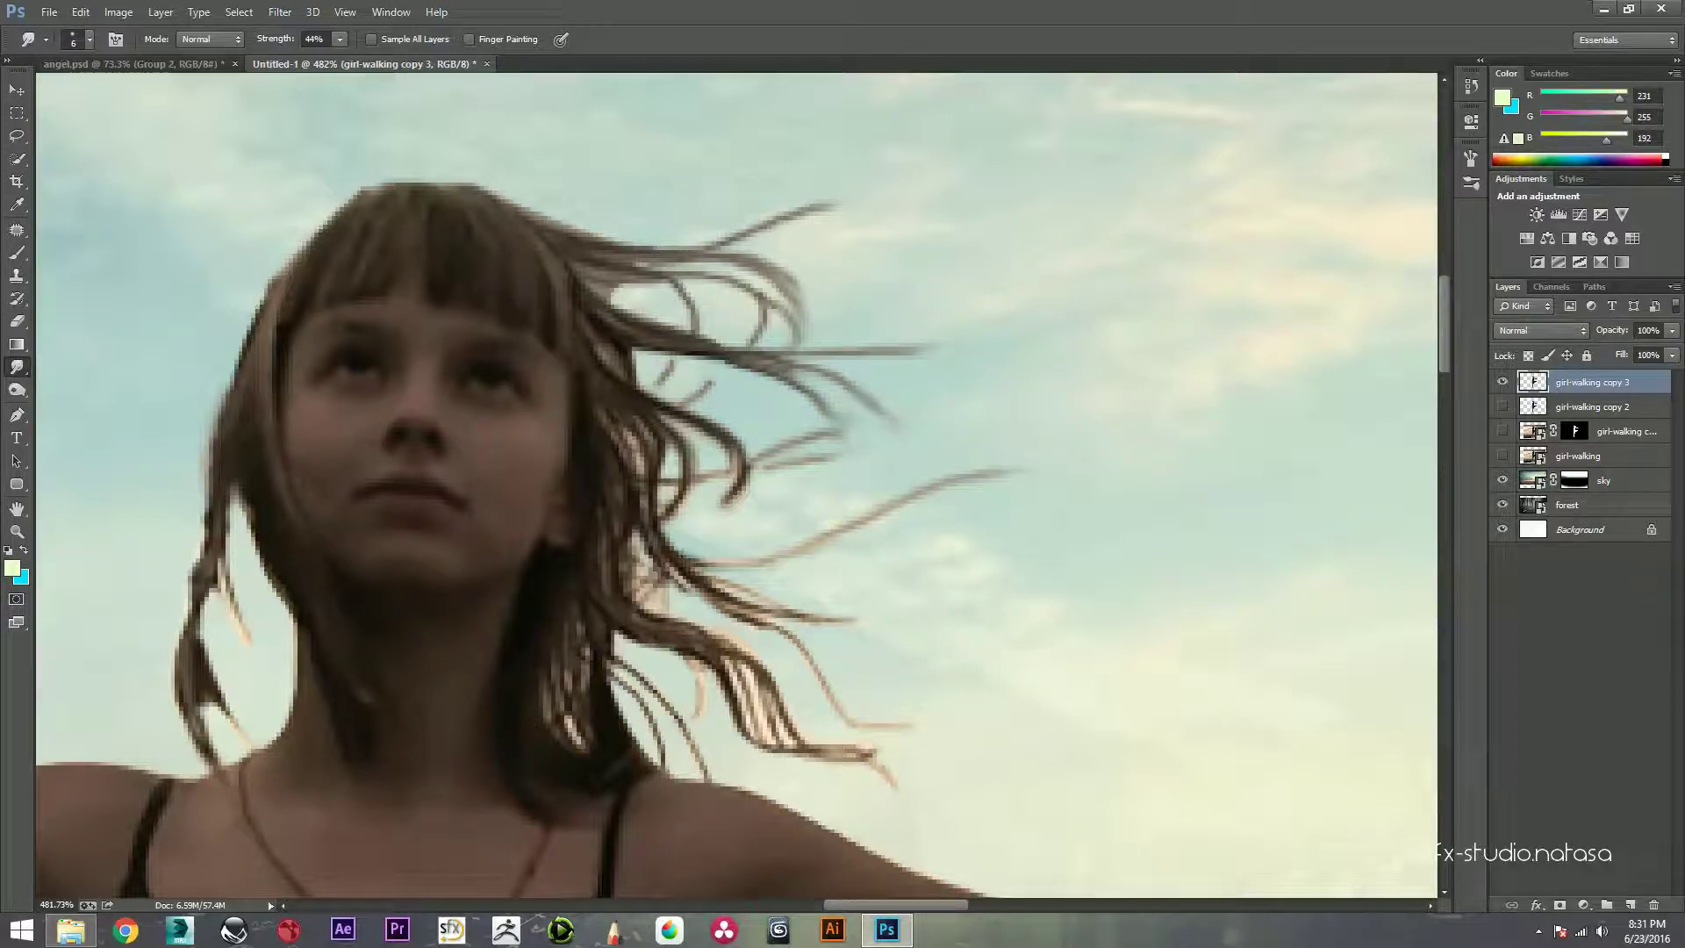
pyautogui.moveTo(777, 605); pyautogui.dragTo(838, 618)
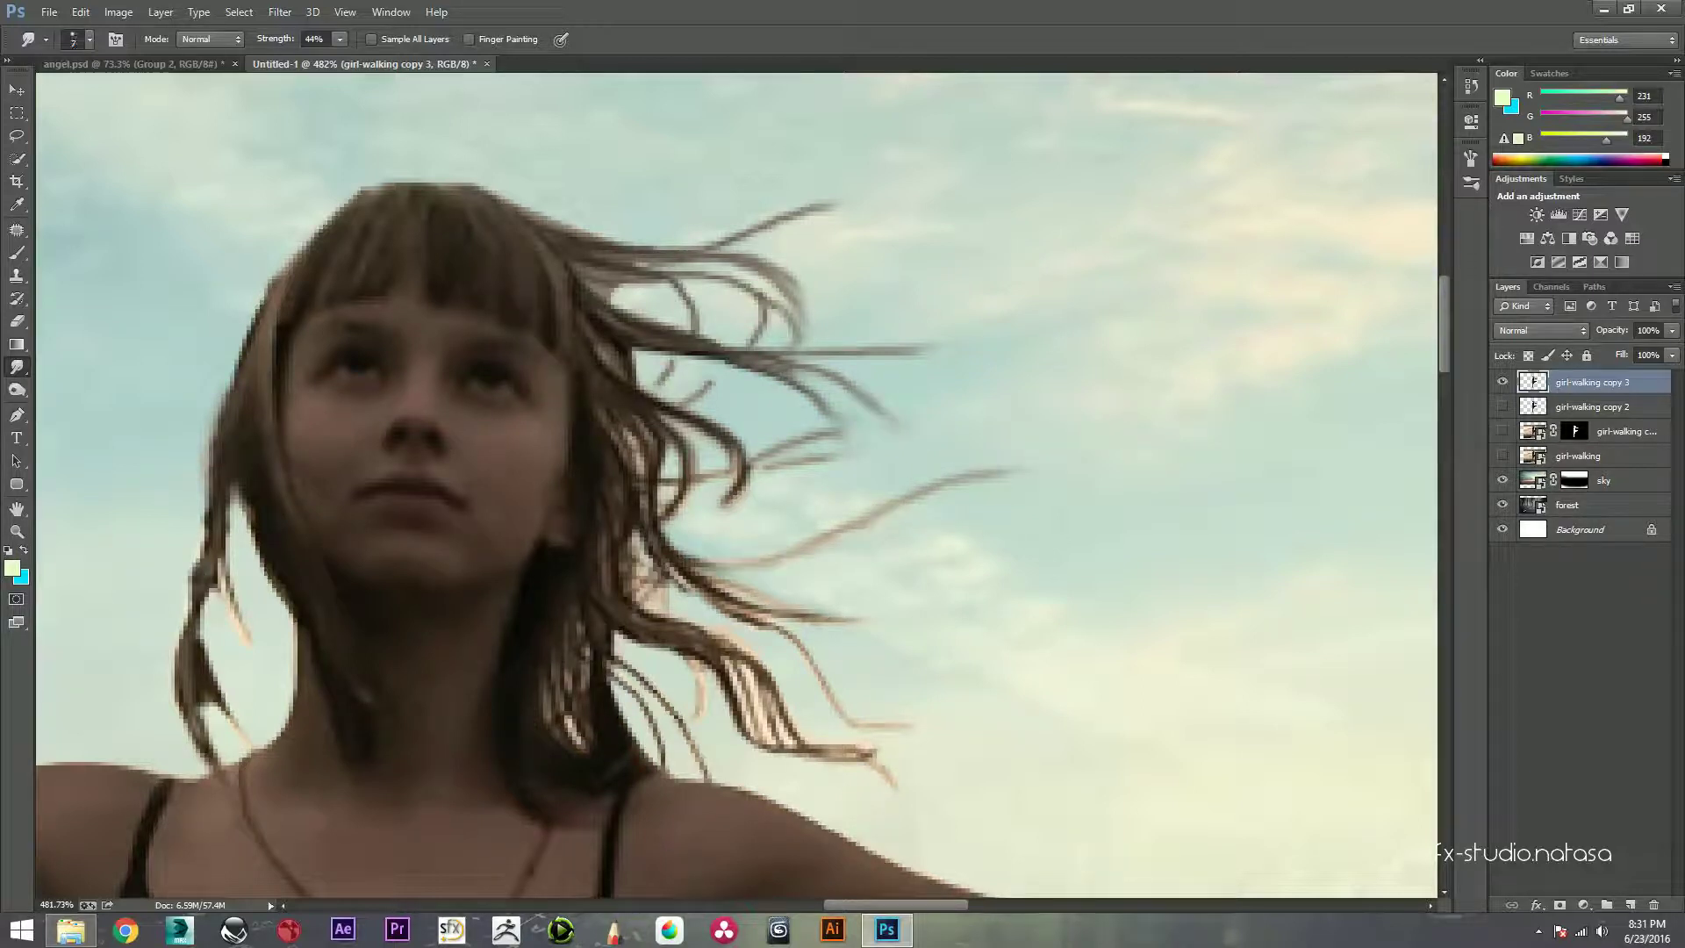
# Step: Erase the overlong strand tip, then smudge to blend and extend a few strands
pyautogui.press('e')
pyautogui.hotkey('ctrl', 'z')
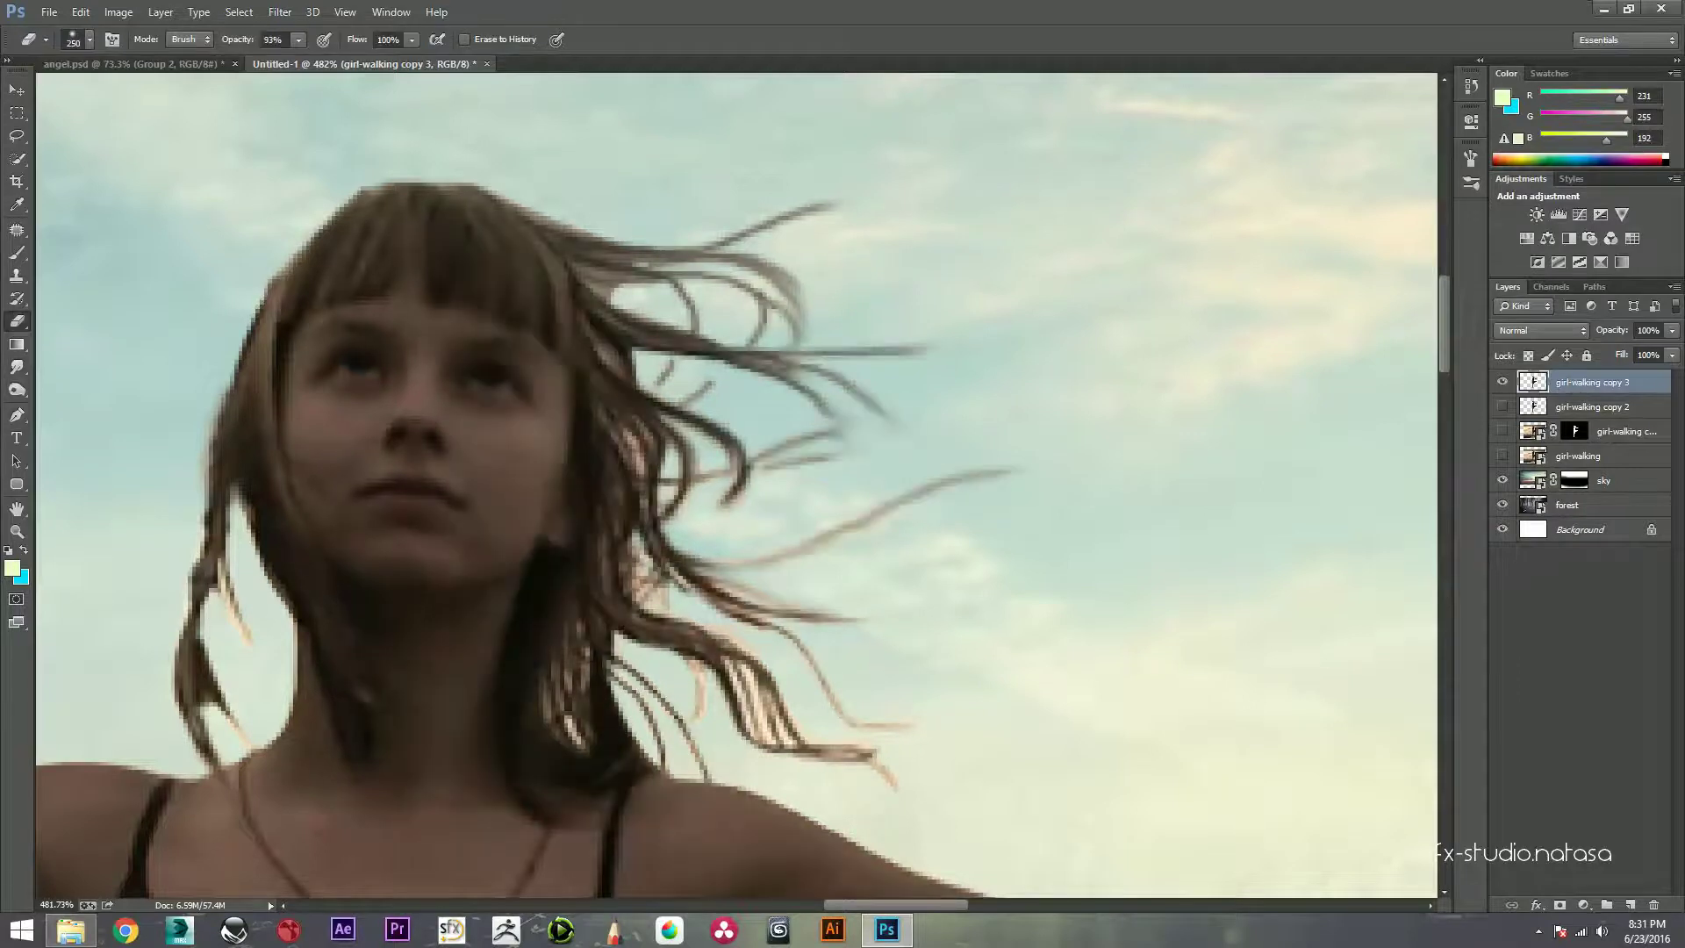
pyautogui.moveTo(1019, 471); pyautogui.dragTo(873, 518)
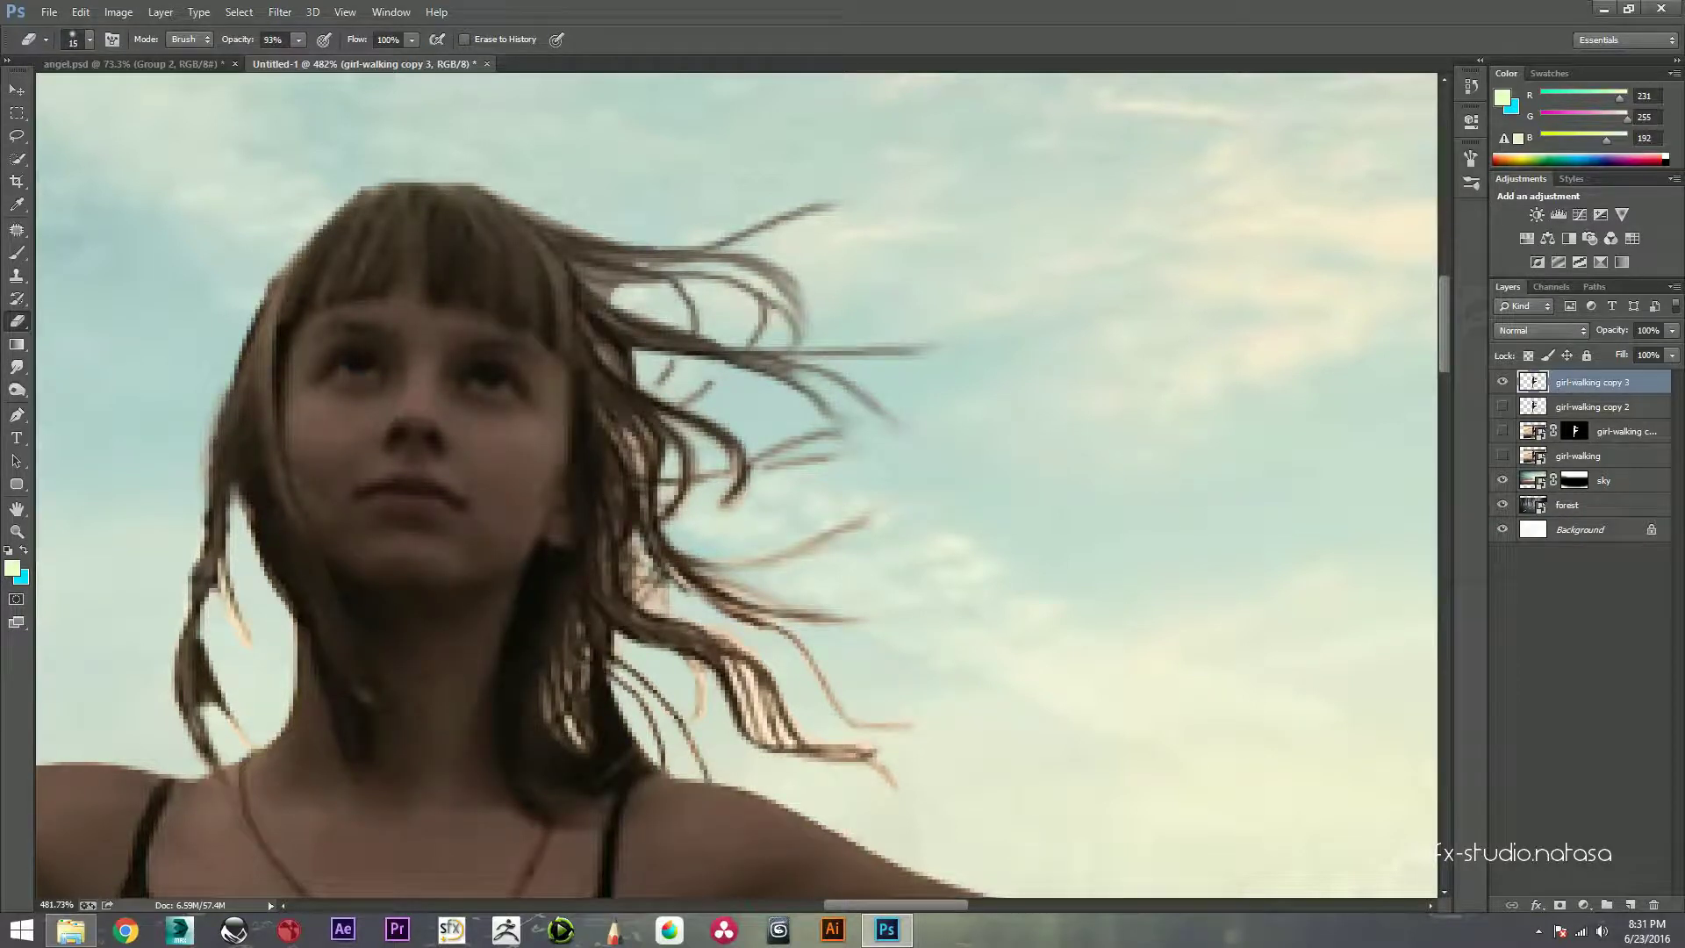
pyautogui.press('r')
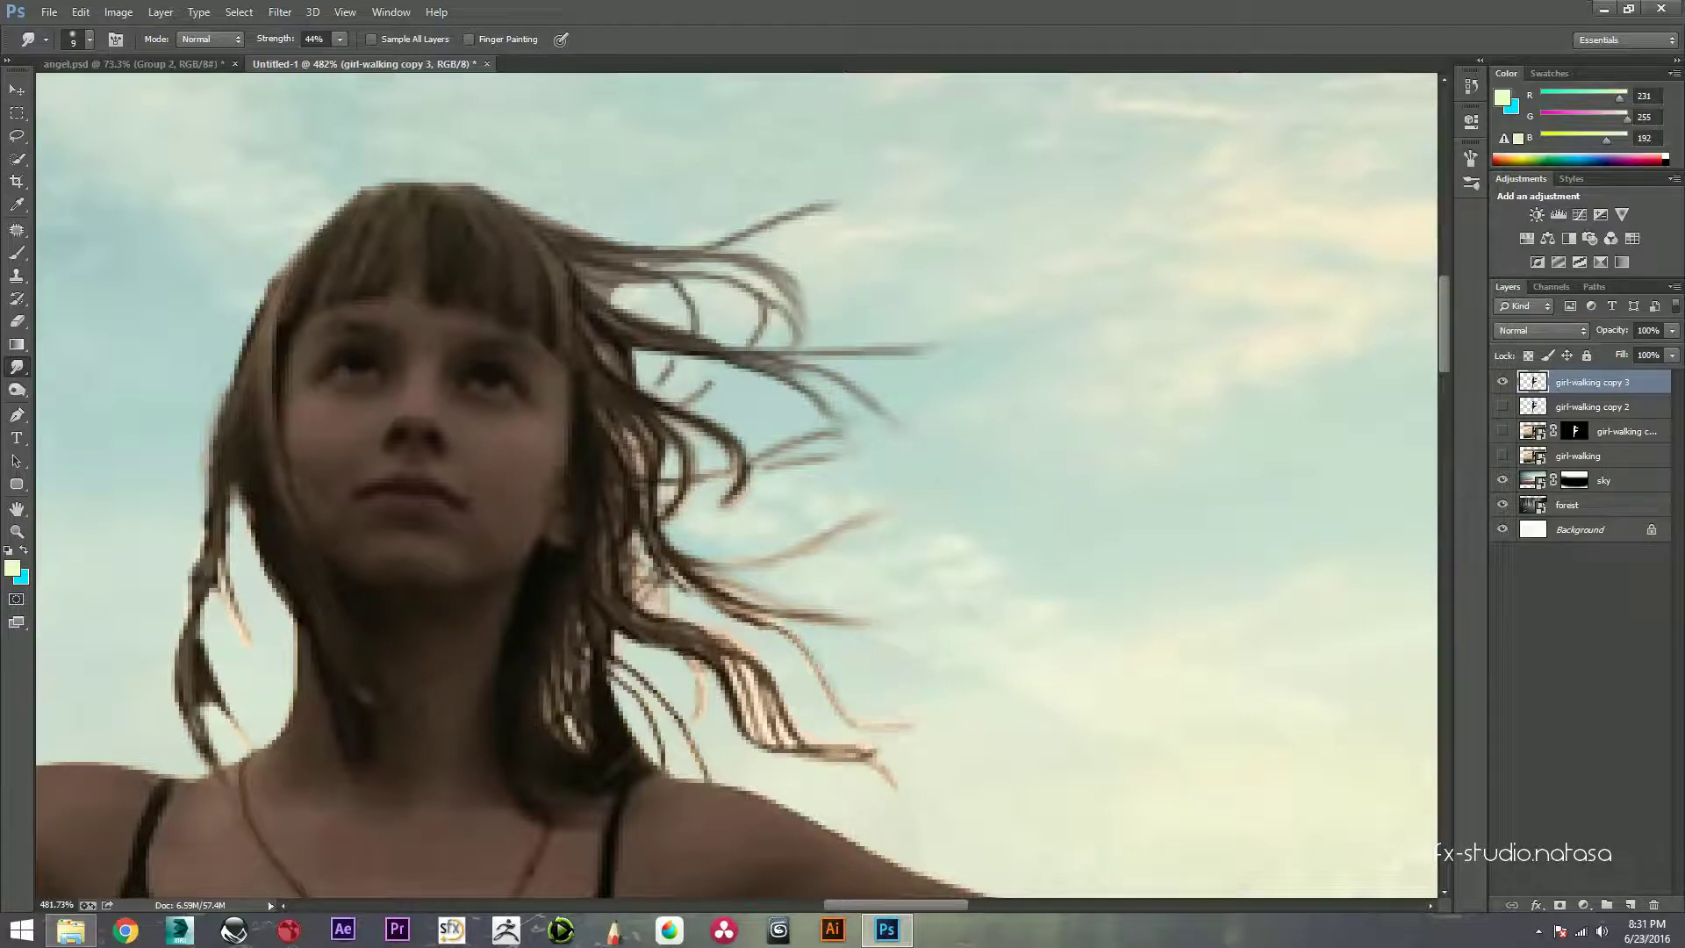
pyautogui.moveTo(706, 592); pyautogui.dragTo(803, 640)
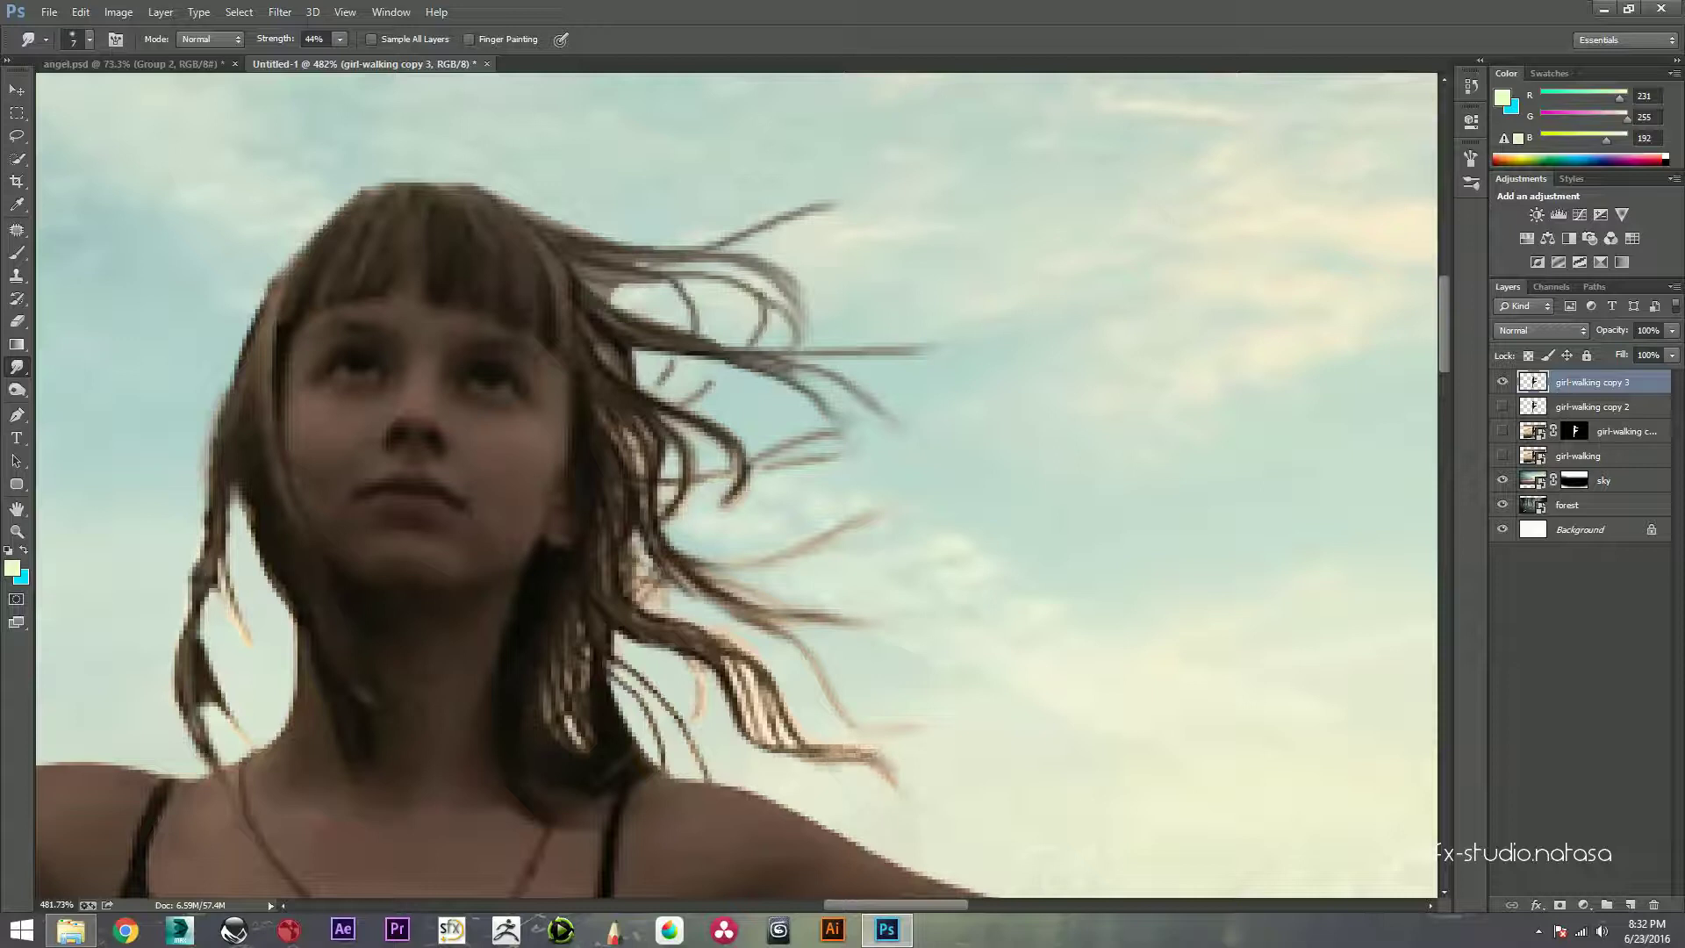
pyautogui.moveTo(730, 662); pyautogui.dragTo(795, 746)
pyautogui.moveTo(635, 538); pyautogui.dragTo(640, 605)
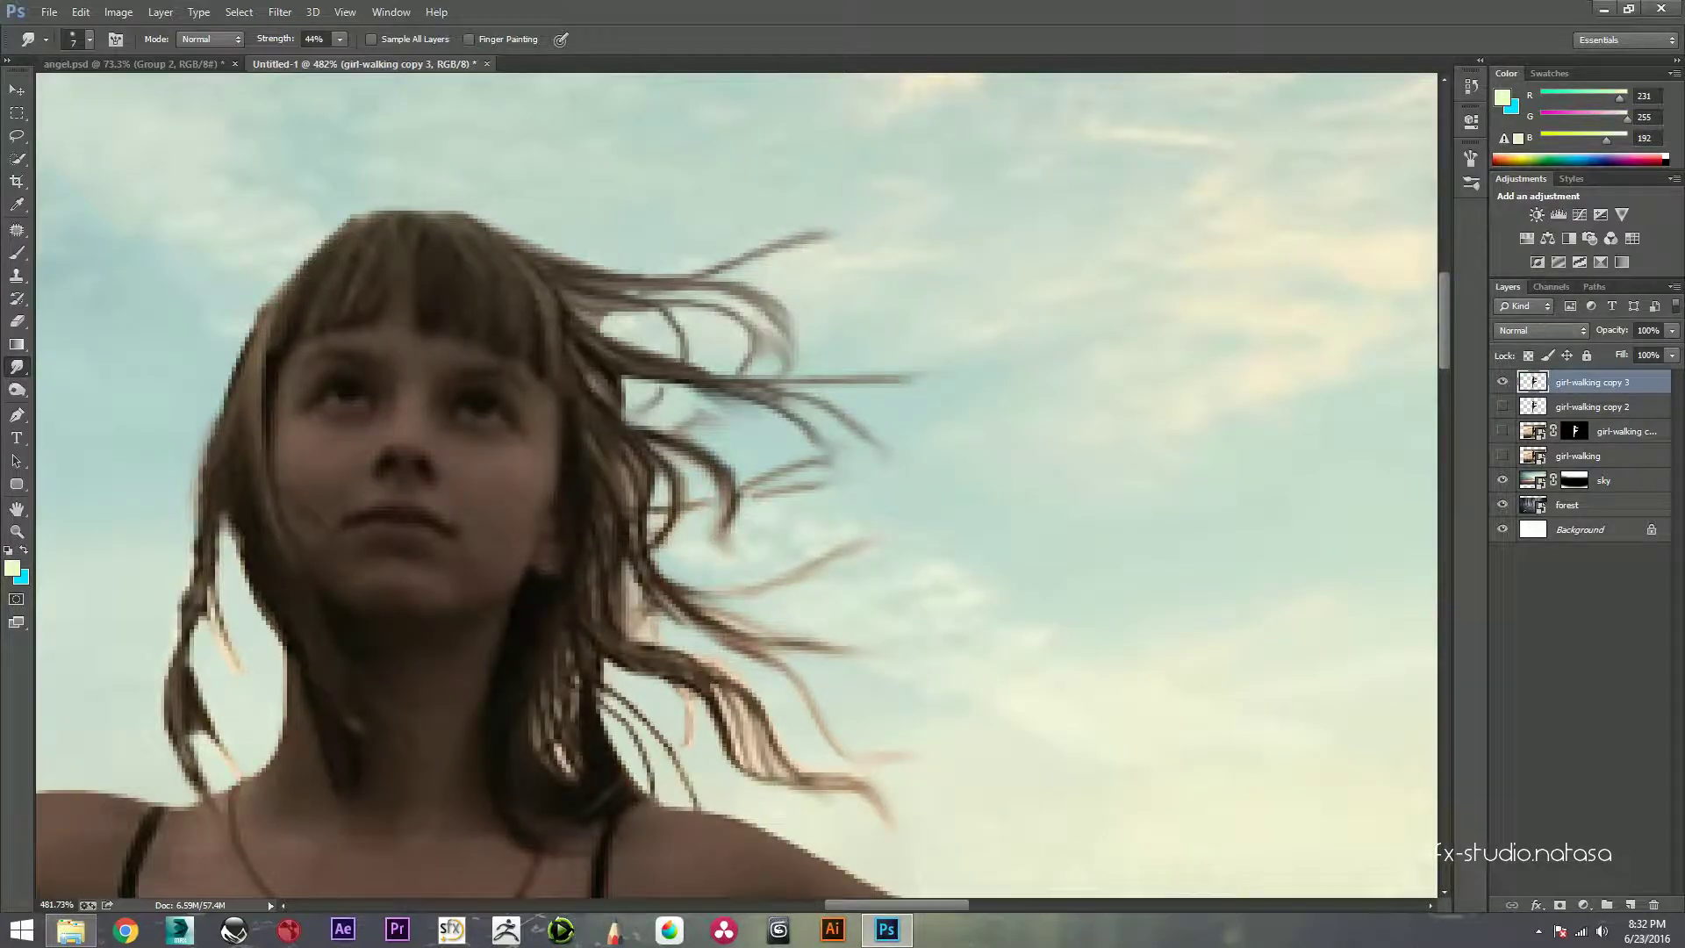
# Step: Smooth the small curls at the top right into darker, flowing strands
pyautogui.moveTo(776, 263); pyautogui.dragTo(746, 264)
pyautogui.moveTo(619, 289)
pyautogui.mouseDown()
pyautogui.moveTo(697, 296)
pyautogui.moveTo(651, 327)
pyautogui.moveTo(700, 355)
pyautogui.mouseUp()
pyautogui.moveTo(597, 329)
pyautogui.mouseDown()
pyautogui.moveTo(790, 373)
pyautogui.moveTo(832, 400)
pyautogui.moveTo(869, 388)
pyautogui.mouseUp()
pyautogui.moveTo(698, 291); pyautogui.dragTo(770, 263)
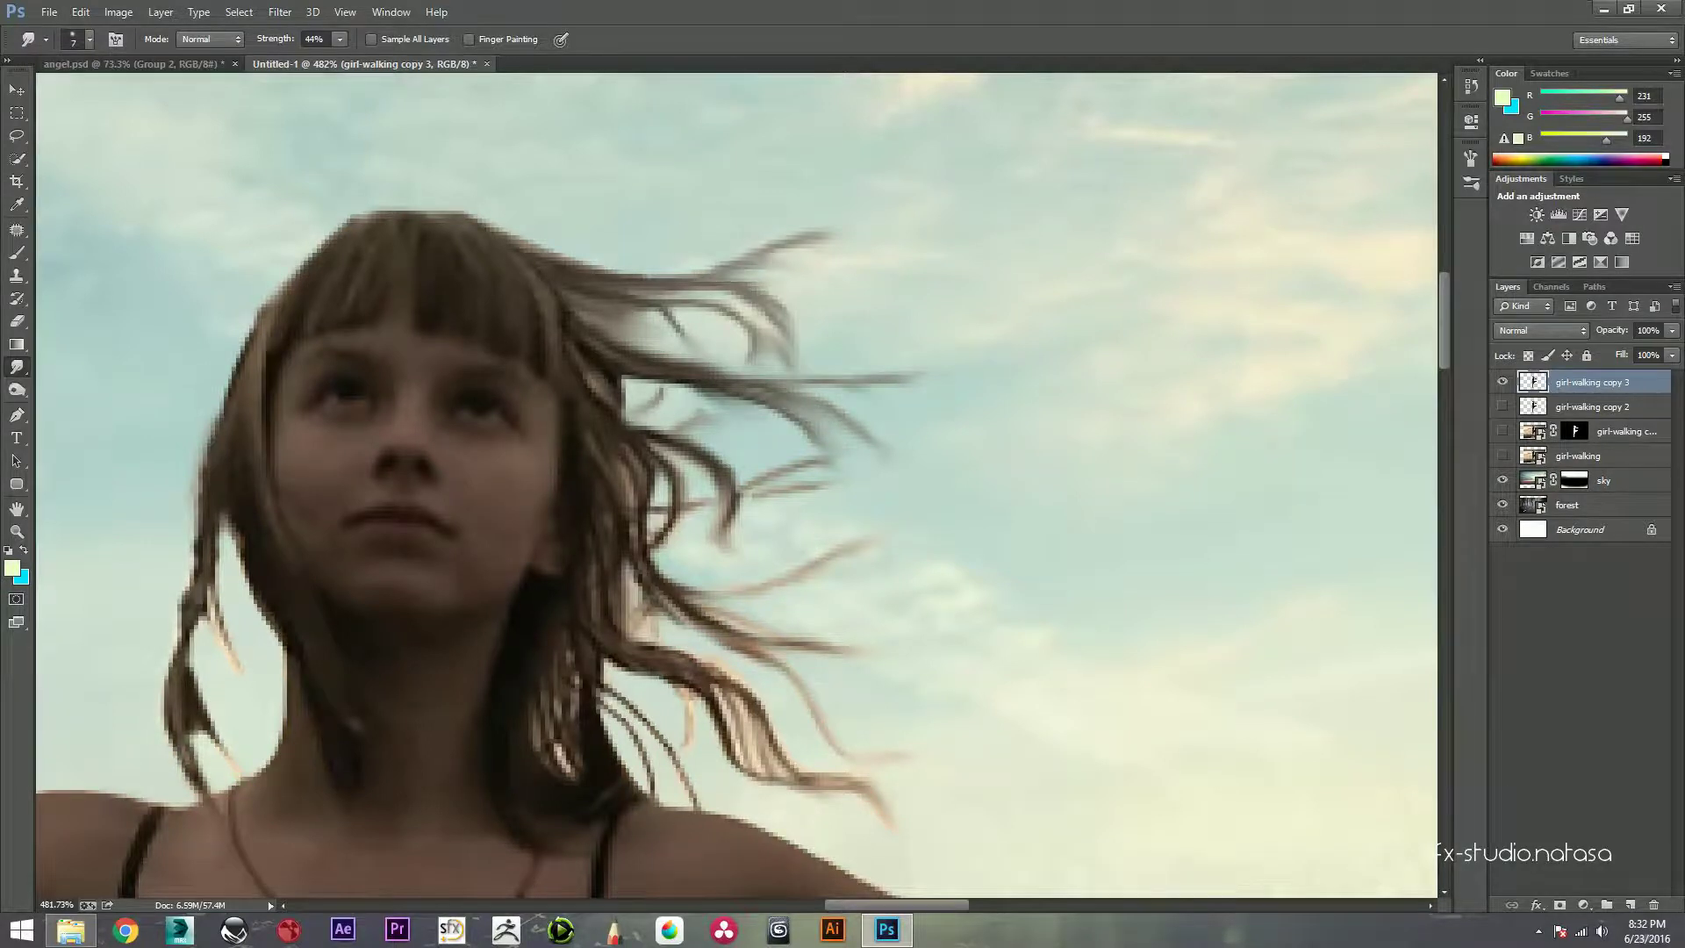
pyautogui.scroll(-5, 737, 483)
pyautogui.scroll(5, 738, 482)
pyautogui.moveTo(776, 434); pyautogui.dragTo(786, 393)
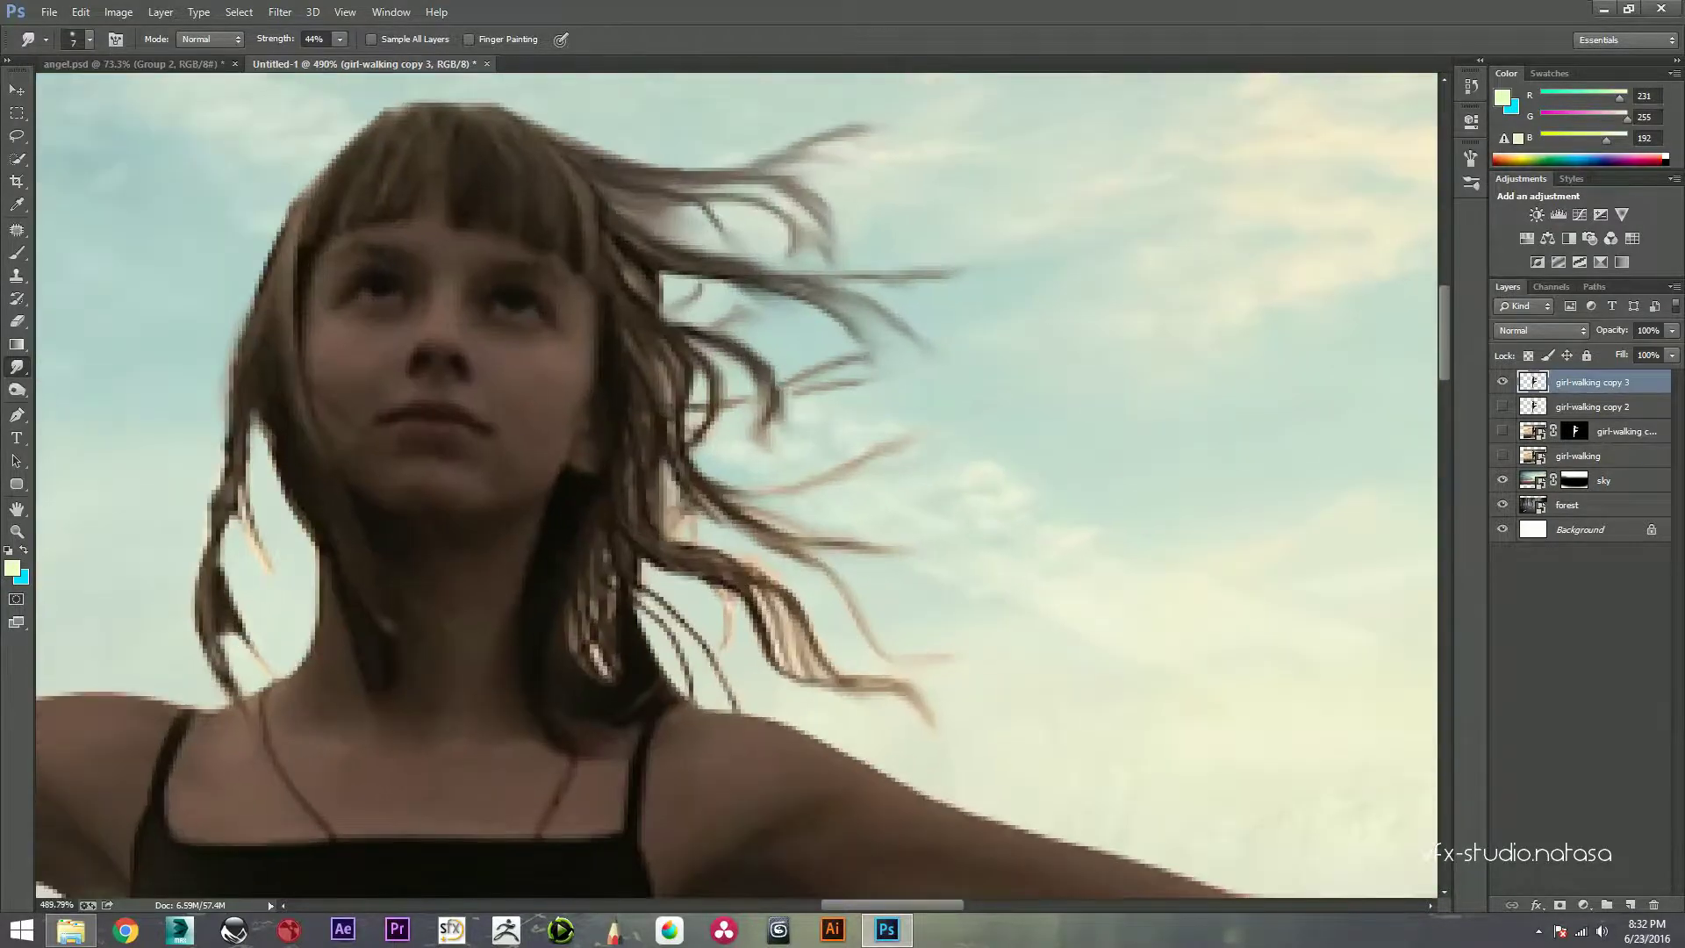
pyautogui.scroll(-3, 1022, 267)
pyautogui.scroll(3, 828, 495)
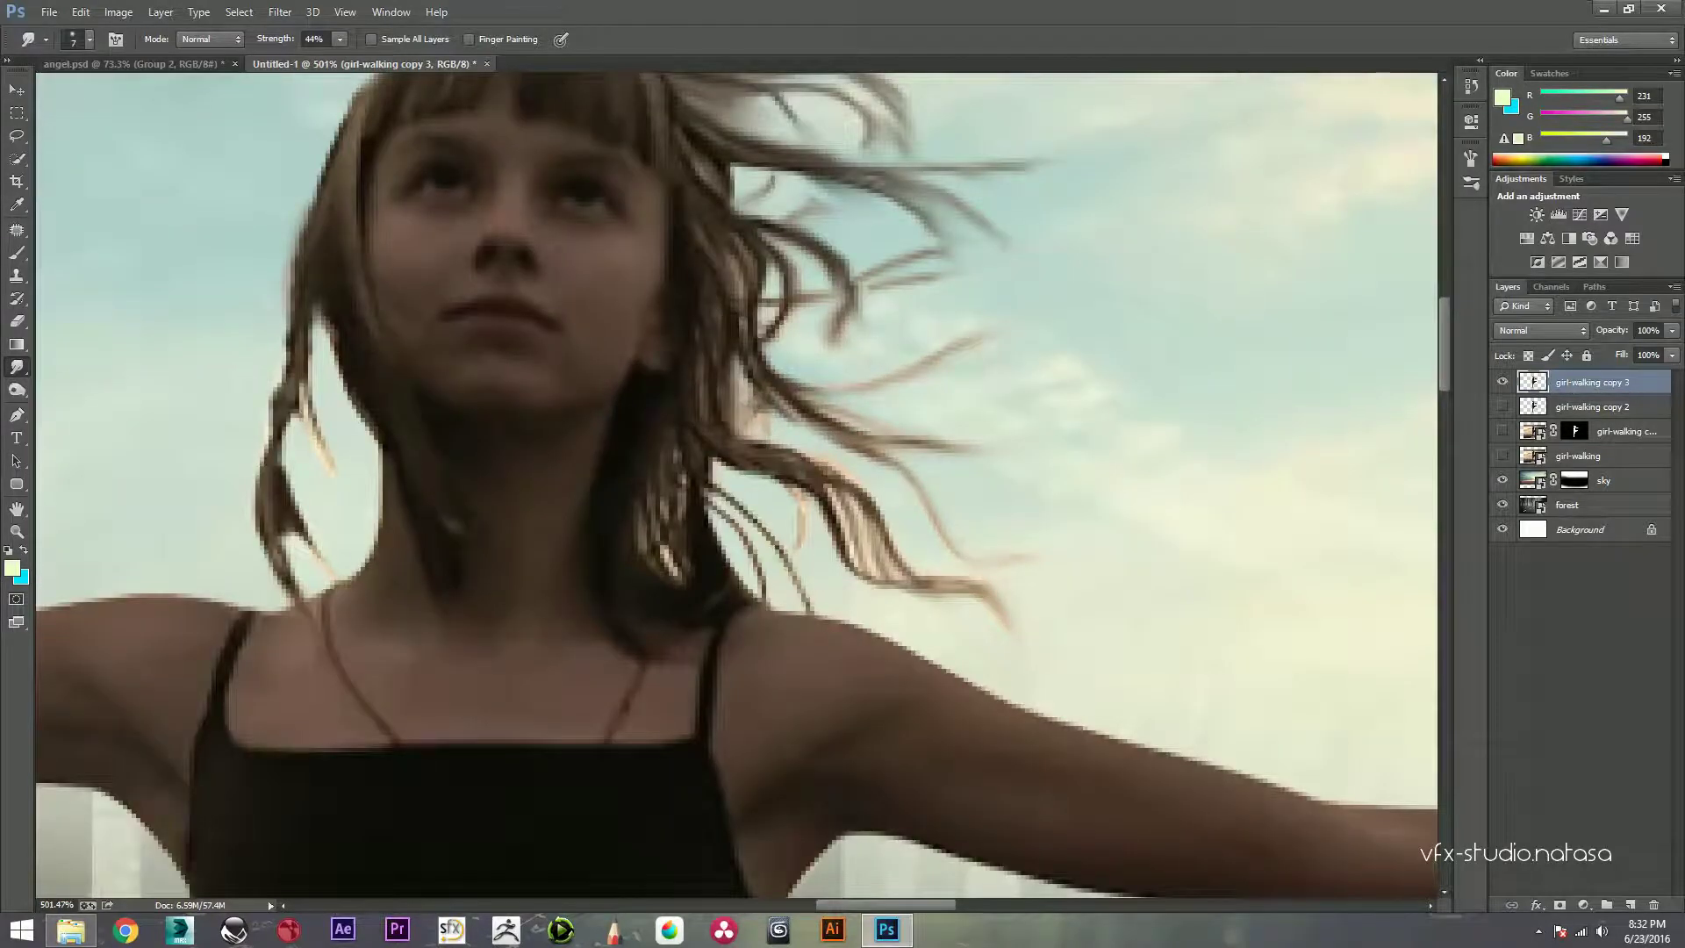
# Step: Extend the lower hair strands and blend the light strands near the neck into darker hair
pyautogui.moveTo(707, 492); pyautogui.dragTo(794, 581)
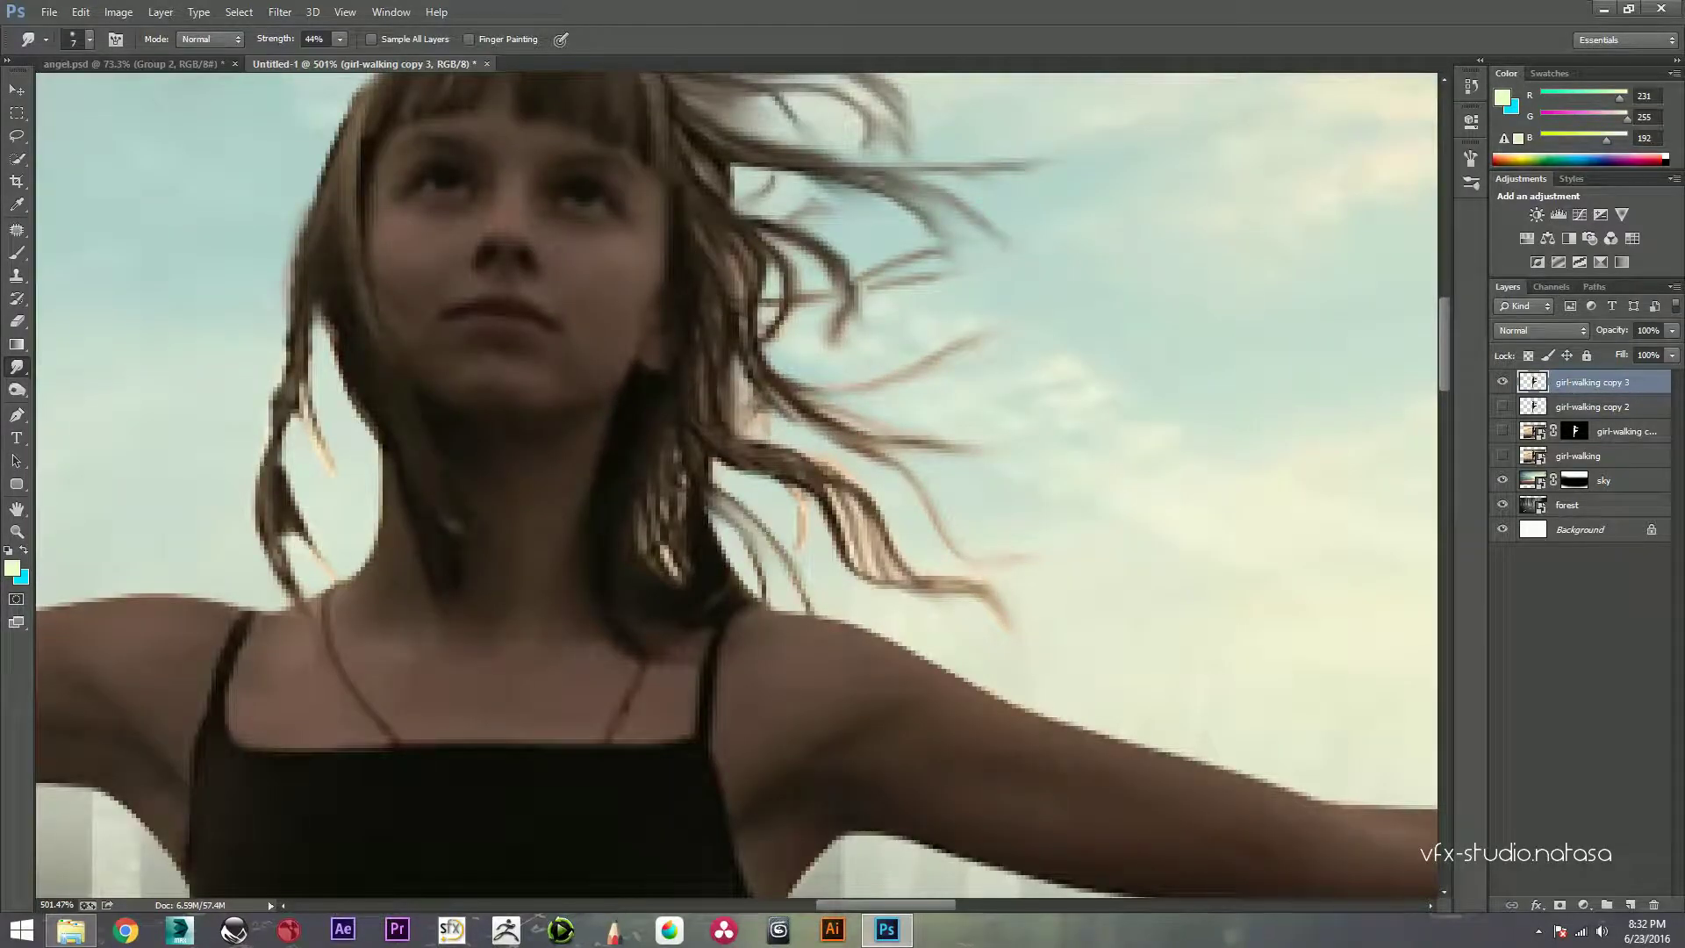
pyautogui.moveTo(780, 487); pyautogui.dragTo(891, 590)
pyautogui.moveTo(665, 499)
pyautogui.mouseDown()
pyautogui.moveTo(678, 587)
pyautogui.moveTo(684, 525)
pyautogui.mouseUp()
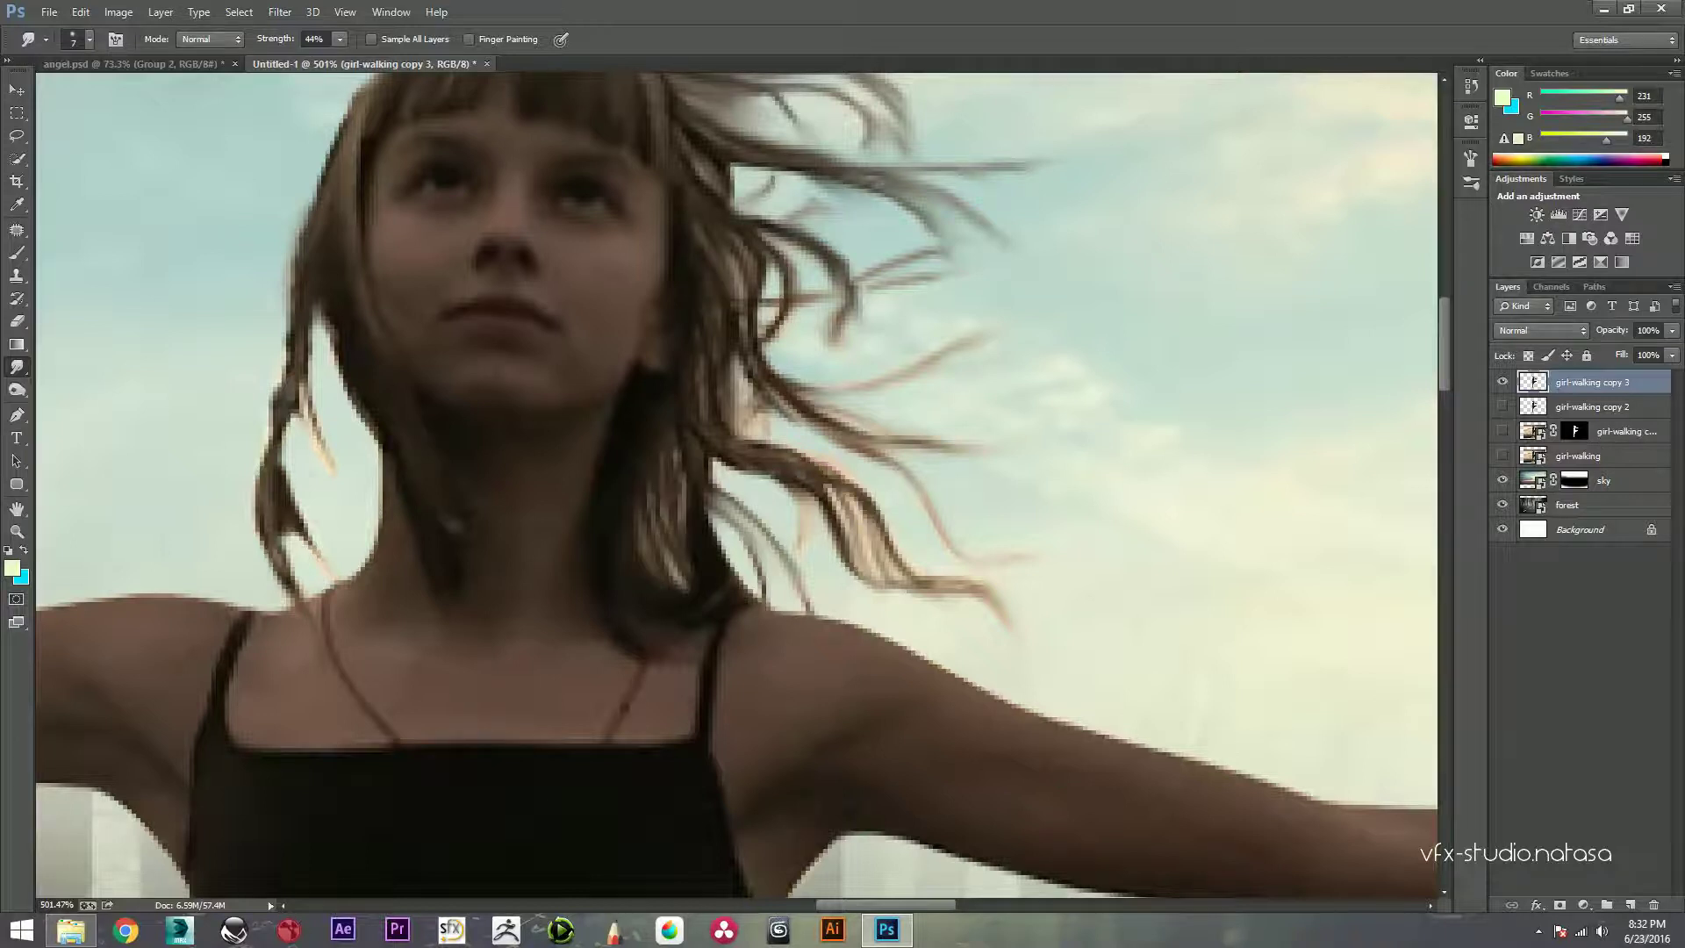
pyautogui.moveTo(825, 484); pyautogui.dragTo(870, 568)
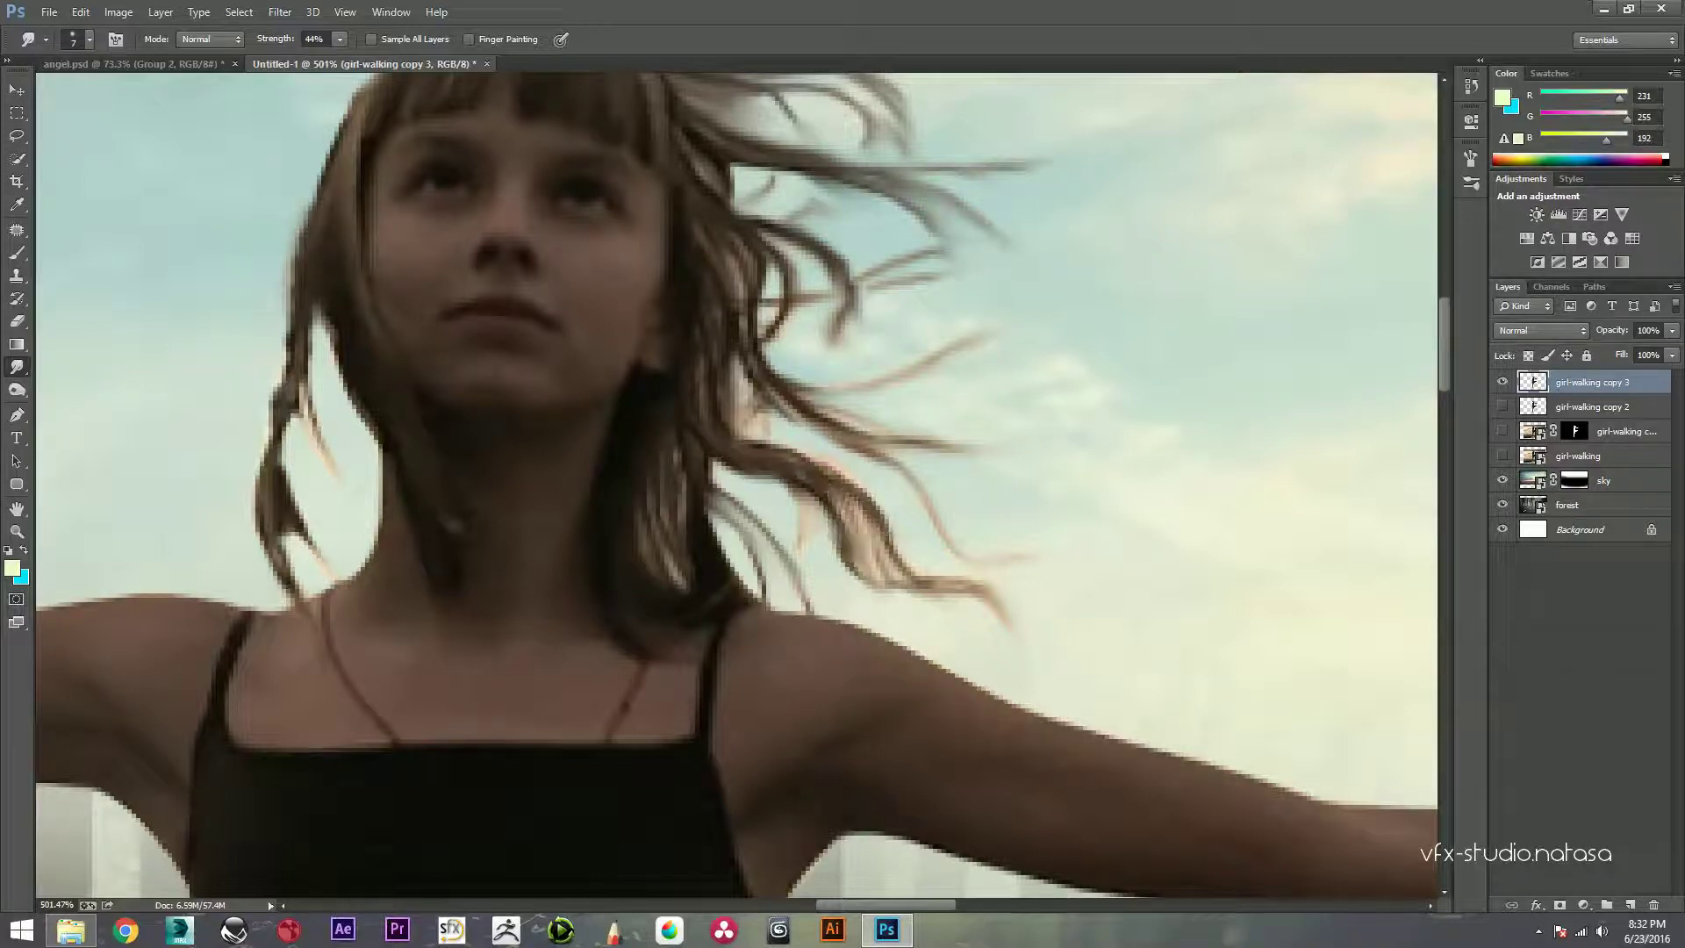
pyautogui.moveTo(825, 391); pyautogui.dragTo(768, 444)
pyautogui.moveTo(781, 371); pyautogui.dragTo(739, 434)
pyautogui.scroll(-5, 1064, 279)
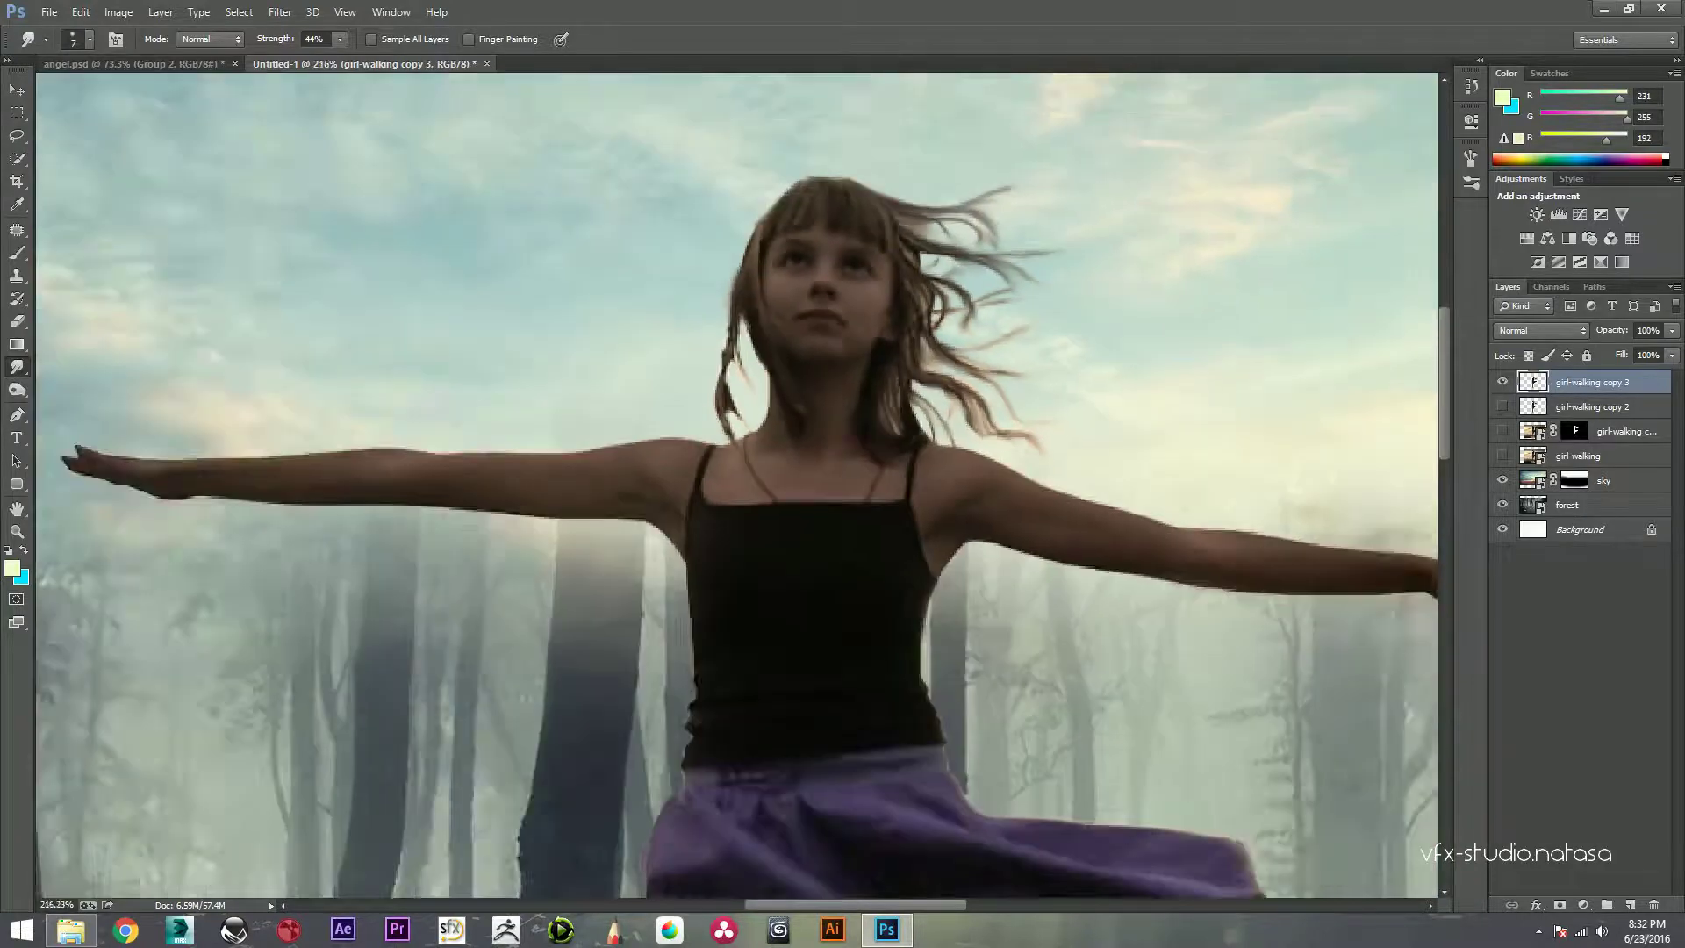
pyautogui.hotkey('ctrl', '0')
# Step: Erase stray strands to reveal sky, then smudge remaining strands darker toward the right
pyautogui.scroll(2, 787, 367)
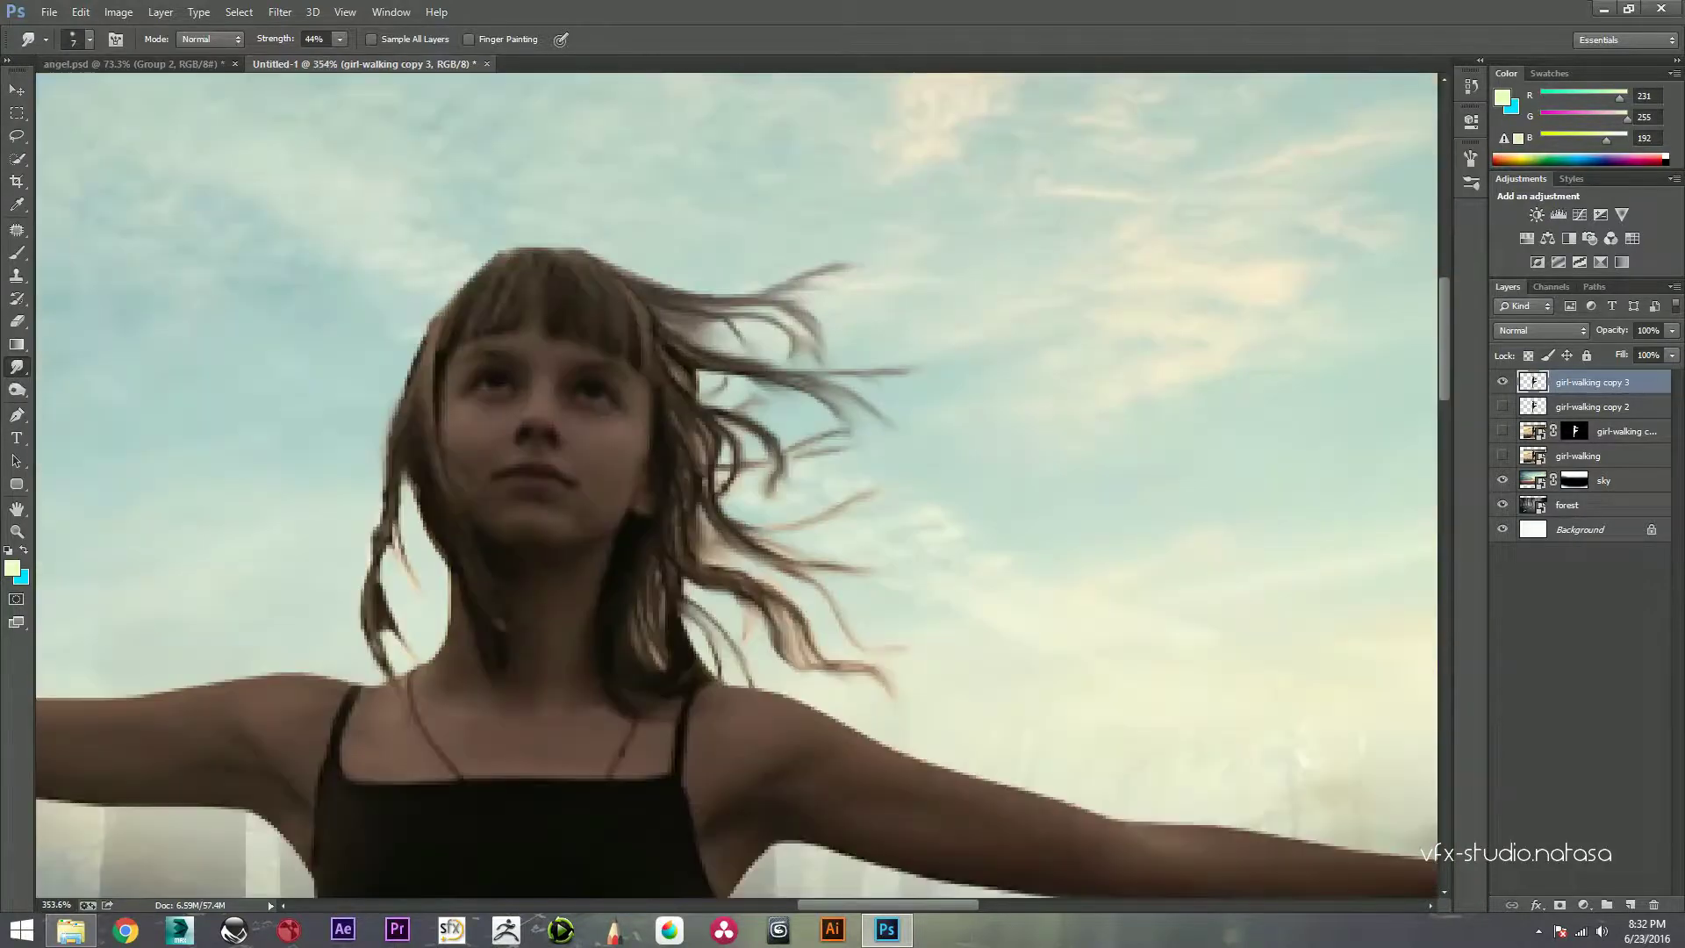
pyautogui.scroll(2, 787, 367)
pyautogui.press('e')
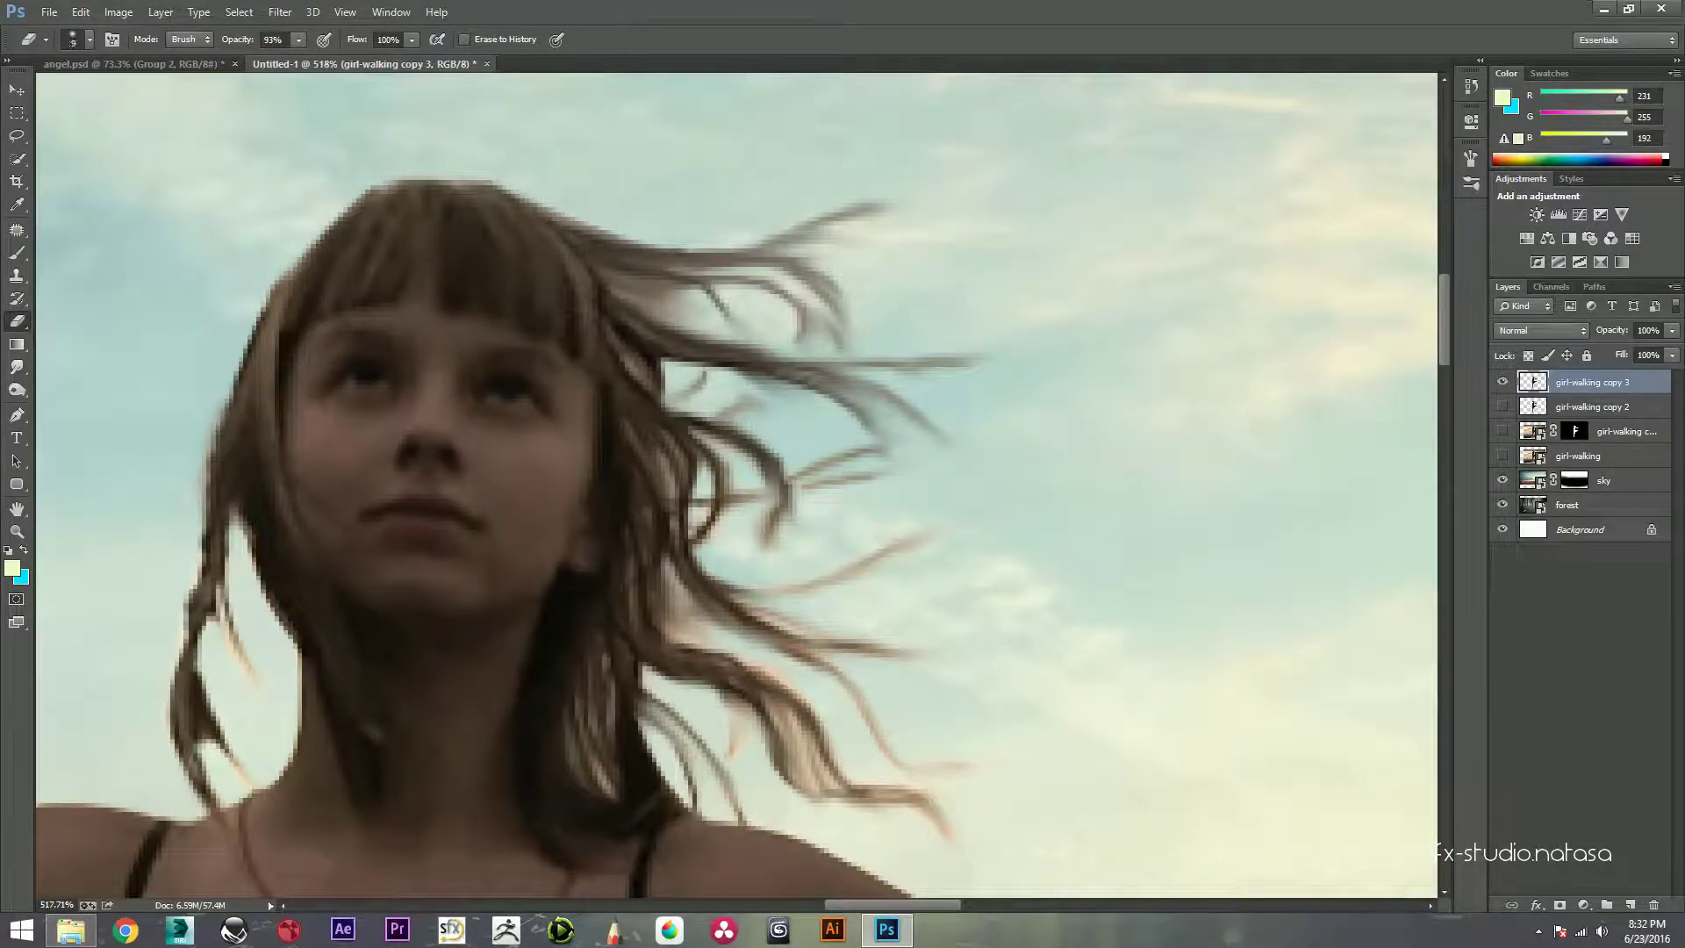
pyautogui.moveTo(764, 404)
pyautogui.mouseDown()
pyautogui.moveTo(720, 423)
pyautogui.moveTo(698, 360)
pyautogui.mouseUp()
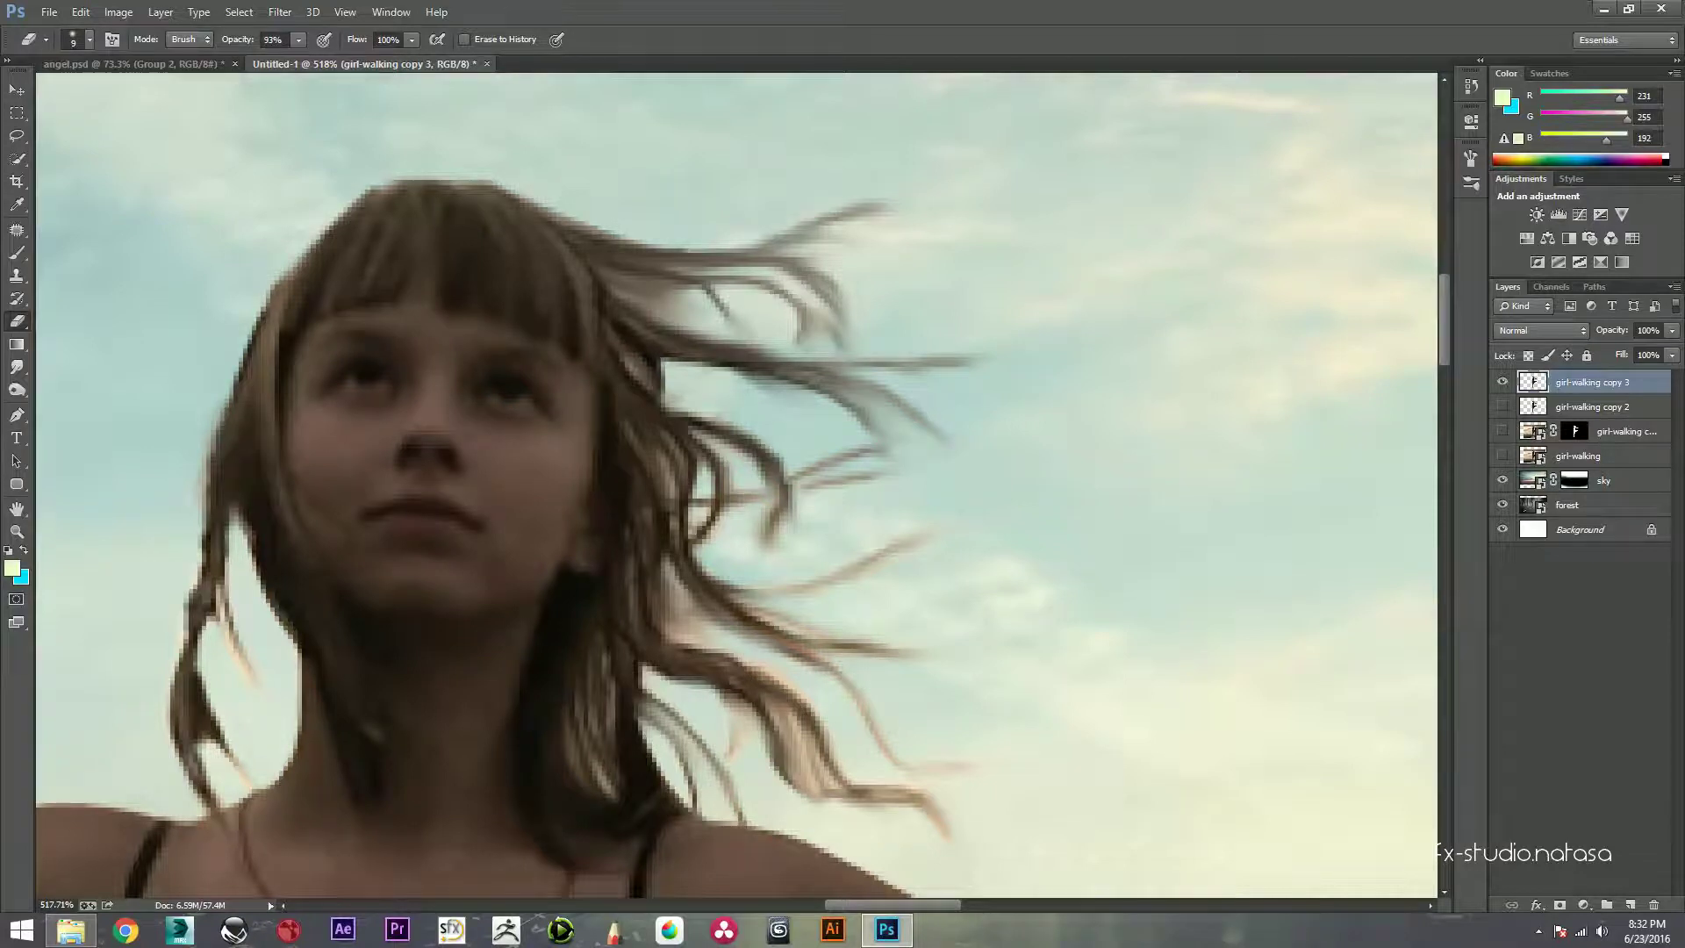
pyautogui.click(17, 367)
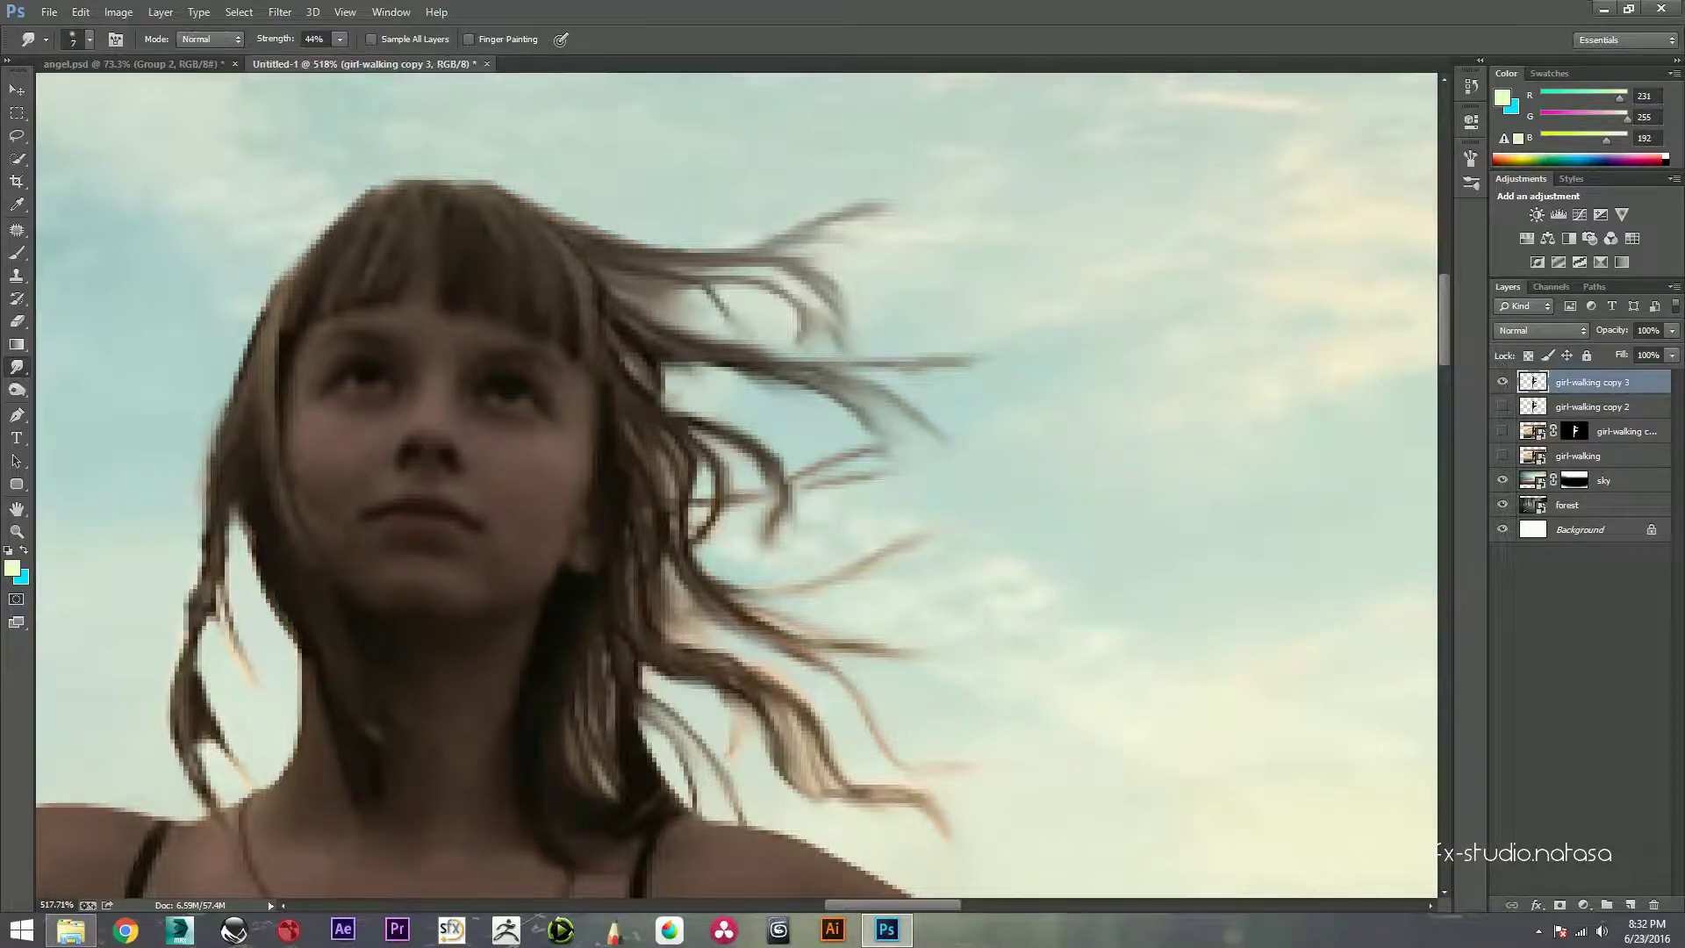
pyautogui.moveTo(694, 386); pyautogui.dragTo(838, 409)
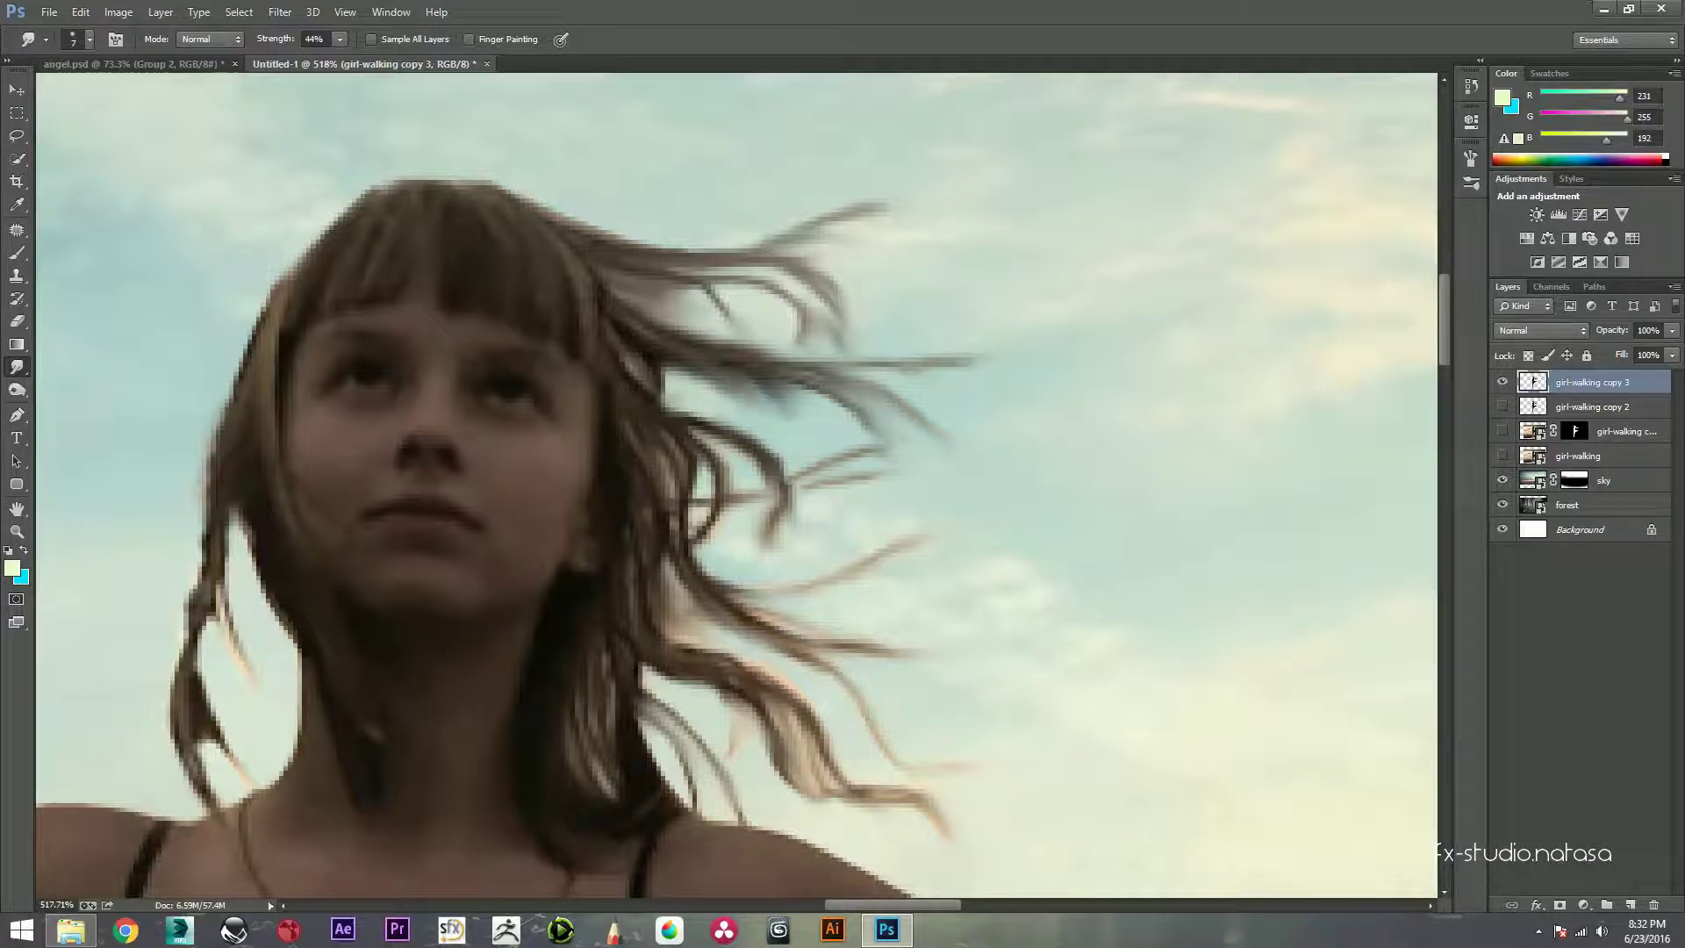
pyautogui.moveTo(649, 368); pyautogui.dragTo(794, 474)
pyautogui.hotkey('ctrl', '0')
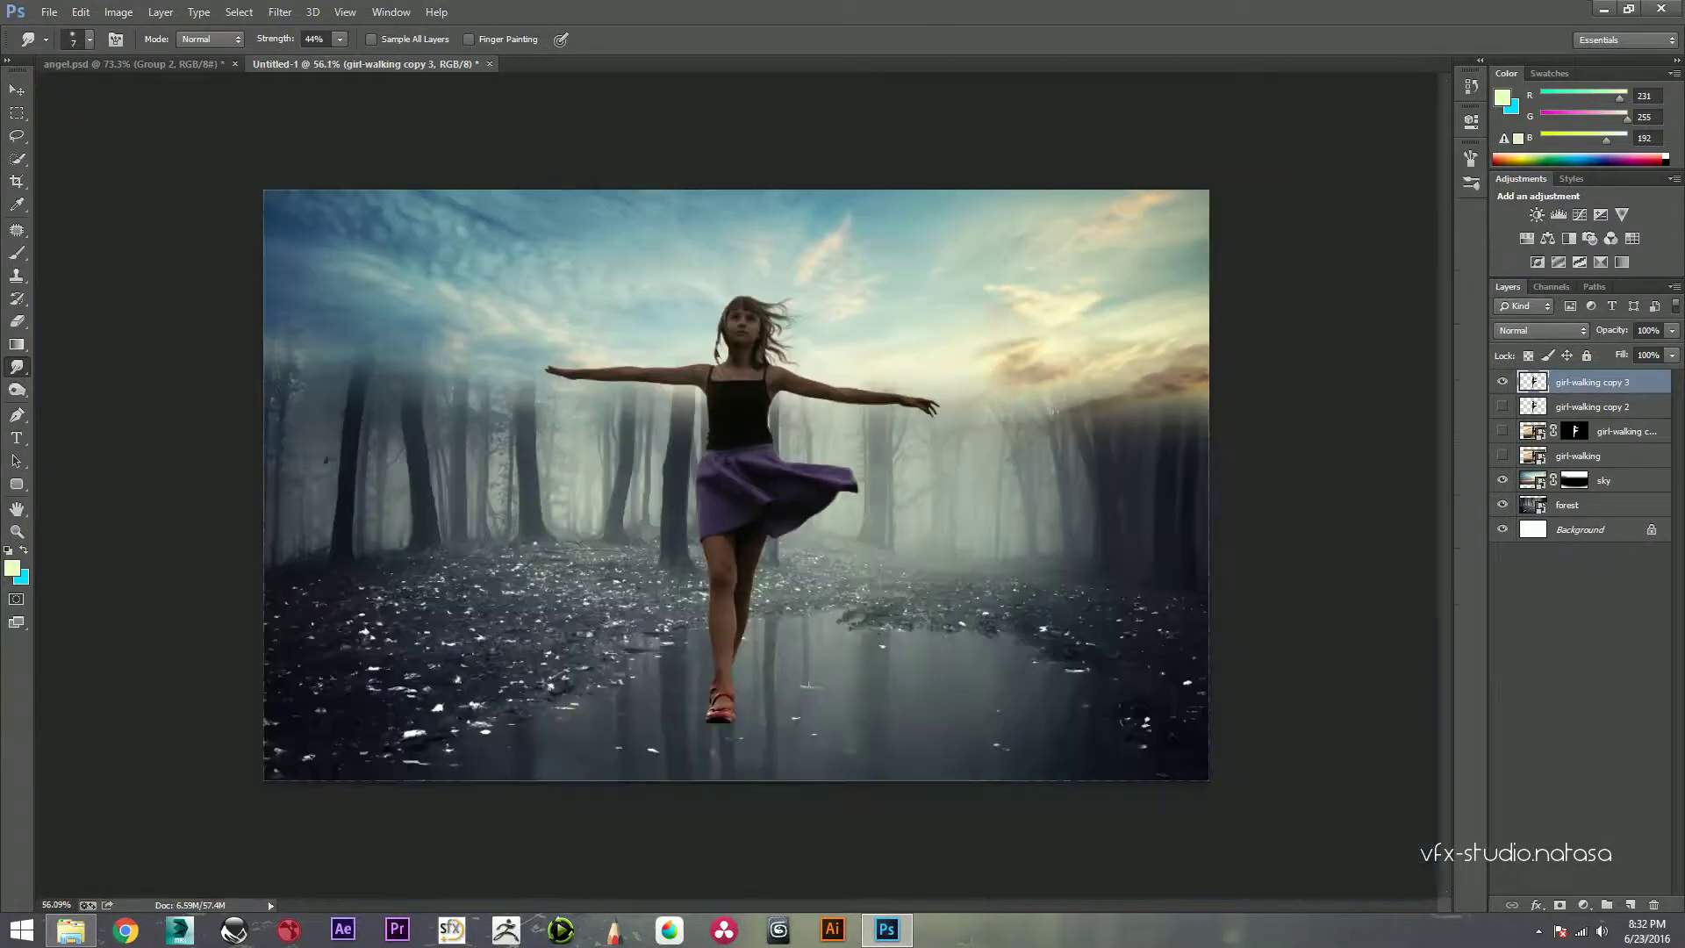
# Step: Add a Brightness/Contrast layer above sky with Brightness -7 and Contrast 32
pyautogui.scroll(1, 737, 482)
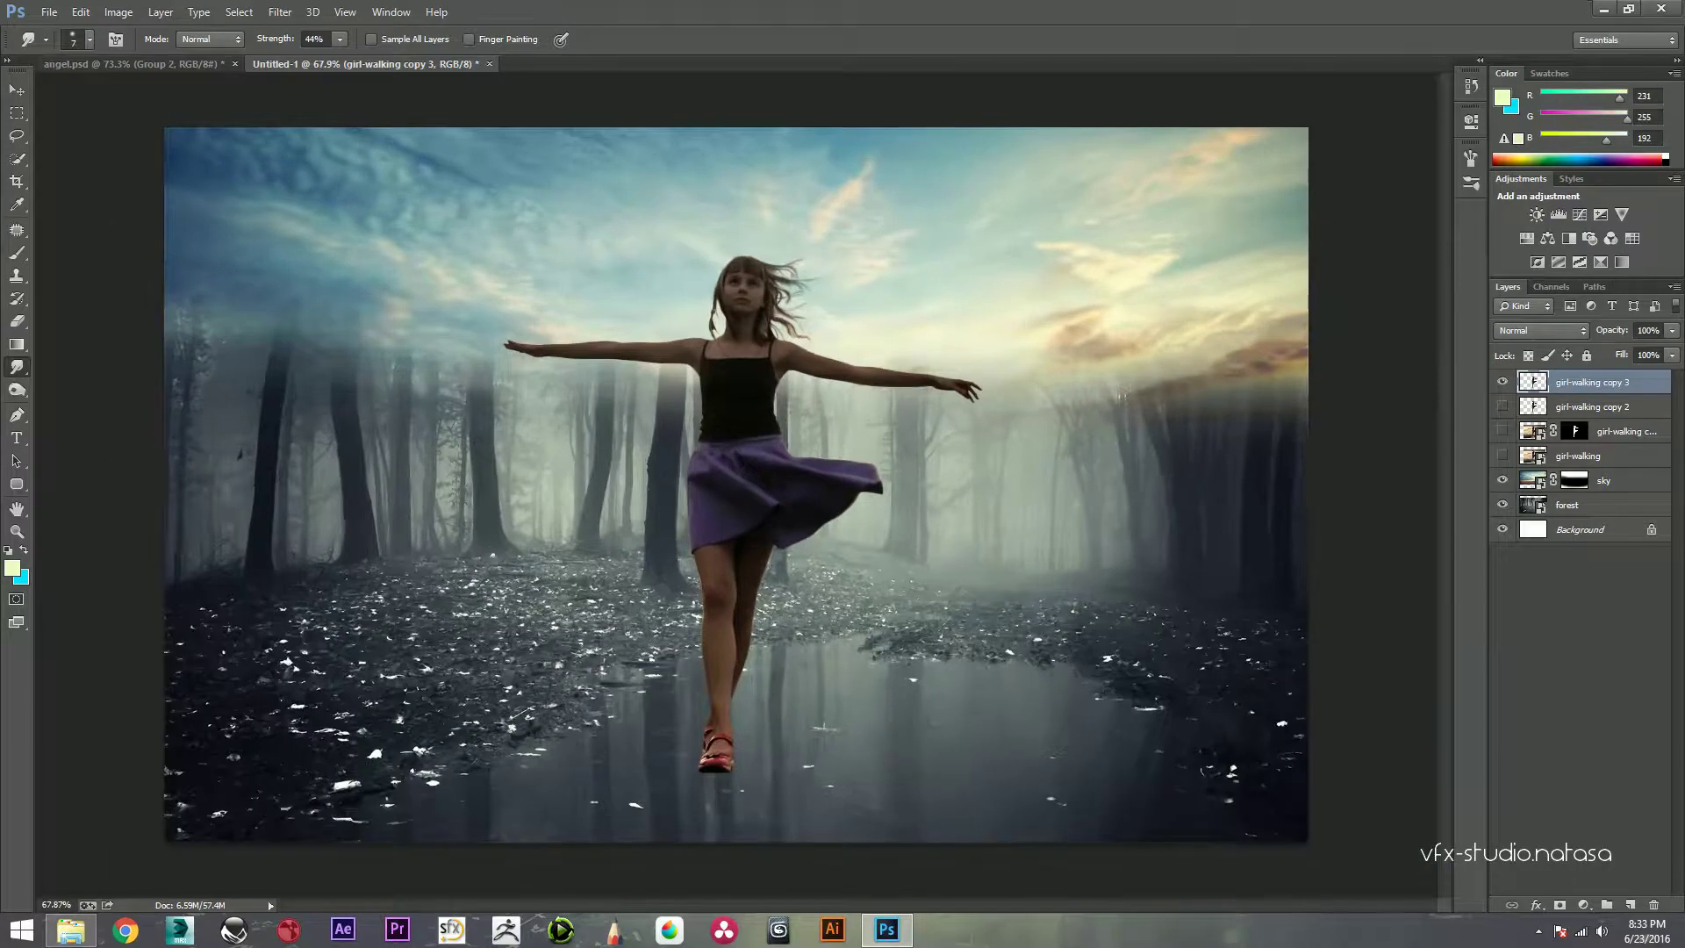
pyautogui.click(1604, 480)
pyautogui.click(1584, 905)
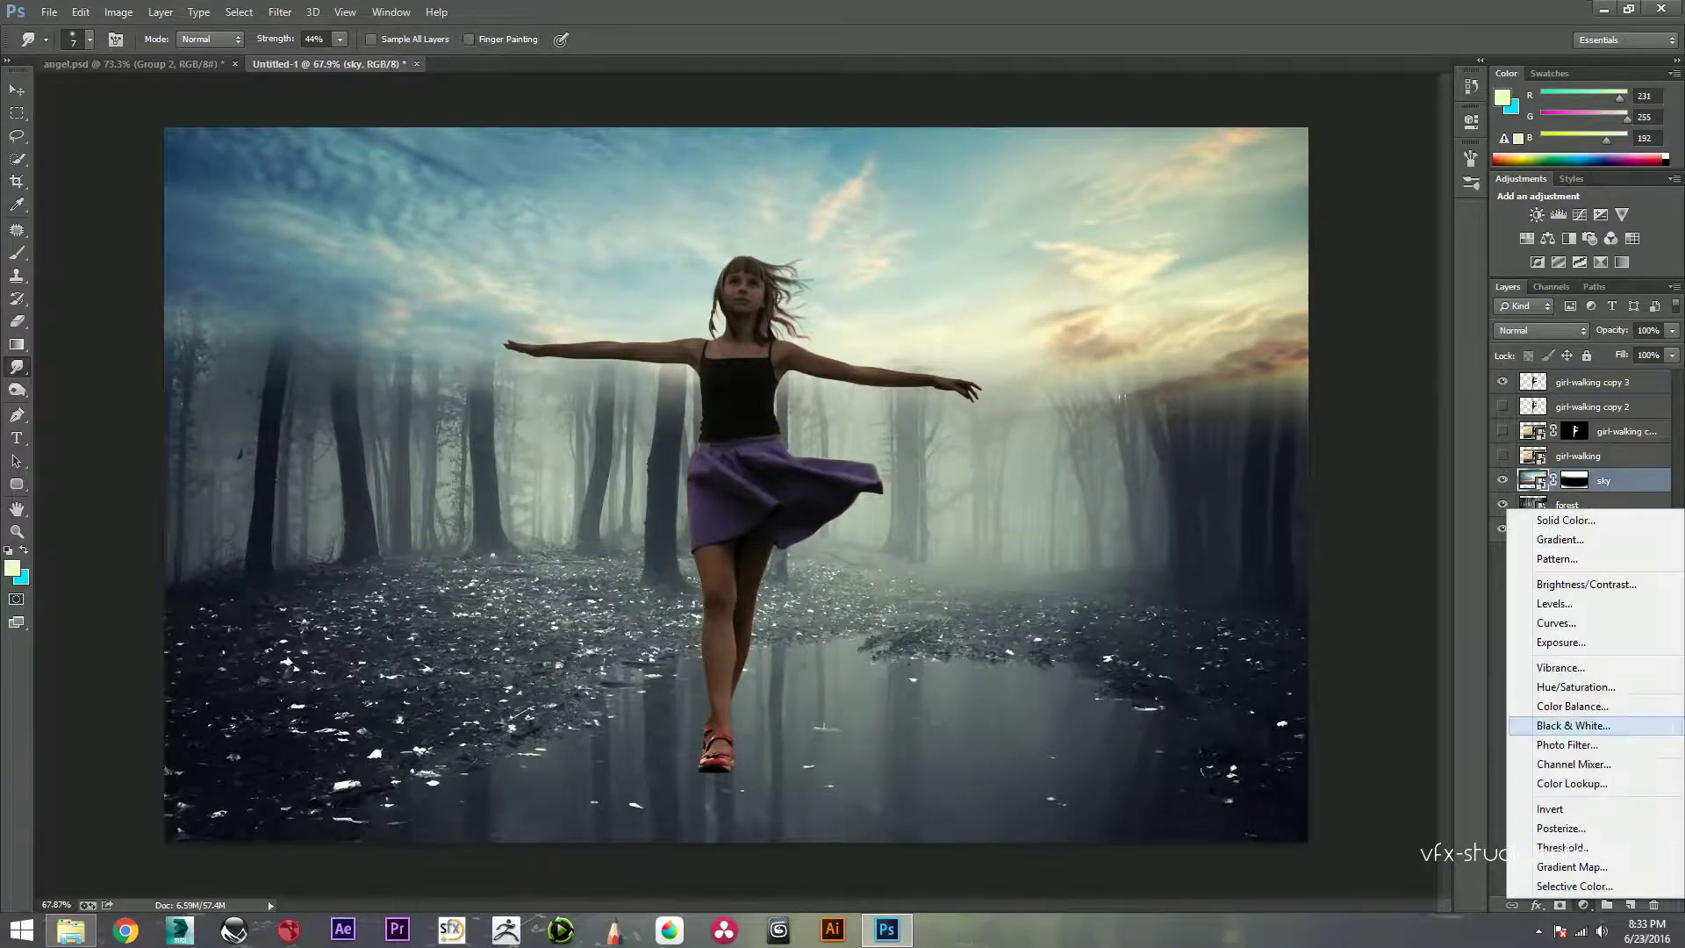
pyautogui.click(1586, 584)
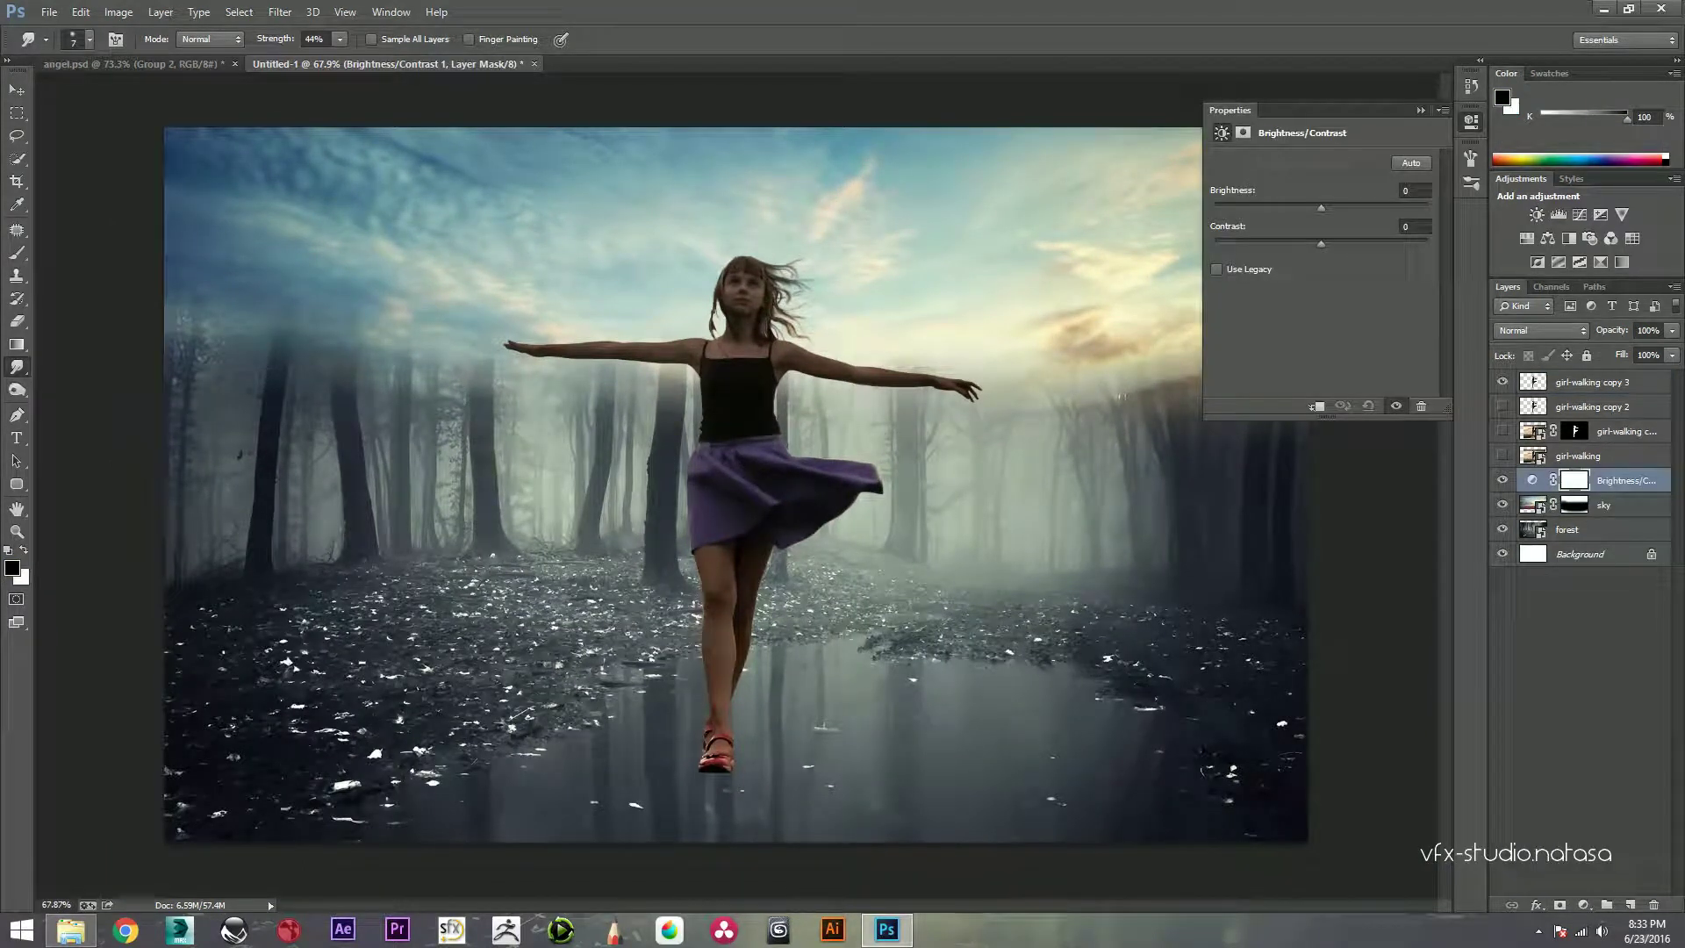
pyautogui.moveTo(1320, 245)
pyautogui.mouseDown()
pyautogui.moveTo(1355, 245)
pyautogui.moveTo(1315, 208)
pyautogui.mouseUp()
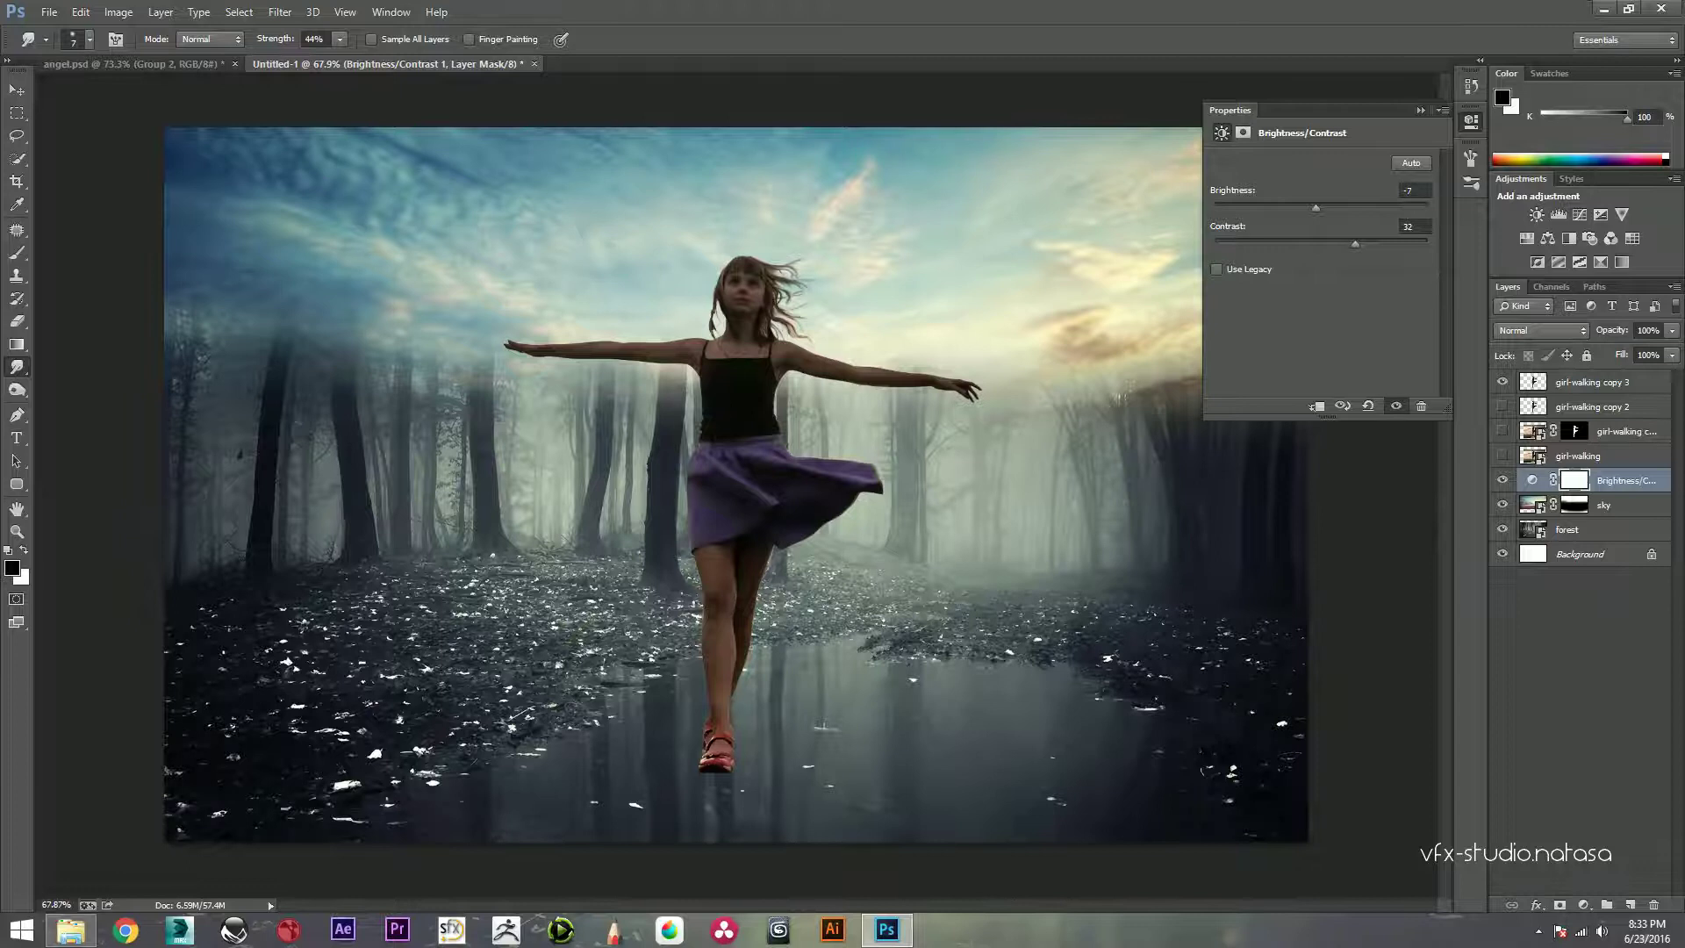
pyautogui.click(1420, 110)
# Step: Add a Curves layer pulled below the diagonal to darken the scene, then reselect sky
pyautogui.click(1583, 905)
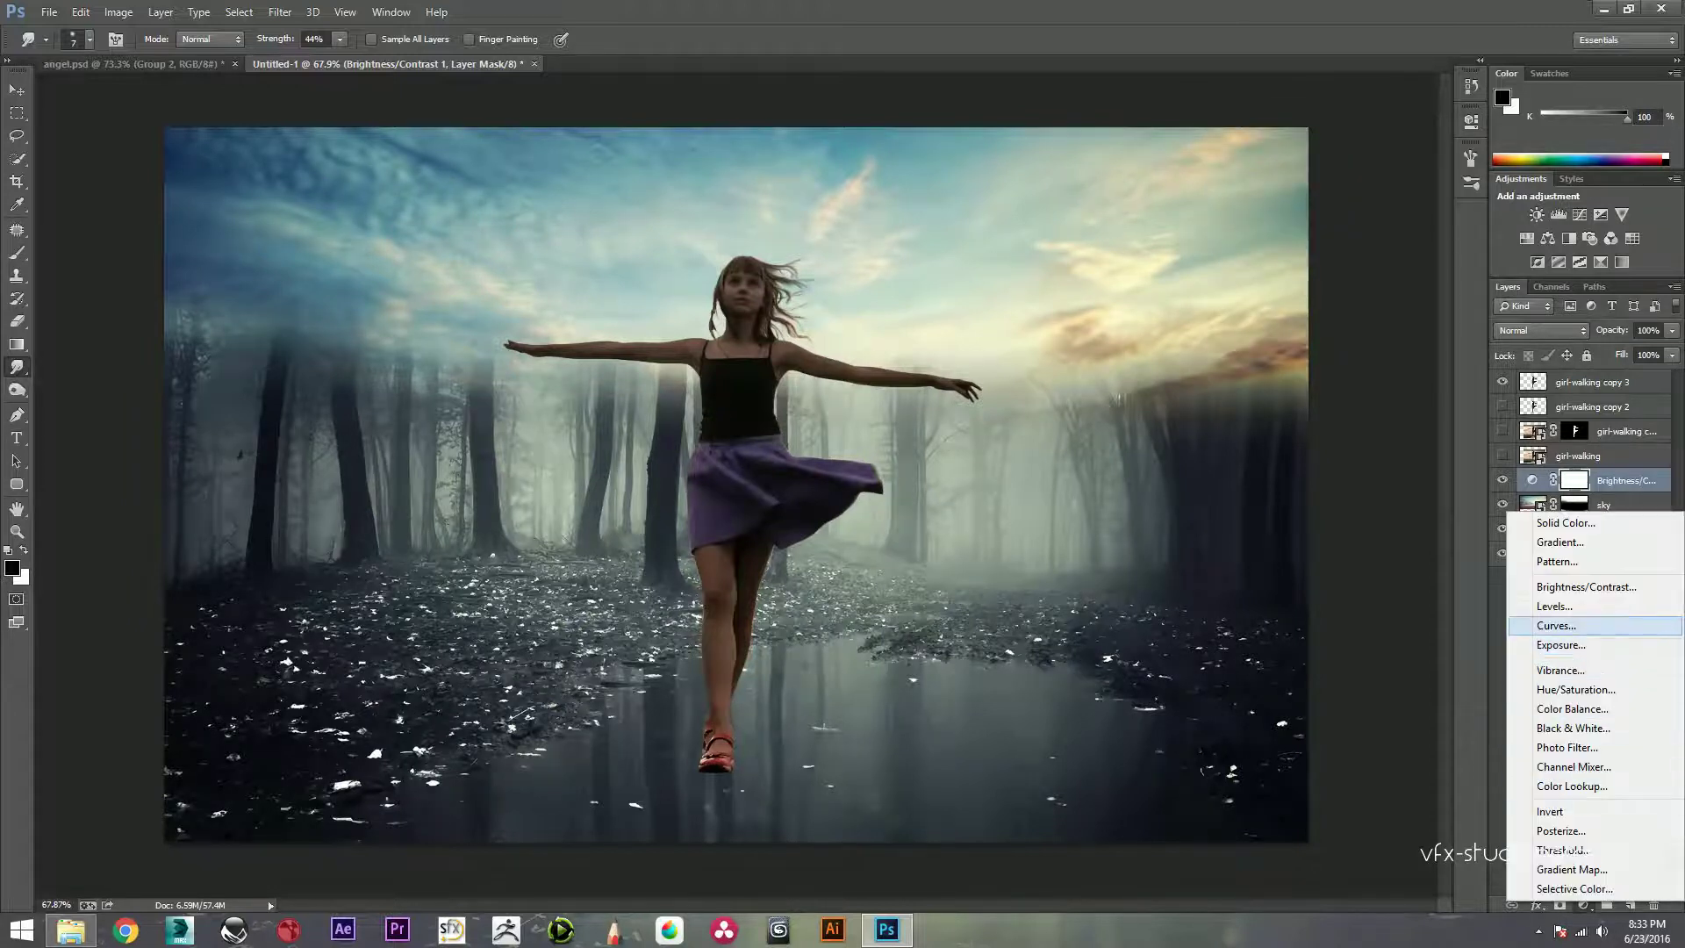
pyautogui.click(1544, 628)
pyautogui.moveTo(1341, 287); pyautogui.dragTo(1339, 306)
pyautogui.click(1420, 111)
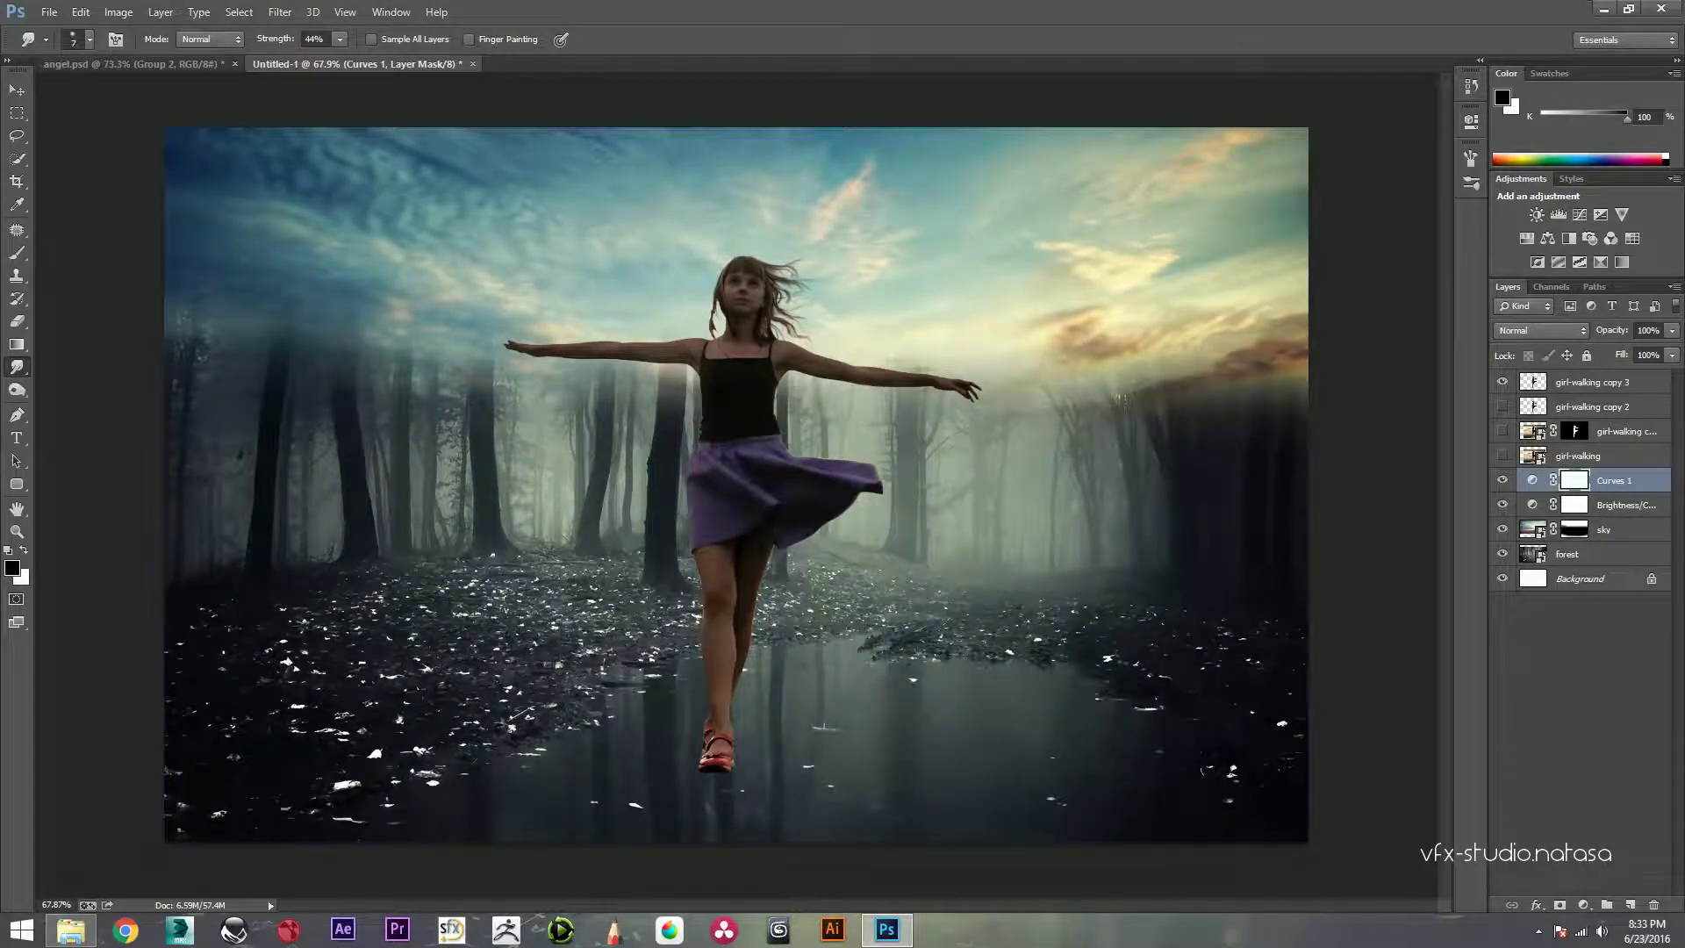
pyautogui.click(1615, 529)
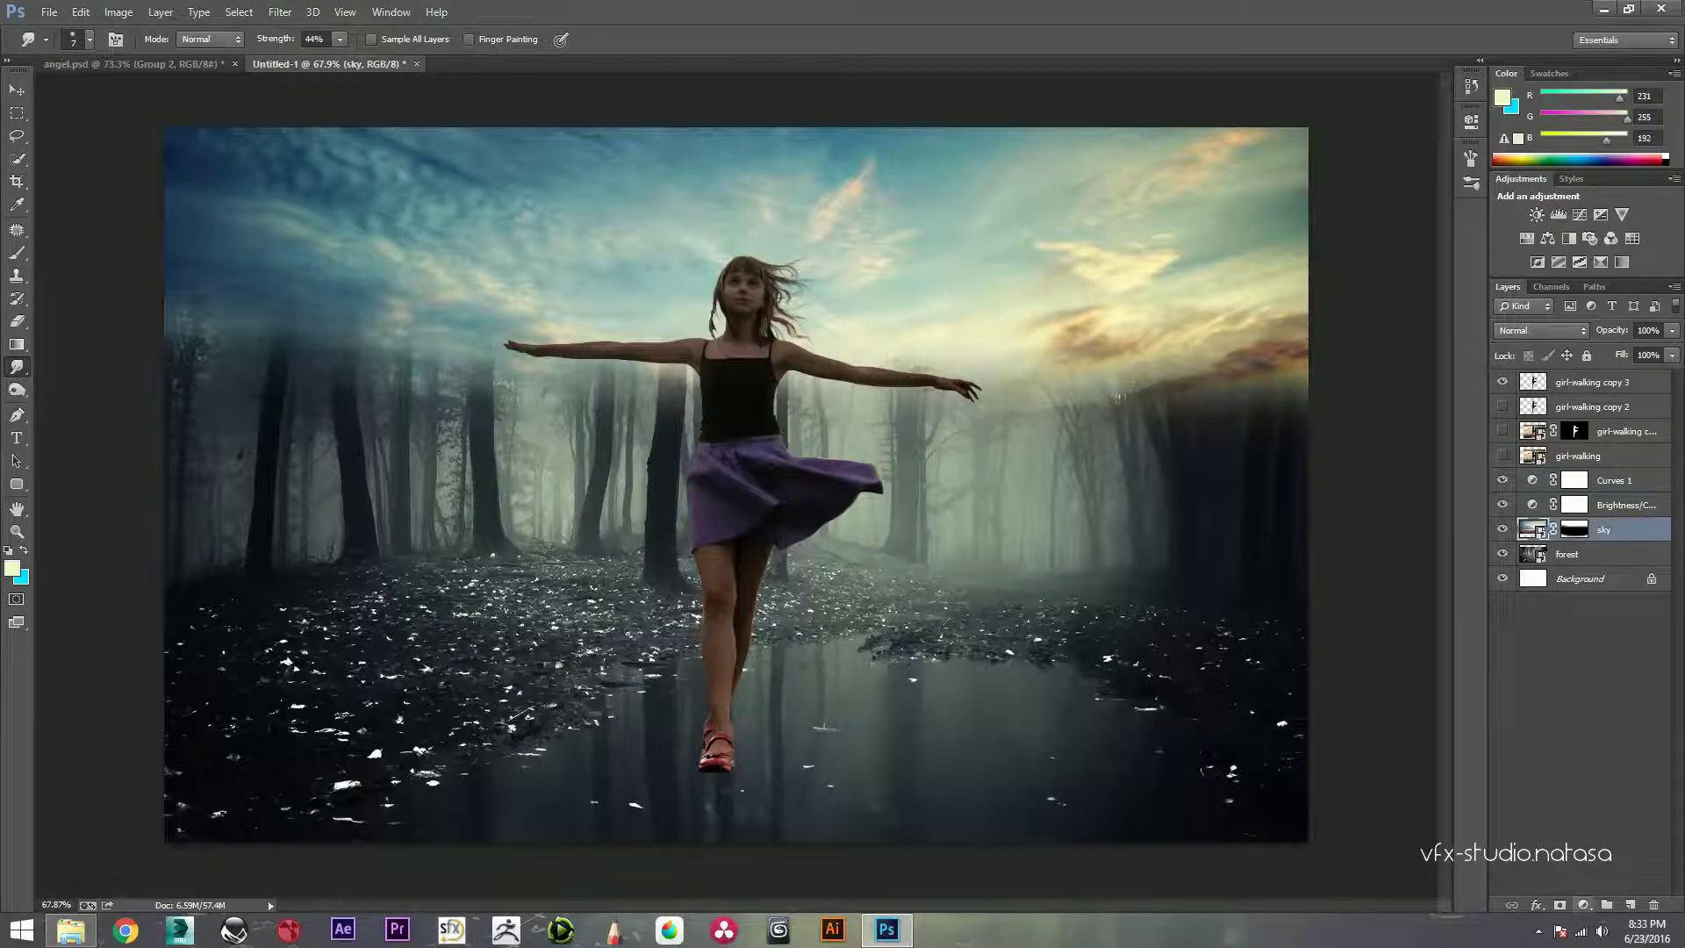
# Step: Add a Hue/Saturation layer (hue +2, saturation -32) to mute the sky
pyautogui.click(1583, 905)
pyautogui.click(1575, 692)
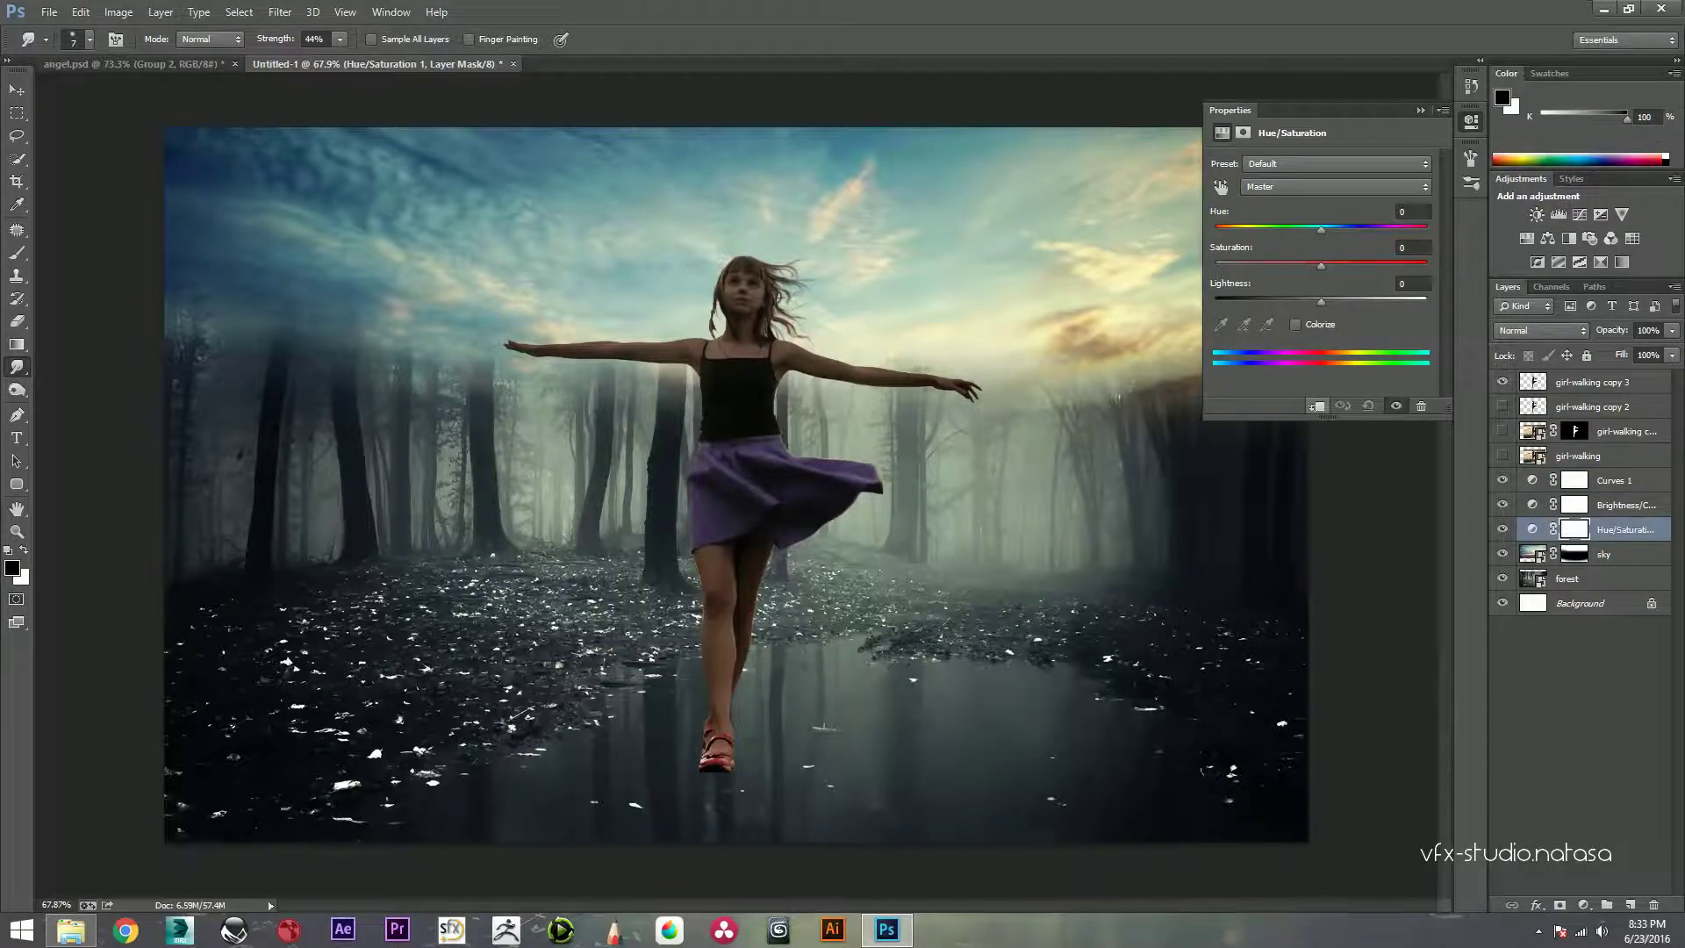
pyautogui.moveTo(1321, 229)
pyautogui.mouseDown()
pyautogui.moveTo(1308, 265)
pyautogui.moveTo(1290, 265)
pyautogui.mouseUp()
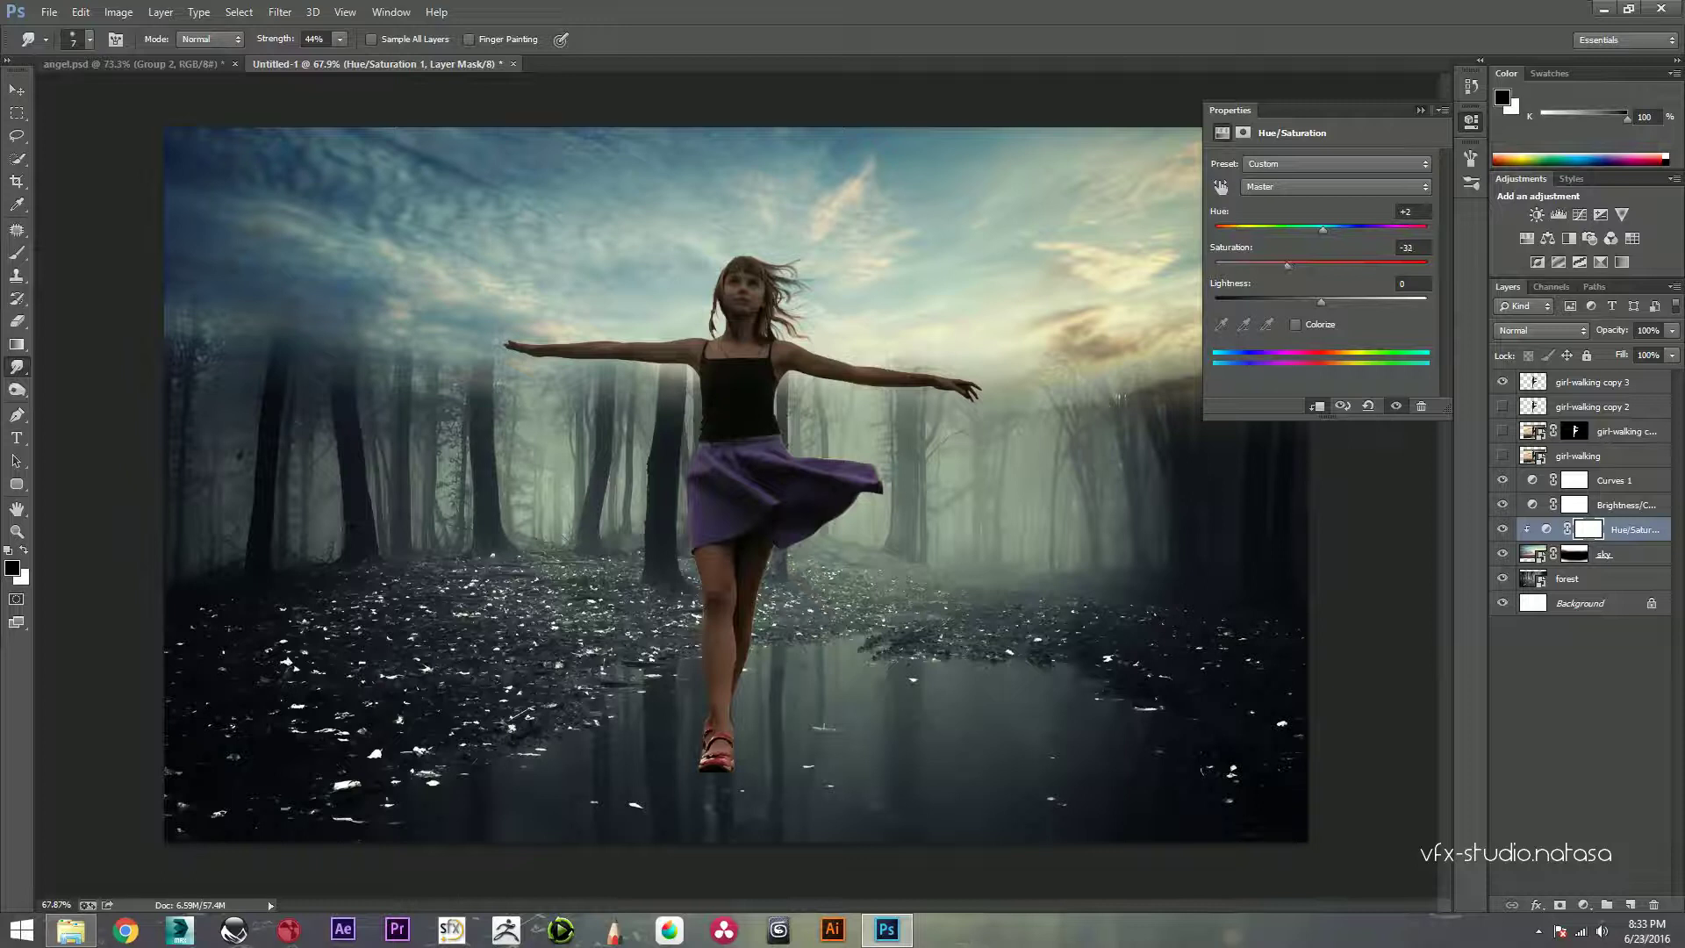
pyautogui.click(1420, 110)
# Step: Add a blank Layer 1 above Curves 1 for painting light
pyautogui.scroll(-1, 737, 484)
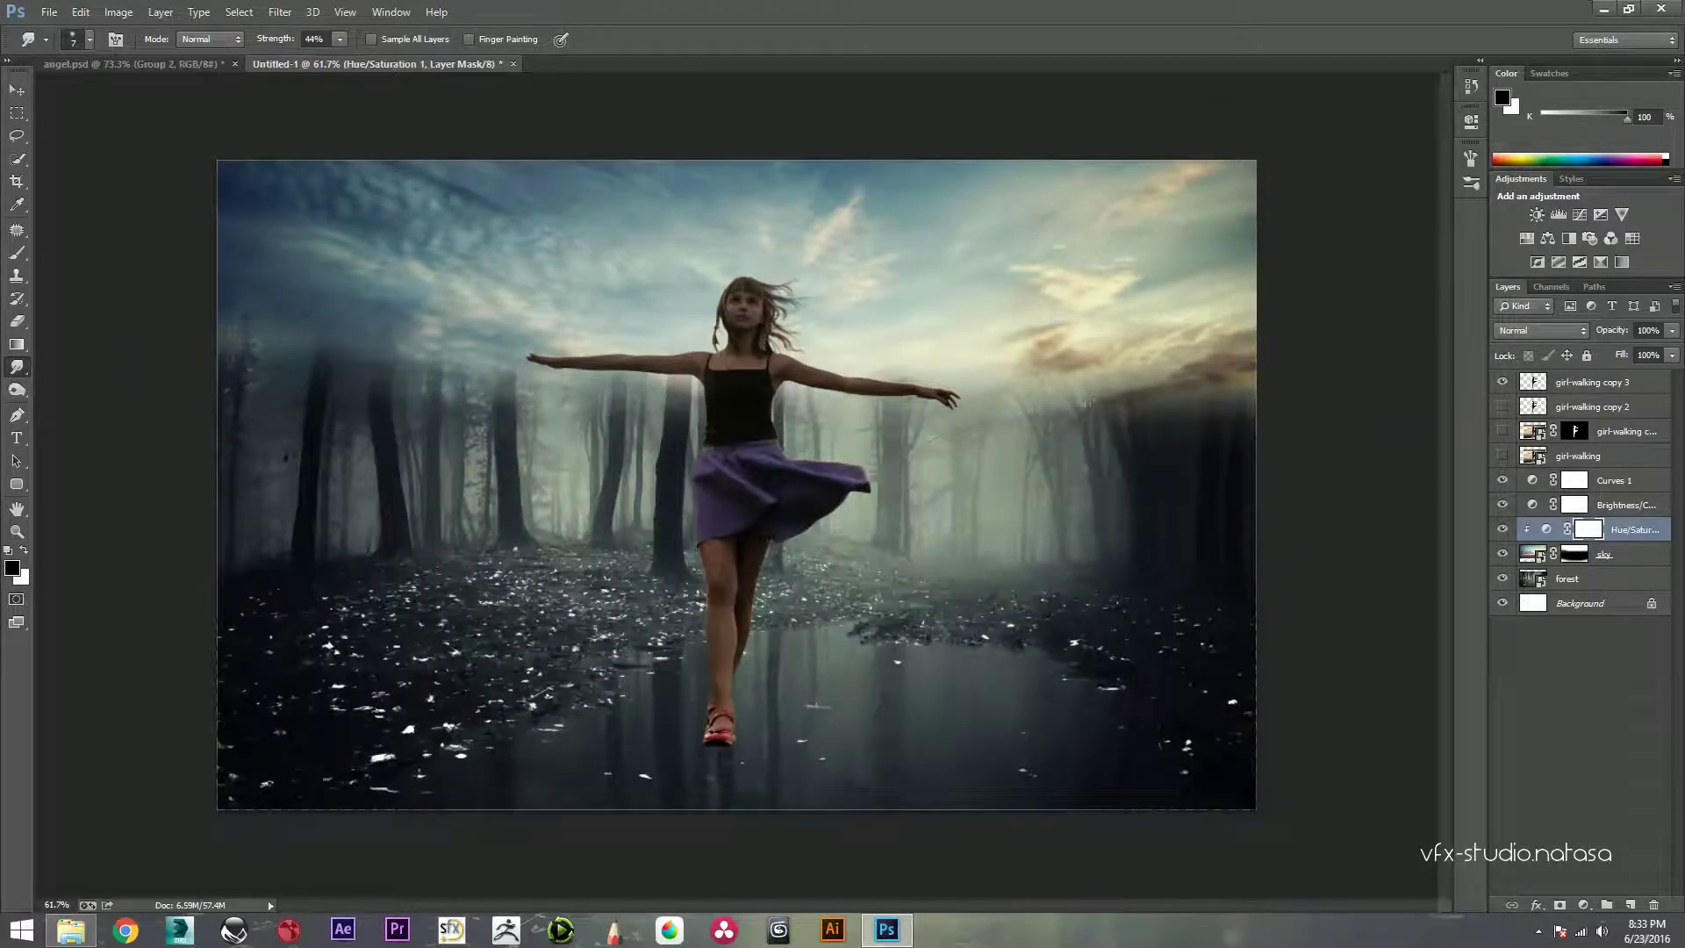
pyautogui.click(1658, 480)
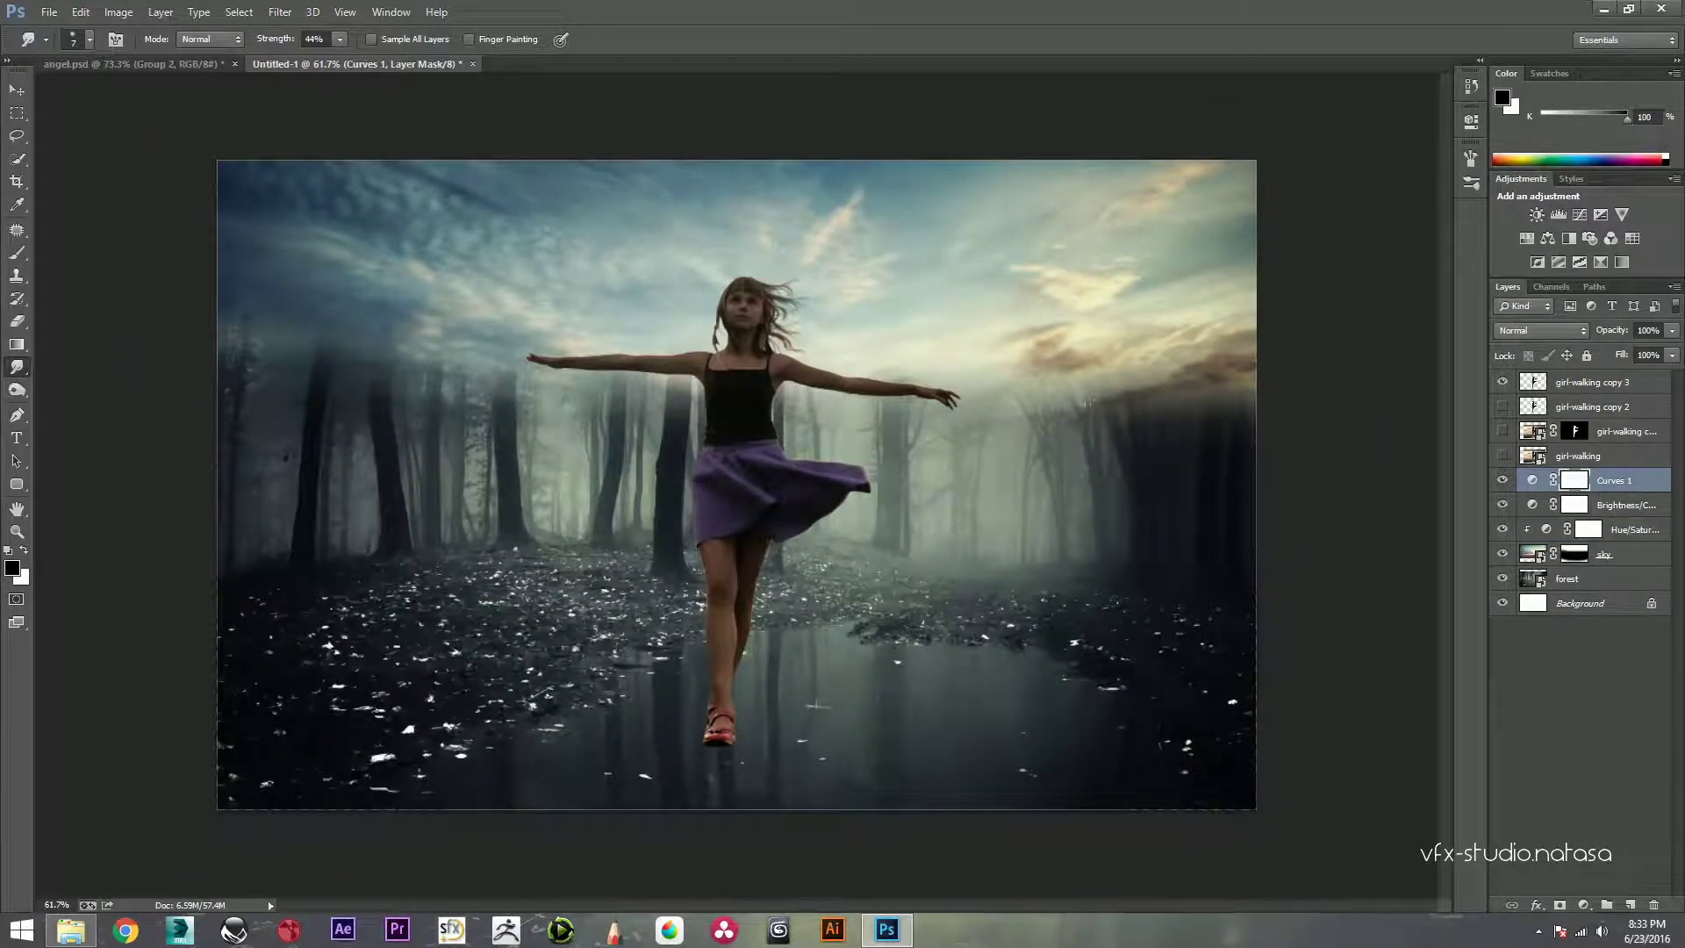
pyautogui.click(1624, 431)
# Step: Switch to the brush and set its size to 314 px
pyautogui.click(1630, 905)
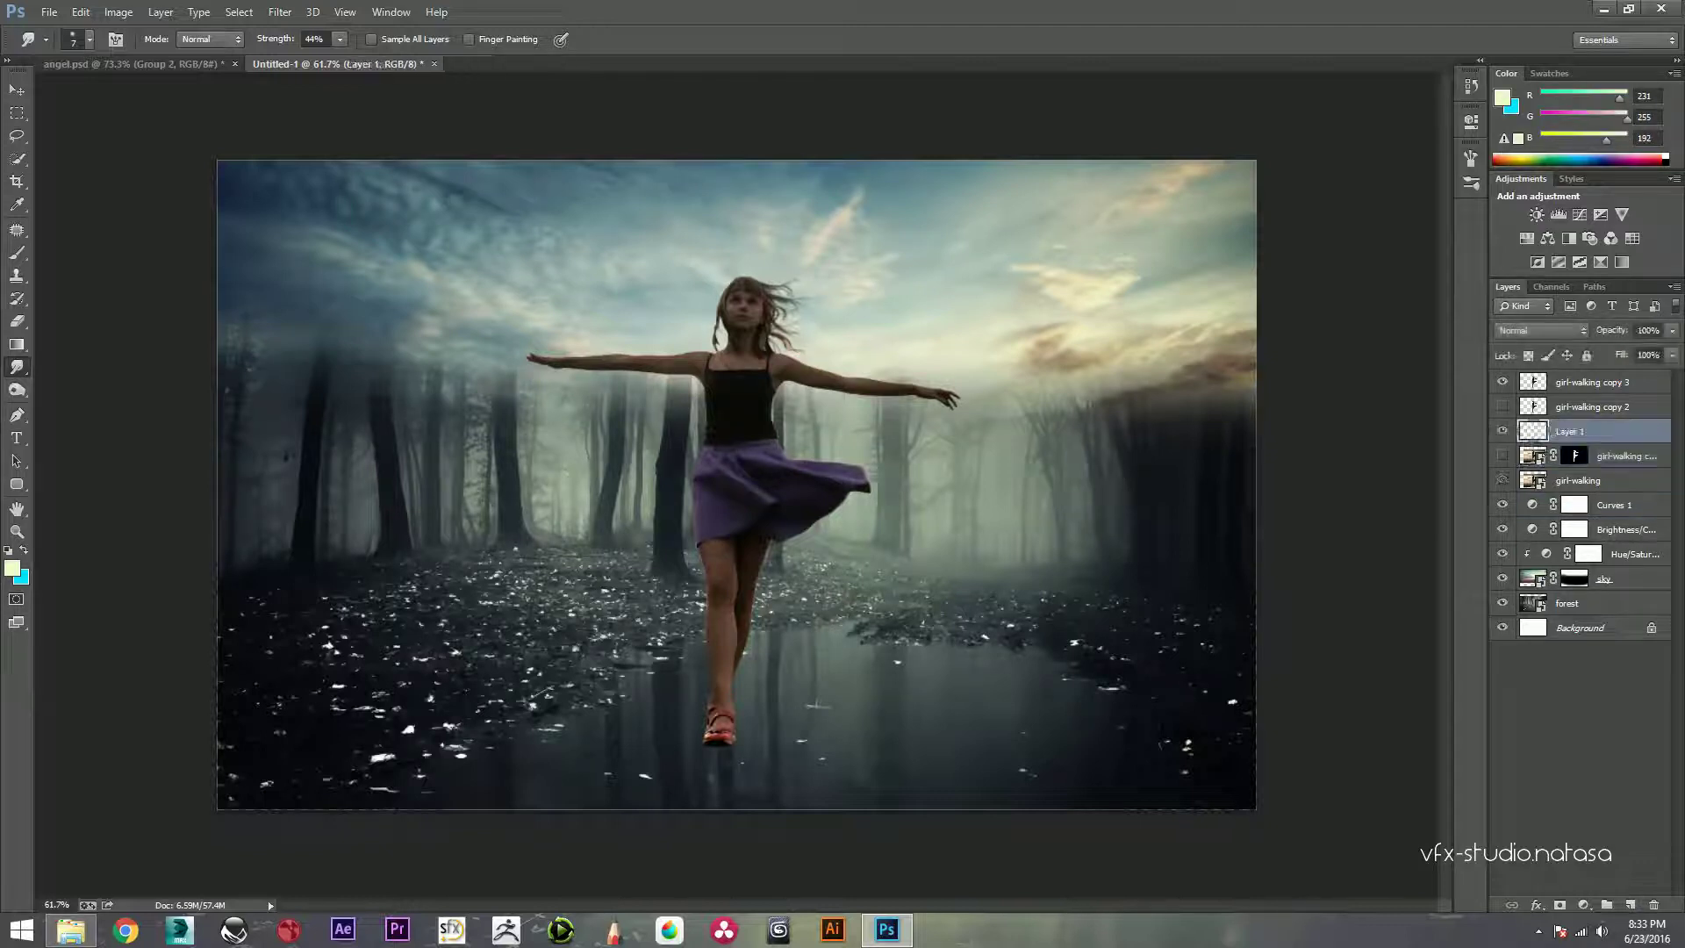
pyautogui.scroll(-1, 737, 485)
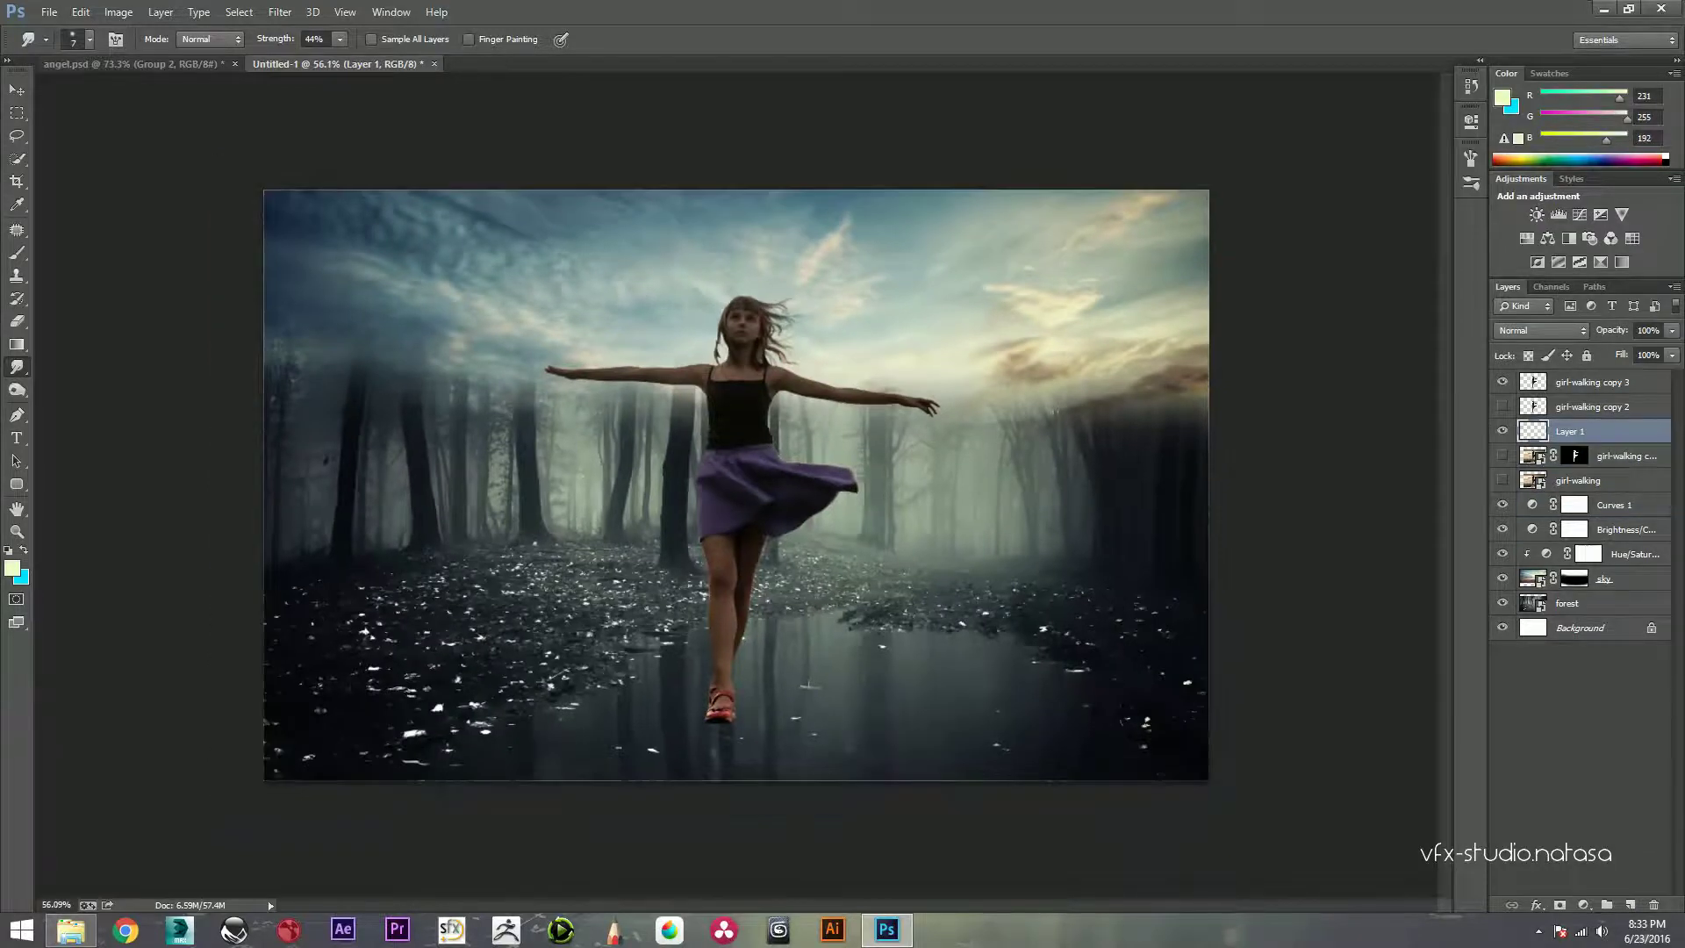
pyautogui.press('b')
pyautogui.rightClick(531, 400)
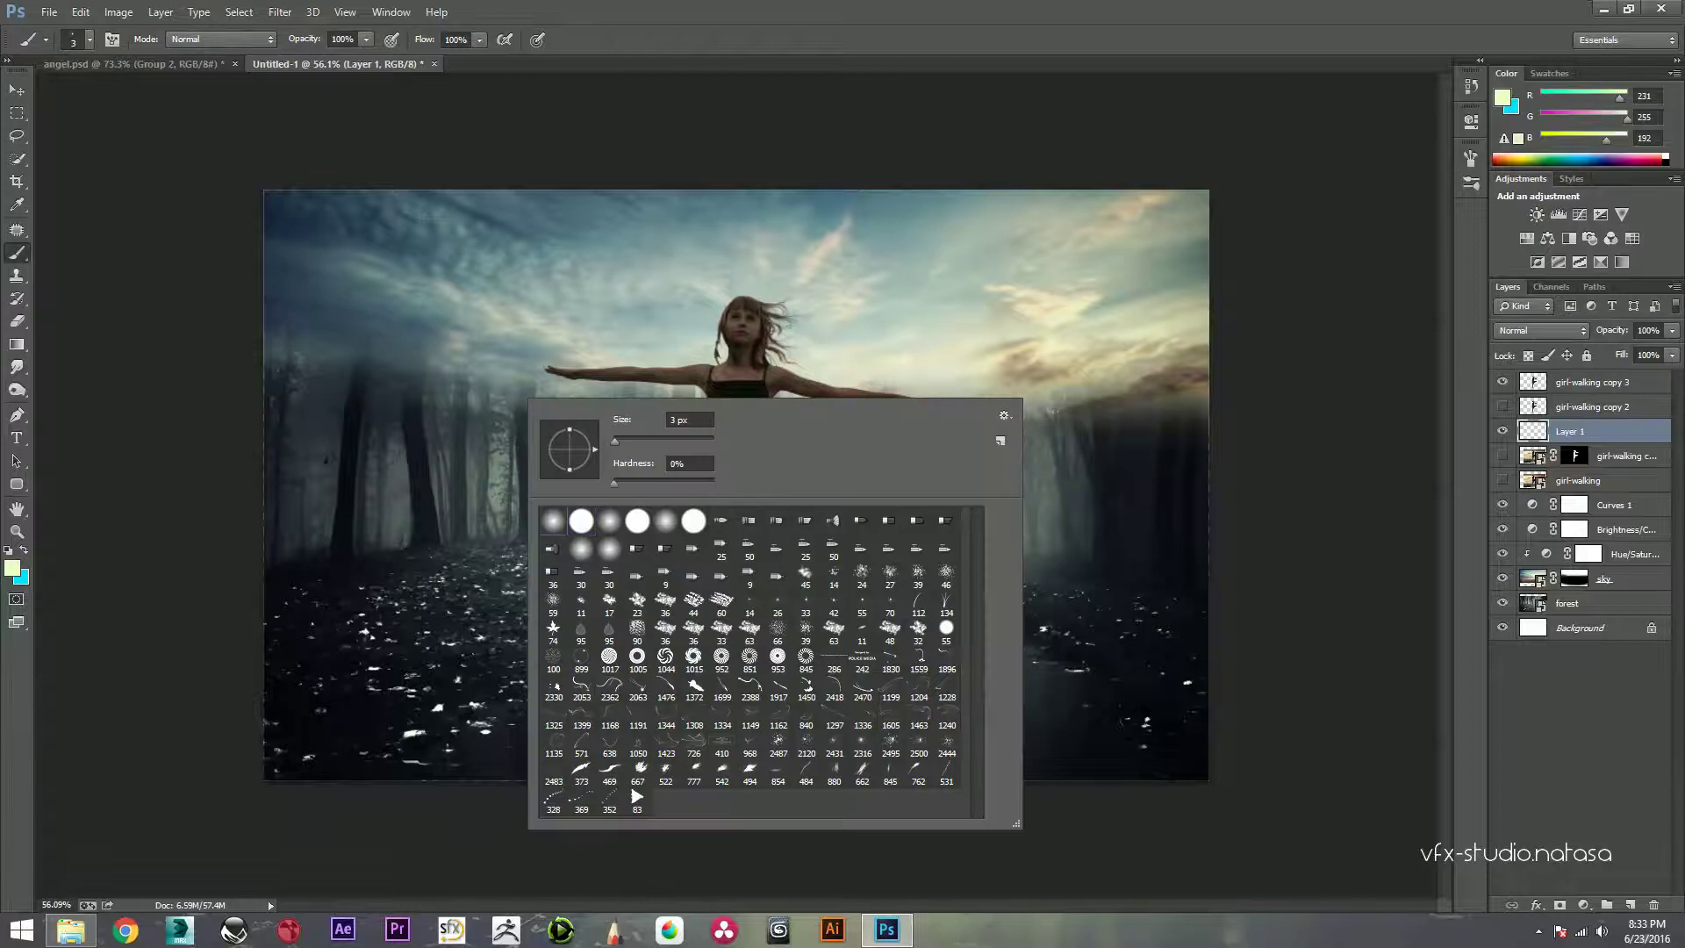
pyautogui.write('314')
pyautogui.press('Return')
# Step: Paint a pale-yellow fff0b2 dab in the upper-right sky
pyautogui.click(12, 568)
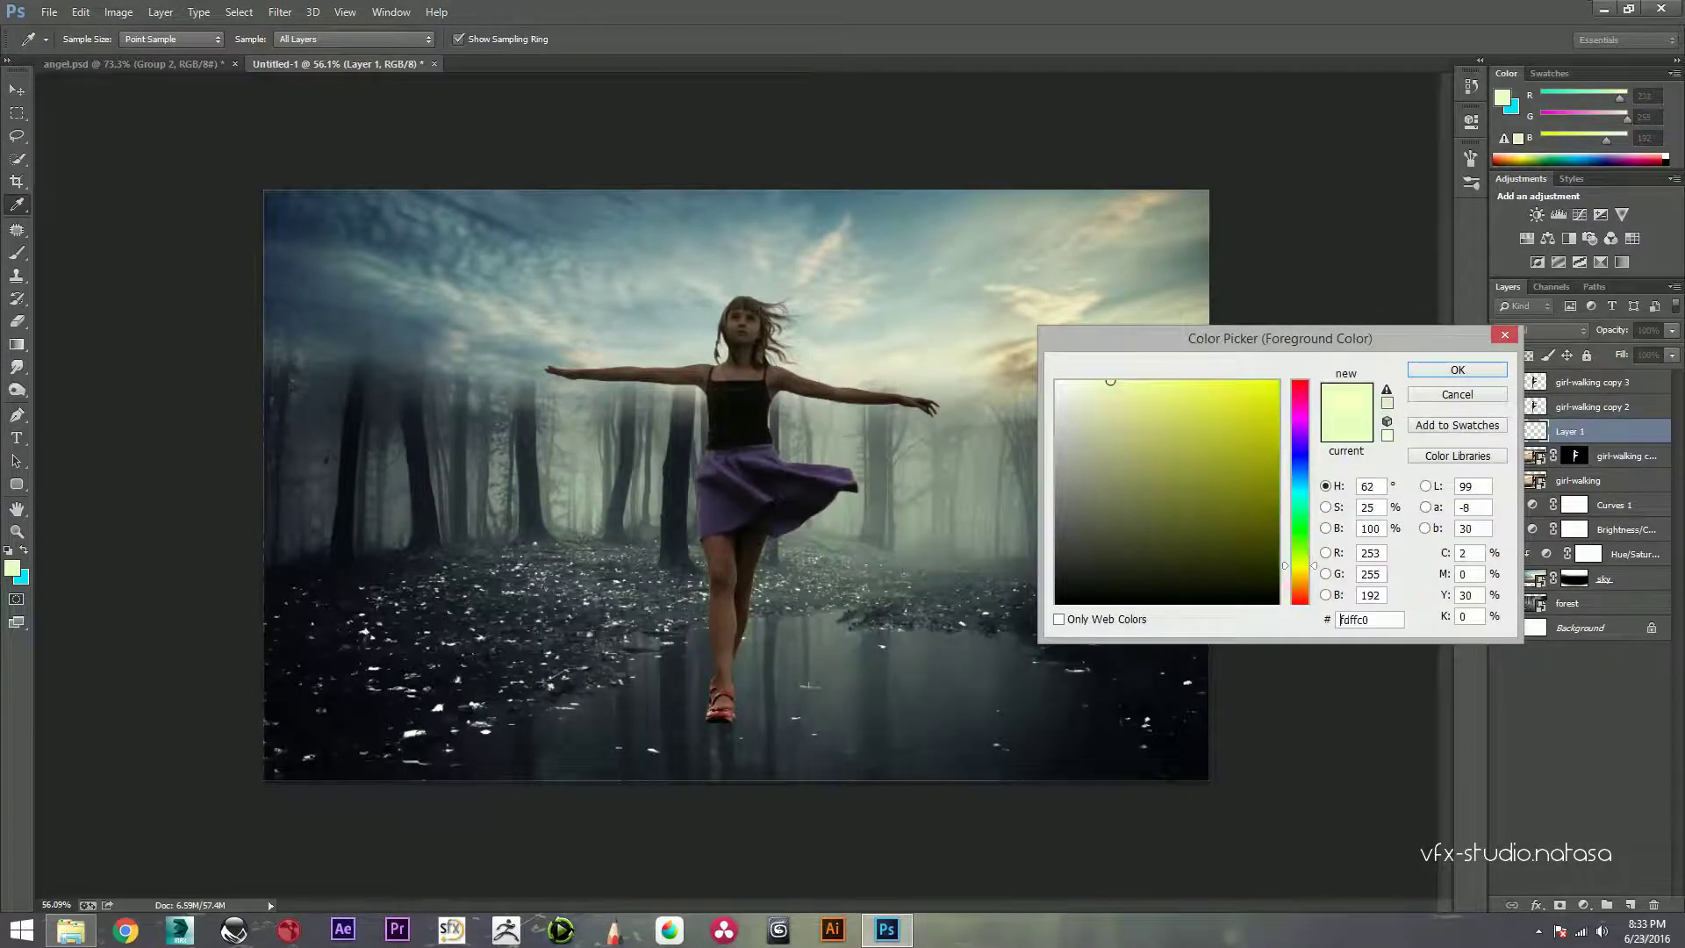
pyautogui.write('feffc0fff0')
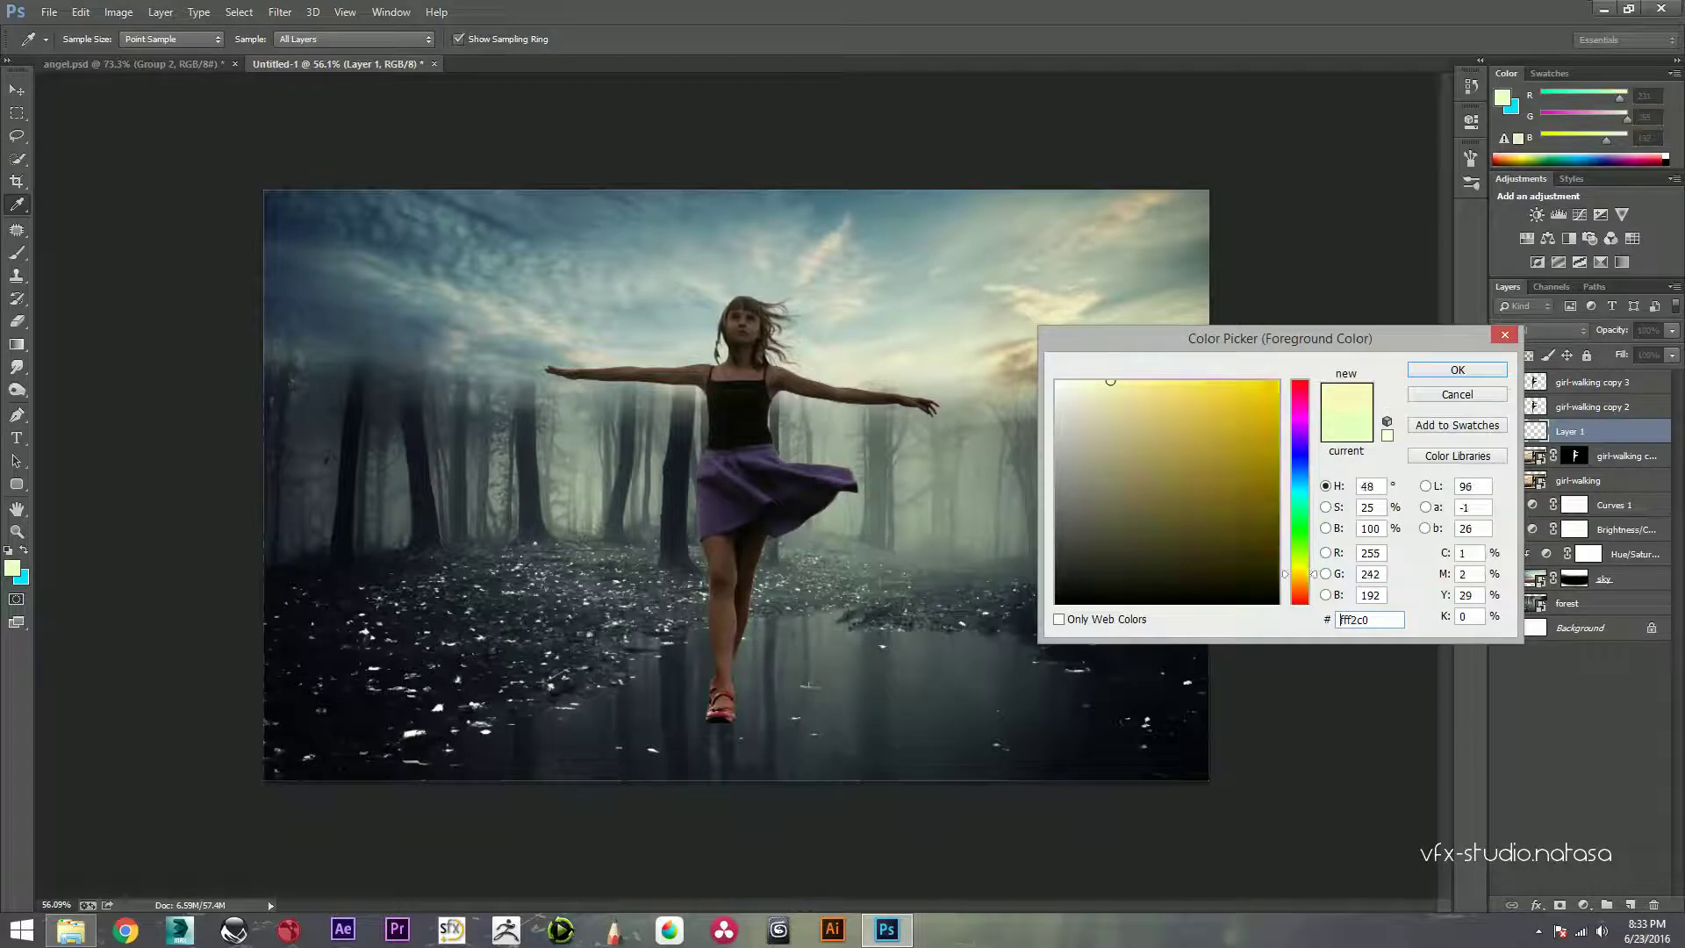
pyautogui.write('b2')
pyautogui.press('Return')
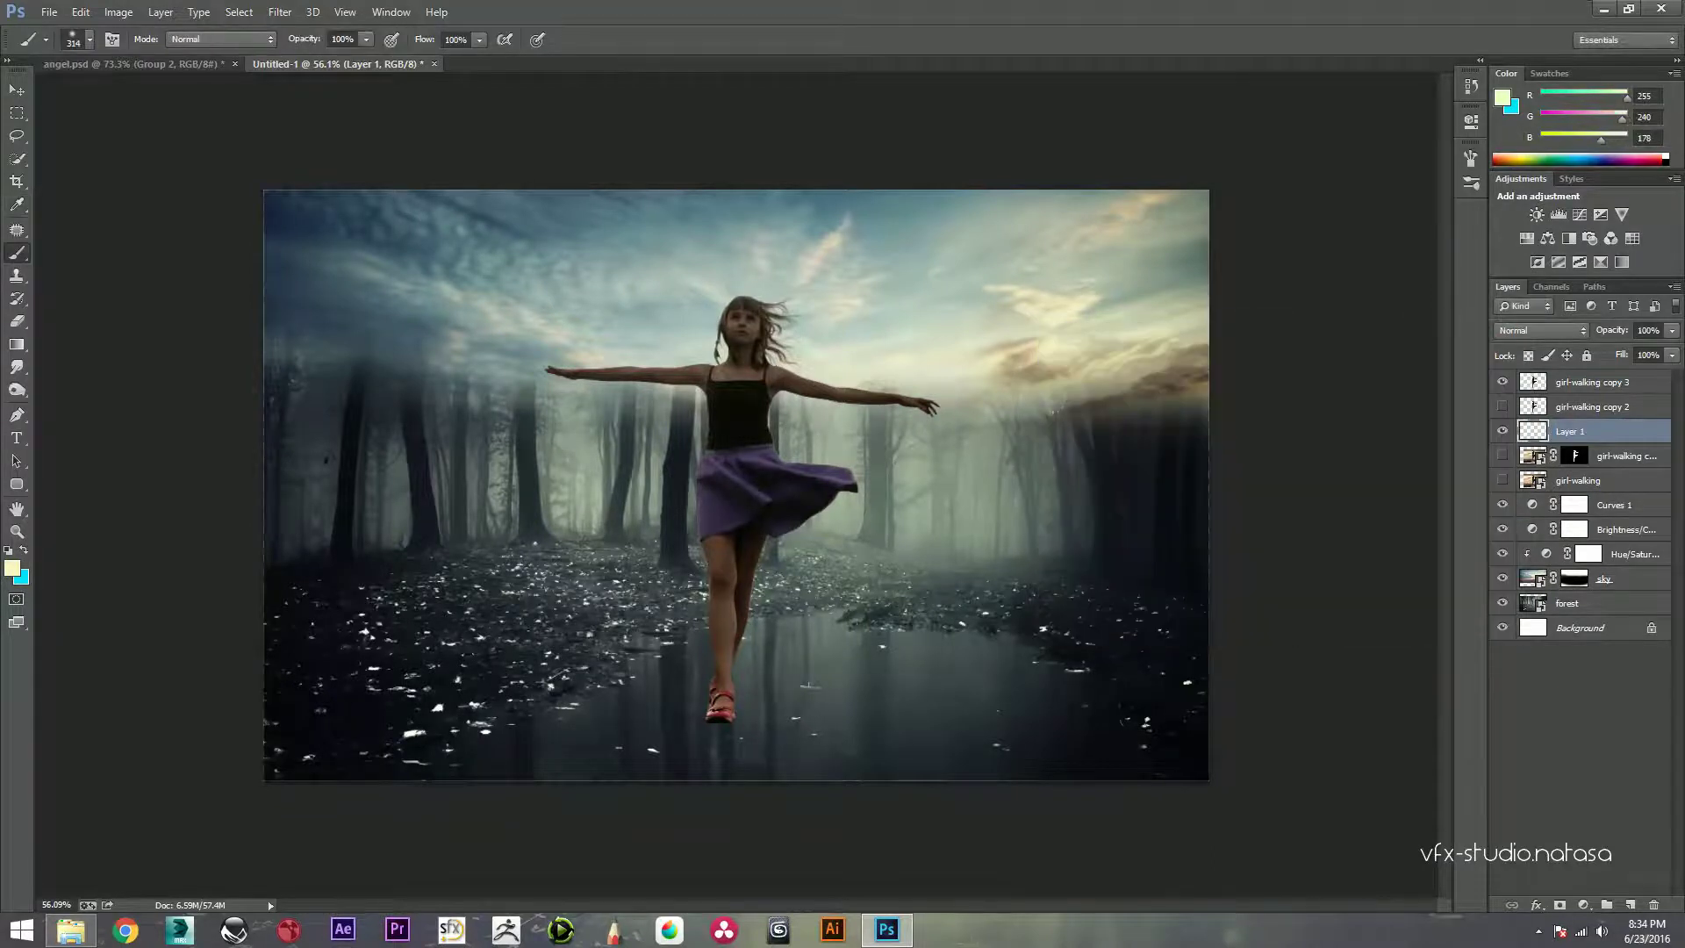
pyautogui.click(1150, 285)
# Step: Scale the yellow glow to about 341%, shift it over the sky, and add Layer 2
pyautogui.hotkey('ctrl', 't')
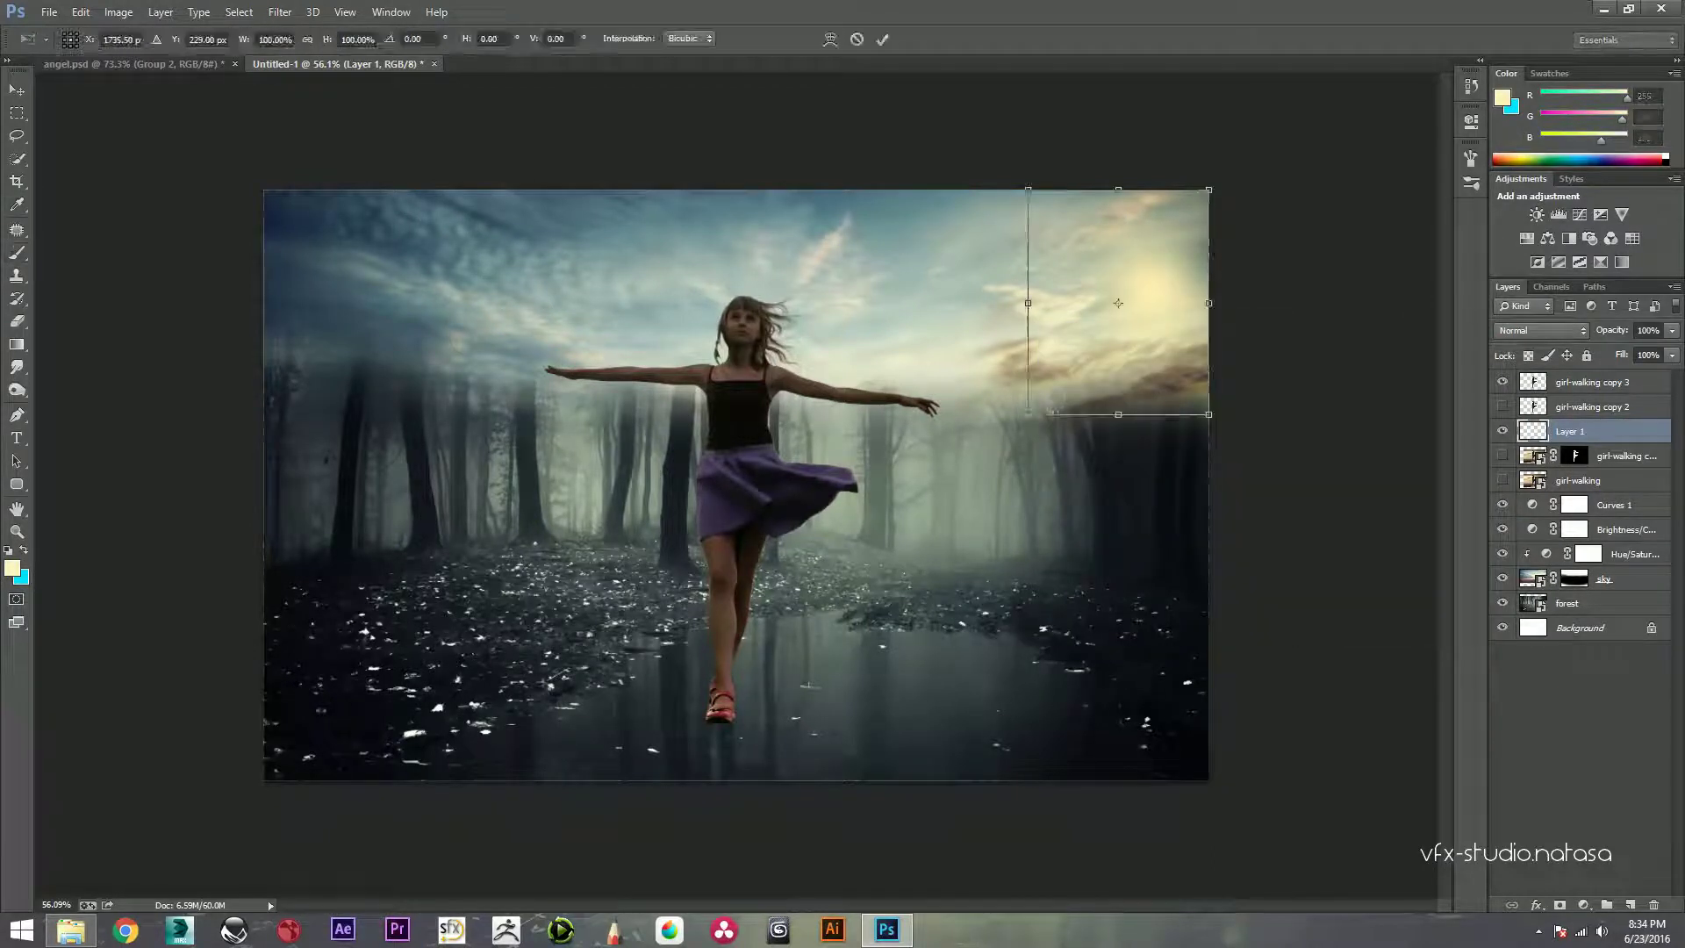
pyautogui.moveTo(1208, 415); pyautogui.dragTo(1368, 614)
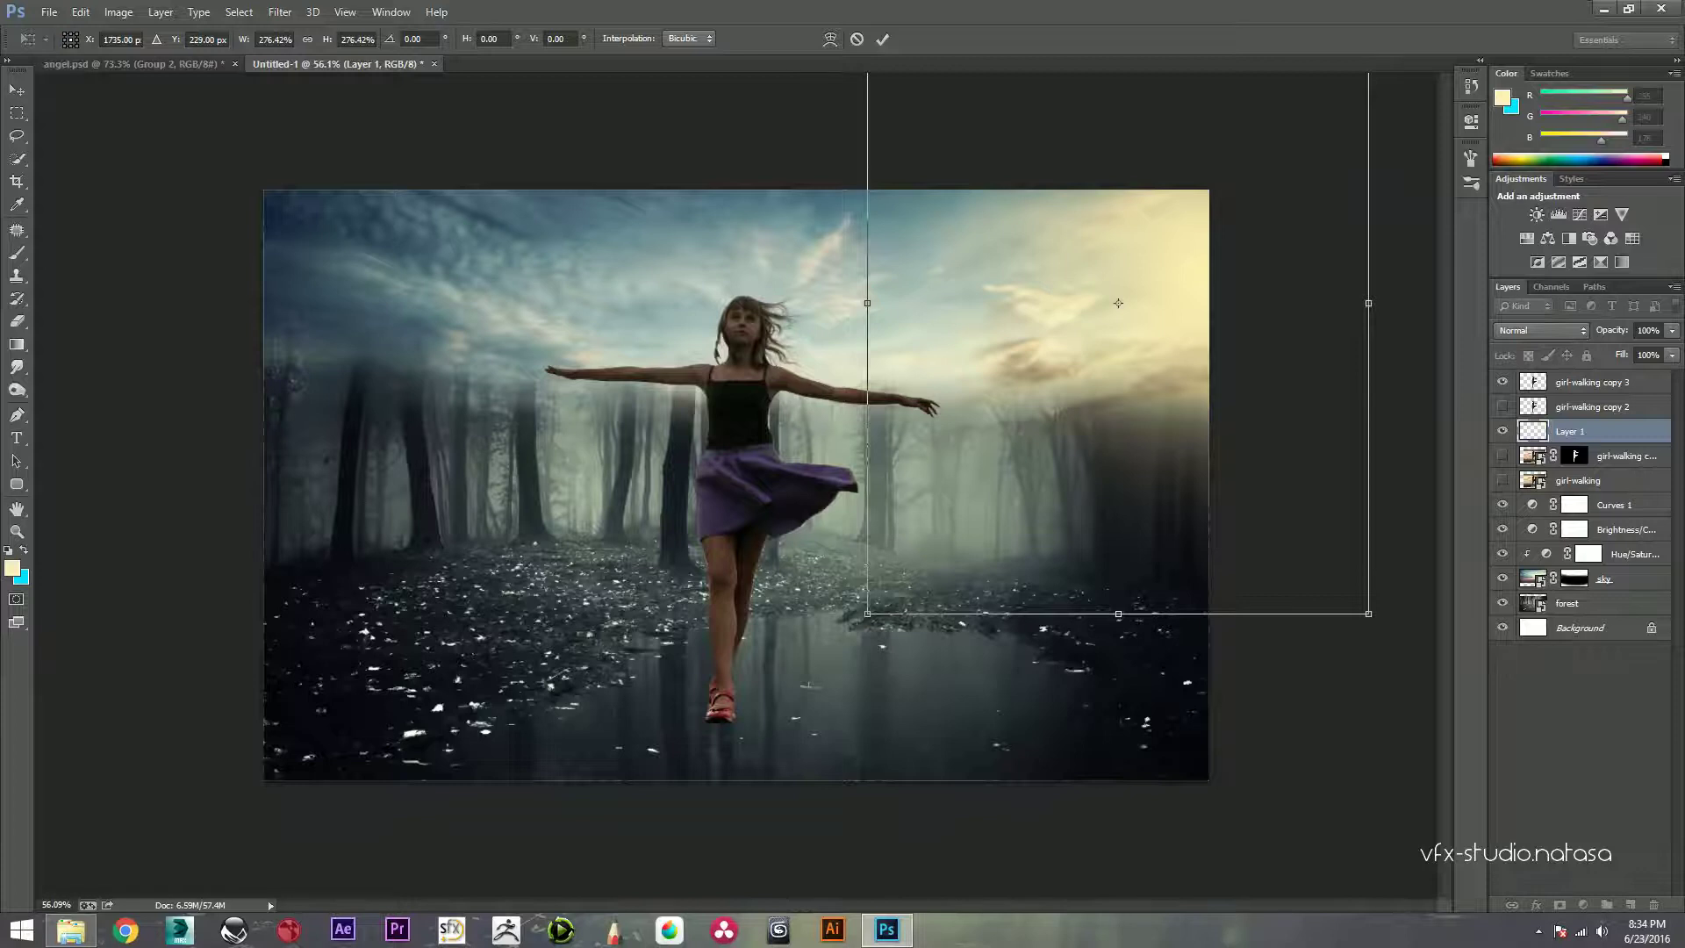
pyautogui.moveTo(867, 613); pyautogui.dragTo(808, 681)
pyautogui.moveTo(1118, 303)
pyautogui.mouseDown()
pyautogui.moveTo(1026, 359)
pyautogui.moveTo(1021, 317)
pyautogui.mouseUp()
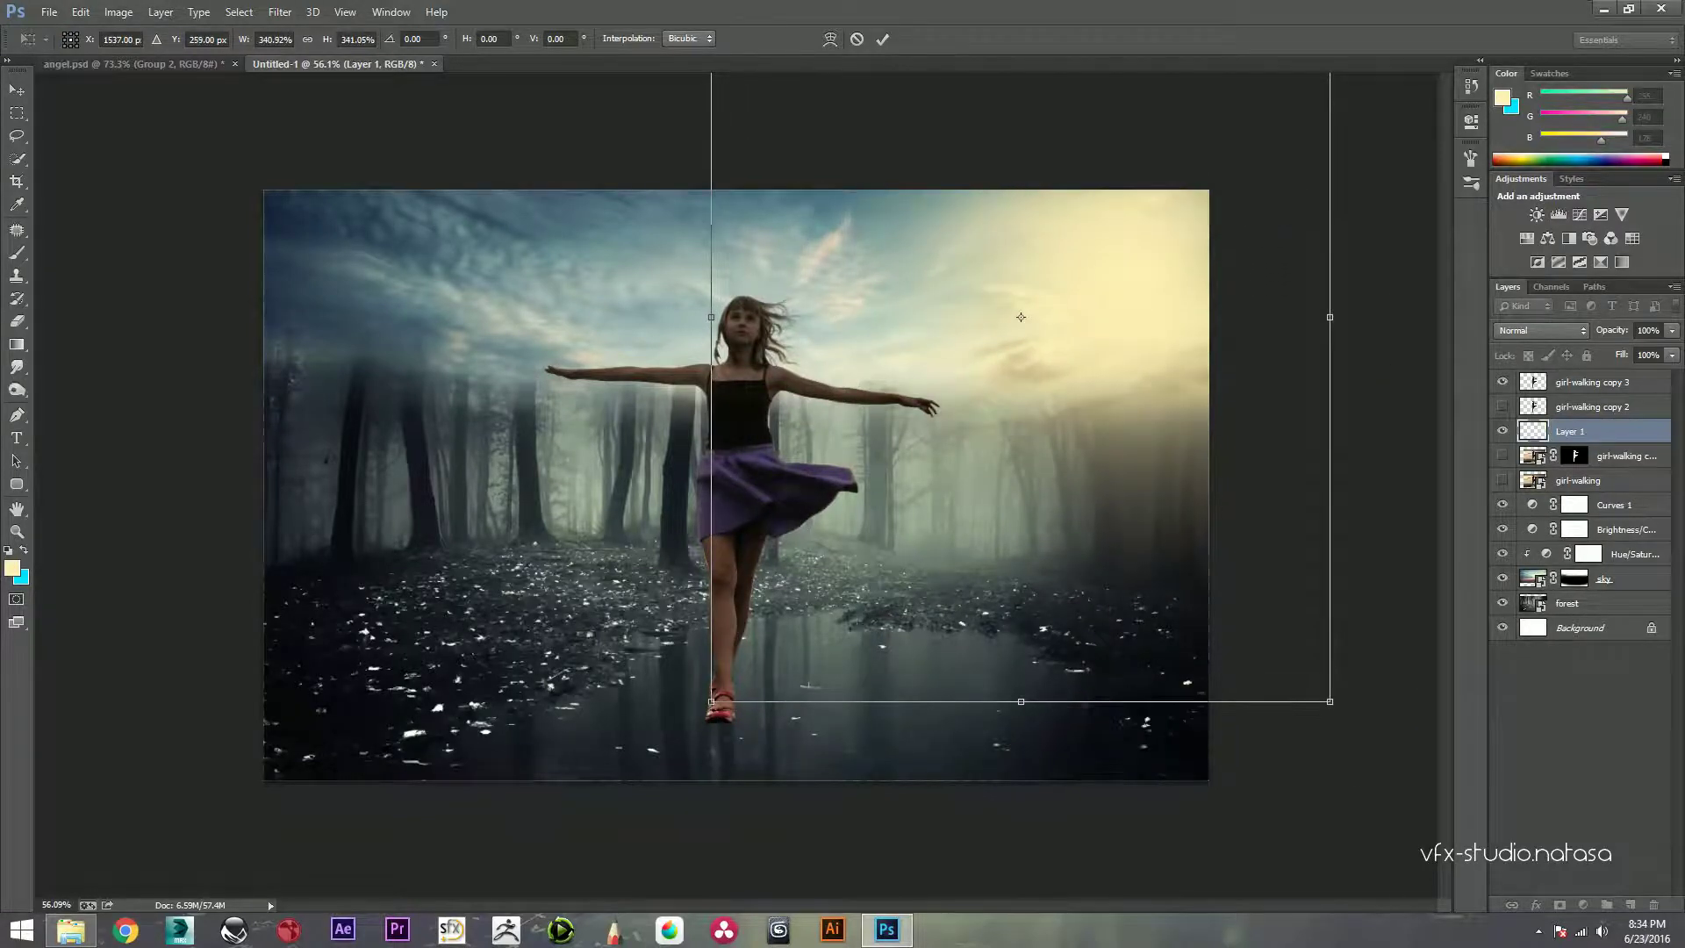
pyautogui.click(882, 39)
pyautogui.press('b')
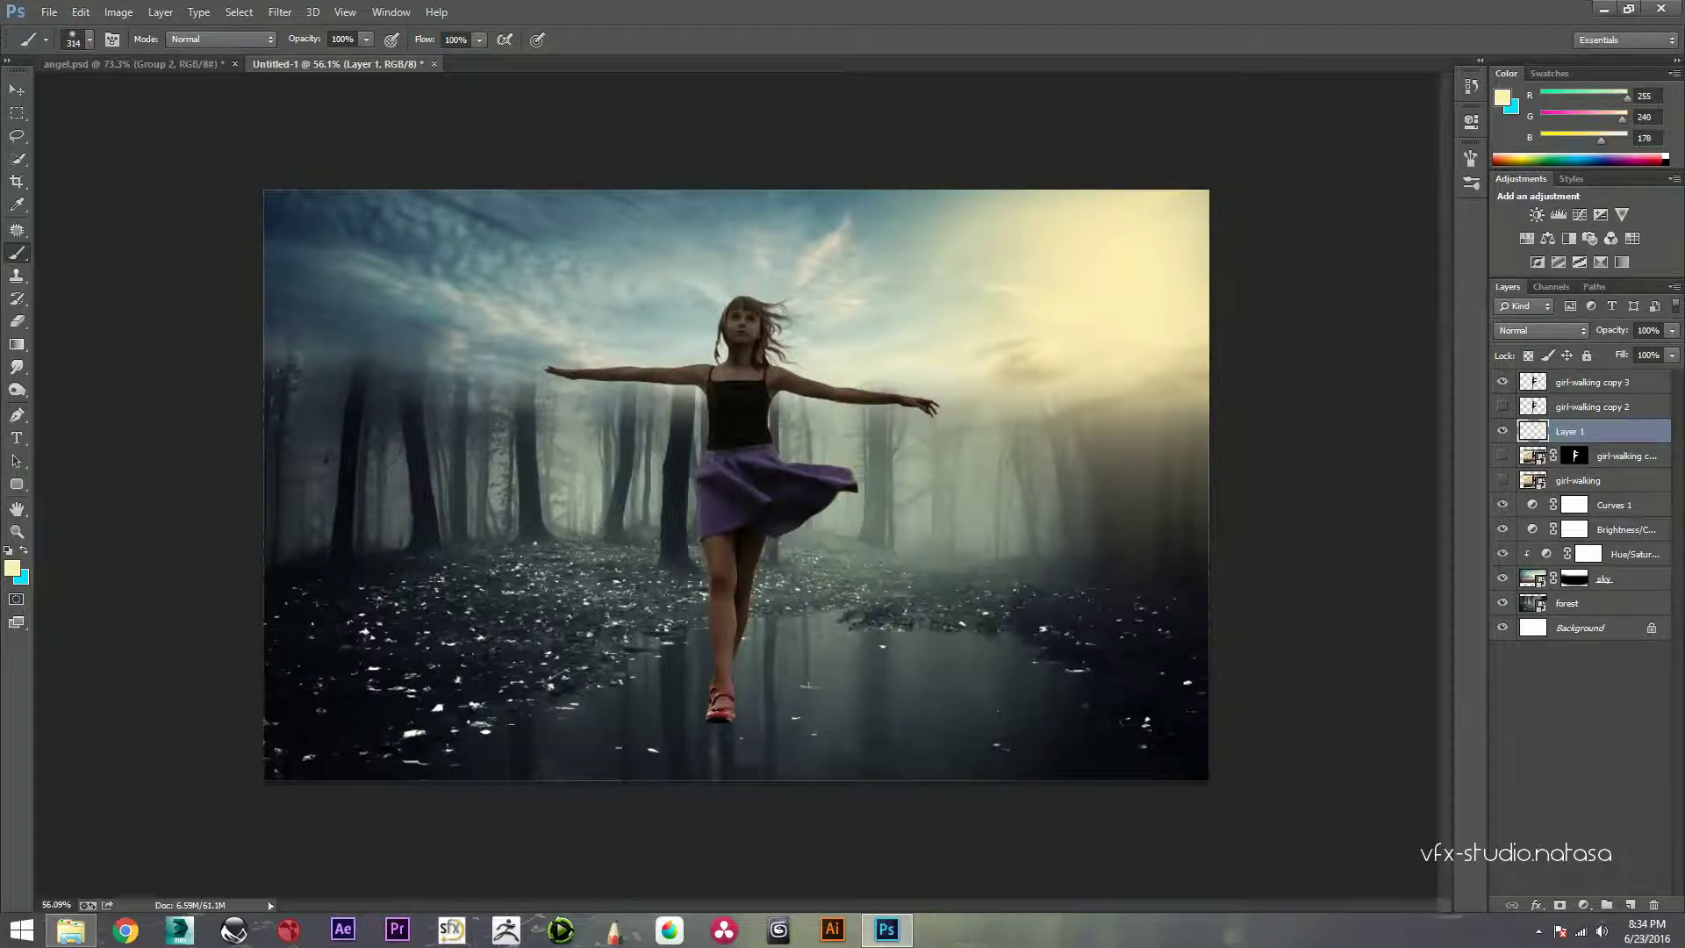
pyautogui.click(1630, 905)
# Step: Paint a 00a2ff blue dab top-left and enlarge it to about 611%
pyautogui.click(24, 550)
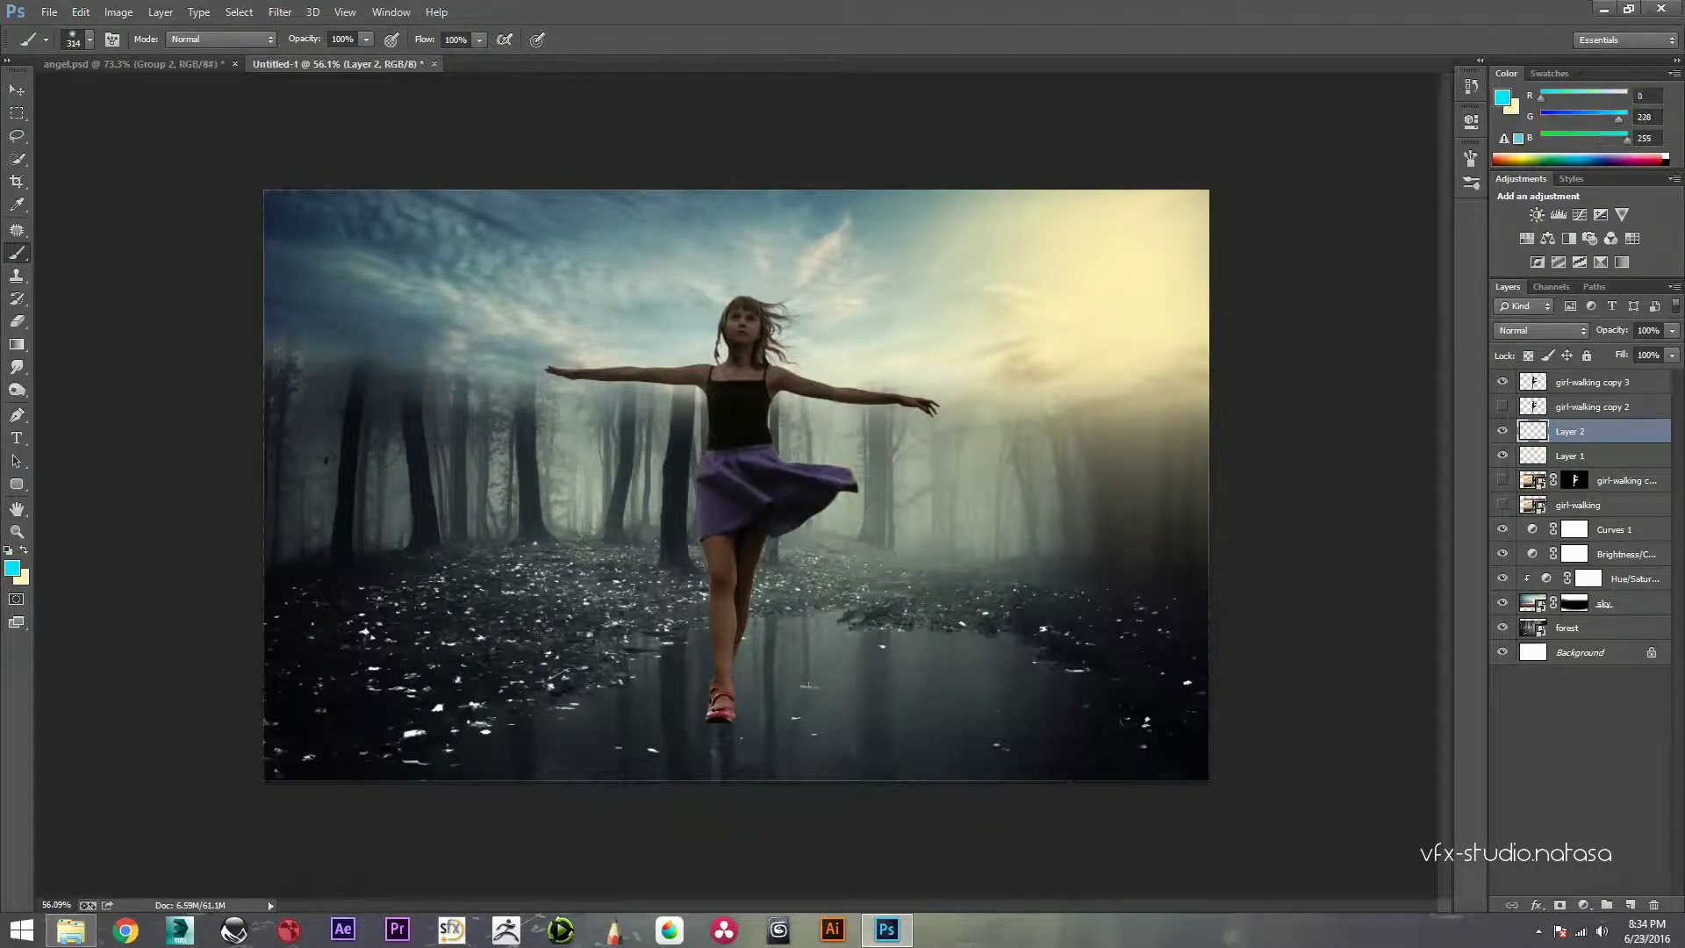
pyautogui.write('00a2ff')
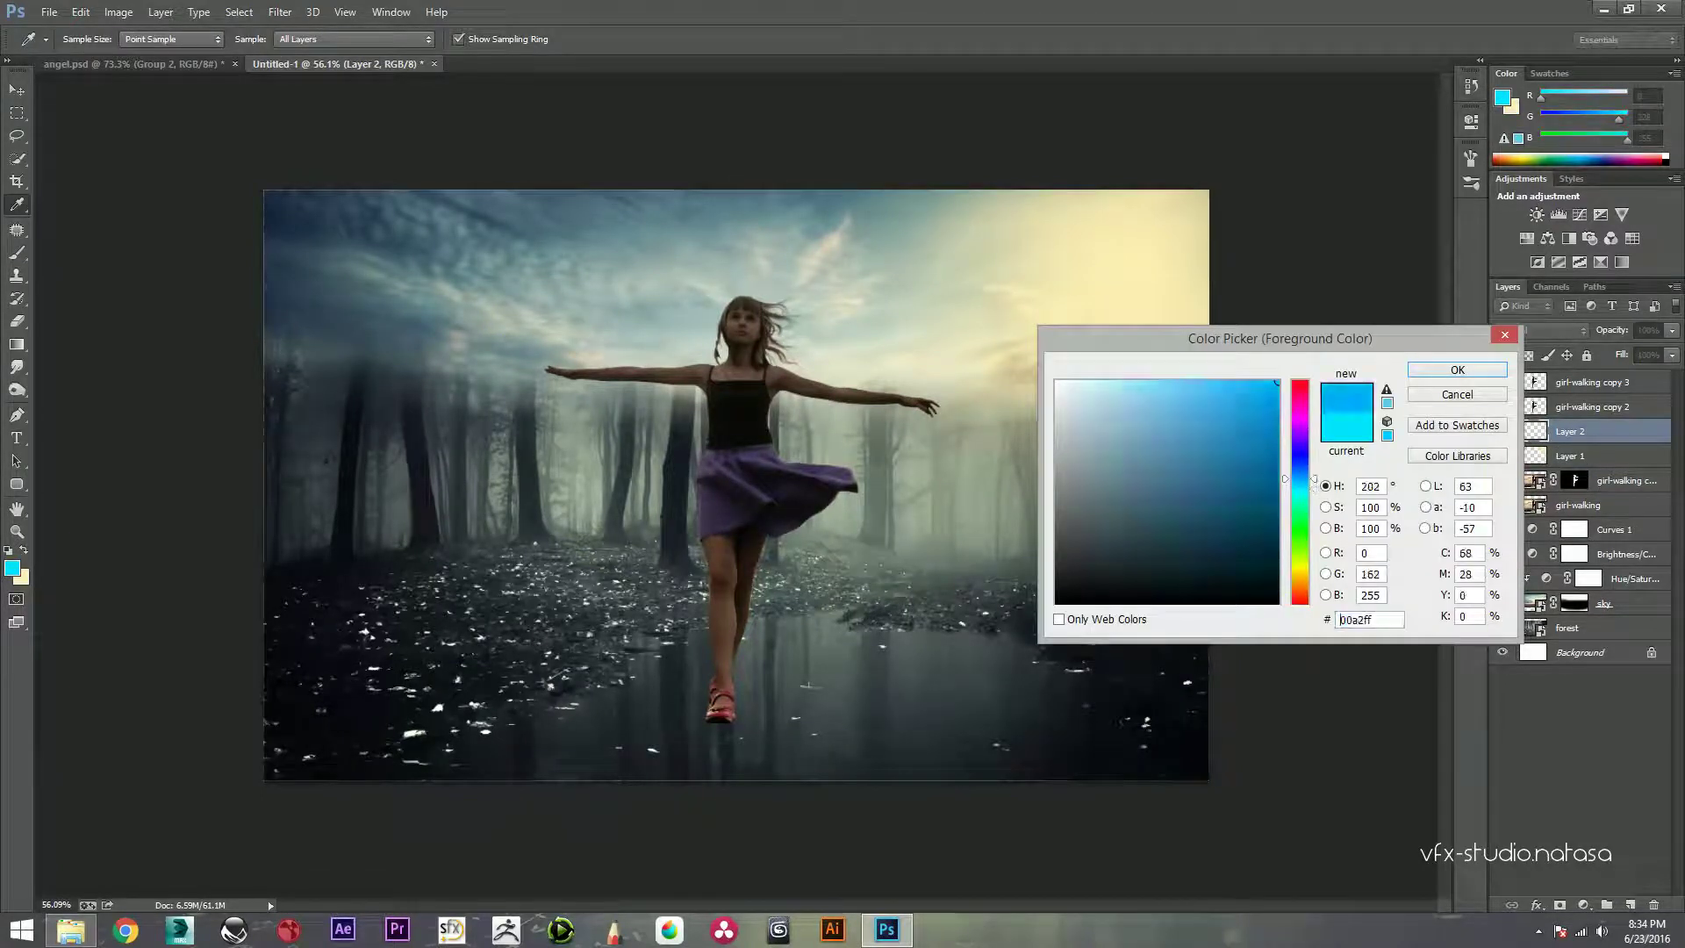
pyautogui.press('Return')
pyautogui.click(318, 238)
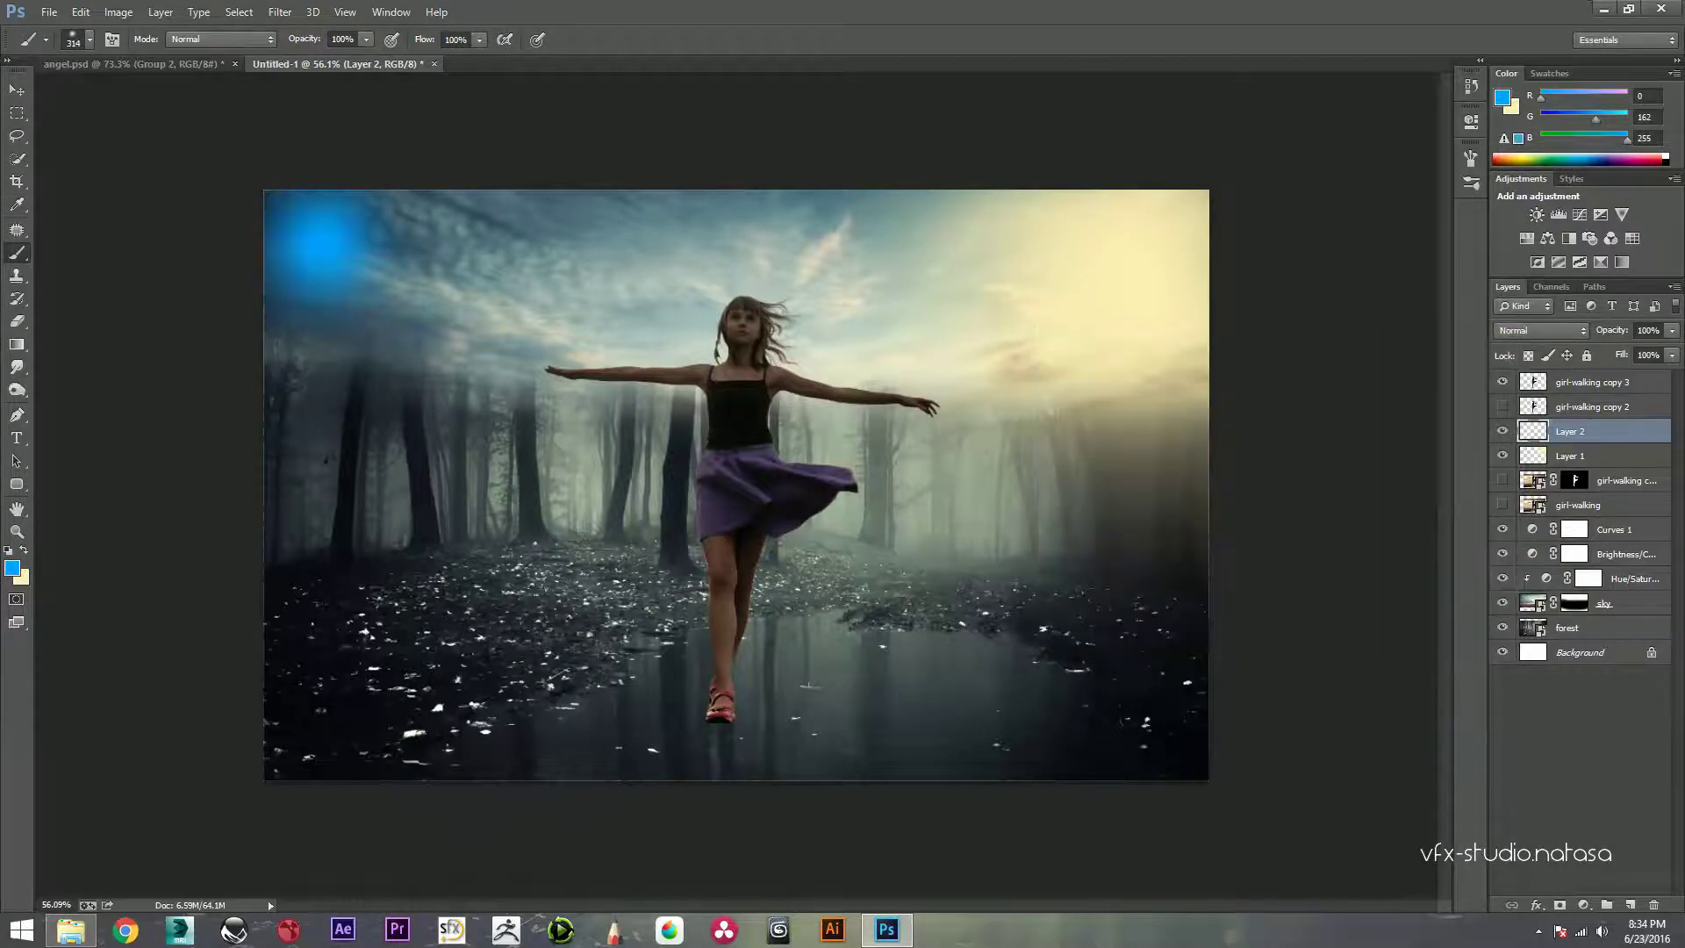
pyautogui.hotkey('ctrl', 't')
pyautogui.moveTo(445, 368); pyautogui.dragTo(1030, 829)
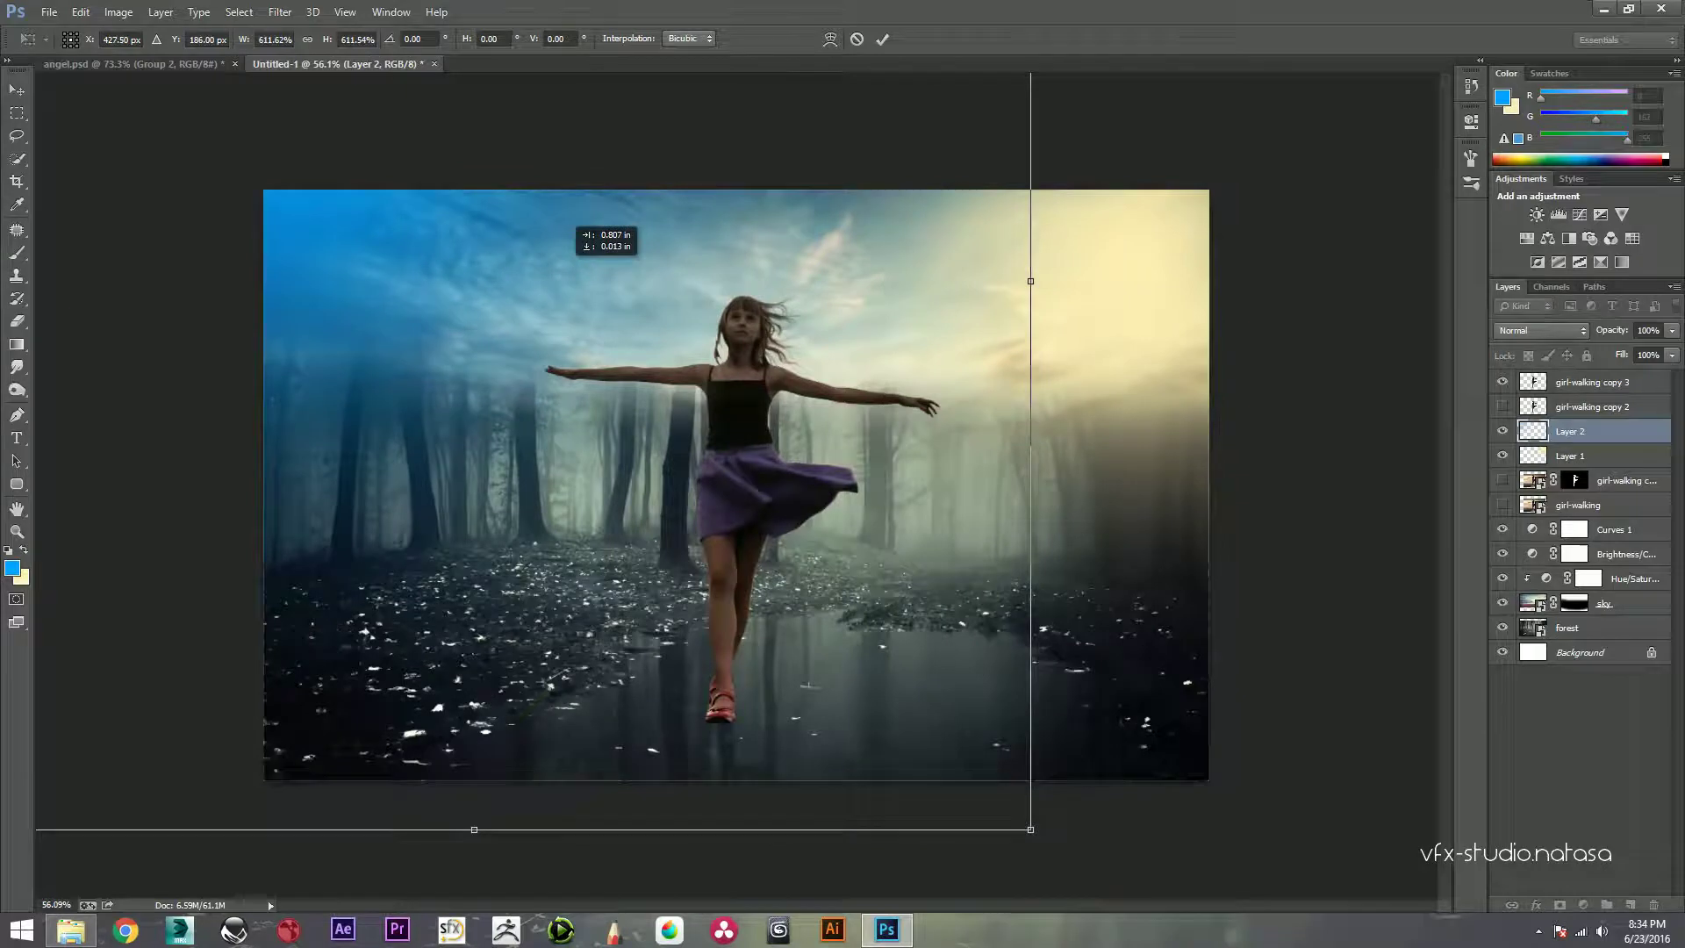
pyautogui.click(882, 38)
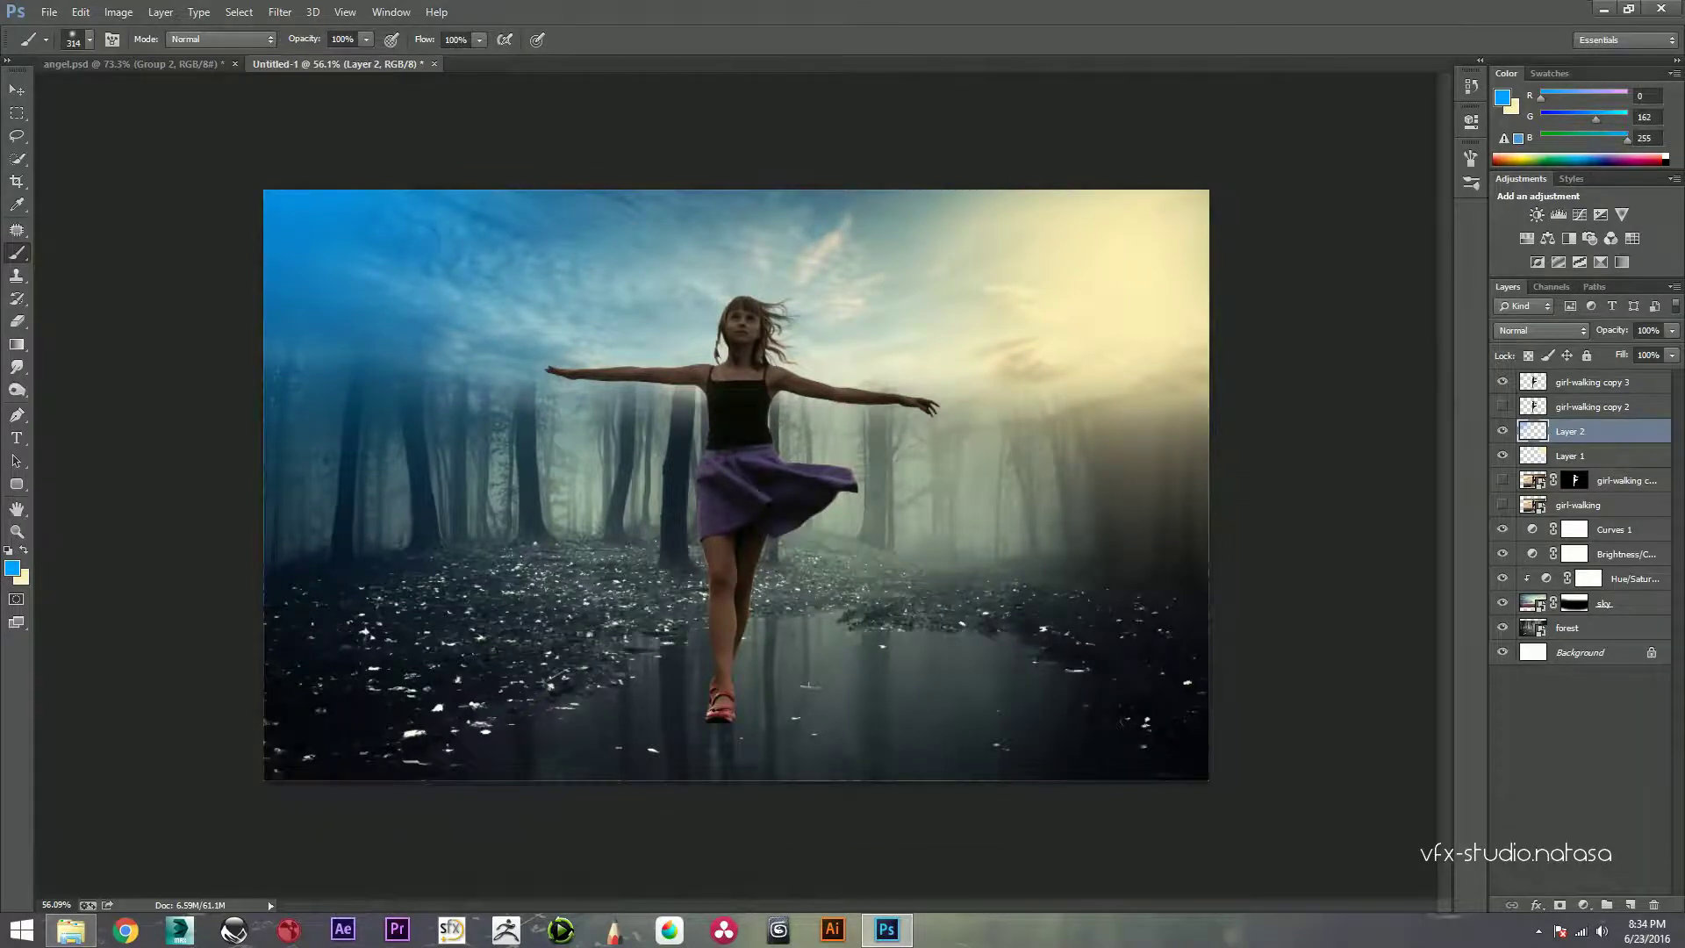
# Step: Blend Layer 2 in Overlay mode and lower its opacity
pyautogui.click(1542, 330)
pyautogui.click(1531, 558)
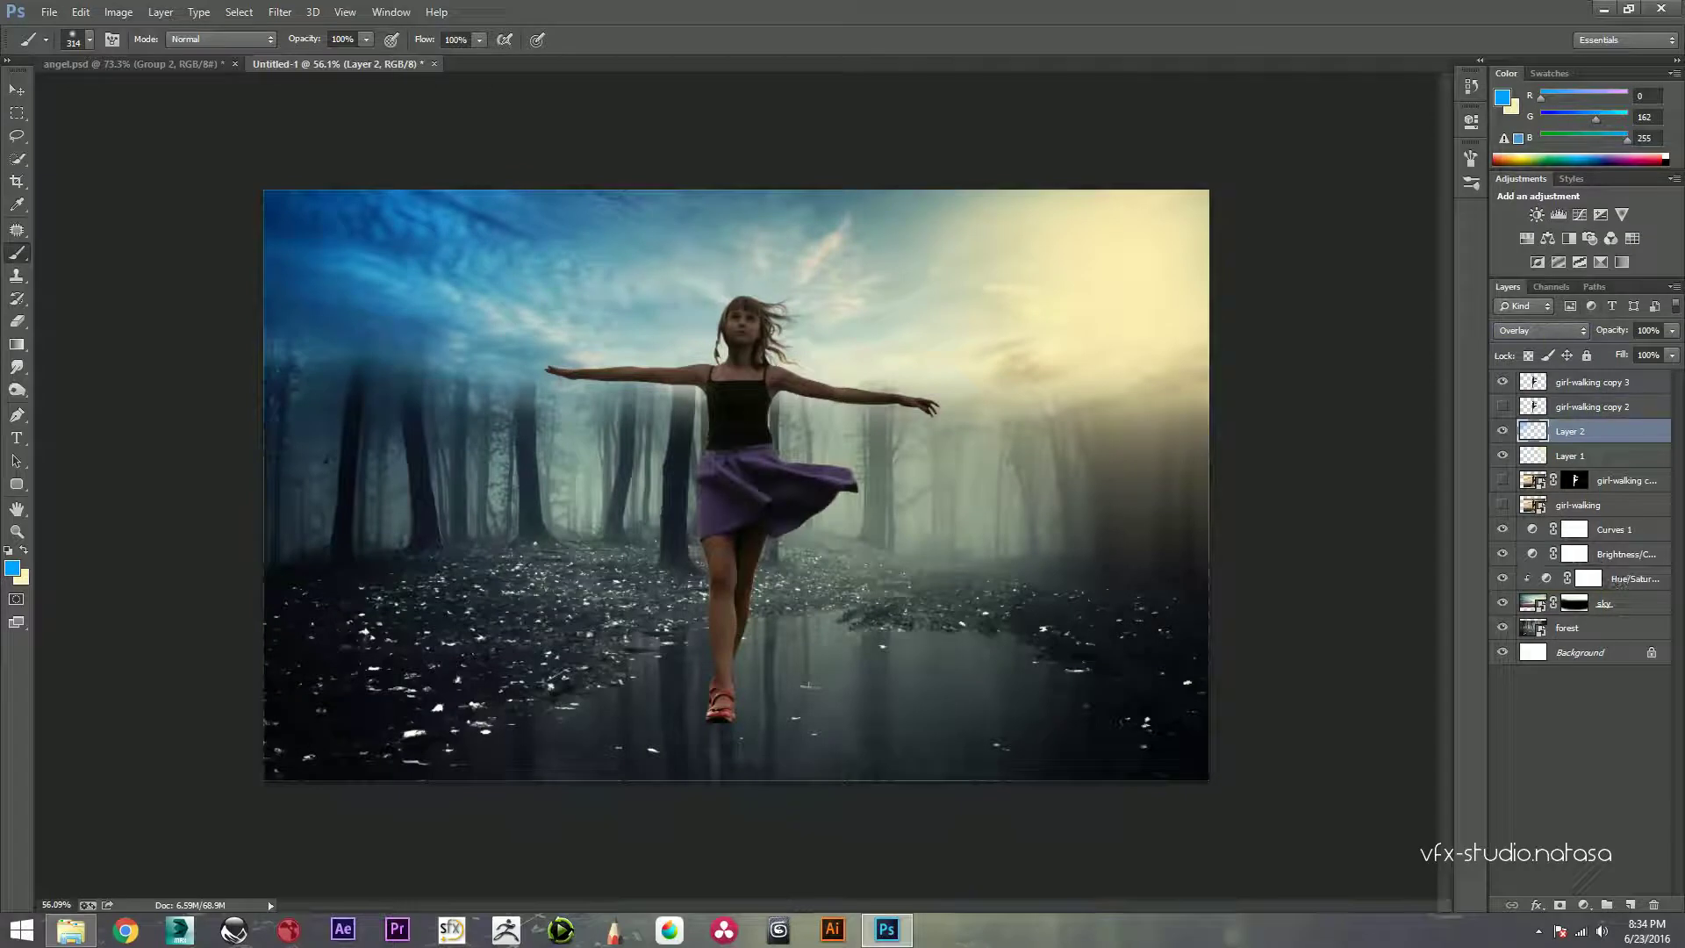
pyautogui.moveTo(1612, 330); pyautogui.dragTo(1579, 330)
# Step: Commit 47% opacity, pick light blue 70e2ff, and add Layer 3
pyautogui.press('Return')
pyautogui.click(12, 569)
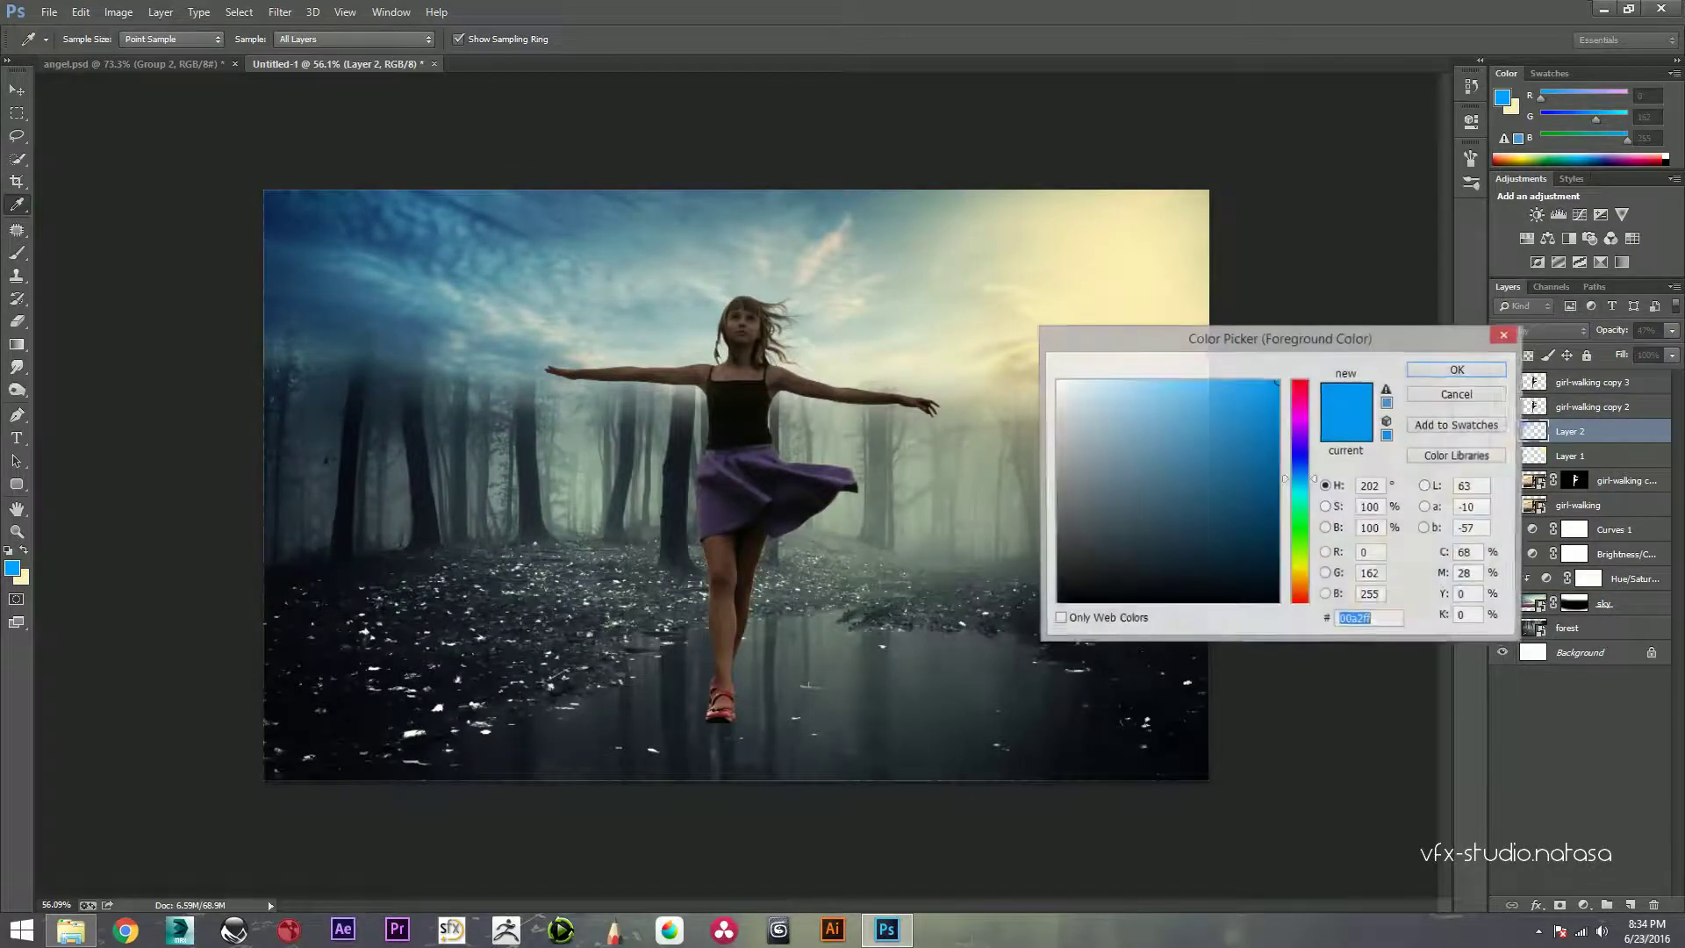
pyautogui.write('00c6ff')
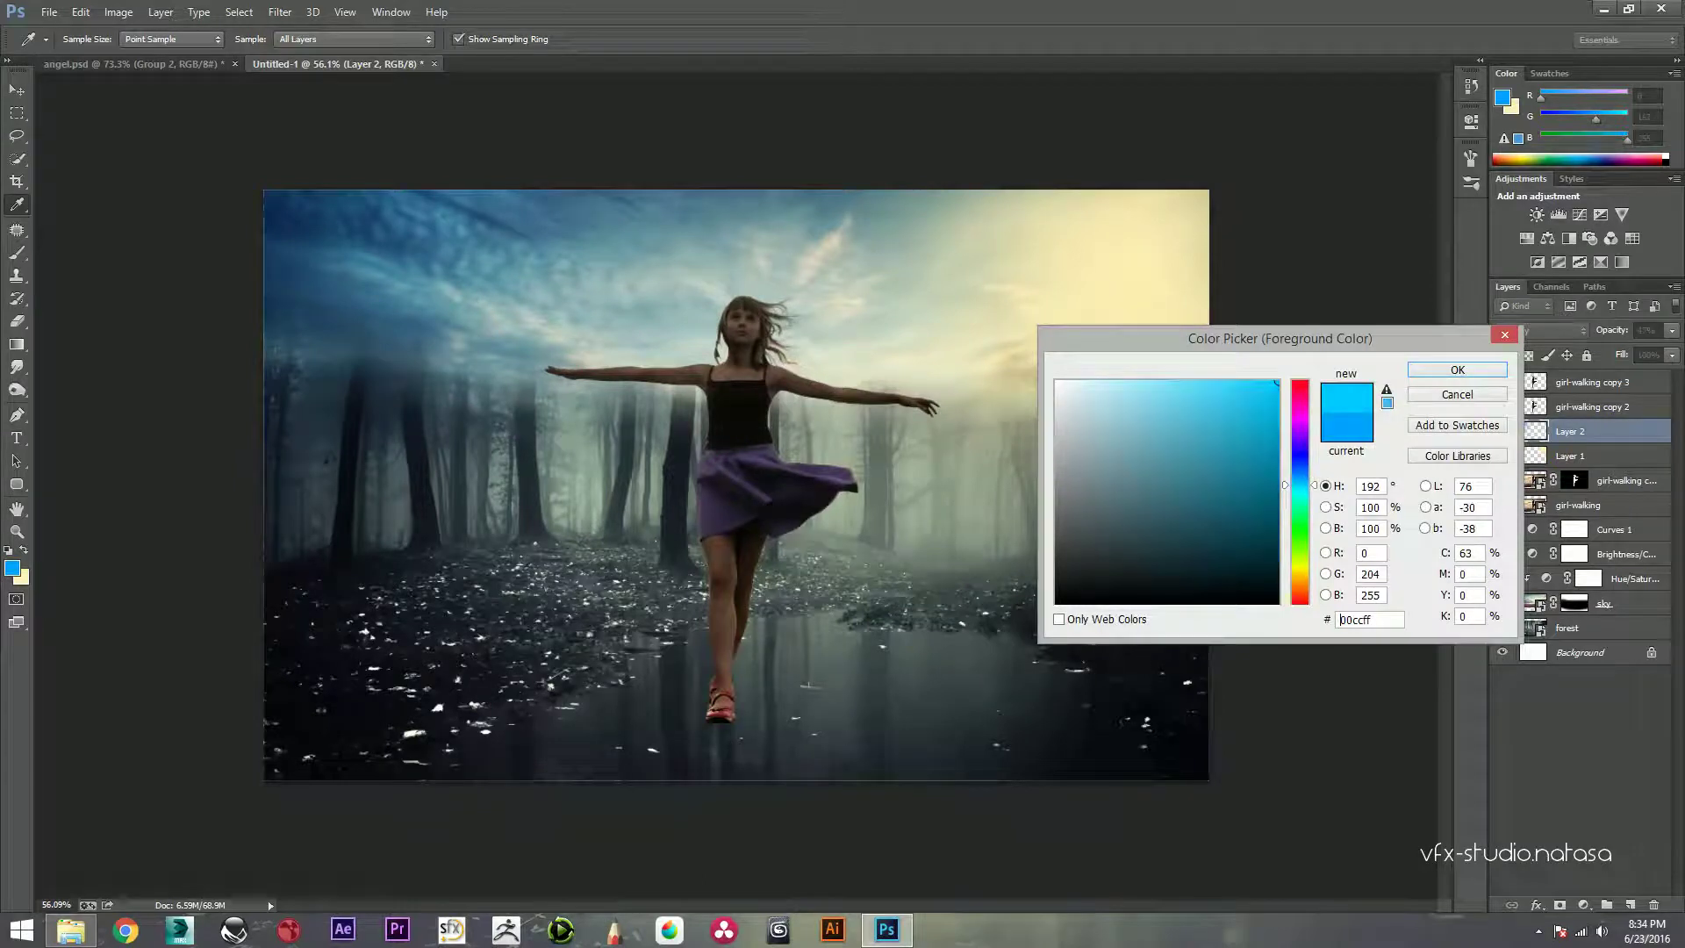
pyautogui.write('70e2ff')
pyautogui.press('Return')
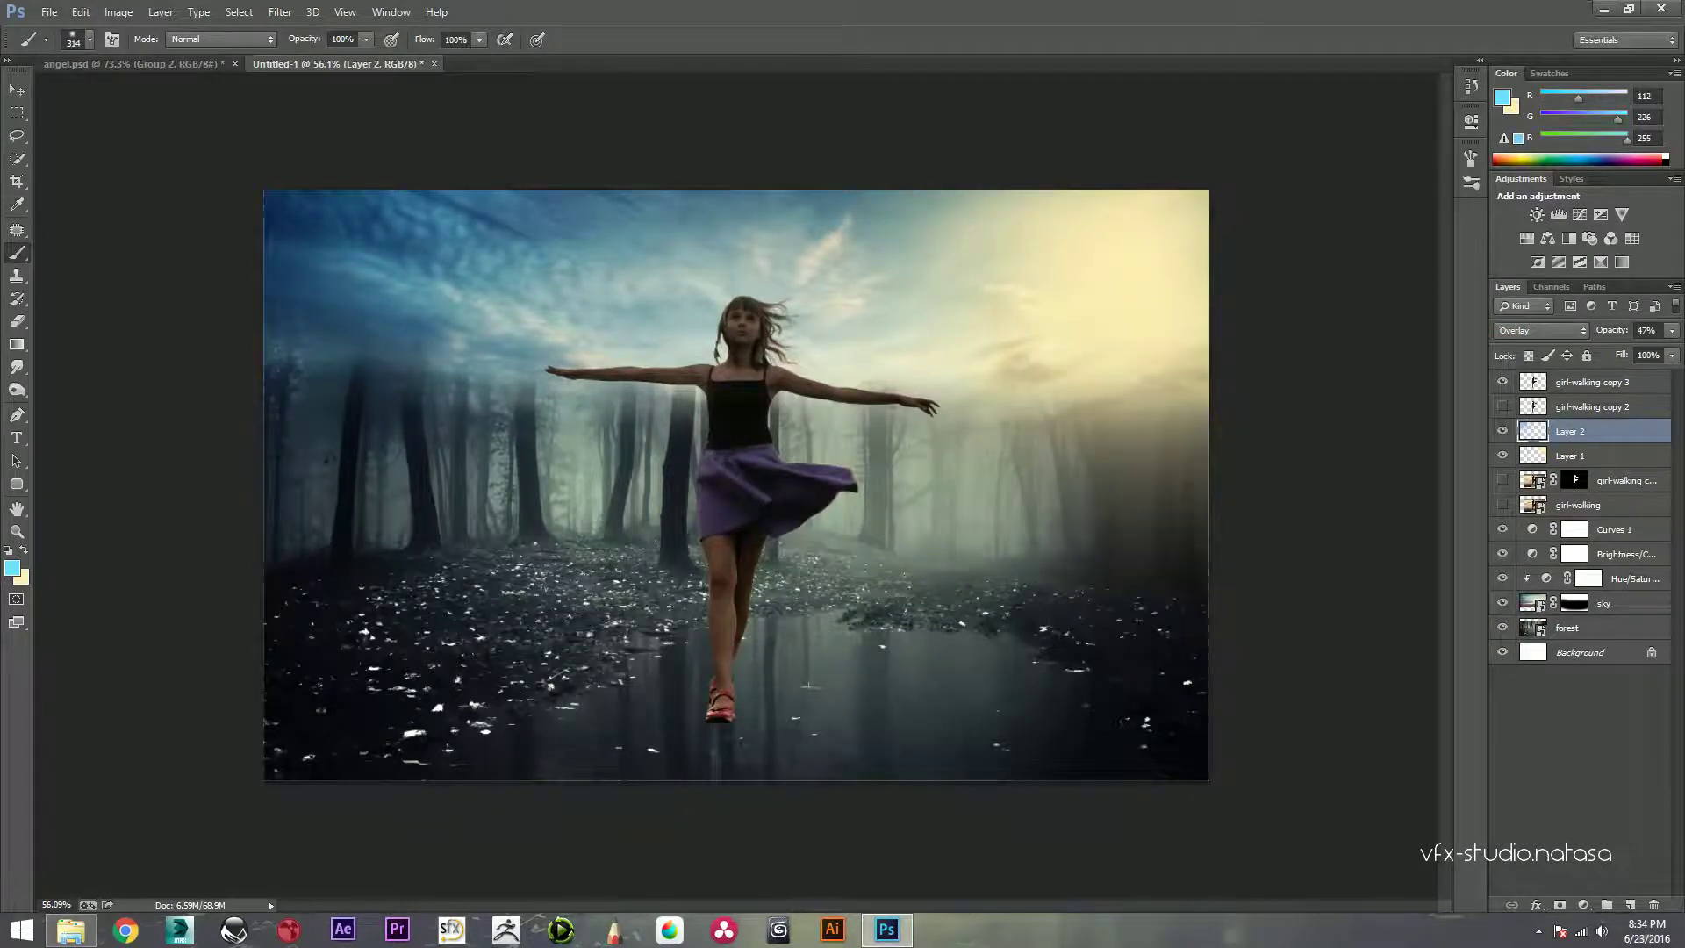
pyautogui.click(1630, 905)
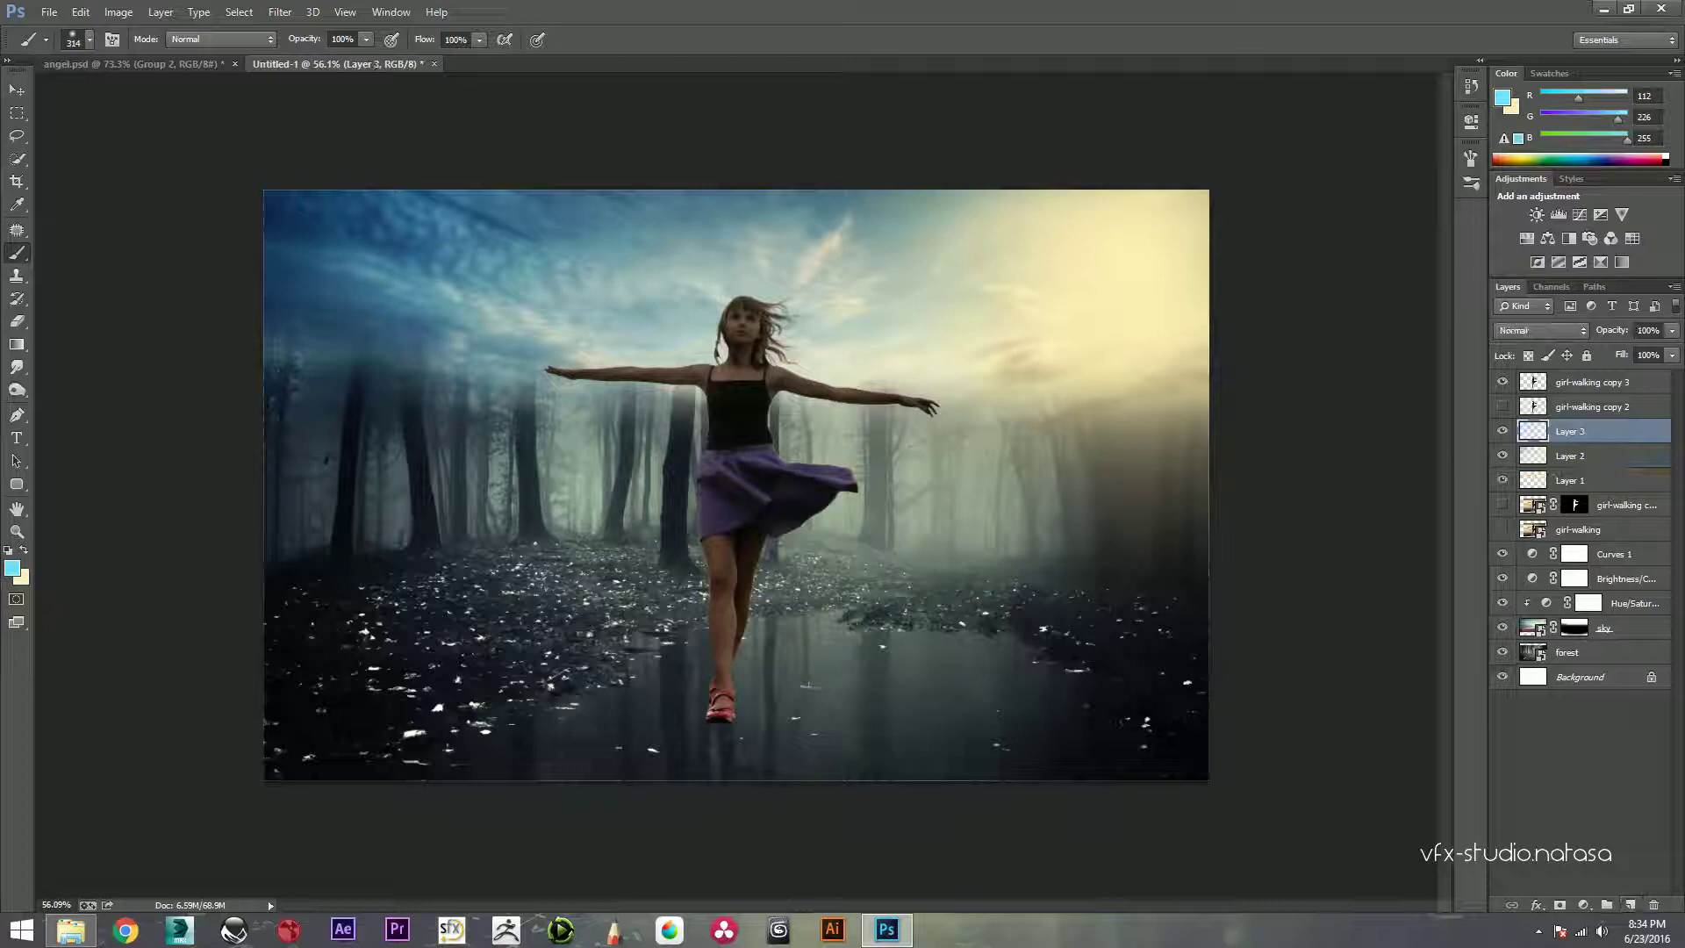
# Step: Paint a light-blue spot top-left, scale it to about 555%, move it up-right, add Layer 4
pyautogui.click(338, 275)
pyautogui.hotkey('ctrl', 't')
pyautogui.hotkey('ctrl', '-')
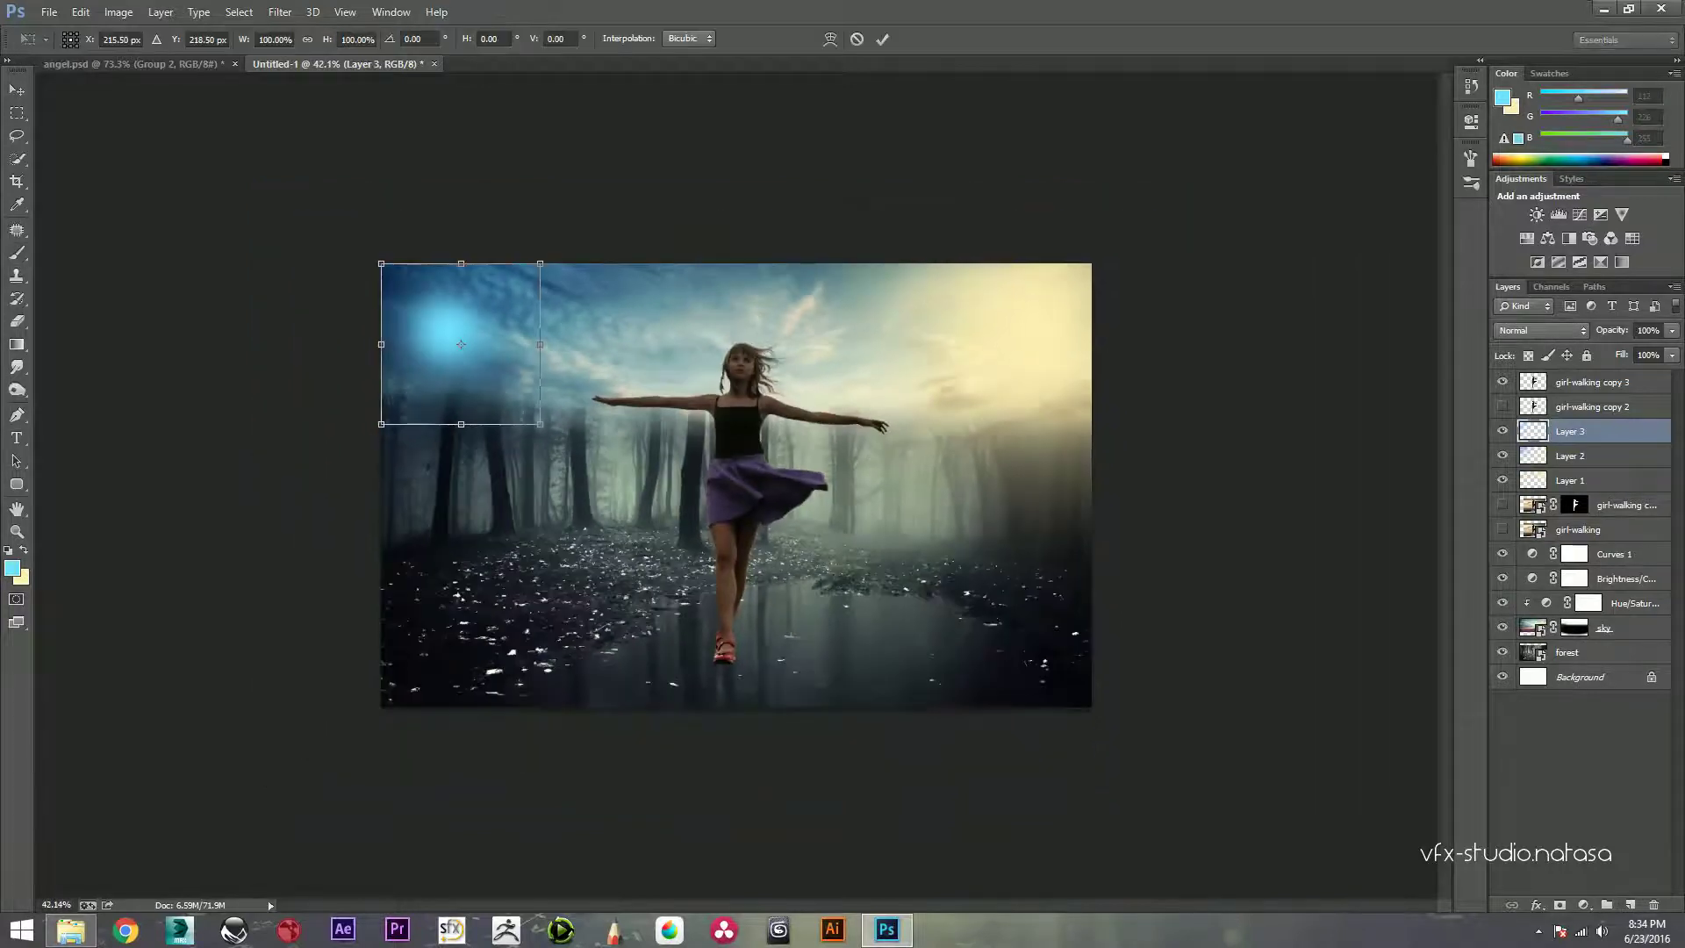
pyautogui.moveTo(540, 424); pyautogui.dragTo(903, 792)
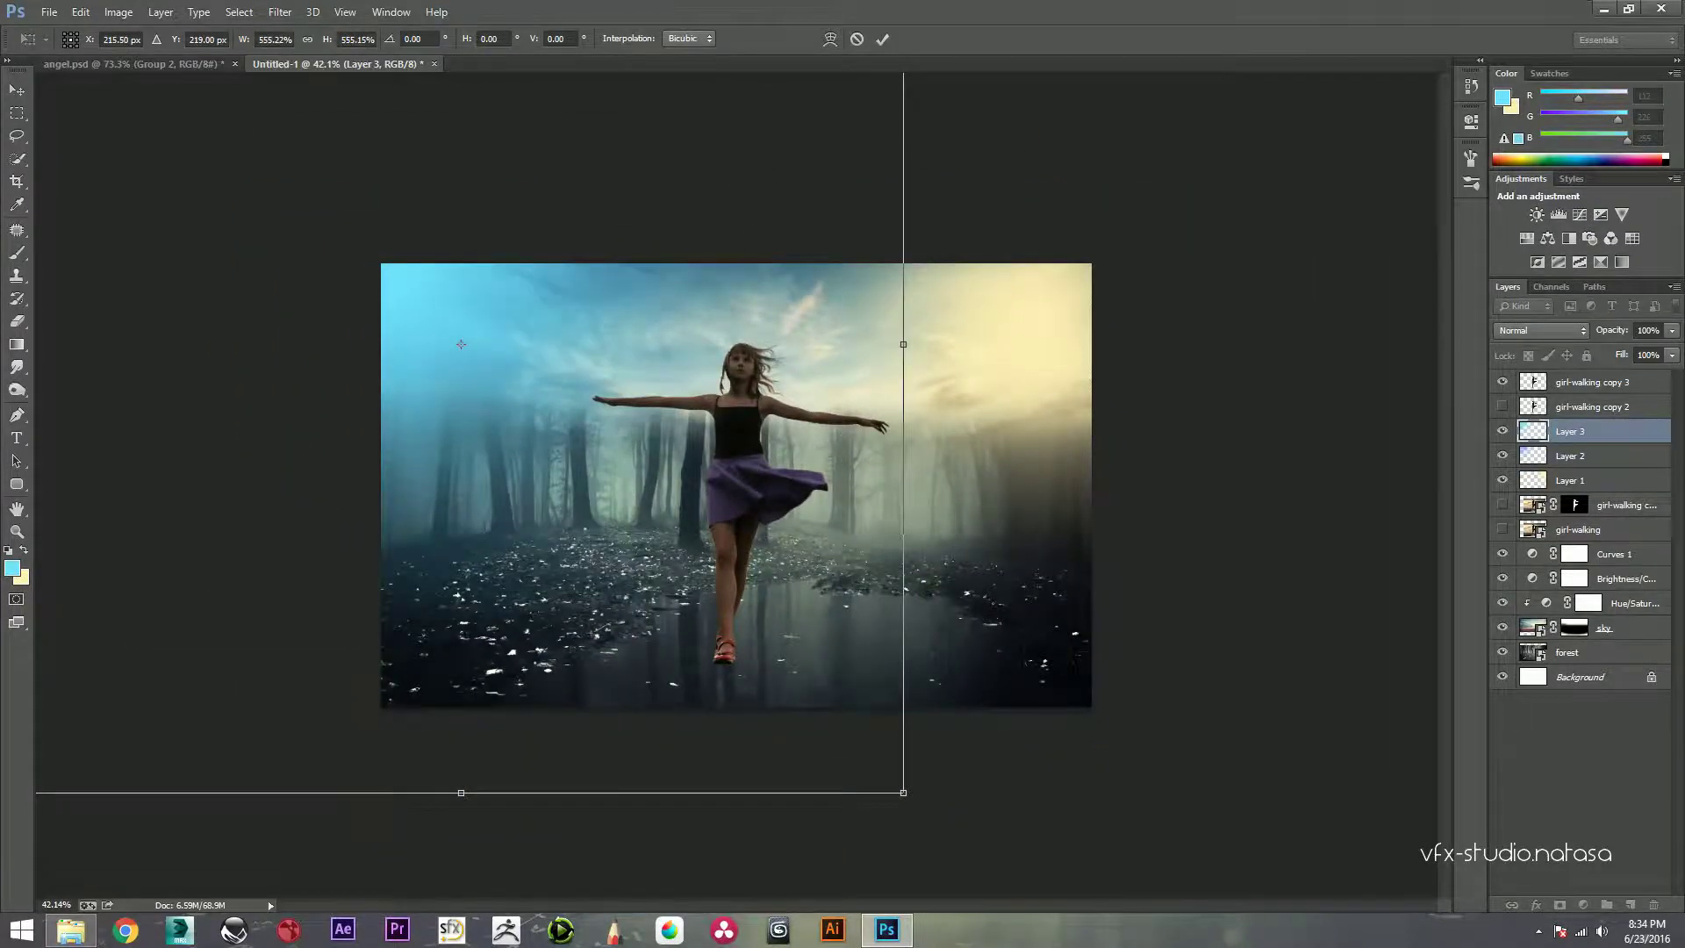
pyautogui.moveTo(461, 344)
pyautogui.mouseDown()
pyautogui.moveTo(495, 263)
pyautogui.moveTo(455, 308)
pyautogui.mouseUp()
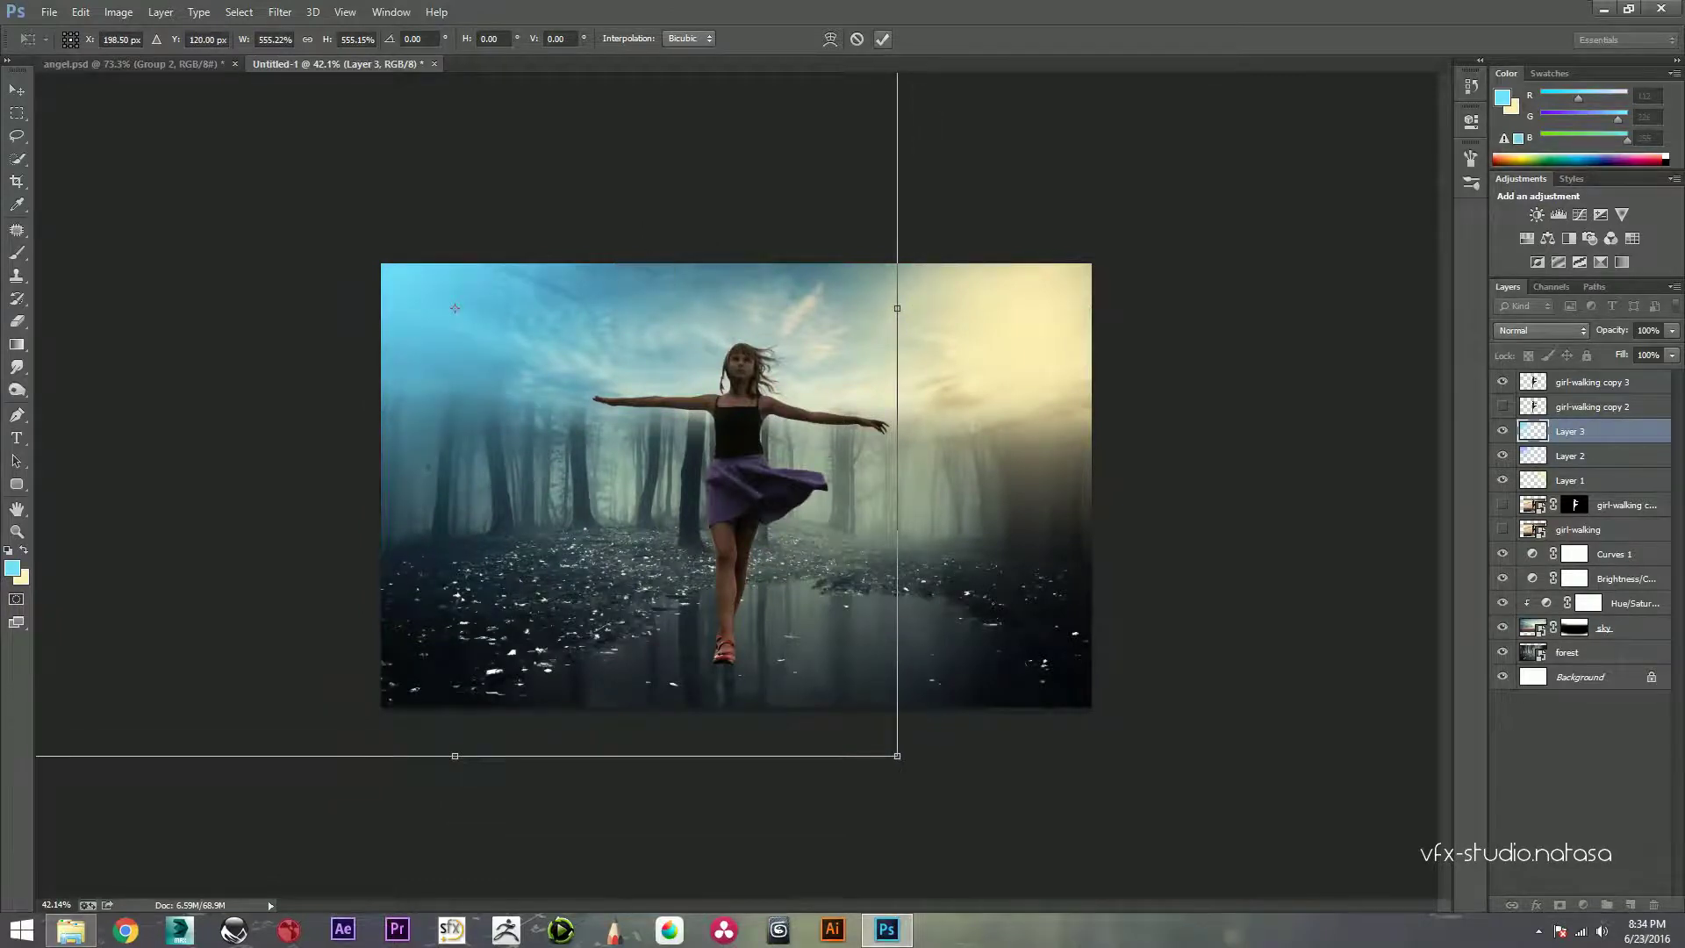
pyautogui.click(882, 39)
pyautogui.scroll(2, 736, 486)
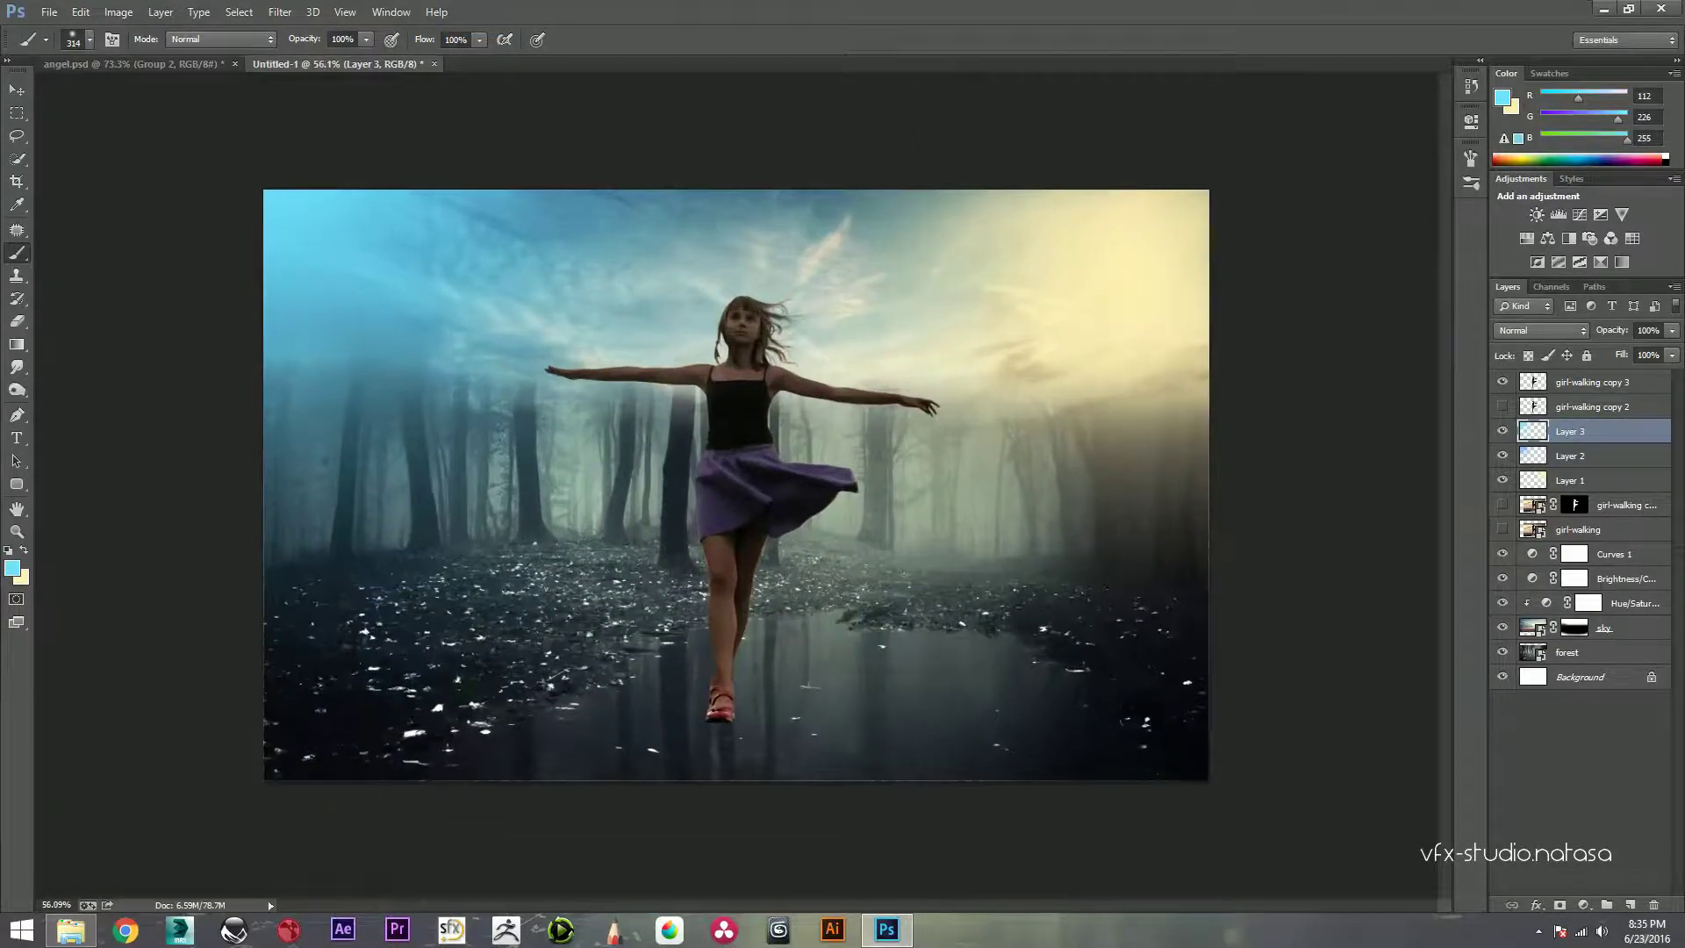
pyautogui.click(1630, 905)
# Step: Set the colour to pale cream fff6d4 and paint a glow near the top centre
pyautogui.click(1141, 228)
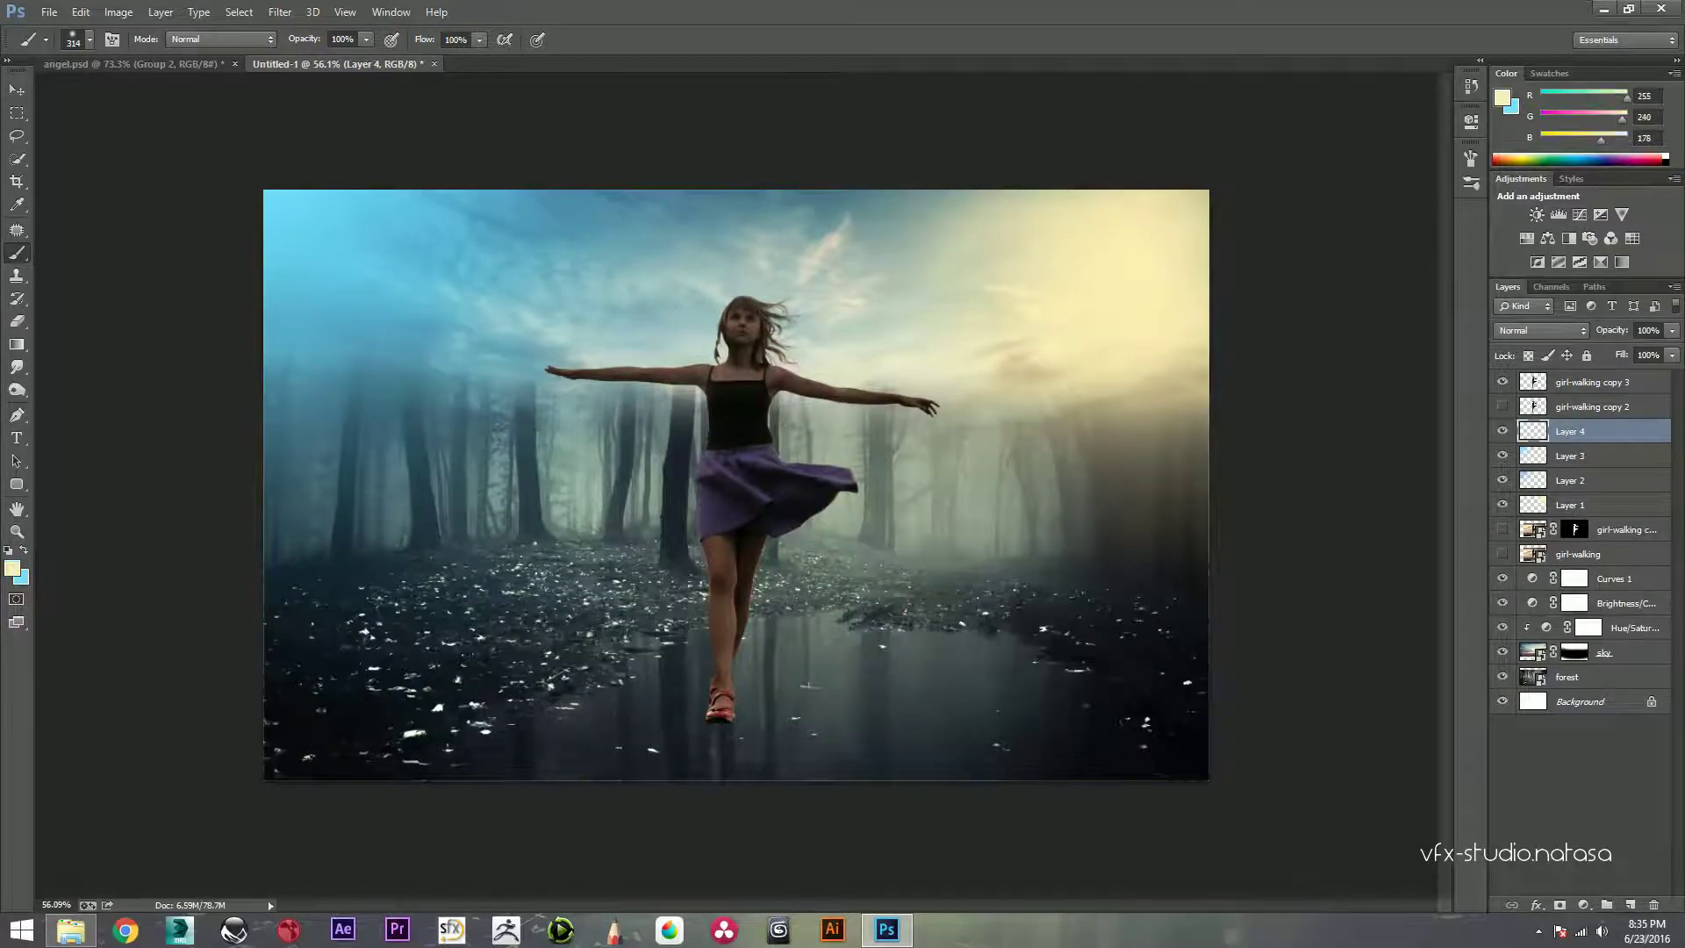
pyautogui.click(12, 568)
pyautogui.write('fff6d4')
pyautogui.press('Return')
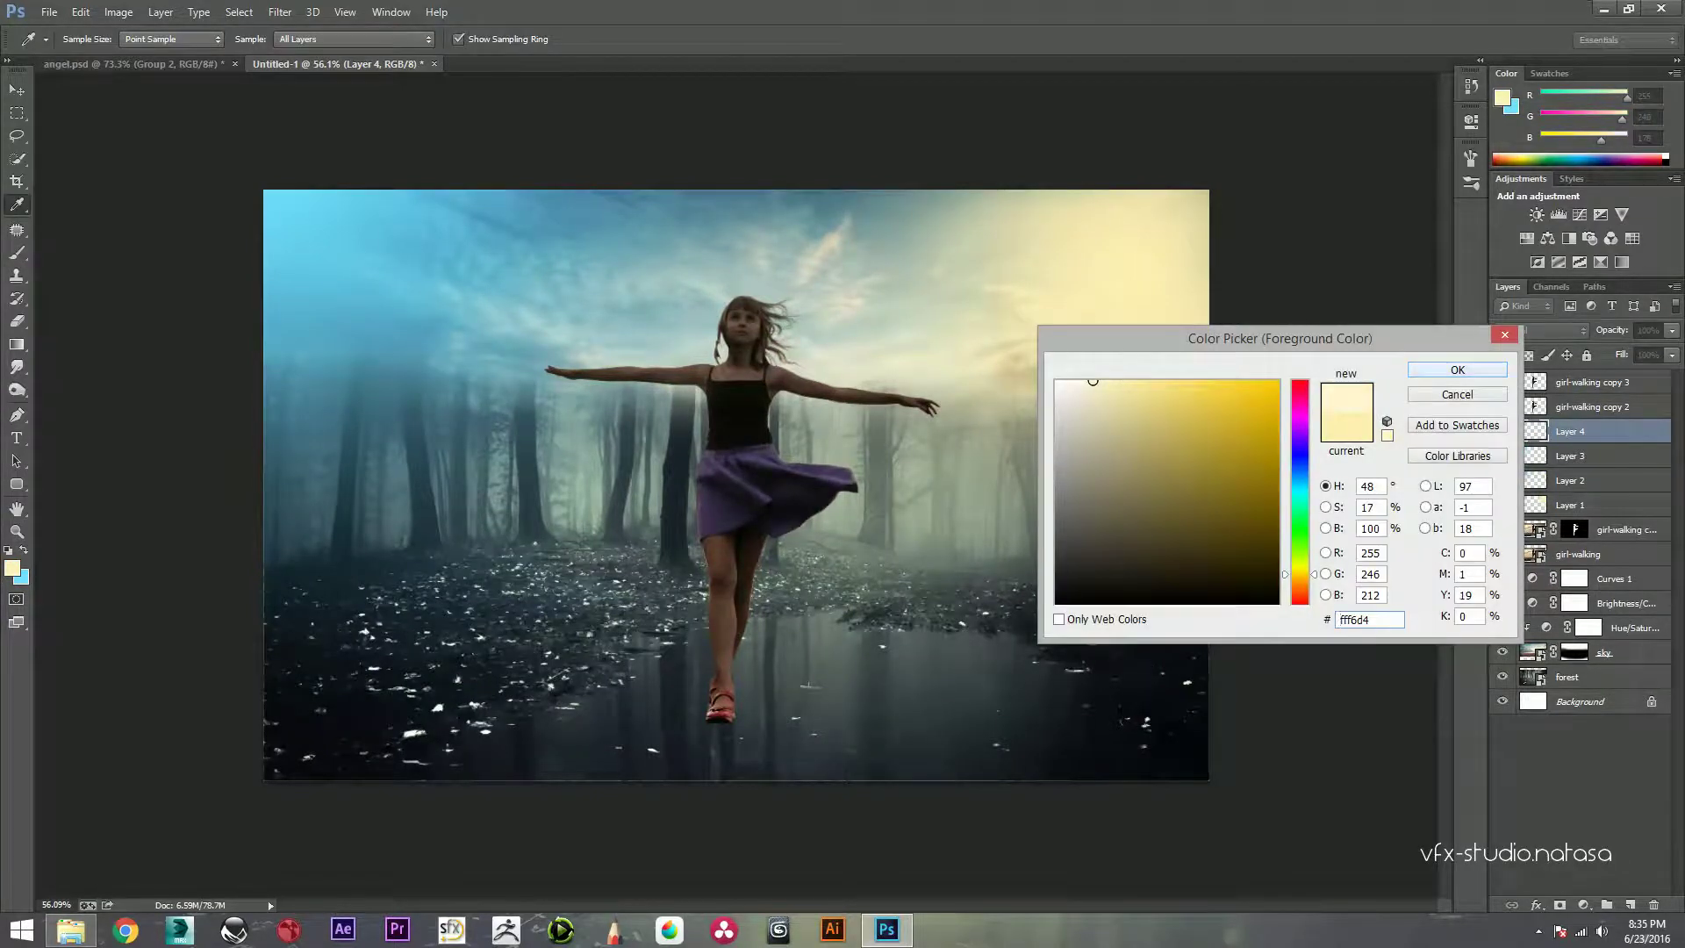
pyautogui.press('b')
pyautogui.click(753, 233)
# Step: Enlarge the cream glow to about 349%, shift it up-left, and add Layer 5
pyautogui.hotkey('ctrl', 't')
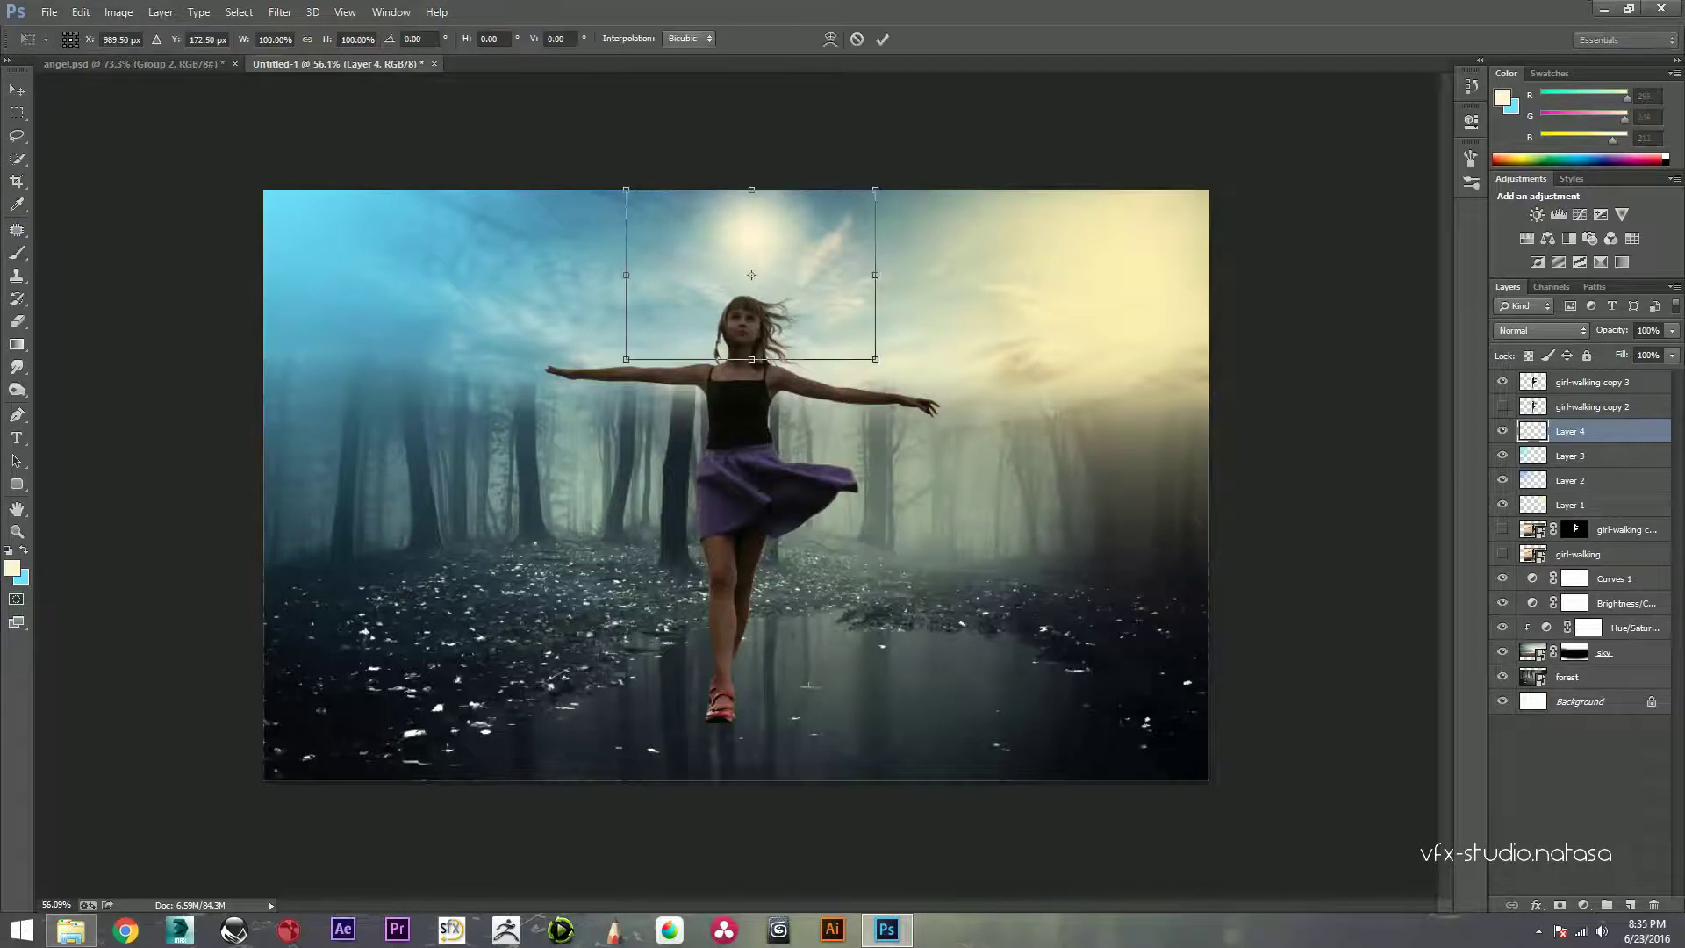
pyautogui.moveTo(875, 359); pyautogui.dragTo(1187, 571)
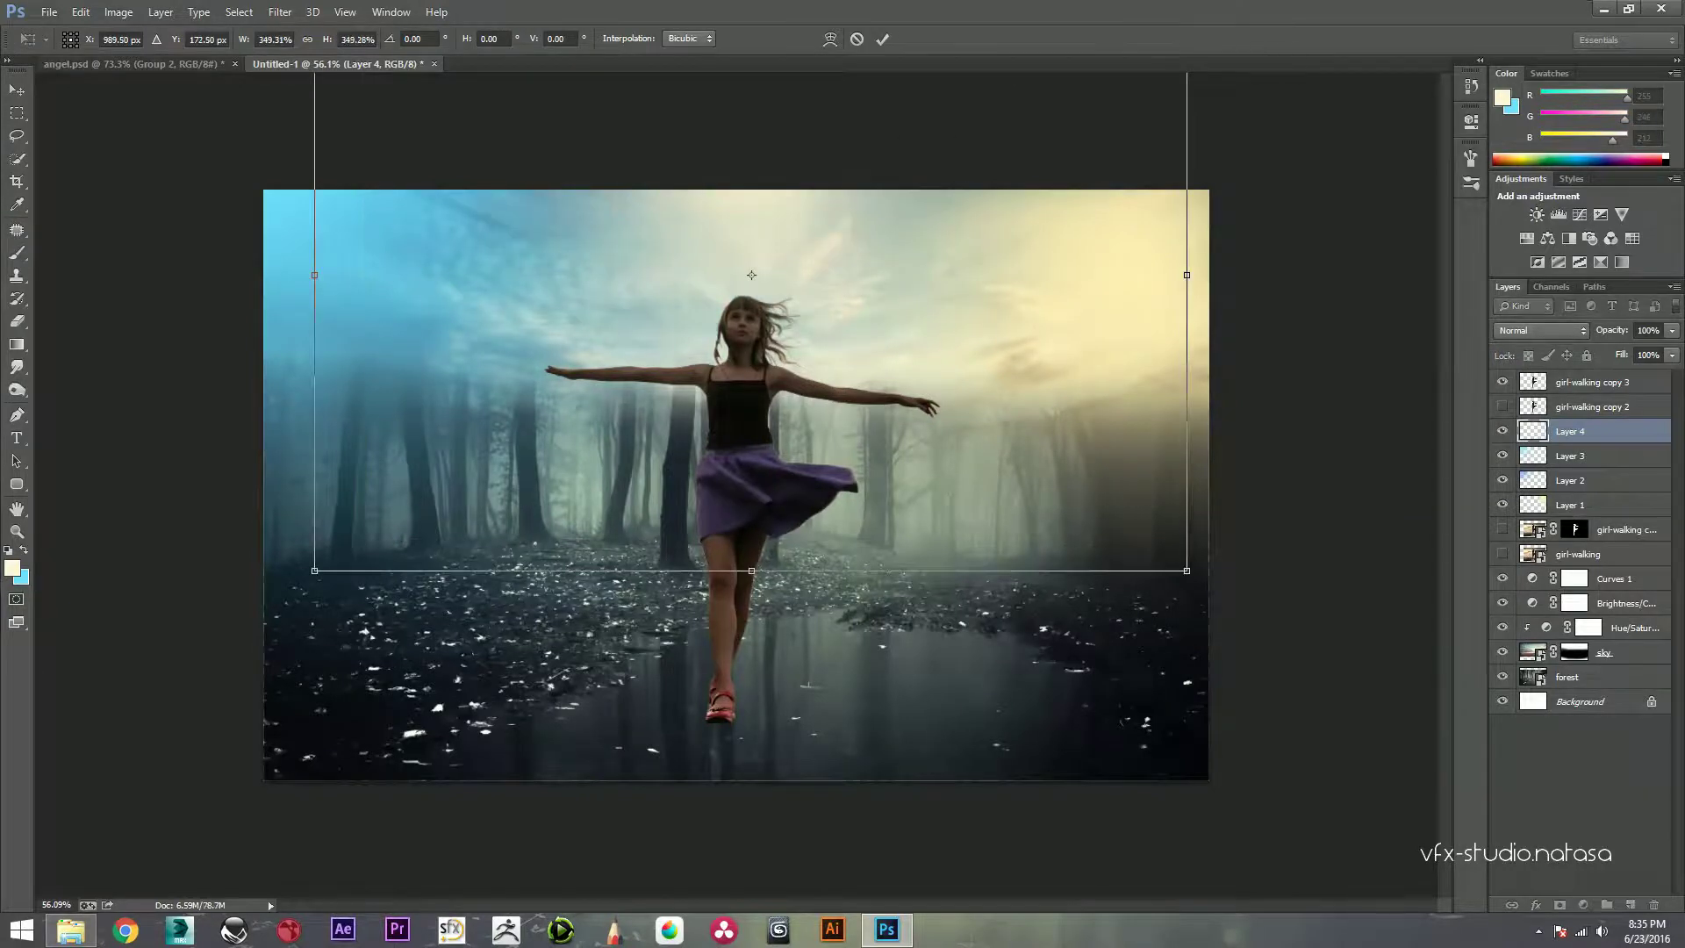
pyautogui.moveTo(910, 250); pyautogui.dragTo(895, 189)
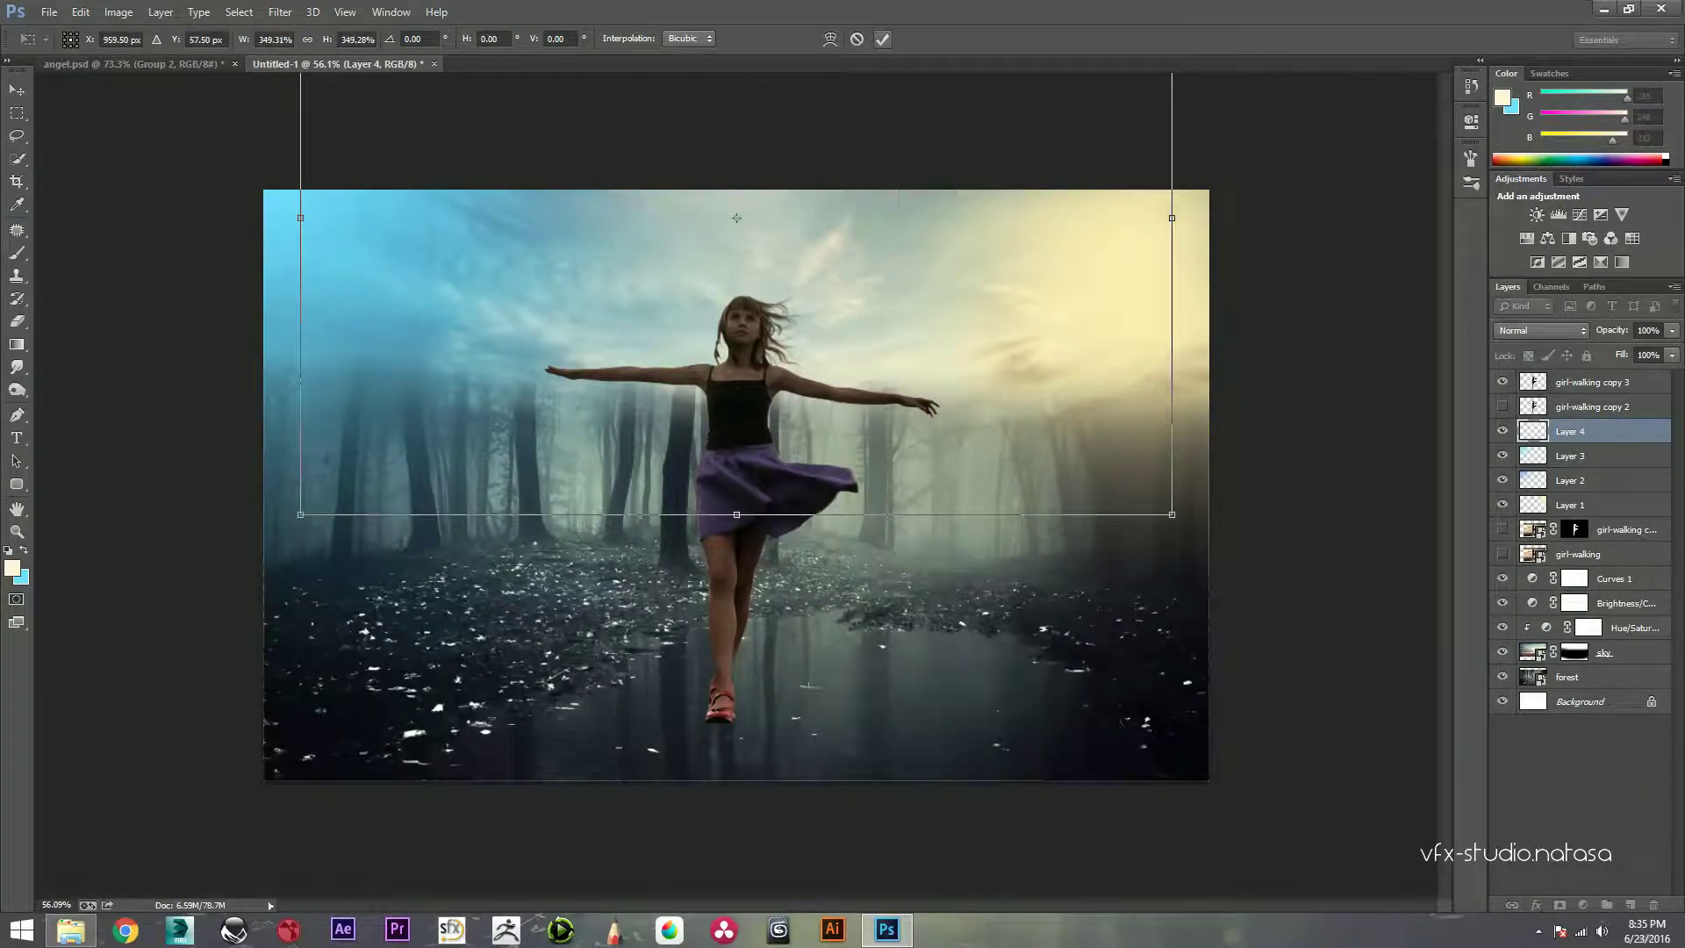
pyautogui.click(882, 39)
pyautogui.scroll(-1, 737, 485)
pyautogui.scroll(1, 736, 484)
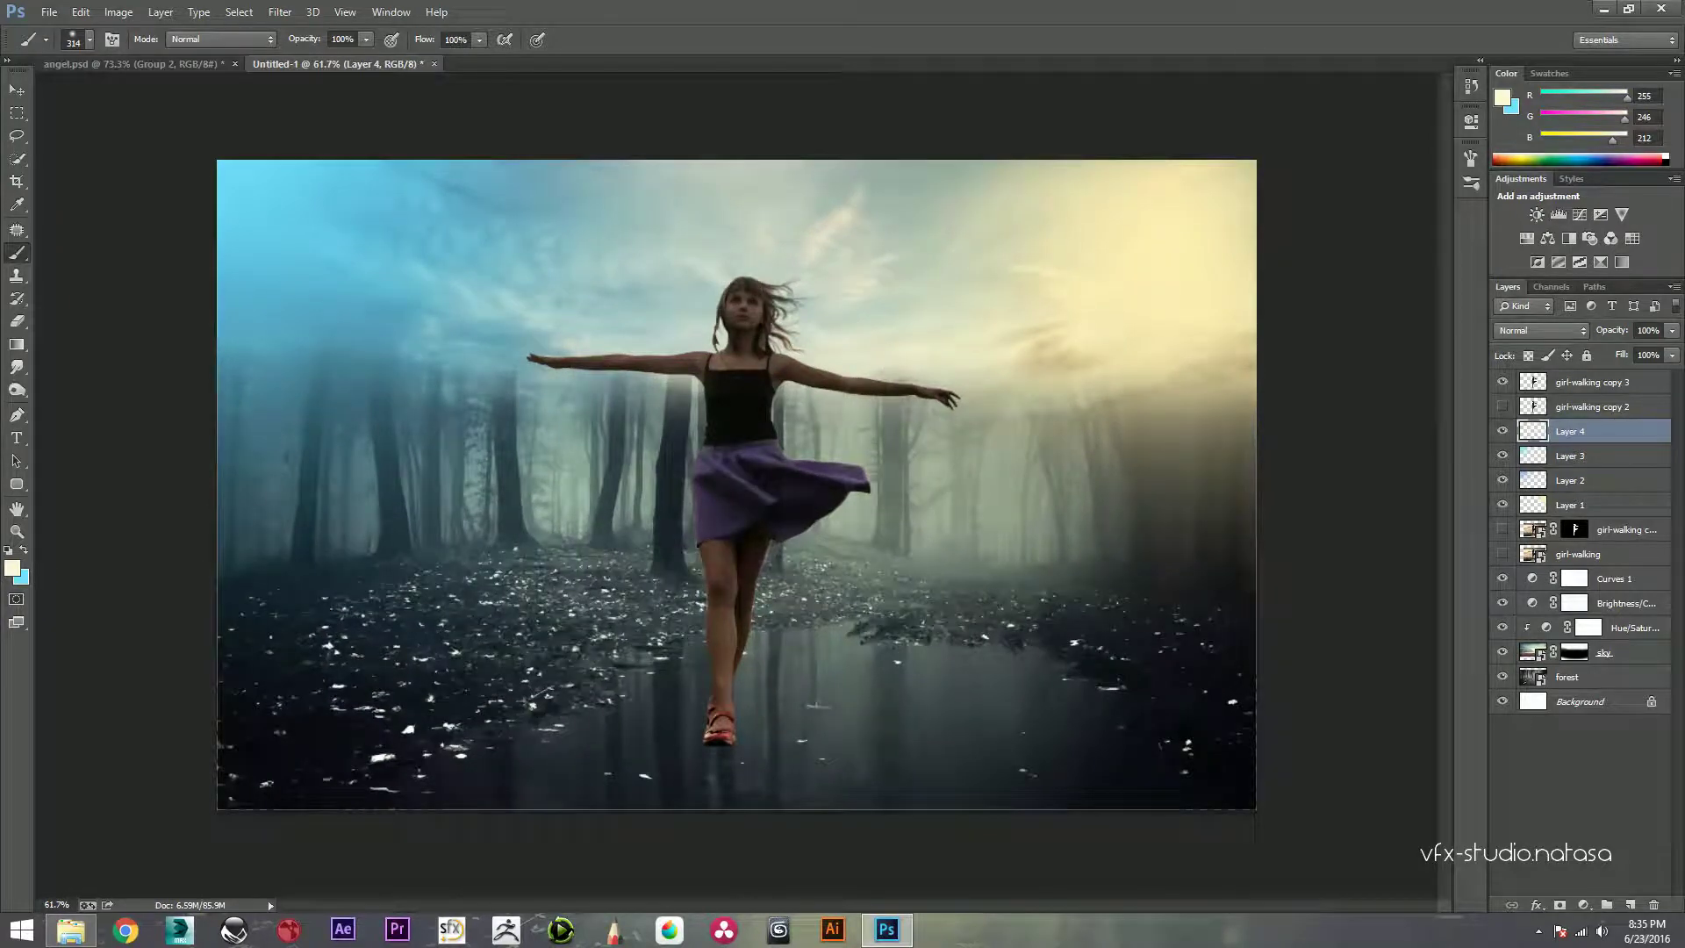
pyautogui.click(1631, 905)
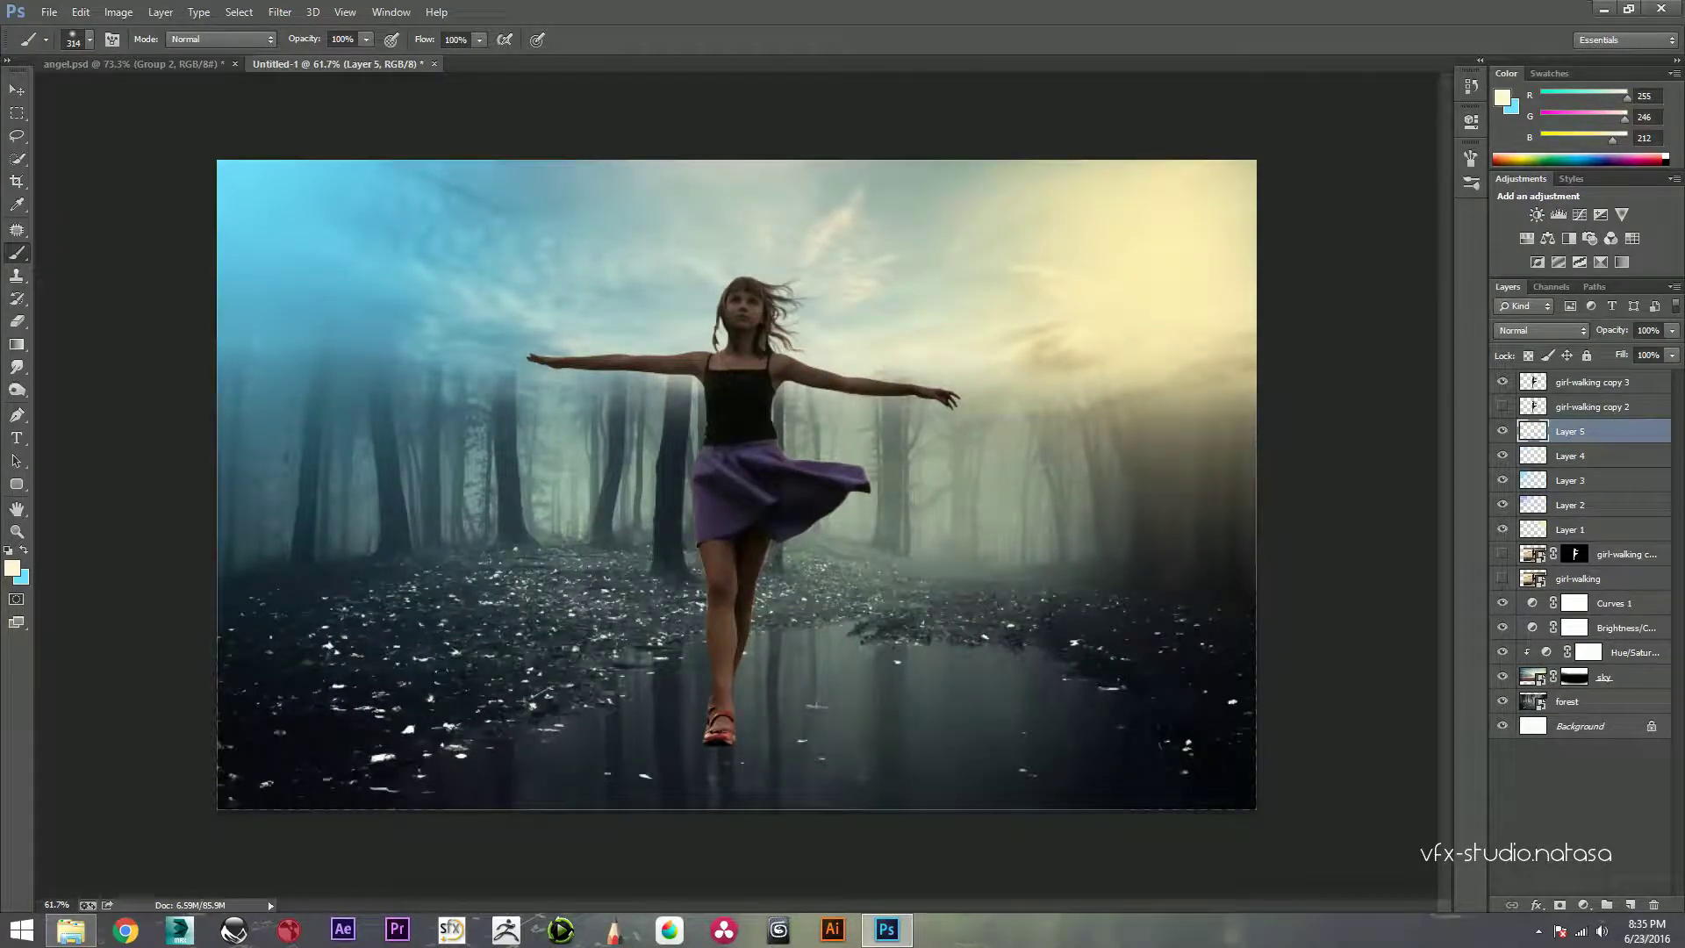
# Step: Choose a 494 px soft brush and dab light into the sky, undoing a stray ground stroke
pyautogui.rightClick(694, 460)
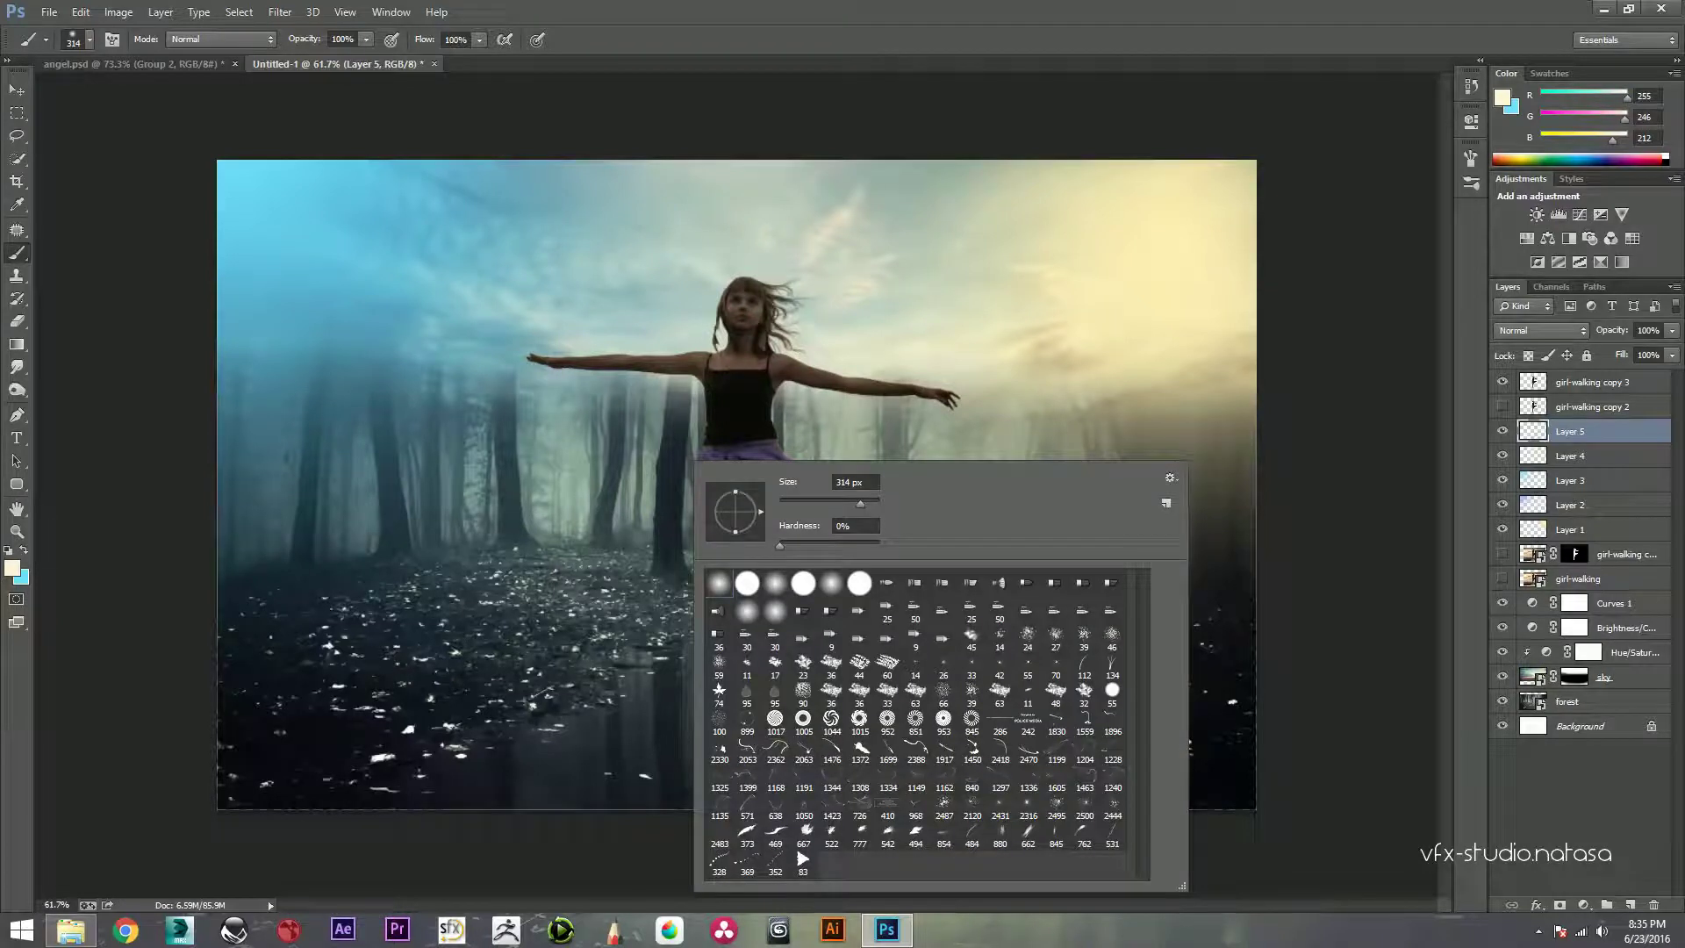
pyautogui.click(915, 831)
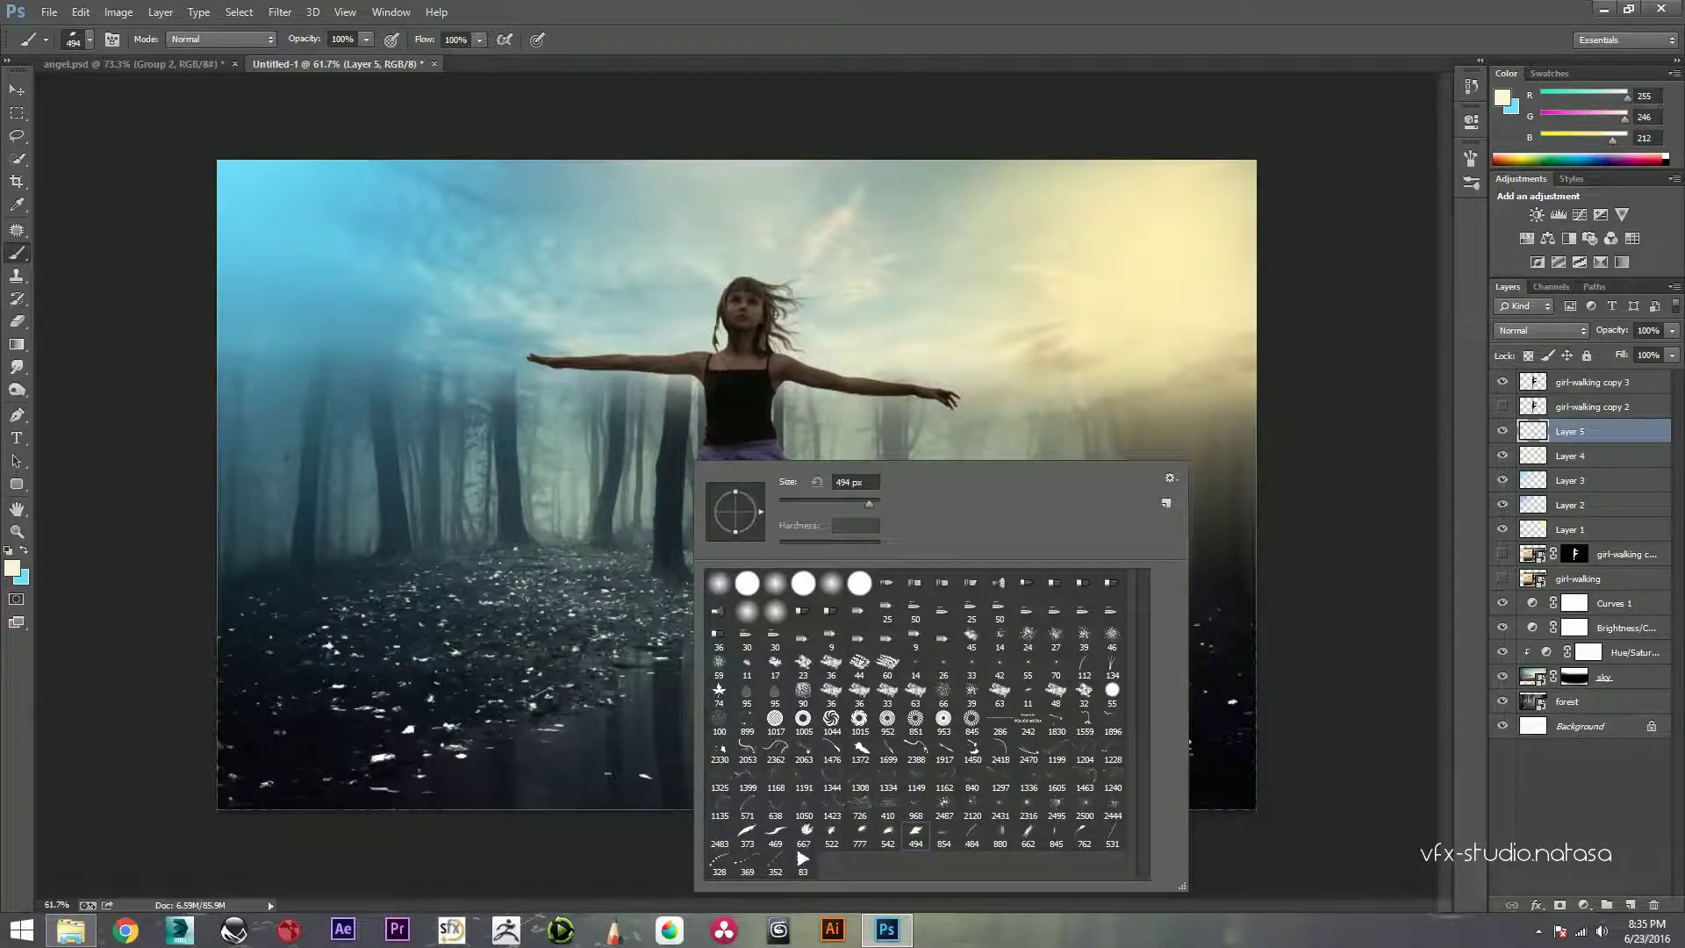
pyautogui.press('Return')
pyautogui.click(1025, 625)
pyautogui.hotkey('ctrl', 'z')
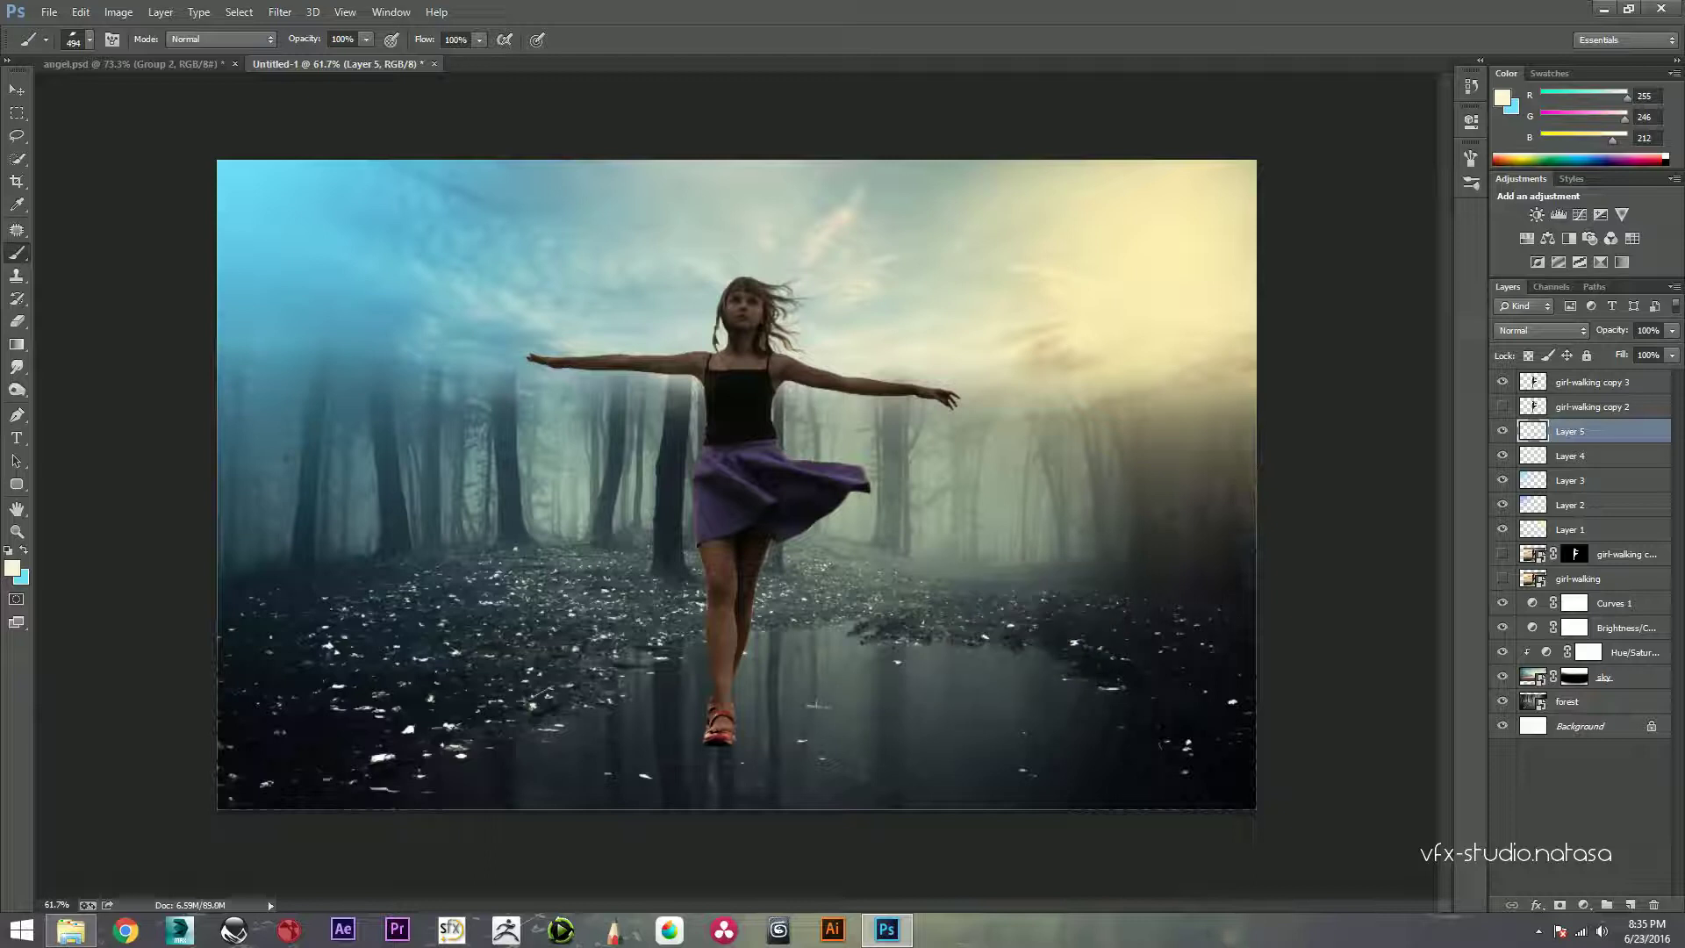
pyautogui.click(898, 292)
# Step: Set a pale-yellow fff1b8 colour, enlarge the brush to 500, and paint the upper-right sky
pyautogui.click(12, 567)
pyautogui.moveTo(1093, 381); pyautogui.dragTo(1119, 381)
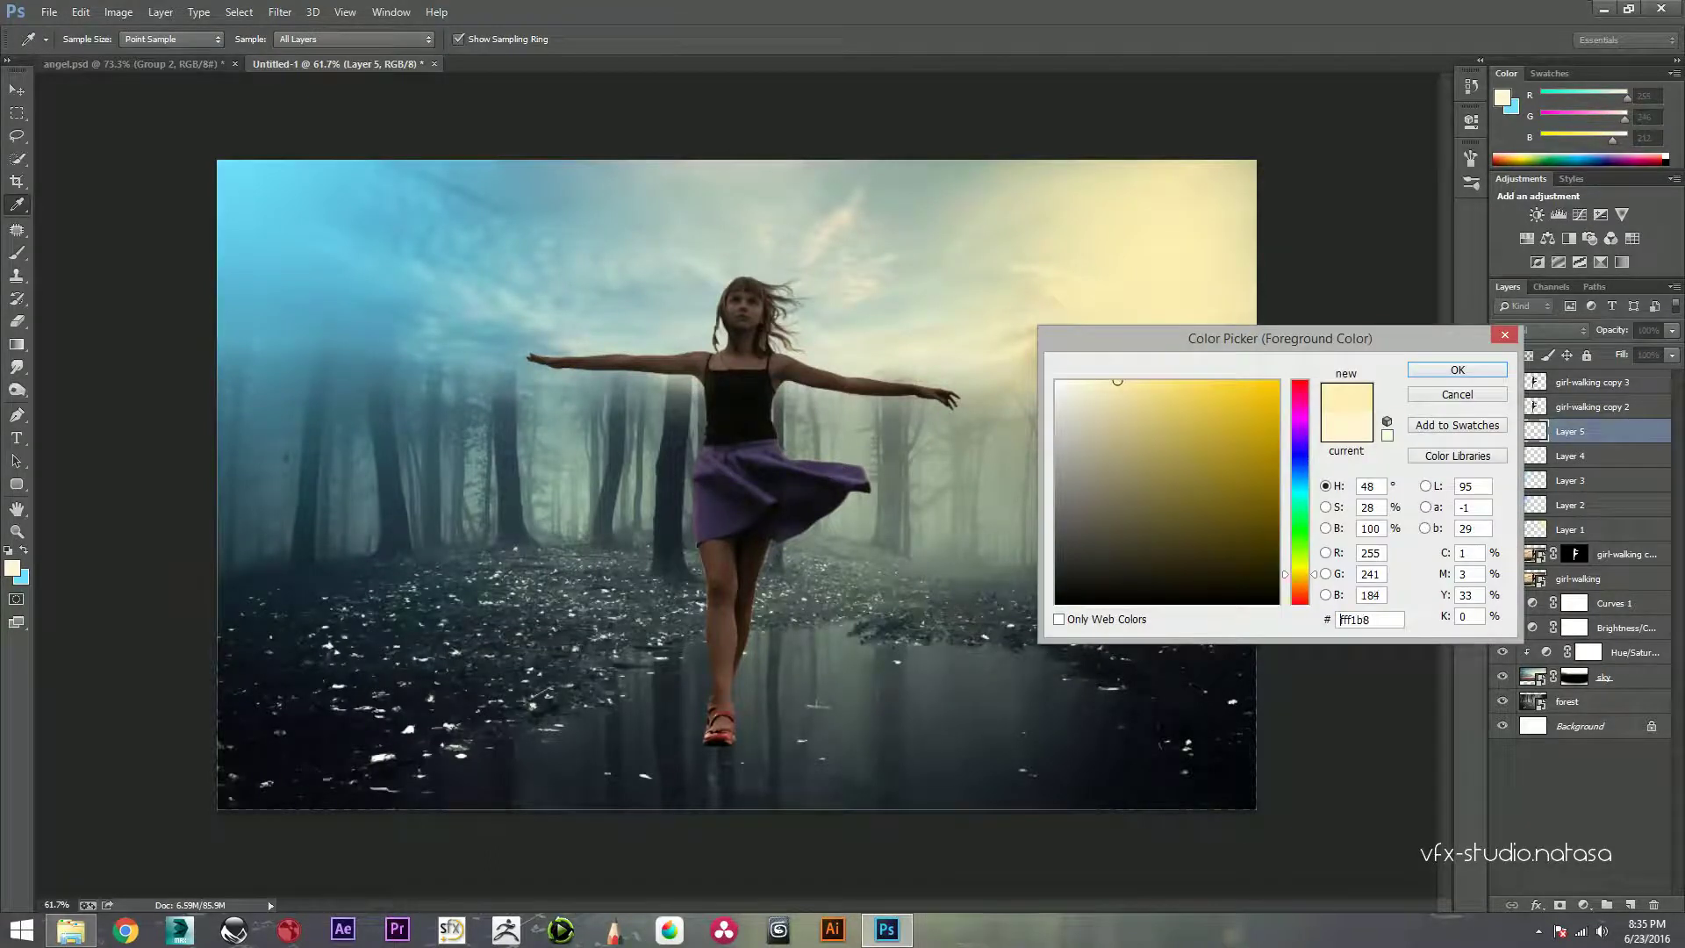
pyautogui.press('Return')
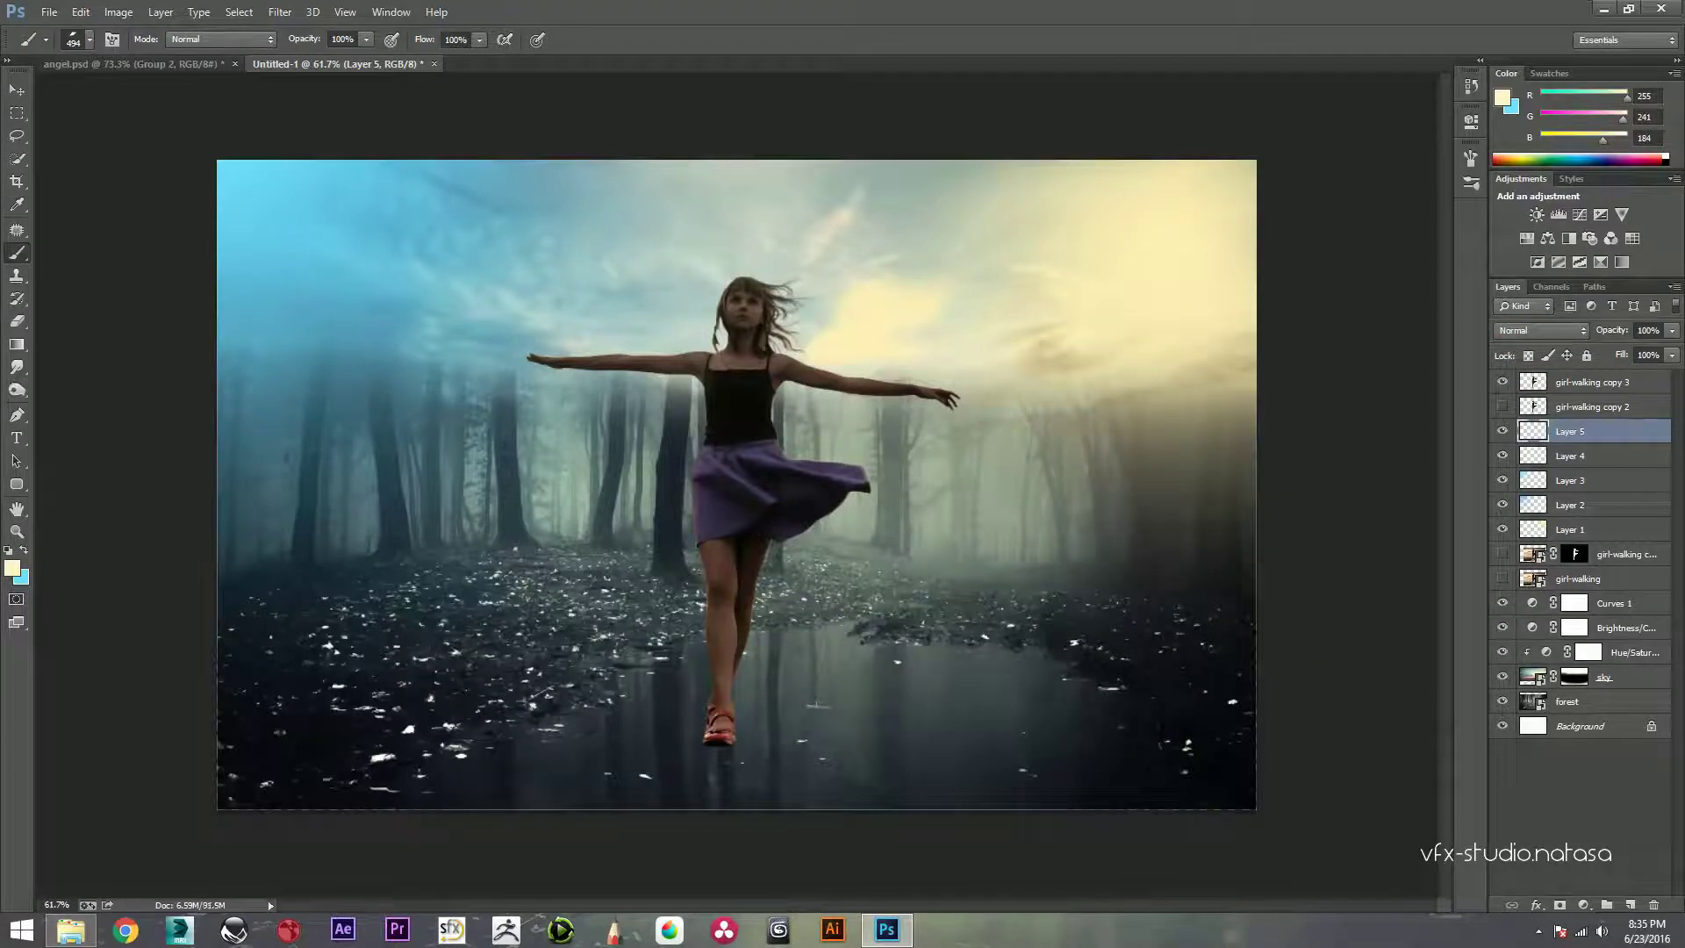
pyautogui.press(']')
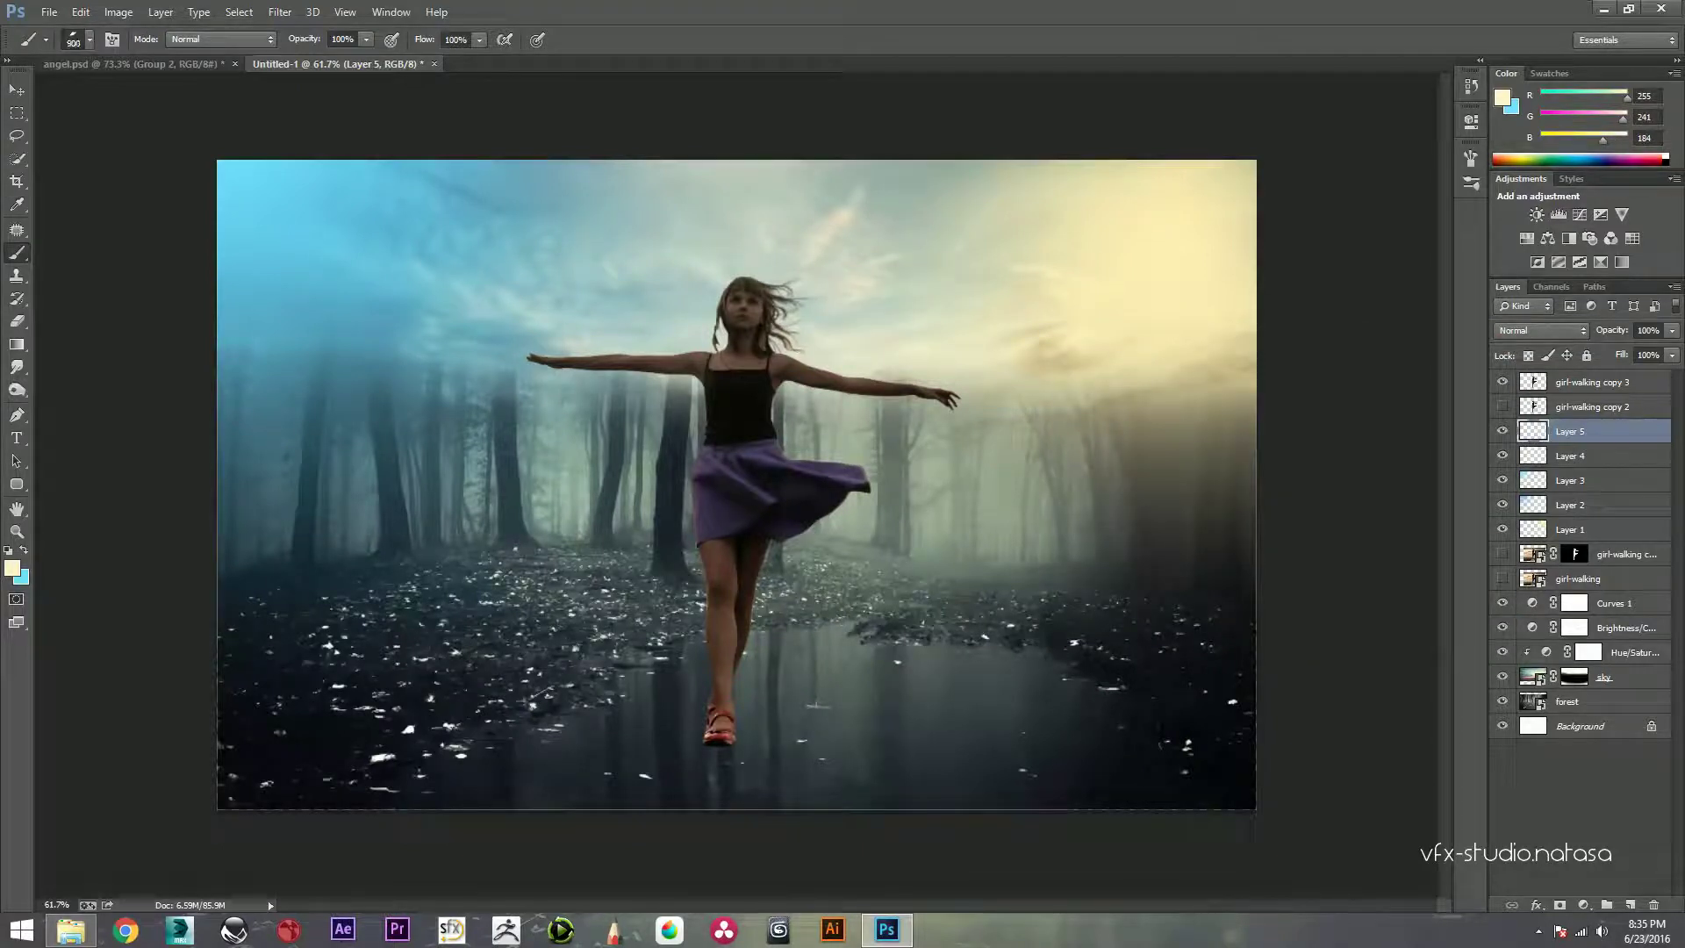
pyautogui.click(913, 342)
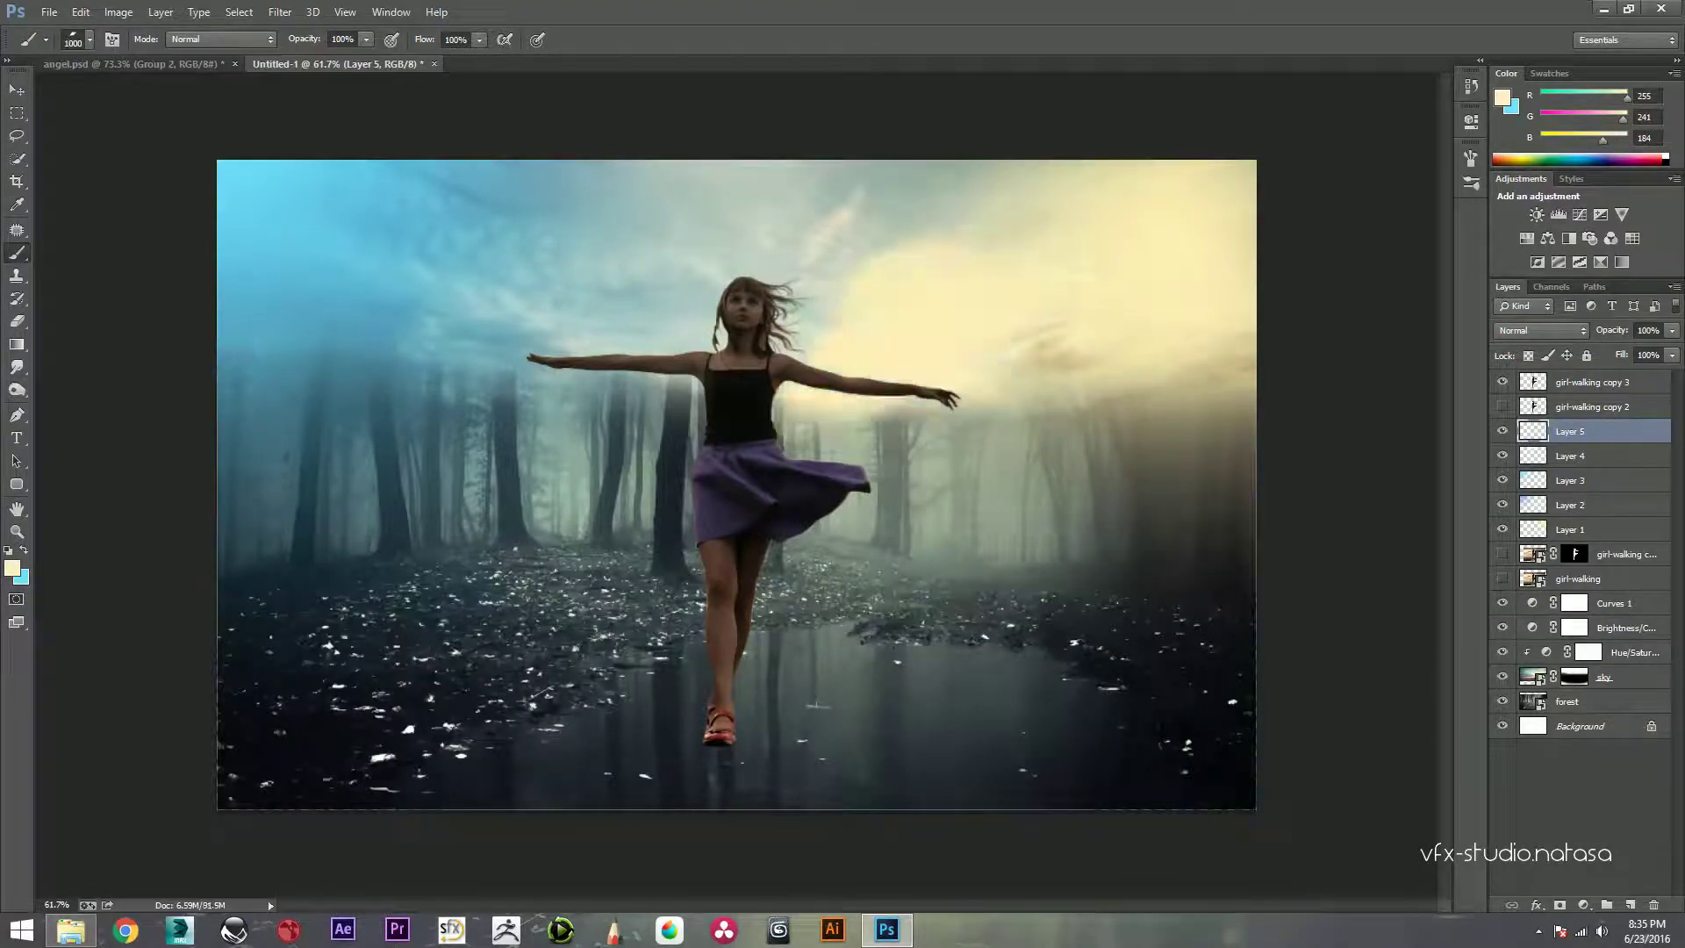
pyautogui.hotkey('ctrl', 'z')
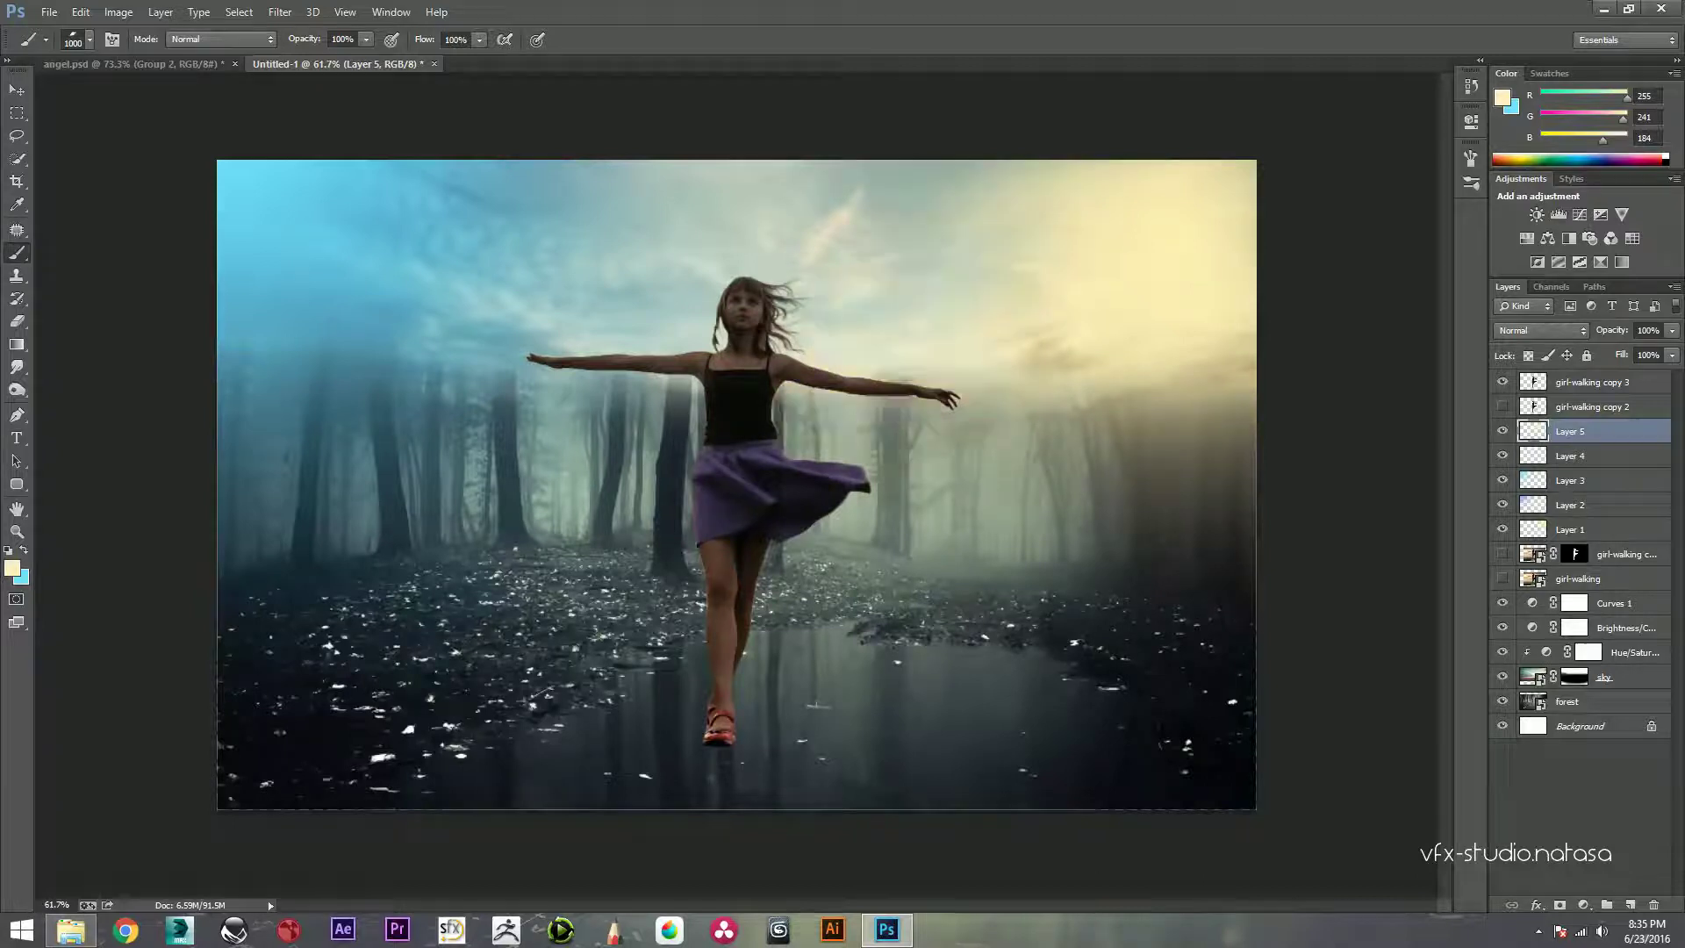
pyautogui.hotkey('ctrl', 'z')
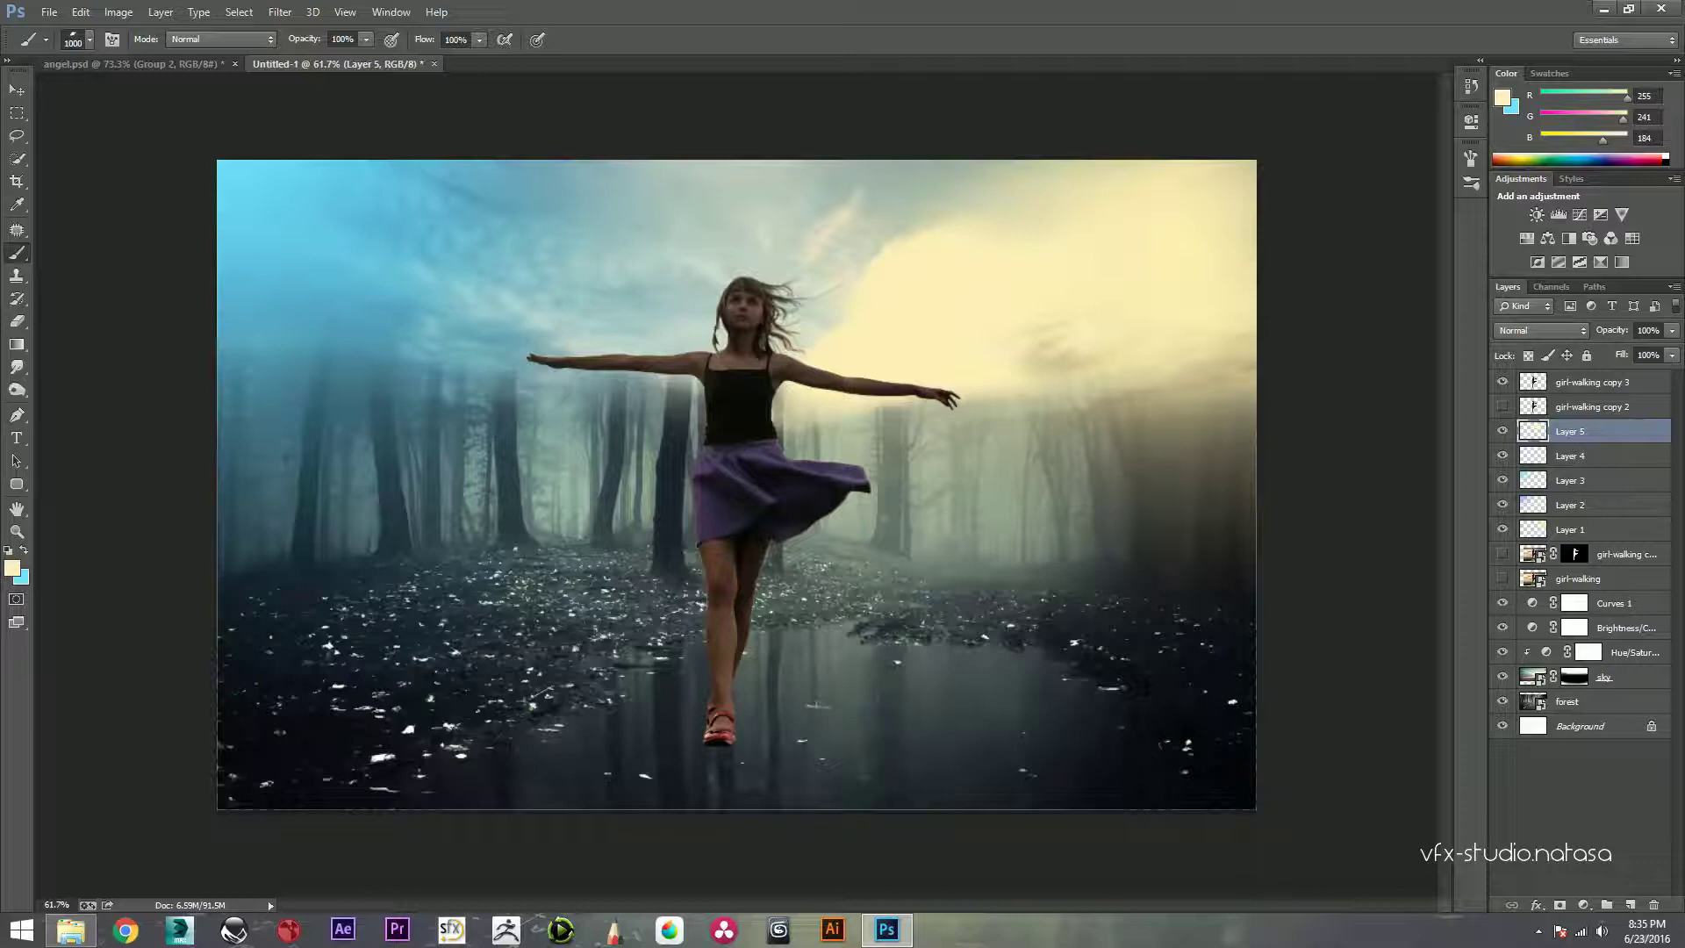
# Step: Duplicate the glow layer, flip it horizontally, and move it to the girl's left side
pyautogui.hotkey('ctrl', 'j')
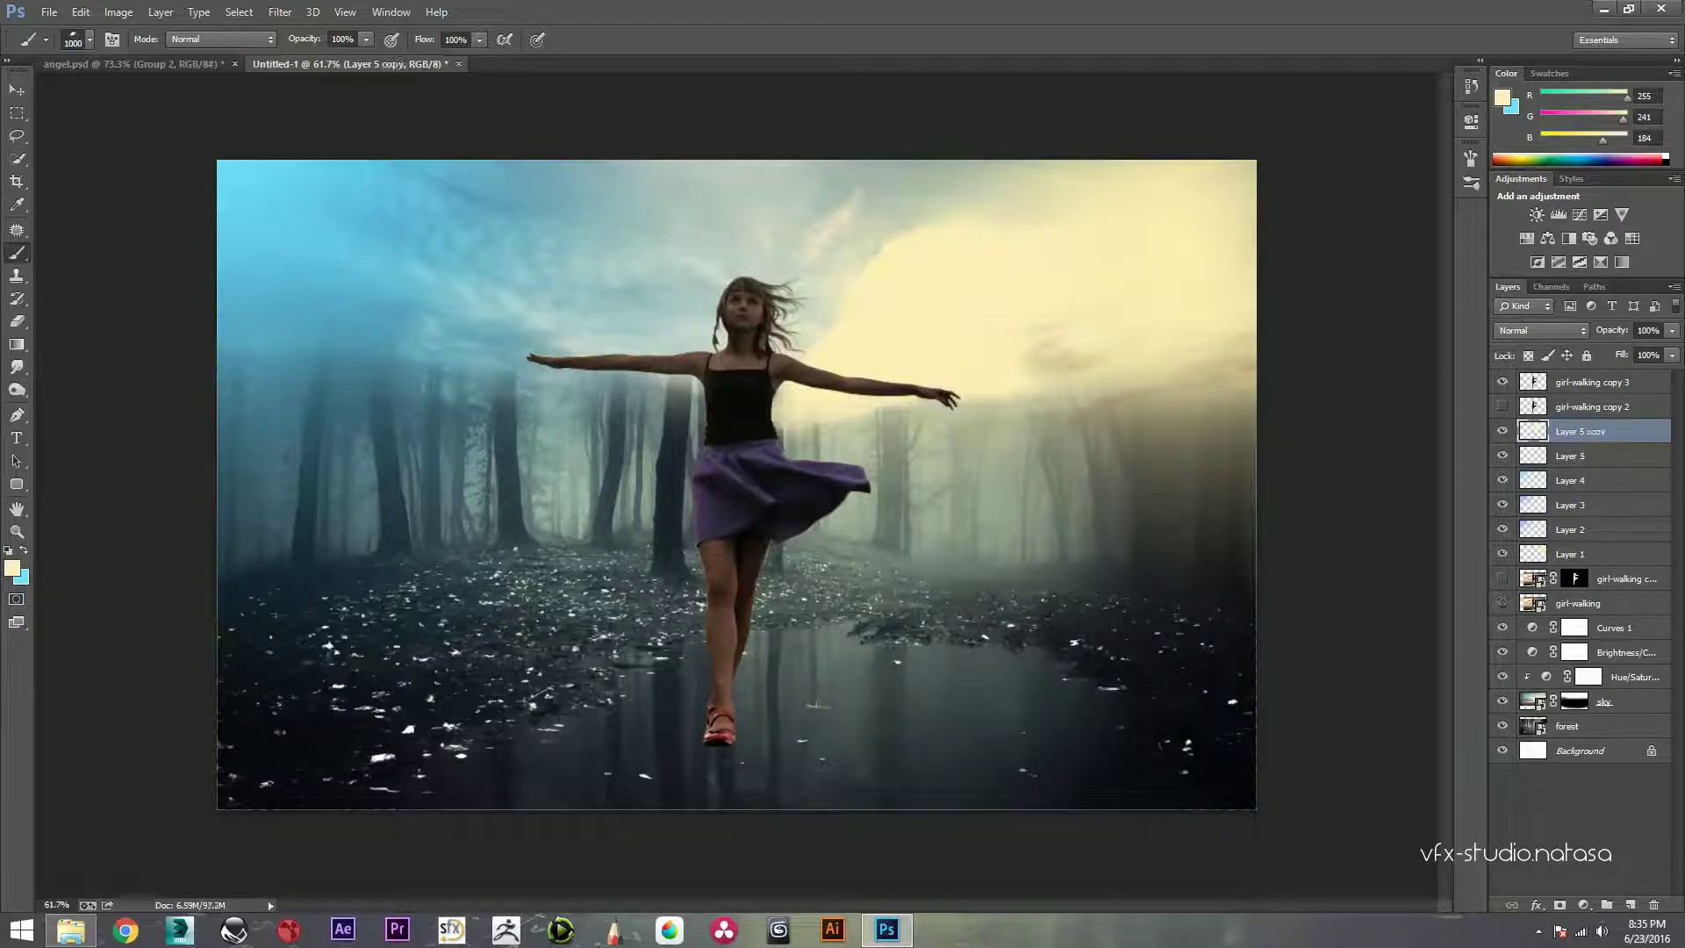
pyautogui.hotkey('ctrl', 't')
pyautogui.rightClick(1042, 306)
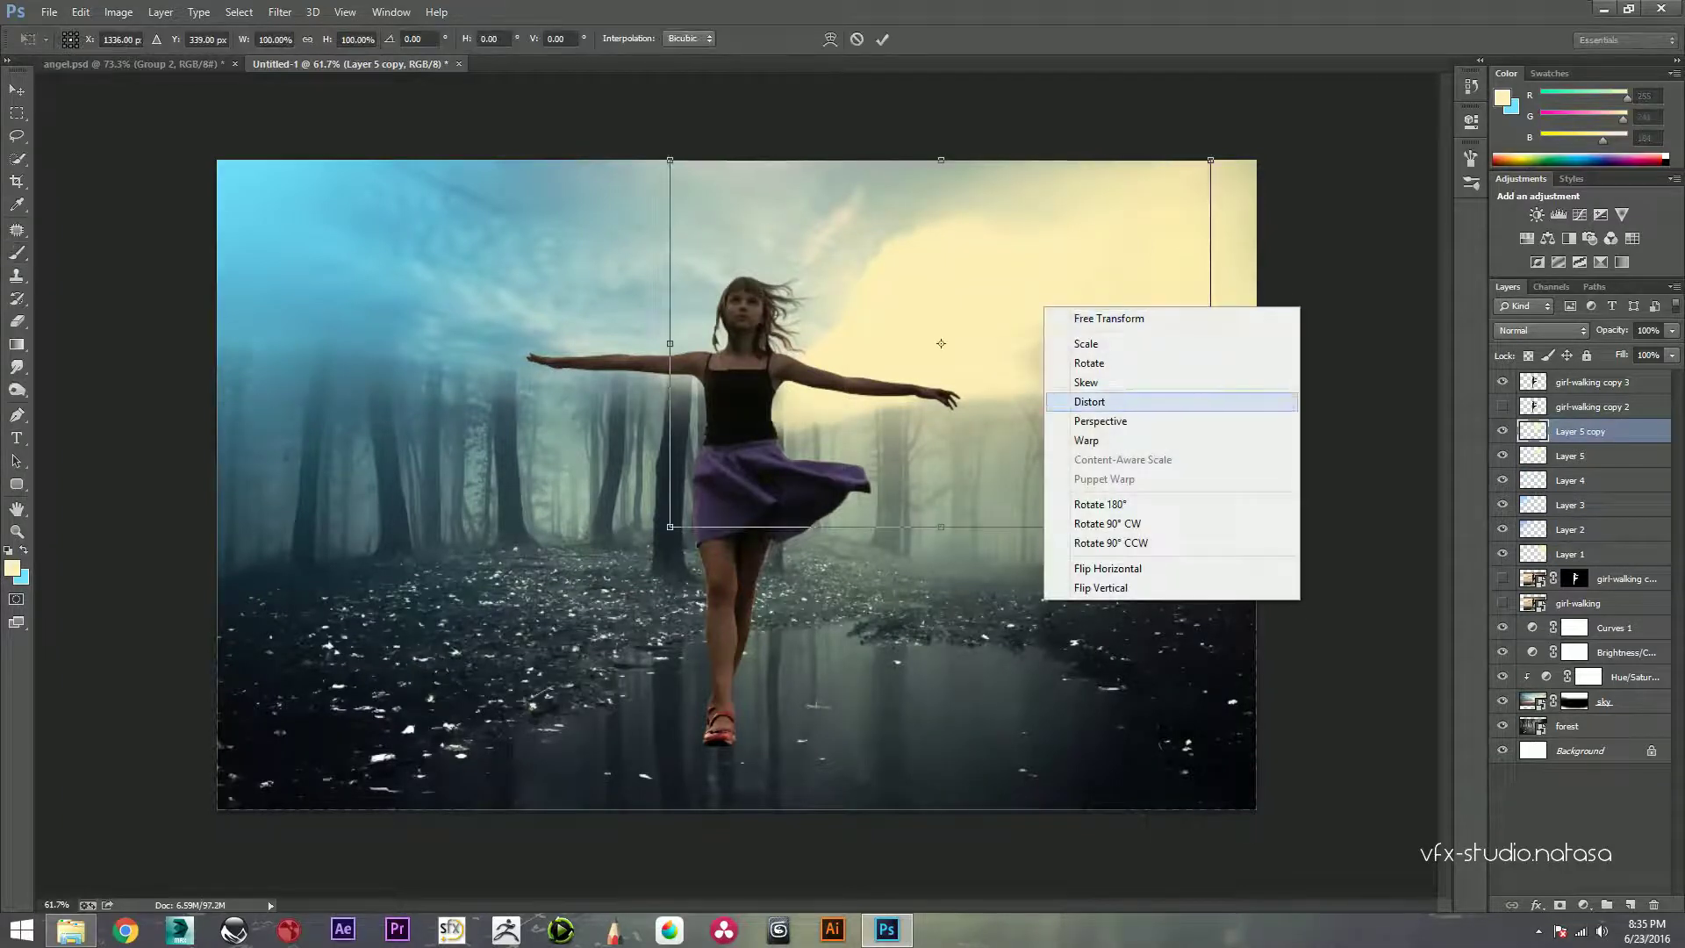
pyautogui.click(1080, 566)
pyautogui.moveTo(941, 343); pyautogui.dragTo(555, 343)
pyautogui.click(882, 38)
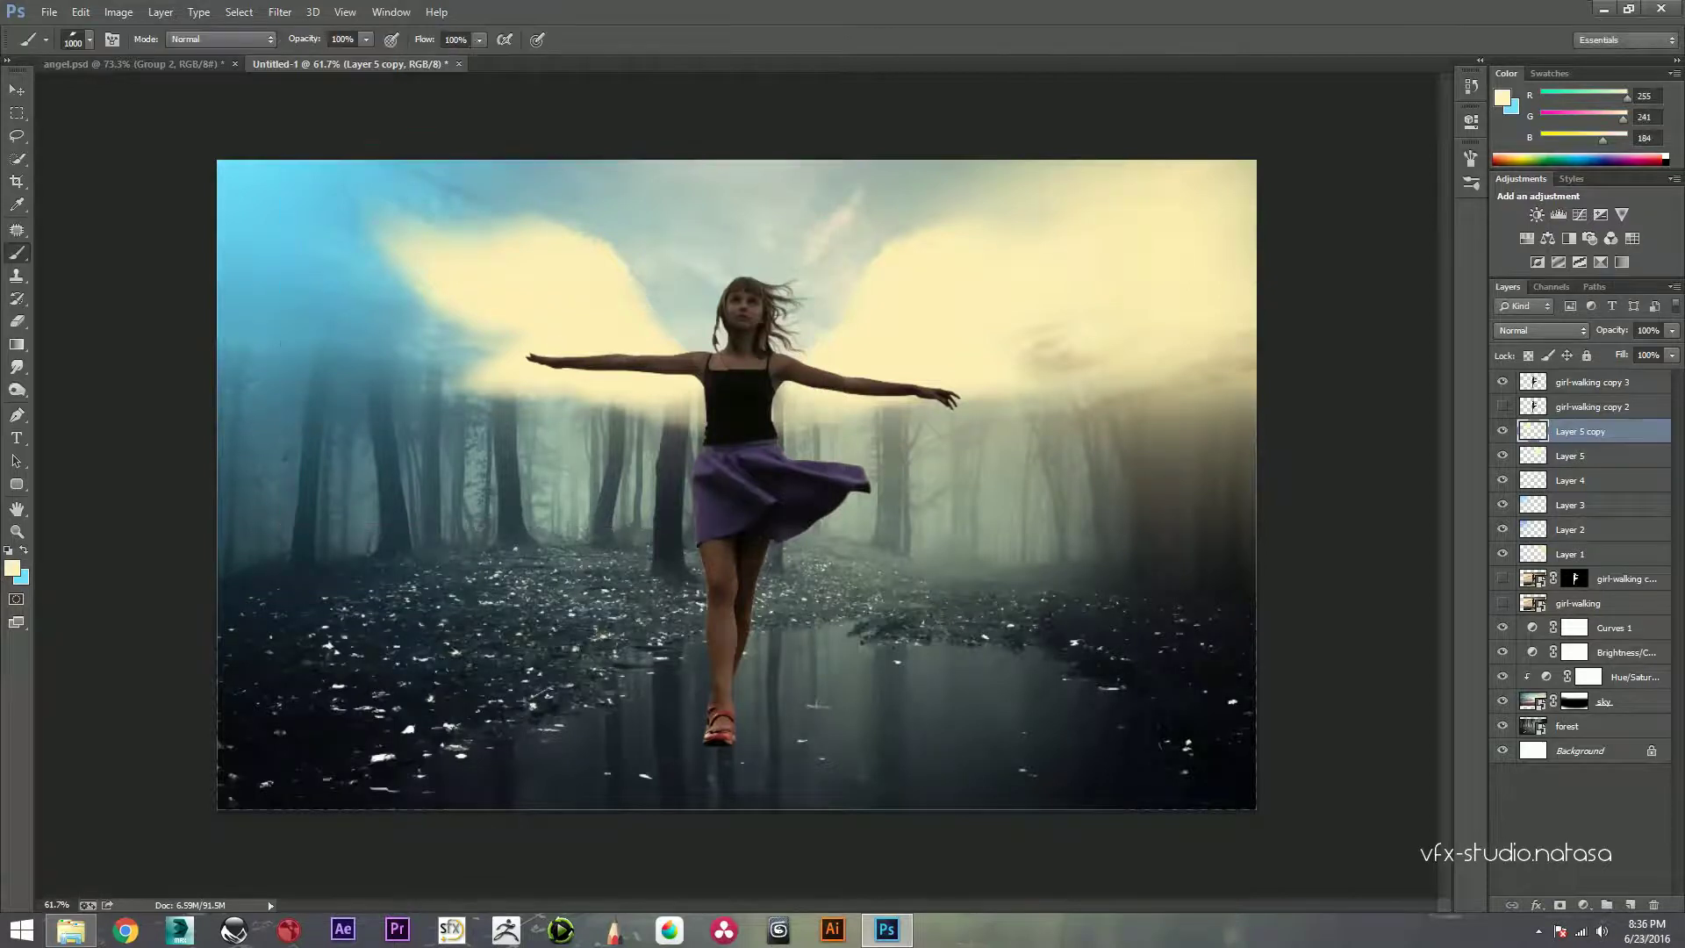
# Step: Add blank Layer 6 above Layer 5 copy and bring up the brush presets
pyautogui.scroll(-2, 738, 484)
pyautogui.scroll(2, 737, 484)
pyautogui.click(1630, 904)
pyautogui.rightClick(907, 444)
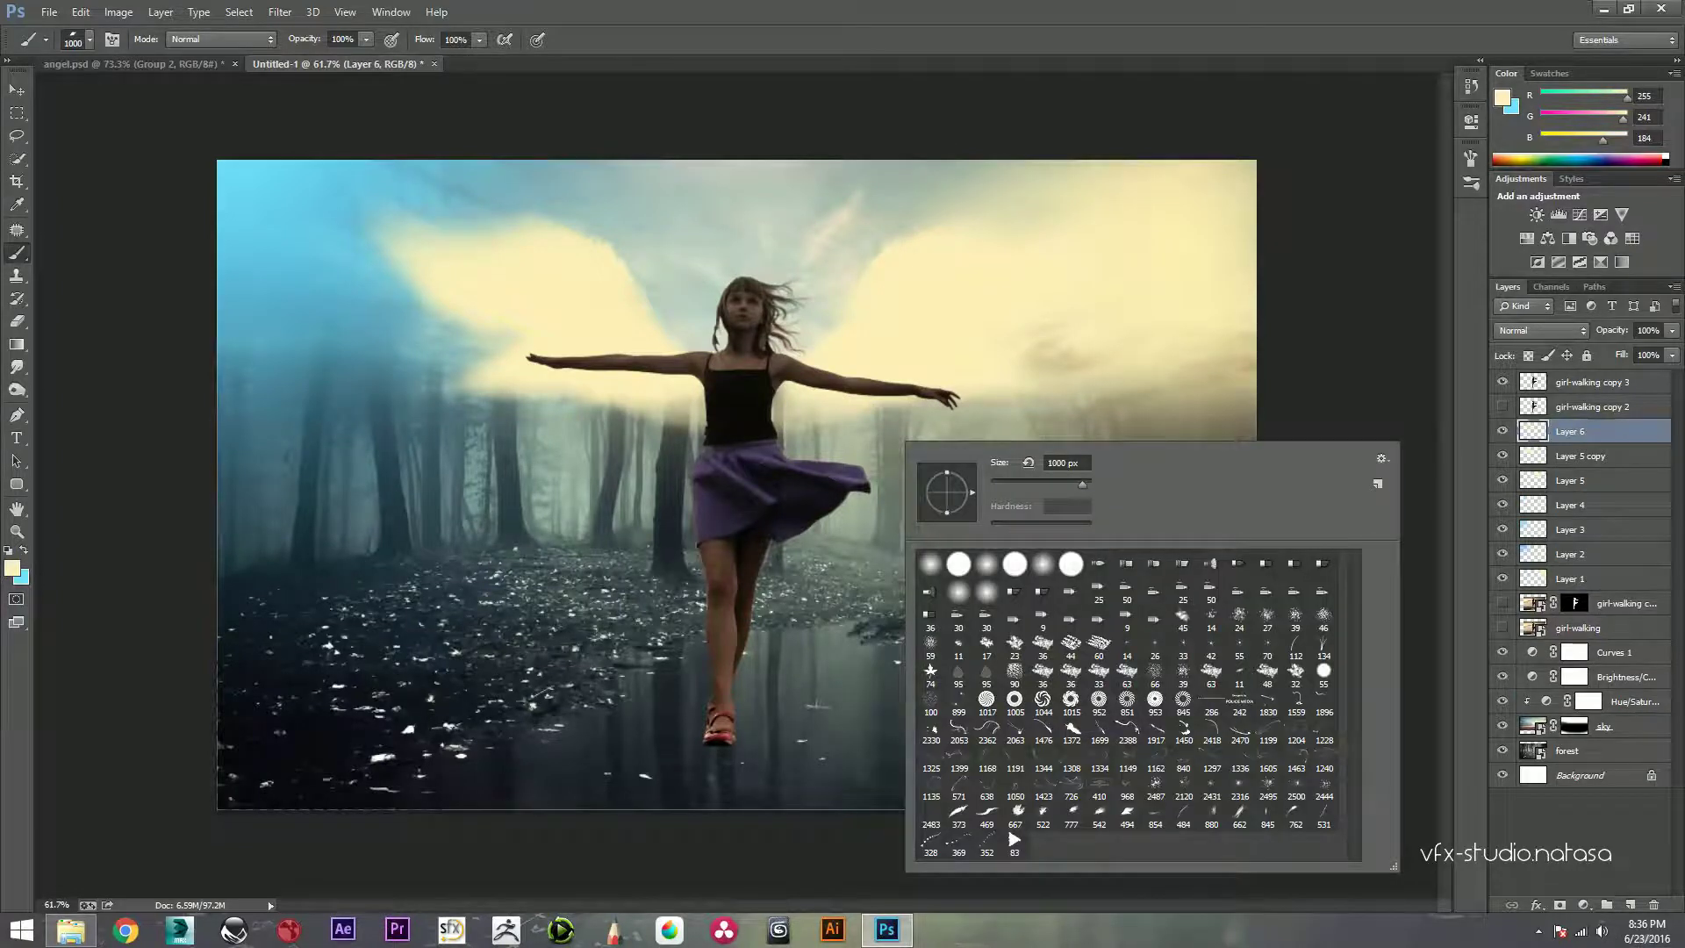
# Step: Brighten the left wing with a cream dab using a 762 px soft brush
pyautogui.click(1296, 814)
pyautogui.press('Return')
pyautogui.click(430, 452)
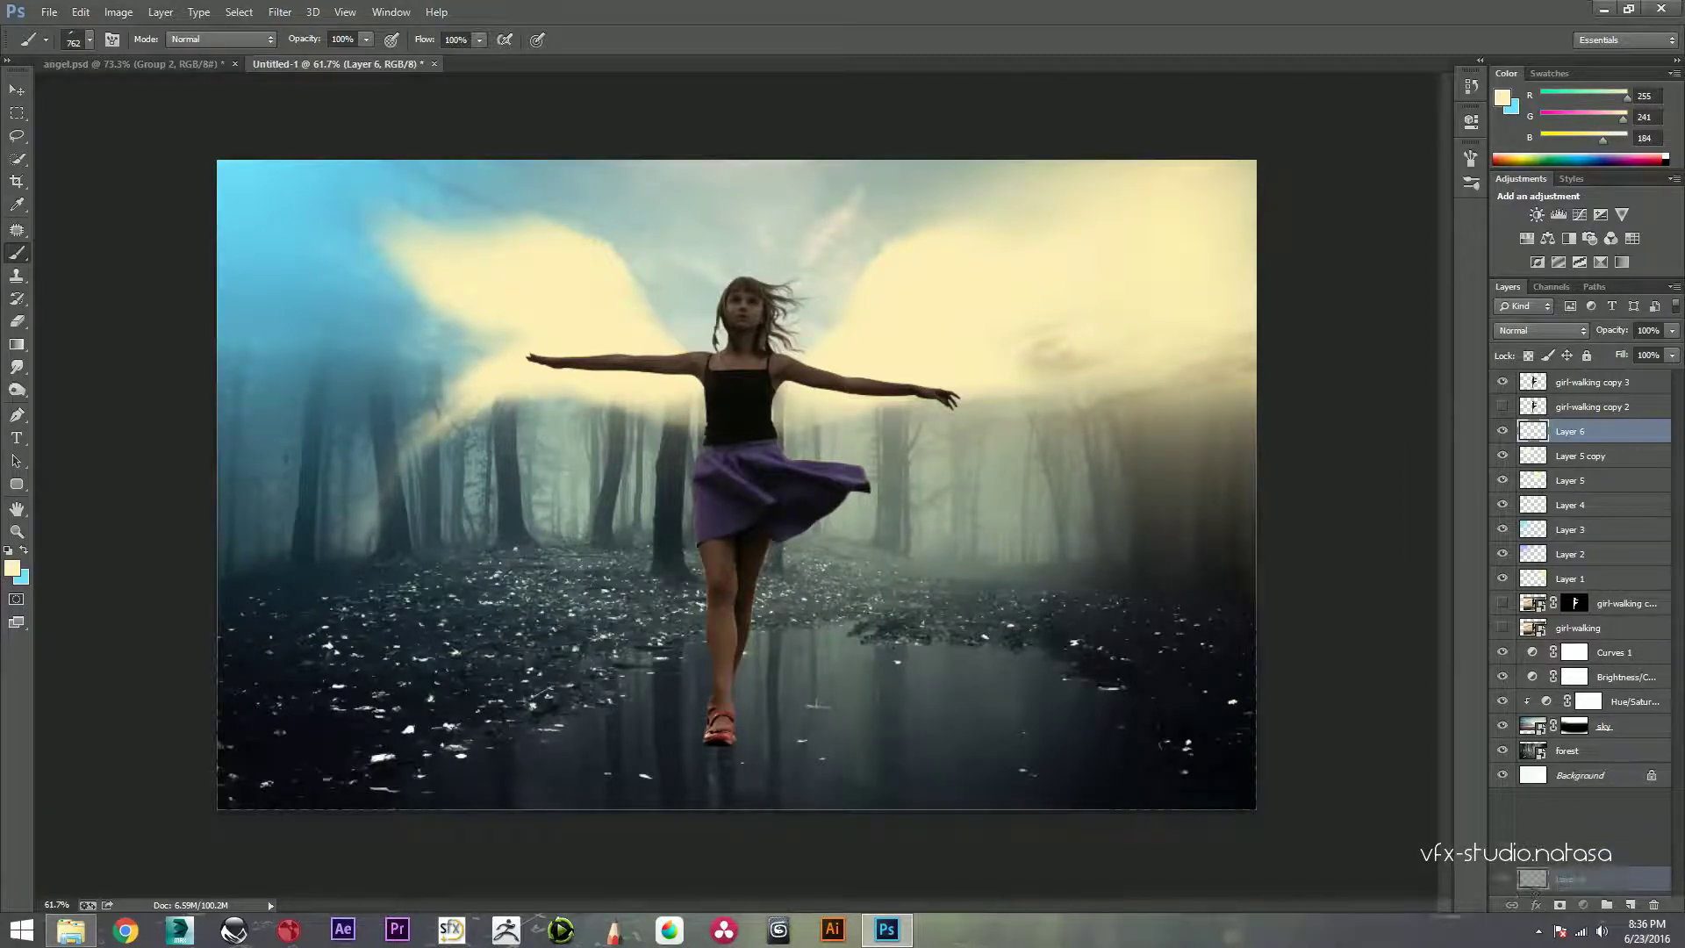
# Step: Duplicate Layer 6, flip it horizontally, and position it over the right wing
pyautogui.hotkey('ctrl', 'j')
pyautogui.hotkey('ctrl', 't')
pyautogui.rightClick(641, 402)
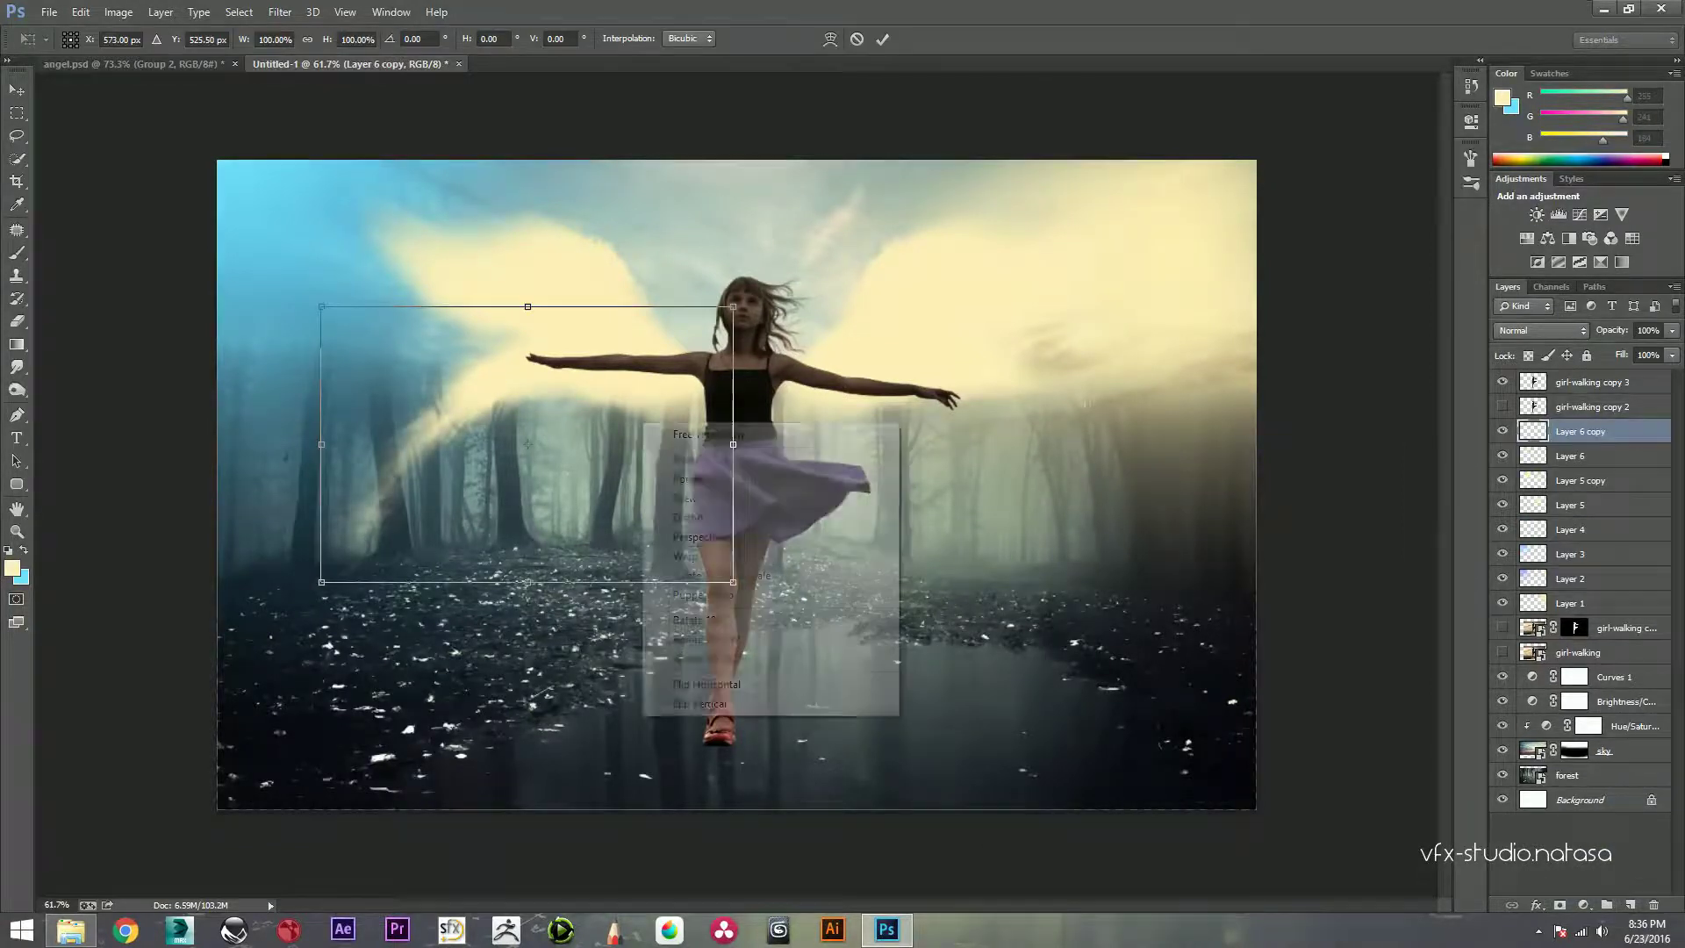
pyautogui.click(702, 685)
pyautogui.moveTo(689, 391); pyautogui.dragTo(998, 384)
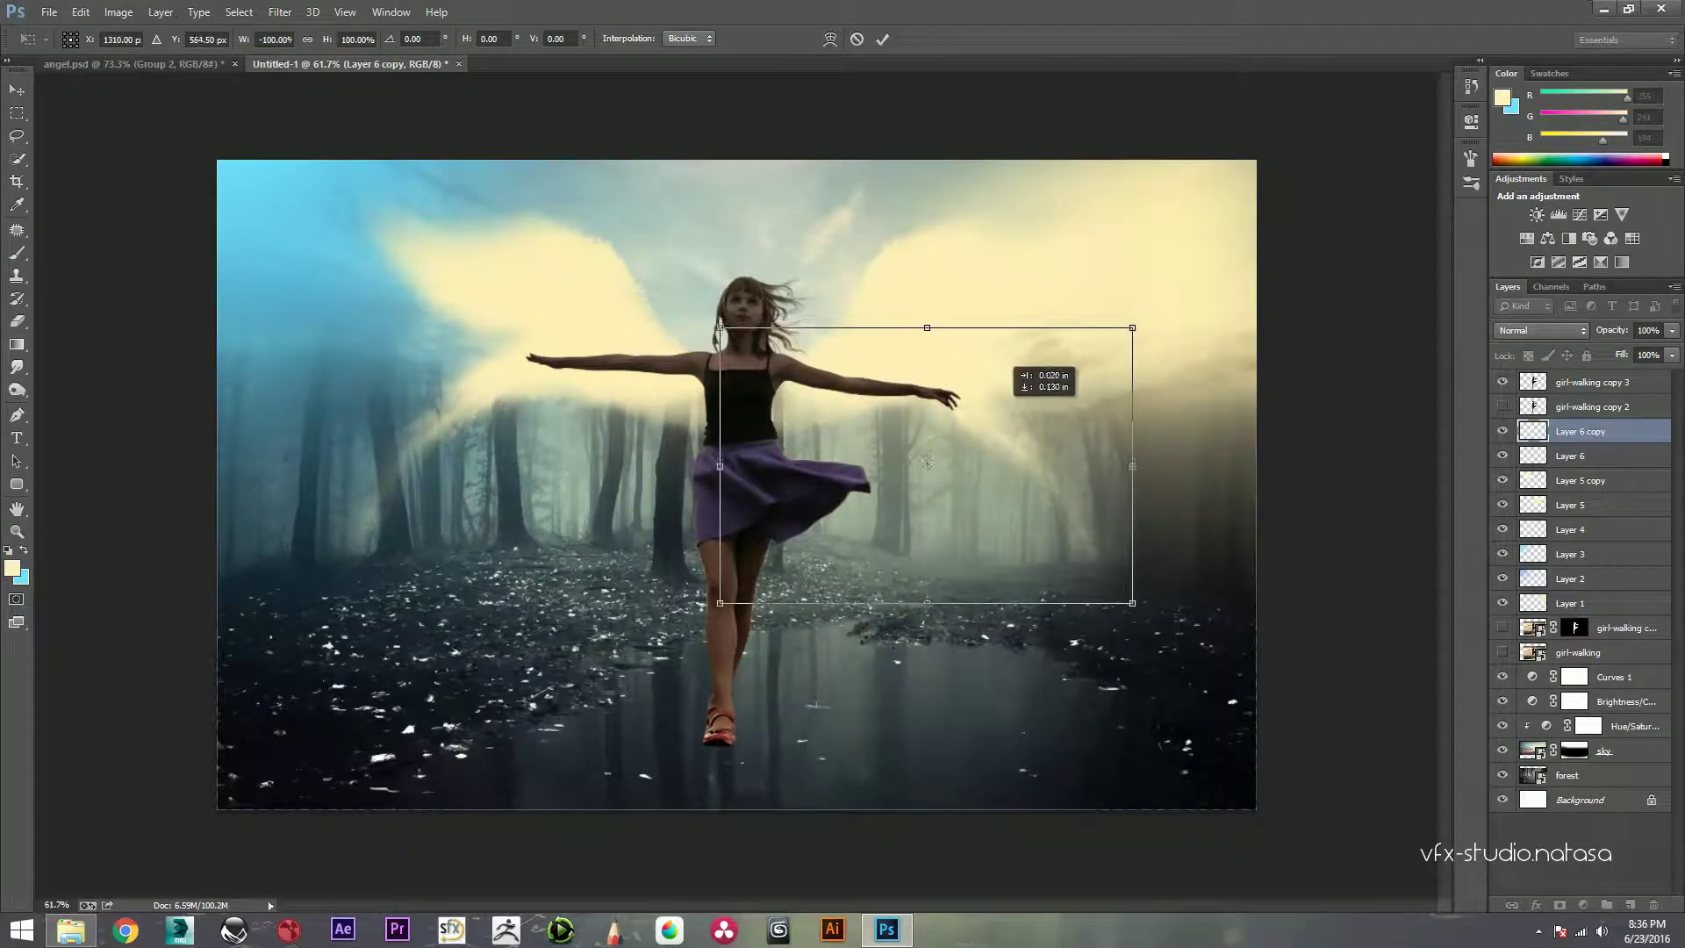
pyautogui.moveTo(926, 461); pyautogui.dragTo(939, 481)
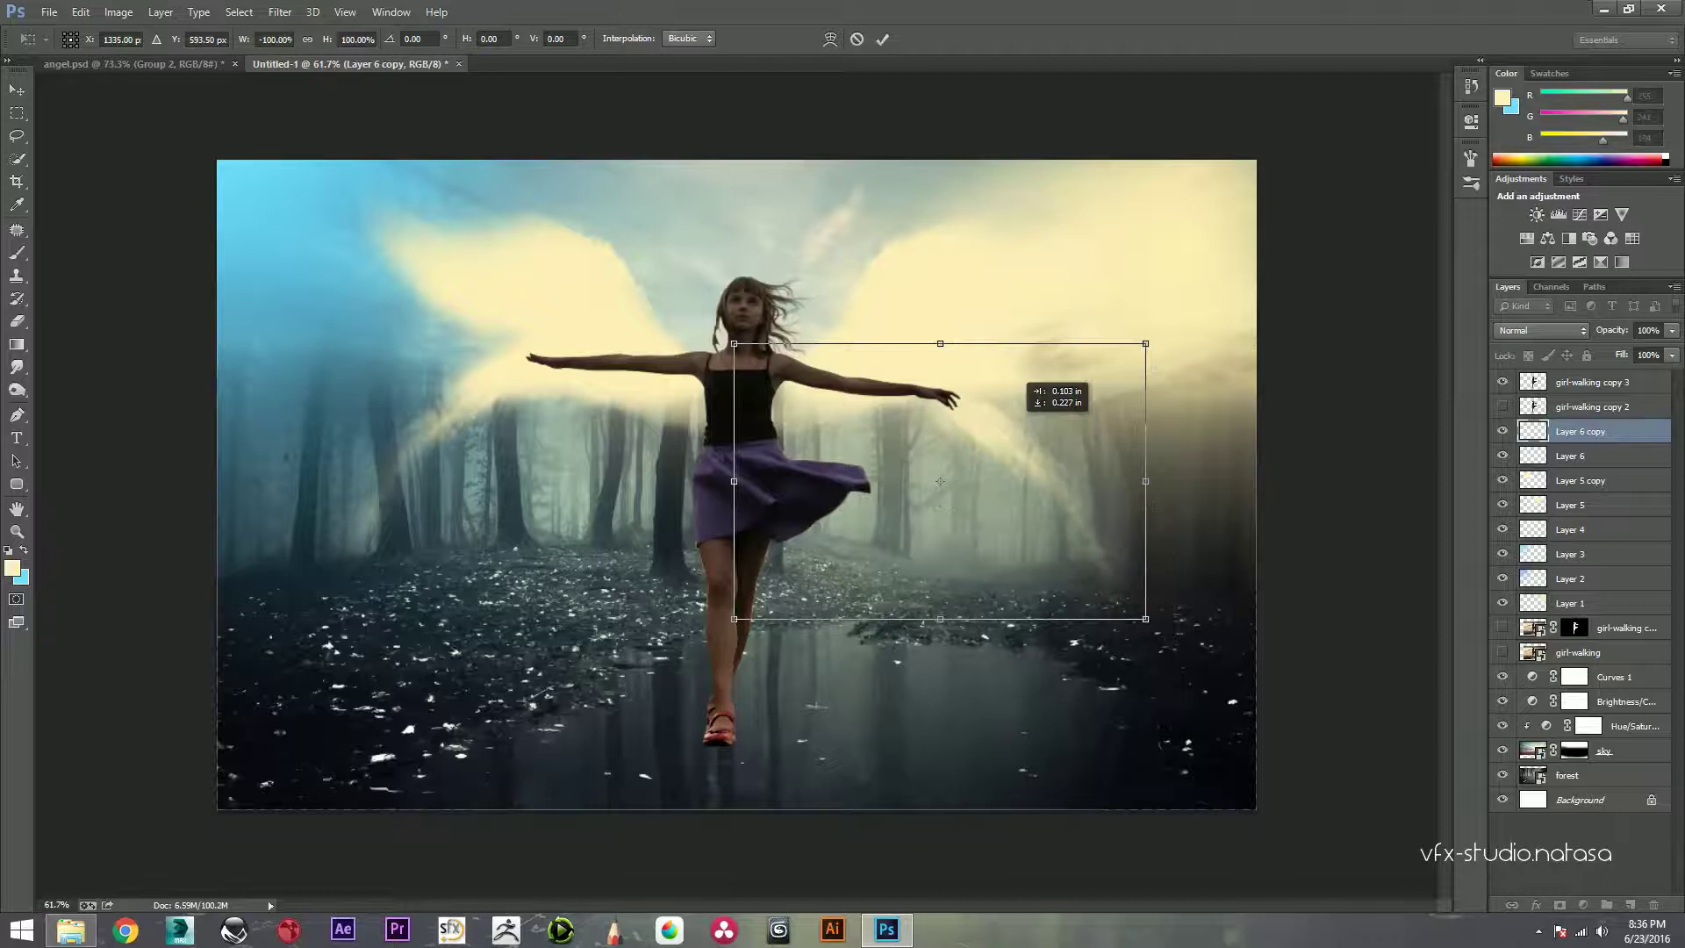
pyautogui.moveTo(942, 490); pyautogui.dragTo(933, 481)
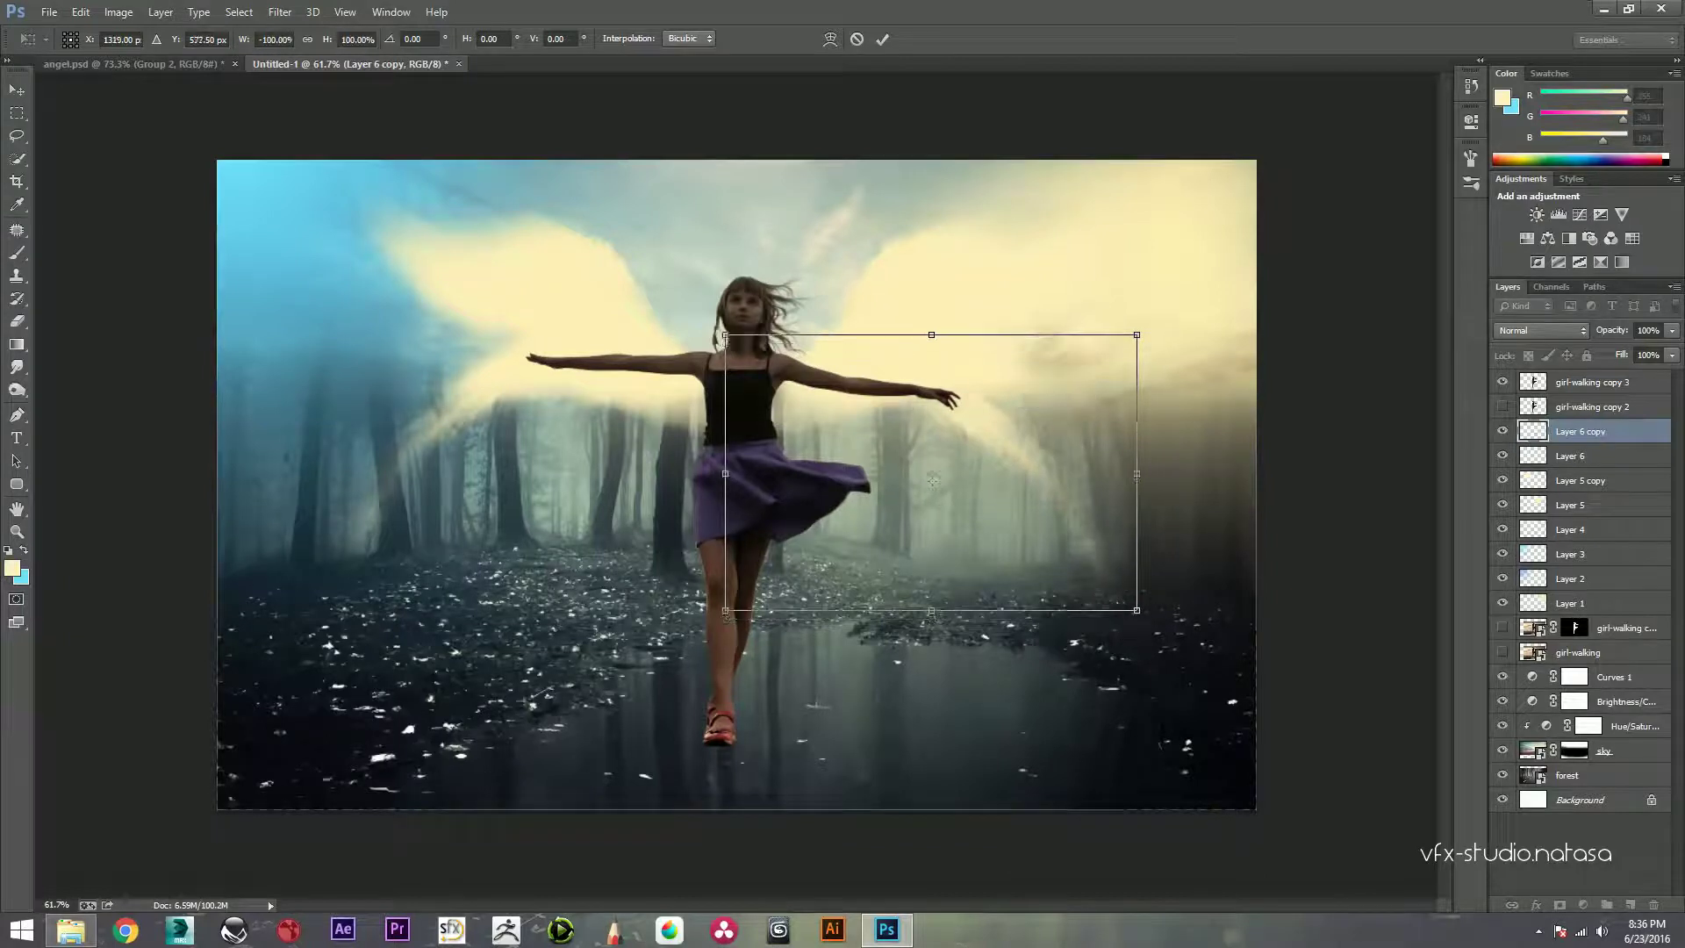
pyautogui.press('Return')
# Step: Add a blank Layer 7 above girl-walking copy 3 and bring up brush presets
pyautogui.press('b')
pyautogui.click(1592, 382)
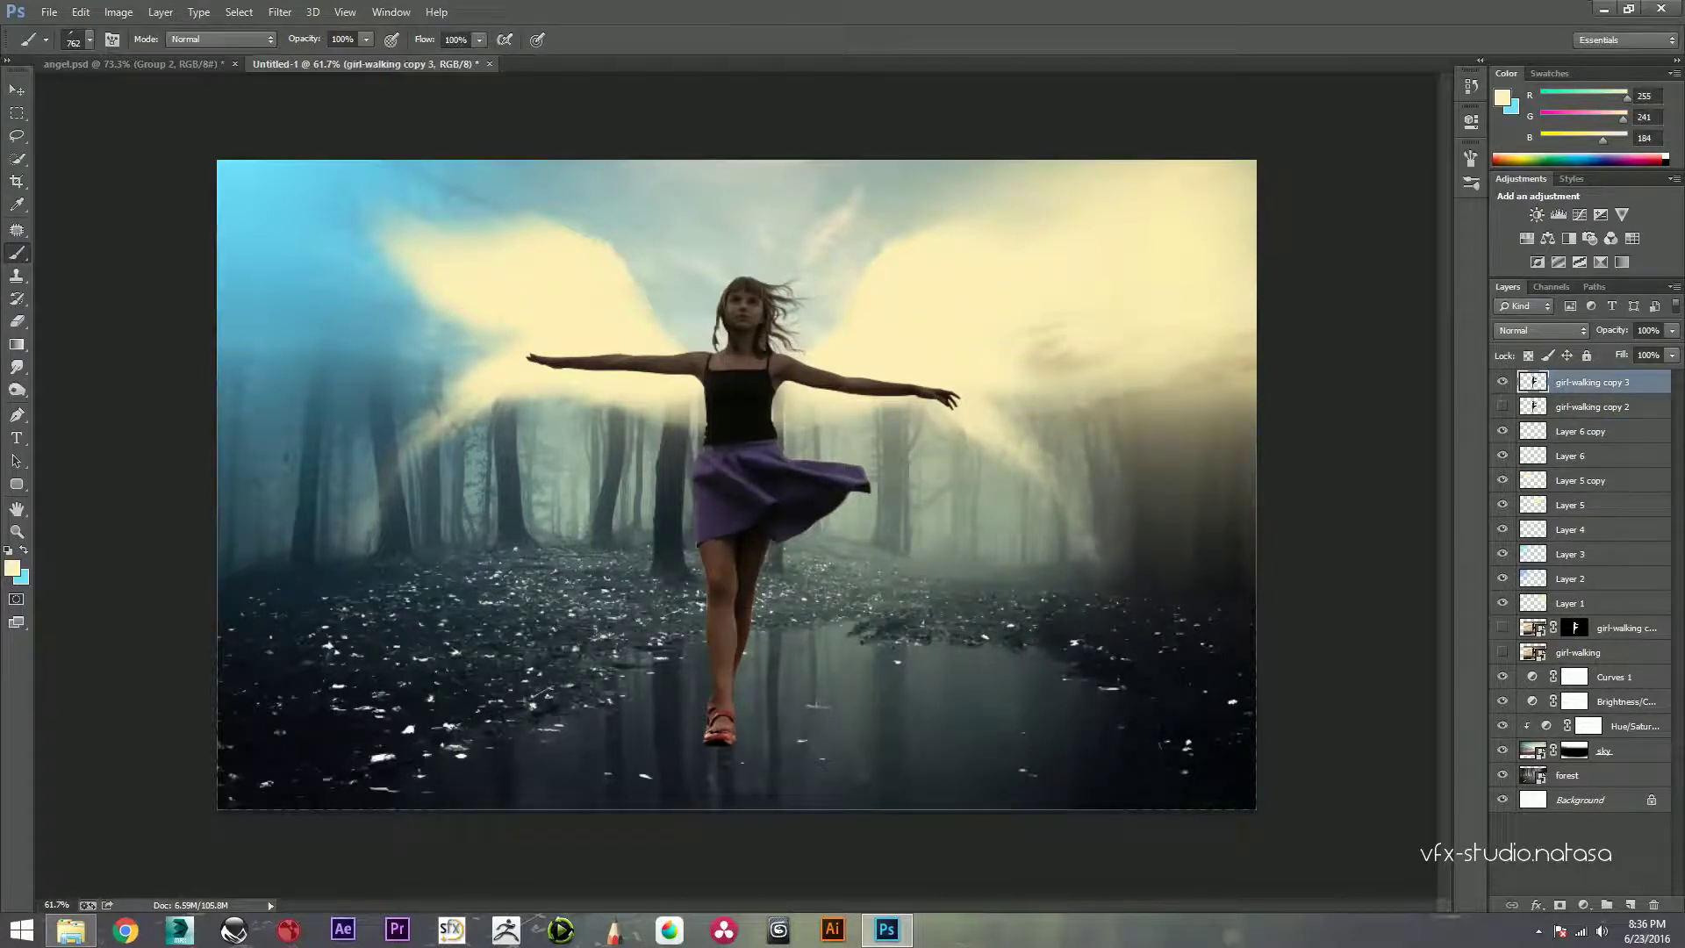
pyautogui.click(1630, 905)
pyautogui.rightClick(796, 351)
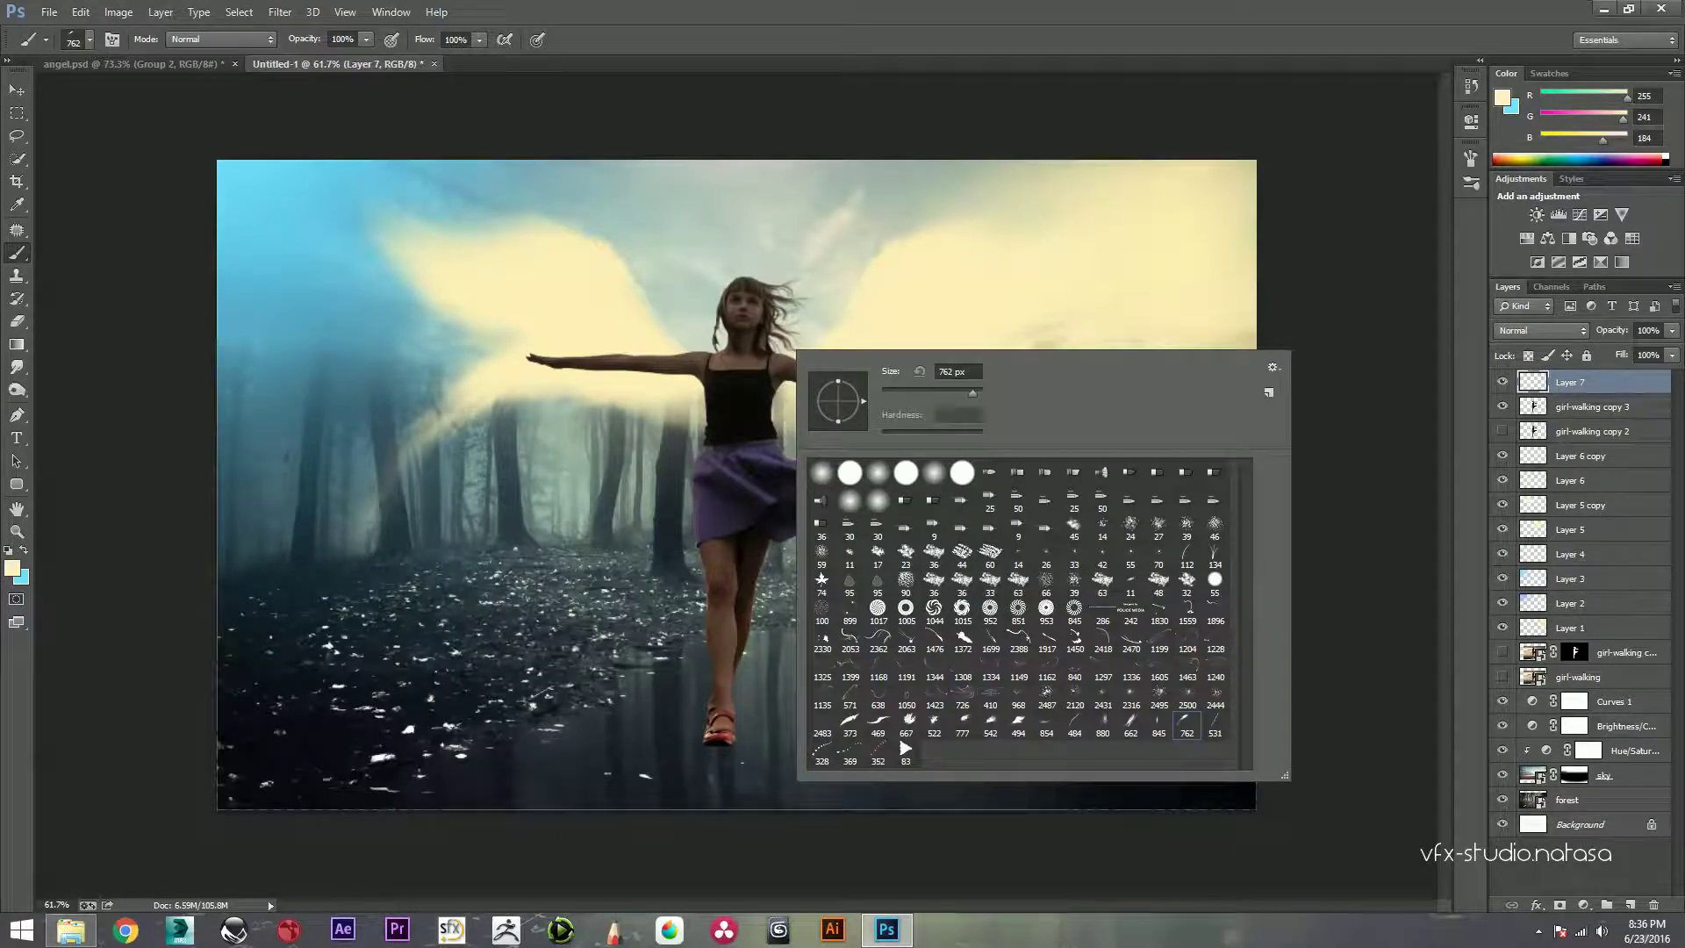
# Step: Resize the soft brush from 1240 to 437, settling on 507 px
pyautogui.moveTo(973, 393); pyautogui.dragTo(974, 392)
pyautogui.click(957, 372)
pyautogui.write('437')
pyautogui.press('Return')
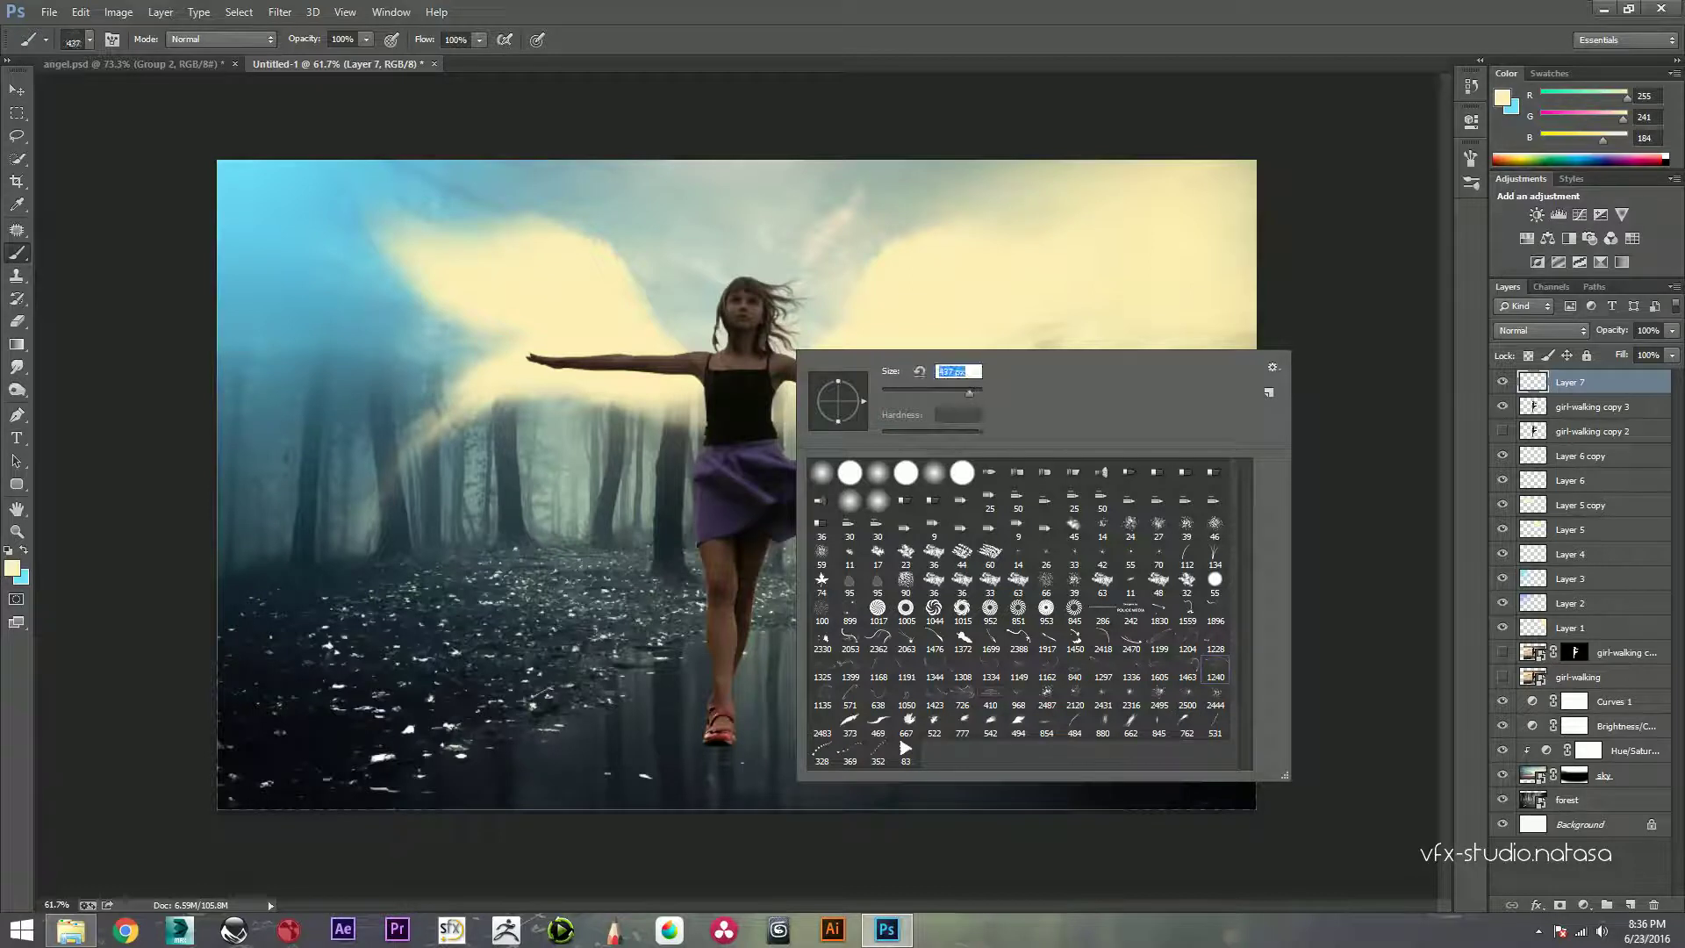
pyautogui.write('507')
pyautogui.press('Return')
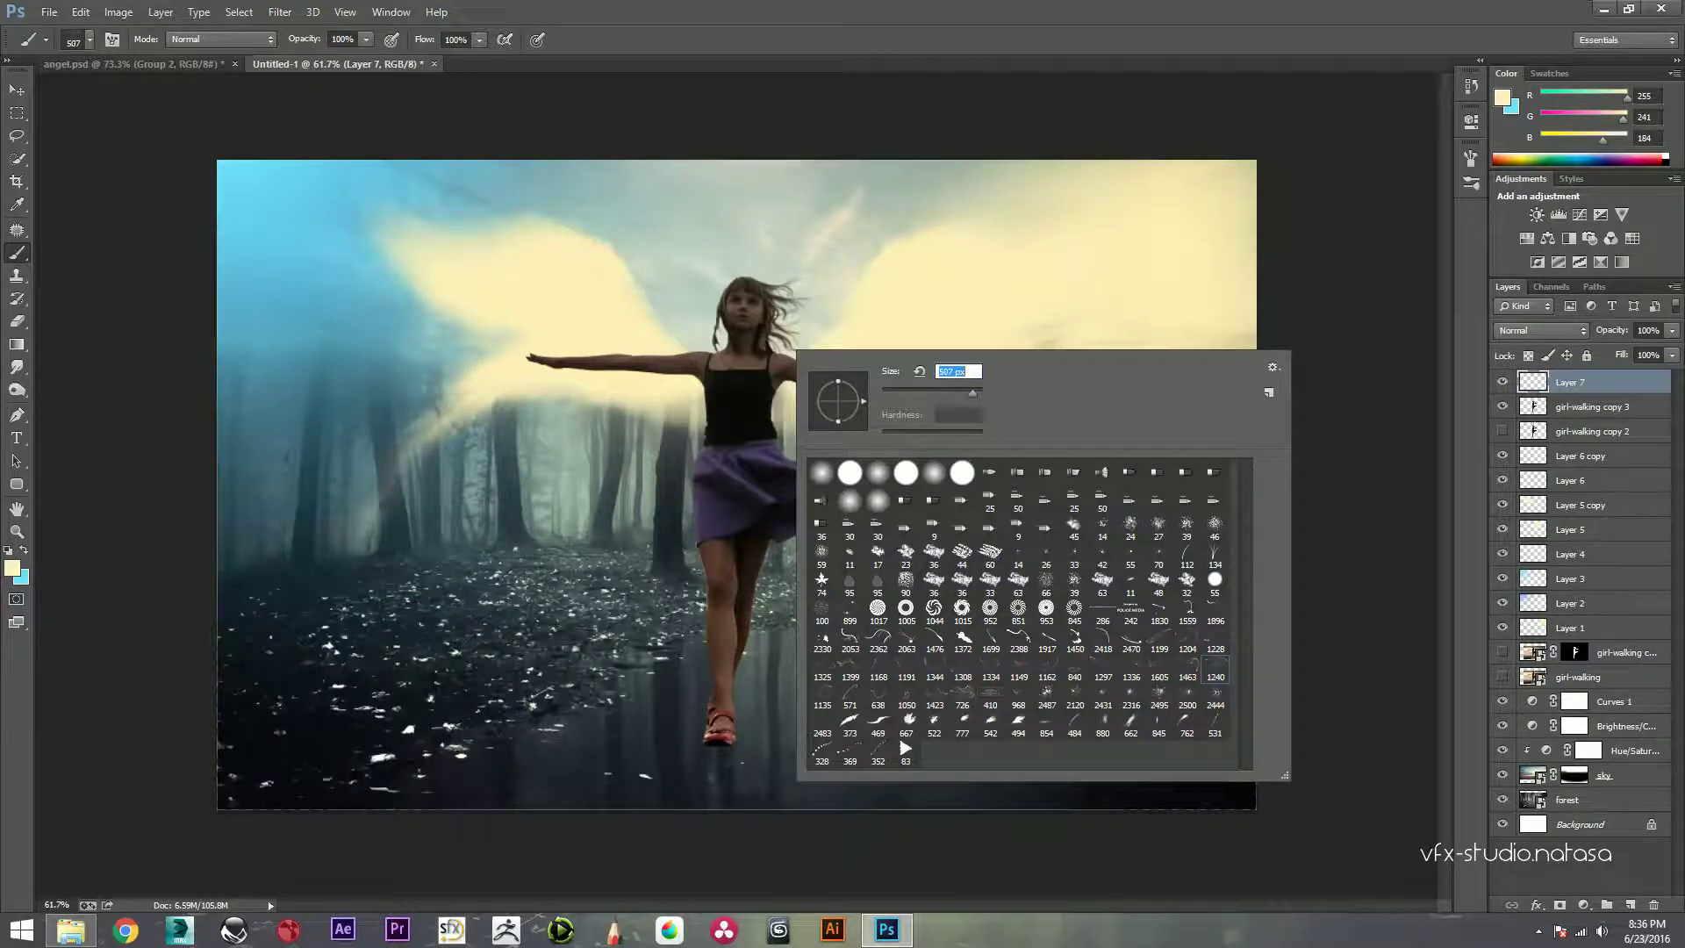
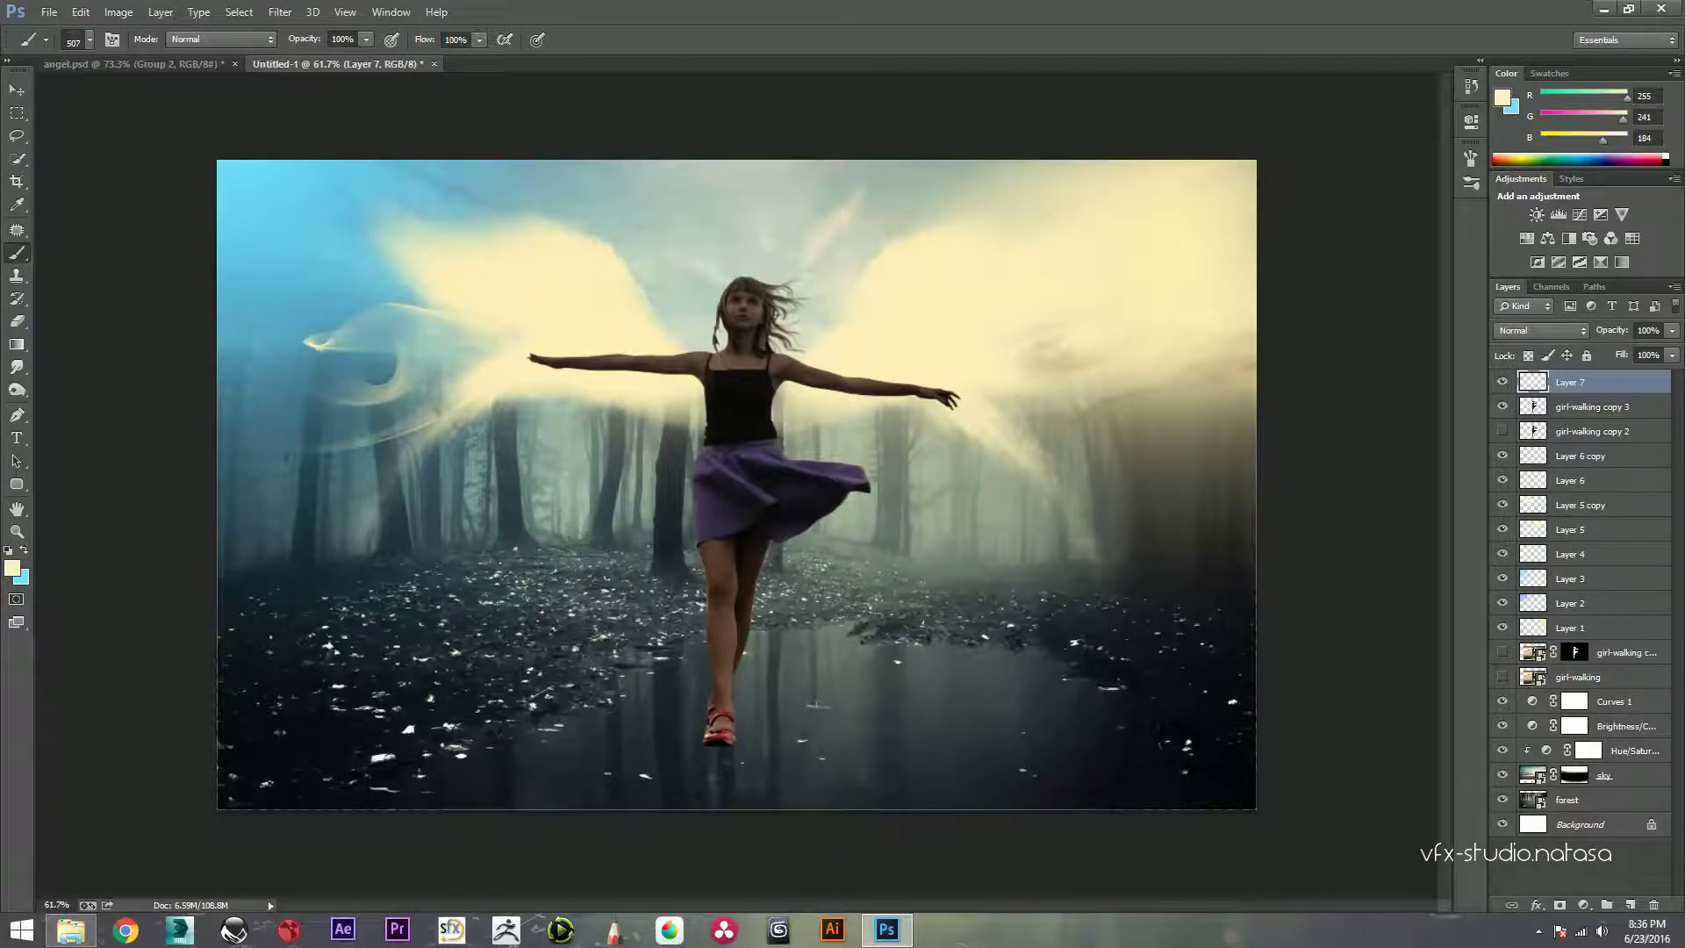
# Step: Load the large soft brush preset and size it to about 500 px
pyautogui.scroll(1, 736, 483)
pyautogui.rightClick(1013, 445)
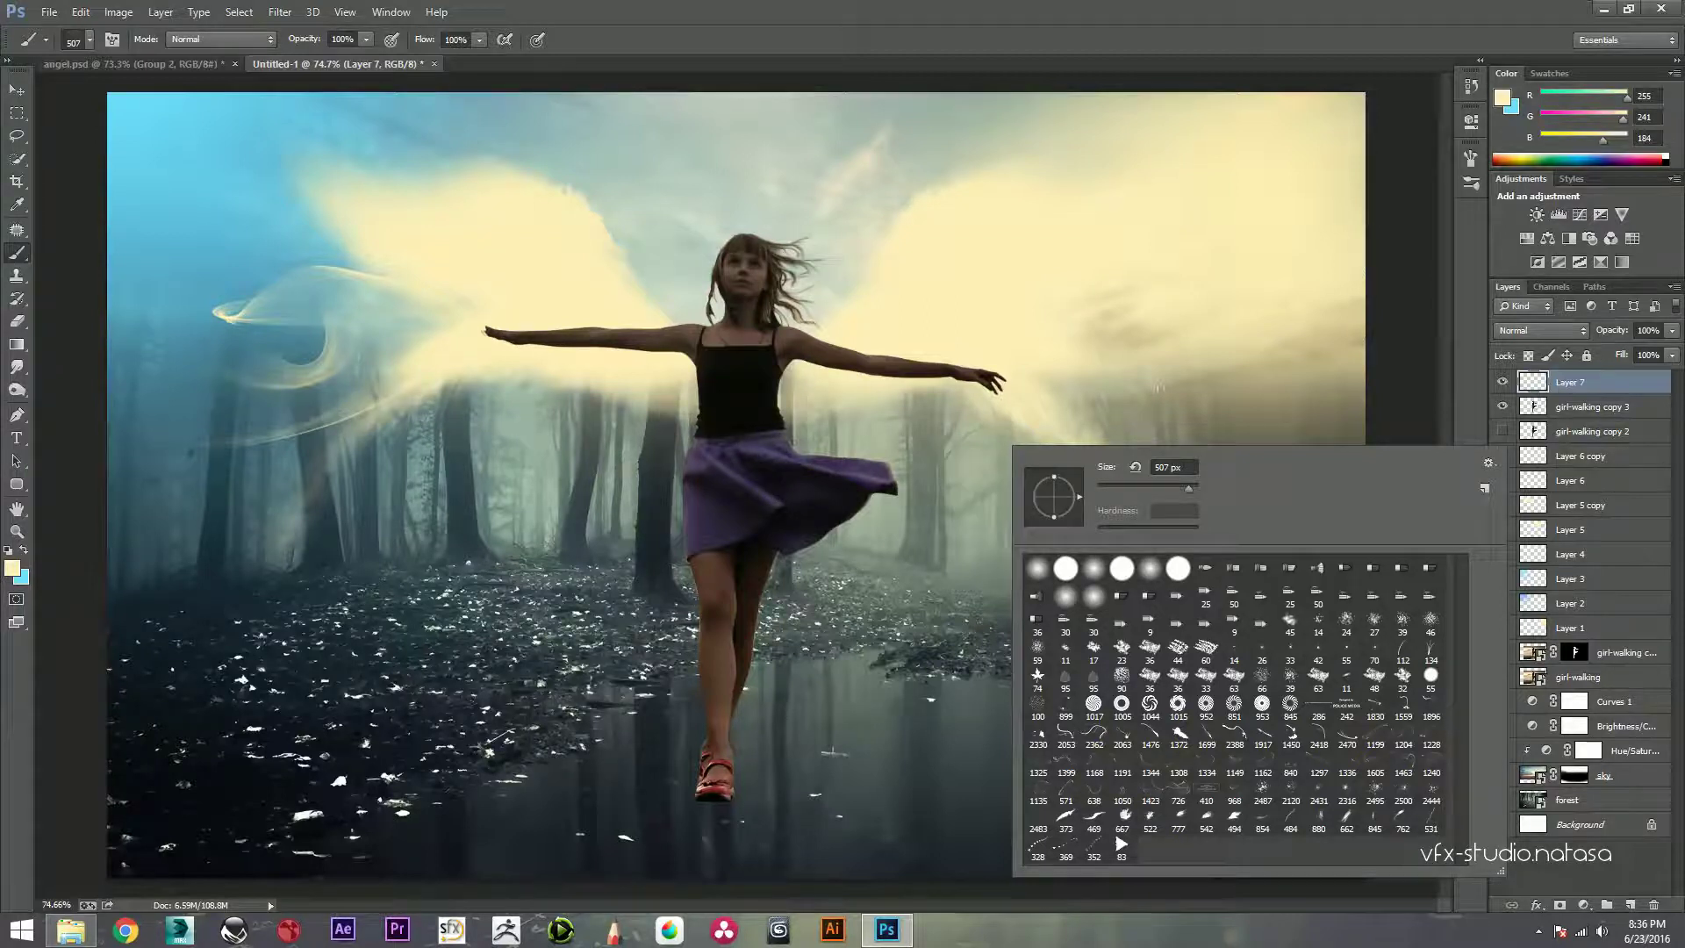
pyautogui.click(1404, 764)
pyautogui.moveTo(1190, 488); pyautogui.dragTo(1189, 488)
pyautogui.click(1175, 466)
pyautogui.write('437')
pyautogui.press('Return')
pyautogui.press('Return')
pyautogui.press(']')
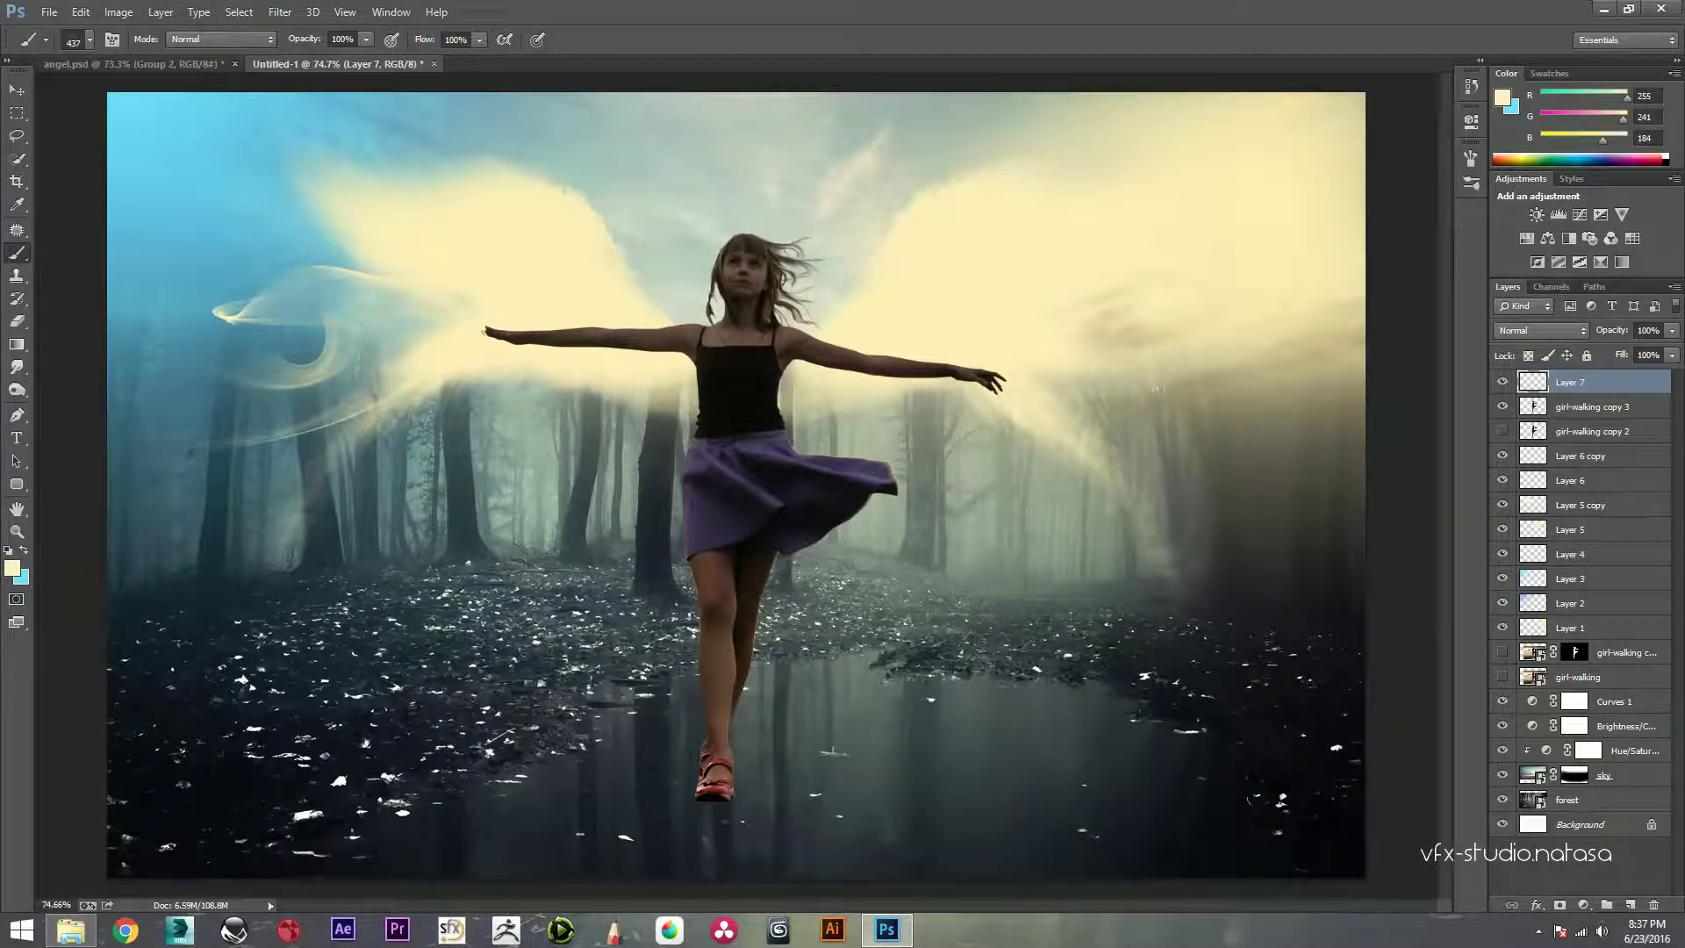
# Step: Paint a pale cream (#fef3c7) light swirl across the right wing, then select Layer 6 copy
pyautogui.click(12, 568)
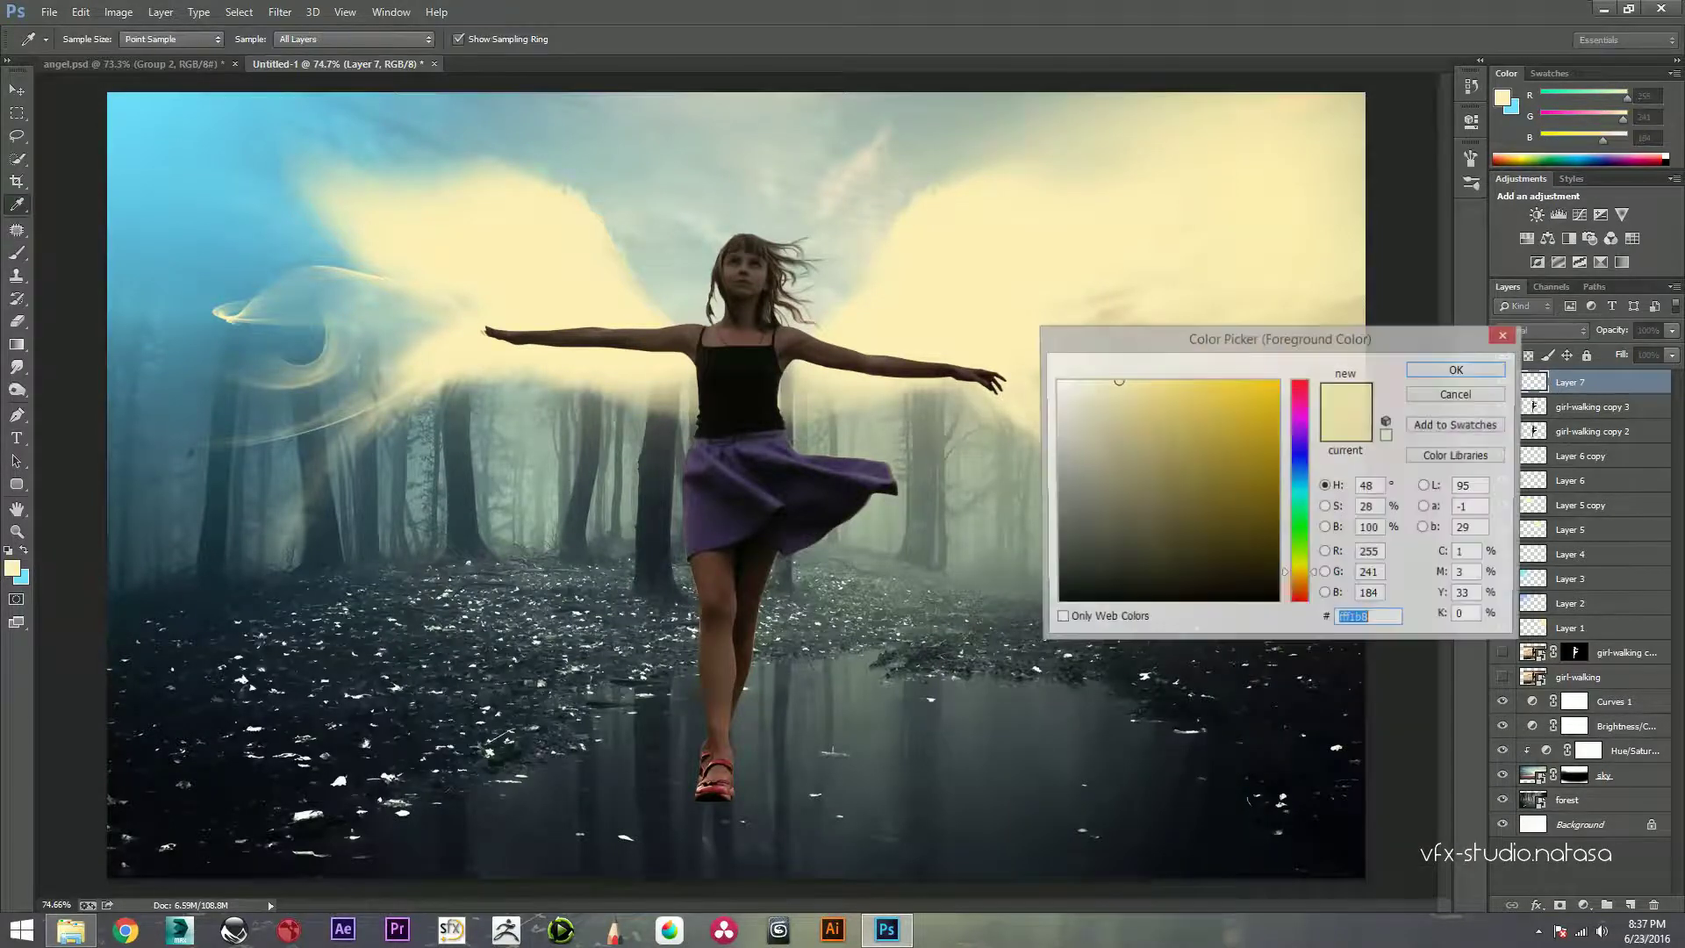
pyautogui.click(1103, 382)
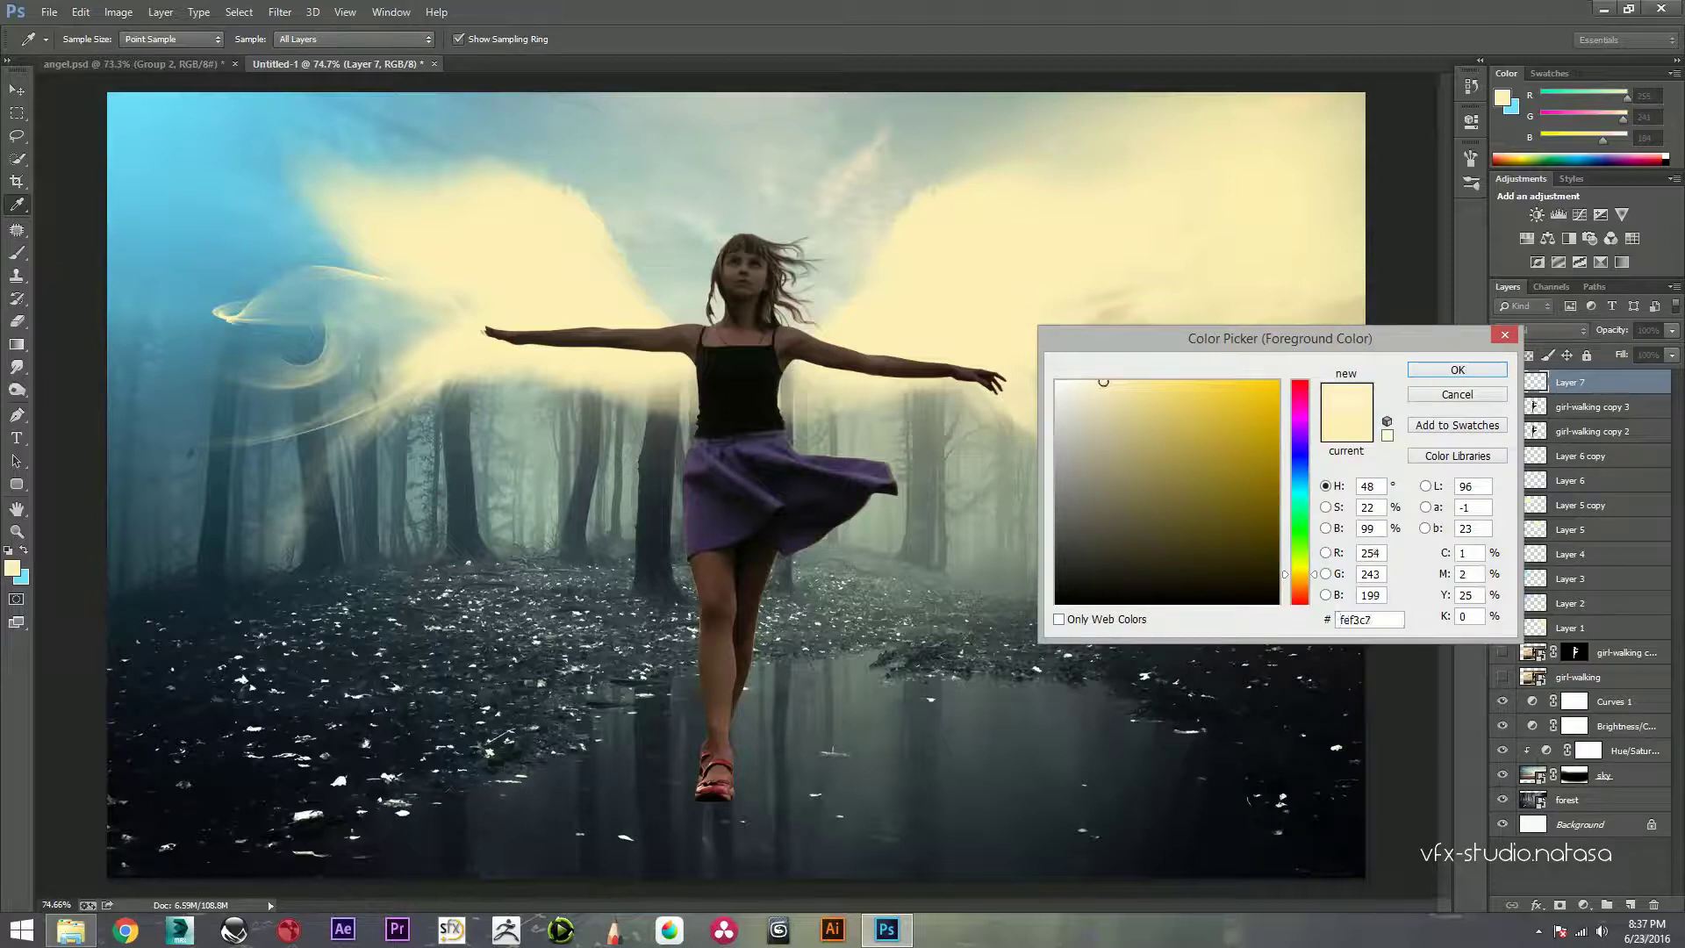
pyautogui.press('Return')
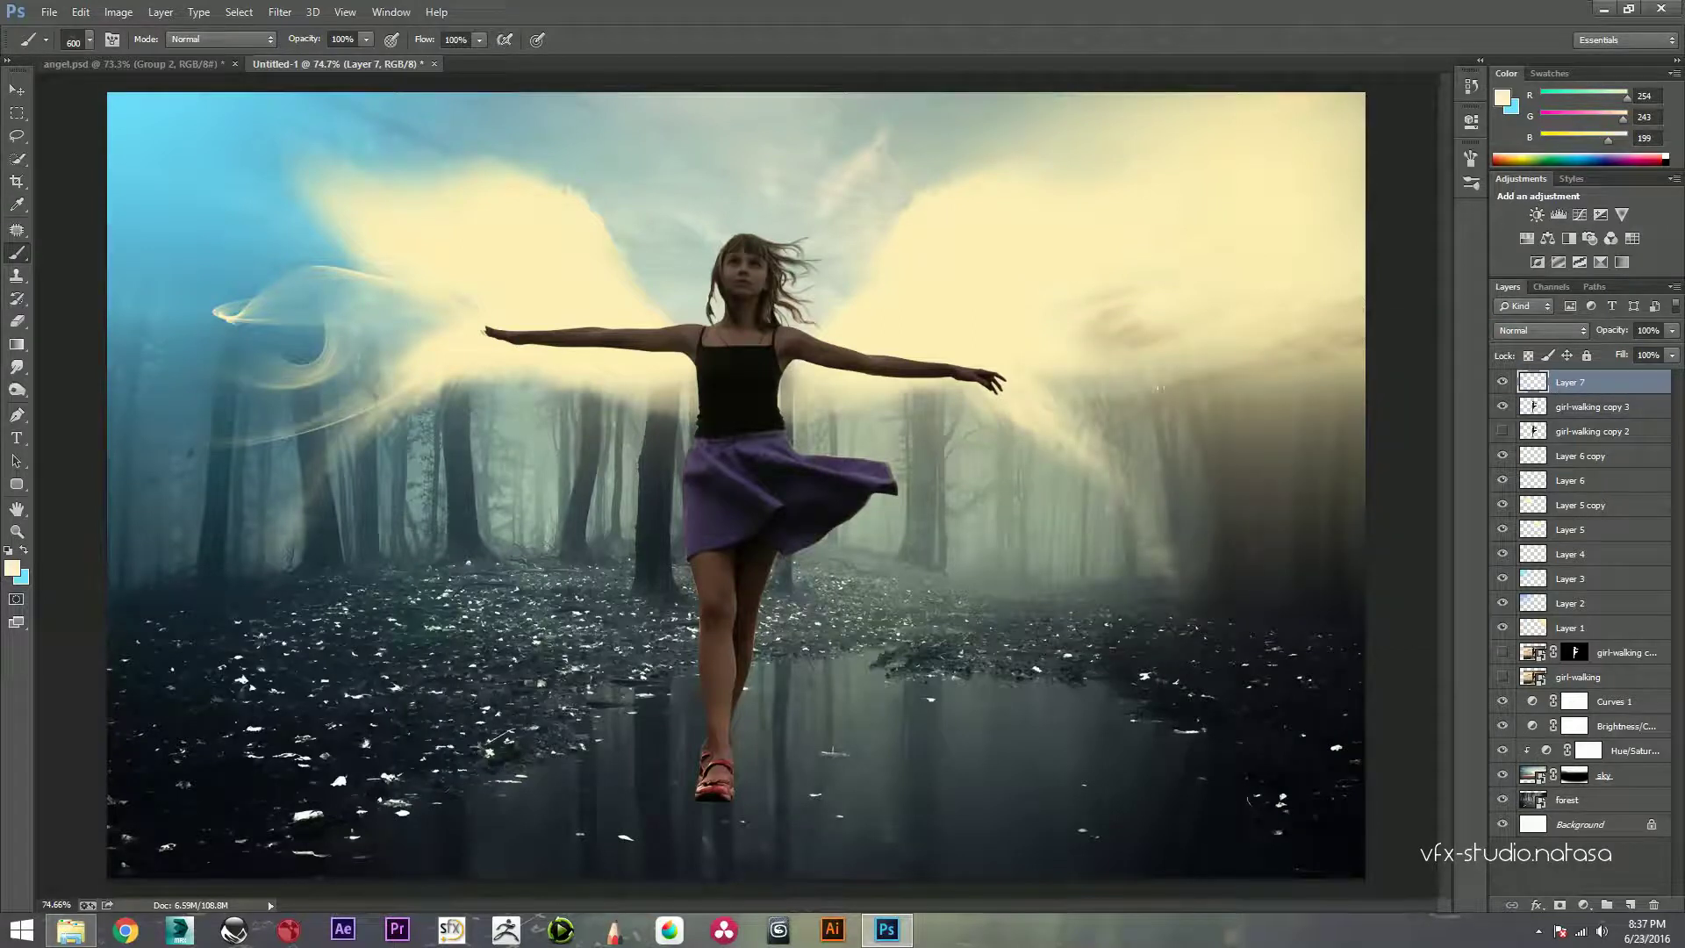
pyautogui.click(1058, 417)
pyautogui.scroll(-2, 737, 484)
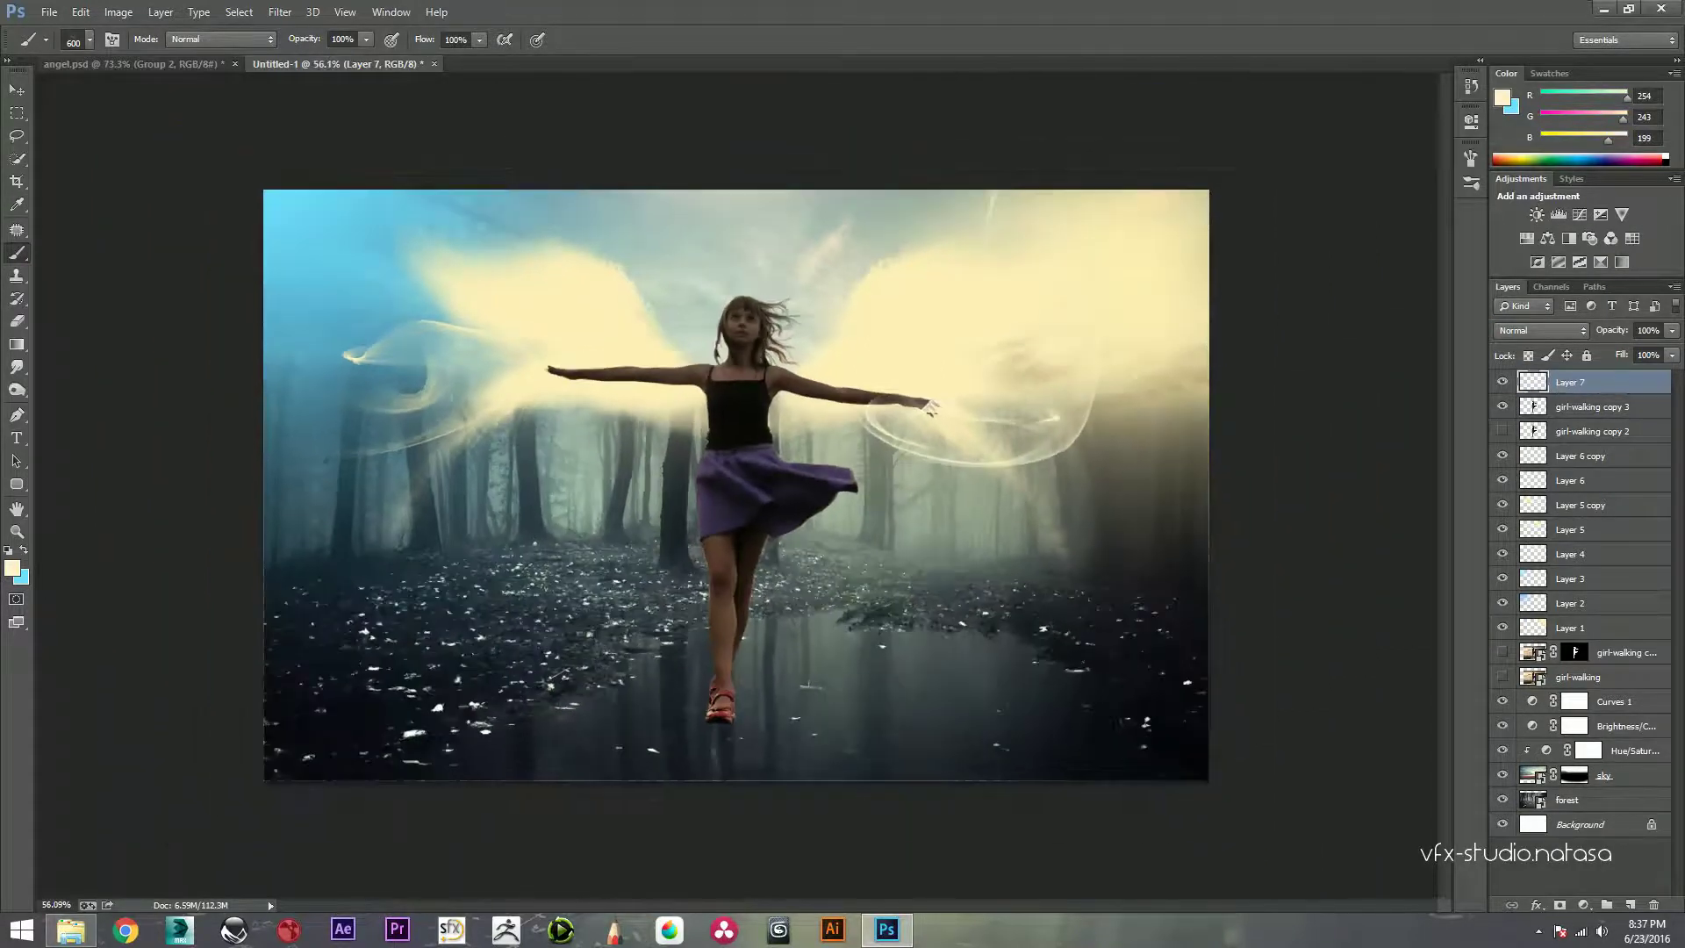
pyautogui.scroll(-2, 931, 410)
pyautogui.scroll(2, 940, 406)
pyautogui.scroll(1, 951, 402)
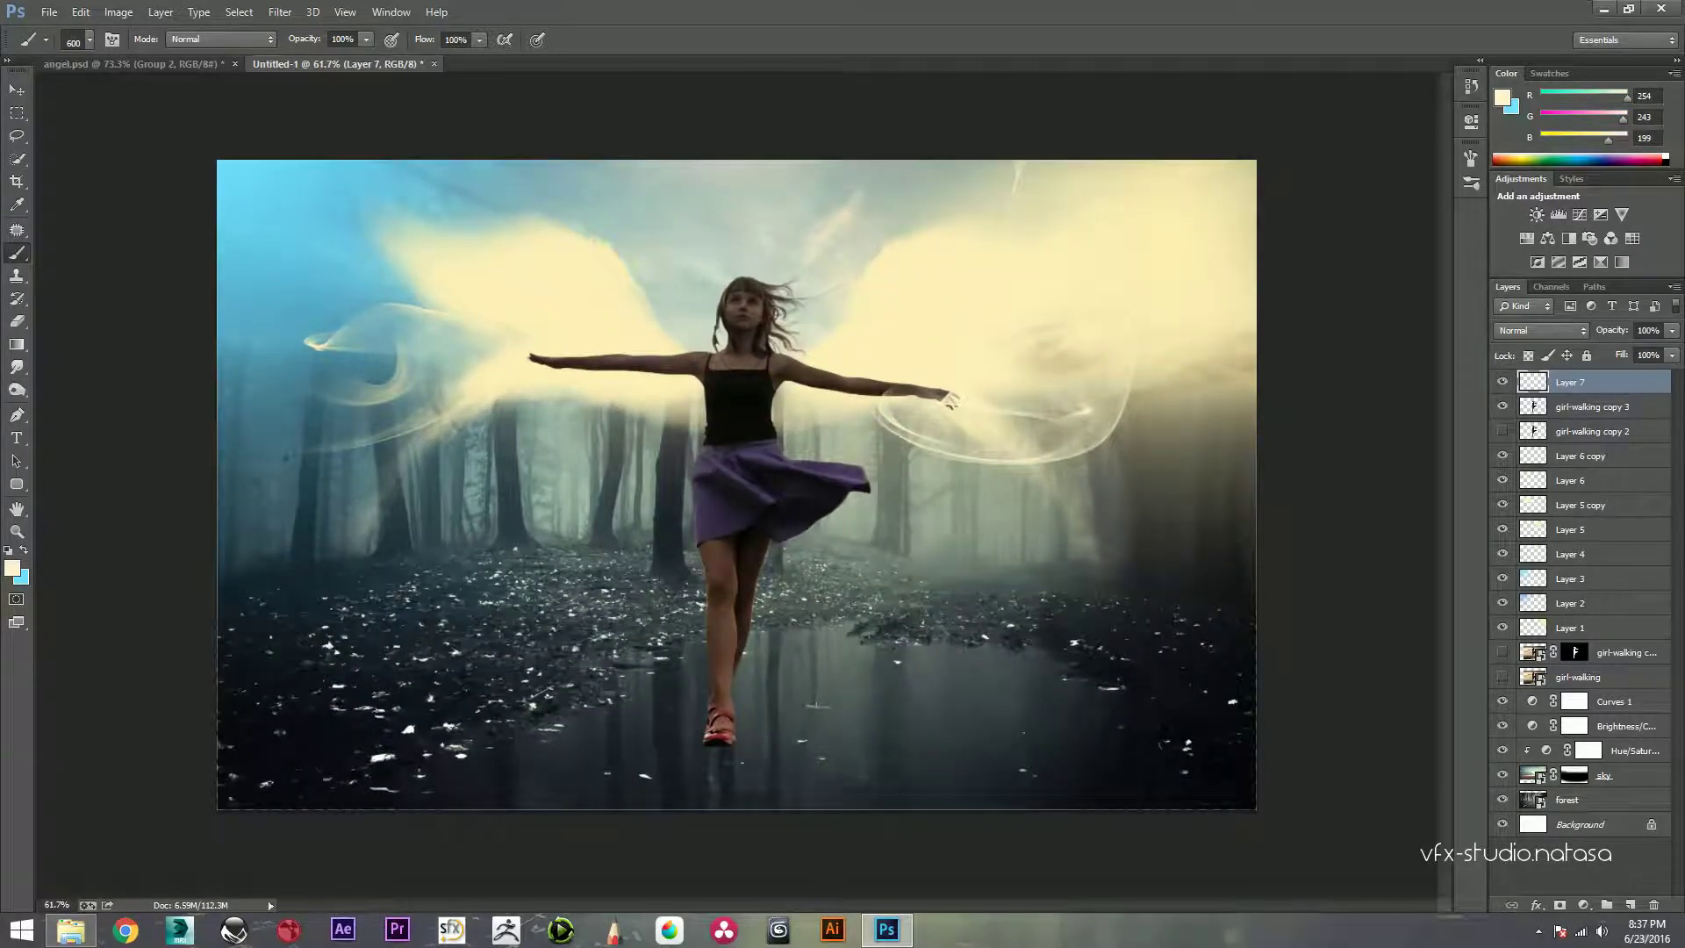
pyautogui.click(1571, 456)
# Step: Add a new layer and pick the 2120 sparkle brush preset sized to 600 px
pyautogui.click(1631, 905)
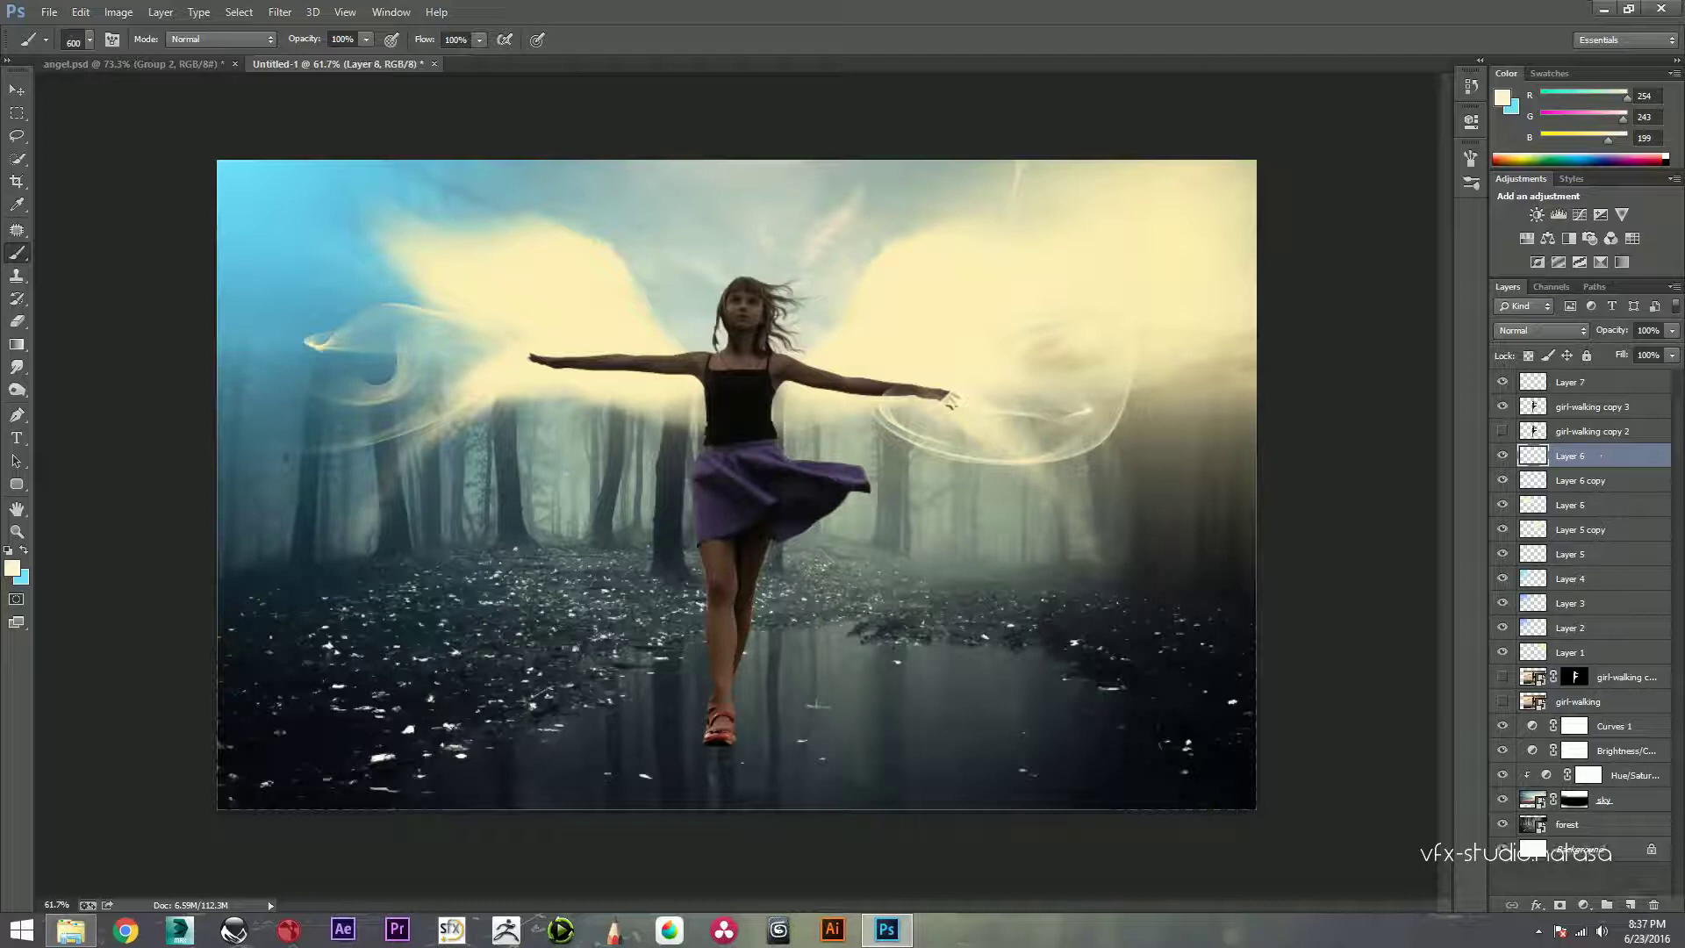
pyautogui.rightClick(859, 420)
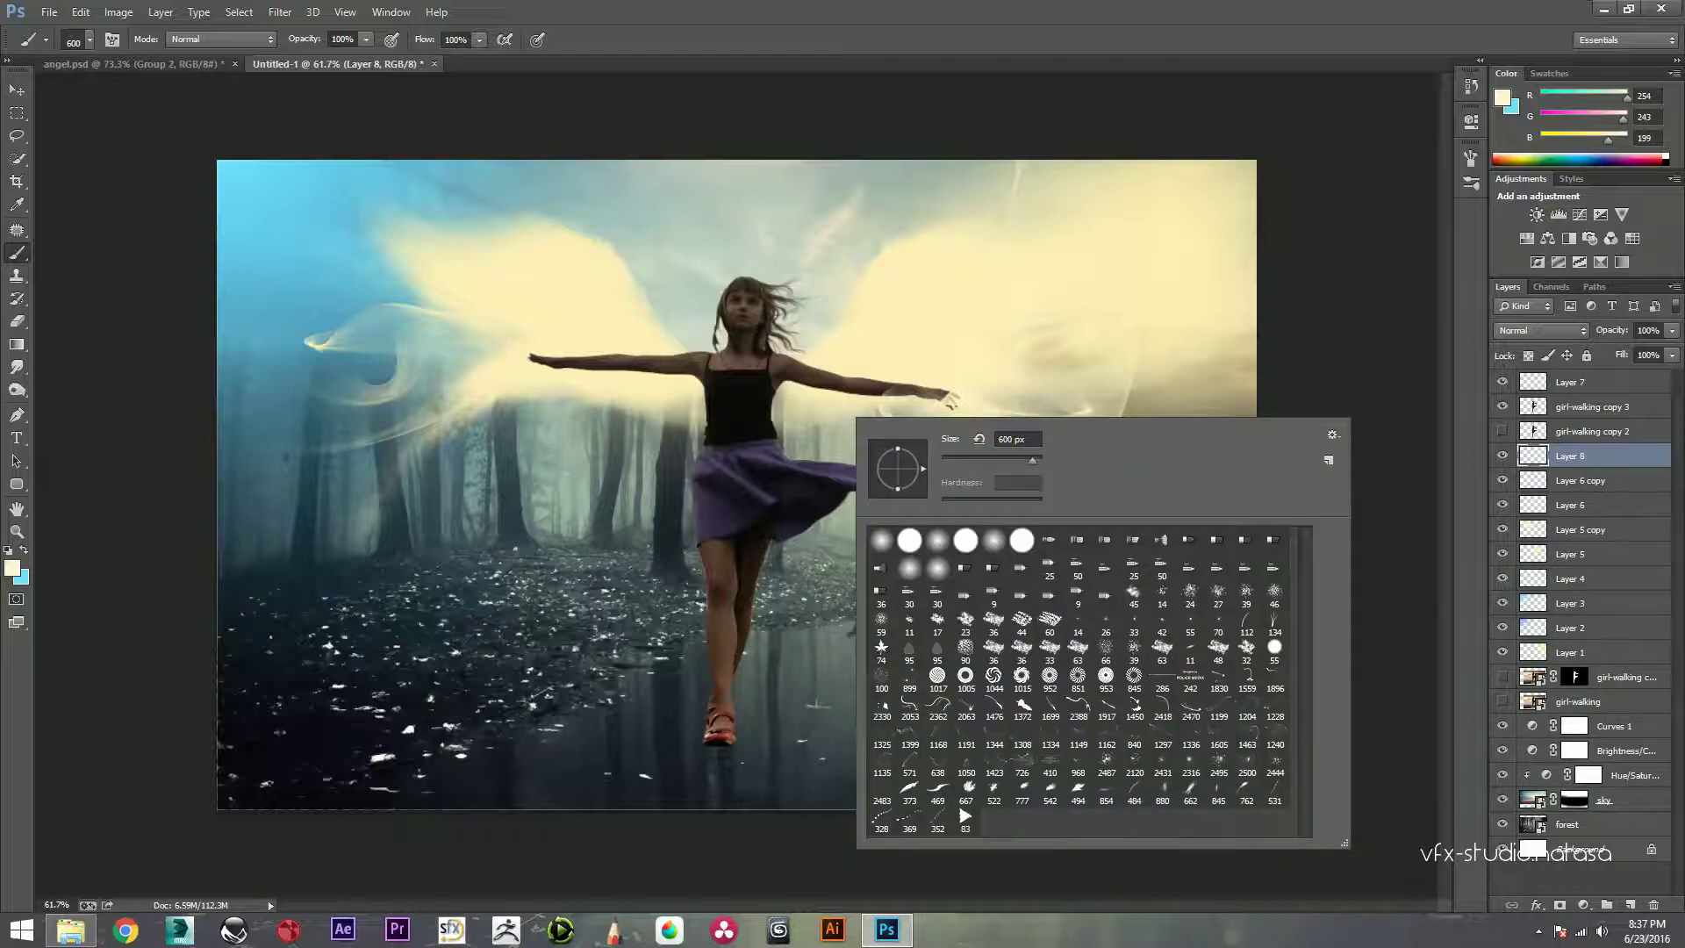
pyautogui.click(1219, 762)
pyautogui.click(1135, 762)
pyautogui.press('Return')
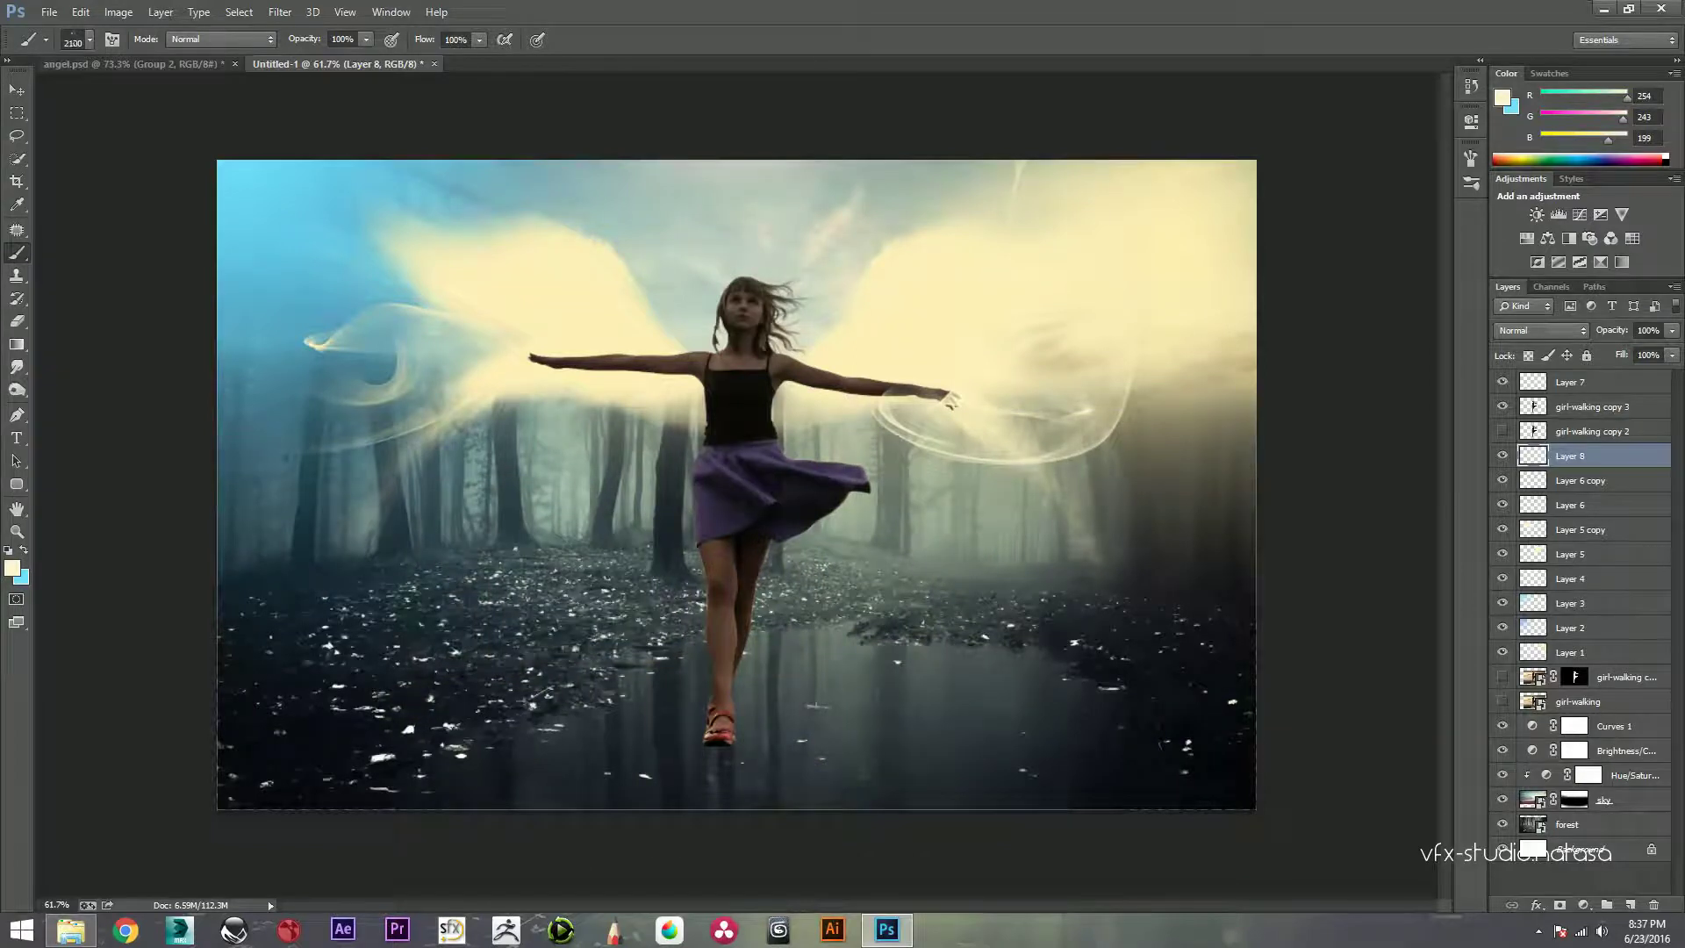
pyautogui.press('[')
pyautogui.press('[')
pyautogui.press('[')
pyautogui.press(']')
pyautogui.press(']')
pyautogui.press(']')
# Step: Set the foreground to near-white cream #fff8da and dab glowing dots near the girl's legs
pyautogui.click(13, 567)
pyautogui.moveTo(1104, 381); pyautogui.dragTo(1087, 382)
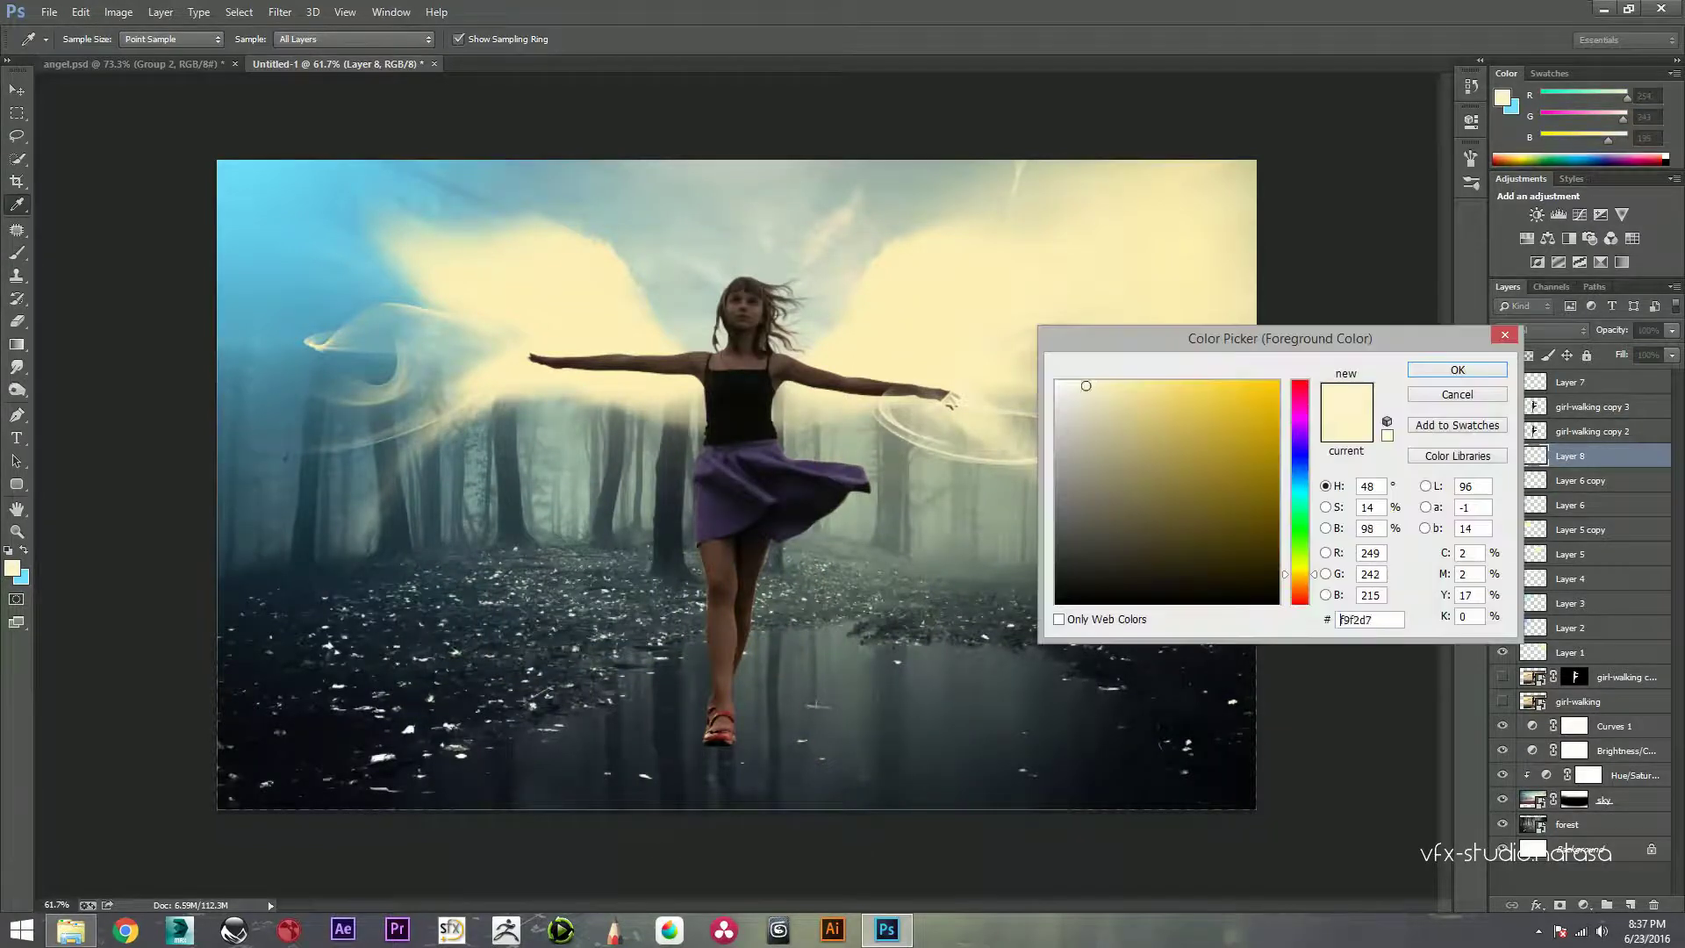
pyautogui.click(1457, 370)
pyautogui.click(627, 676)
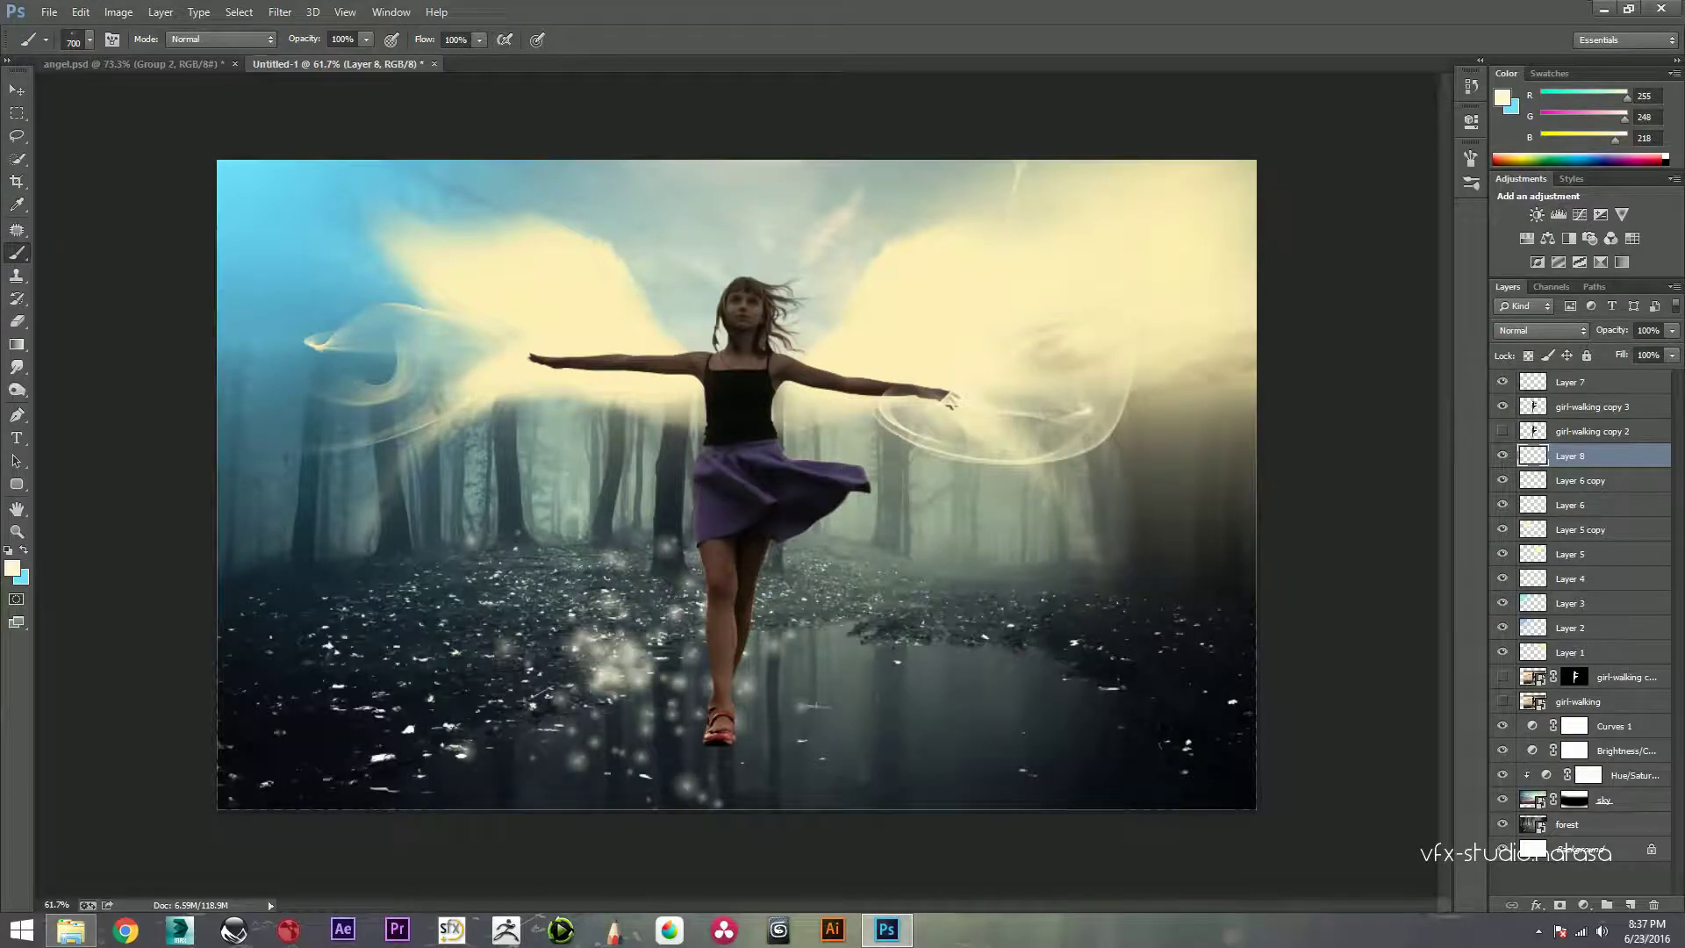
# Step: Enable Shape Dynamics and scatter sparkles around the girl's legs, skirt and outstretched arm
pyautogui.click(1471, 158)
pyautogui.click(1147, 209)
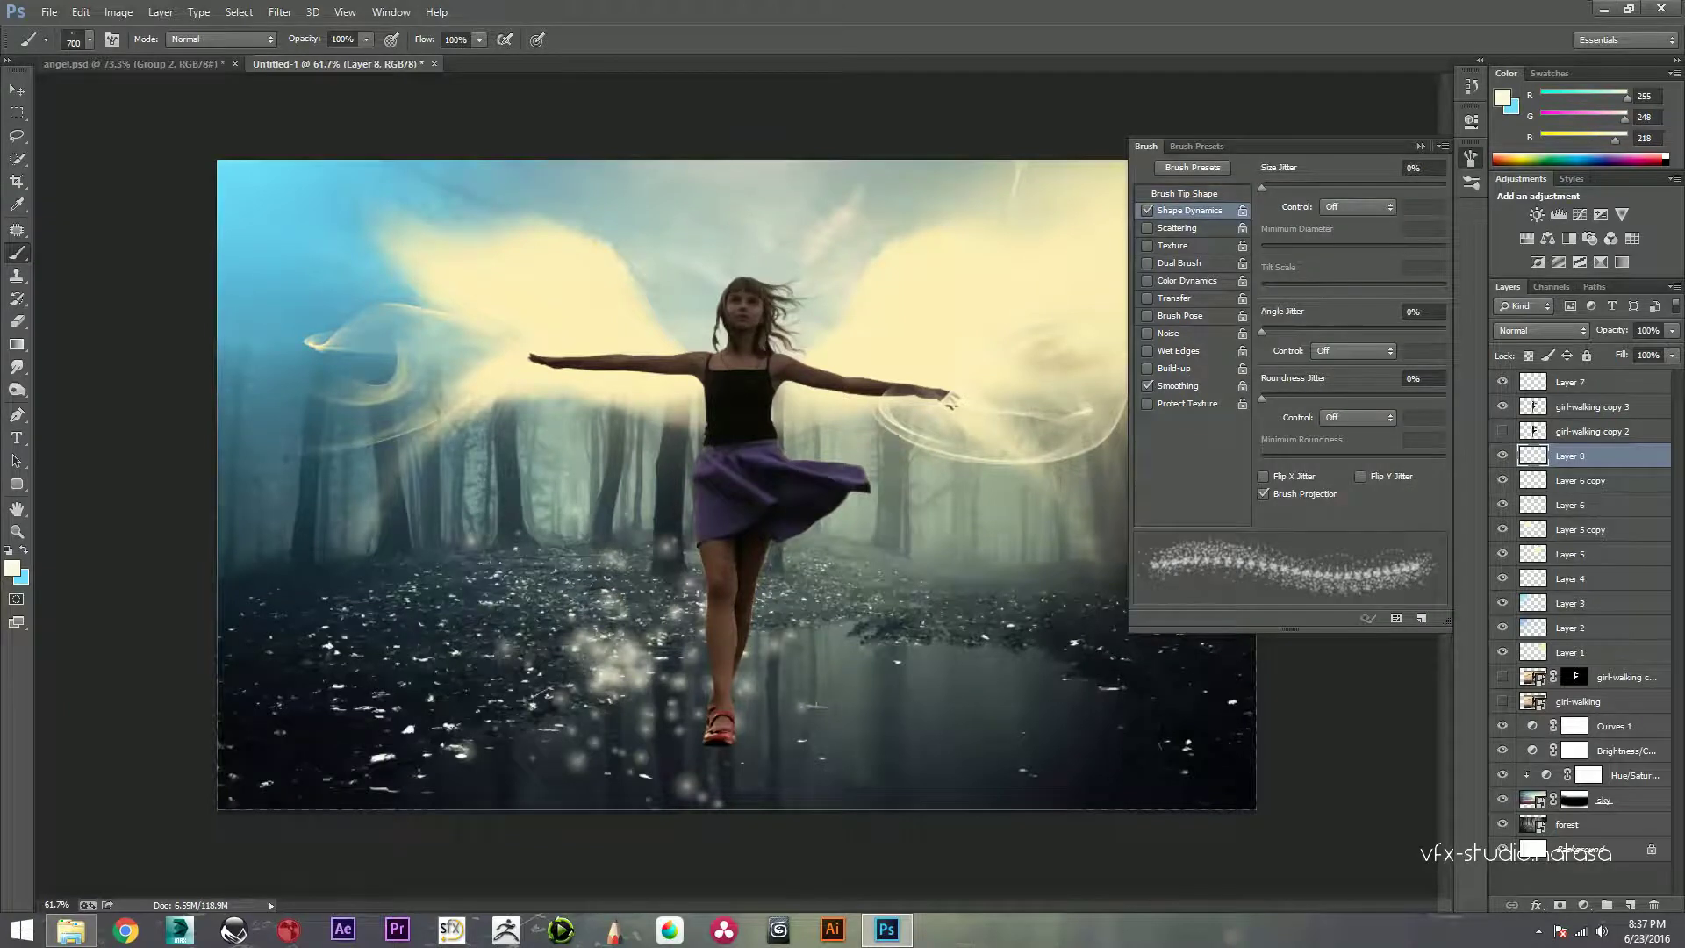
pyautogui.click(1421, 145)
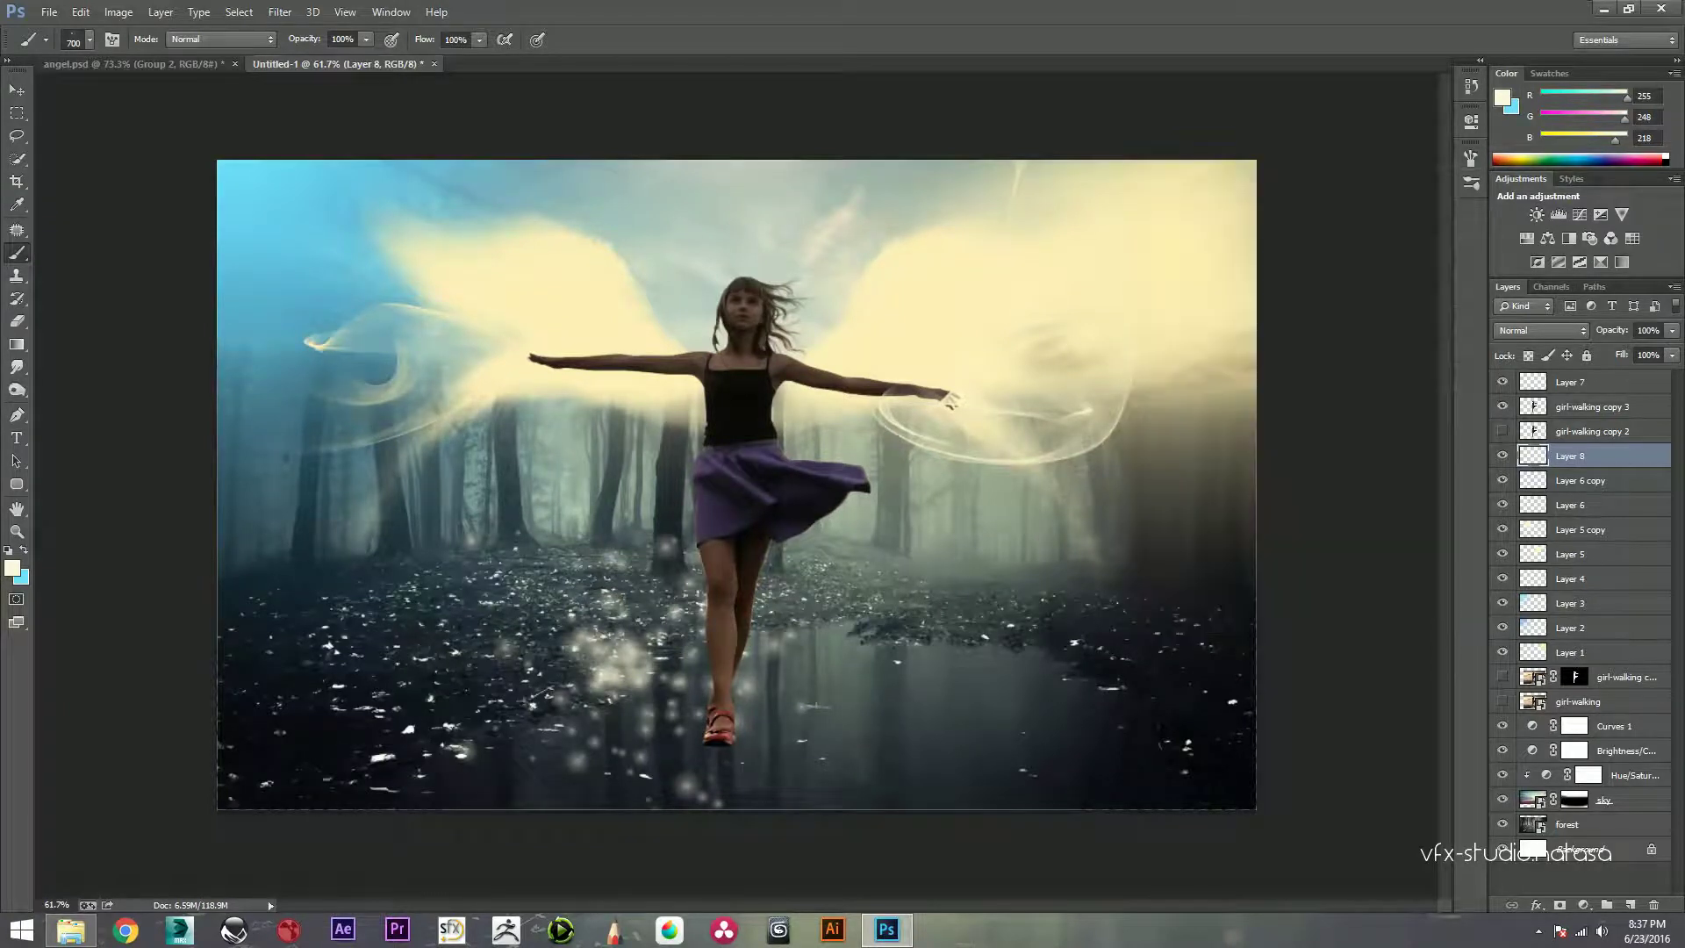
pyautogui.moveTo(821, 571); pyautogui.dragTo(851, 746)
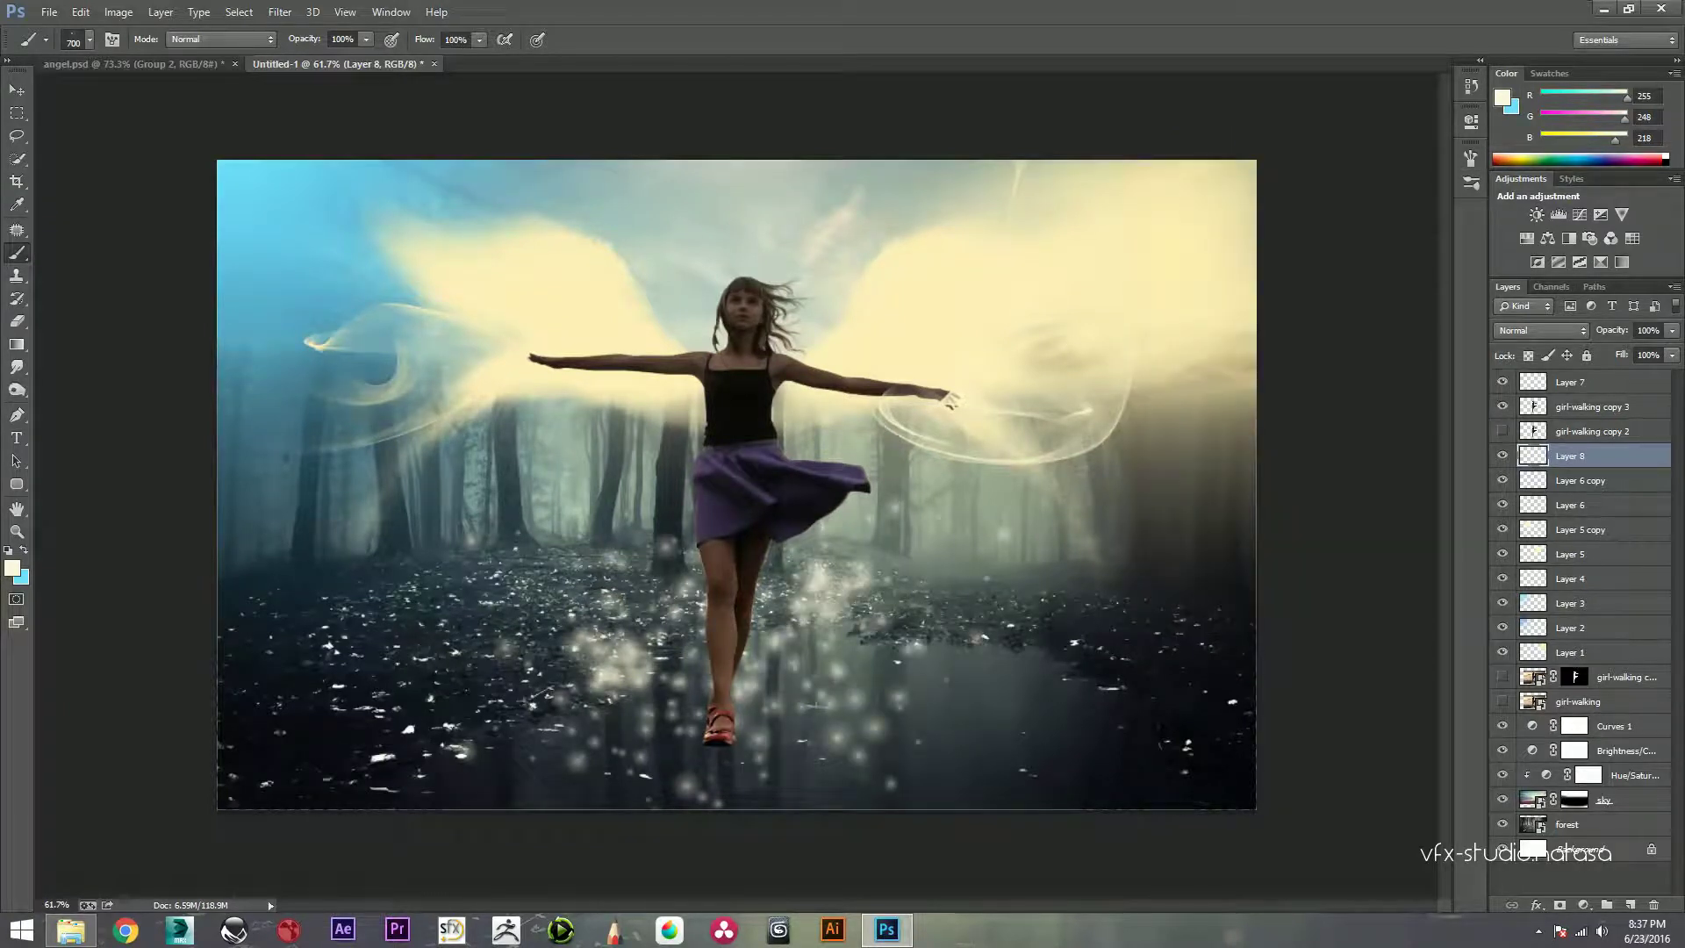
pyautogui.moveTo(965, 650); pyautogui.dragTo(1159, 615)
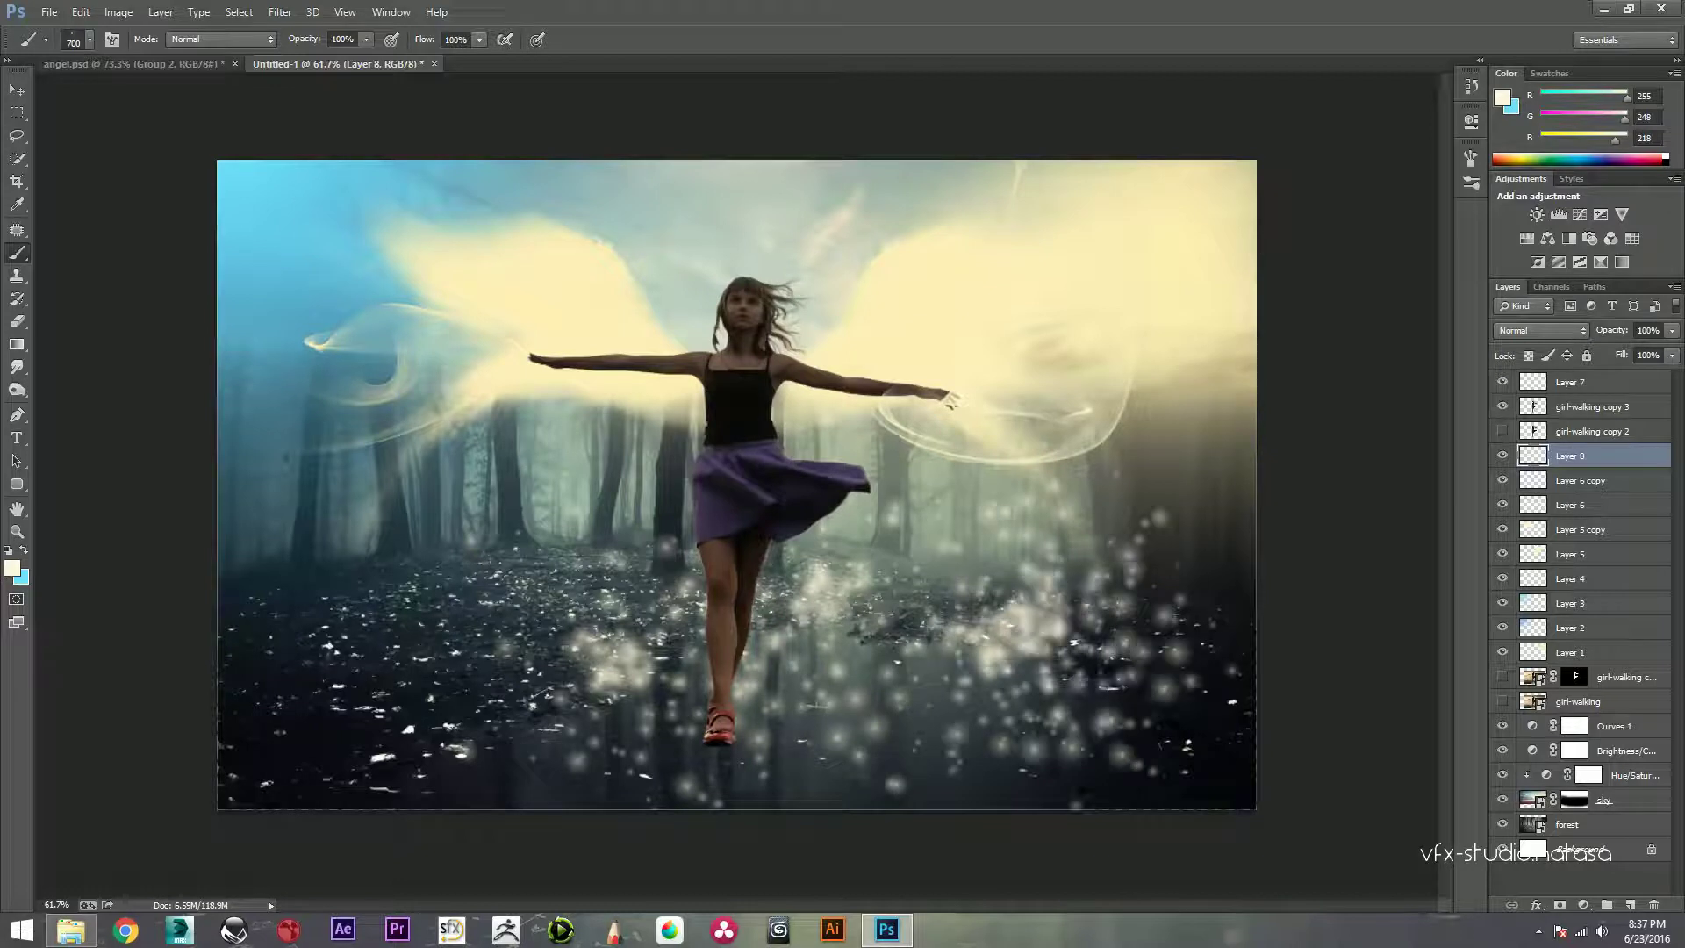
pyautogui.moveTo(1036, 492); pyautogui.dragTo(1141, 553)
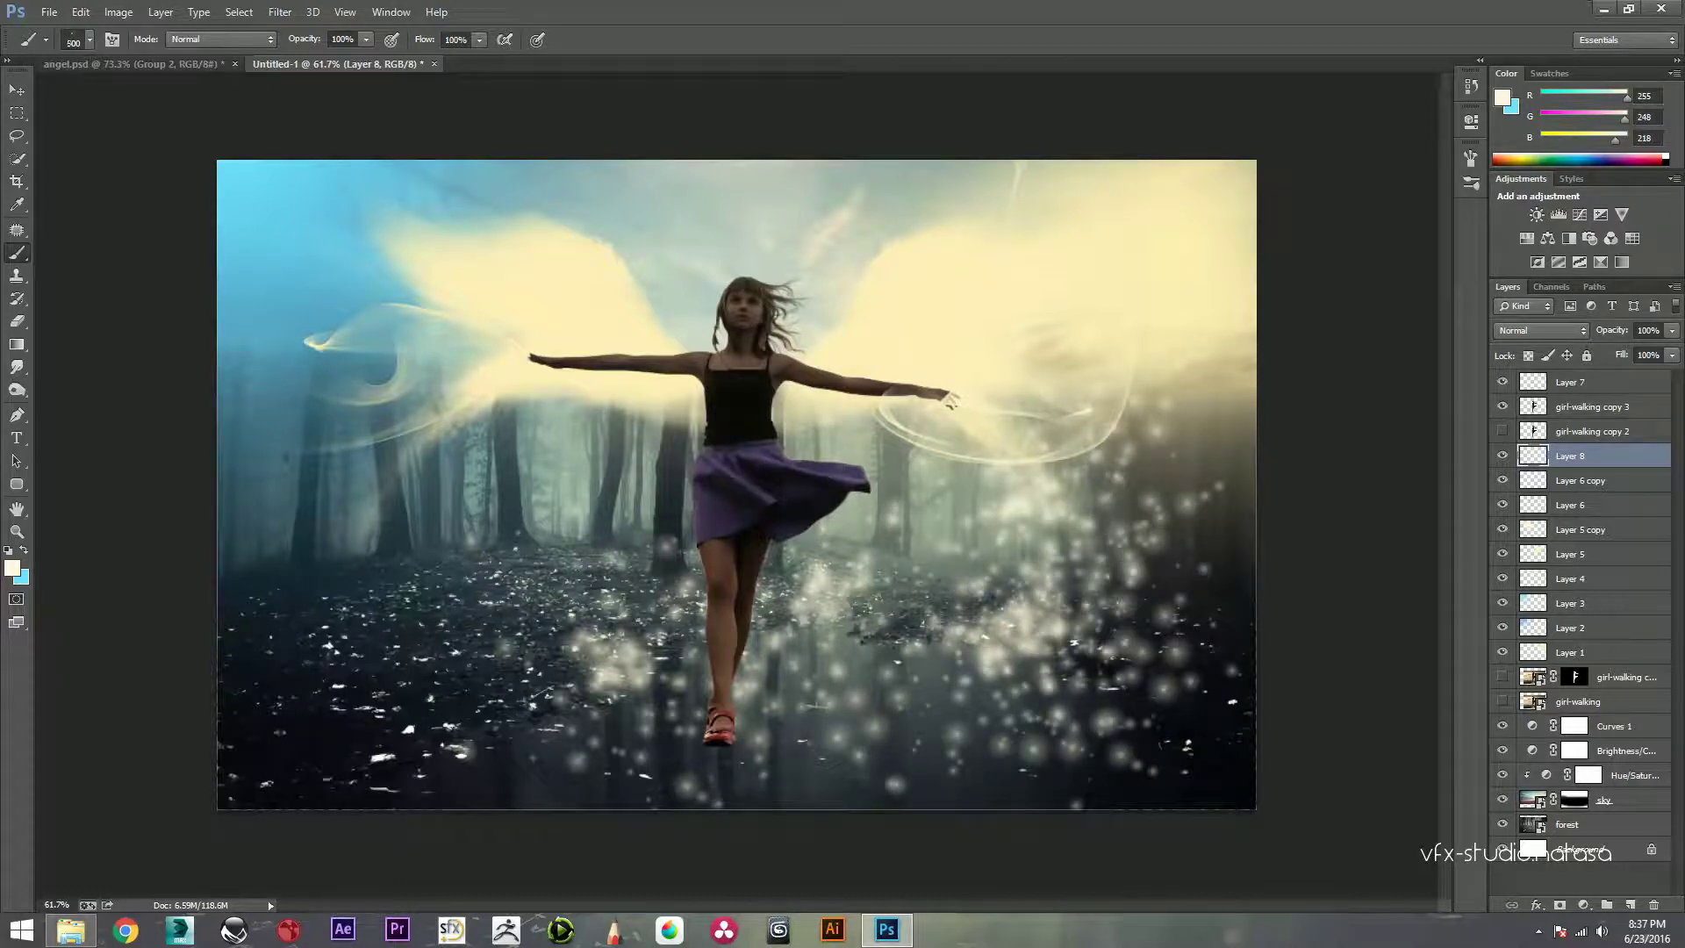
pyautogui.click(667, 518)
pyautogui.click(829, 549)
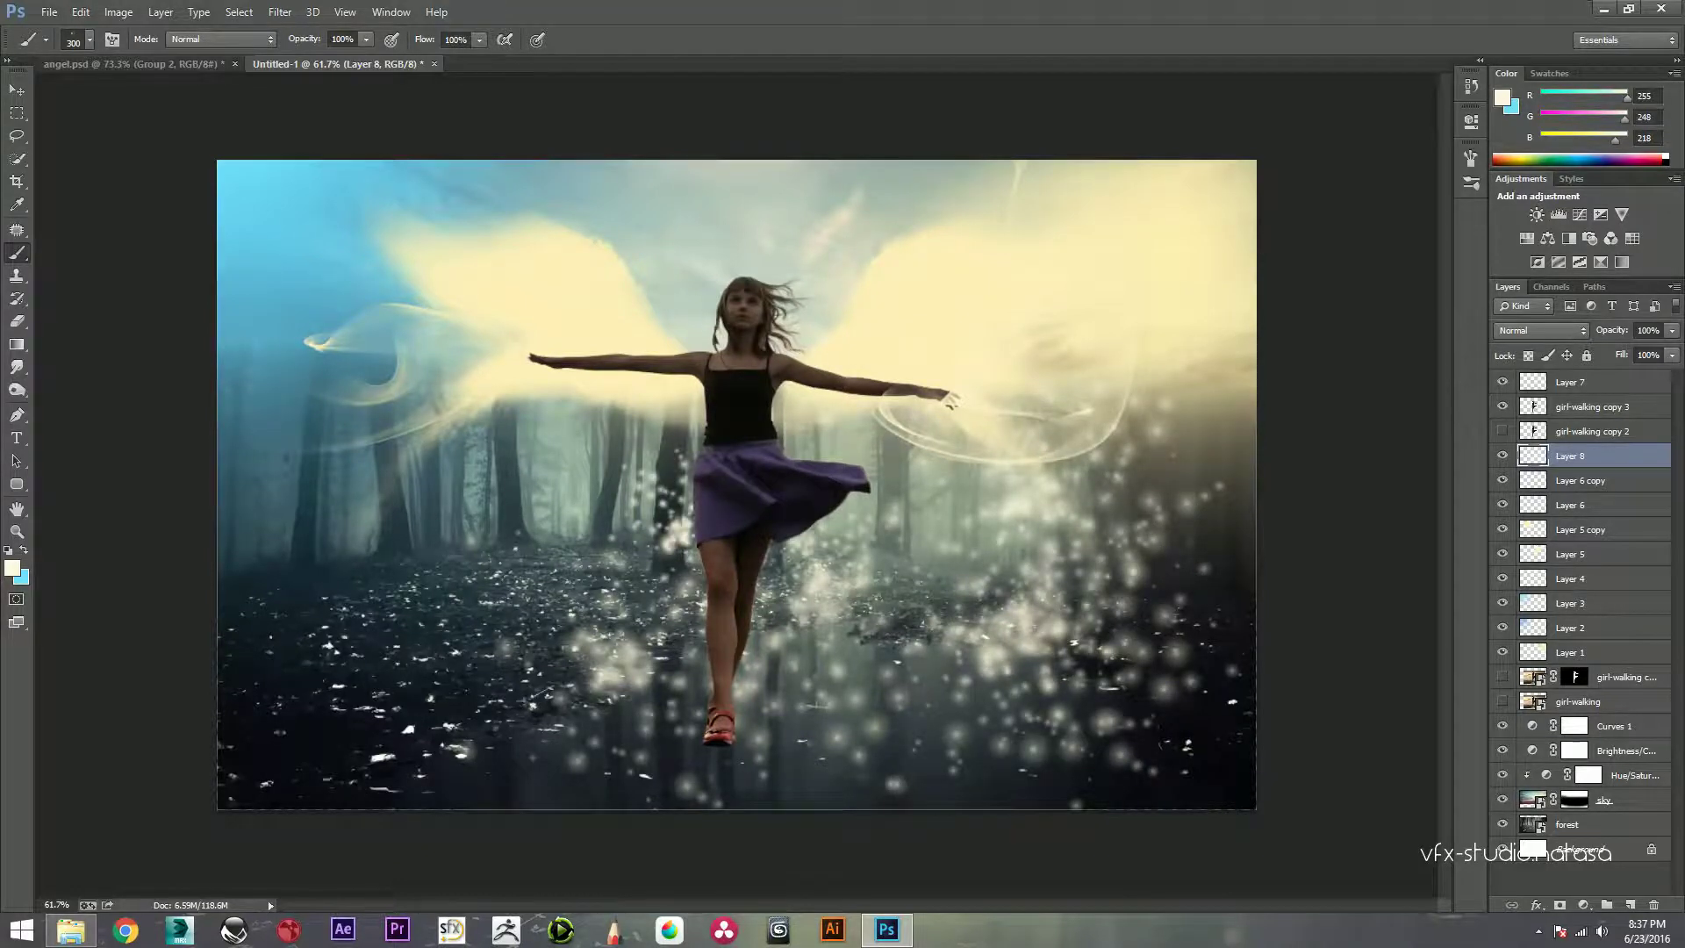
pyautogui.scroll(-2, 952, 400)
pyautogui.scroll(2, 962, 397)
pyautogui.scroll(1, 970, 393)
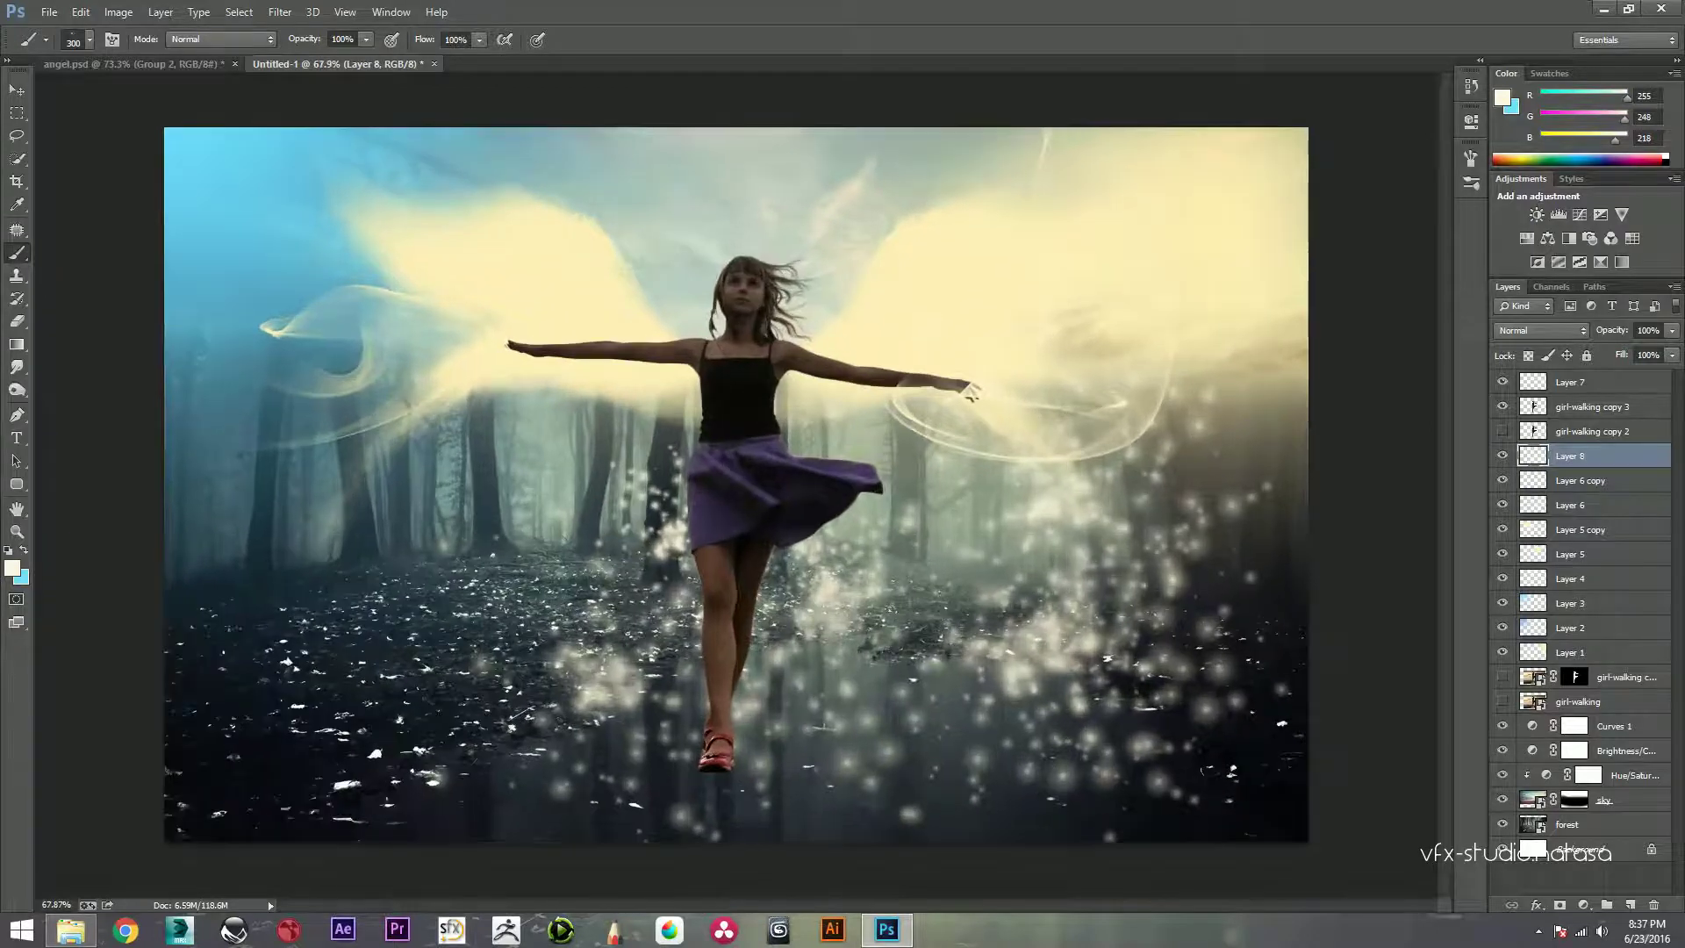
# Step: Add a new layer above Layer 8 and enlarge the brush to 1053 px
pyautogui.click(1629, 904)
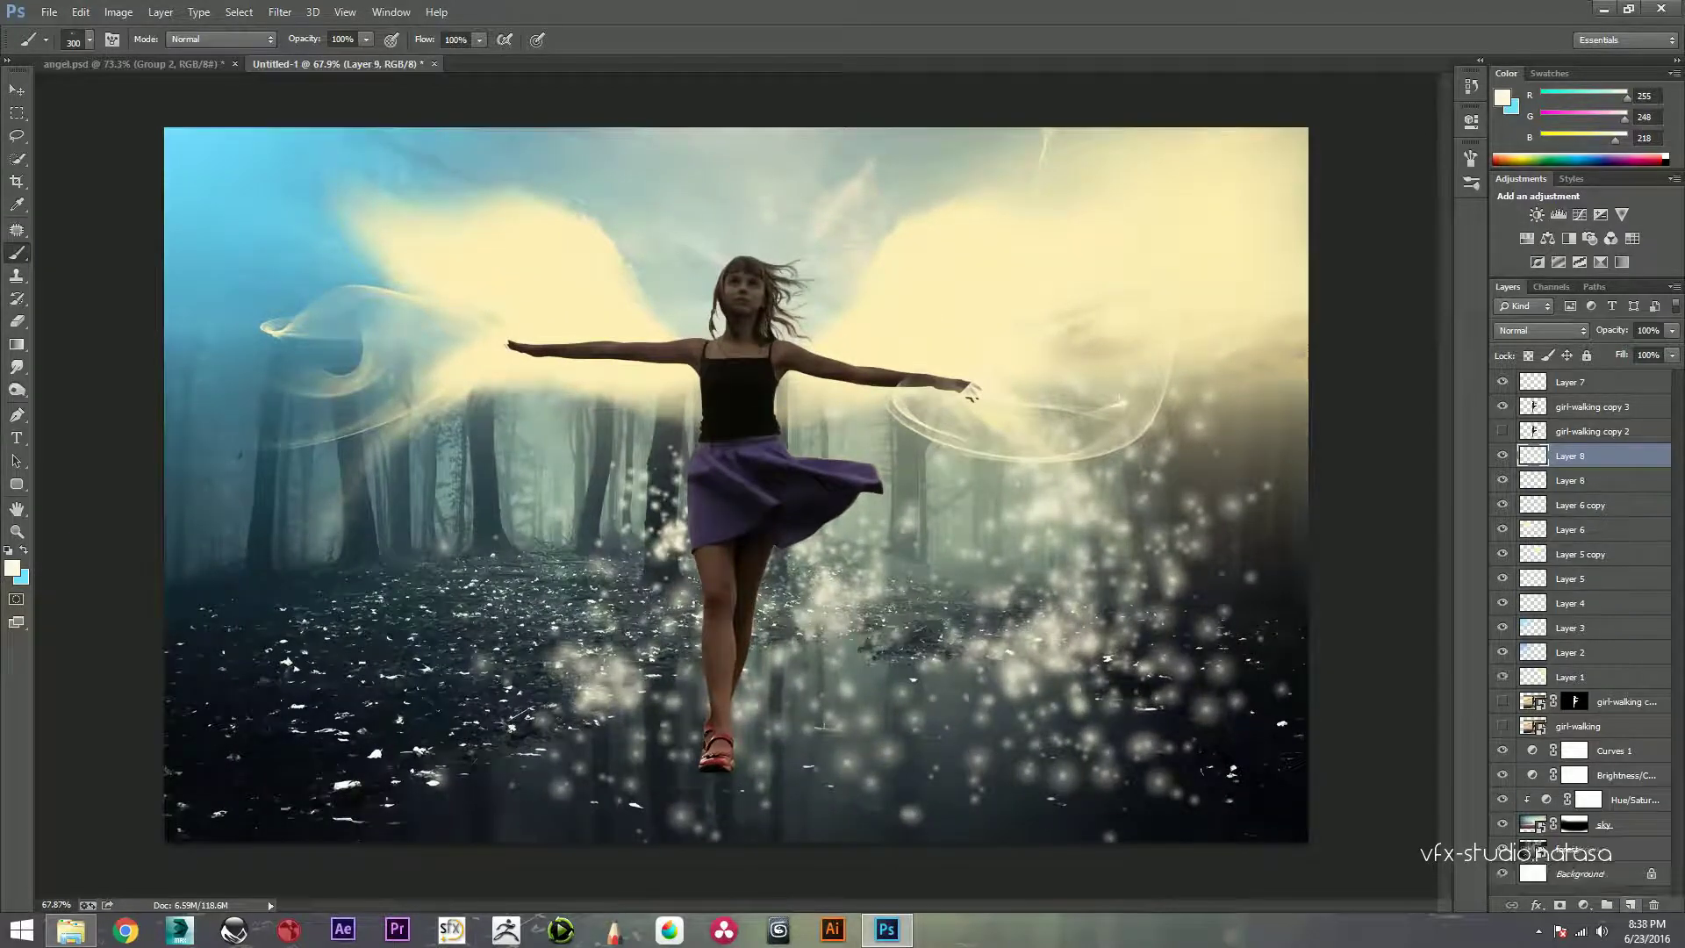
pyautogui.rightClick(918, 482)
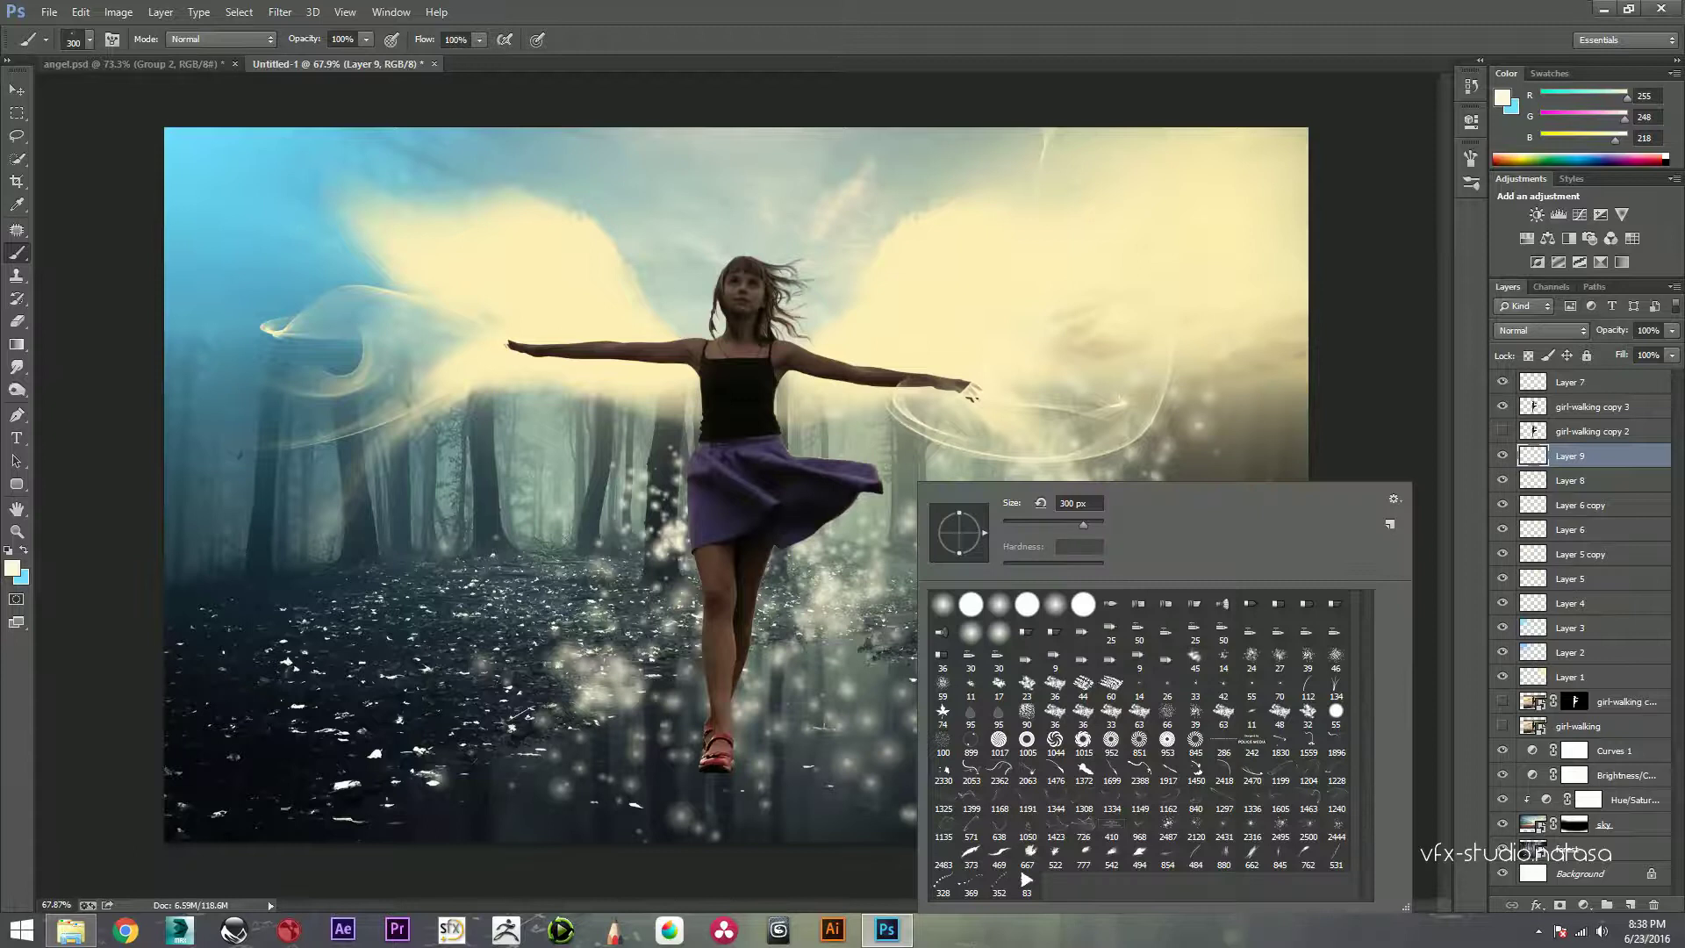
pyautogui.moveTo(1083, 524); pyautogui.dragTo(1094, 524)
pyautogui.press('Return')
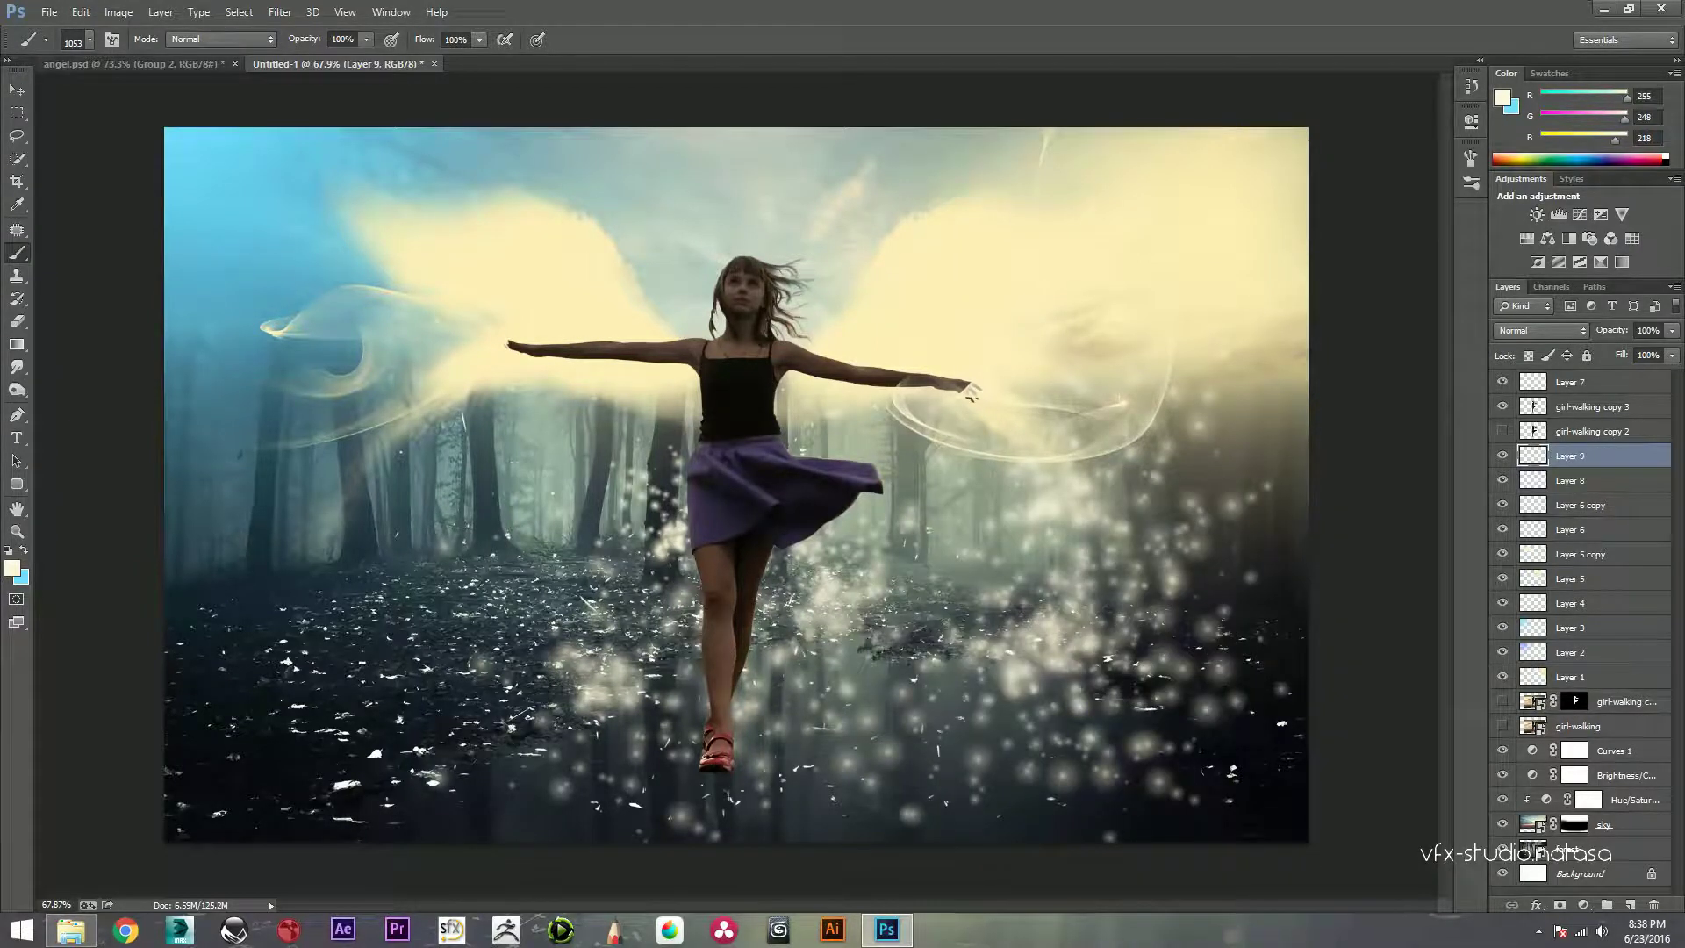
# Step: Enable Shape Dynamics with 34% Angle Jitter, shrink the brush to 600 px, and select girl-walking copy 3
pyautogui.click(1471, 158)
pyautogui.click(1147, 209)
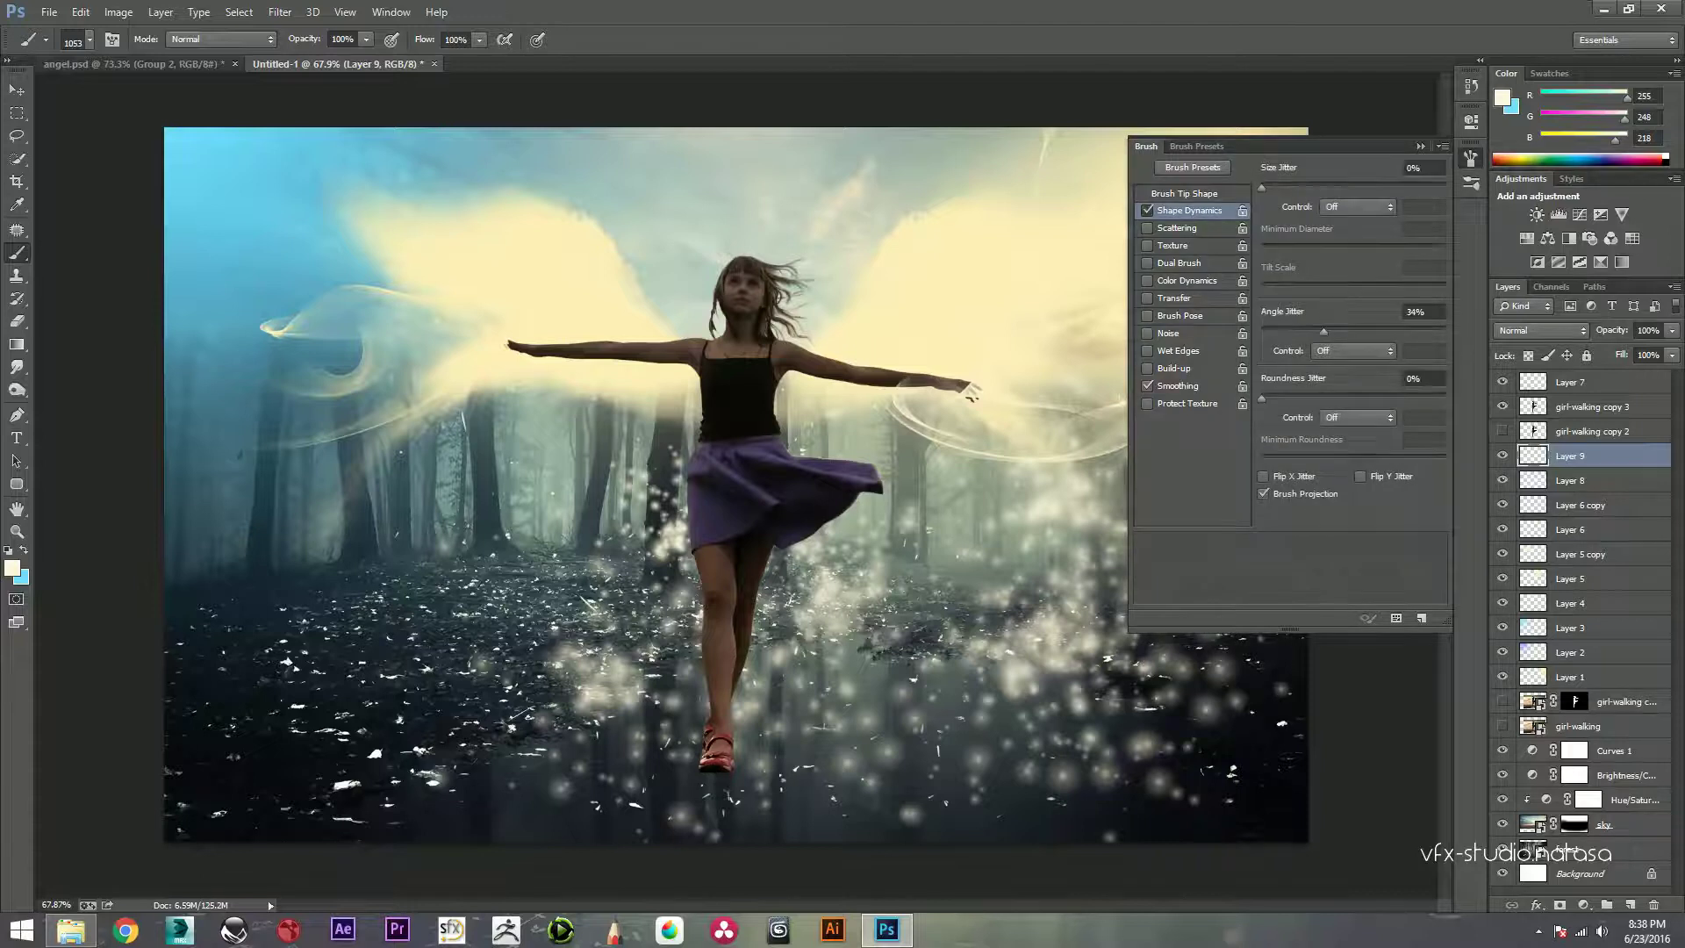
pyautogui.press('F5')
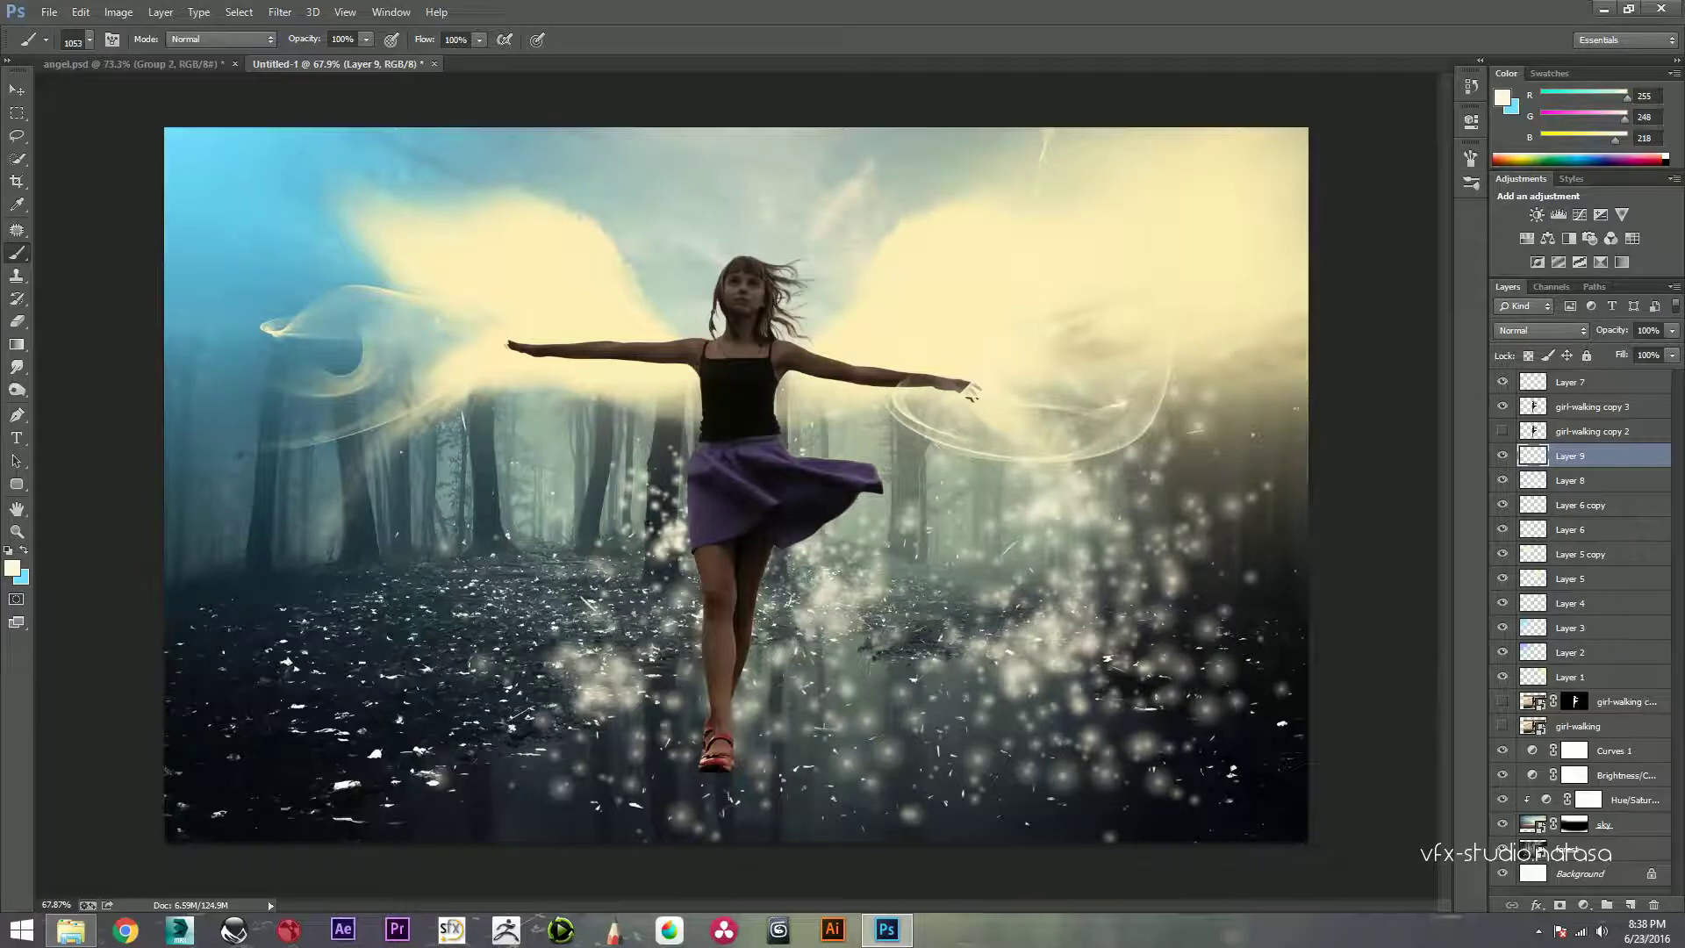
pyautogui.press('[')
pyautogui.press('[')
pyautogui.press('[')
pyautogui.scroll(-3, 736, 484)
pyautogui.scroll(3, 736, 485)
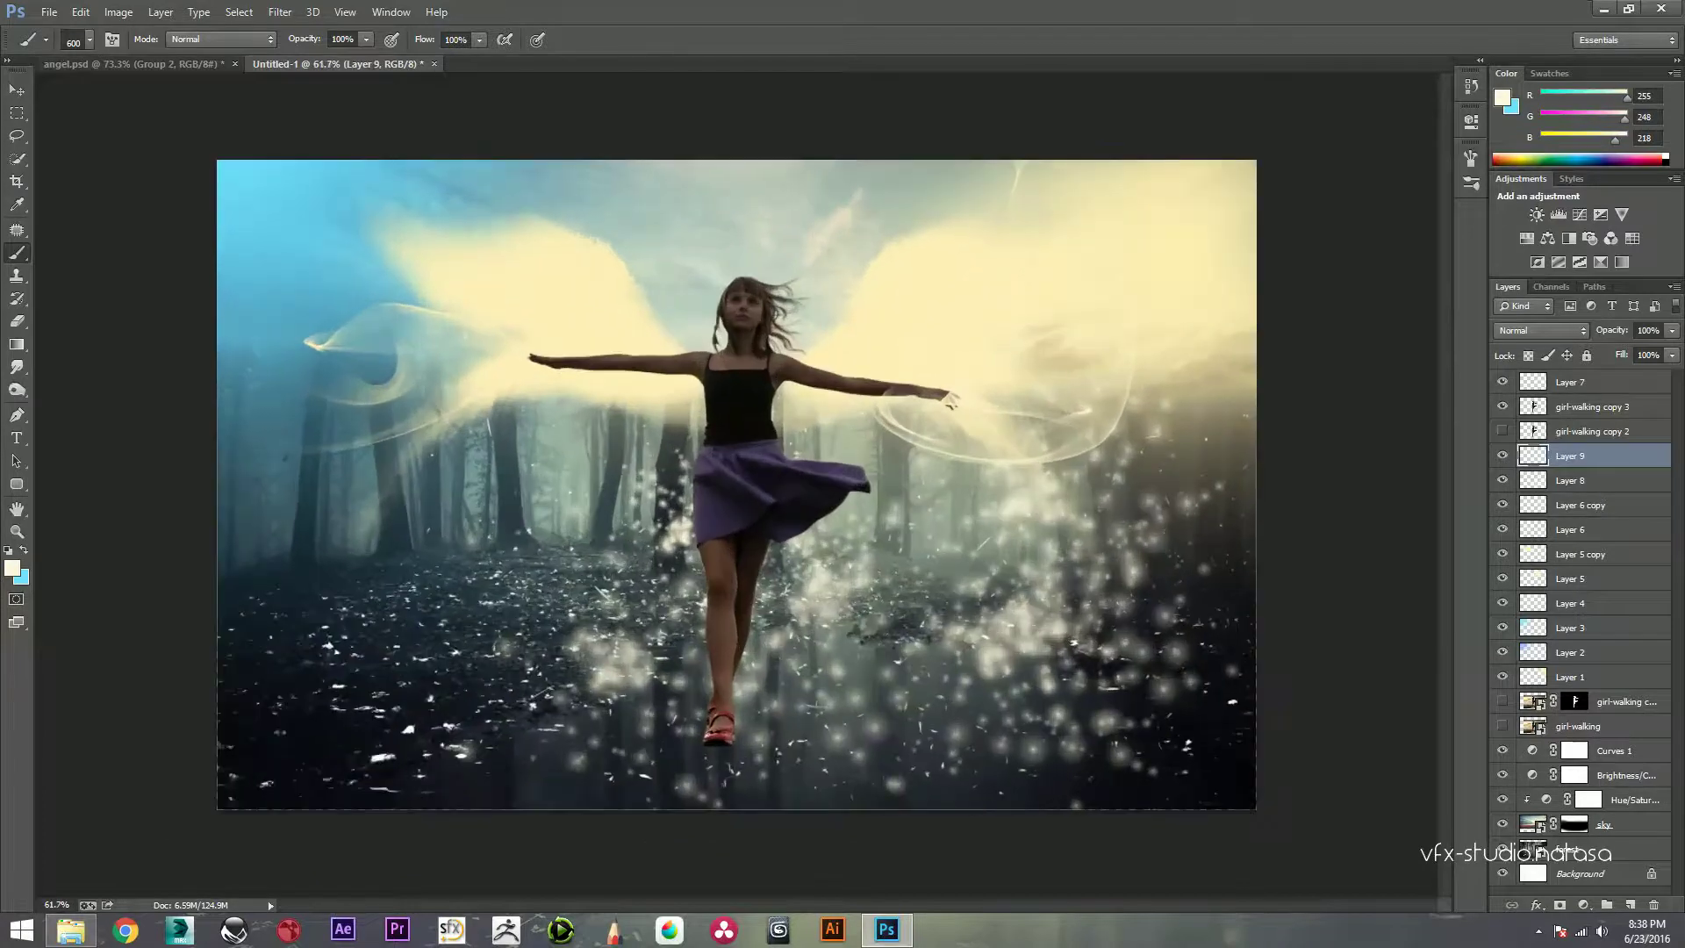
pyautogui.hotkey('alt', ']')
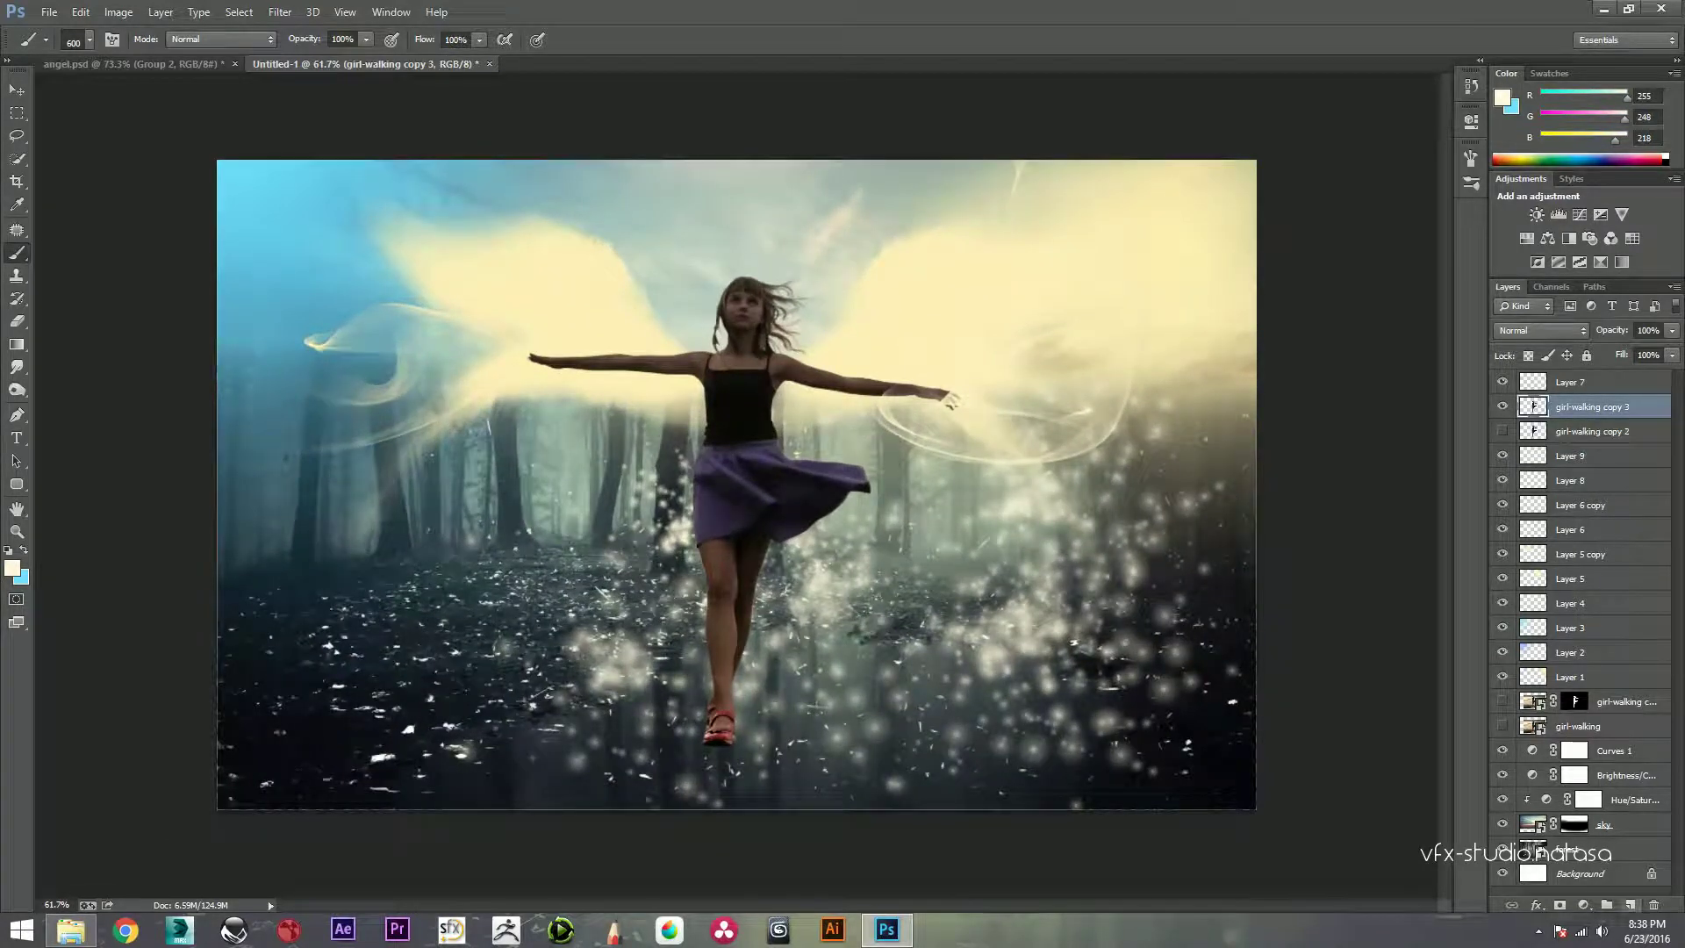
# Step: Add a new layer and toggle Layers 8, 6 and 5 to check their contributions
pyautogui.hotkey('ctrl', 'shift', 'alt', 'n')
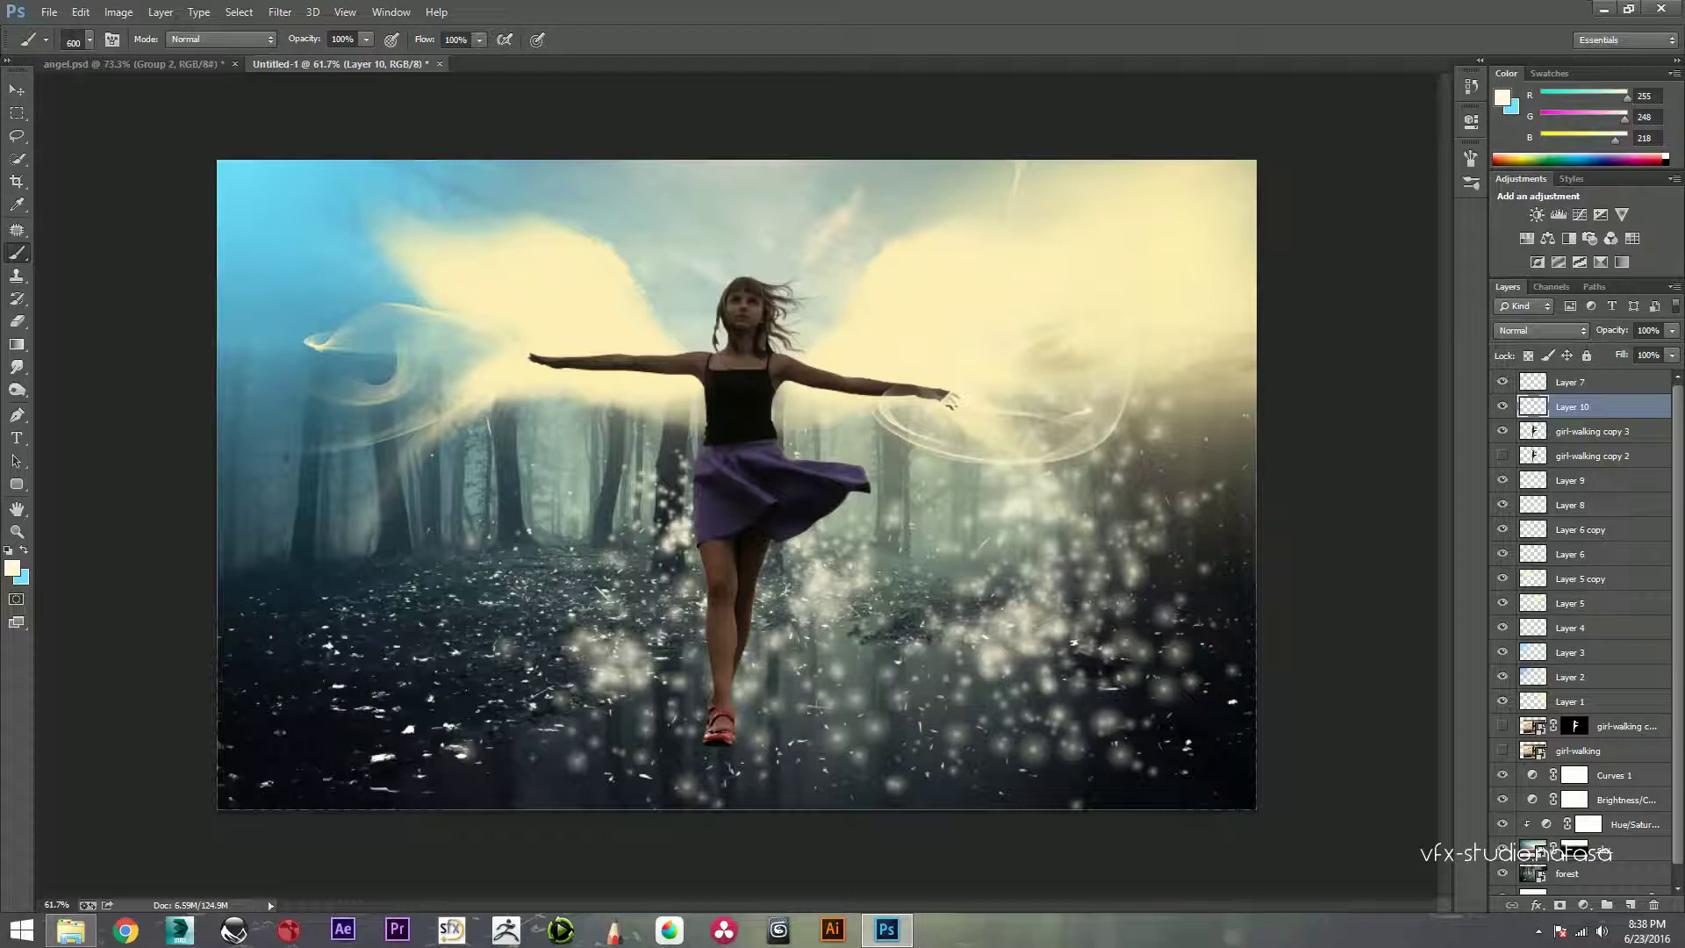
pyautogui.scroll(-1, 736, 484)
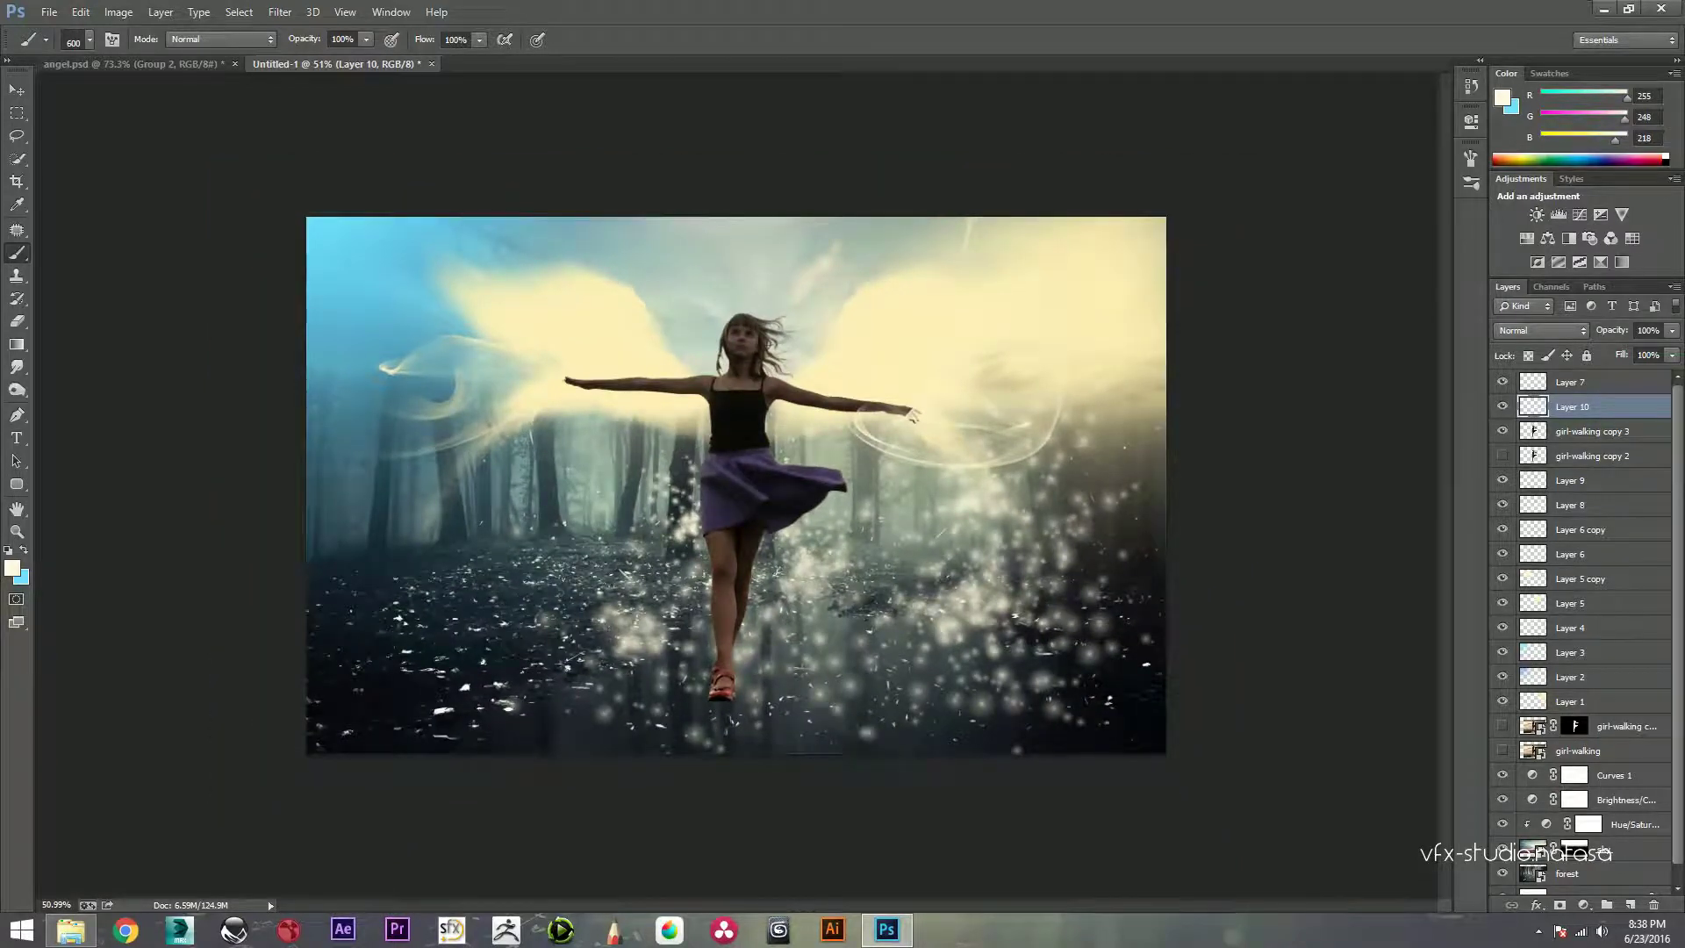
pyautogui.click(1503, 505)
pyautogui.click(1503, 529)
pyautogui.click(1503, 553)
pyautogui.click(1503, 603)
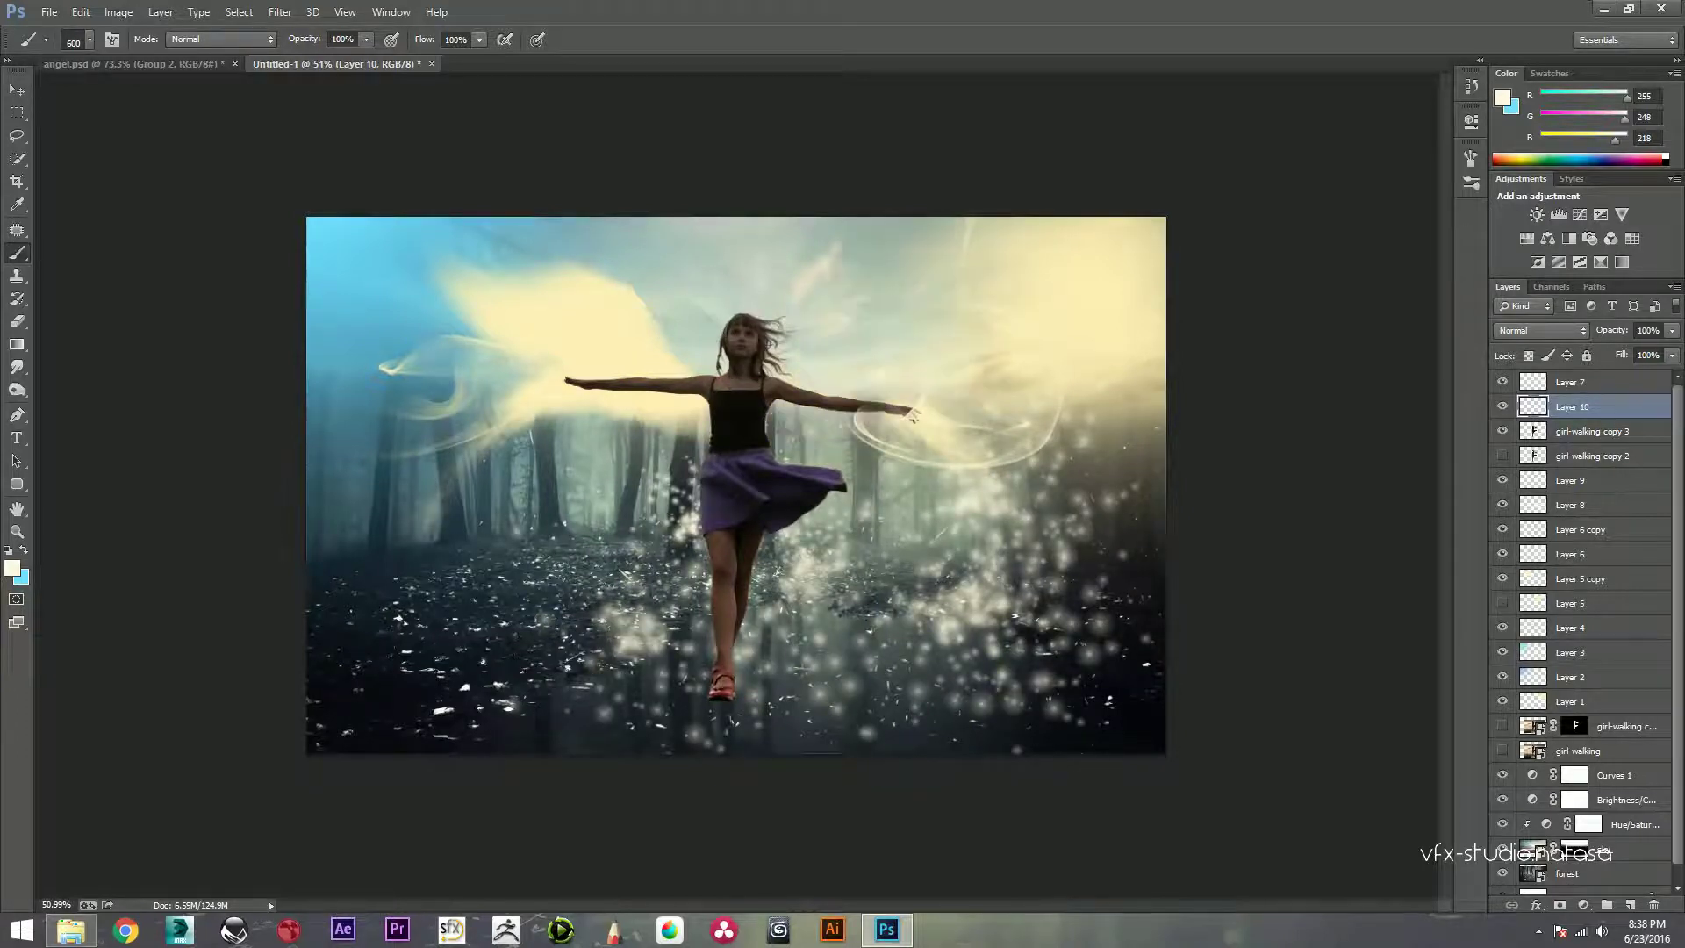
pyautogui.click(1567, 603)
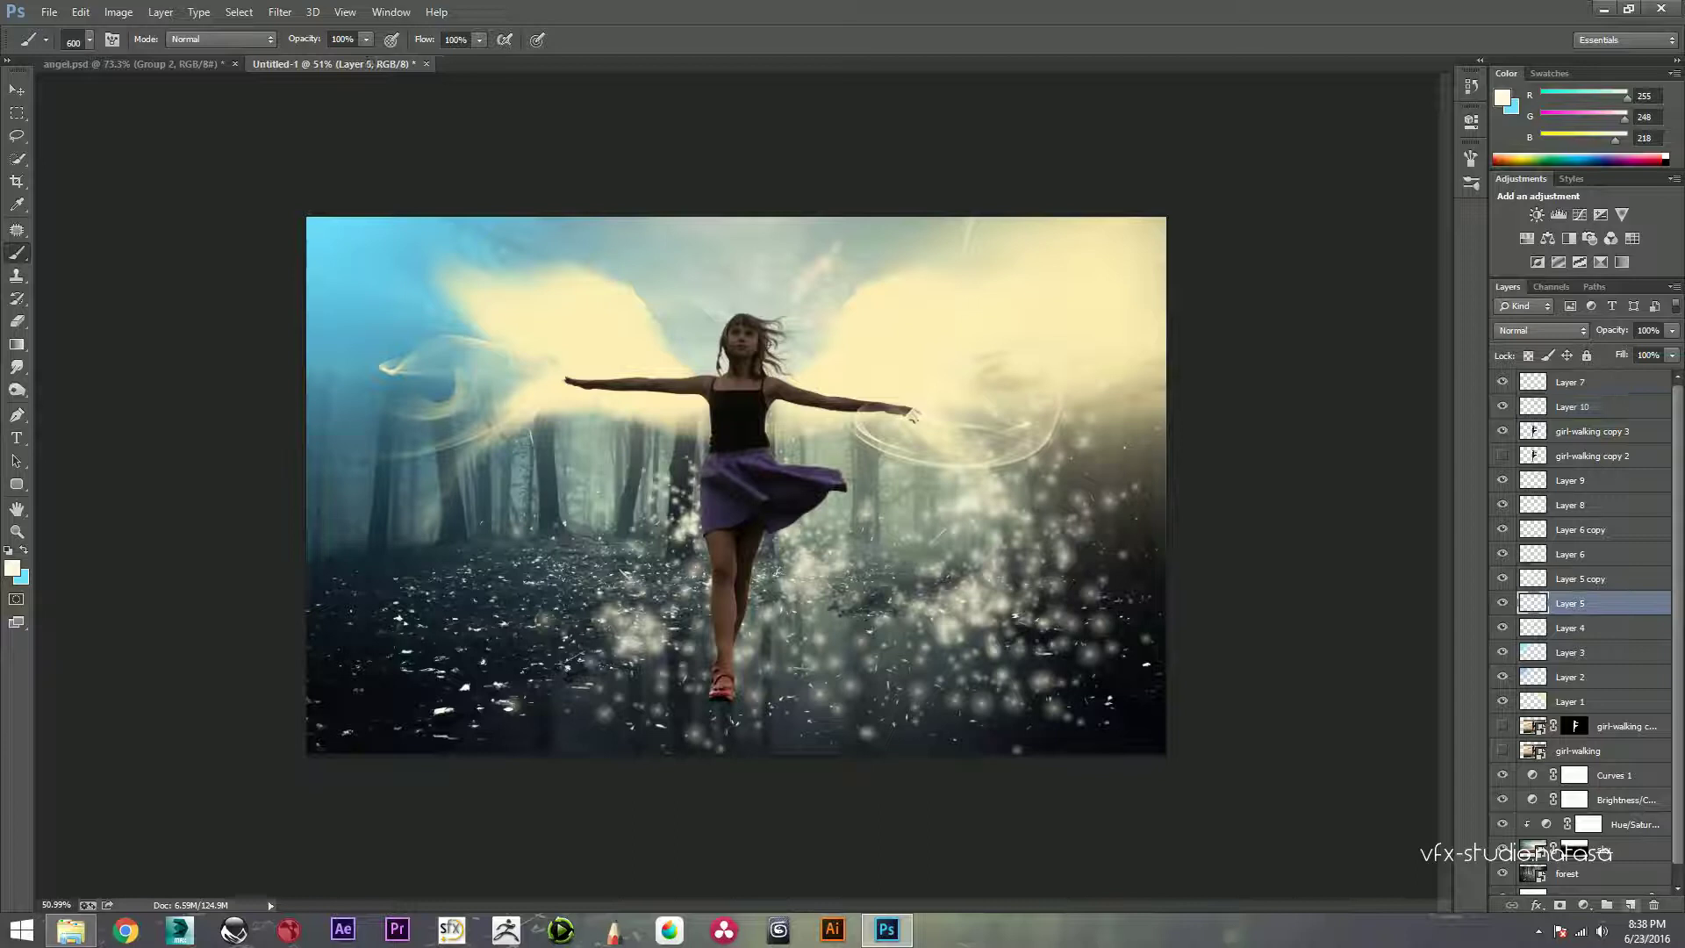
# Step: Add a layer above Layer 5 with a 494 px soft brush and light grey #d8d8d8
pyautogui.click(1630, 905)
pyautogui.rightClick(828, 416)
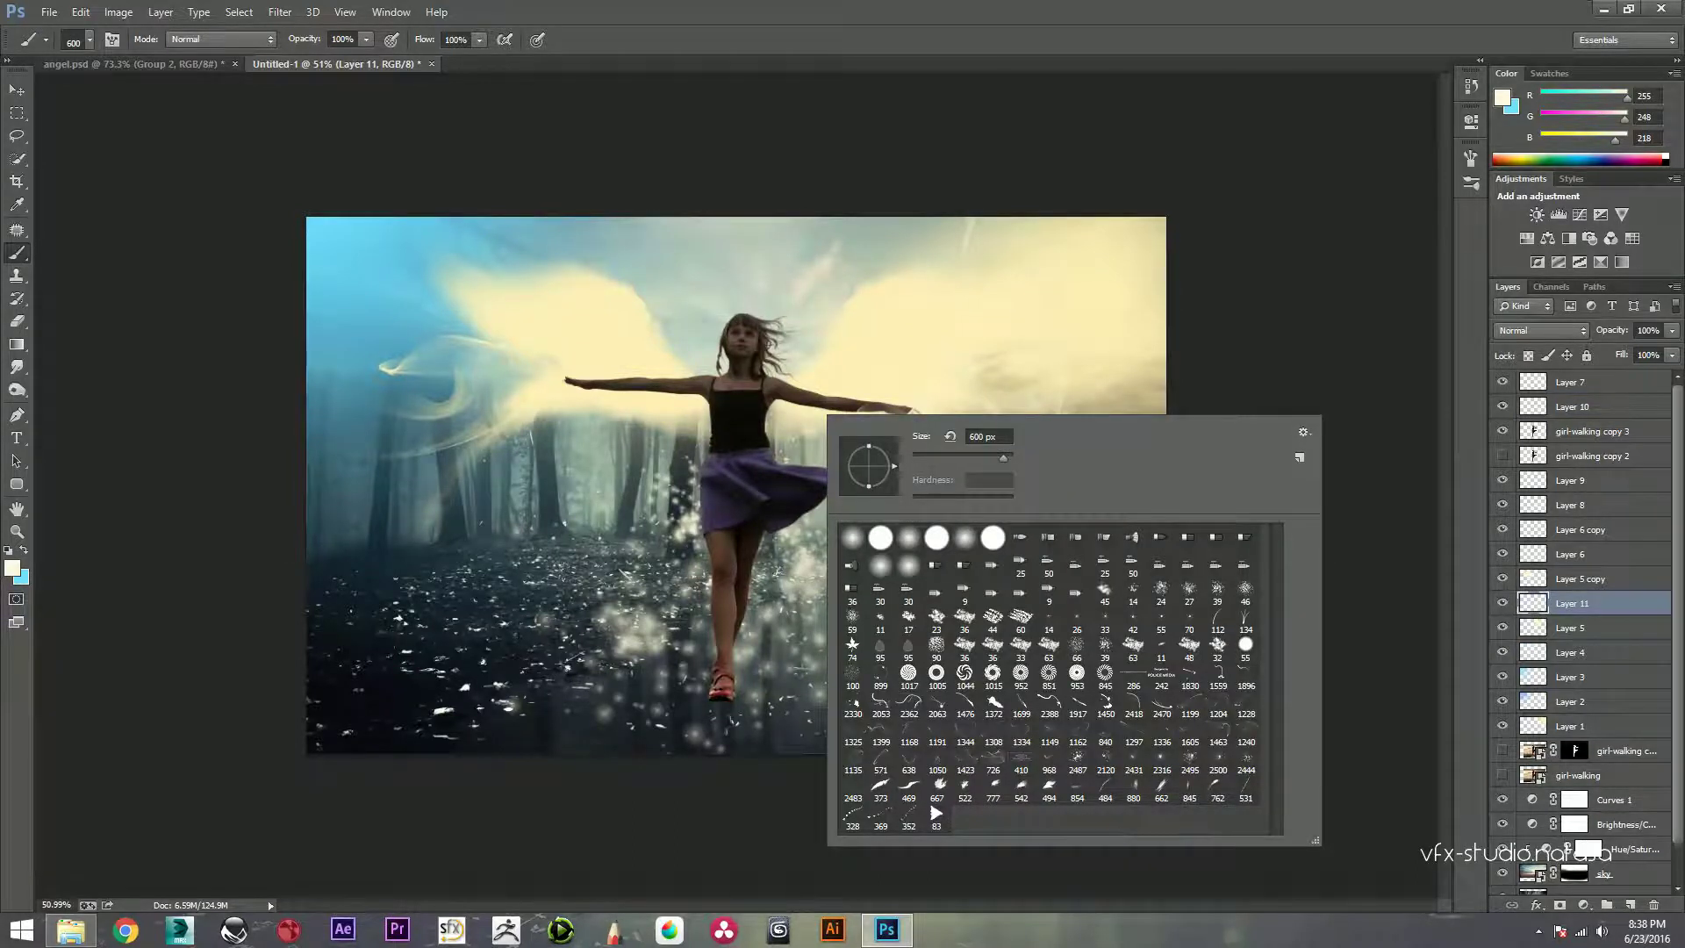
pyautogui.click(1049, 787)
pyautogui.click(12, 568)
pyautogui.click(1057, 429)
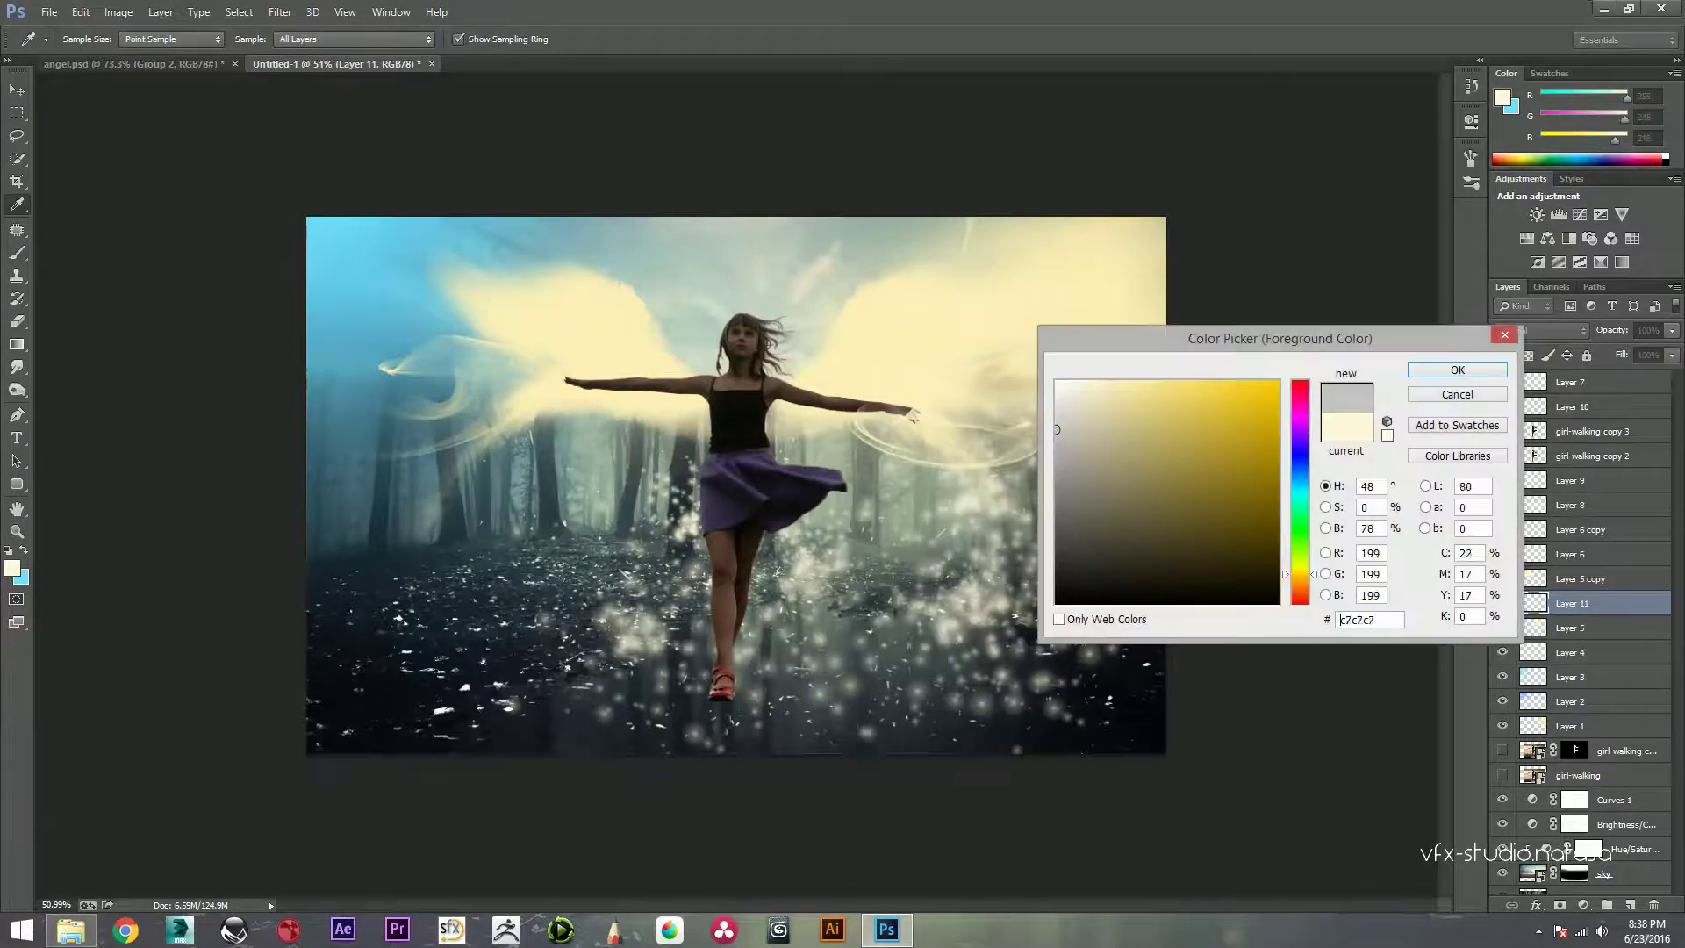
pyautogui.press('Return')
pyautogui.scroll(3, 773, 475)
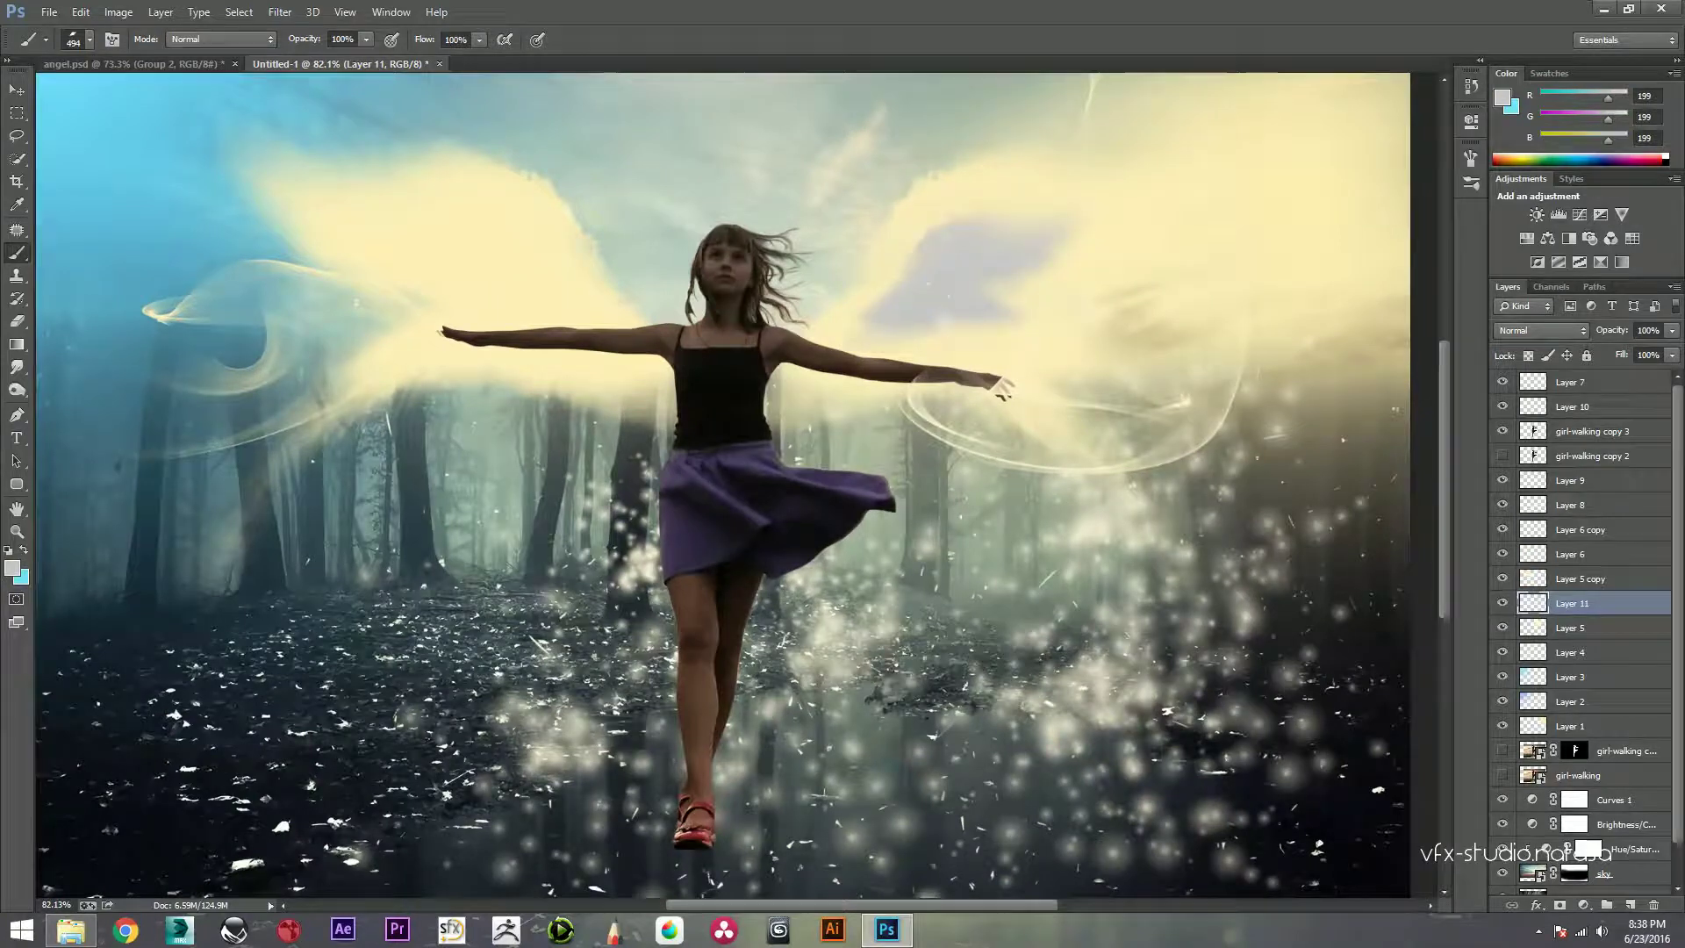
pyautogui.click(12, 568)
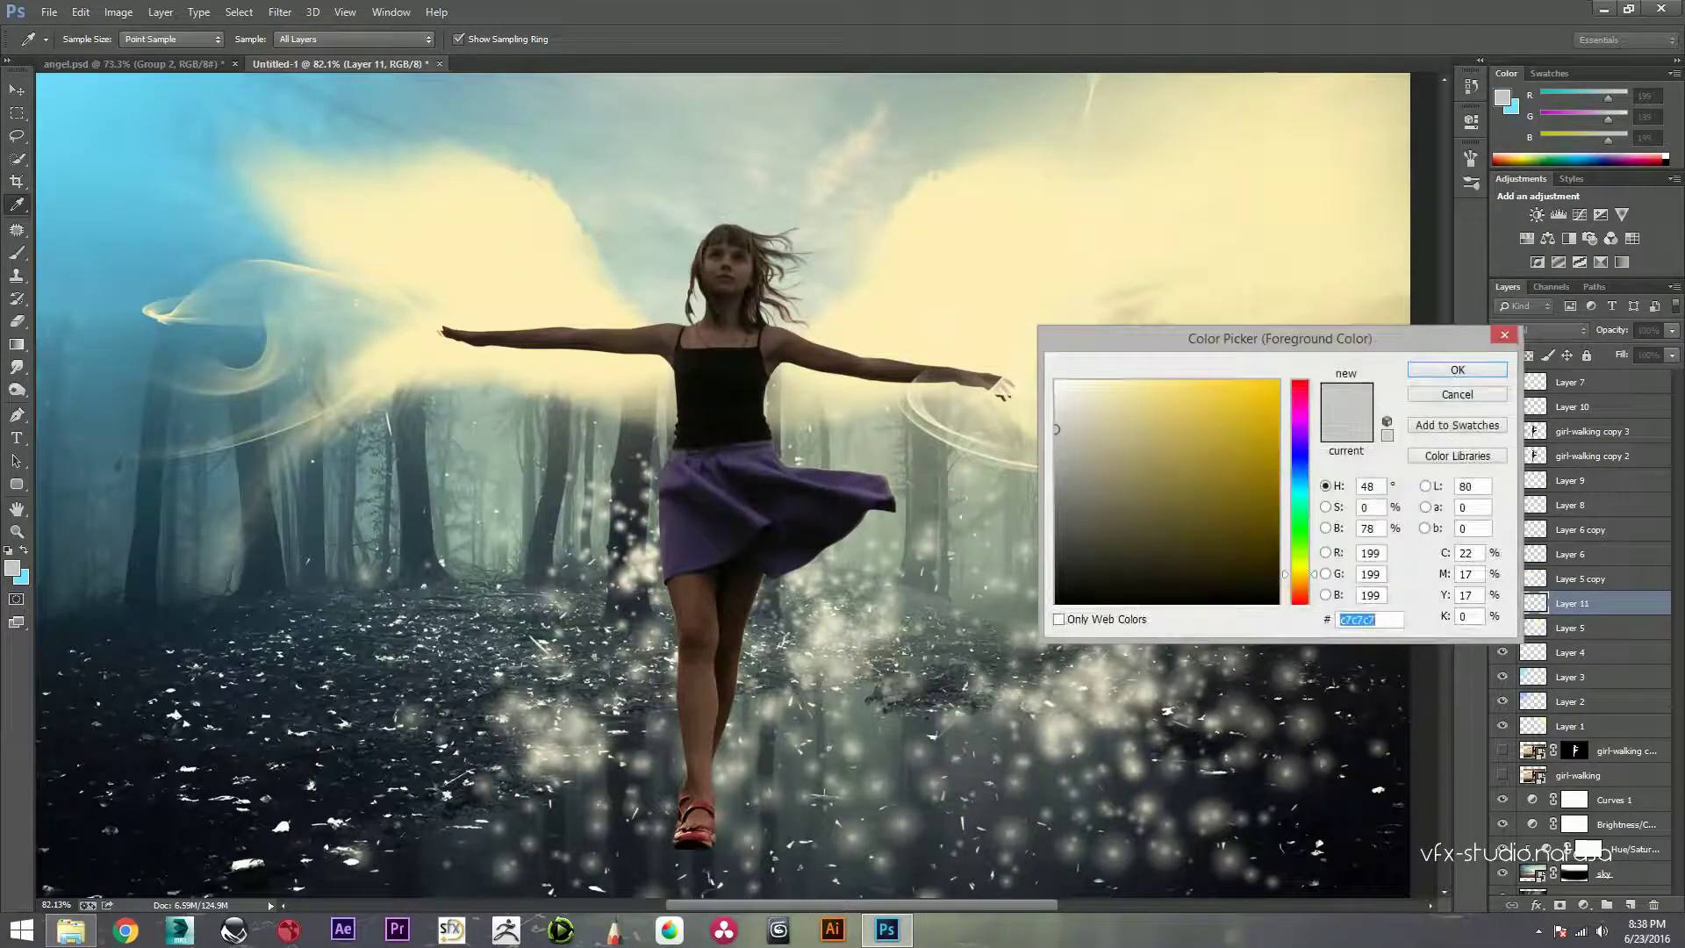
pyautogui.moveTo(1060, 429); pyautogui.dragTo(1057, 414)
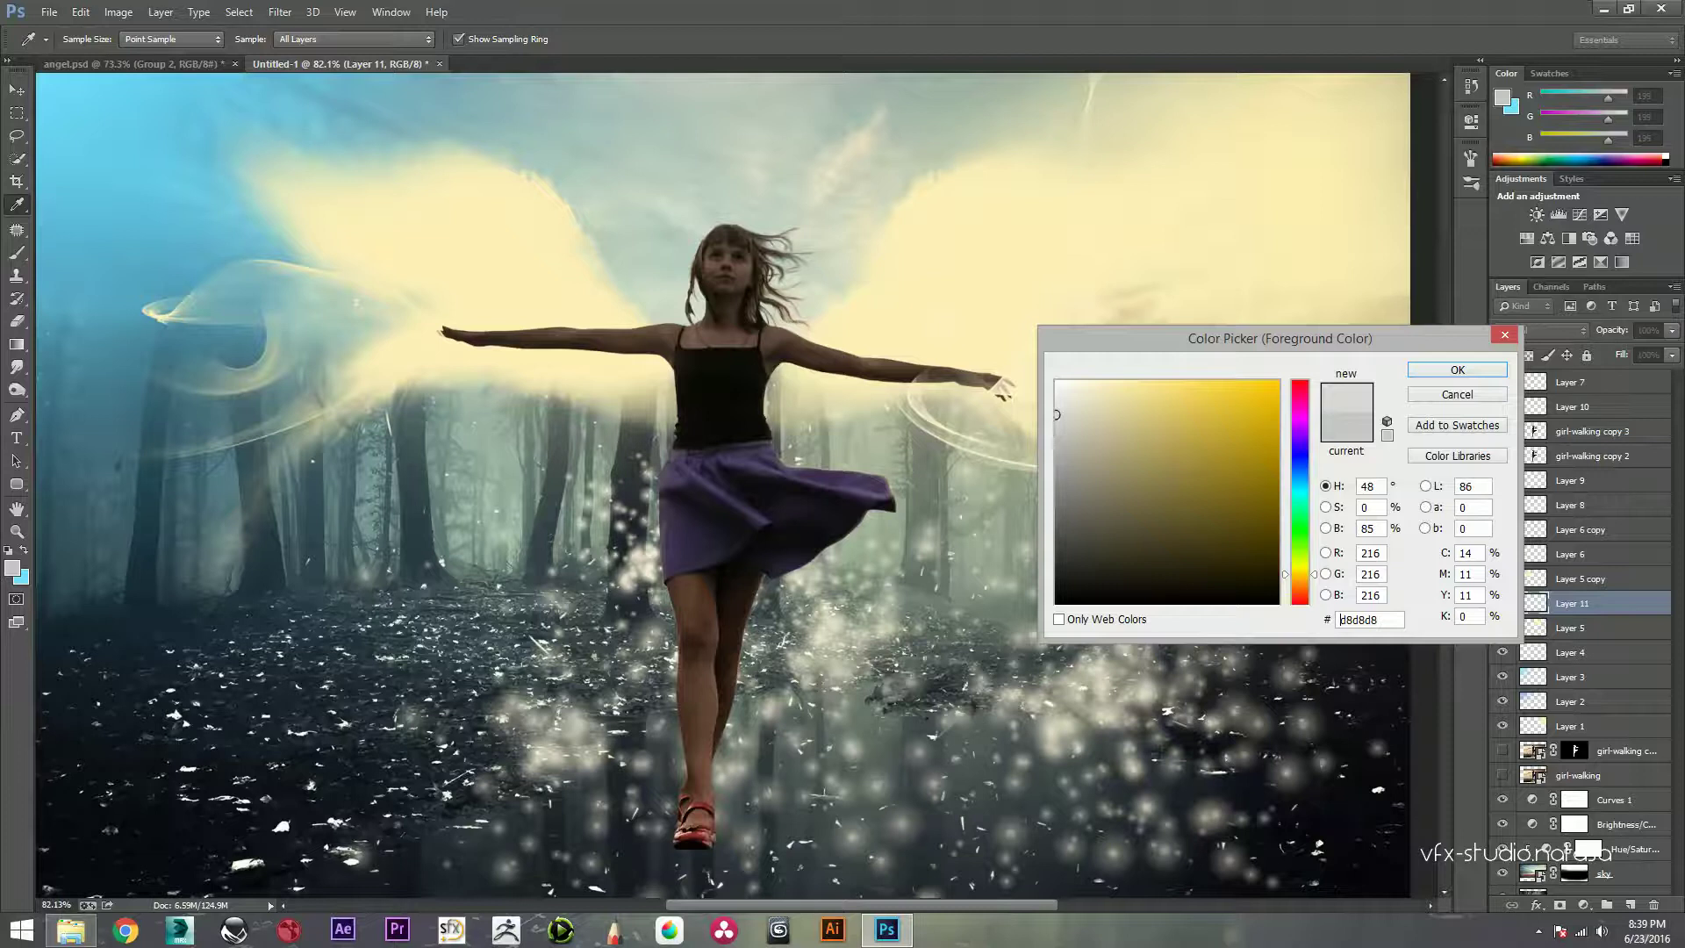
pyautogui.press('Return')
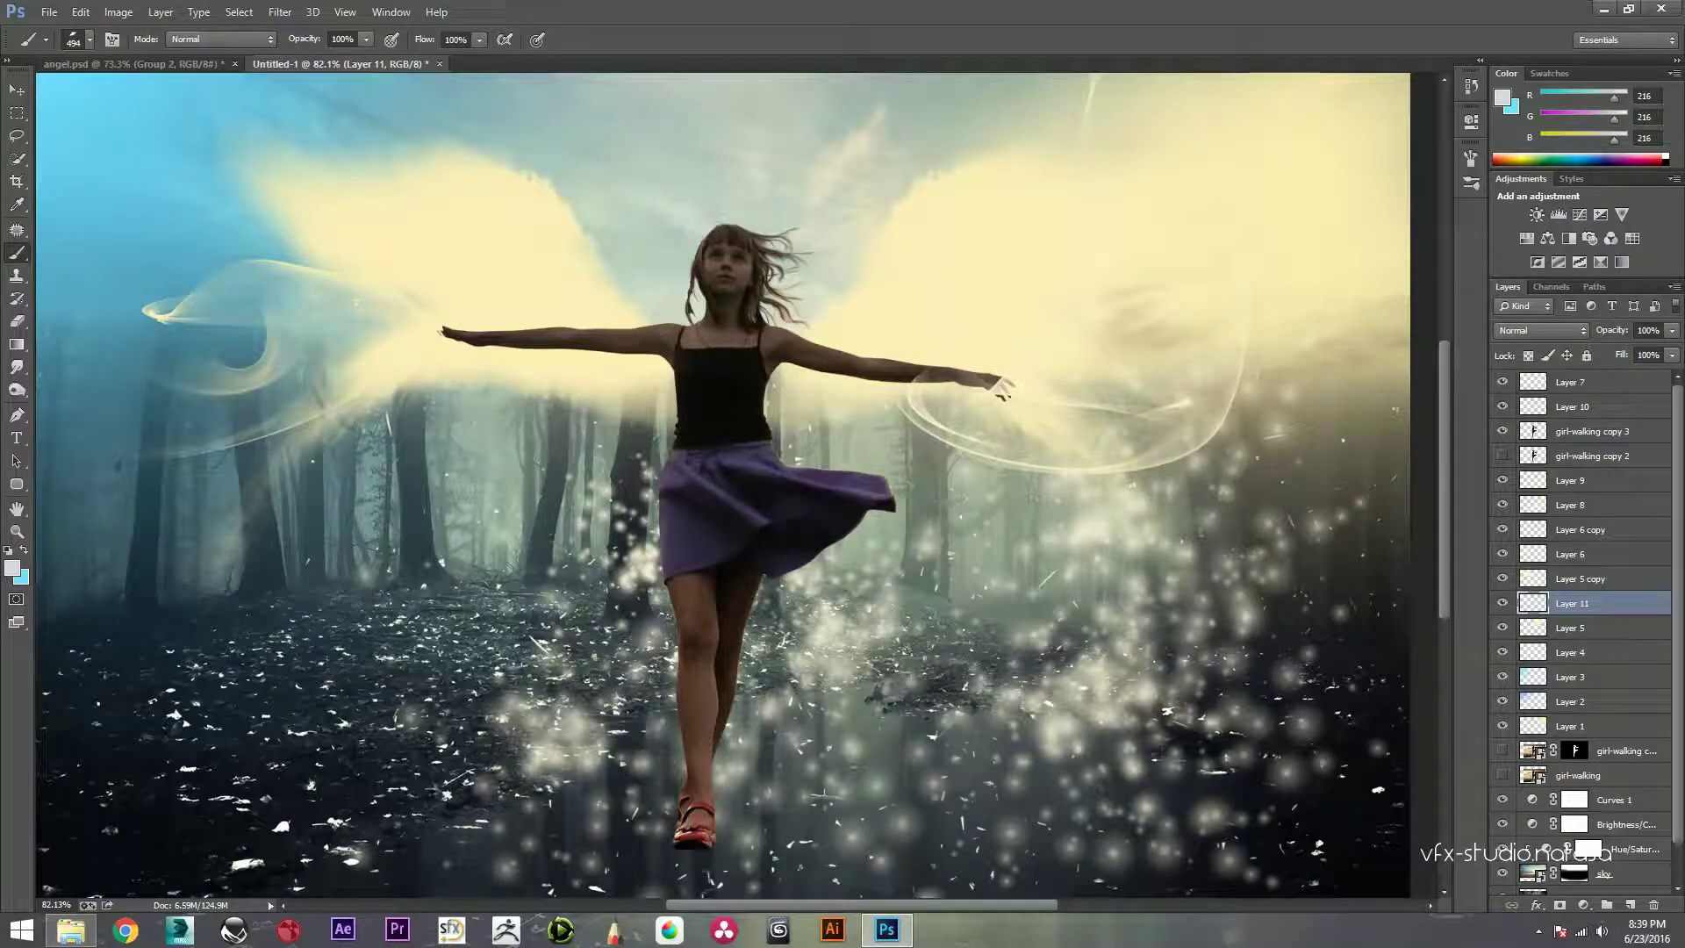
# Step: Test soft strokes on the wing and ground, undo them, and set Layer 11 opacity to 59%
pyautogui.click(972, 283)
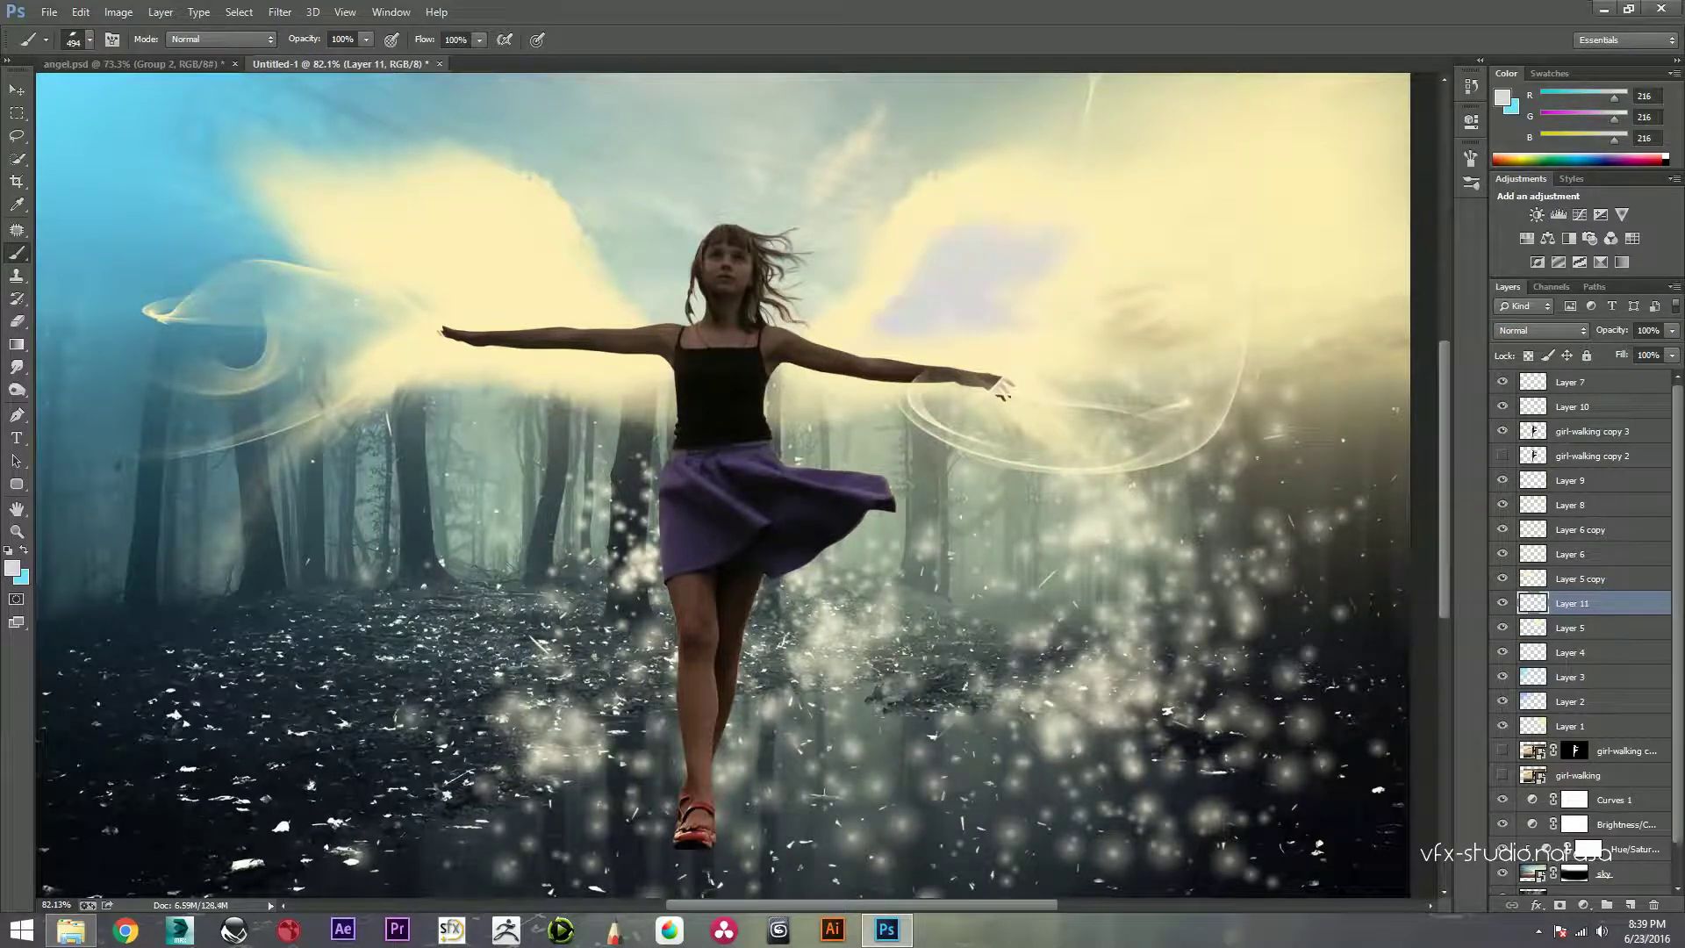
pyautogui.hotkey('ctrl', 'z')
pyautogui.scroll(-1, 722, 492)
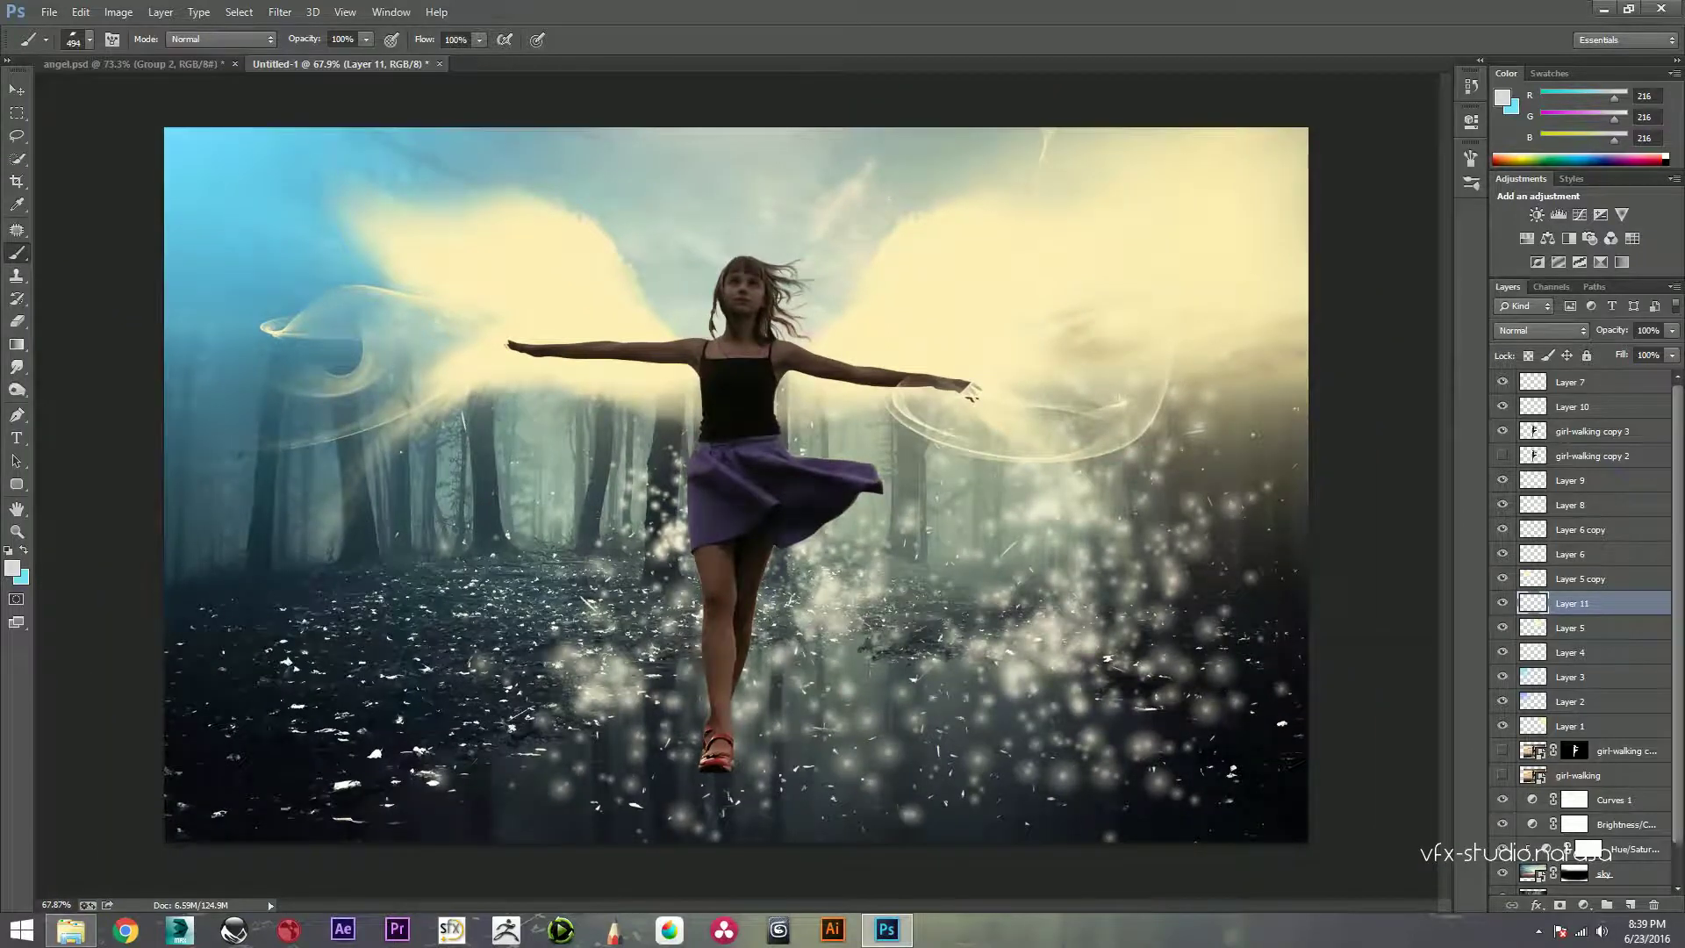
pyautogui.moveTo(422, 575); pyautogui.dragTo(298, 645)
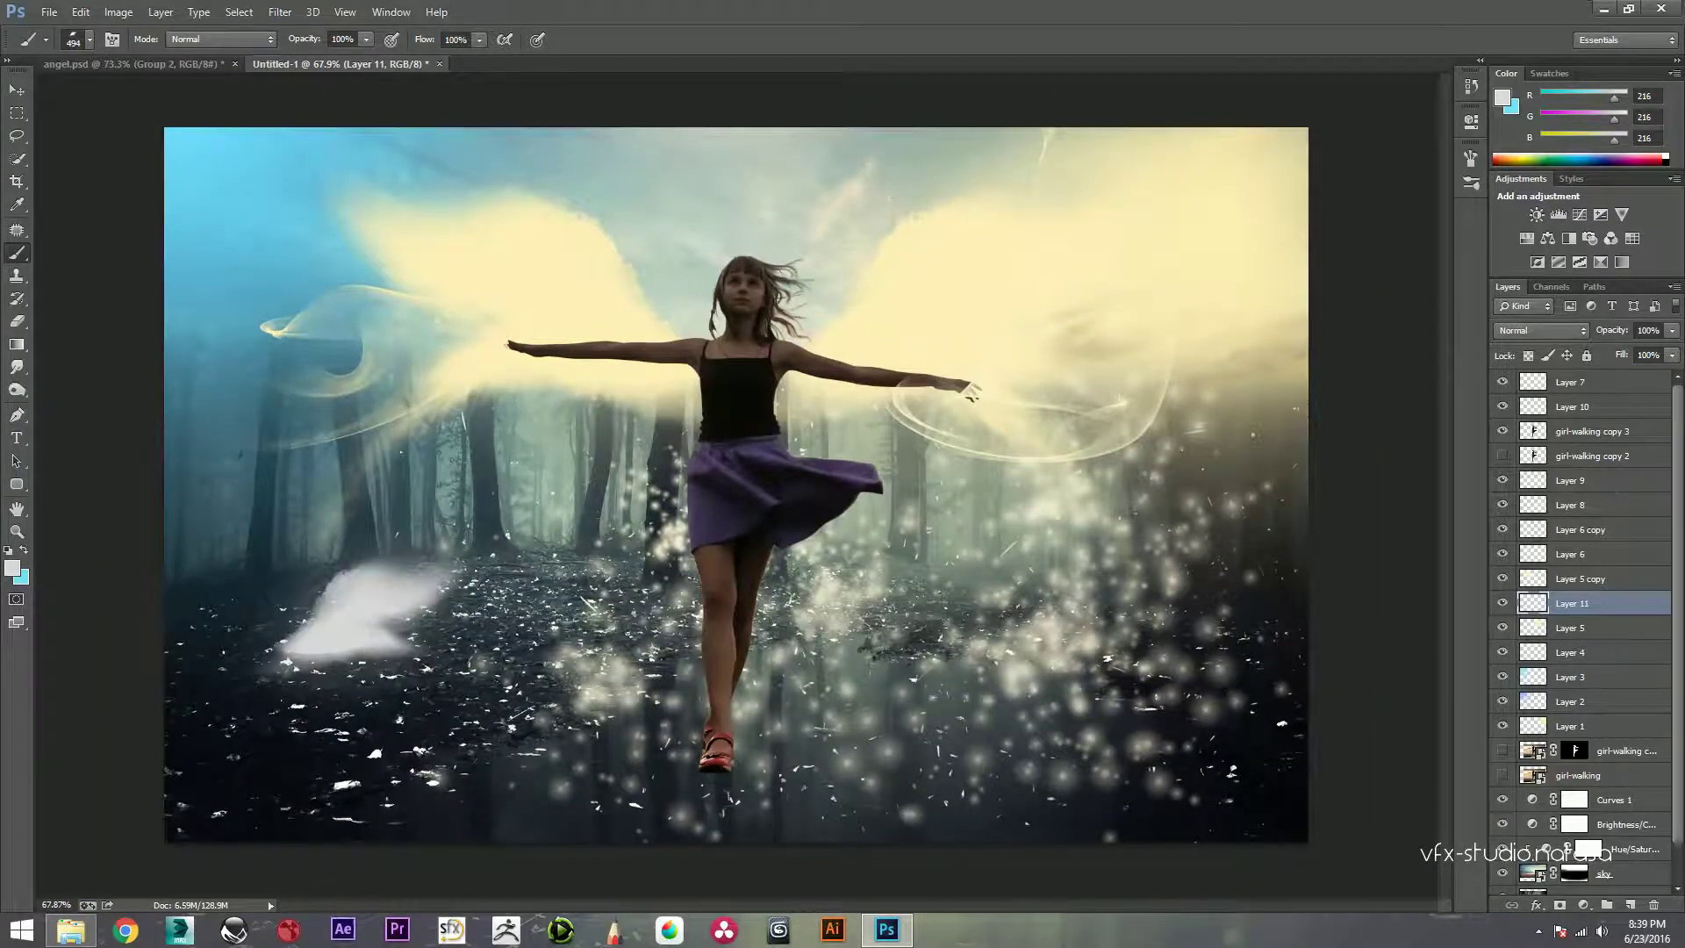
pyautogui.hotkey('ctrl', 'z')
pyautogui.scroll(2, 864, 347)
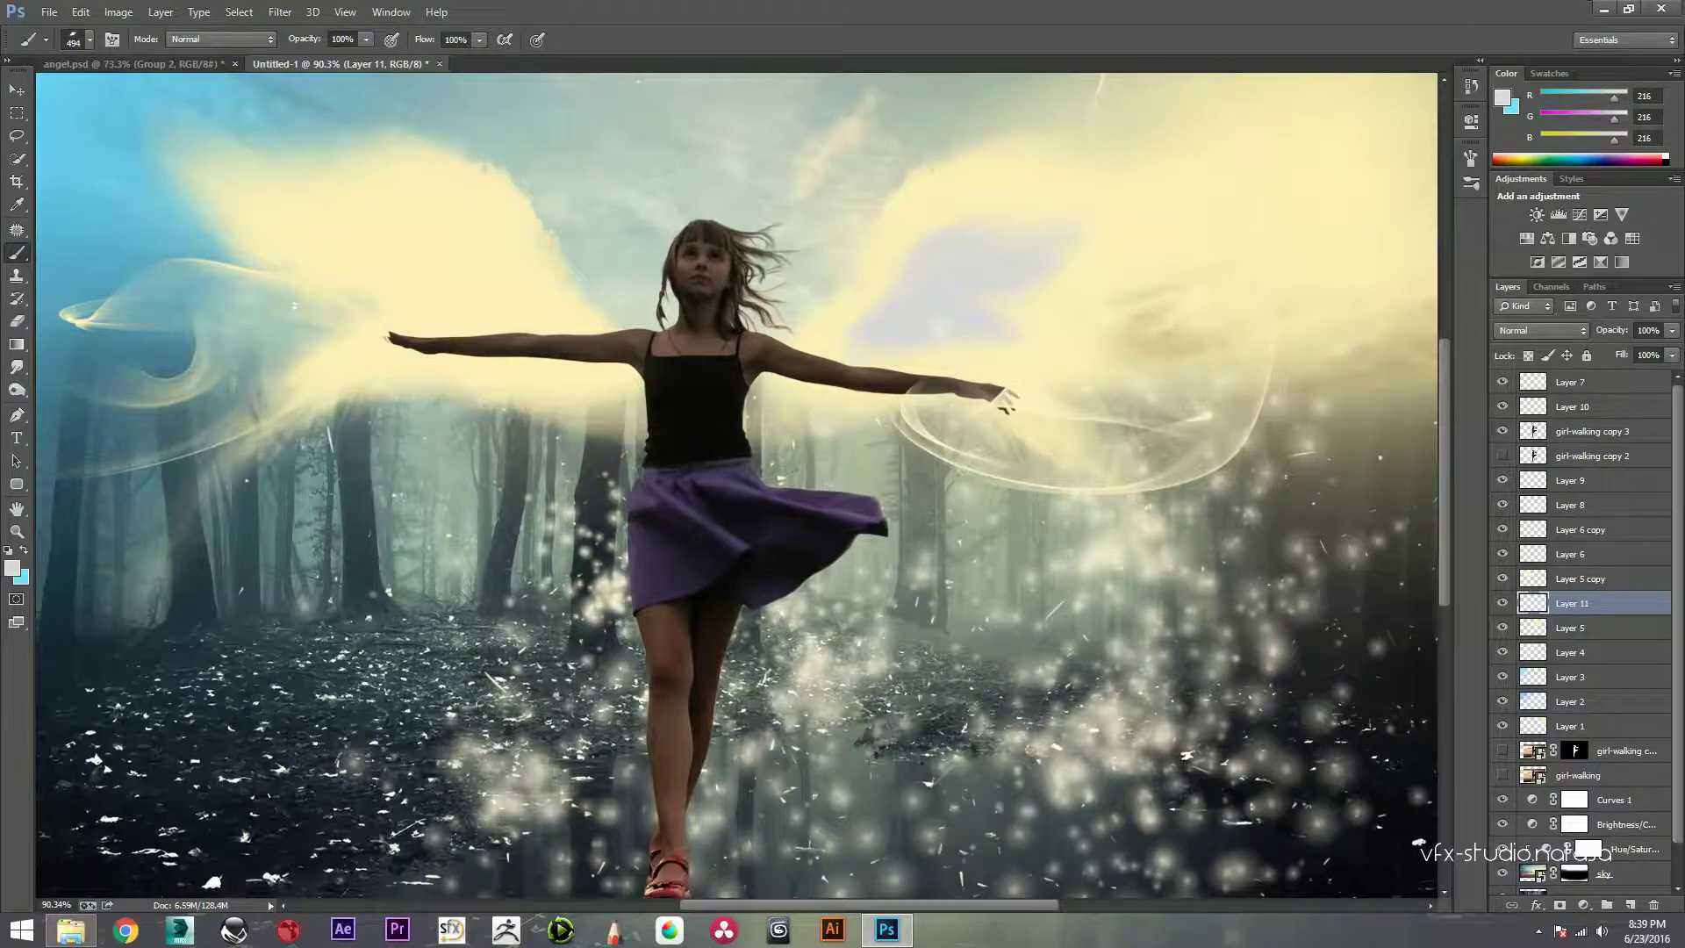
pyautogui.click(1648, 330)
pyautogui.write('59')
pyautogui.press('Return')
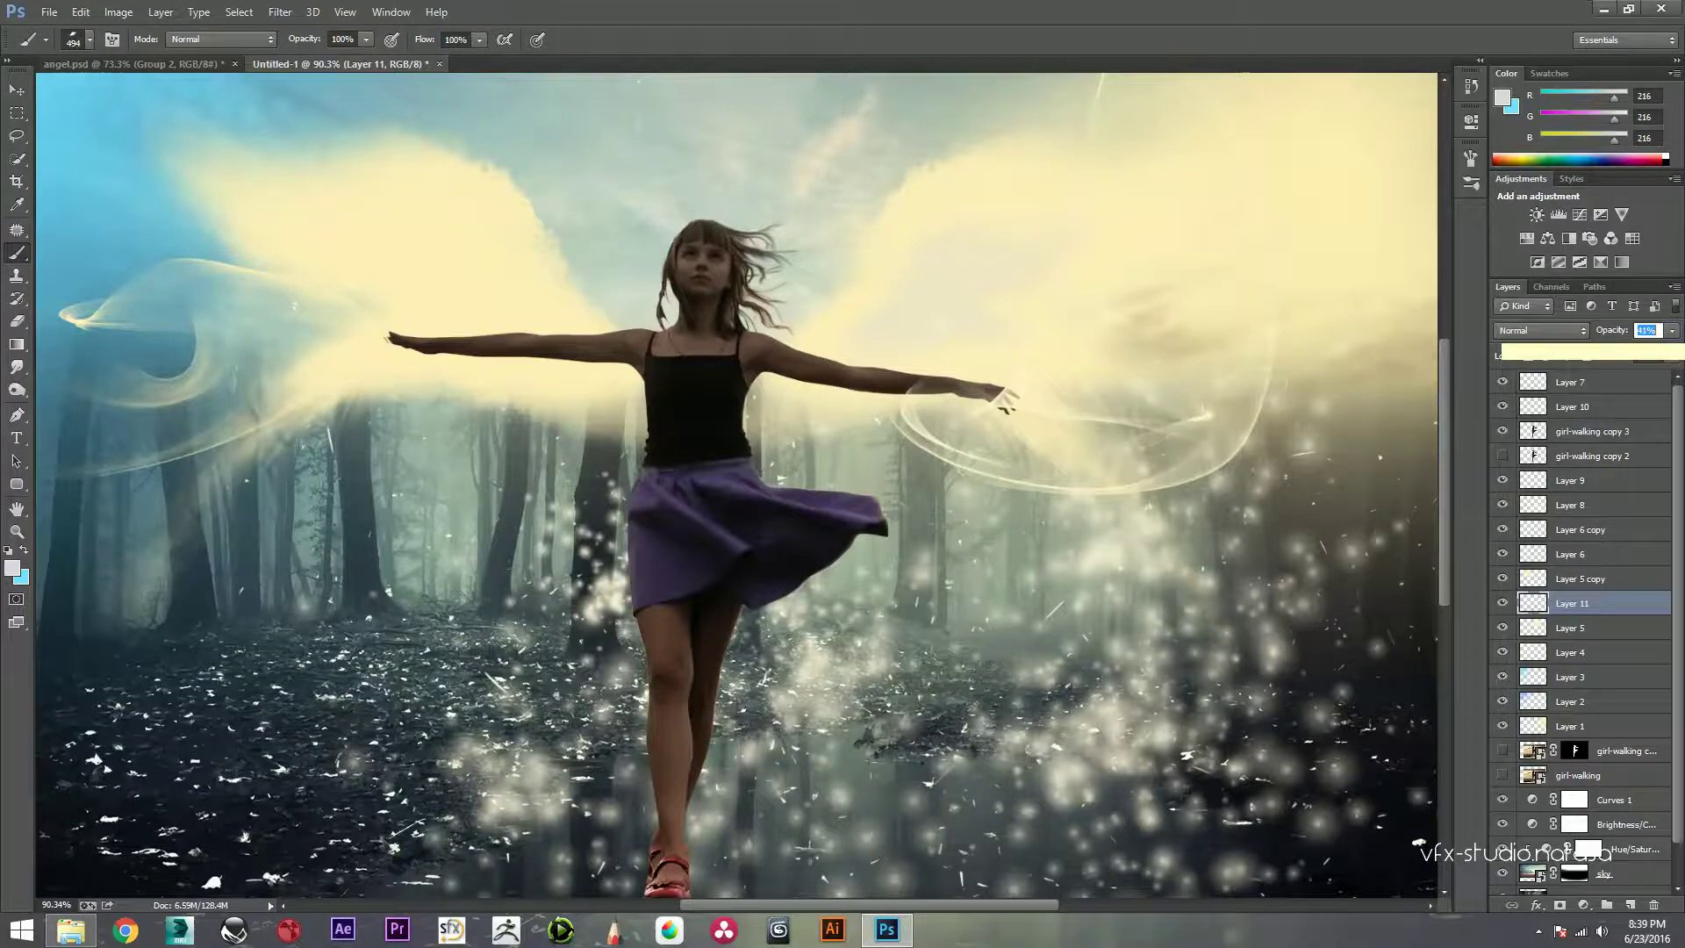
# Step: Duplicate the right-wing glow, flip it horizontally, and move it onto the left wing
pyautogui.scroll(-2, 837, 397)
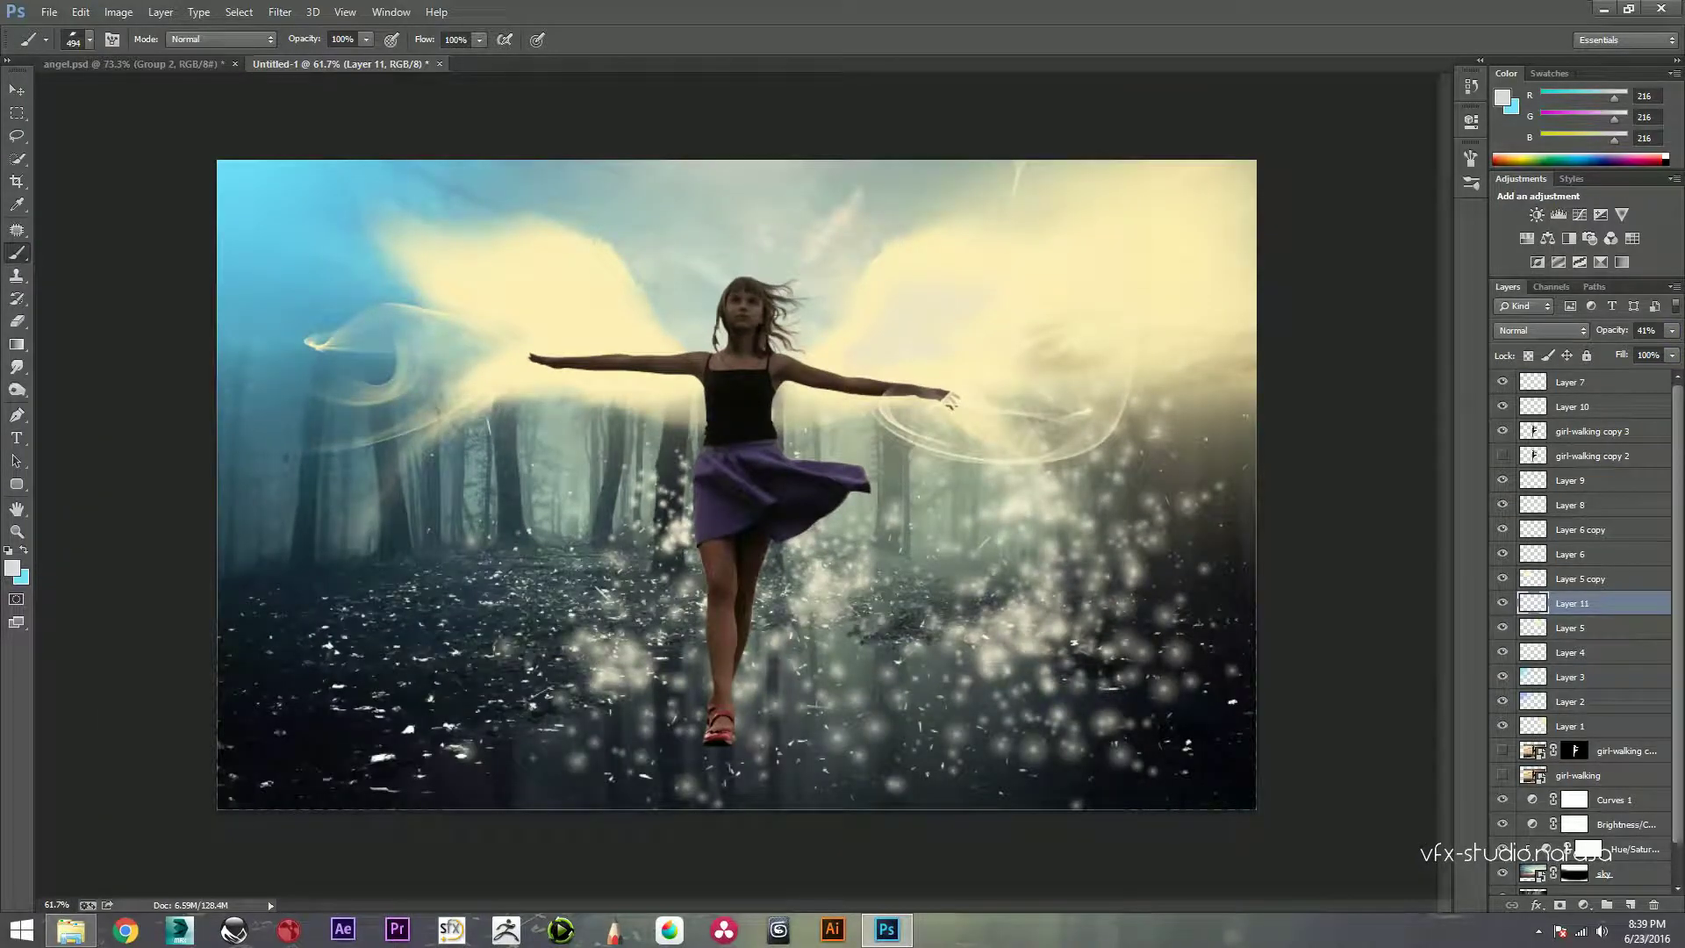
pyautogui.hotkey('ctrl', 'j')
pyautogui.hotkey('ctrl', 't')
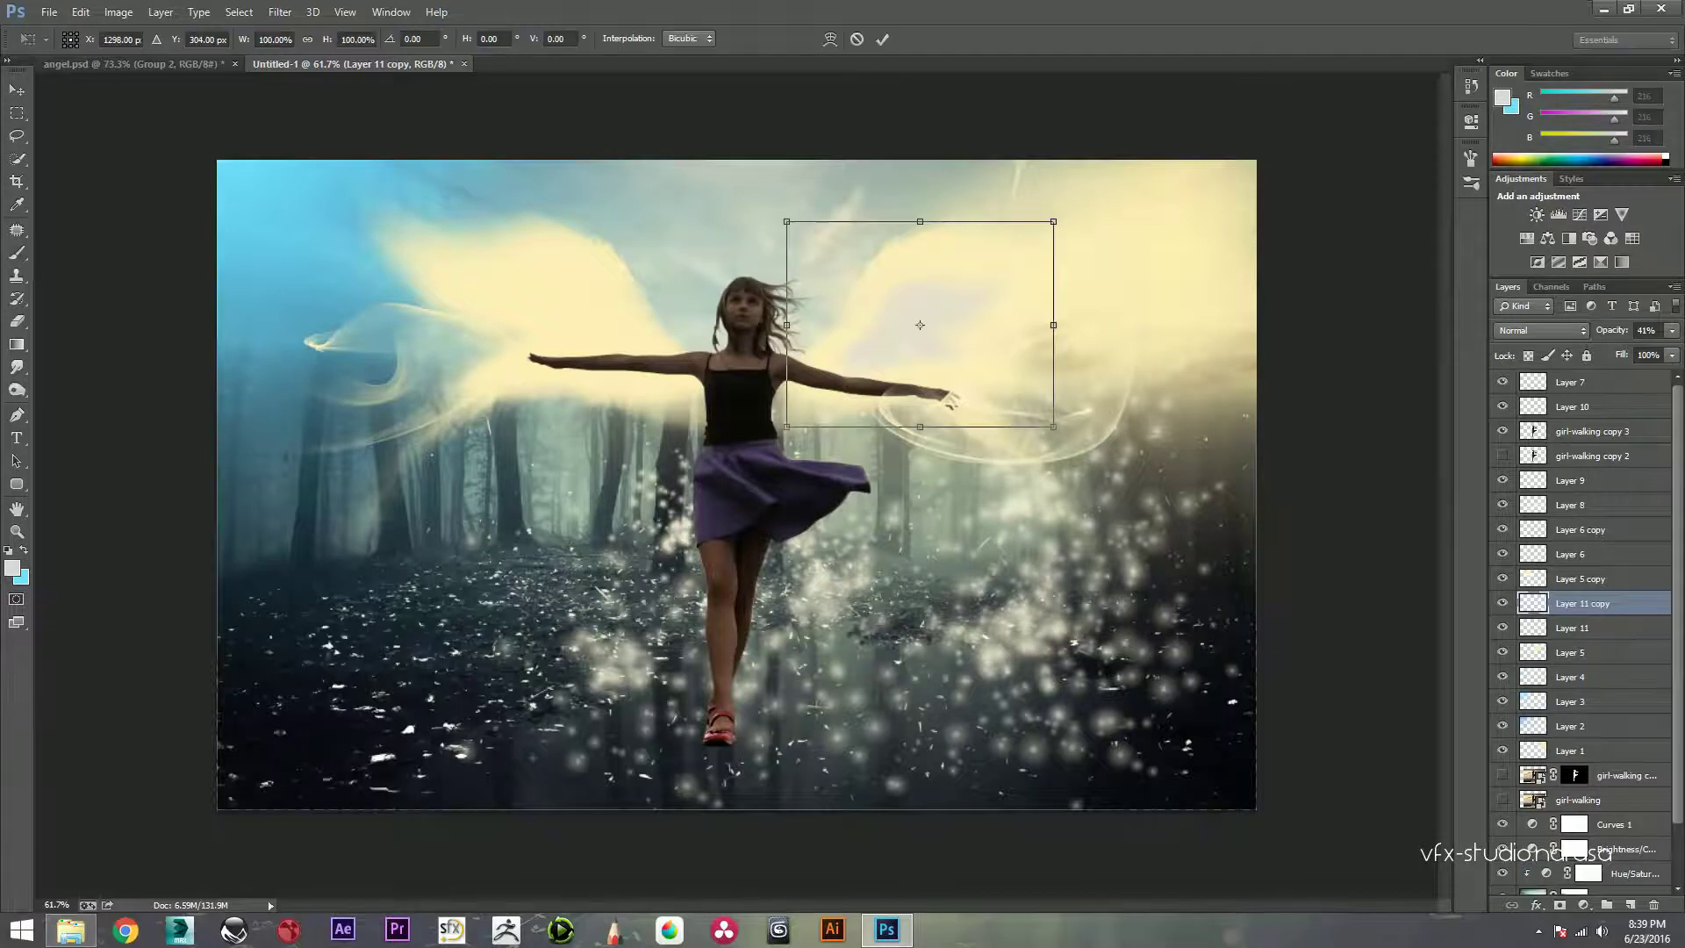
pyautogui.rightClick(1038, 298)
pyautogui.click(1110, 553)
pyautogui.moveTo(919, 325); pyautogui.dragTo(506, 325)
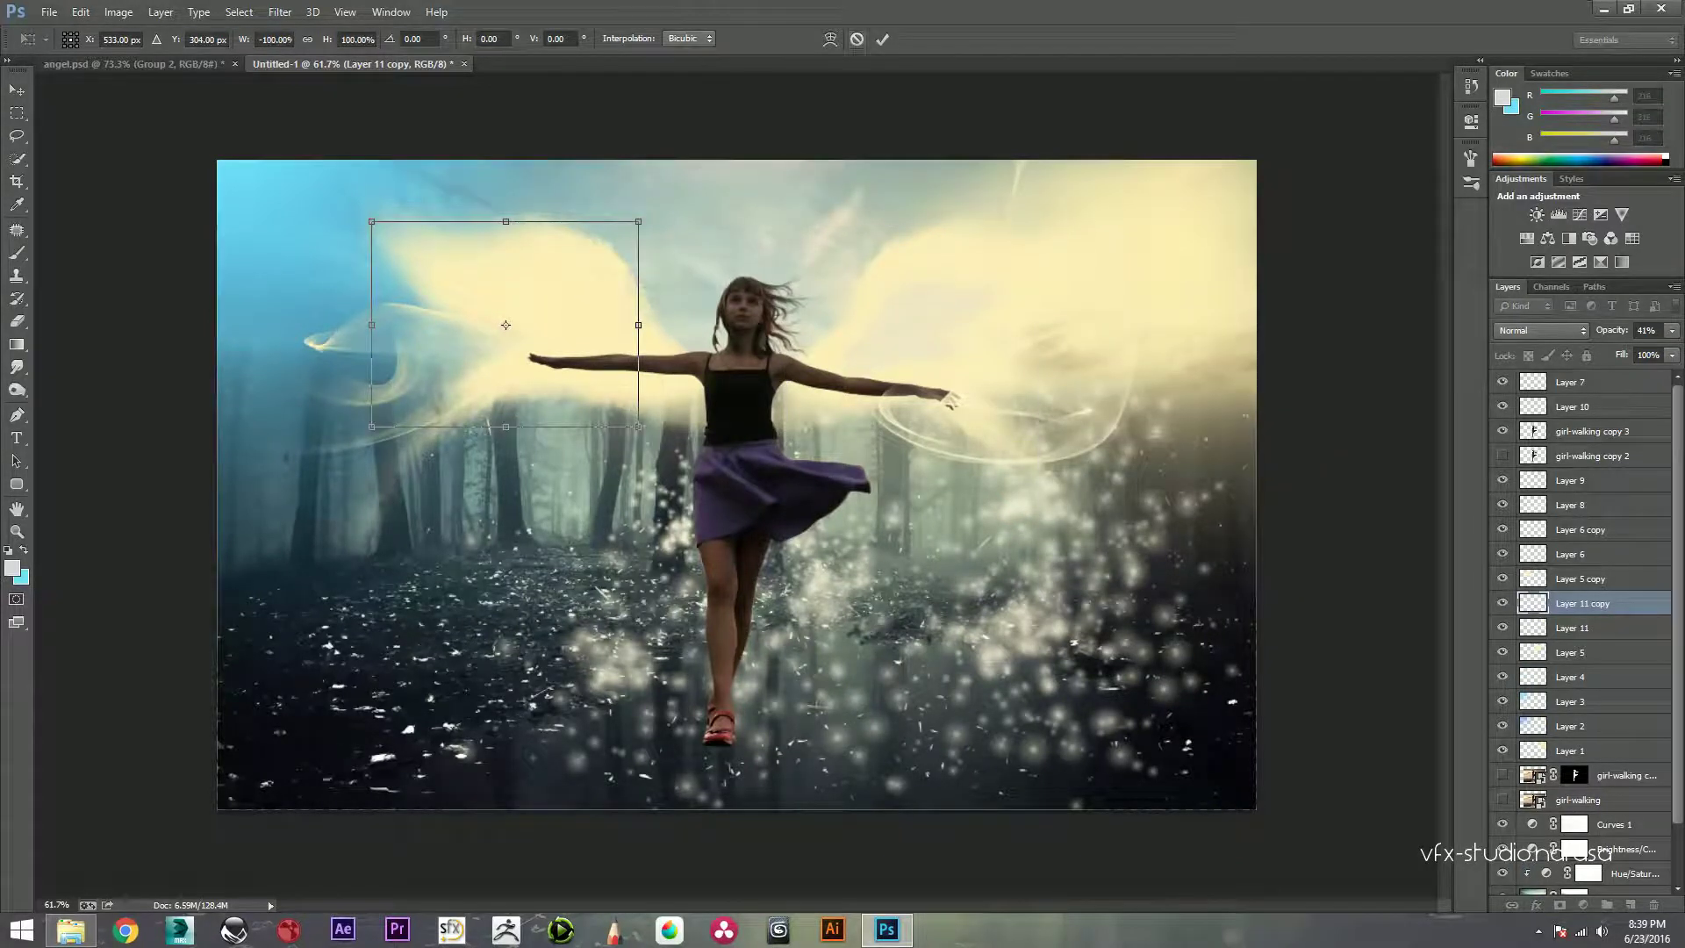
pyautogui.press('Return')
# Step: Move Layer 5 copy below Layer 11 copy and nudge the mirrored glow slightly right
pyautogui.press('b')
pyautogui.moveTo(1580, 578); pyautogui.dragTo(1580, 614)
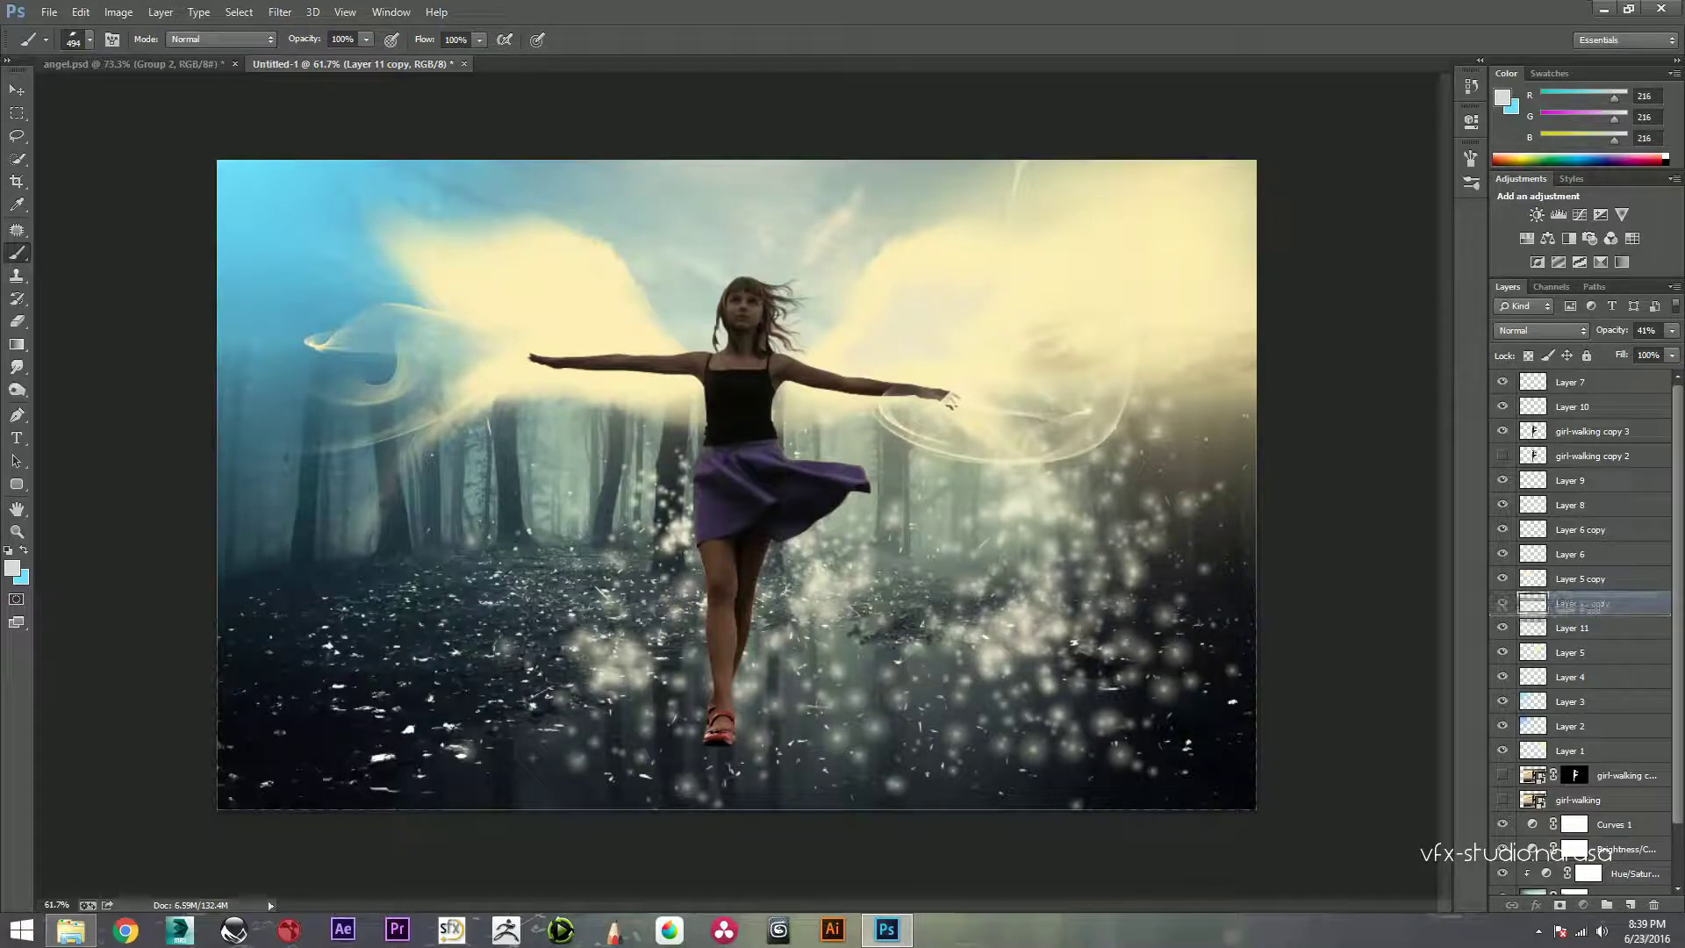
pyautogui.press('v')
pyautogui.moveTo(491, 299); pyautogui.dragTo(527, 298)
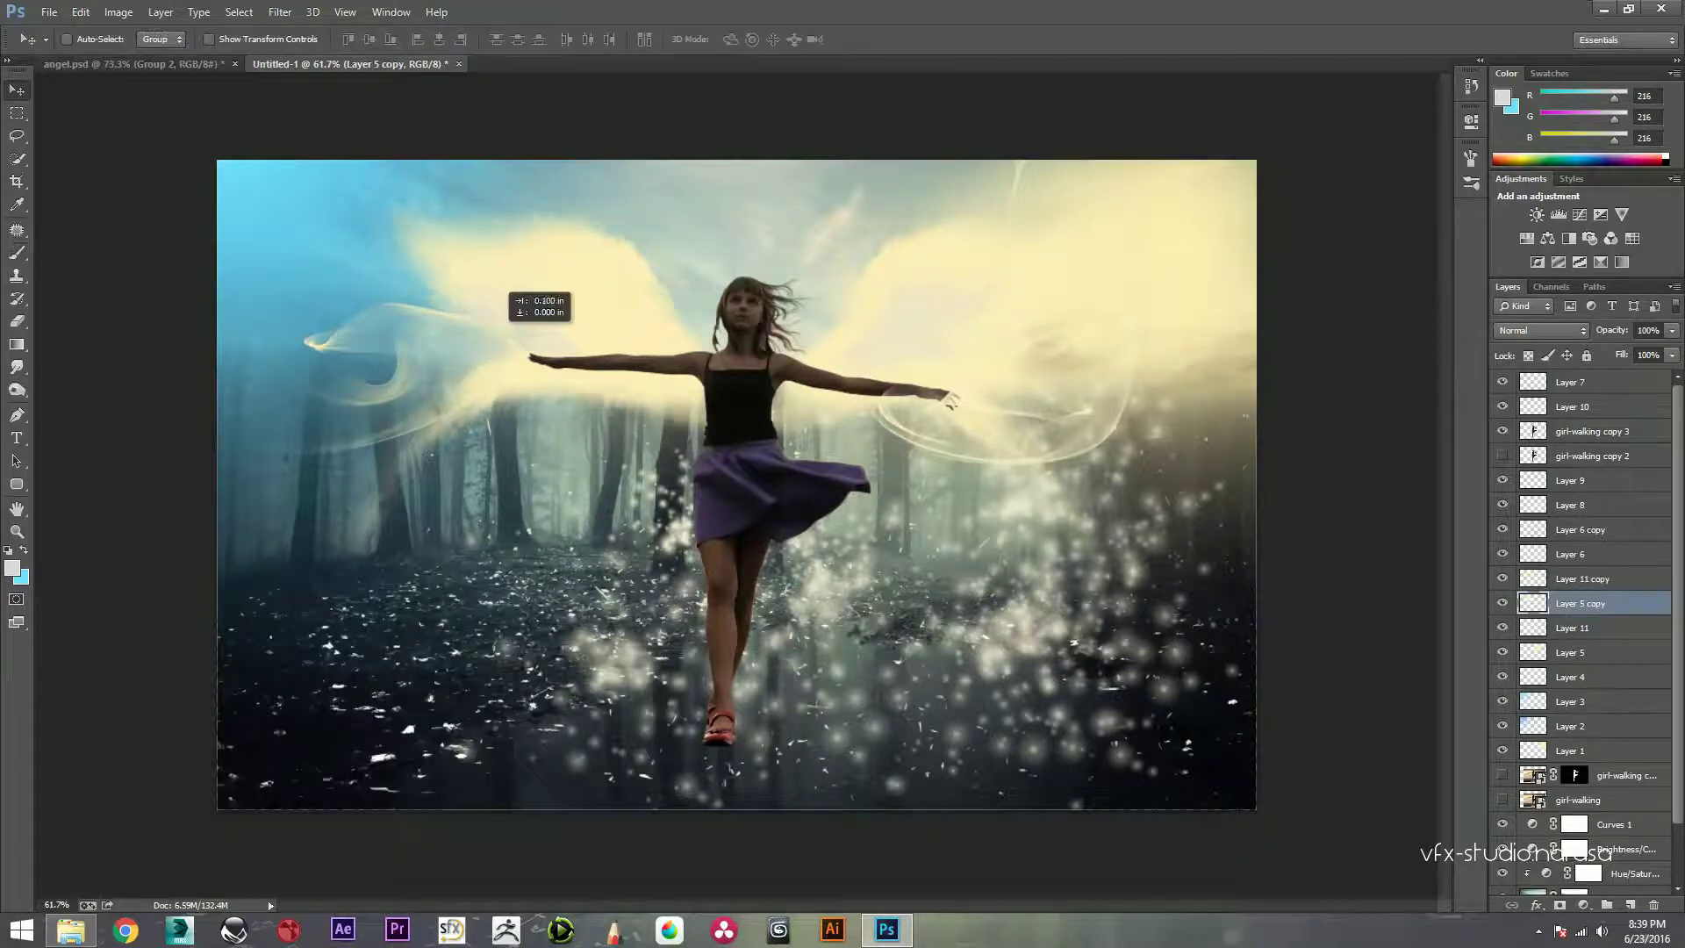
pyautogui.hotkey('ctrl', 'z')
pyautogui.hotkey('alt', ']')
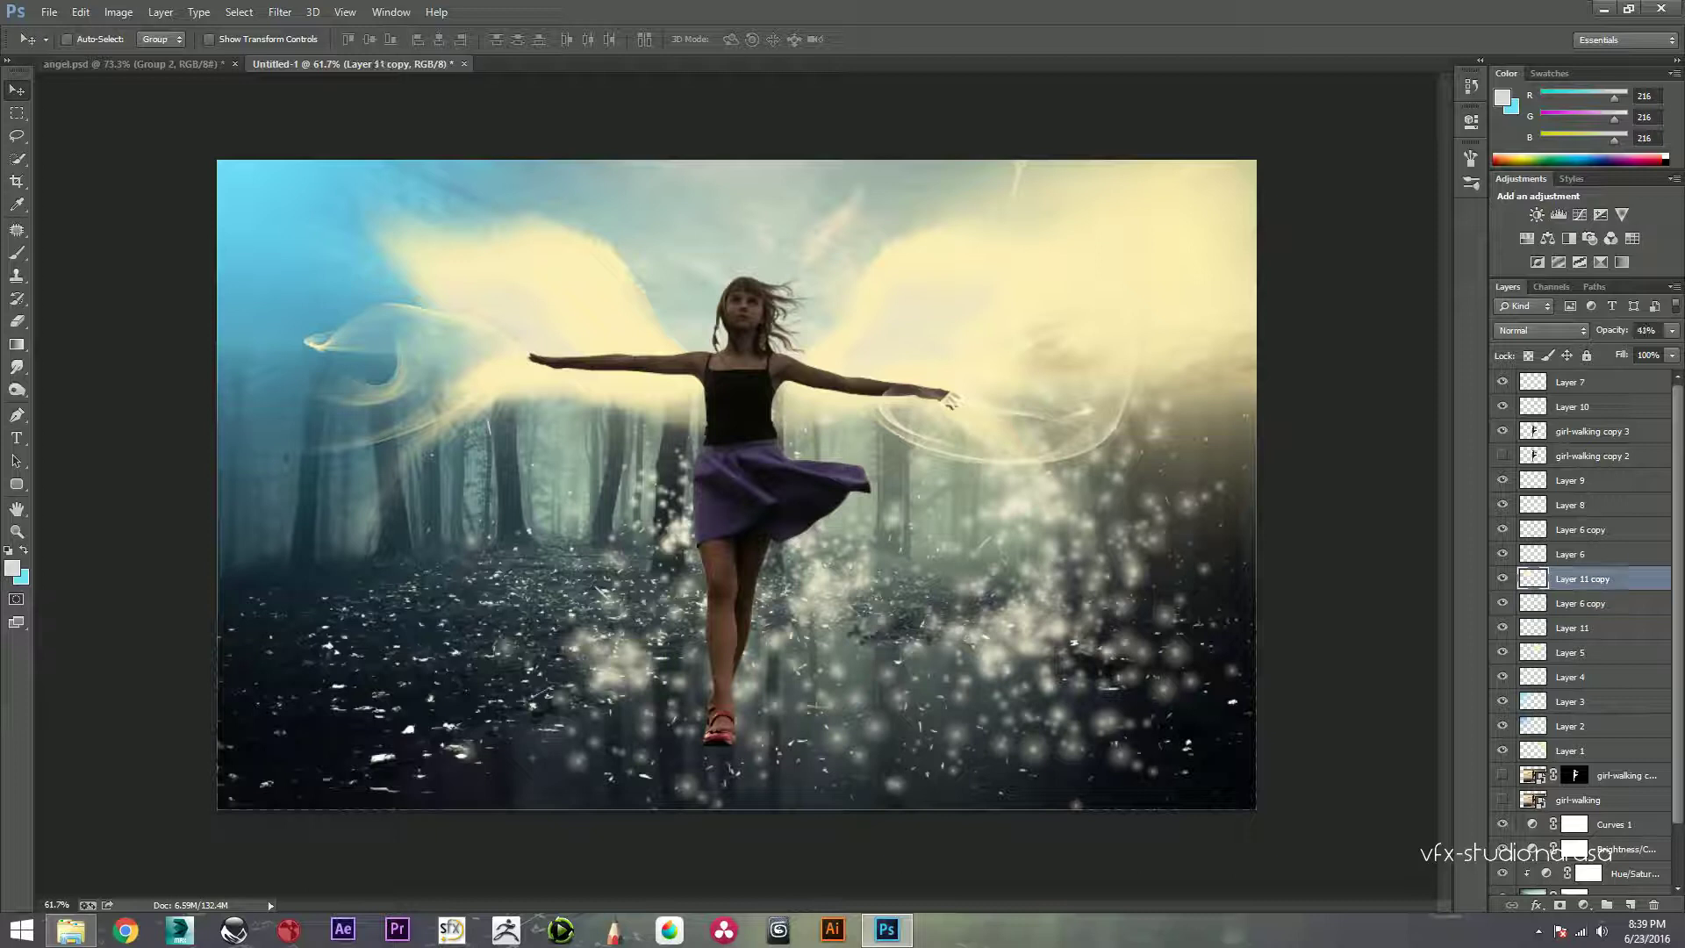
pyautogui.moveTo(514, 287); pyautogui.dragTo(537, 287)
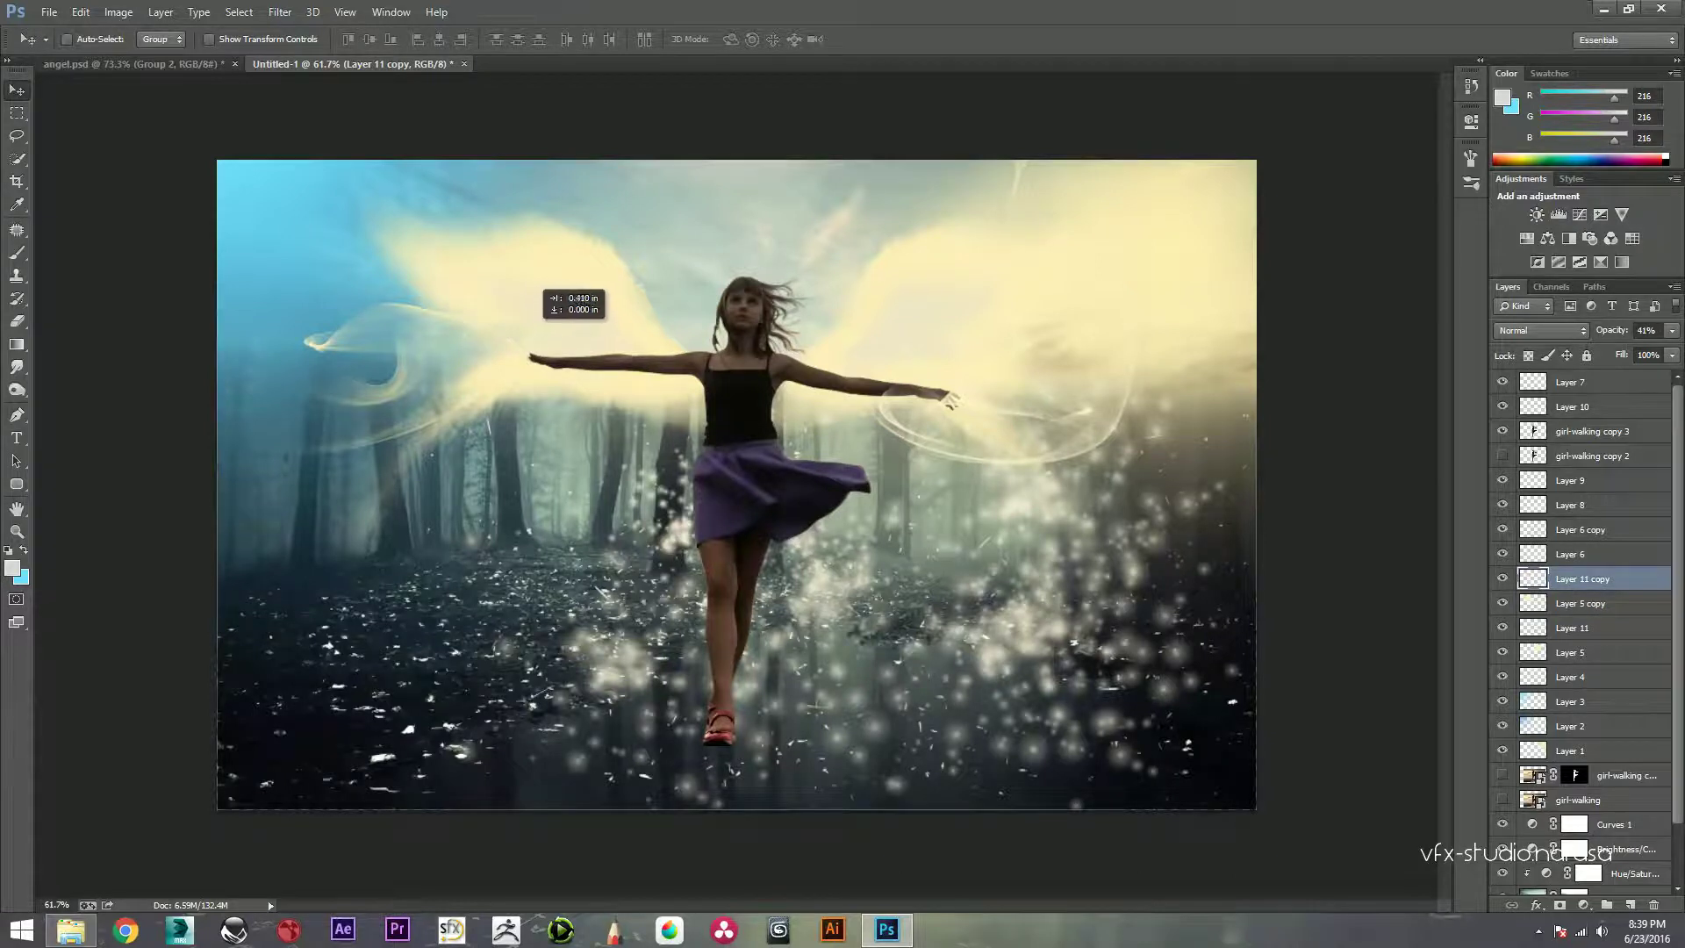
pyautogui.scroll(2, 893, 372)
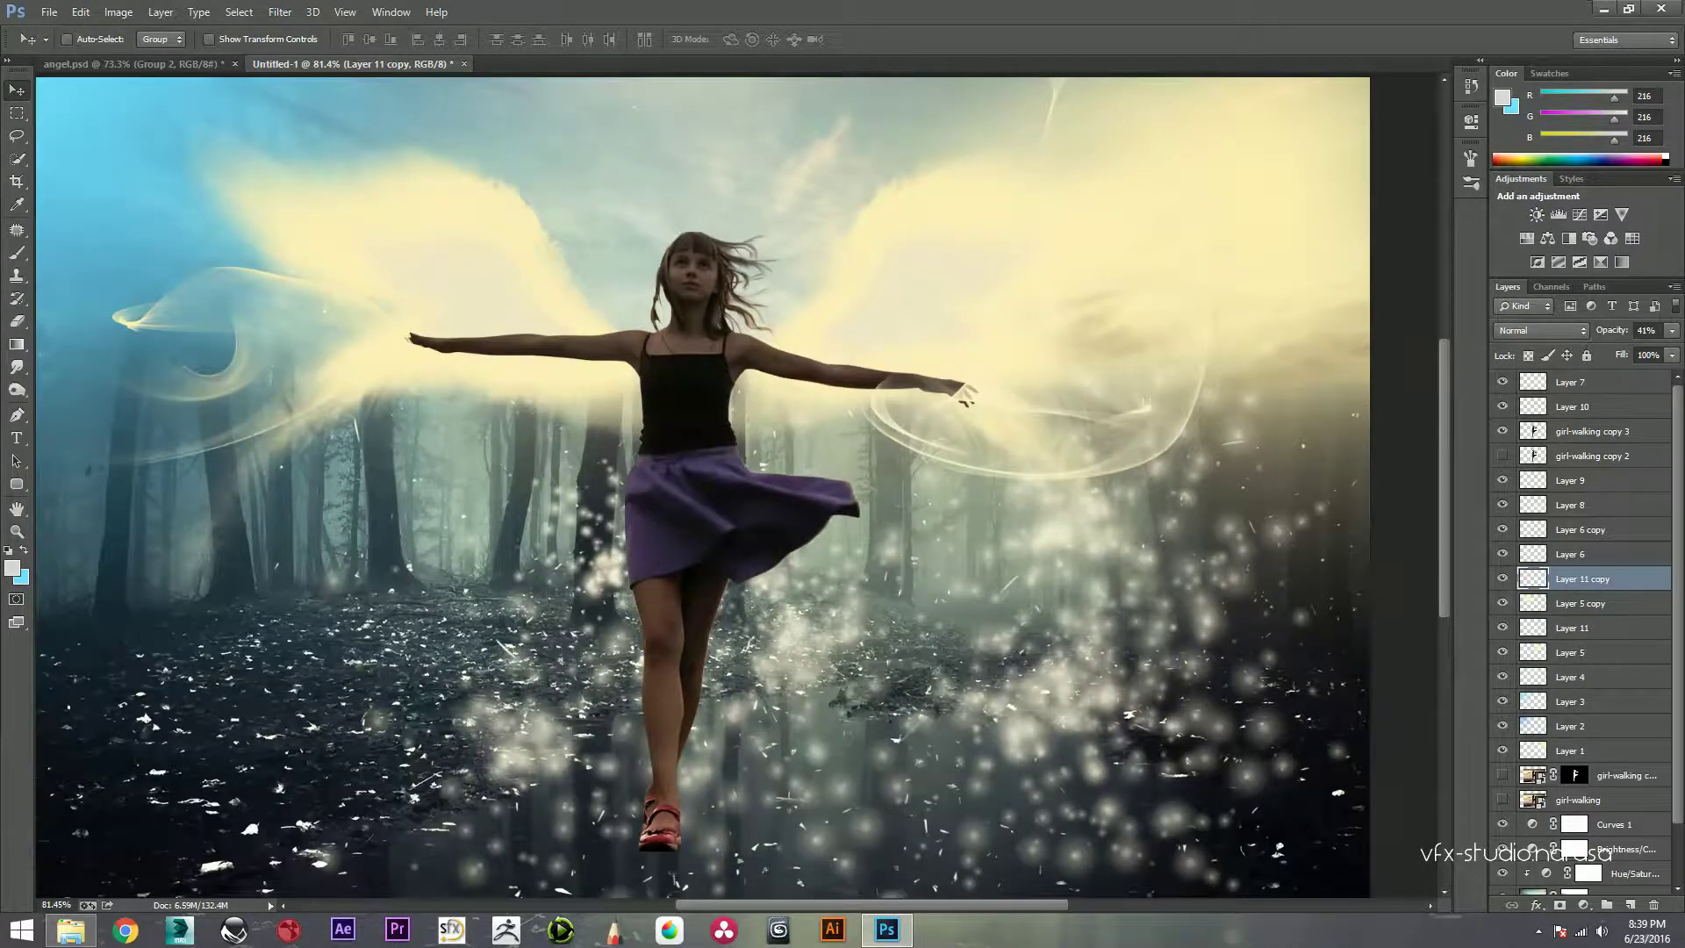
pyautogui.scroll(-3, 817, 463)
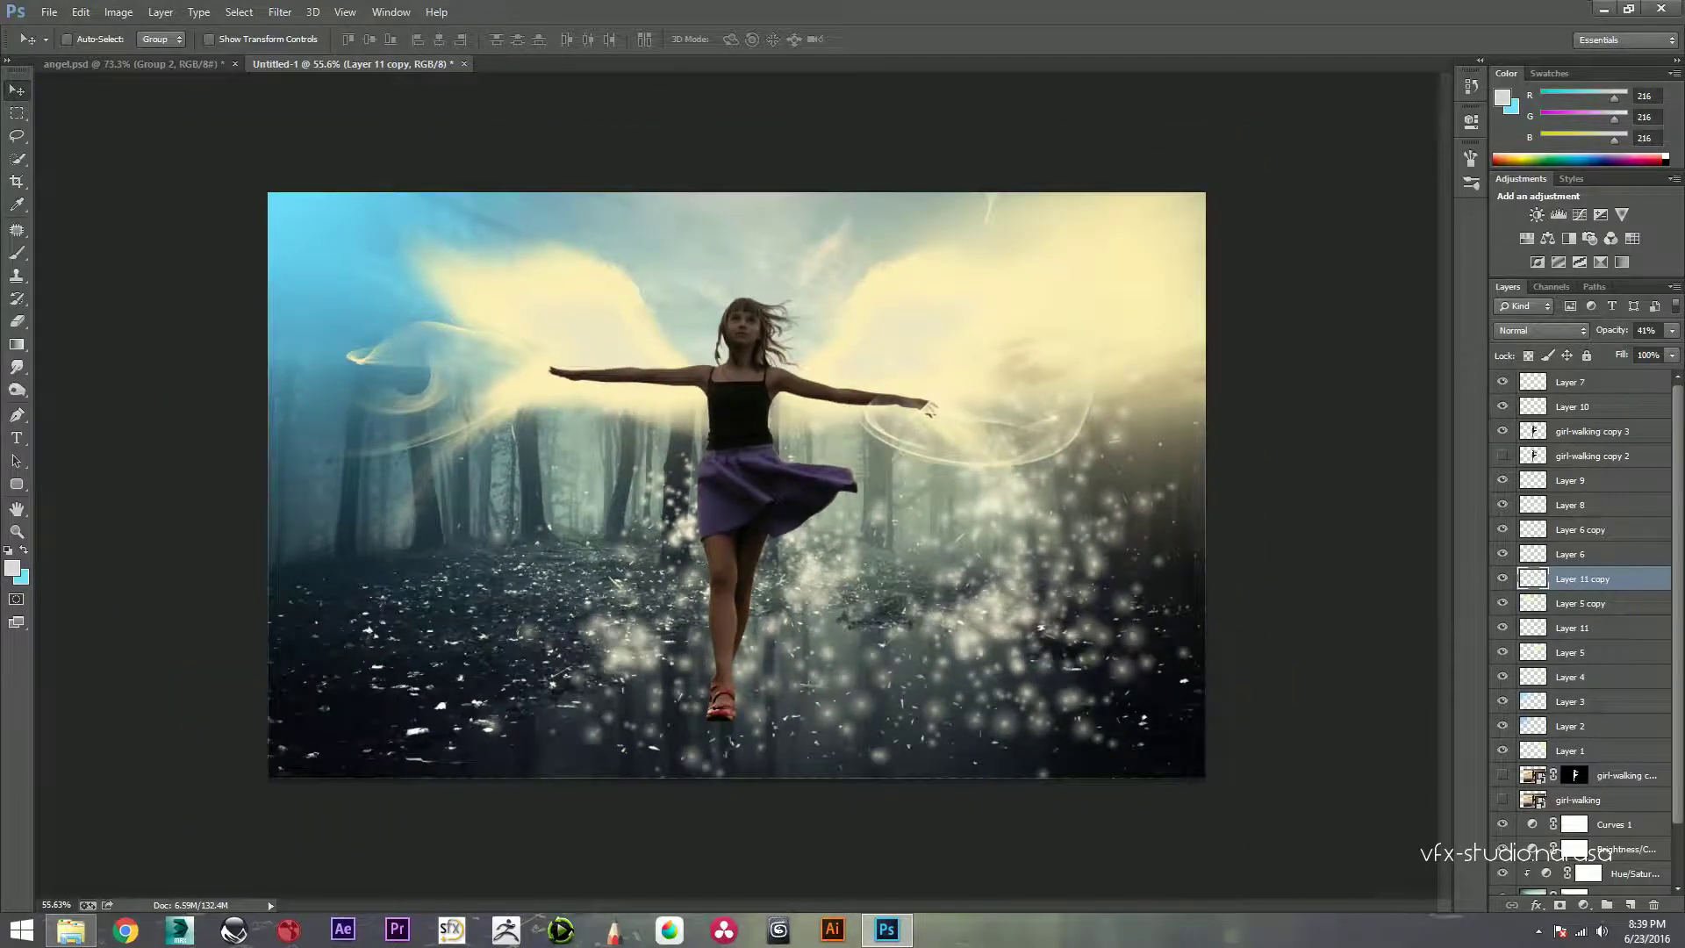
# Step: Select Layer 7 at the top and add an empty Layer 12 above it
pyautogui.keyDown('ctrl'); pyautogui.click(928, 410); pyautogui.keyUp('ctrl')
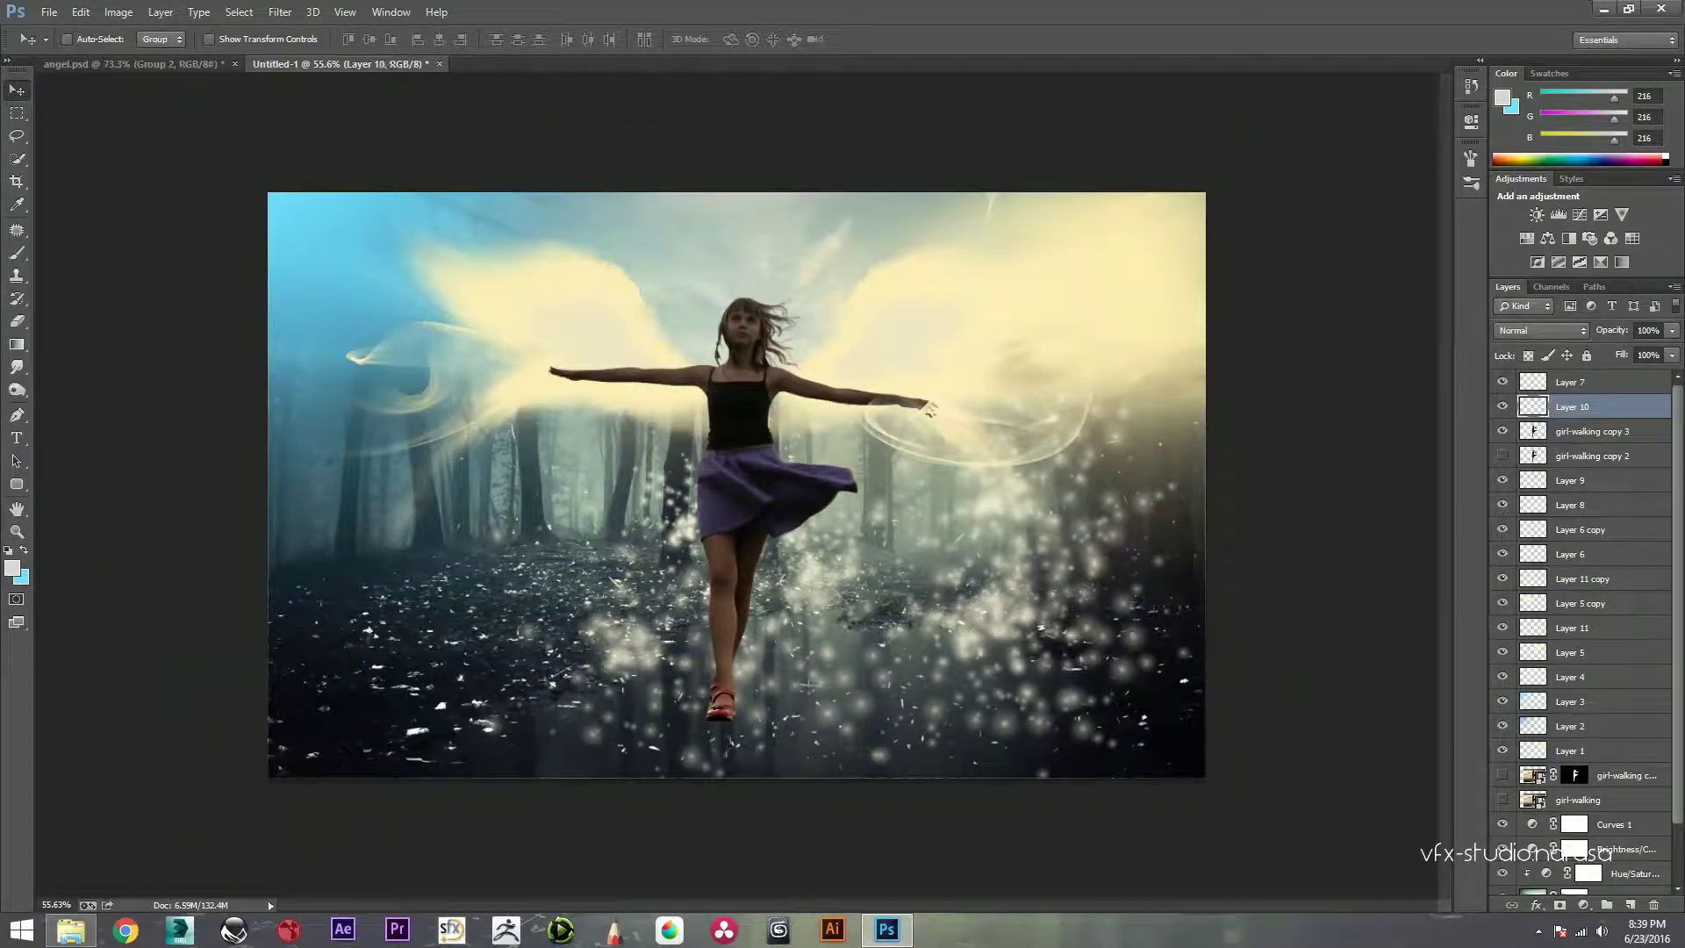
pyautogui.hotkey('ctrl', ',')
pyautogui.hotkey('ctrl', ',')
pyautogui.hotkey('alt', ']')
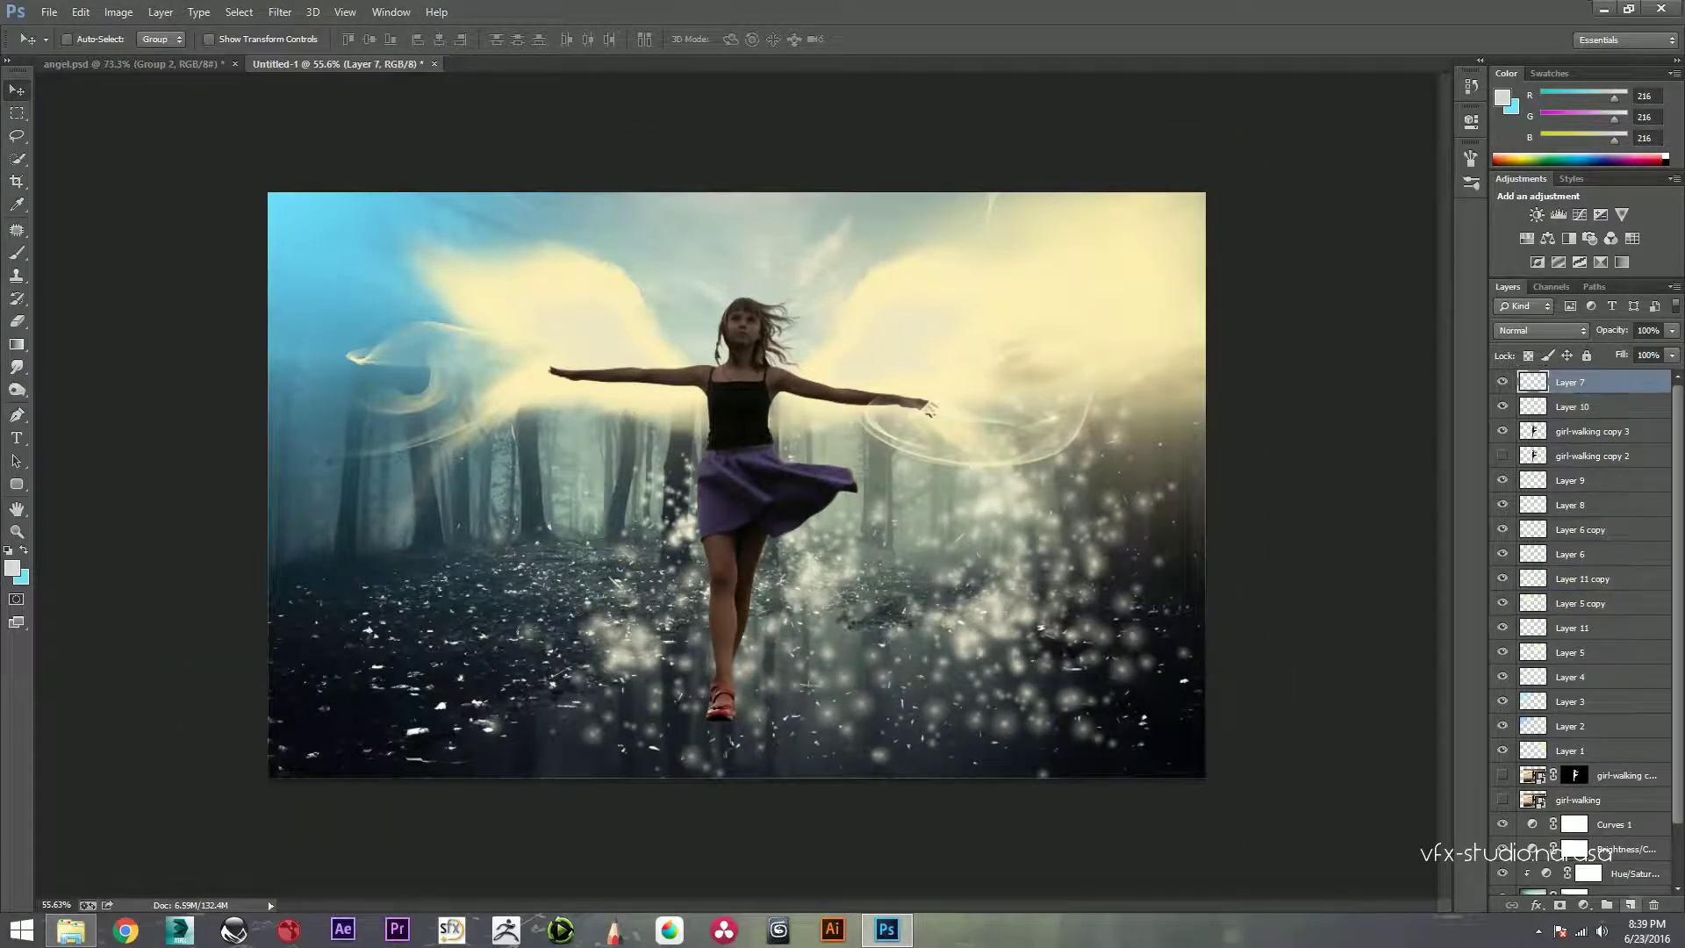
pyautogui.hotkey('ctrl', 'shift', 'alt', 'n')
# Step: Choose the 542 cloud brush, sample the wings' pale yellow, and recheck the girl-walking copy 3 layer
pyautogui.press('b')
pyautogui.scroll(1, 735, 484)
pyautogui.rightClick(919, 481)
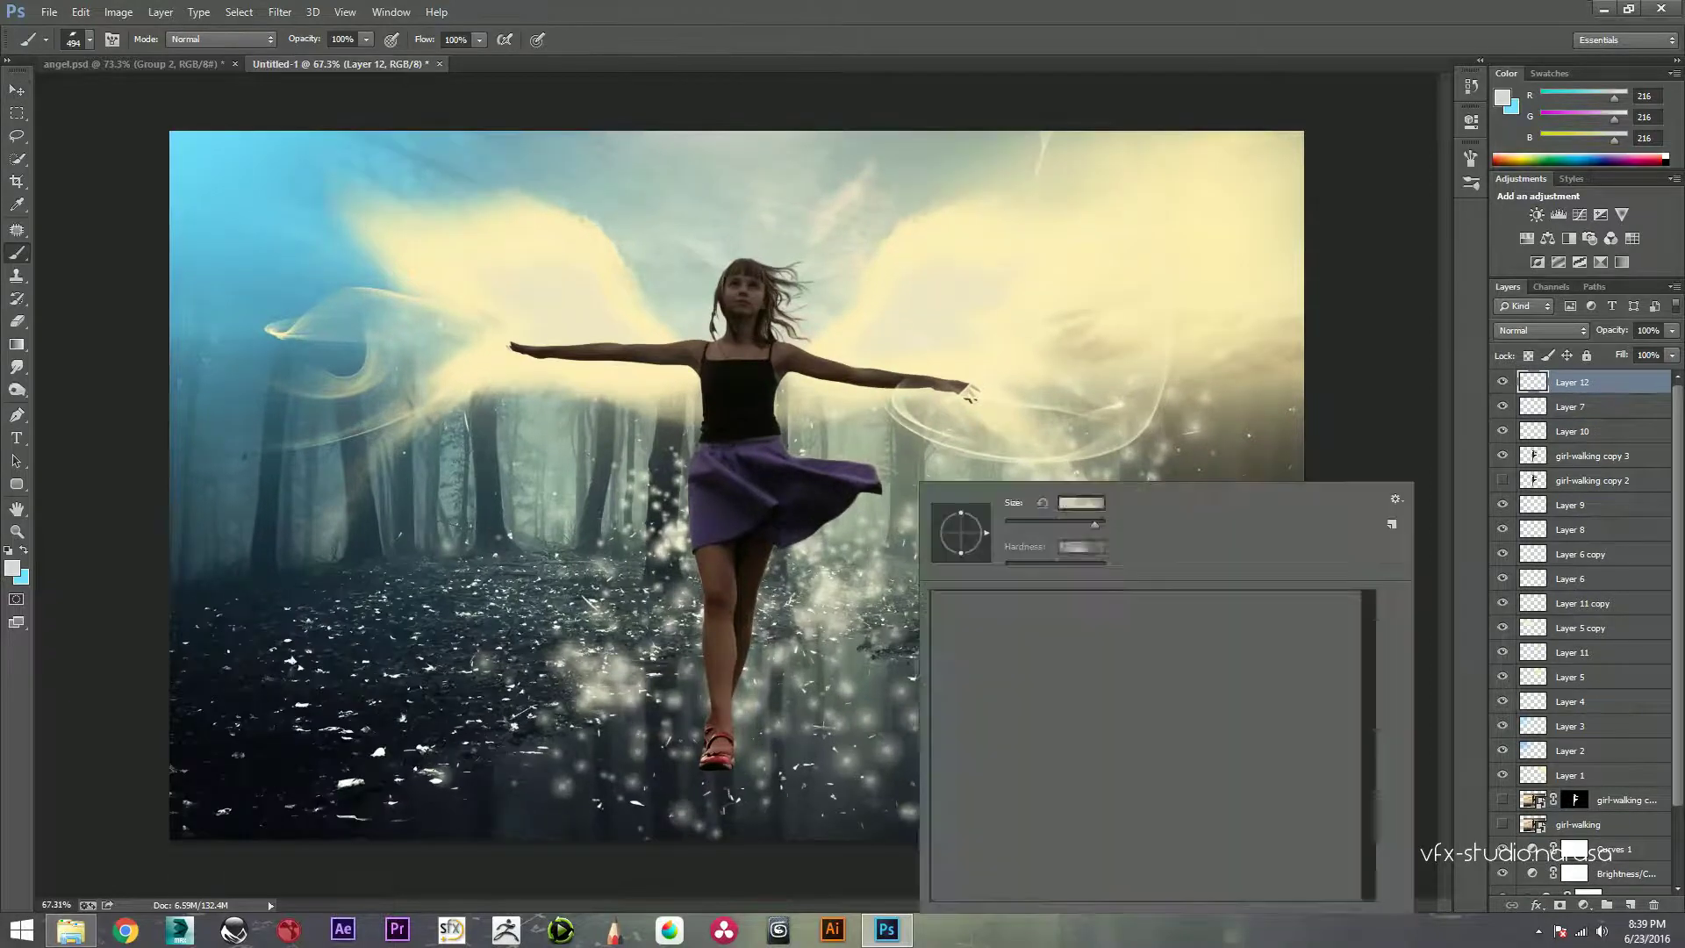
pyautogui.click(1113, 858)
pyautogui.click(707, 812)
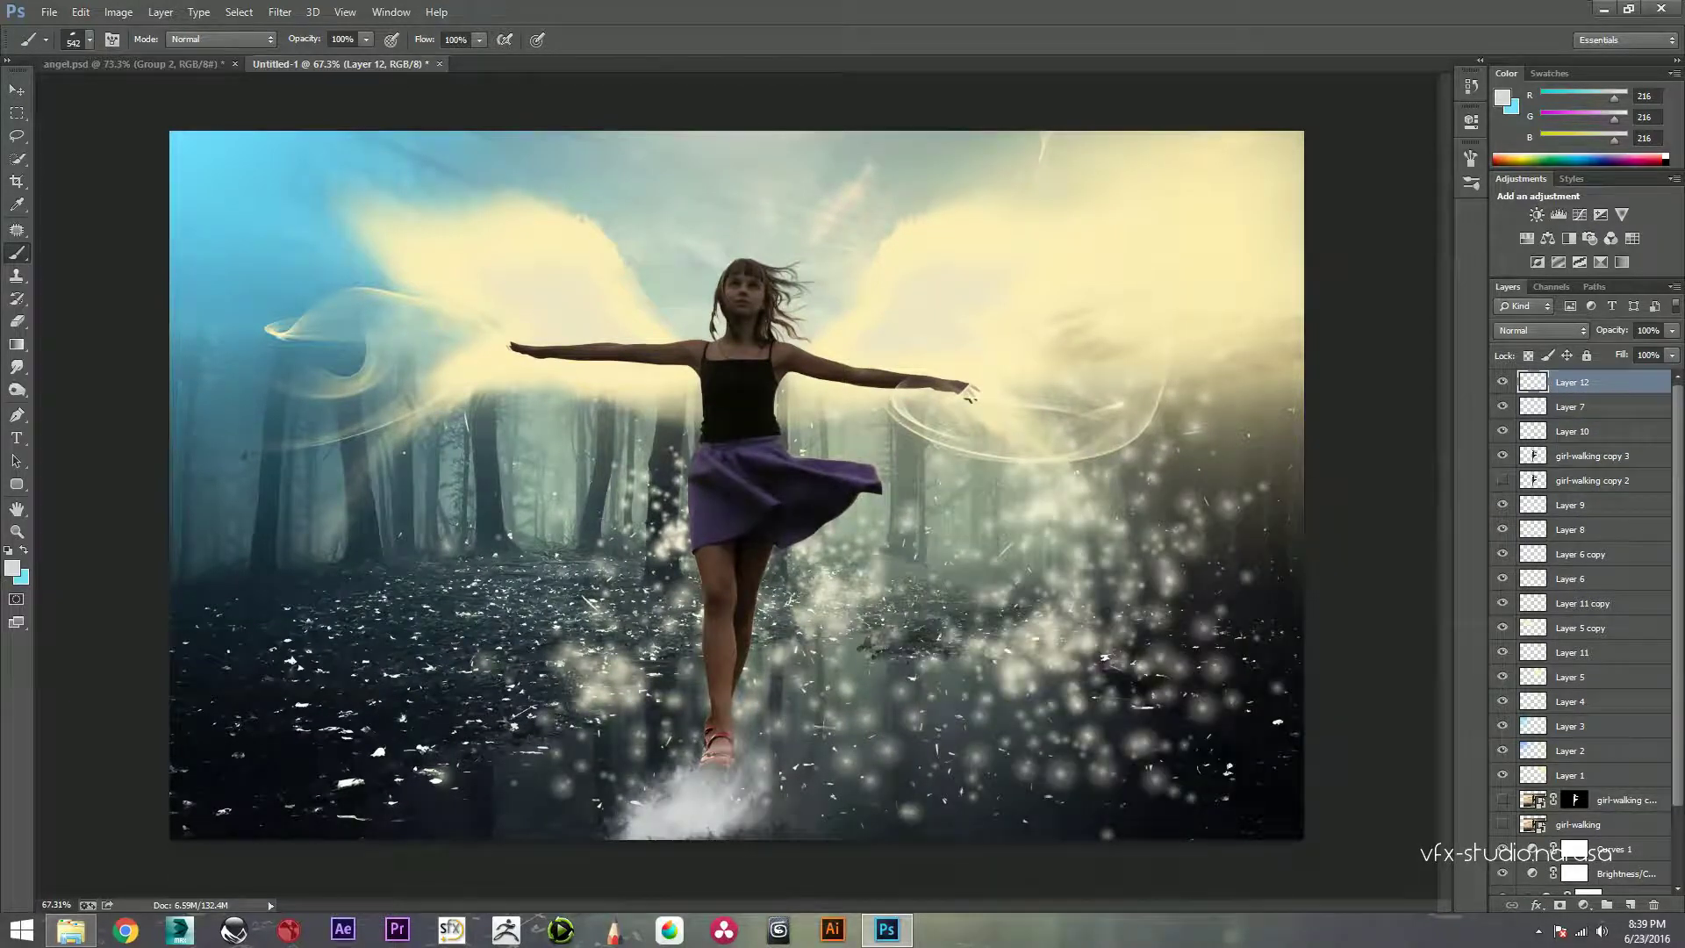
pyautogui.hotkey('ctrl', 'z')
pyautogui.keyDown('alt'); pyautogui.click(969, 395); pyautogui.keyUp('alt')
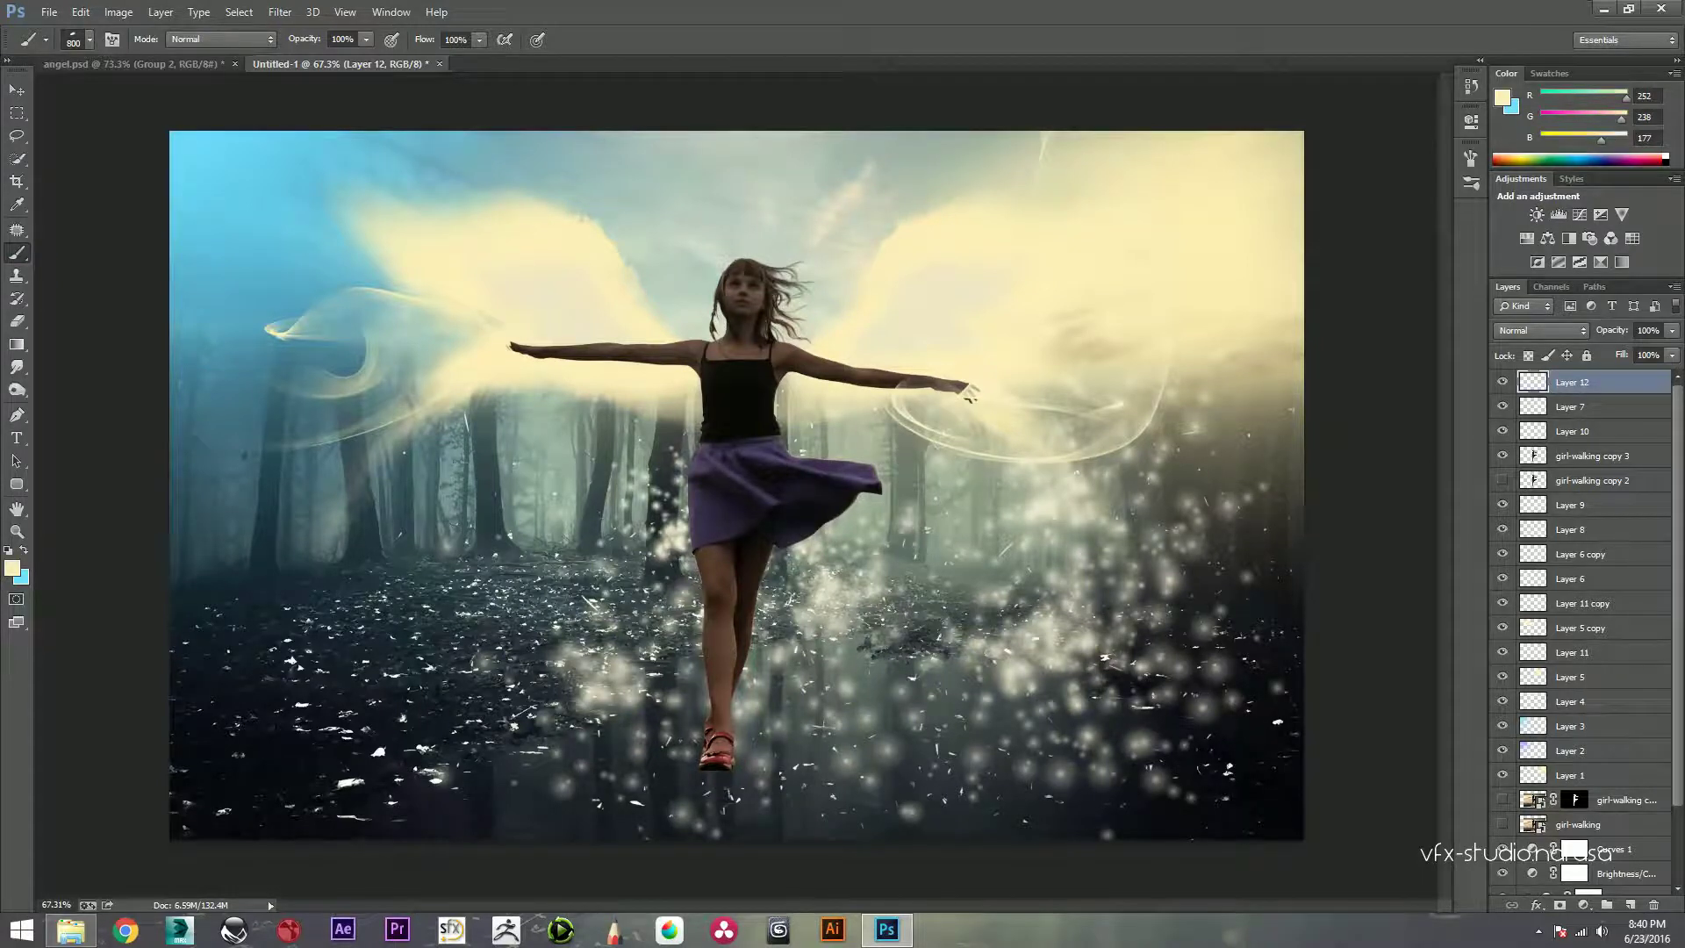
pyautogui.click(1503, 455)
pyautogui.click(1590, 455)
# Step: Duplicate the girl, flip the copy vertically, and place it below her feet as a reflection
pyautogui.hotkey('ctrl', 'j')
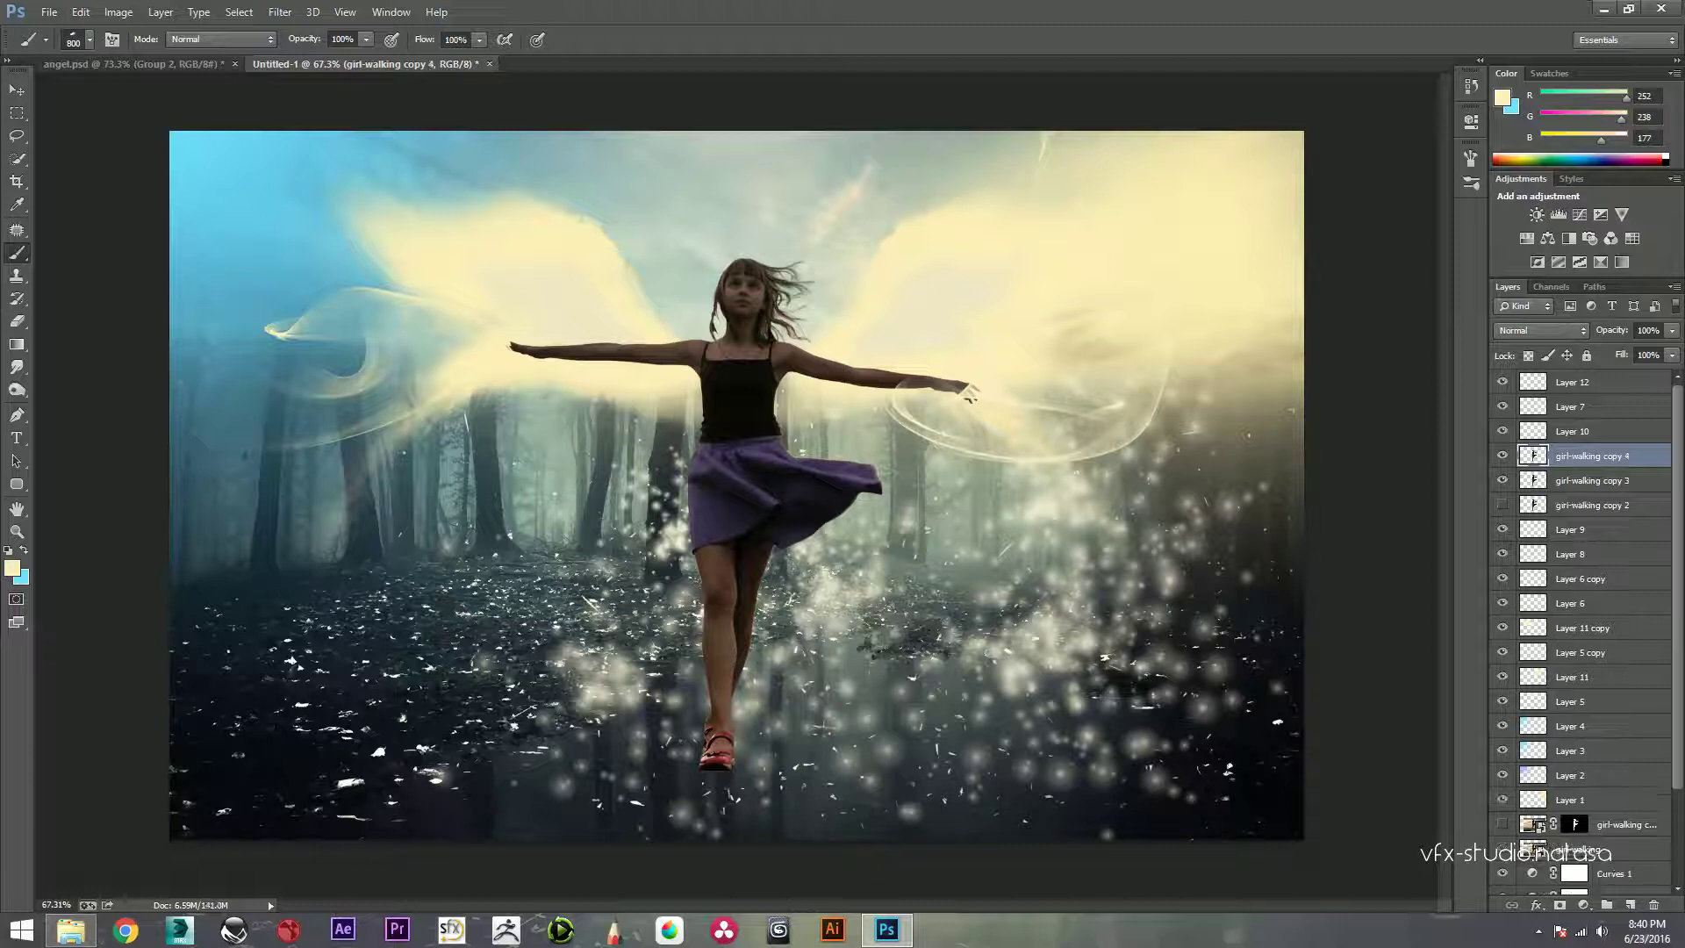
pyautogui.hotkey('ctrl', 't')
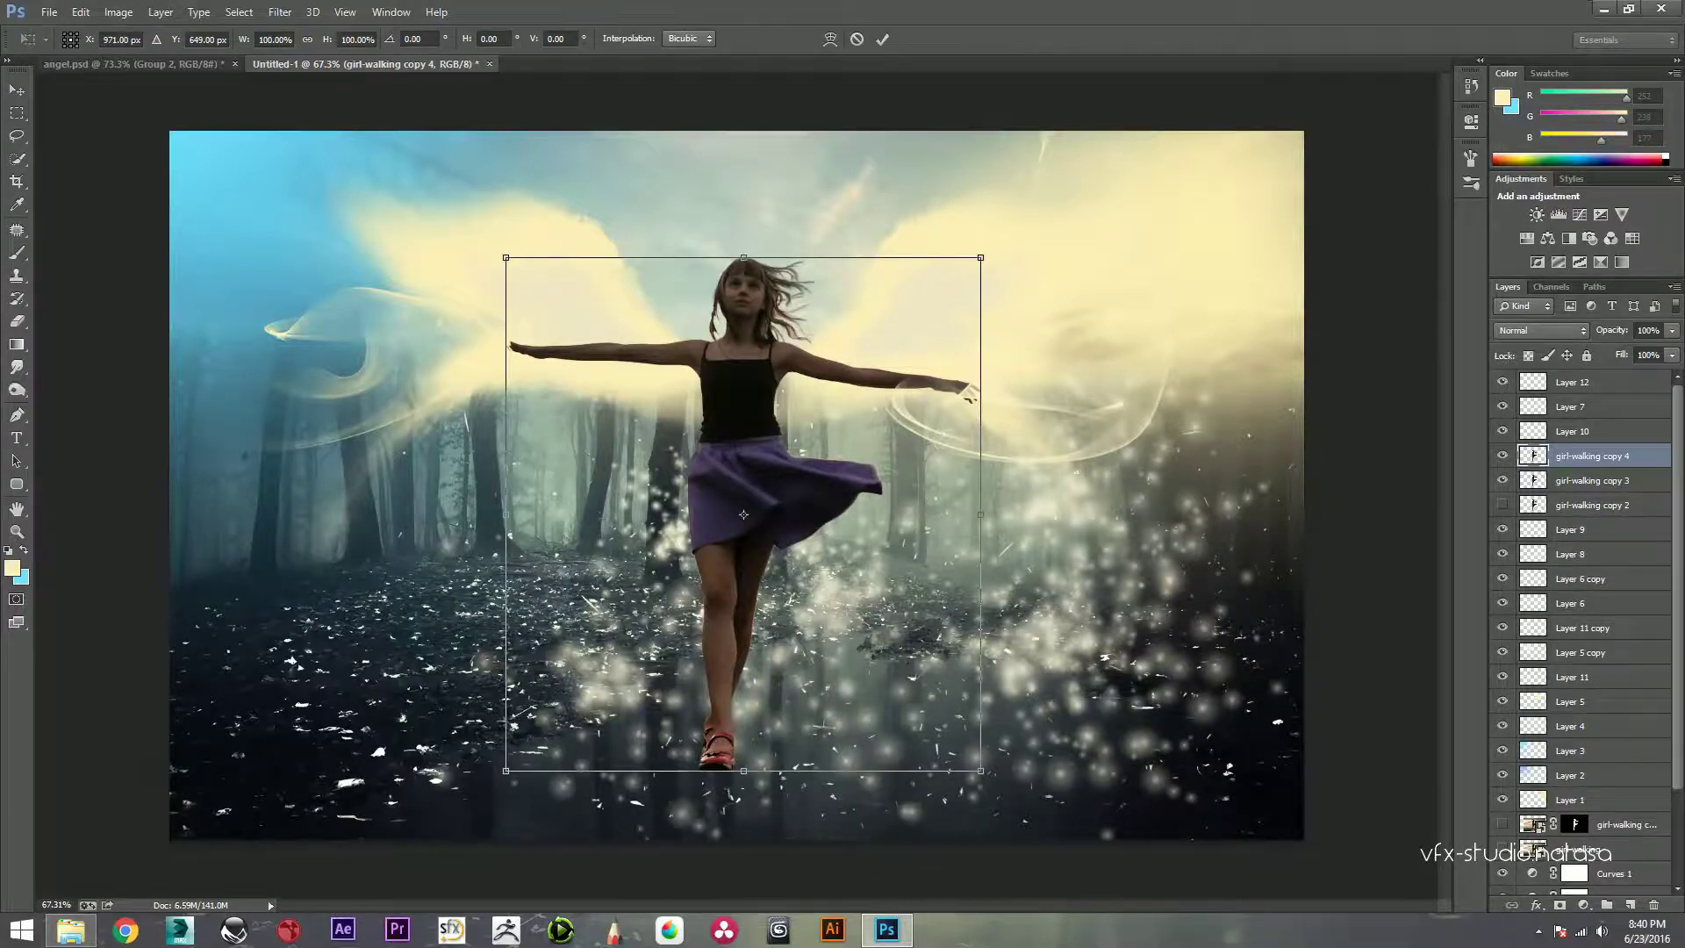
pyautogui.rightClick(860, 506)
pyautogui.click(913, 787)
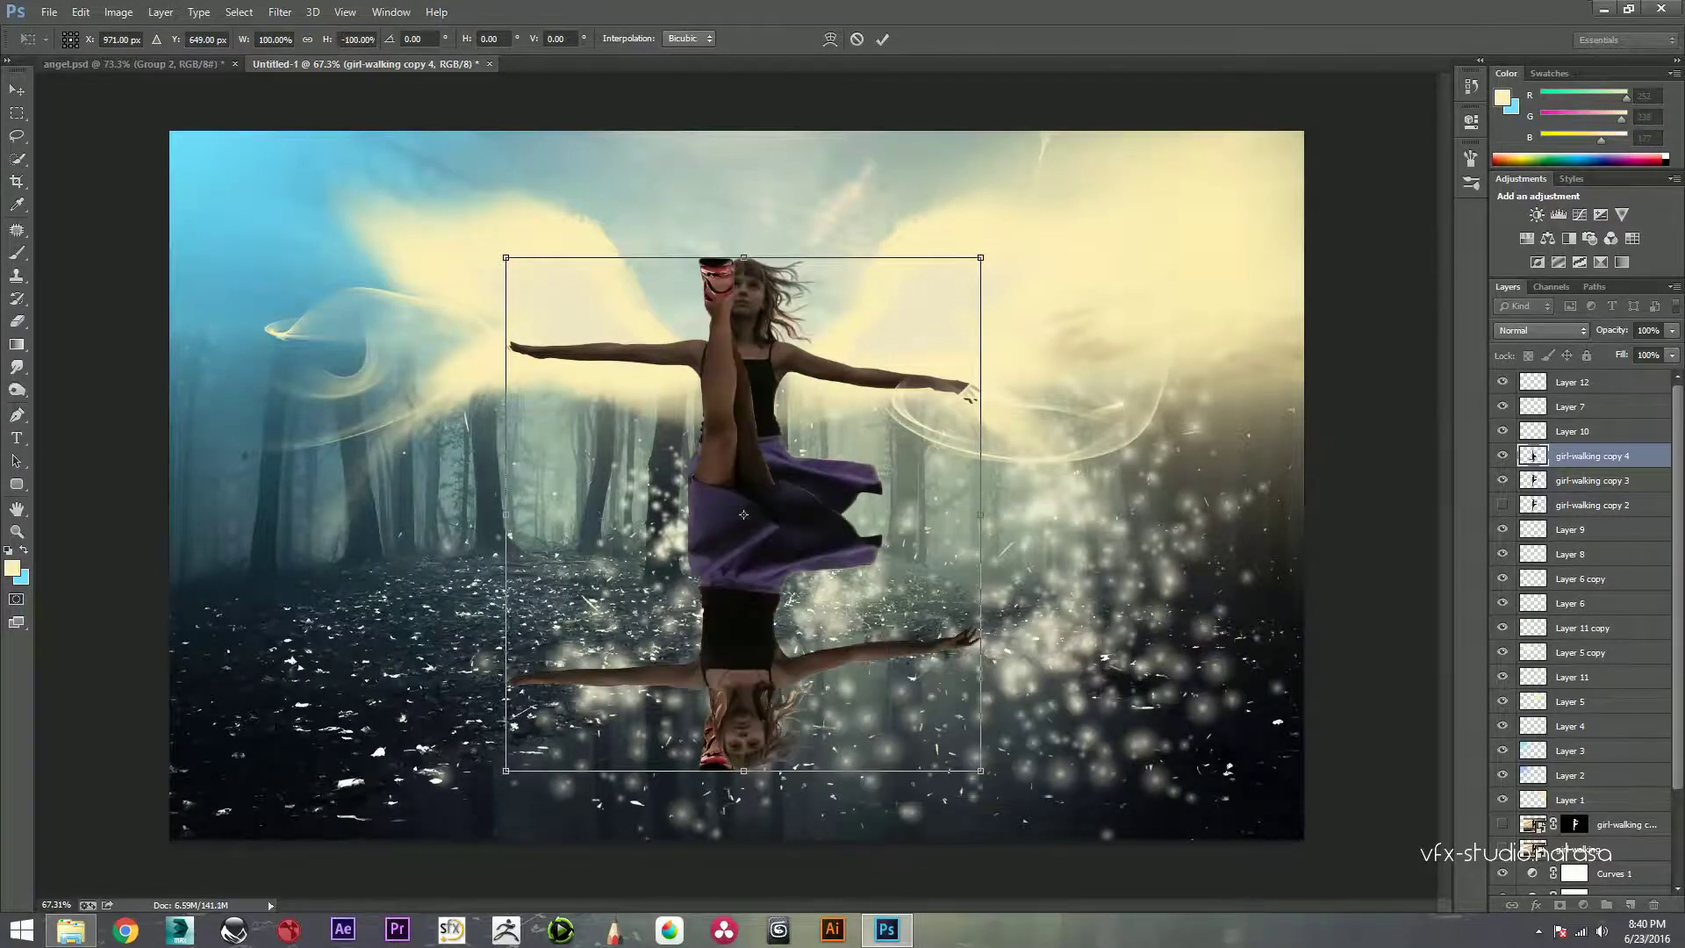
pyautogui.moveTo(772, 326); pyautogui.dragTo(772, 841)
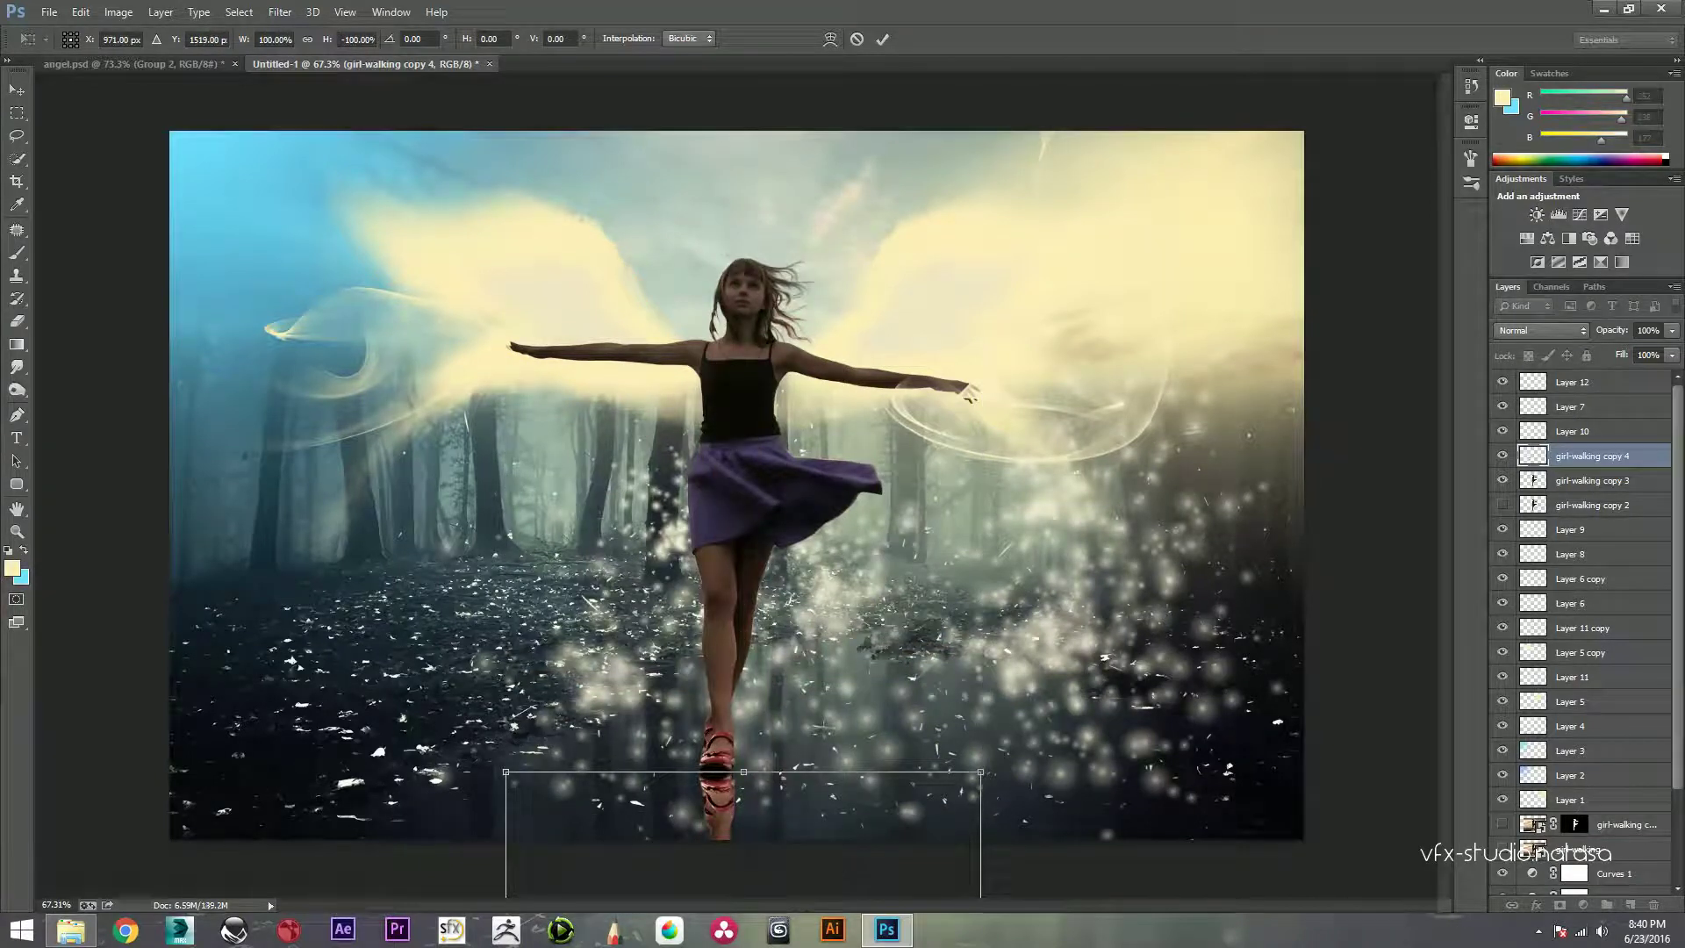
pyautogui.click(882, 39)
# Step: Lower girl-walking copy 4's opacity, trying 77% and 67% before settling at 56%
pyautogui.click(1647, 330)
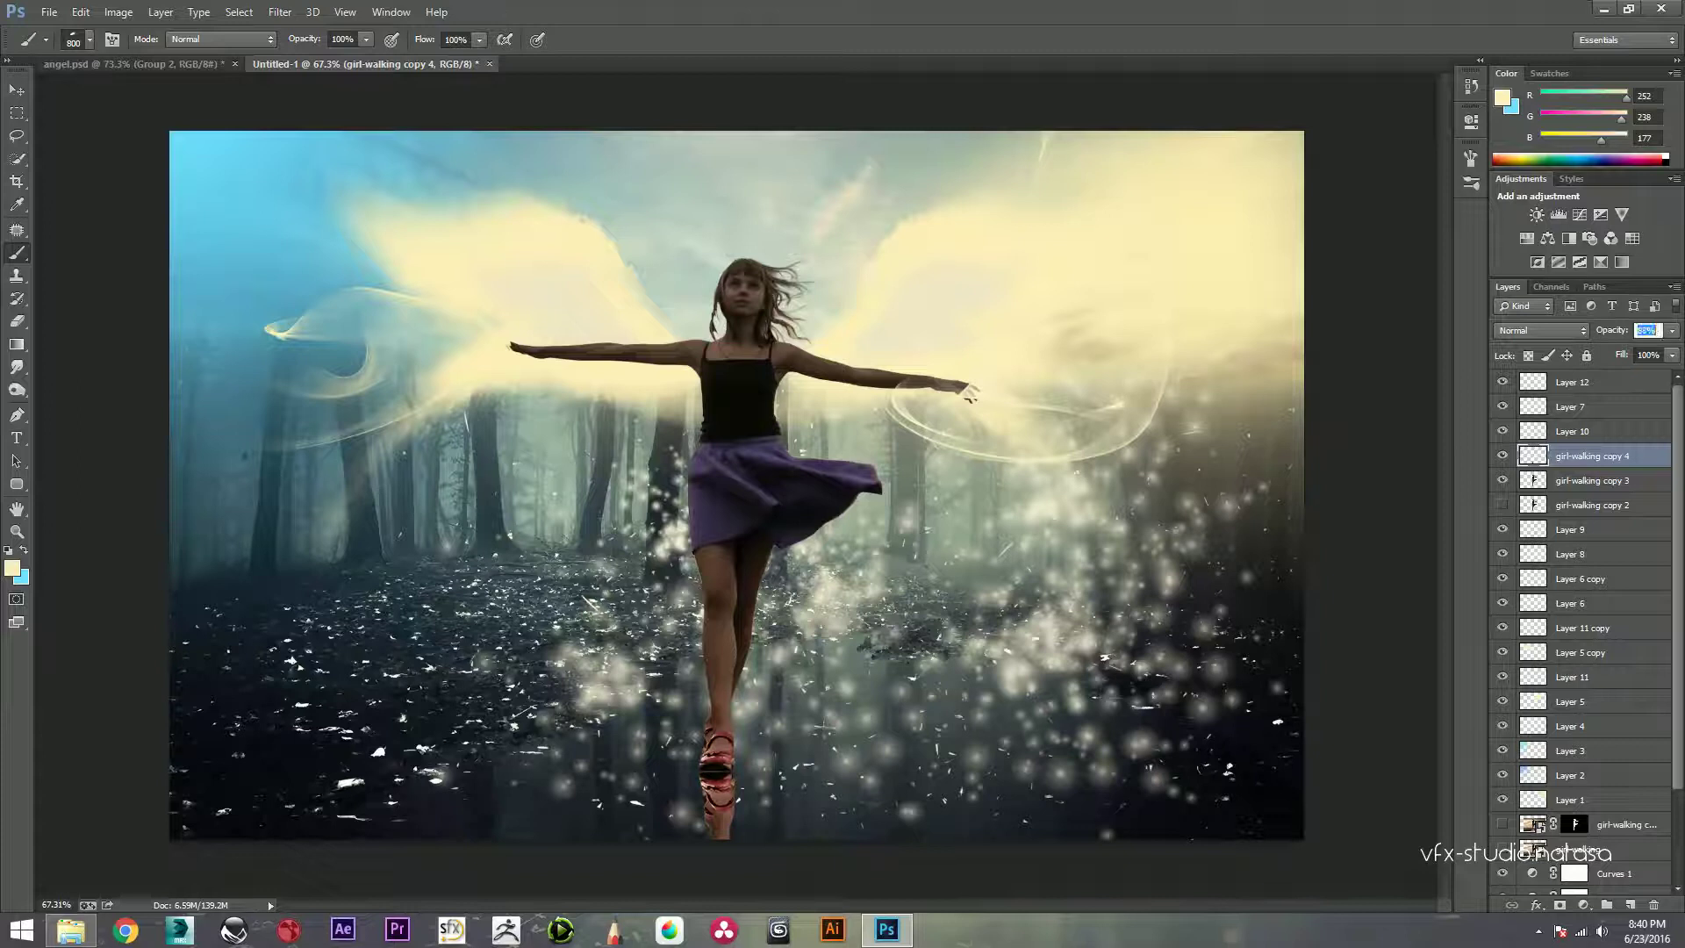
pyautogui.write('77')
pyautogui.press('Return')
pyautogui.write('67')
pyautogui.press('Return')
pyautogui.press('v')
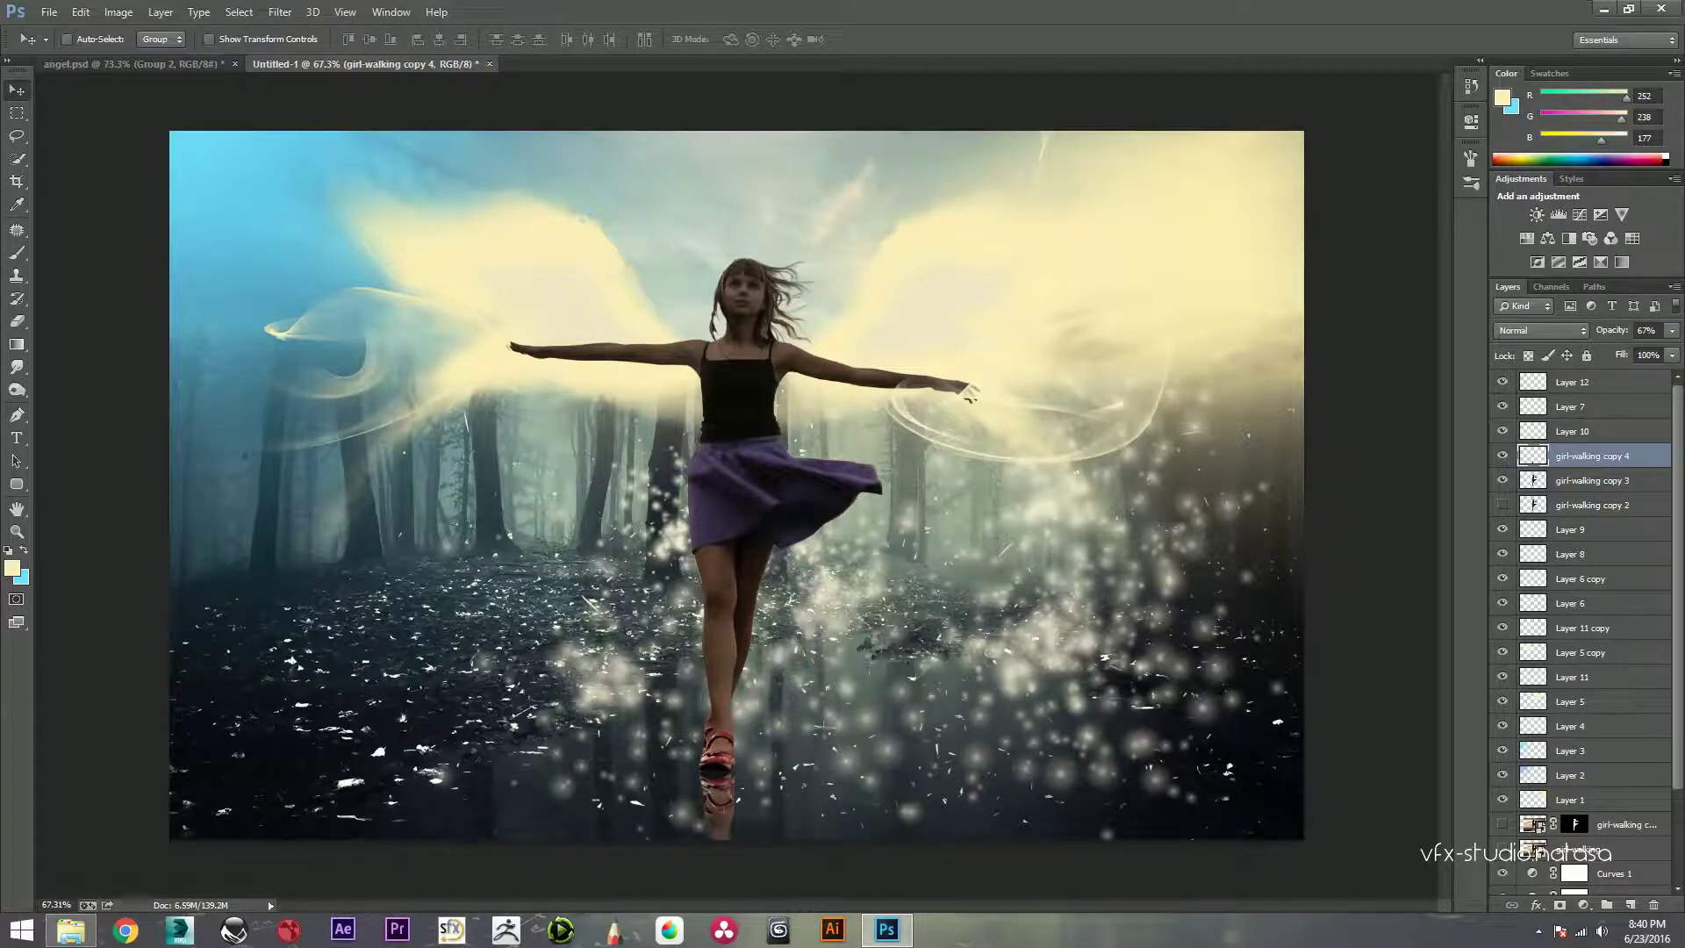
pyautogui.click(1647, 330)
pyautogui.write('58')
pyautogui.press('Return')
pyautogui.scroll(-1, 738, 484)
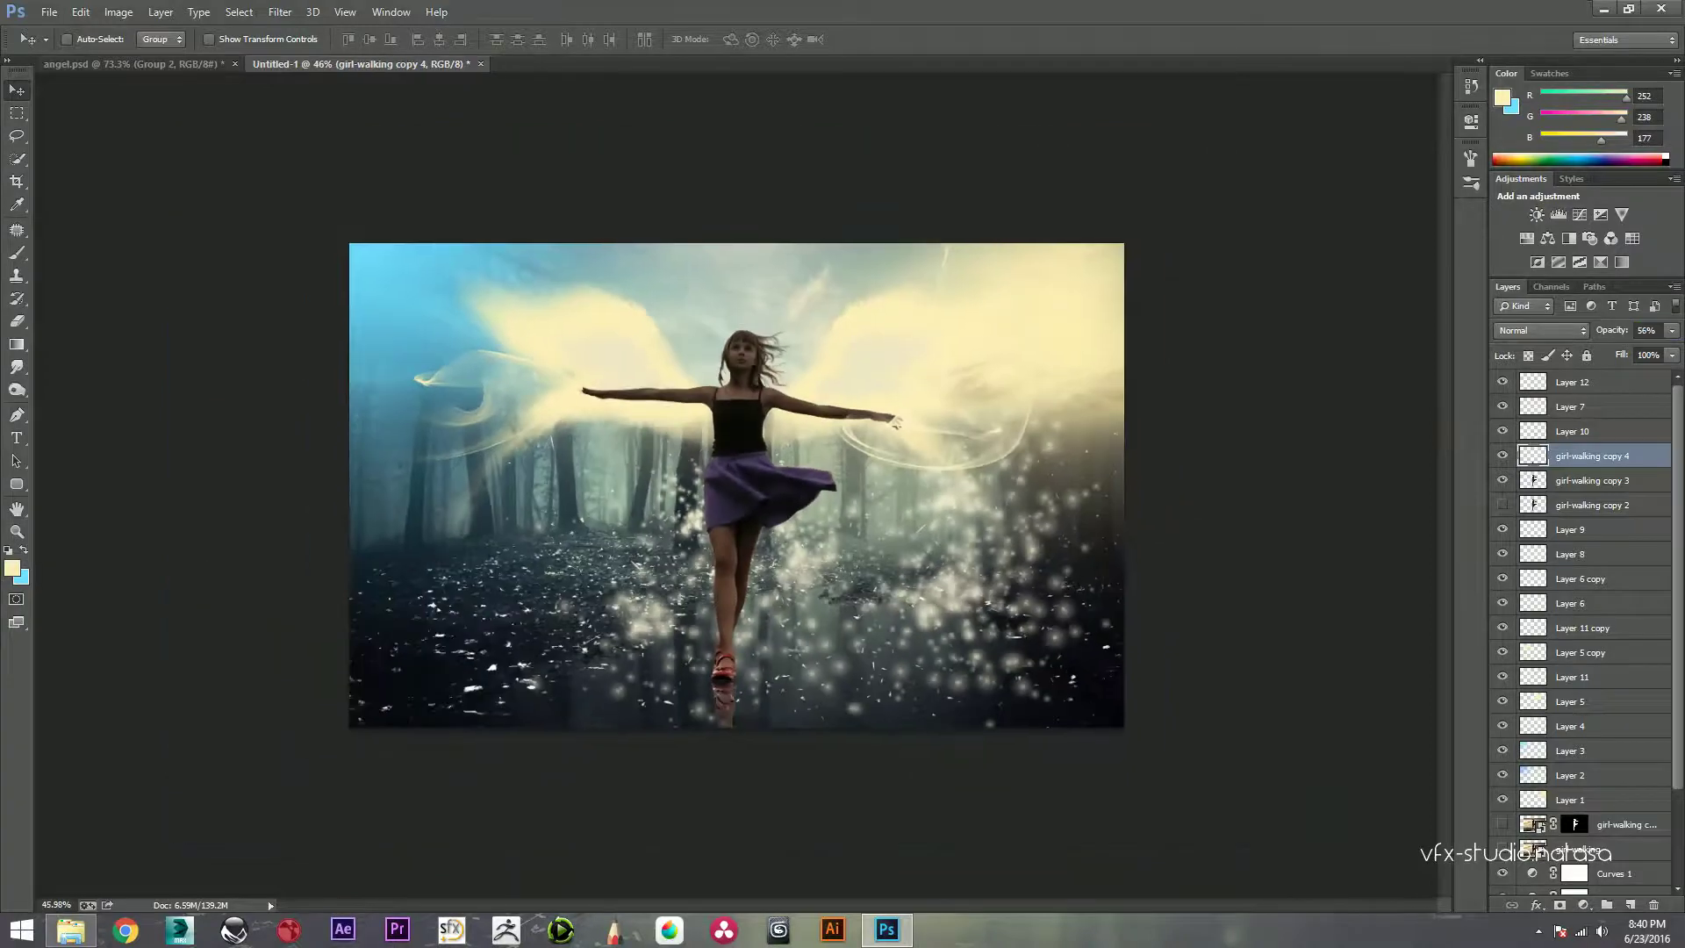
pyautogui.scroll(1, 737, 485)
pyautogui.scroll(1, 737, 484)
# Step: Brush cream fog on Layer 12 around and below the girl's feet and beside her legs
pyautogui.hotkey('alt', '.')
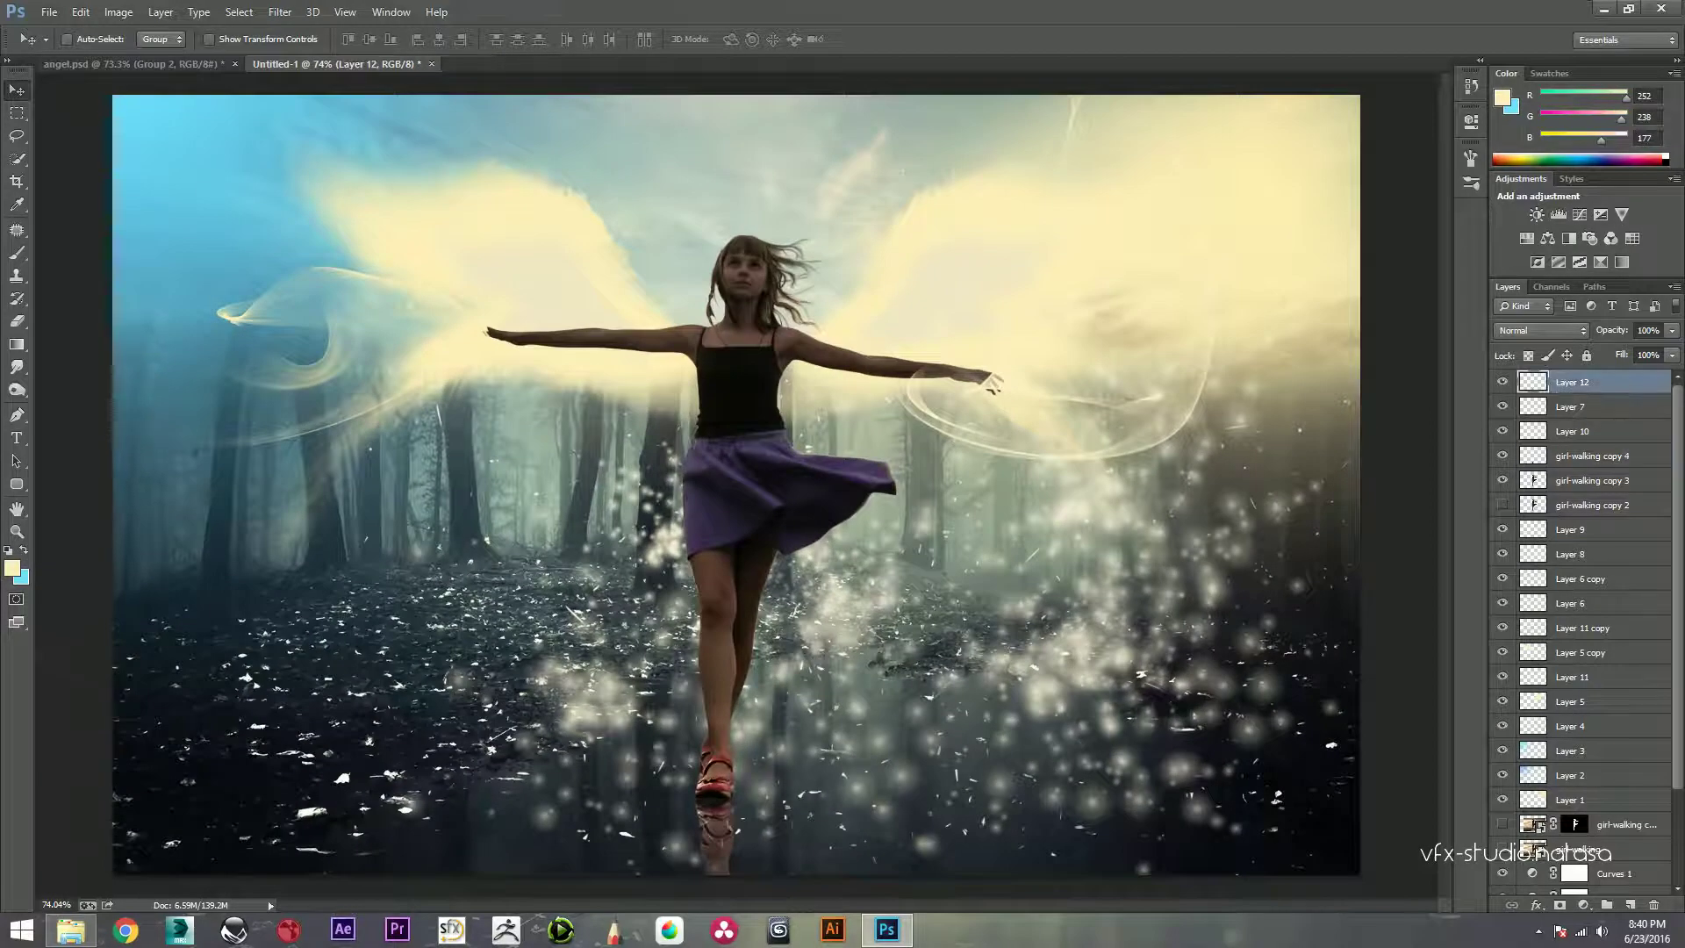
pyautogui.press('b')
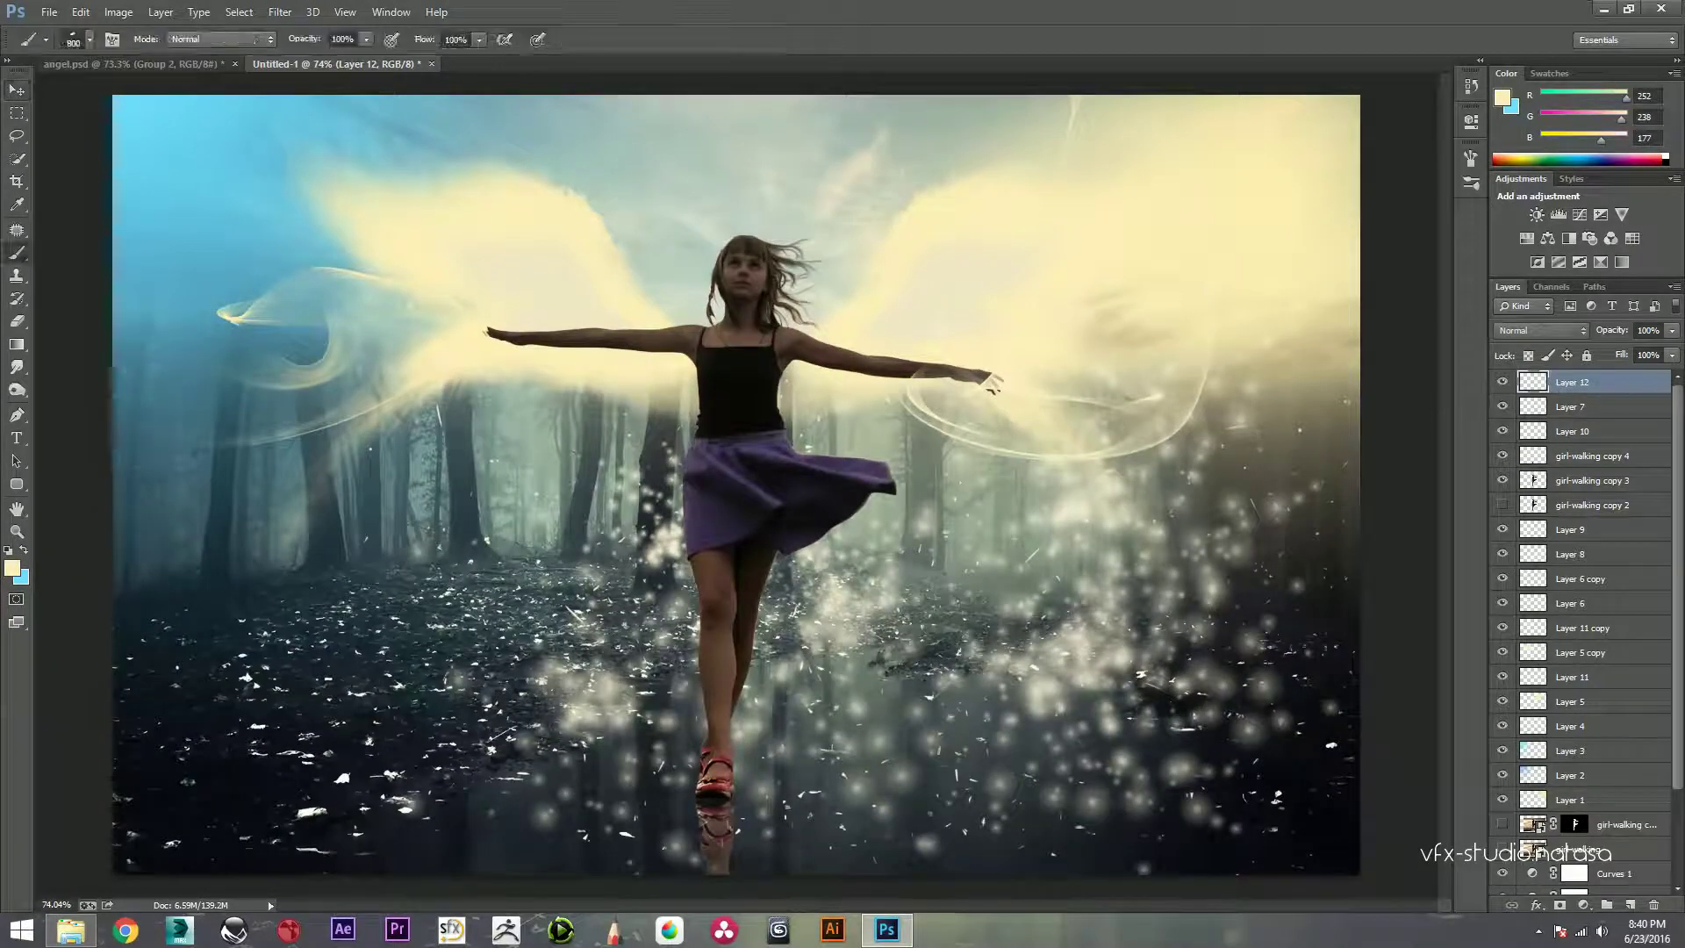
pyautogui.click(711, 825)
pyautogui.hotkey('ctrl', 'z')
pyautogui.click(649, 865)
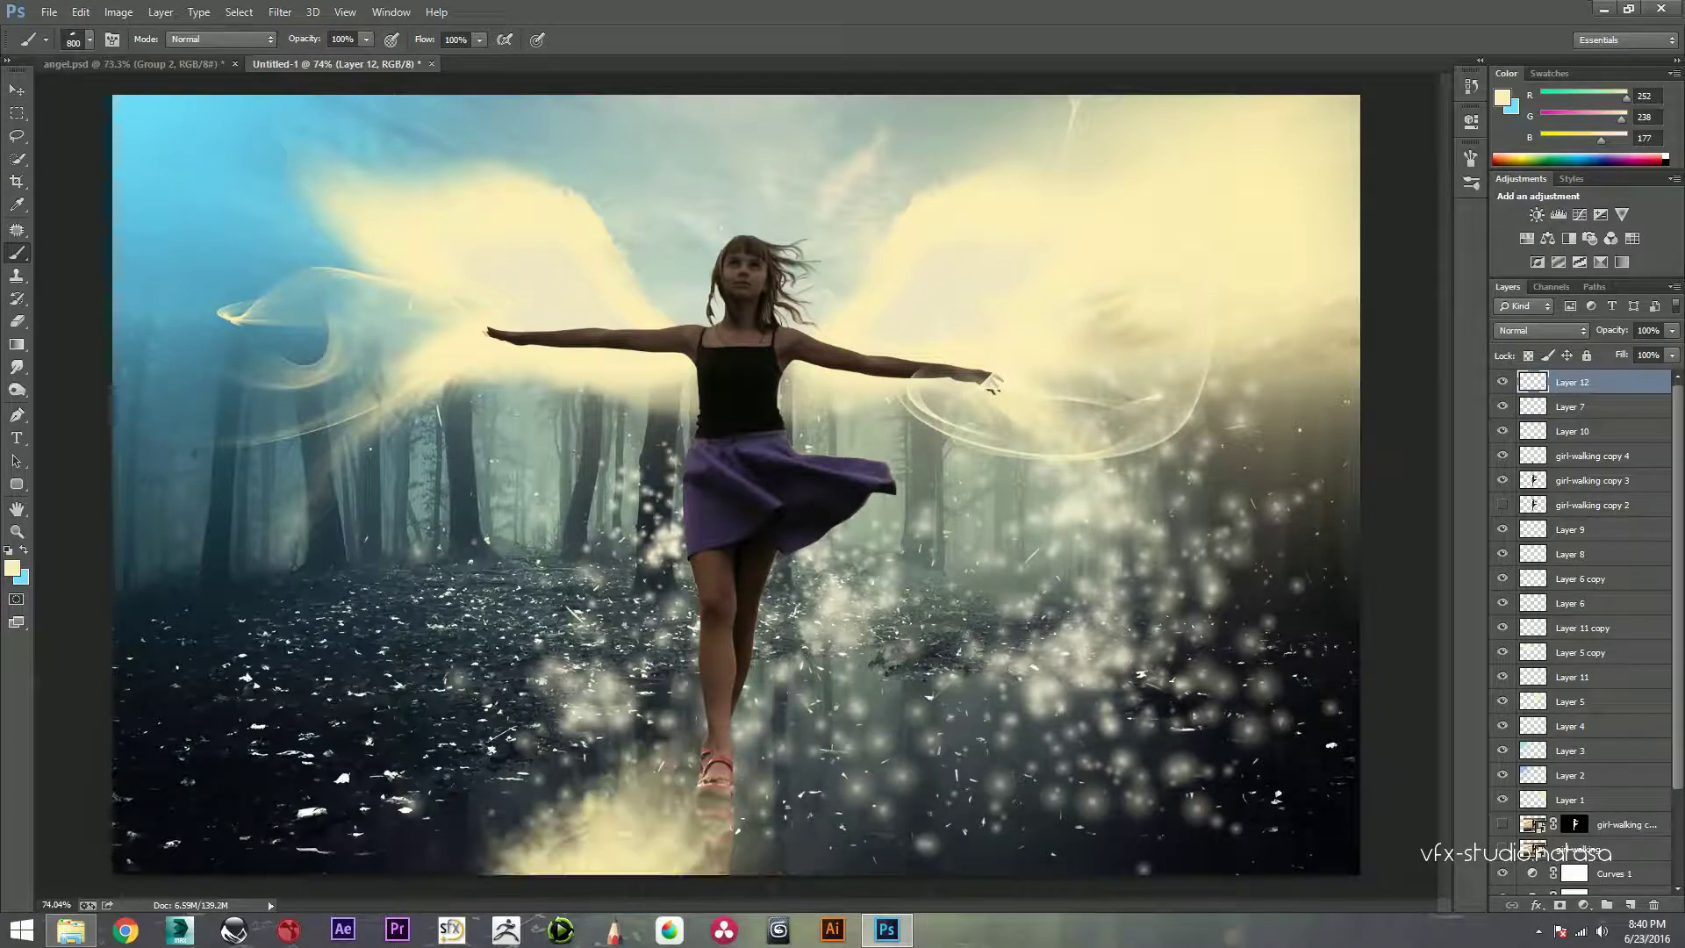
pyautogui.click(878, 755)
pyautogui.click(658, 702)
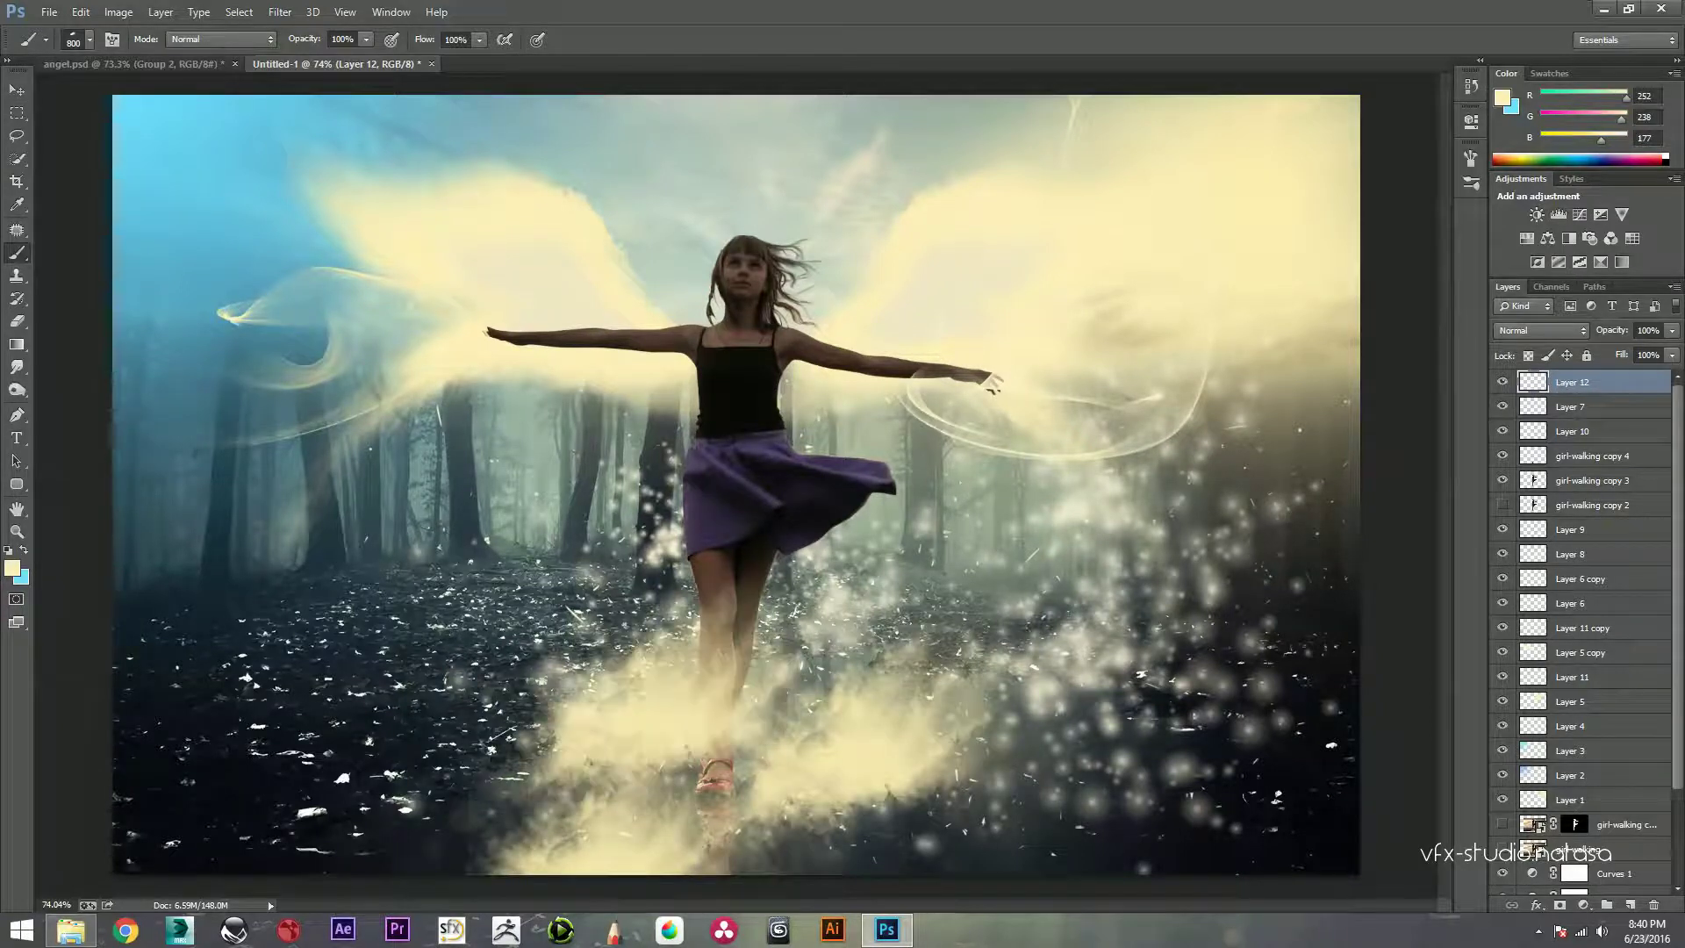
pyautogui.click(921, 566)
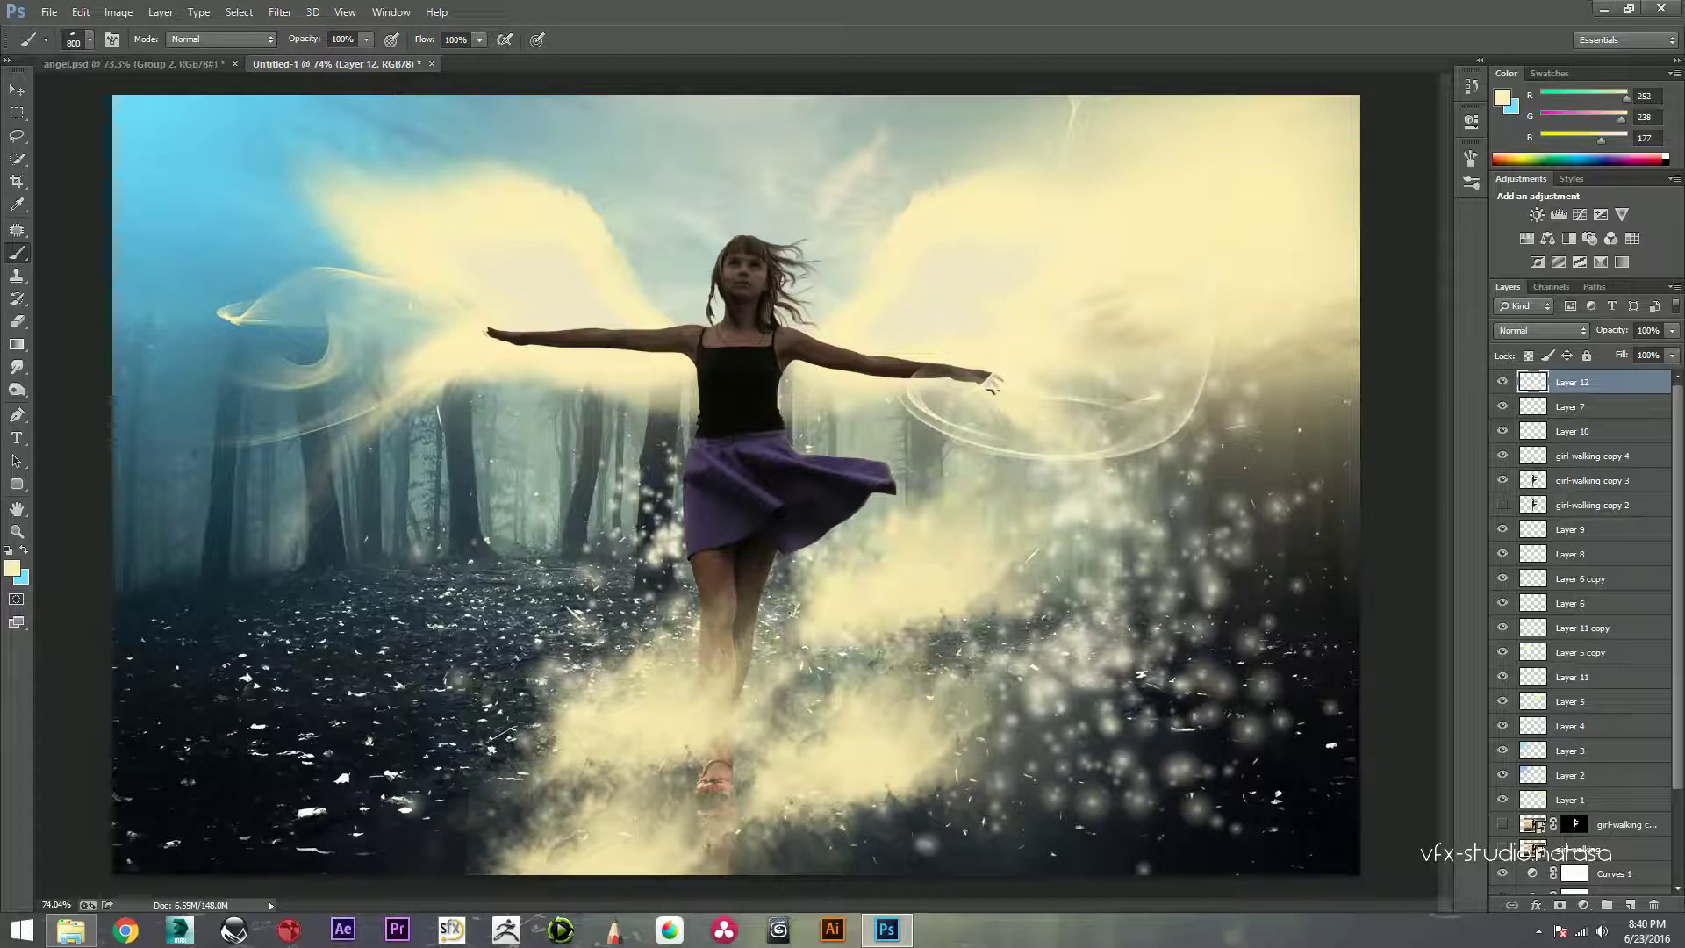
# Step: Set up a soft 542 px Eraser at 47% opacity
pyautogui.press('e')
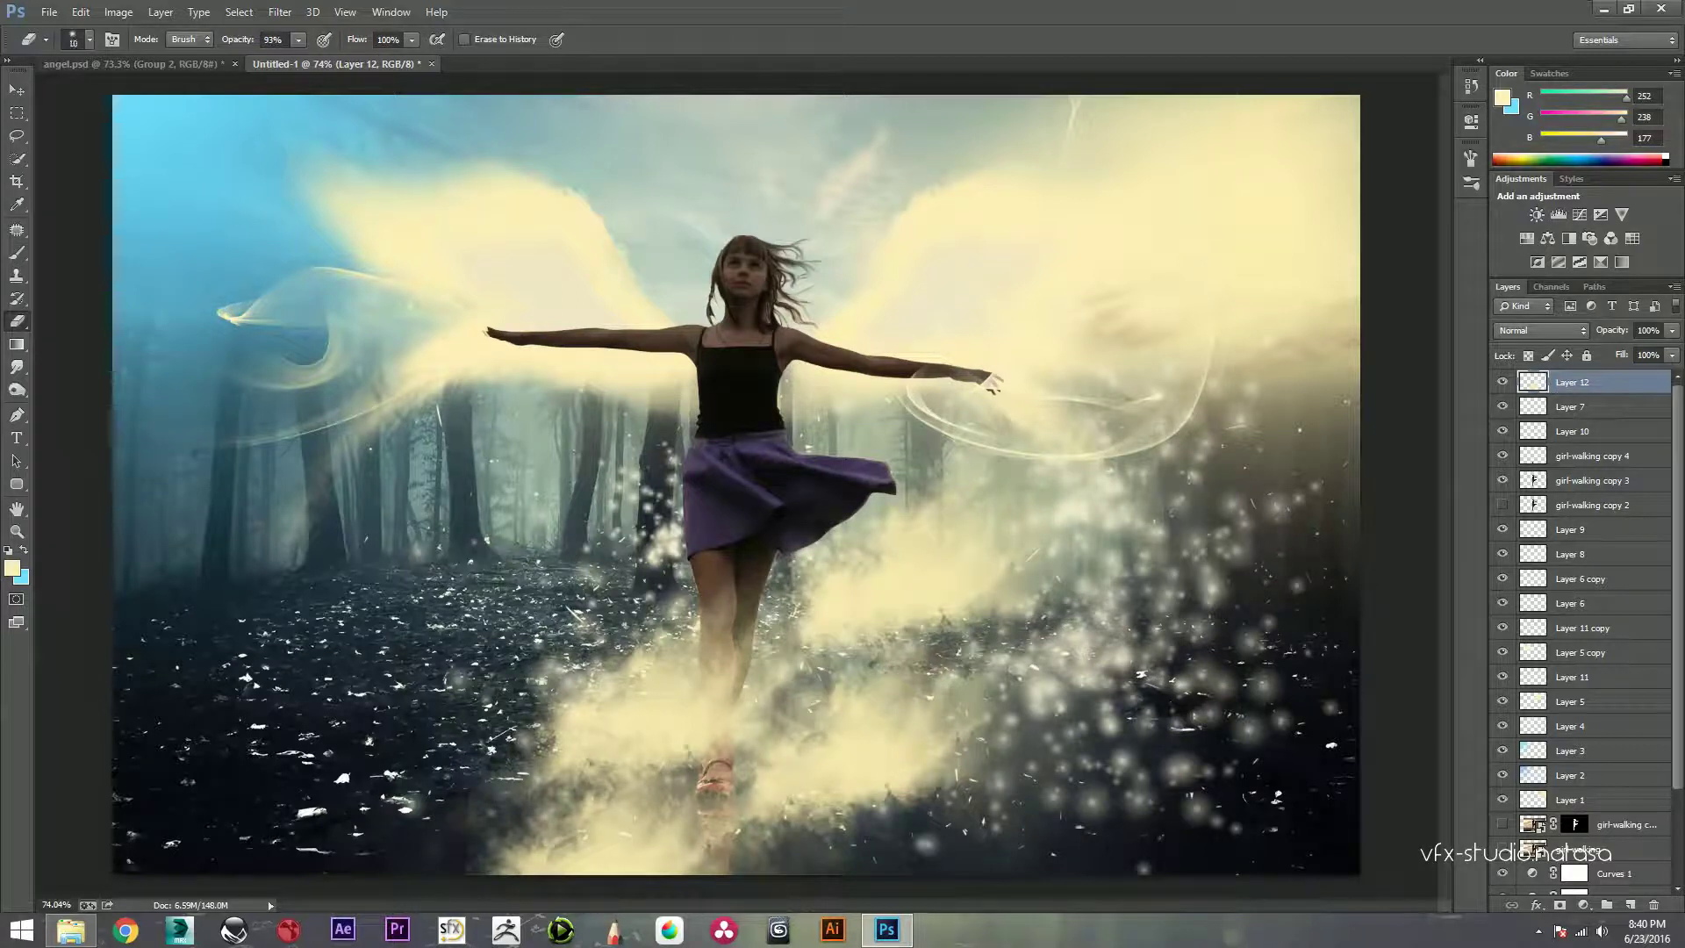
pyautogui.press(']')
pyautogui.press(']')
pyautogui.press(']')
pyautogui.press('4')
pyautogui.press('7')
pyautogui.rightClick(728, 358)
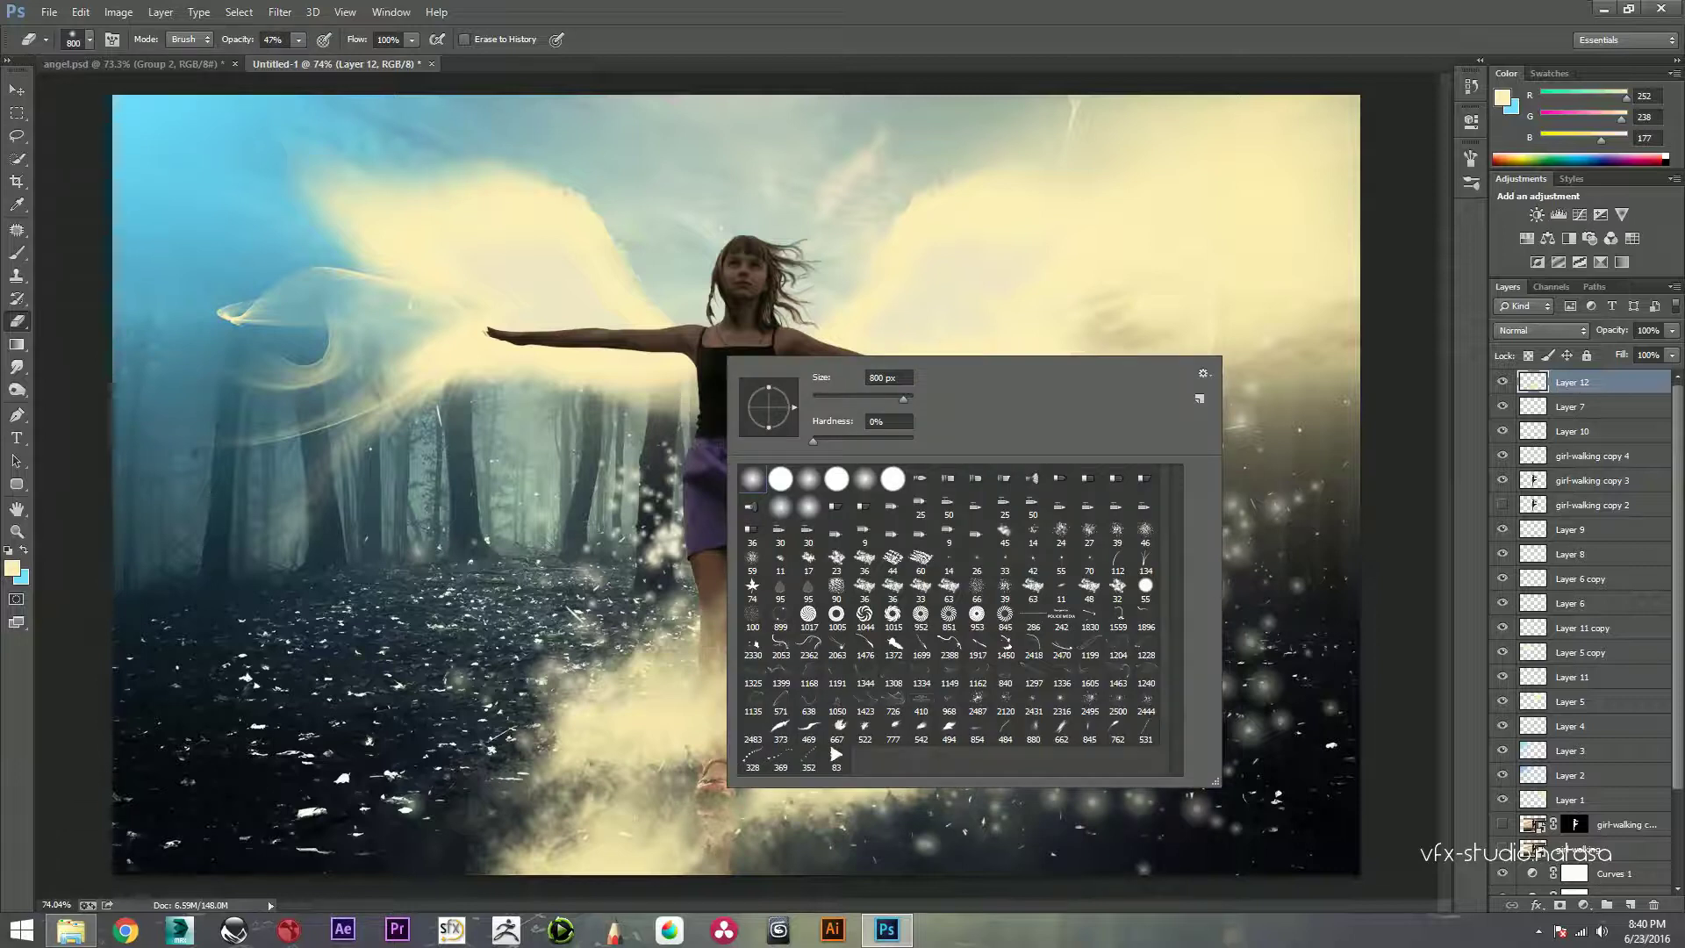
pyautogui.click(921, 731)
# Step: Thin the fog around the legs, feet, lower left and right side of the girl
pyautogui.moveTo(562, 728); pyautogui.dragTo(869, 667)
pyautogui.moveTo(684, 675); pyautogui.dragTo(816, 632)
pyautogui.moveTo(764, 834)
pyautogui.mouseDown()
pyautogui.moveTo(904, 790)
pyautogui.moveTo(948, 755)
pyautogui.mouseUp()
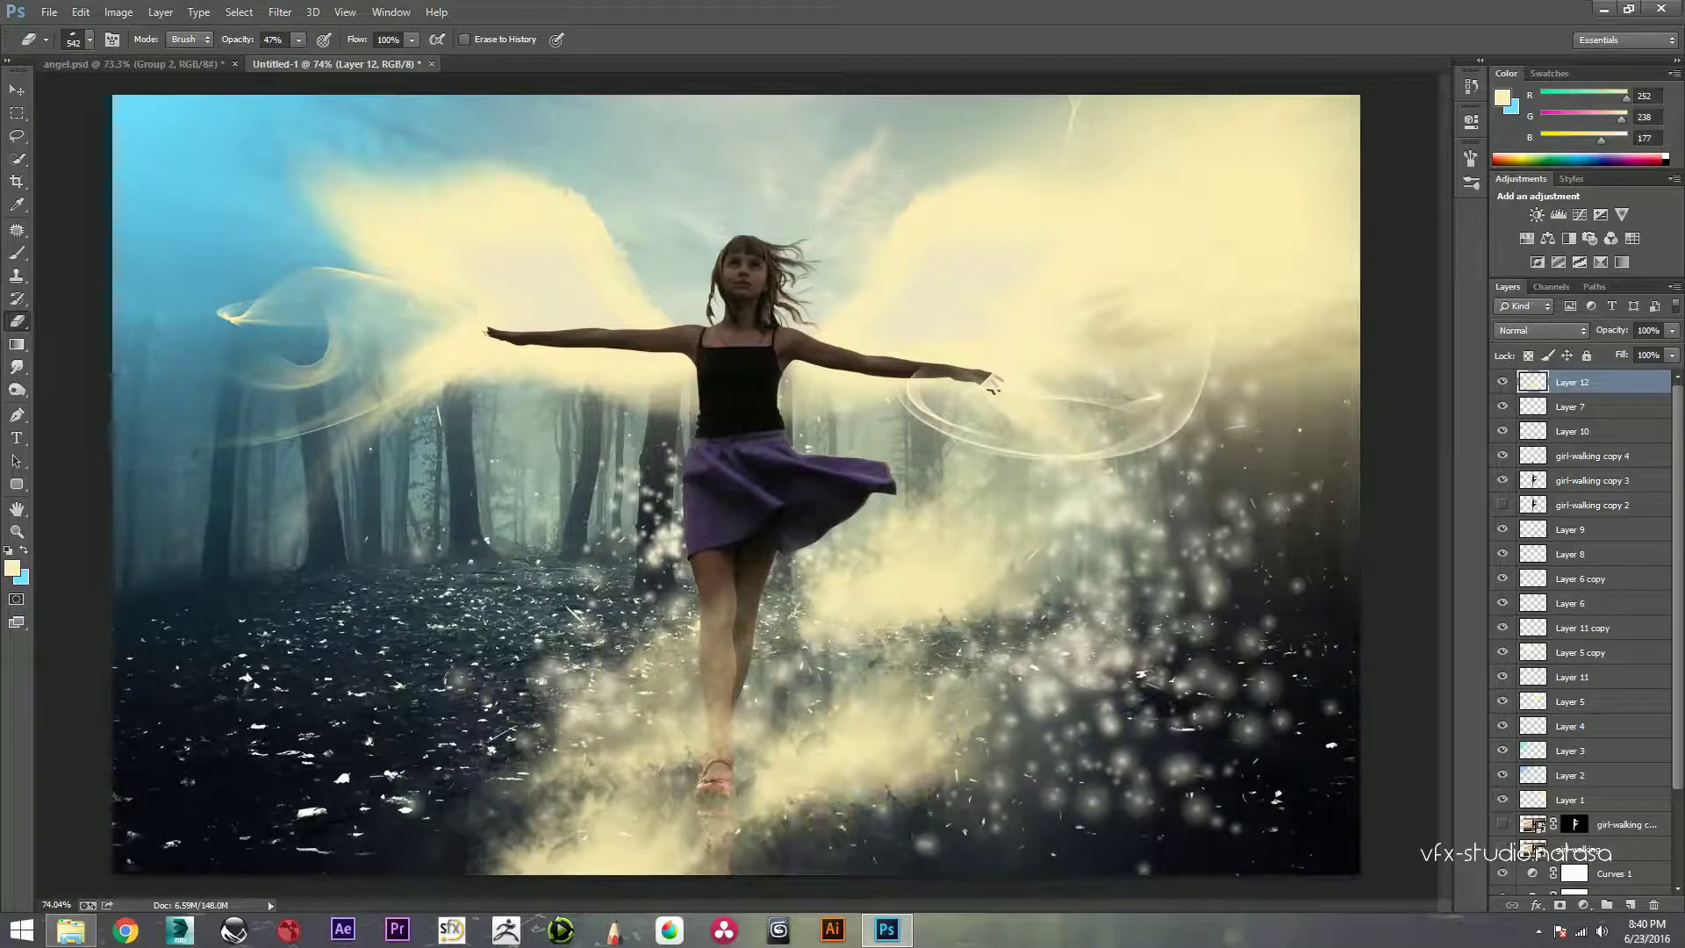
pyautogui.moveTo(536, 843)
pyautogui.mouseDown()
pyautogui.moveTo(693, 720)
pyautogui.moveTo(676, 789)
pyautogui.mouseUp()
pyautogui.moveTo(887, 782); pyautogui.dragTo(1009, 720)
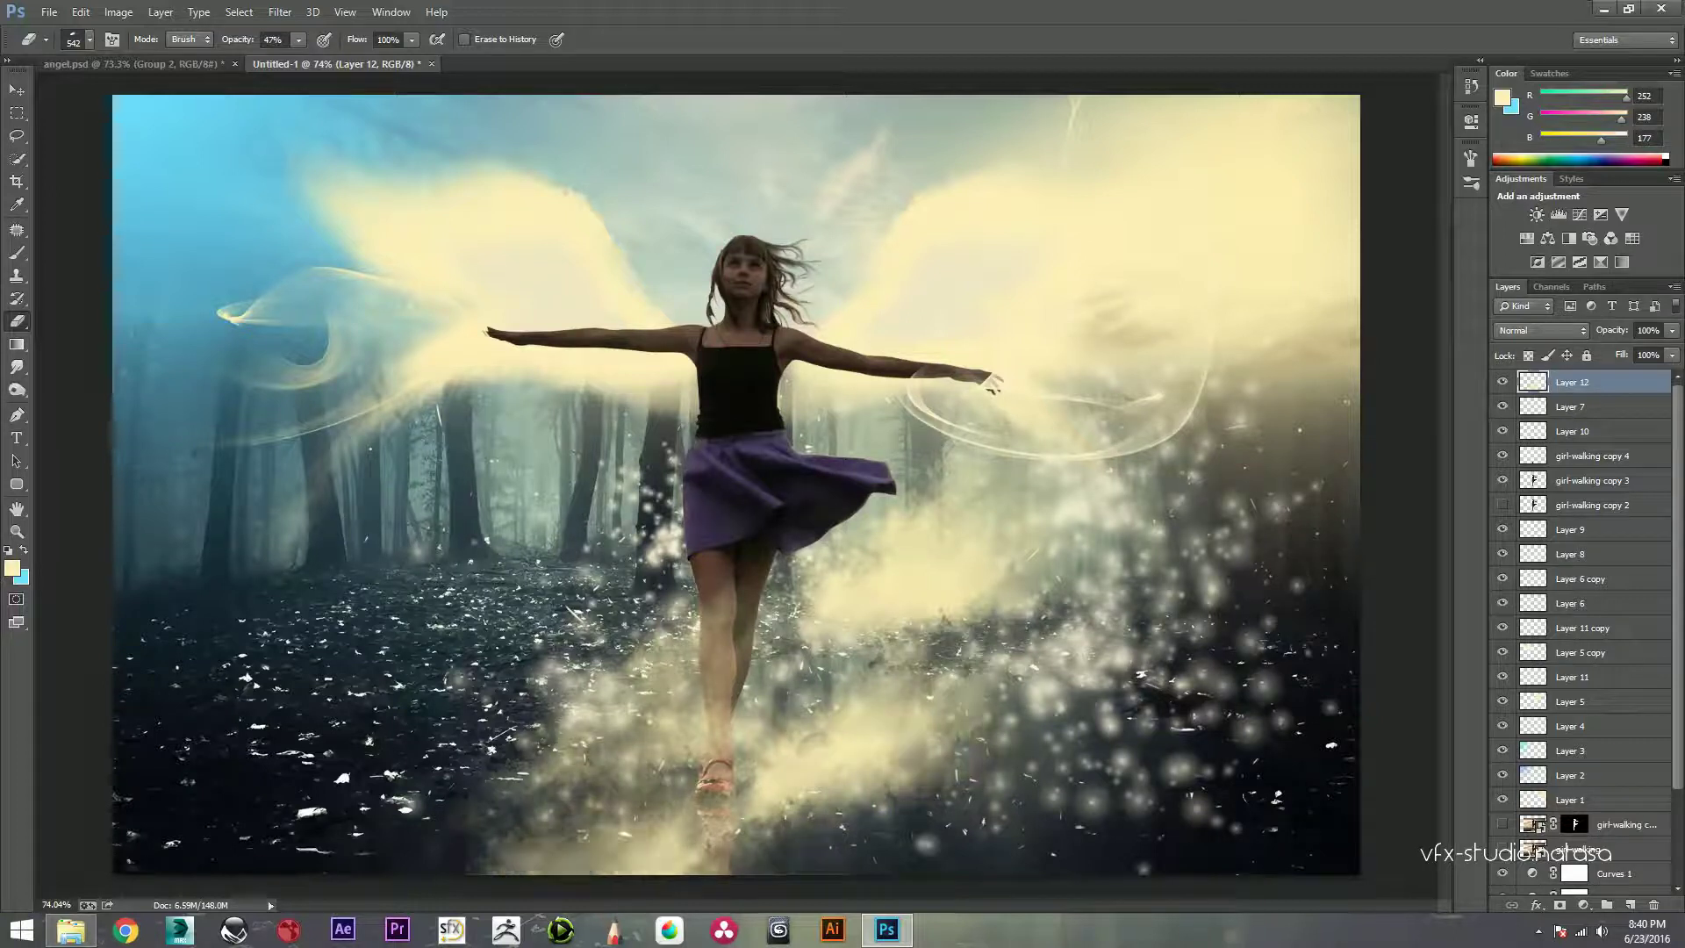
pyautogui.moveTo(877, 693); pyautogui.dragTo(1036, 553)
pyautogui.moveTo(887, 588); pyautogui.dragTo(1036, 501)
pyautogui.scroll(-2, 737, 485)
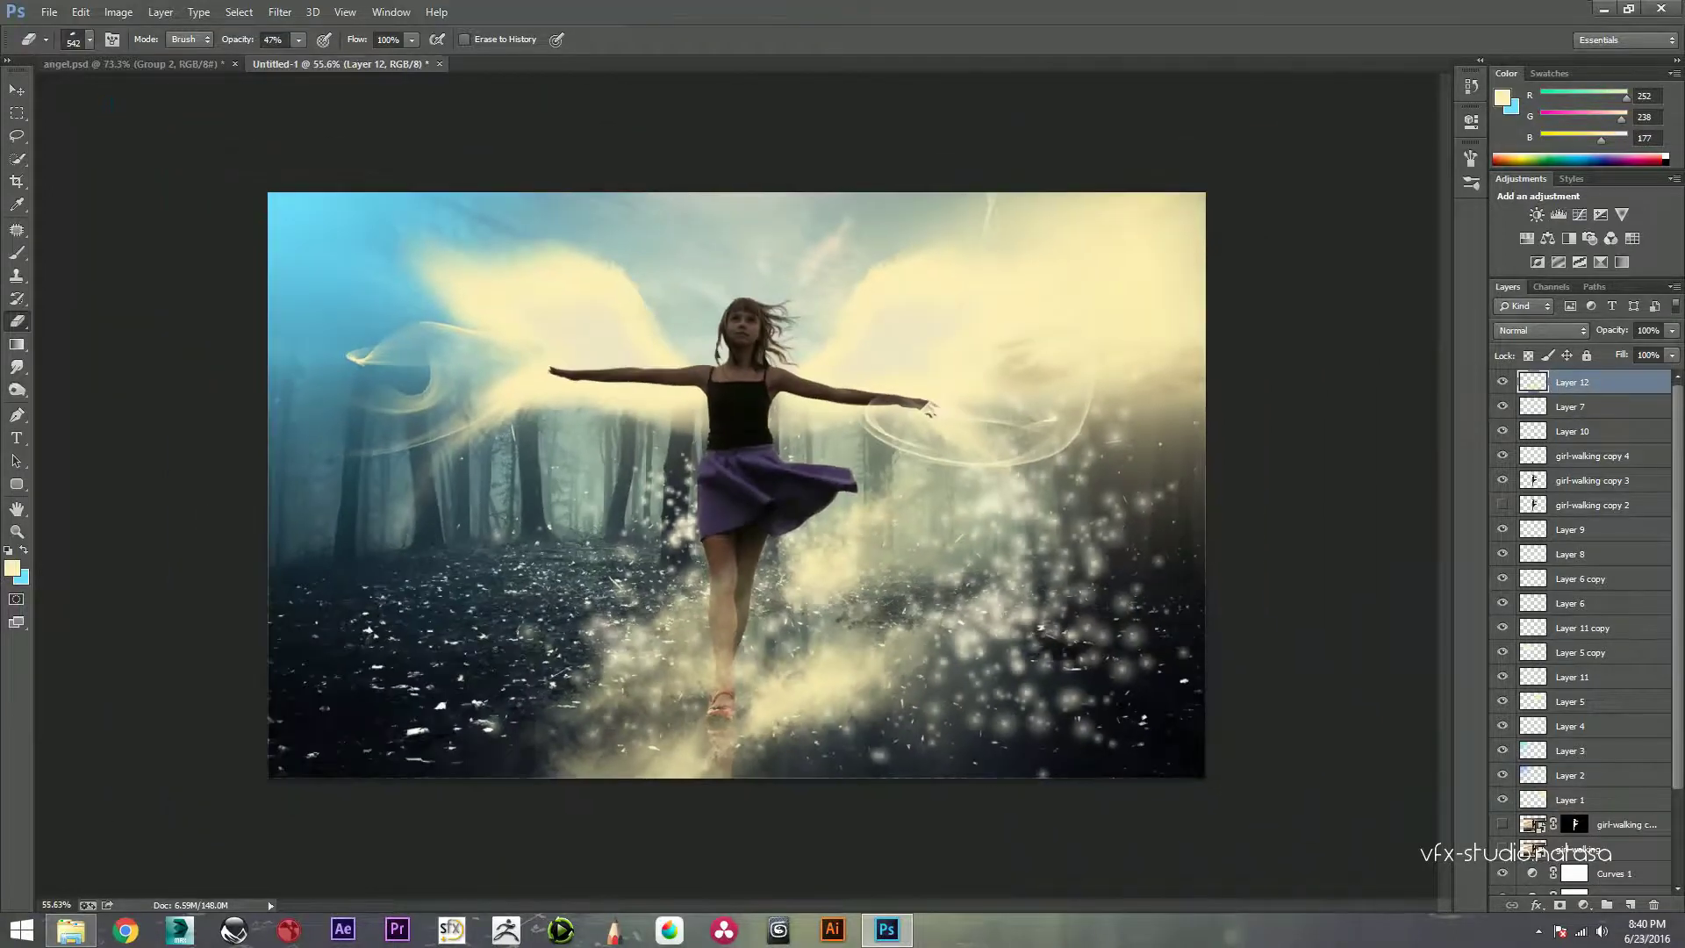
pyautogui.scroll(2, 737, 485)
pyautogui.scroll(-2, 992, 386)
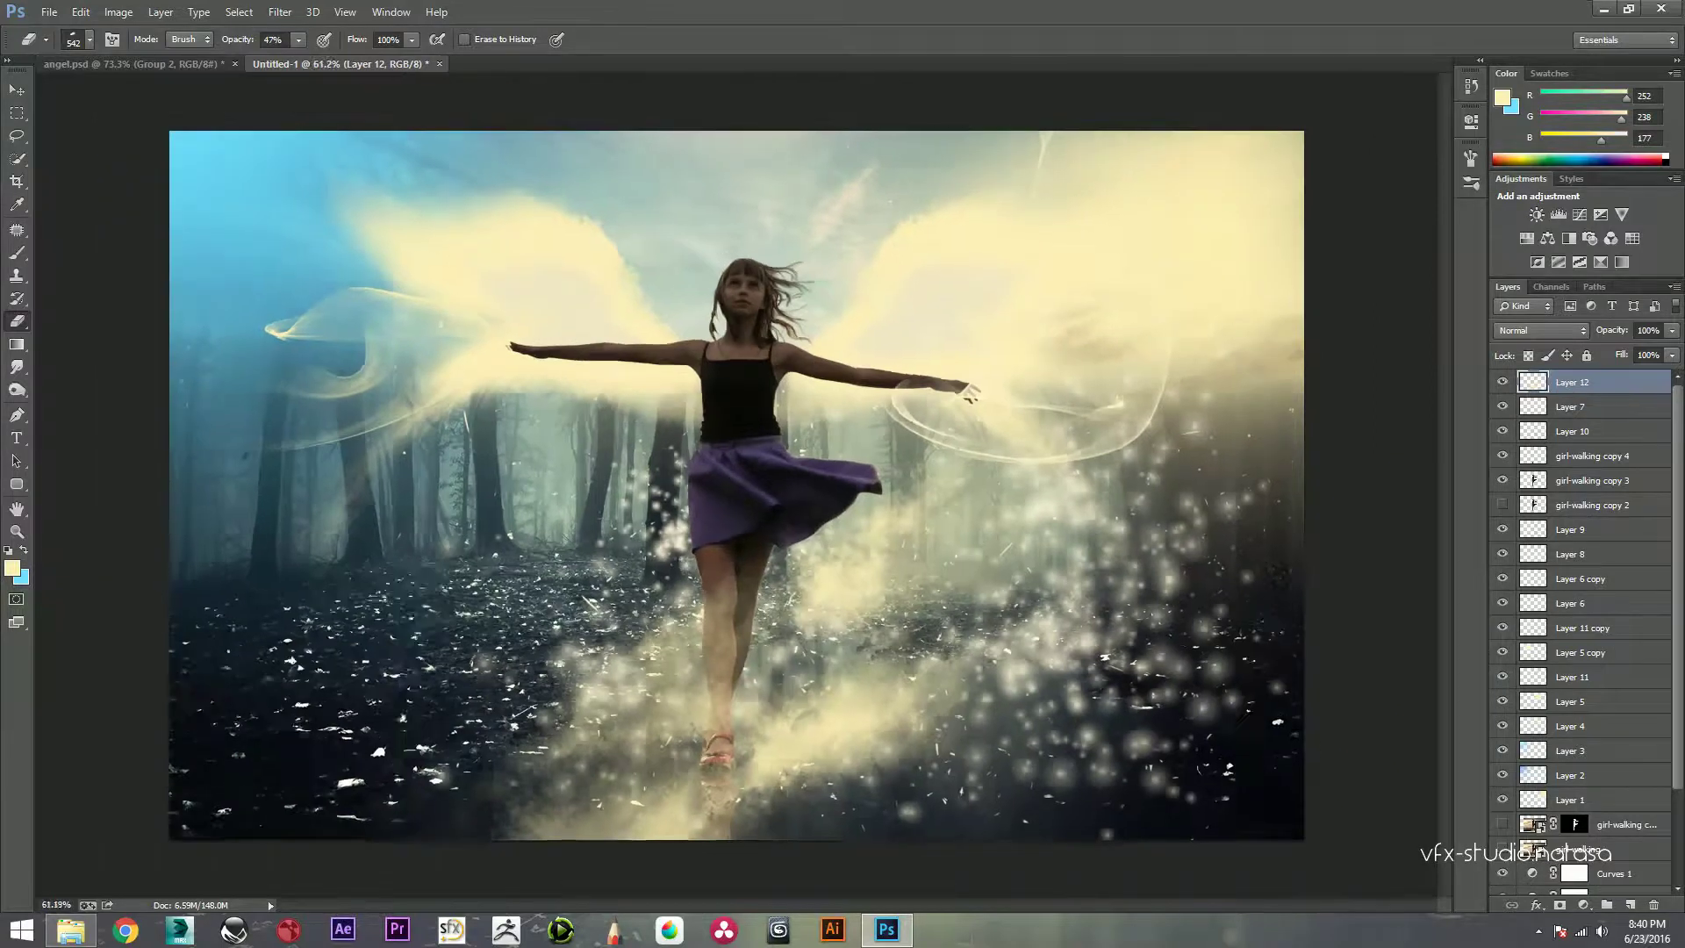
# Step: Switch back to the Brush and check its preset list
pyautogui.press('b')
pyautogui.rightClick(931, 411)
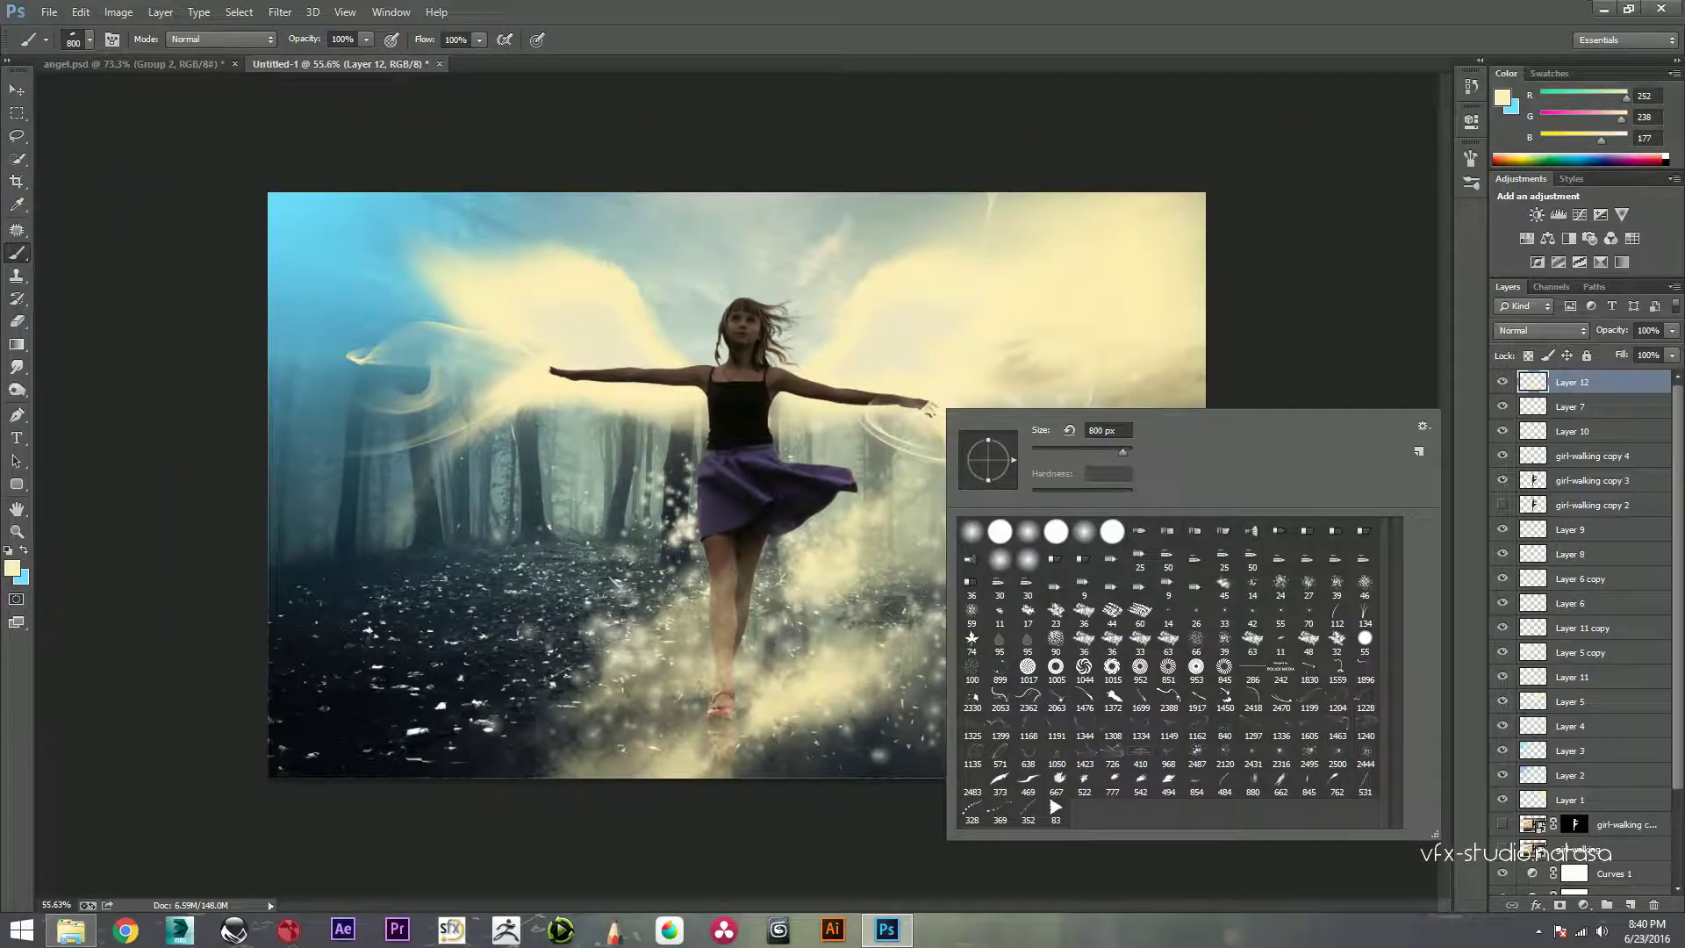
pyautogui.press('Escape')
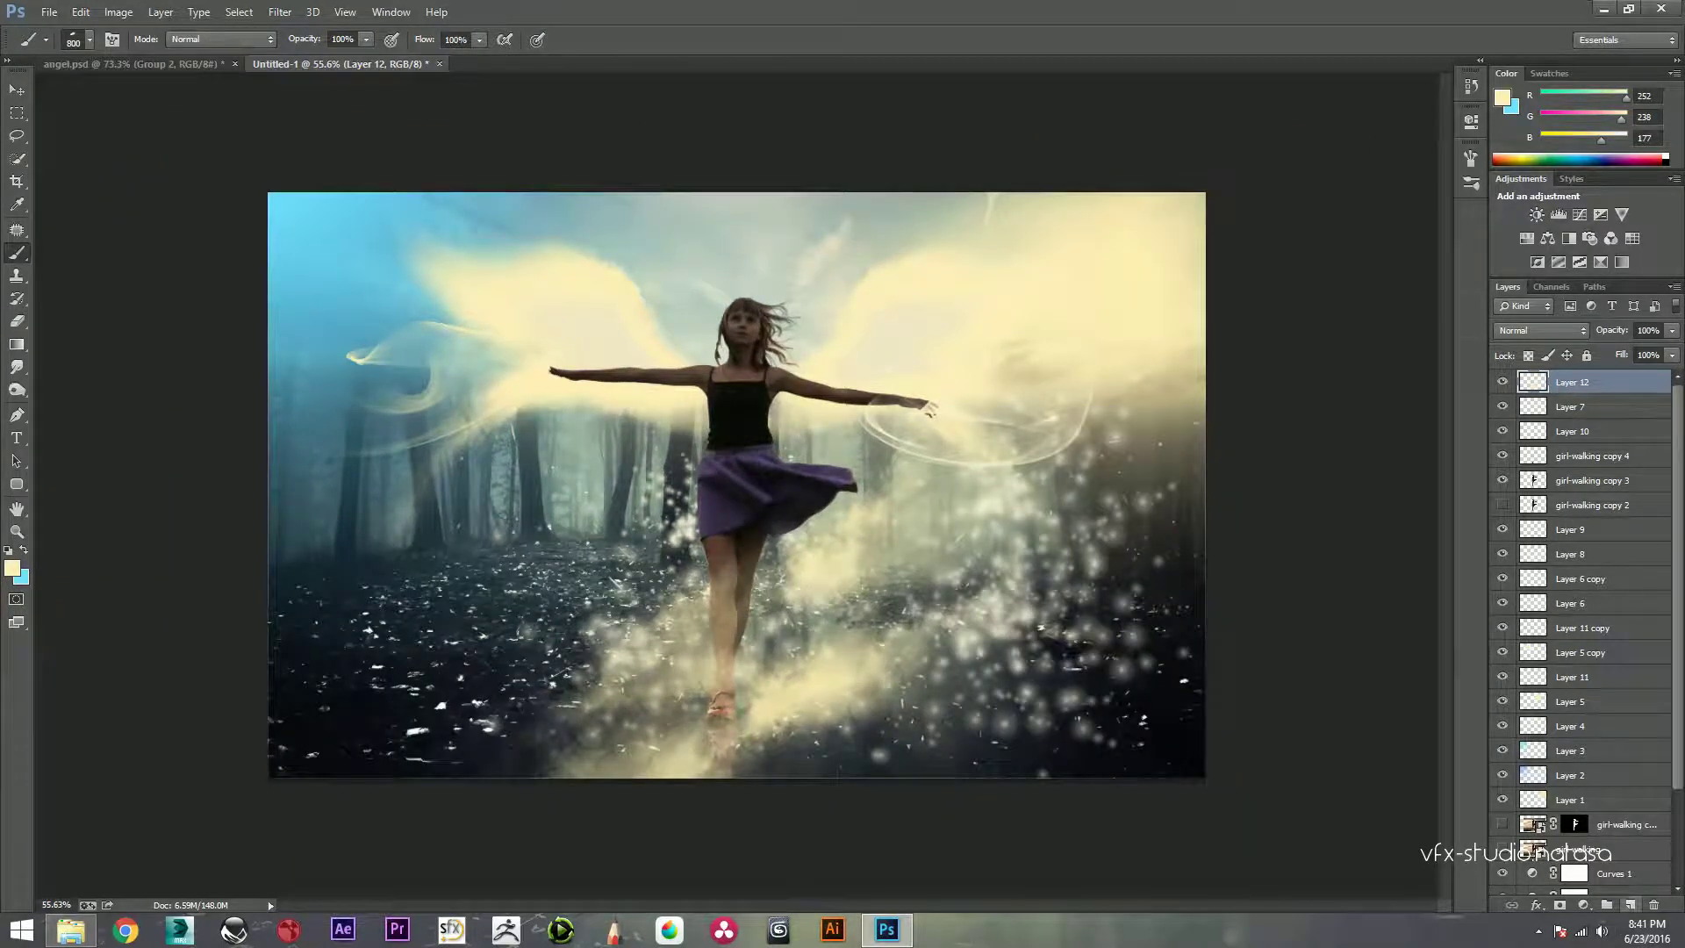
# Step: Add an empty Layer 13 on top, then make girl-walking copy 3 the active layer
pyautogui.click(1629, 905)
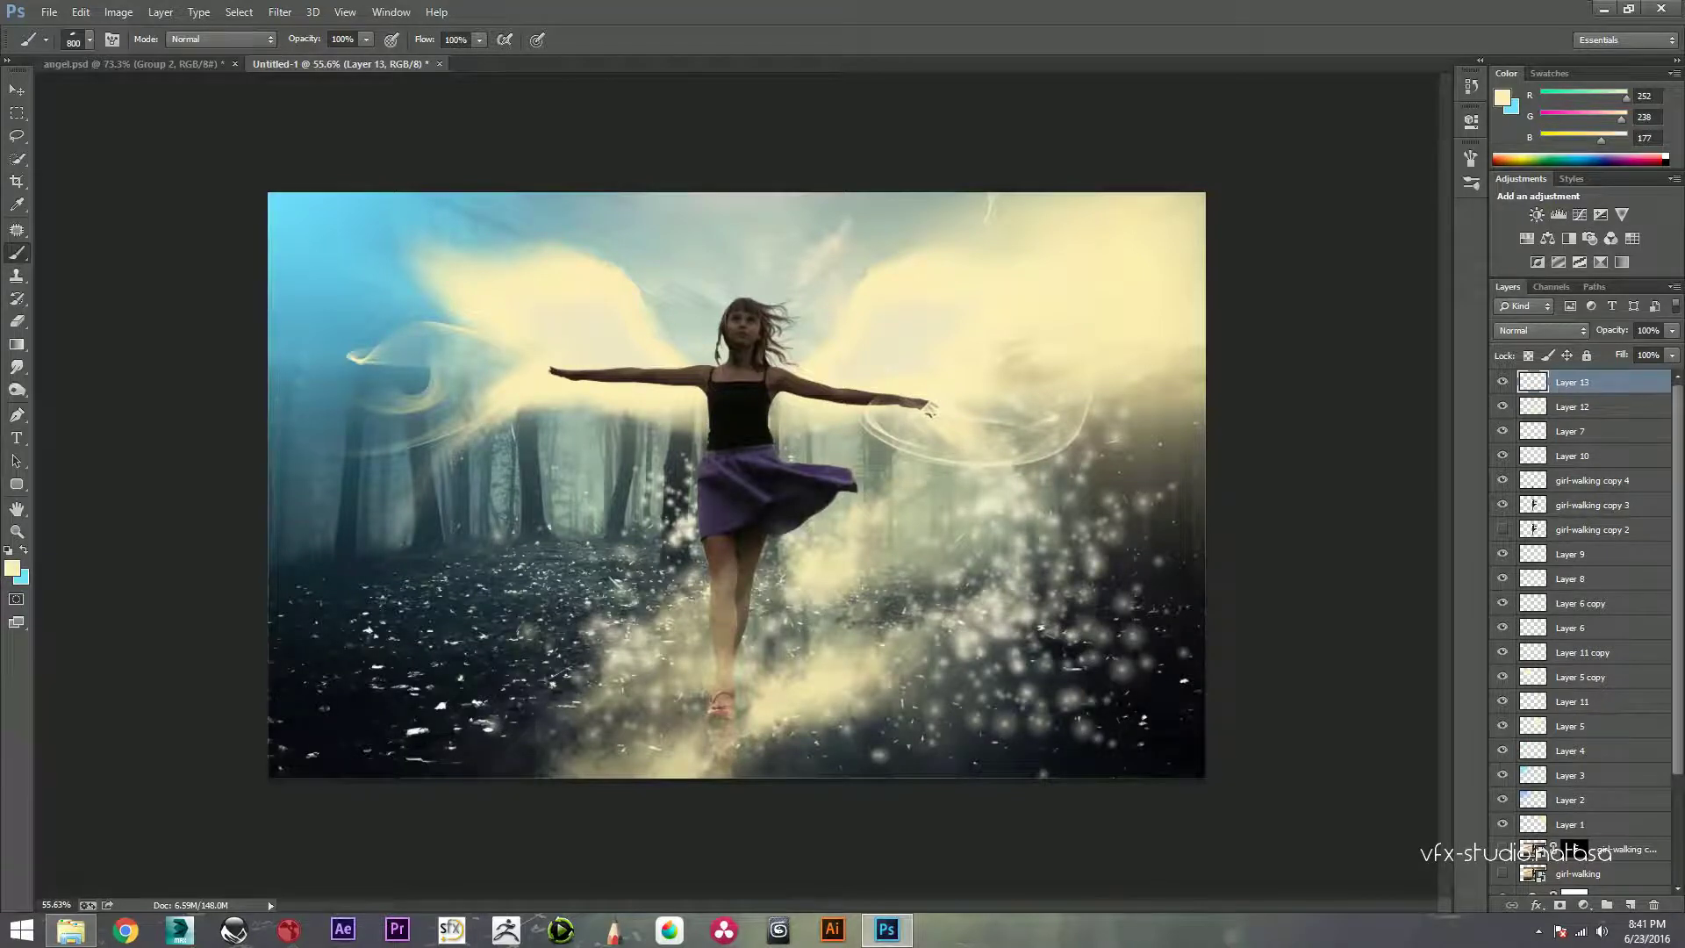
pyautogui.click(1628, 848)
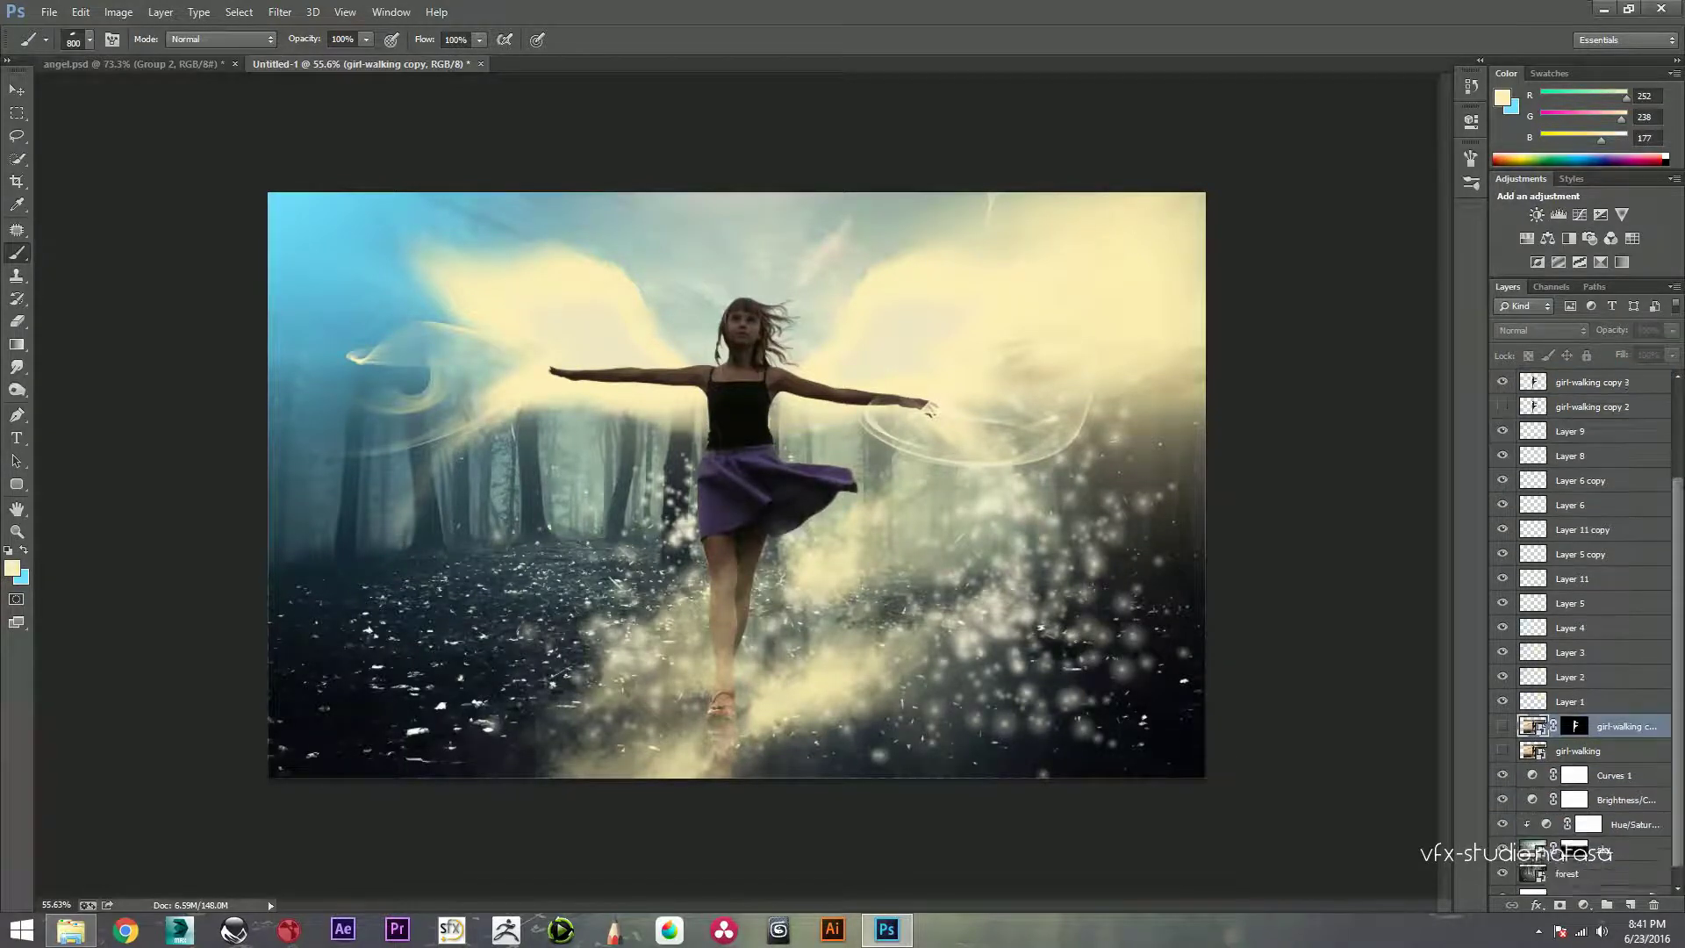
pyautogui.scroll(-5, 1588, 632)
pyautogui.scroll(4, 1580, 614)
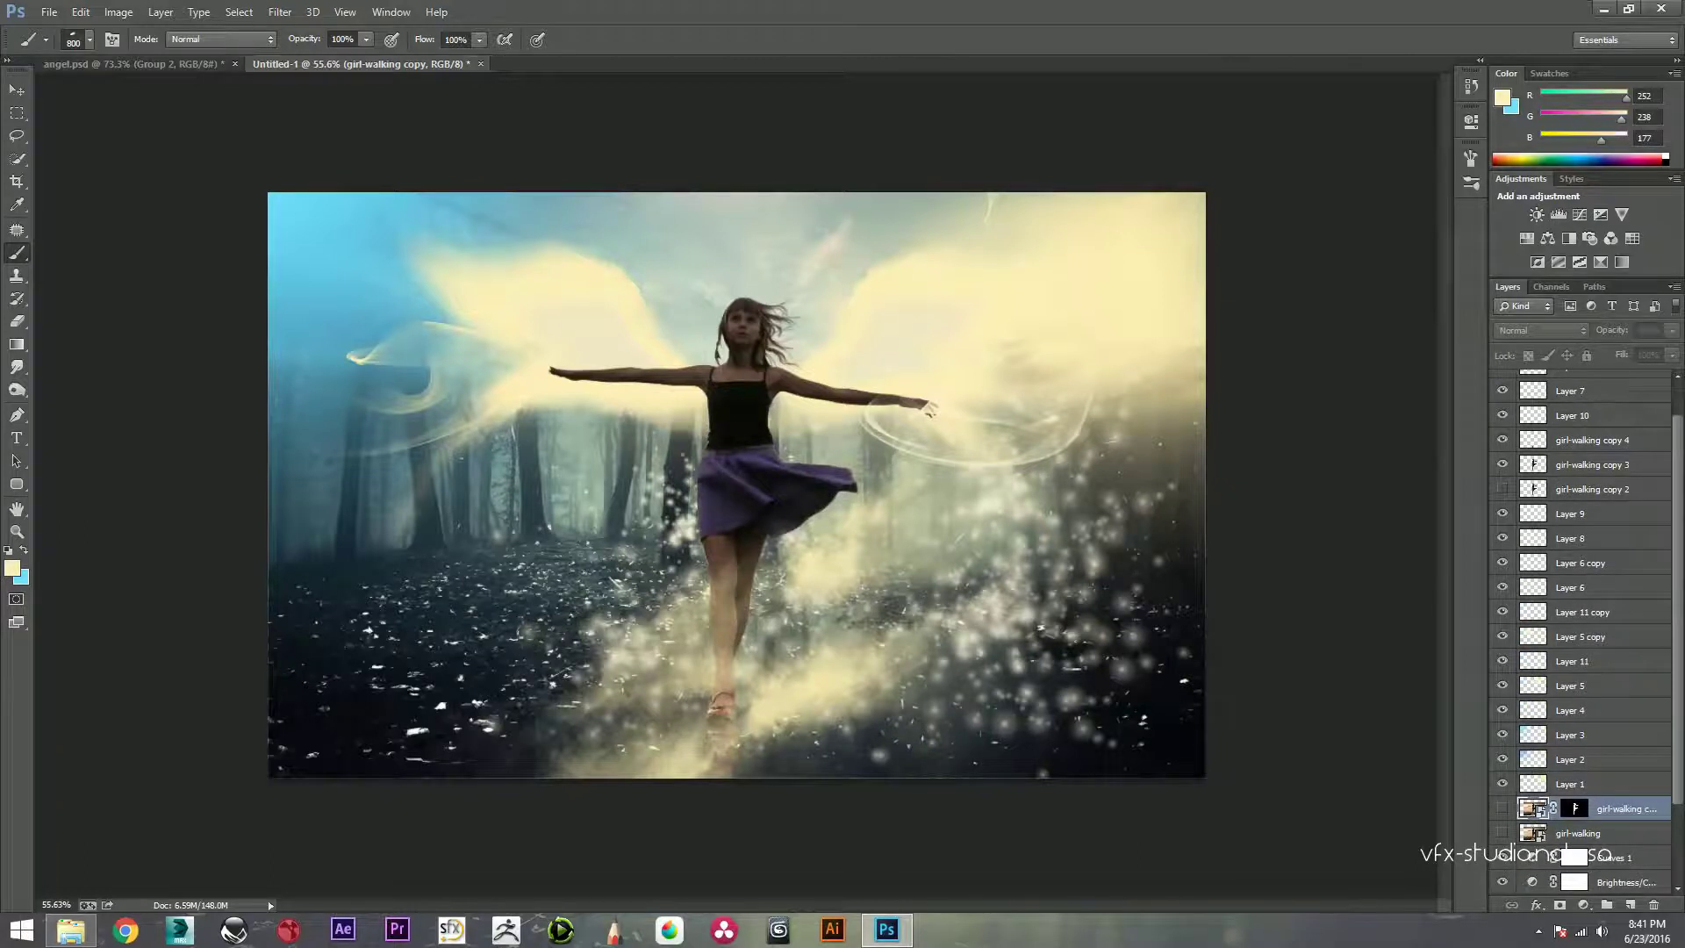
pyautogui.click(1593, 489)
pyautogui.hotkey('alt', ']')
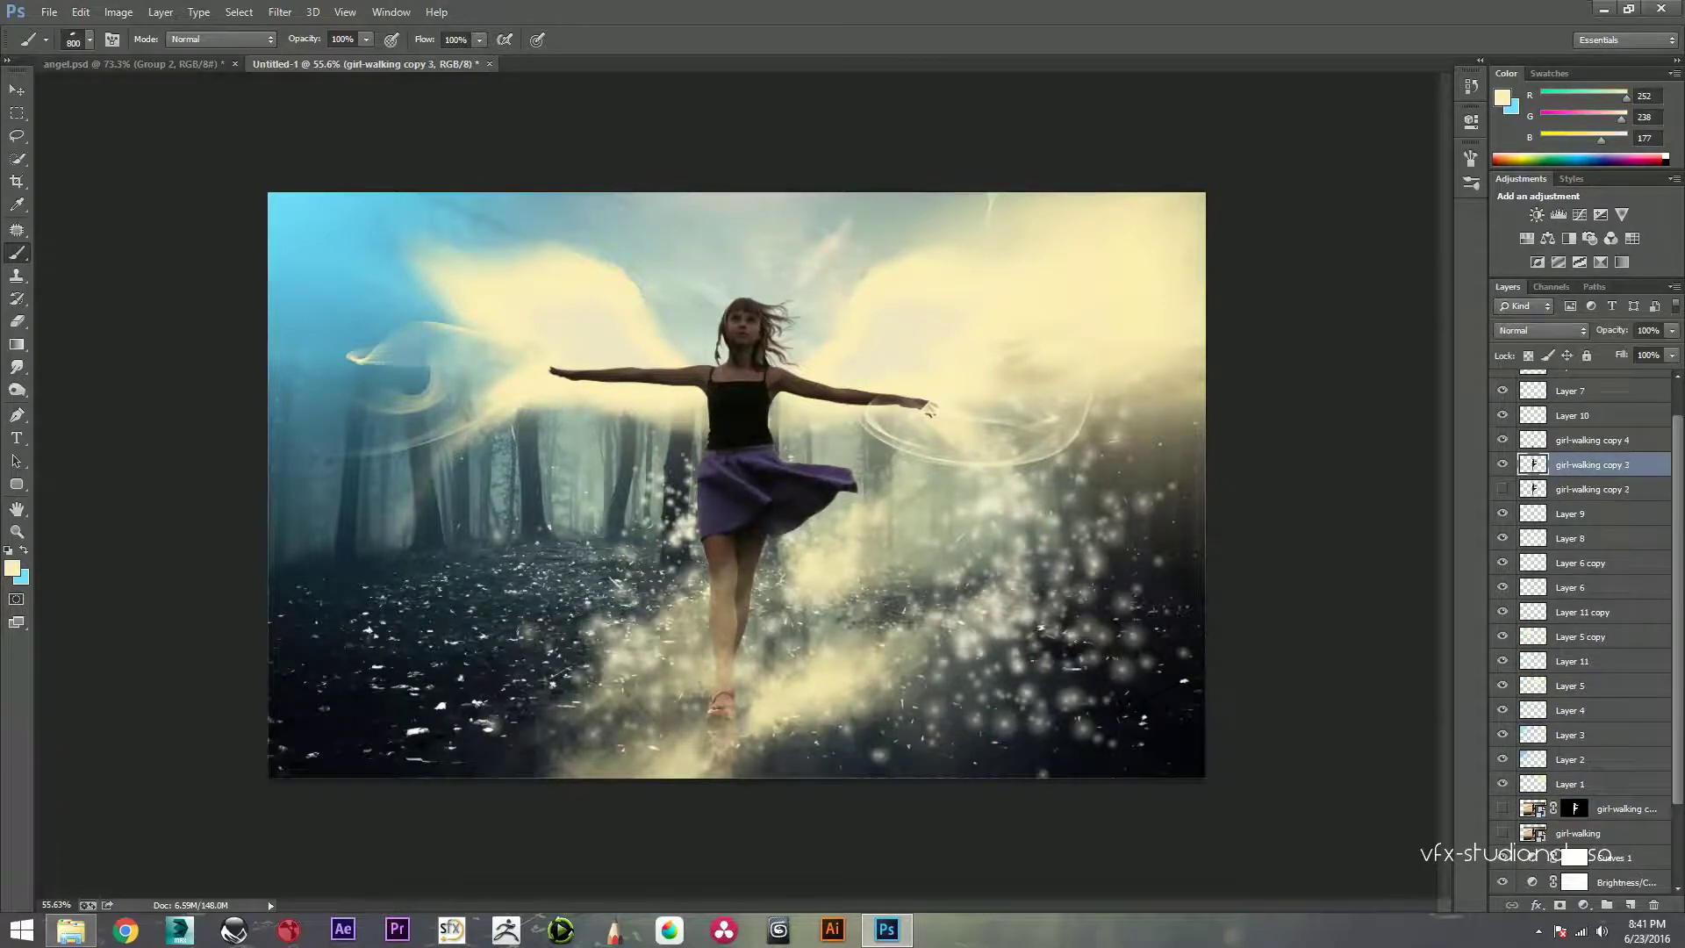
pyautogui.hotkey('ctrl', 'shift', 'd')
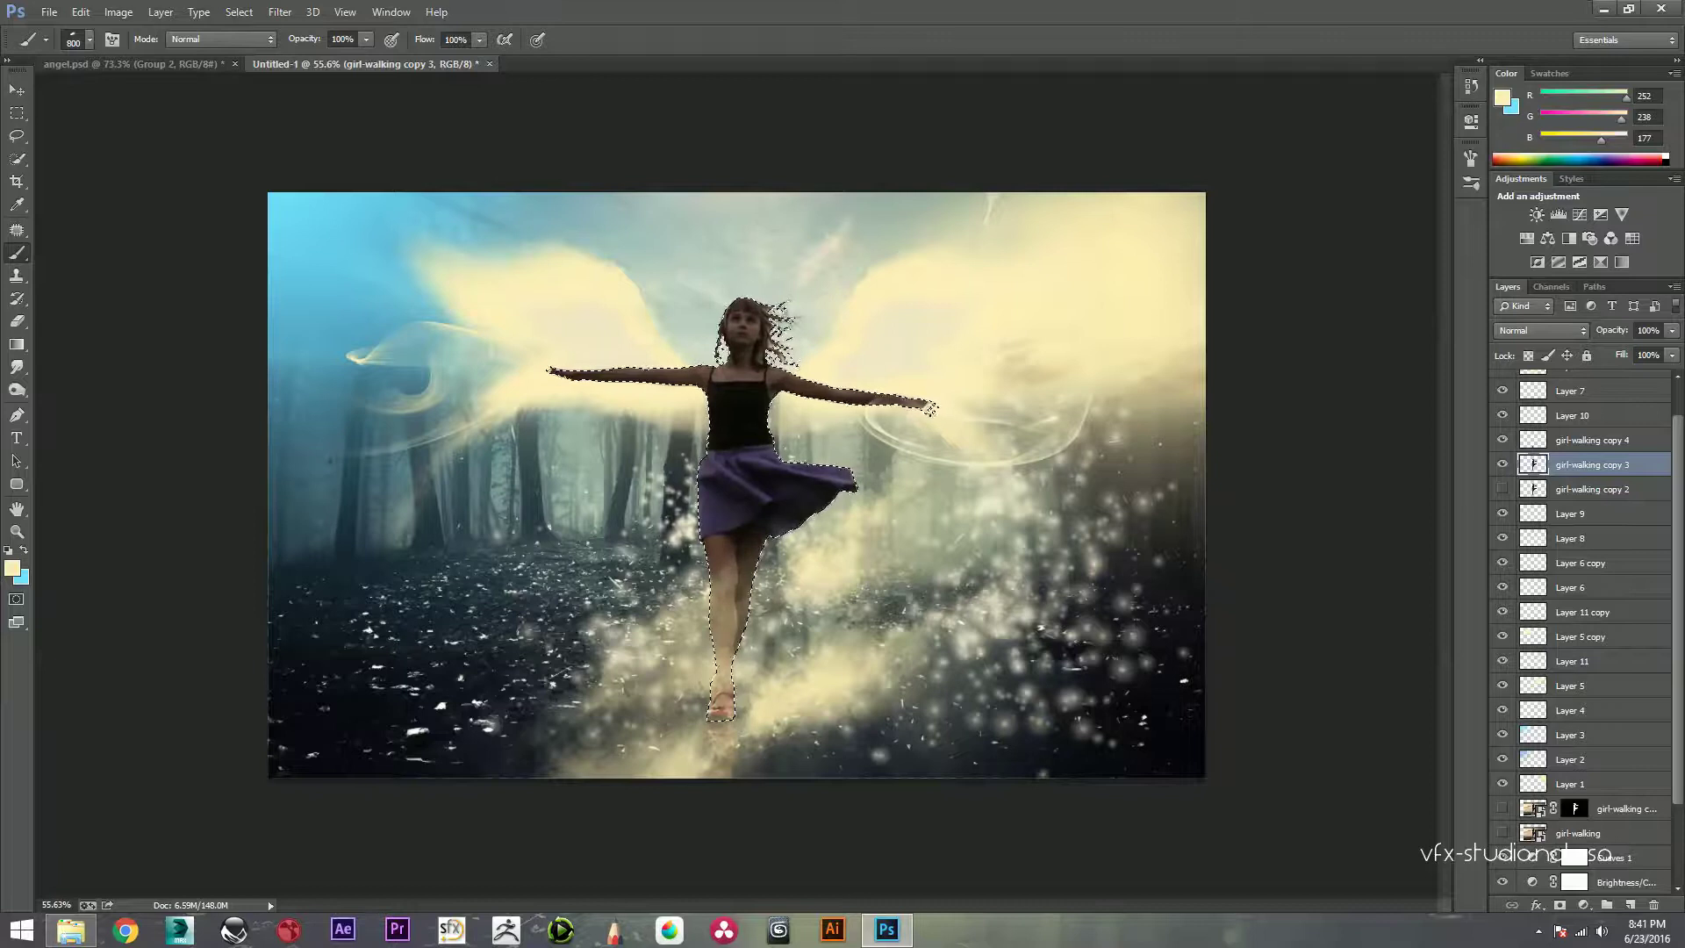
pyautogui.hotkey('ctrl', 'd')
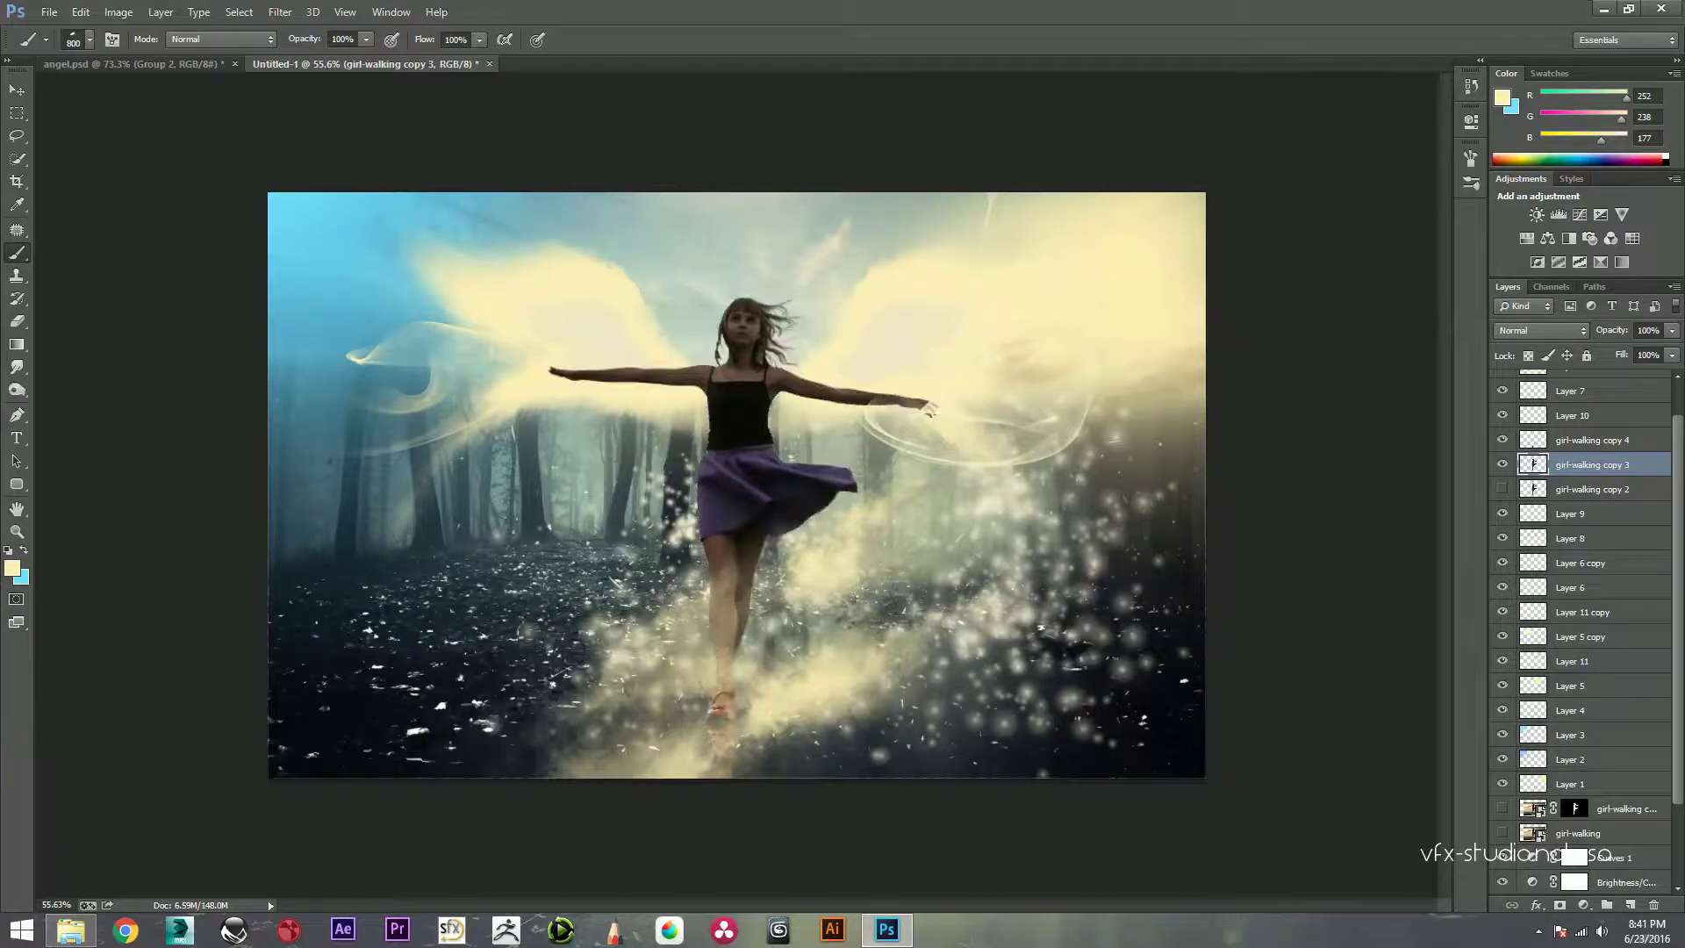
# Step: Add a Curves layer clipped to girl-walking copy 3, pull its midpoint down, and invert its mask to black
pyautogui.click(1584, 904)
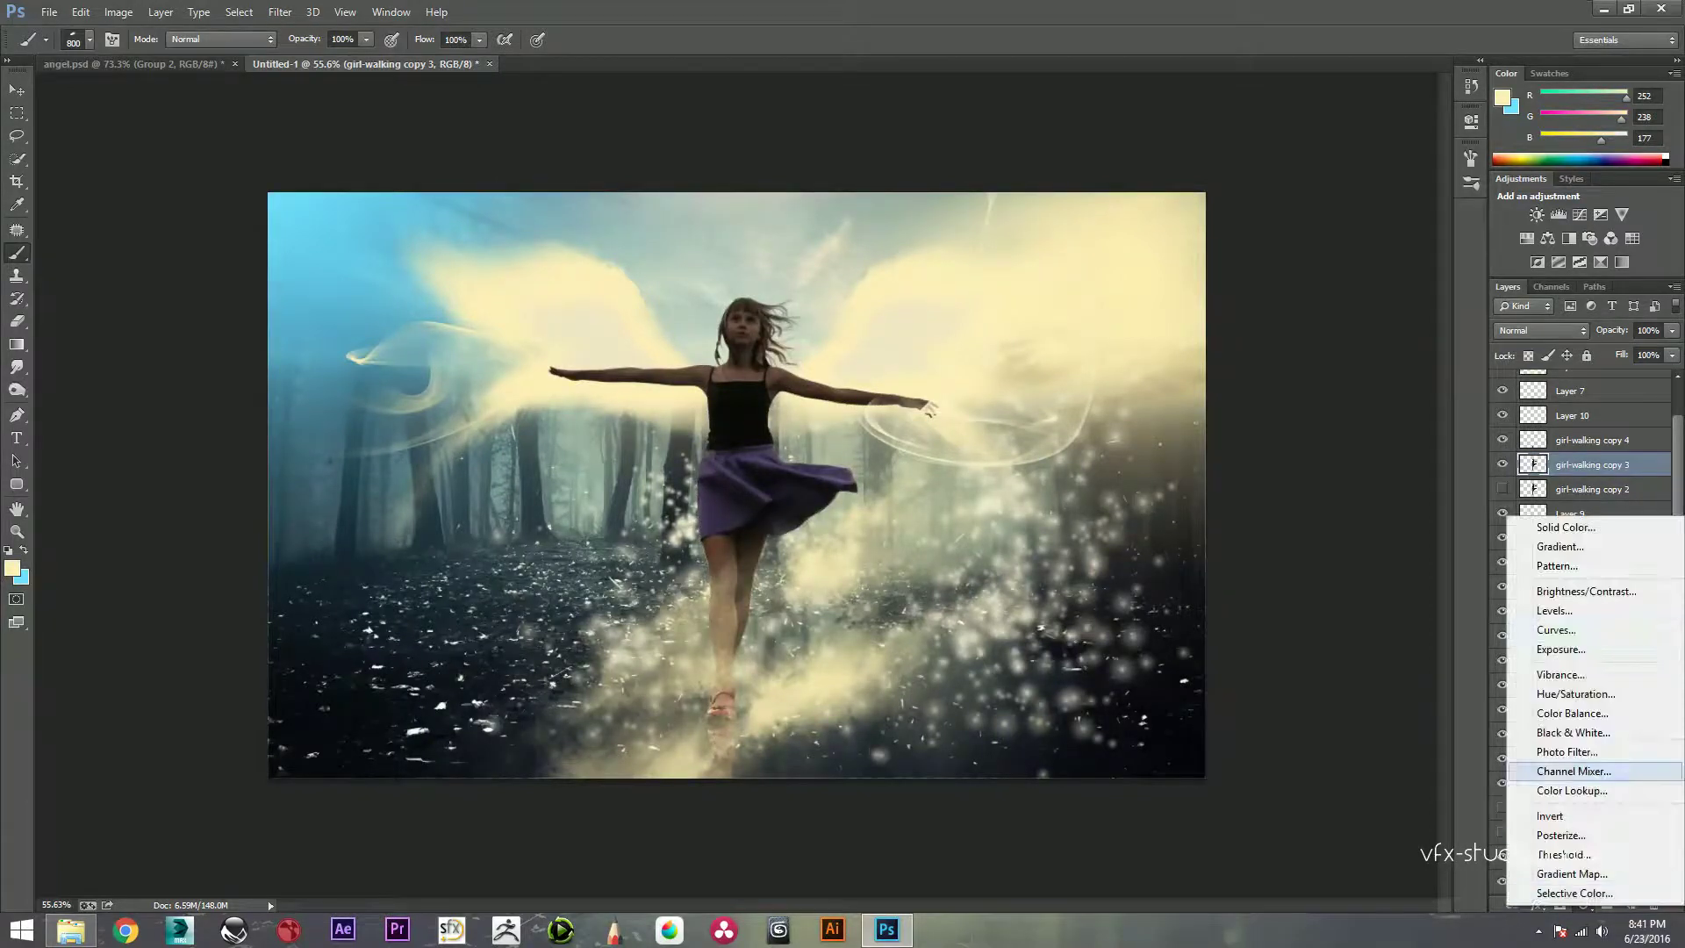
pyautogui.click(1556, 630)
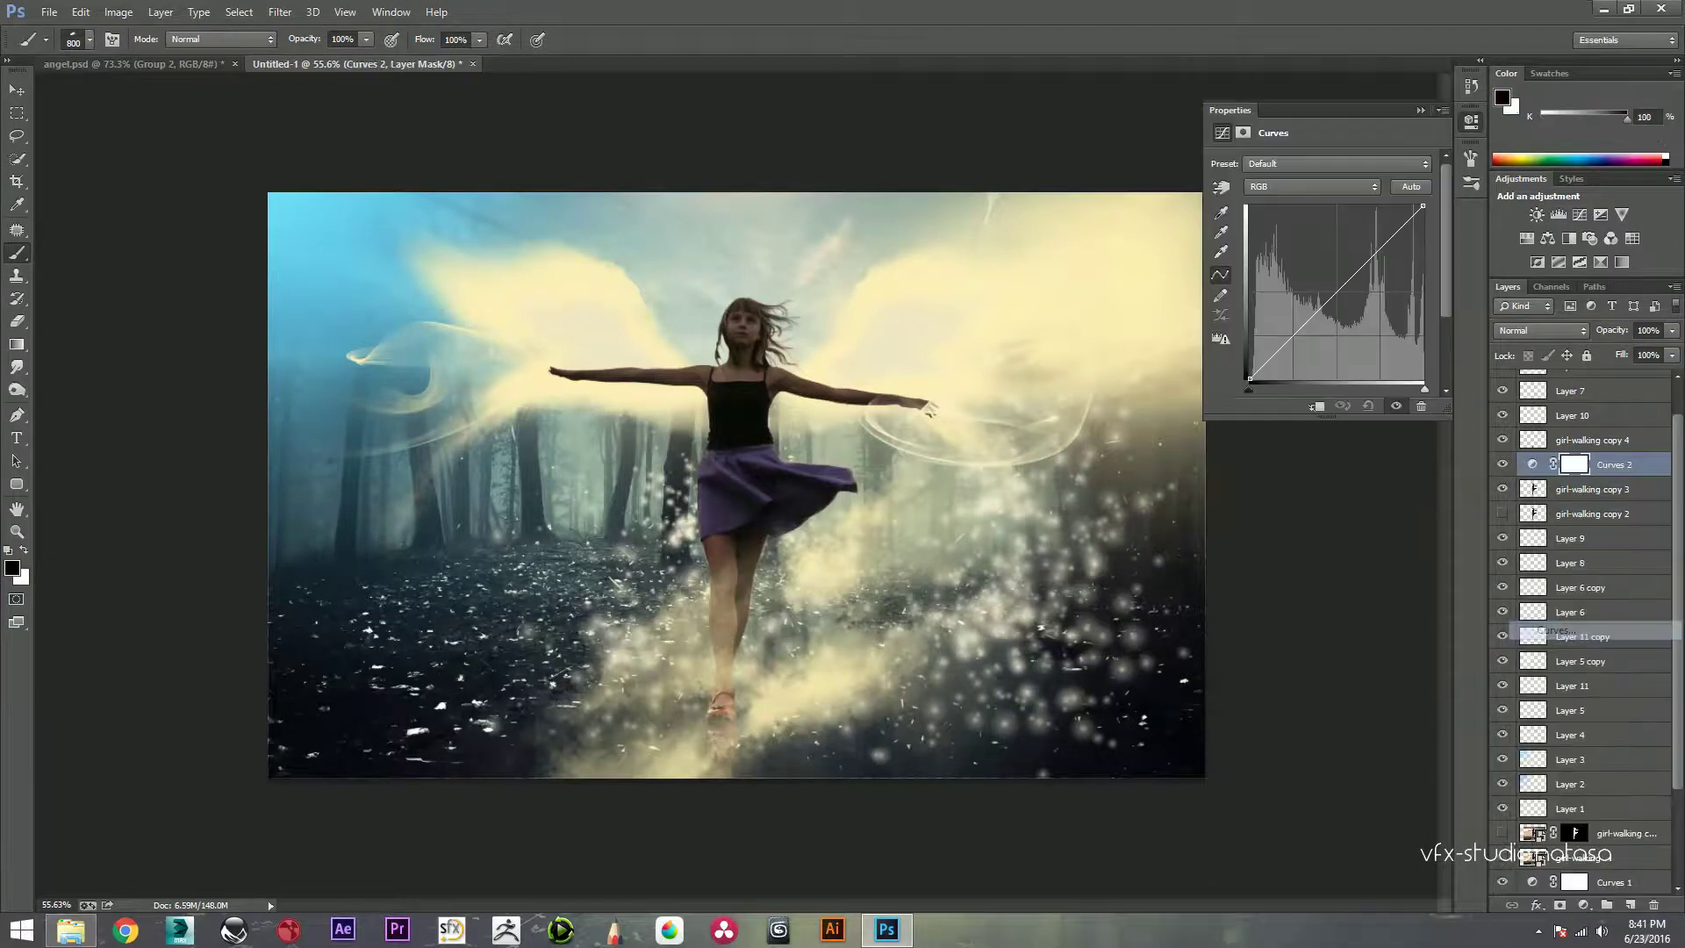
pyautogui.click(1328, 303)
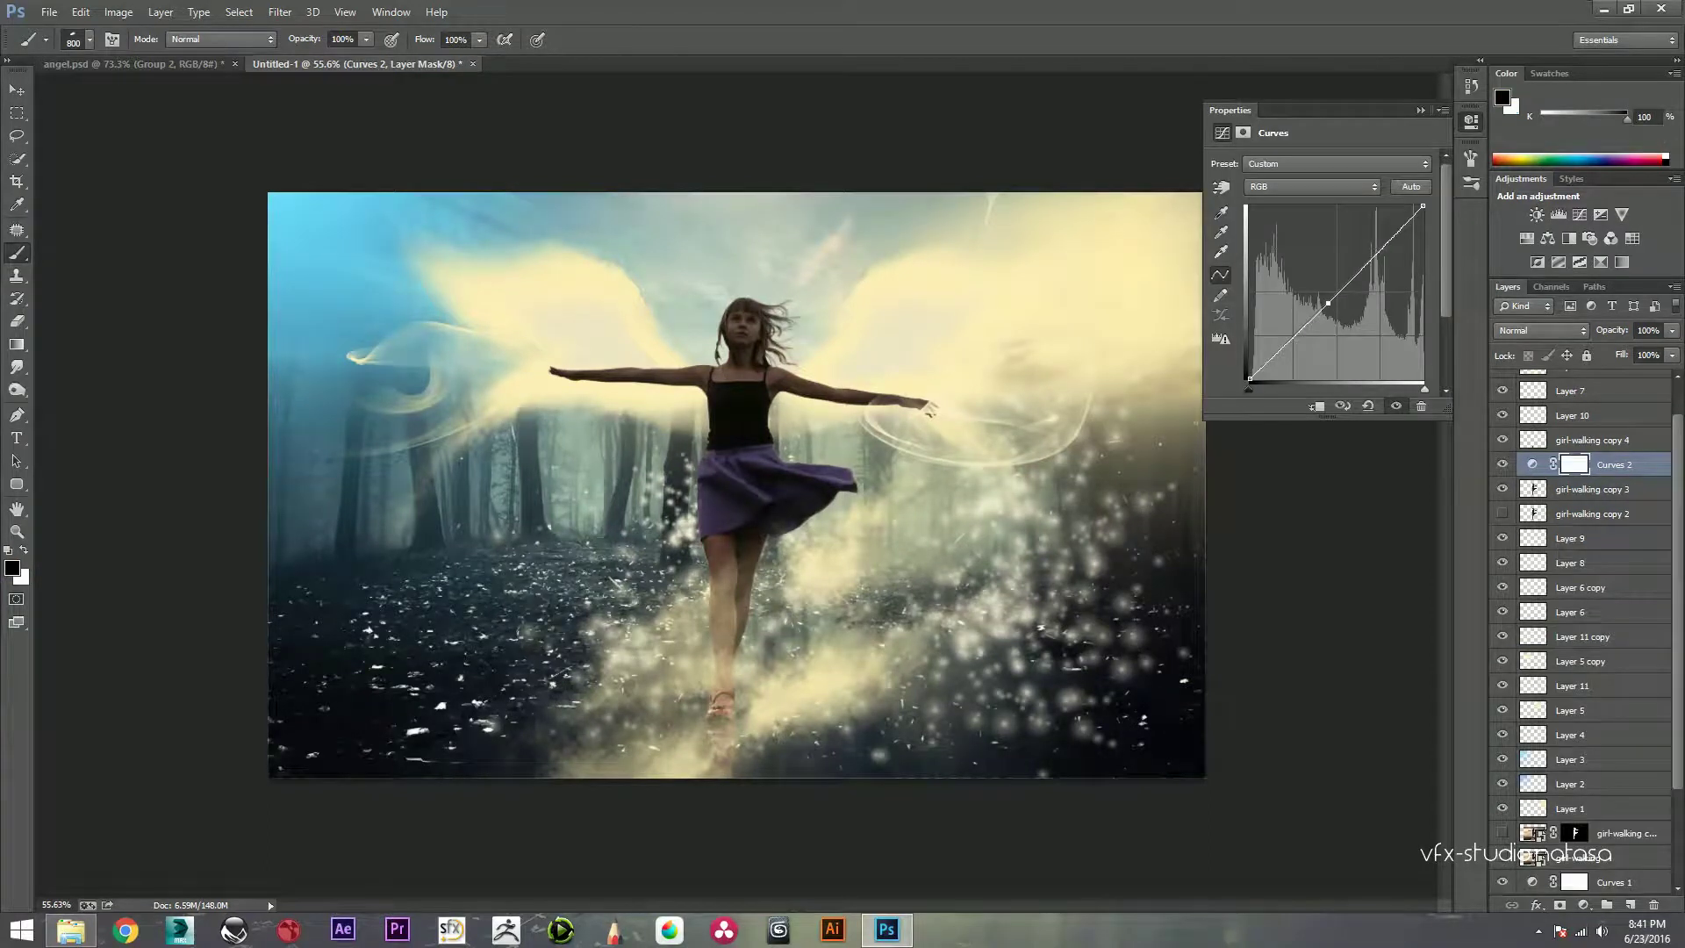
pyautogui.click(1317, 407)
pyautogui.moveTo(1328, 303); pyautogui.dragTo(1347, 308)
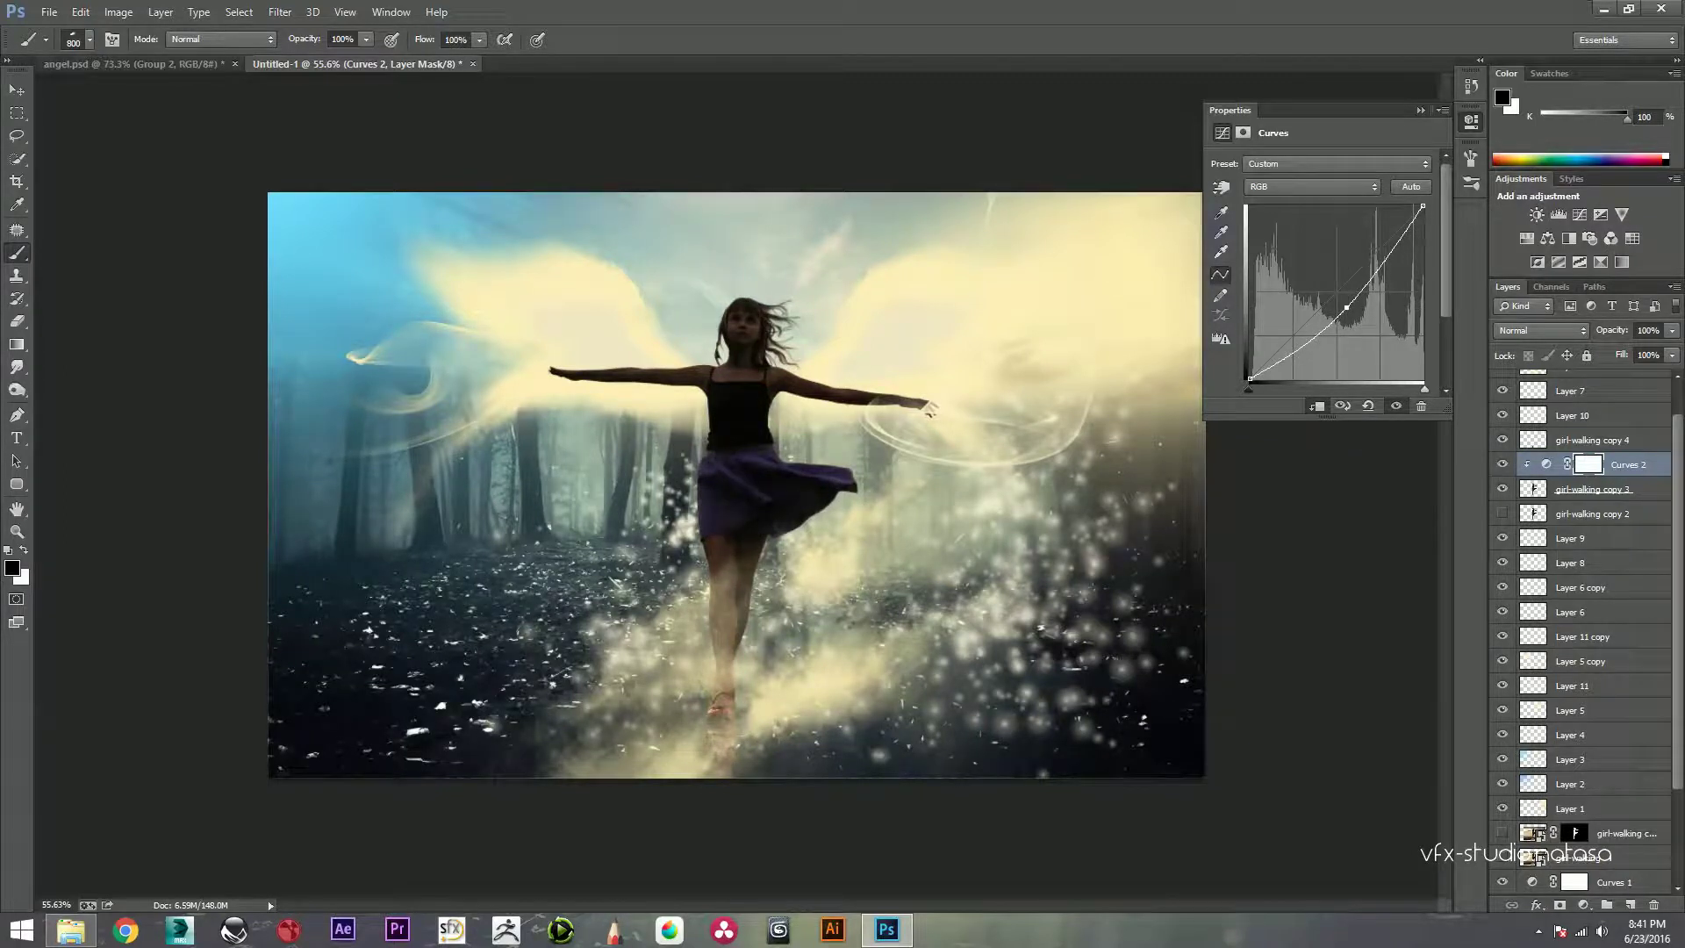
pyautogui.click(1471, 120)
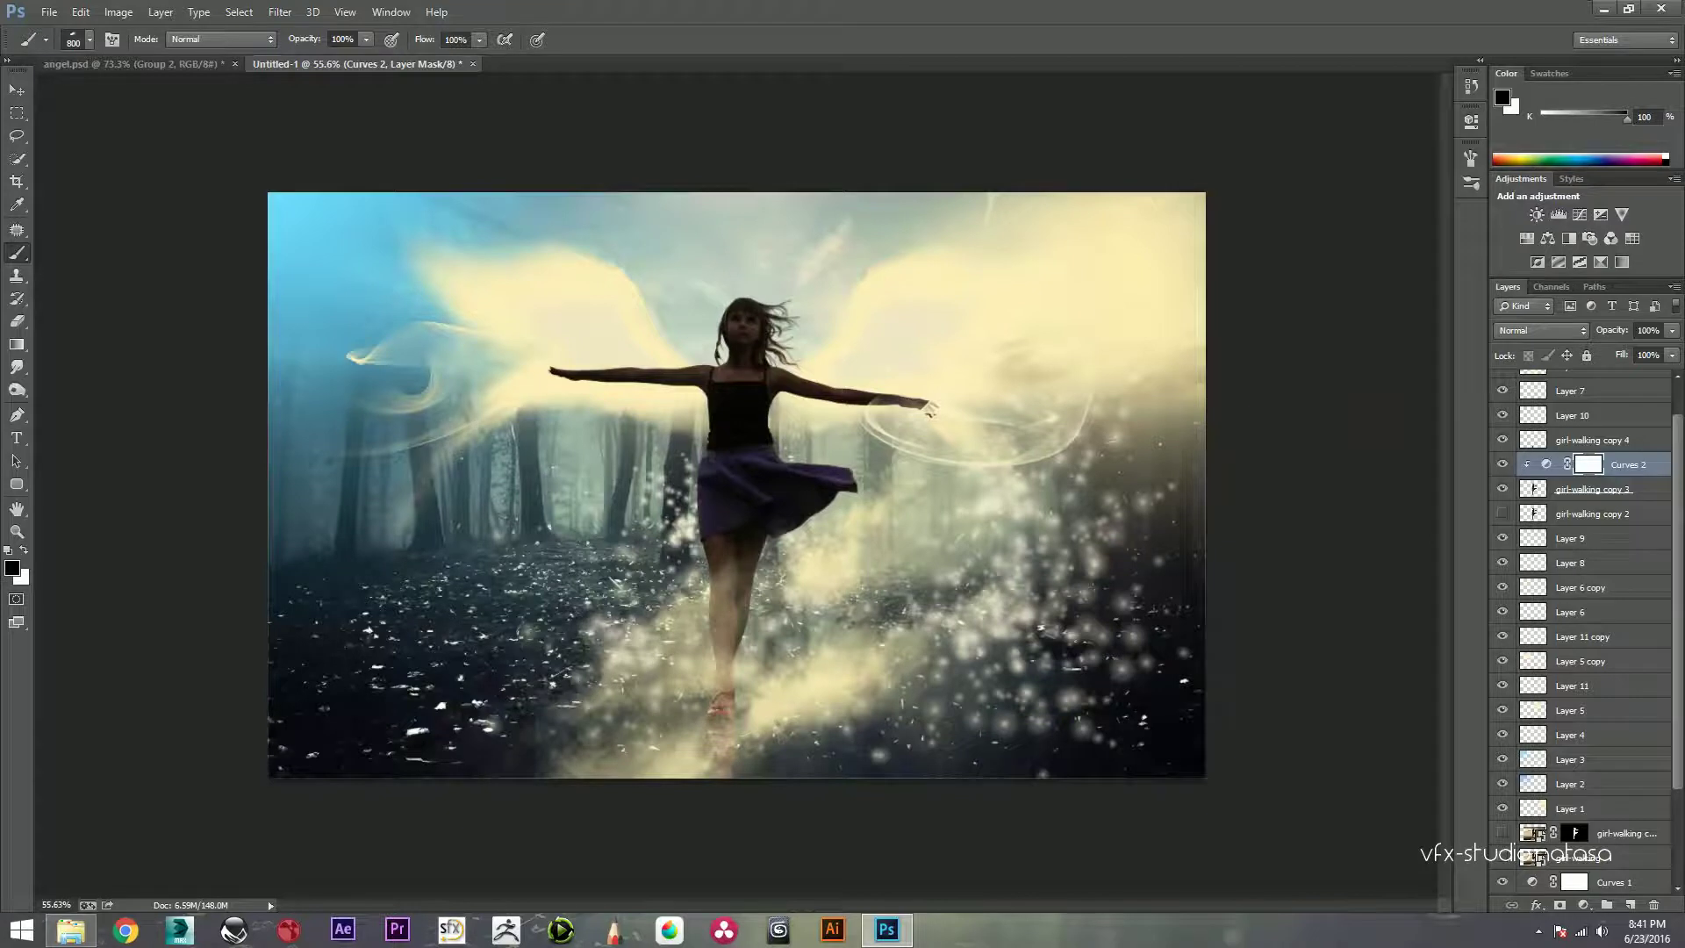
pyautogui.hotkey('ctrl', 'i')
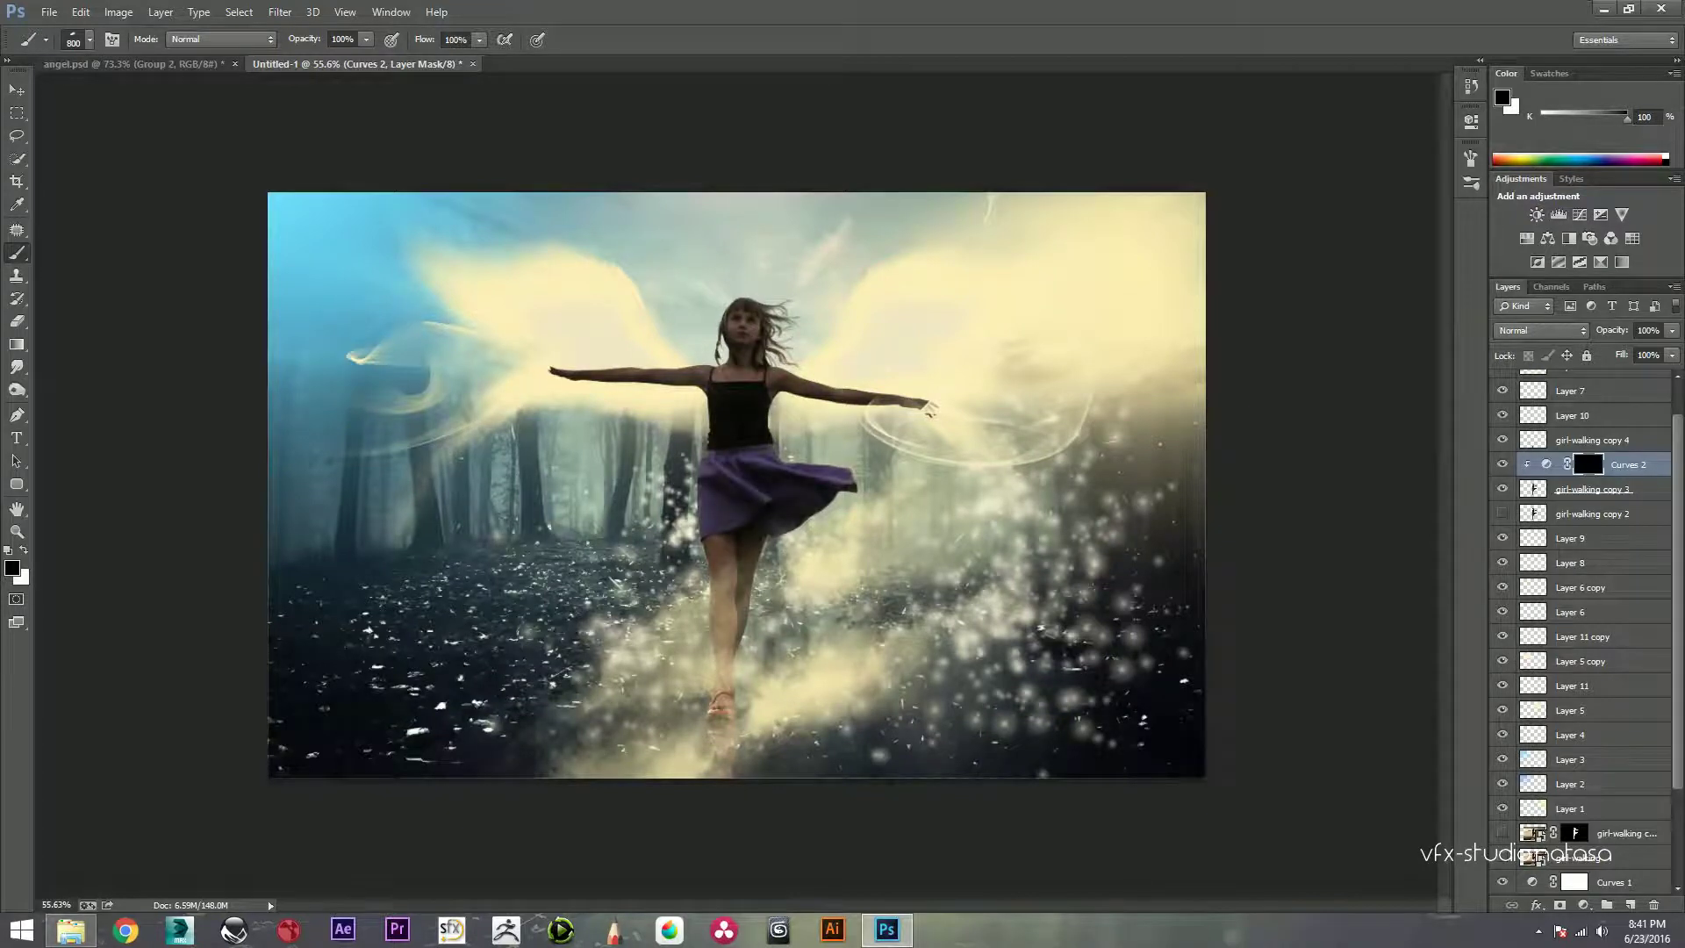
# Step: With a white 40 px soft brush on the Curves 2 mask, darken the hair beside the face
pyautogui.rightClick(794, 298)
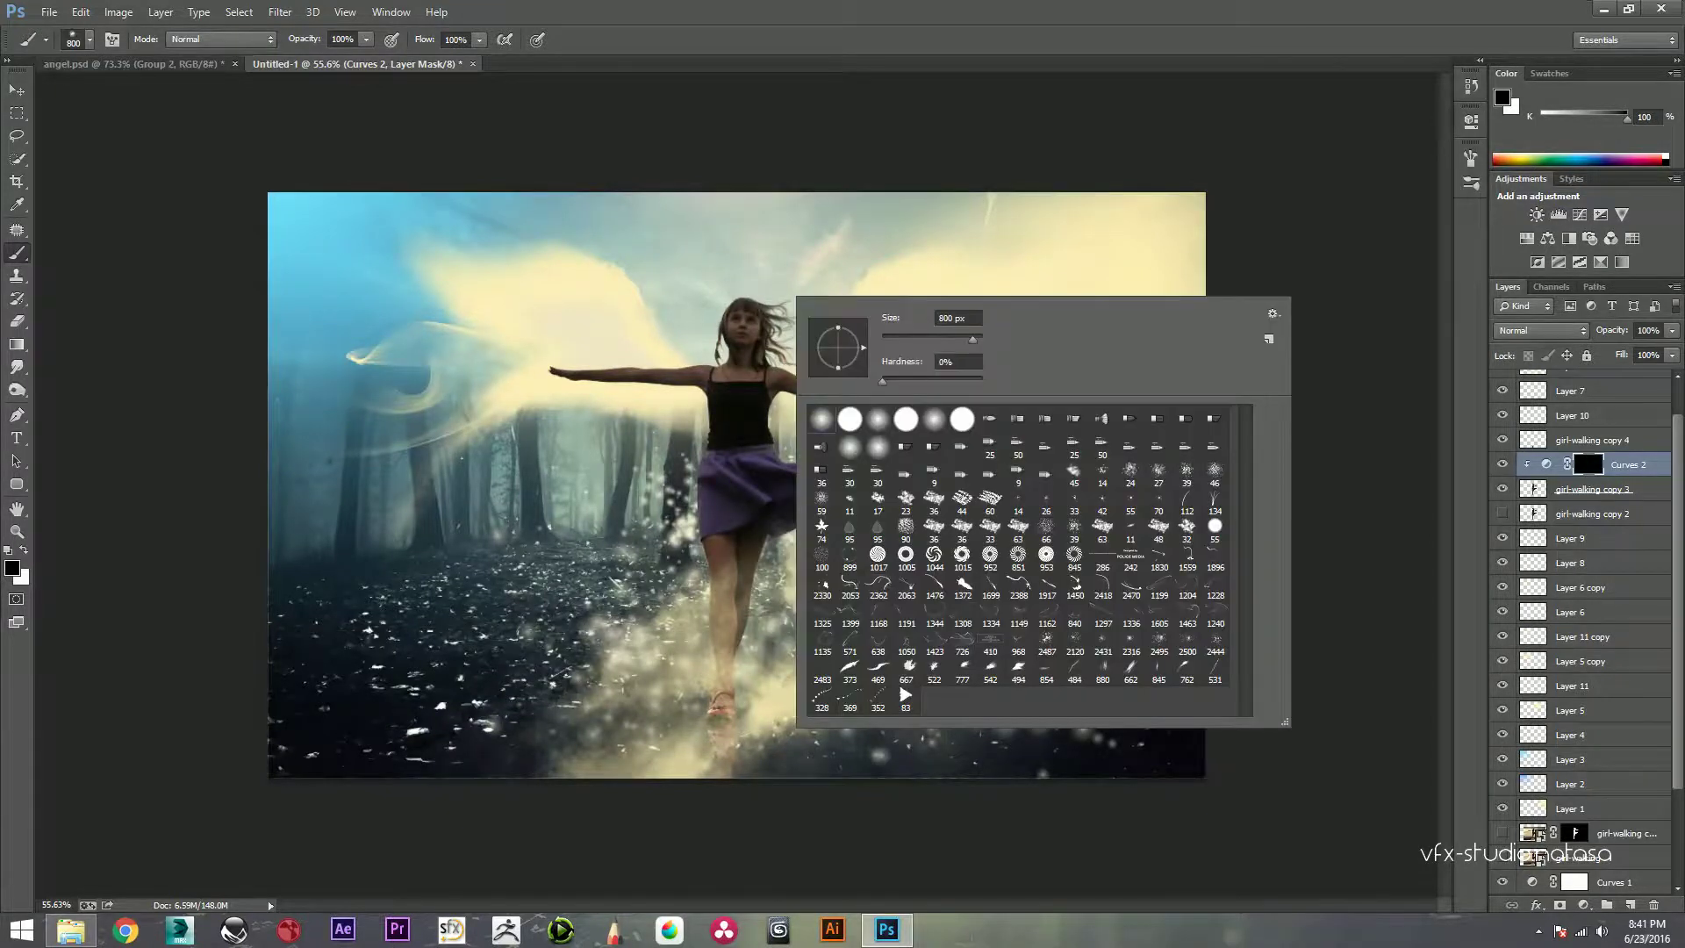
pyautogui.click(821, 498)
pyautogui.press('Return')
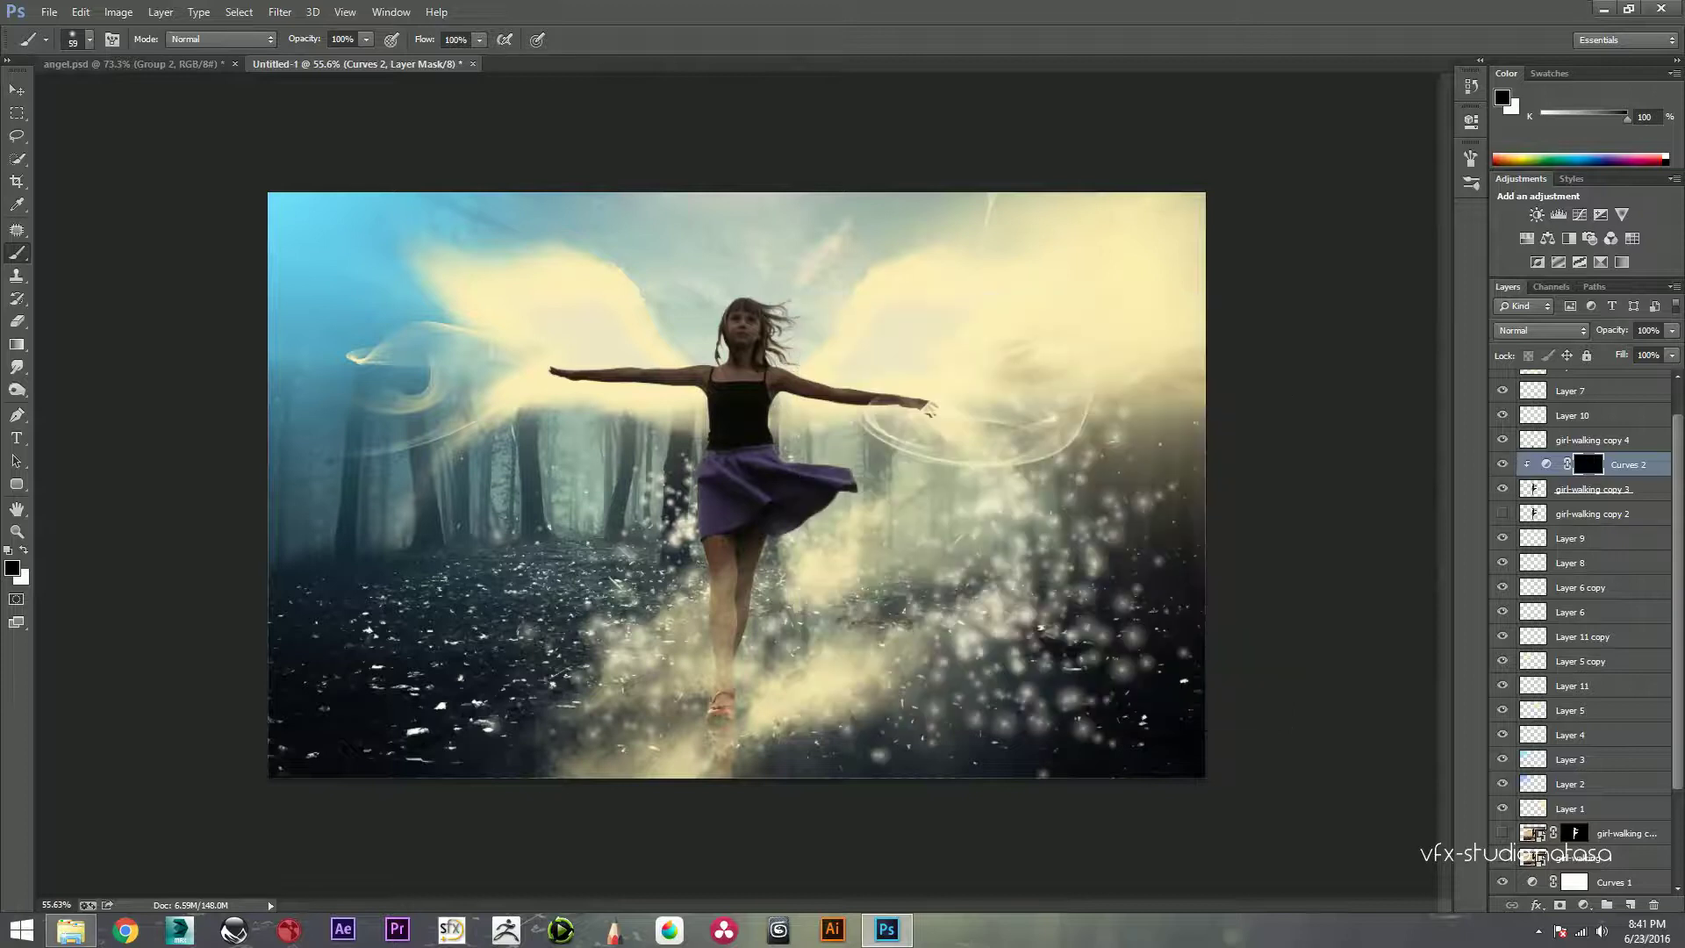
pyautogui.scroll(5, 752, 345)
pyautogui.press('[')
pyautogui.press('[')
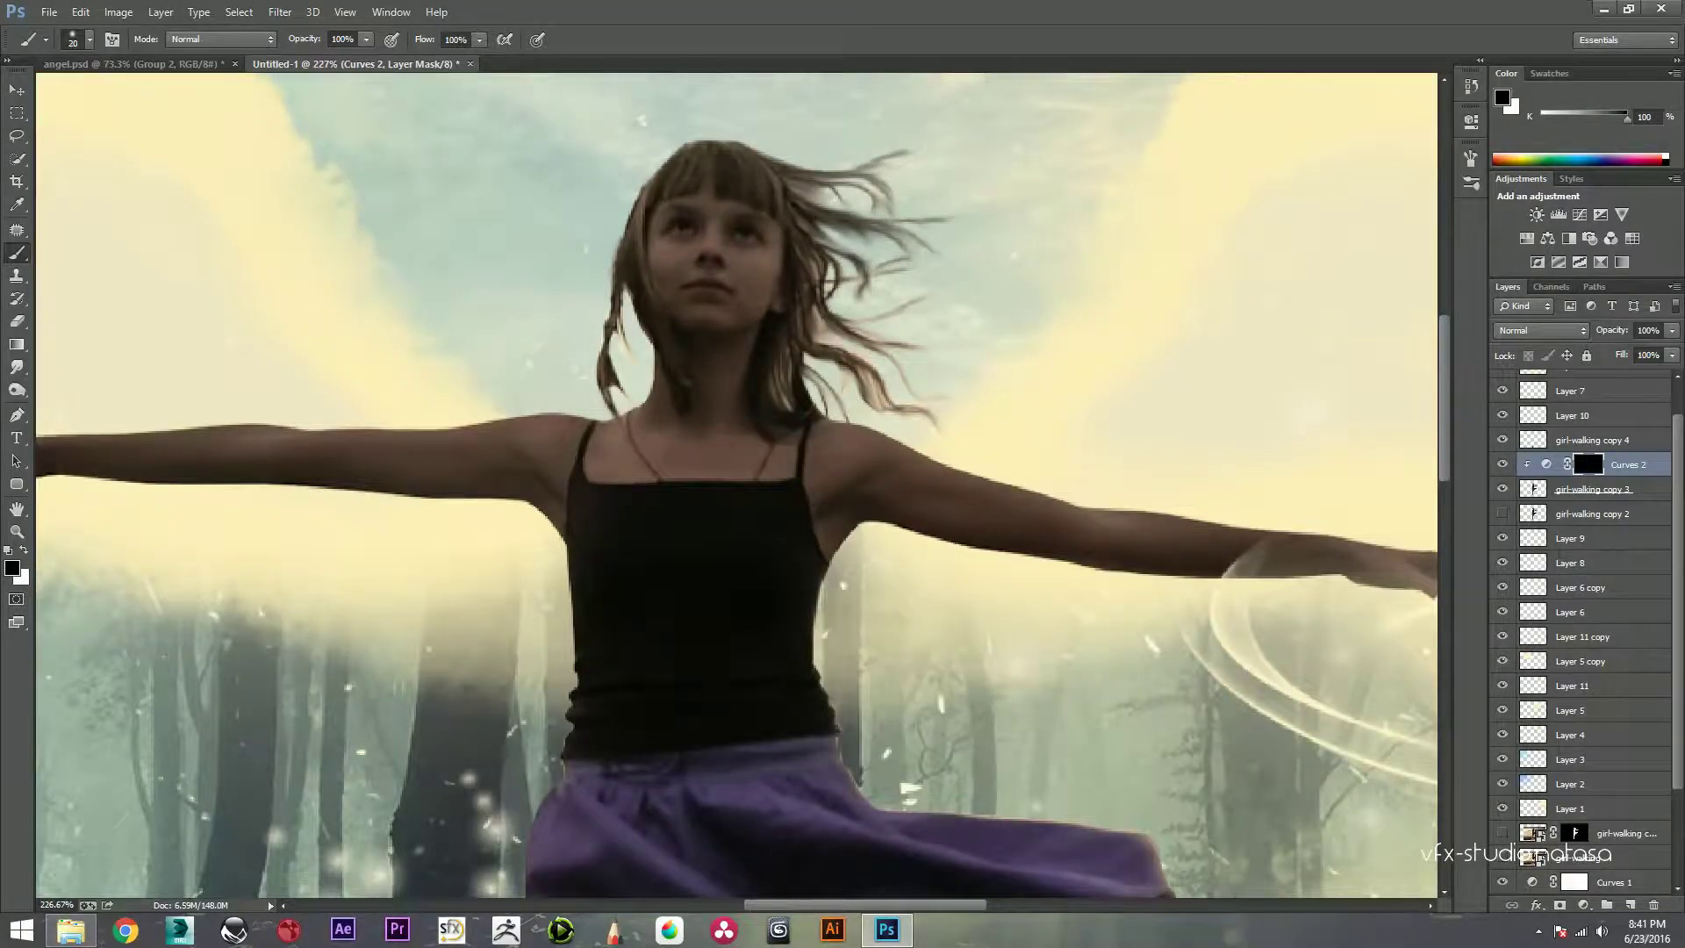
pyautogui.press('x')
pyautogui.moveTo(811, 198)
pyautogui.mouseDown()
pyautogui.moveTo(817, 281)
pyautogui.moveTo(766, 409)
pyautogui.moveTo(776, 452)
pyautogui.mouseUp()
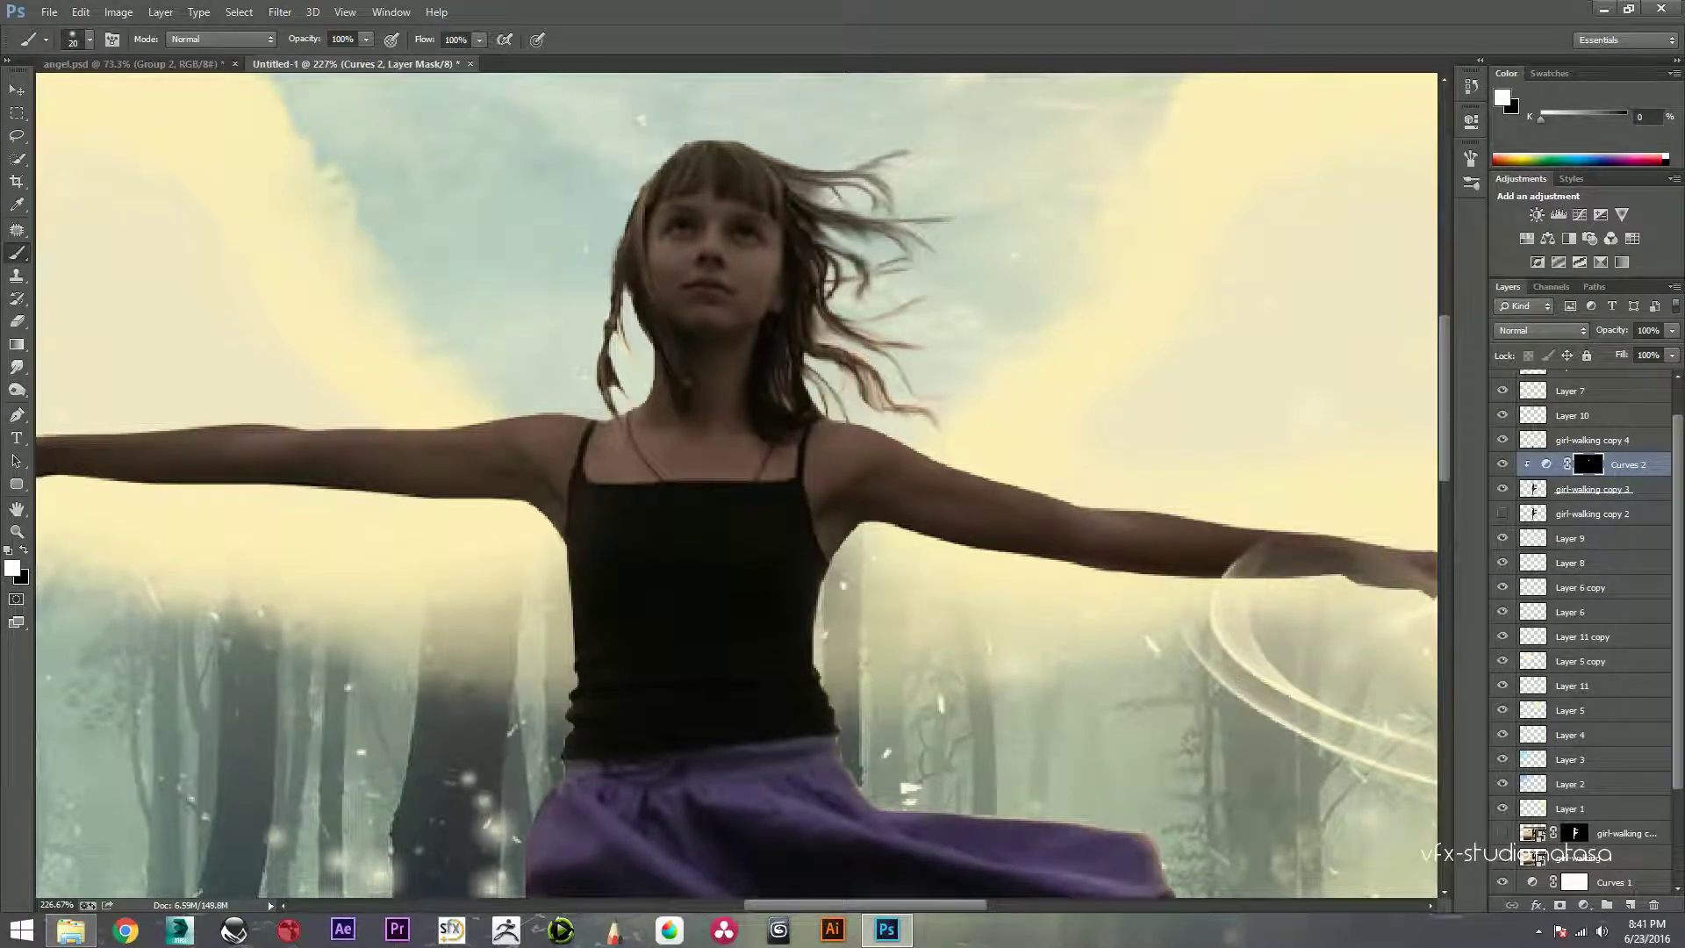
pyautogui.moveTo(667, 171)
pyautogui.mouseDown()
pyautogui.moveTo(641, 276)
pyautogui.moveTo(671, 403)
pyautogui.moveTo(715, 140)
pyautogui.moveTo(656, 289)
pyautogui.mouseUp()
# Step: At 59% brush opacity, shade the undersides of both arms
pyautogui.press('6')
pyautogui.press('1')
pyautogui.press('5')
pyautogui.press('9')
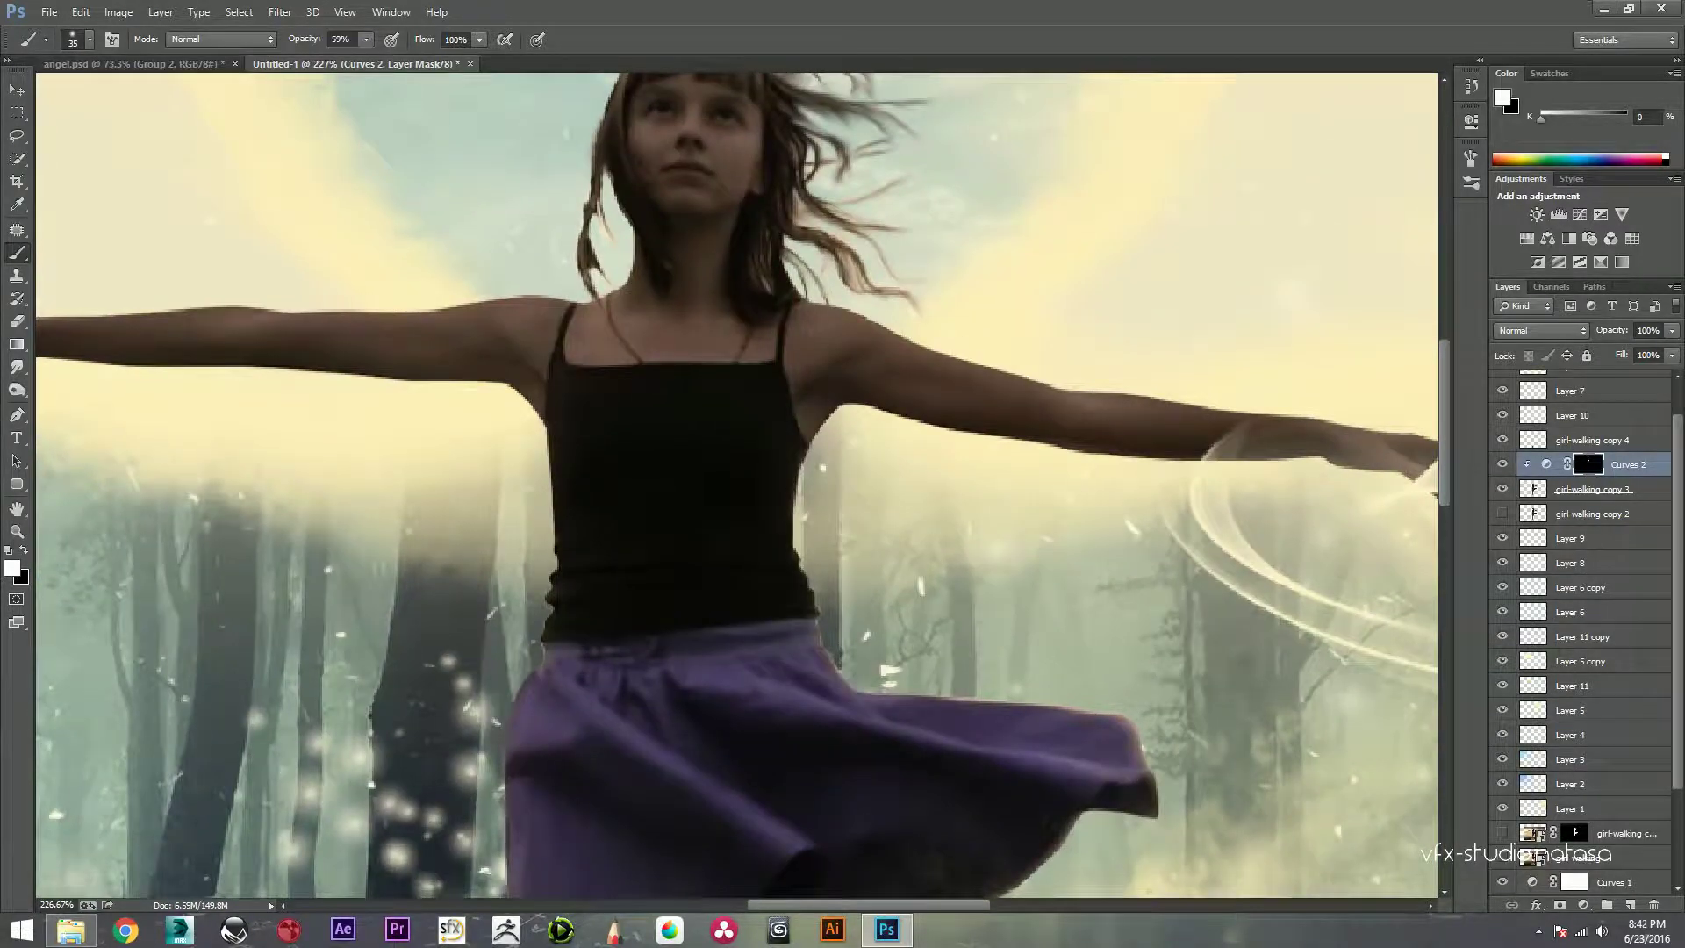
pyautogui.moveTo(320, 351); pyautogui.dragTo(794, 320)
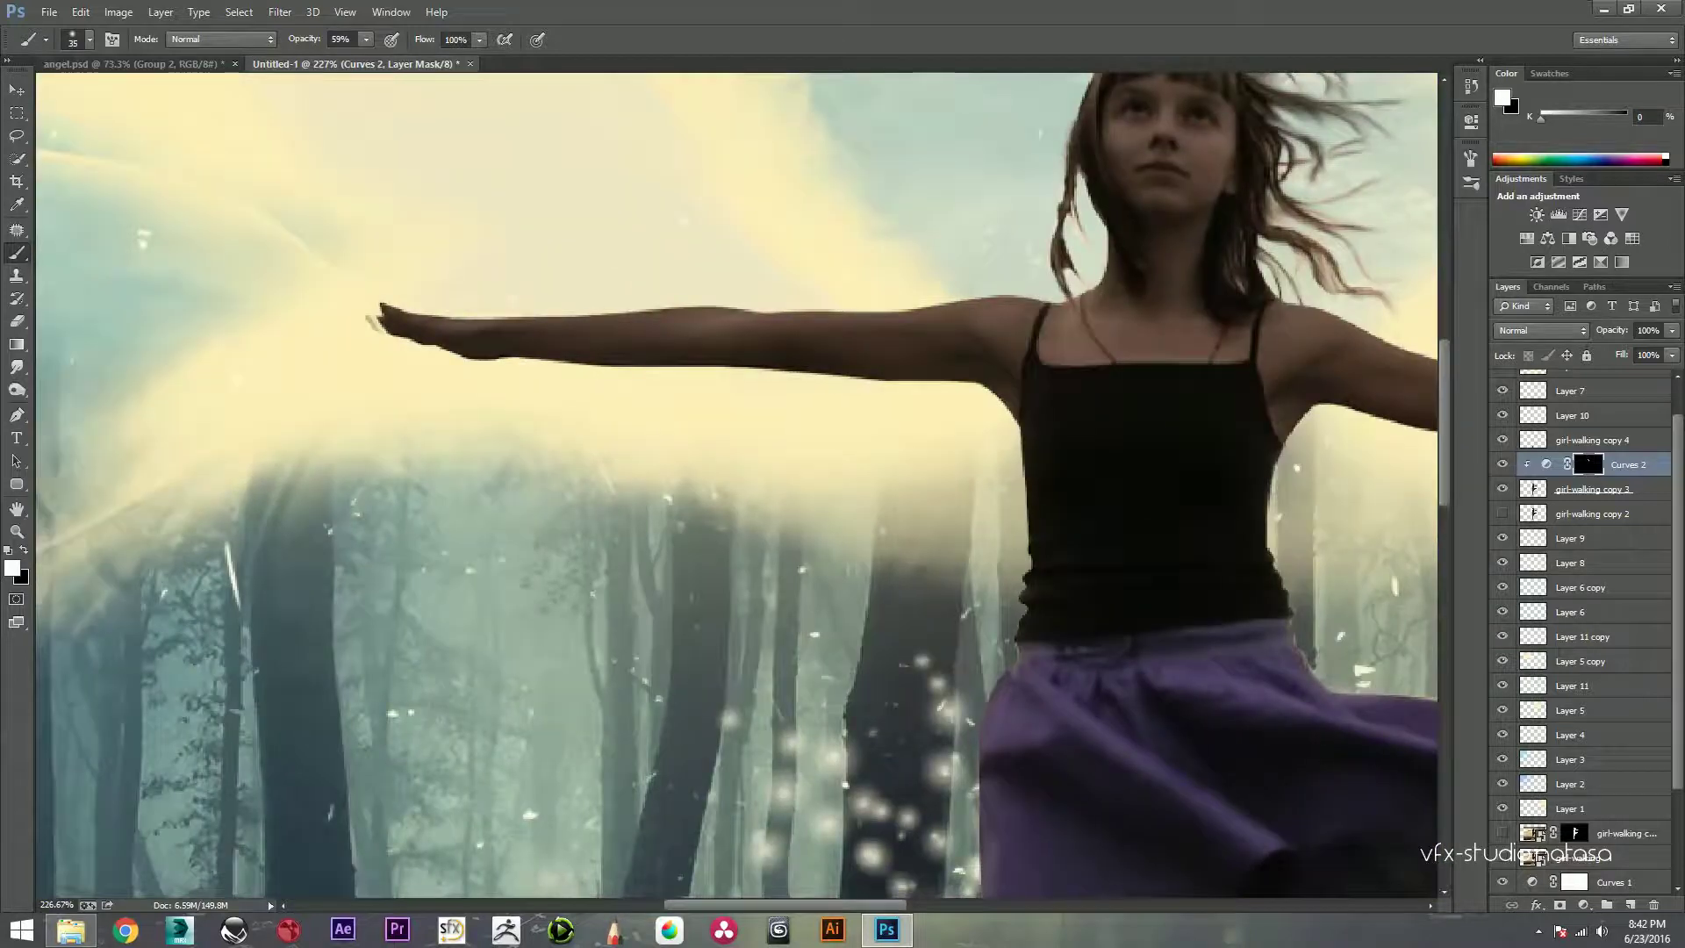
pyautogui.moveTo(1022, 399); pyautogui.dragTo(229, 299)
pyautogui.moveTo(794, 377); pyautogui.dragTo(1084, 400)
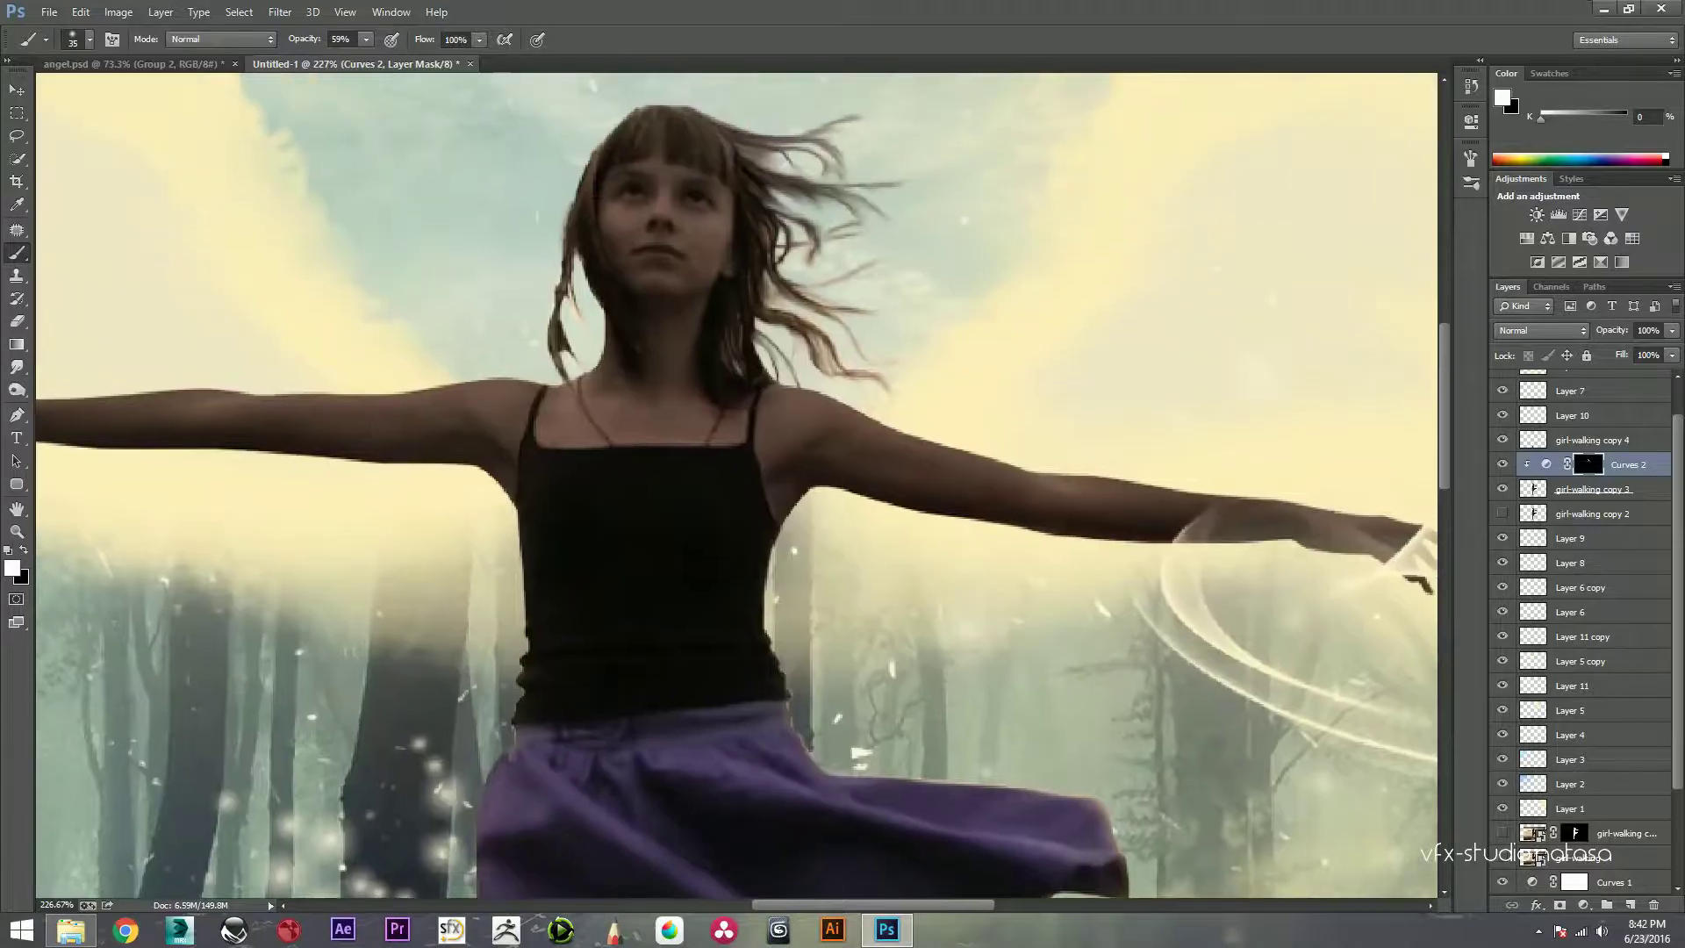
# Step: Shade along the skirt waistband and the inner thighs between the legs
pyautogui.moveTo(702, 439); pyautogui.dragTo(698, 299)
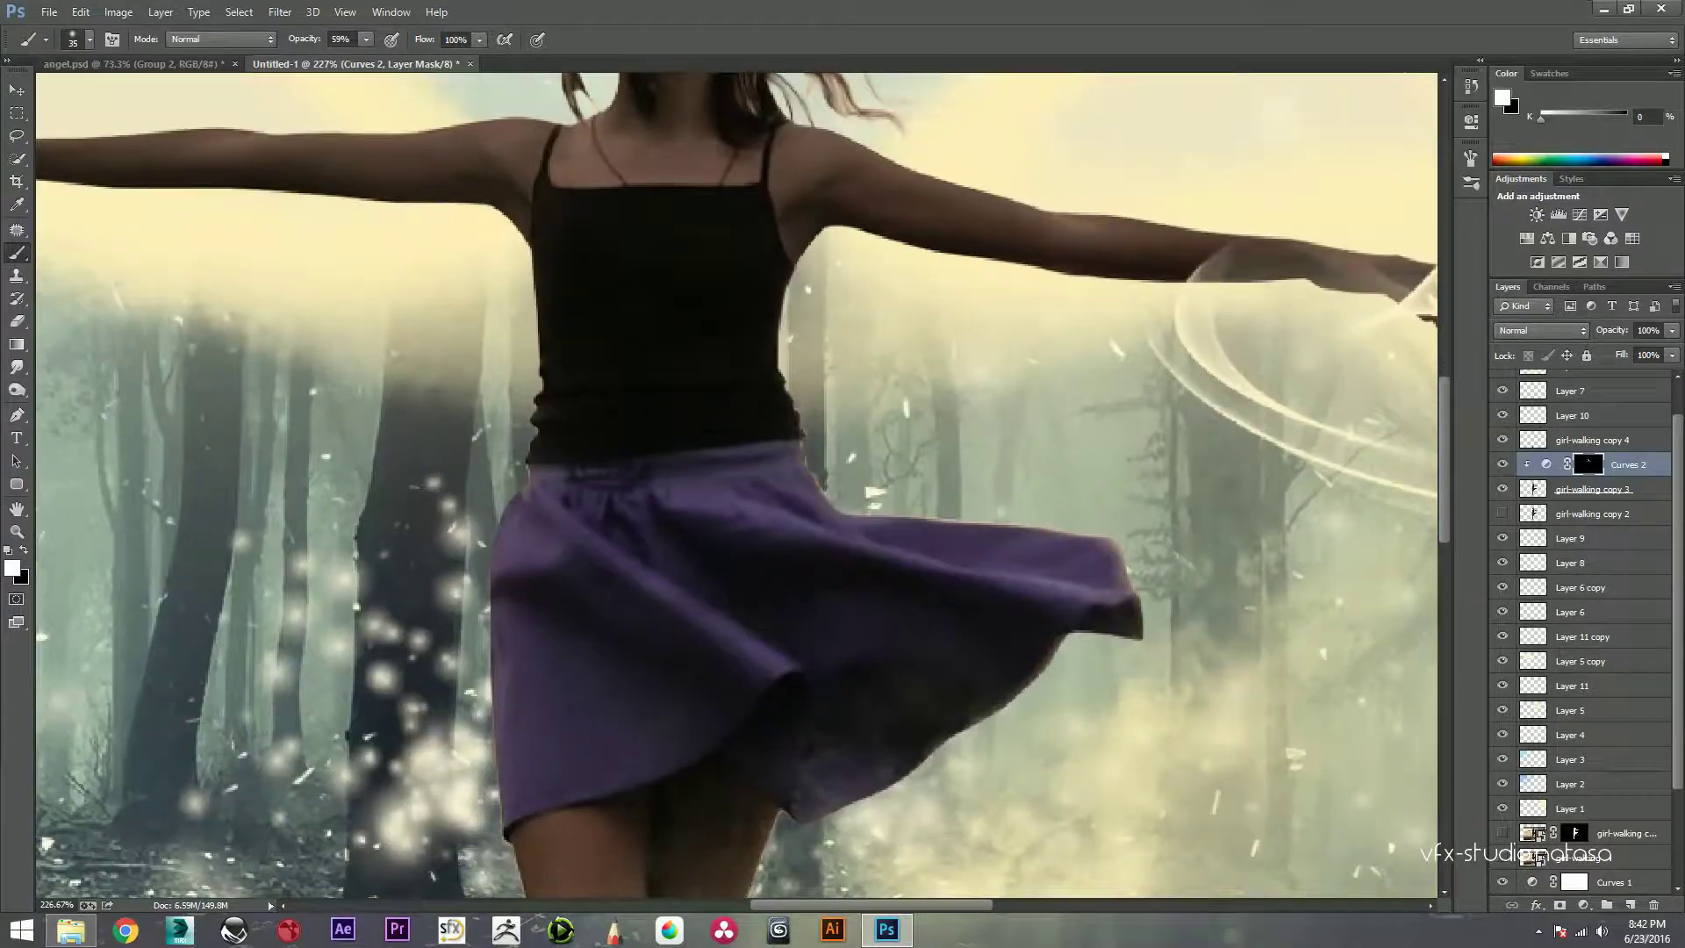
pyautogui.click(543, 485)
pyautogui.moveTo(505, 544); pyautogui.dragTo(531, 497)
pyautogui.click(532, 469)
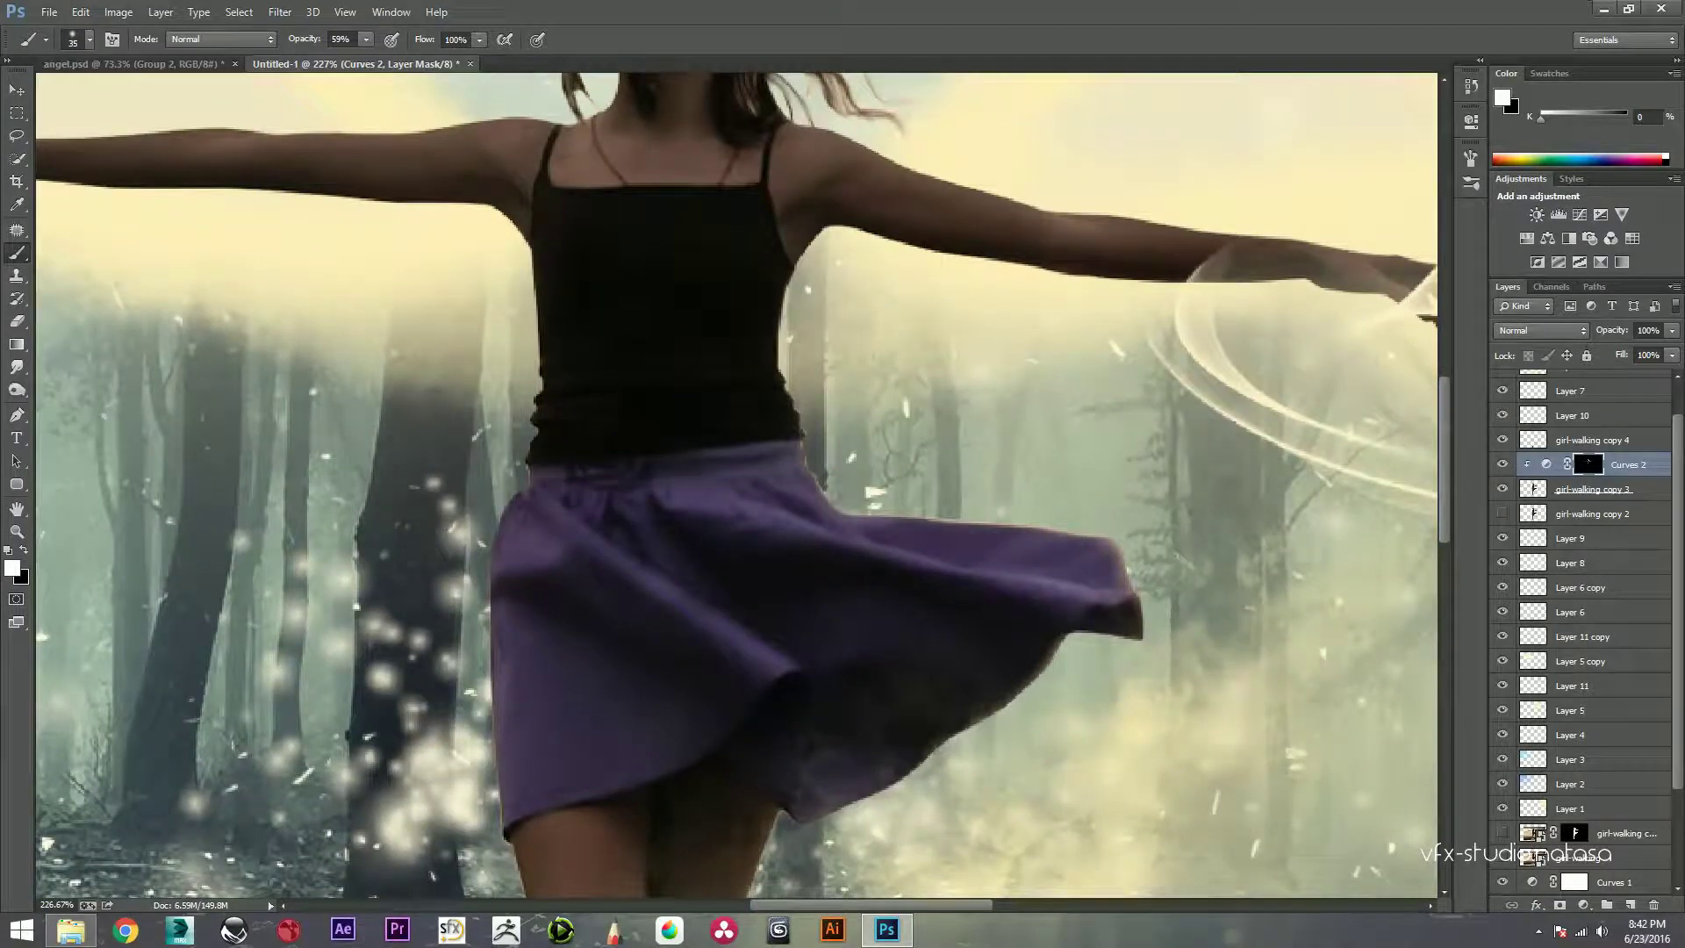
pyautogui.moveTo(649, 492)
pyautogui.mouseDown()
pyautogui.moveTo(781, 457)
pyautogui.moveTo(922, 562)
pyautogui.mouseUp()
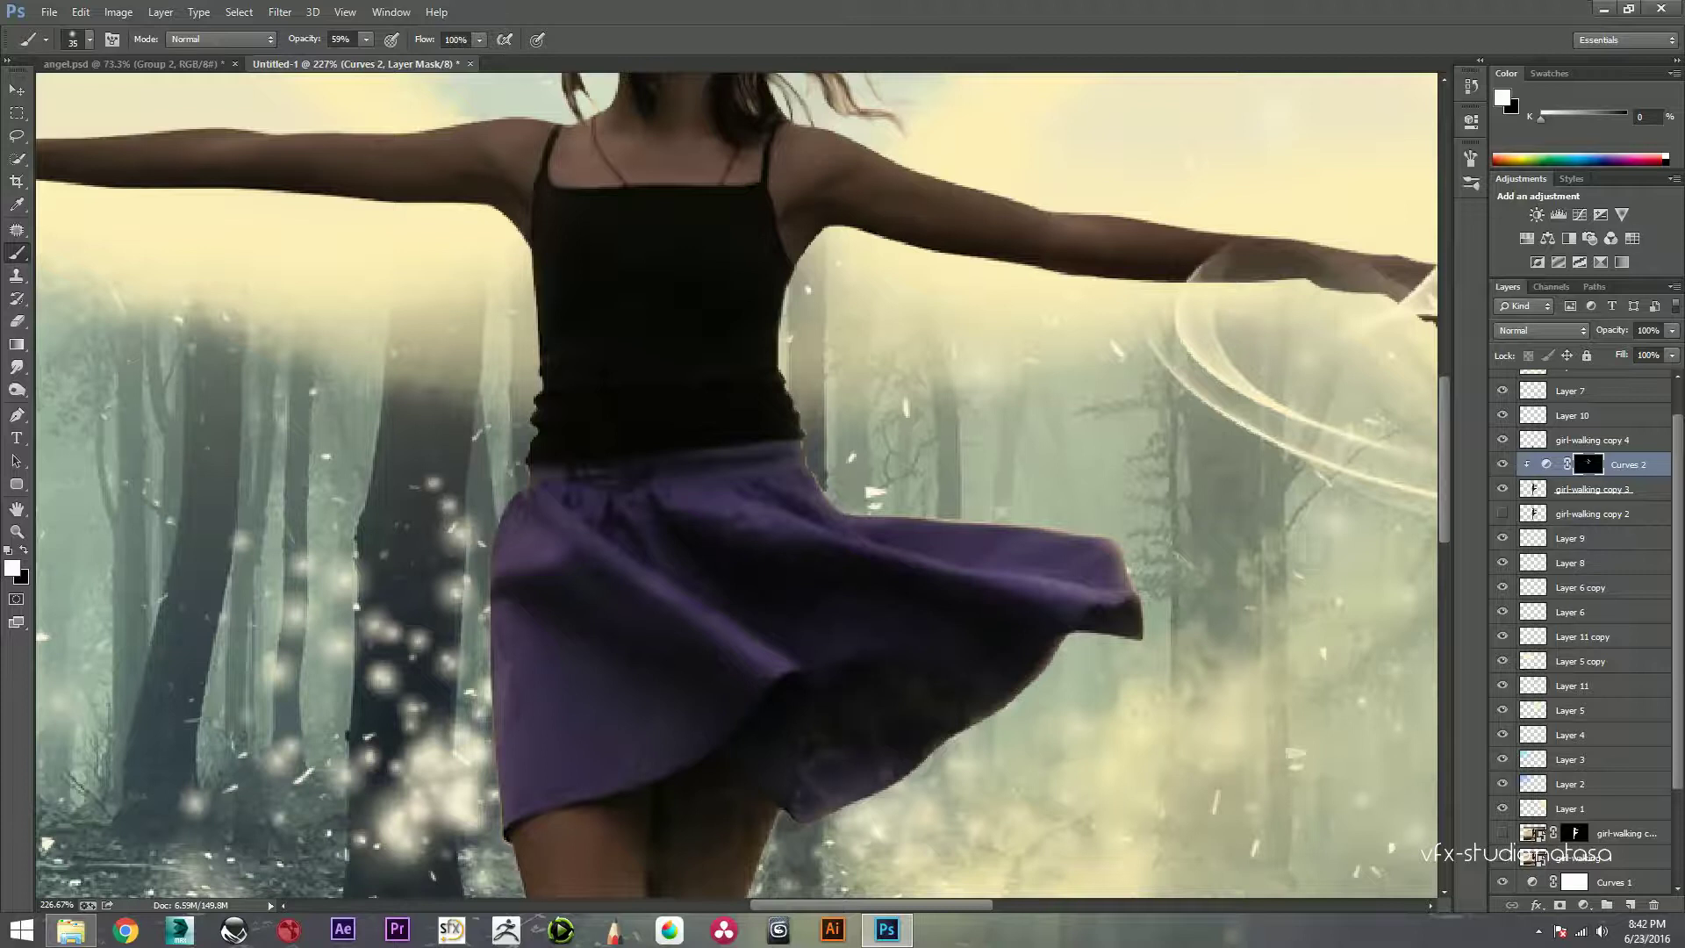
pyautogui.moveTo(738, 526); pyautogui.dragTo(753, 202)
pyautogui.moveTo(753, 334); pyautogui.dragTo(769, 202)
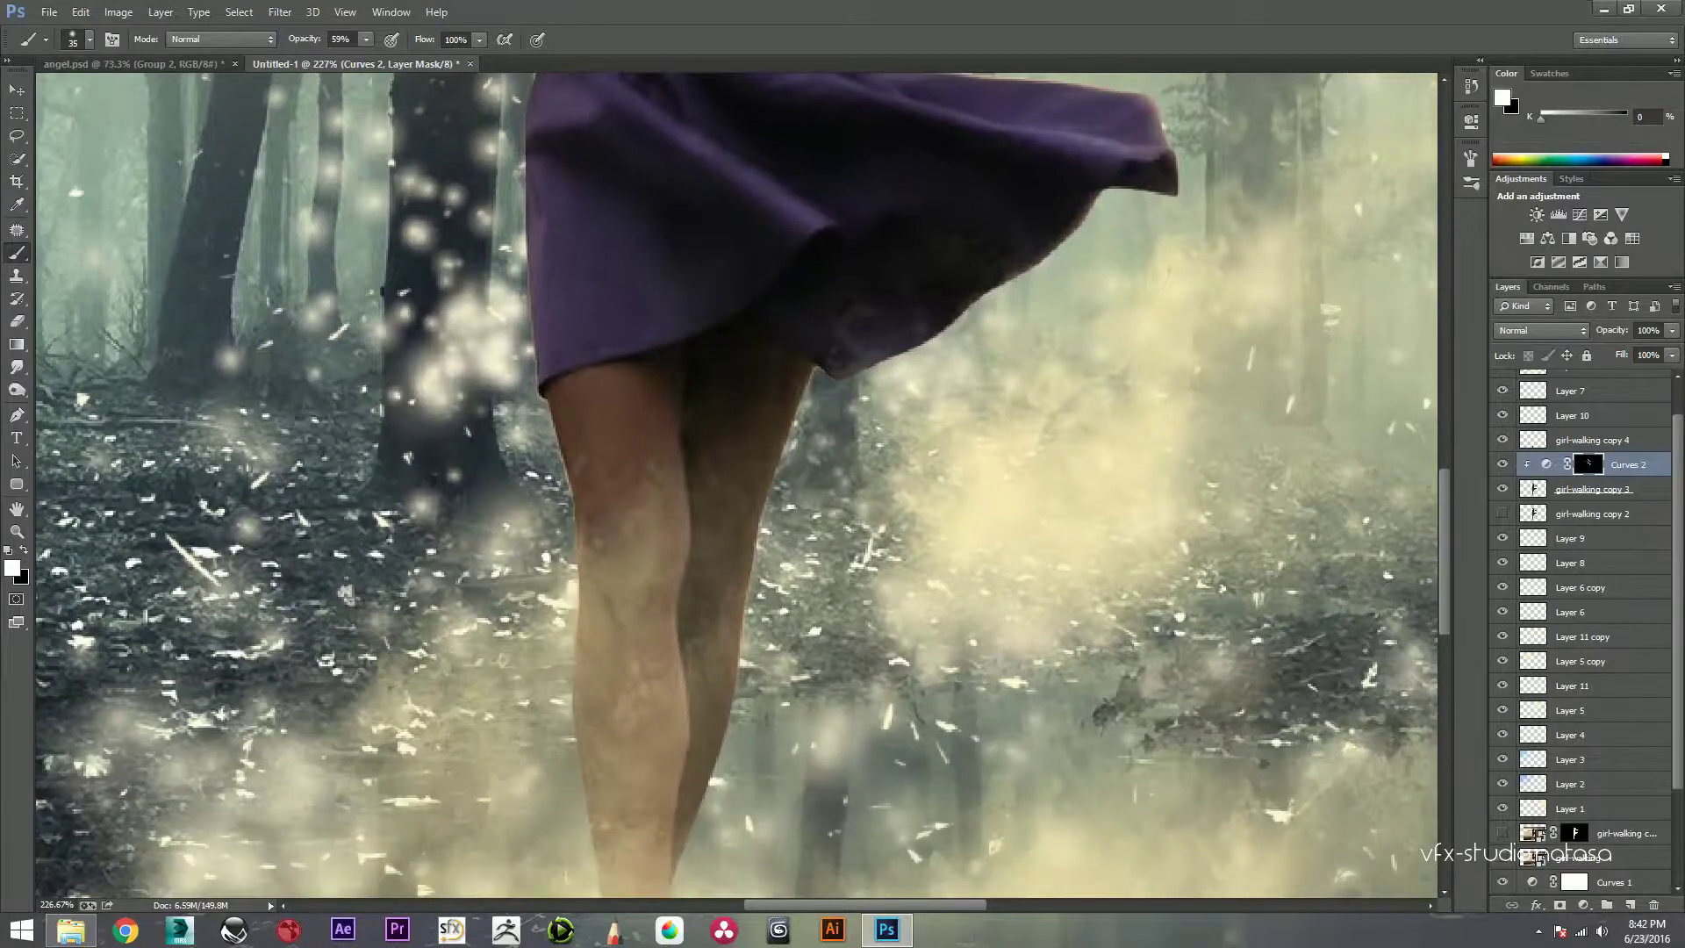
pyautogui.moveTo(657, 487); pyautogui.dragTo(624, 368)
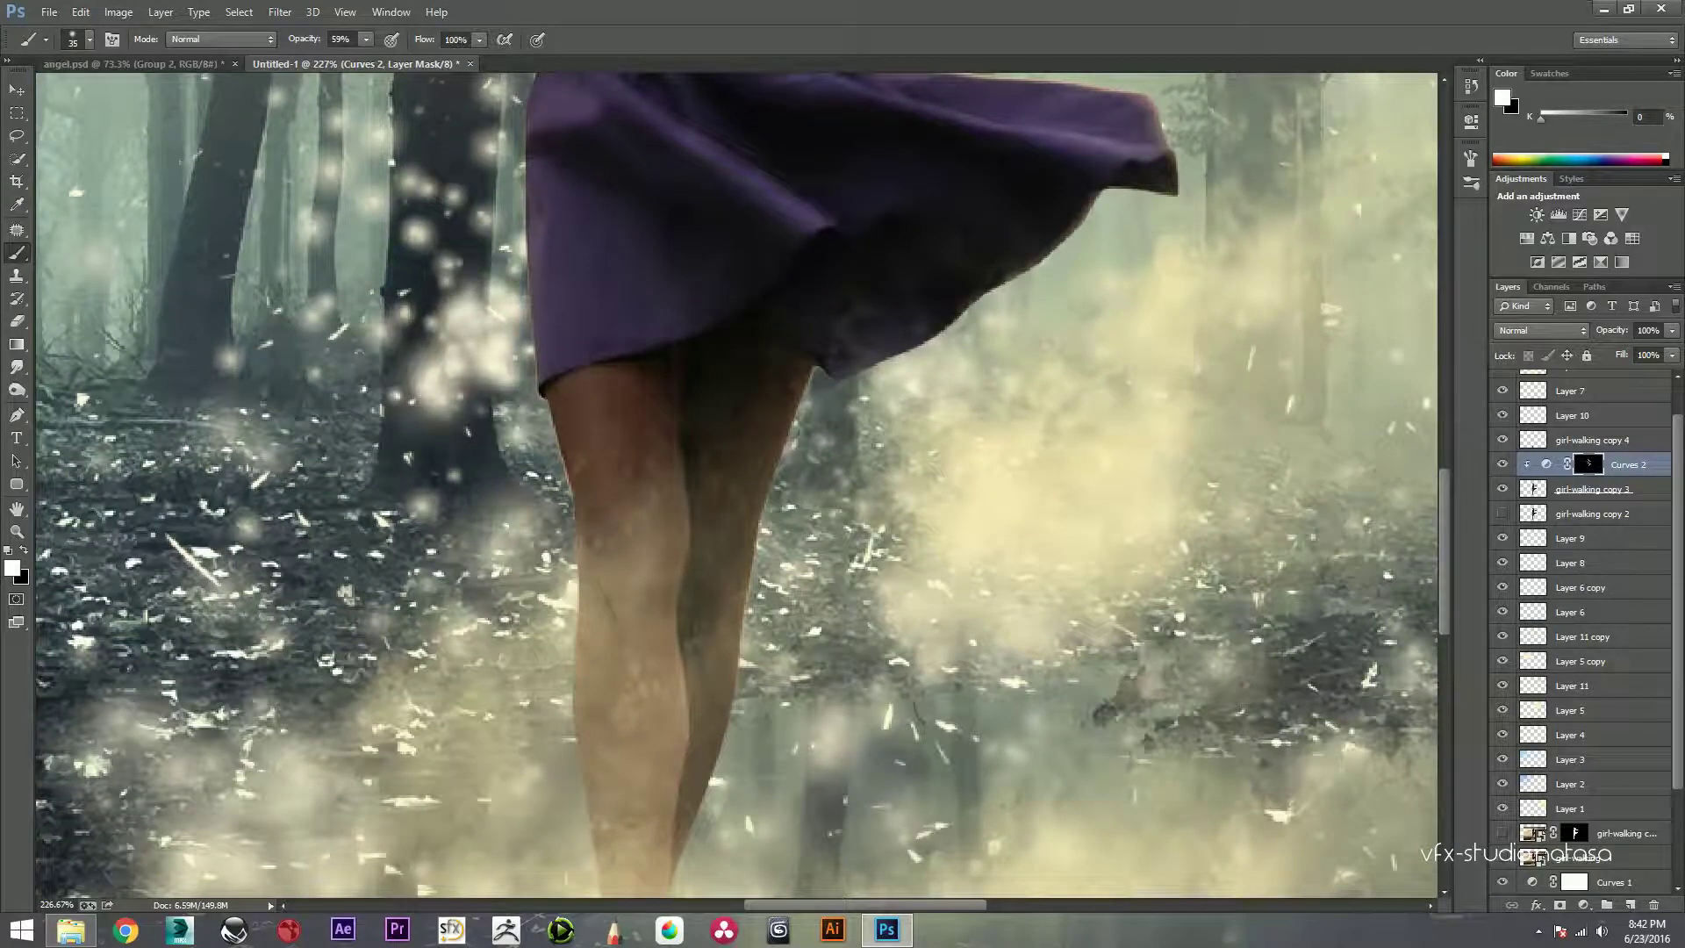
pyautogui.scroll(-5, 689, 834)
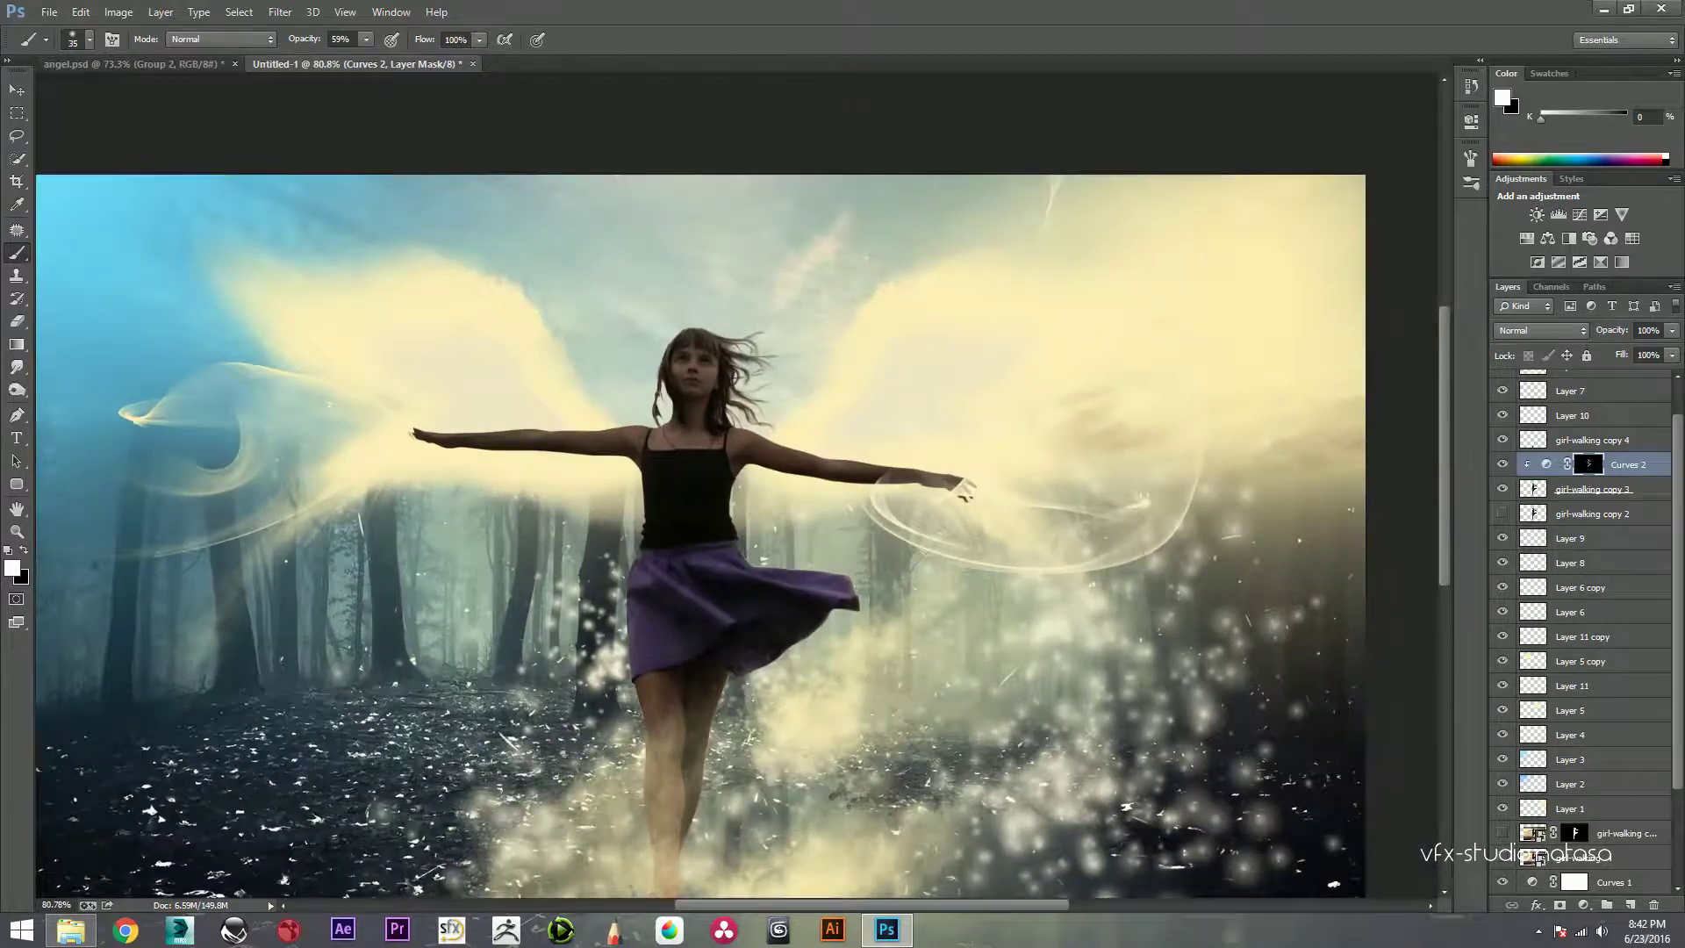
pyautogui.click(1546, 464)
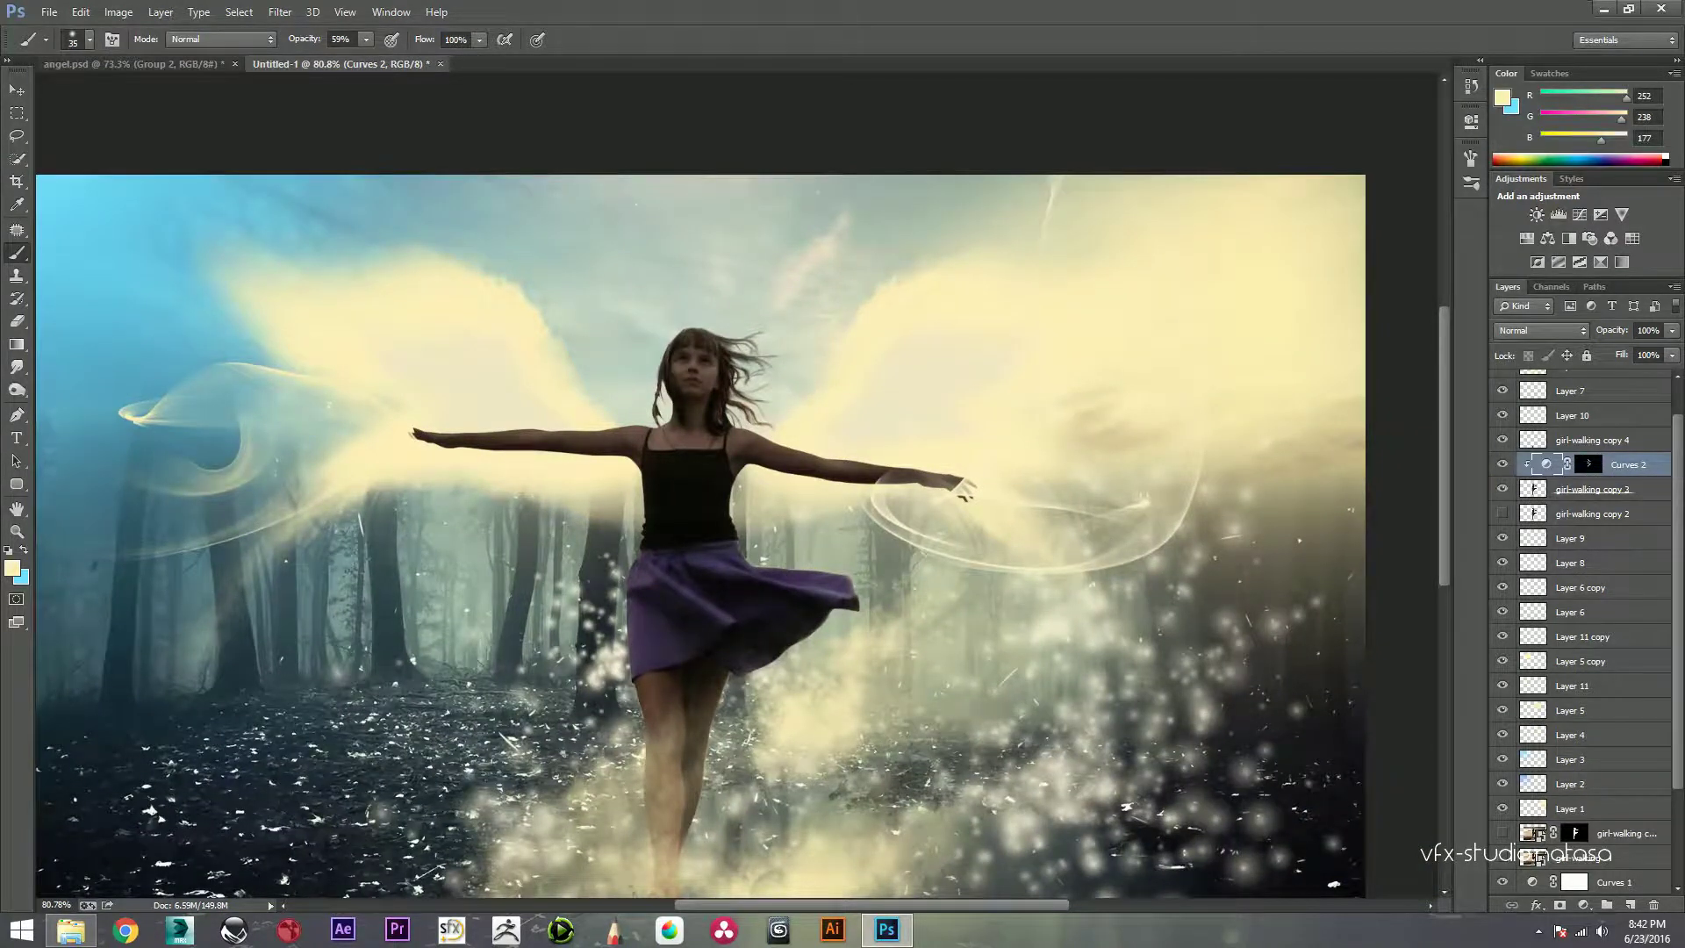
# Step: Fill the girl's silhouette with light grey on new Layer 14 and set it to Overlay
pyautogui.keyDown('ctrl'); pyautogui.click(1533, 488); pyautogui.keyUp('ctrl')
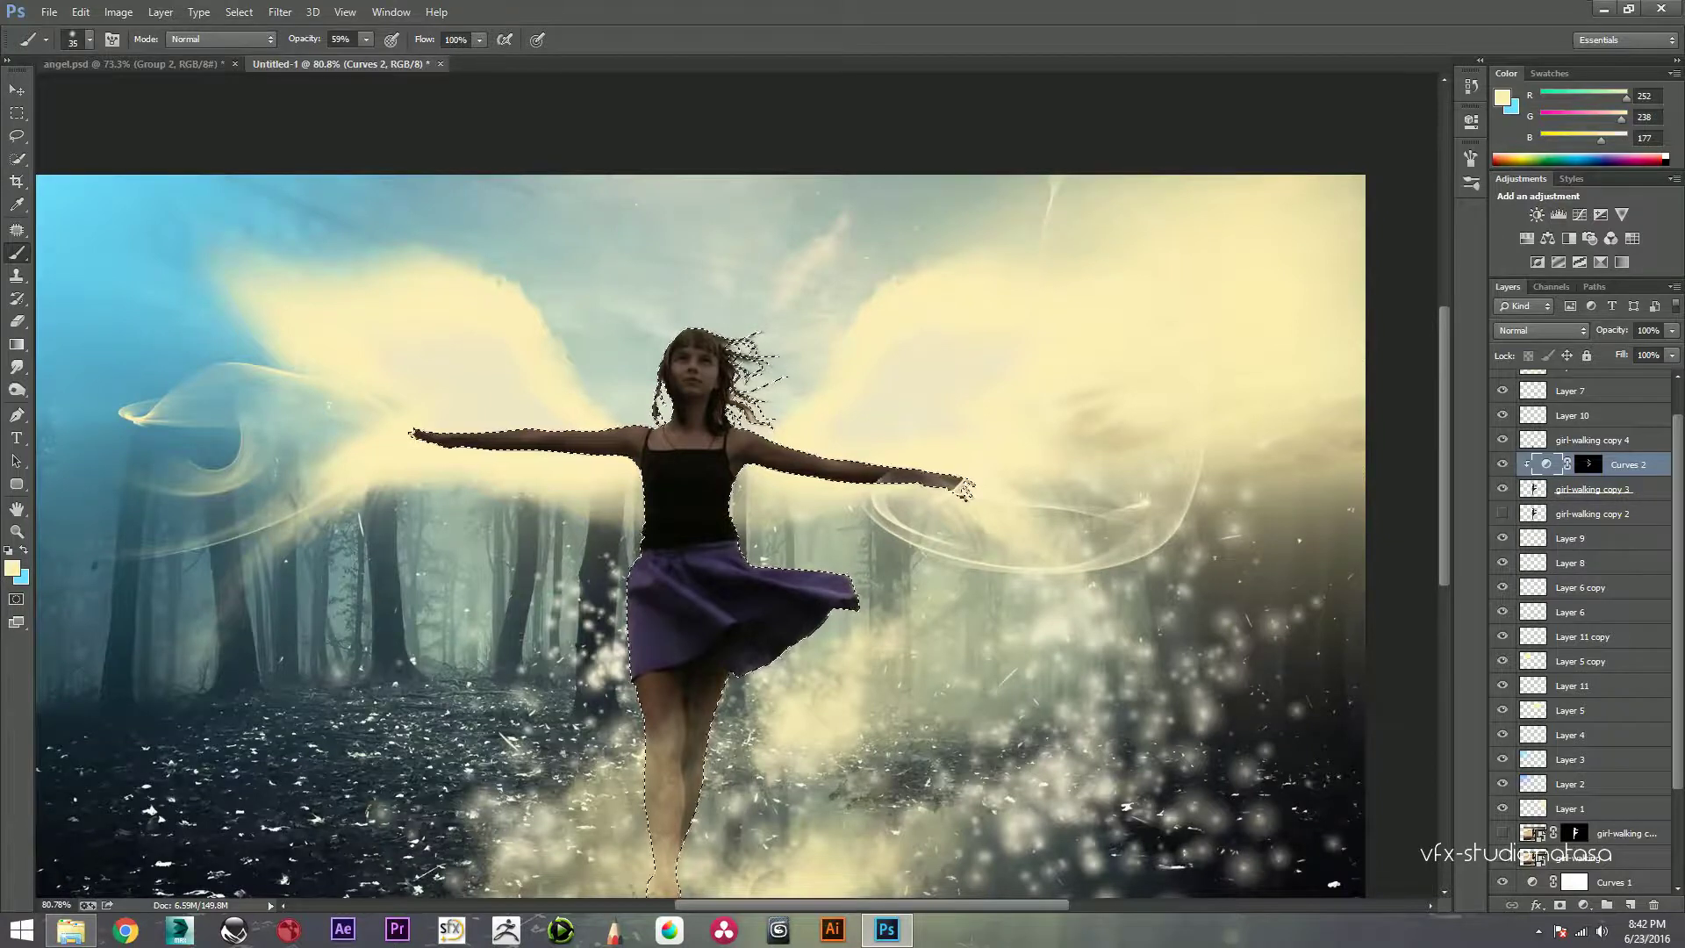
pyautogui.click(1630, 905)
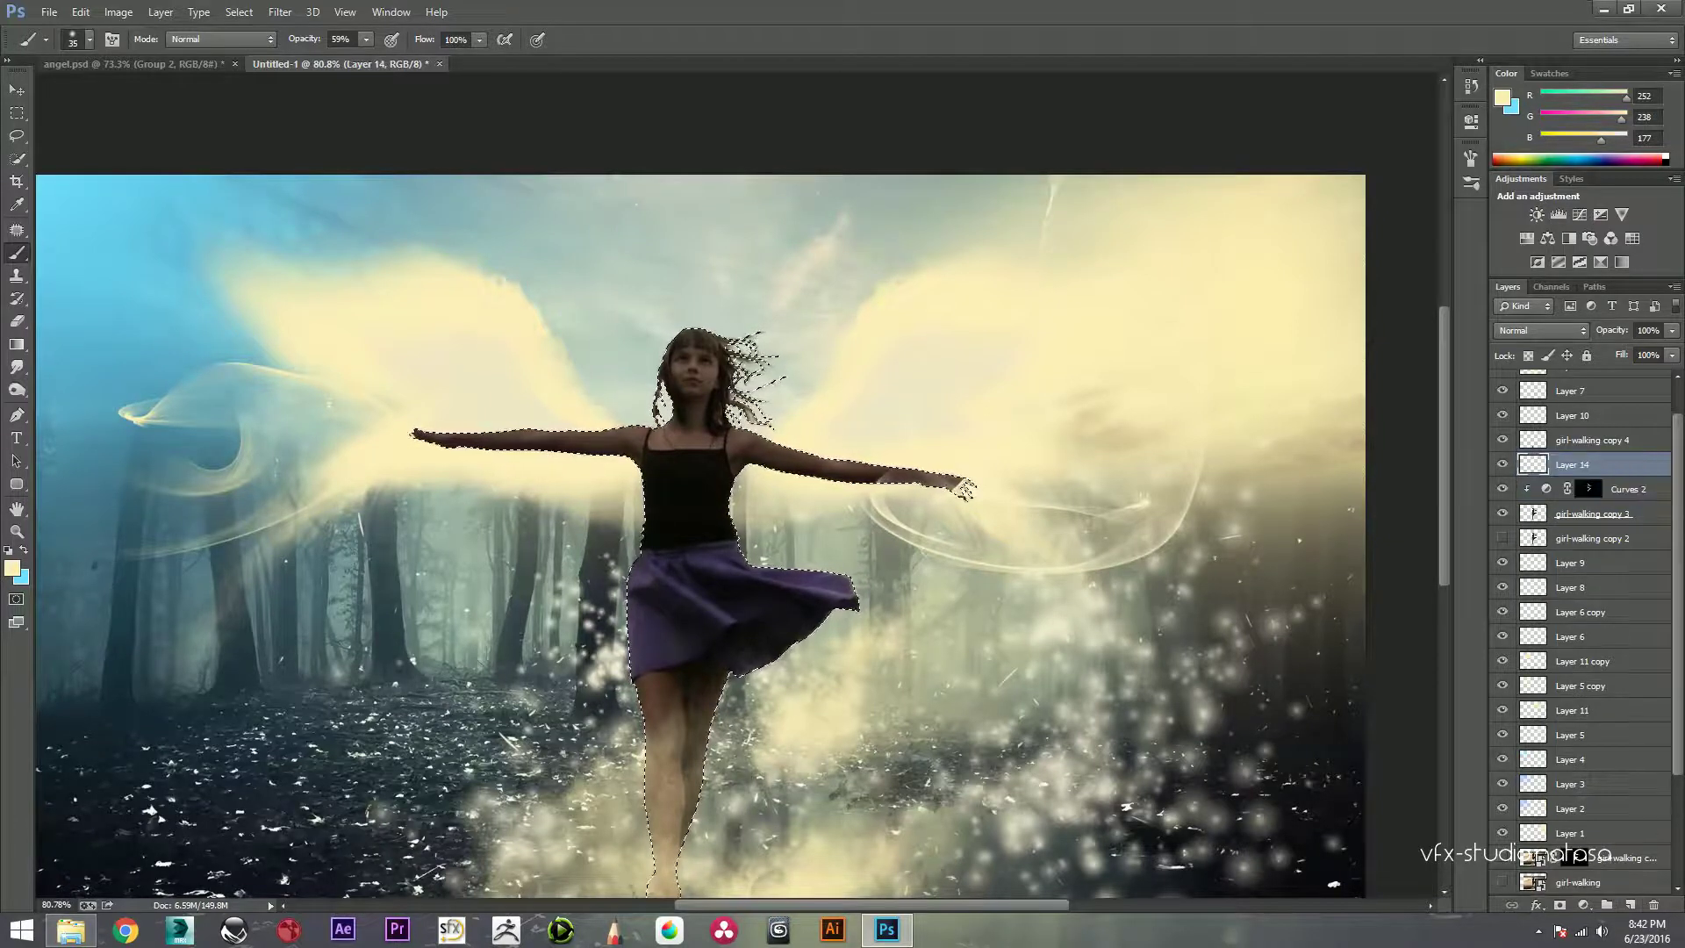
pyautogui.click(13, 568)
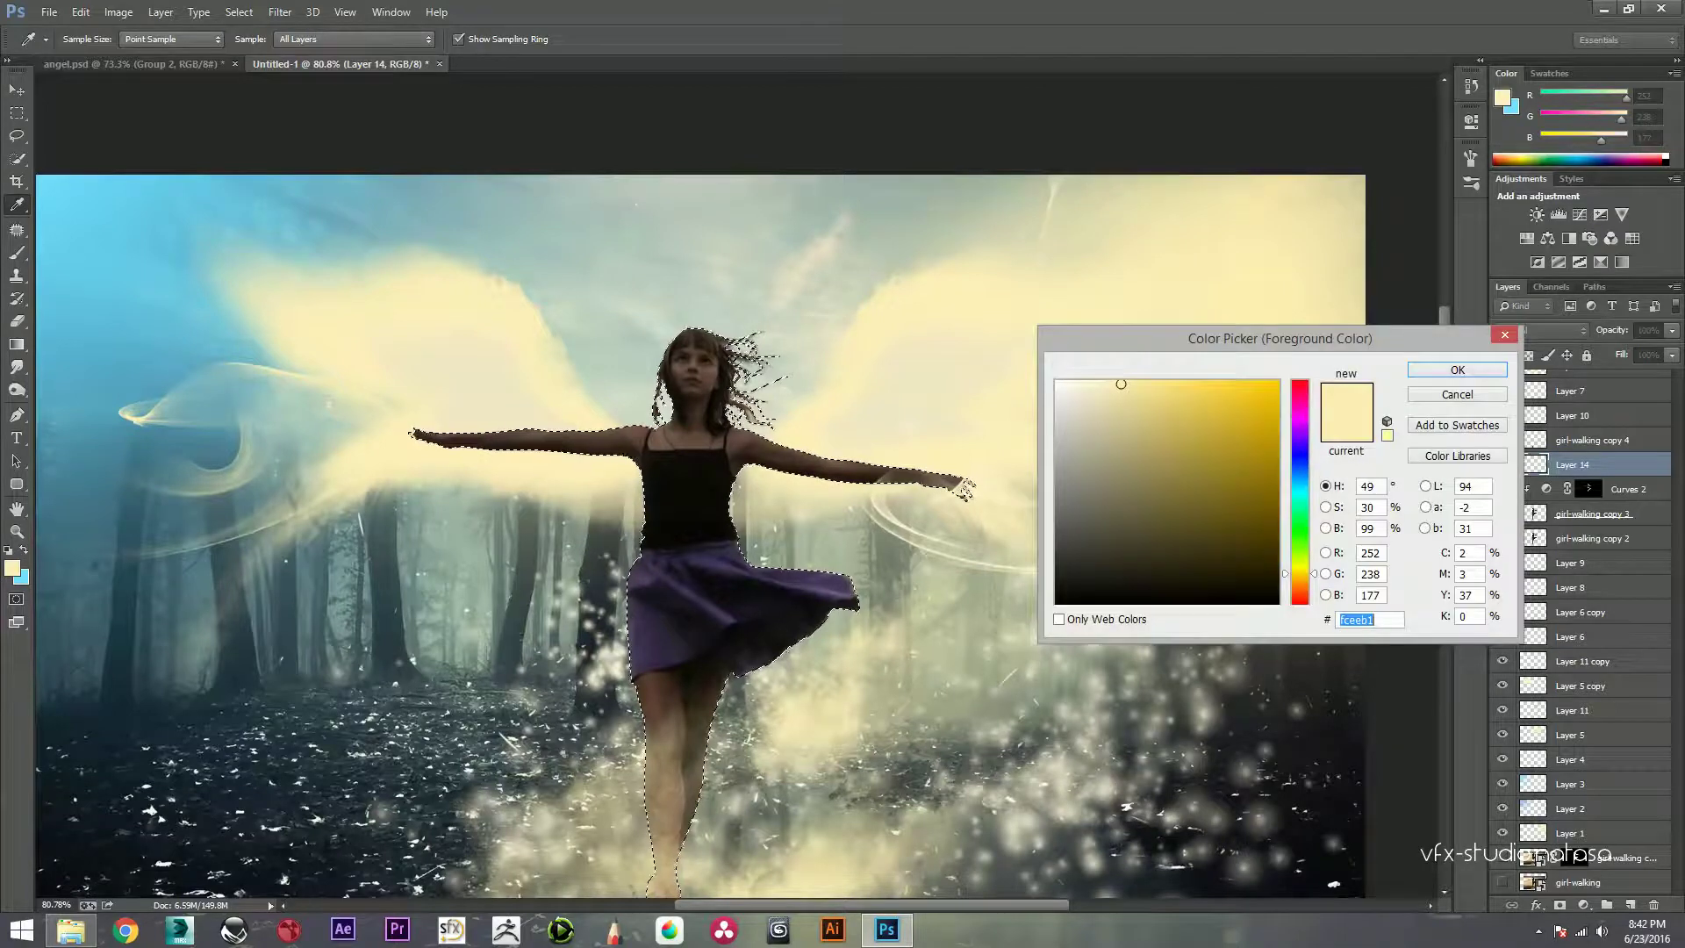
pyautogui.moveTo(1117, 380); pyautogui.dragTo(1057, 428)
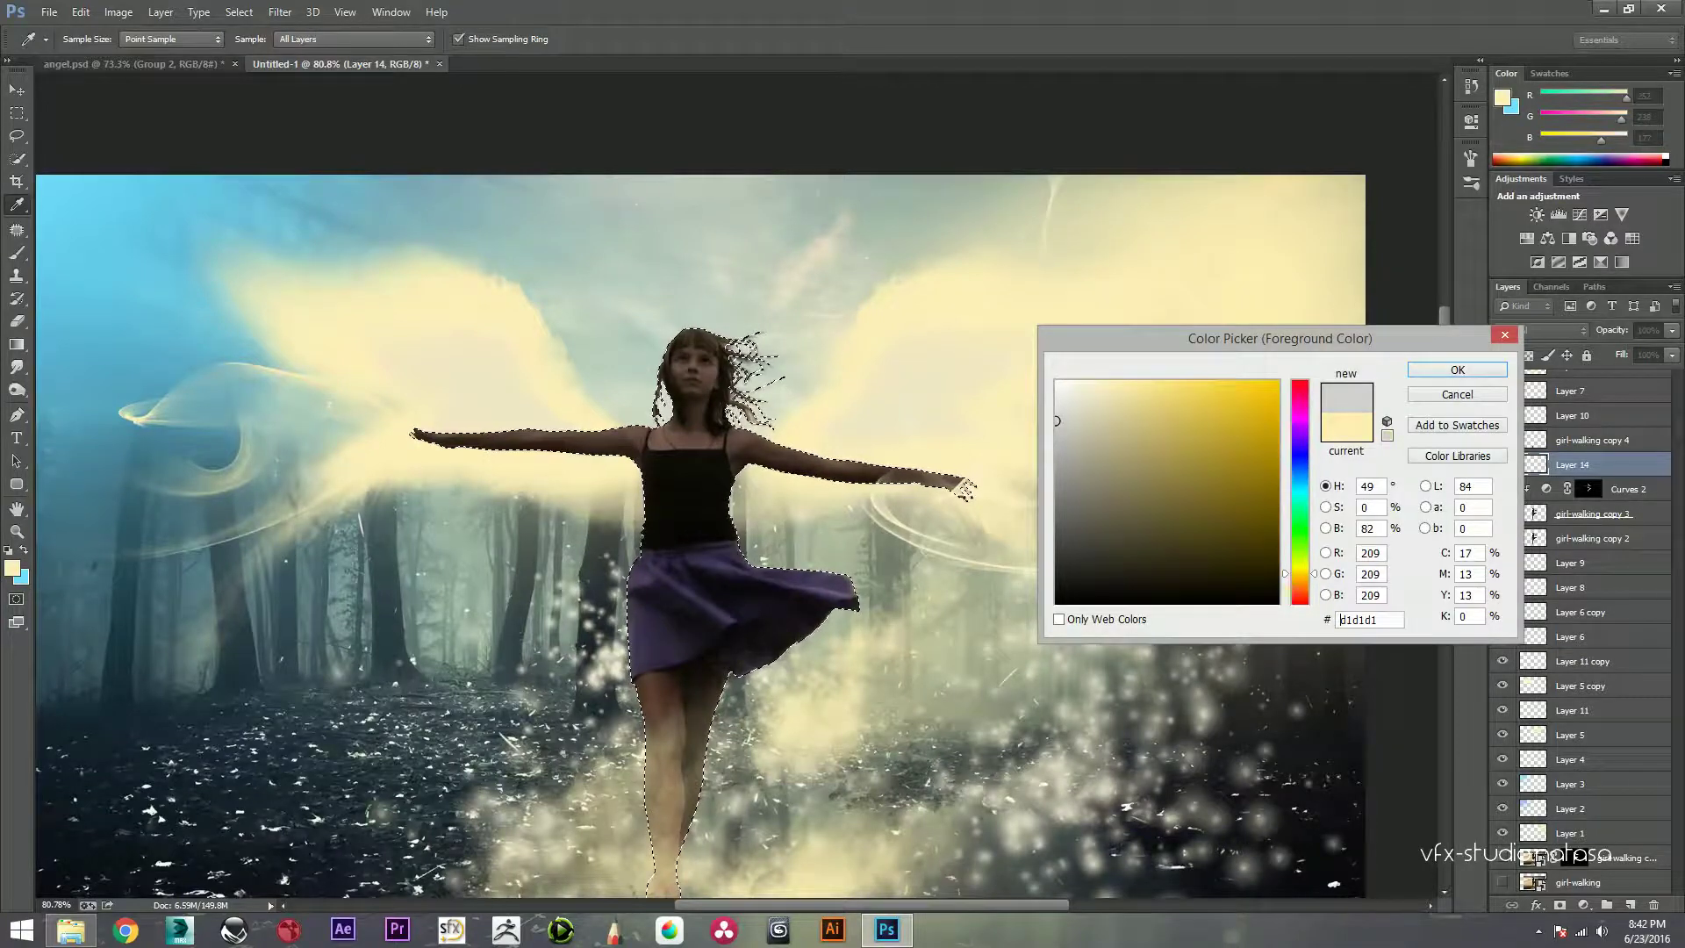
pyautogui.press('Return')
pyautogui.press('b')
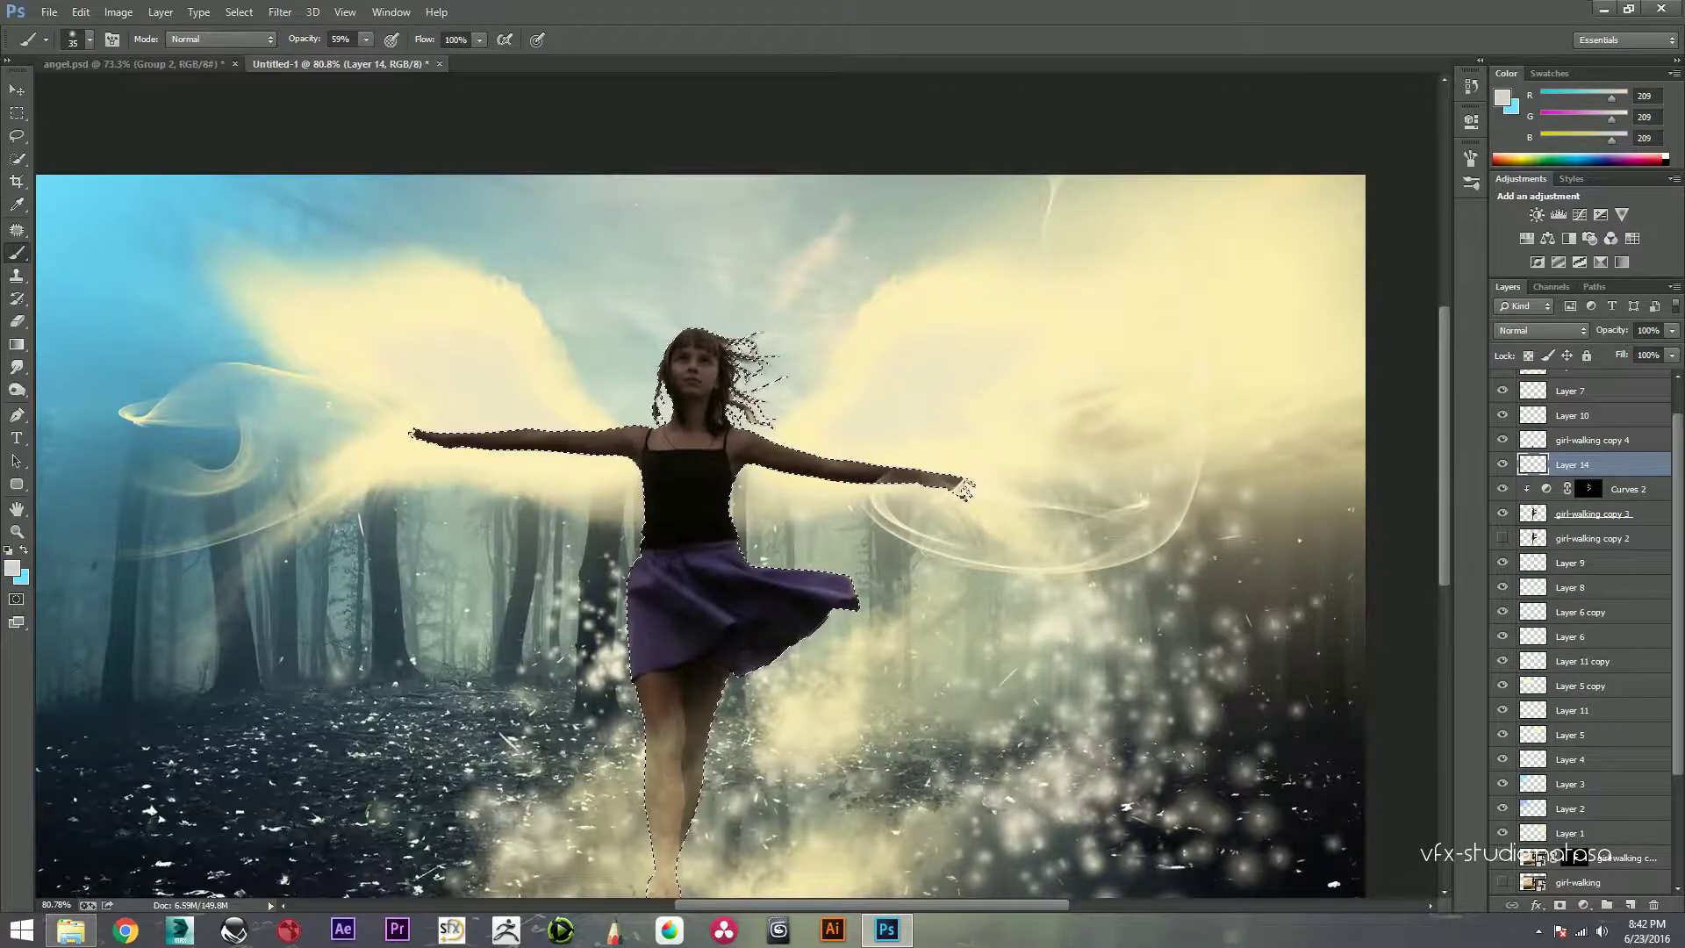
pyautogui.hotkey('alt', 'BackSpace')
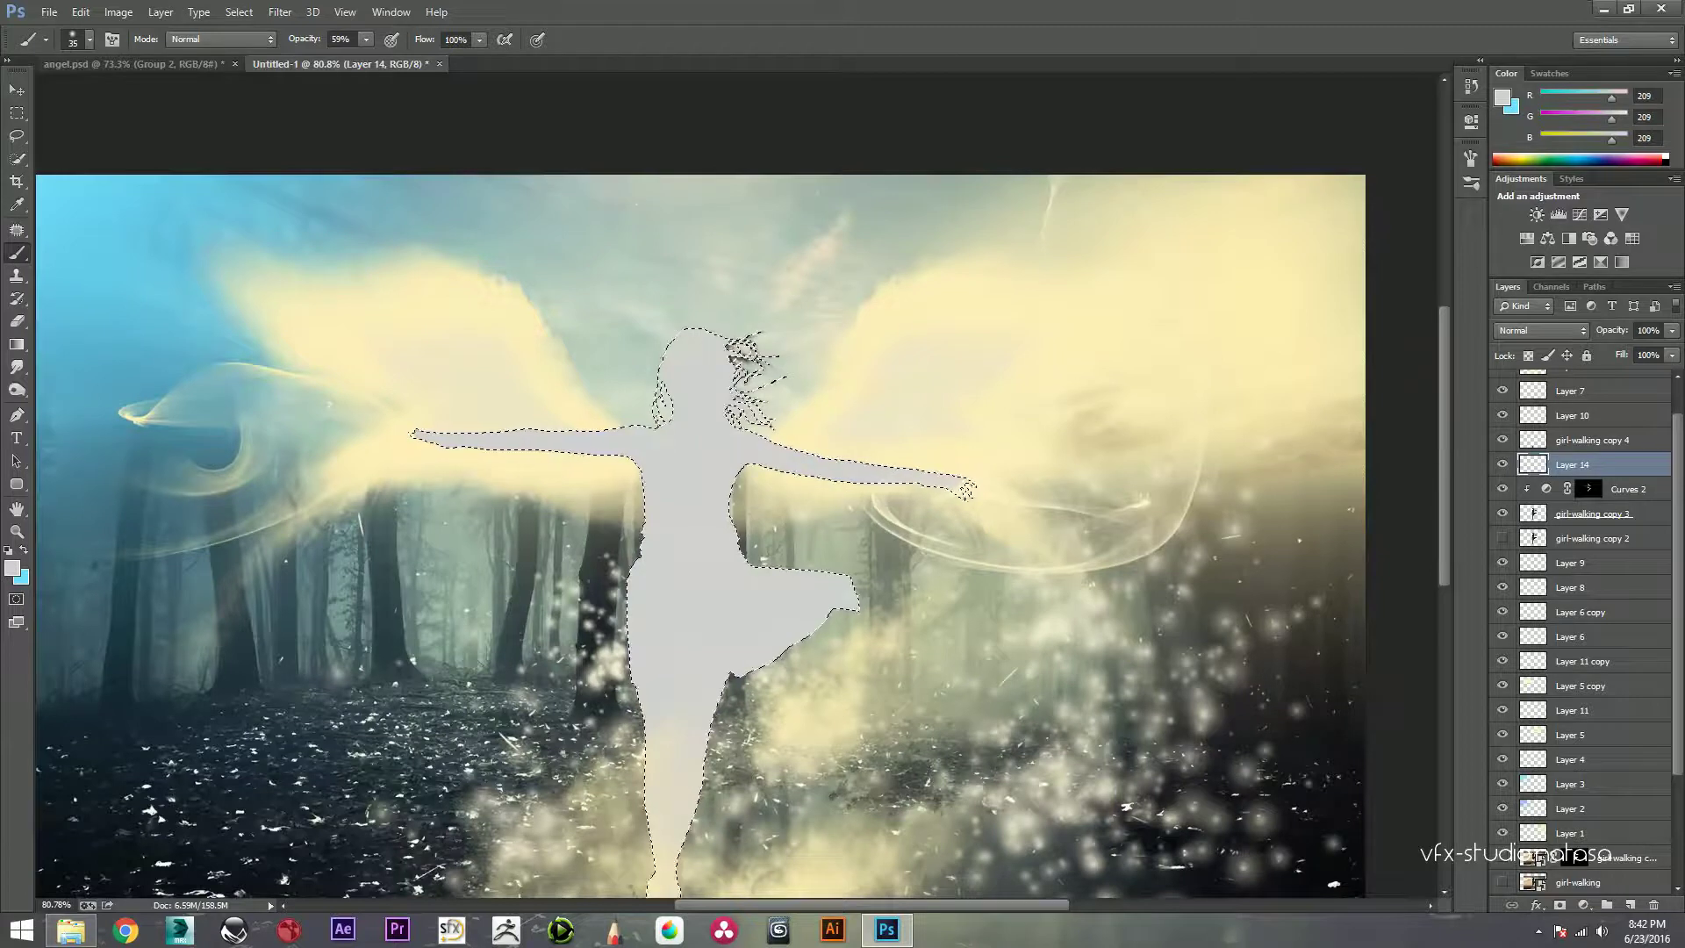
pyautogui.hotkey('ctrl', 'd')
pyautogui.click(1542, 330)
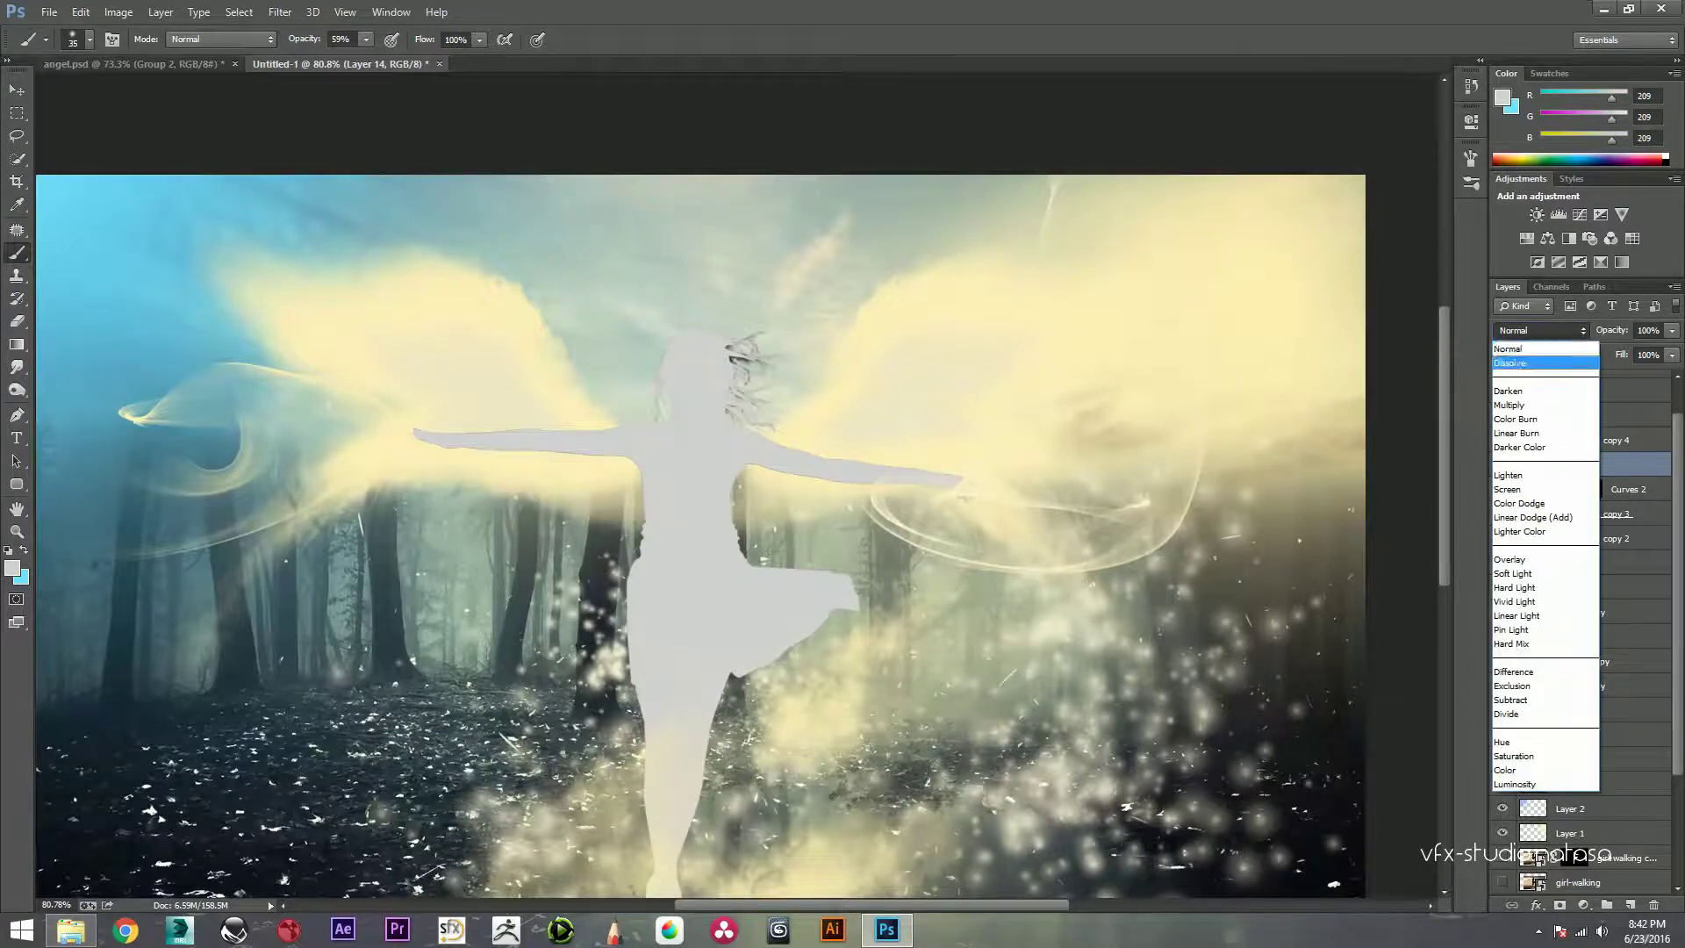
pyautogui.press('Return')
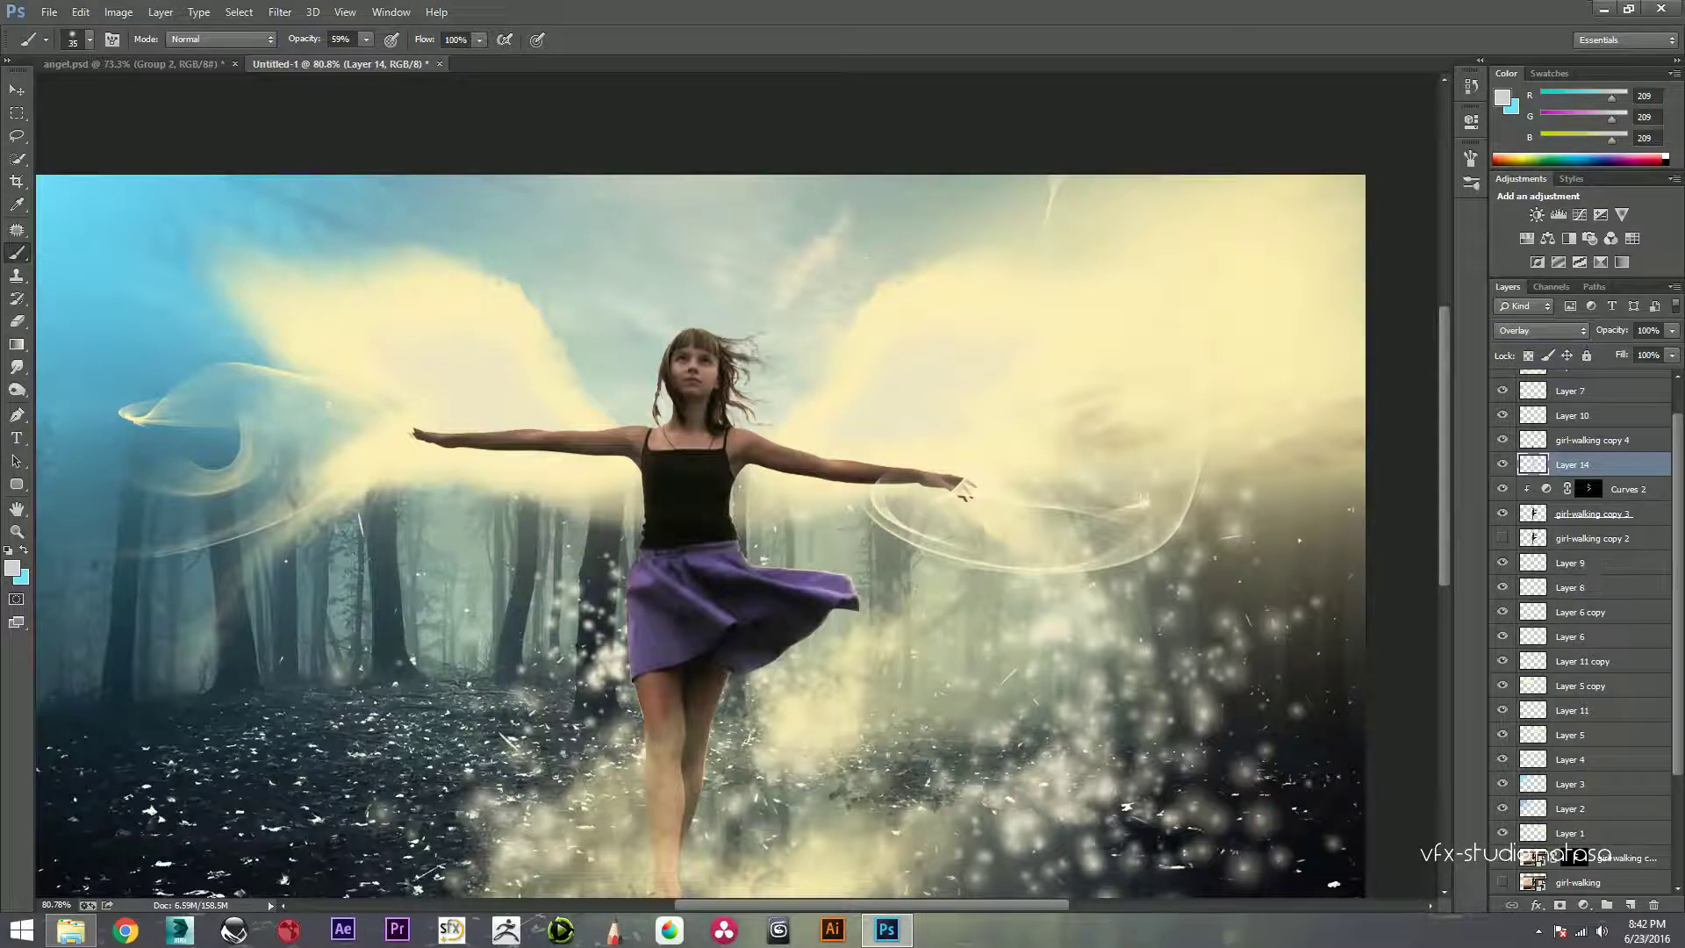
# Step: Add an inverted black mask to Layer 14 and zoom in on the girl's face
pyautogui.click(1560, 905)
pyautogui.hotkey('ctrl', 'i')
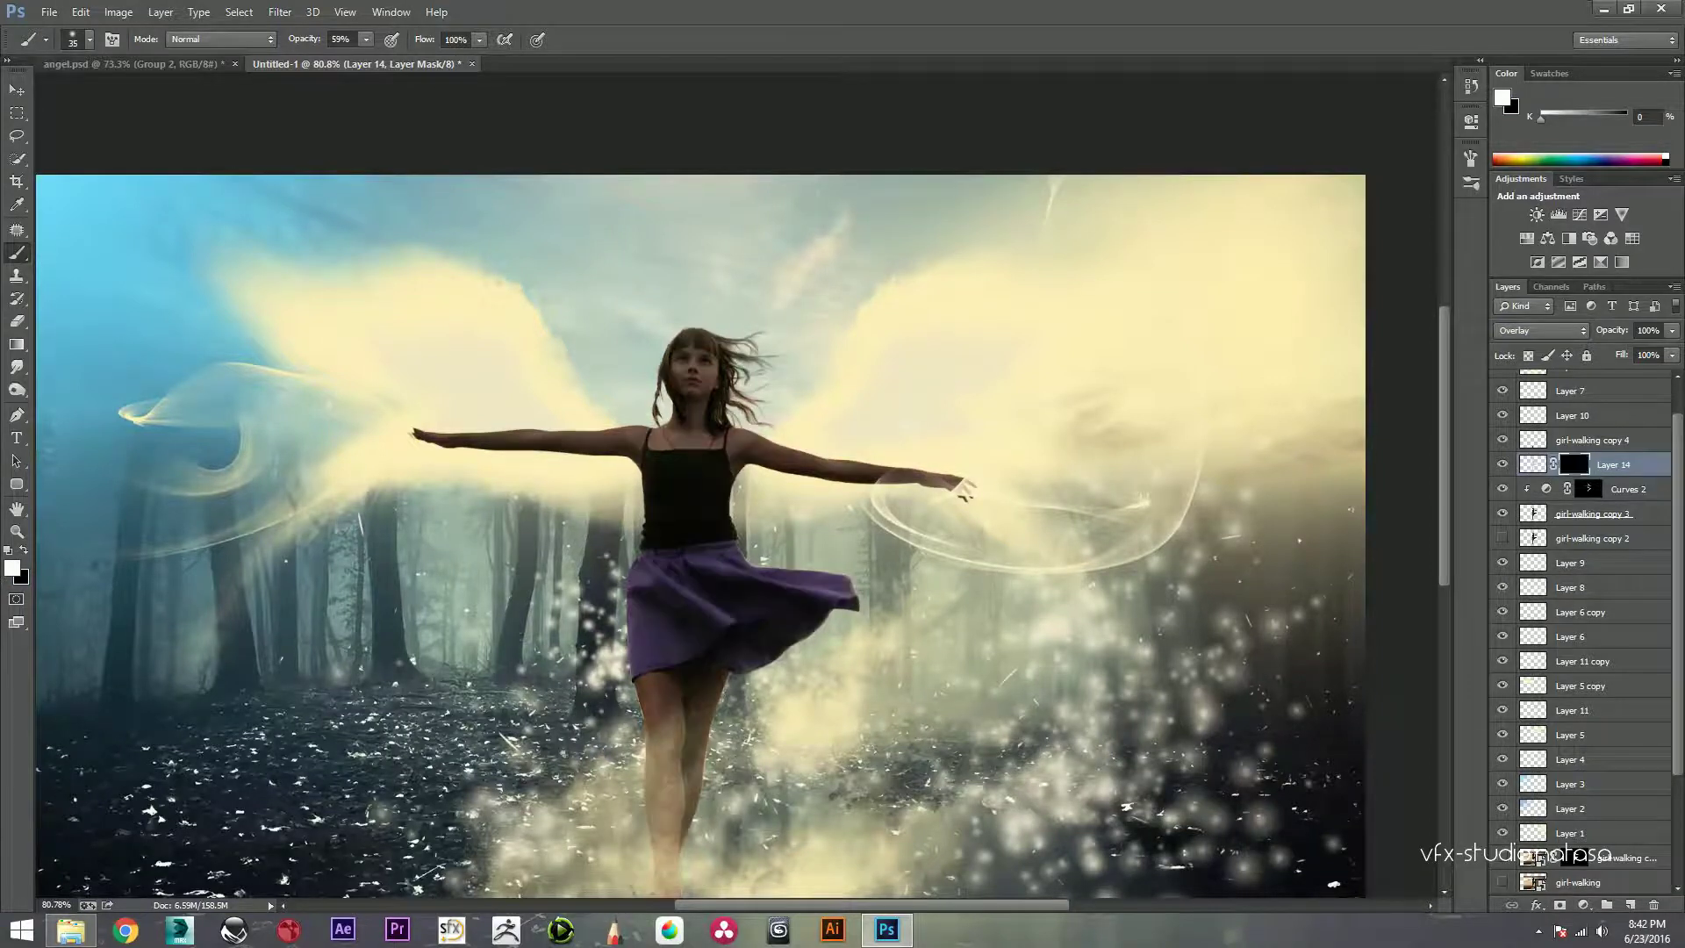
pyautogui.scroll(1, 963, 491)
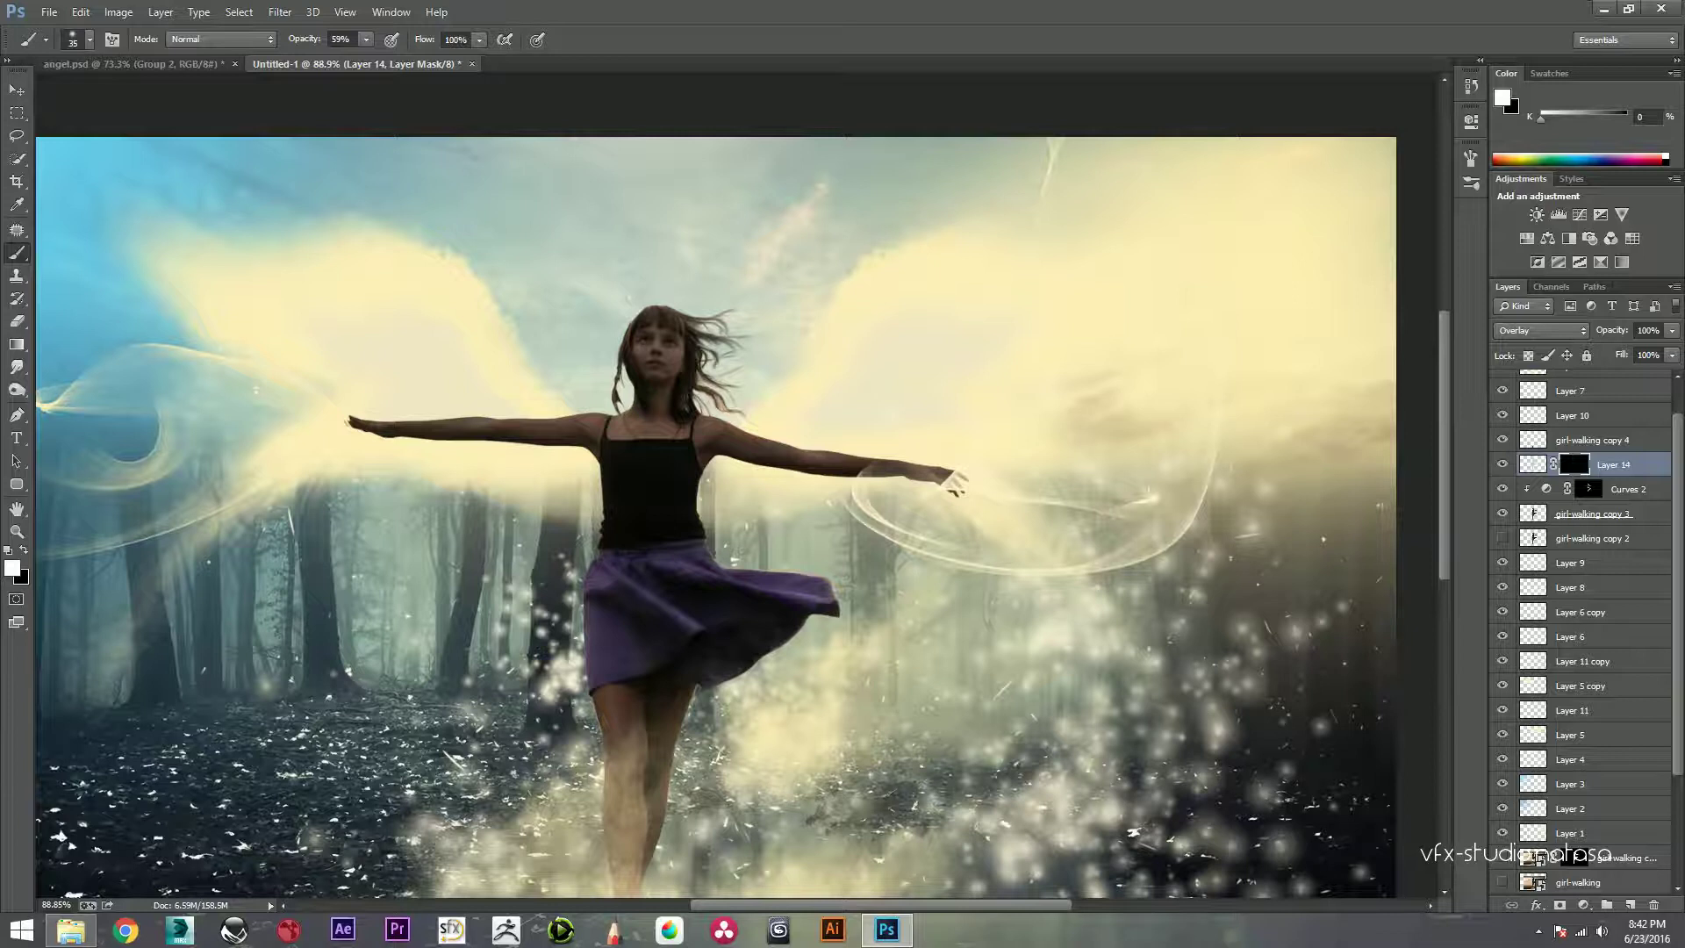
pyautogui.press('x')
pyautogui.scroll(10, 655, 355)
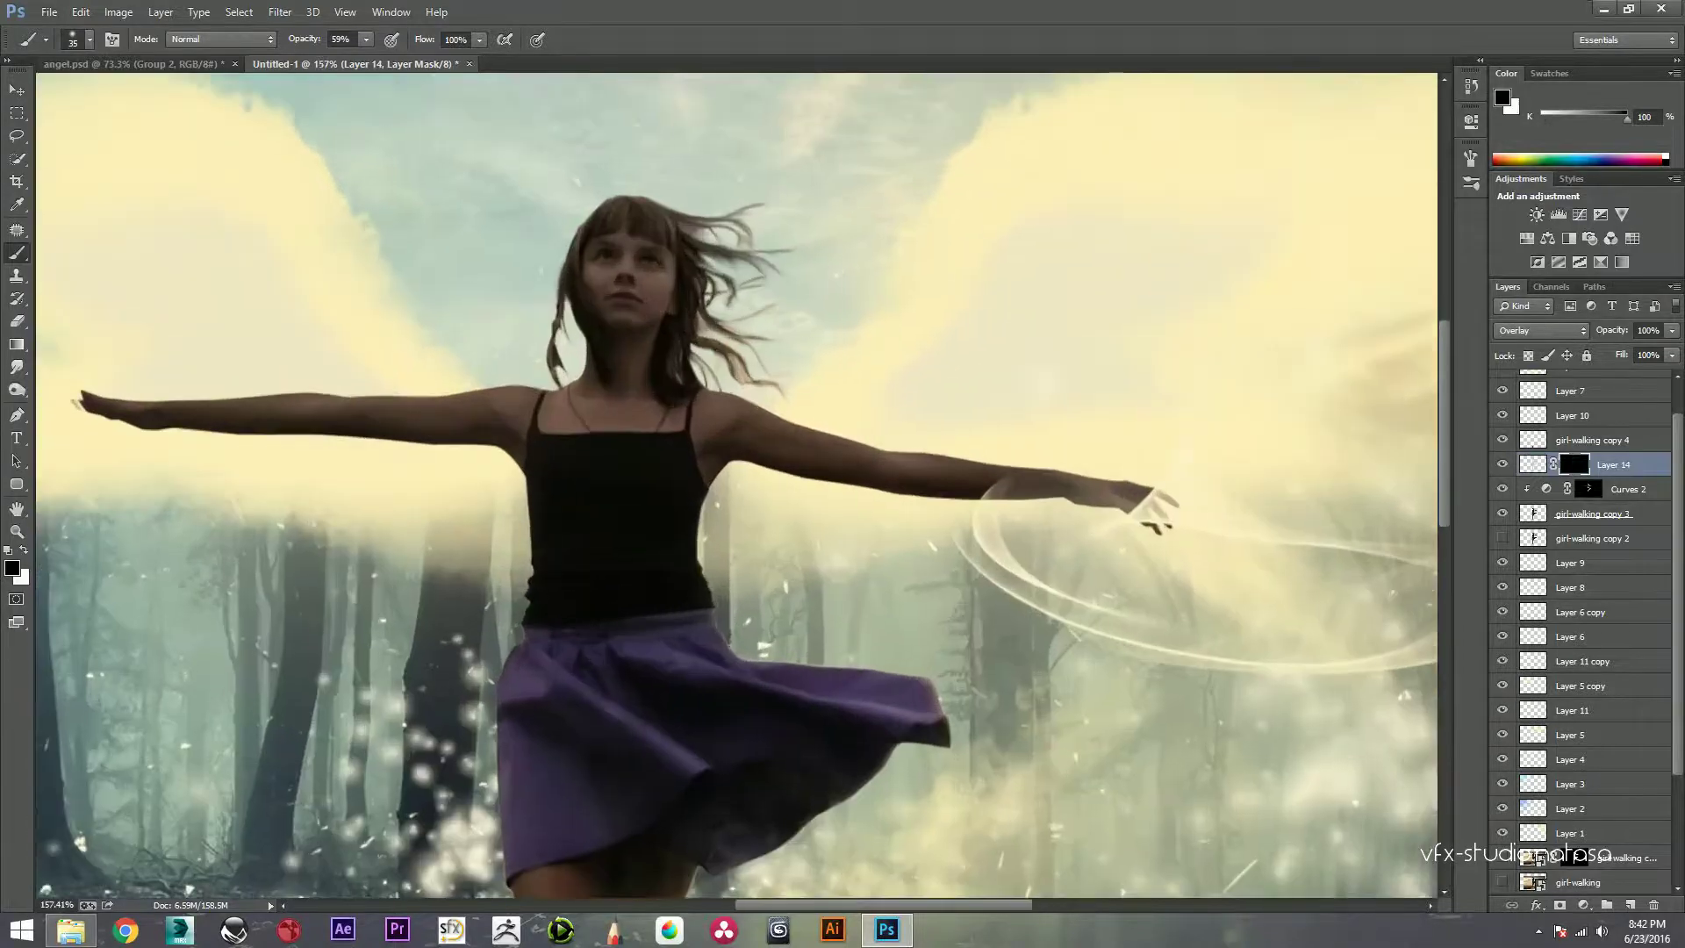
pyautogui.scroll(3, 735, 483)
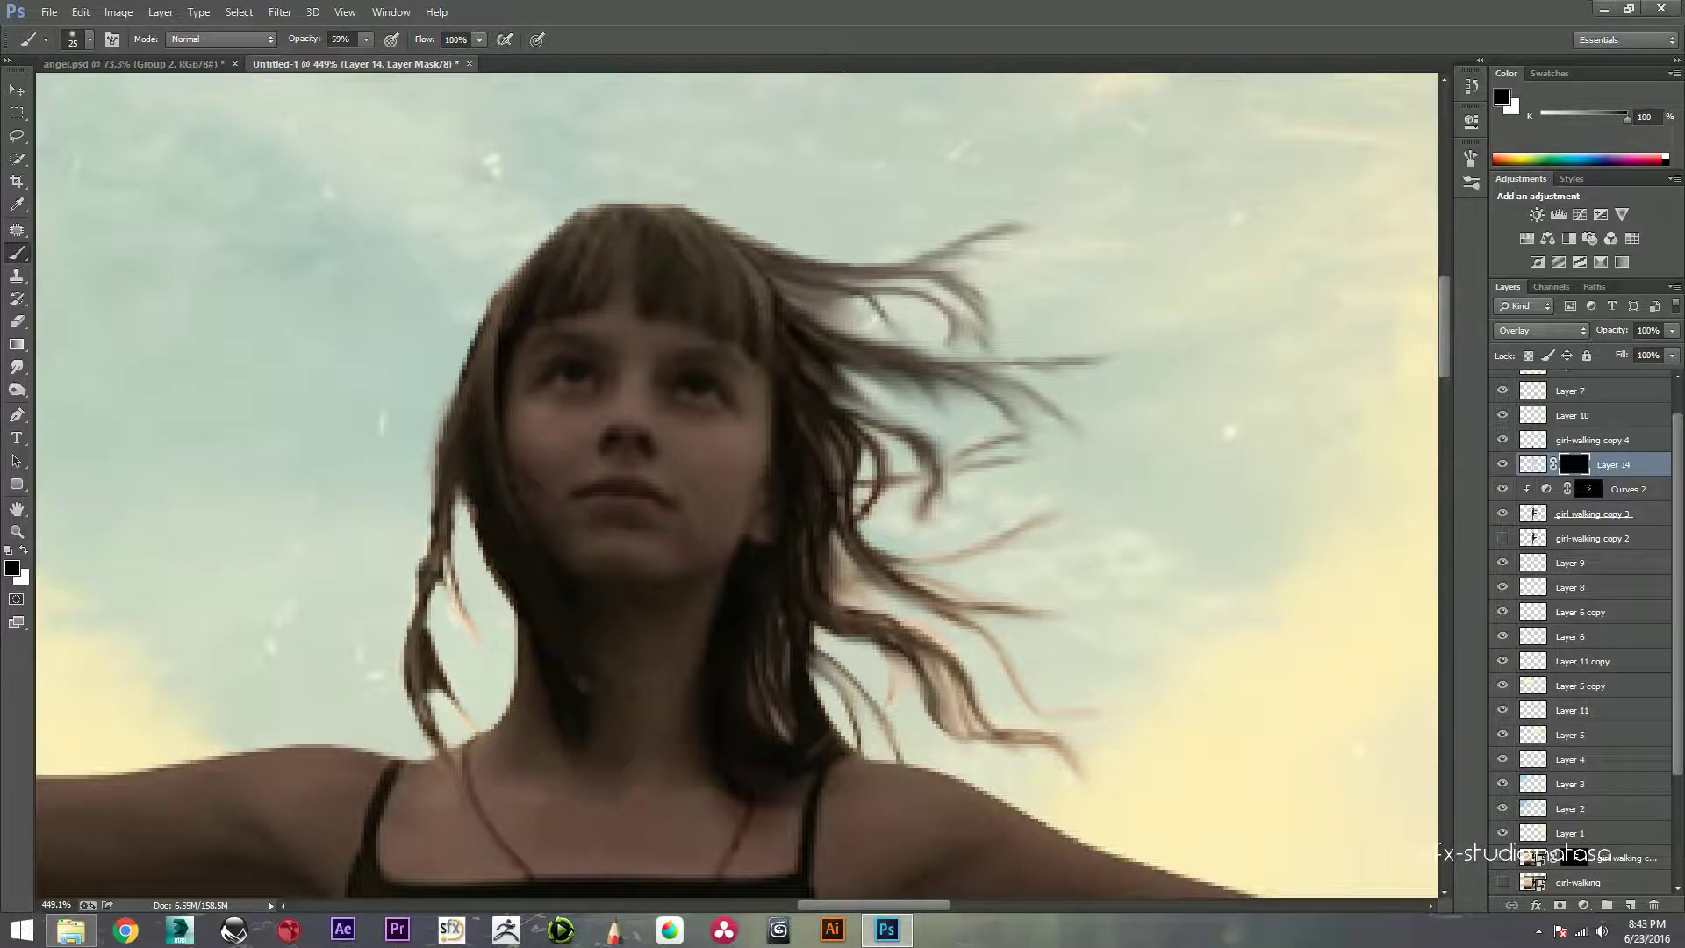
# Step: Paint white on the mask over the cheeks, nose, forehead, mouth and chin
pyautogui.press('x')
pyautogui.moveTo(667, 412); pyautogui.dragTo(746, 491)
pyautogui.moveTo(746, 422); pyautogui.dragTo(715, 509)
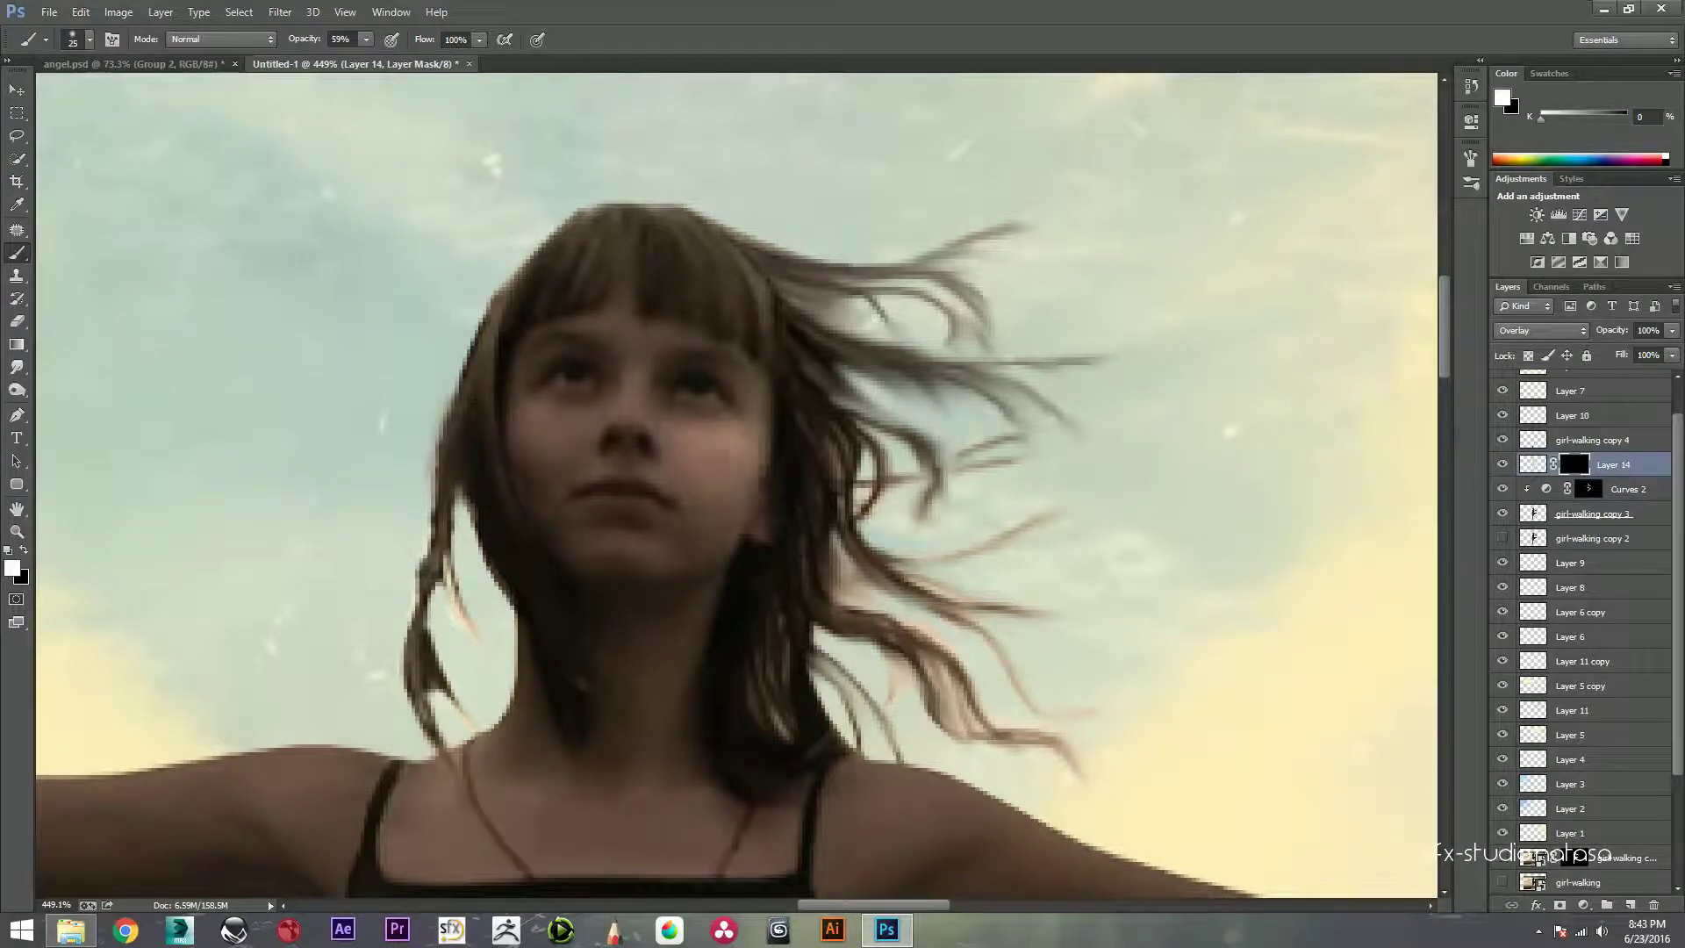
pyautogui.moveTo(667, 439); pyautogui.dragTo(623, 373)
pyautogui.moveTo(640, 303)
pyautogui.mouseDown()
pyautogui.moveTo(639, 377)
pyautogui.moveTo(571, 338)
pyautogui.mouseUp()
pyautogui.moveTo(527, 403); pyautogui.dragTo(596, 465)
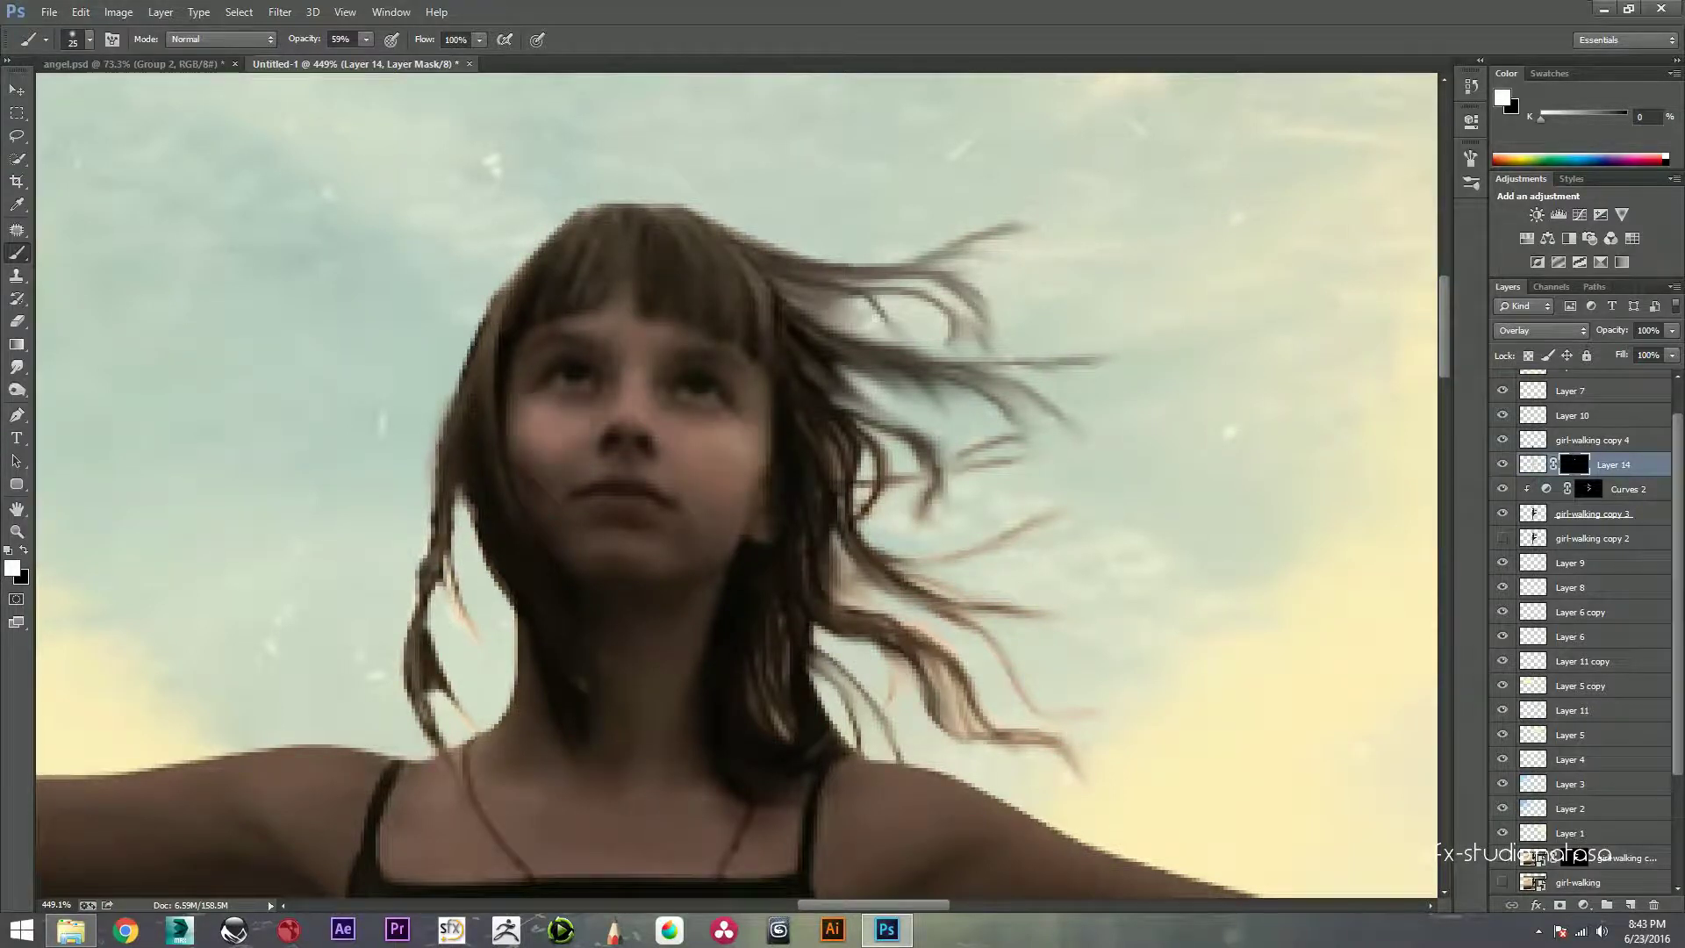
pyautogui.moveTo(588, 400); pyautogui.dragTo(610, 439)
pyautogui.moveTo(527, 500); pyautogui.dragTo(650, 456)
pyautogui.moveTo(676, 544); pyautogui.dragTo(571, 540)
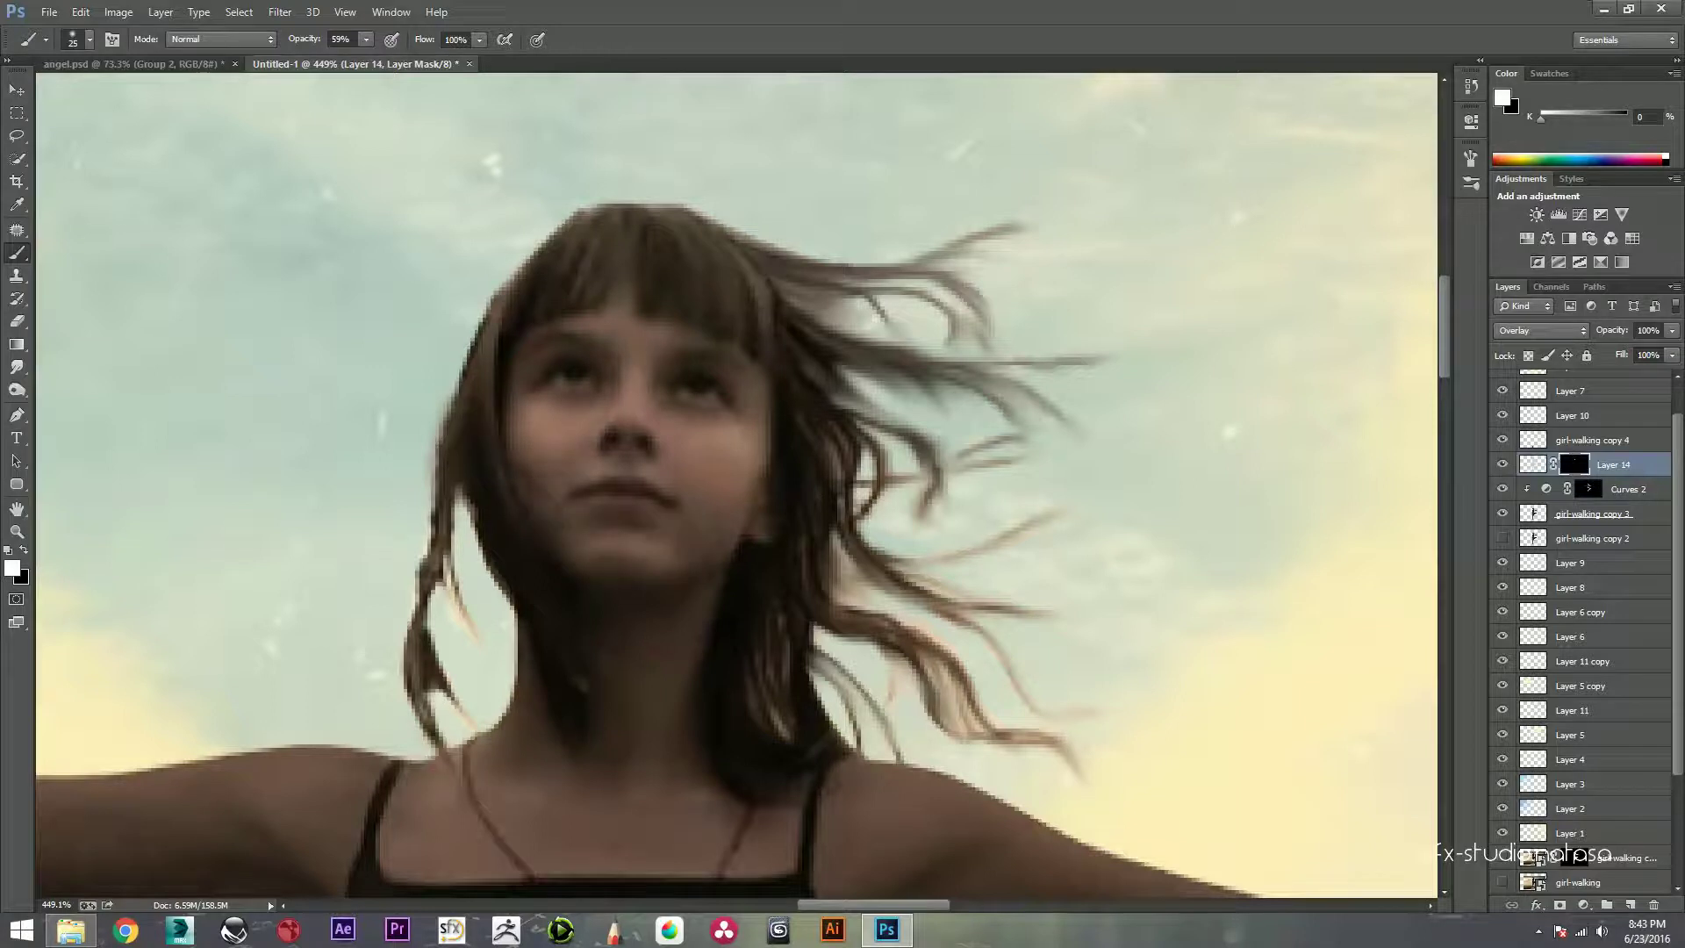
pyautogui.scroll(-3, 737, 487)
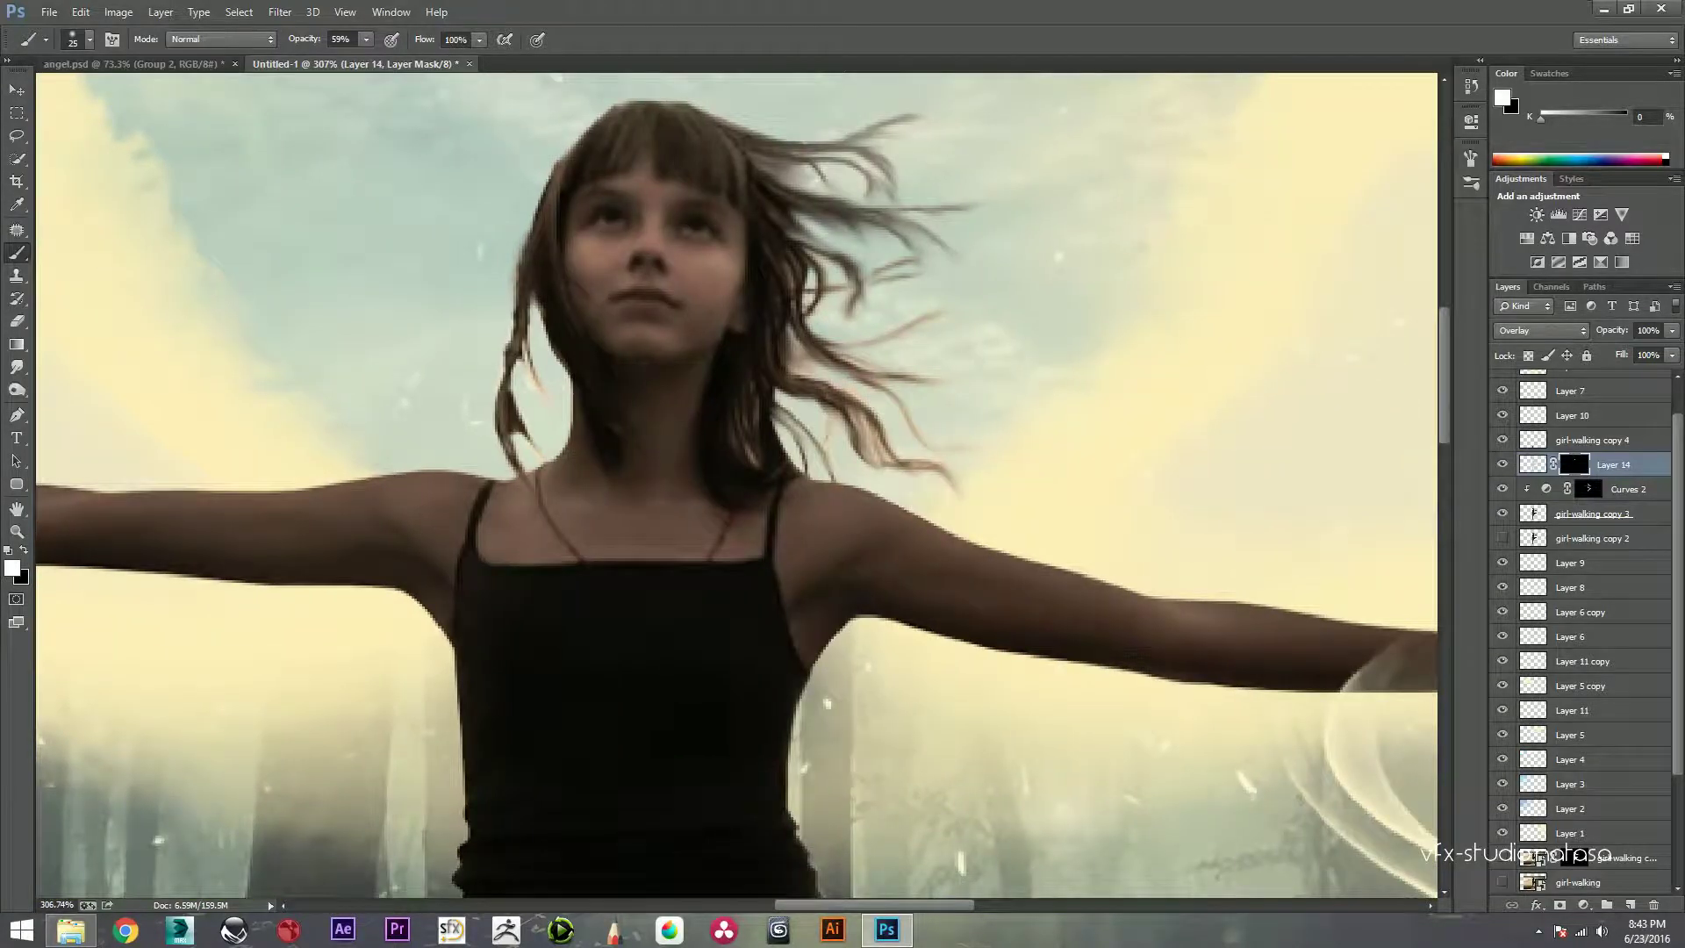
# Step: Brighten hair strands around the head, undoing the stroke across the neckline
pyautogui.moveTo(820, 167); pyautogui.dragTo(965, 228)
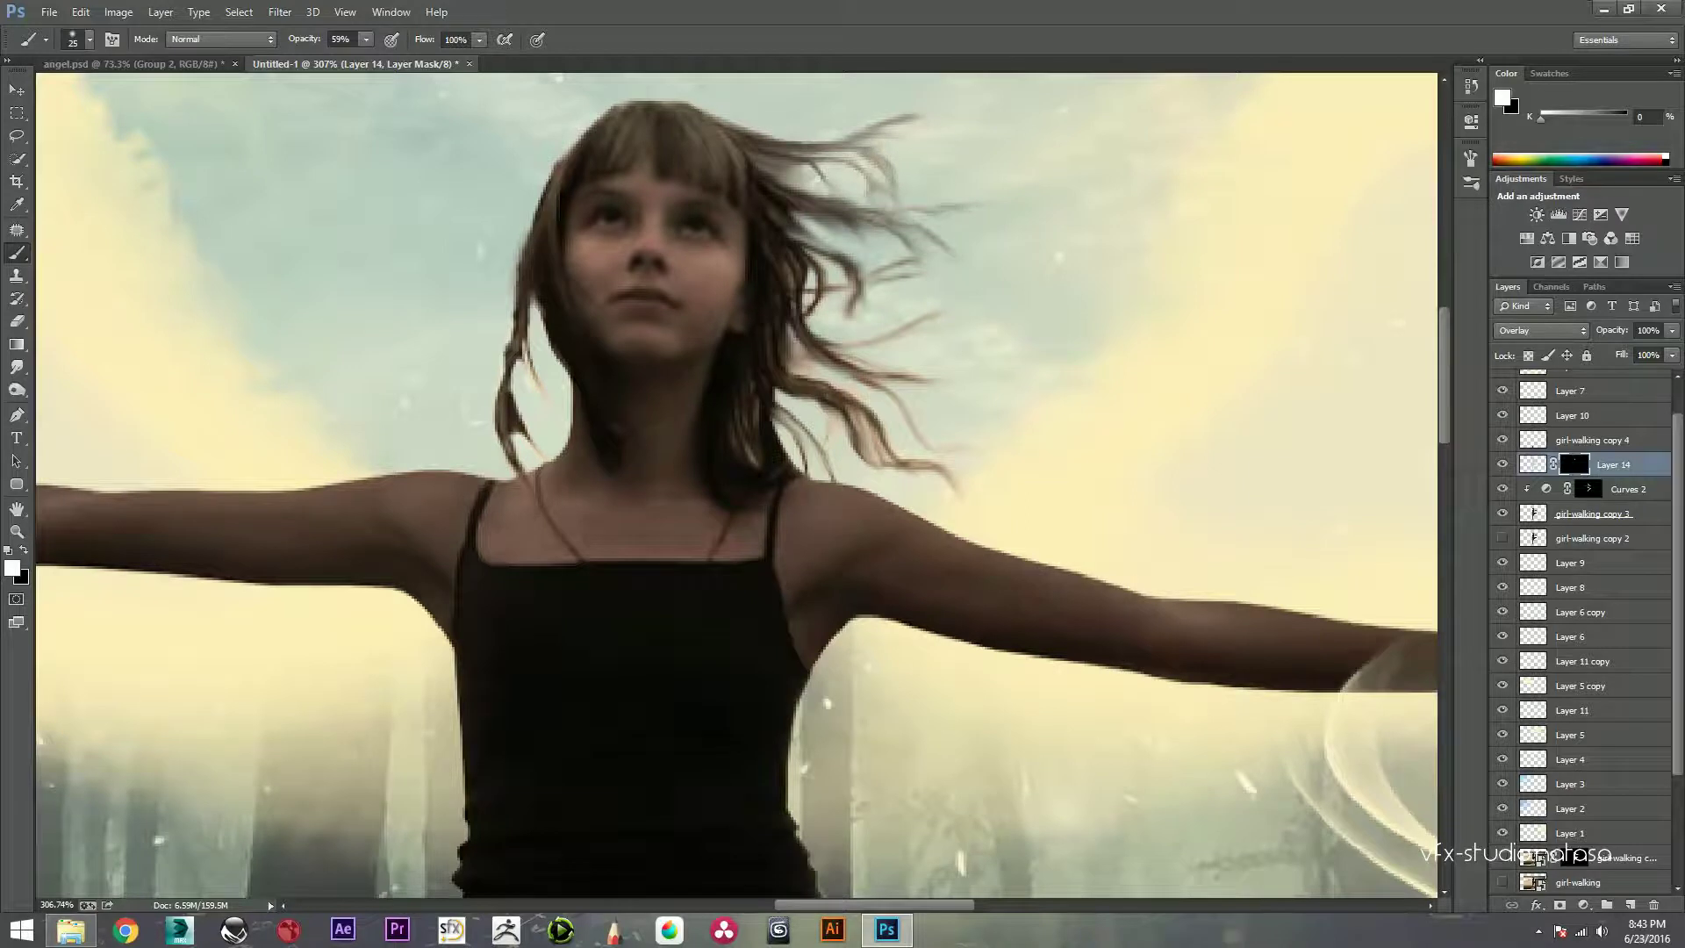
pyautogui.moveTo(834, 263)
pyautogui.mouseDown()
pyautogui.moveTo(860, 386)
pyautogui.moveTo(913, 474)
pyautogui.mouseUp()
pyautogui.moveTo(517, 347)
pyautogui.mouseDown()
pyautogui.moveTo(513, 463)
pyautogui.moveTo(715, 518)
pyautogui.mouseUp()
pyautogui.hotkey('ctrl', 'z')
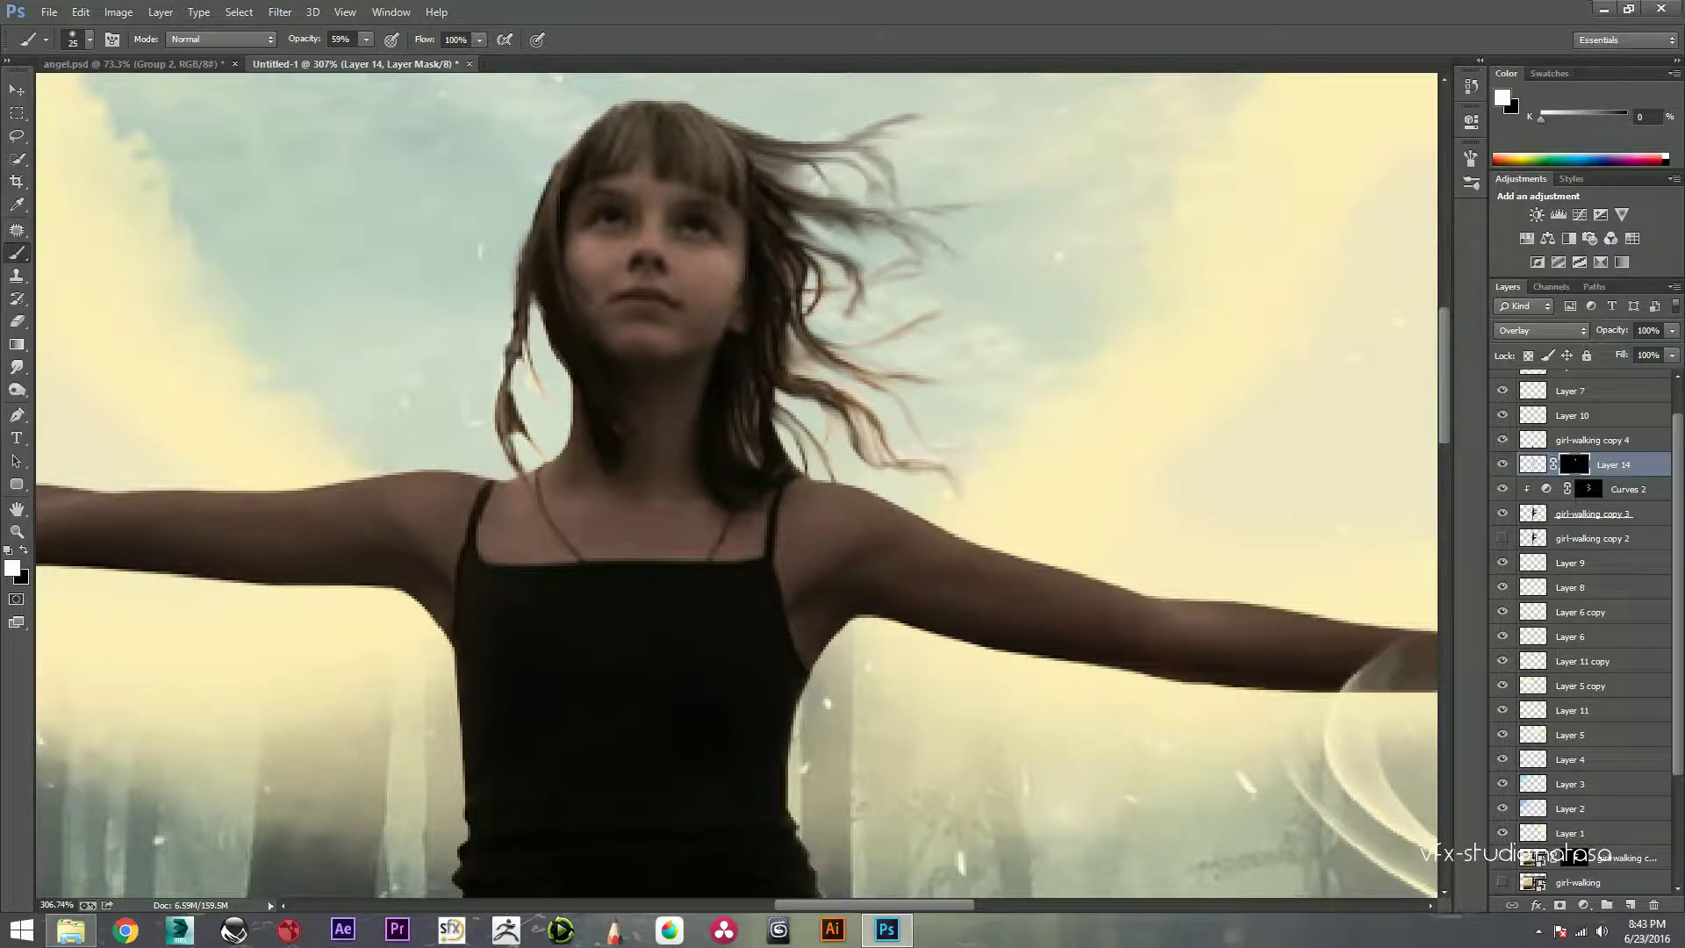
# Step: At 42% opacity and 67% flow, brighten the left shoulder's upper edge and neck
pyautogui.press('4')
pyautogui.press('2')
pyautogui.hotkey('shift', '6')
pyautogui.hotkey('shift', '7')
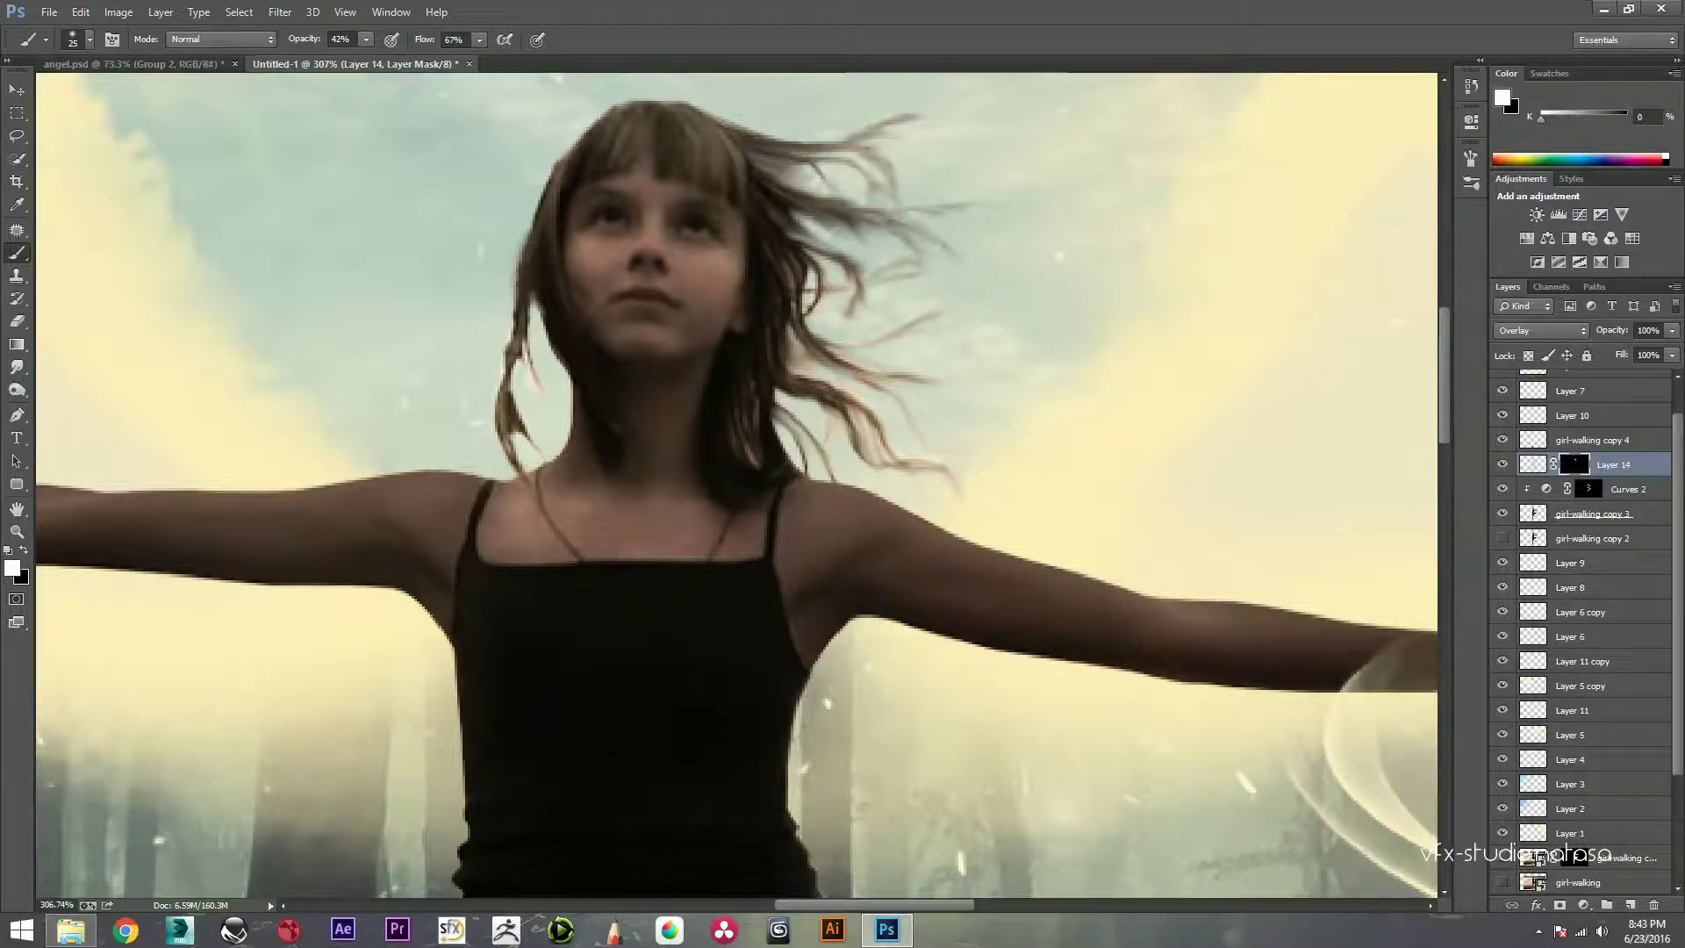
pyautogui.moveTo(491, 489); pyautogui.dragTo(386, 495)
pyautogui.moveTo(487, 488); pyautogui.dragTo(180, 497)
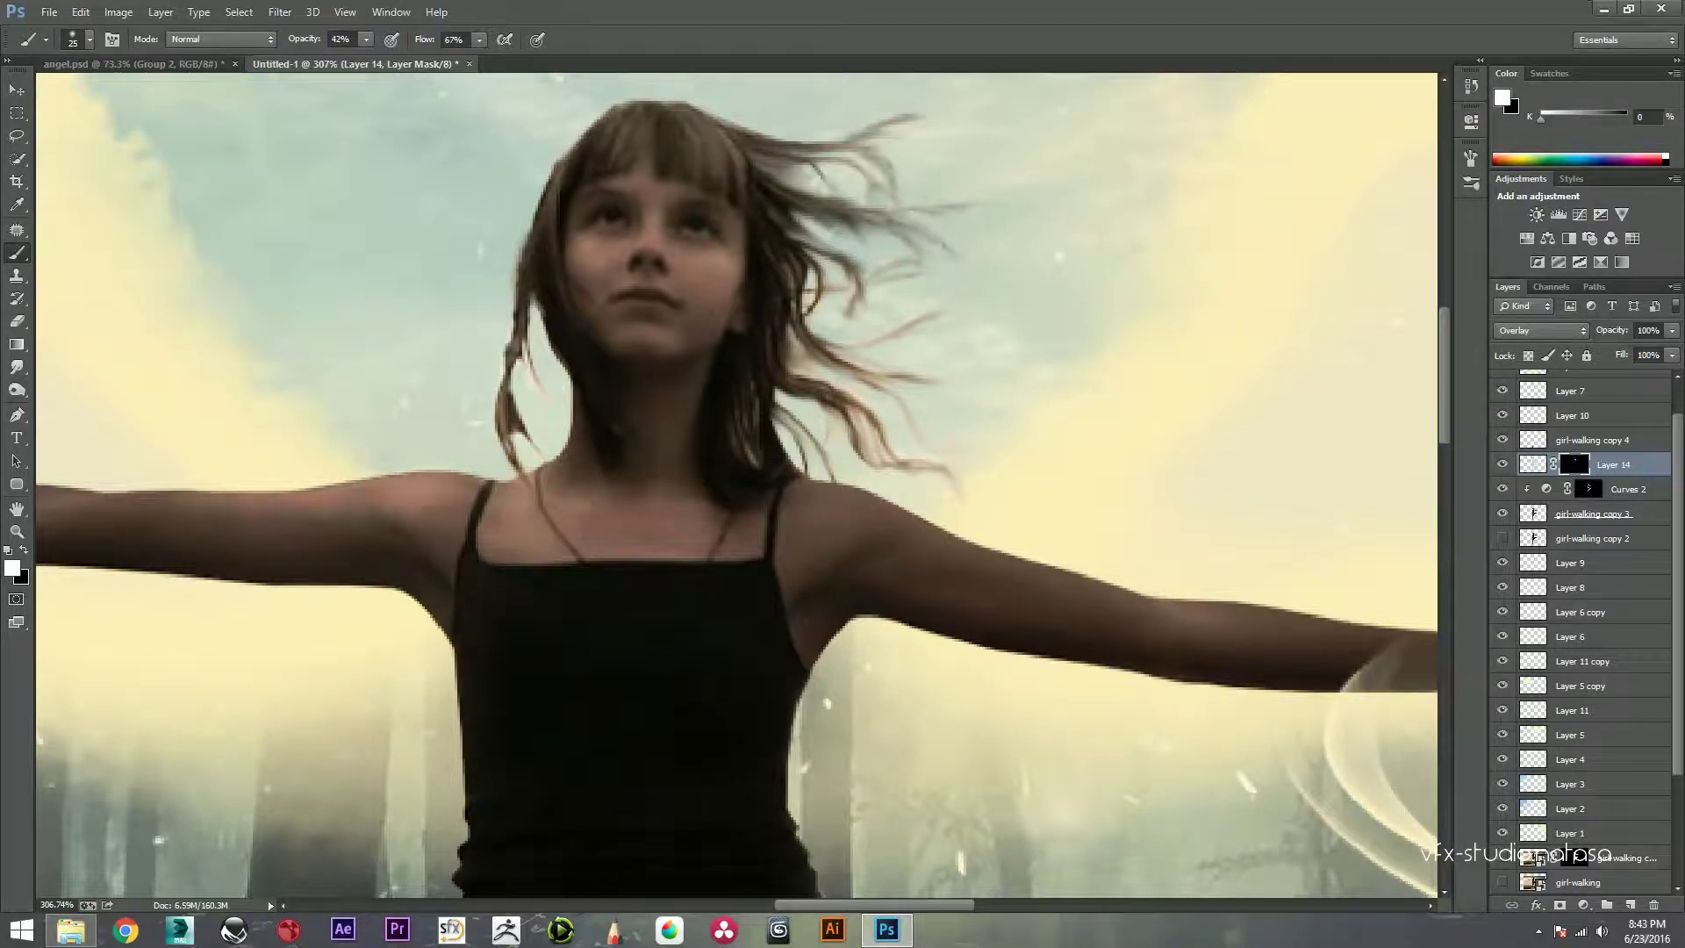
pyautogui.moveTo(505, 488); pyautogui.dragTo(537, 491)
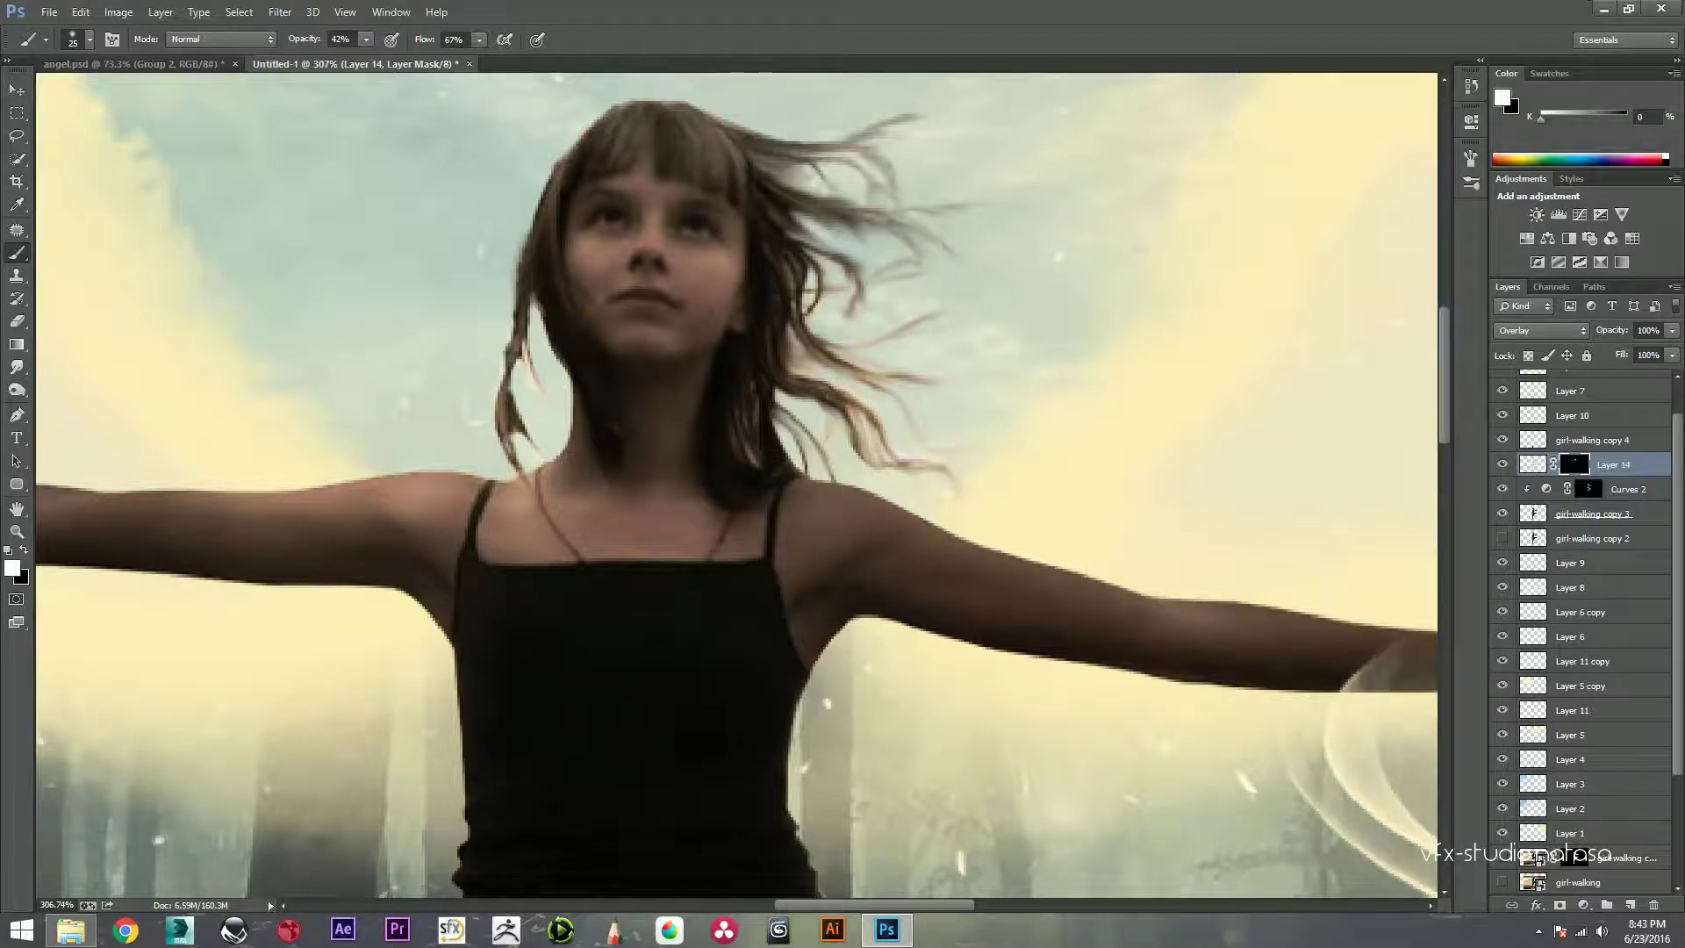
pyautogui.moveTo(572, 434); pyautogui.dragTo(516, 516)
# Step: Reveal the overlay along the right shoulder and the upper edges of both arms
pyautogui.moveTo(808, 485); pyautogui.dragTo(902, 514)
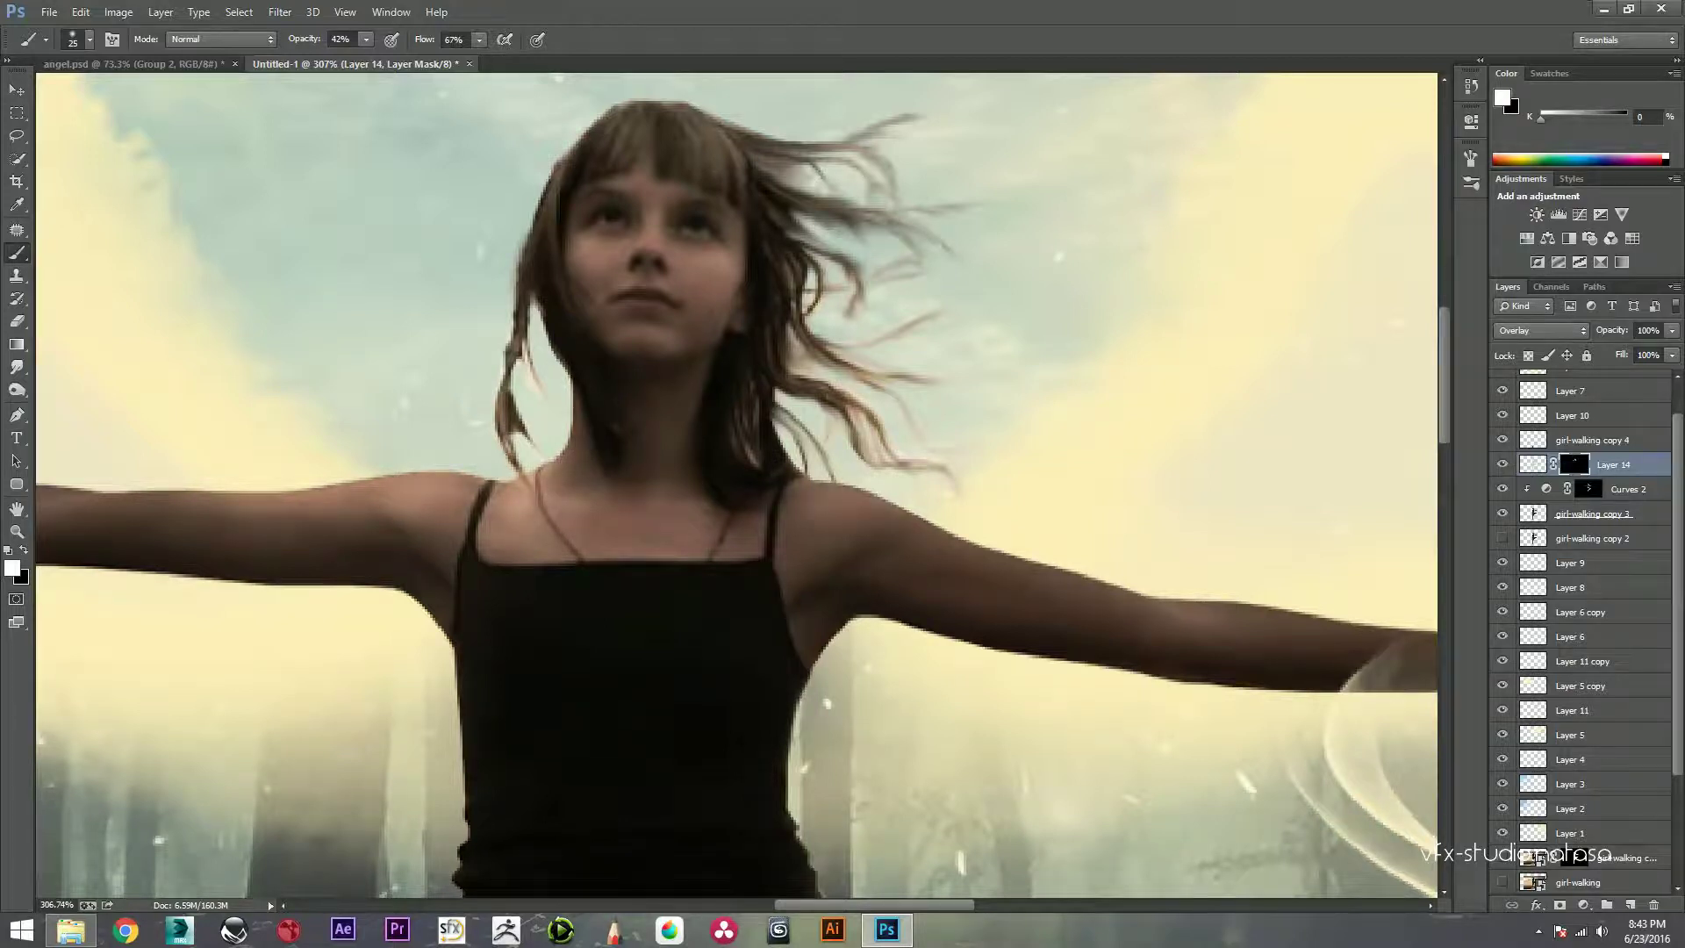
pyautogui.moveTo(807, 485)
pyautogui.mouseDown()
pyautogui.moveTo(921, 531)
pyautogui.moveTo(781, 529)
pyautogui.mouseUp()
pyautogui.click(751, 525)
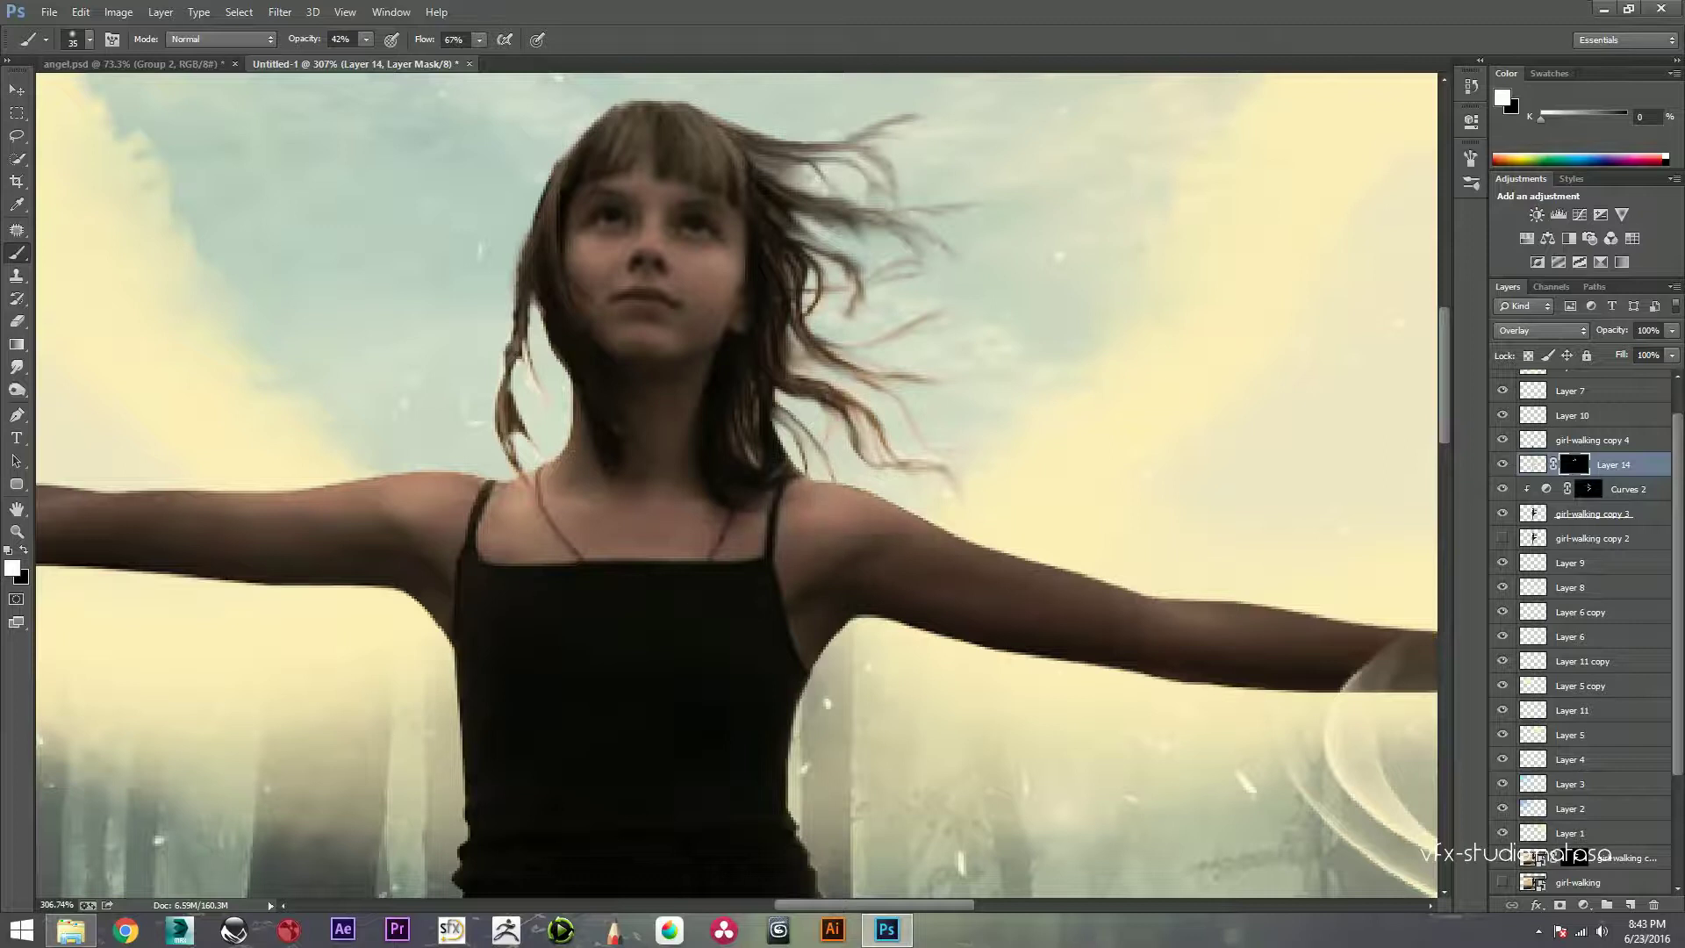
pyautogui.moveTo(913, 518)
pyautogui.mouseDown()
pyautogui.moveTo(1104, 596)
pyautogui.moveTo(237, 360)
pyautogui.moveTo(580, 439)
pyautogui.moveTo(1009, 495)
pyautogui.mouseUp()
pyautogui.moveTo(772, 461); pyautogui.dragTo(922, 482)
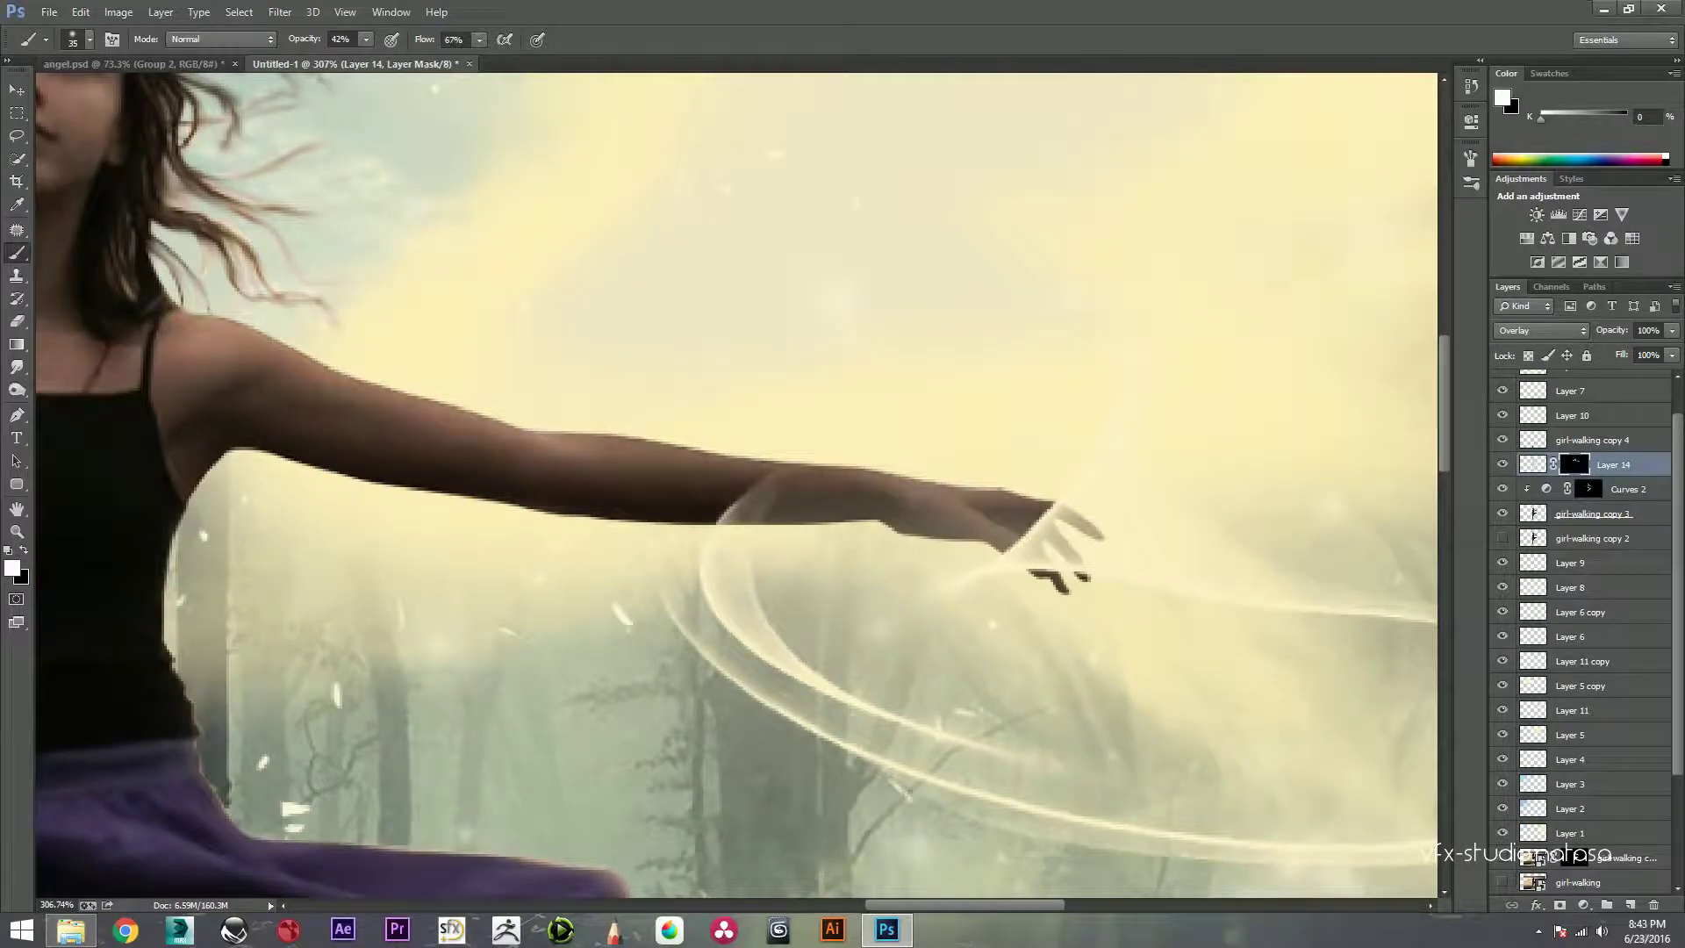
pyautogui.moveTo(559, 434); pyautogui.dragTo(624, 446)
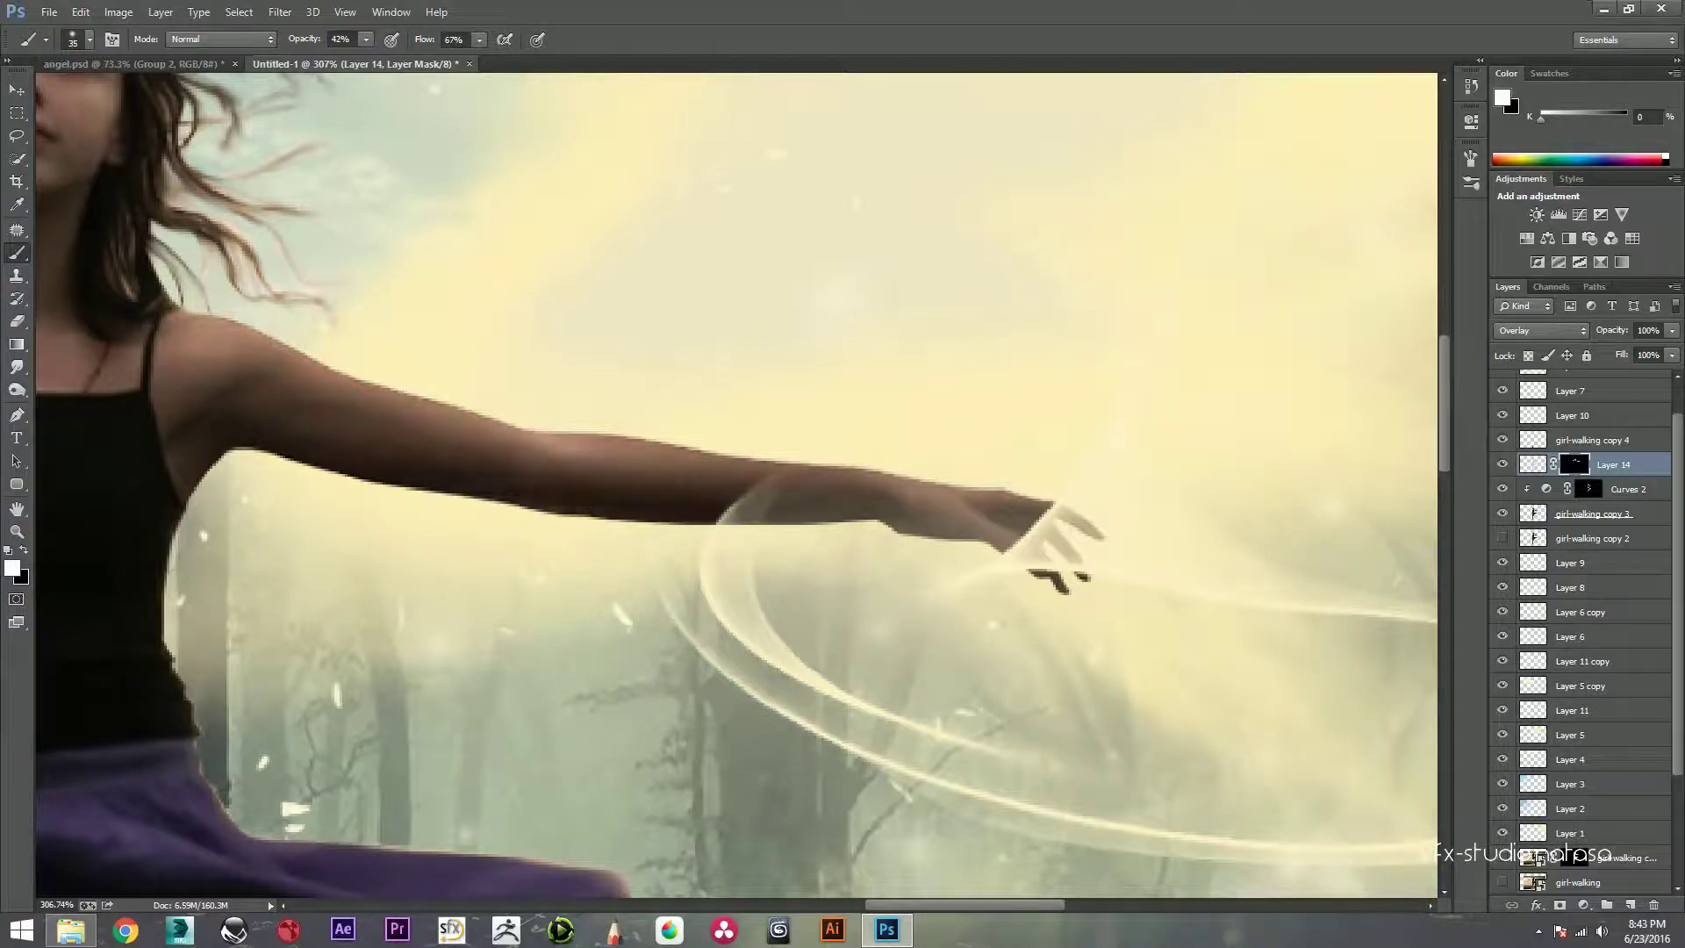
pyautogui.scroll(-3, 738, 492)
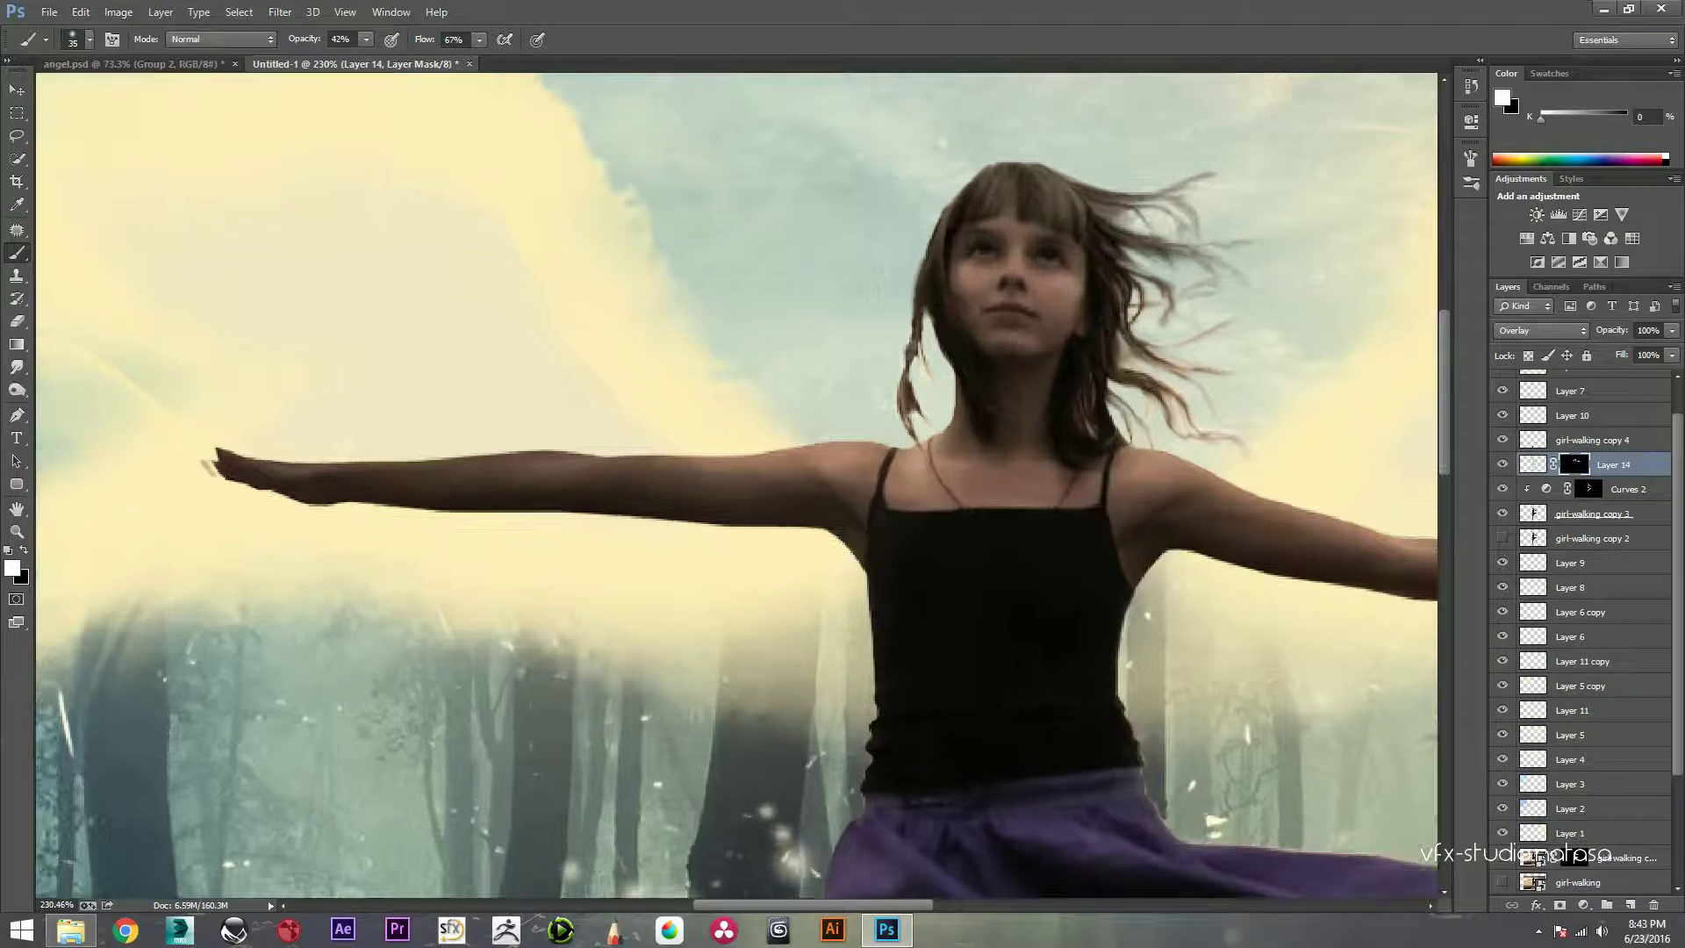
pyautogui.moveTo(666, 454)
pyautogui.mouseDown()
pyautogui.moveTo(279, 470)
pyautogui.moveTo(224, 453)
pyautogui.mouseUp()
pyautogui.moveTo(532, 466); pyautogui.dragTo(658, 466)
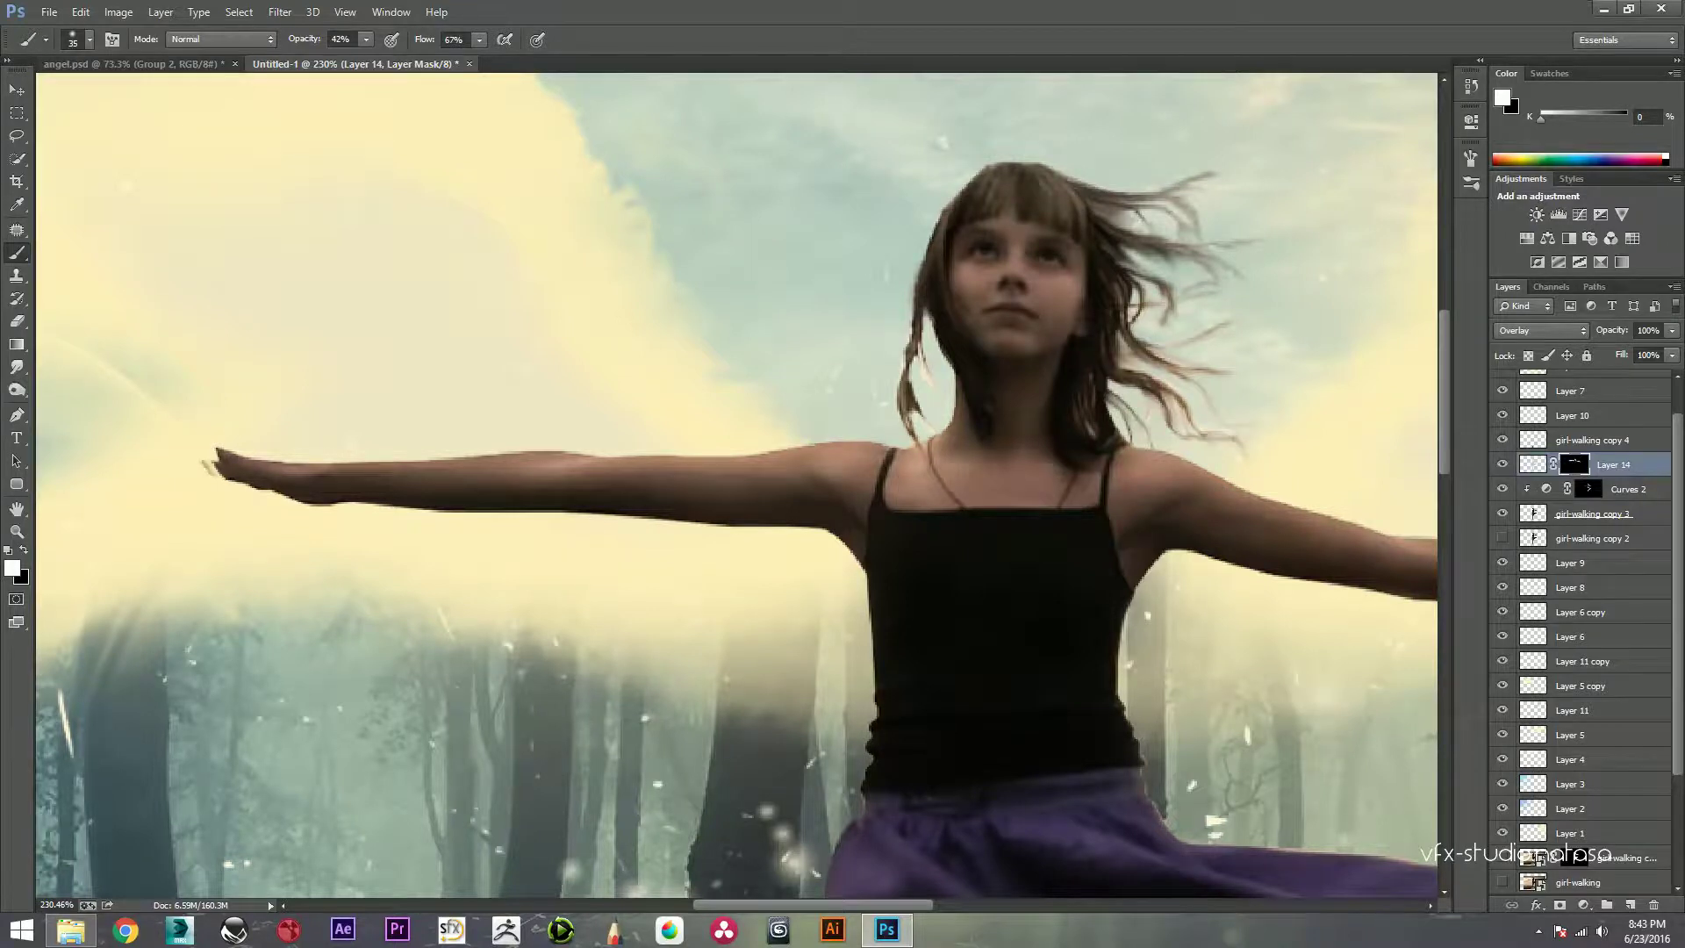
# Step: Zoom out to fit the whole composition and check the result
pyautogui.scroll(-5, 737, 483)
pyautogui.scroll(3, 843, 658)
pyautogui.scroll(1, 895, 378)
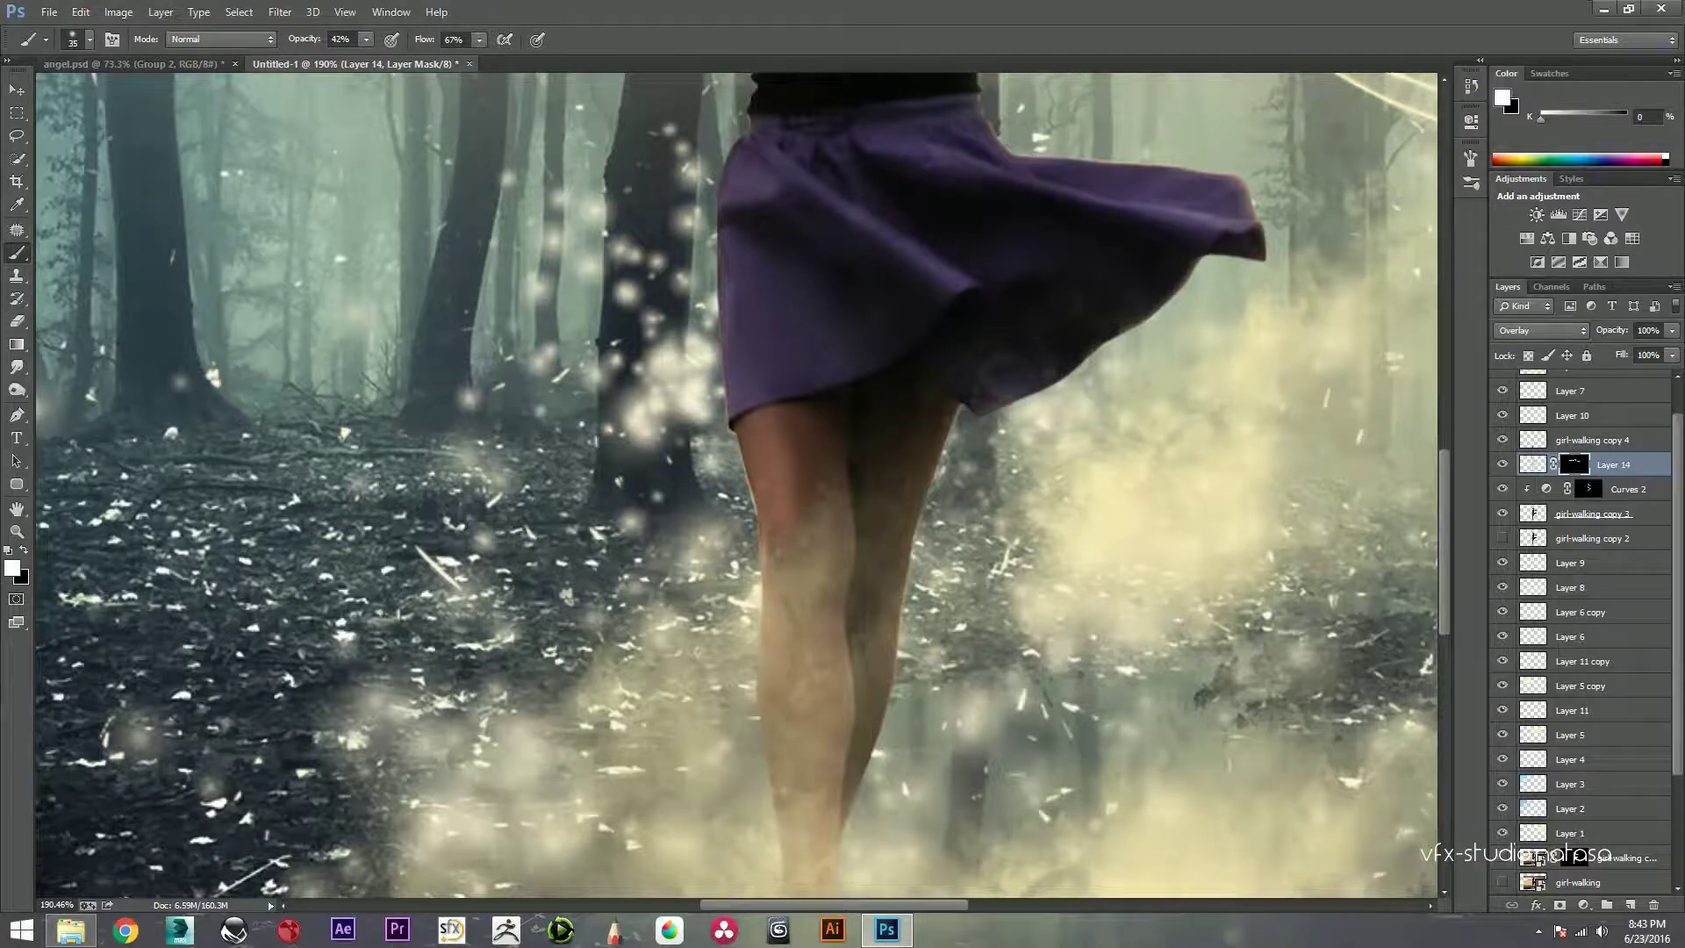
pyautogui.scroll(-3, 737, 483)
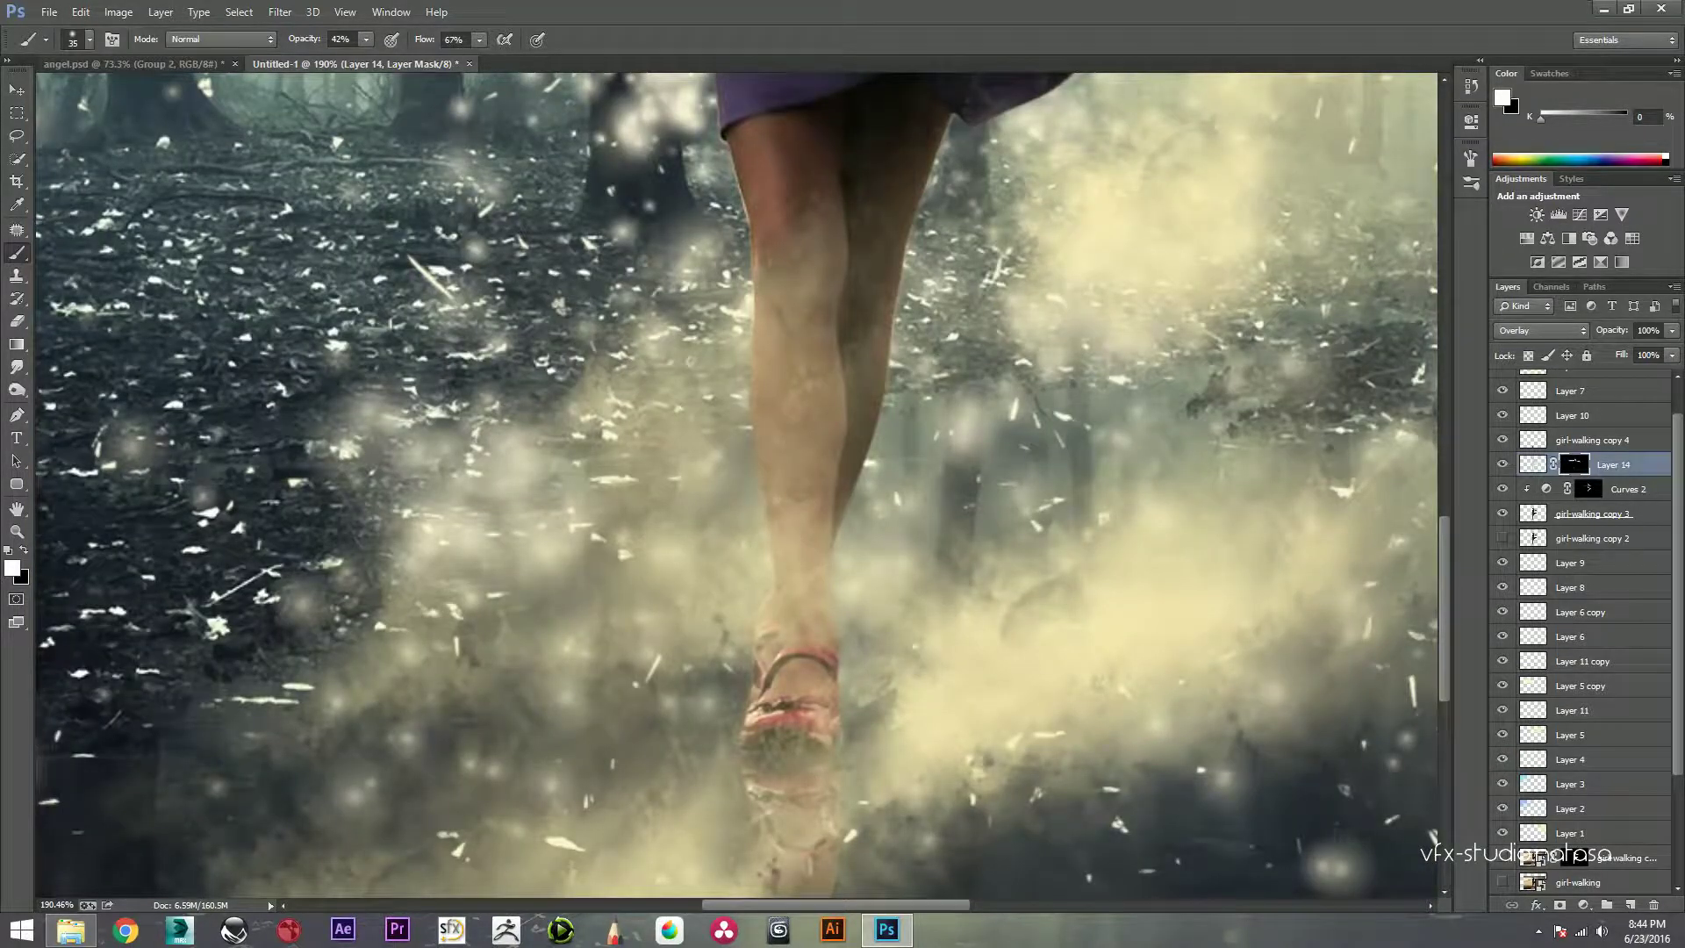
pyautogui.hotkey('ctrl', '0')
pyautogui.scroll(3, 878, 526)
pyautogui.scroll(3, 878, 526)
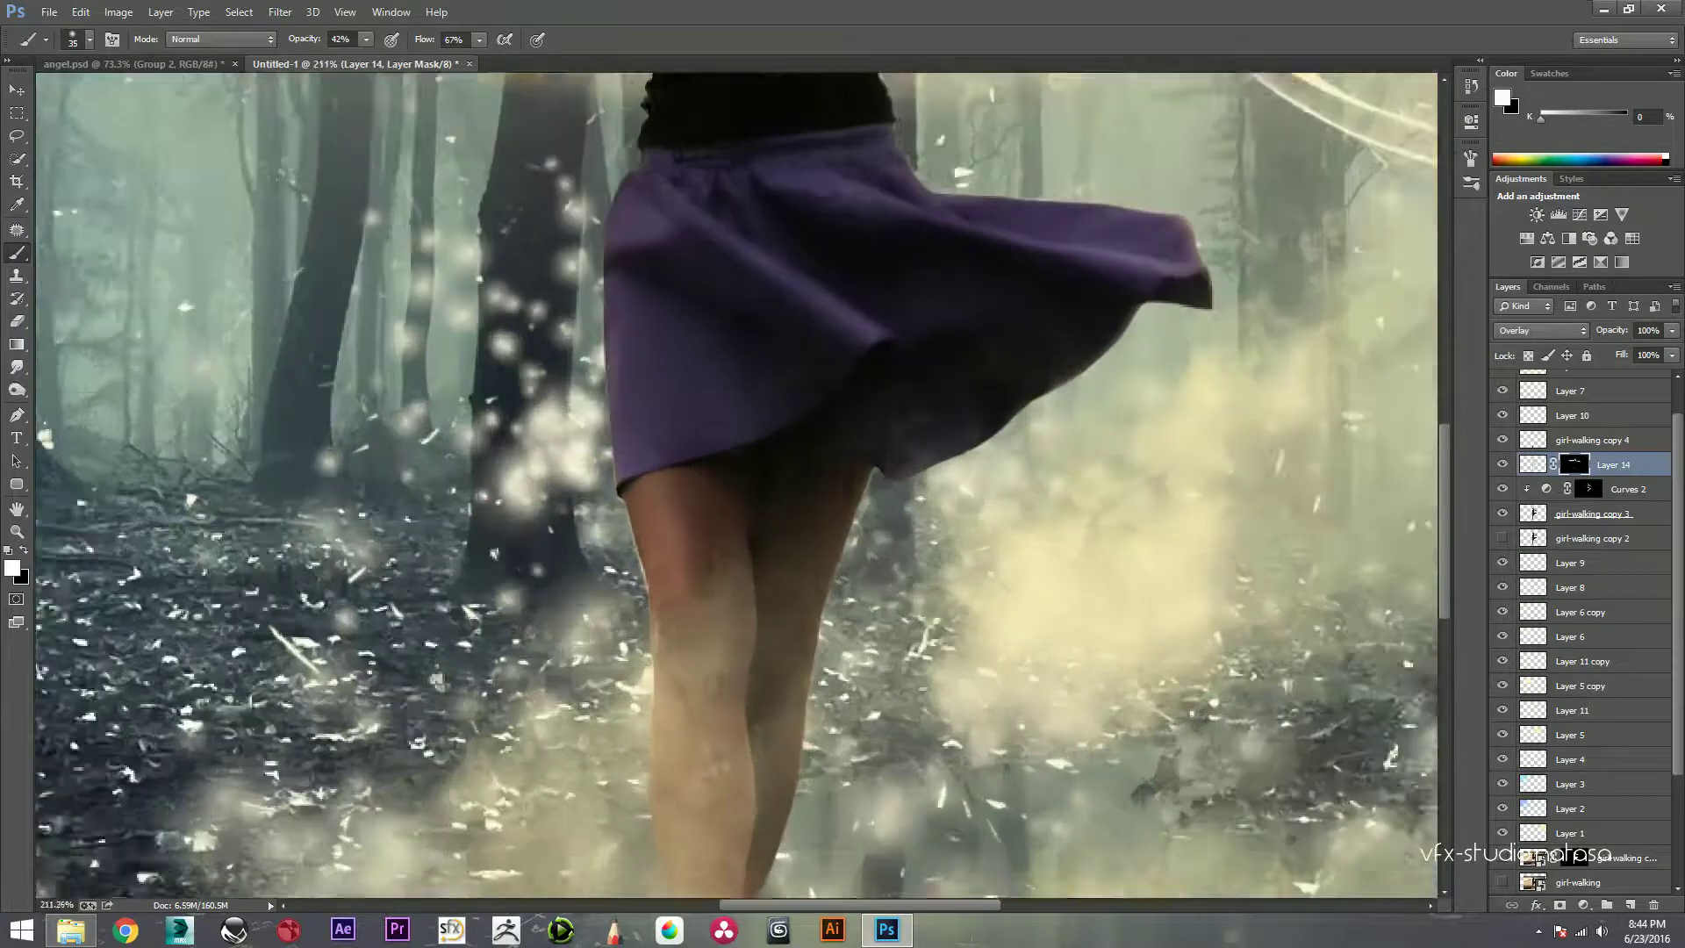
pyautogui.scroll(3, 878, 527)
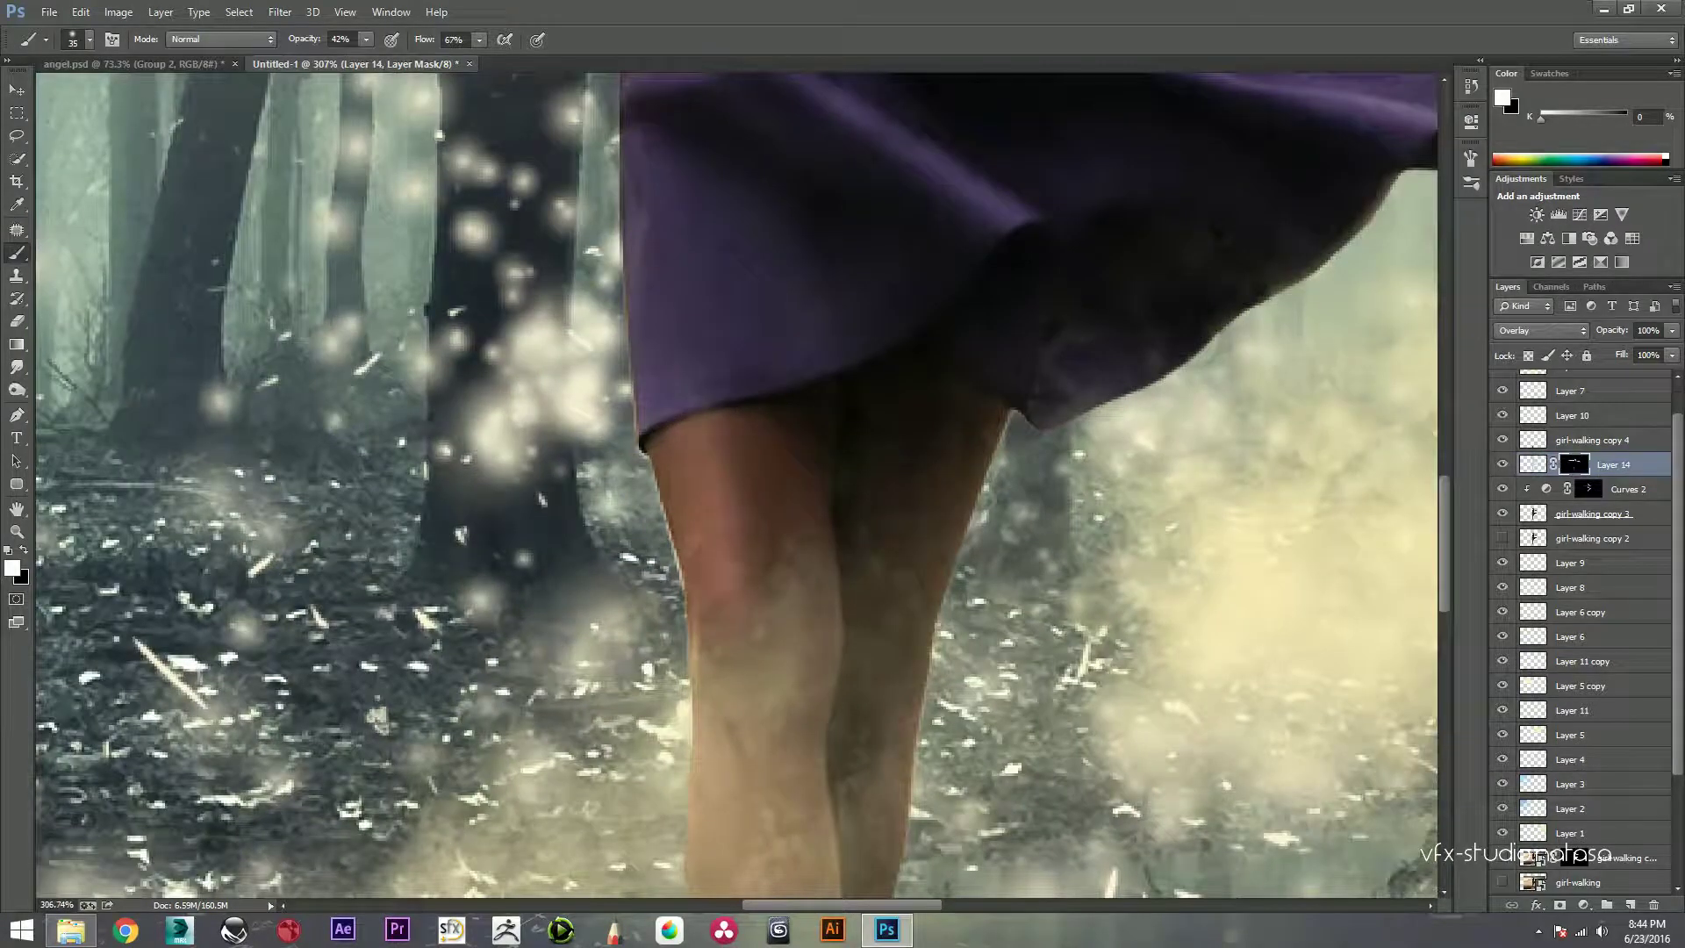
pyautogui.hotkey('ctrl', '0')
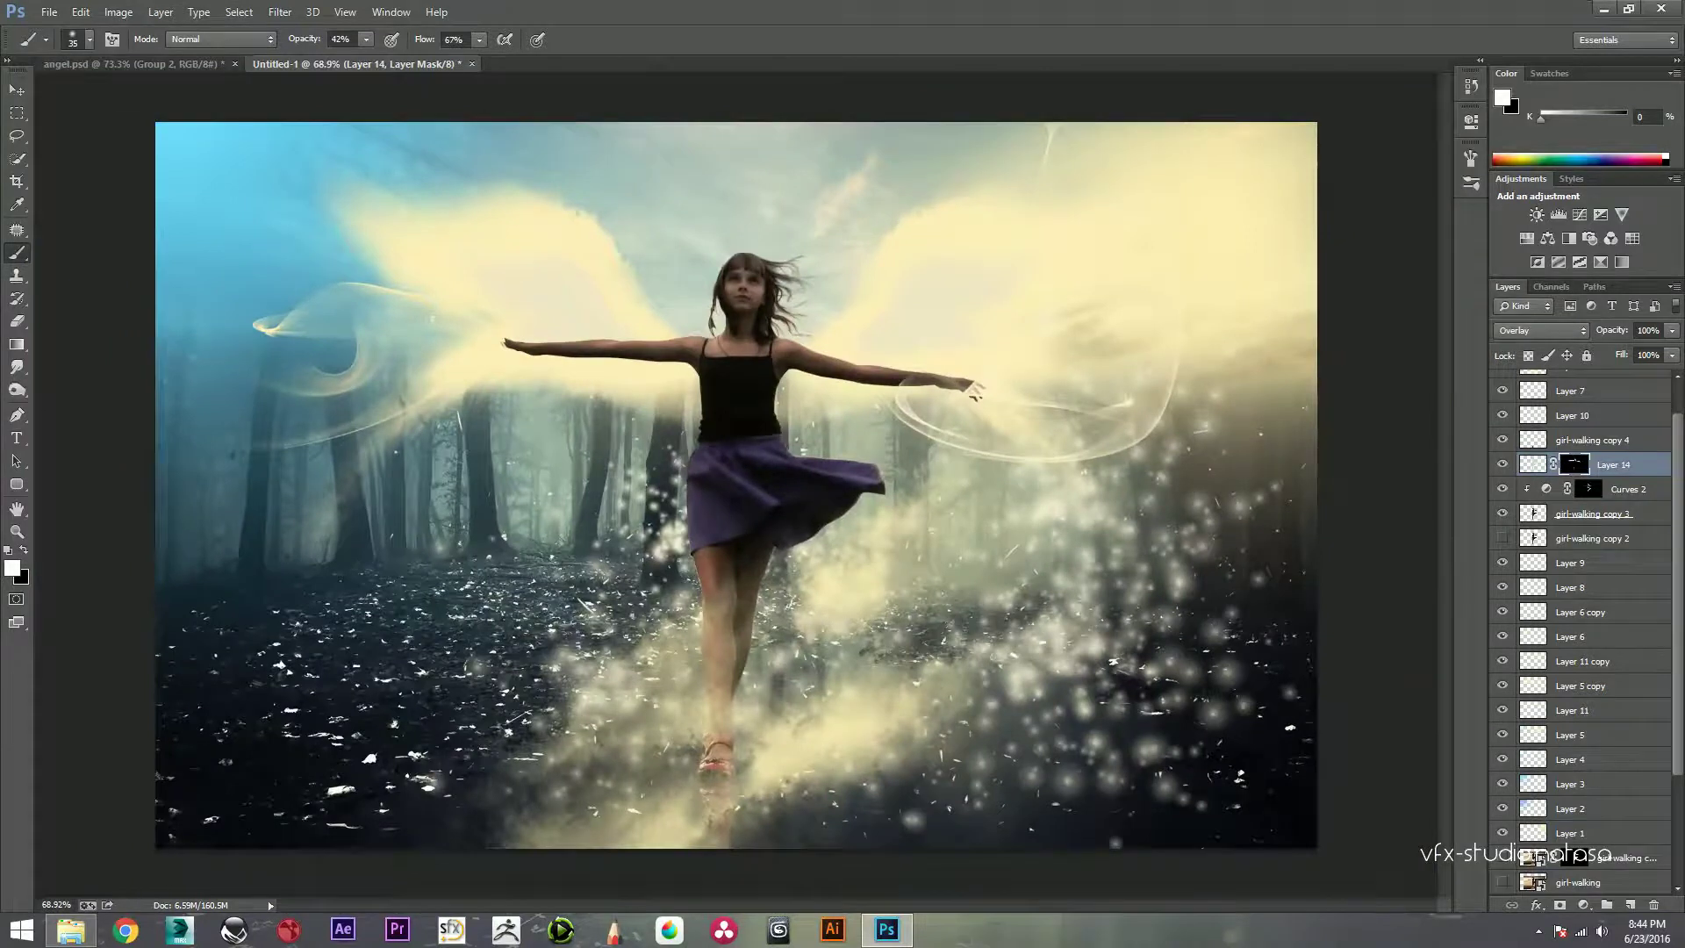
# Step: Switch Layer 14 from mask to pixels, then show and select Layer 13
pyautogui.scroll(1, 806, 364)
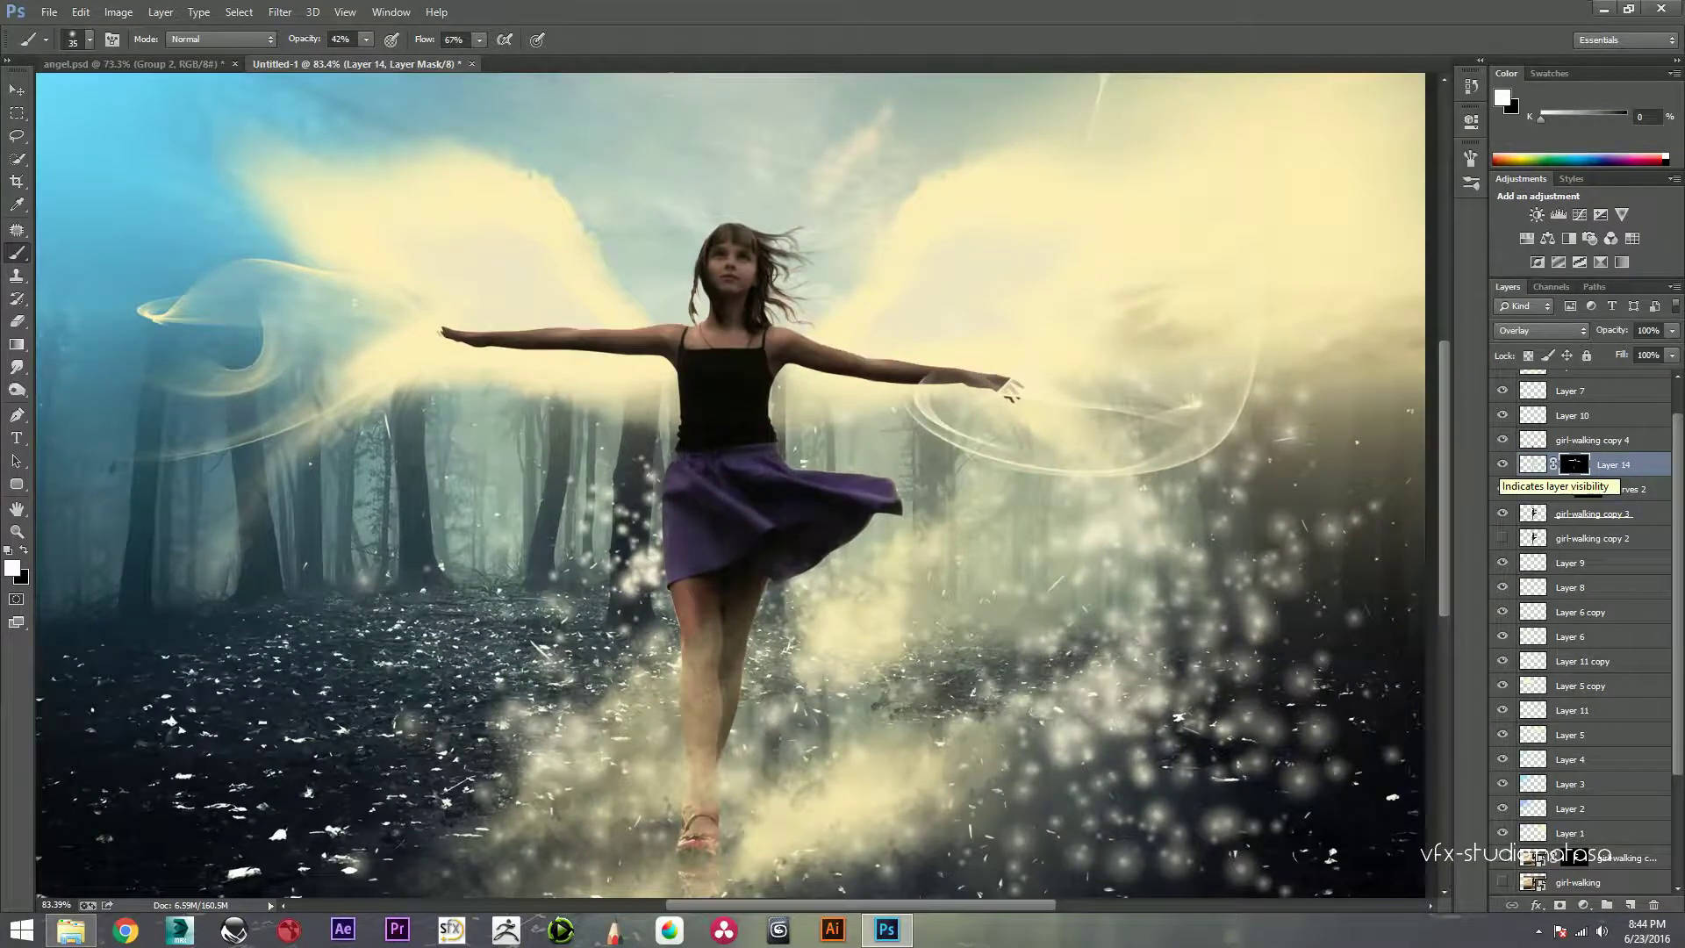
pyautogui.scroll(-1, 780, 424)
pyautogui.hotkey('ctrl', '2')
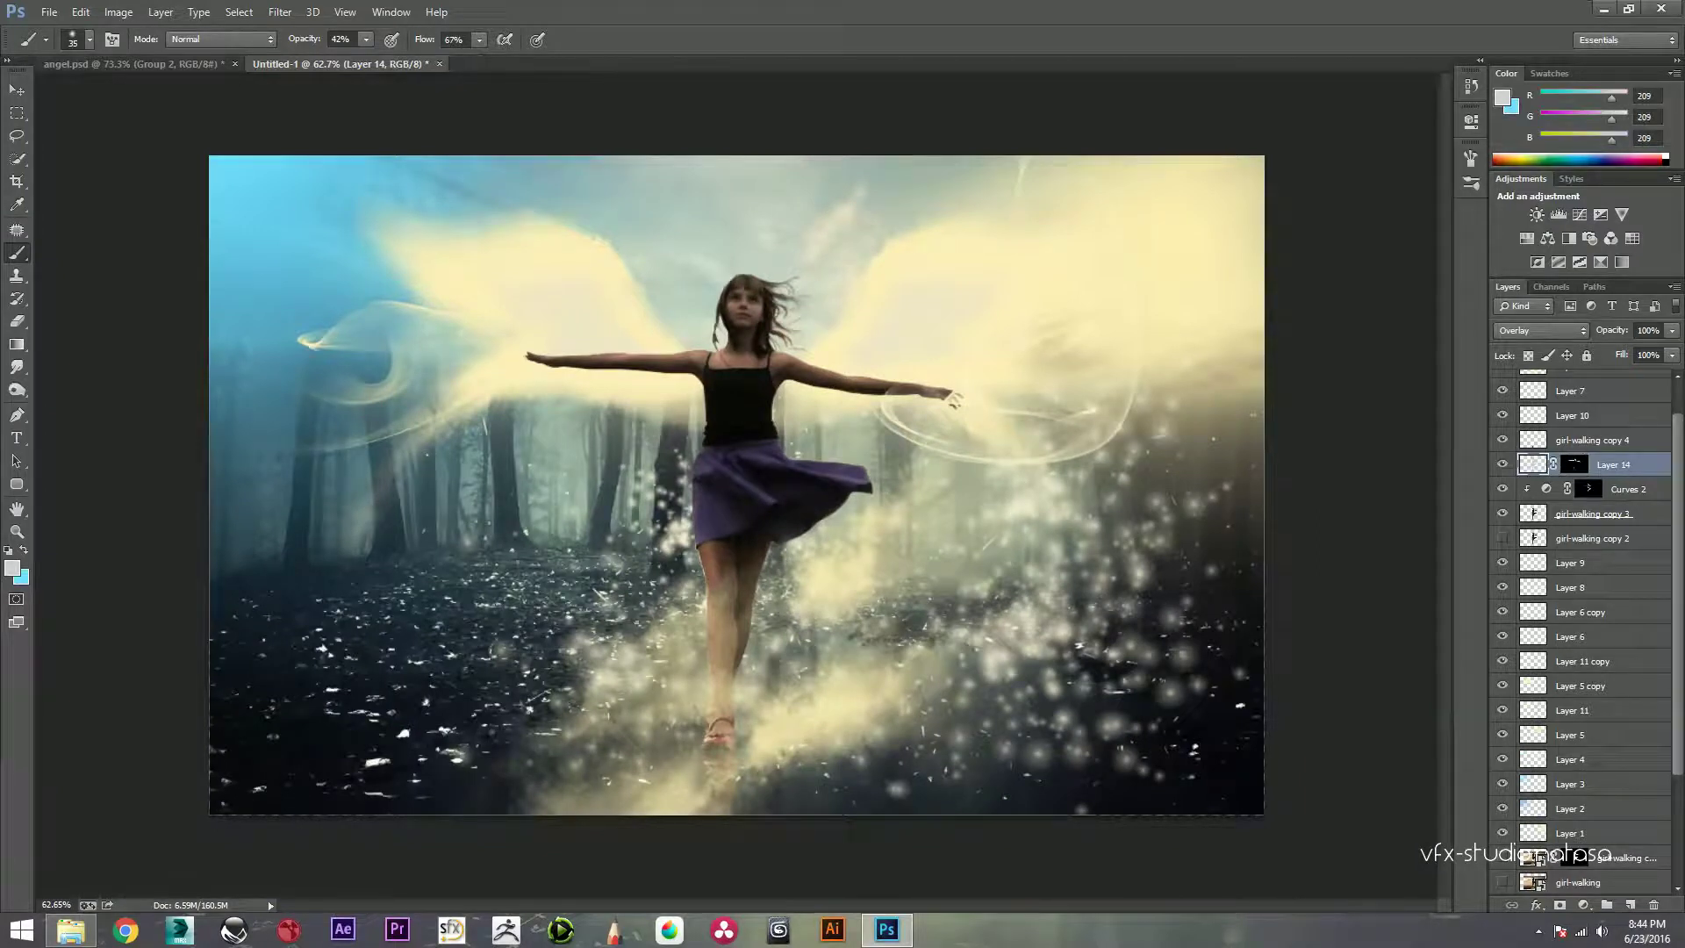
pyautogui.scroll(2, 1580, 632)
pyautogui.click(1502, 381)
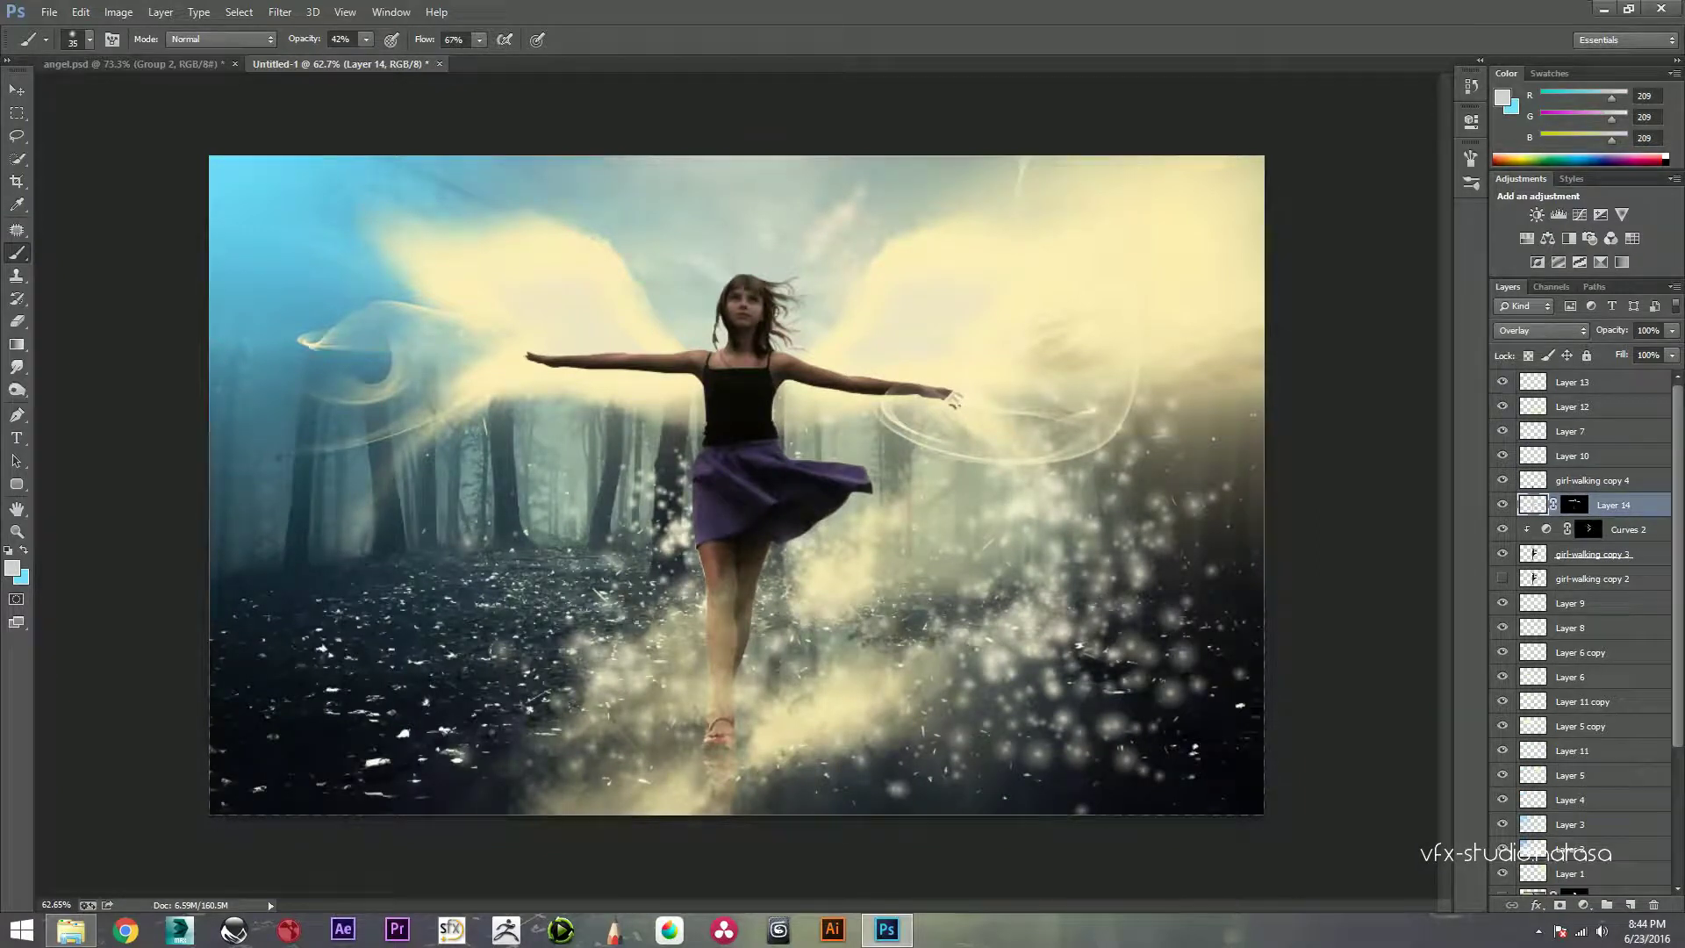
pyautogui.click(1572, 382)
# Step: Sample a pale yellow from the wings as the foreground colour
pyautogui.scroll(1, 736, 485)
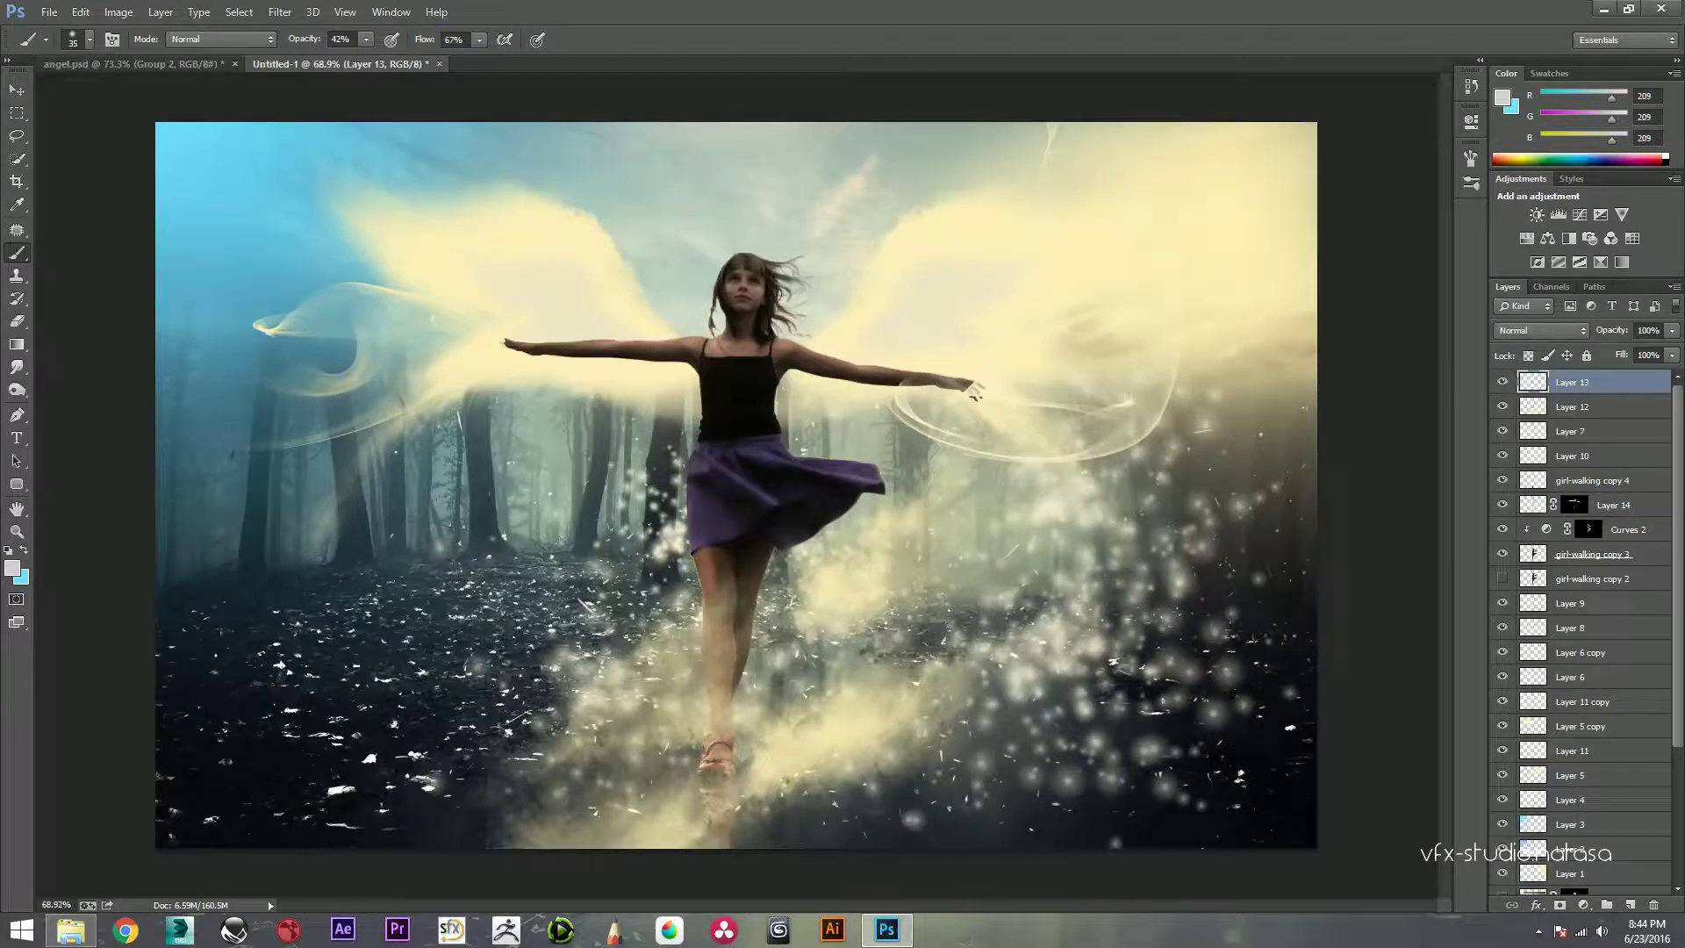
pyautogui.rightClick(974, 393)
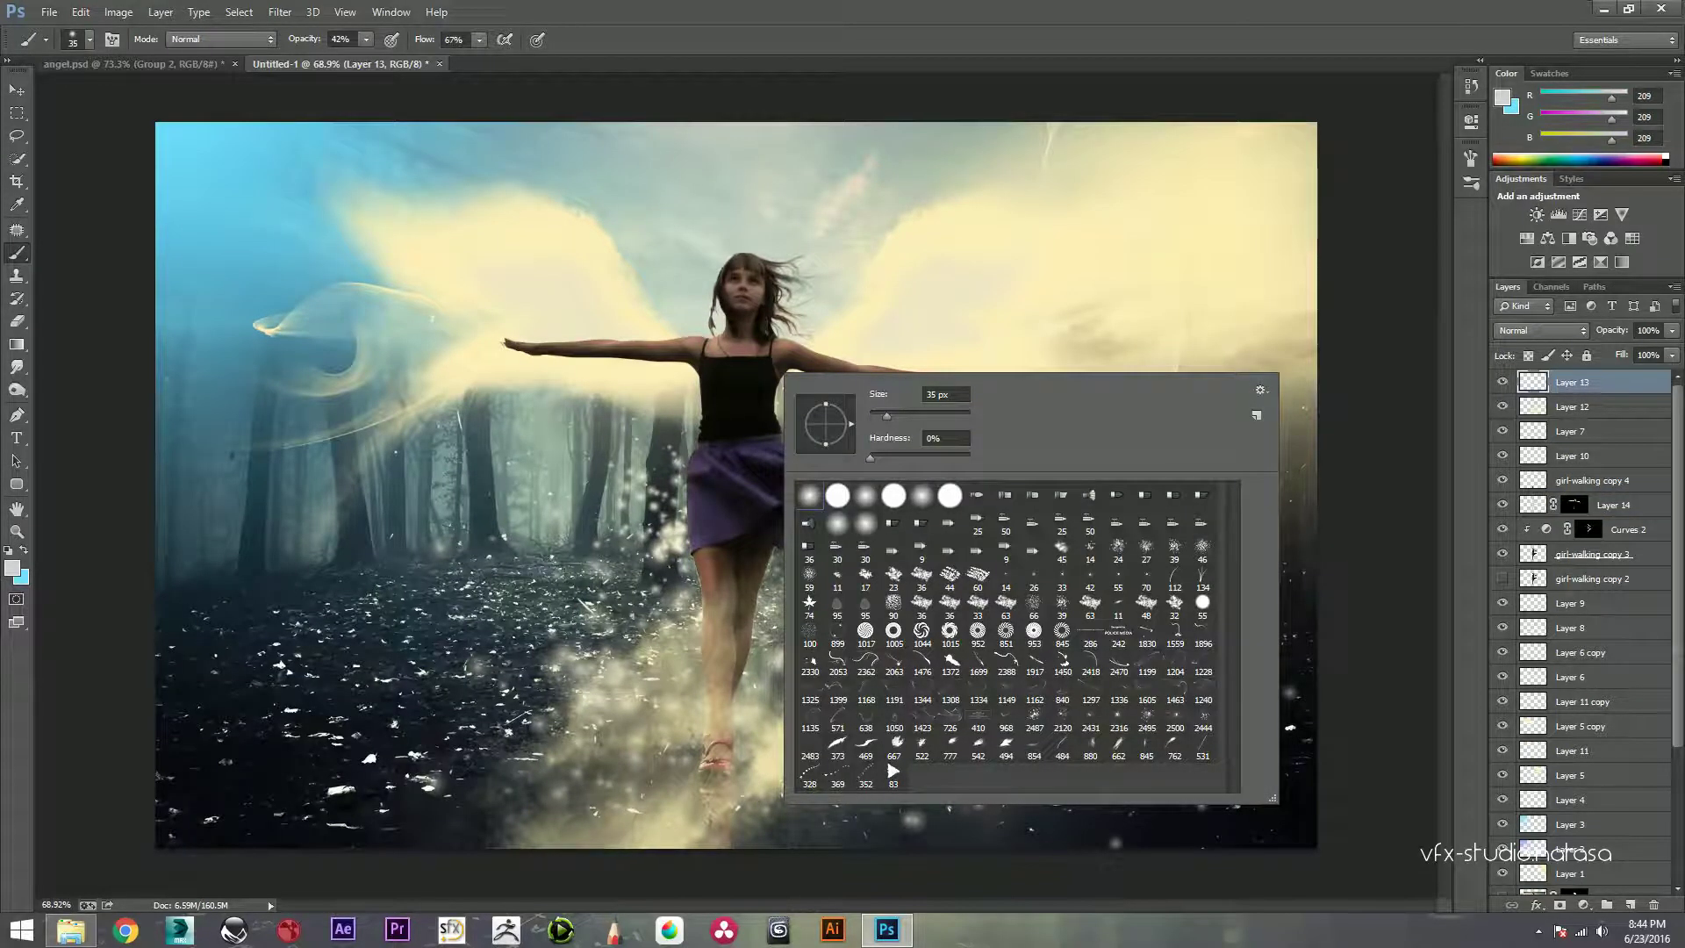
pyautogui.click(12, 567)
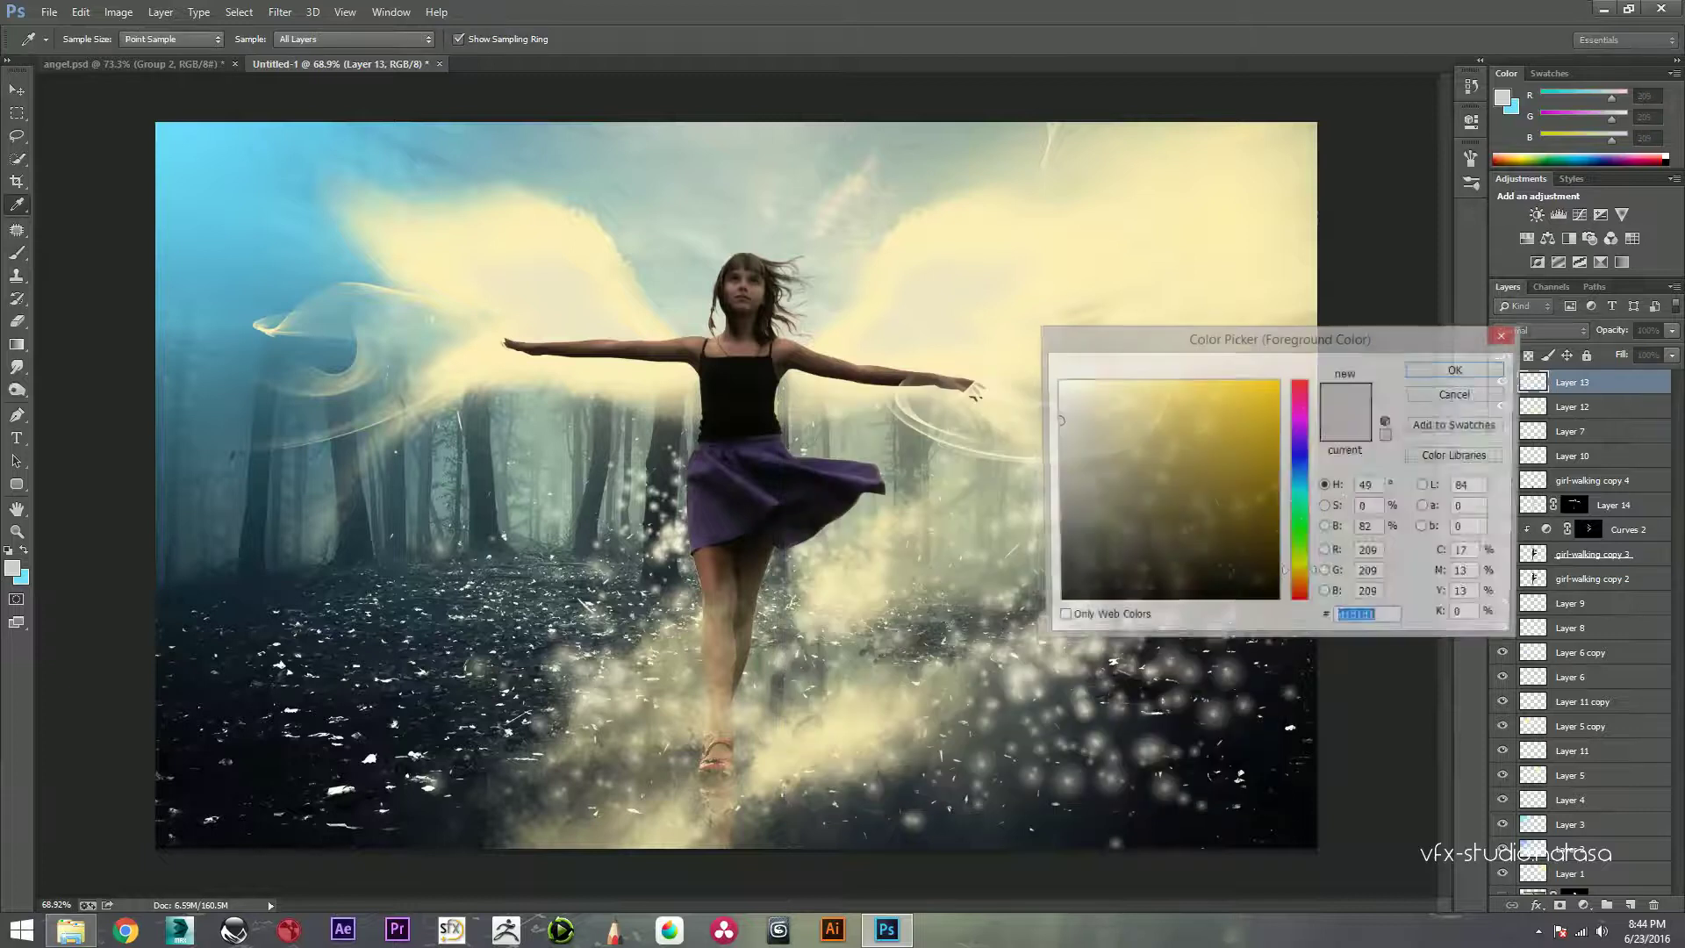
pyautogui.click(974, 393)
pyautogui.click(974, 392)
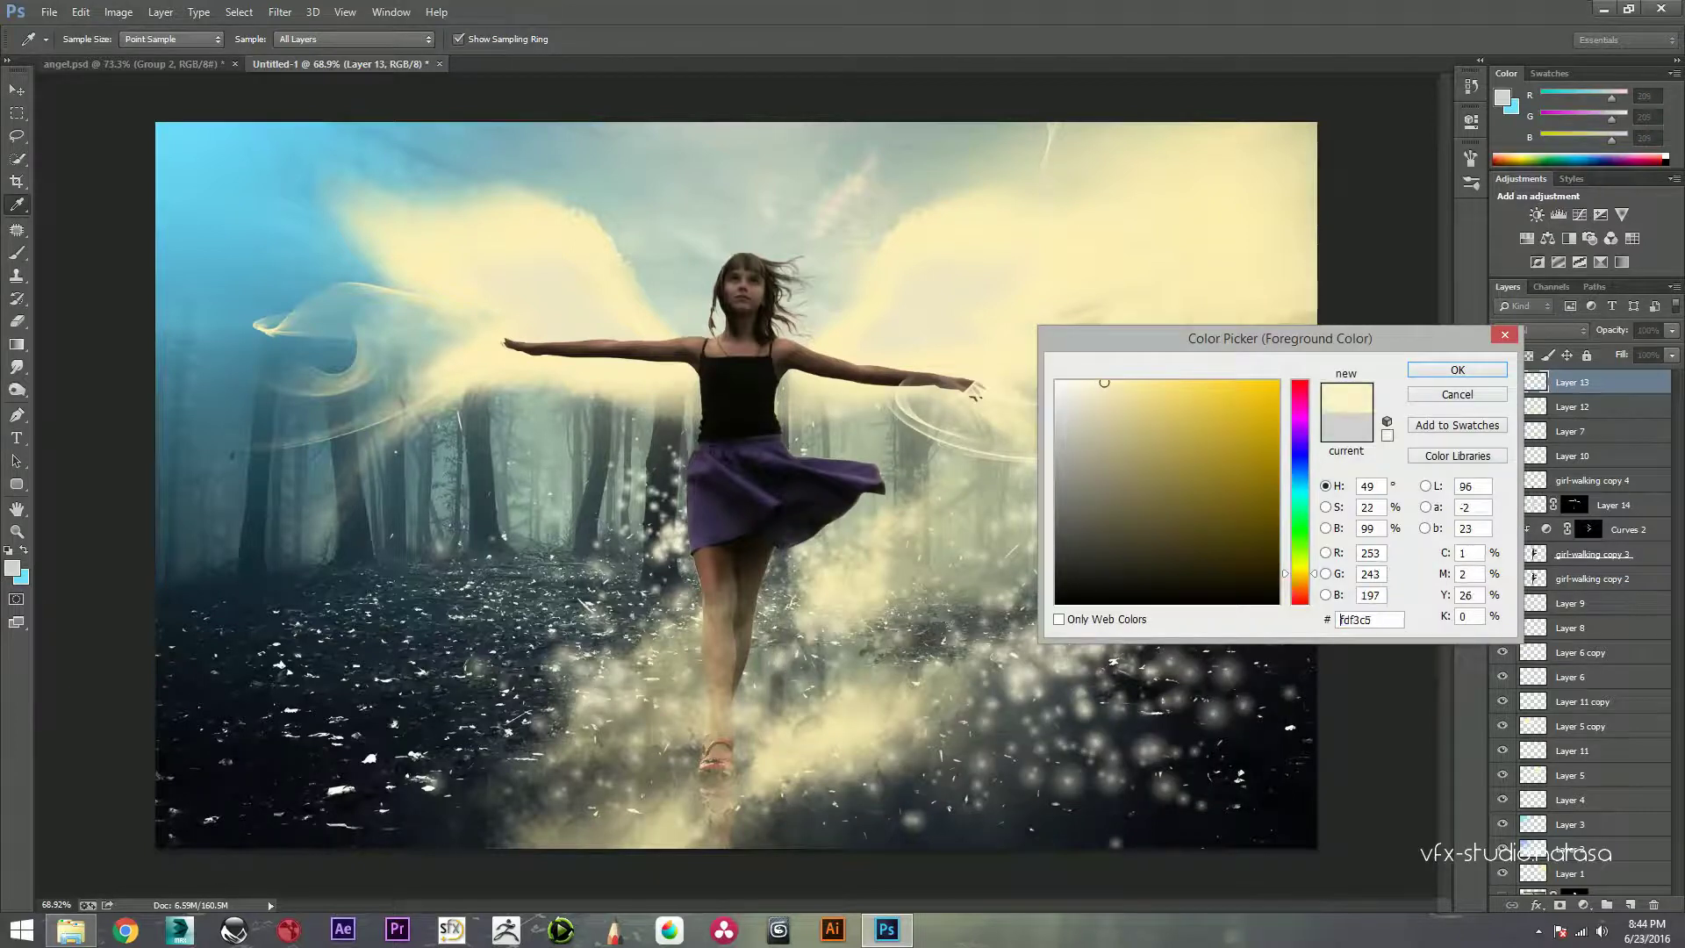
pyautogui.press('Return')
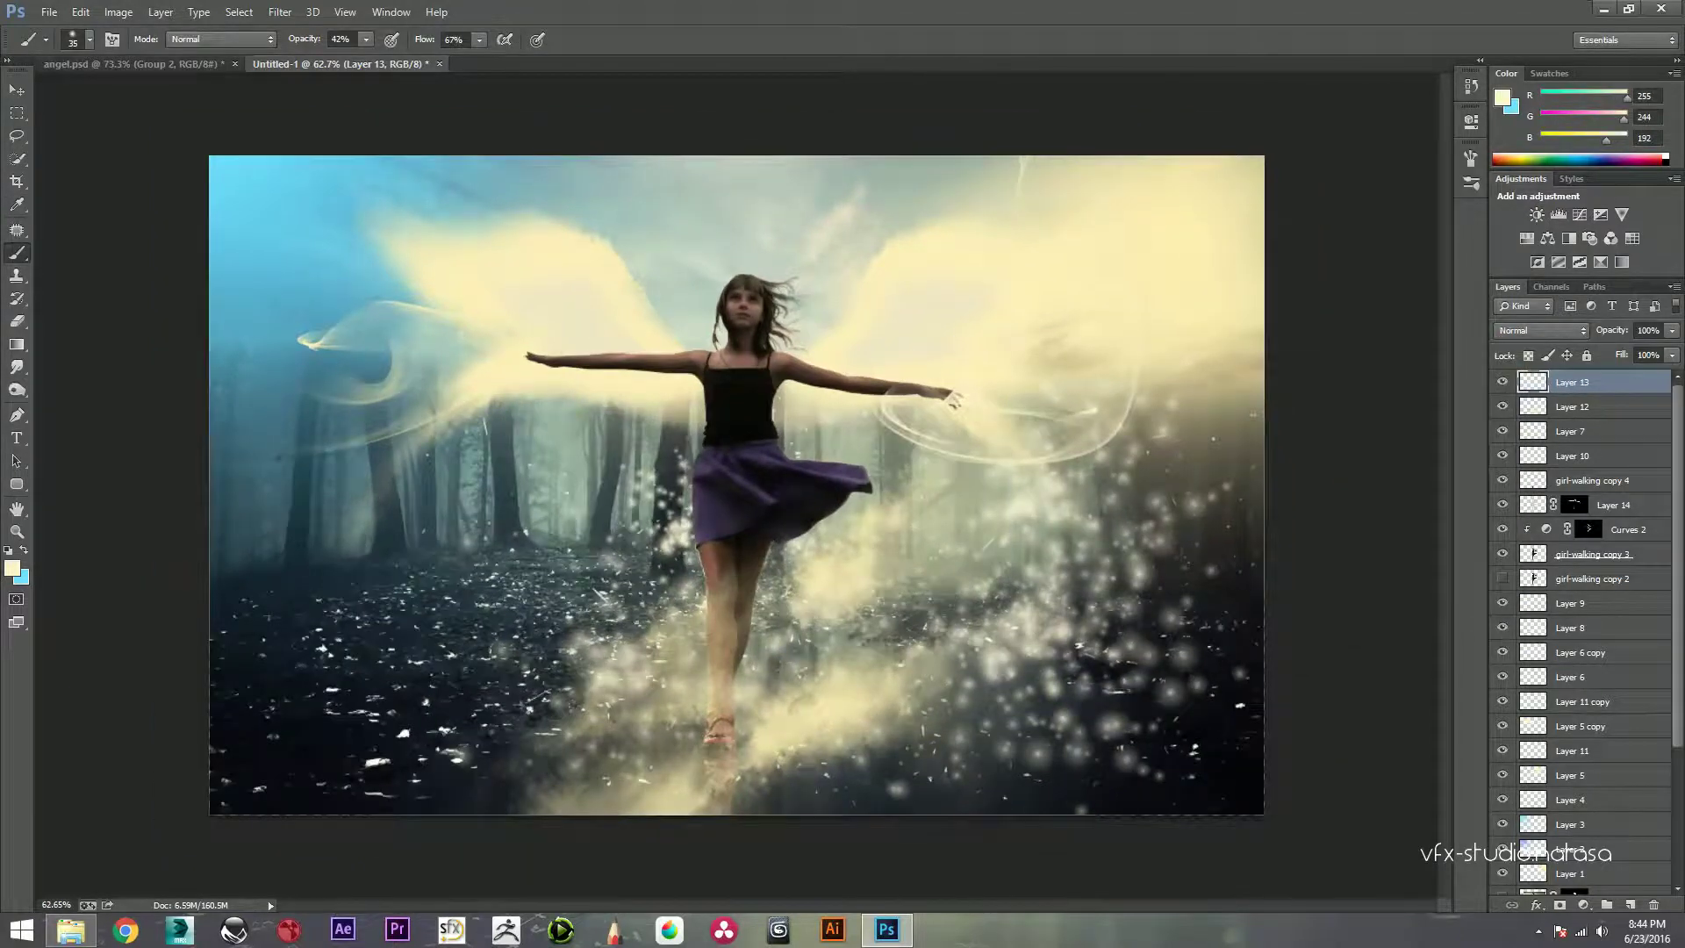
# Step: Paint soft pale-yellow glow dabs with a 175 px brush at 100% opacity and flow
pyautogui.press(']')
pyautogui.press(']')
pyautogui.press(']')
pyautogui.scroll(2, 738, 484)
pyautogui.press('[')
pyautogui.press('[')
pyautogui.press('[')
pyautogui.click(685, 445)
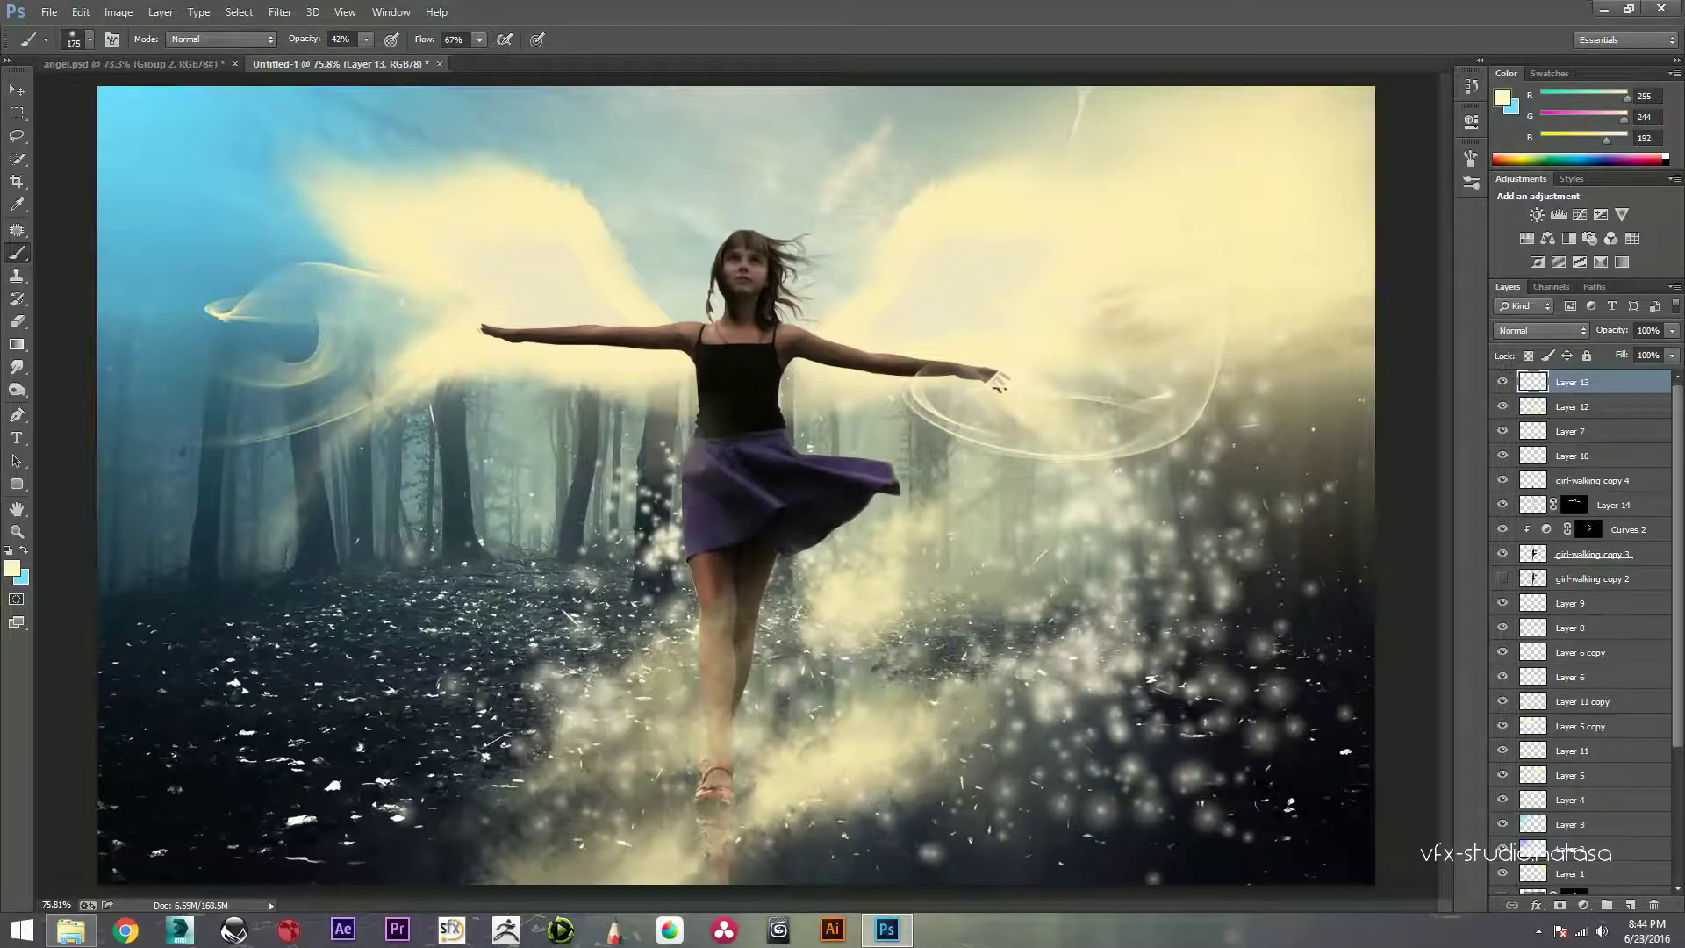
pyautogui.press('0')
pyautogui.hotkey('shift', '0')
pyautogui.click(659, 468)
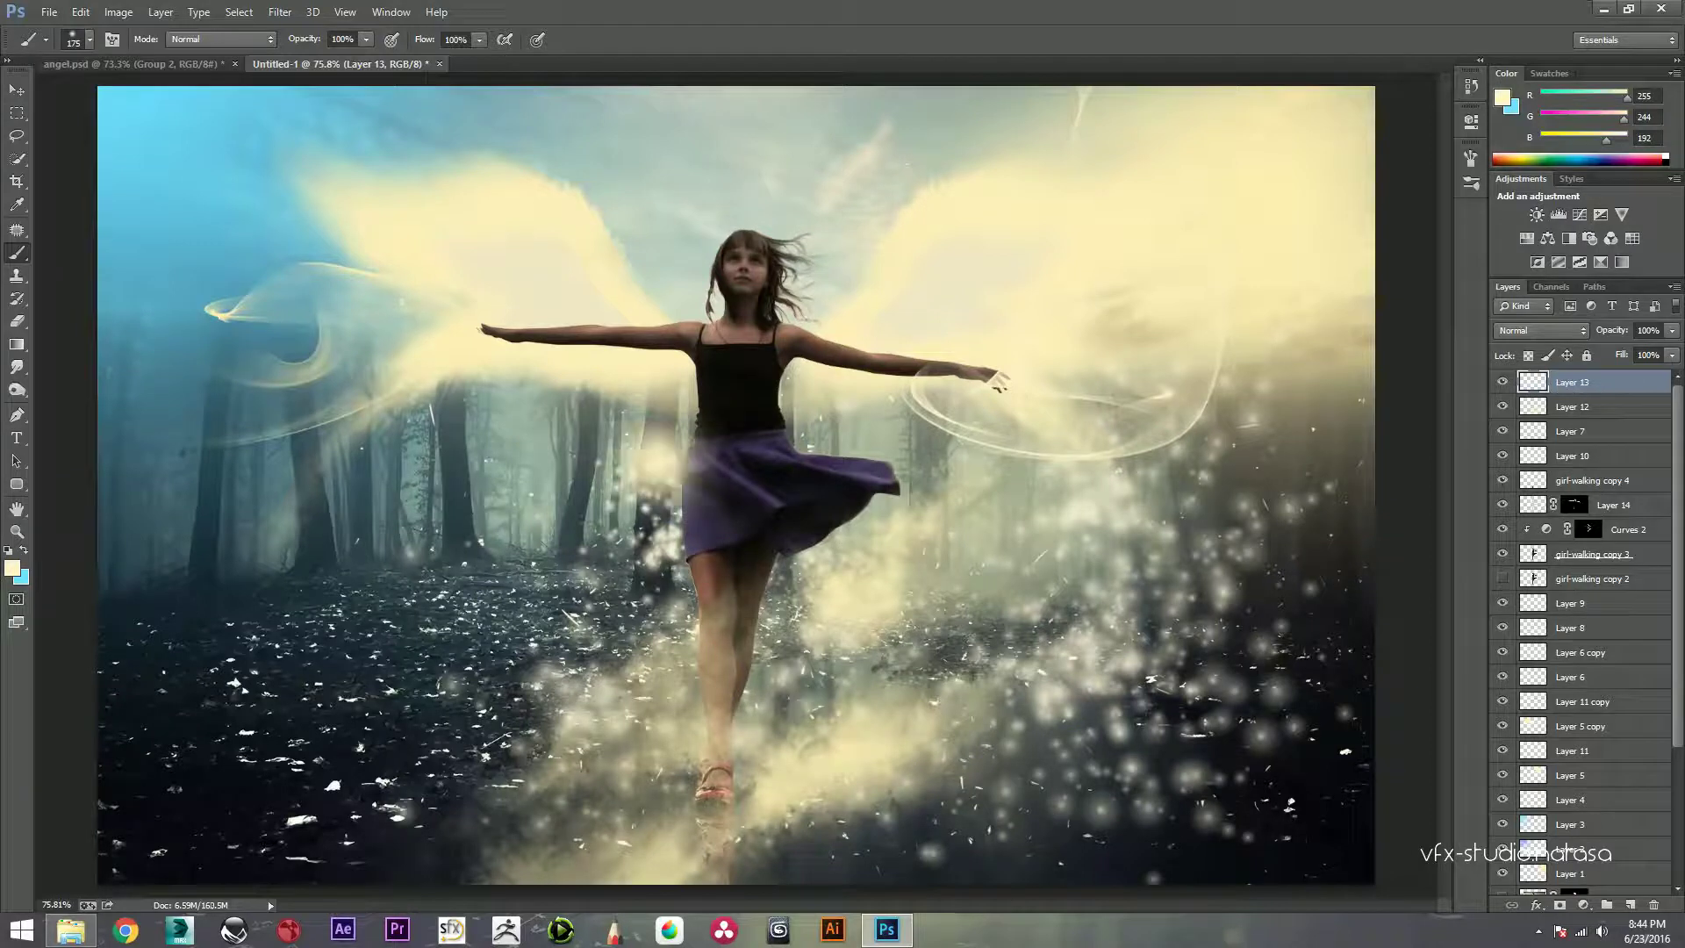
# Step: Scale the glow to about 226% and move it up behind the girl
pyautogui.hotkey('ctrl', 't')
pyautogui.moveTo(748, 369); pyautogui.dragTo(866, 251)
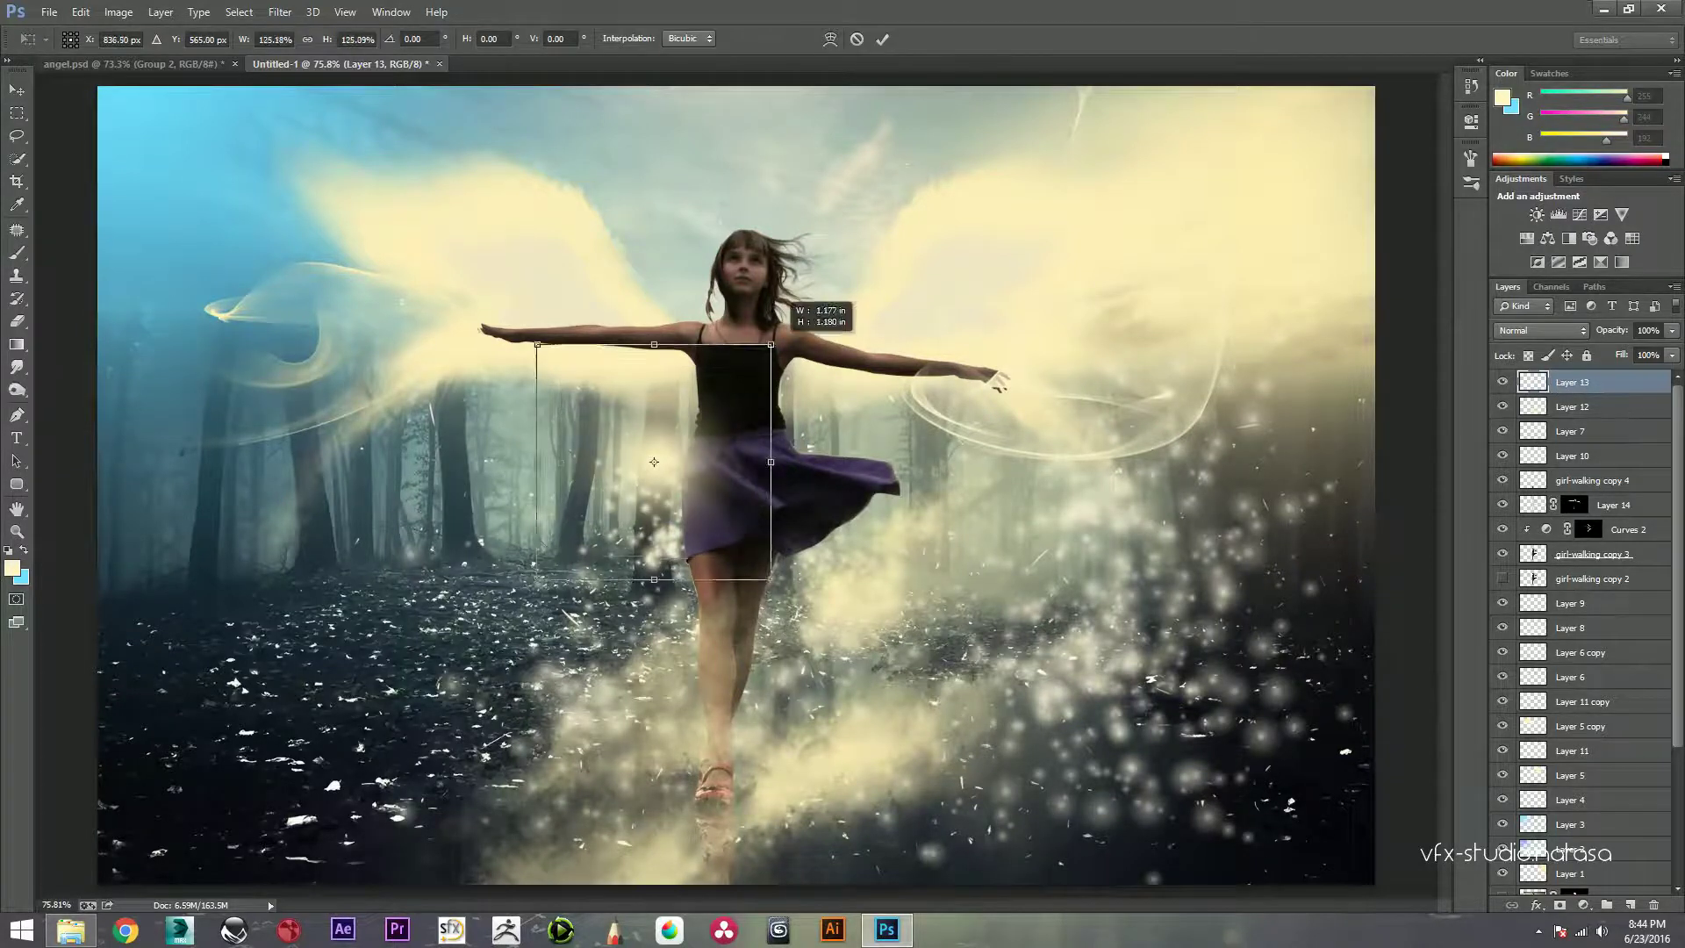
pyautogui.moveTo(654, 463); pyautogui.dragTo(653, 446)
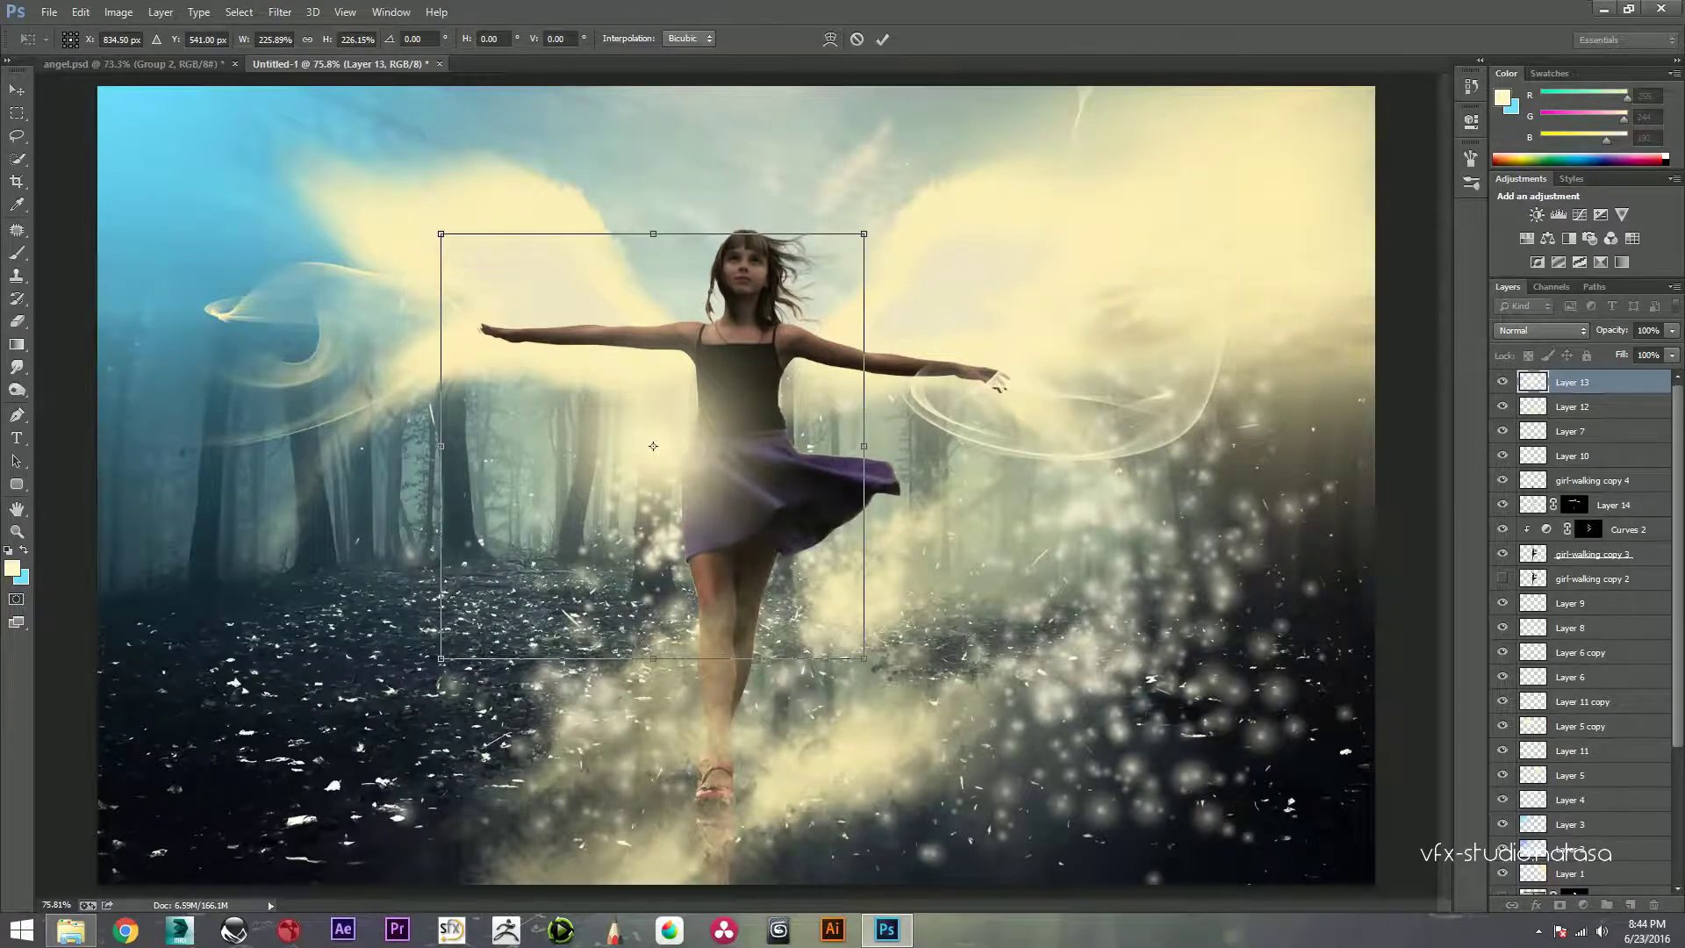
pyautogui.click(882, 39)
# Step: Paint an extra glow beside the leg, then undo it
pyautogui.press('b')
pyautogui.scroll(1, 658, 605)
pyautogui.click(677, 588)
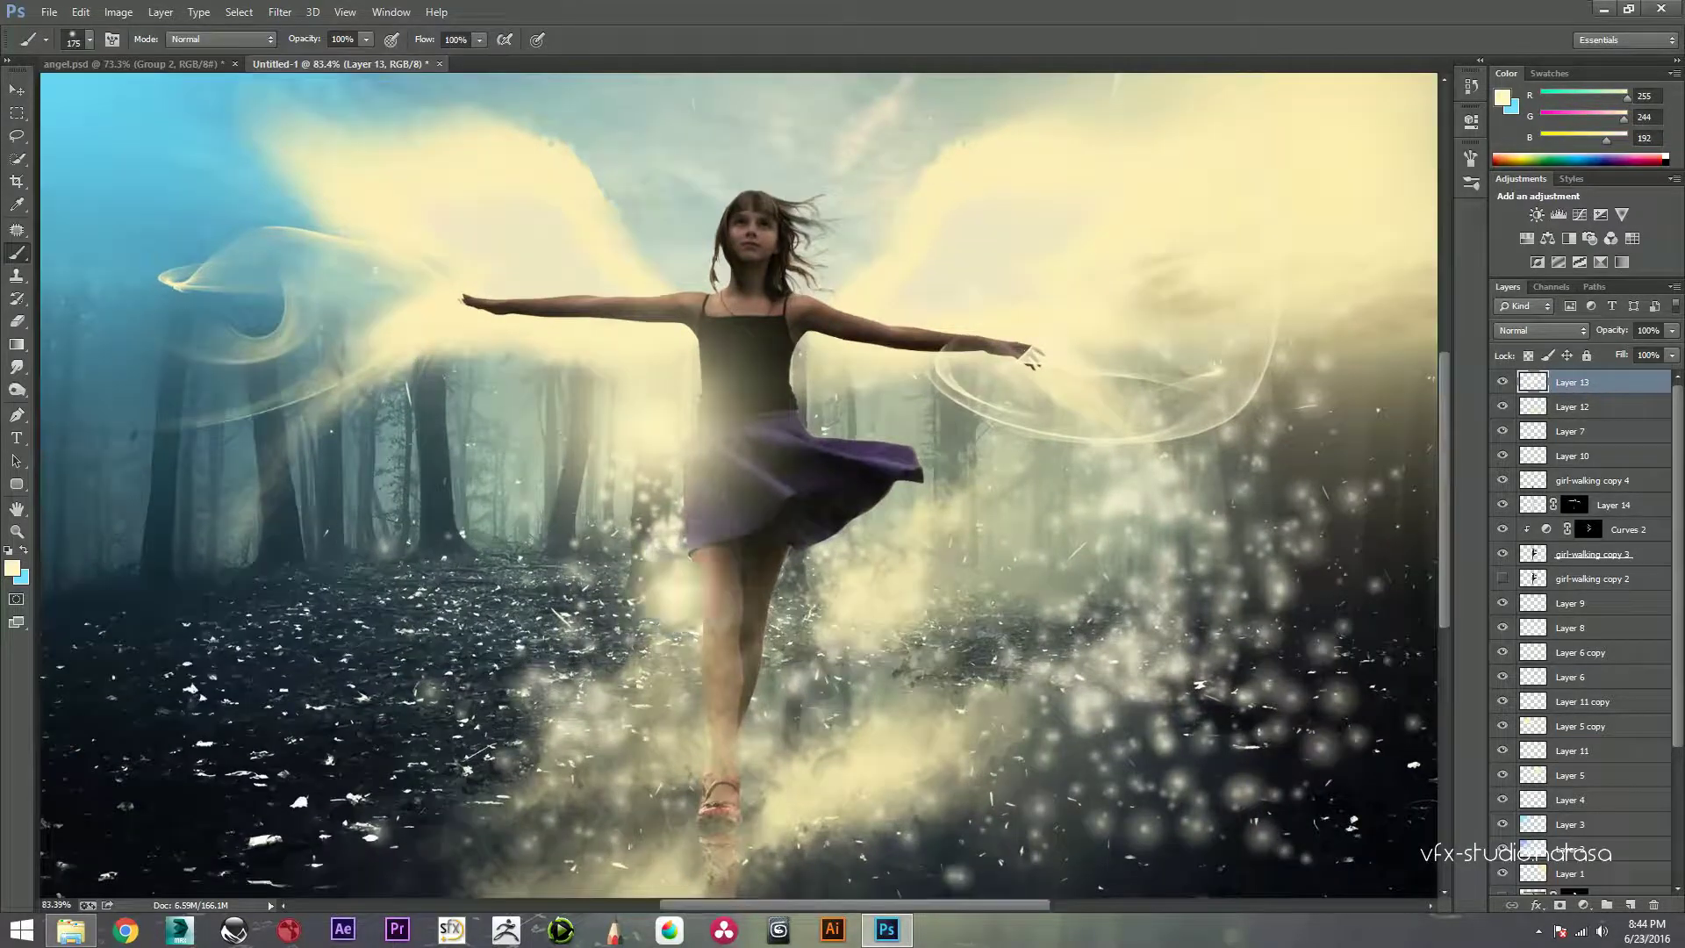
pyautogui.hotkey('ctrl', 't')
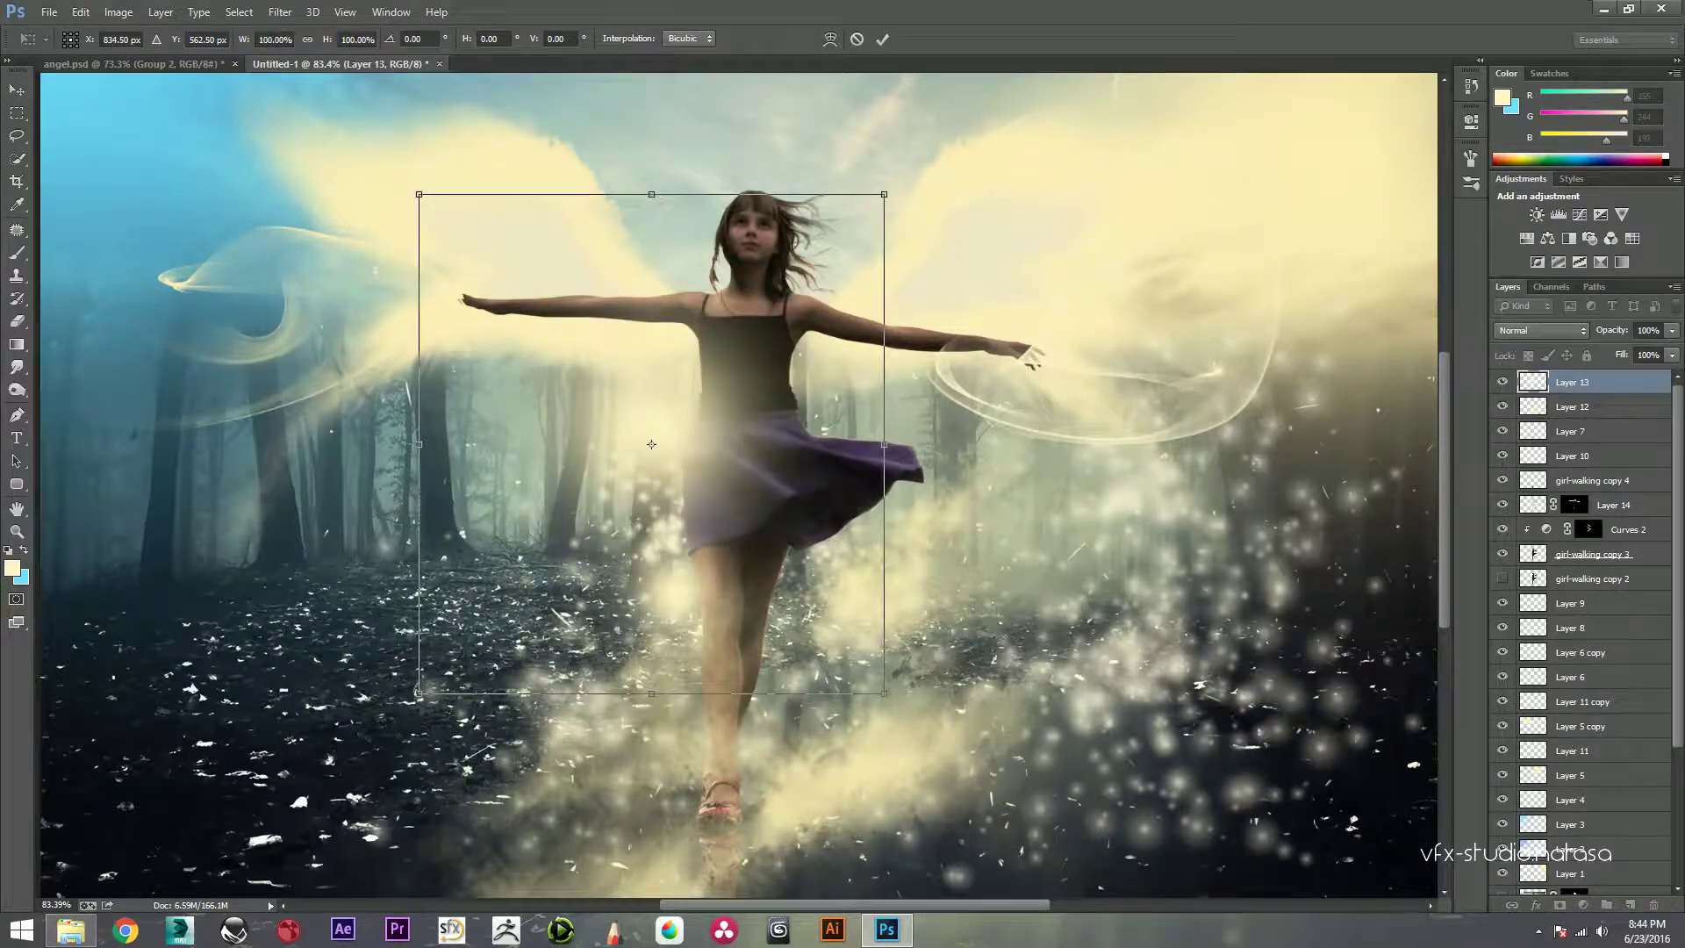
pyautogui.press('b')
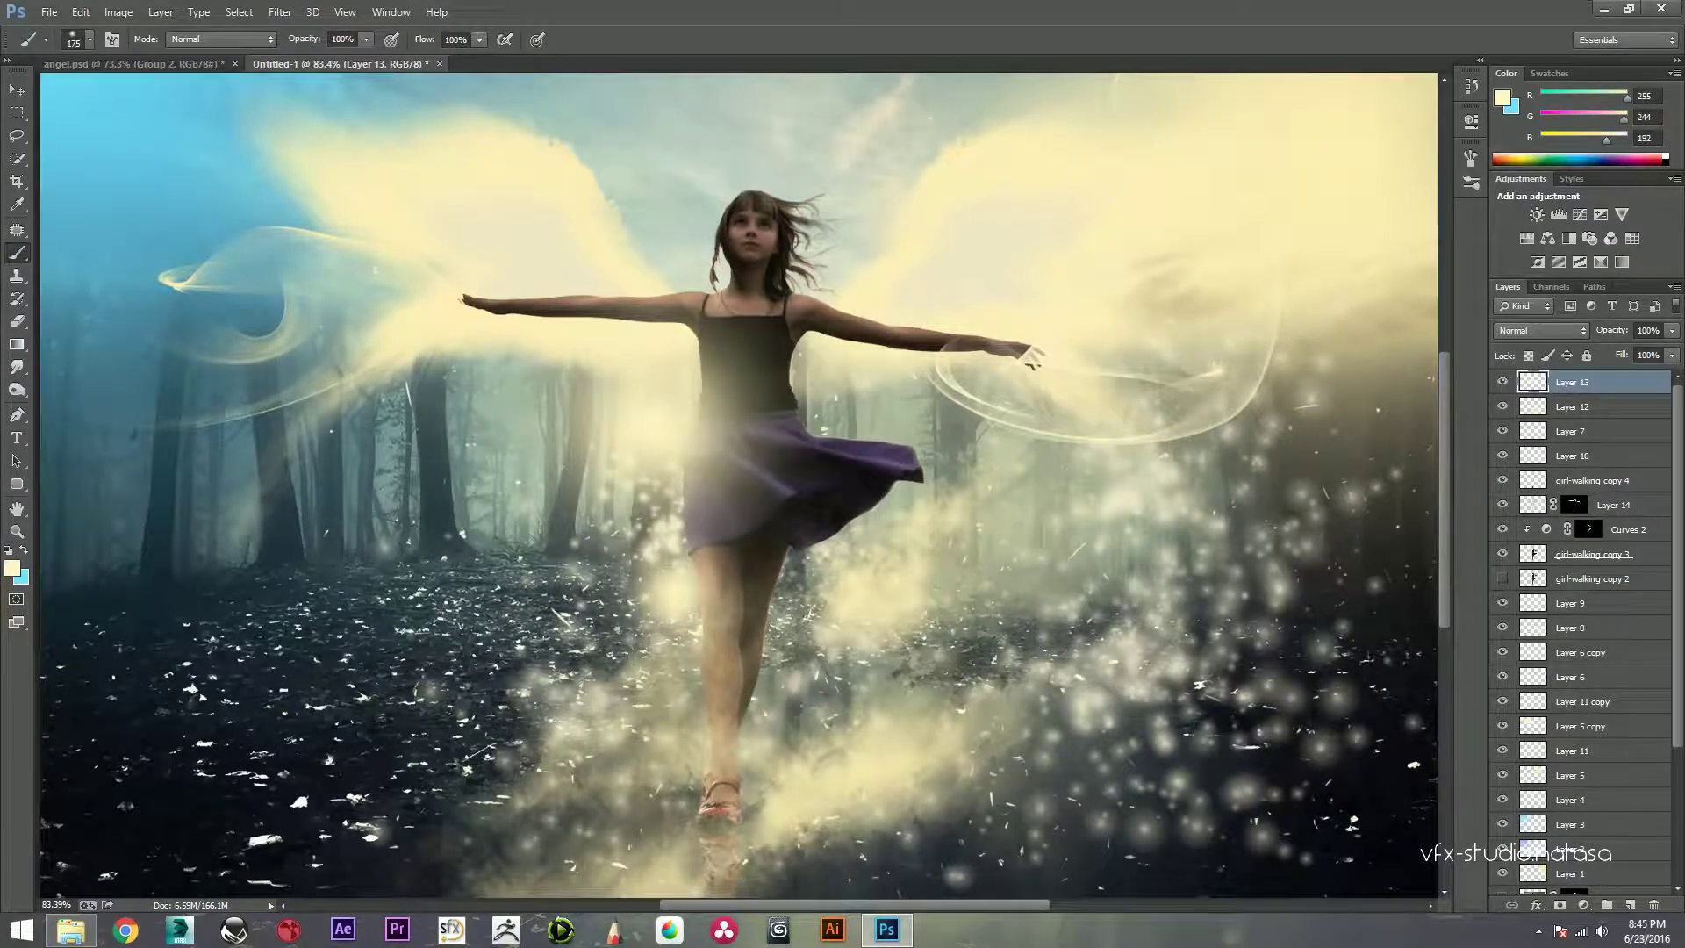
pyautogui.hotkey('ctrl', 'z')
# Step: On a new layer, paint a glow near the skirt and scale it to about 220% over the legs
pyautogui.click(1630, 905)
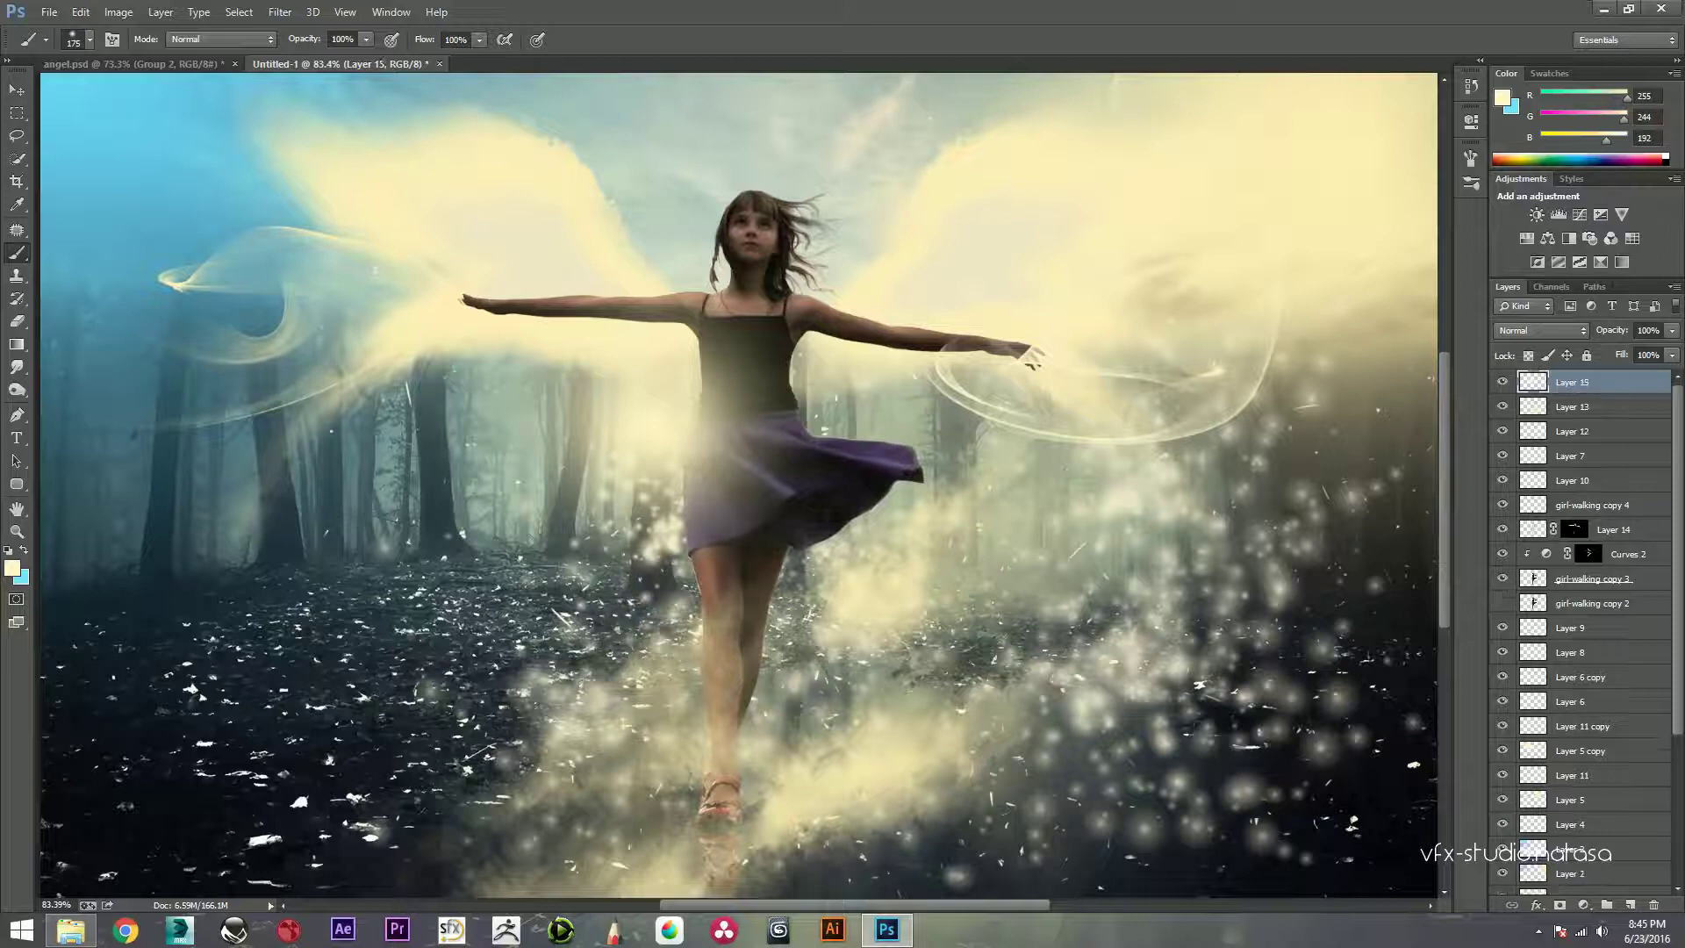
pyautogui.click(682, 598)
pyautogui.hotkey('ctrl', 't')
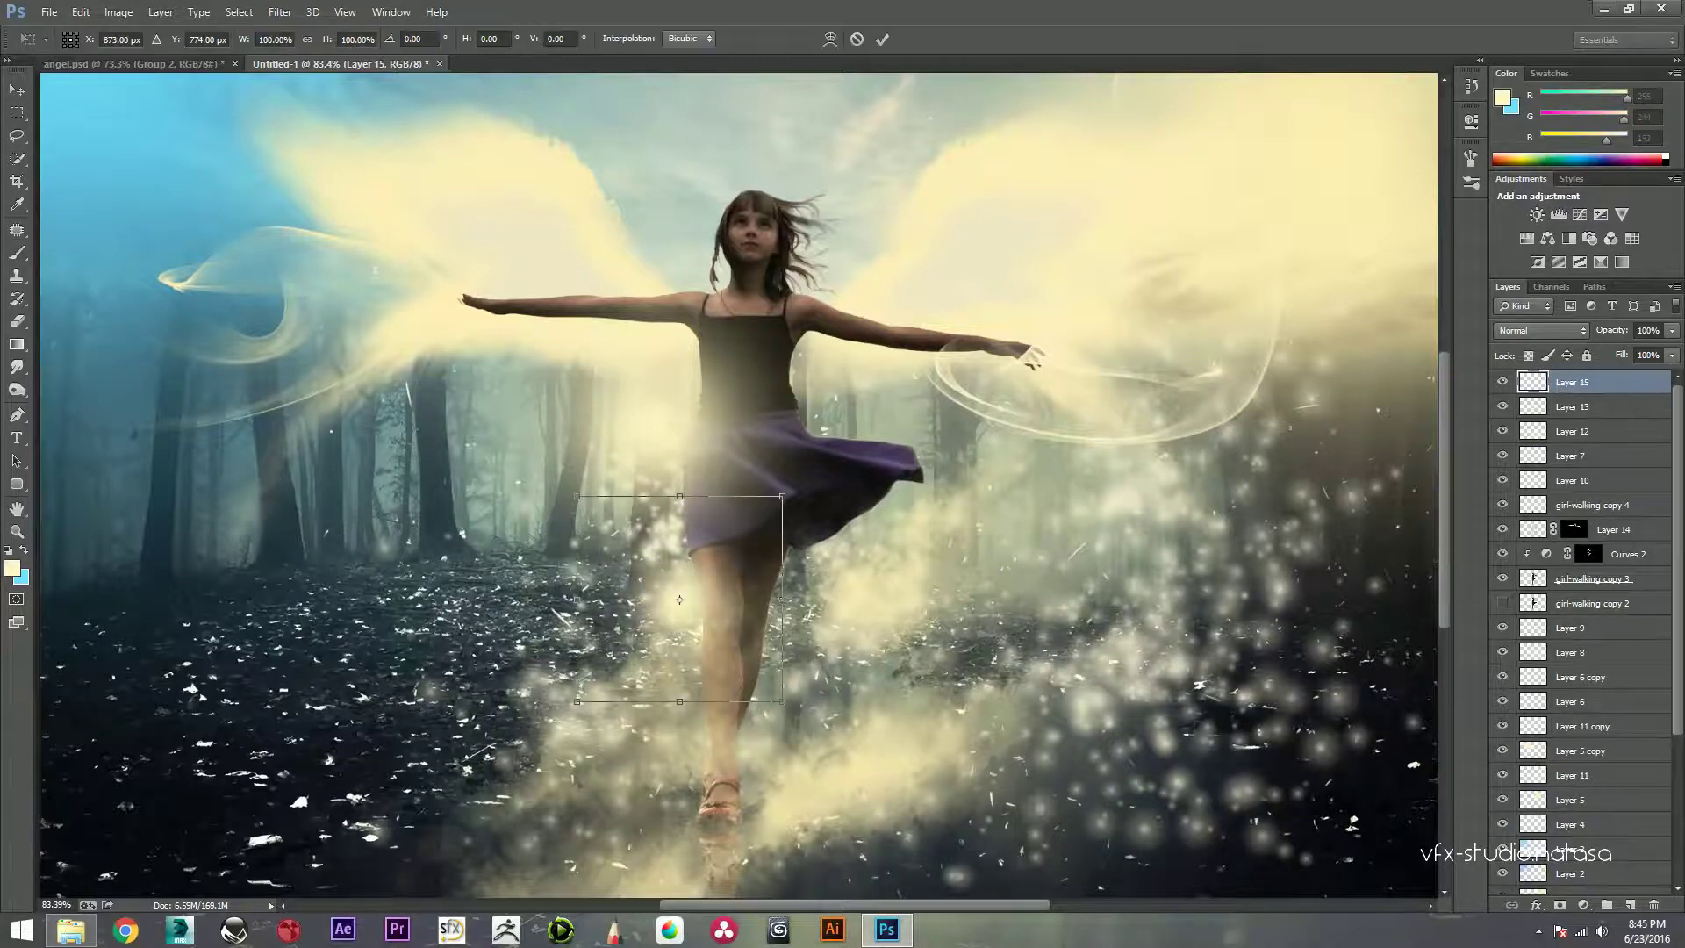
pyautogui.moveTo(782, 497); pyautogui.dragTo(959, 320)
pyautogui.moveTo(680, 599); pyautogui.dragTo(651, 594)
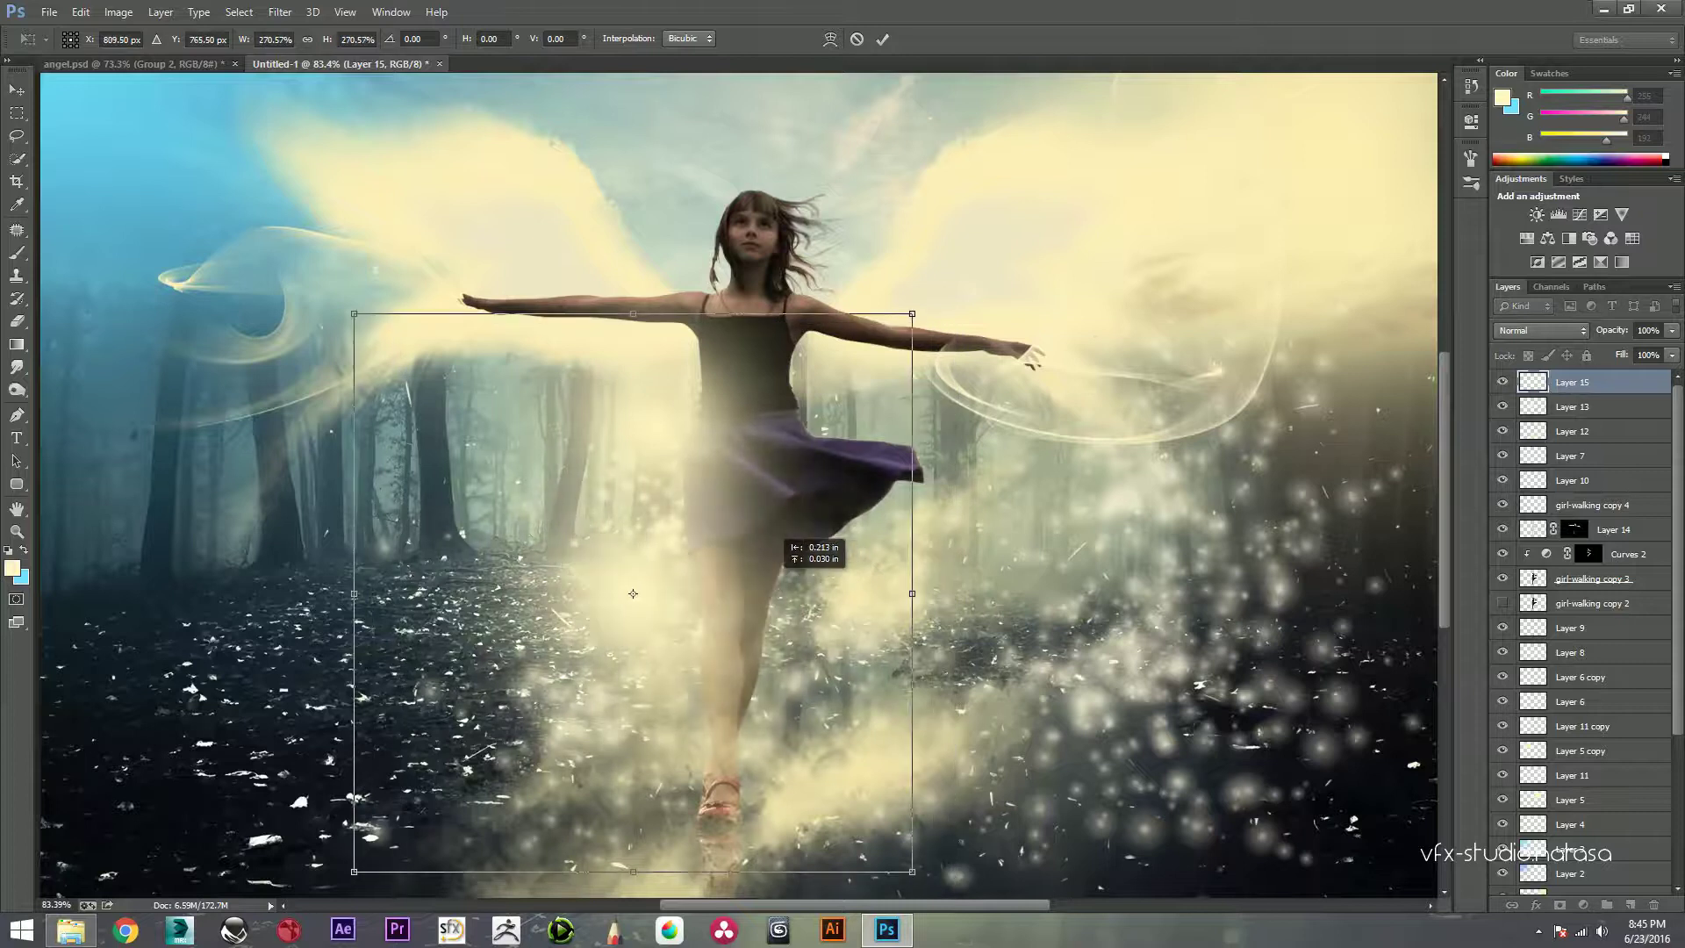
pyautogui.moveTo(931, 313); pyautogui.dragTo(877, 366)
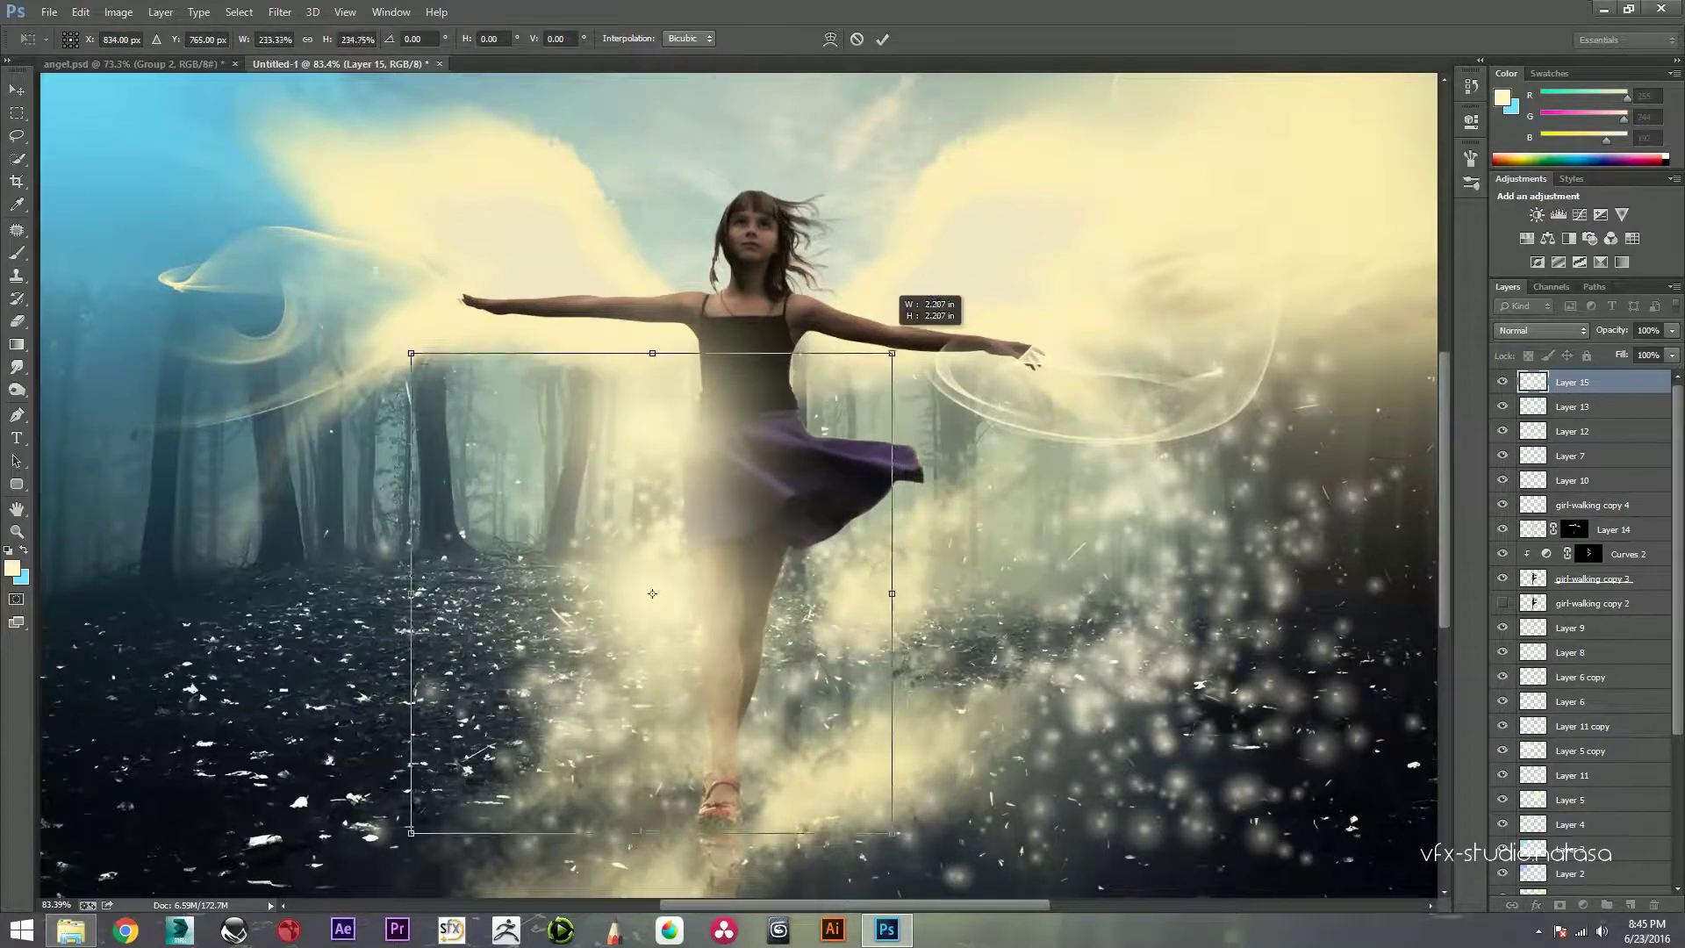
pyautogui.click(882, 39)
pyautogui.hotkey('ctrl', '0')
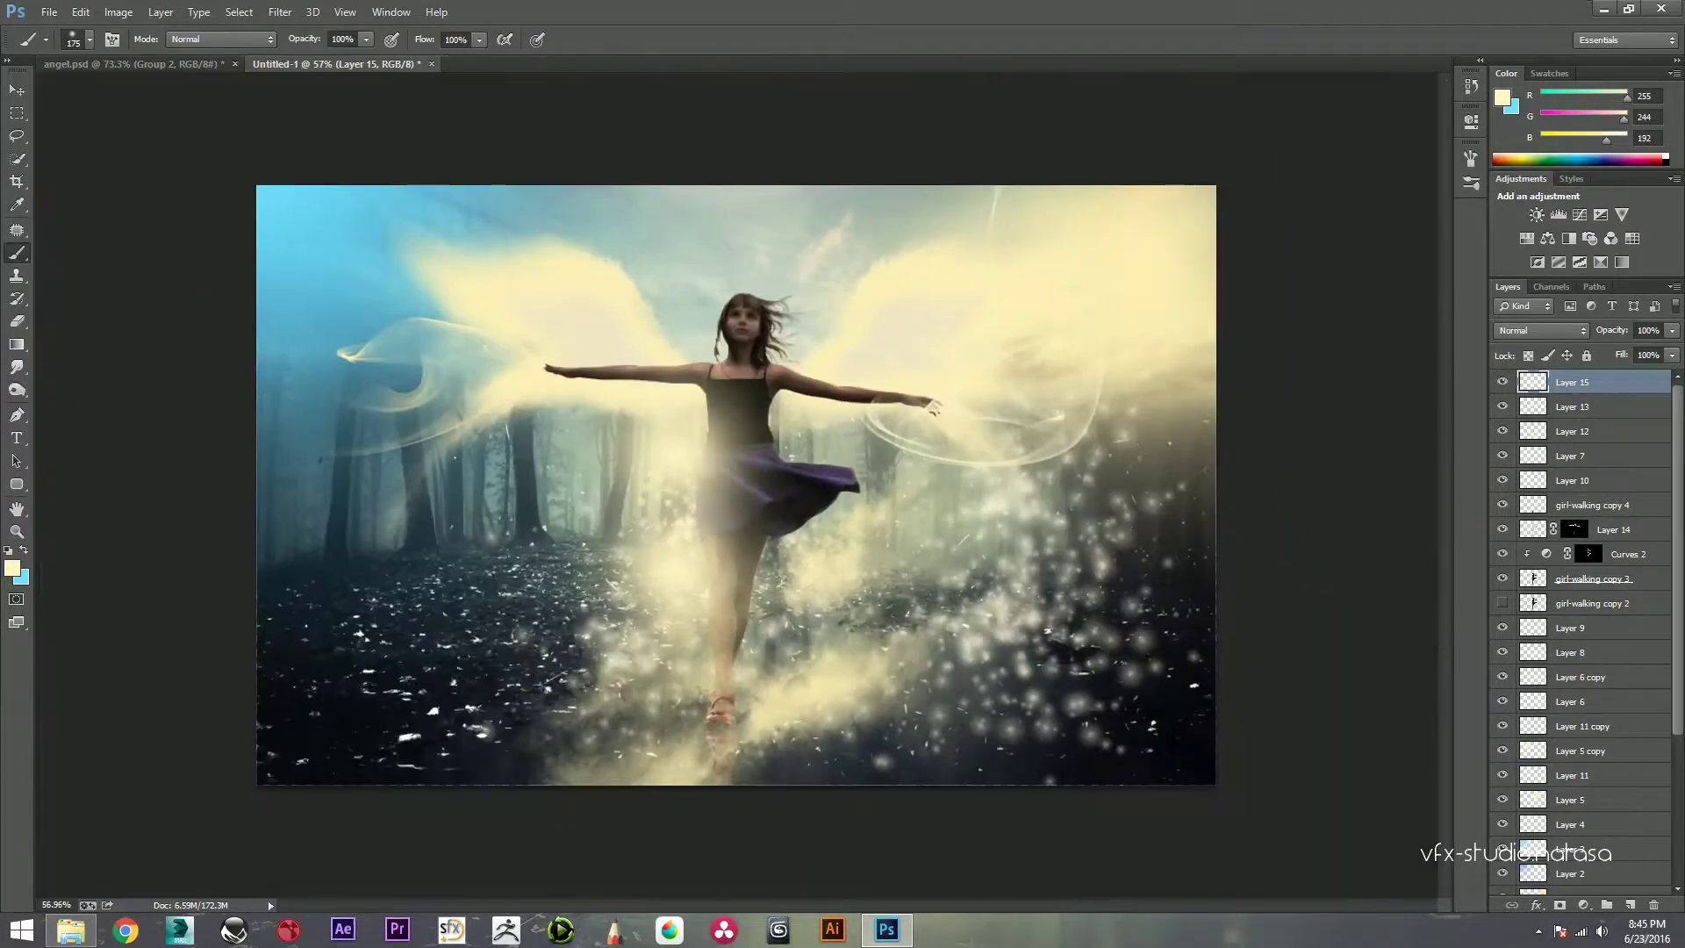
# Step: Lower Layer 15's opacity to 74%
pyautogui.click(1648, 330)
pyautogui.write('74')
pyautogui.press('Return')
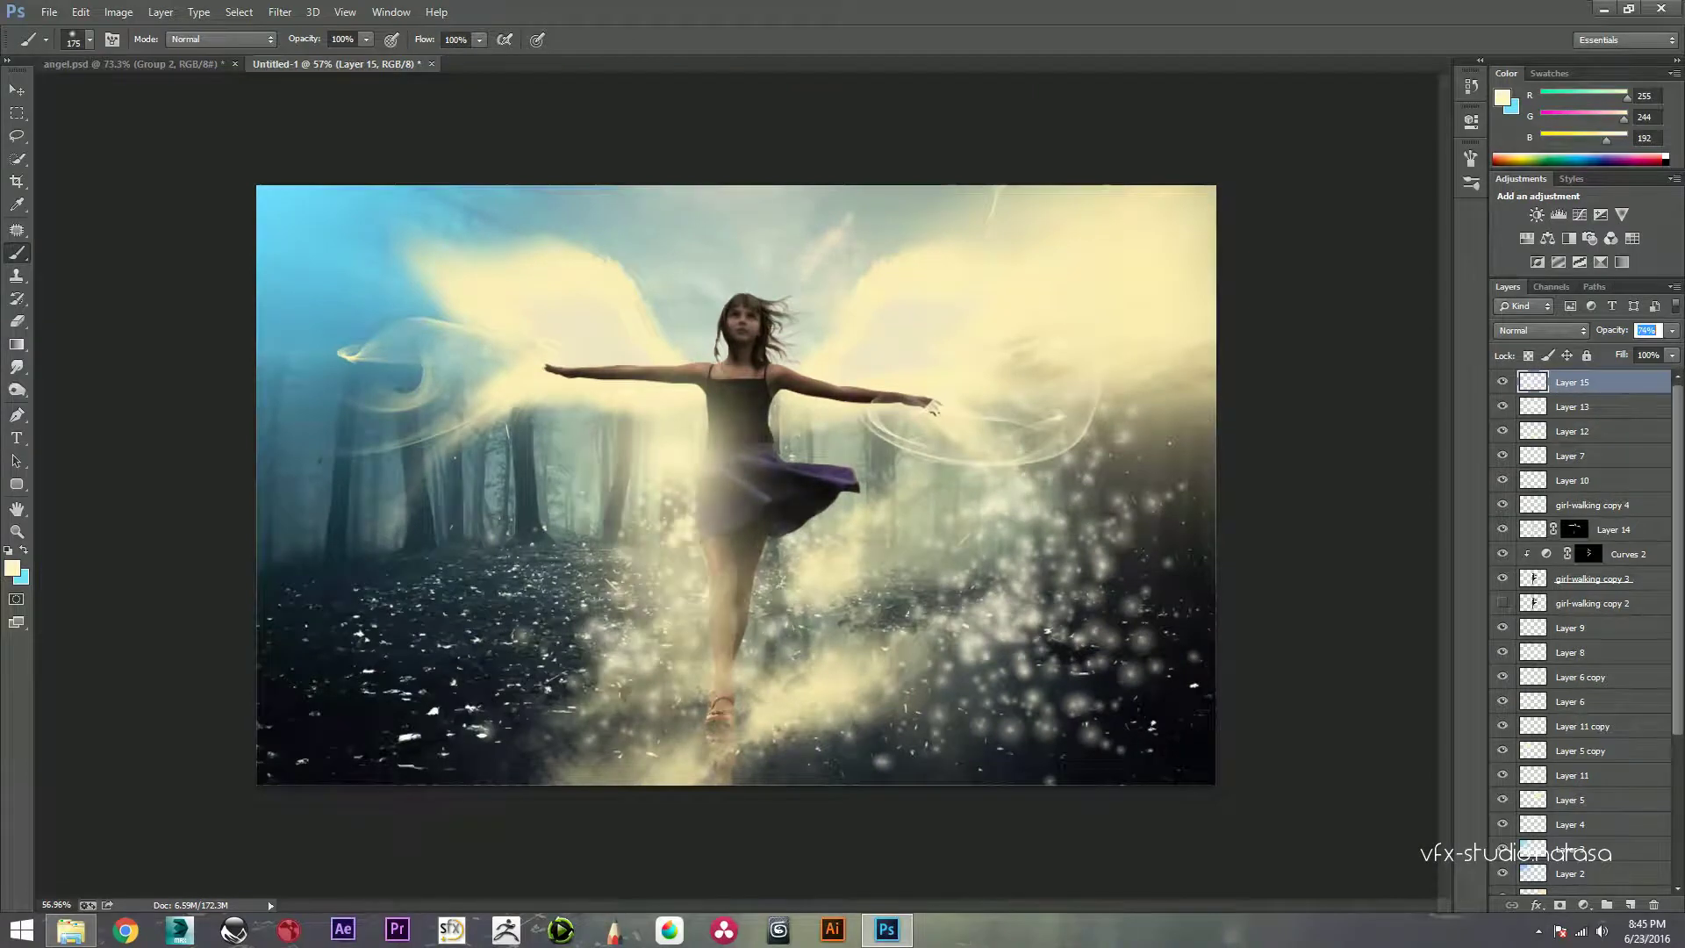
pyautogui.scroll(2, 736, 485)
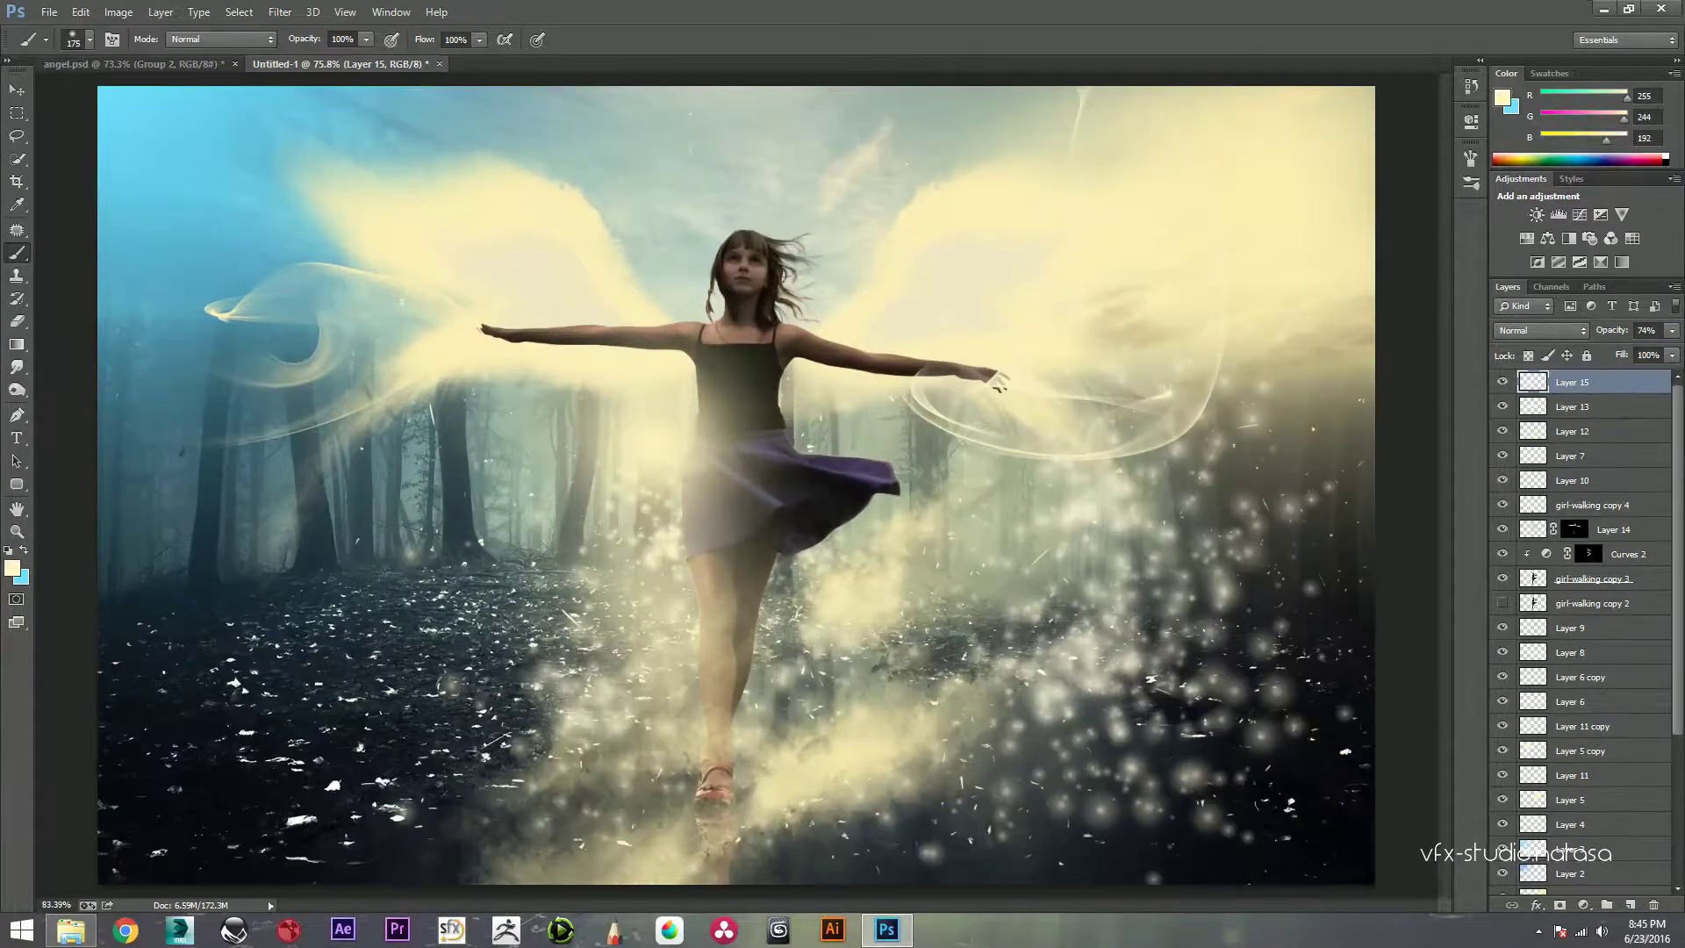
pyautogui.scroll(2, 915, 520)
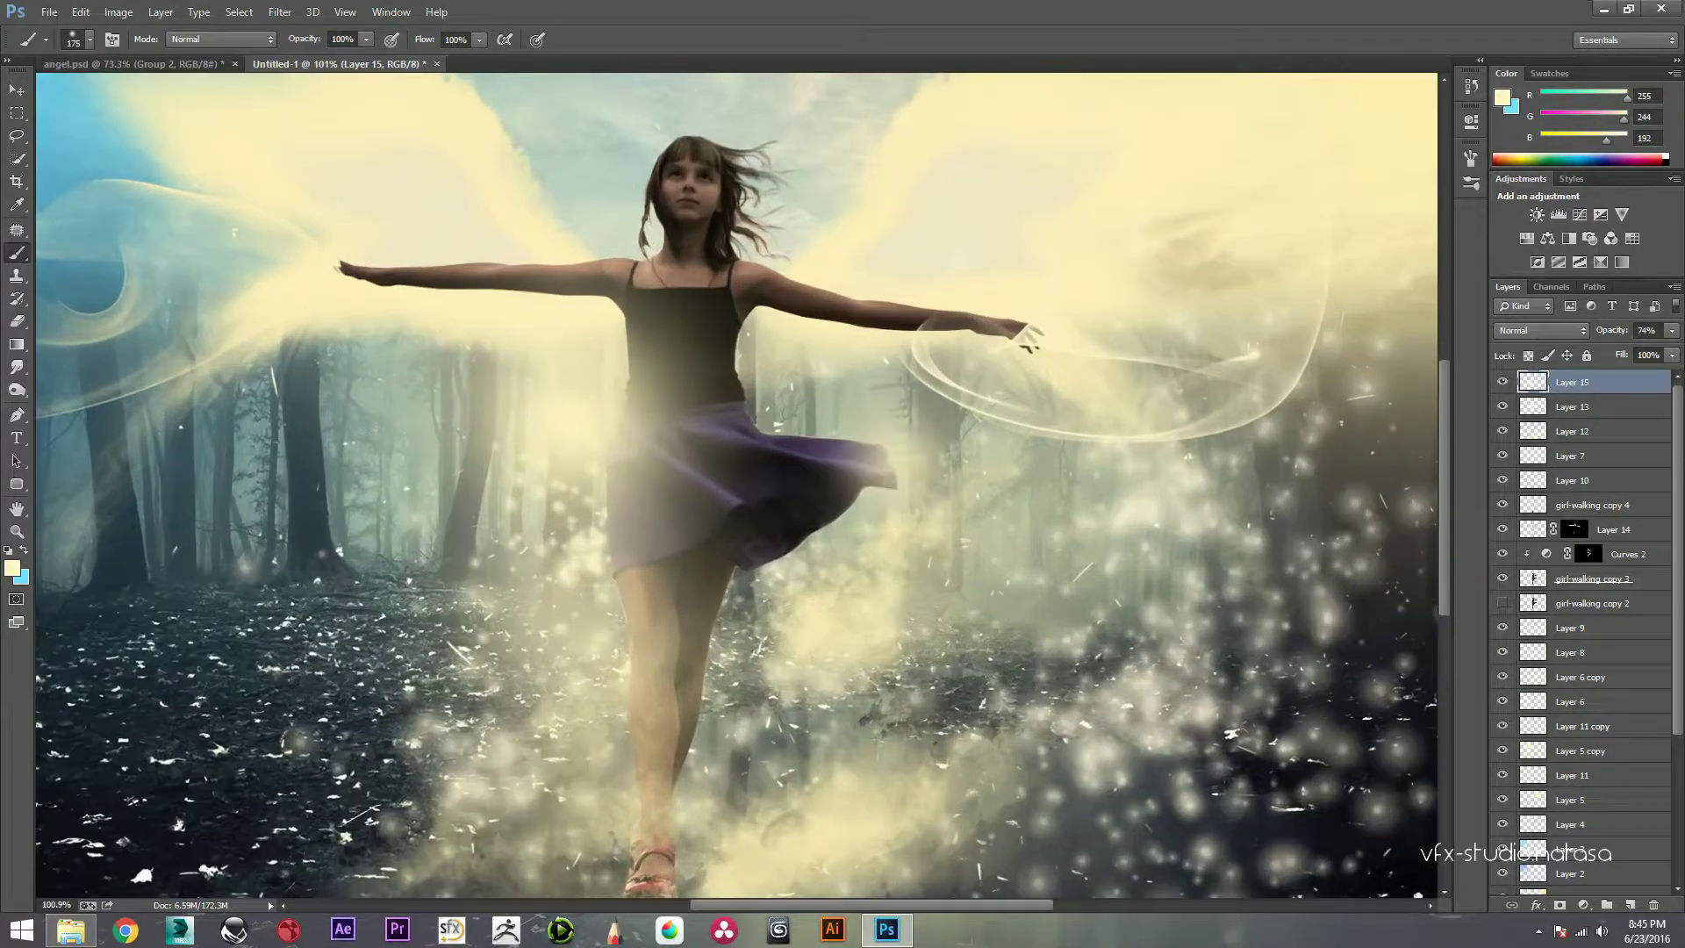
pyautogui.scroll(-2, 832, 501)
pyautogui.scroll(-1, 832, 501)
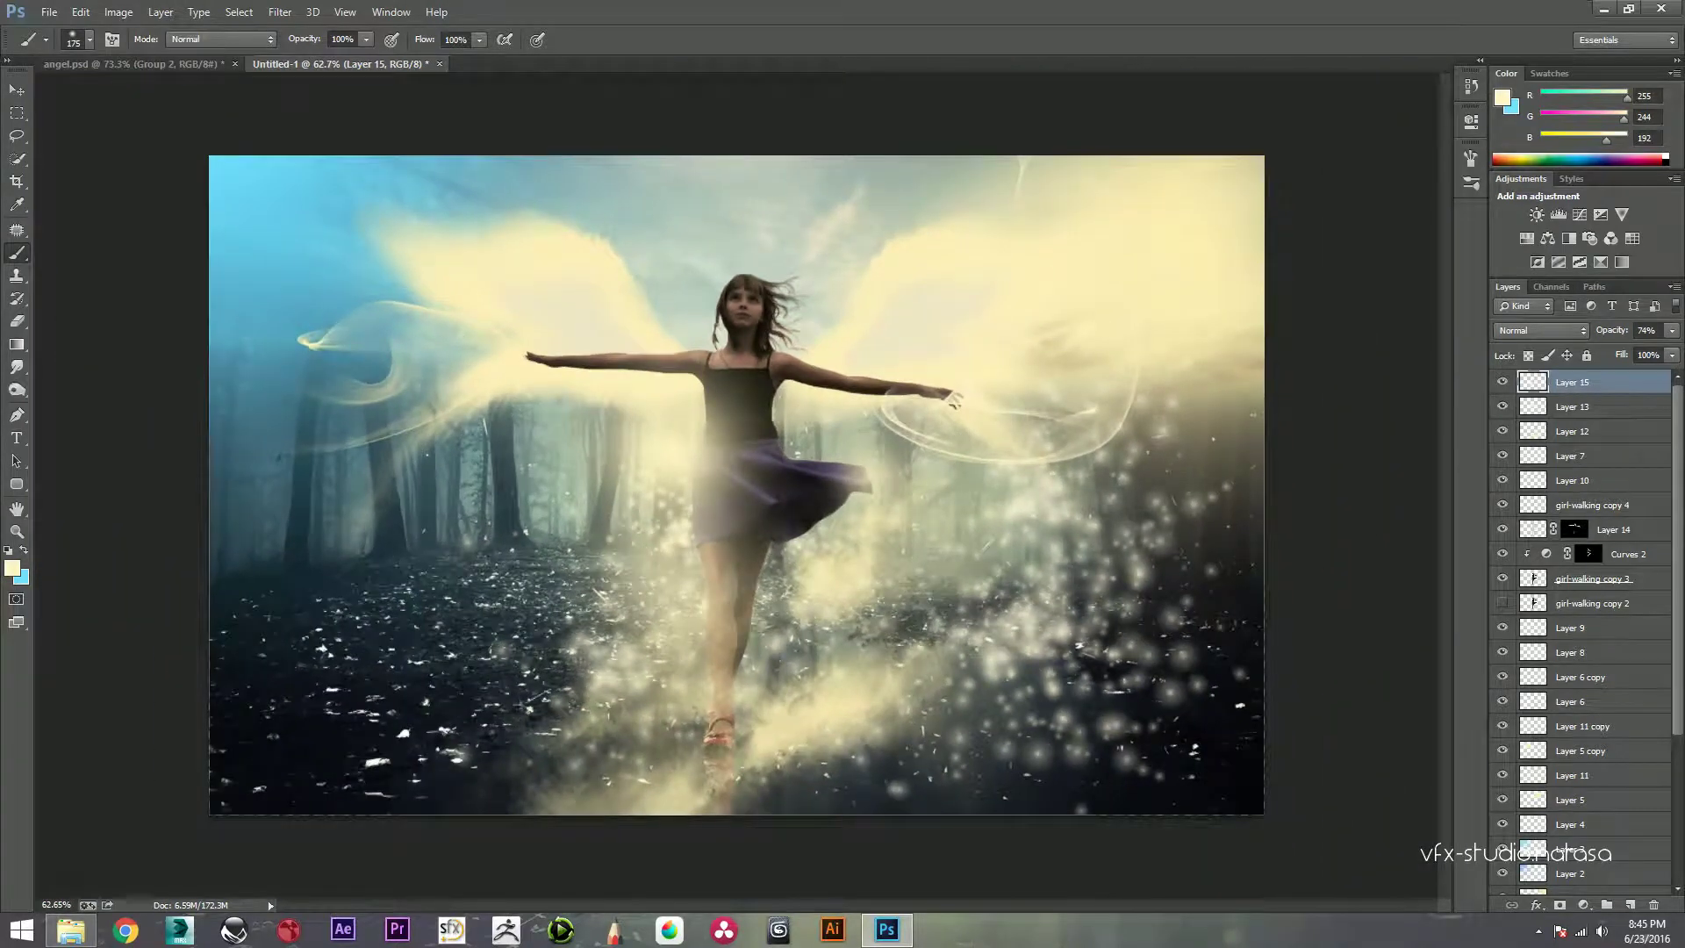
# Step: Add a new layer and dab a 700 px pale-yellow glow above the girl's head
pyautogui.click(1630, 905)
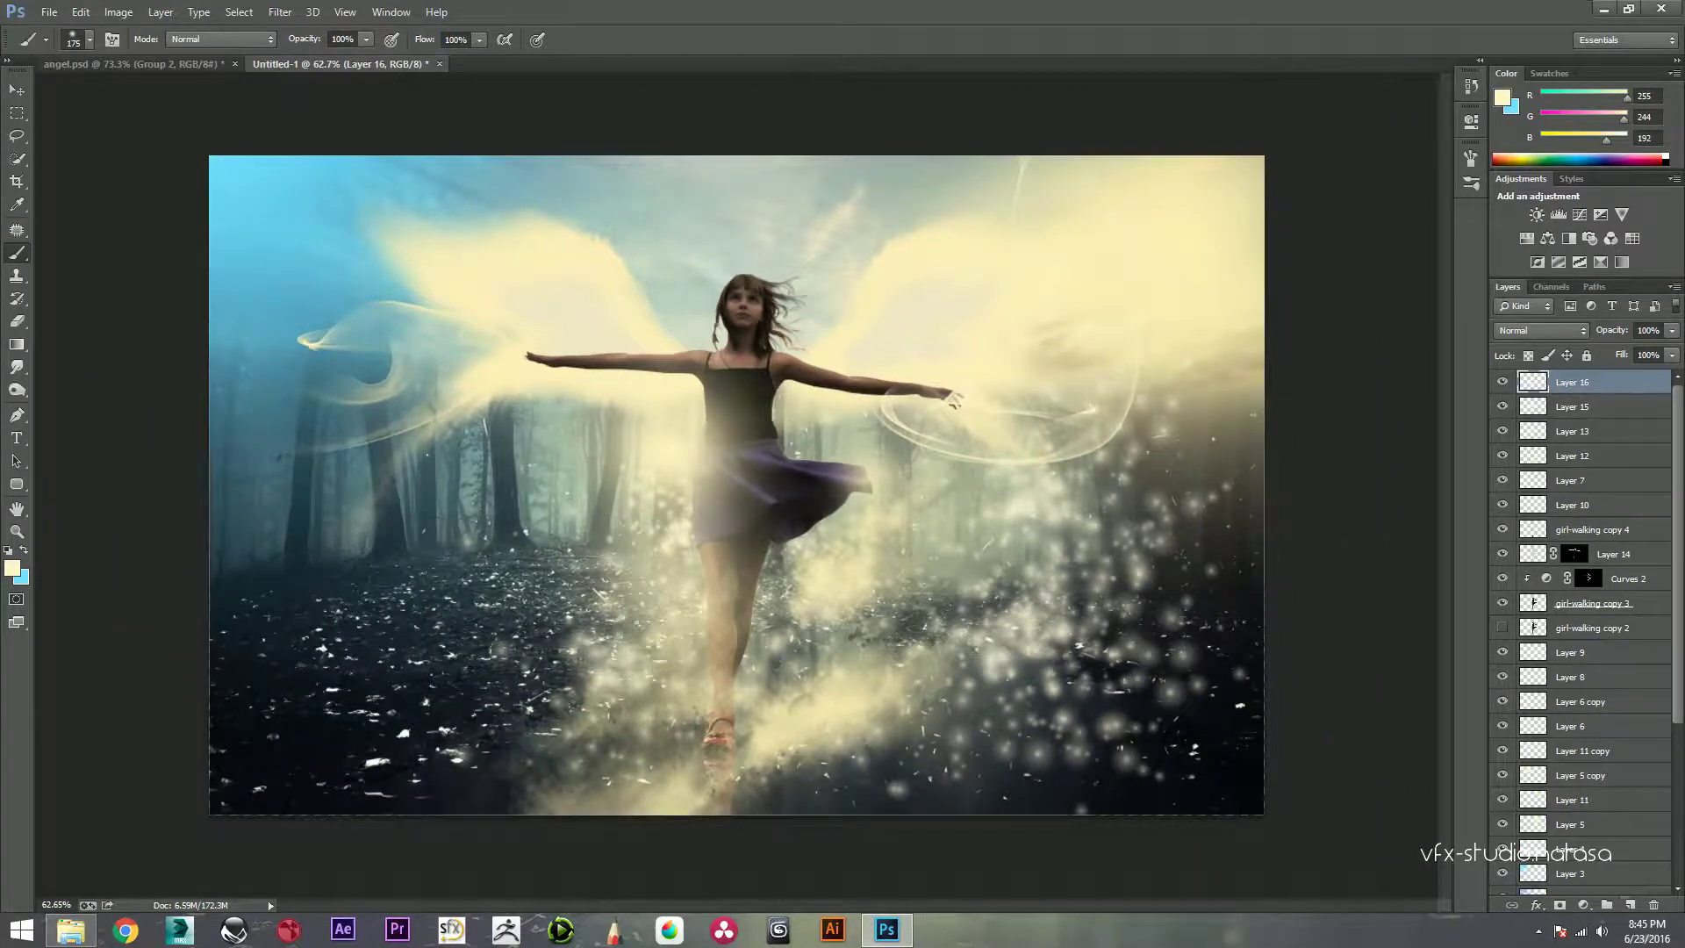
pyautogui.press(']')
pyautogui.press(']')
pyautogui.press(']')
pyautogui.click(745, 164)
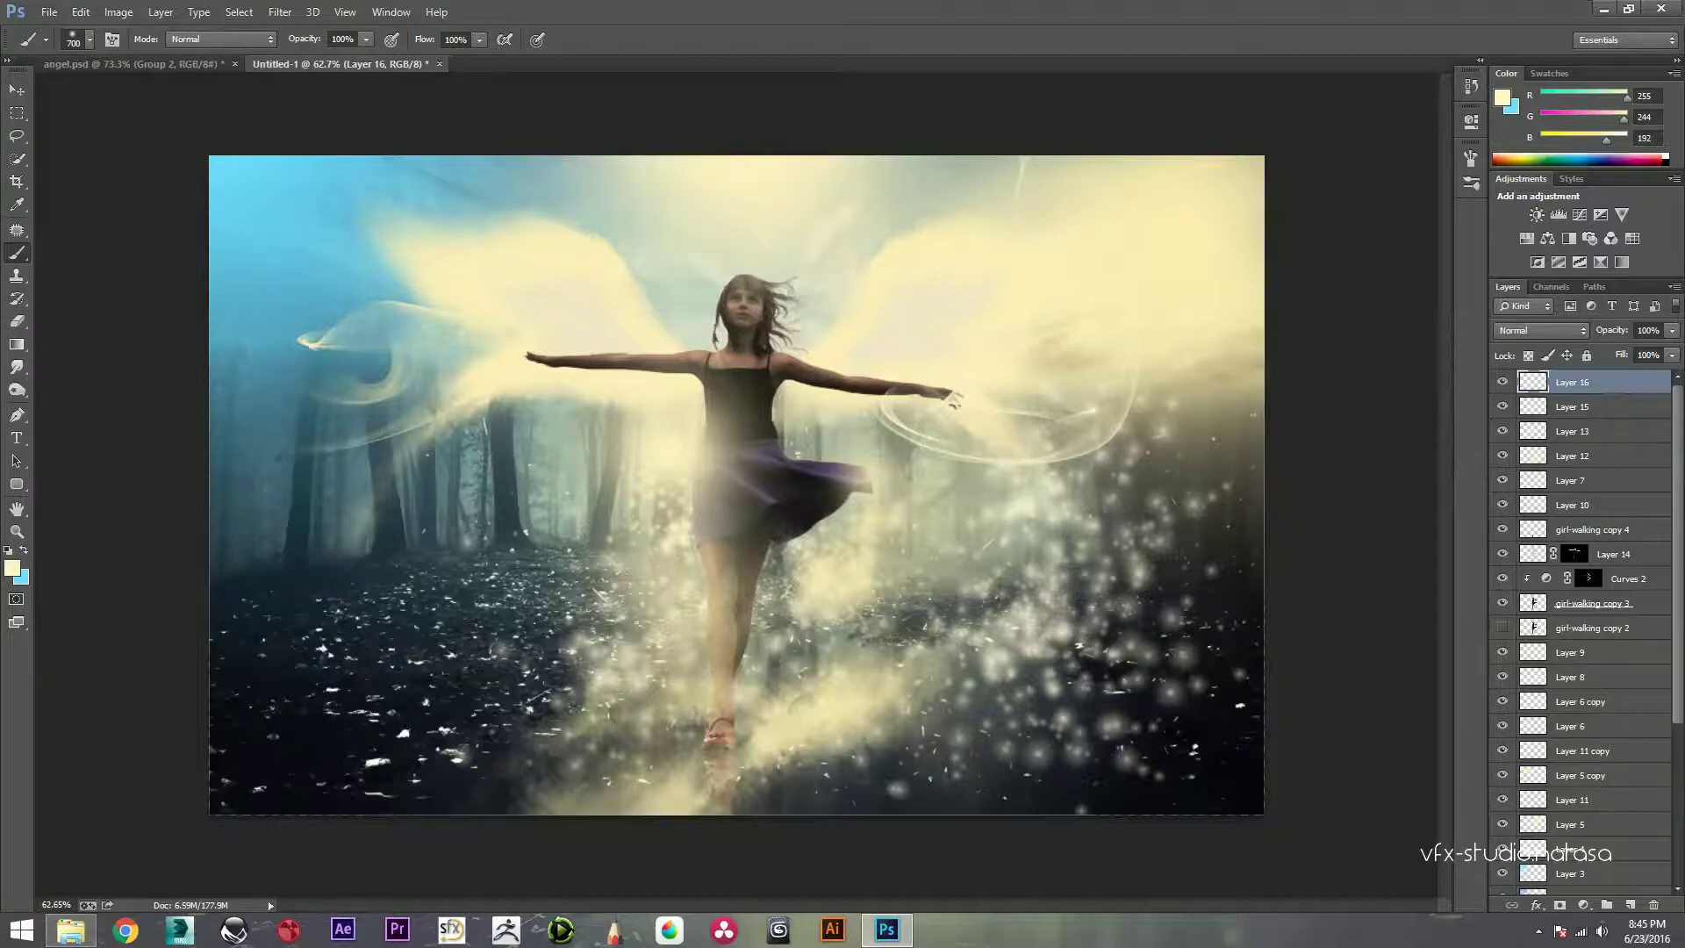
pyautogui.scroll(-2, 736, 485)
# Step: Scale the head glow to about 174% and nudge it into place
pyautogui.hotkey('ctrl', 't')
pyautogui.moveTo(957, 260); pyautogui.dragTo(1098, 145)
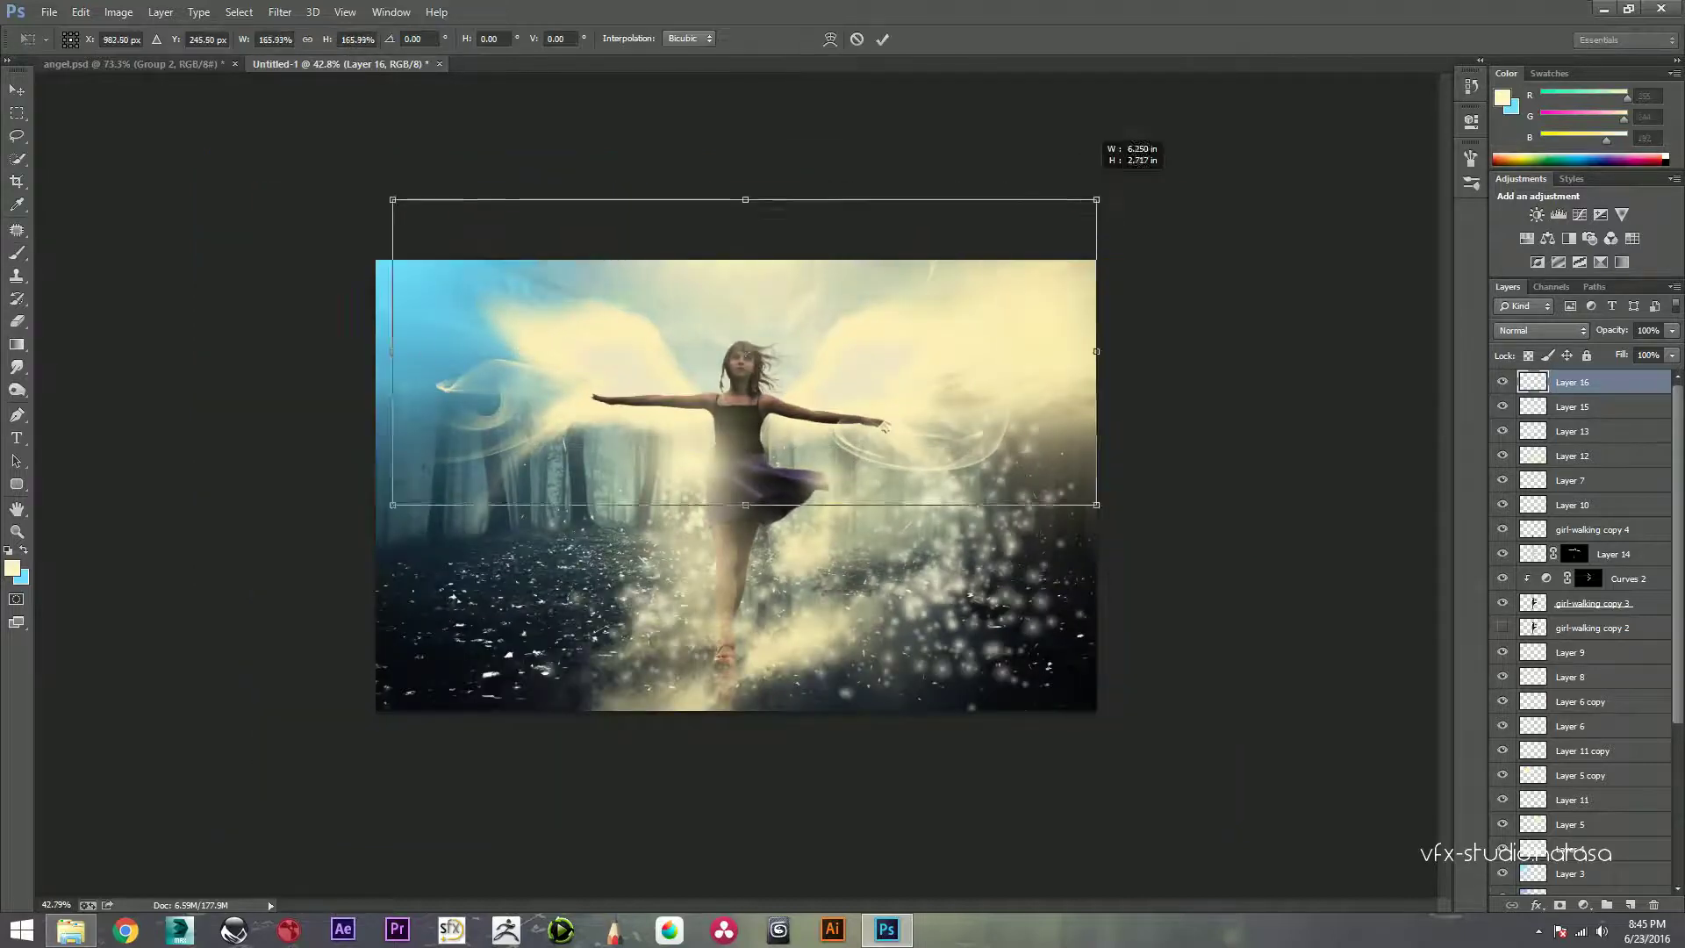
pyautogui.moveTo(821, 179)
pyautogui.mouseDown()
pyautogui.moveTo(812, 211)
pyautogui.moveTo(857, 246)
pyautogui.mouseUp()
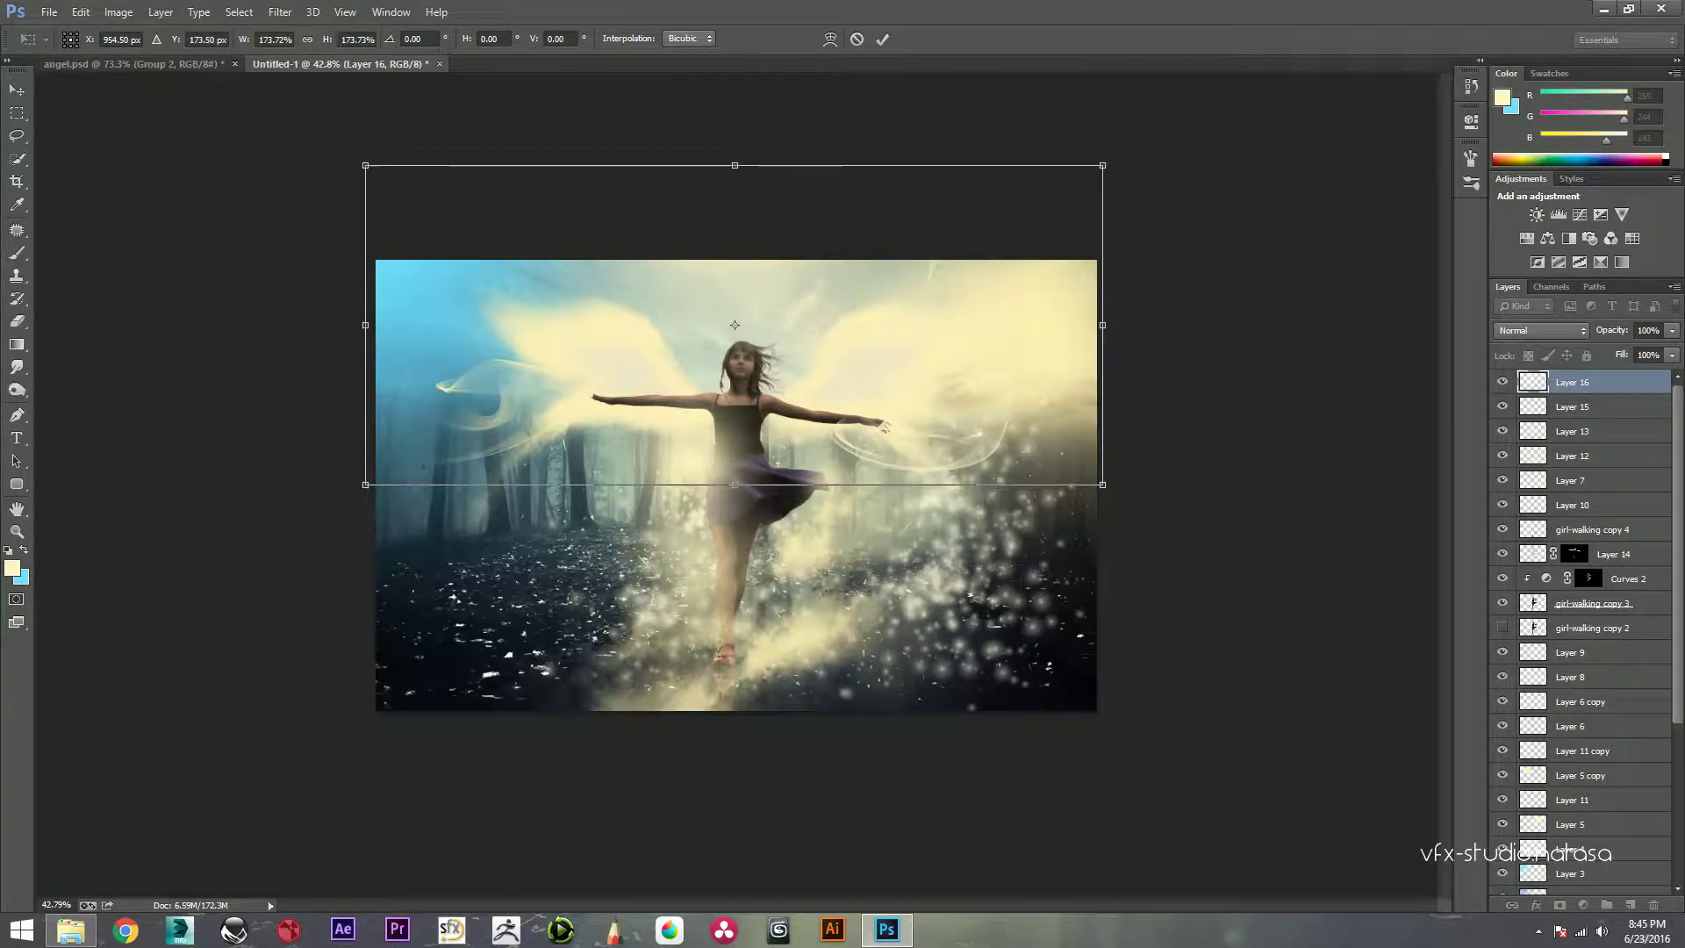
pyautogui.click(882, 39)
pyautogui.press('b')
pyautogui.scroll(1, 737, 485)
pyautogui.scroll(1, 737, 486)
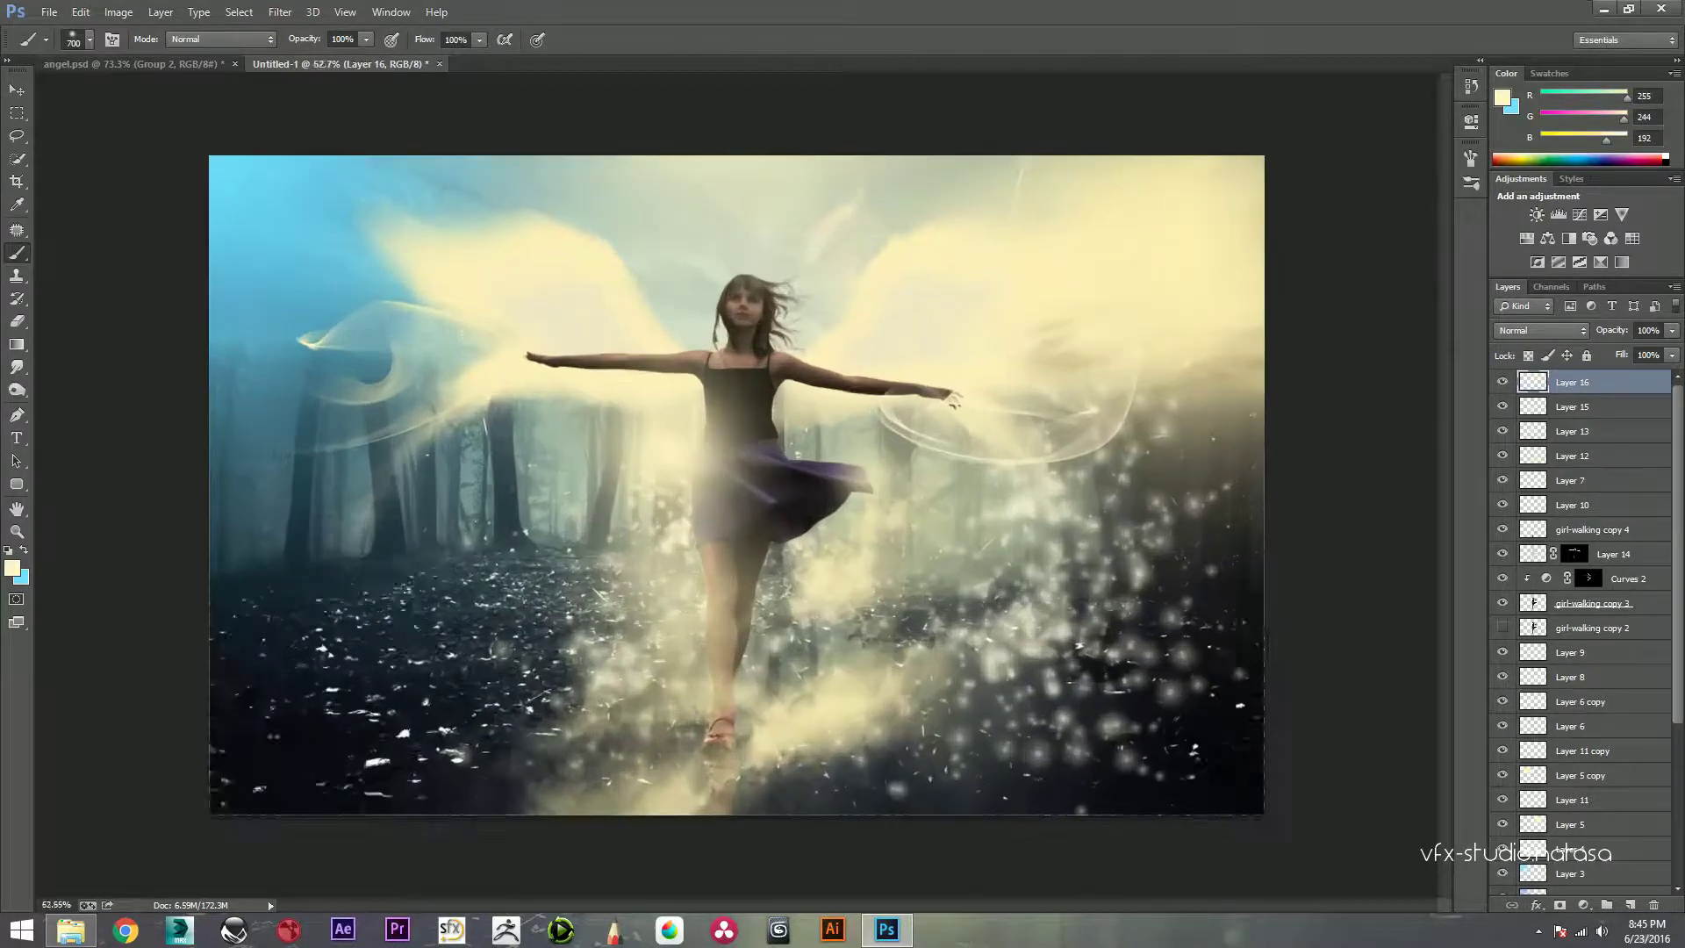
pyautogui.scroll(1, 737, 486)
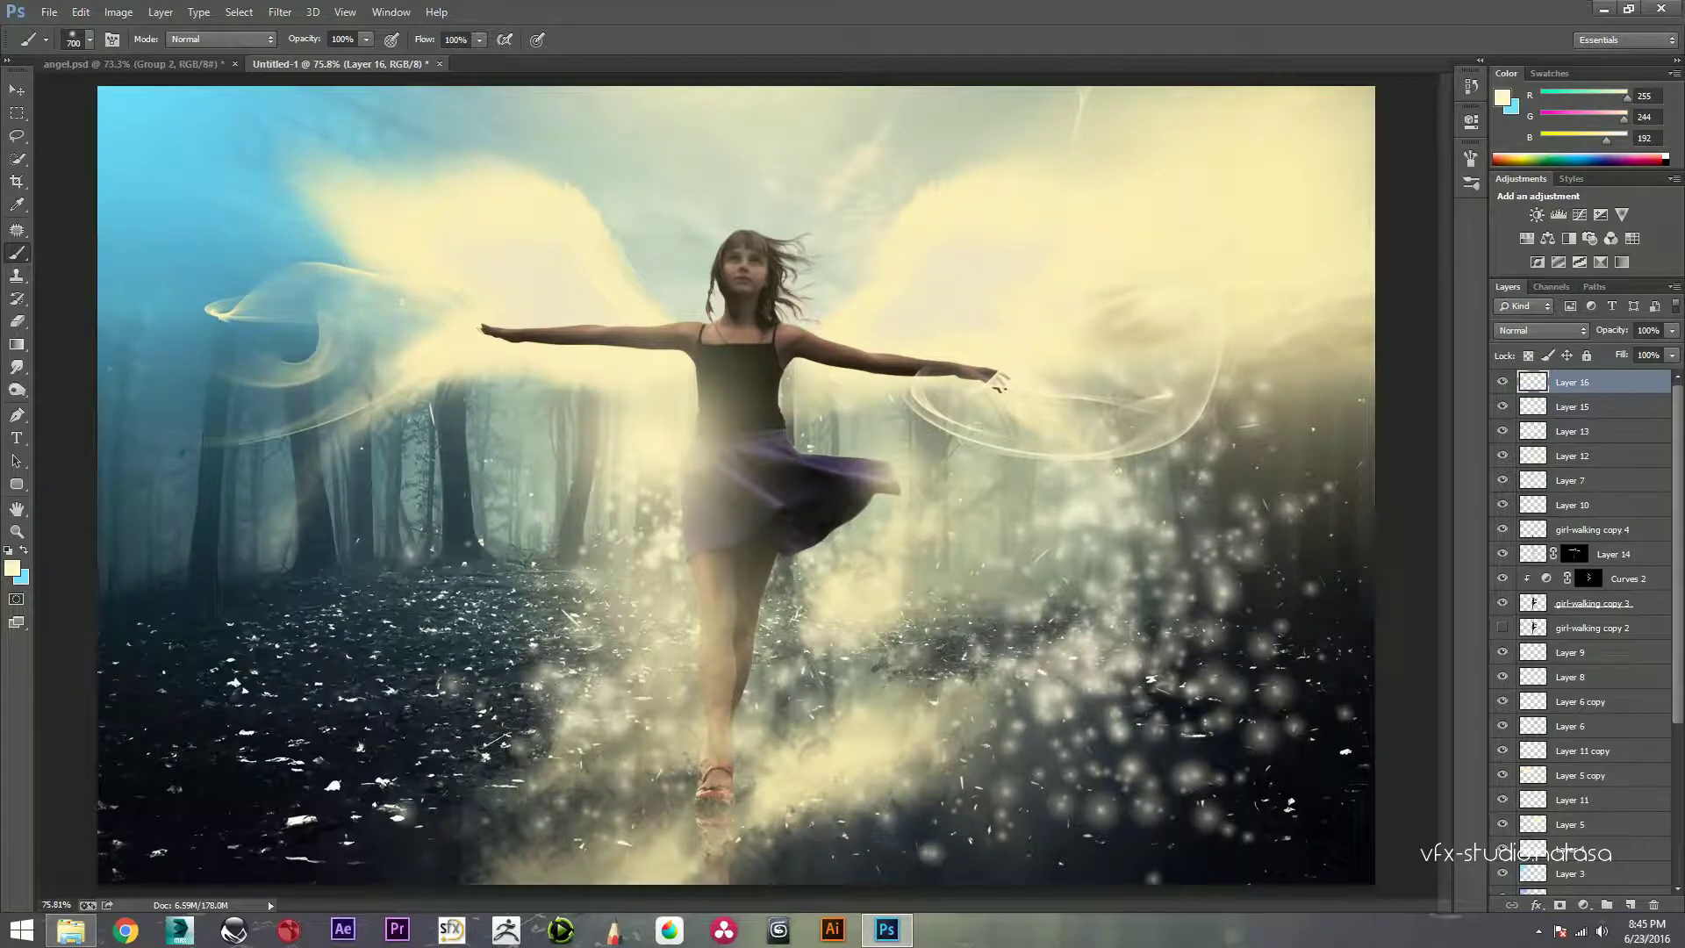
pyautogui.click(1613, 554)
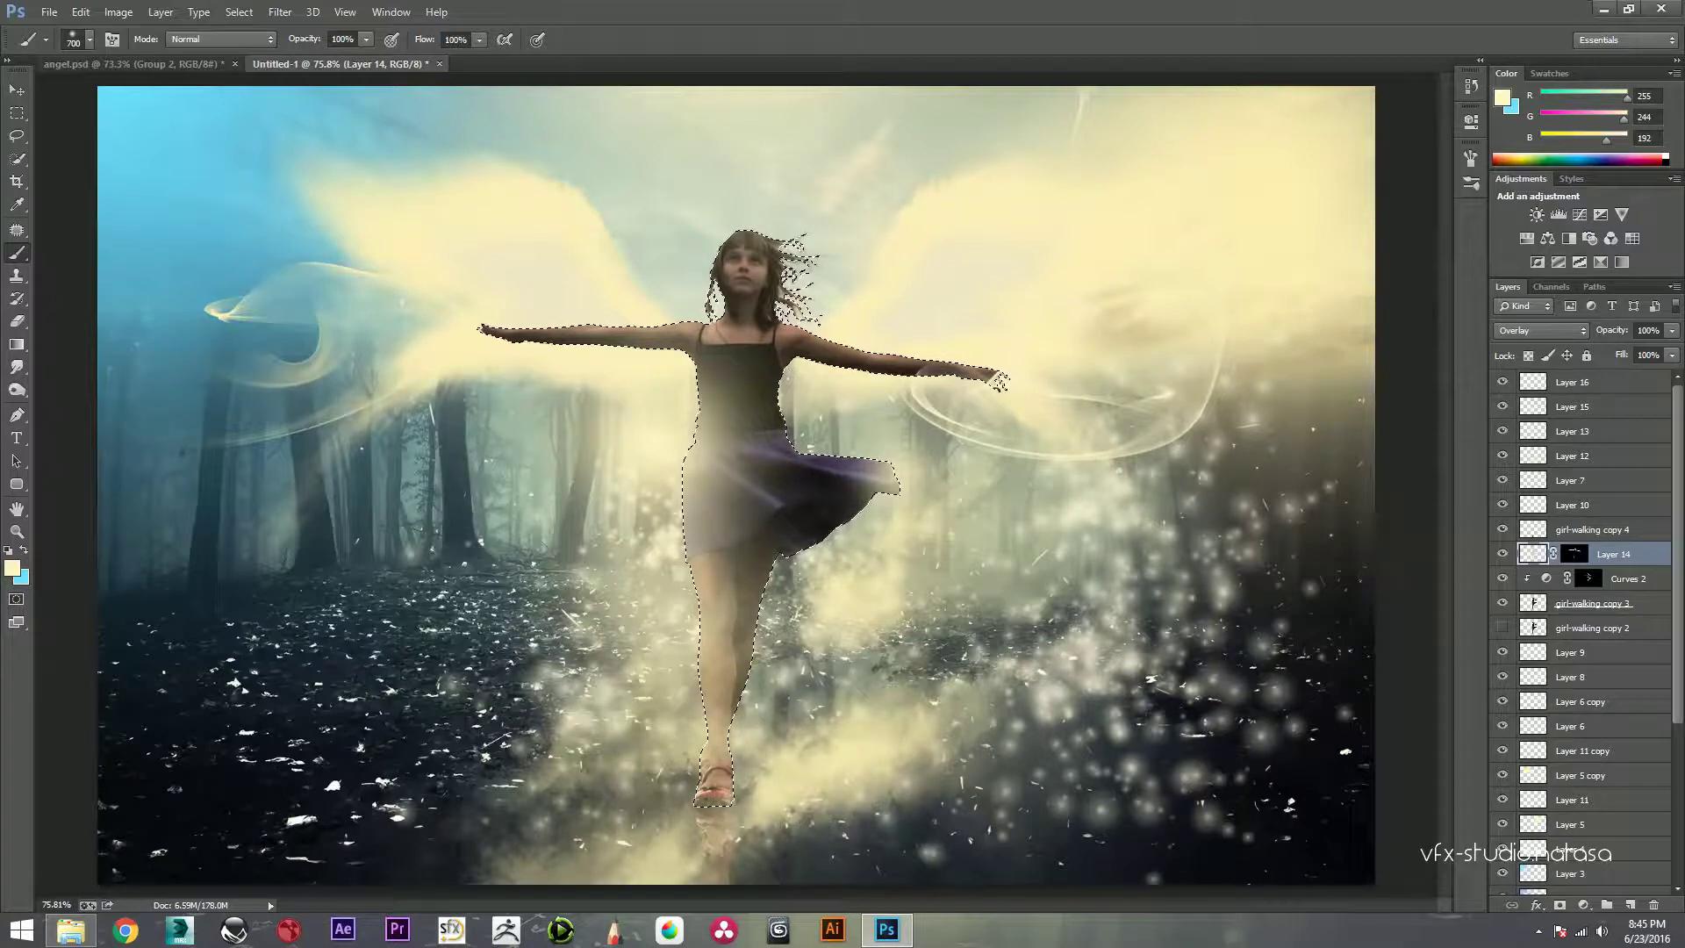
# Step: Add a new layer over the girl's selection and set the foreground colour to #222222
pyautogui.click(1630, 905)
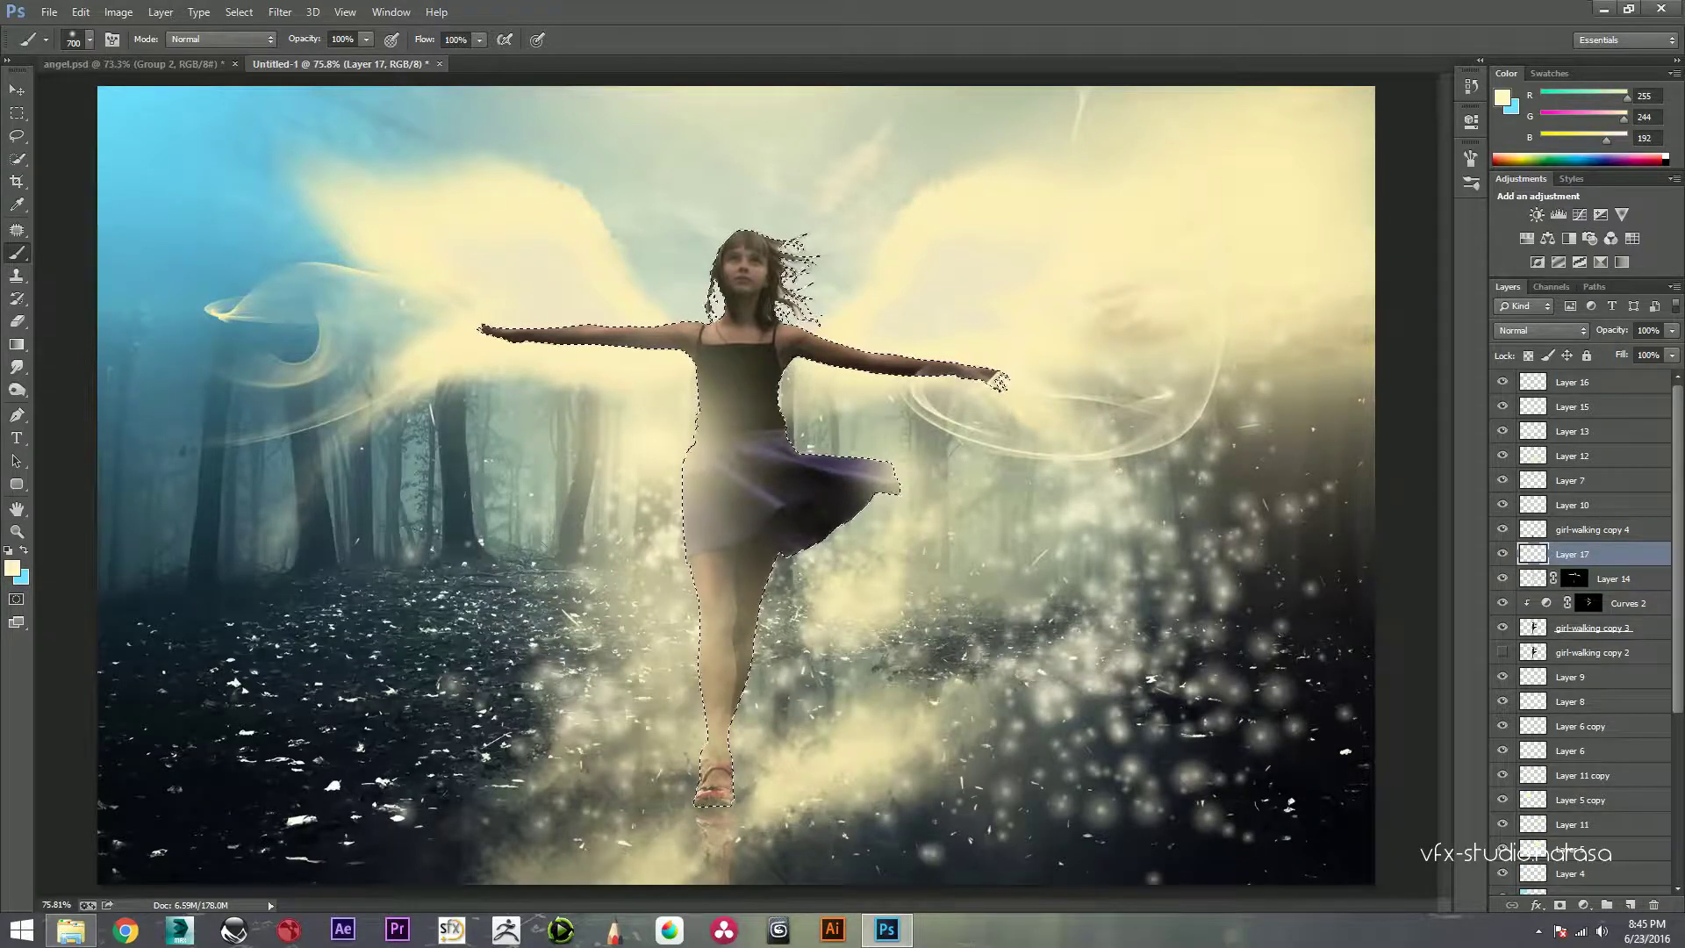
pyautogui.click(11, 567)
pyautogui.write('222222')
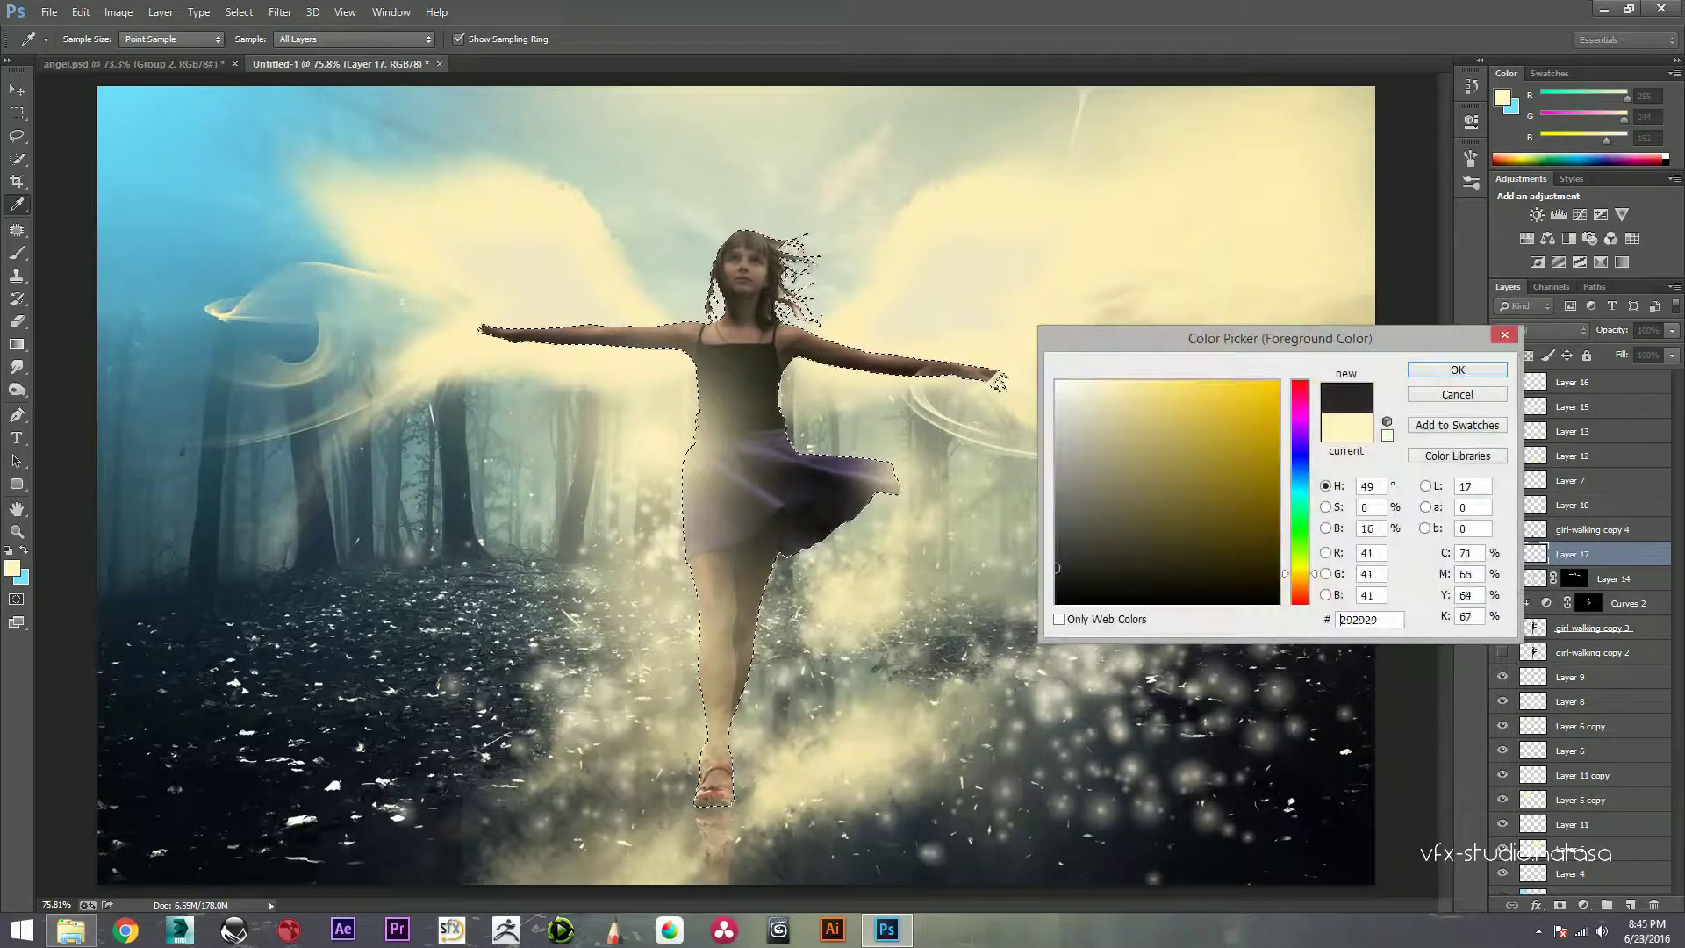
pyautogui.press('Return')
pyautogui.press('b')
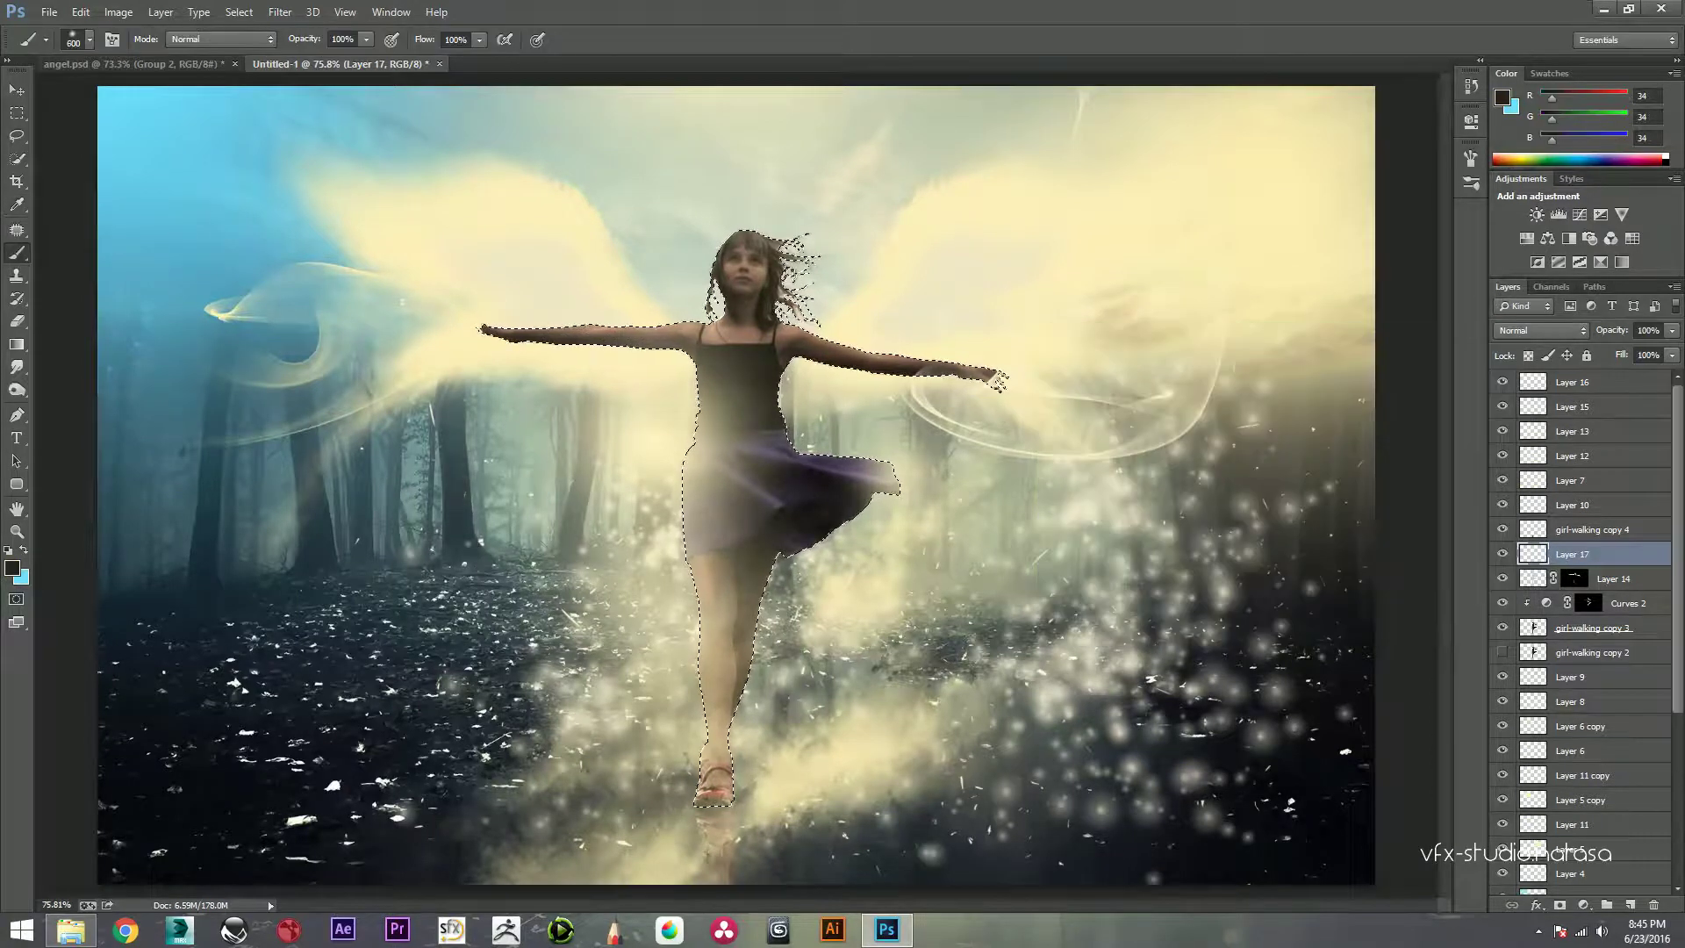
# Step: Paint dark grey over the purple skirt highlights and edges
pyautogui.scroll(3, 789, 449)
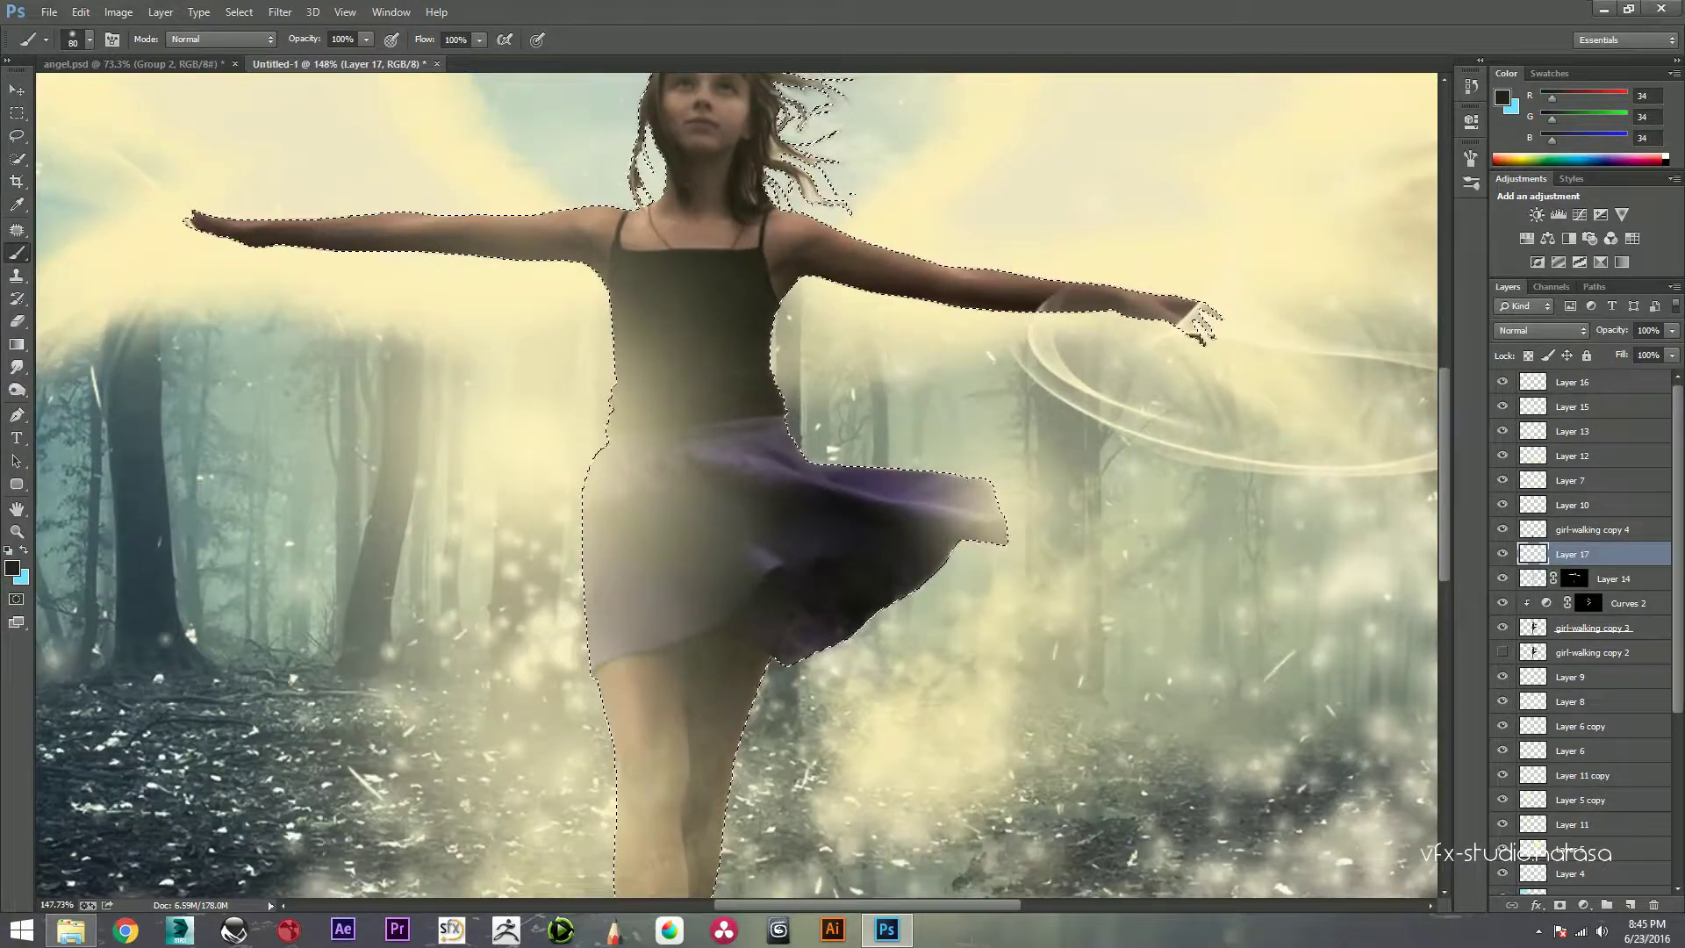
pyautogui.moveTo(764, 496); pyautogui.dragTo(887, 514)
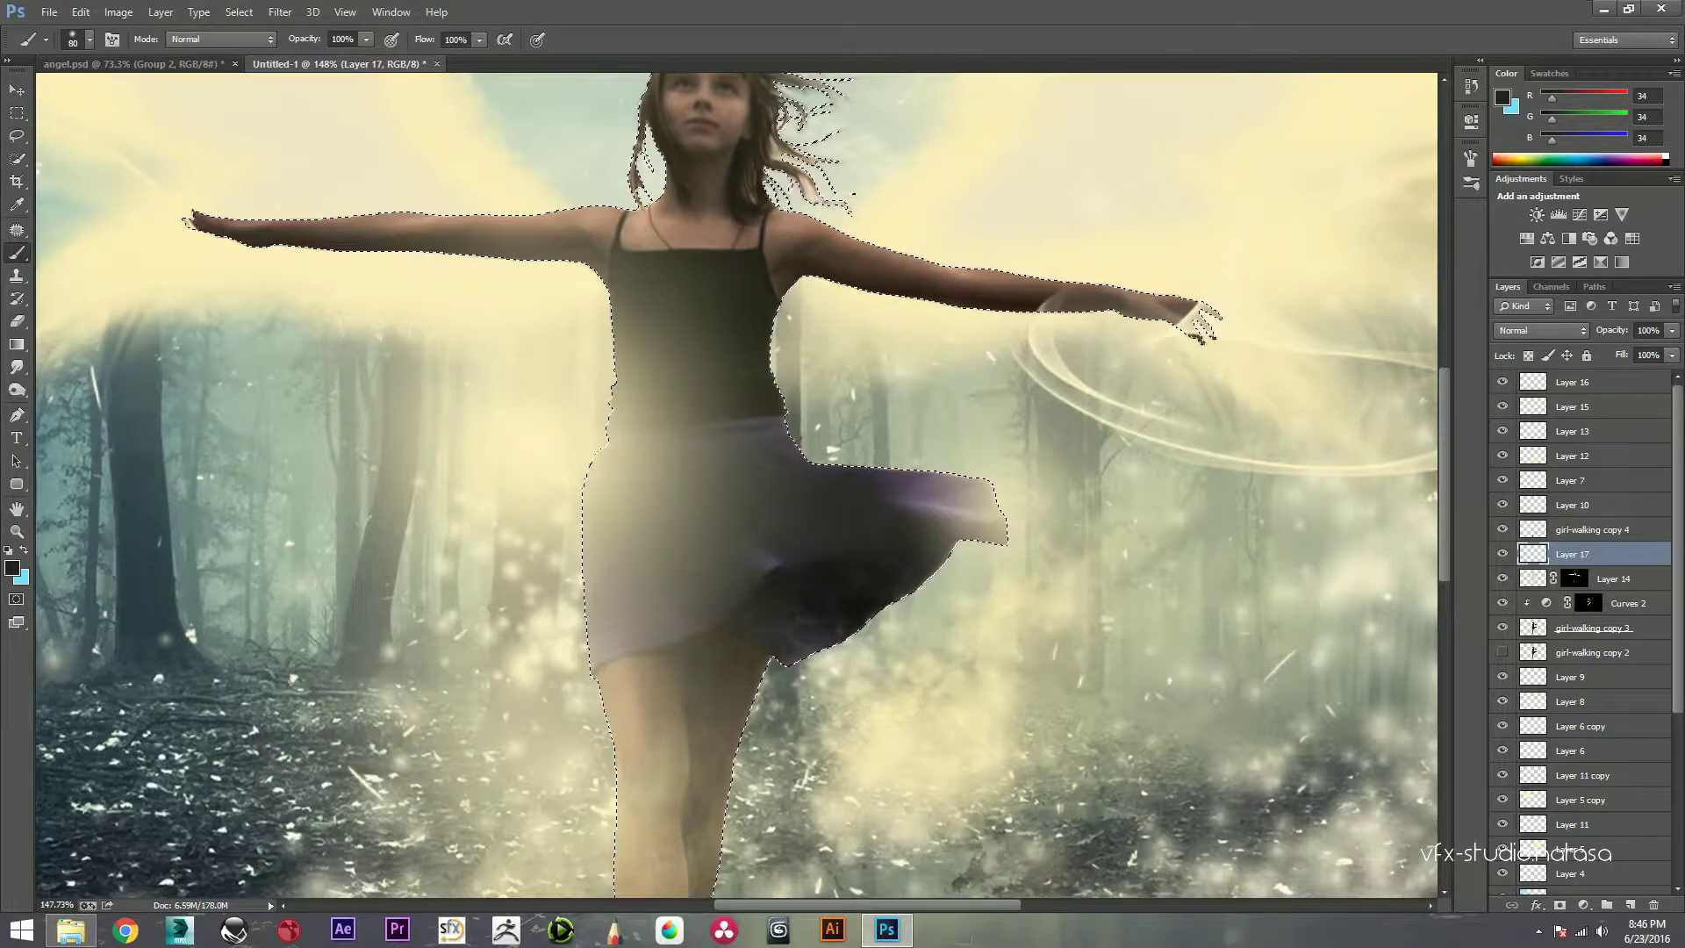
pyautogui.moveTo(597, 584); pyautogui.dragTo(606, 667)
pyautogui.moveTo(930, 572); pyautogui.dragTo(867, 621)
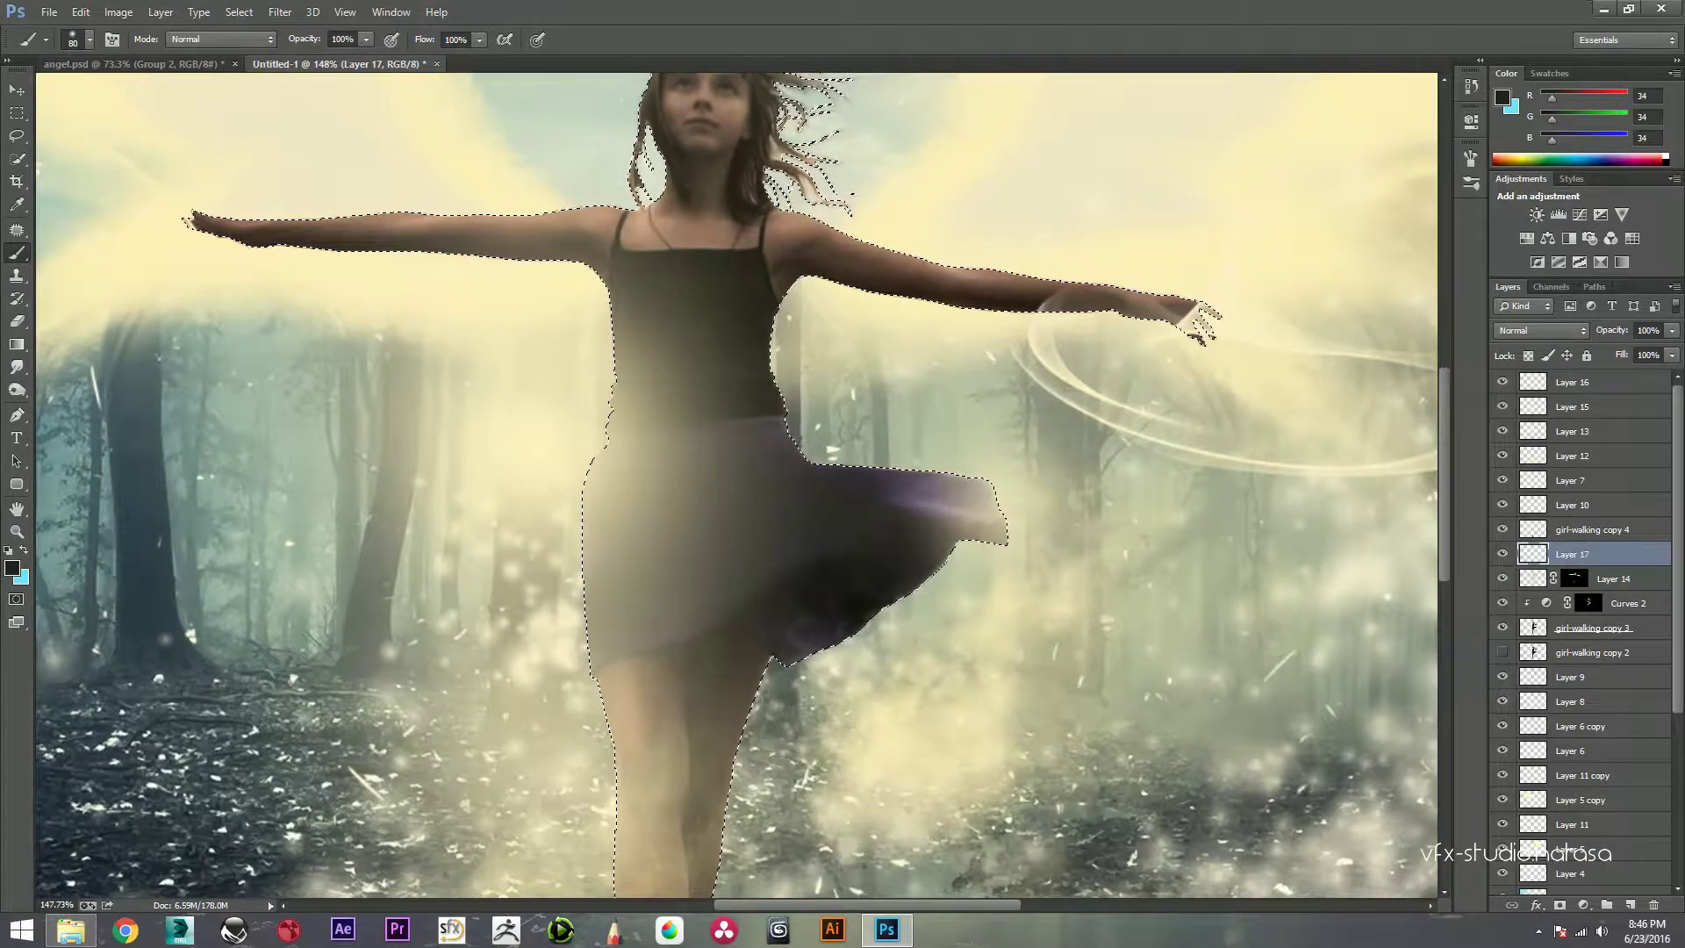
pyautogui.moveTo(961, 509)
pyautogui.mouseDown()
pyautogui.moveTo(908, 531)
pyautogui.moveTo(935, 575)
pyautogui.moveTo(746, 614)
pyautogui.mouseUp()
# Step: Set Layer 17 to Multiply at 85% opacity and compare the skirt before and after
pyautogui.click(1542, 330)
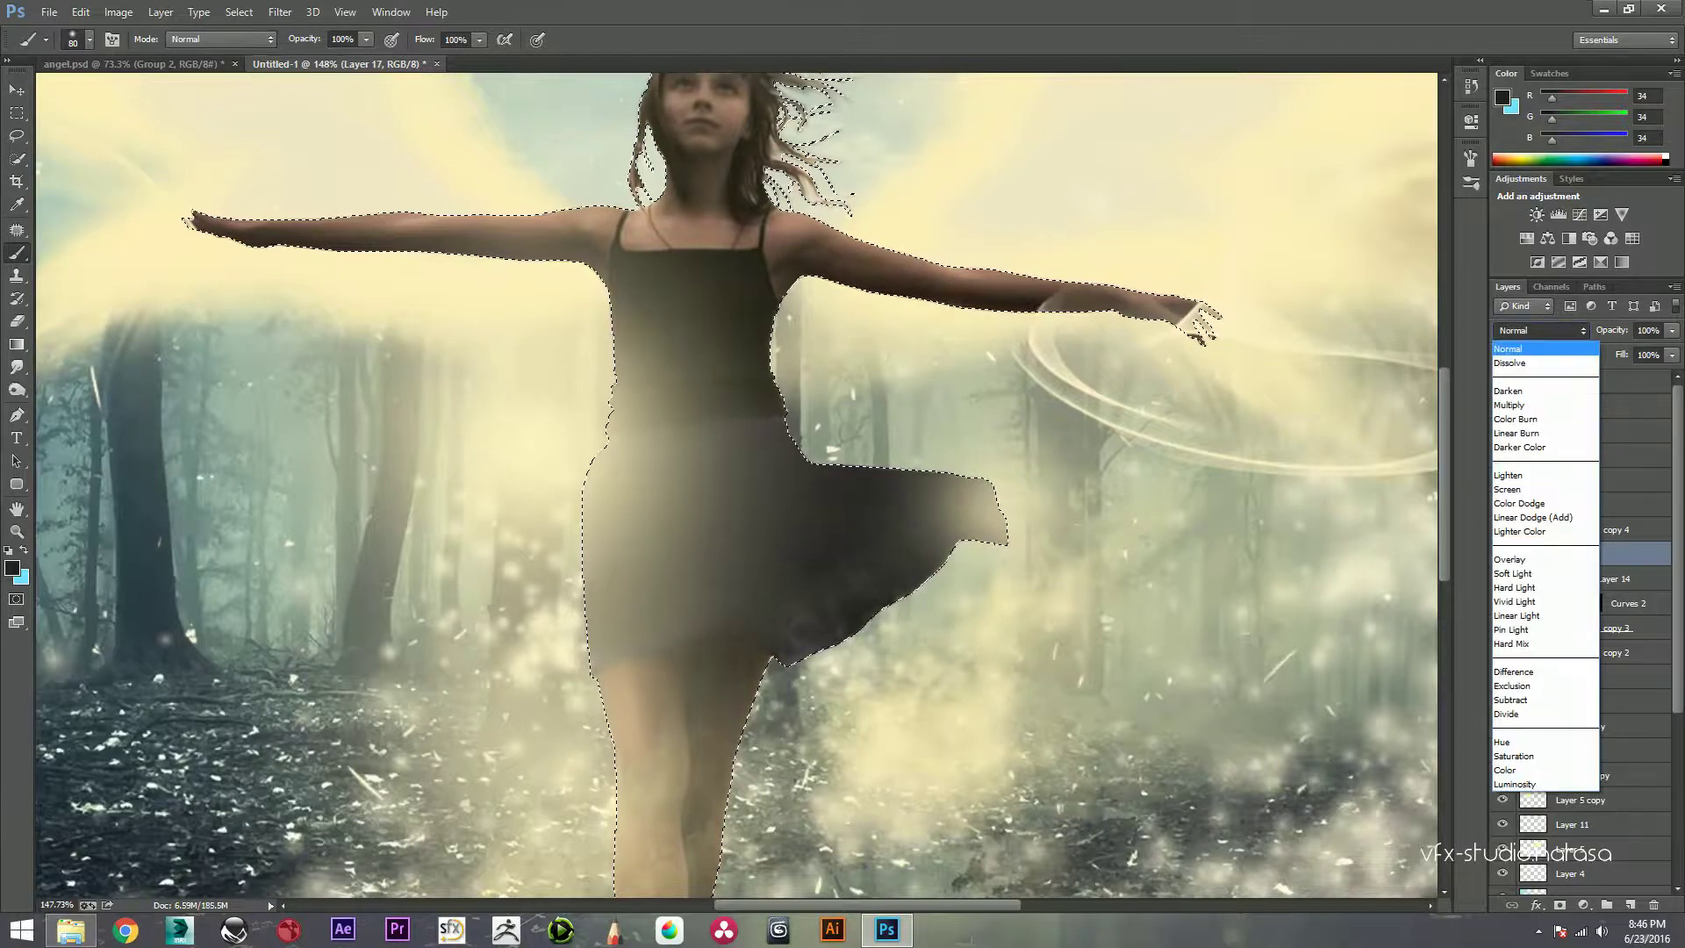
pyautogui.press('Return')
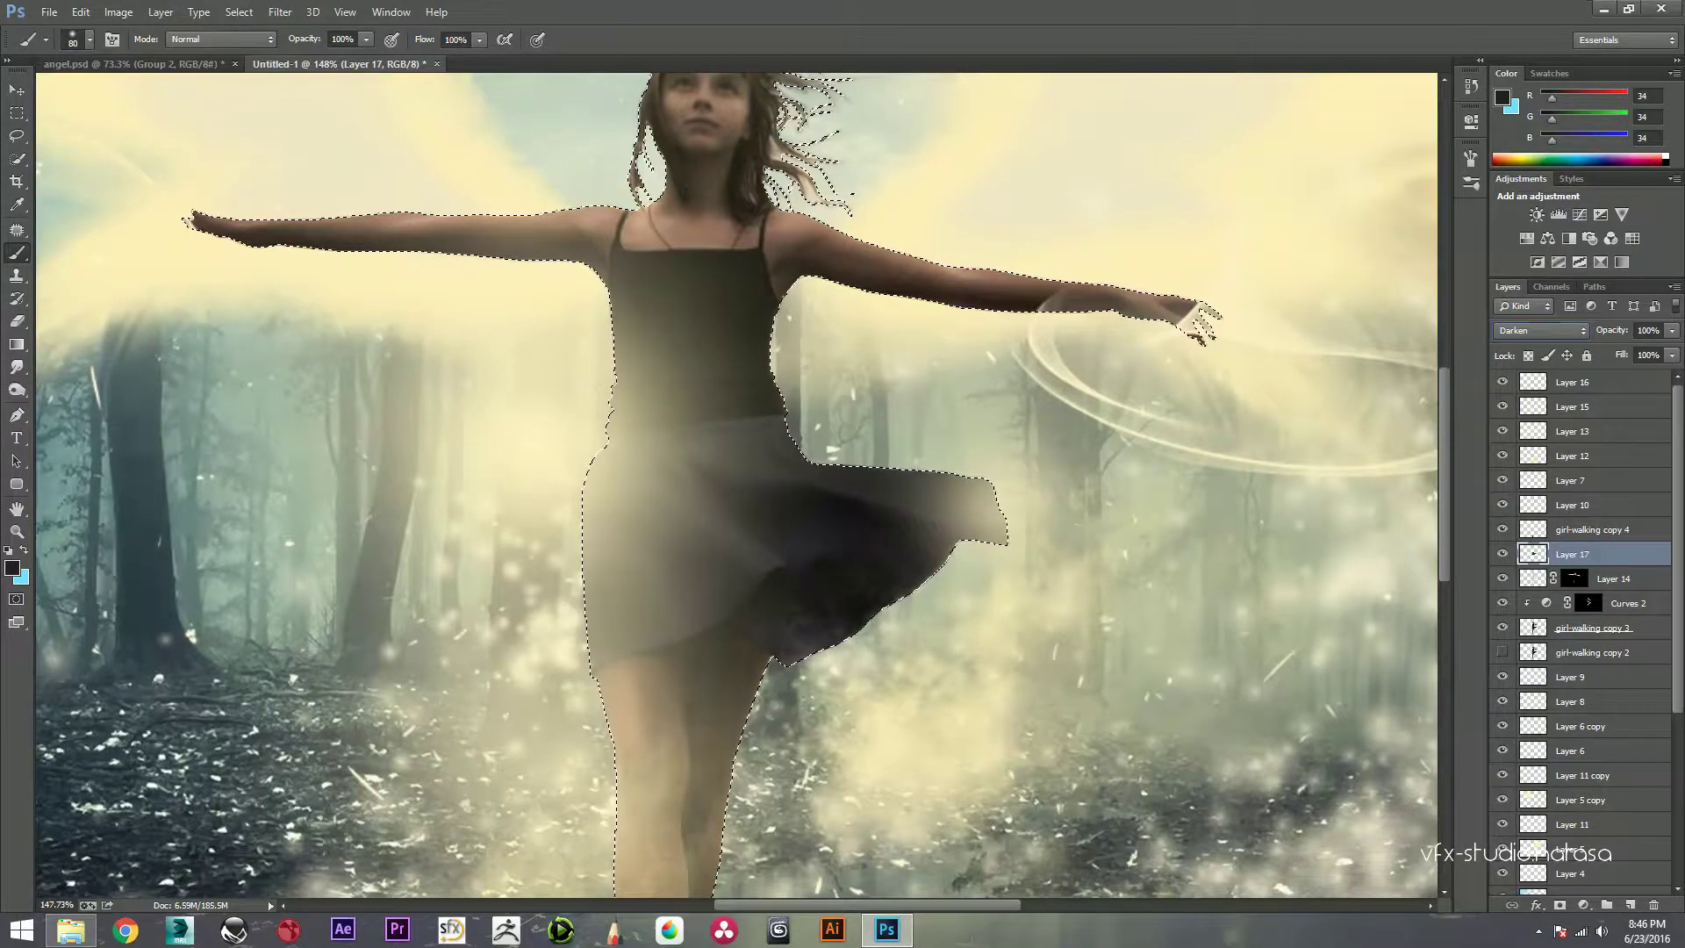
pyautogui.press('Down')
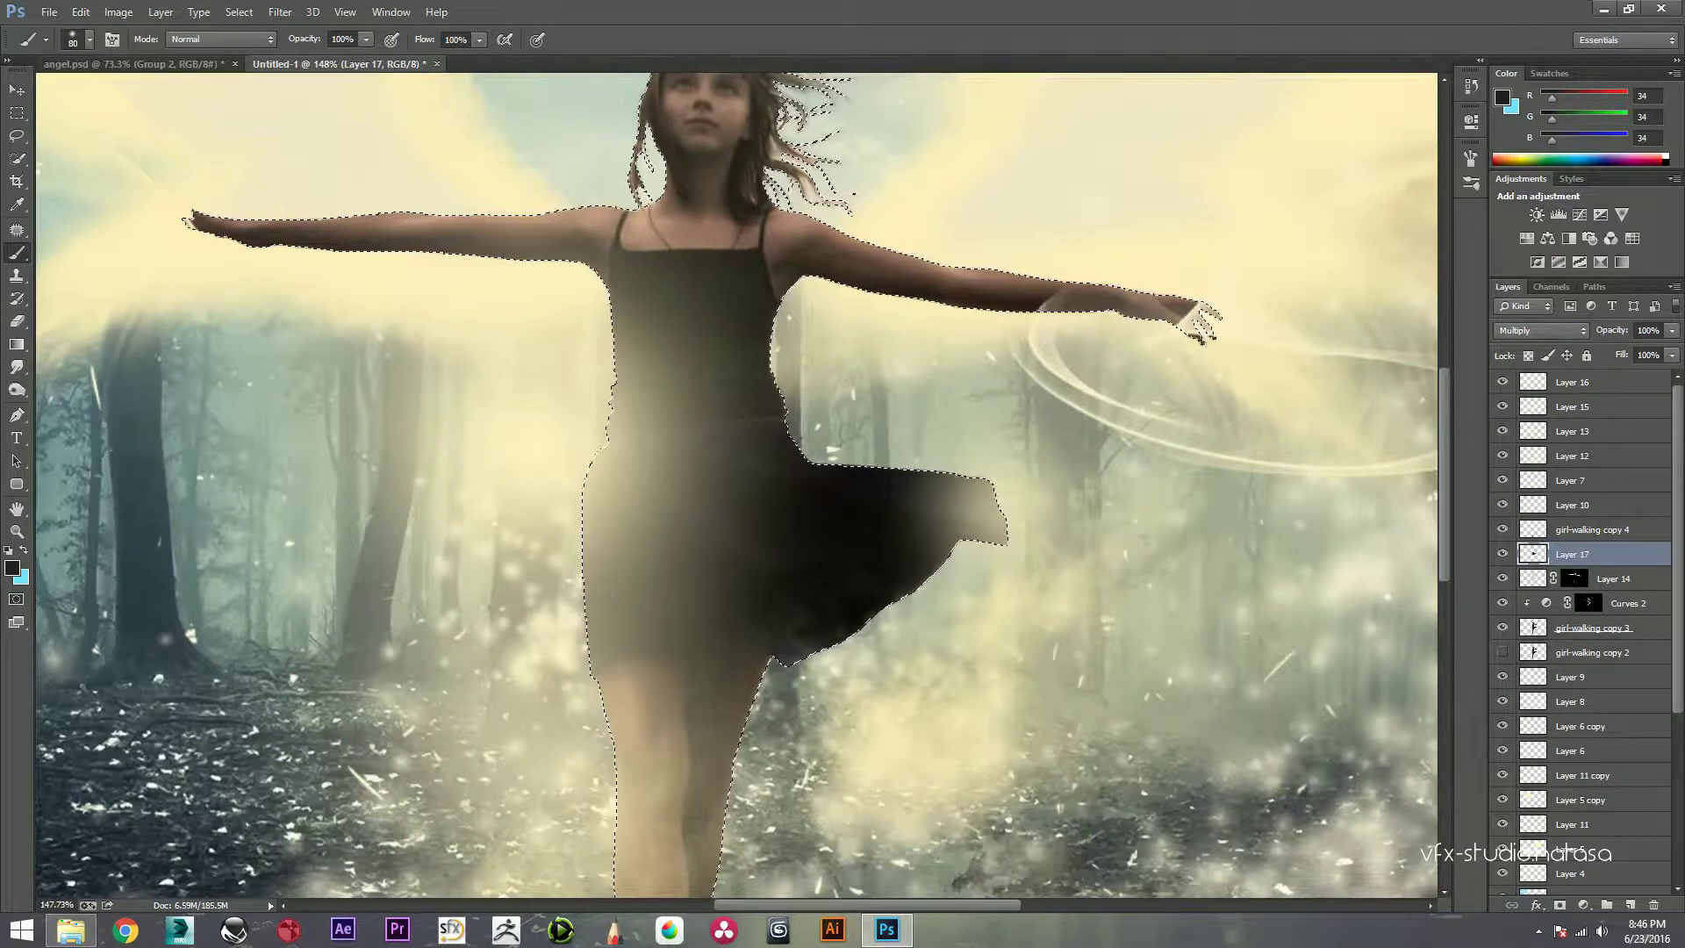
pyautogui.write('85')
pyautogui.press('Return')
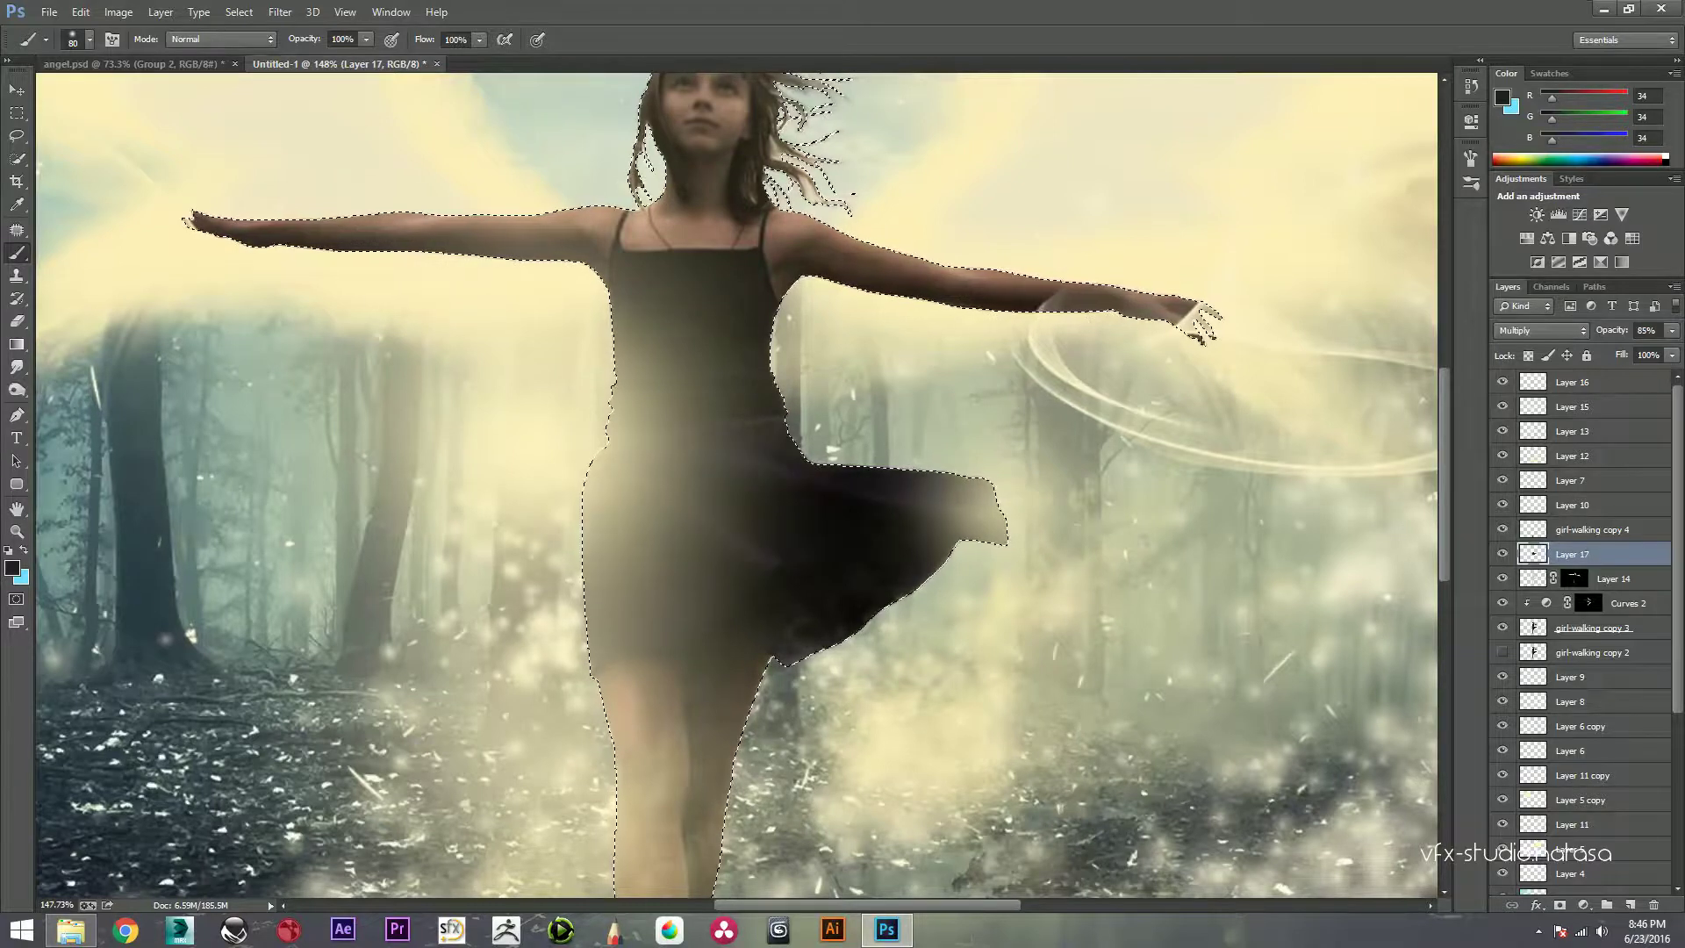
pyautogui.hotkey('ctrl', '0')
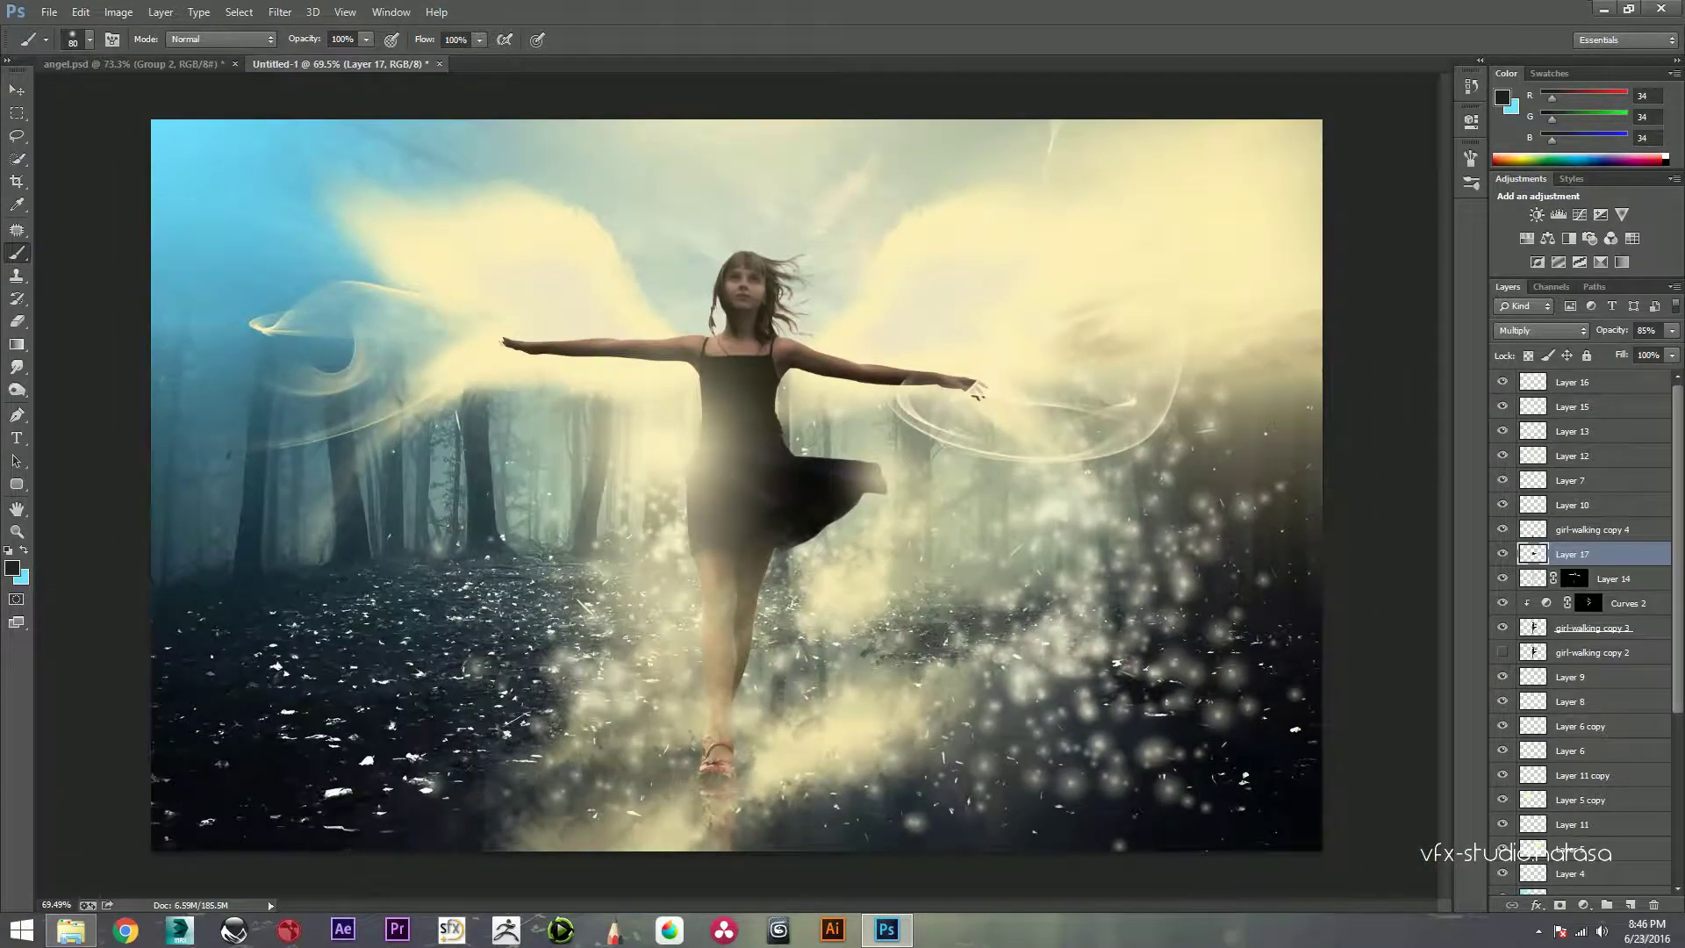
pyautogui.click(1503, 554)
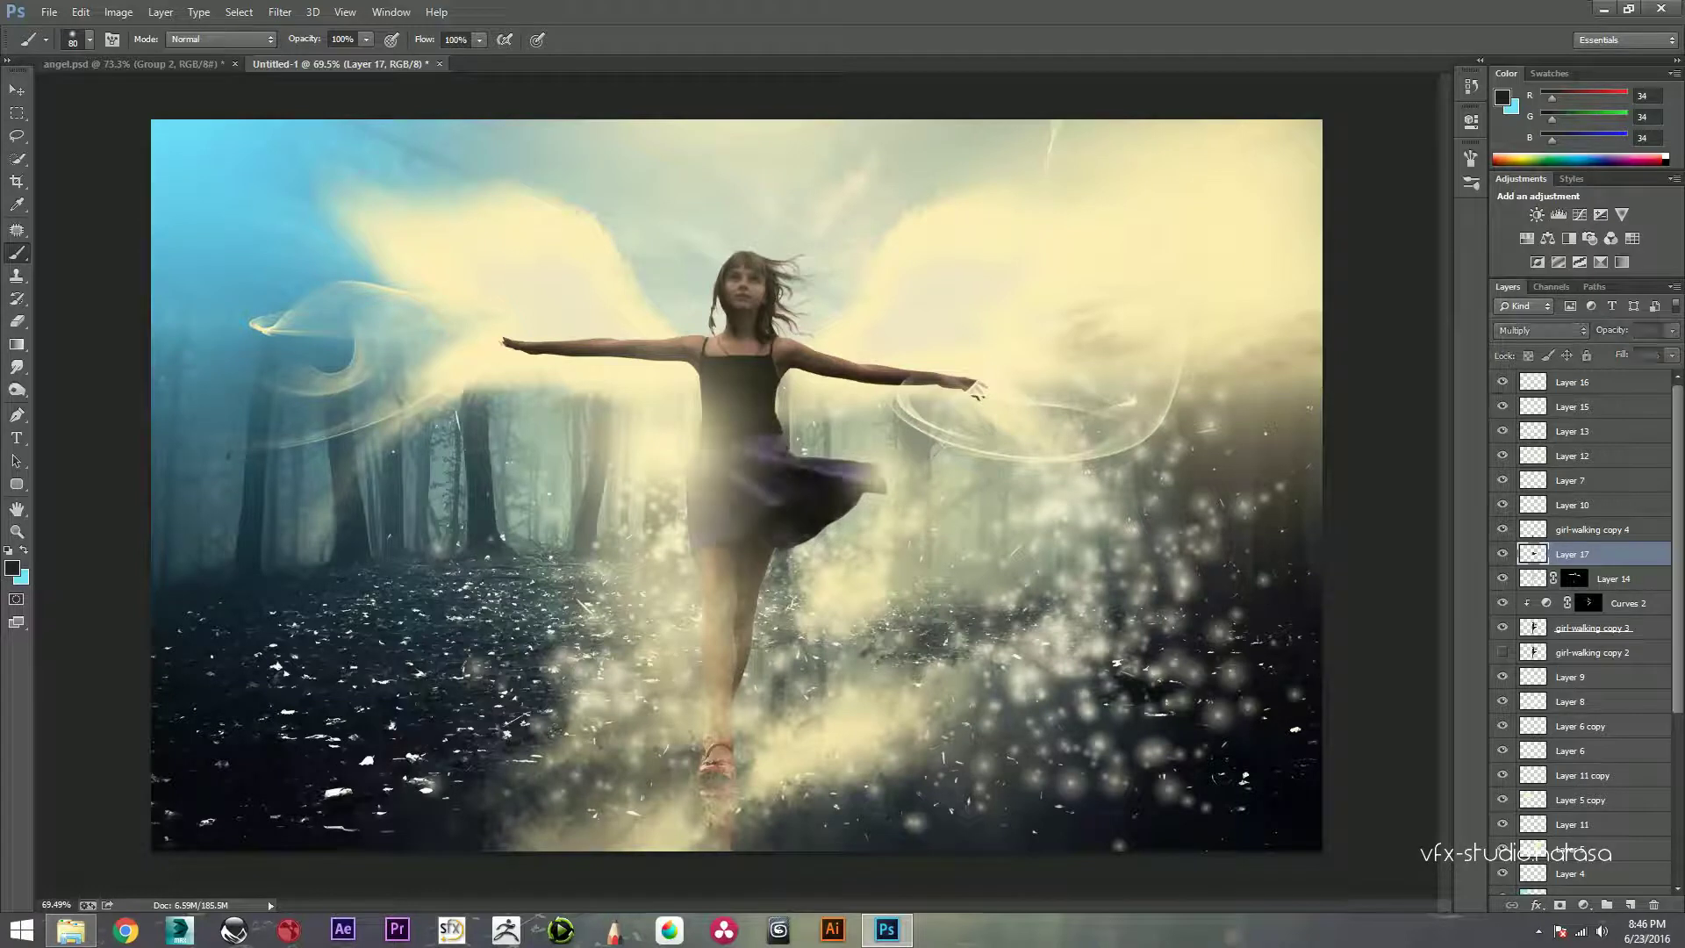
# Step: Set brush opacity to 91% and add a new empty layer above Layer 16
pyautogui.press('3')
pyautogui.press('6')
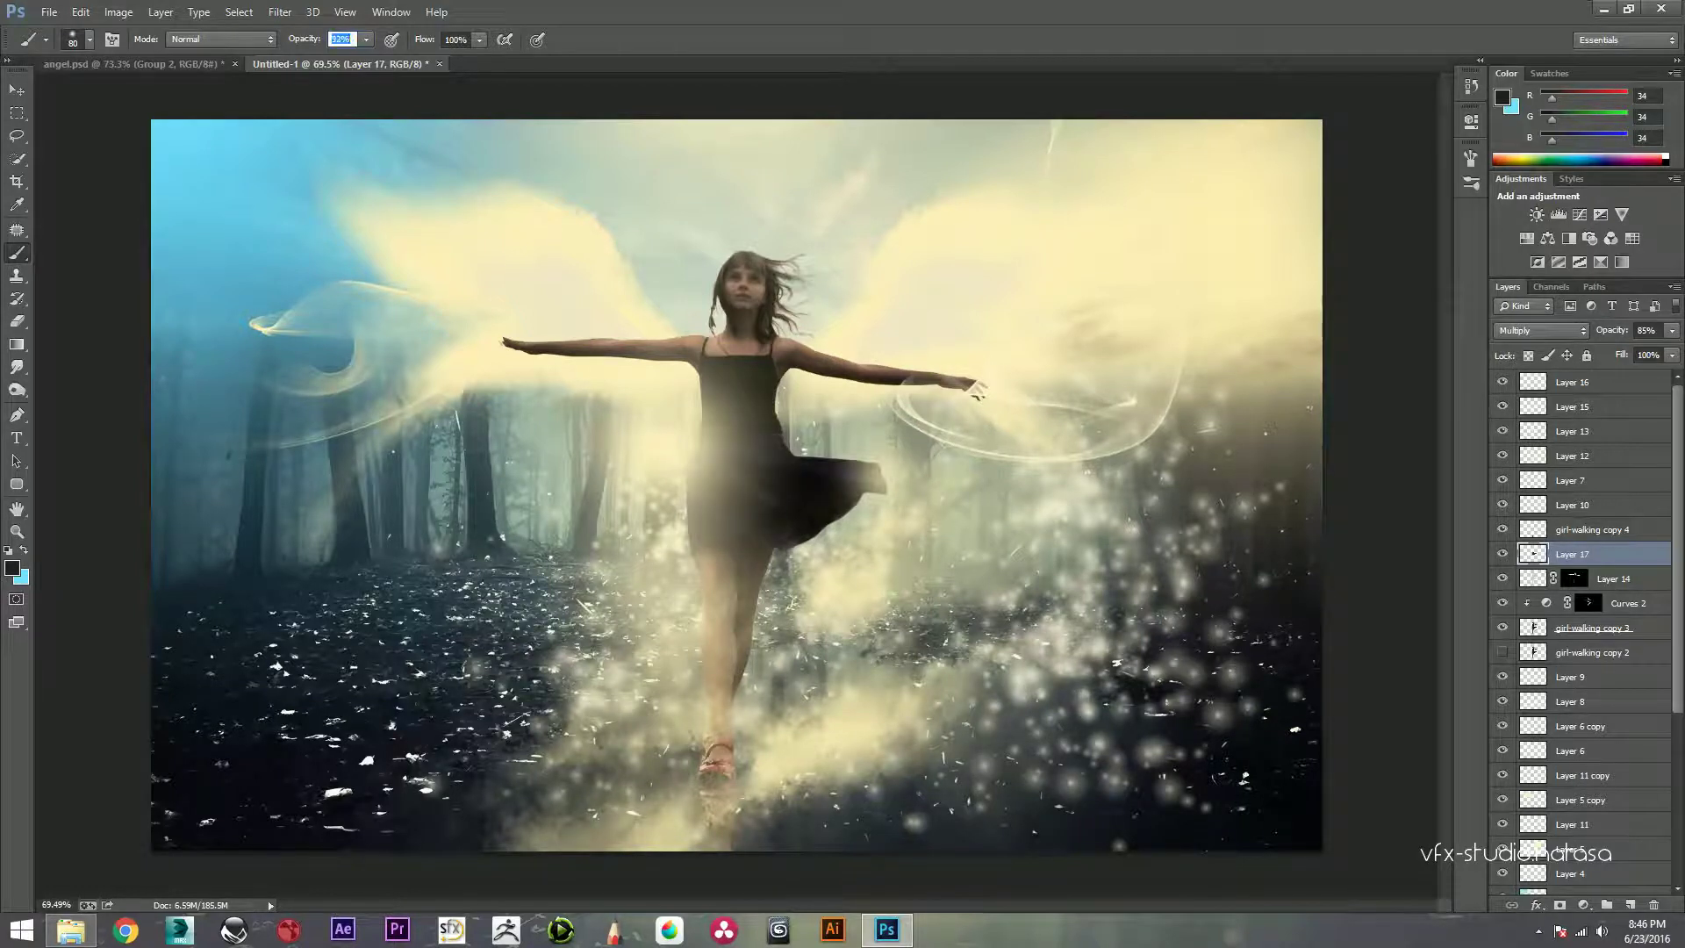
pyautogui.press('Return')
pyautogui.scroll(-2, 1104, 380)
pyautogui.scroll(1, 1104, 380)
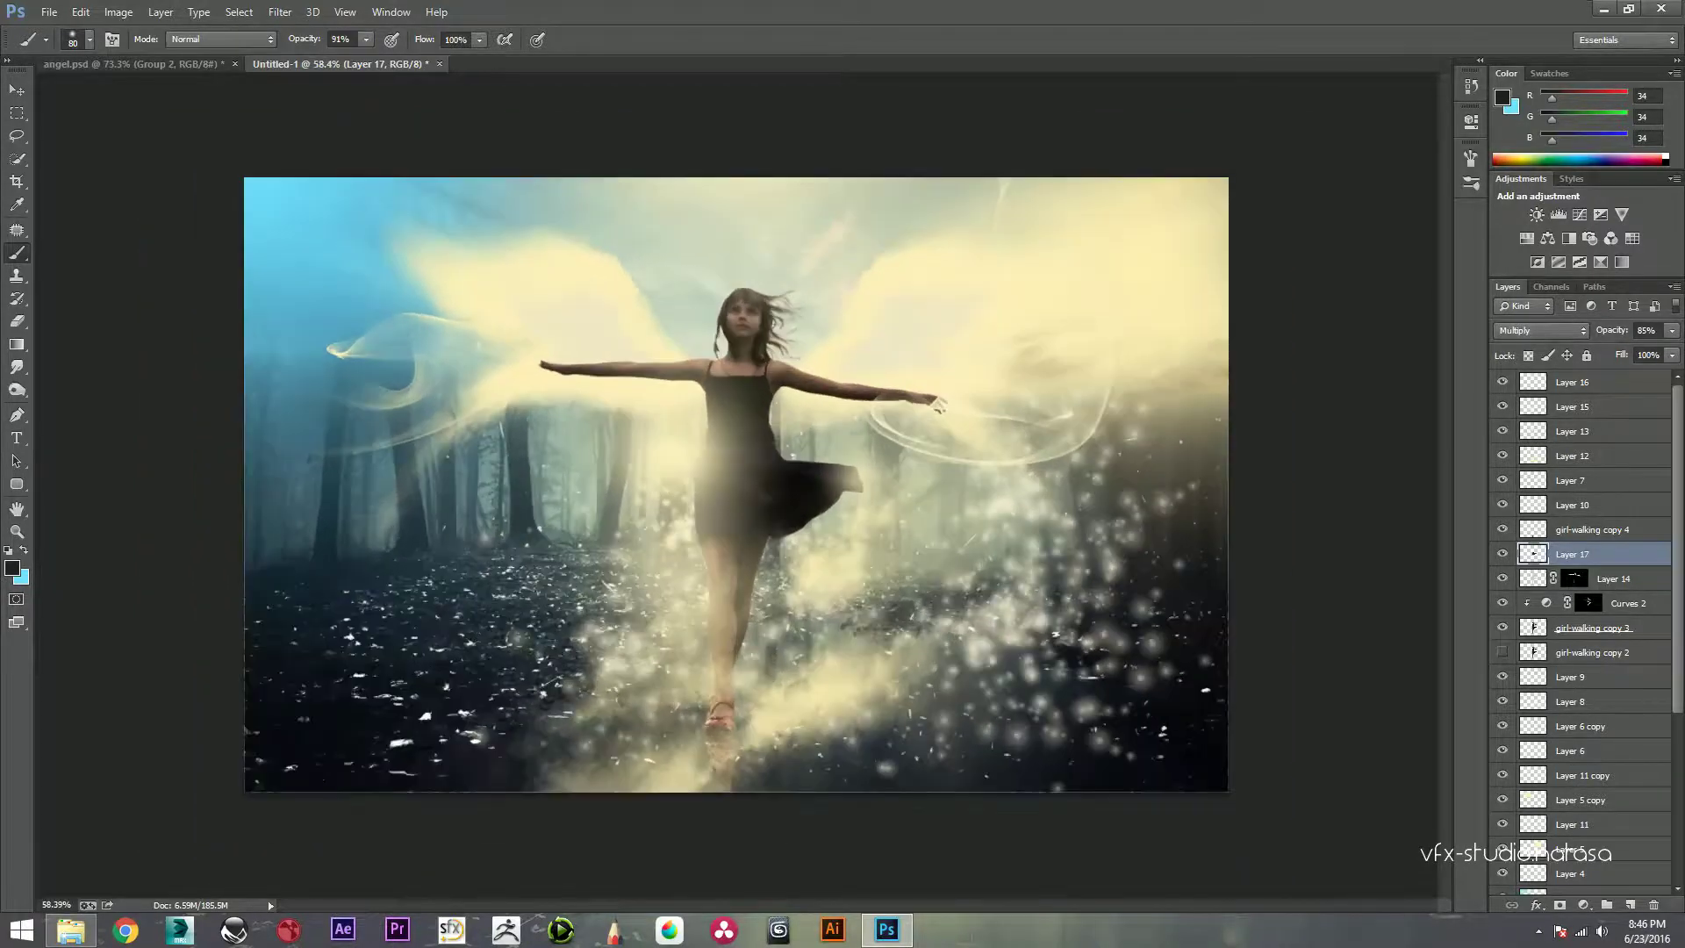
pyautogui.scroll(2, 1104, 379)
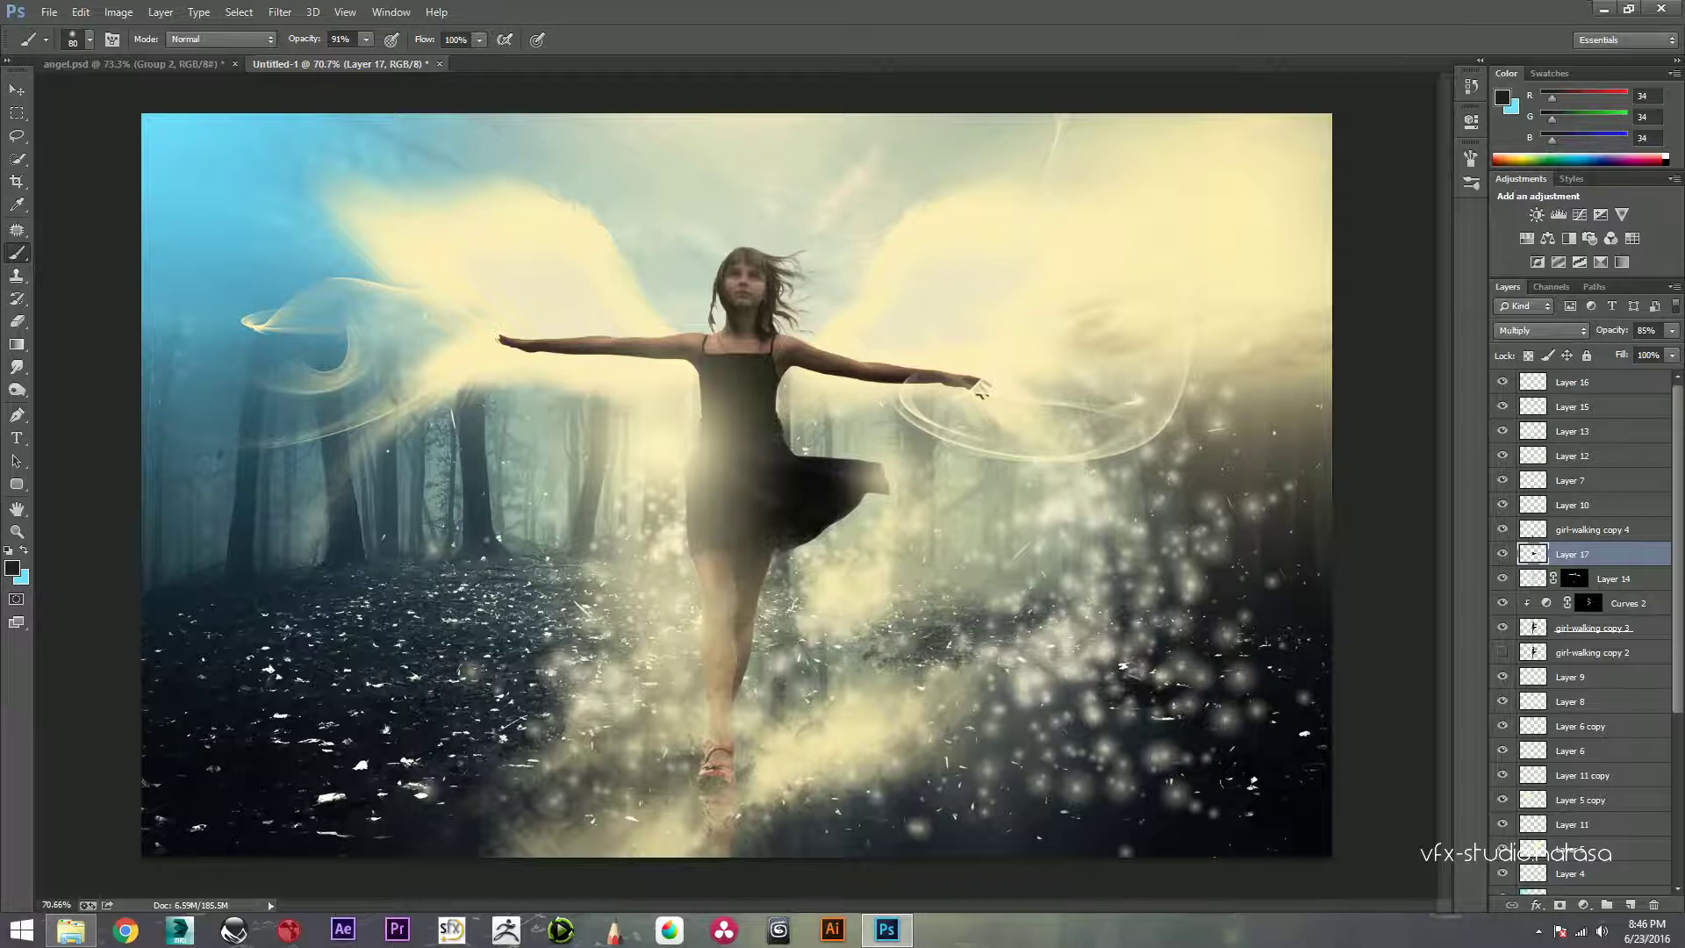
pyautogui.scroll(2, 981, 391)
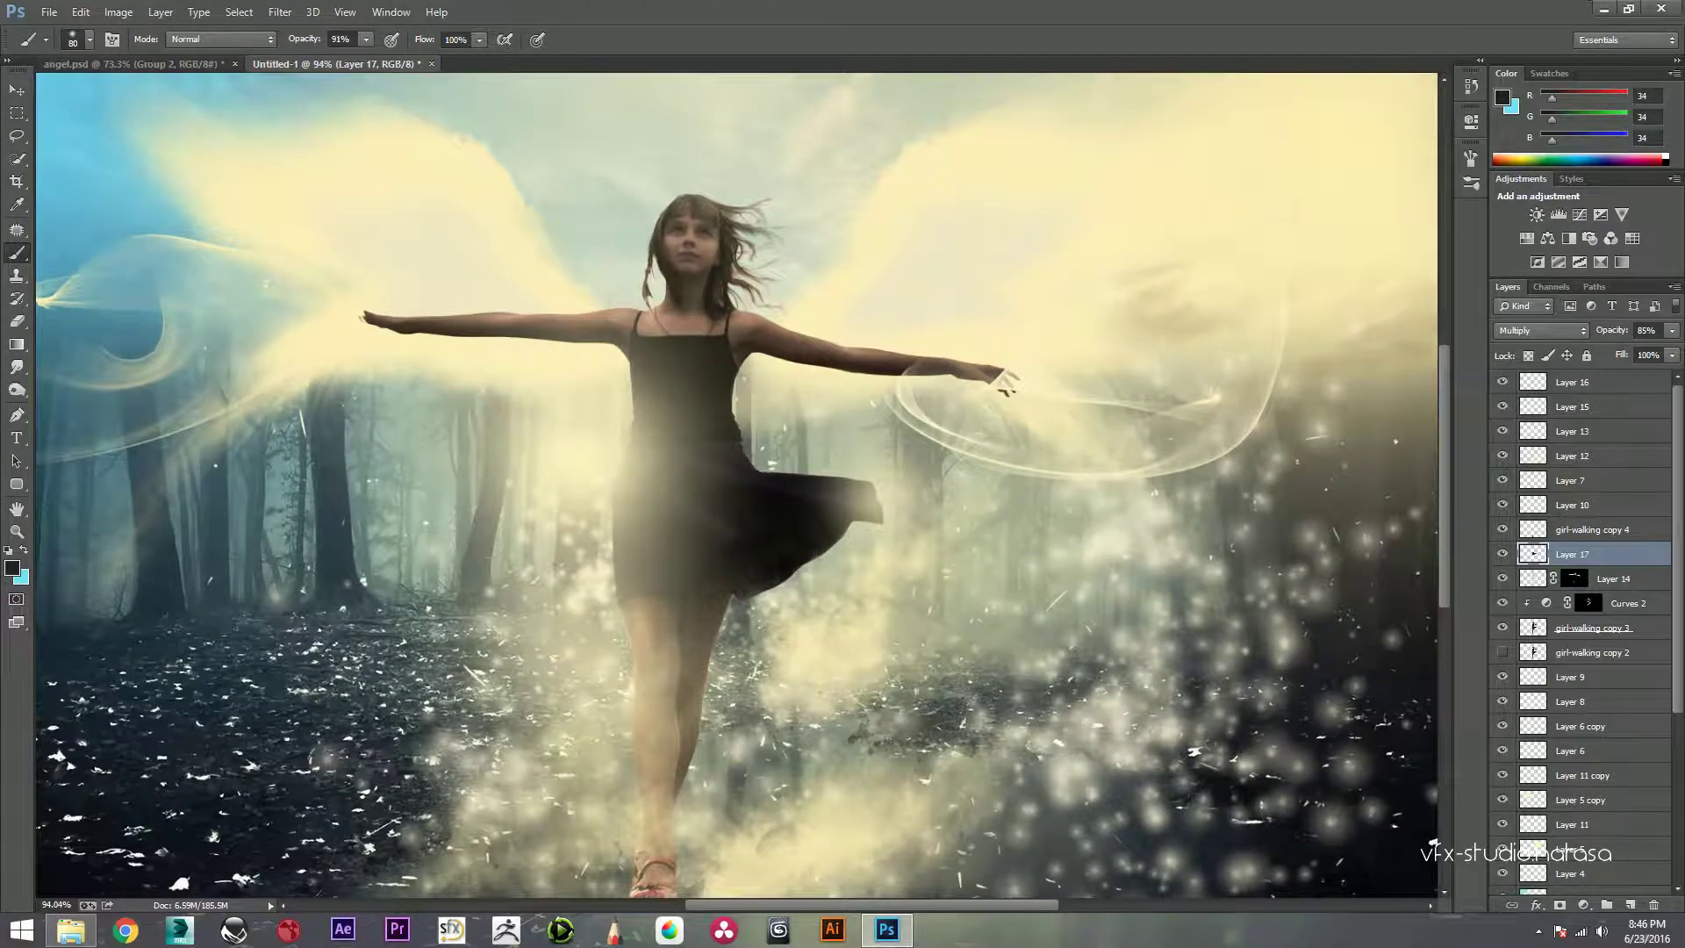
pyautogui.hotkey('alt', '.')
pyautogui.hotkey('ctrl', 'shift', 'alt', 'n')
# Step: Sample pale yellow and try a 150 px glow stroke by the hand, then undo it
pyautogui.scroll(-2, 983, 390)
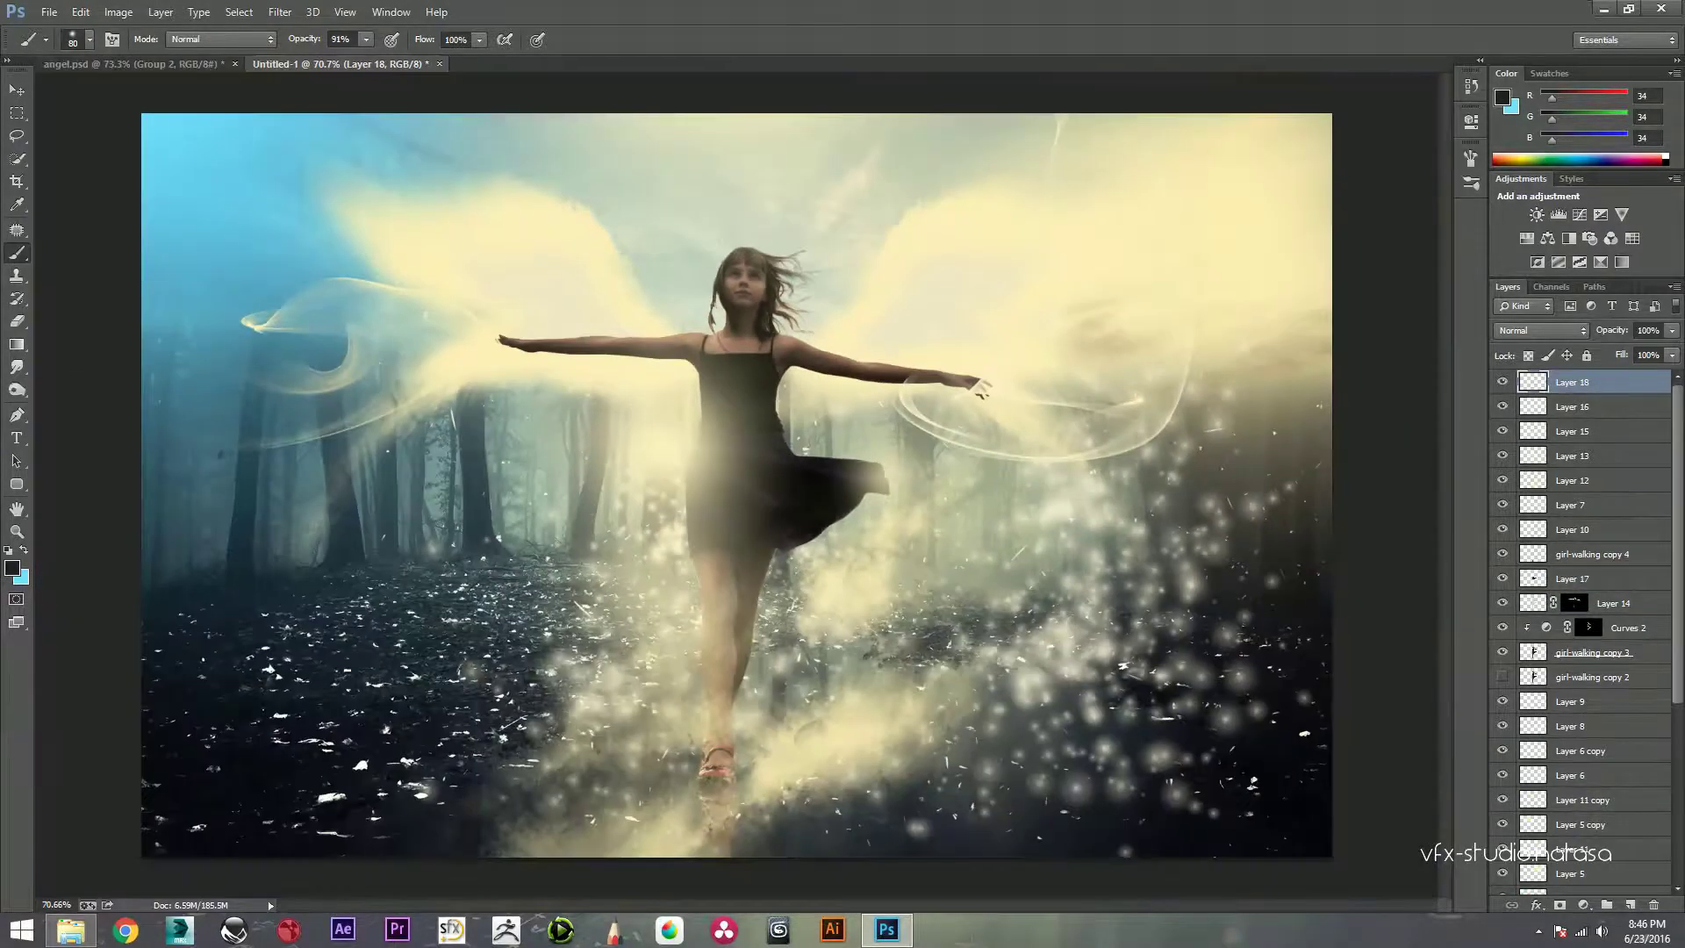
pyautogui.click(12, 568)
pyautogui.click(1097, 289)
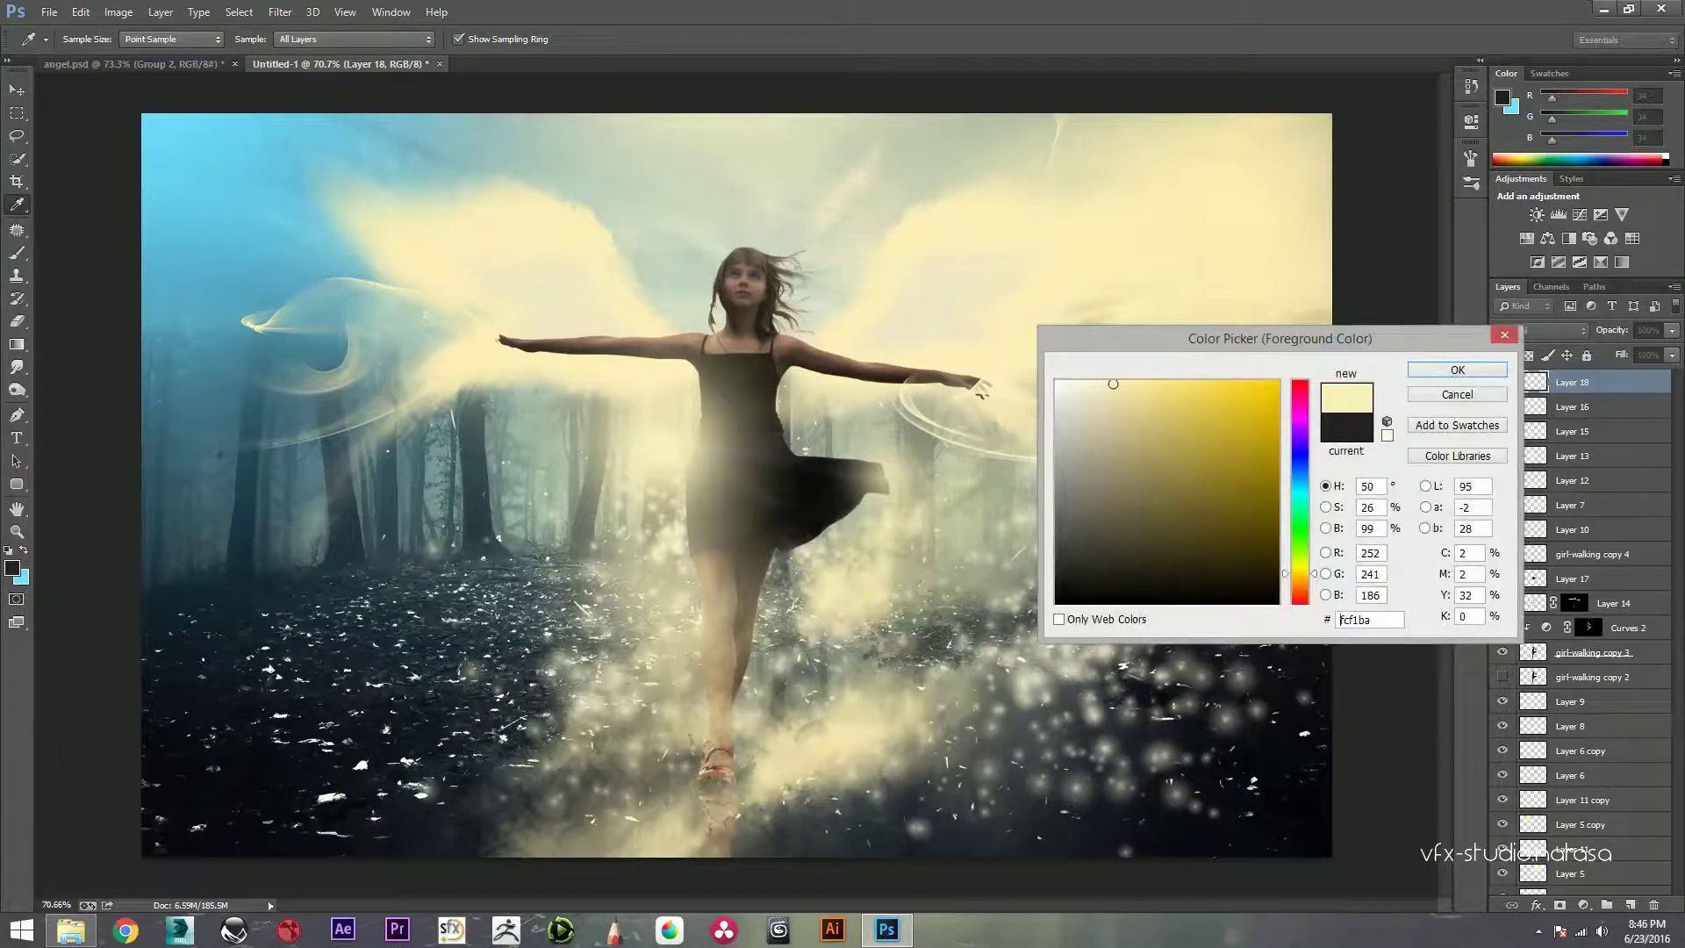
pyautogui.press('Return')
pyautogui.press('b')
pyautogui.scroll(2, 1106, 399)
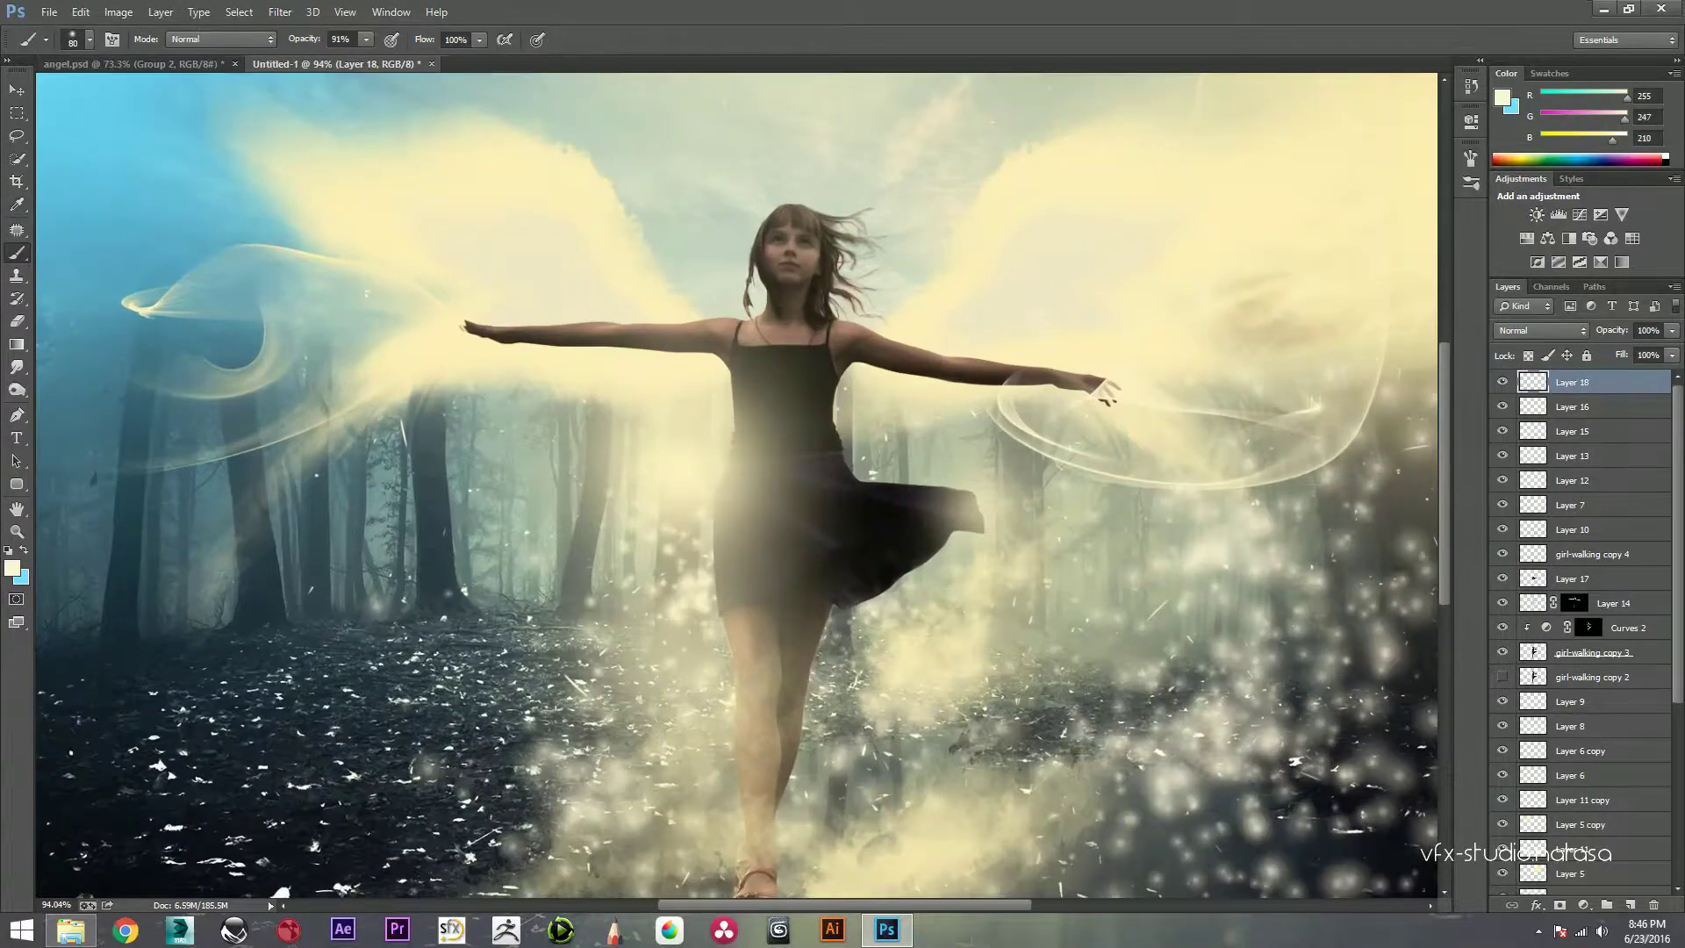
pyautogui.press(']')
pyautogui.press(']')
pyautogui.press(']')
pyautogui.moveTo(527, 332); pyautogui.dragTo(461, 391)
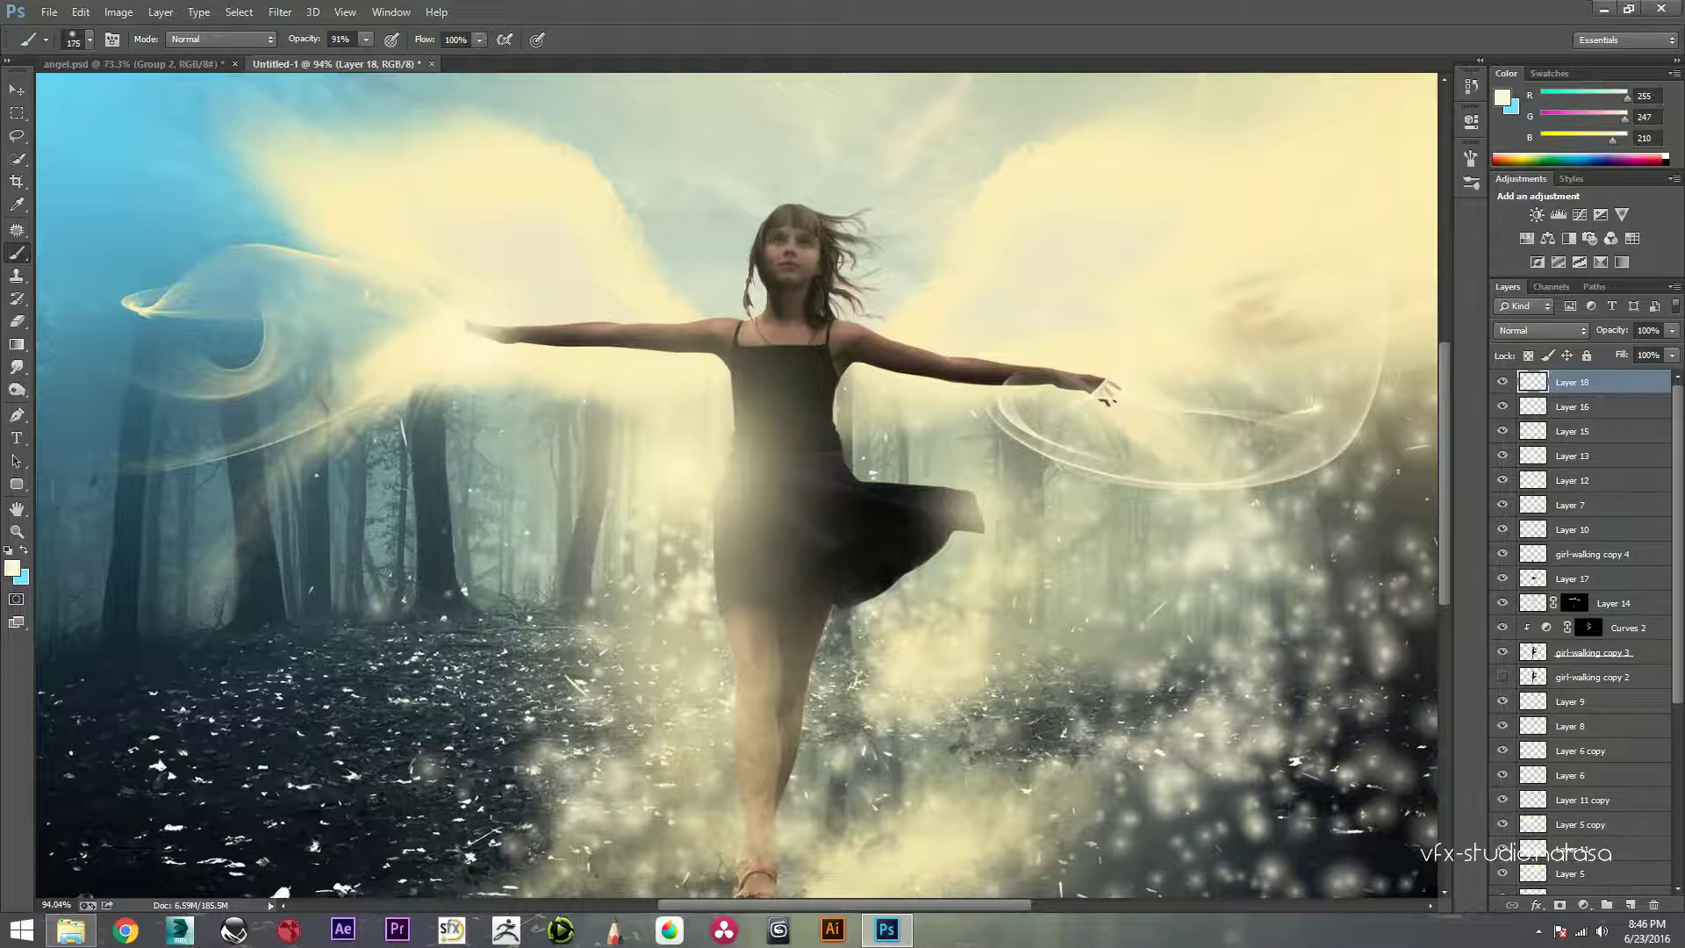
pyautogui.hotkey('ctrl', 'z')
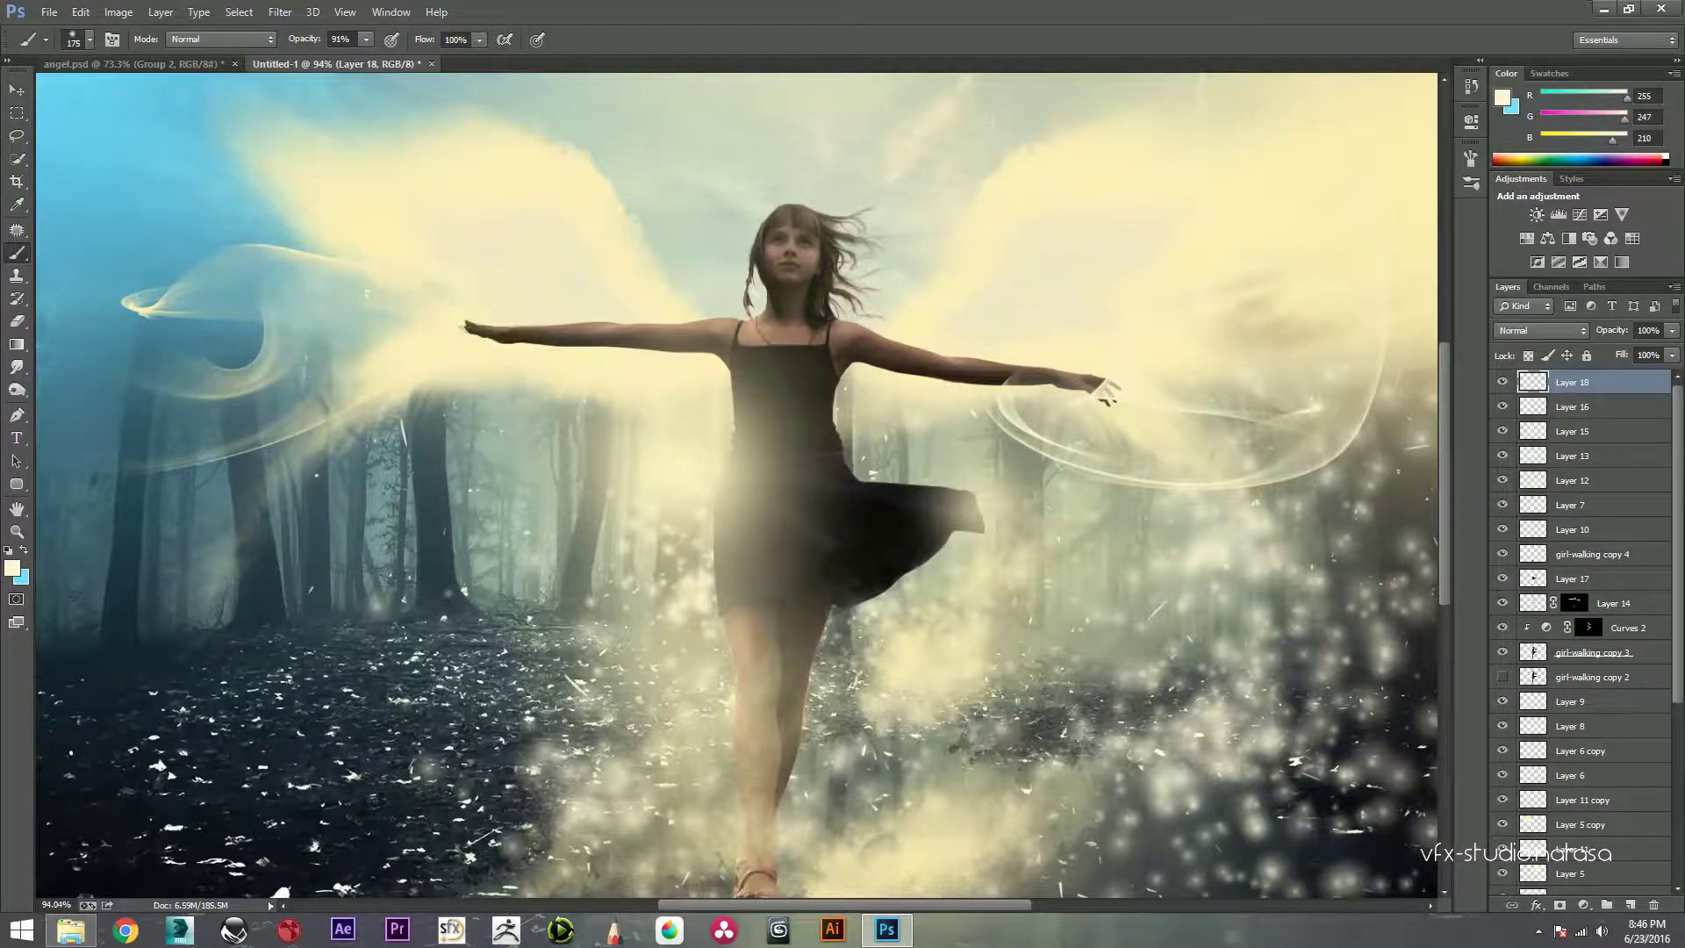
# Step: Set the foreground colour to pale cream 255/242/175
pyautogui.press('i')
pyautogui.click(11, 568)
pyautogui.click(1121, 405)
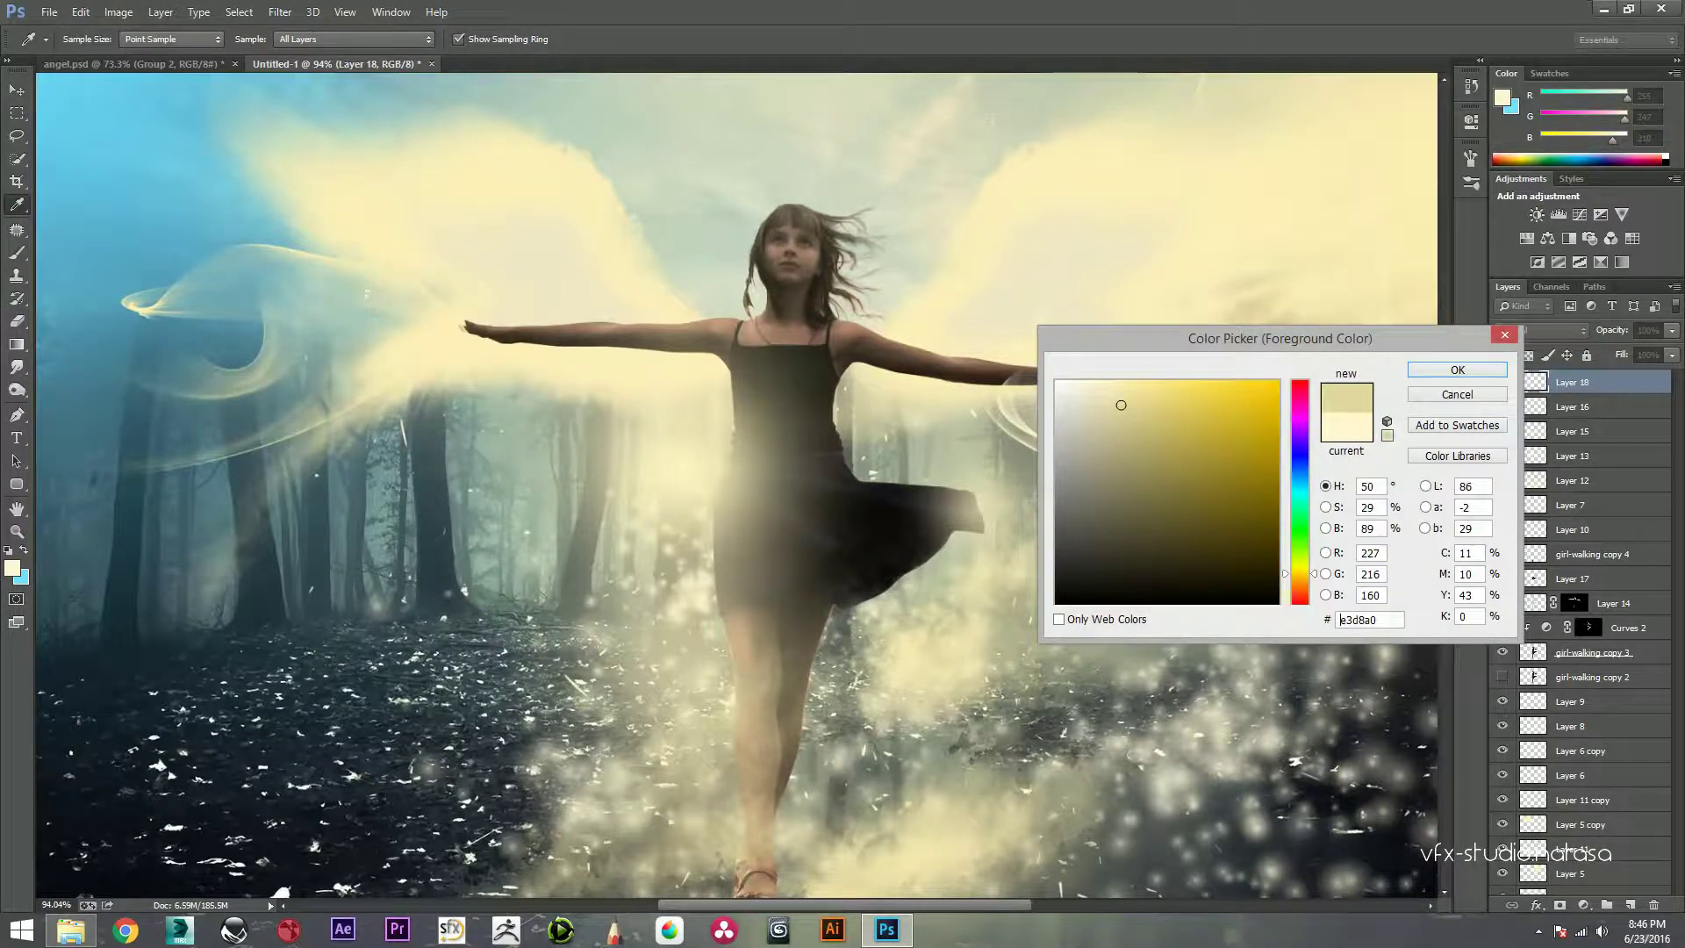
pyautogui.moveTo(1121, 404); pyautogui.dragTo(1123, 380)
pyautogui.press('Return')
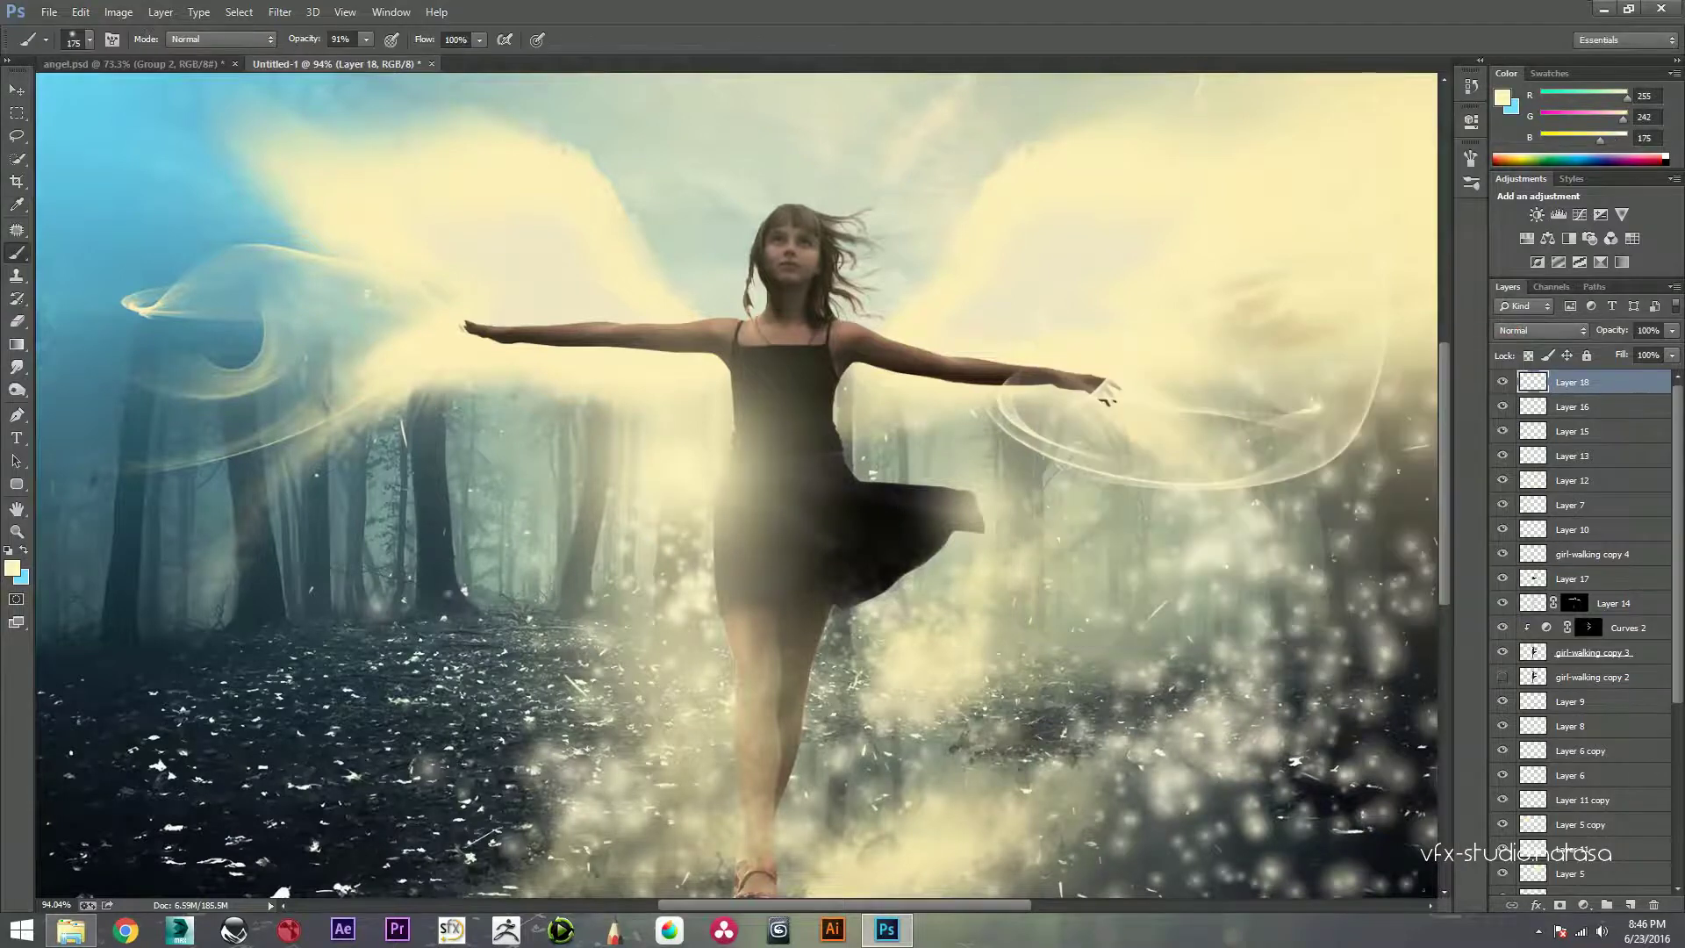
pyautogui.press('b')
# Step: Commit a Free Transform on Layer 18, then paint a 700 px cream glow along the bottom centre
pyautogui.hotkey('ctrl', 't')
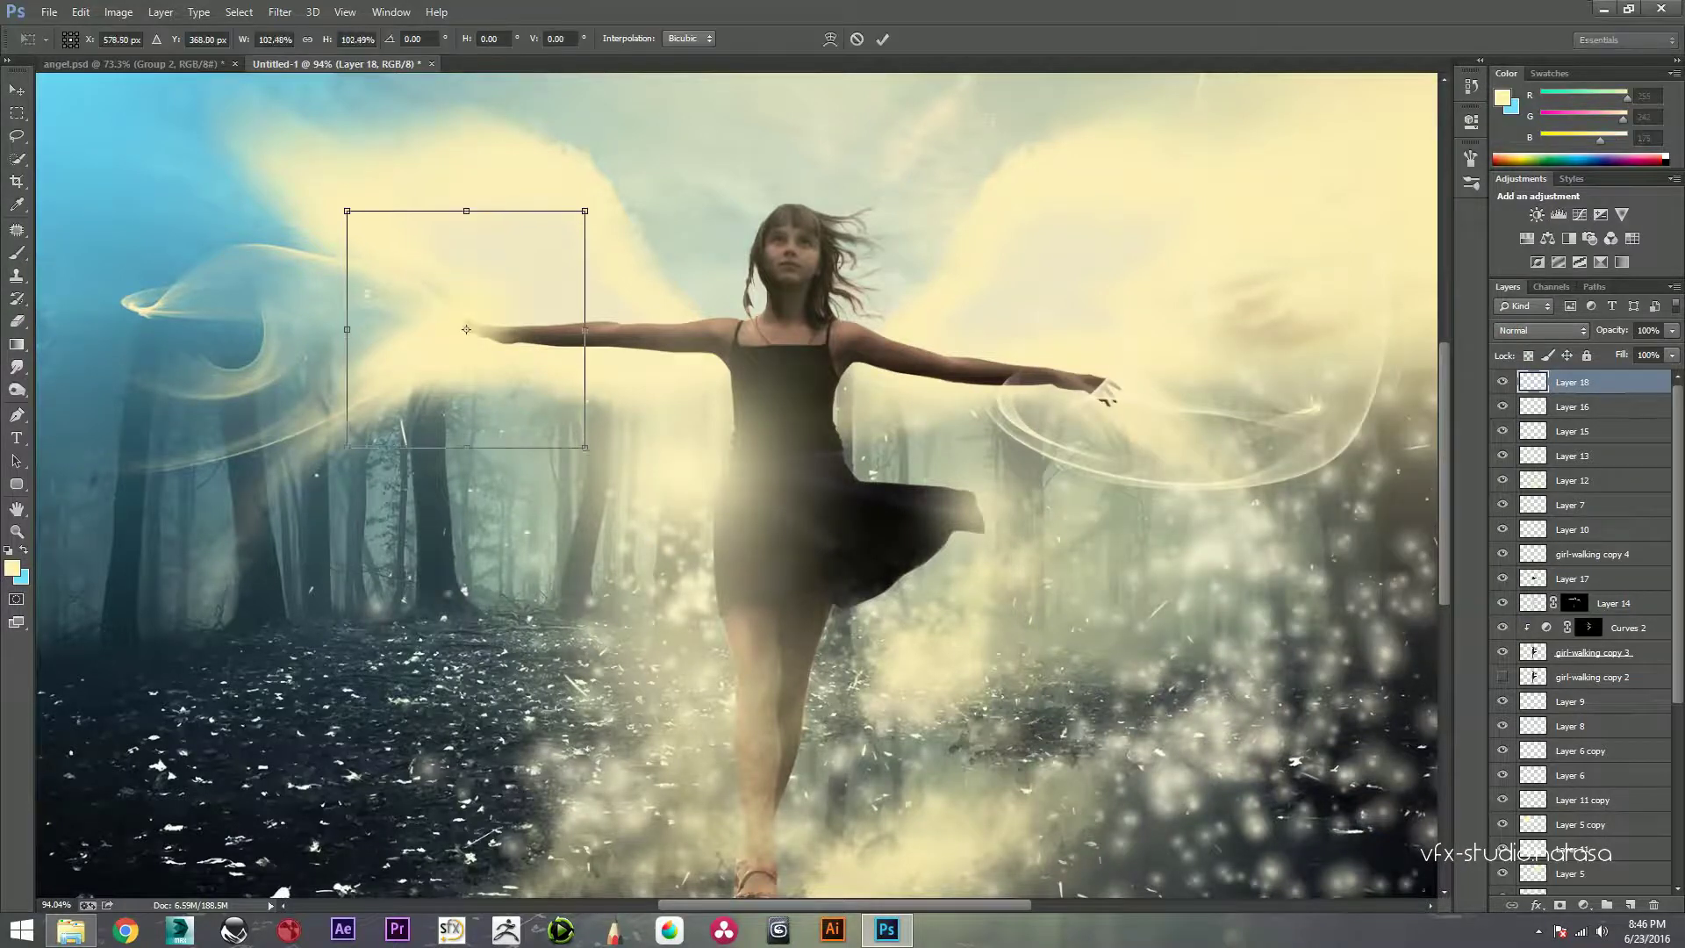
pyautogui.hotkey('ctrl', '-')
pyautogui.click(882, 38)
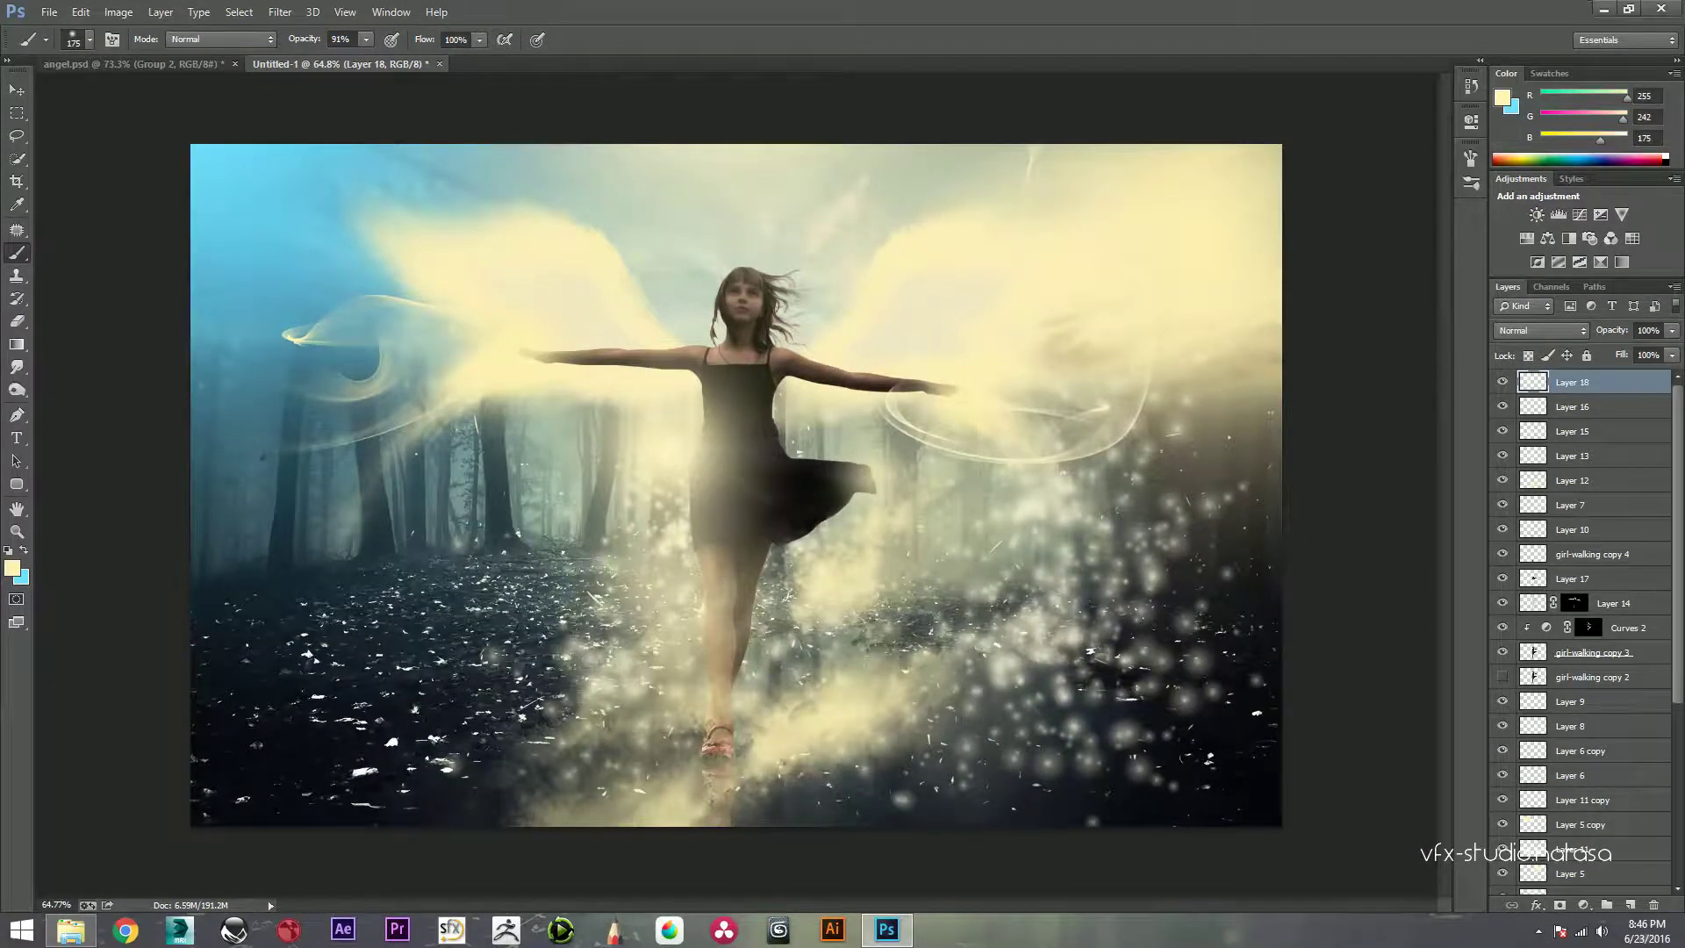
pyautogui.scroll(2, 737, 485)
pyautogui.scroll(-4, 736, 486)
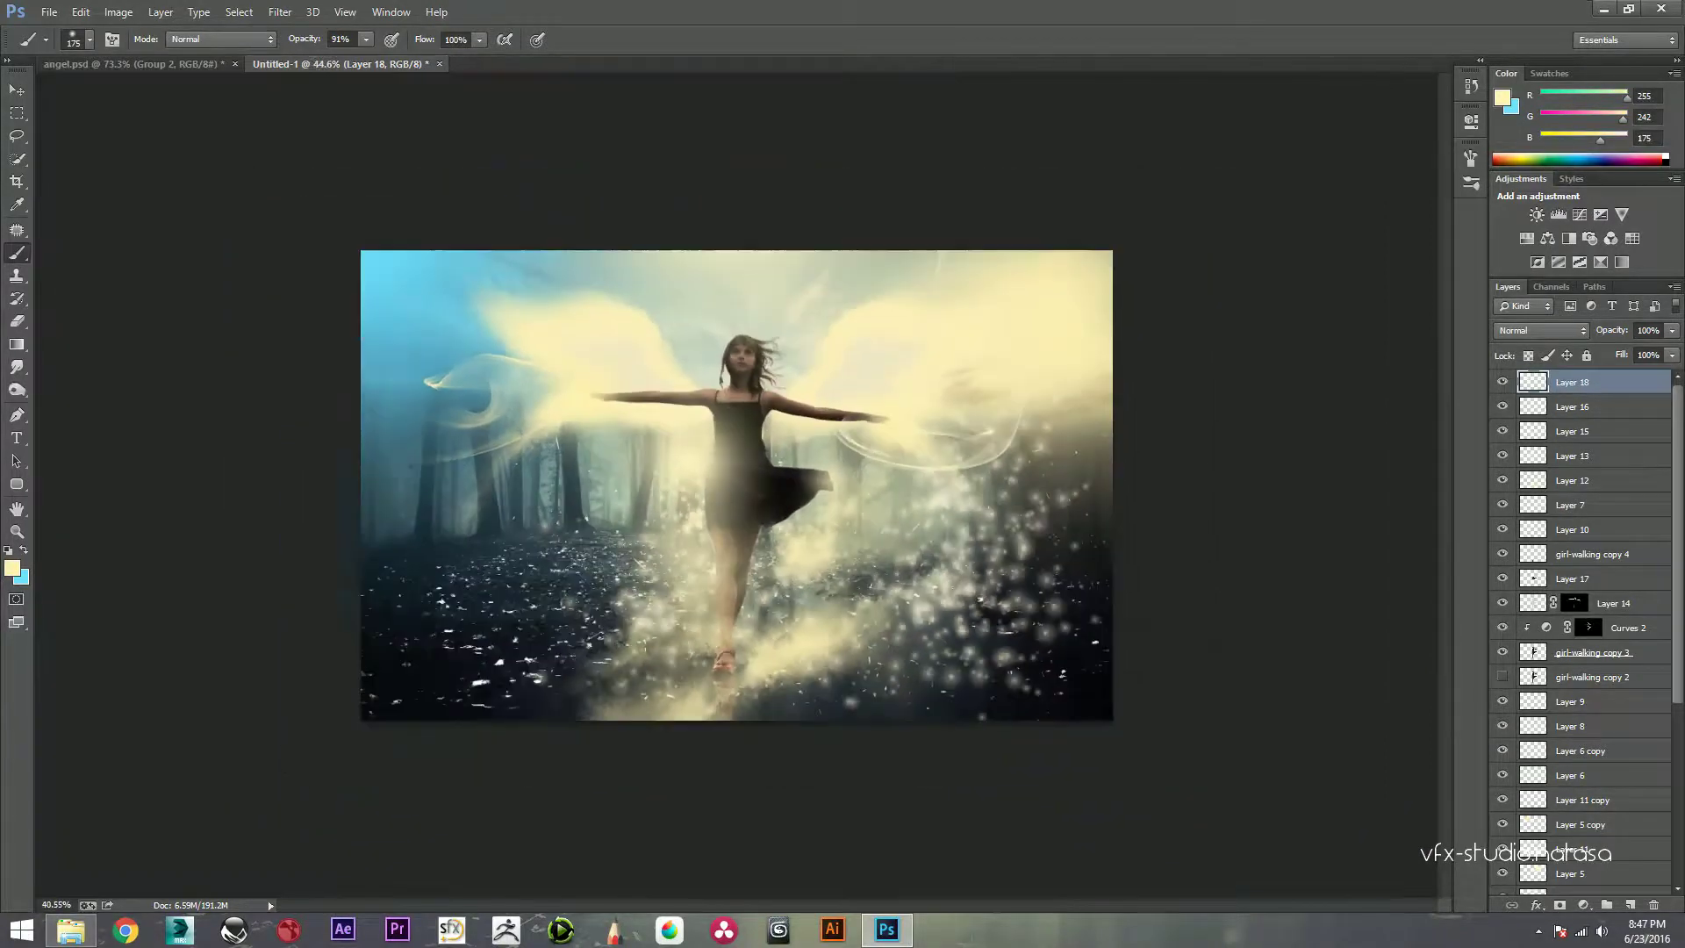
pyautogui.press(']')
pyautogui.press(']')
pyautogui.press(']')
pyautogui.click(740, 693)
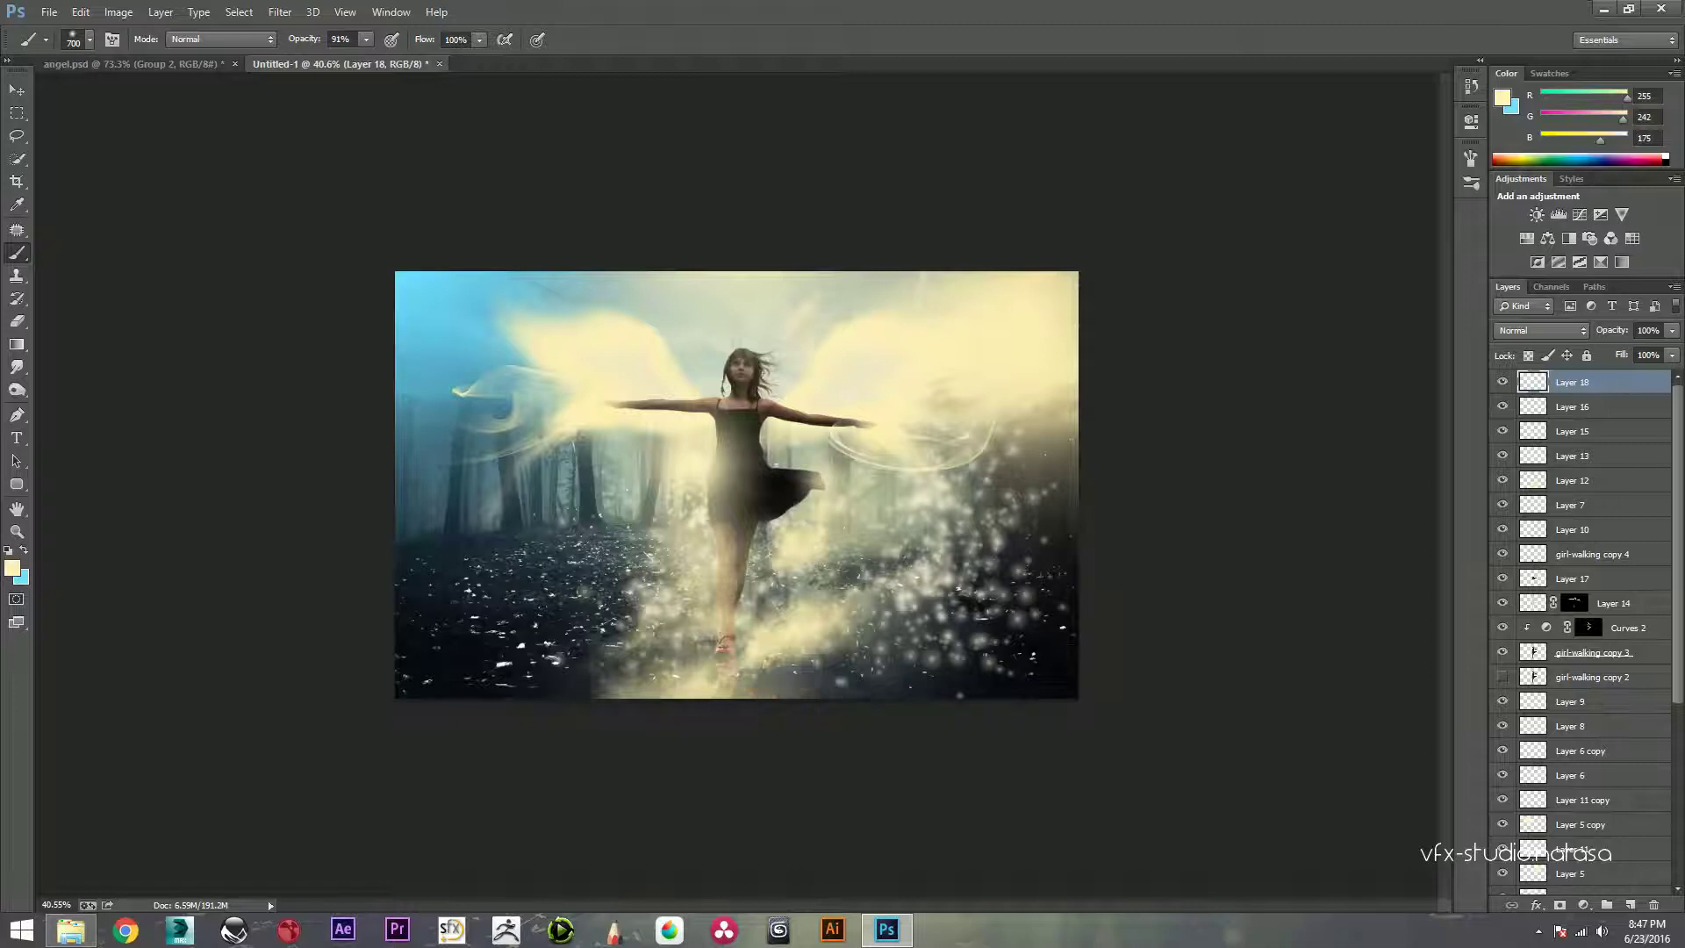
pyautogui.scroll(2, 737, 485)
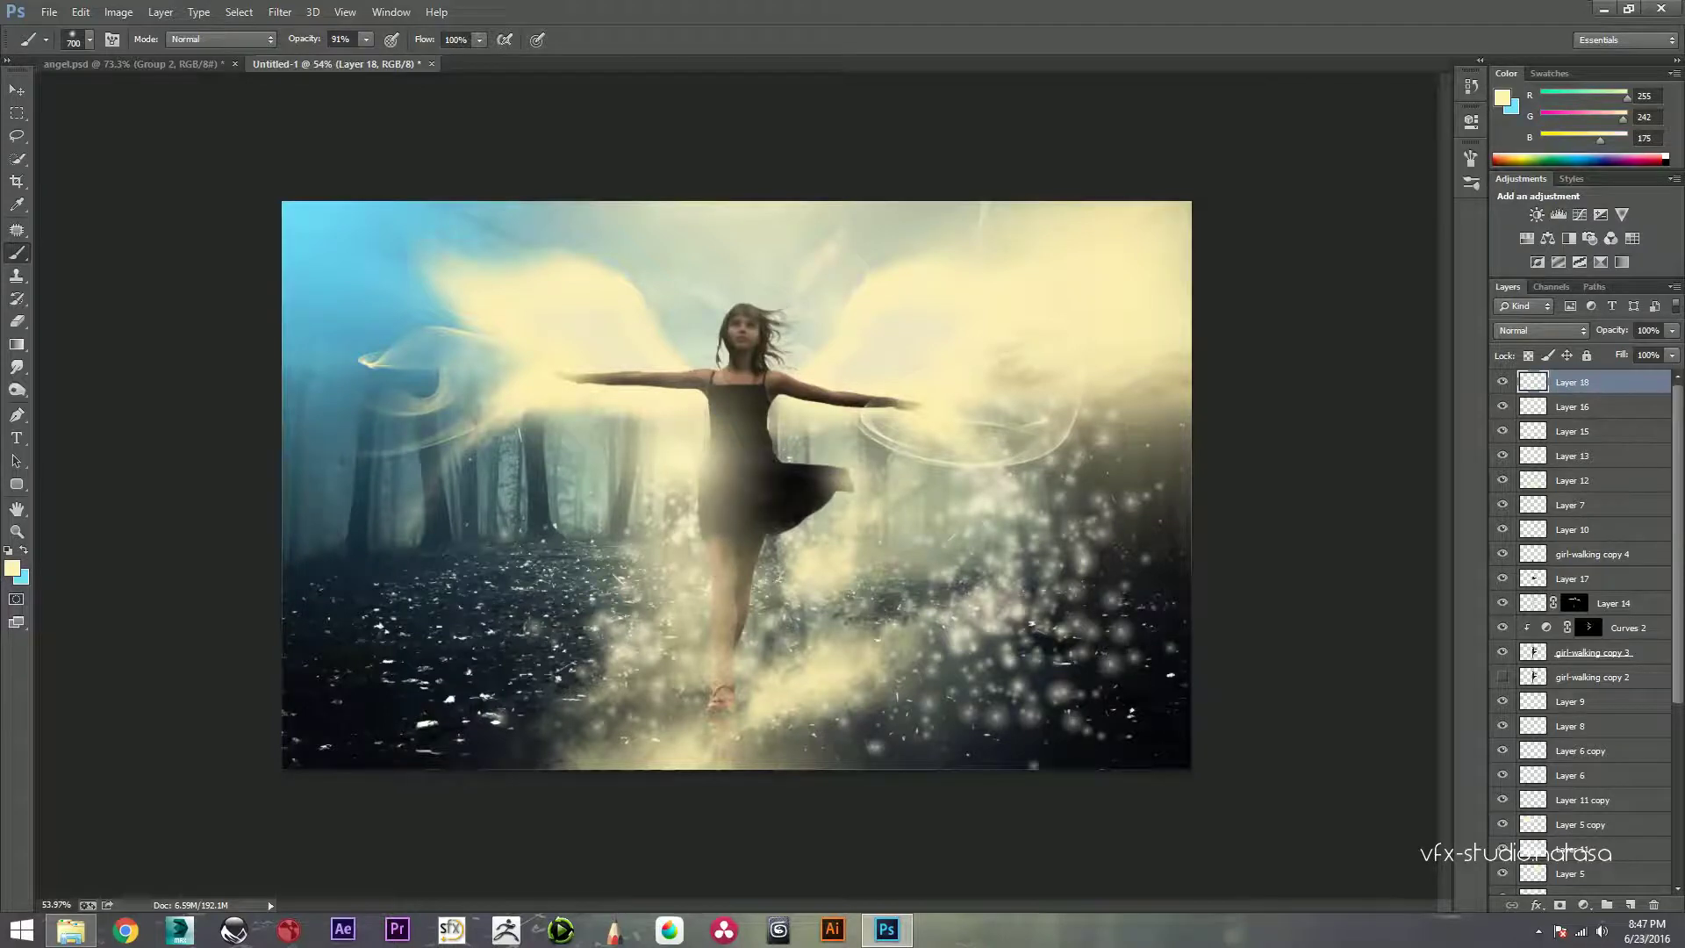
# Step: Add a new layer above Layer 14 and choose brush preset 845
pyautogui.click(1614, 603)
pyautogui.click(1630, 904)
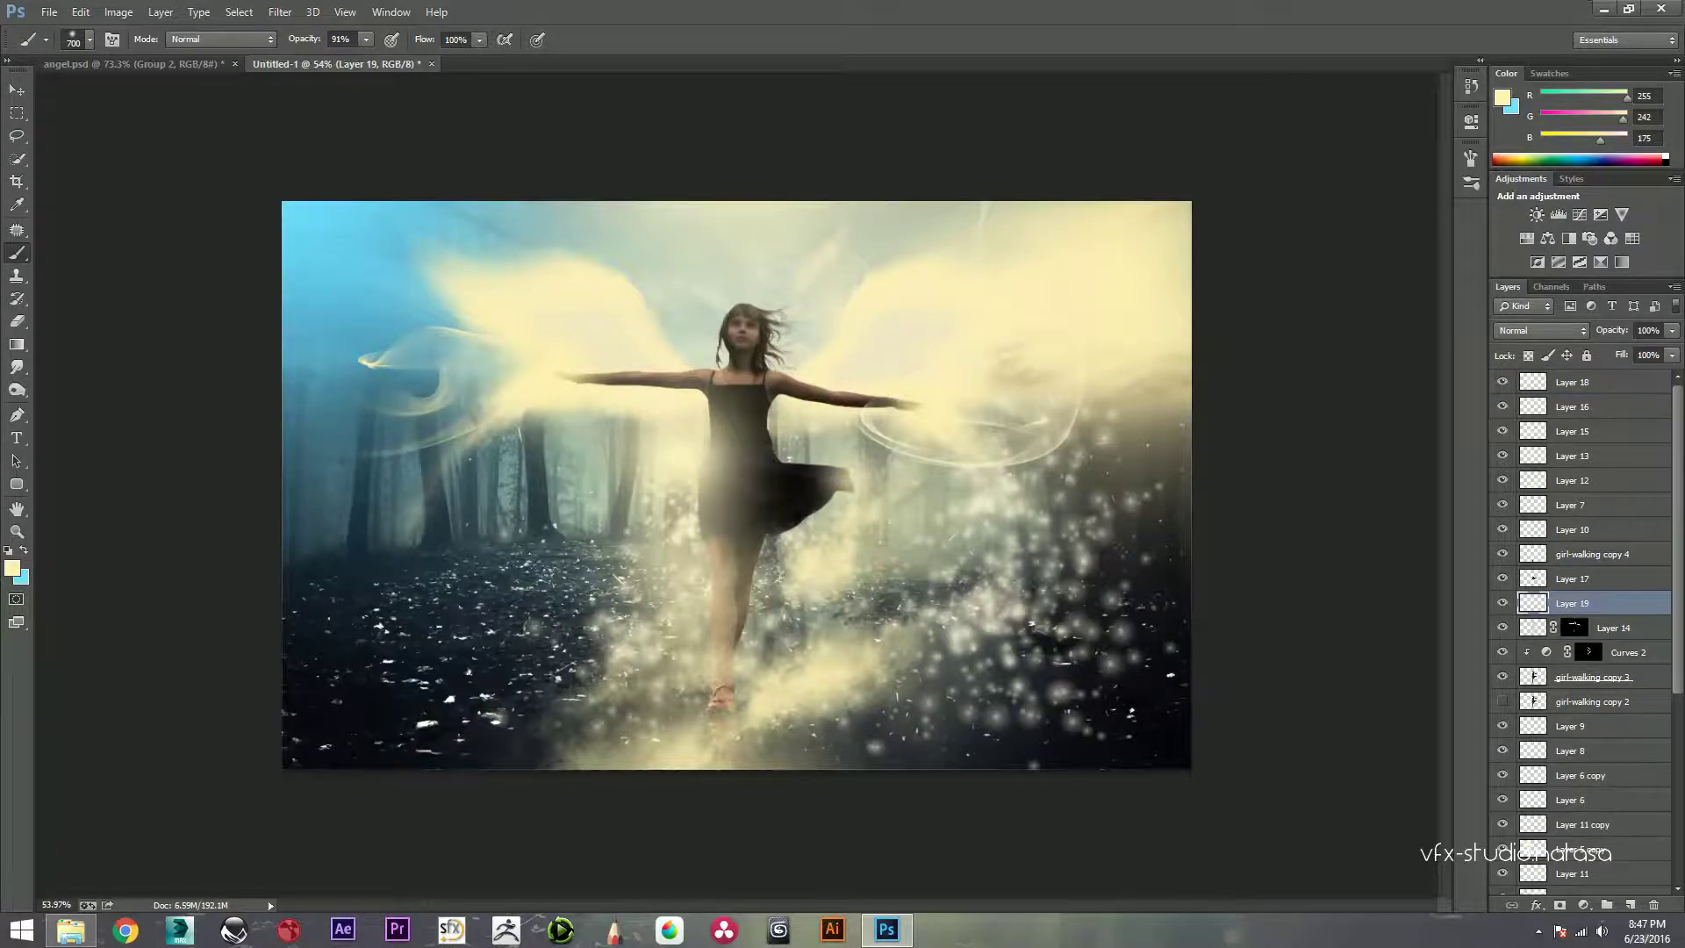
pyautogui.scroll(1, 736, 485)
pyautogui.scroll(1, 737, 486)
pyautogui.rightClick(1005, 475)
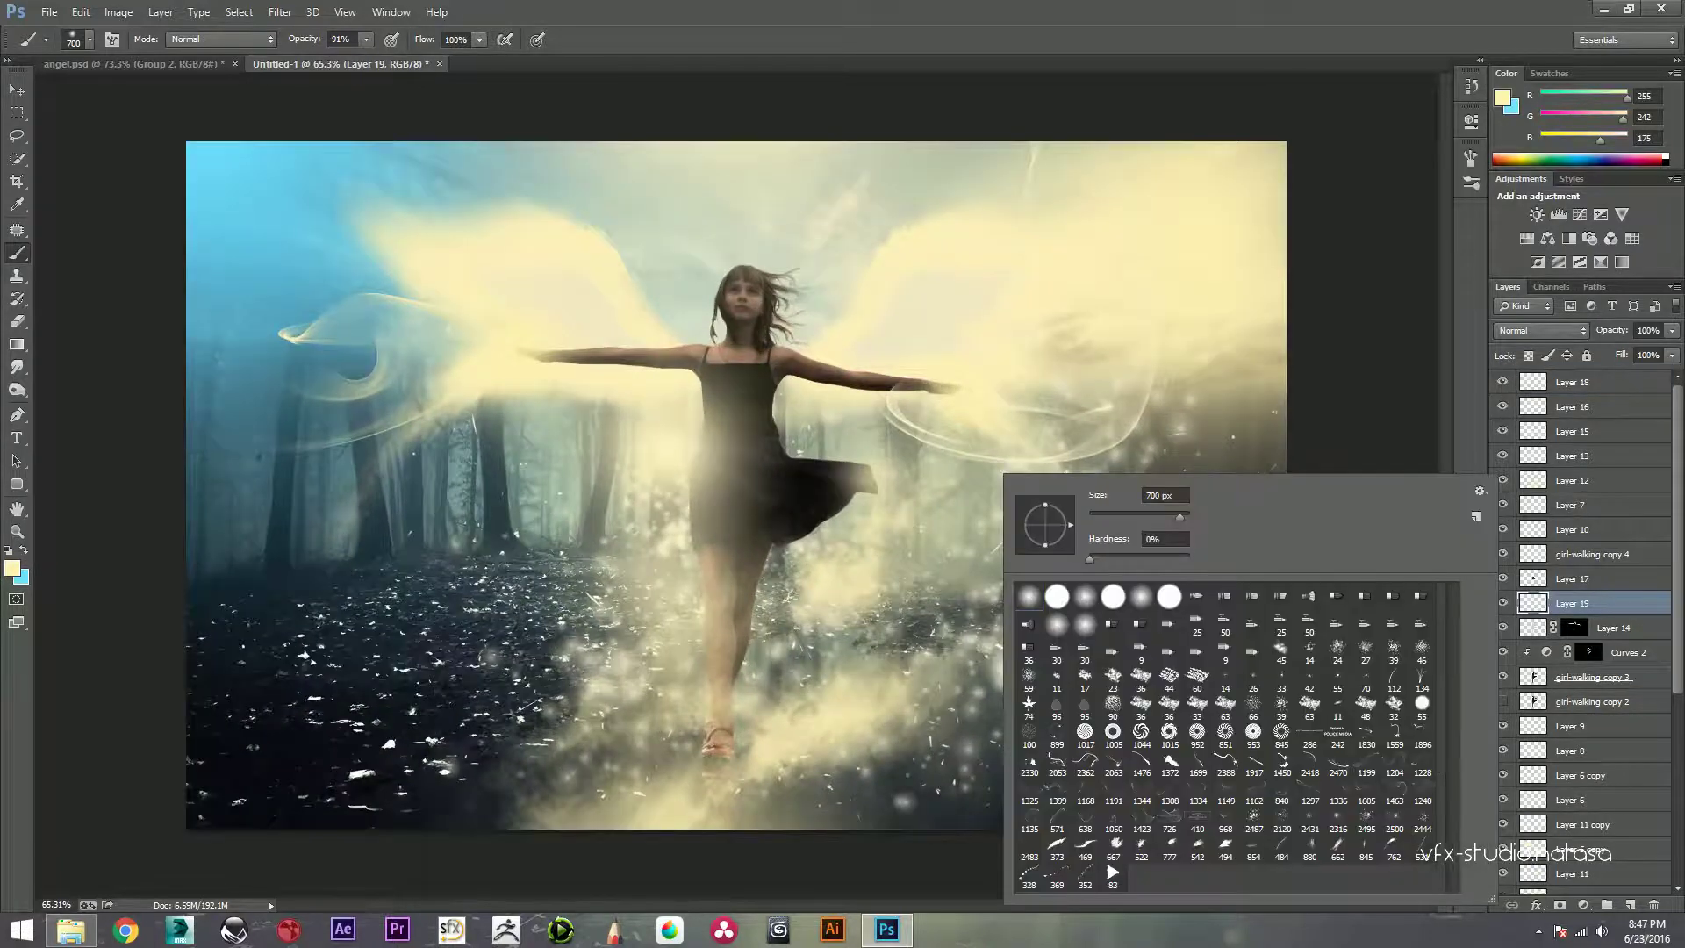
pyautogui.click(1366, 847)
pyautogui.press('Return')
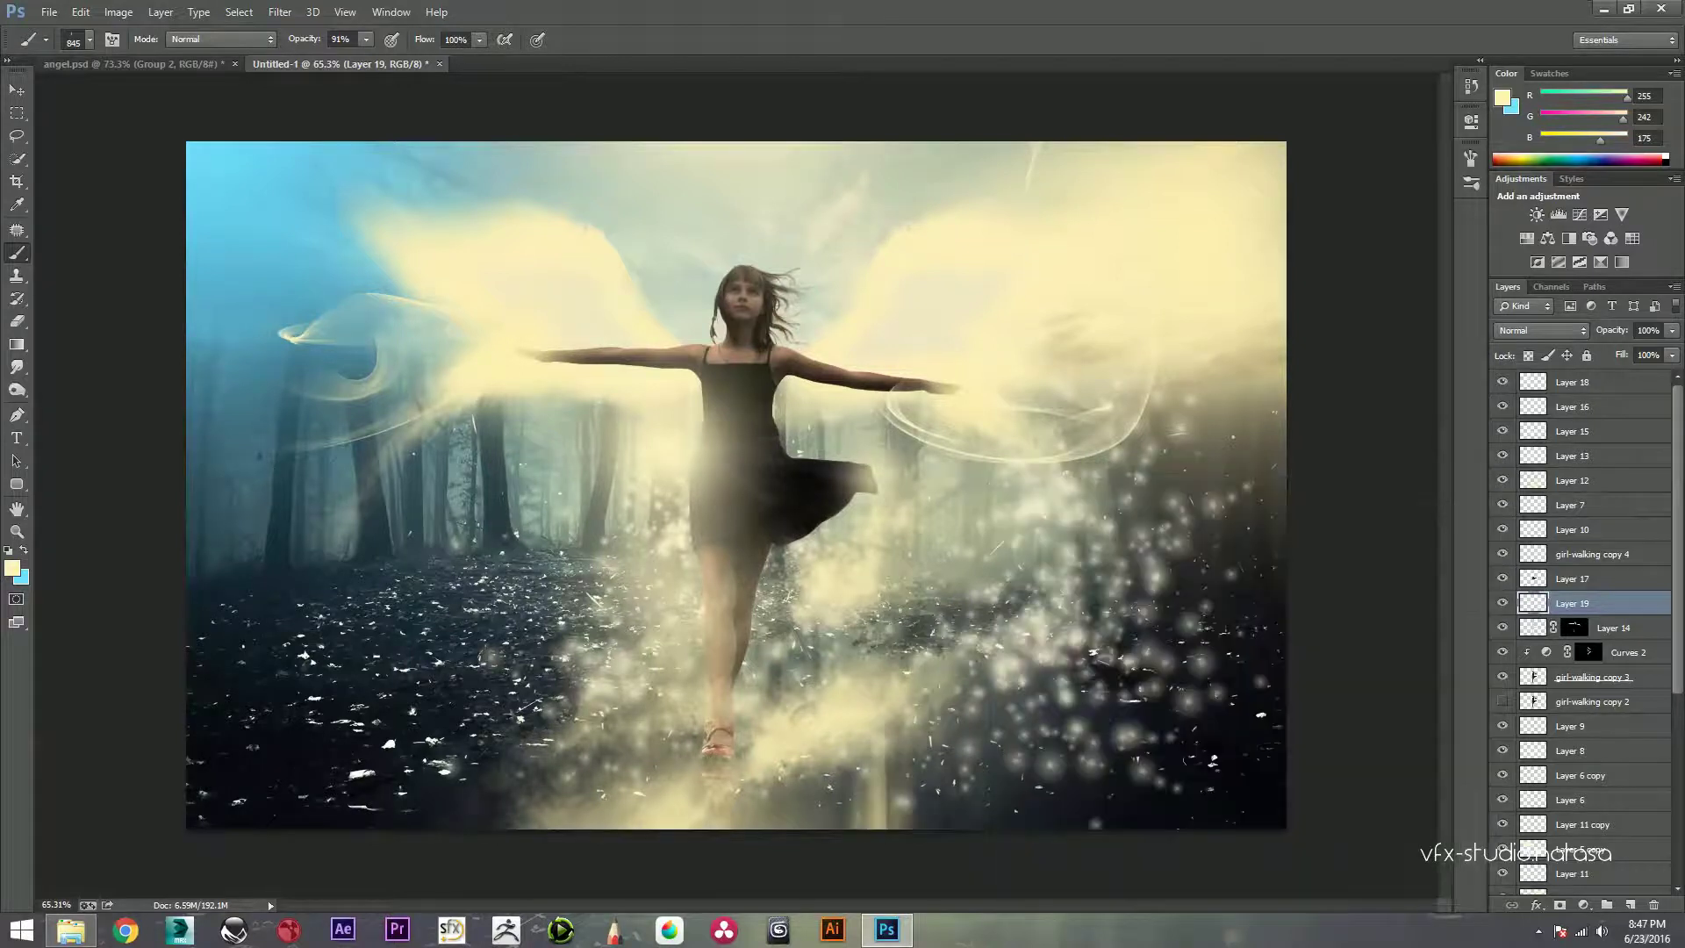
# Step: Paint cream light streaks across the lower right, middle and left ground, then select Layer 18
pyautogui.click(990, 768)
pyautogui.click(1101, 779)
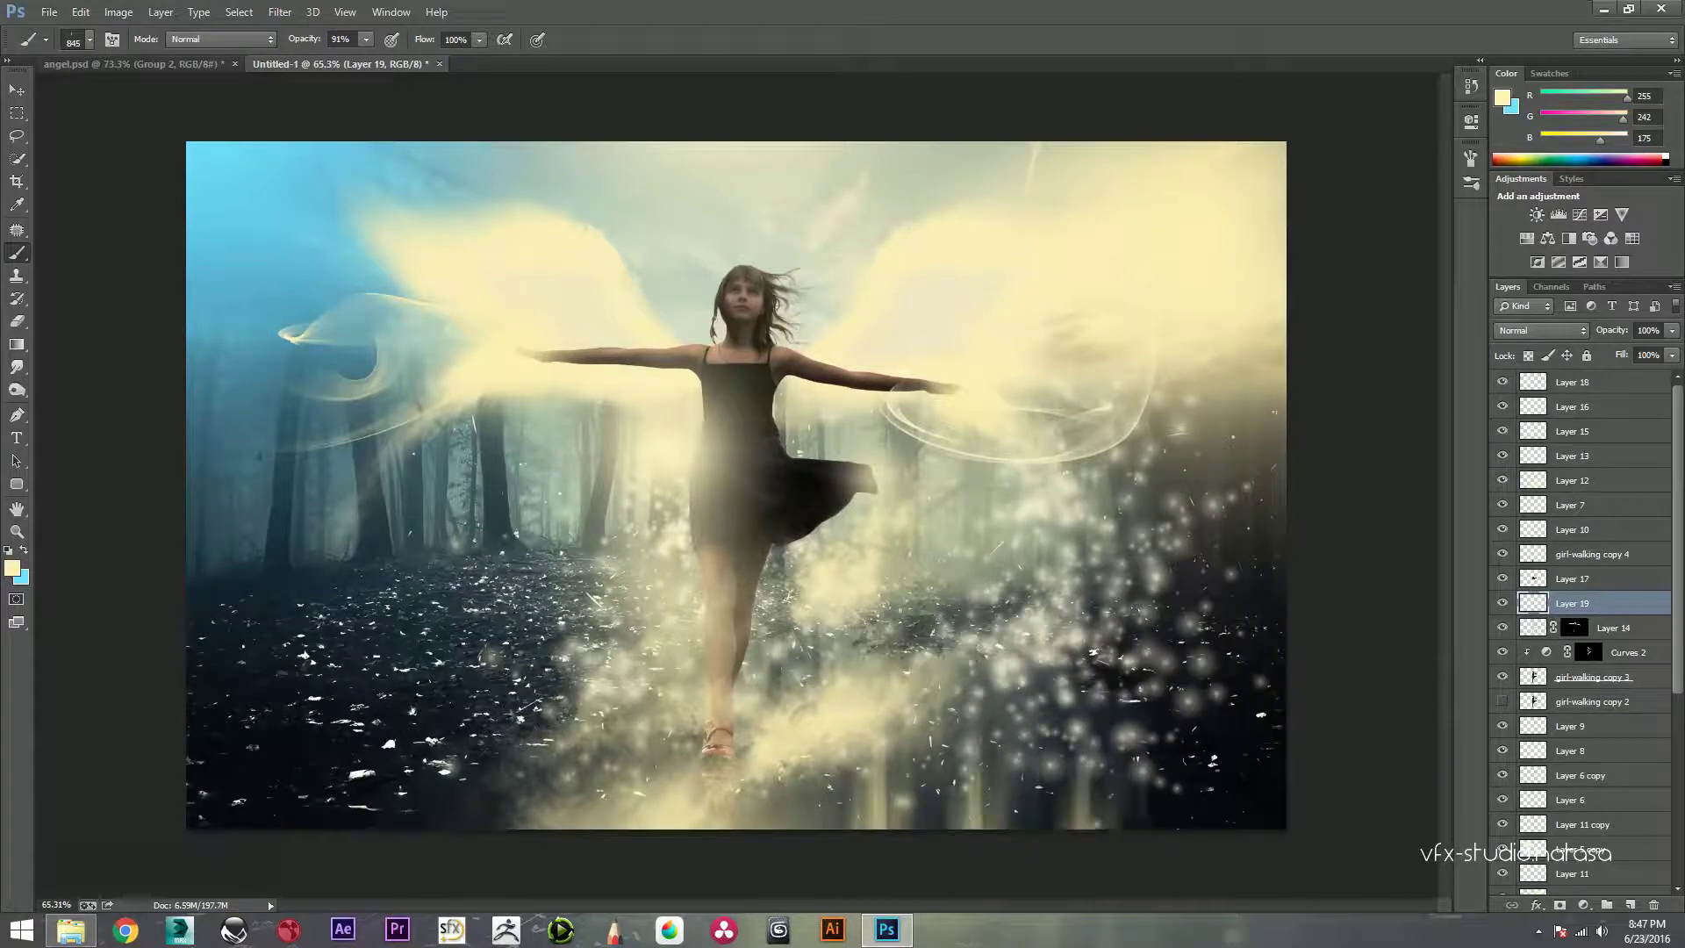
pyautogui.click(666, 766)
pyautogui.click(567, 774)
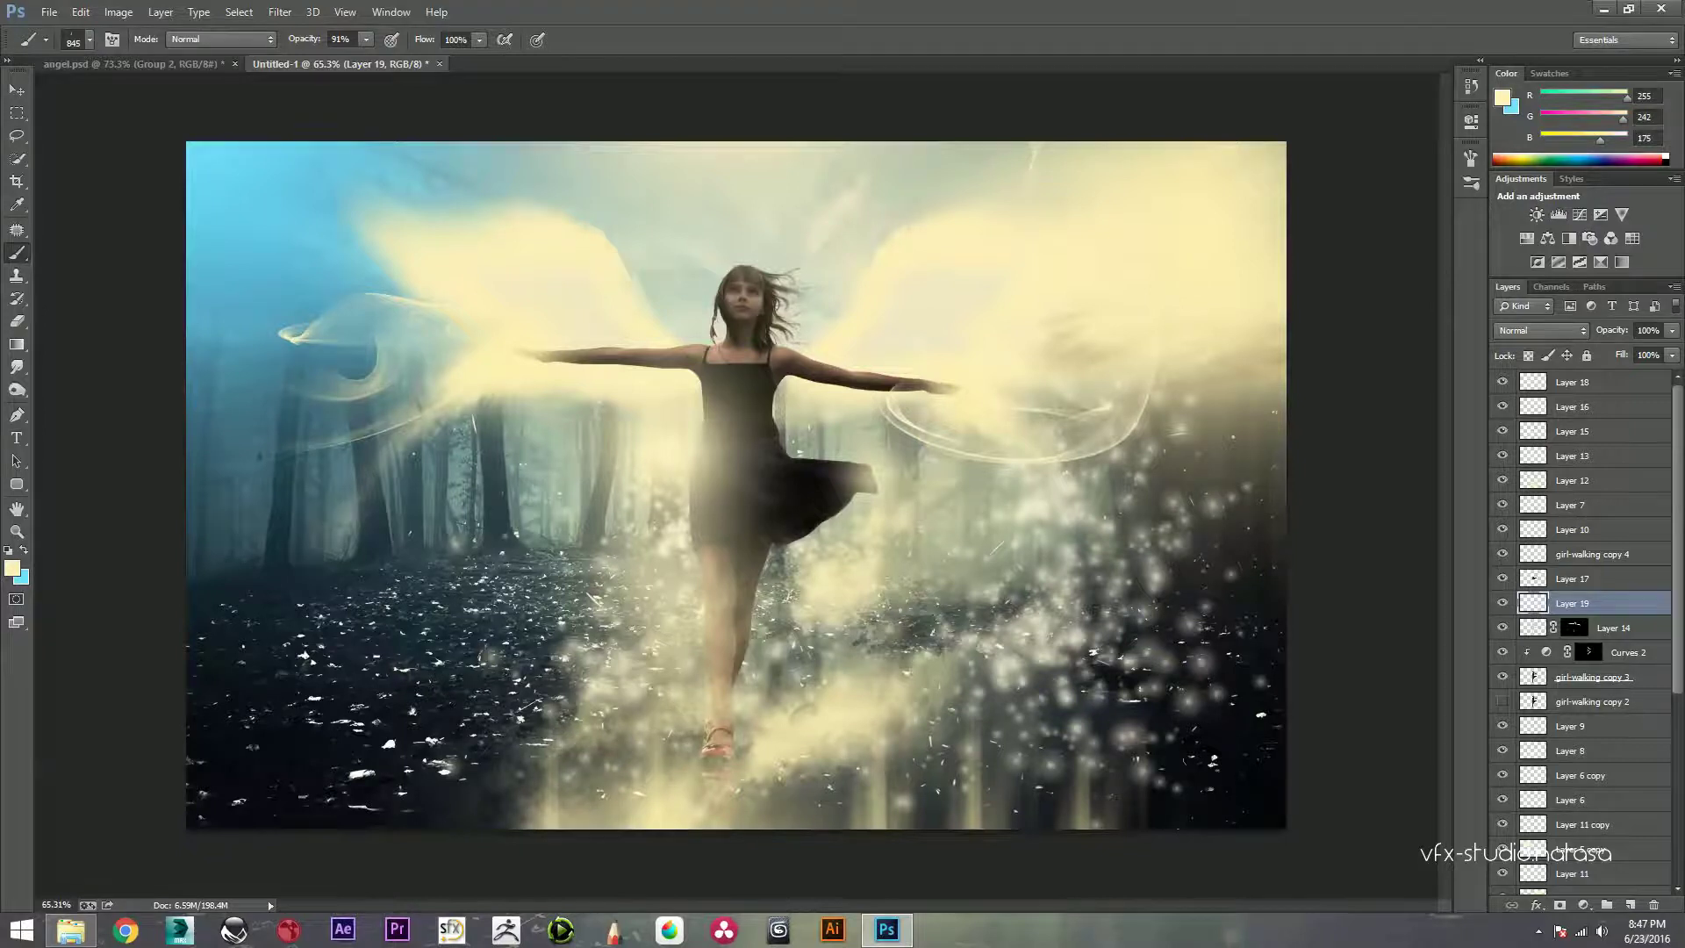
pyautogui.scroll(-2, 736, 484)
pyautogui.scroll(1, 737, 485)
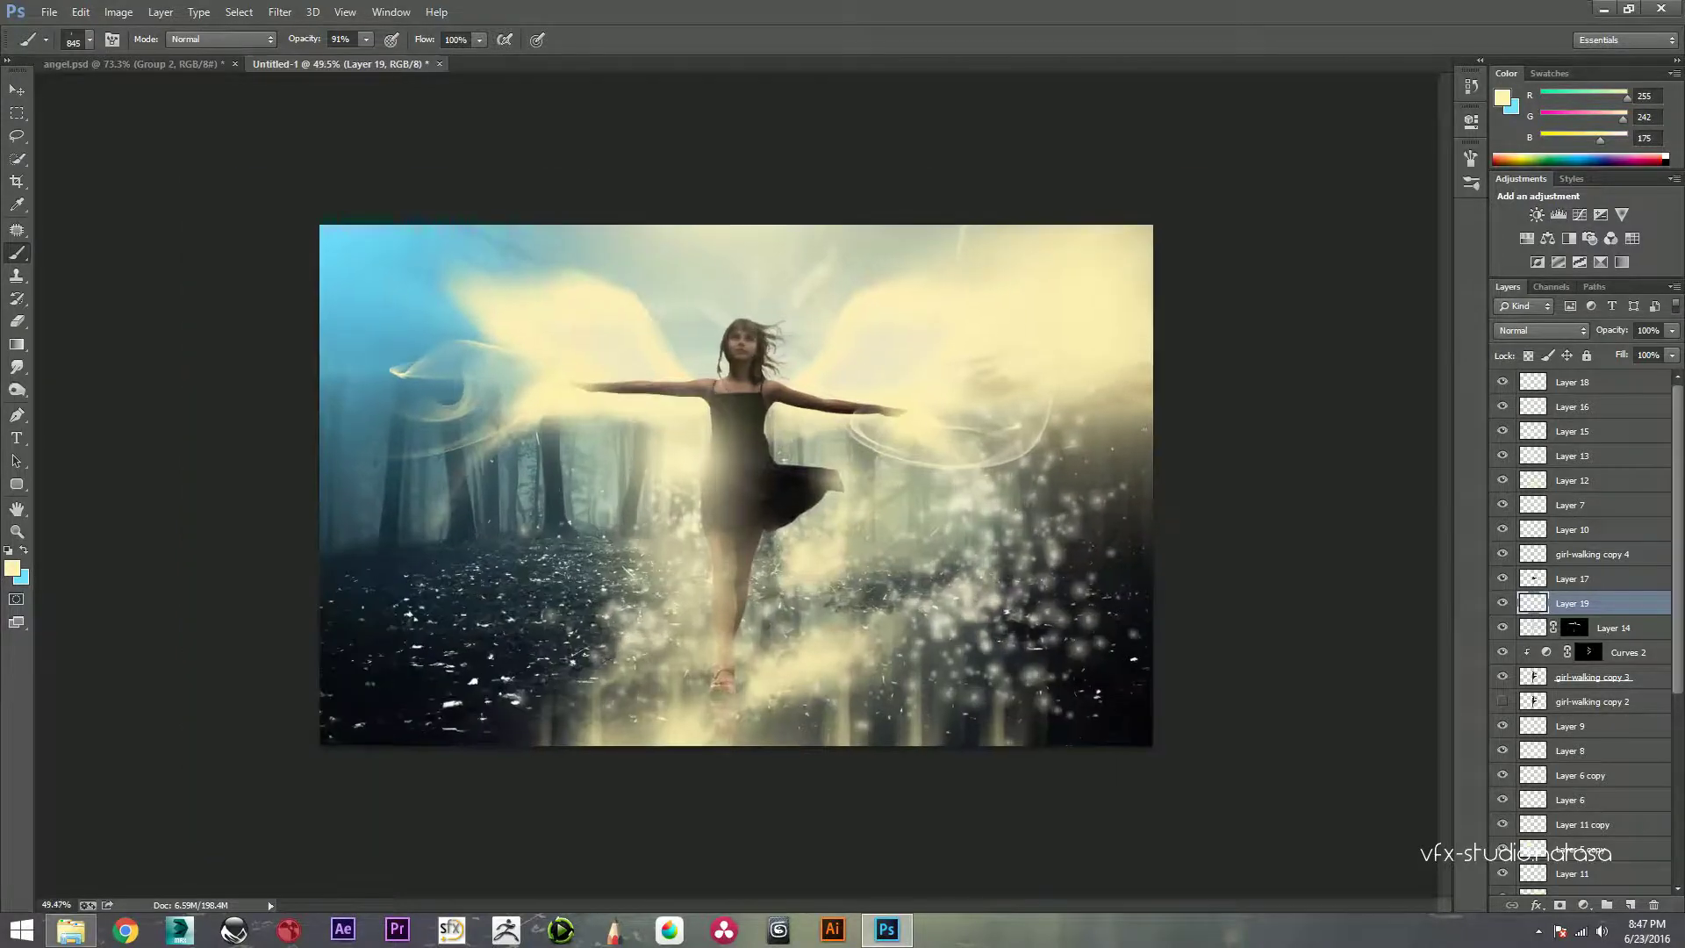
pyautogui.scroll(1, 737, 484)
pyautogui.scroll(1, 736, 485)
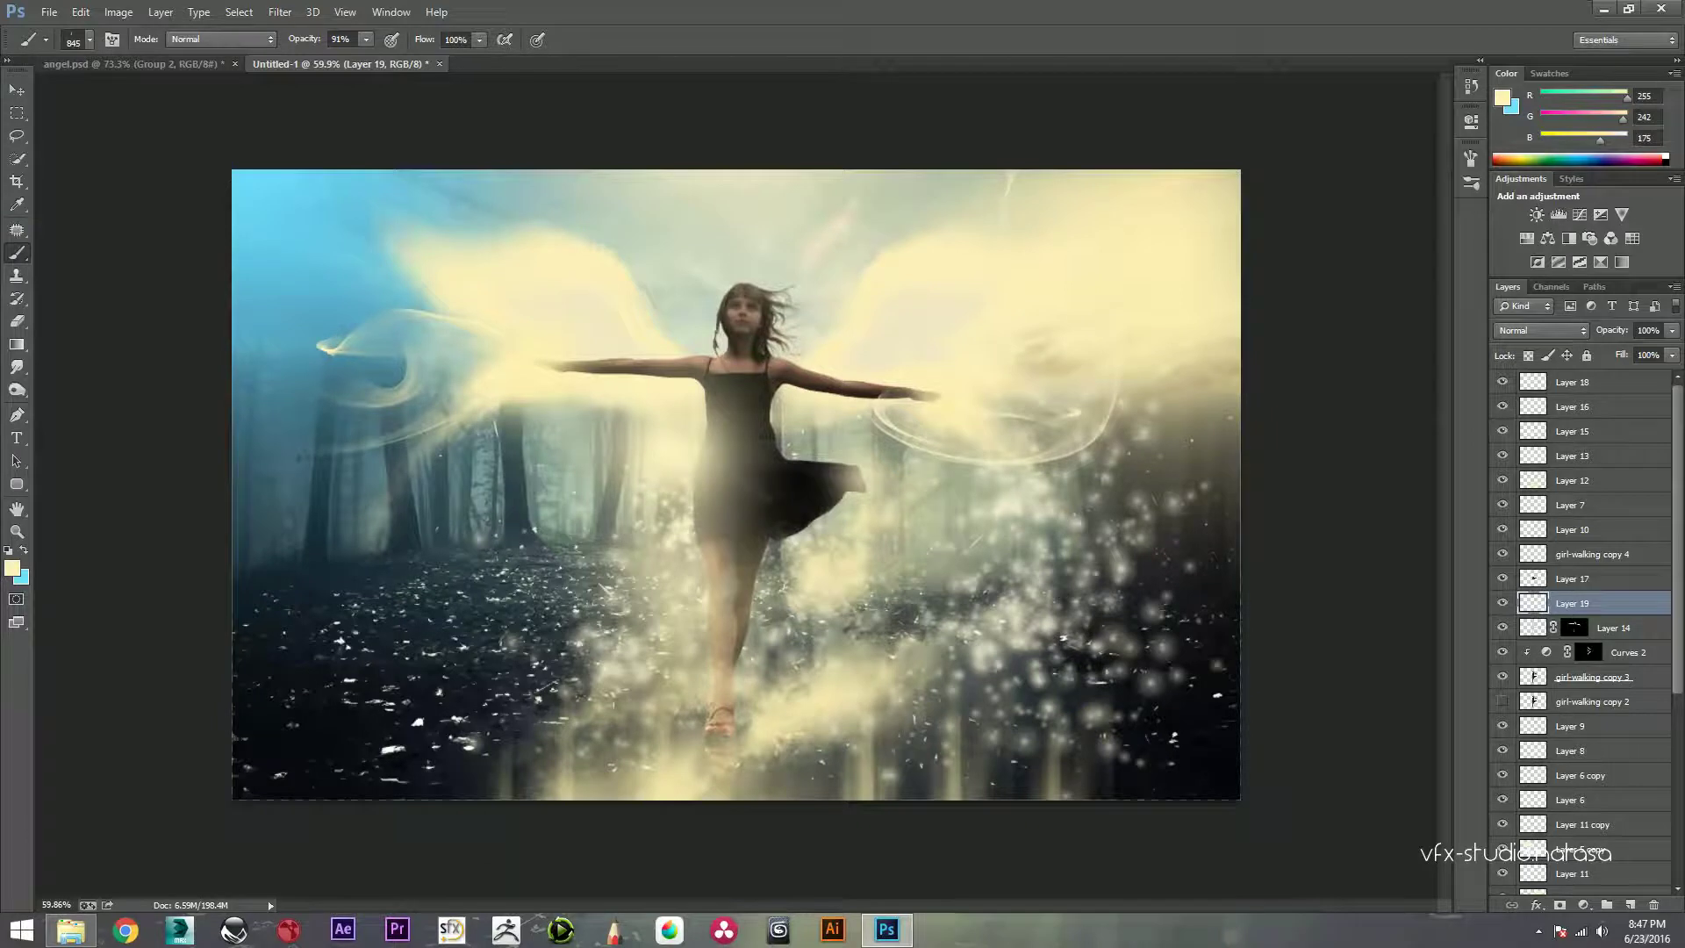
pyautogui.hotkey('alt', '.')
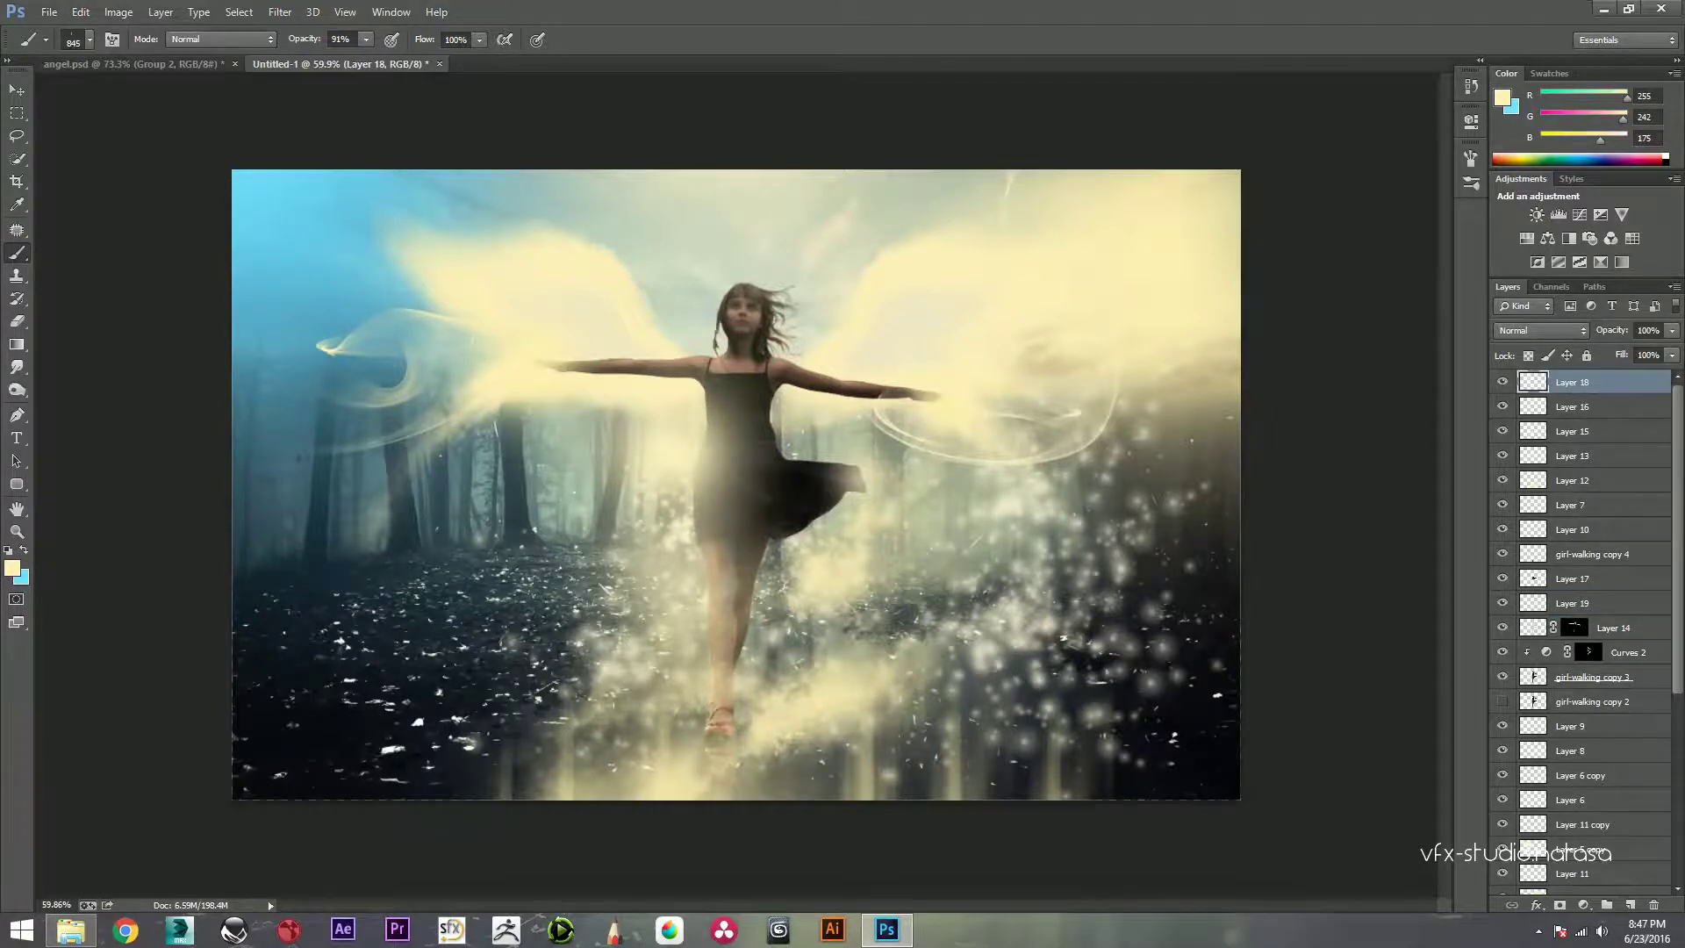
# Step: Add new Layer 20 and paint glow on it with the 2483 brush preset
pyautogui.click(1630, 904)
pyautogui.rightClick(799, 407)
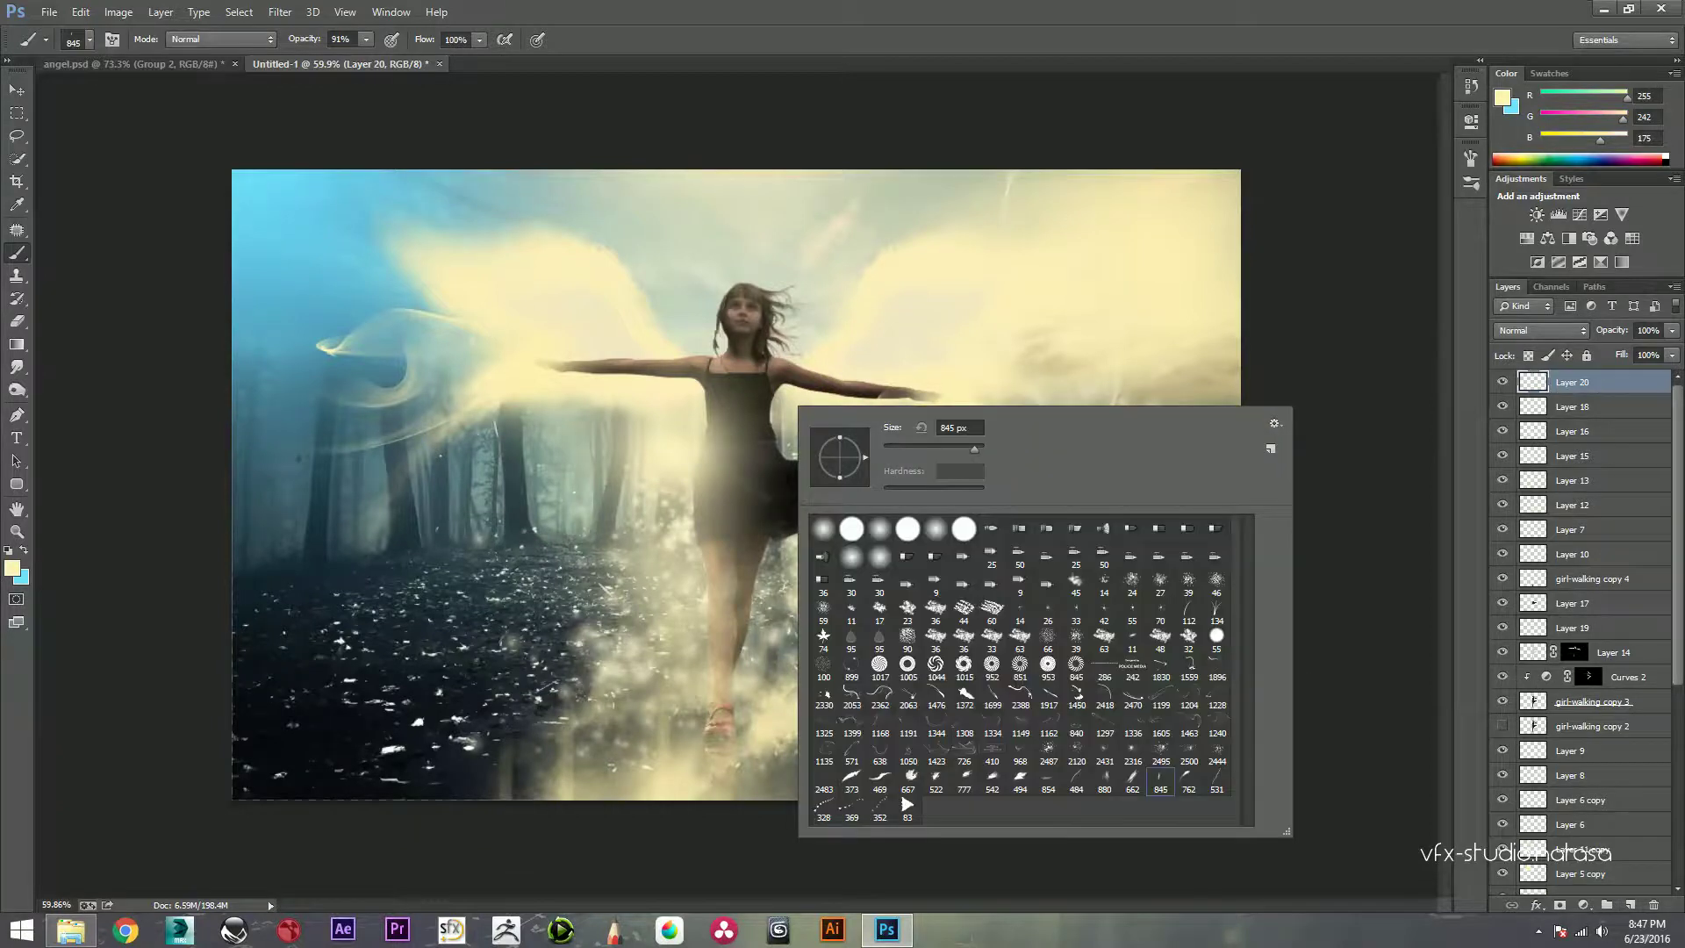
pyautogui.click(823, 778)
pyautogui.press('Return')
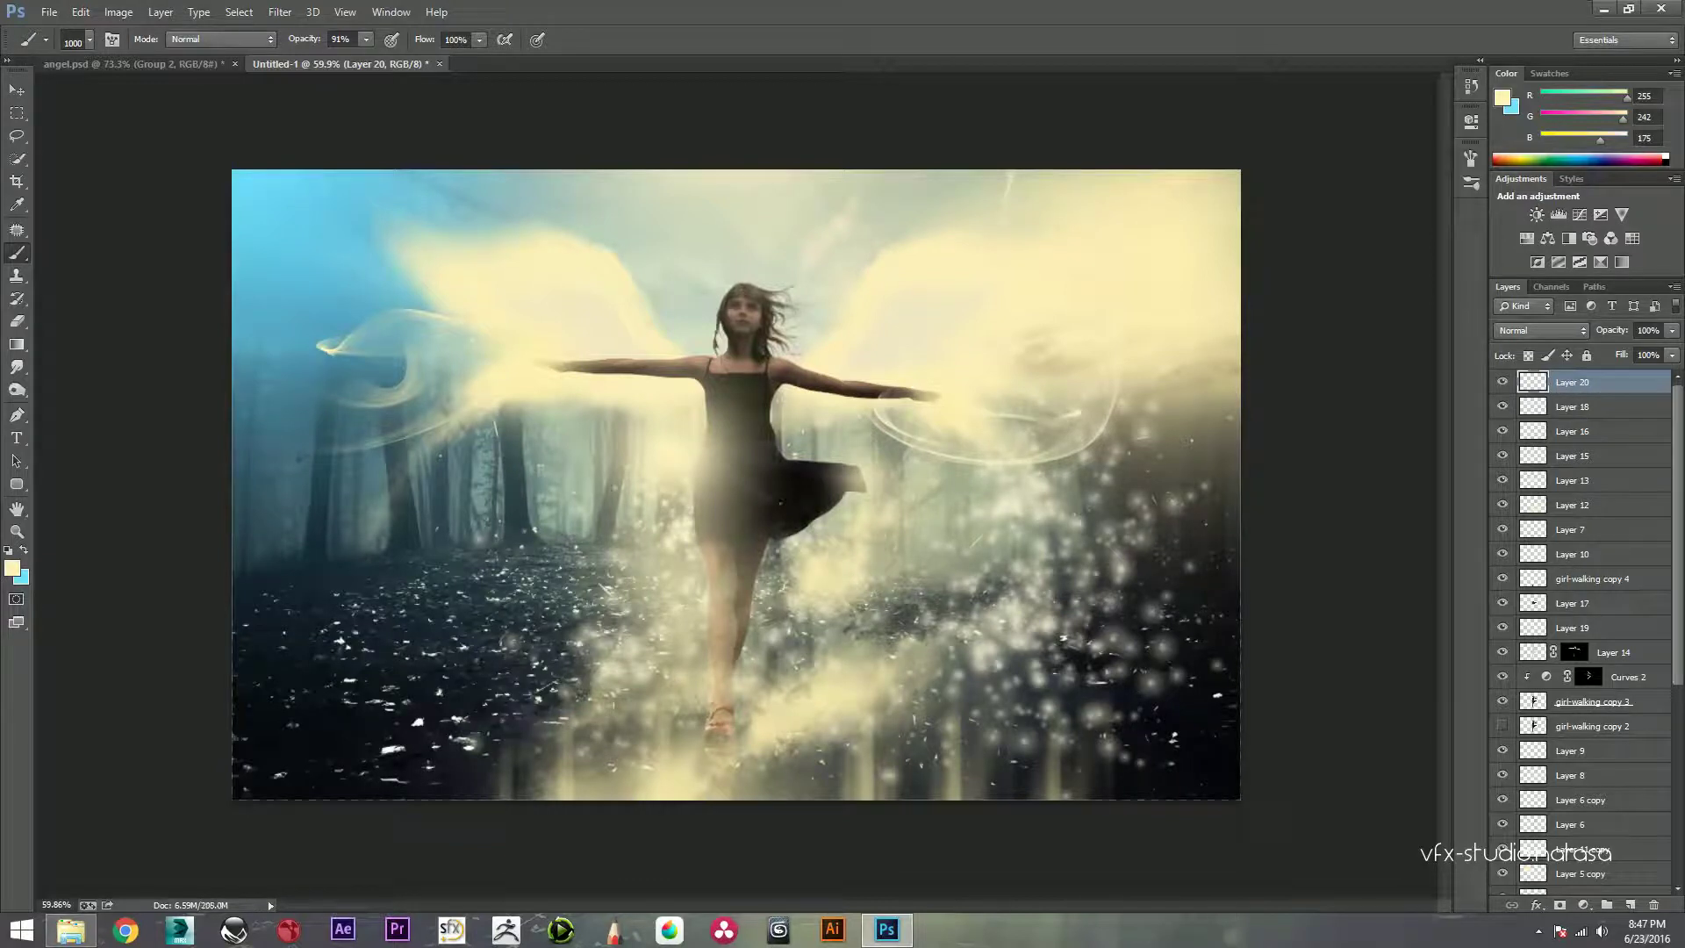
pyautogui.scroll(2, 790, 400)
pyautogui.press('[')
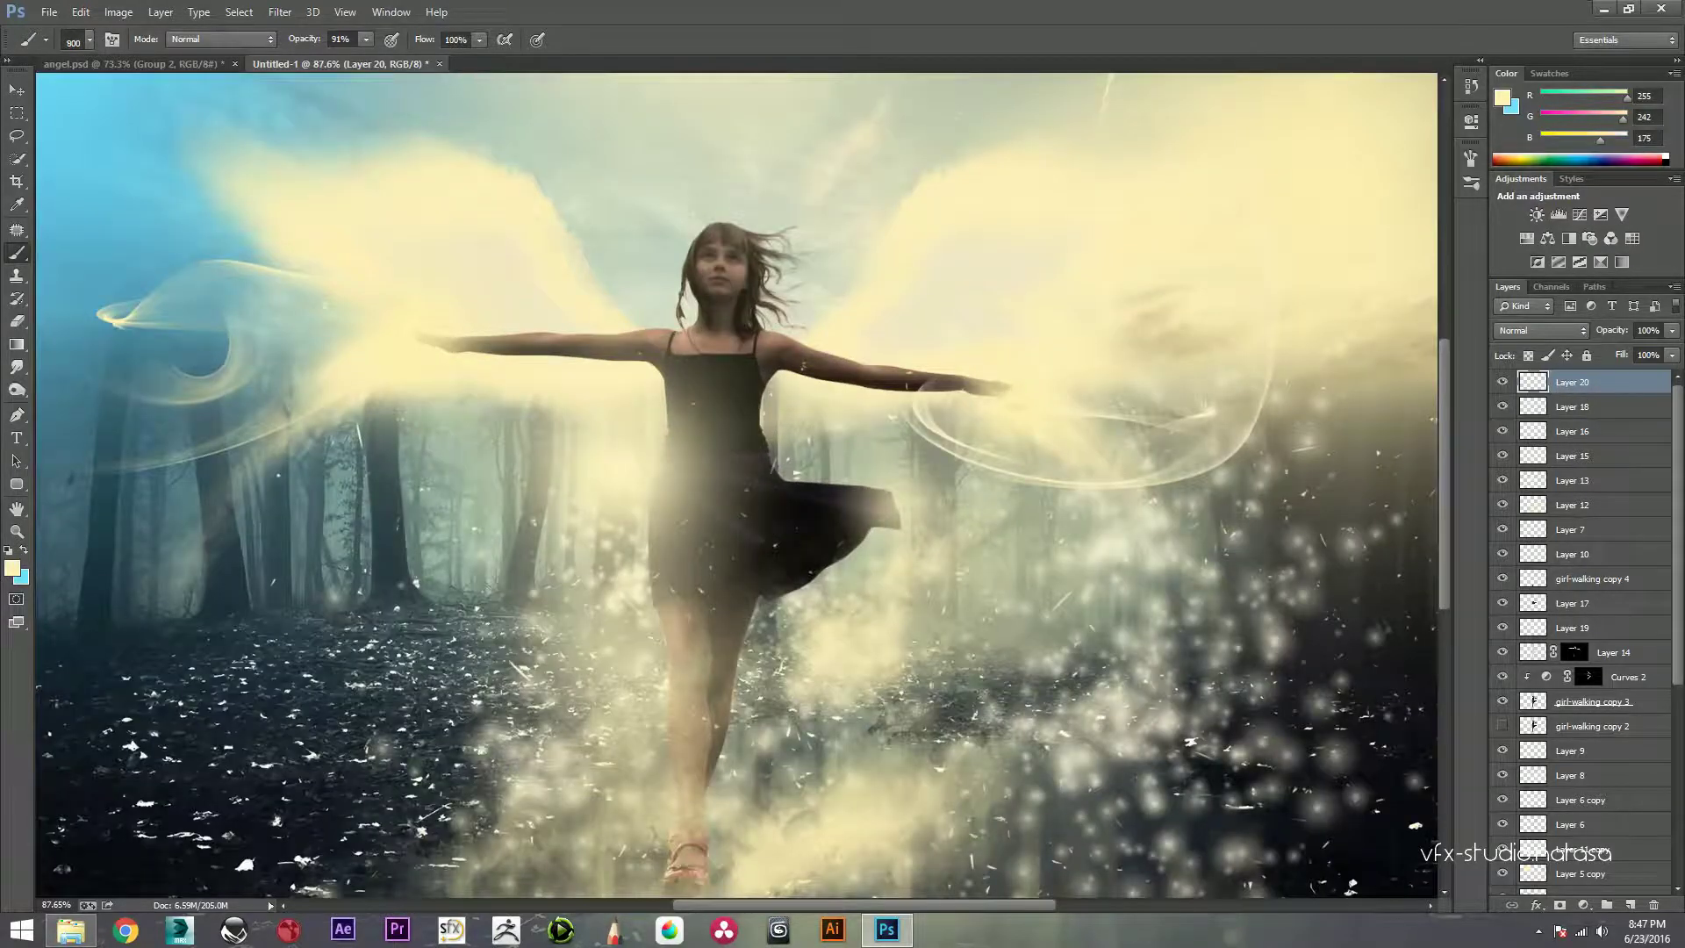
pyautogui.press(']')
pyautogui.press(']')
pyautogui.press(']')
pyautogui.press(']')
pyautogui.press(']')
pyautogui.press(']')
pyautogui.press(']')
pyautogui.scroll(-2, 822, 422)
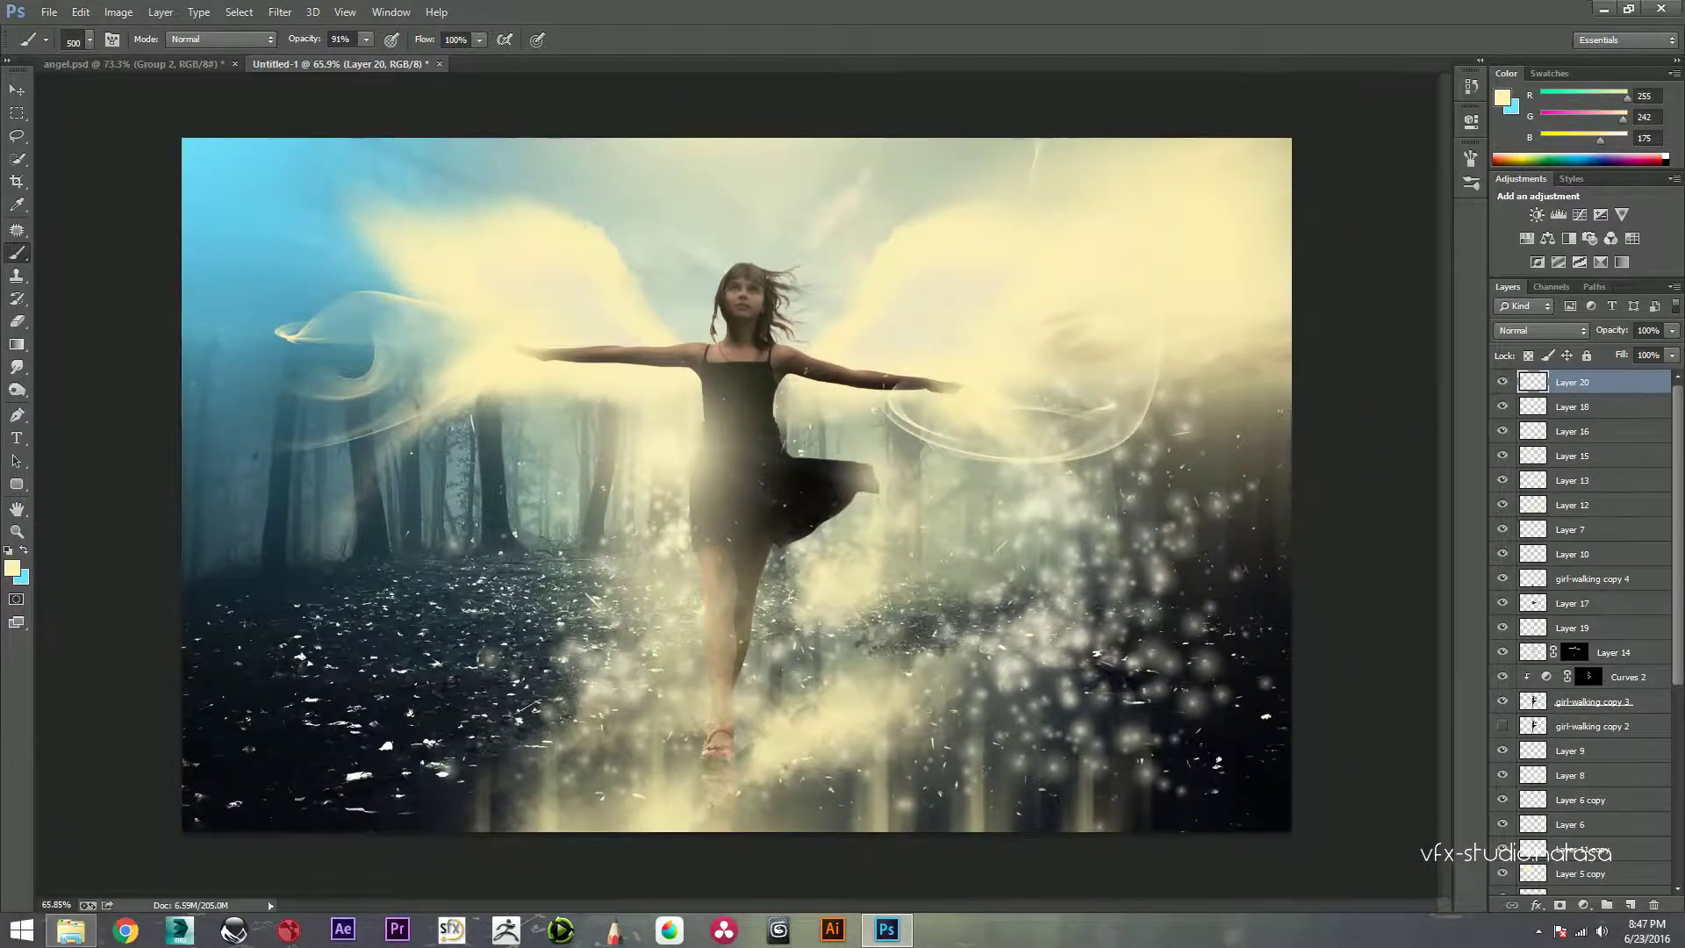
pyautogui.scroll(-1, 725, 491)
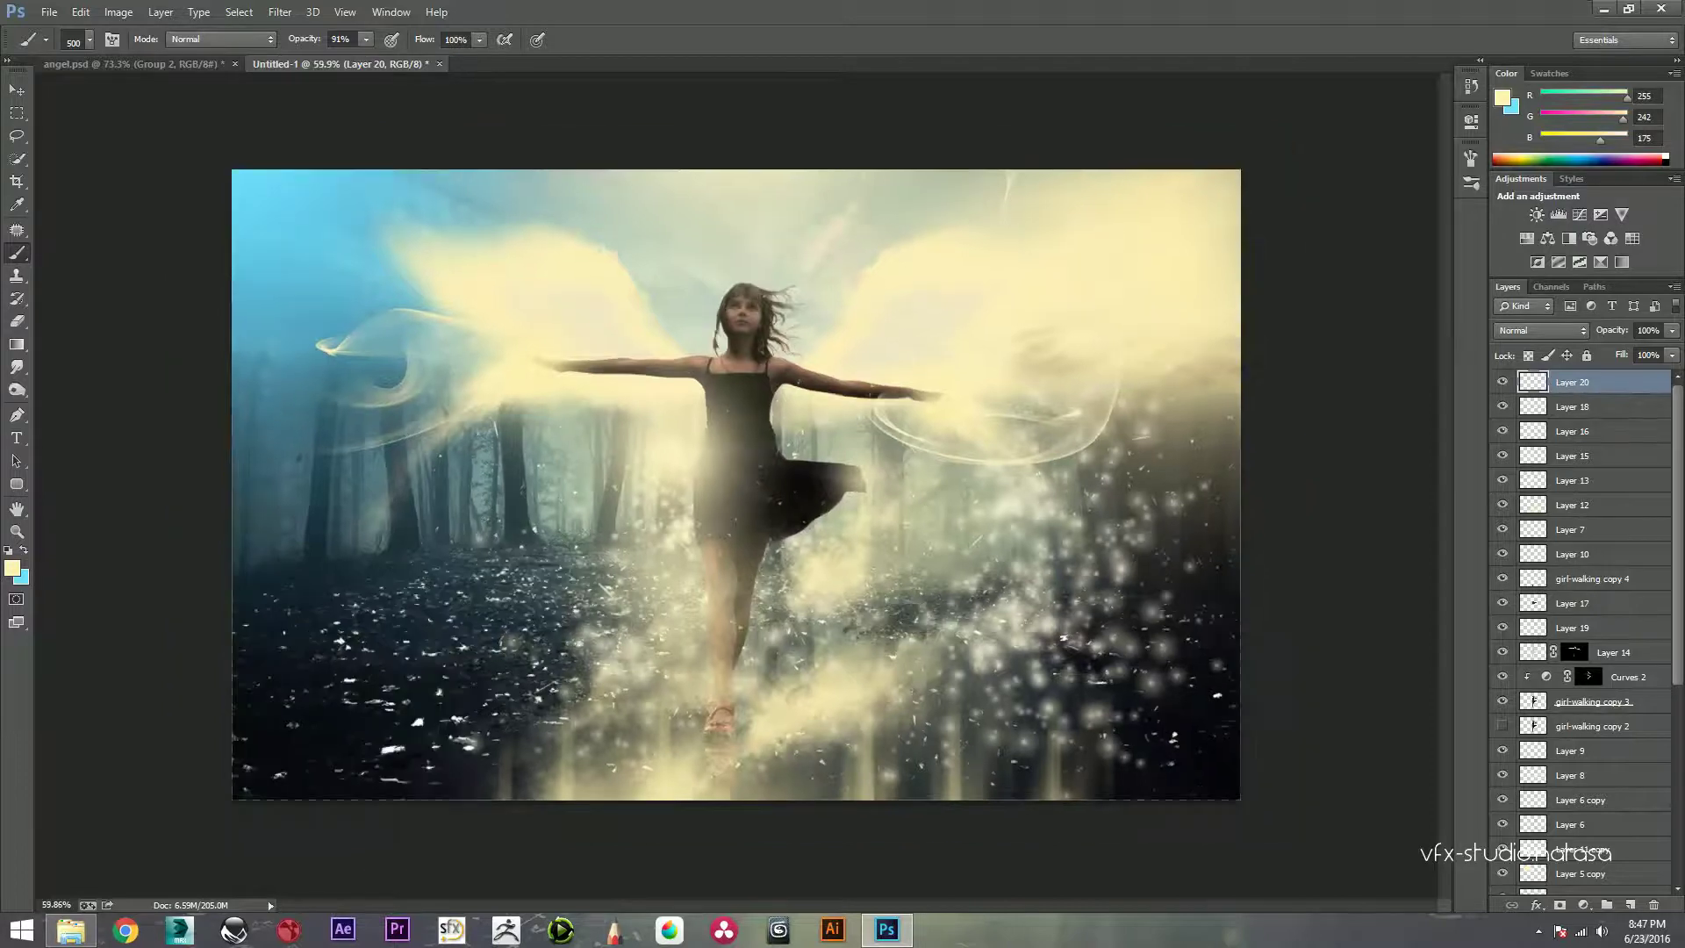
pyautogui.scroll(3, 829, 387)
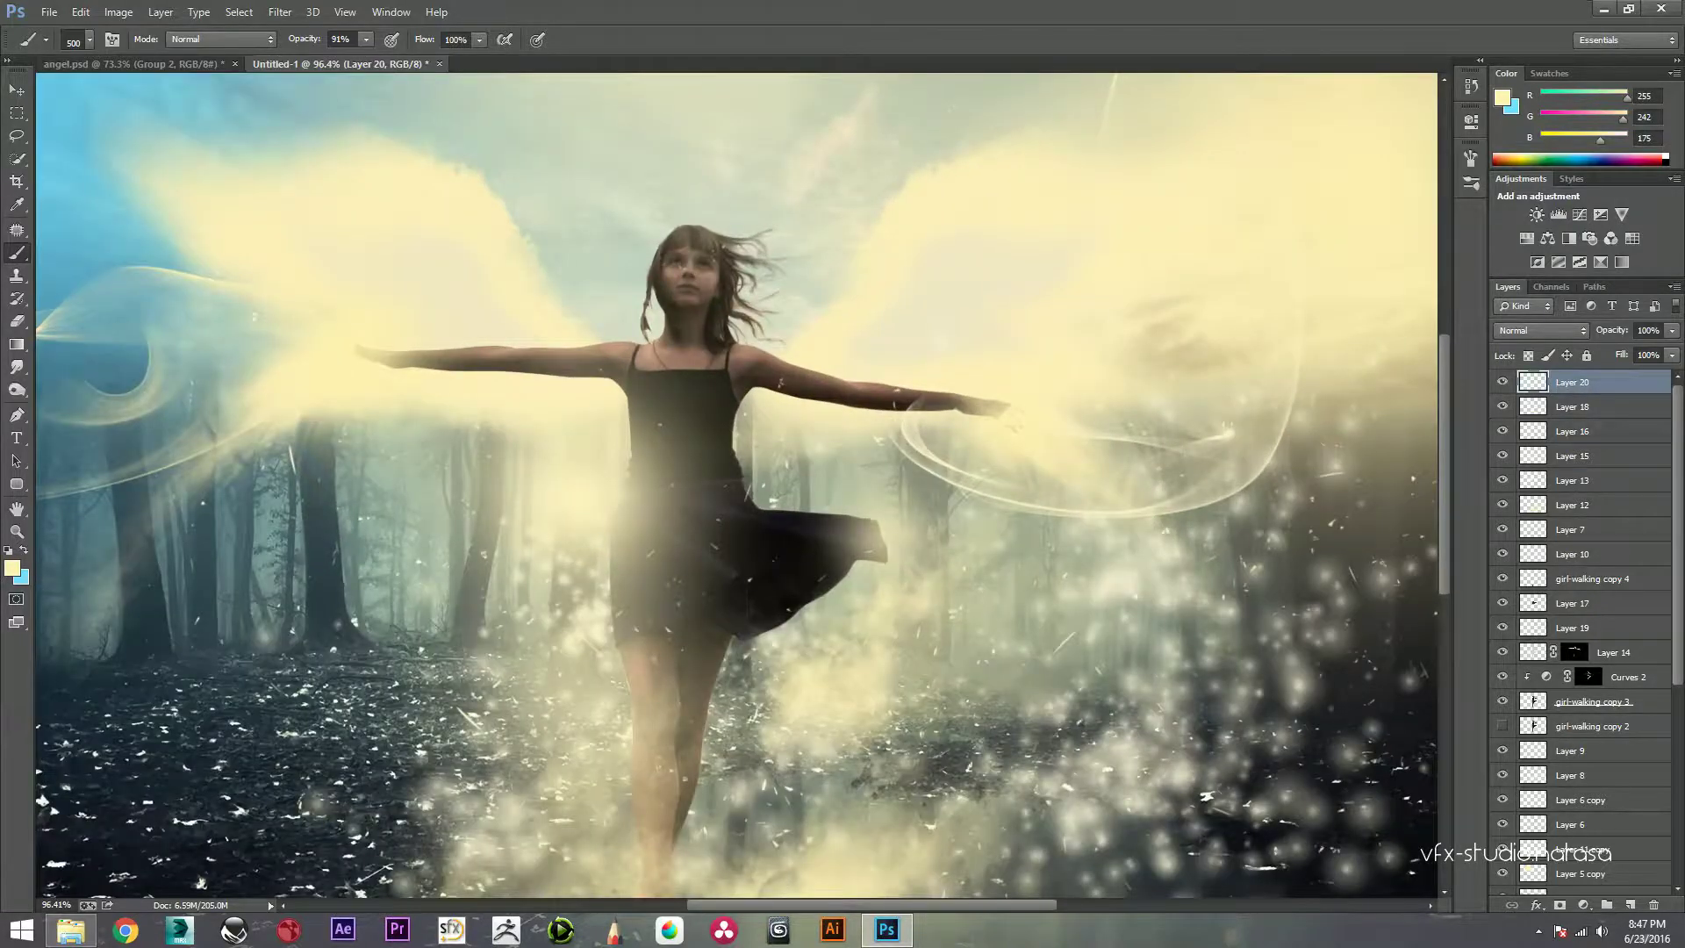
# Step: Erase glow off the girl with an 80 px eraser, then stamp visible into Layer 21
pyautogui.press('e')
pyautogui.scroll(1, 764, 264)
pyautogui.scroll(2, 764, 263)
pyautogui.rightClick(769, 262)
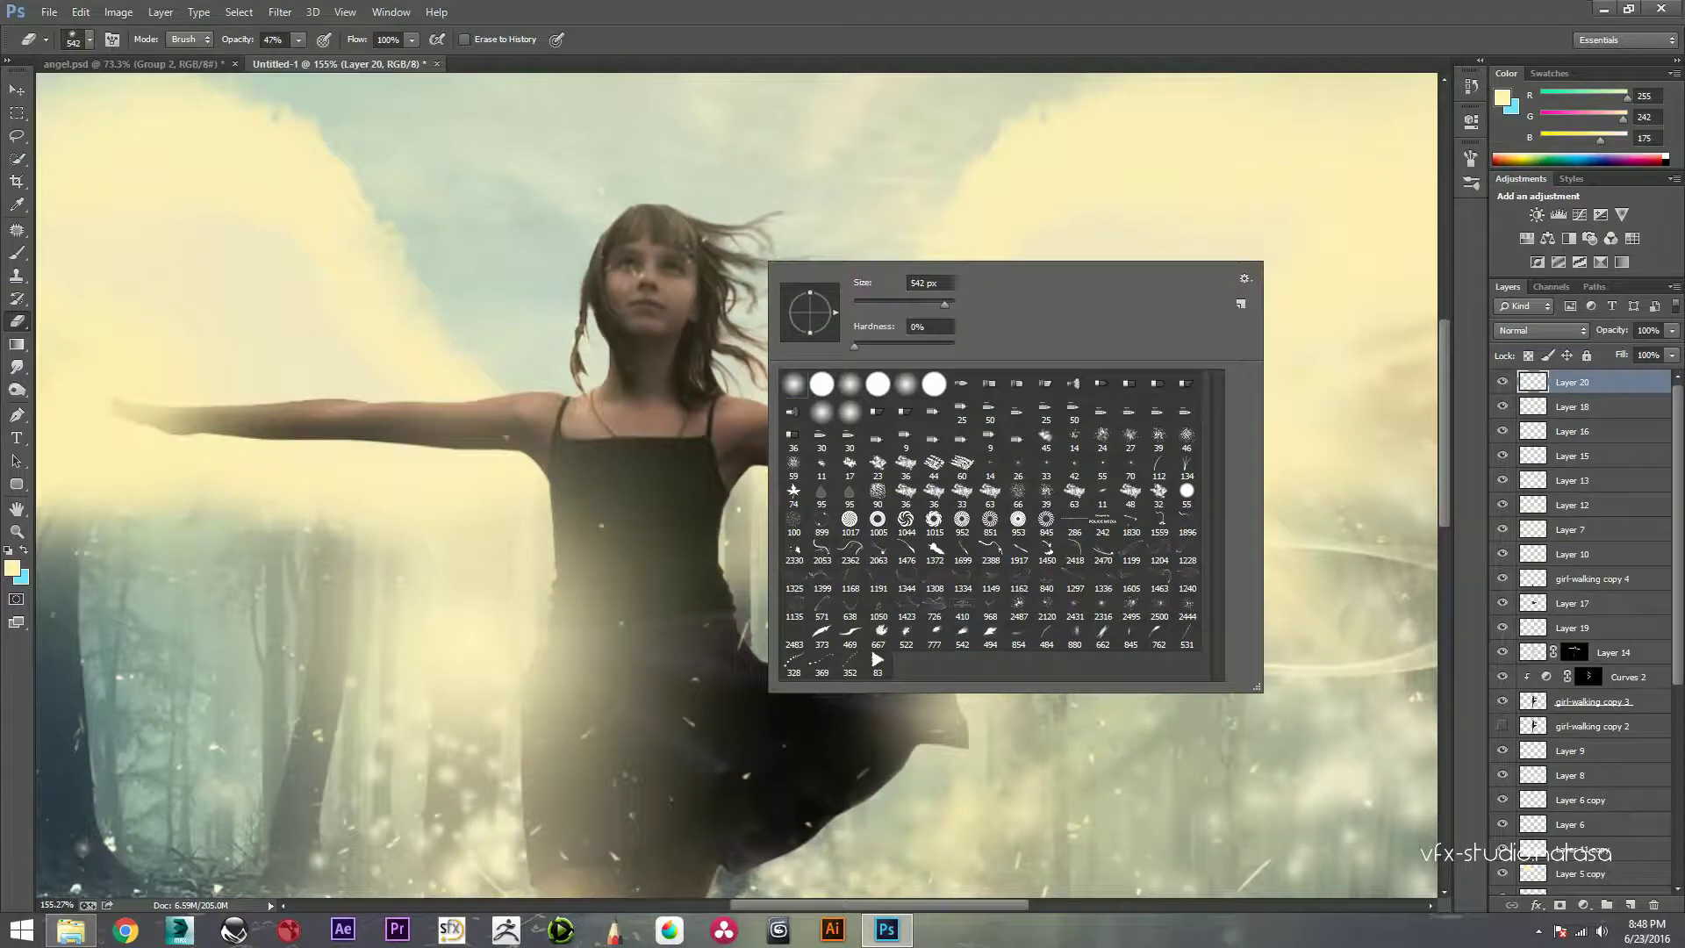
pyautogui.write('80')
pyautogui.press('Return')
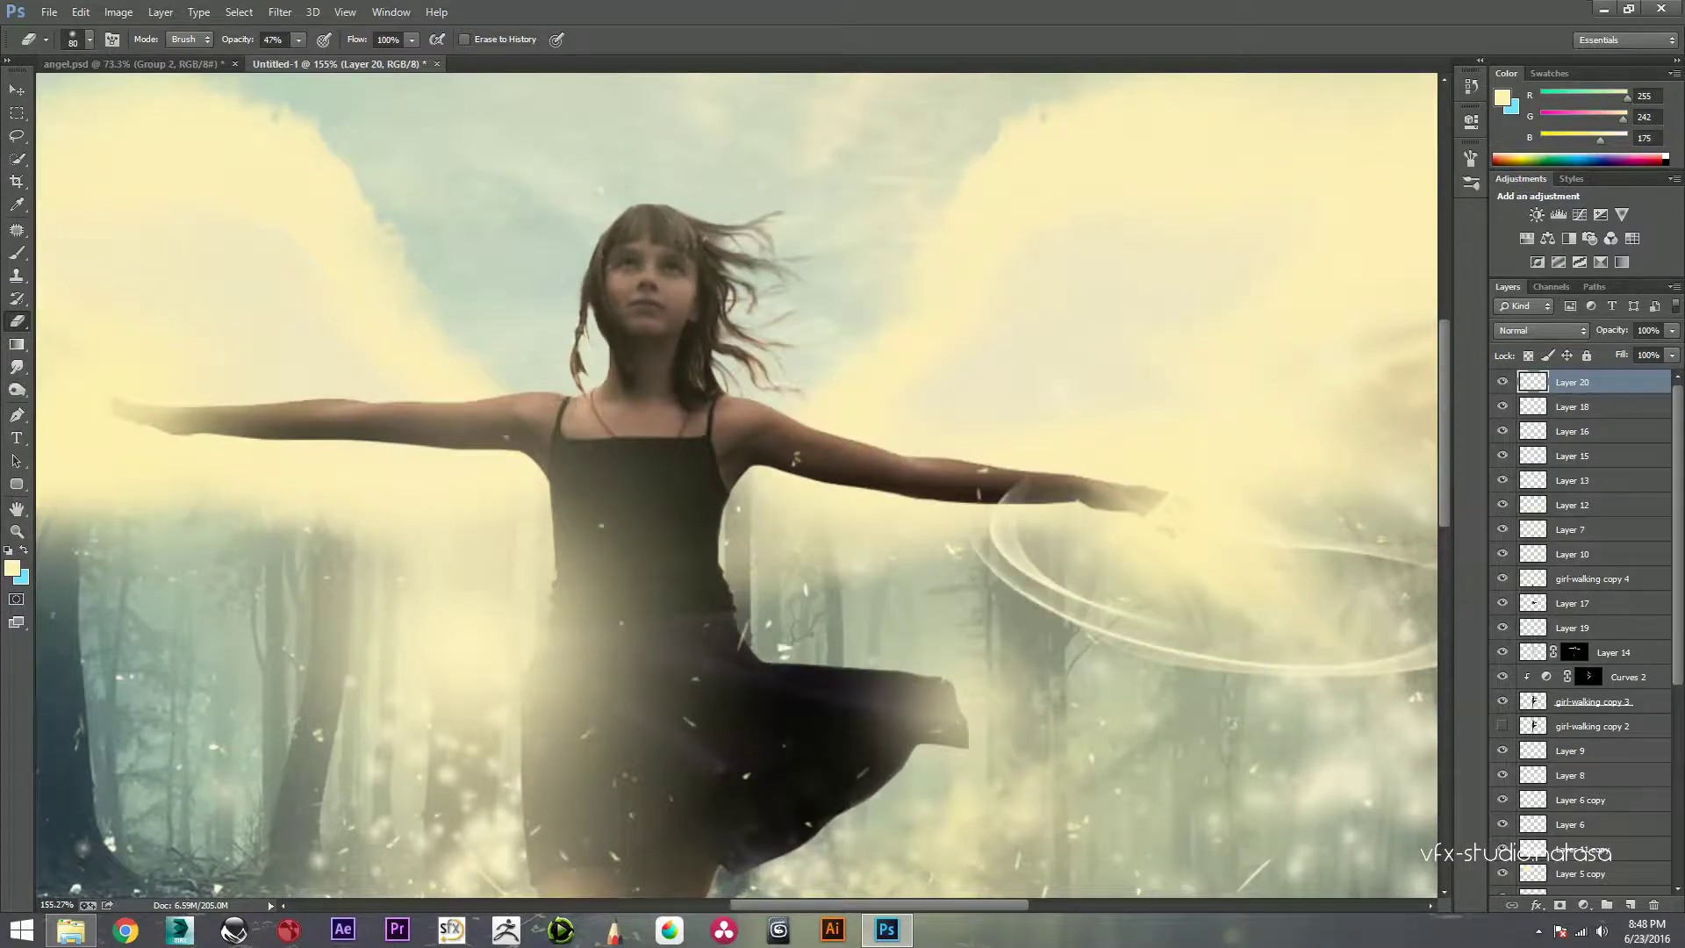
pyautogui.scroll(-3, 807, 243)
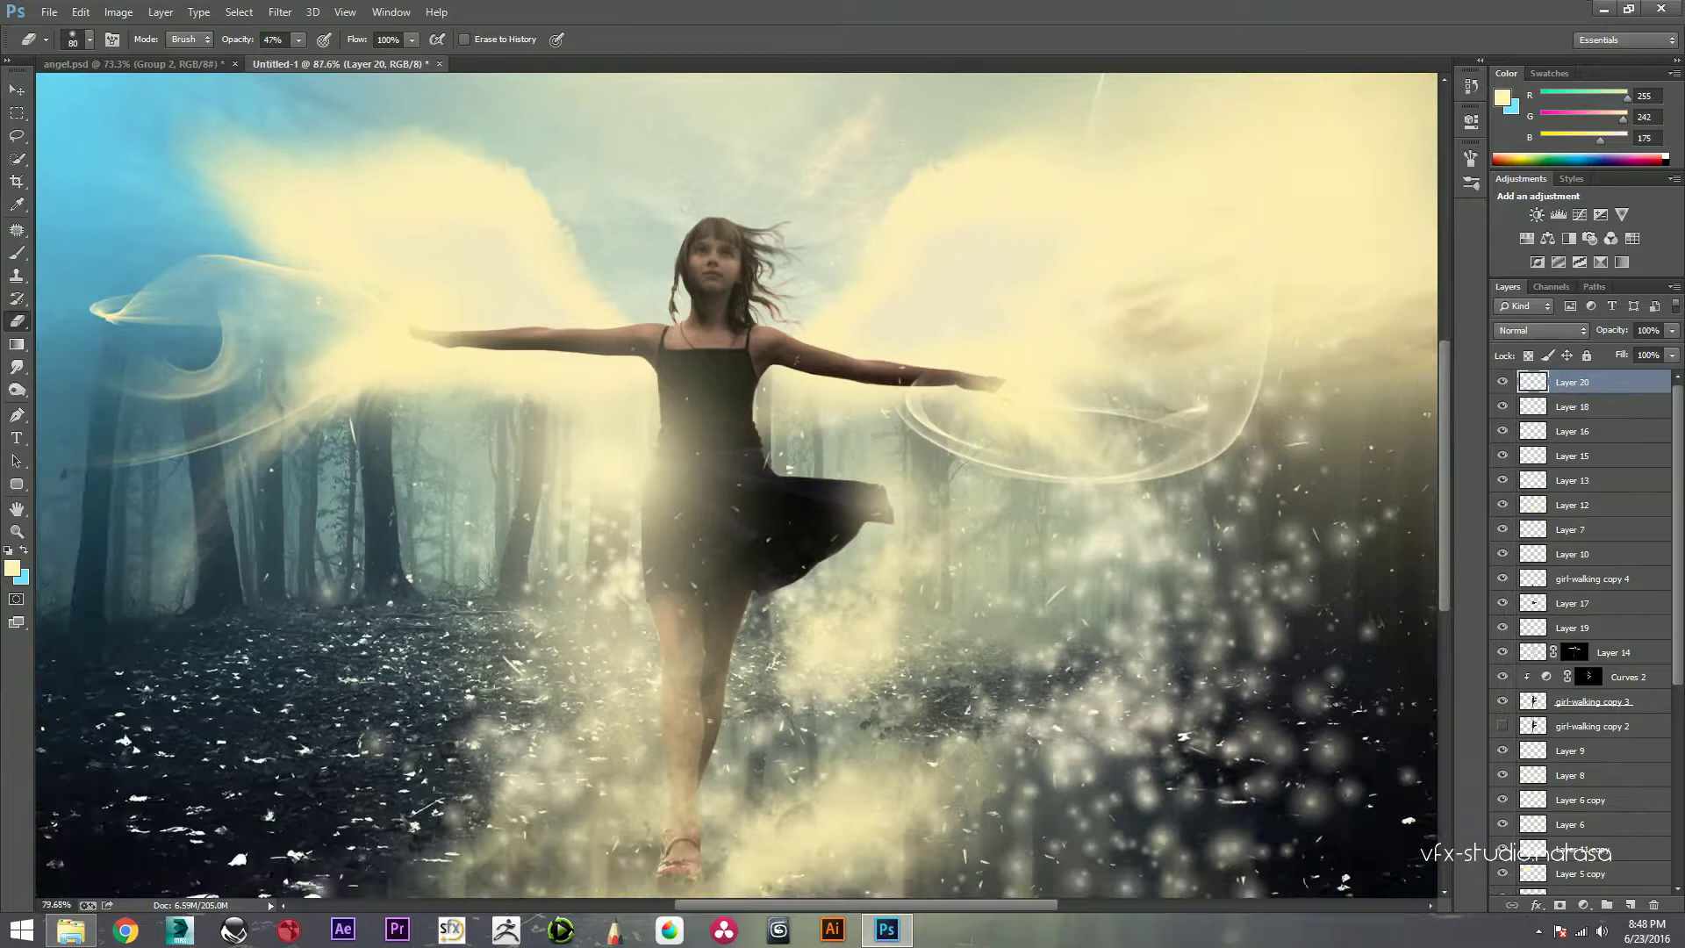
pyautogui.scroll(-2, 626, 335)
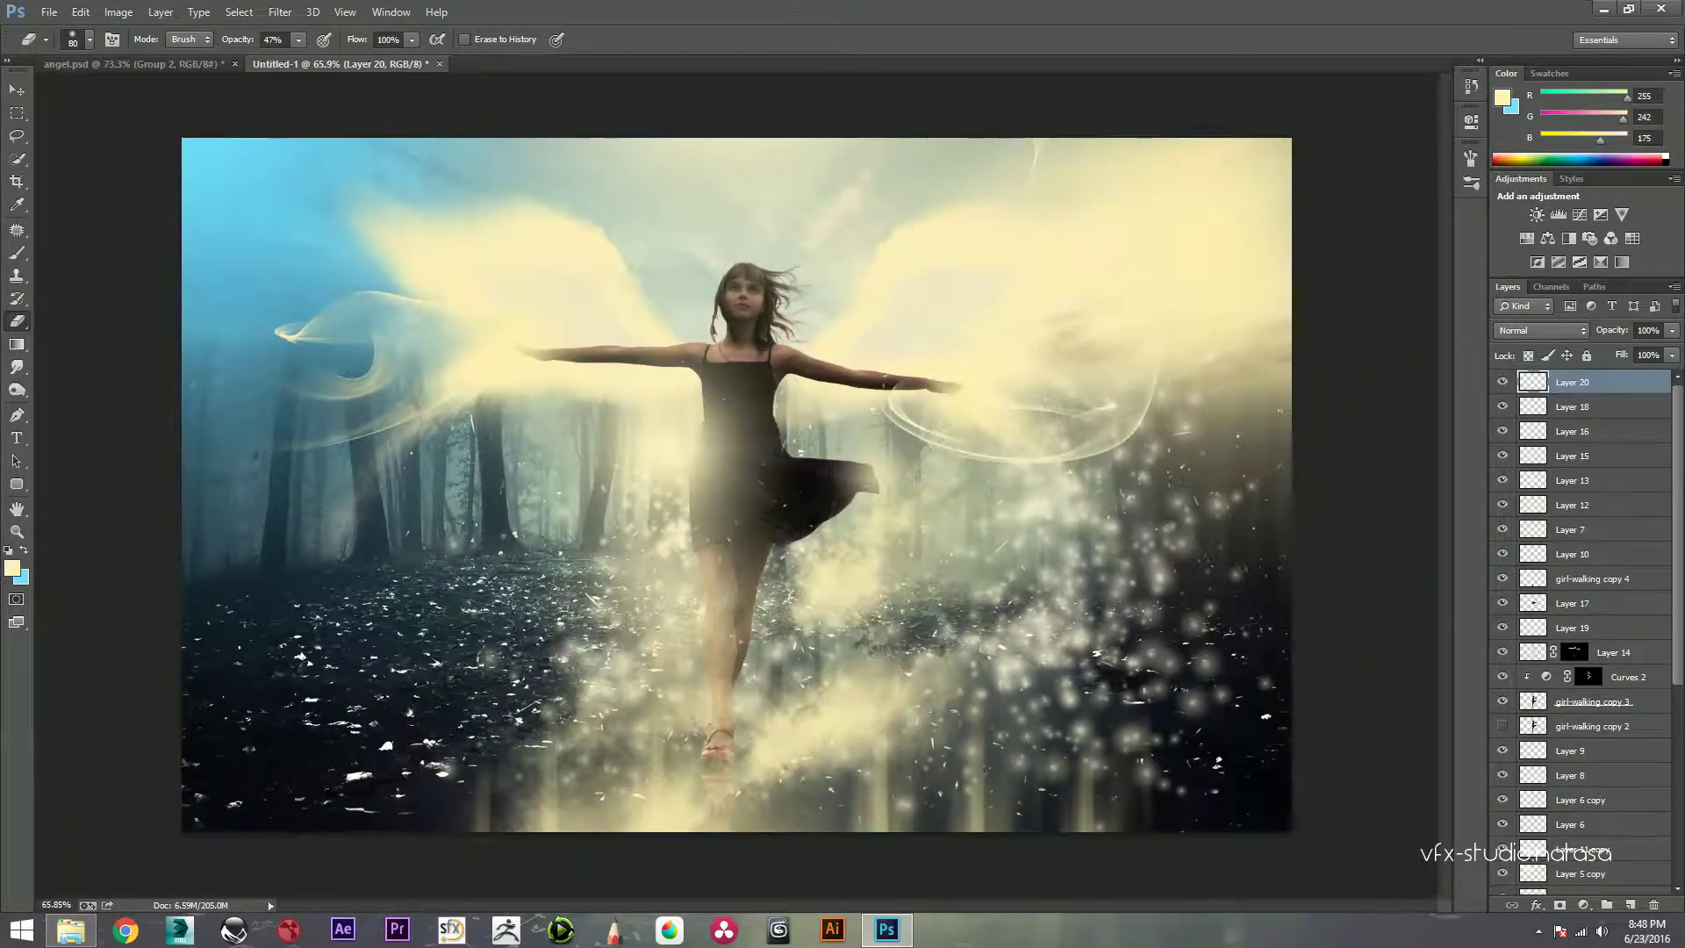
pyautogui.scroll(-1, 737, 484)
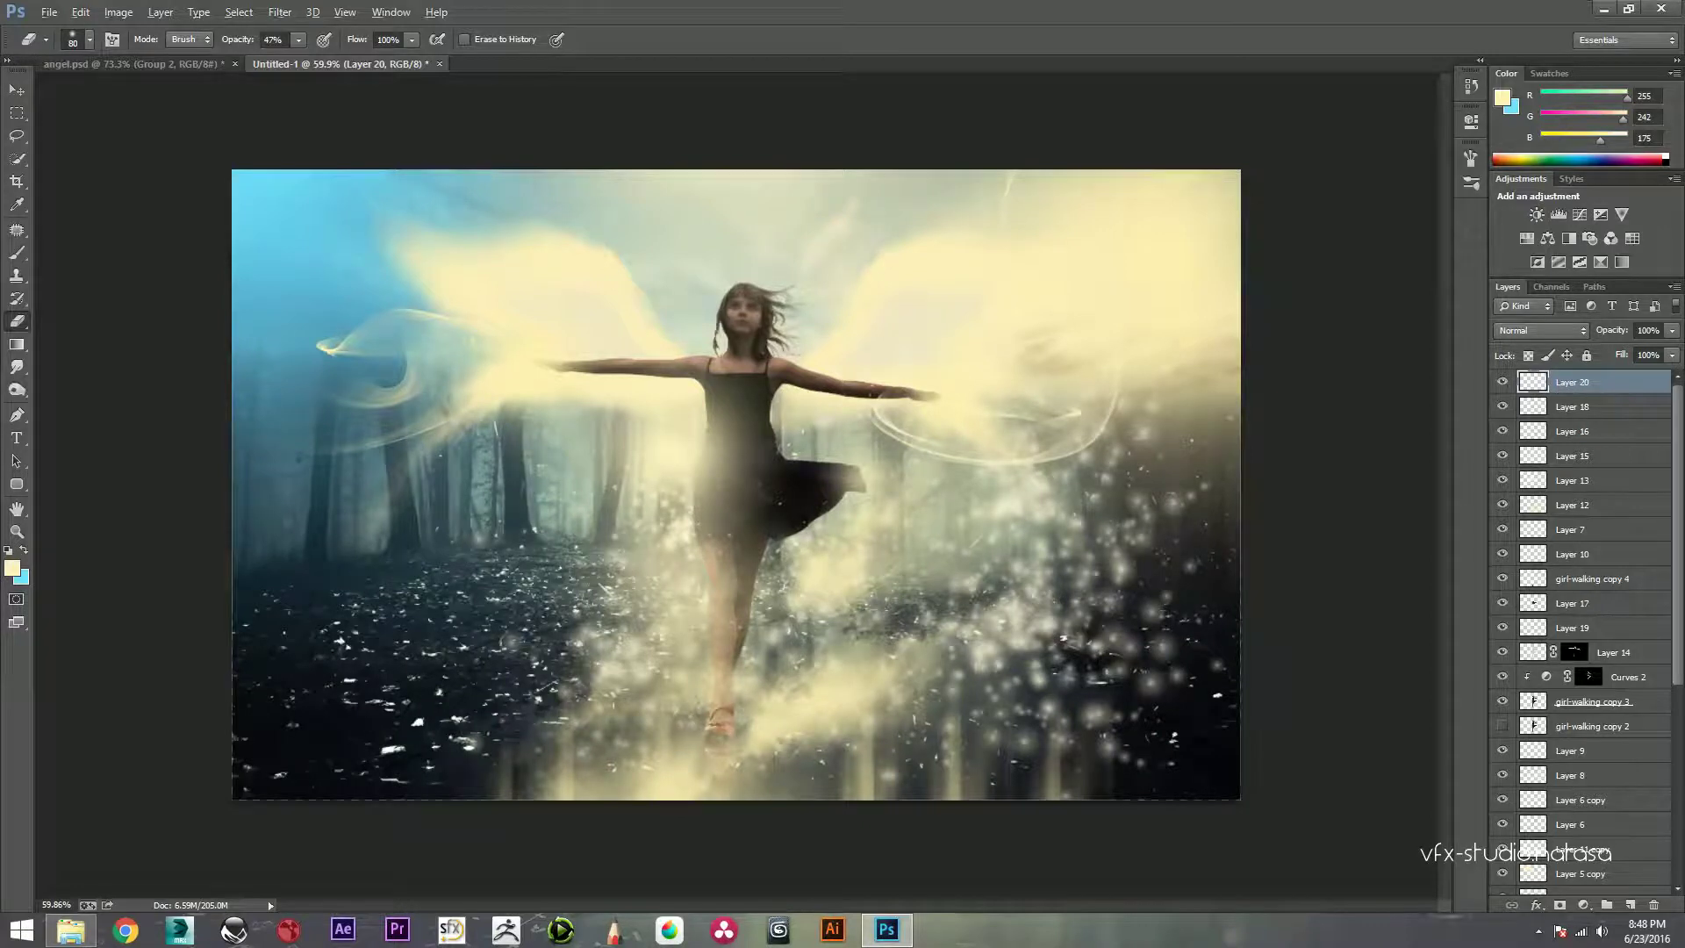
pyautogui.hotkey('ctrl', 'shift', 'alt', 'e')
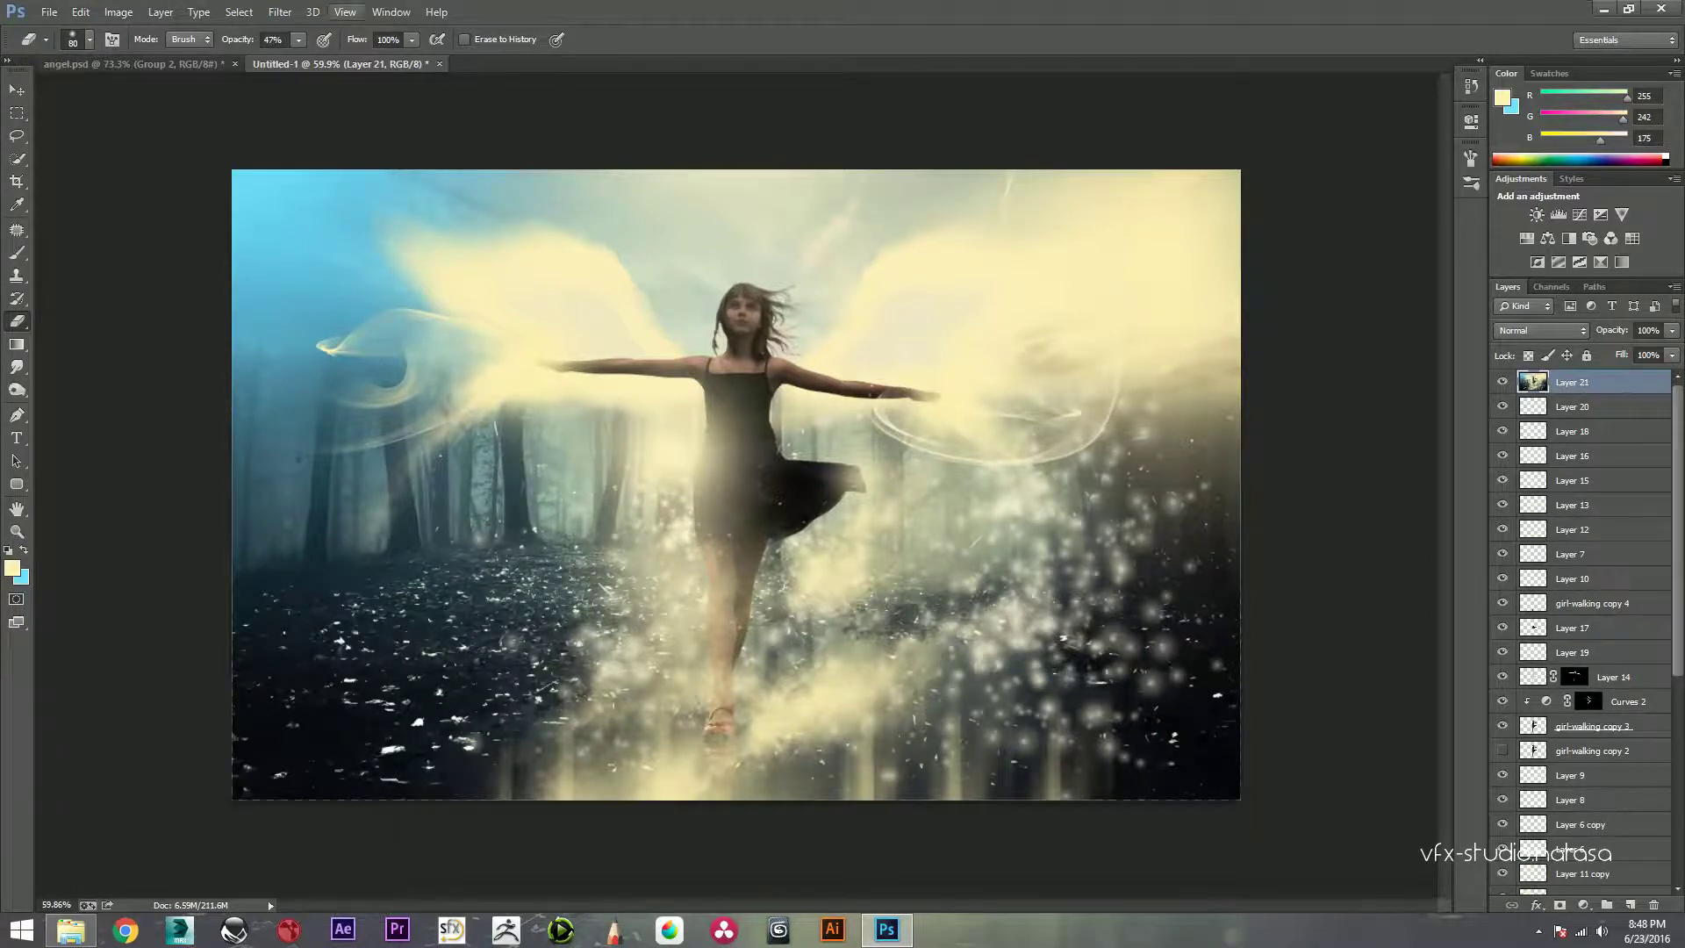
# Step: In Camera Raw, set white balance to Temperature -19 and Tint -16
pyautogui.click(280, 12)
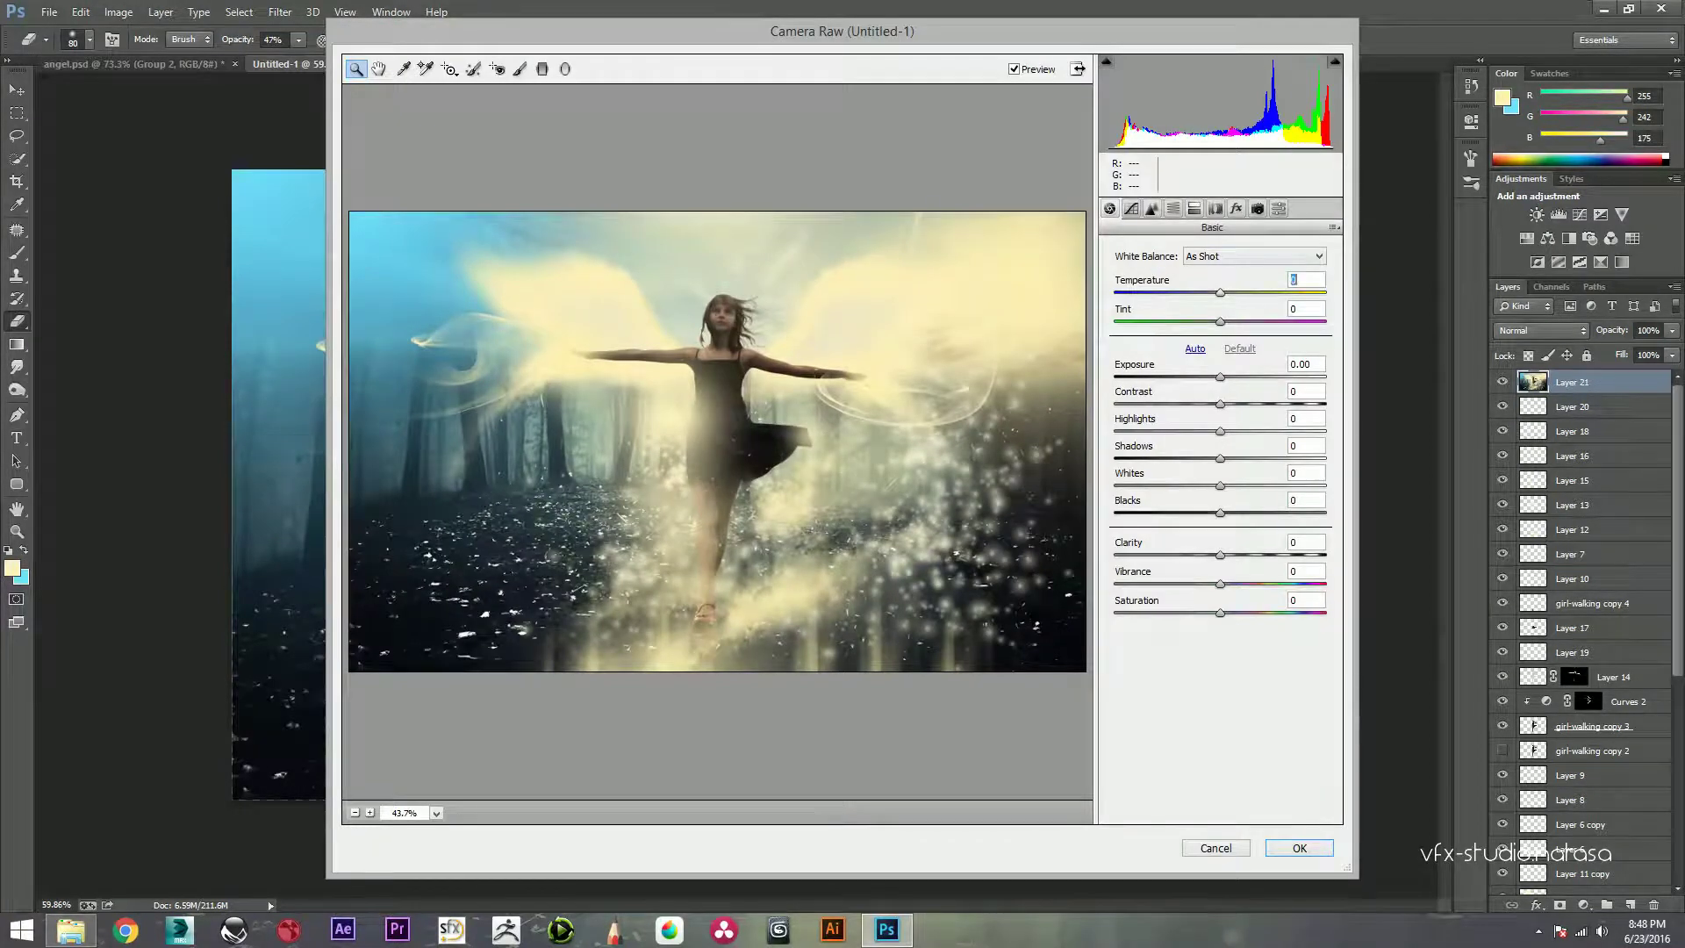
pyautogui.press('Up')
pyautogui.press('Up')
pyautogui.press('Up')
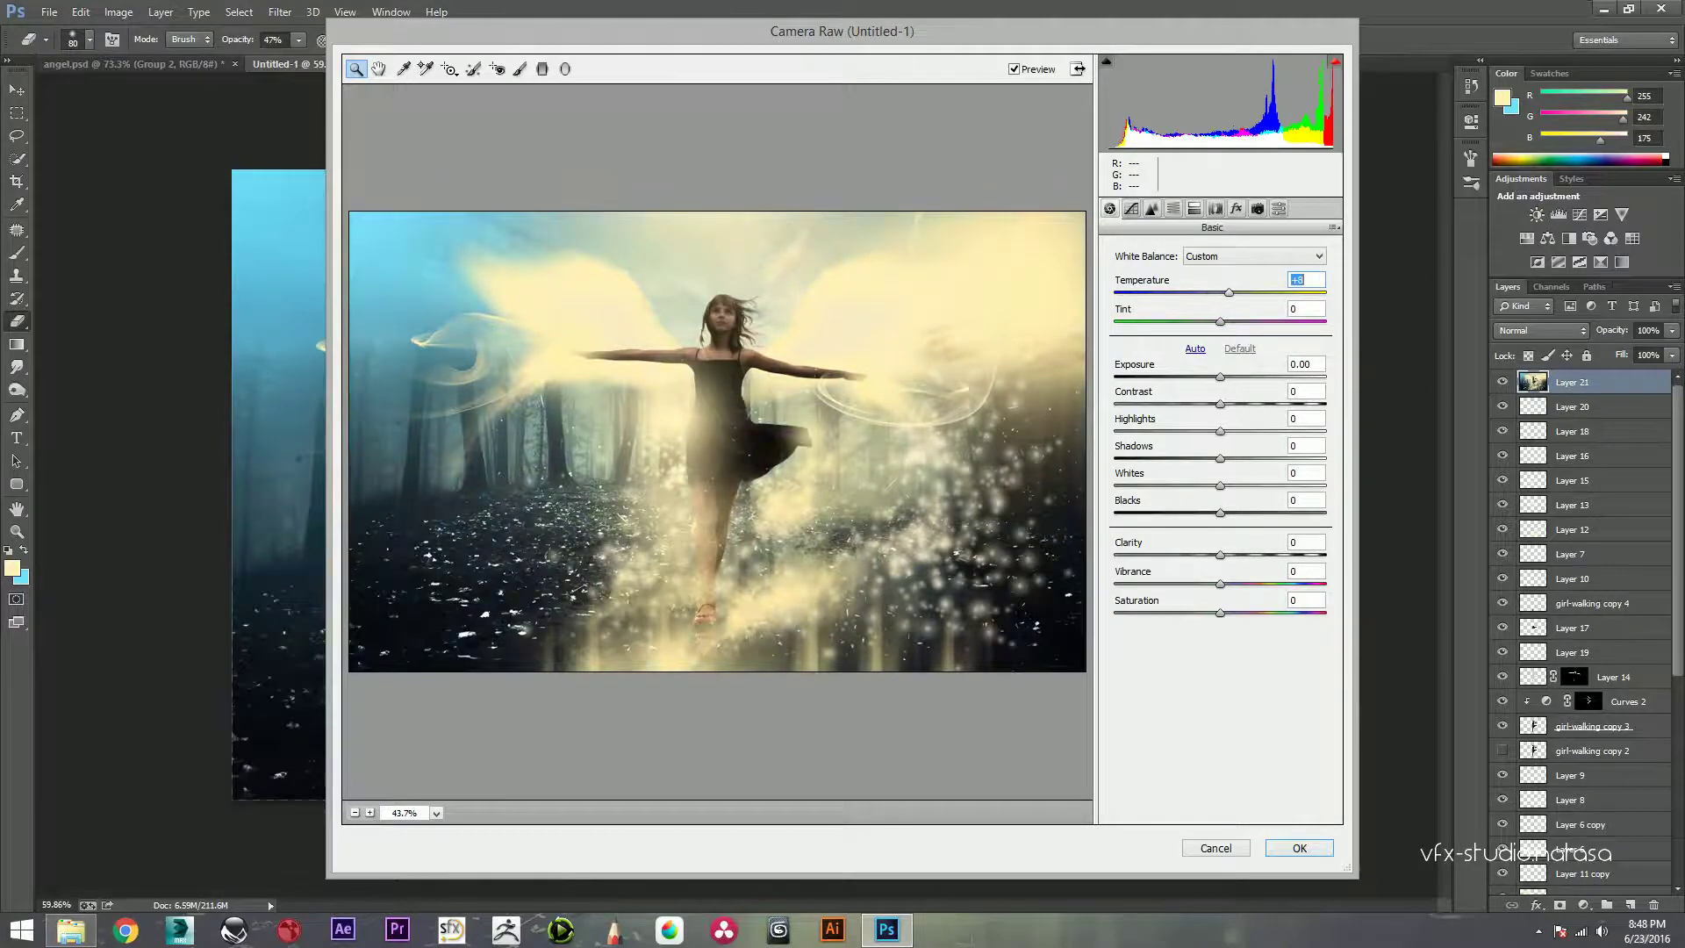
pyautogui.write('-21')
pyautogui.press('Tab')
pyautogui.write('-15')
pyautogui.hotkey('shift', 'Tab')
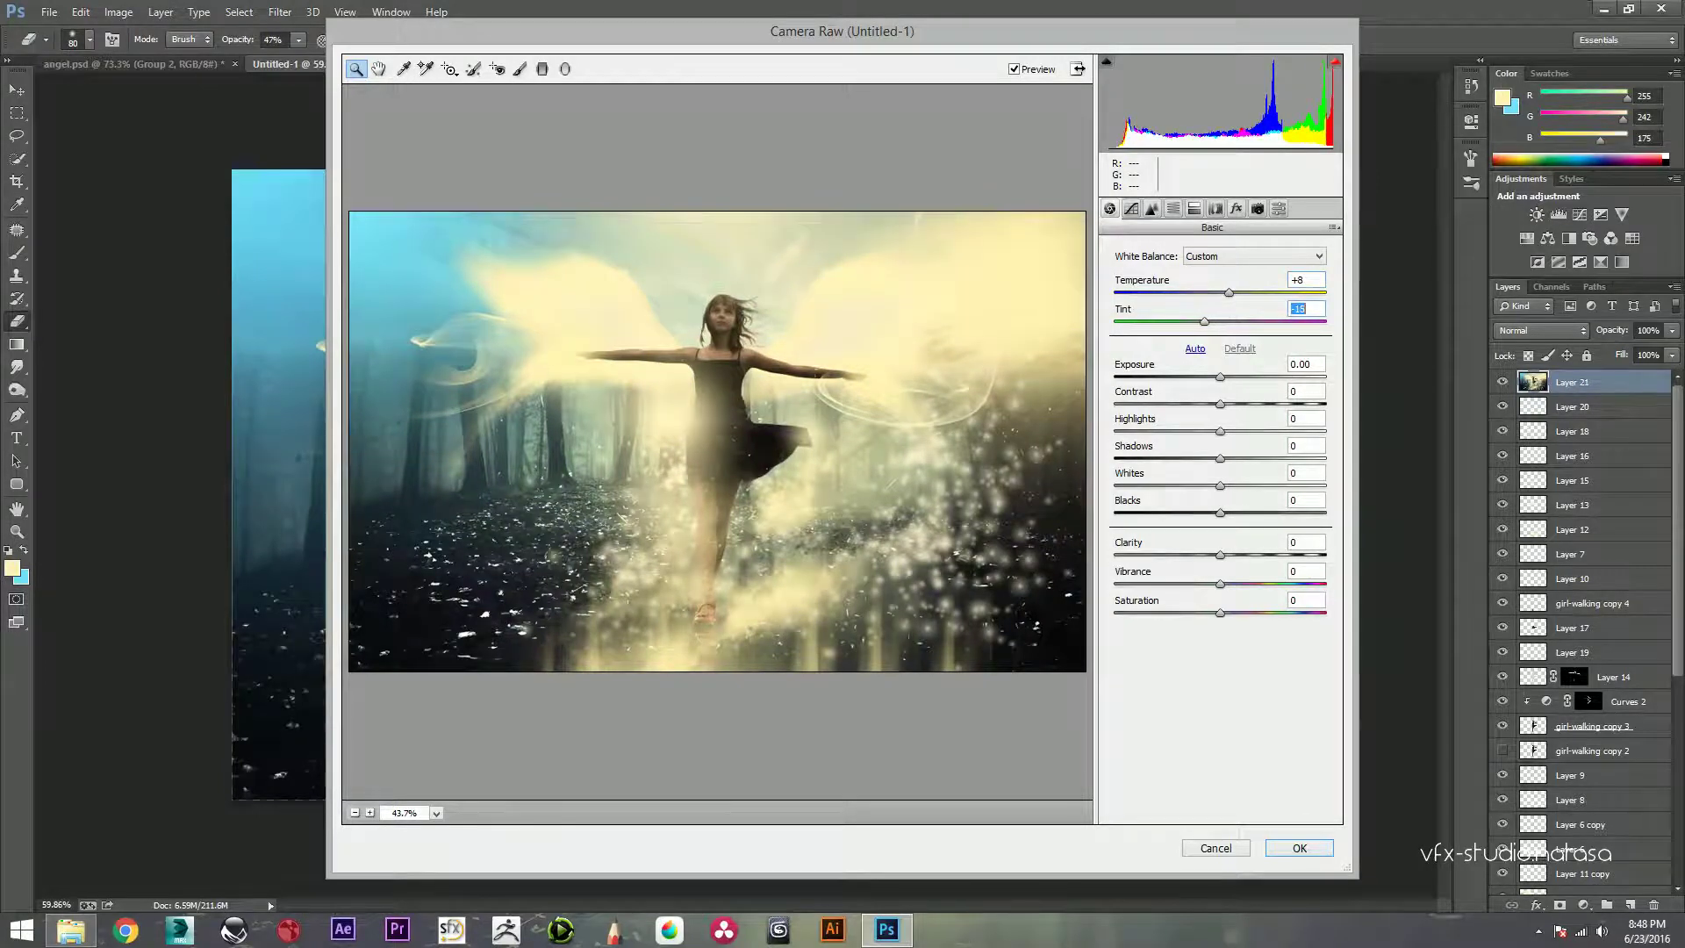
pyautogui.press('Up')
pyautogui.press('Up')
pyautogui.press('Up')
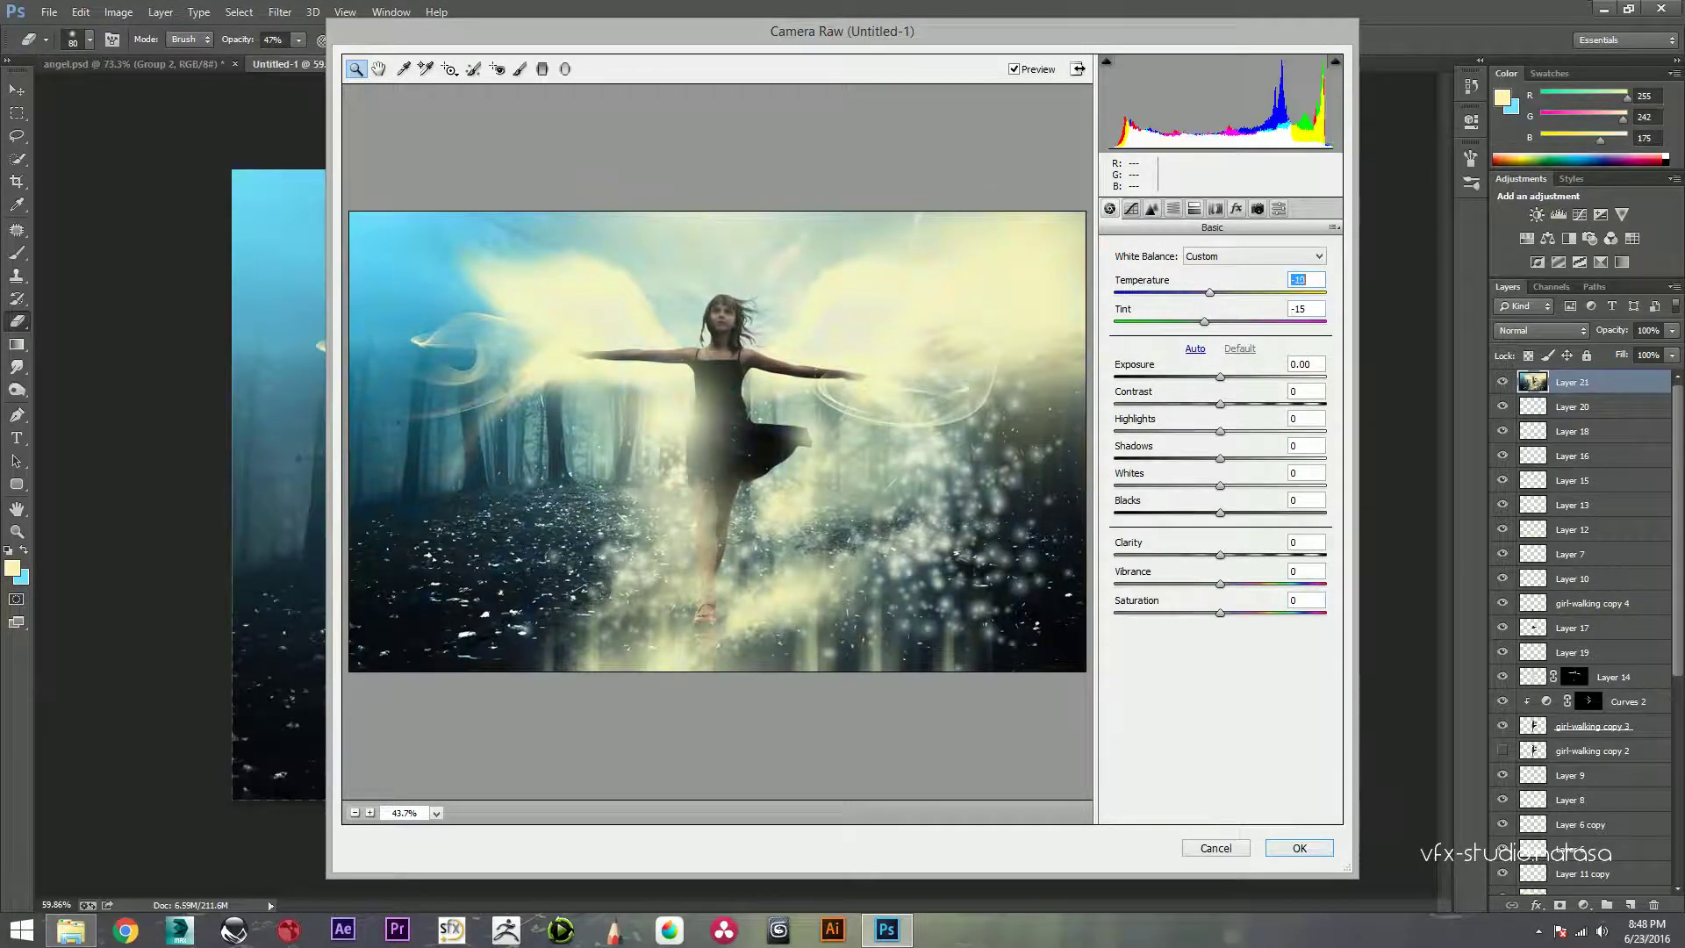
pyautogui.press('Tab')
pyautogui.press('Up')
pyautogui.press('Up')
pyautogui.press('Up')
pyautogui.press('Up')
pyautogui.press('Up')
pyautogui.press('Up')
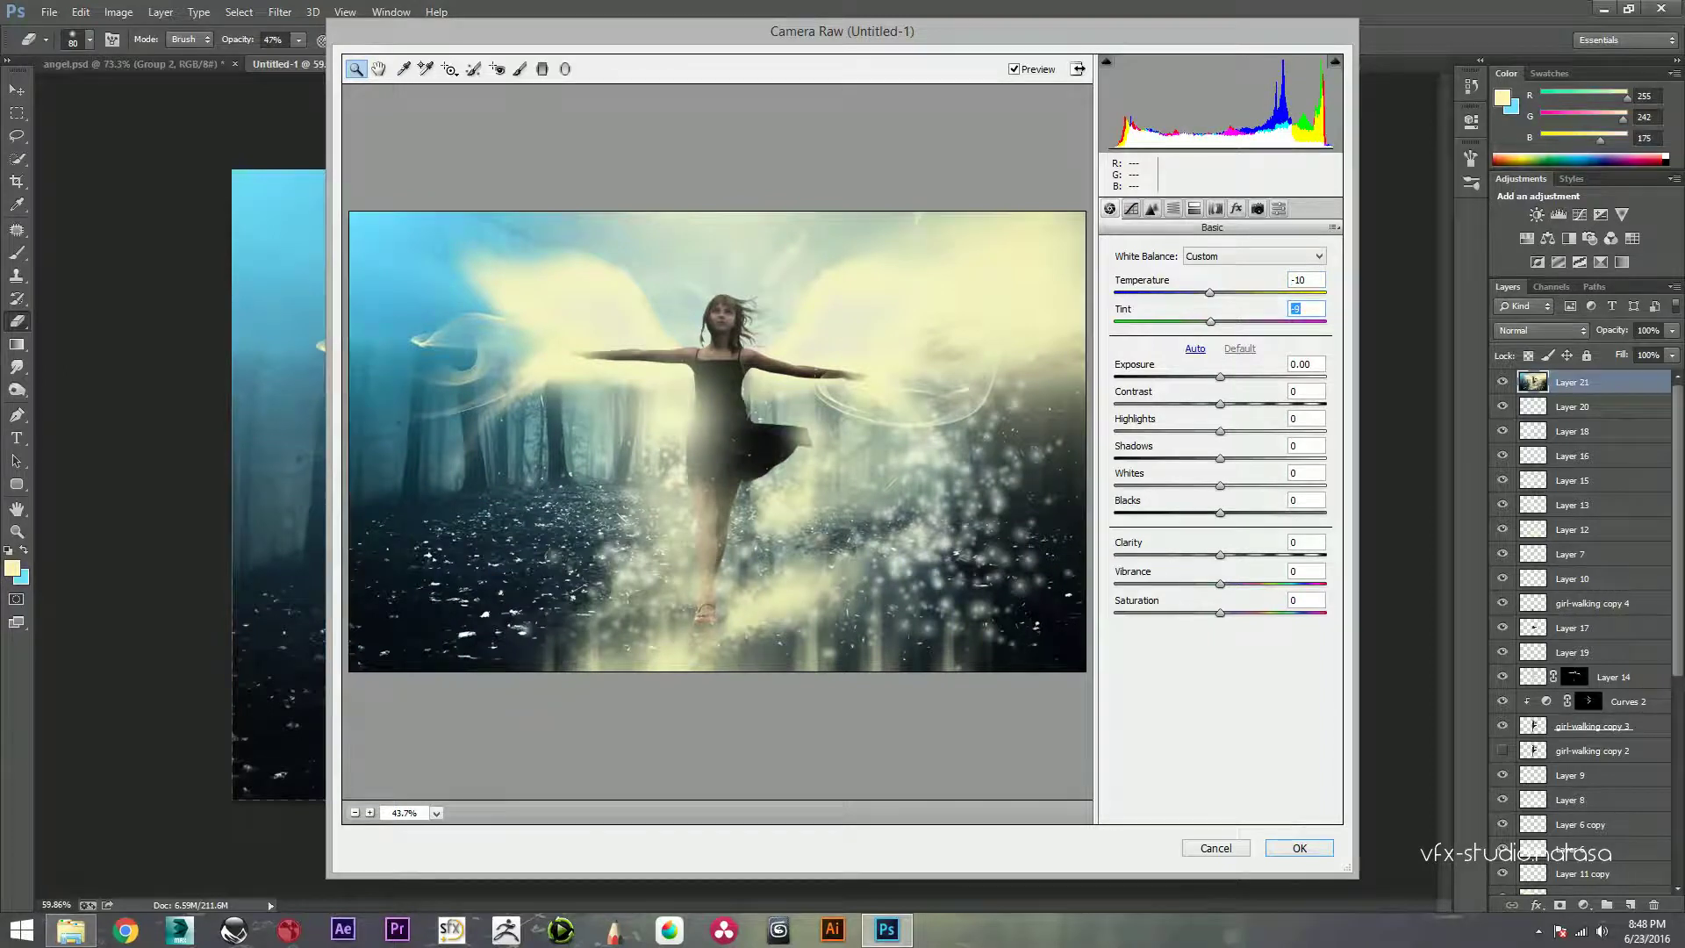
pyautogui.hotkey('shift', 'Tab')
pyautogui.press('Down')
pyautogui.press('Down')
pyautogui.press('Down')
pyautogui.press('Tab')
pyautogui.press('Down')
pyautogui.press('Down')
pyautogui.press('Down')
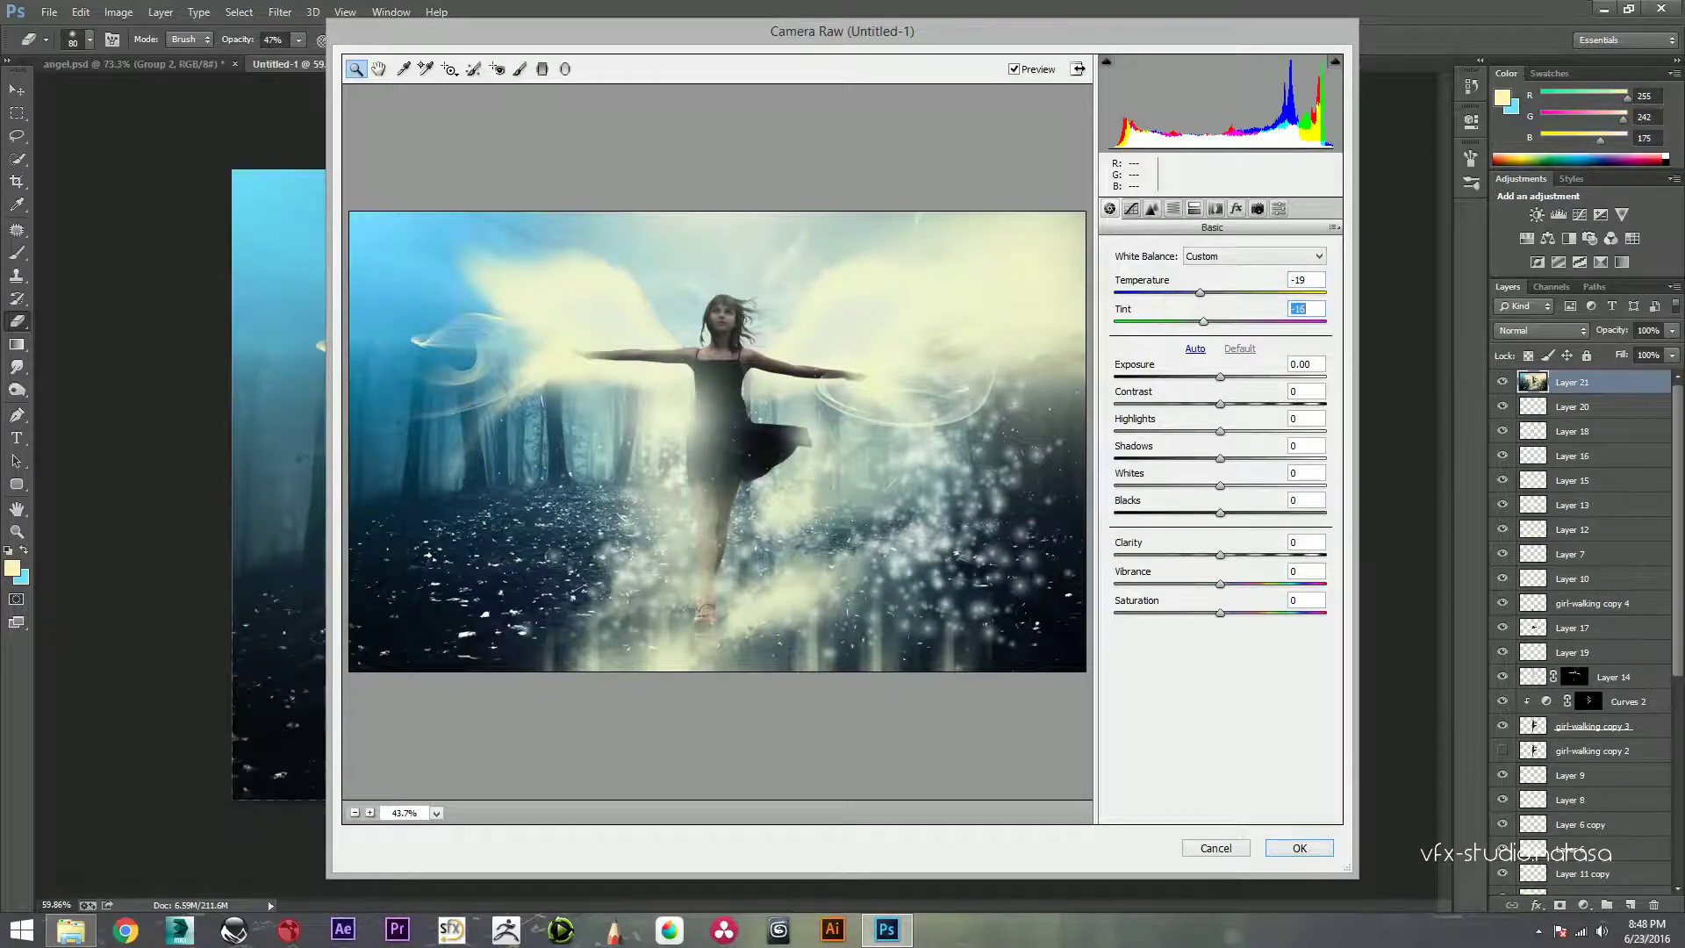
# Step: Set Exposure -0.25, Contrast +23, Shadows -11, Whites +7 and Blacks -8
pyautogui.press('Tab')
pyautogui.press('Down')
pyautogui.press('Down')
pyautogui.press('Down')
pyautogui.press('Tab')
pyautogui.press('Up')
pyautogui.press('Up')
pyautogui.press('Up')
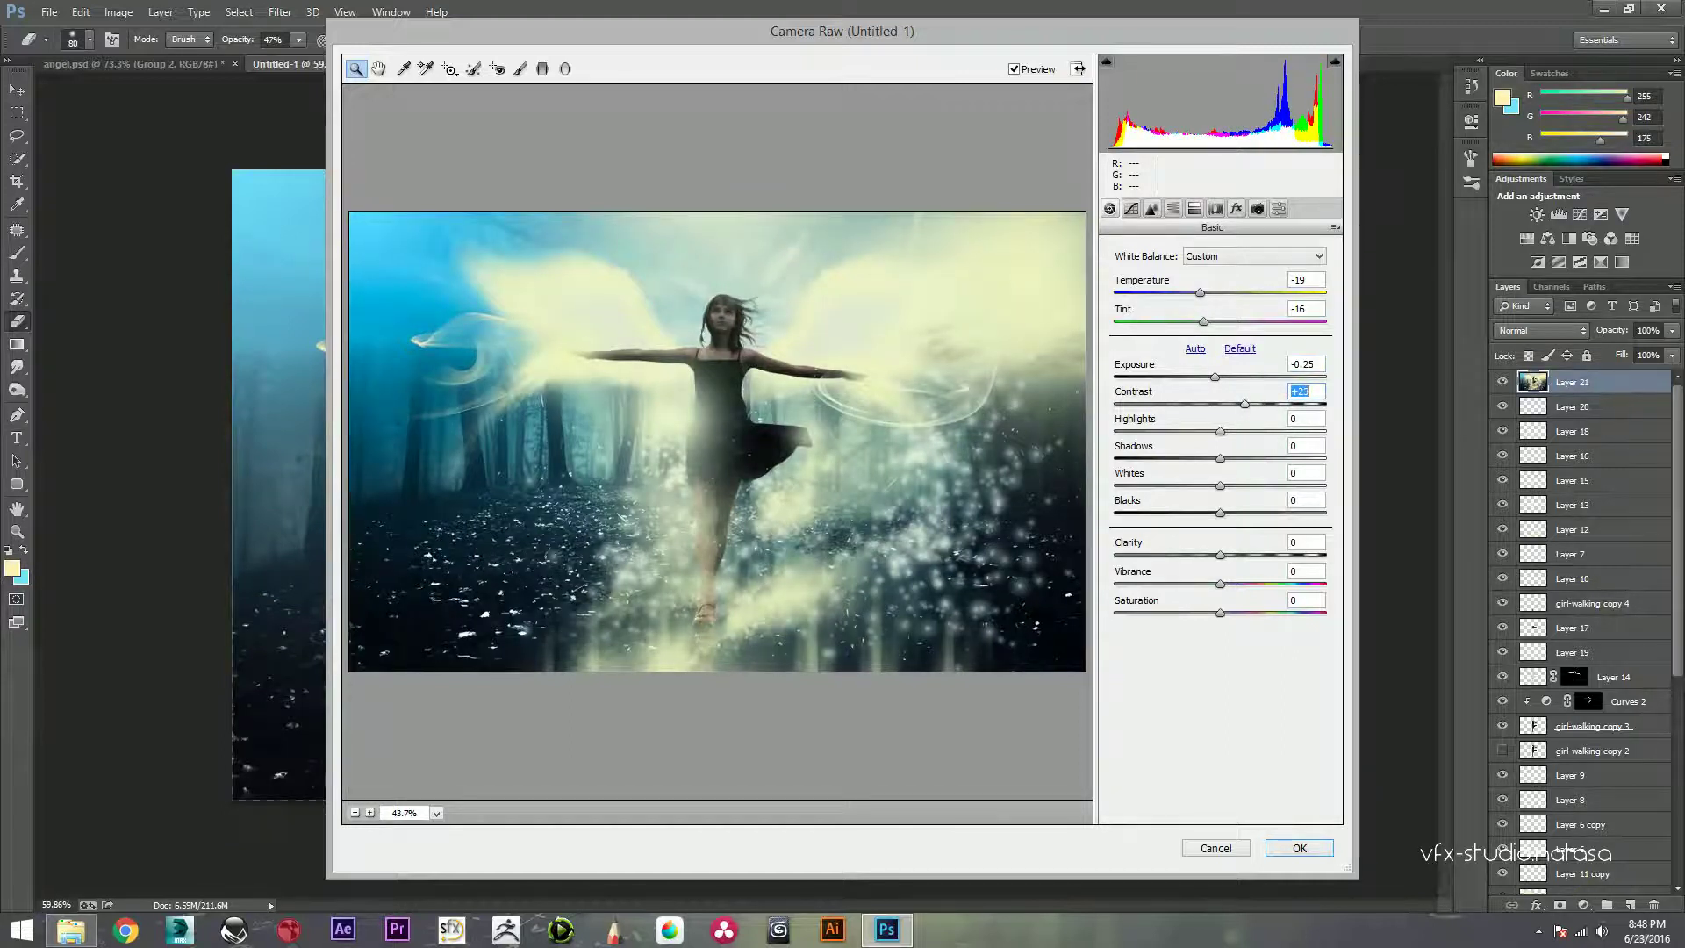
pyautogui.press('Tab')
pyautogui.press('Up')
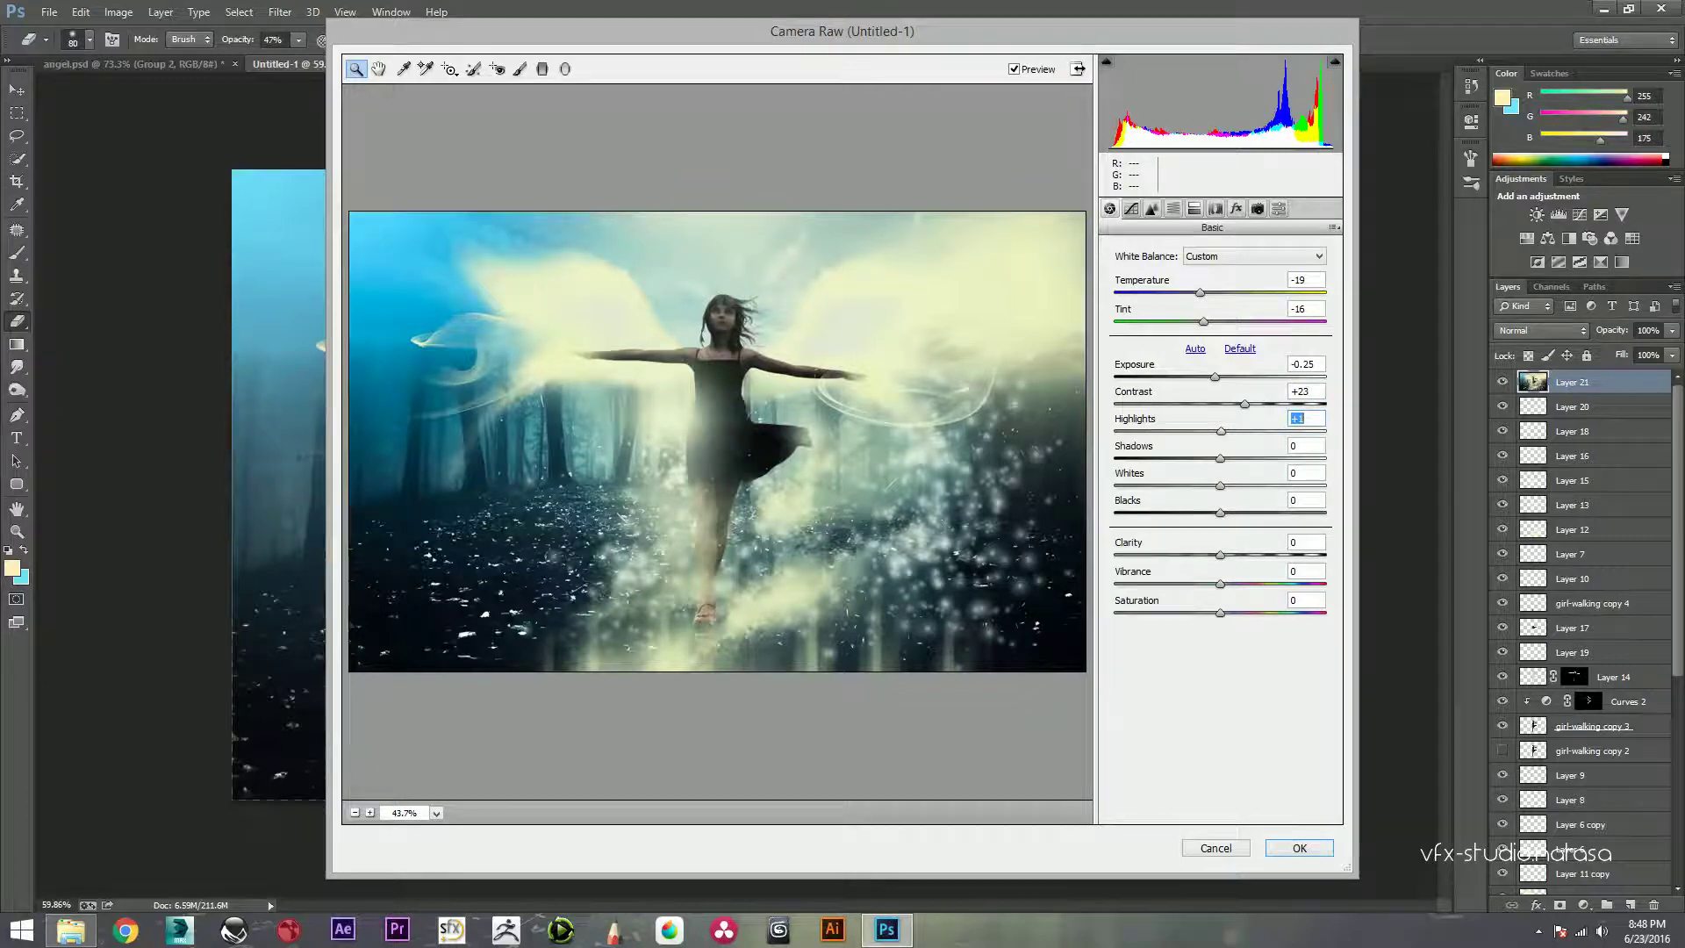
pyautogui.press('Down')
pyautogui.press('Down')
pyautogui.press('Down')
pyautogui.press('Tab')
pyautogui.press('Up')
pyautogui.press('Up')
pyautogui.press('Up')
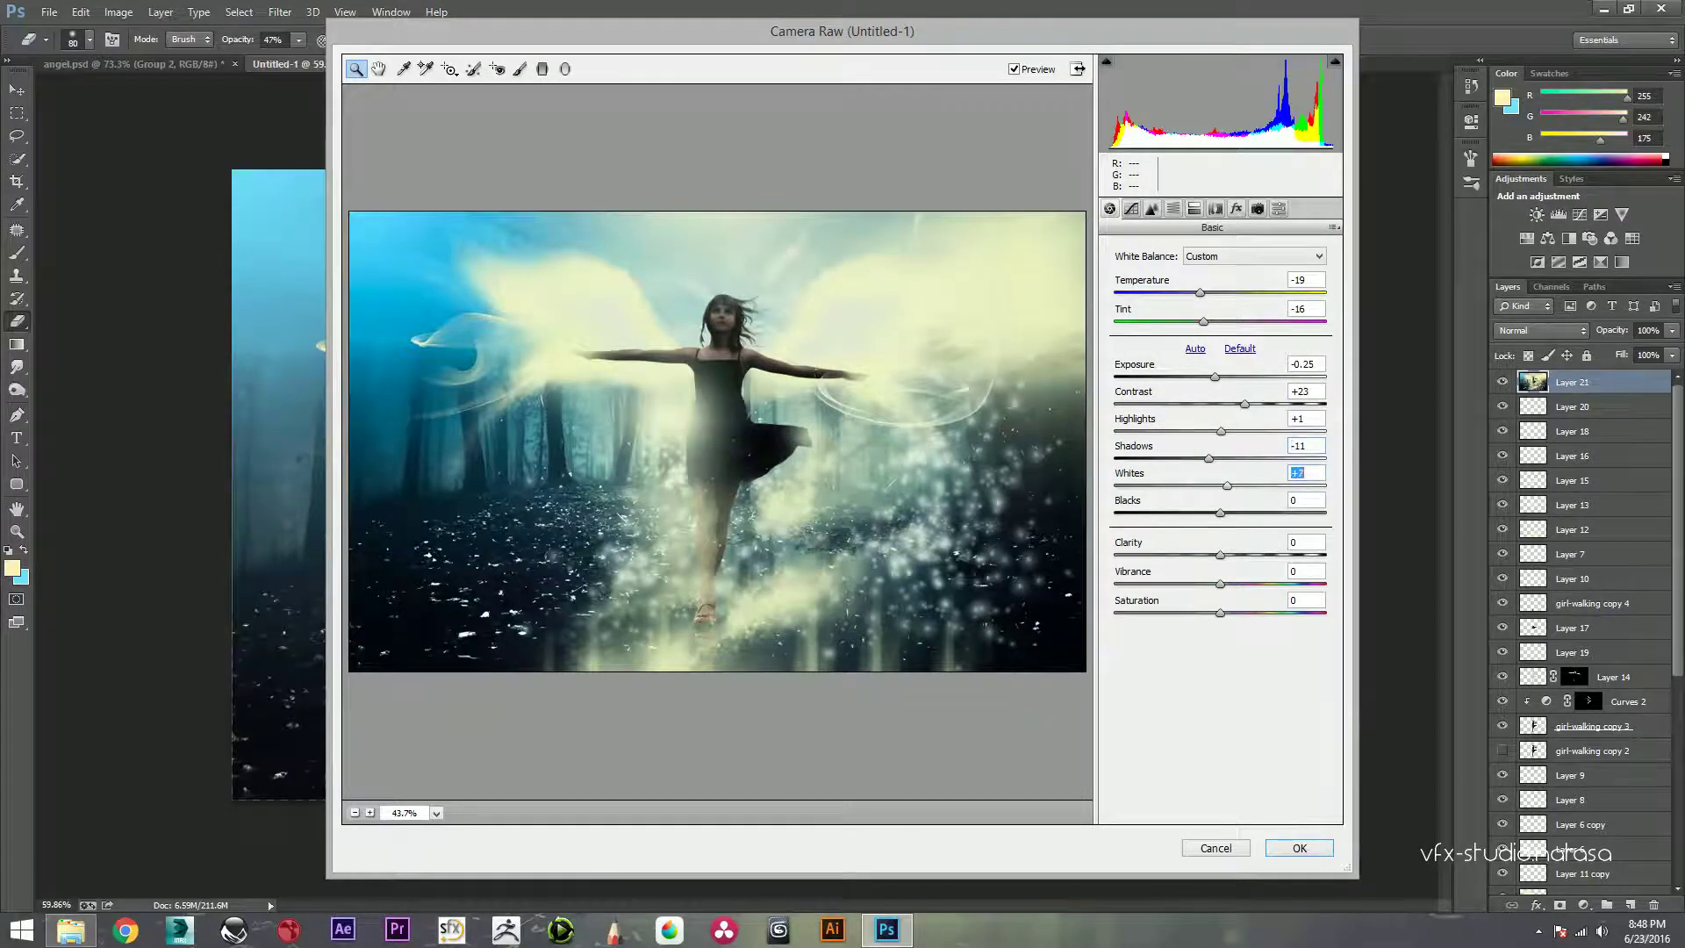
pyautogui.press('Tab')
pyautogui.press('Down')
pyautogui.press('Down')
pyautogui.press('Down')
pyautogui.press('Up')
# Step: Add Clarity +12, Vibrance +17, Saturation -13, apply, and compare before/after
pyautogui.press('Tab')
pyautogui.press('Up')
pyautogui.press('Up')
pyautogui.press('Up')
pyautogui.press('Up')
pyautogui.press('Up')
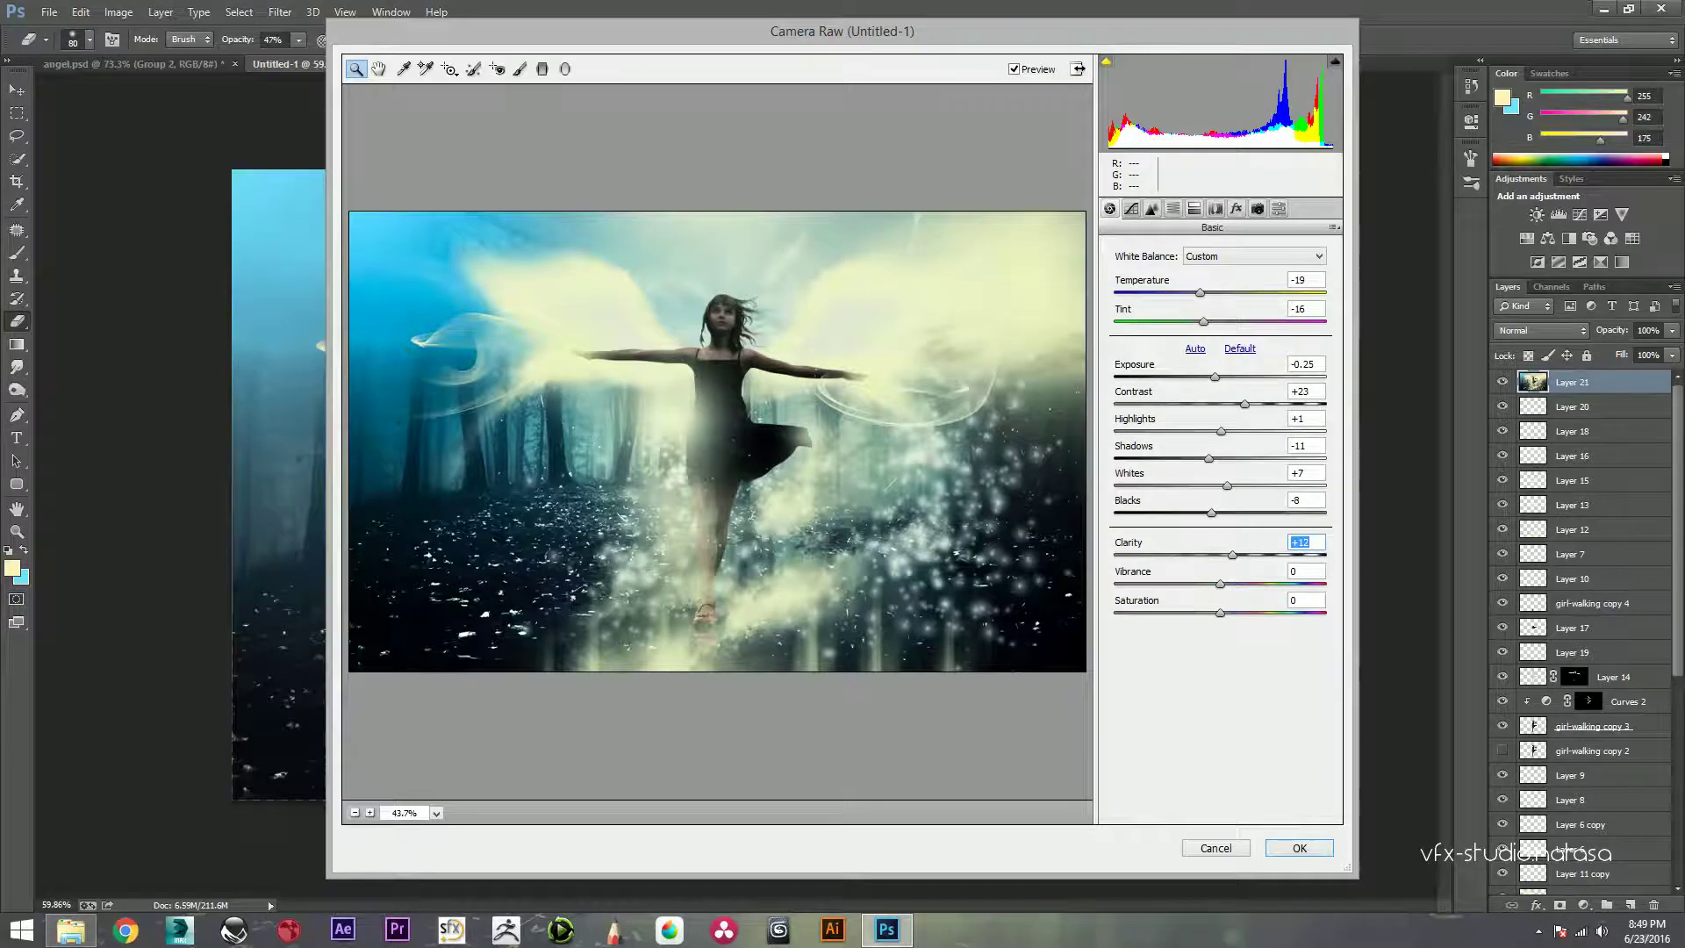
pyautogui.press('Tab')
pyautogui.press('Up')
pyautogui.press('Up')
pyautogui.press('Up')
pyautogui.press('Up')
pyautogui.press('Up')
pyautogui.press('Up')
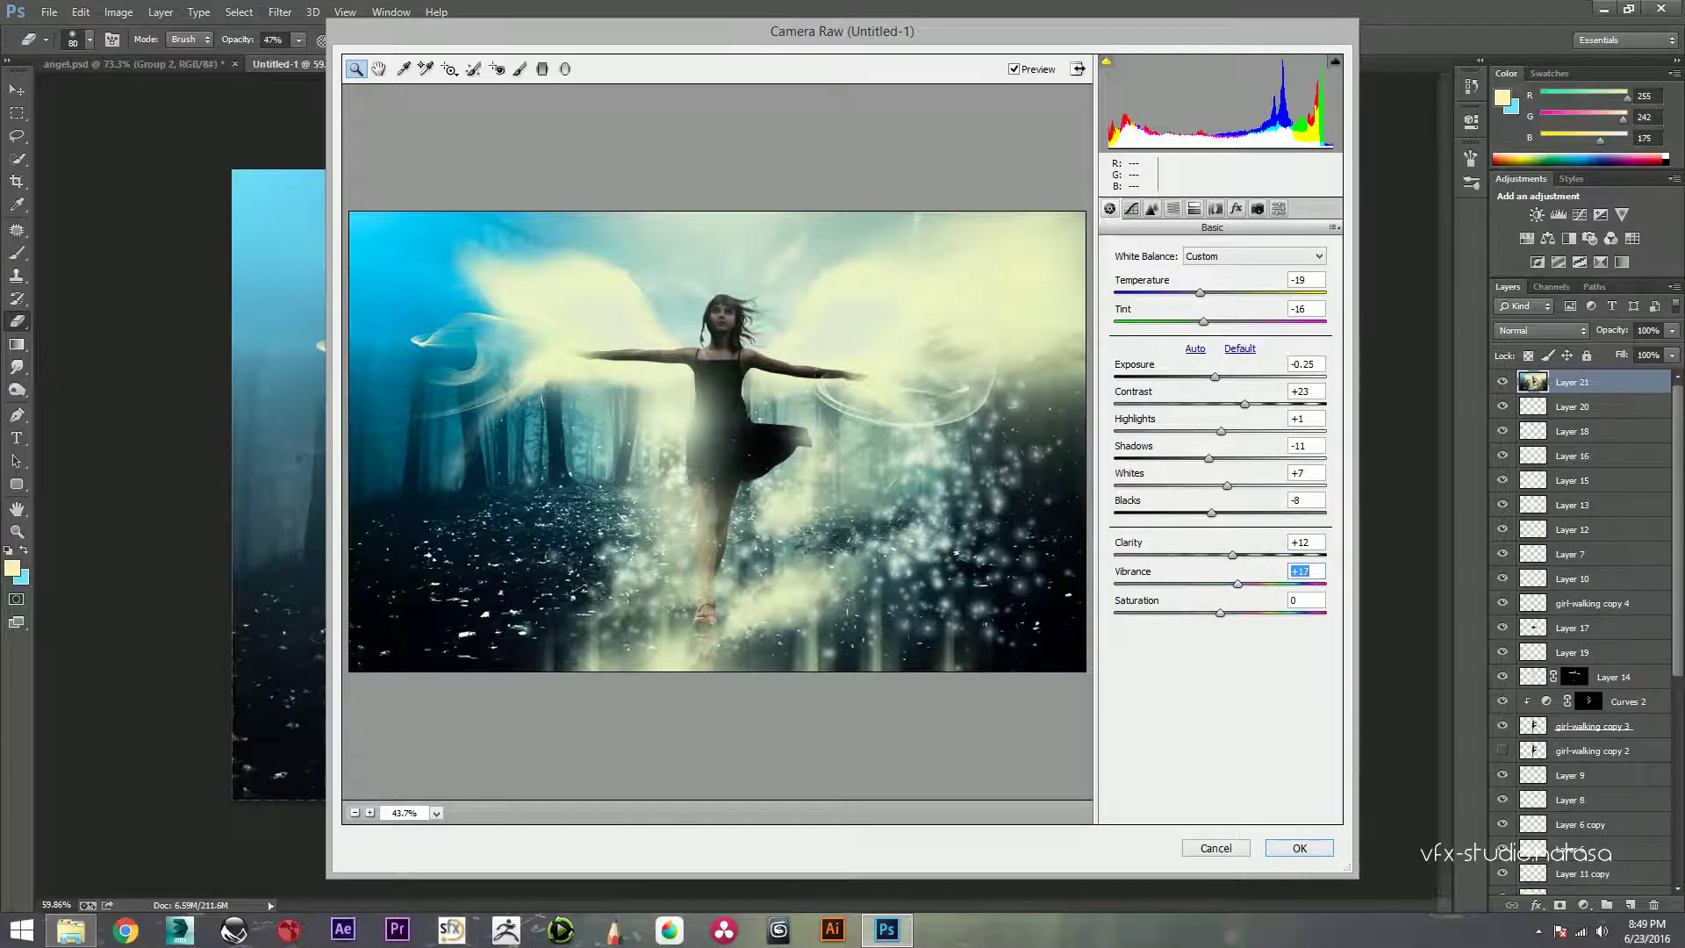
pyautogui.press('Tab')
pyautogui.press('Down')
pyautogui.press('Down')
pyautogui.press('Down')
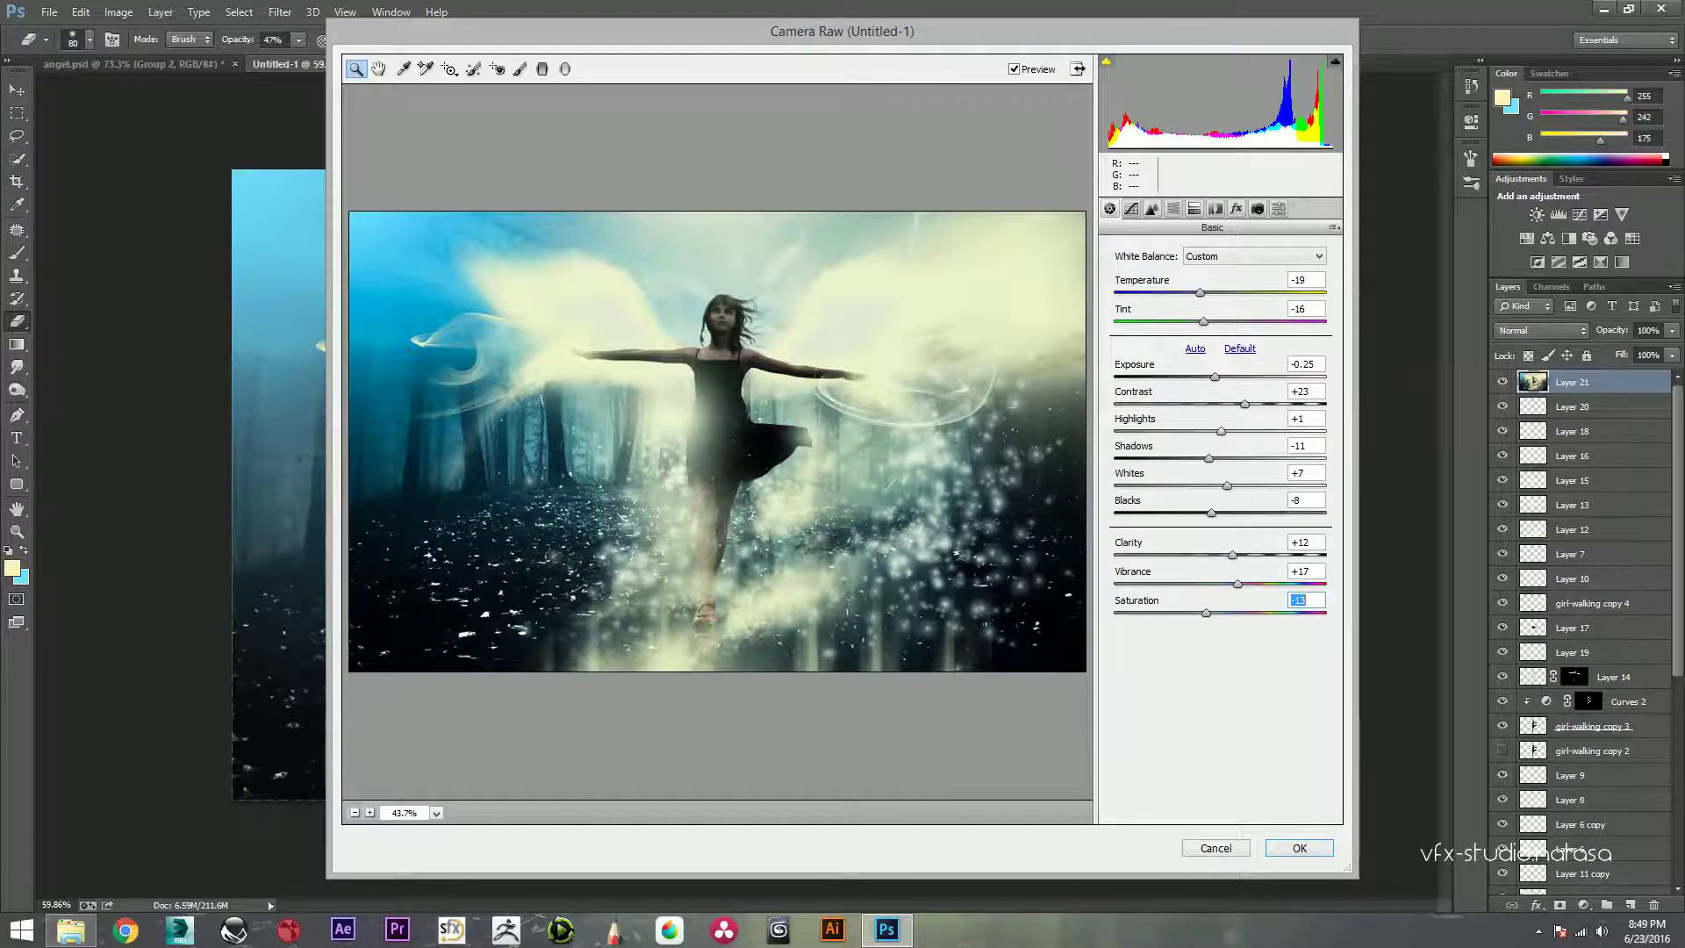
pyautogui.press('Return')
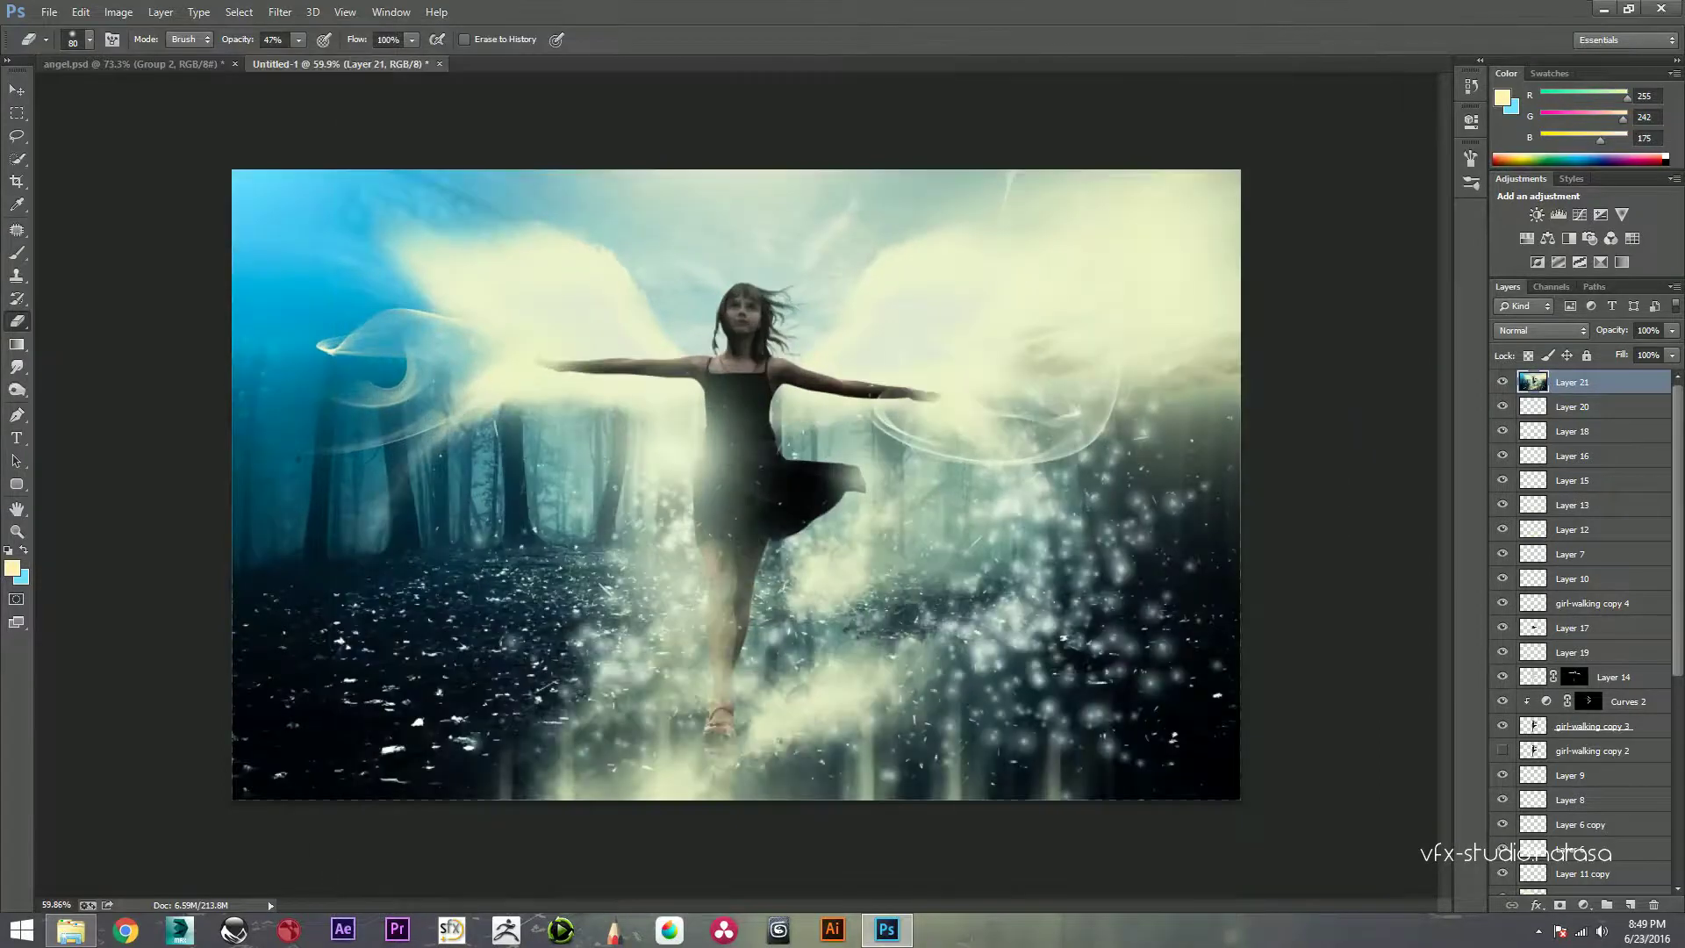
pyautogui.click(1503, 381)
# Step: Apply Color Efex Pro 4 Cross Processing, method B02 at 33% strength, as a new layer
pyautogui.click(1503, 382)
pyautogui.click(280, 11)
pyautogui.moveTo(308, 381)
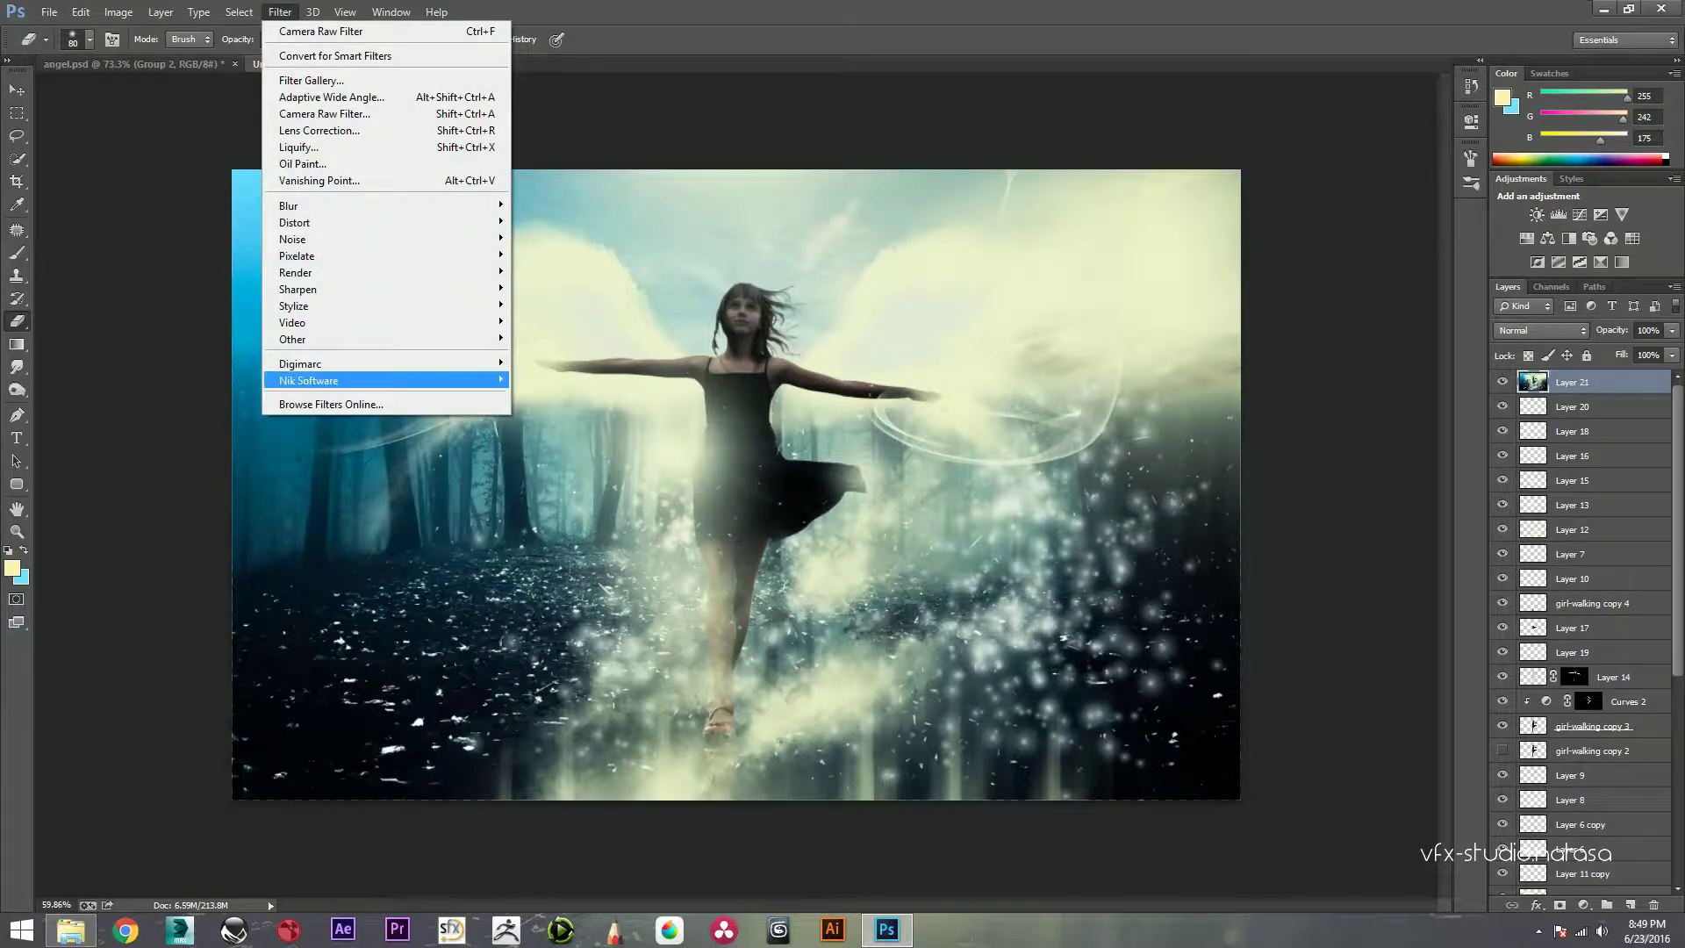
pyautogui.click(560, 379)
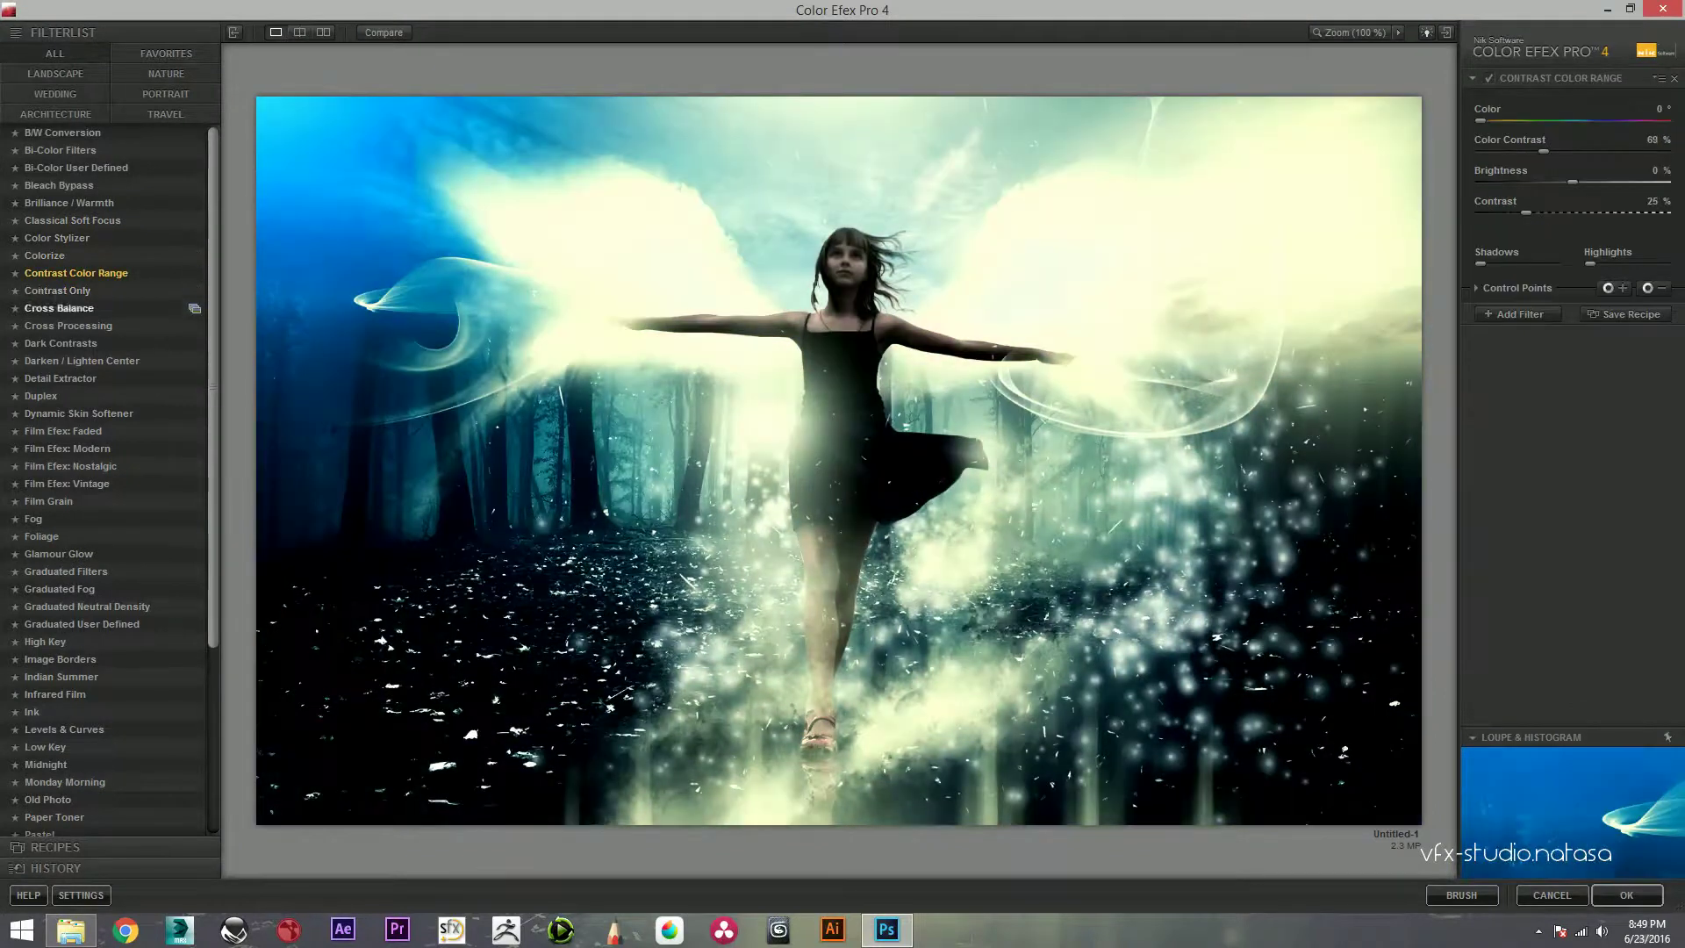
pyautogui.click(69, 326)
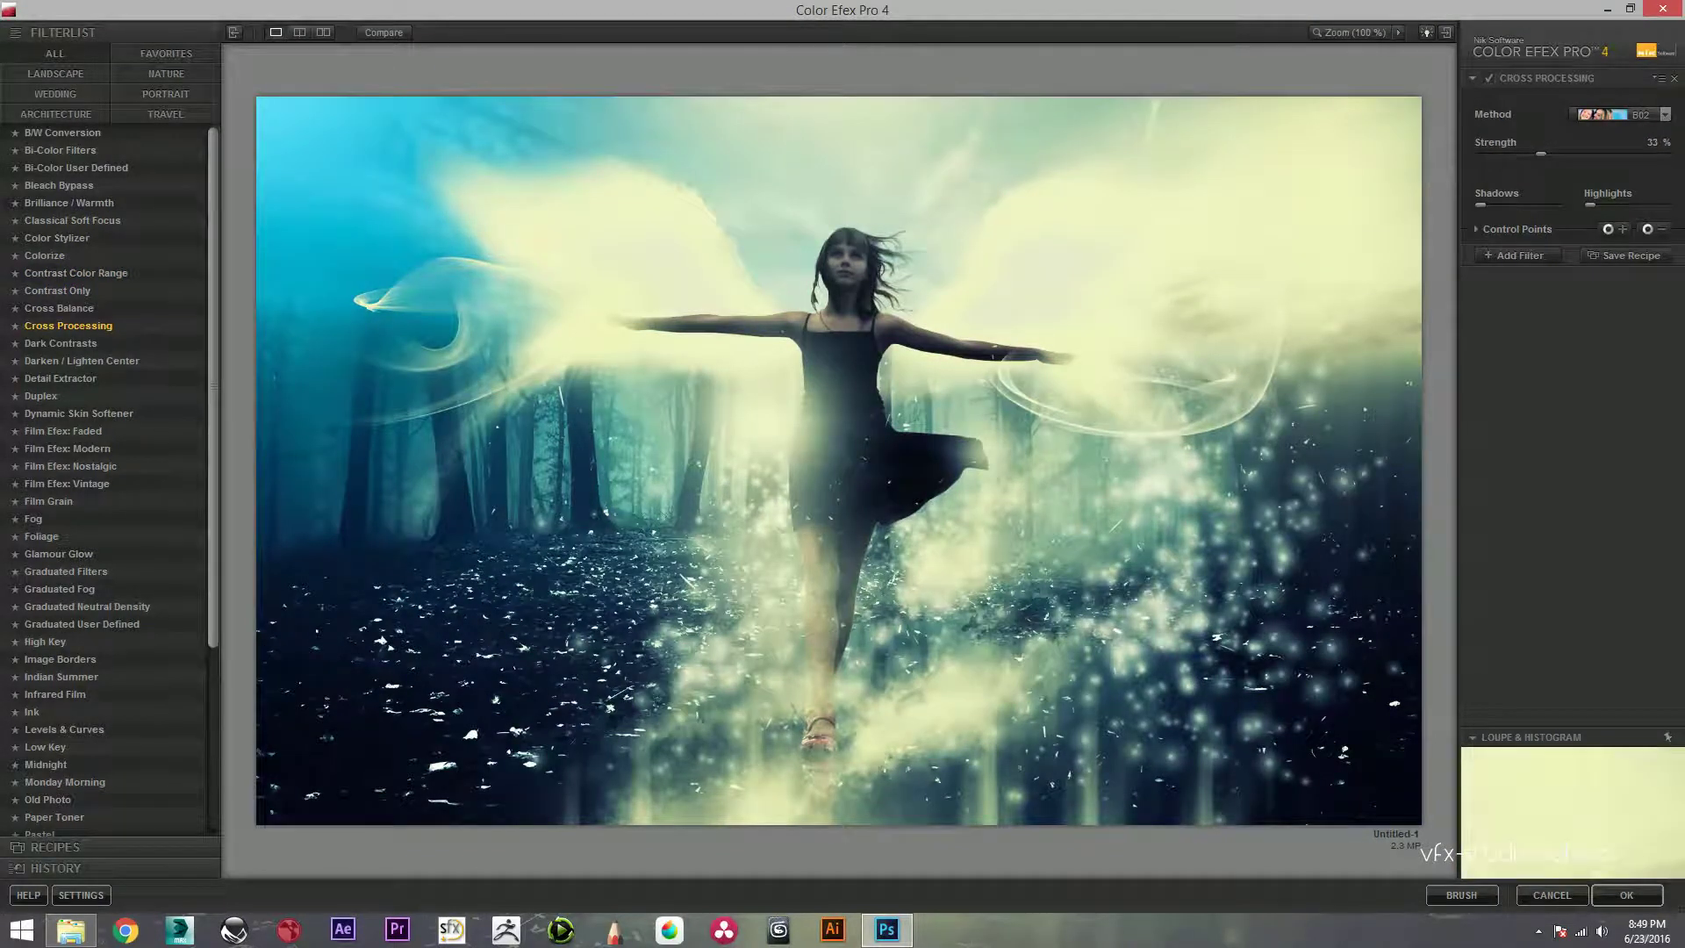
pyautogui.click(1665, 114)
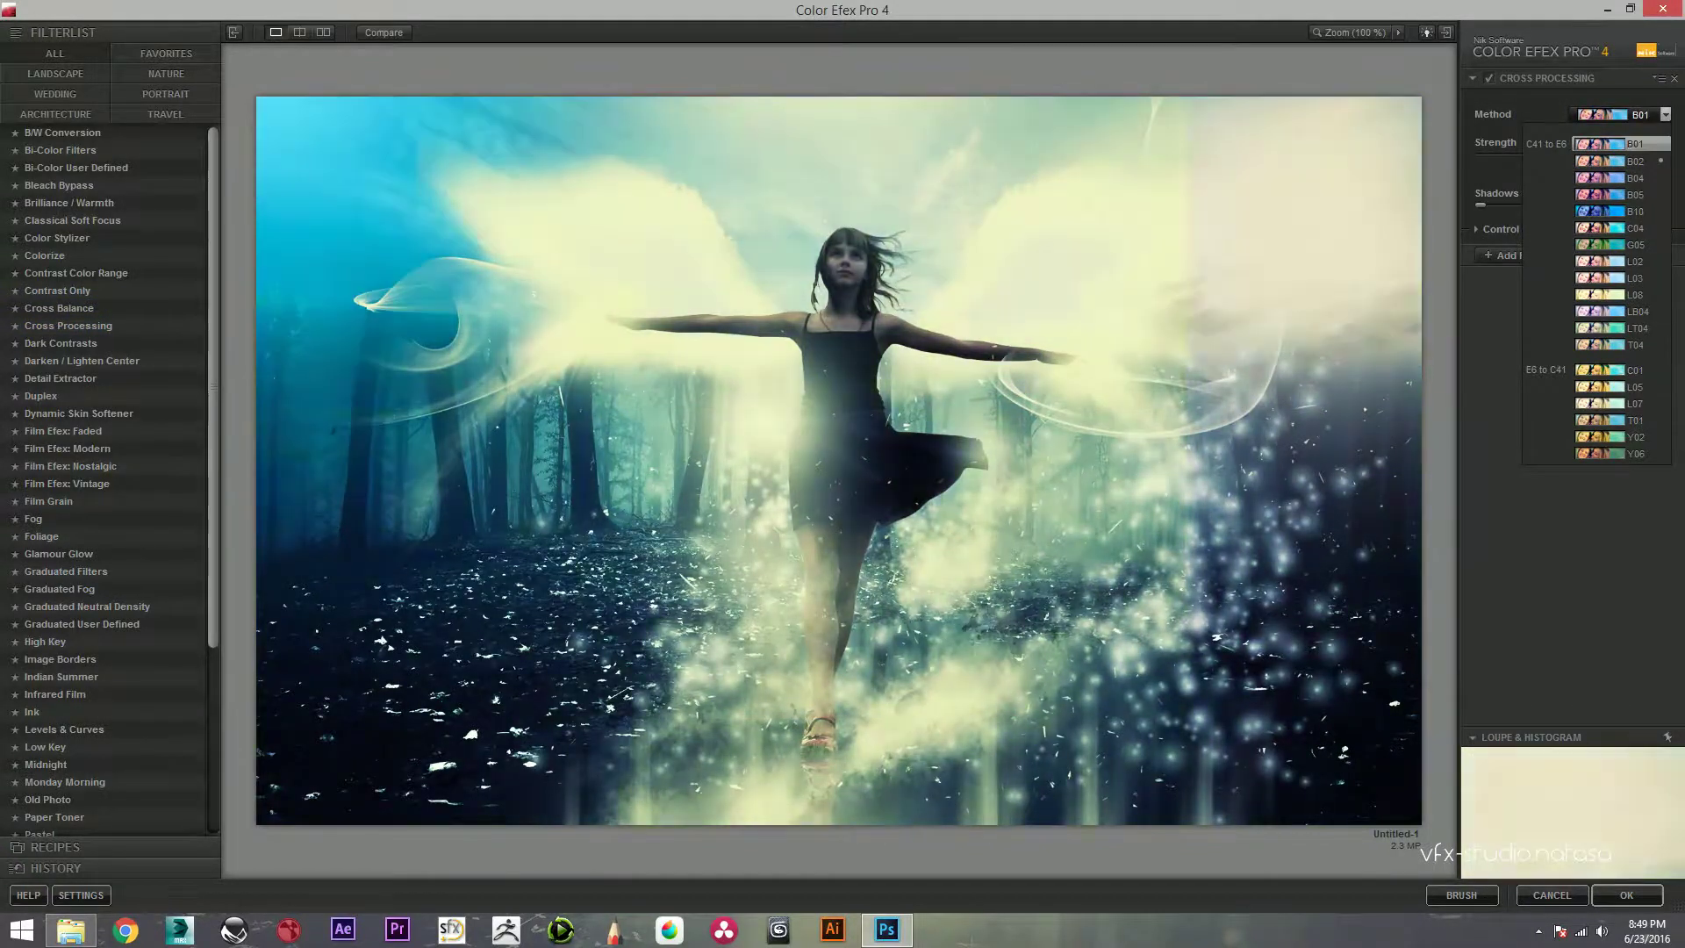
pyautogui.click(1634, 160)
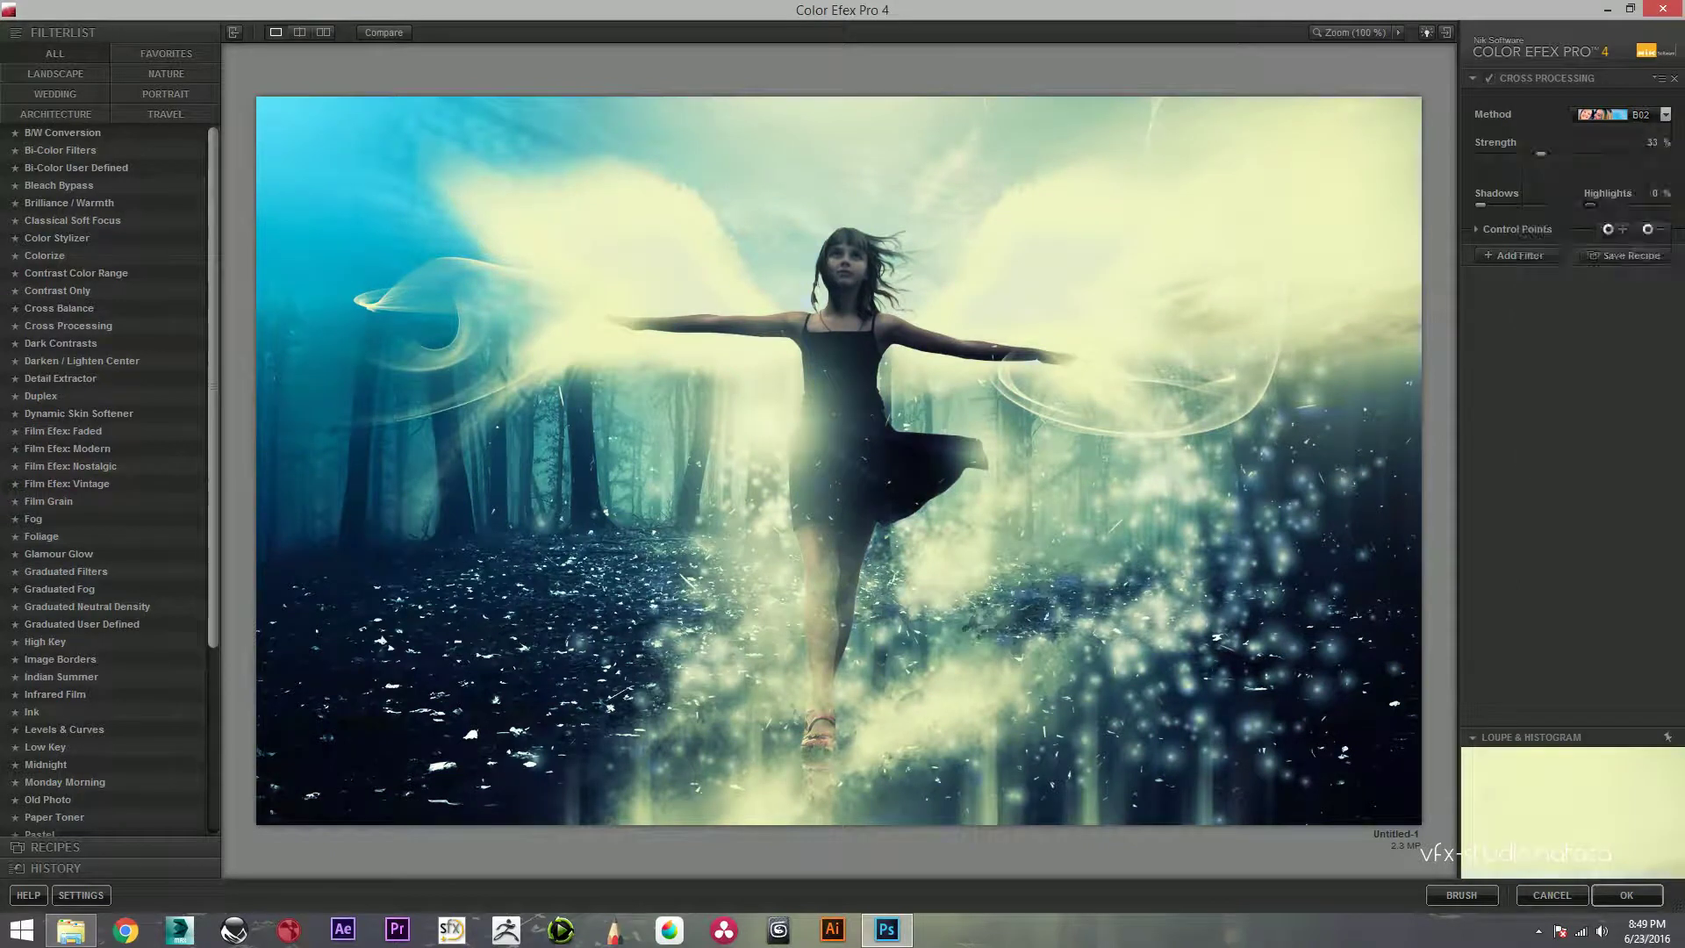
pyautogui.click(1627, 895)
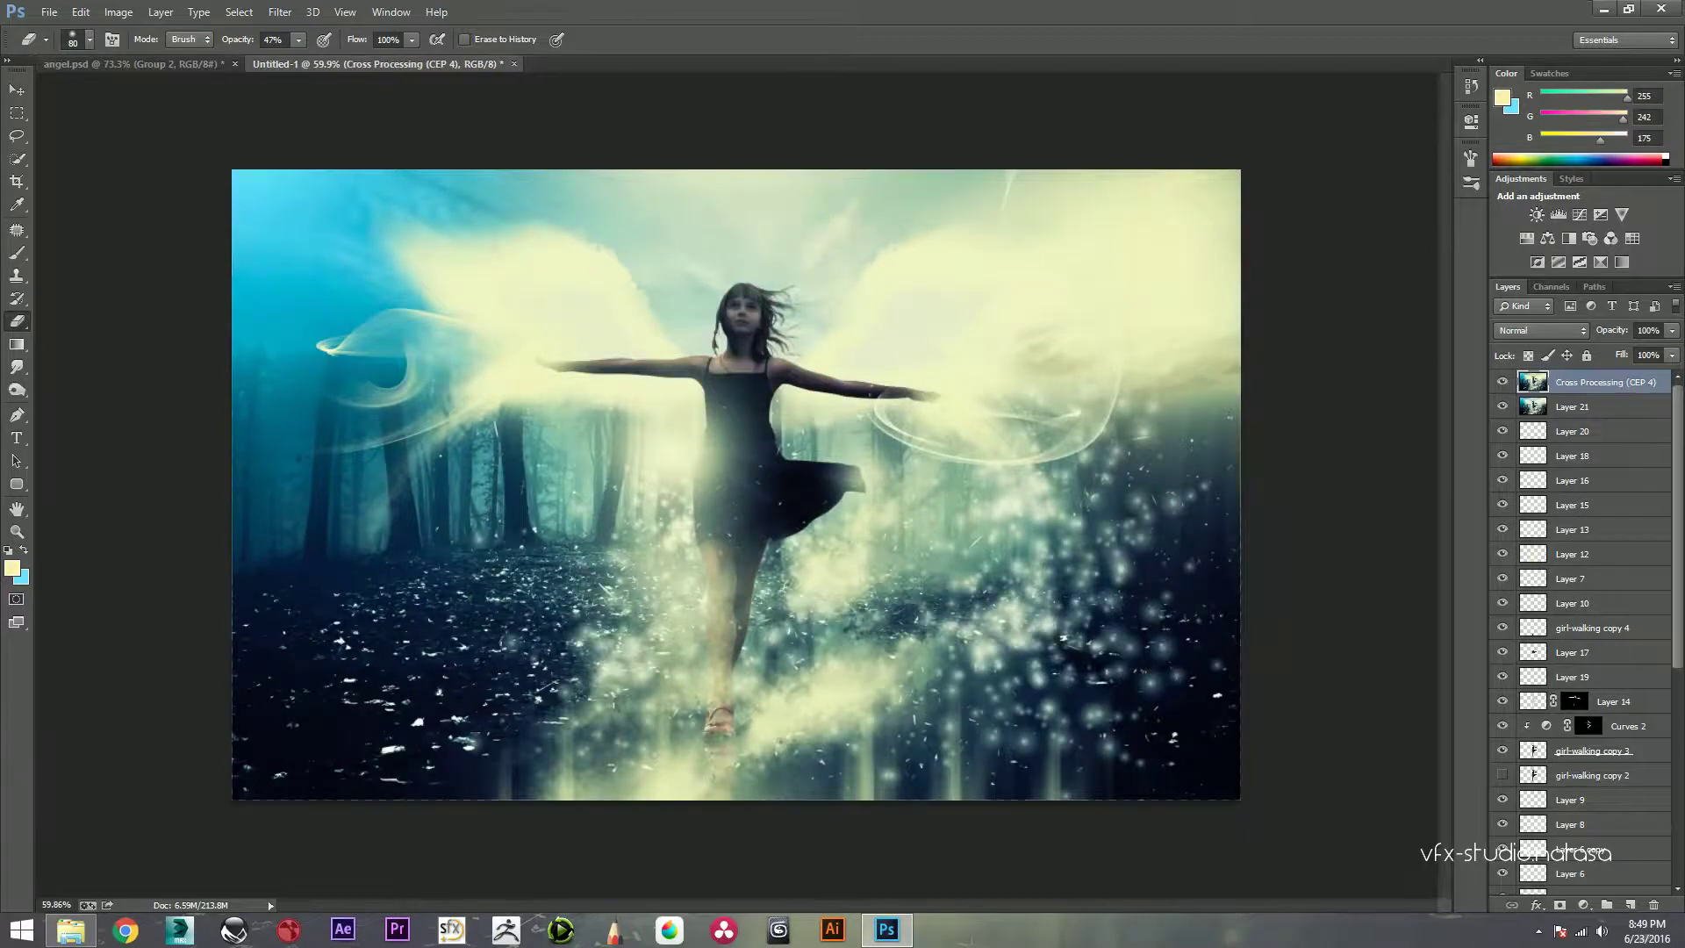
# Step: Apply another Color Efex Pro 4 Cross Processing layer using method L08
pyautogui.click(280, 12)
pyautogui.moveTo(309, 381)
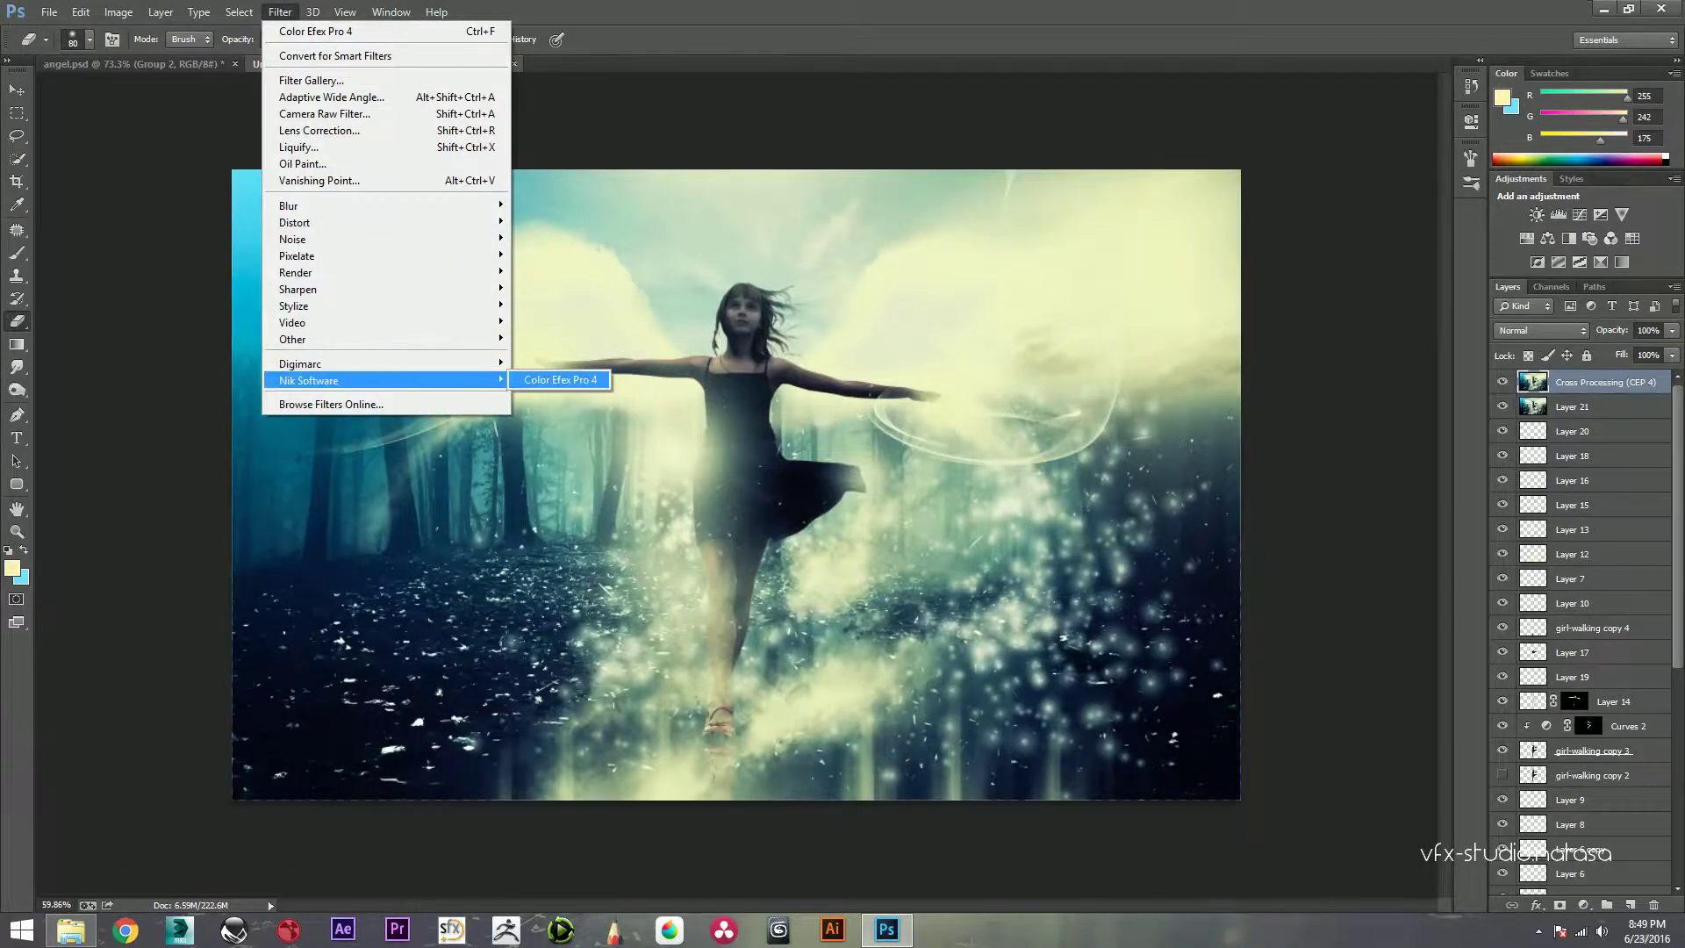
pyautogui.click(557, 380)
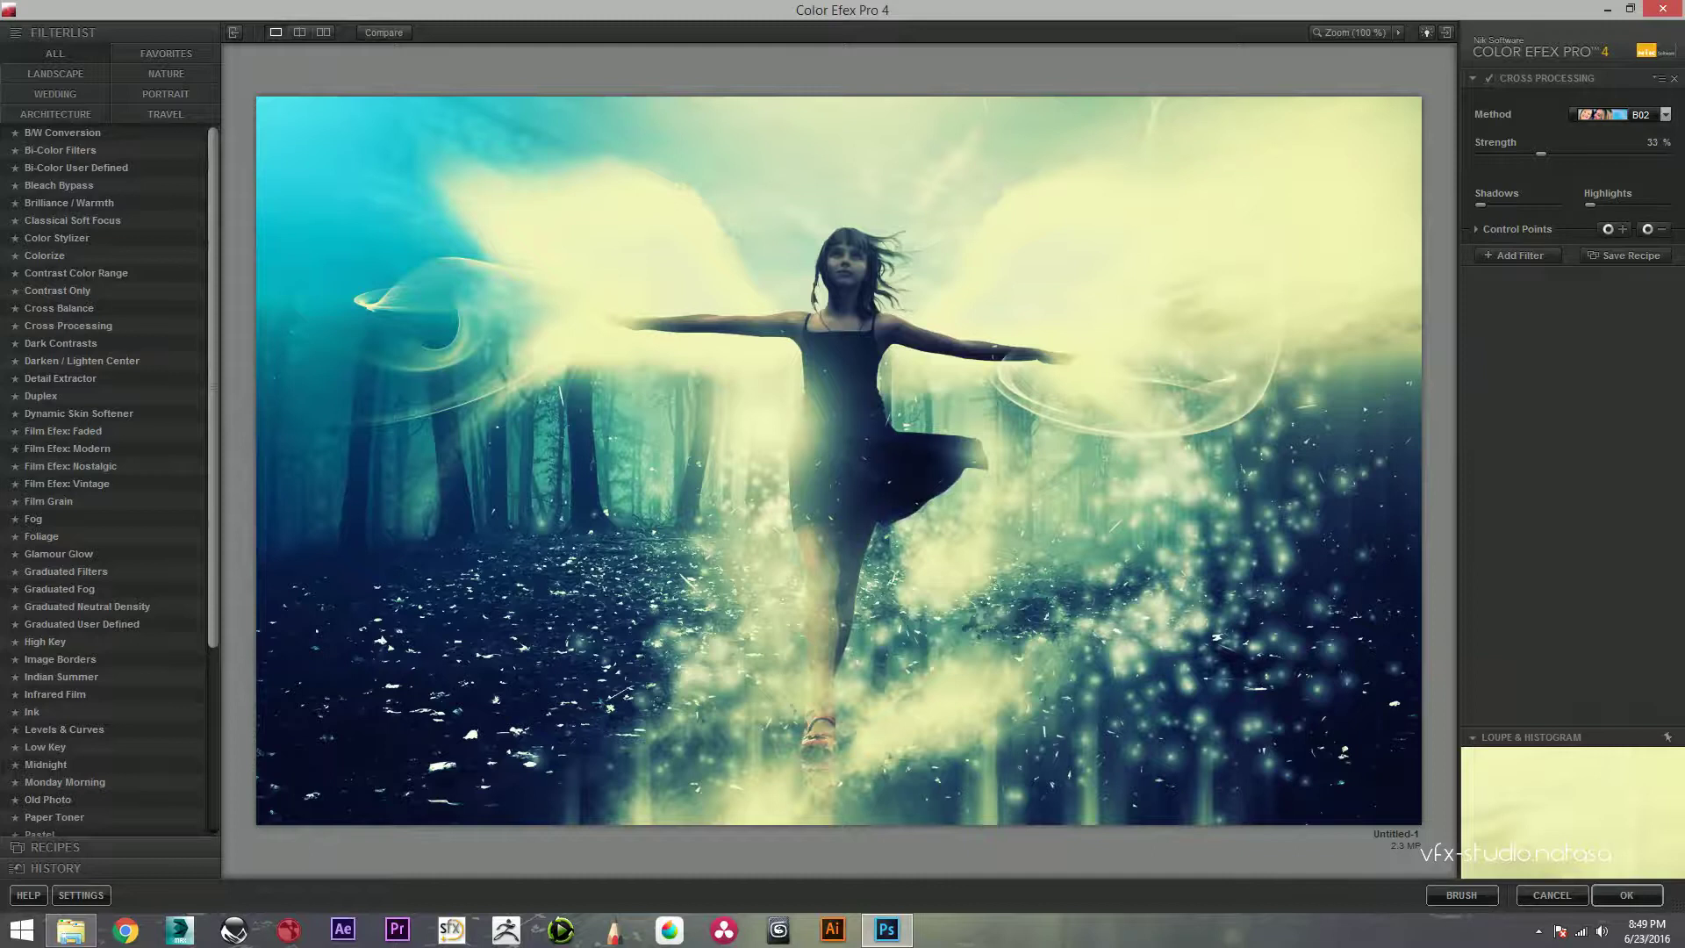
pyautogui.click(1643, 115)
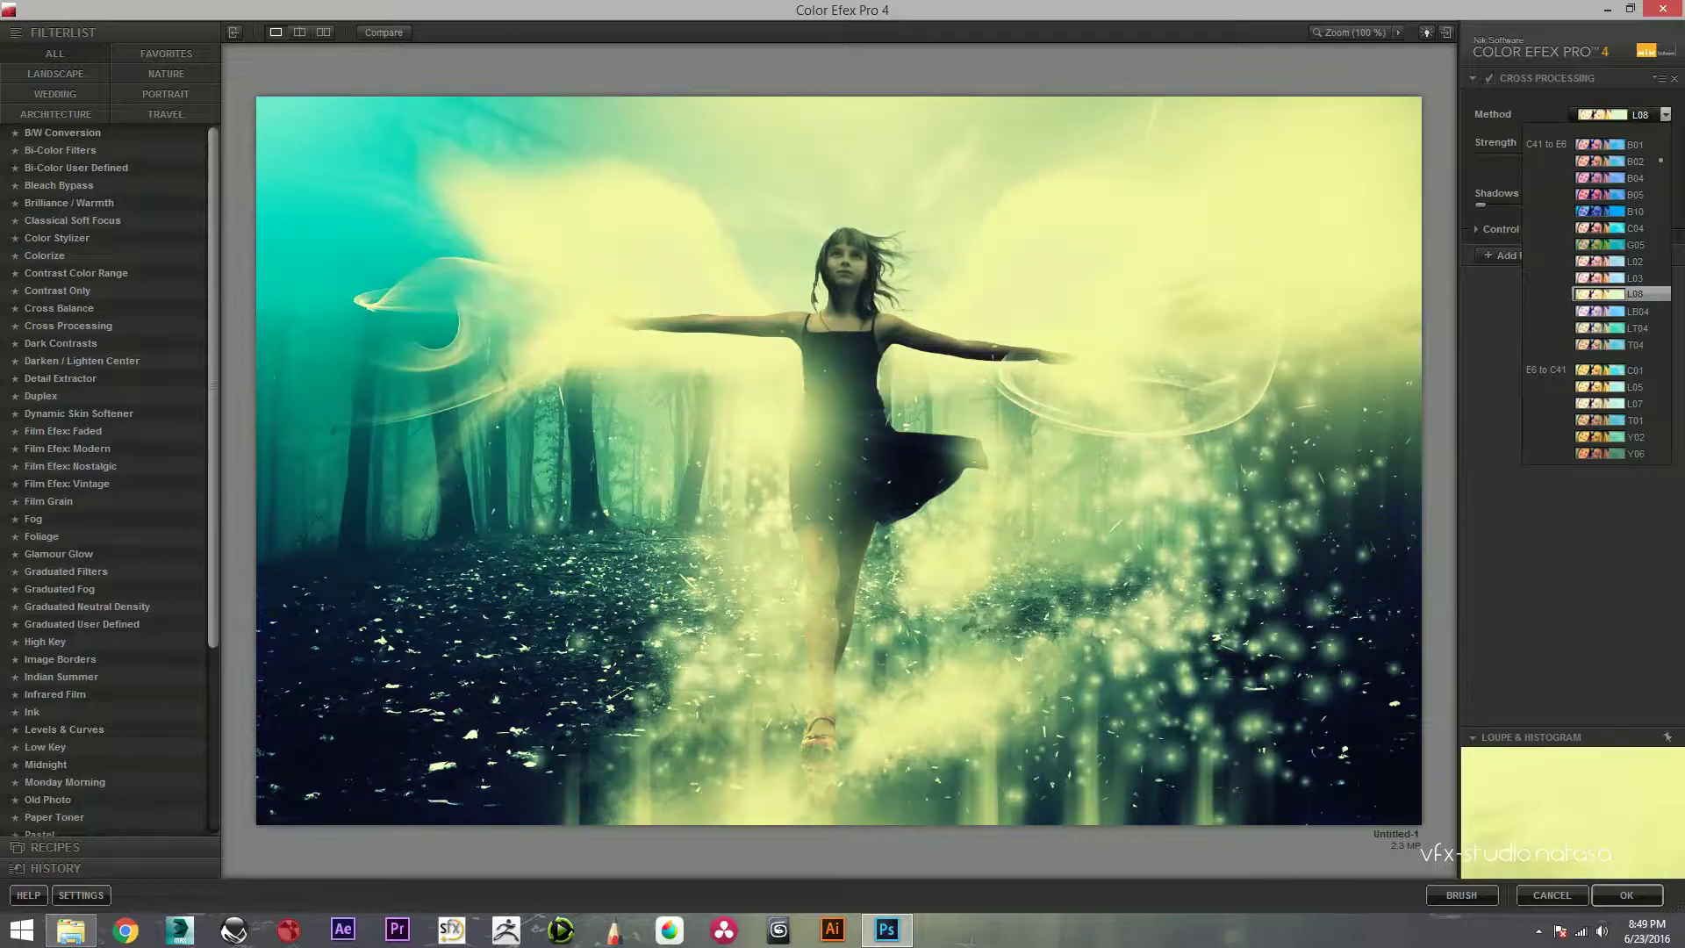
pyautogui.click(1599, 294)
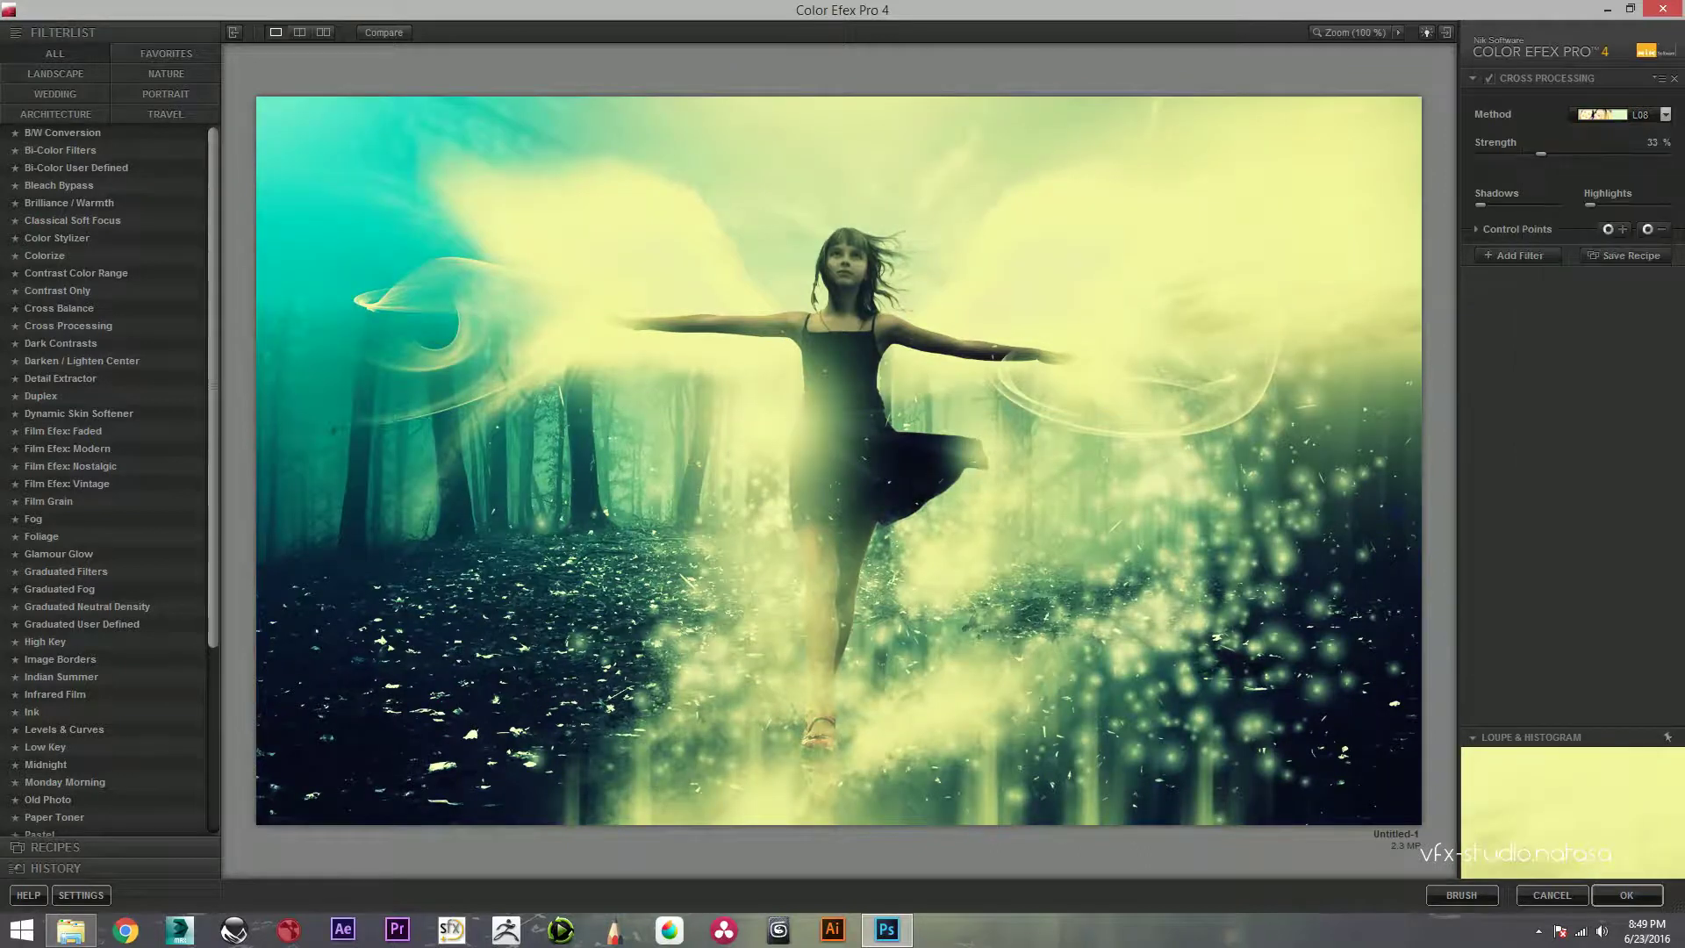
pyautogui.click(1626, 895)
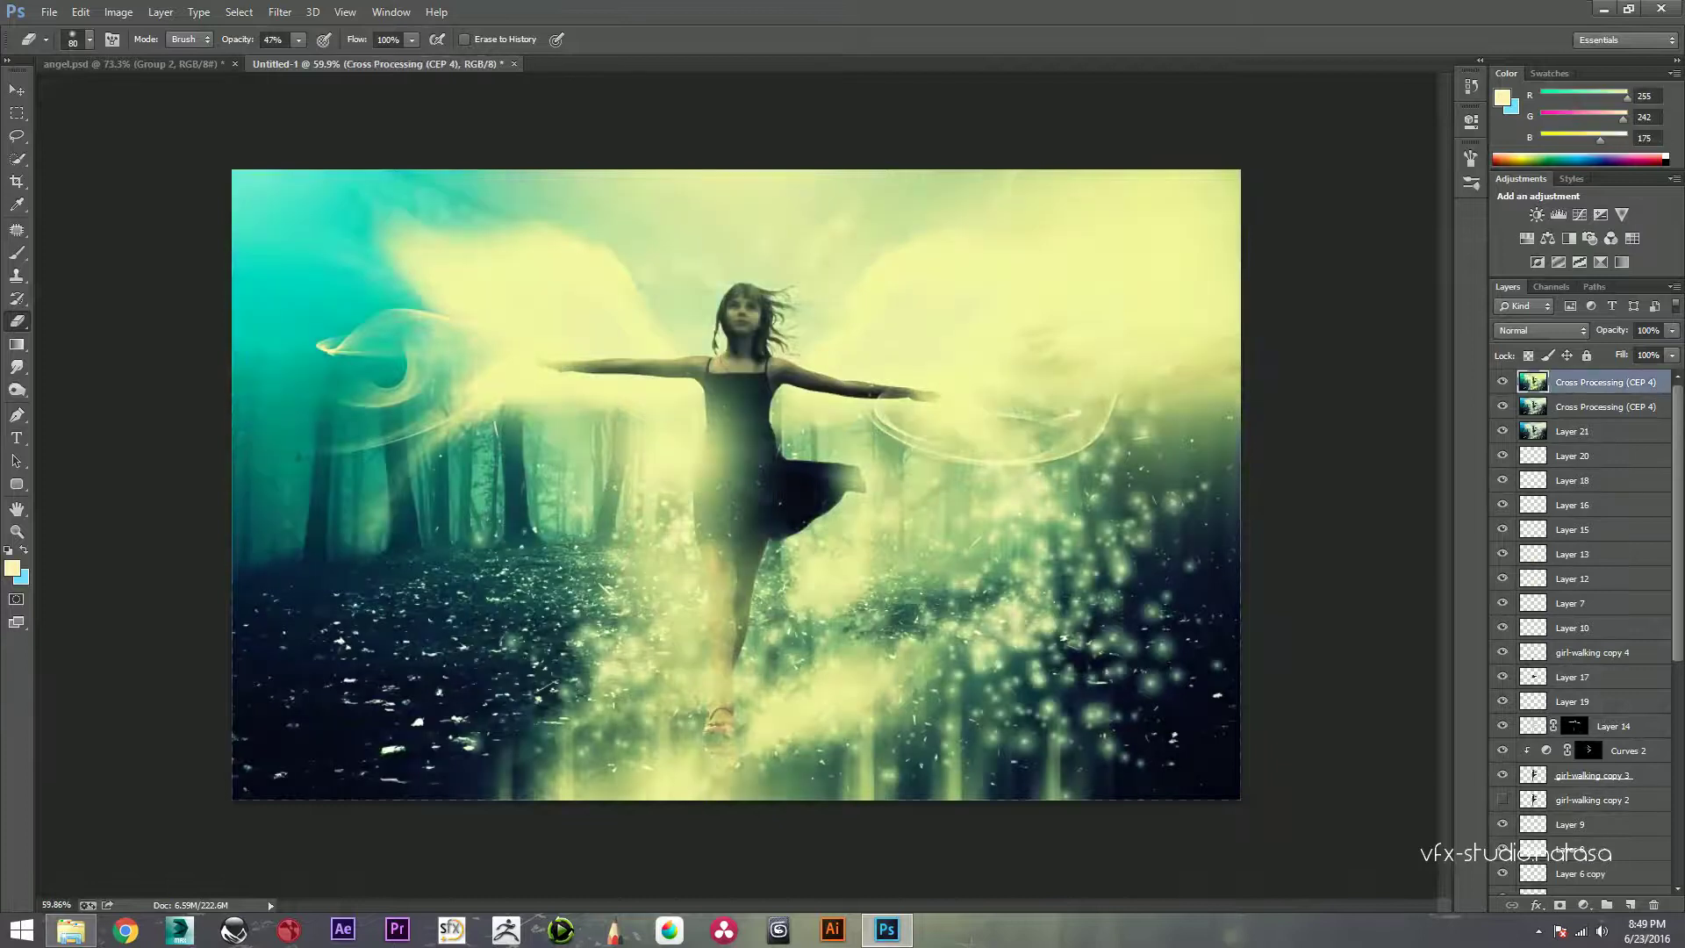
# Step: Set the L08 layer to 43% opacity and 76% fill
pyautogui.write('56')
pyautogui.press('Return')
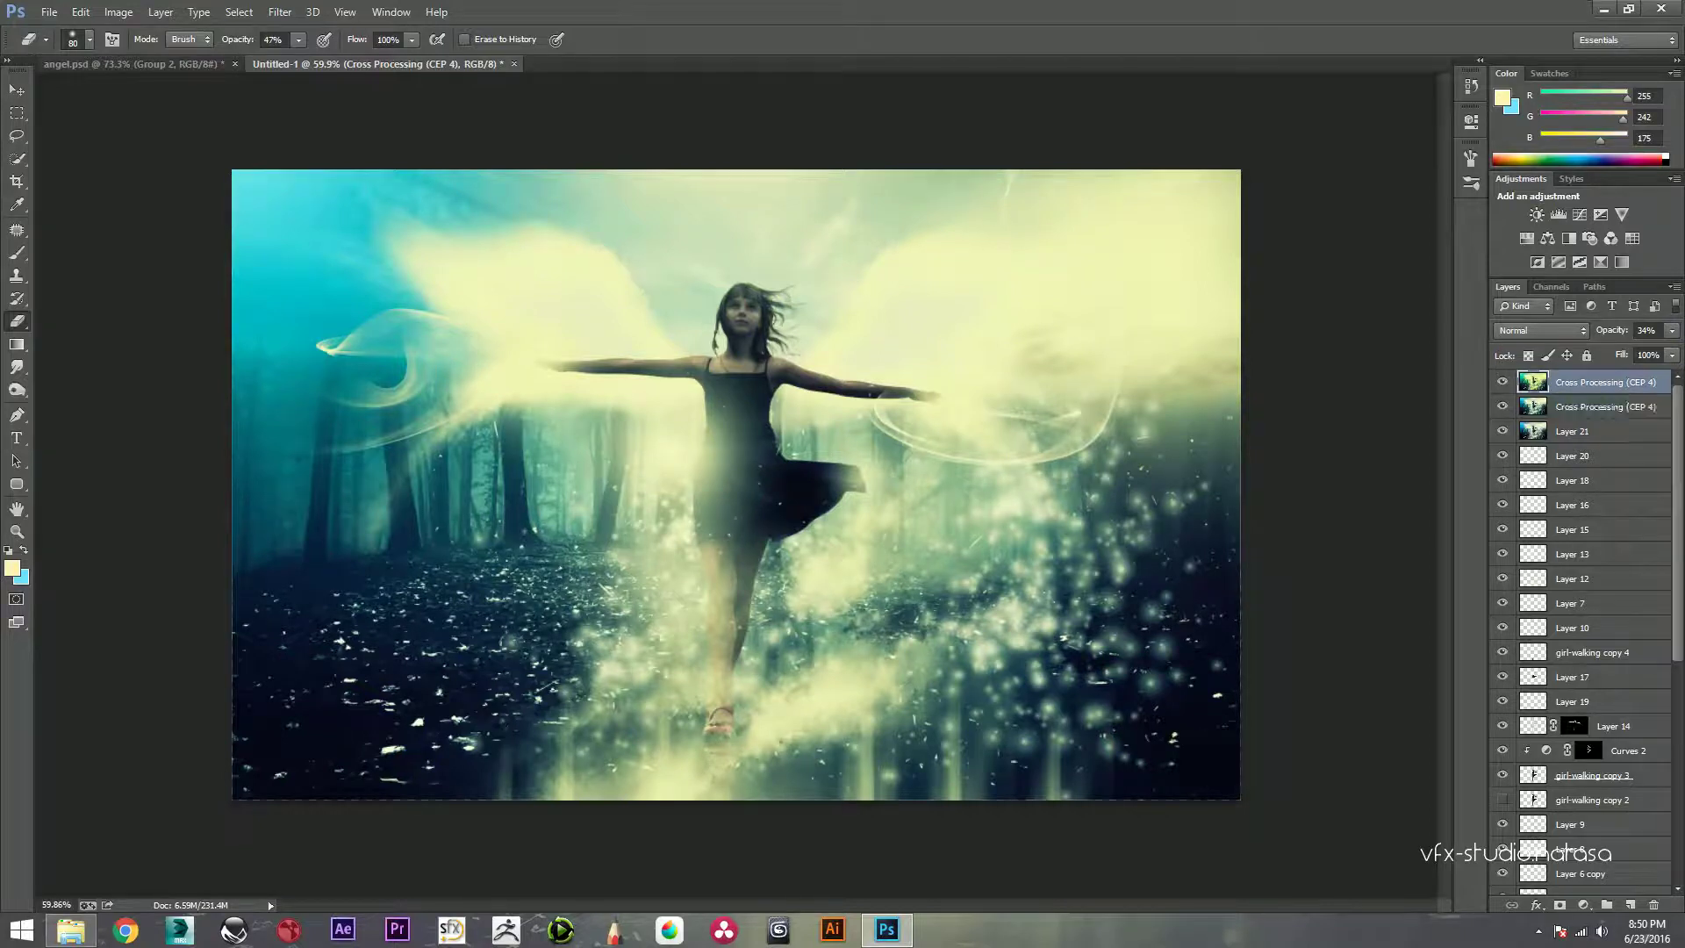
pyautogui.write('99')
pyautogui.press('Return')
pyautogui.write('76')
pyautogui.press('Return')
pyautogui.write('43')
pyautogui.press('Return')
# Step: Apply a Color Efex Pro 4 Cross Processing pass with method T01 as a new top layer
pyautogui.click(280, 12)
pyautogui.moveTo(308, 381)
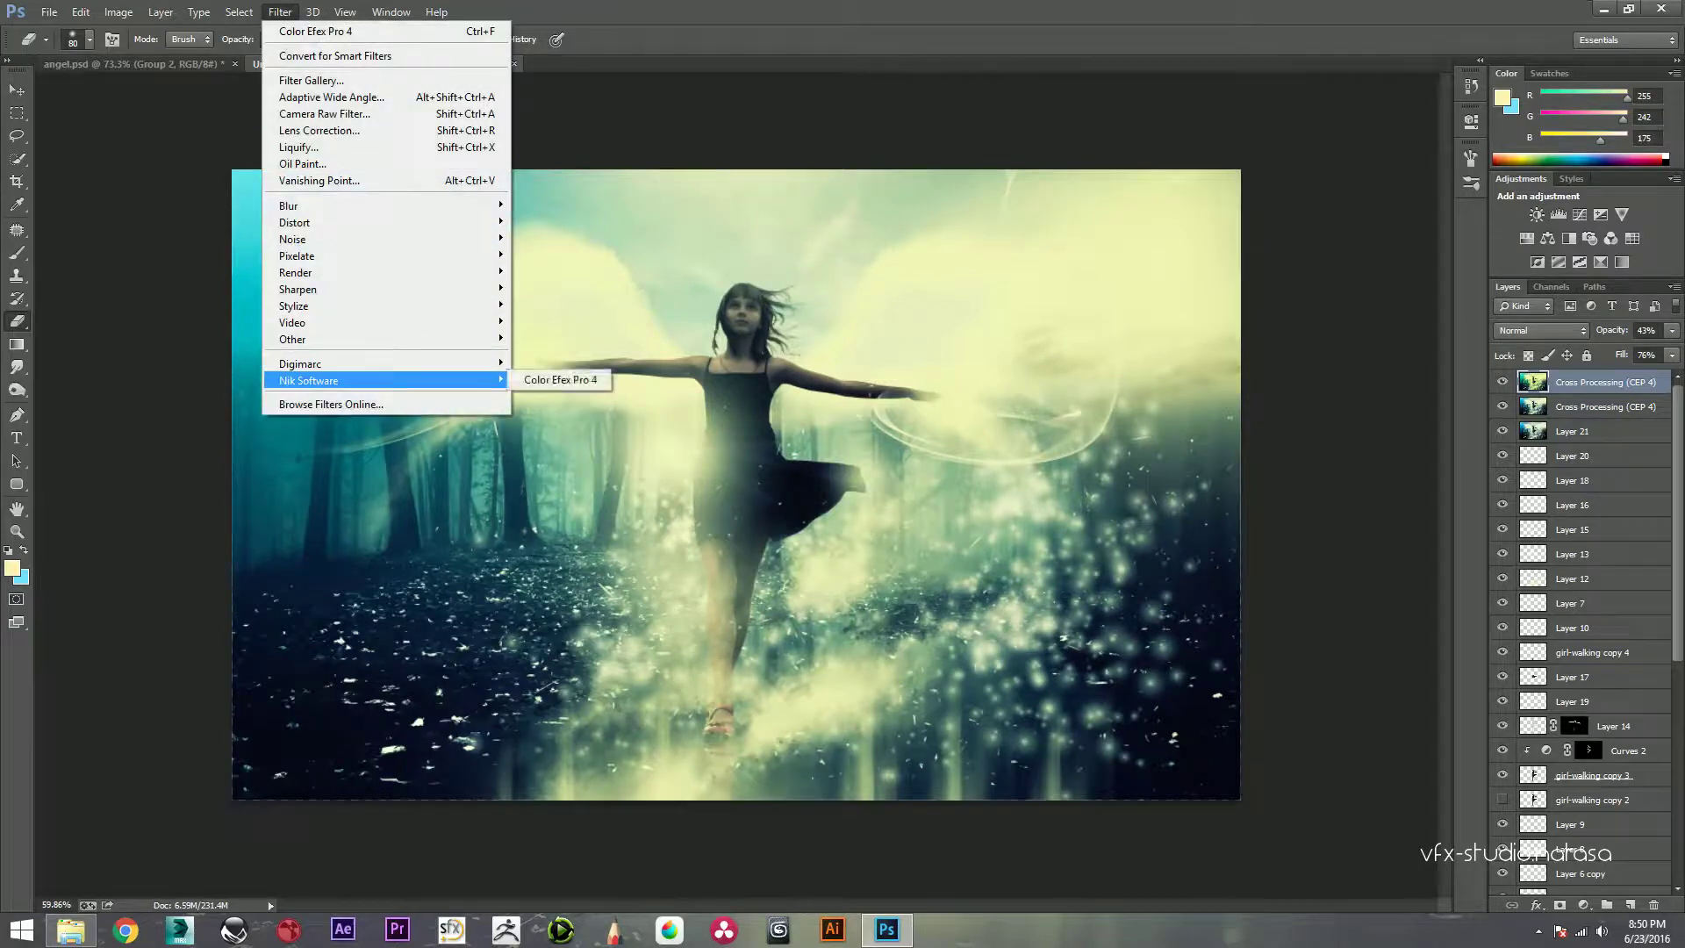
pyautogui.click(560, 379)
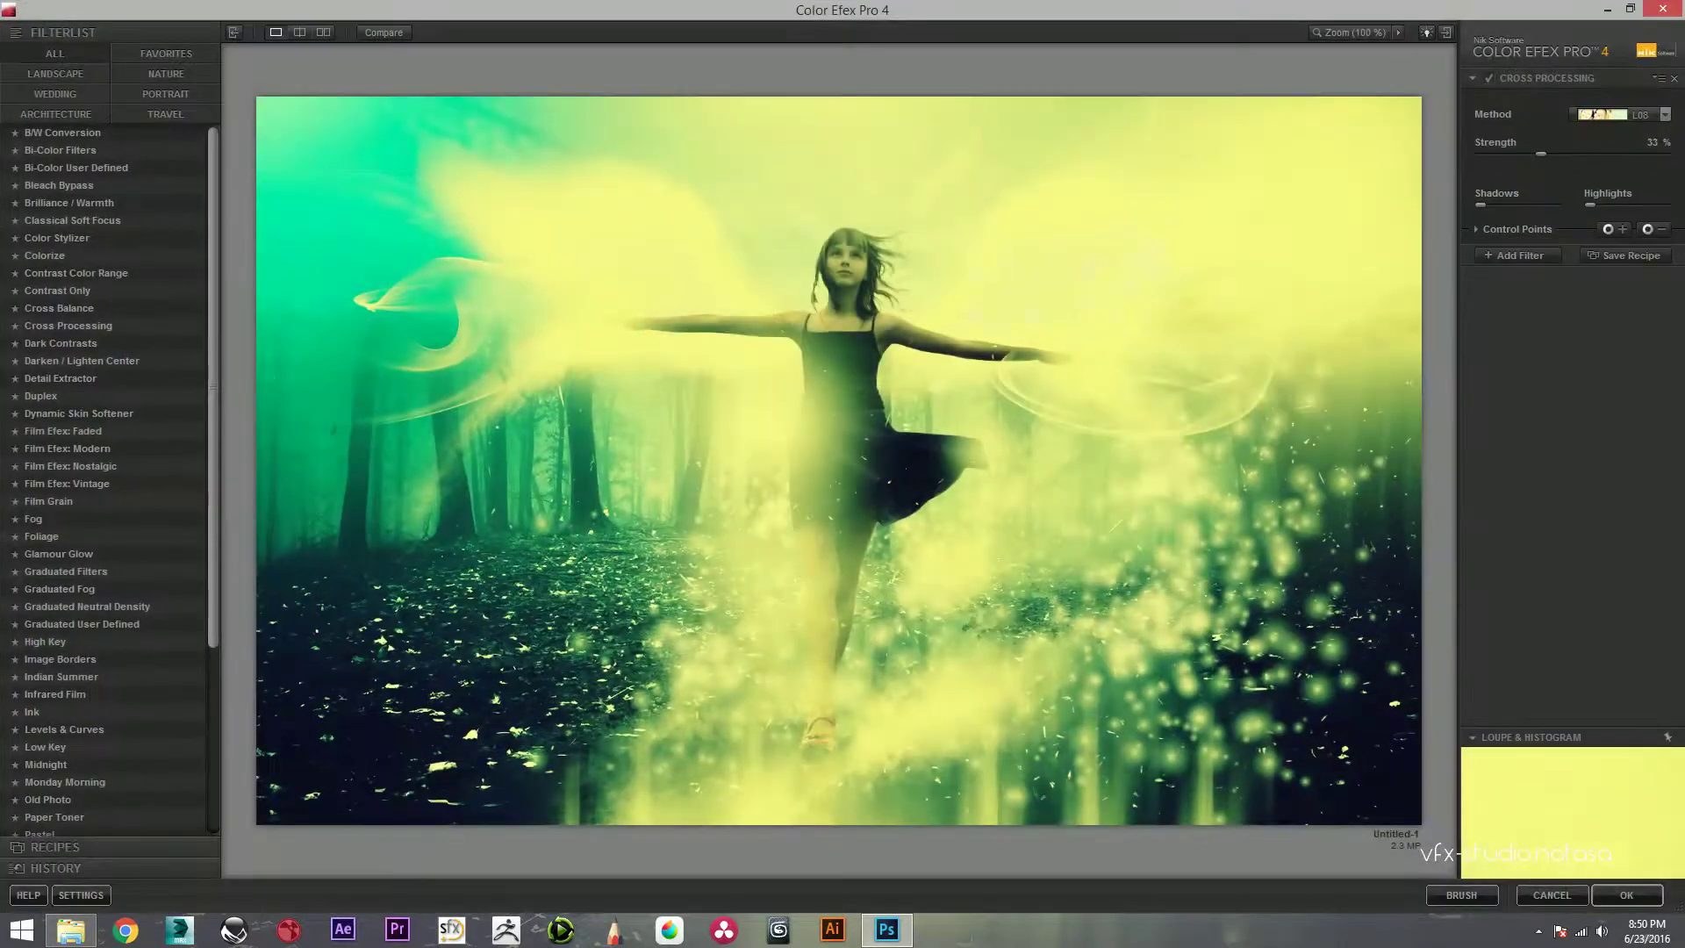
pyautogui.click(1665, 114)
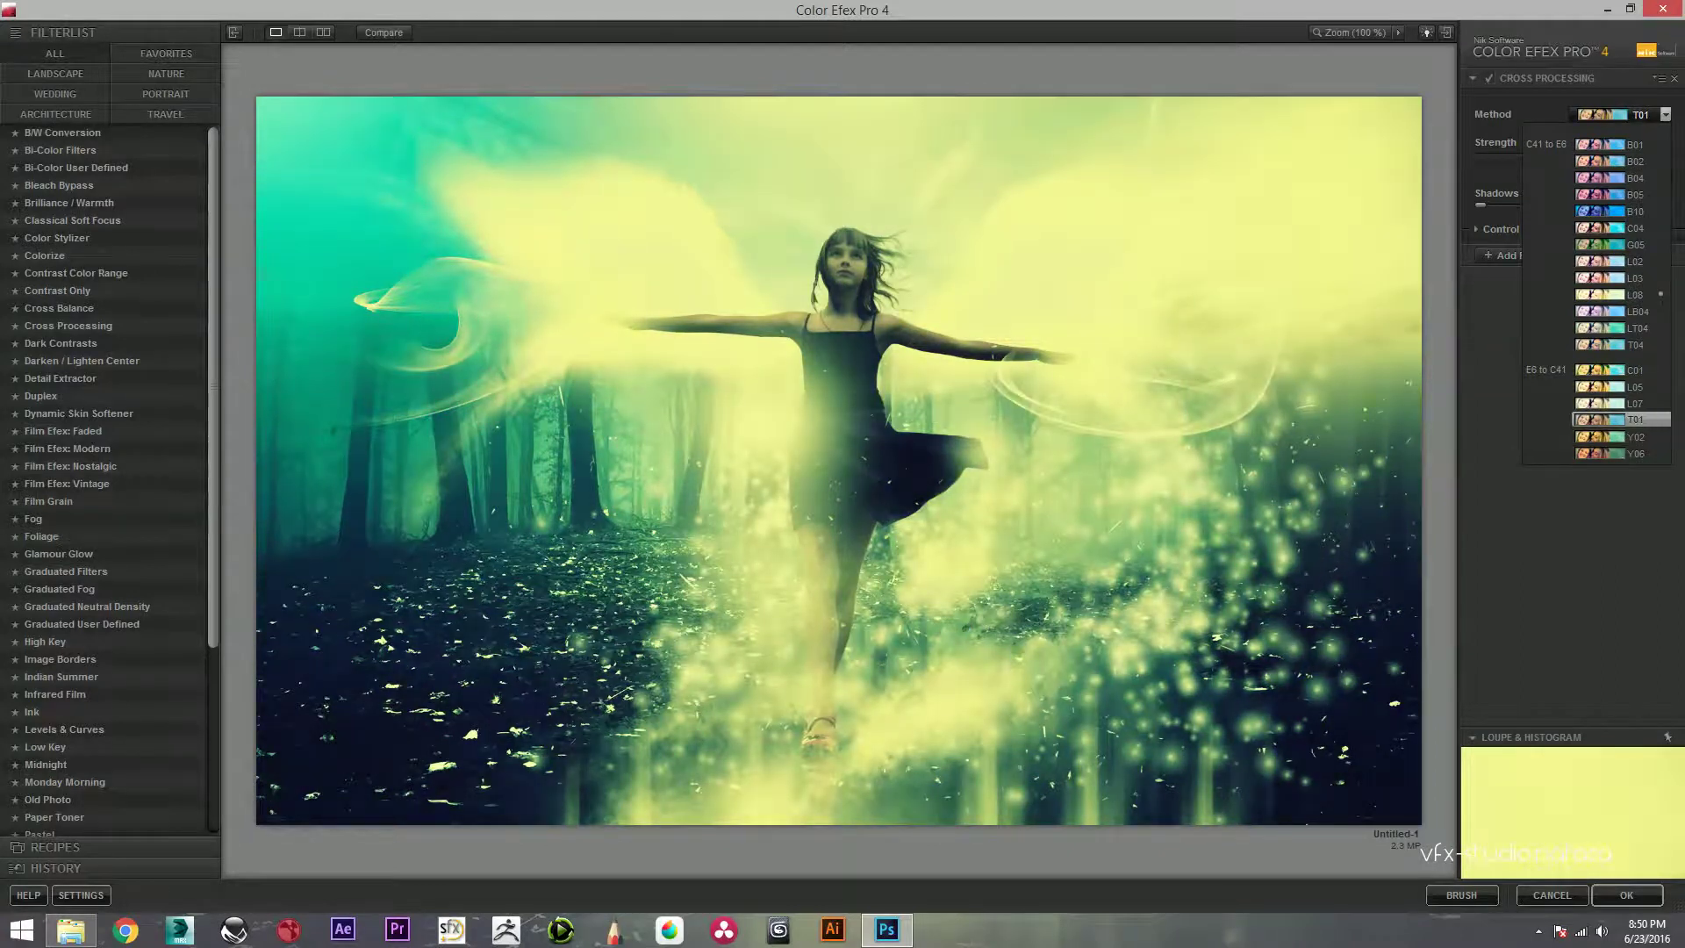
pyautogui.click(1622, 419)
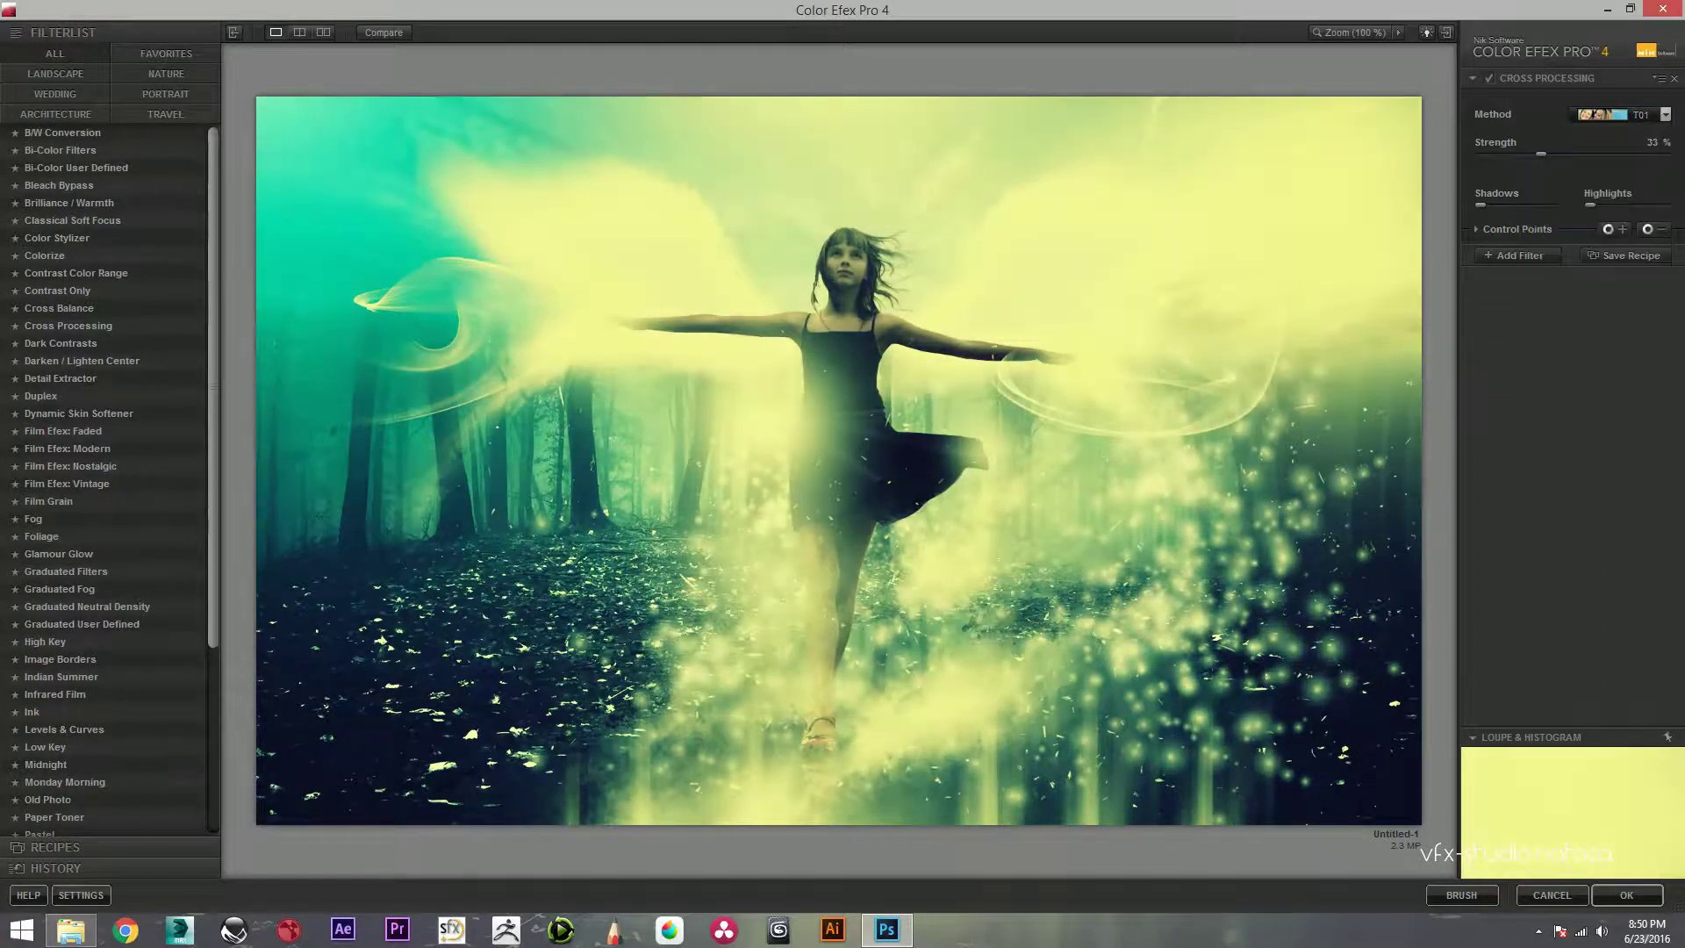
pyautogui.click(1627, 894)
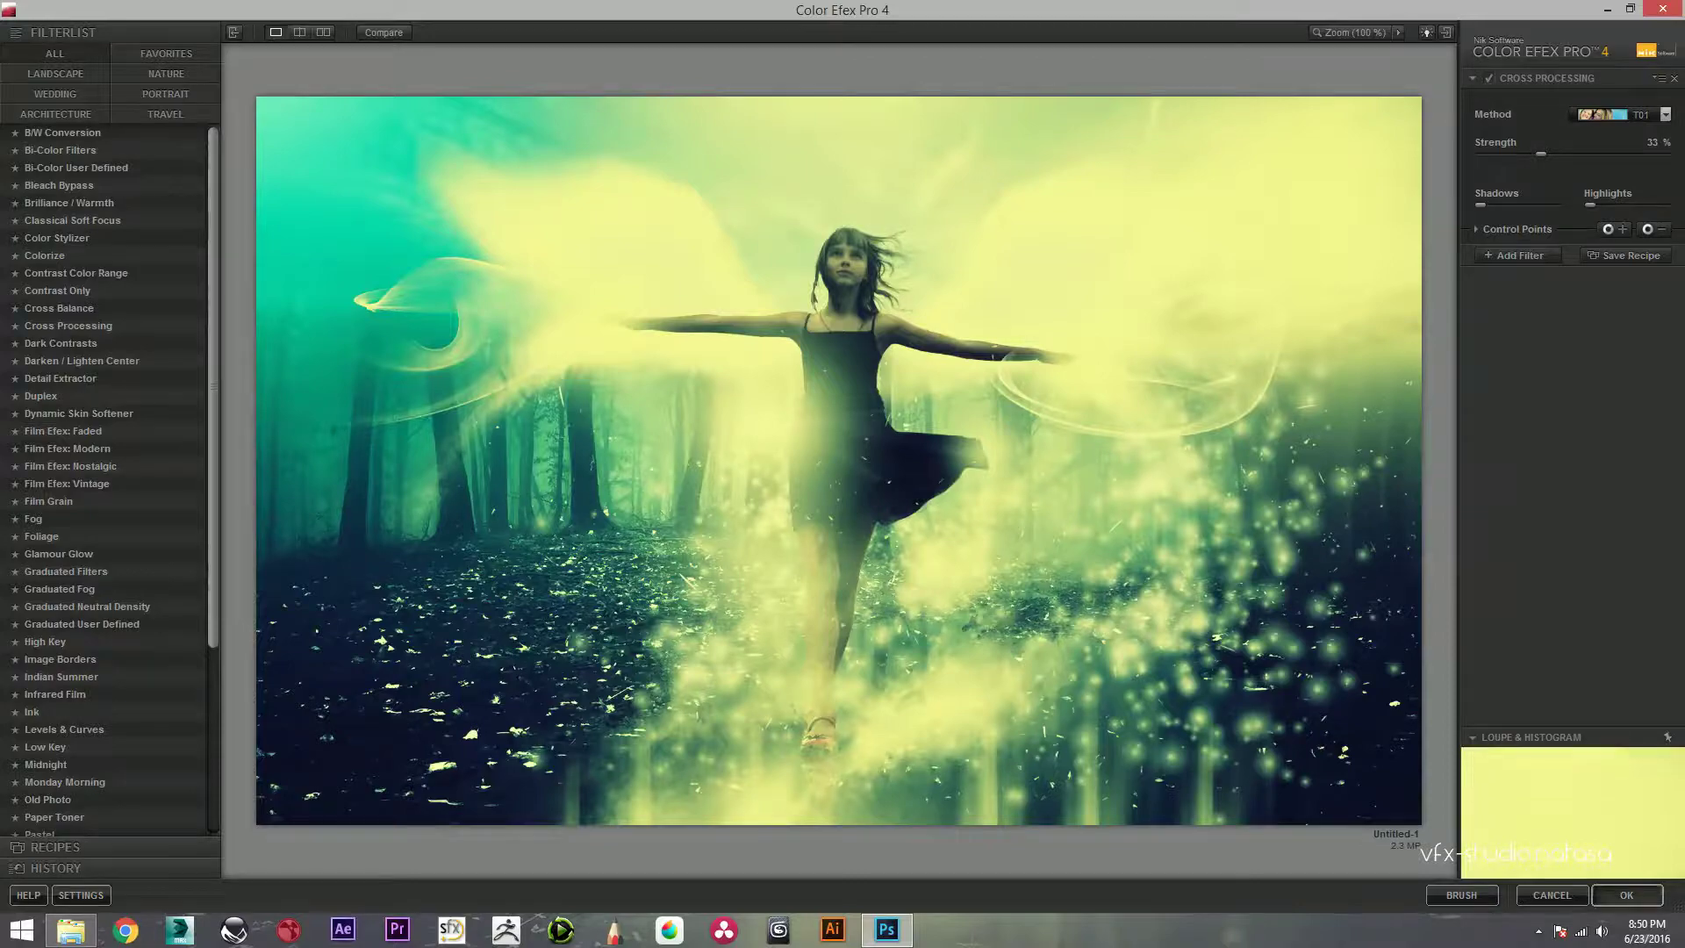
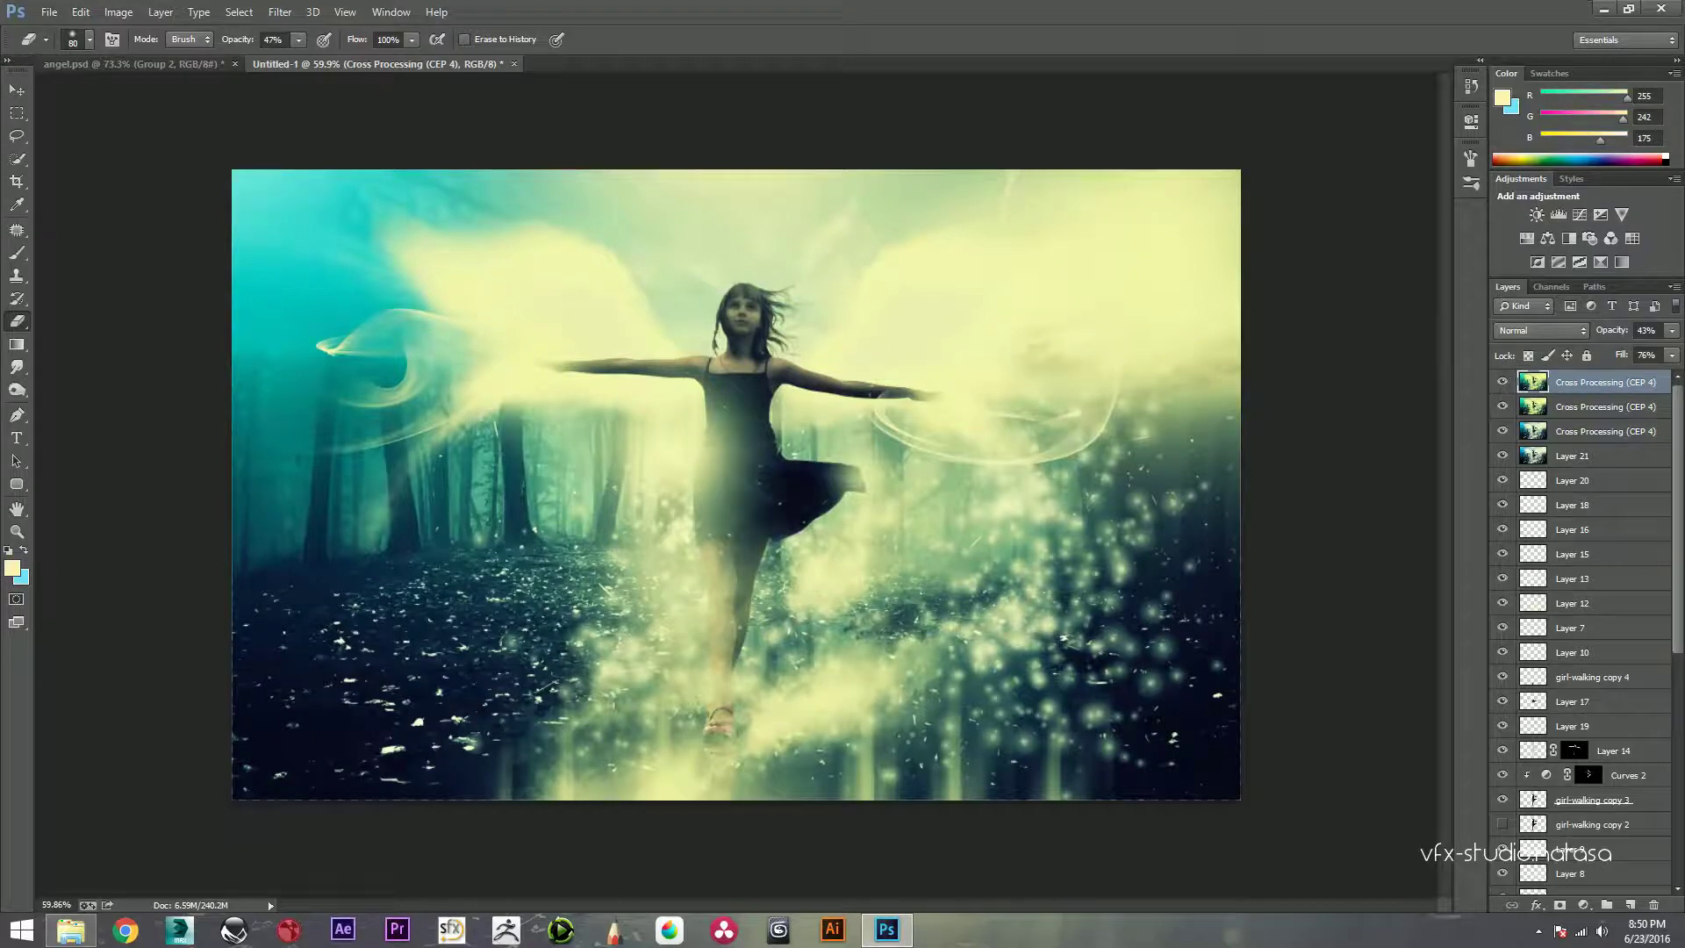
# Step: Set the Cross Processing layer's fill to 53% and add a new empty layer
pyautogui.write('53')
pyautogui.hotkey('shift', 'Tab')
pyautogui.click(1631, 904)
# Step: Brush a soft 500 px yellow glow over the upper wings, then stamp all visible layers into a new layer
pyautogui.press('b')
pyautogui.hotkey('ctrl', '-')
pyautogui.rightClick(844, 426)
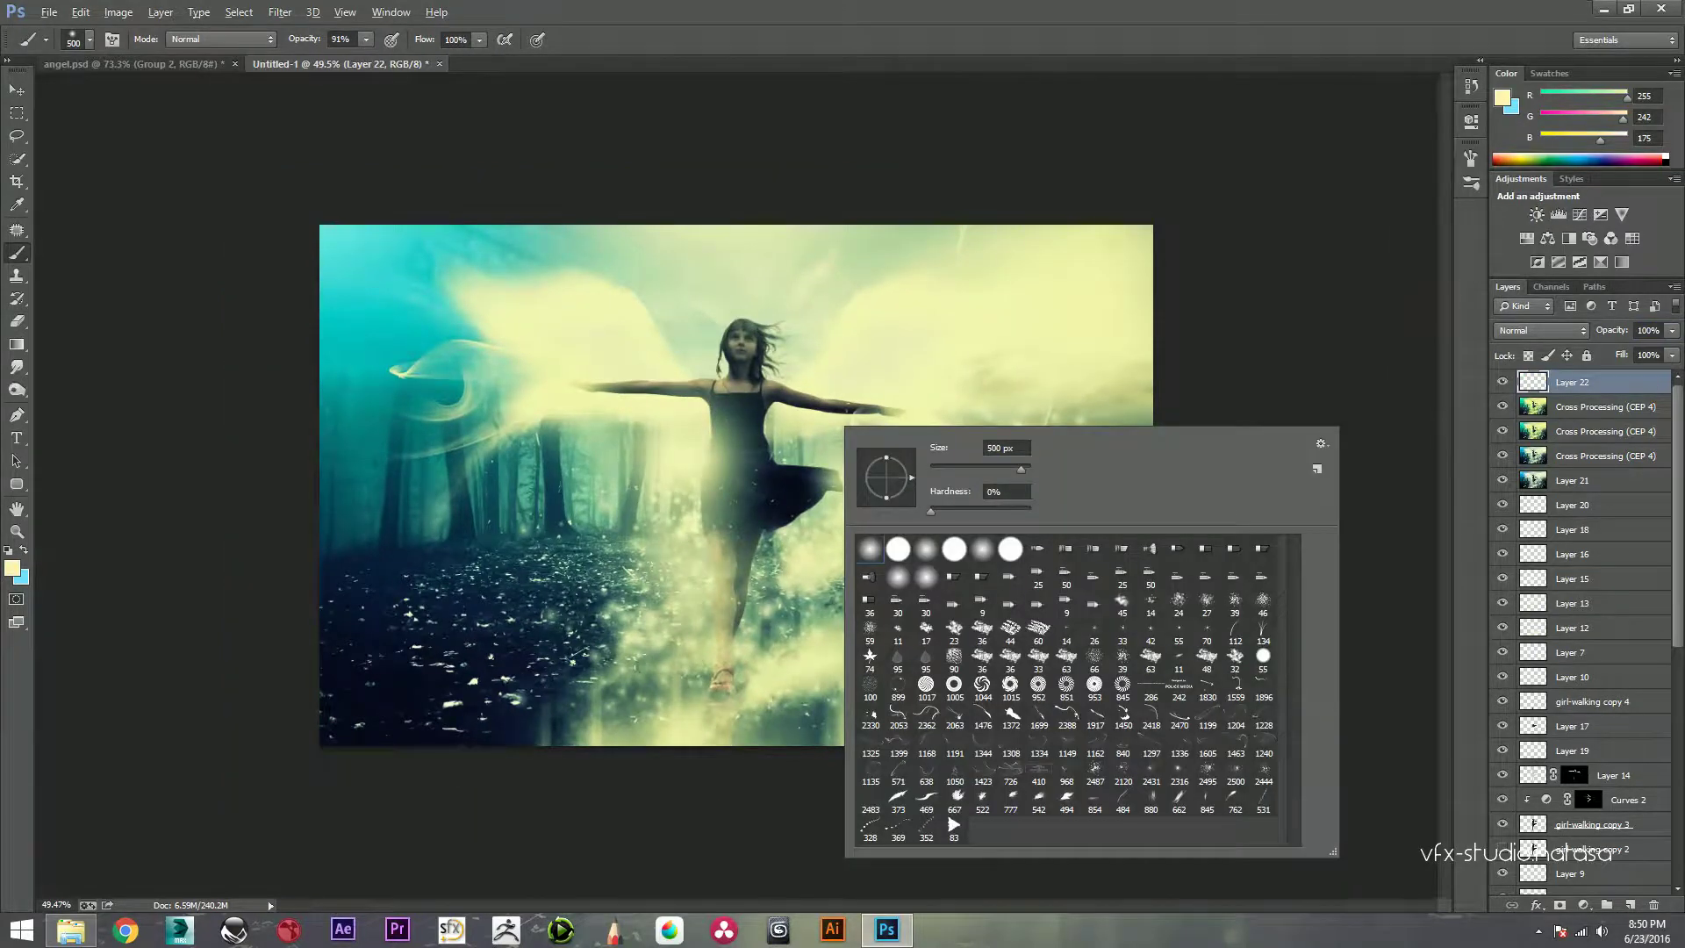
pyautogui.press('Escape')
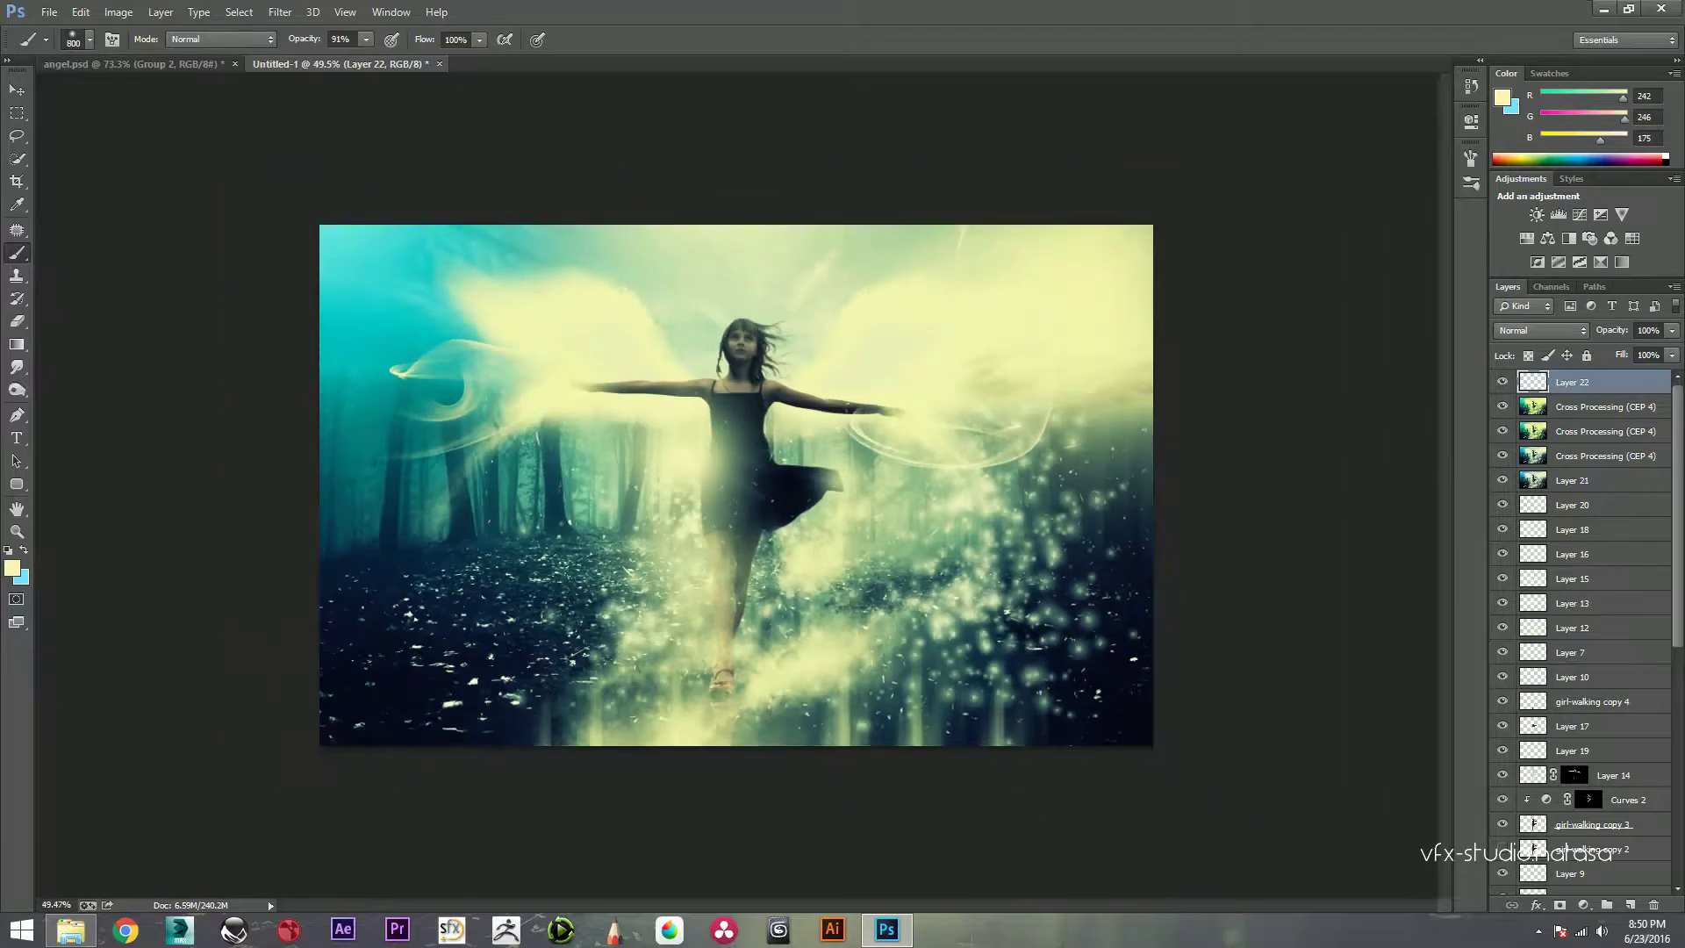
pyautogui.hotkey('ctrl', 'z')
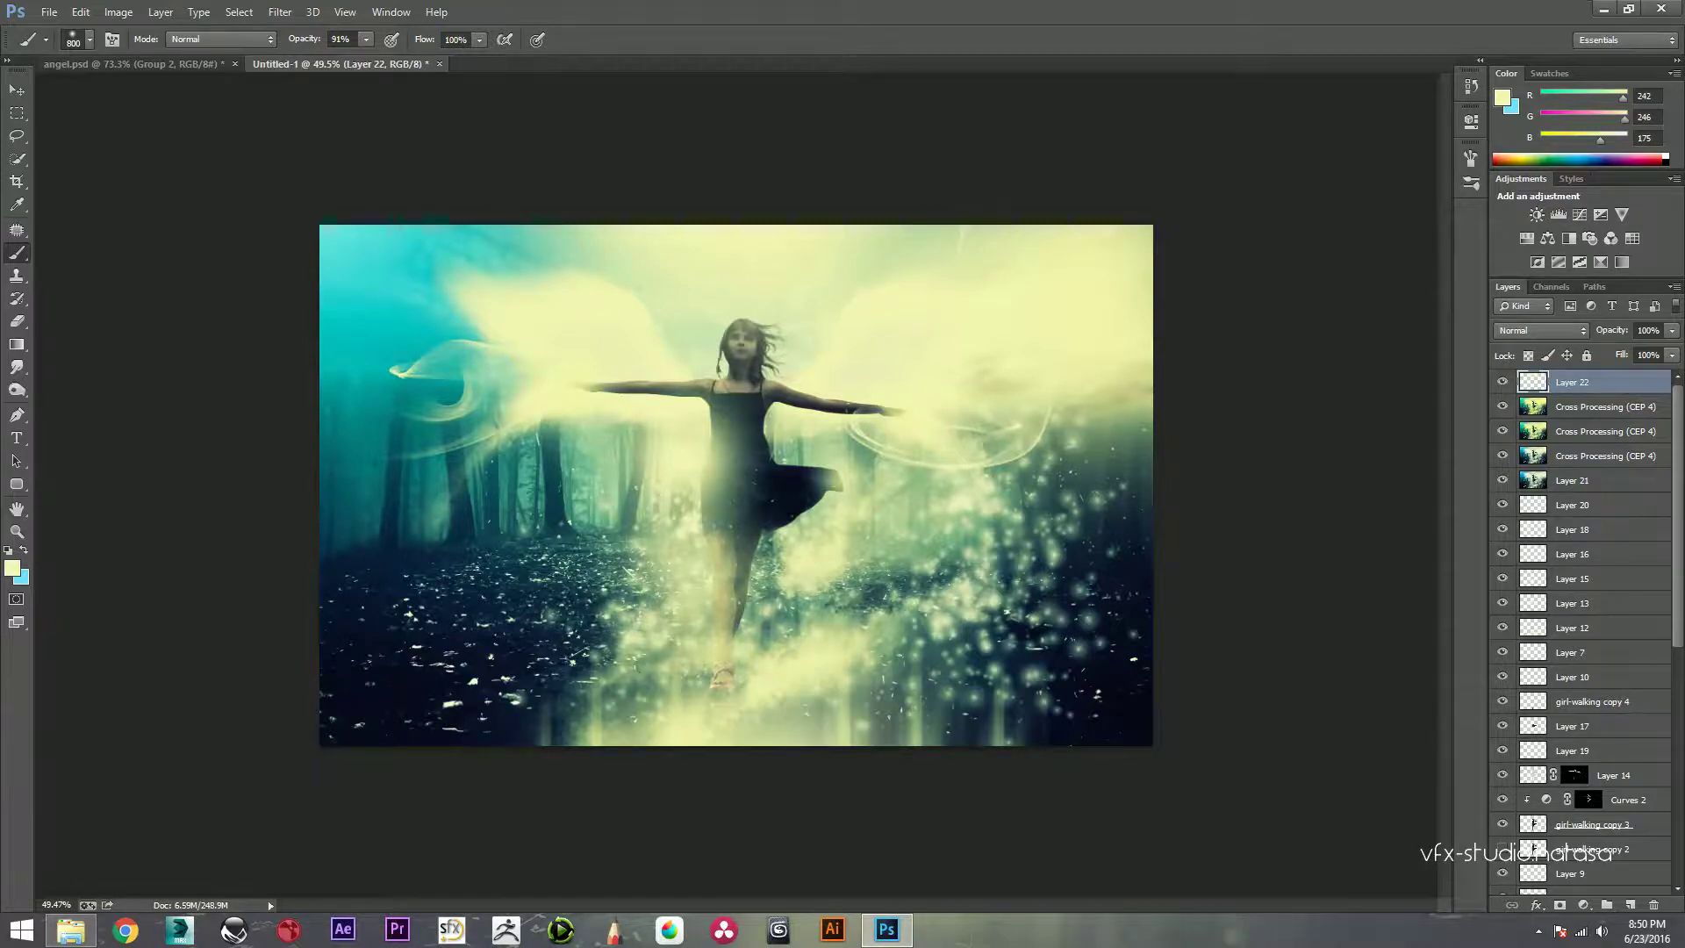
pyautogui.scroll(2, 734, 485)
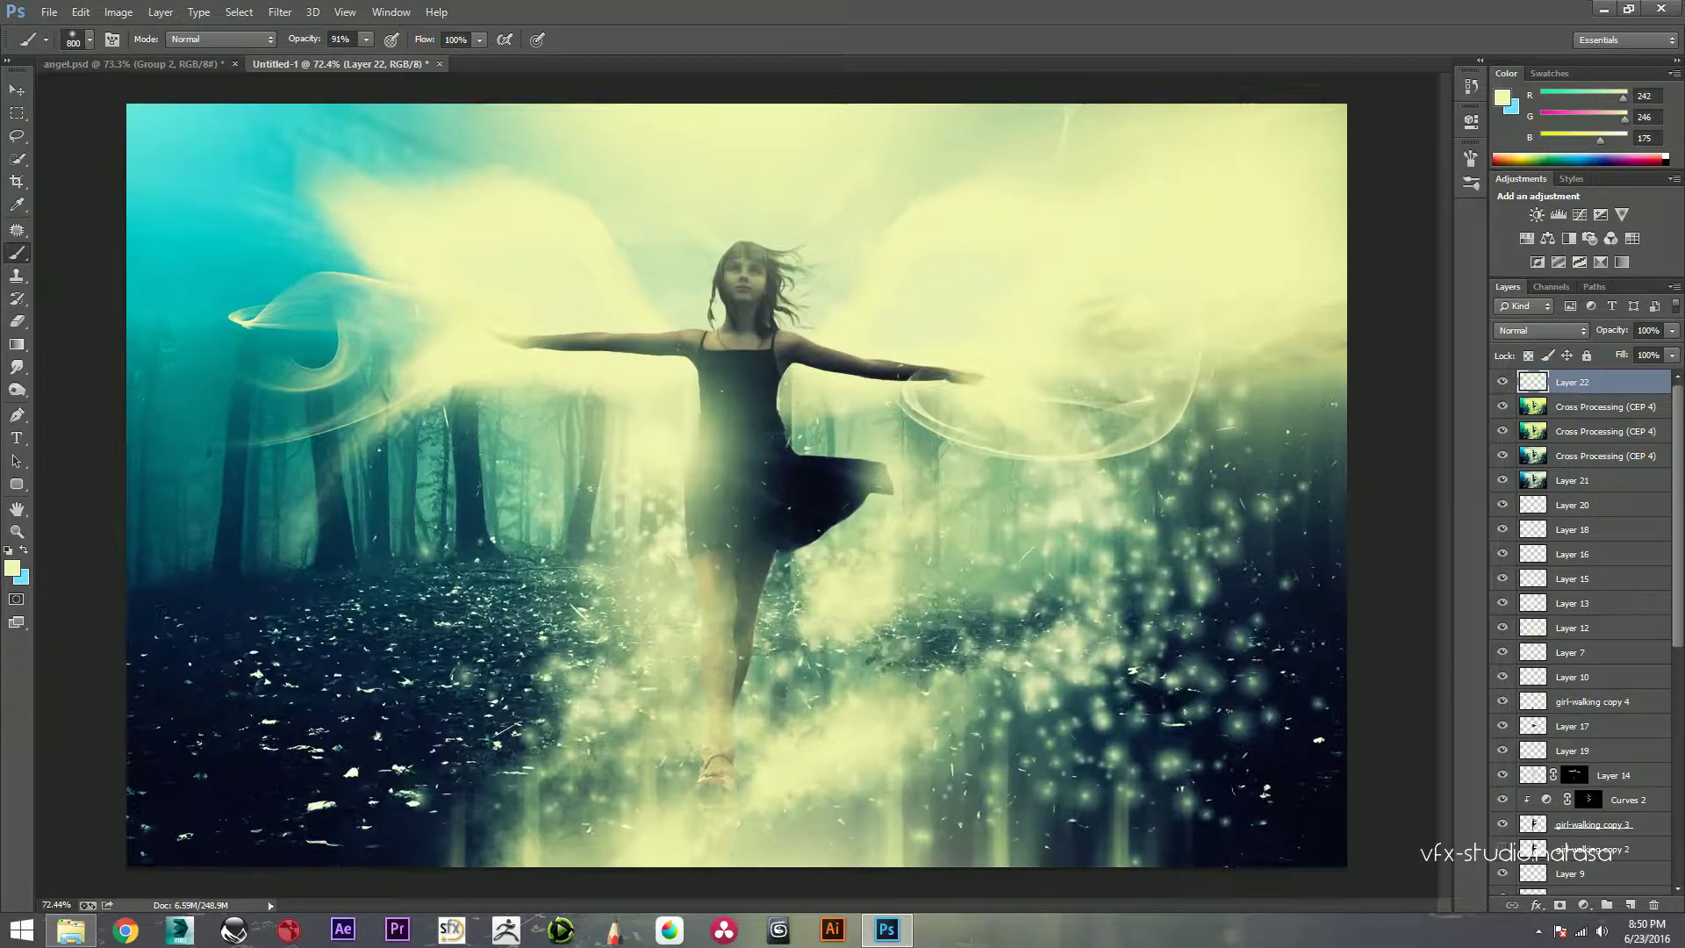
pyautogui.scroll(-1, 737, 485)
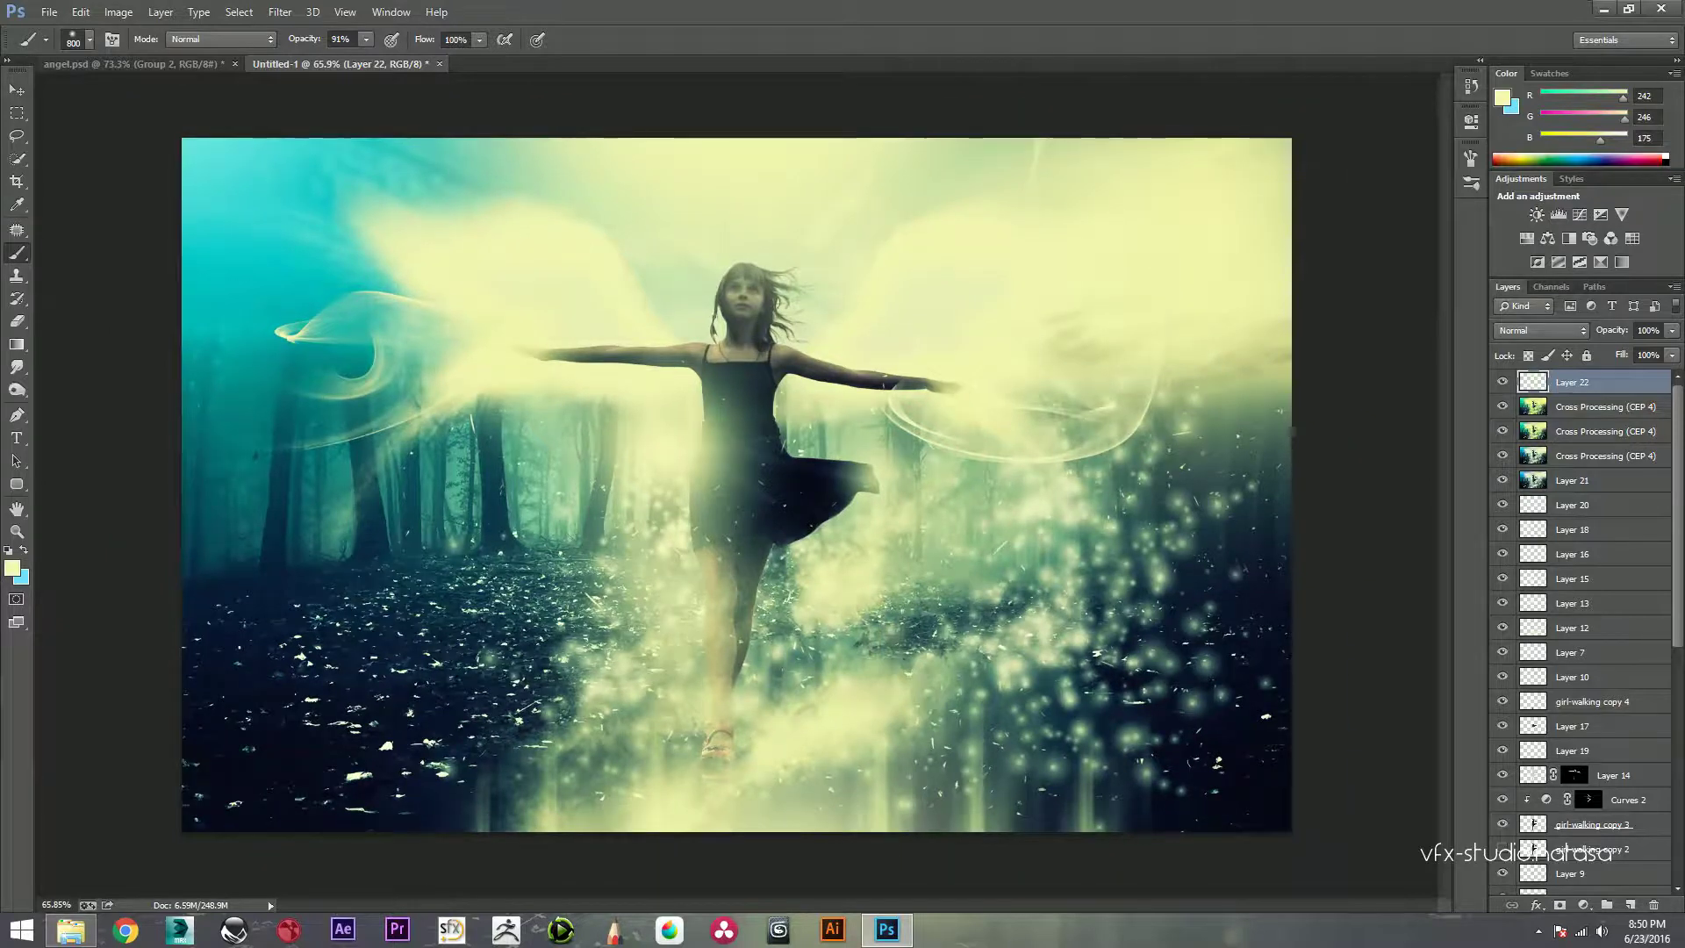
pyautogui.hotkey('ctrl', 'shift', 'alt', 'e')
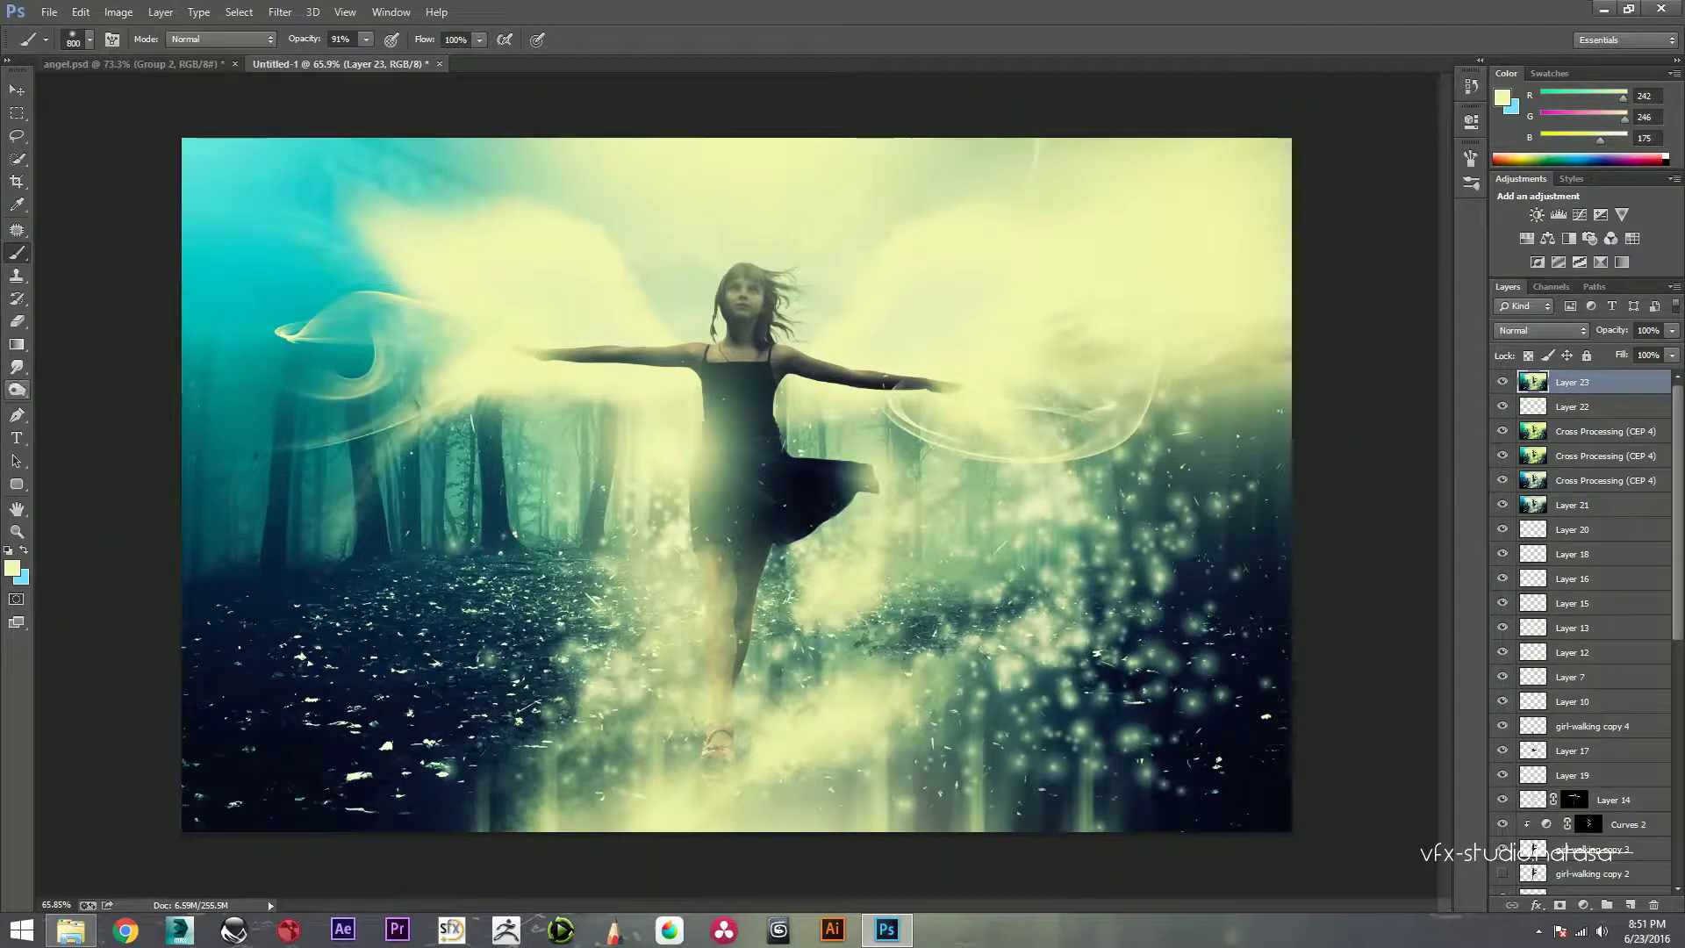
# Step: Set the Dodge/Burn tool to about 20% exposure and darken the neck shadow beside the hair
pyautogui.click(16, 390)
pyautogui.press('[')
pyautogui.press('[')
pyautogui.press('[')
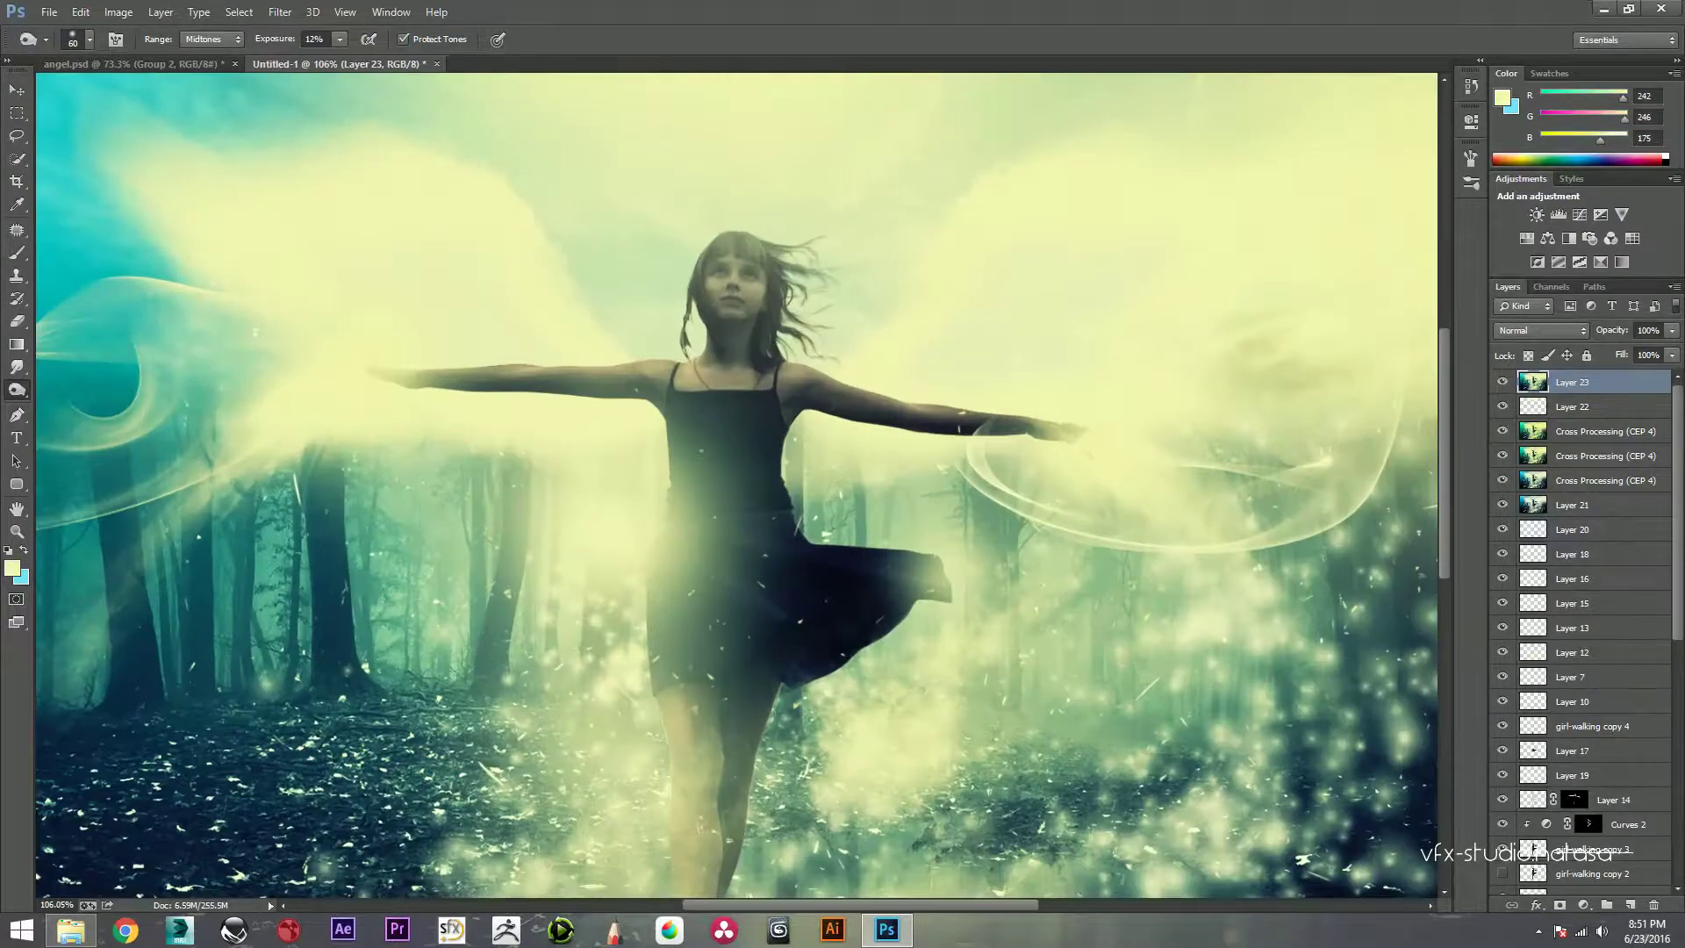
pyautogui.scroll(6, 762, 291)
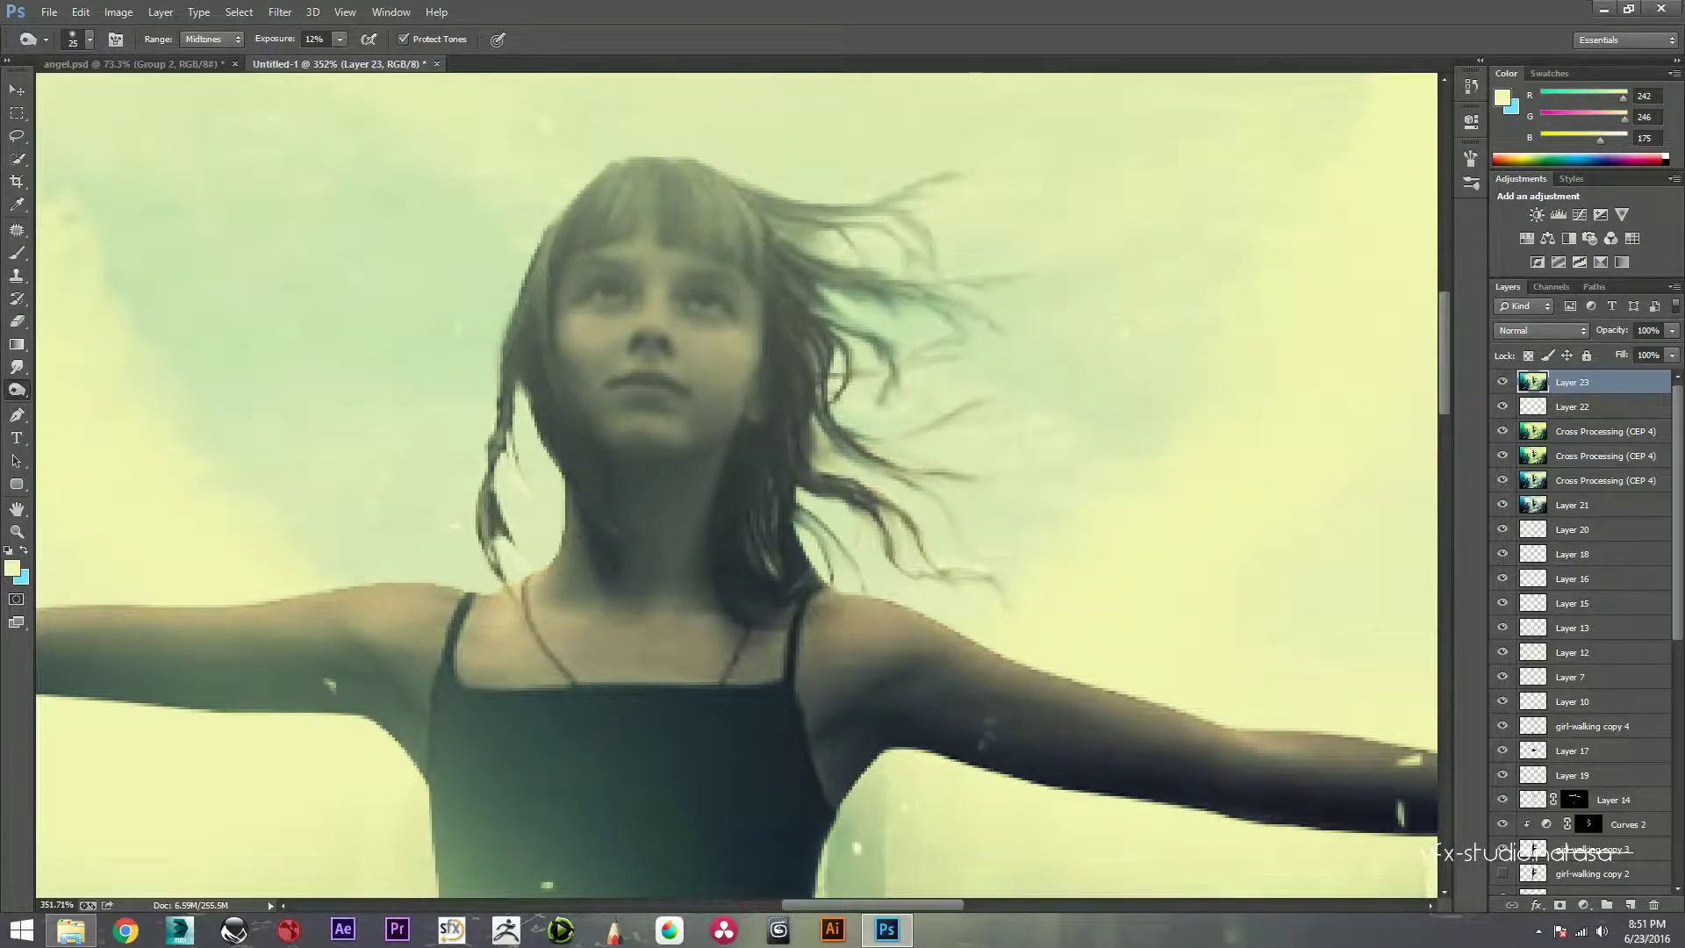
pyautogui.press('2')
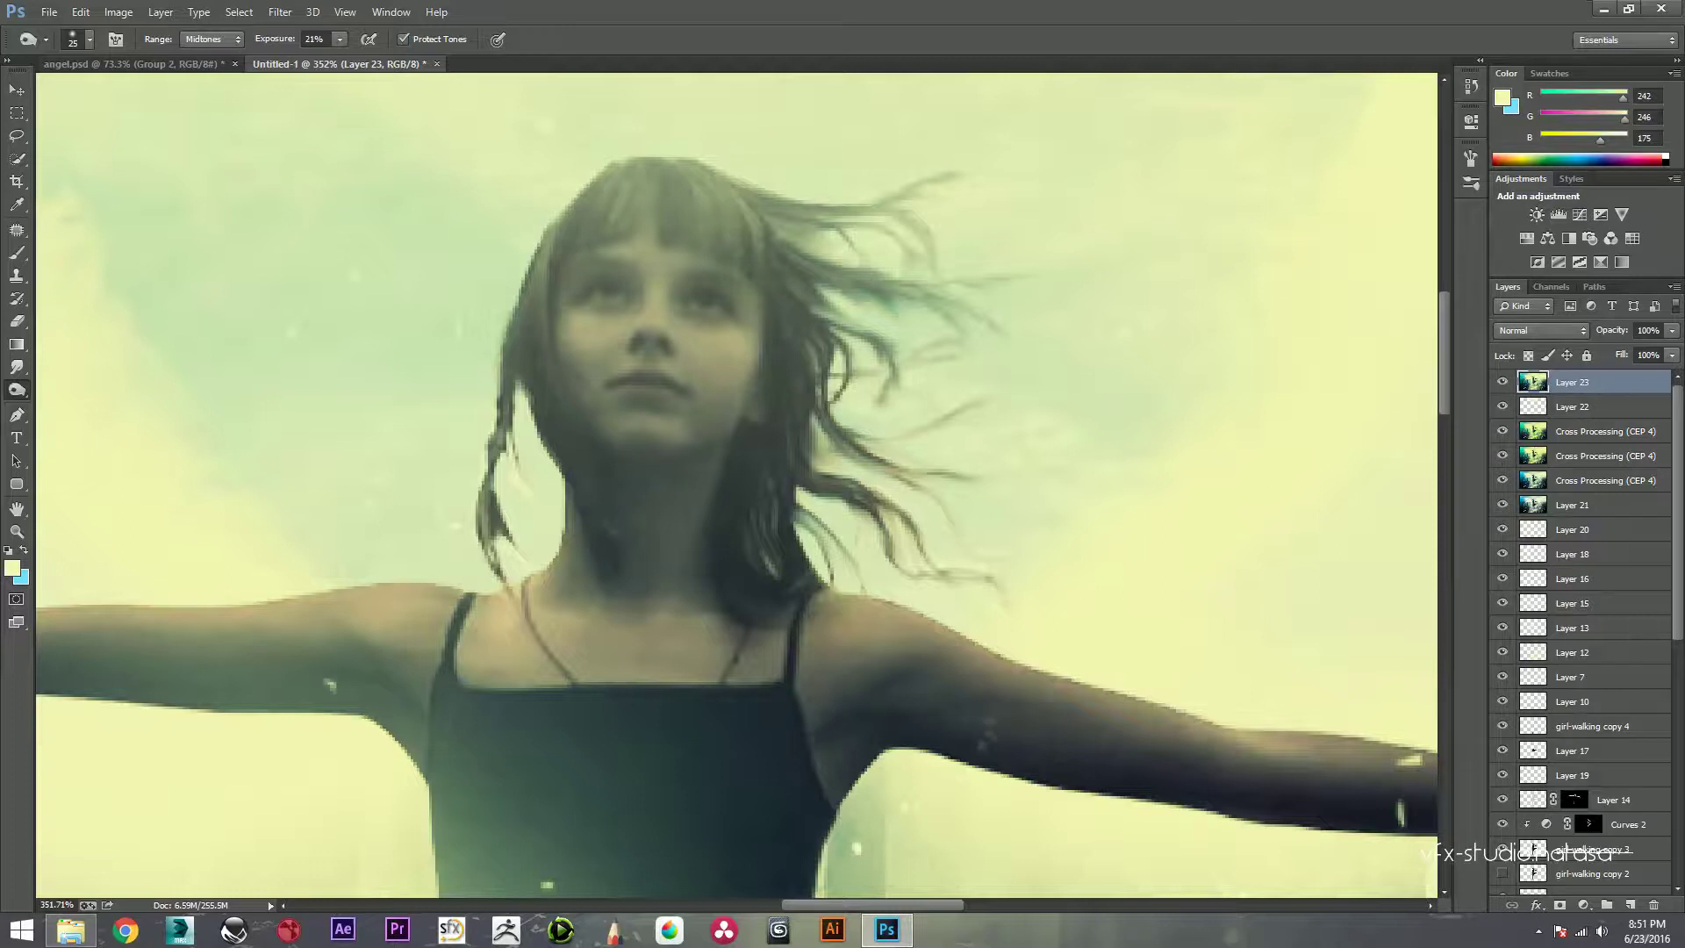
pyautogui.moveTo(572, 518); pyautogui.dragTo(584, 598)
pyautogui.scroll(-5, 738, 483)
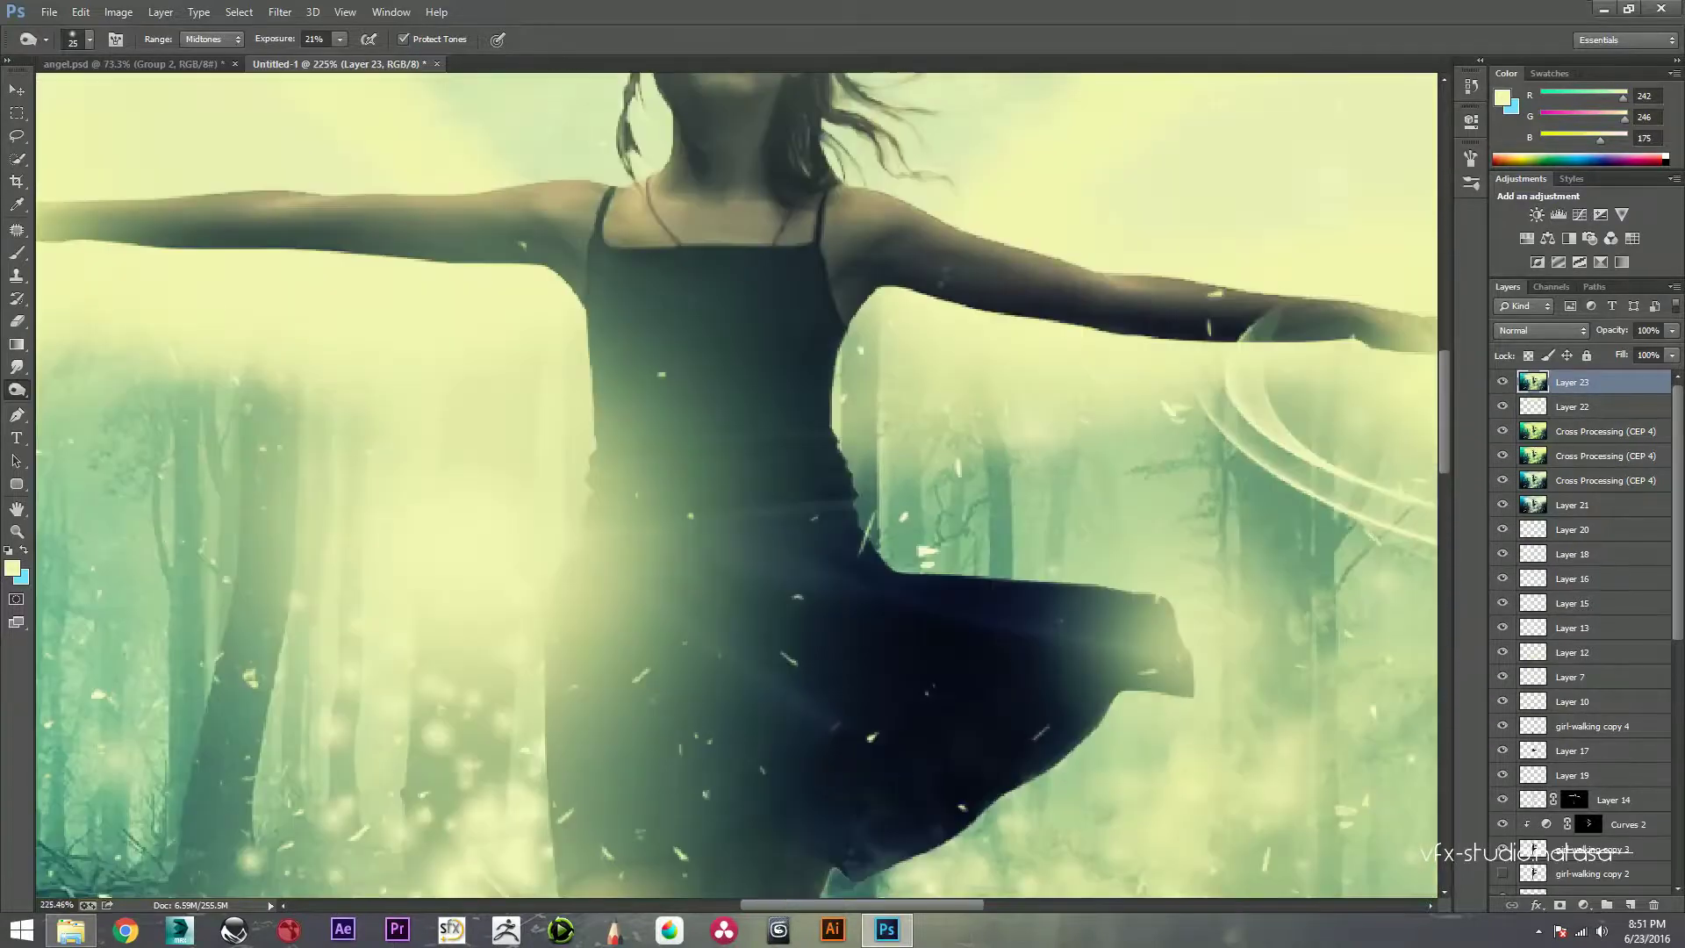
pyautogui.scroll(-3, 737, 483)
pyautogui.scroll(5, 801, 253)
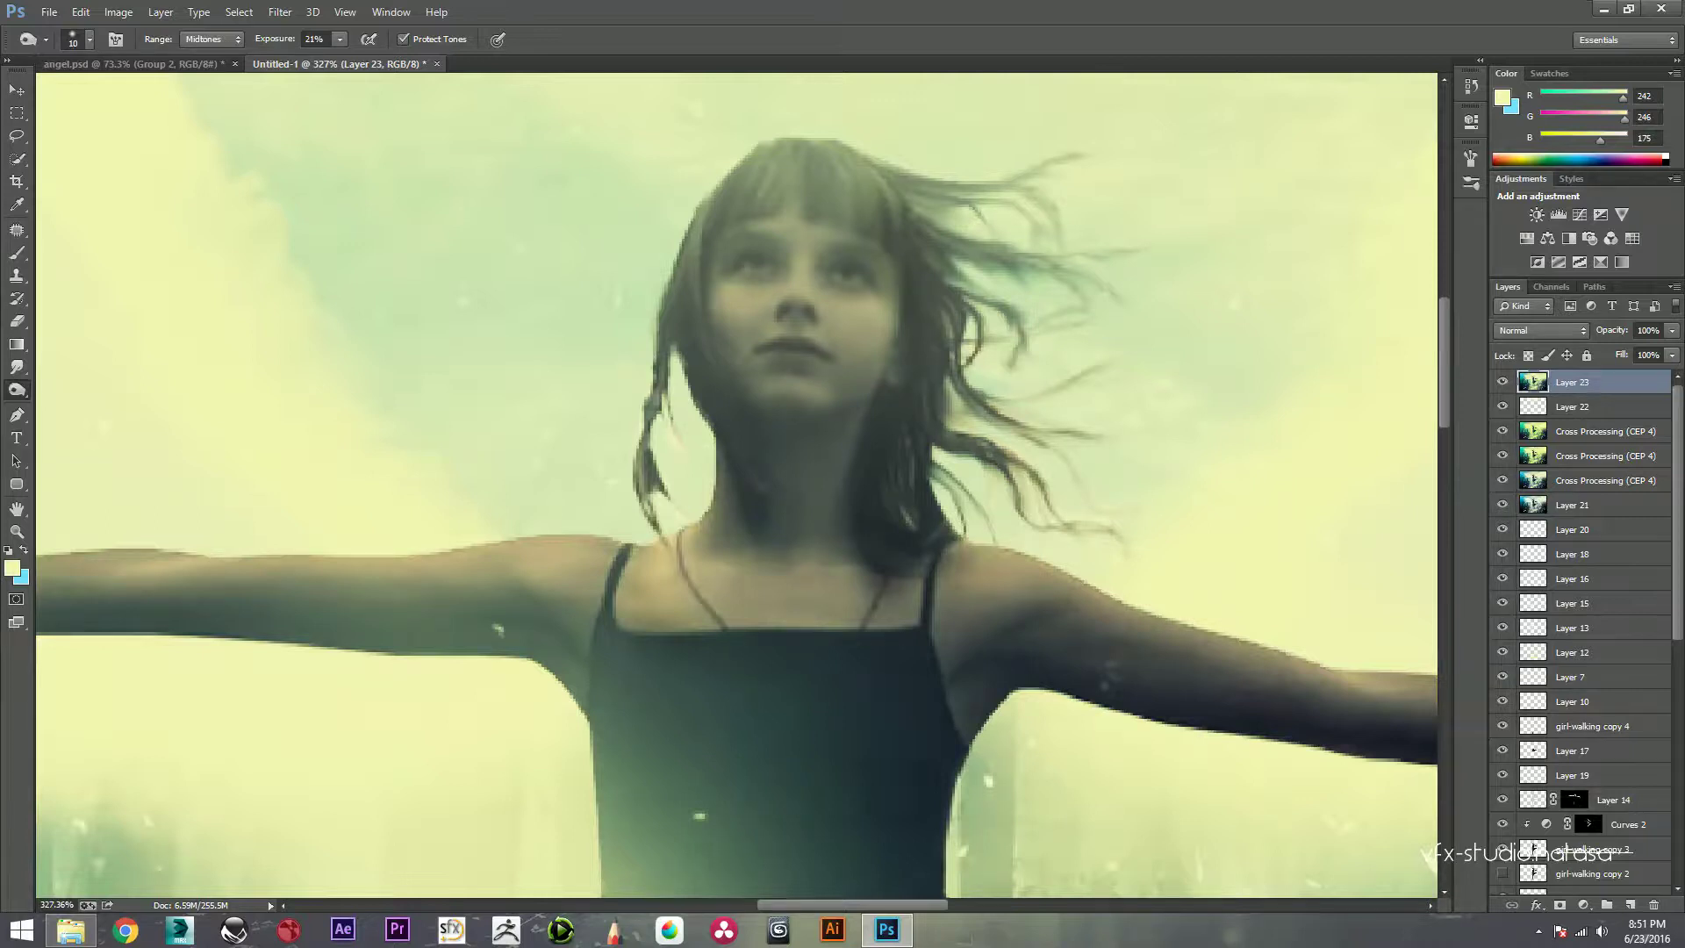
# Step: Darken the girl's left eyebrow and the hair on top of her head
pyautogui.moveTo(731, 238); pyautogui.dragTo(743, 238)
pyautogui.scroll(-3, 867, 246)
pyautogui.scroll(-1, 867, 246)
pyautogui.scroll(1, 868, 246)
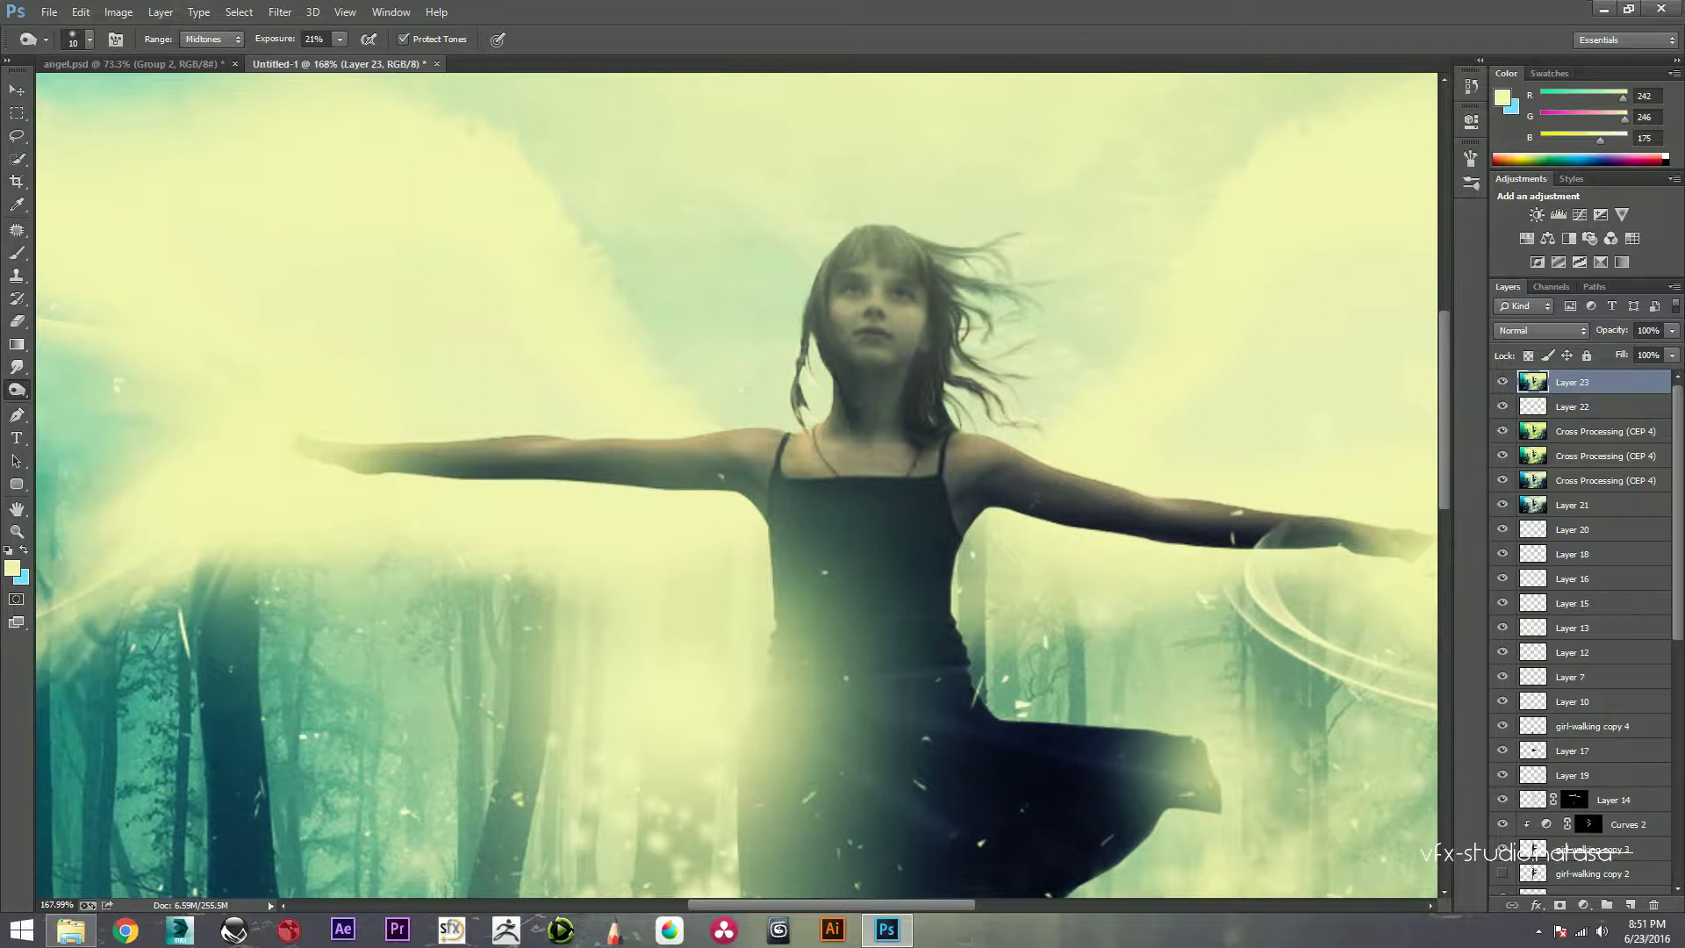
pyautogui.moveTo(882, 239); pyautogui.dragTo(882, 256)
pyautogui.scroll(-2, 917, 193)
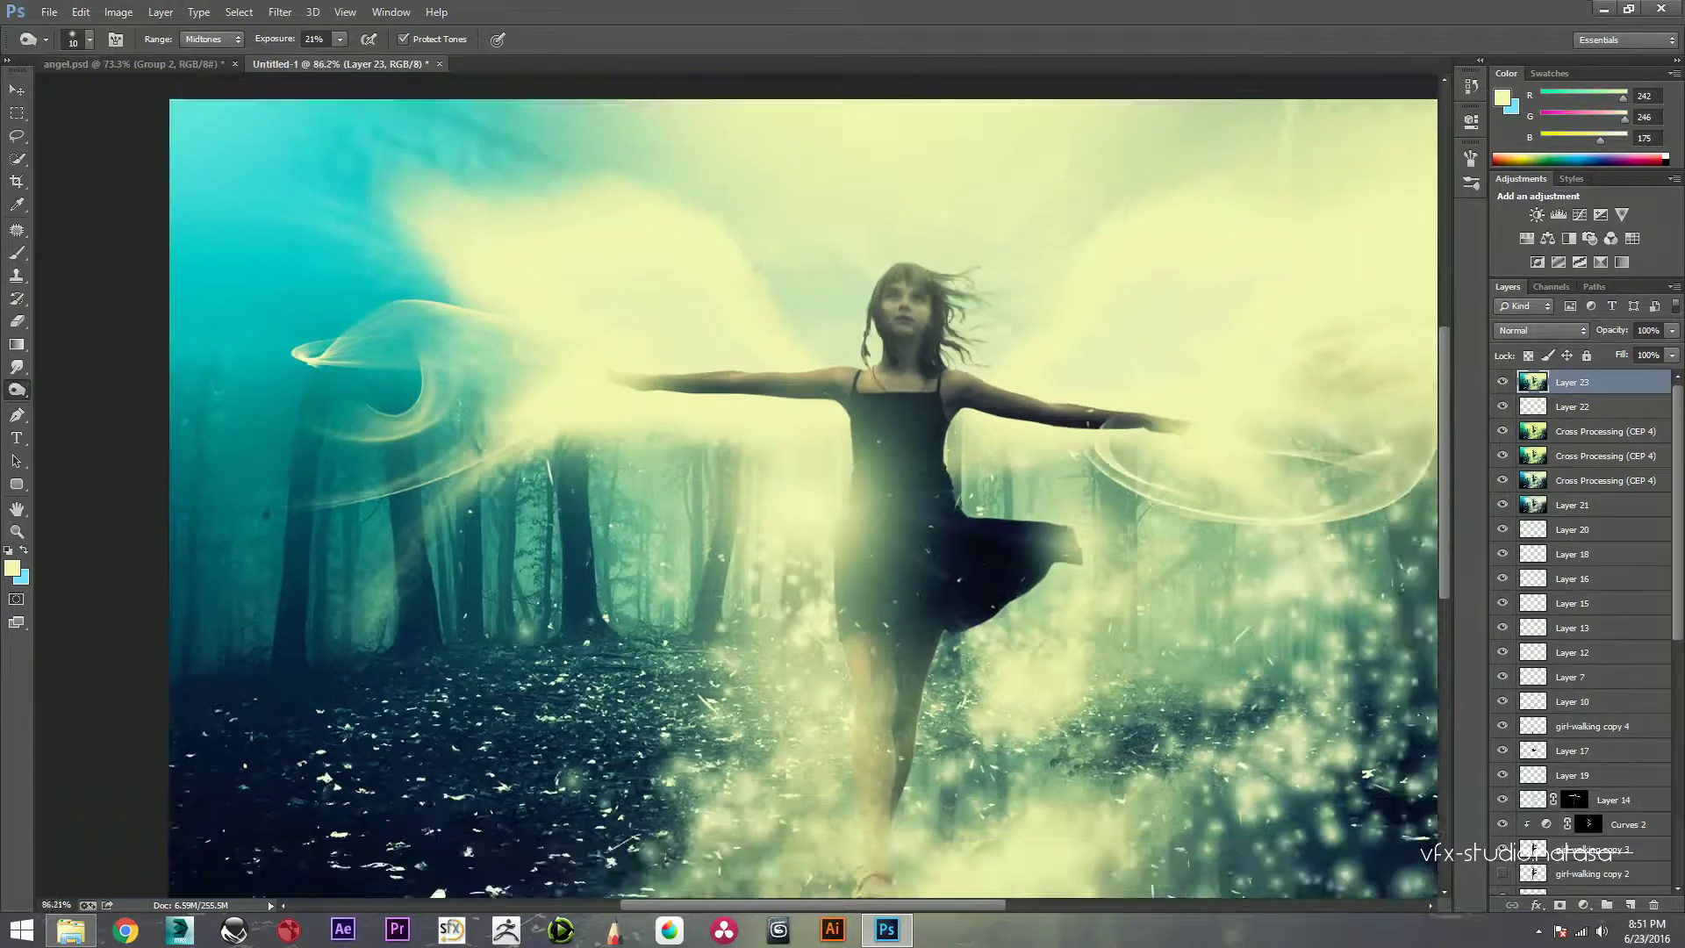
pyautogui.scroll(2, 917, 193)
pyautogui.scroll(2, 917, 193)
# Step: Lighten a patch of hair on her head, then lower exposure to 11%
pyautogui.moveTo(794, 250); pyautogui.dragTo(860, 299)
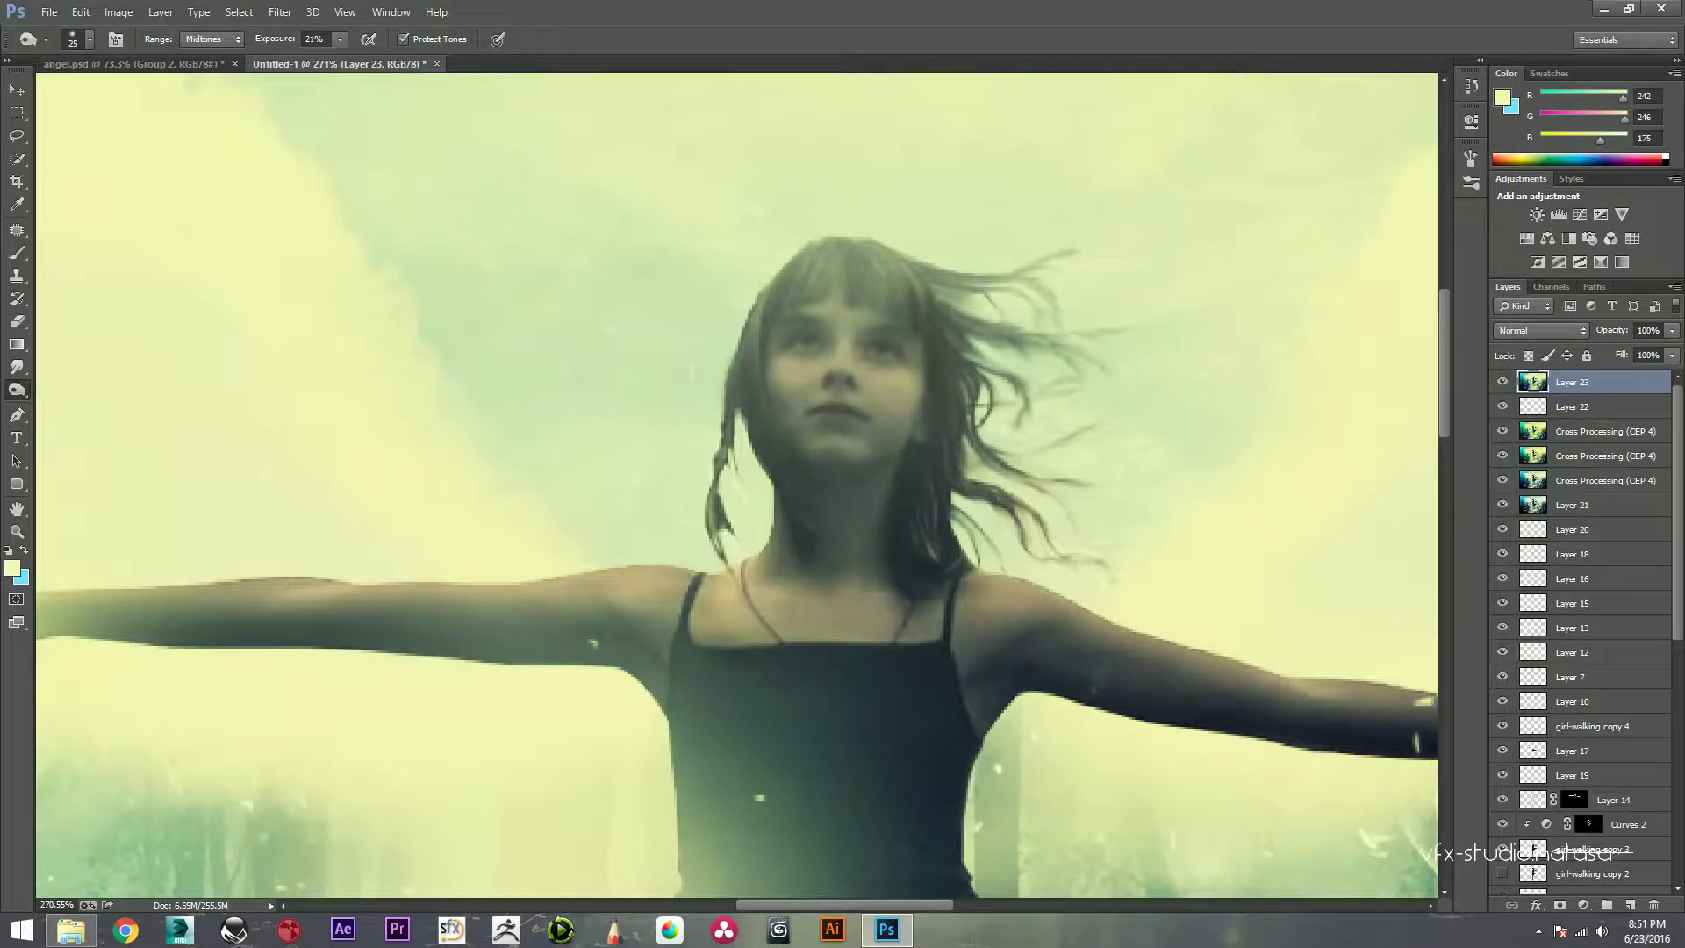
pyautogui.press('1')
pyautogui.press('1')
pyautogui.scroll(-2, 737, 482)
pyautogui.scroll(-1, 738, 482)
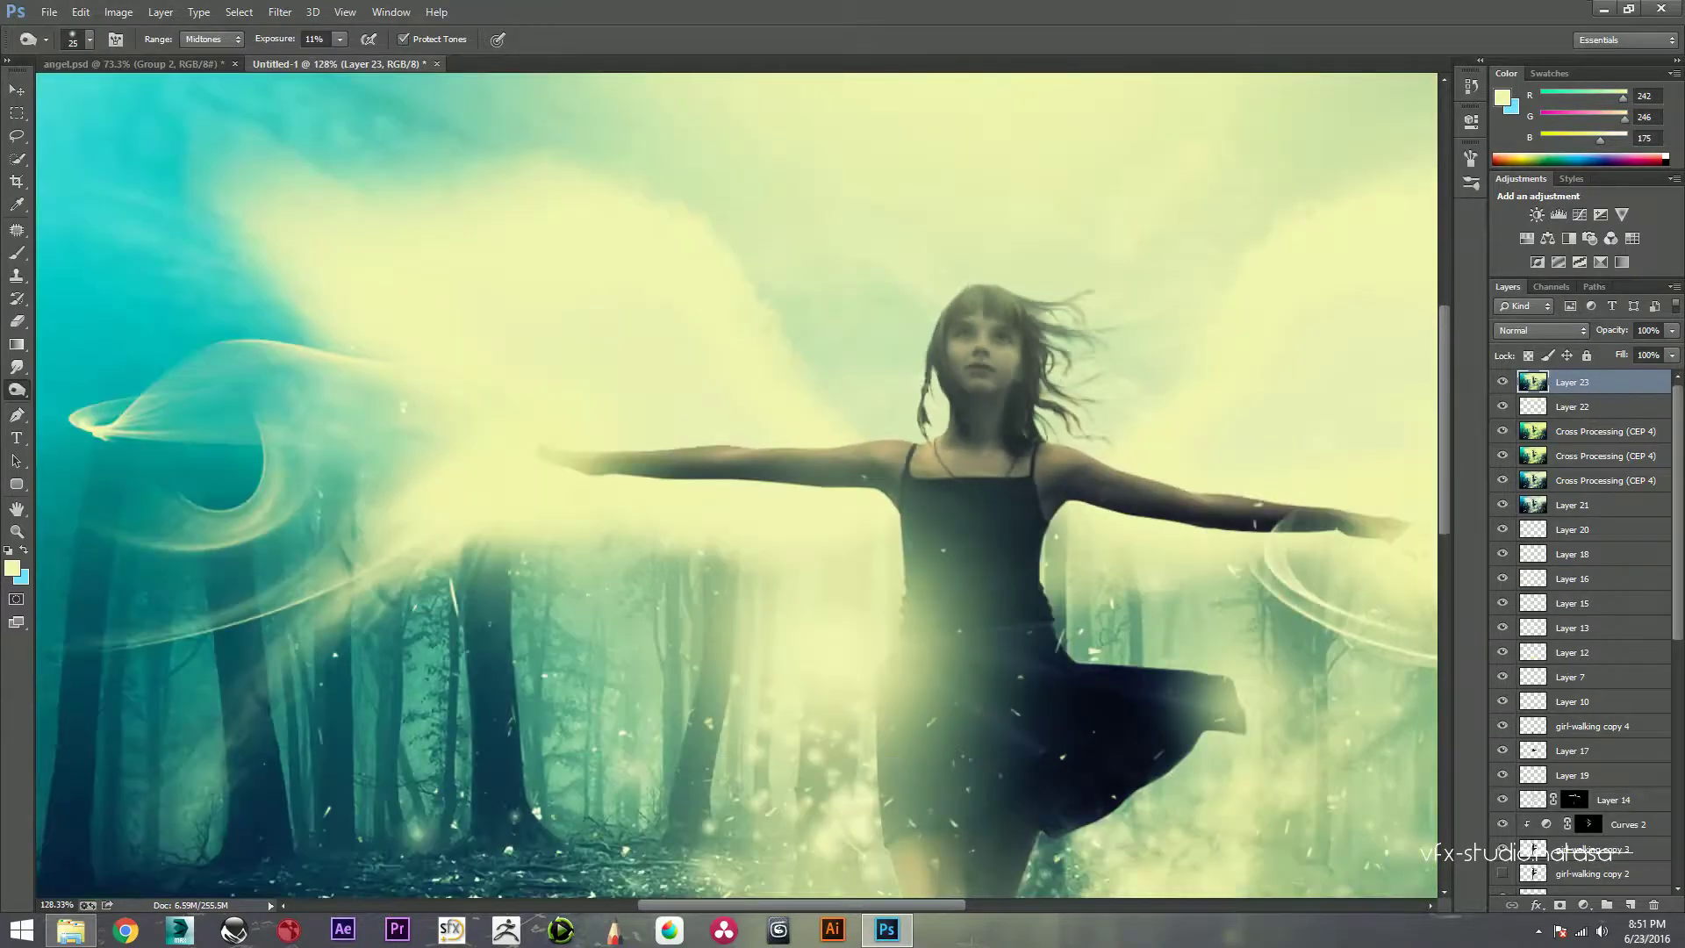
pyautogui.scroll(-1, 737, 483)
pyautogui.scroll(-1, 738, 483)
pyautogui.scroll(-1, 737, 483)
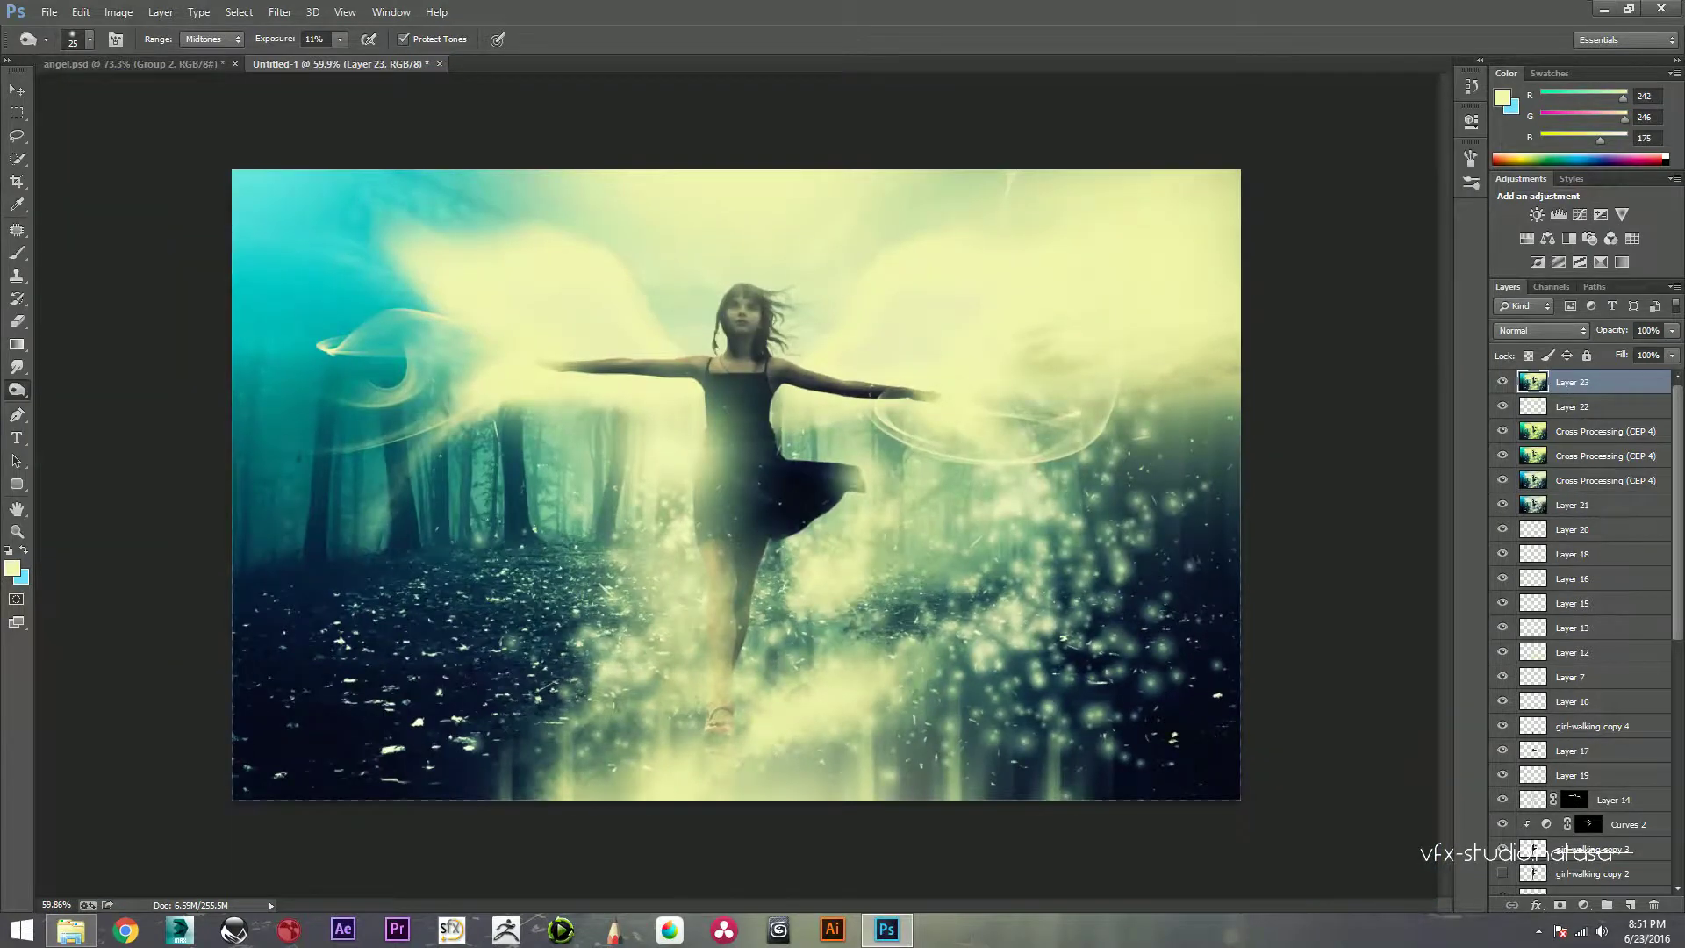
# Step: Add a black (000000) Solid Color fill layer after trying and cancelling a gradient fill
pyautogui.click(1584, 905)
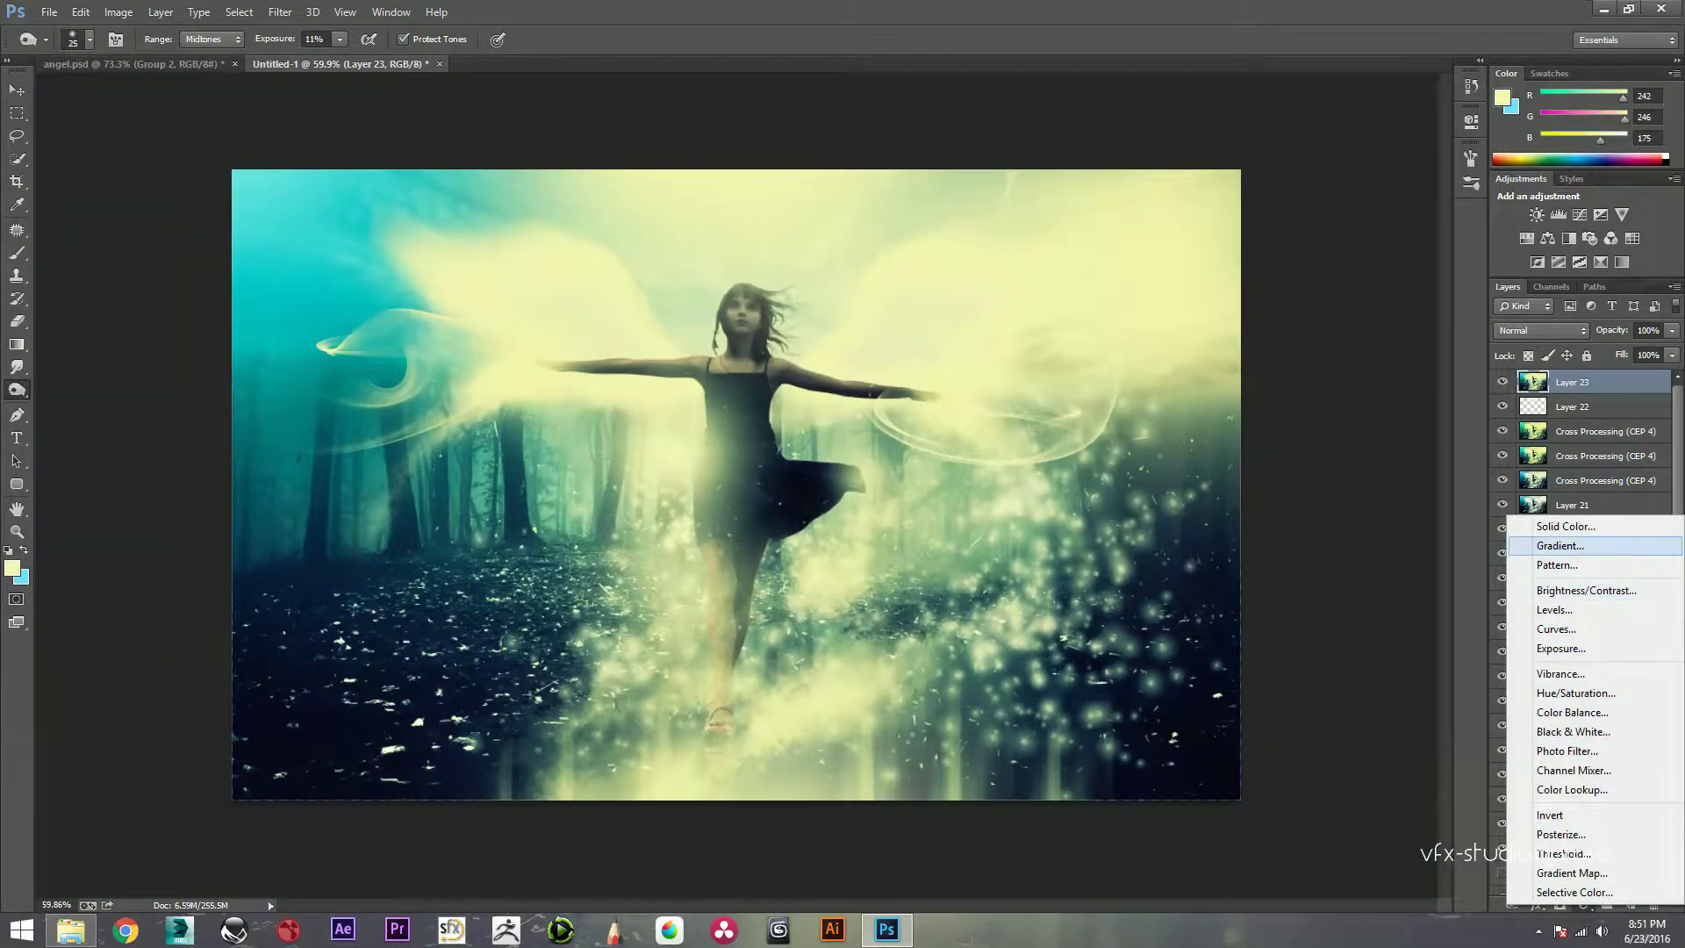
pyautogui.click(1565, 545)
pyautogui.click(1132, 266)
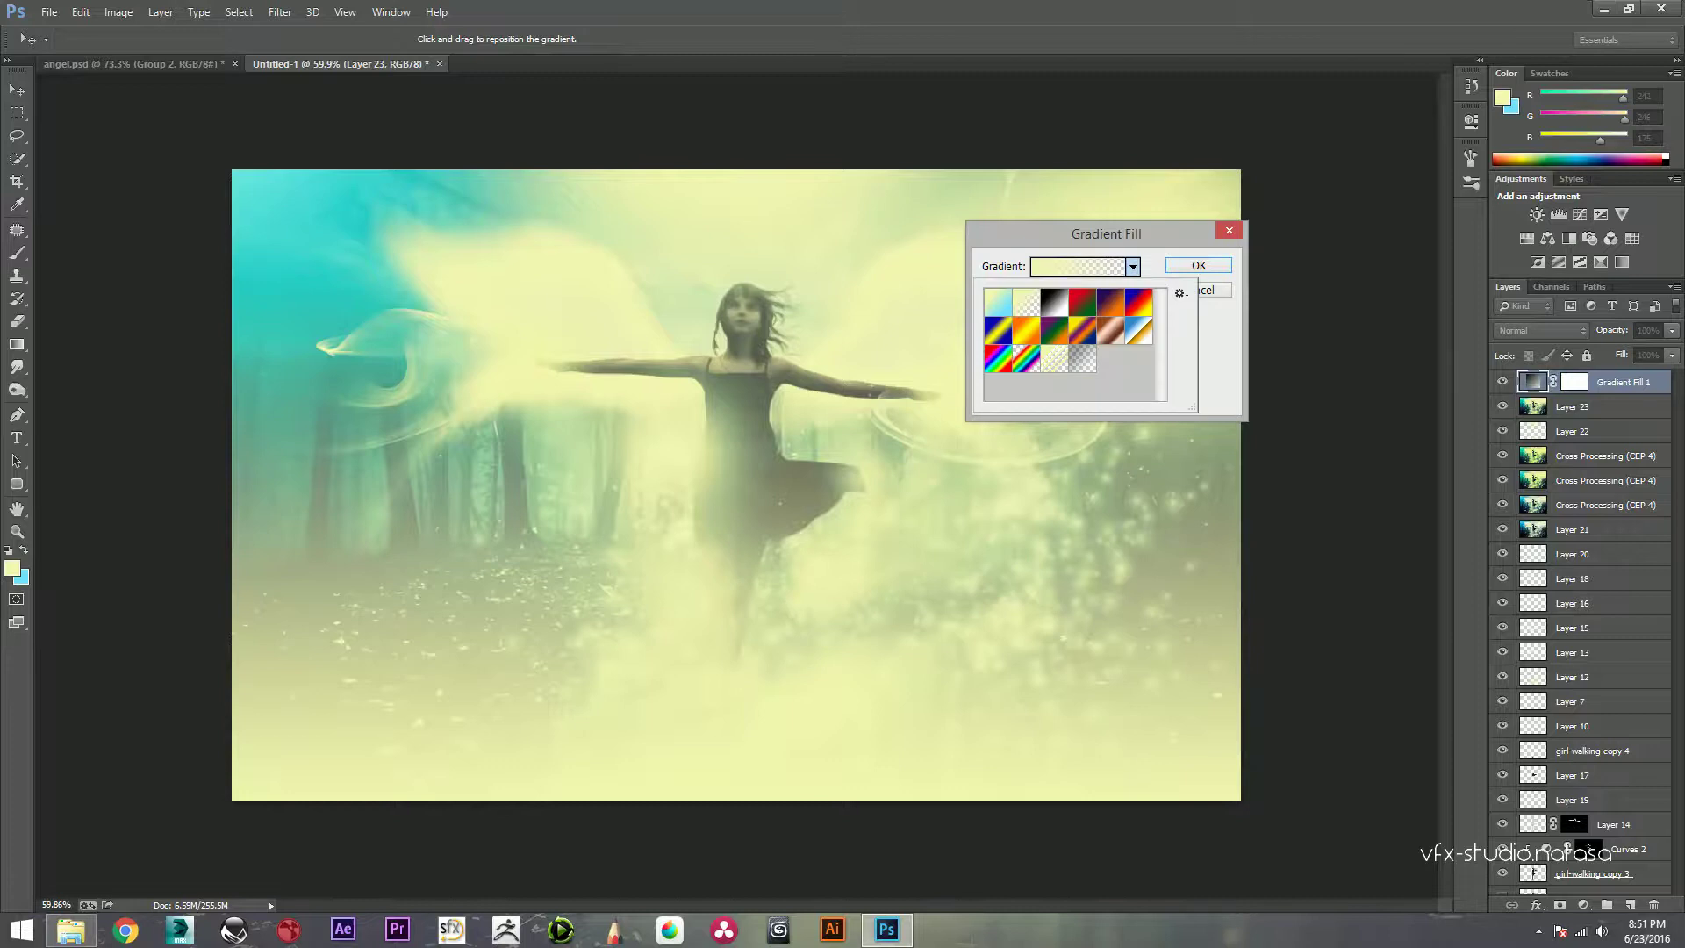
pyautogui.click(1054, 302)
pyautogui.press('Escape')
pyautogui.press('Escape')
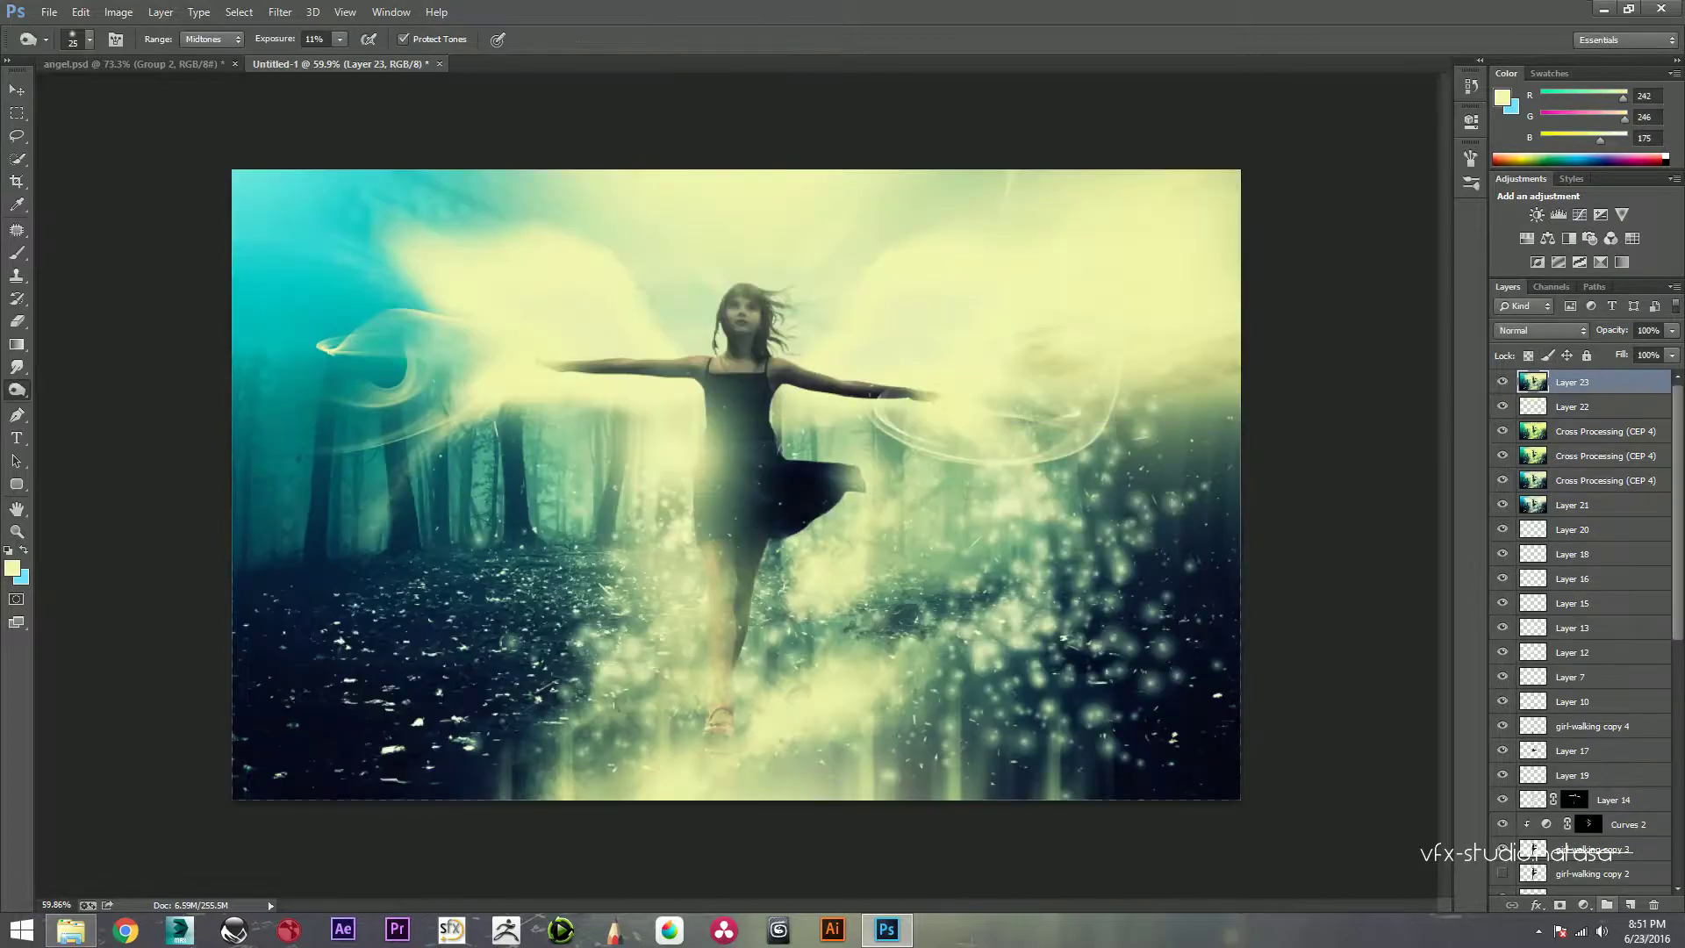
pyautogui.click(1584, 905)
pyautogui.click(1565, 522)
pyautogui.write('000000')
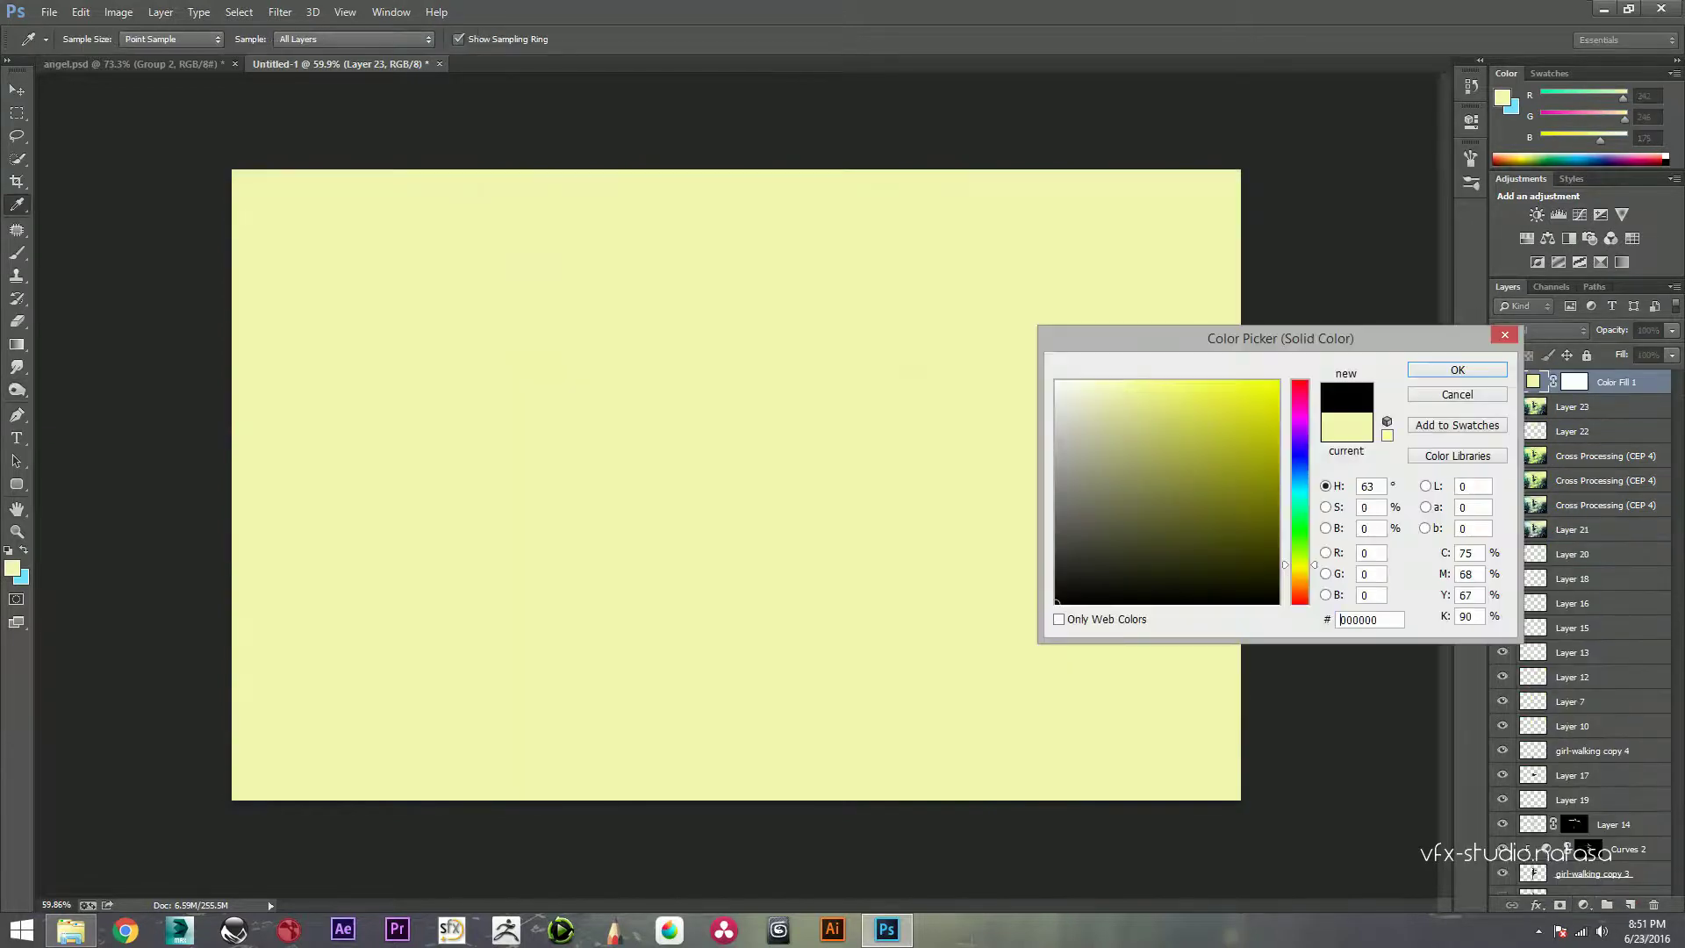
pyautogui.click(1448, 370)
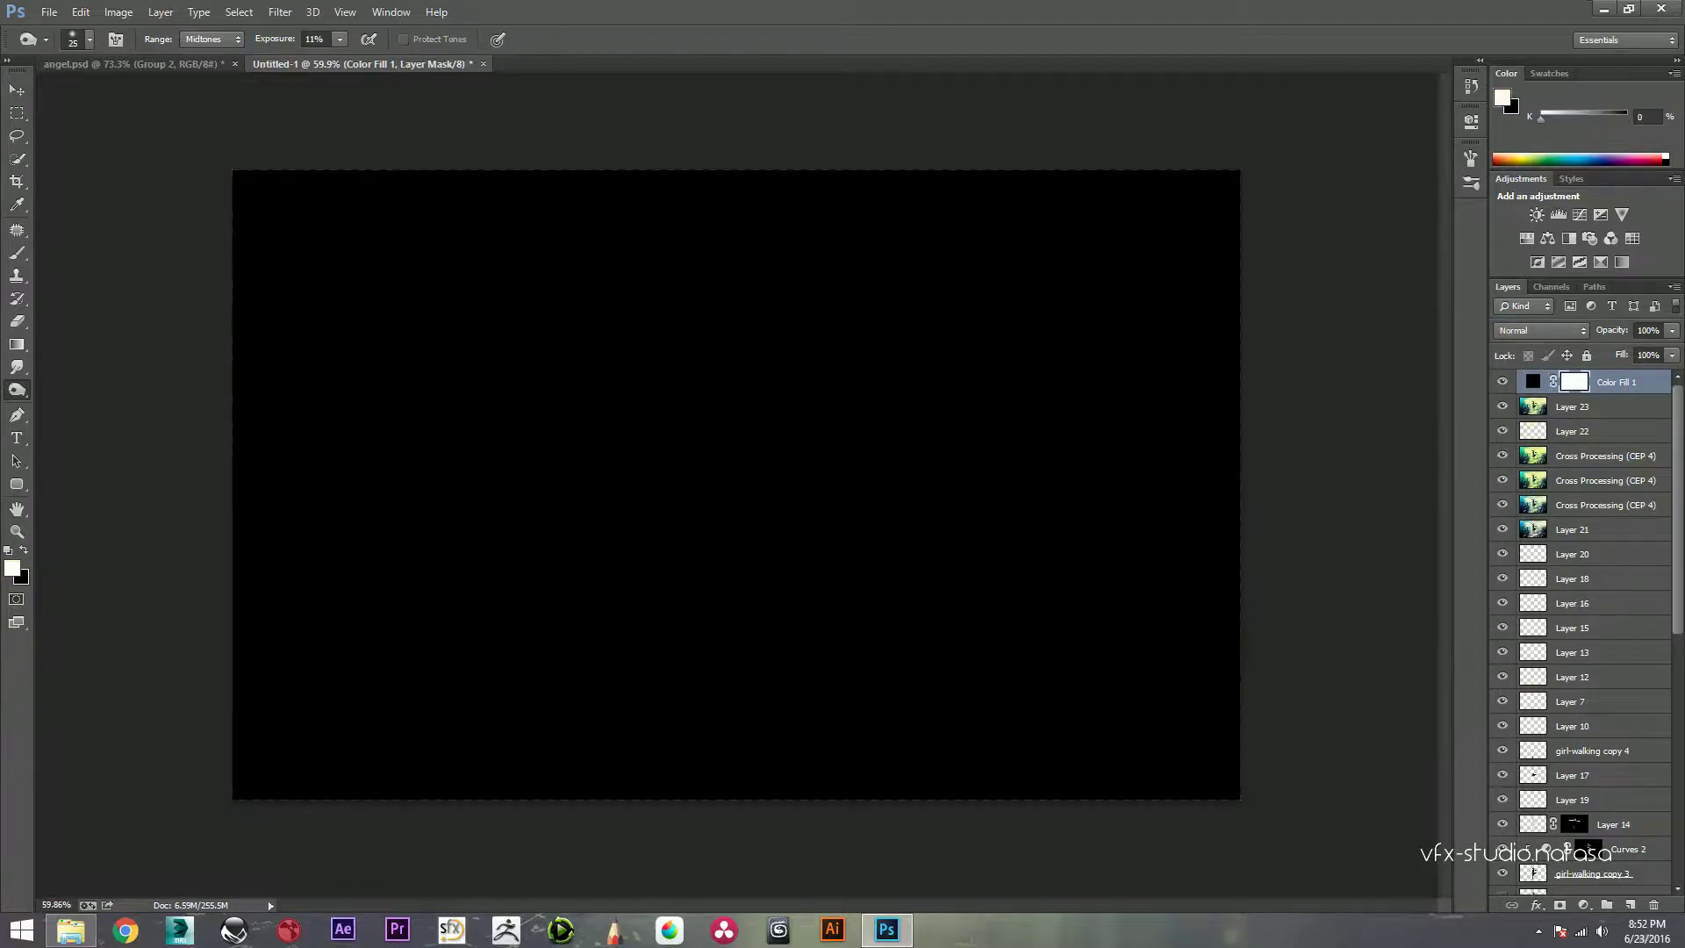
# Step: Mask out the black fill's centre around the dancer with a 1000 px soft brush
pyautogui.press('b')
pyautogui.press('x')
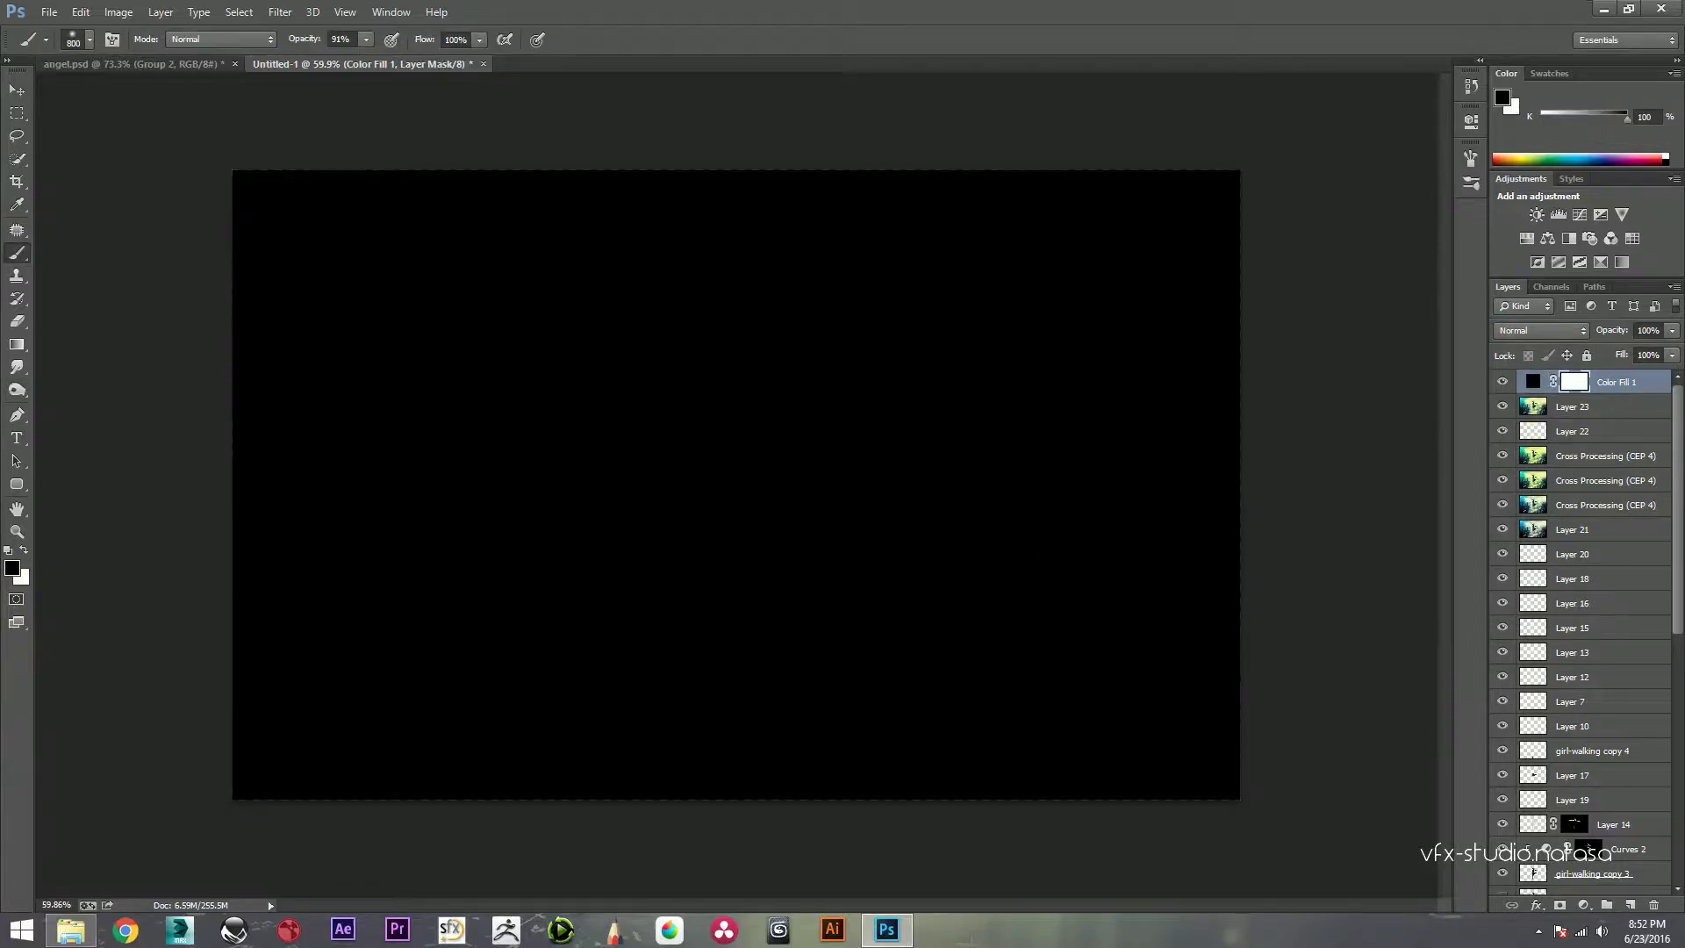
pyautogui.press(']')
pyautogui.press(']')
pyautogui.click(738, 465)
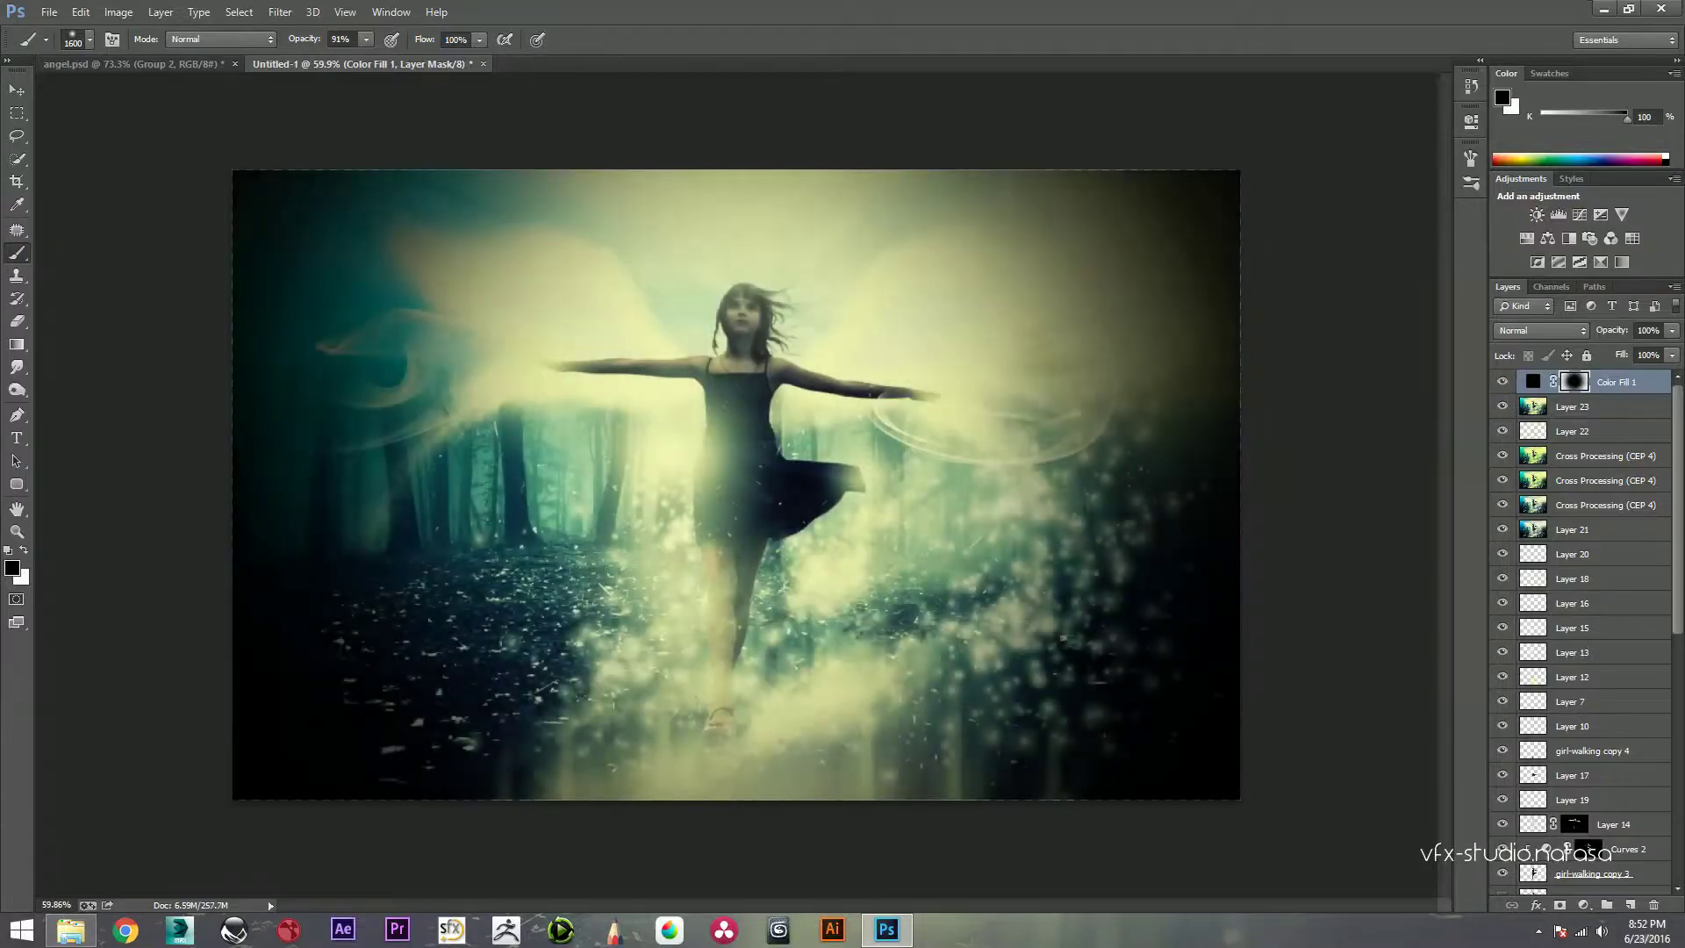
pyautogui.click(785, 421)
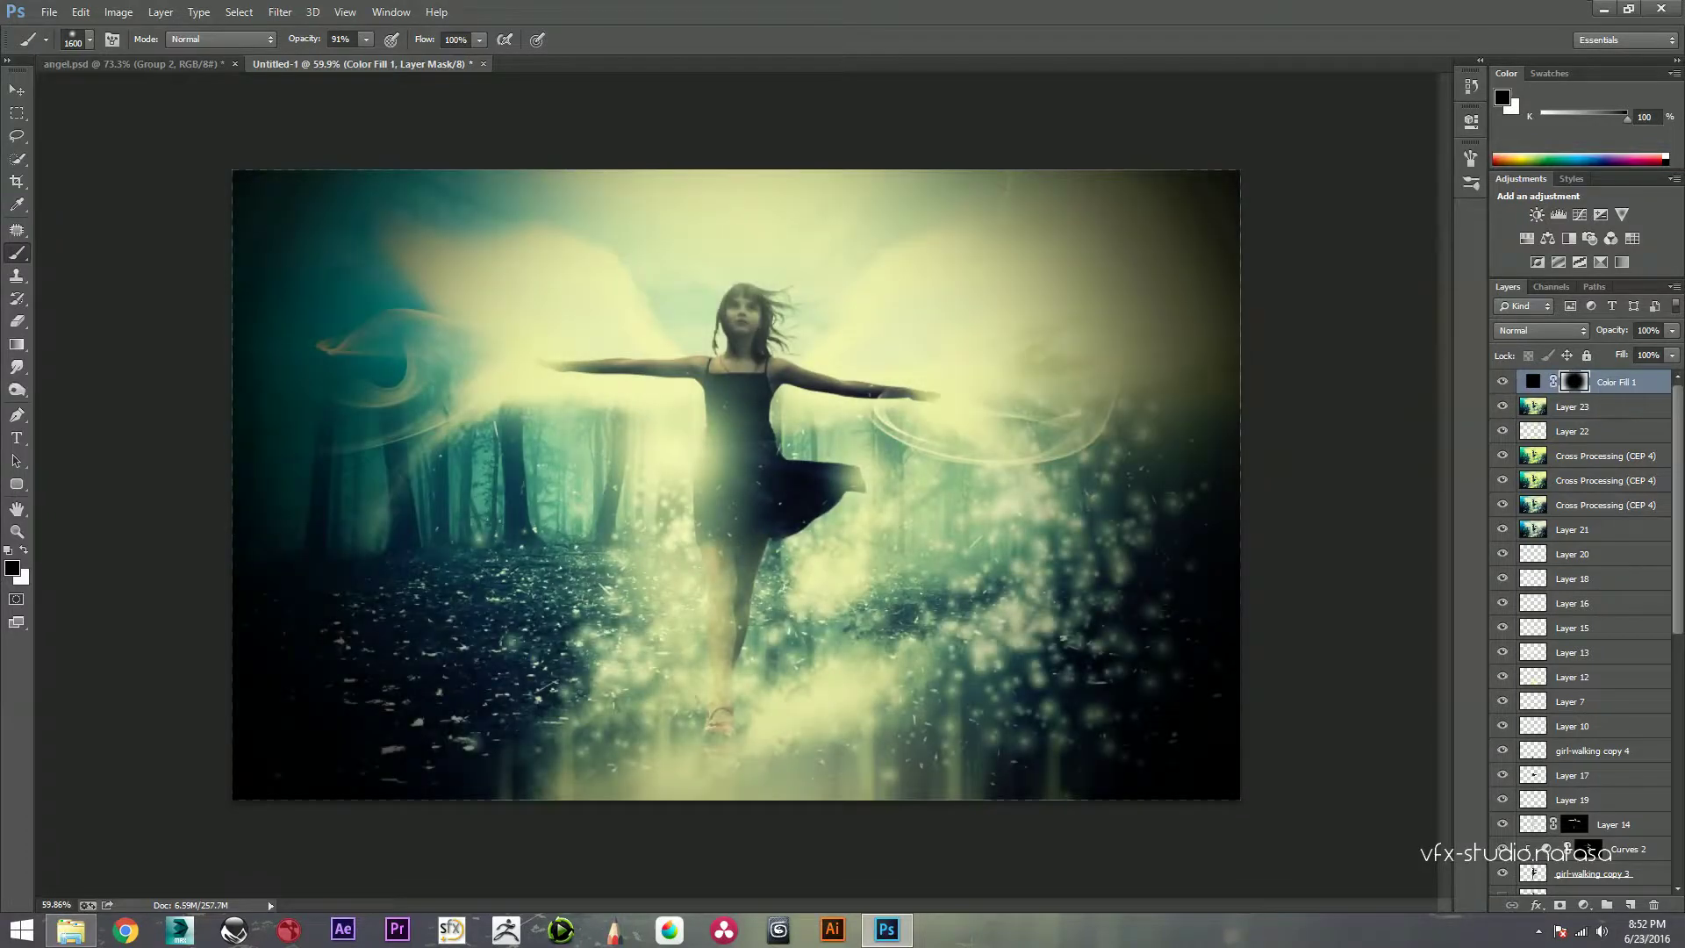
# Step: Set the vignette's opacity to 75%, shrink the brush to 800, and select Layer 23
pyautogui.write('75')
pyautogui.press('Return')
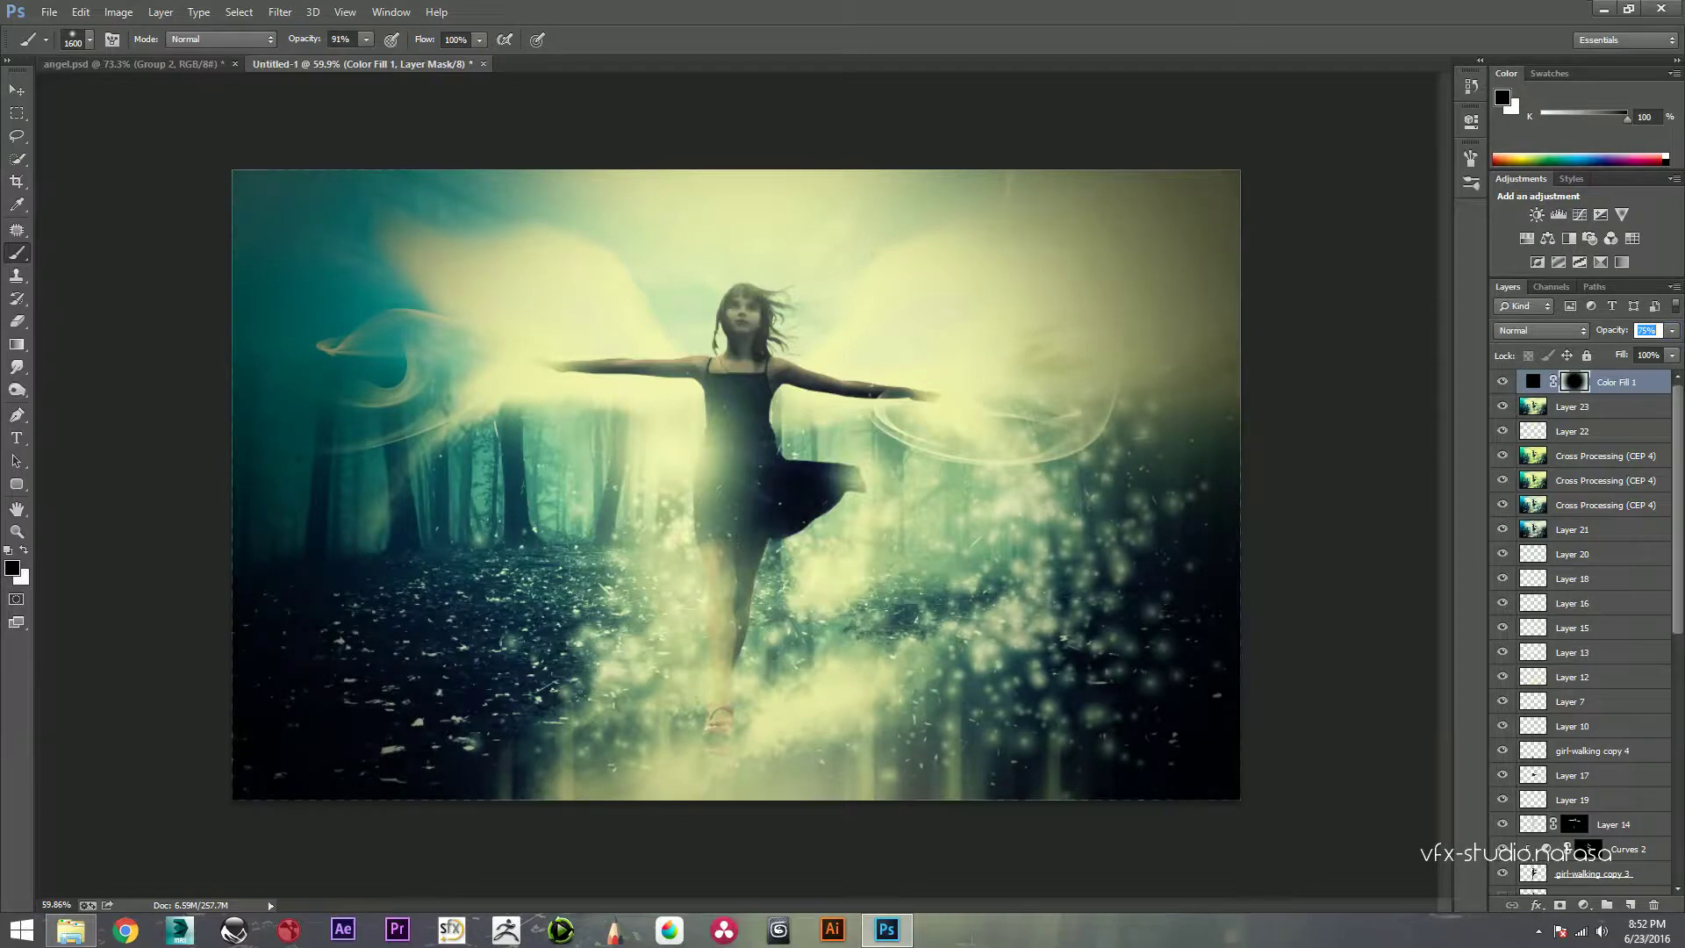
pyautogui.hotkey('ctrl', '0')
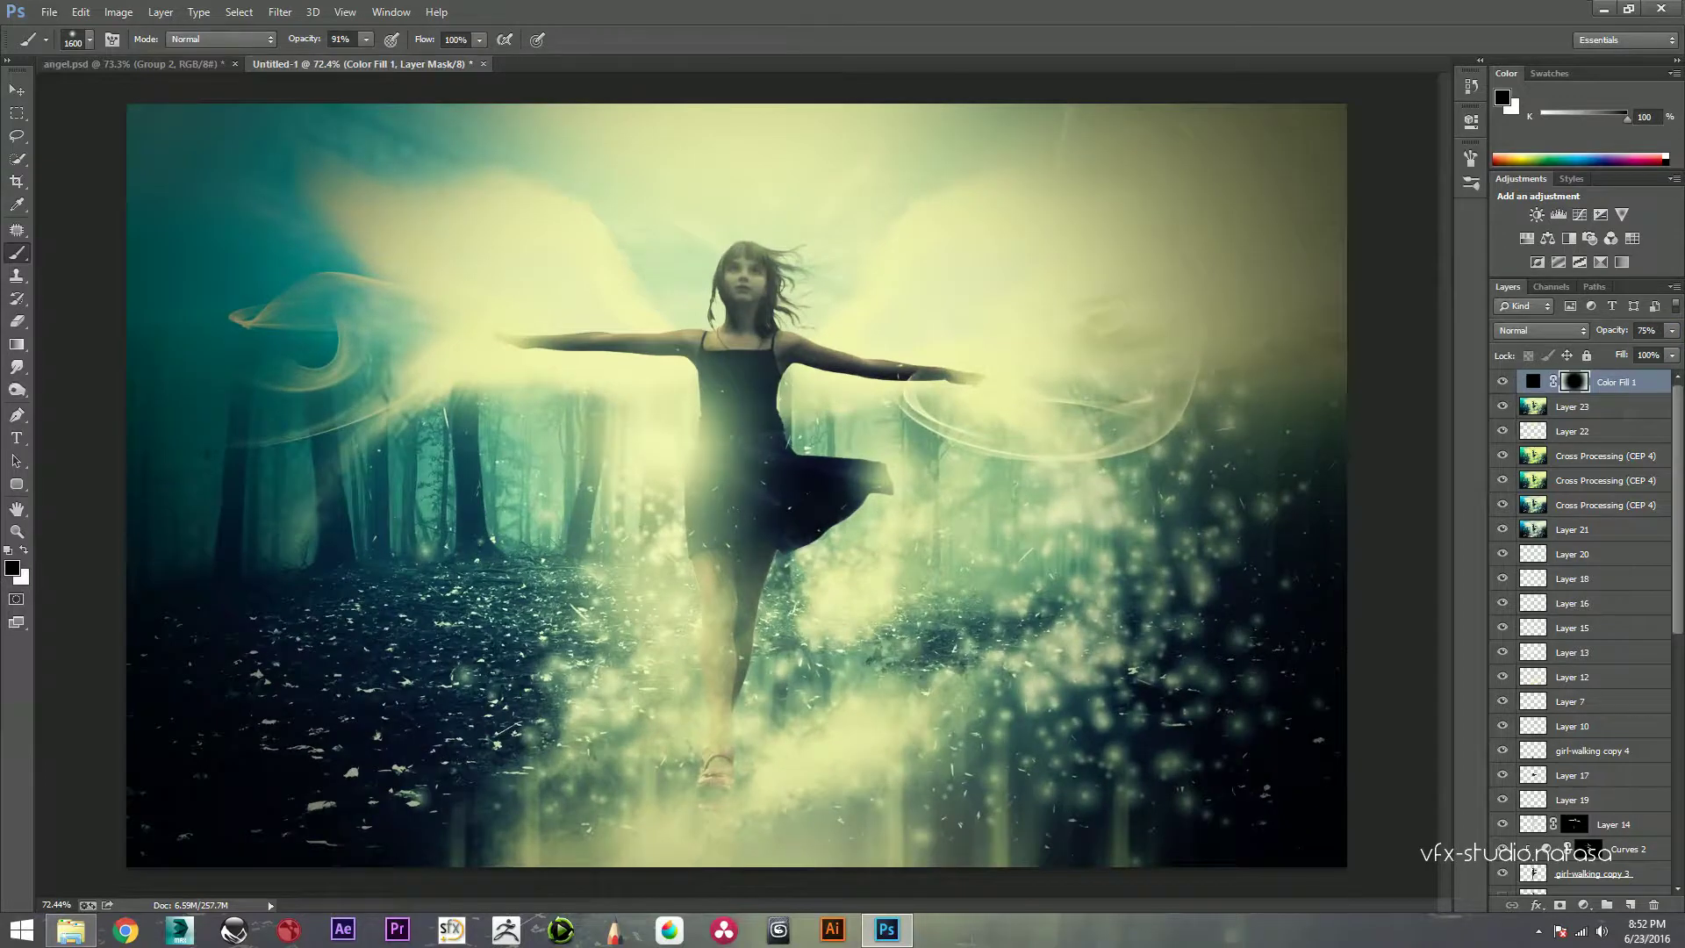
pyautogui.press('[')
pyautogui.press('[')
pyautogui.hotkey('alt', '[')
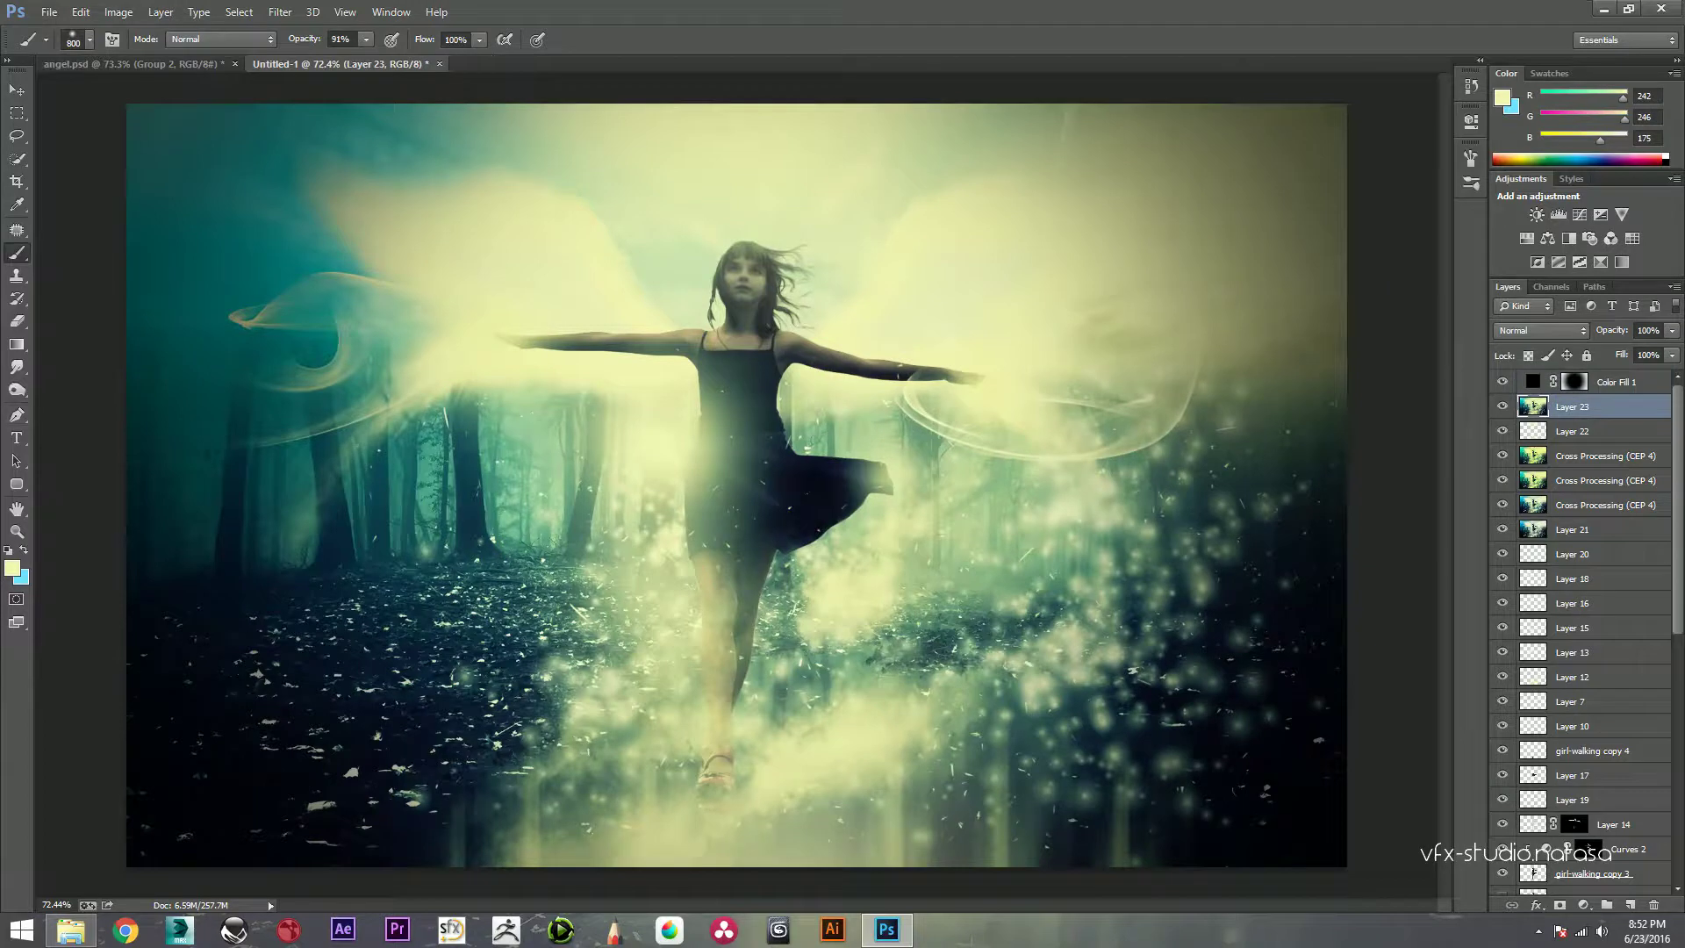
# Step: Switch to the Dodge tool and set its brush size to 600
pyautogui.press('o')
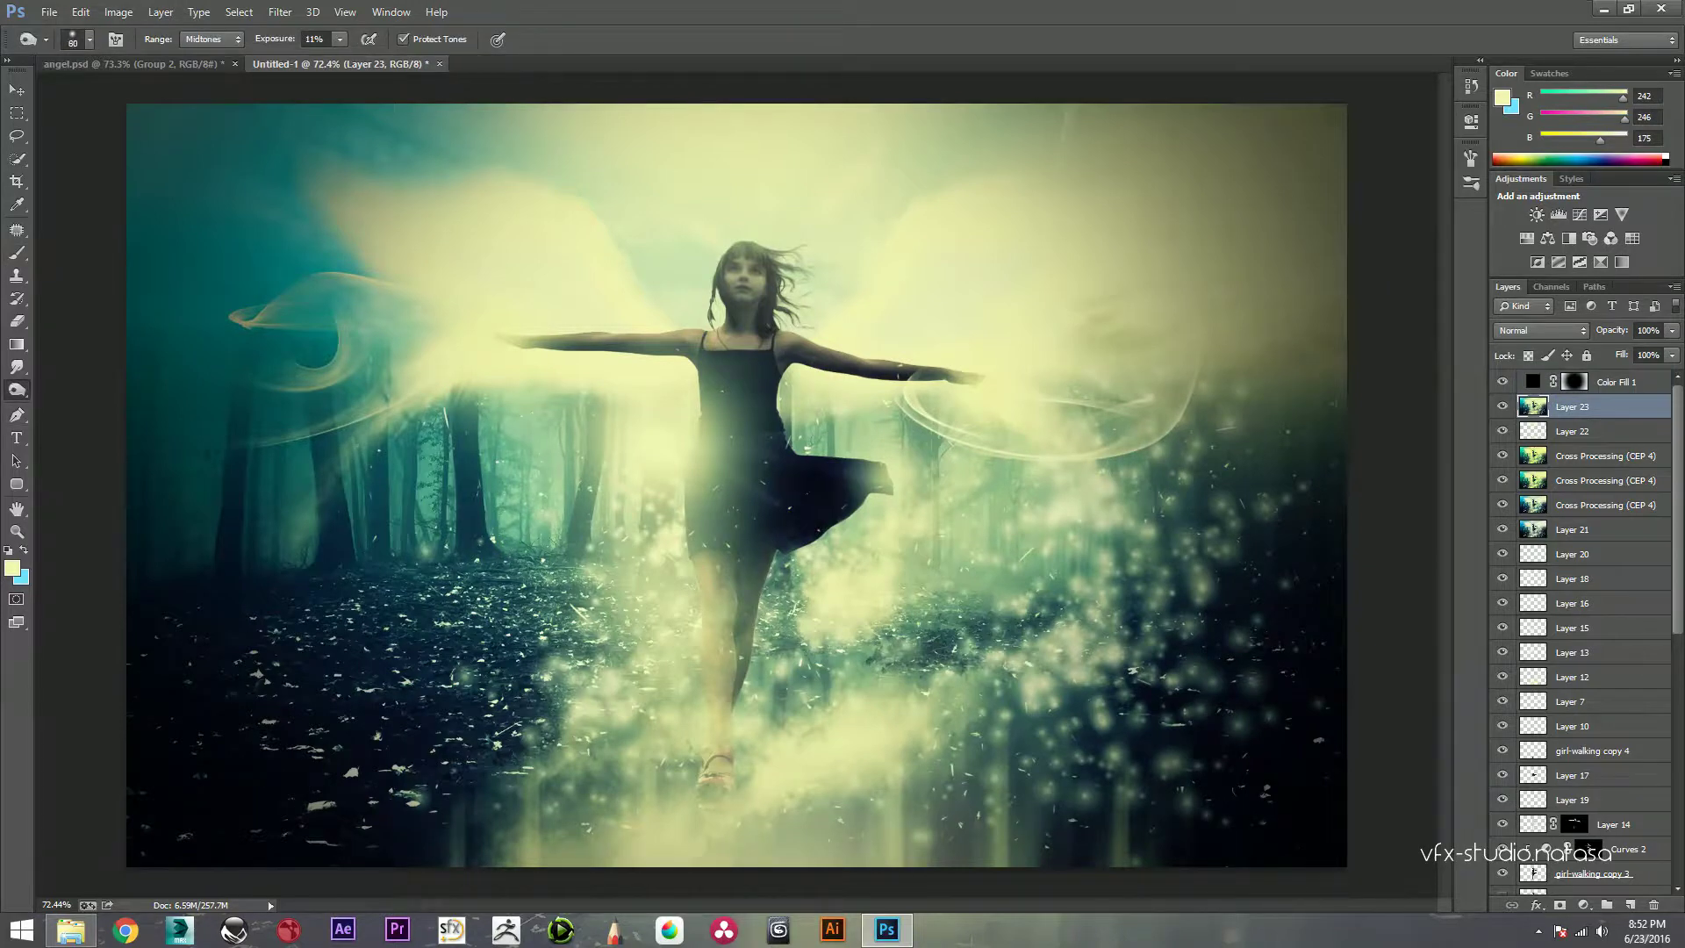
pyautogui.press(']')
pyautogui.press(']')
pyautogui.press(']')
pyautogui.press('[')
pyautogui.press('[')
pyautogui.press('[')
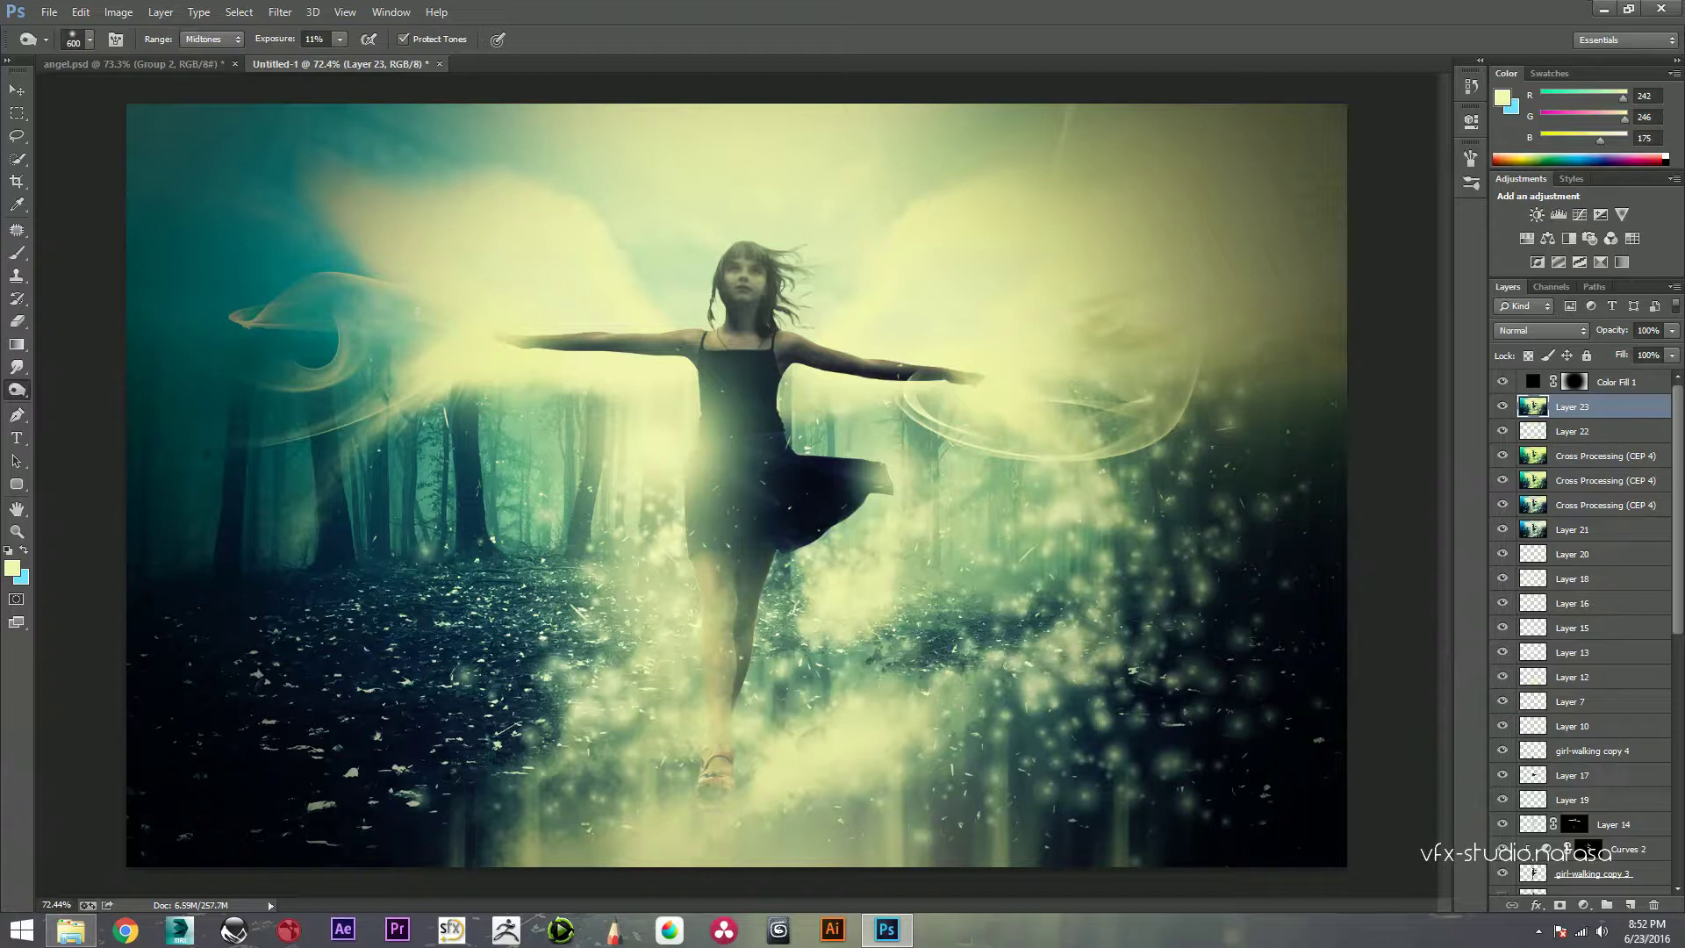
pyautogui.scroll(-3, 734, 486)
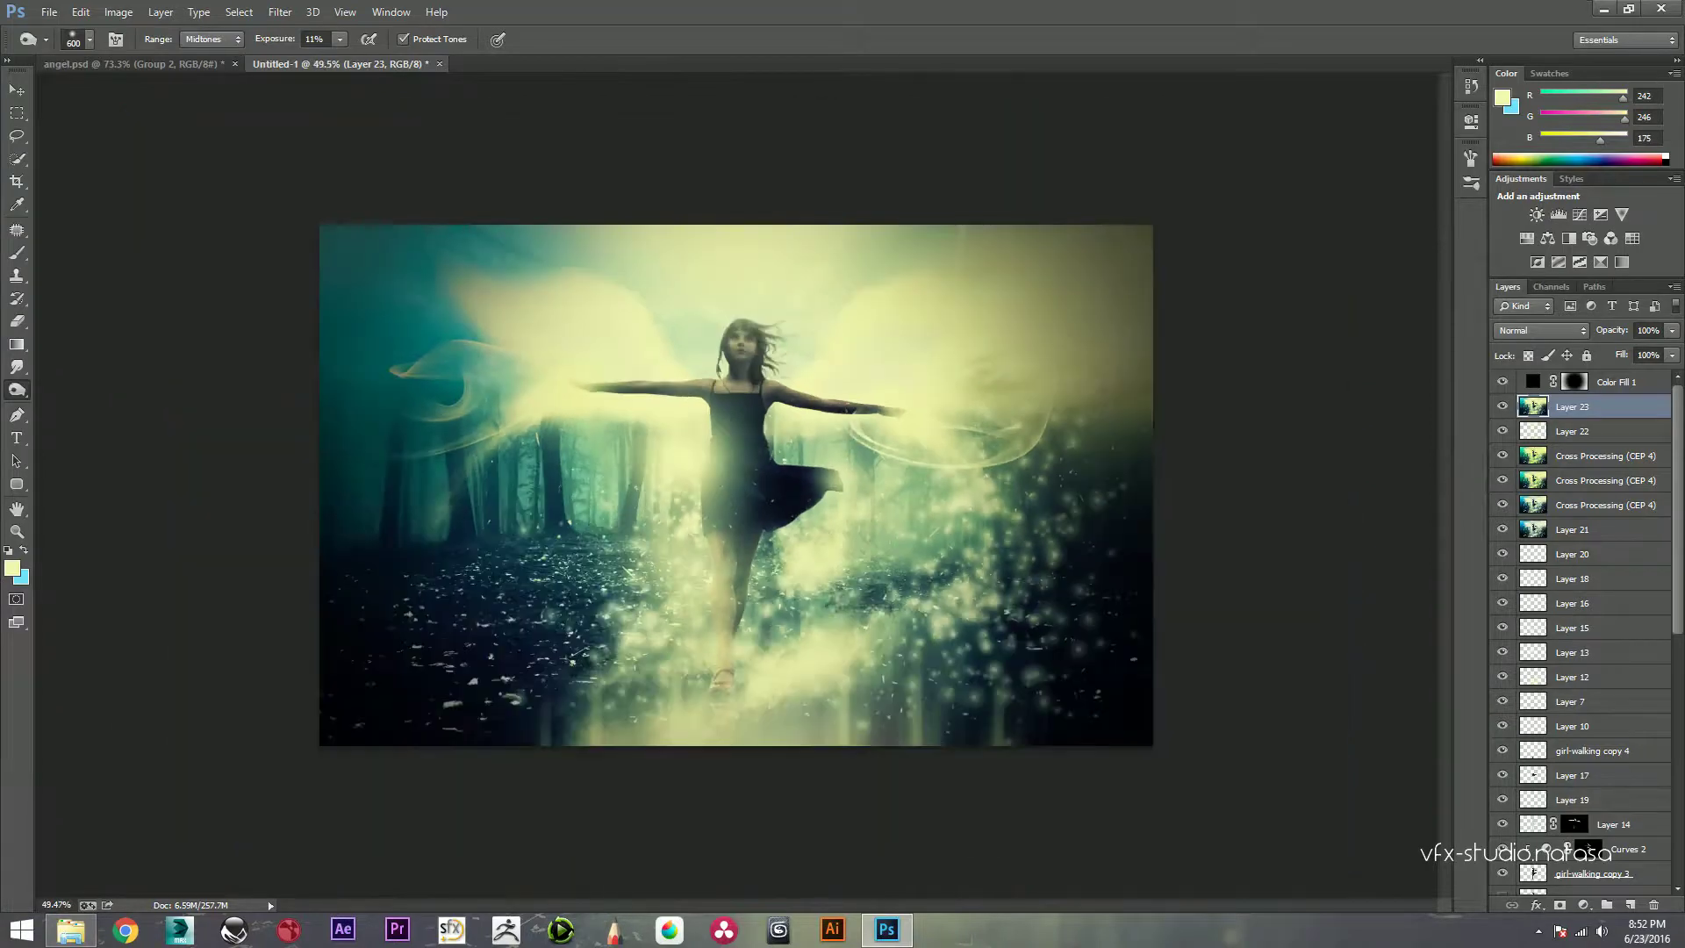
pyautogui.scroll(3, 735, 485)
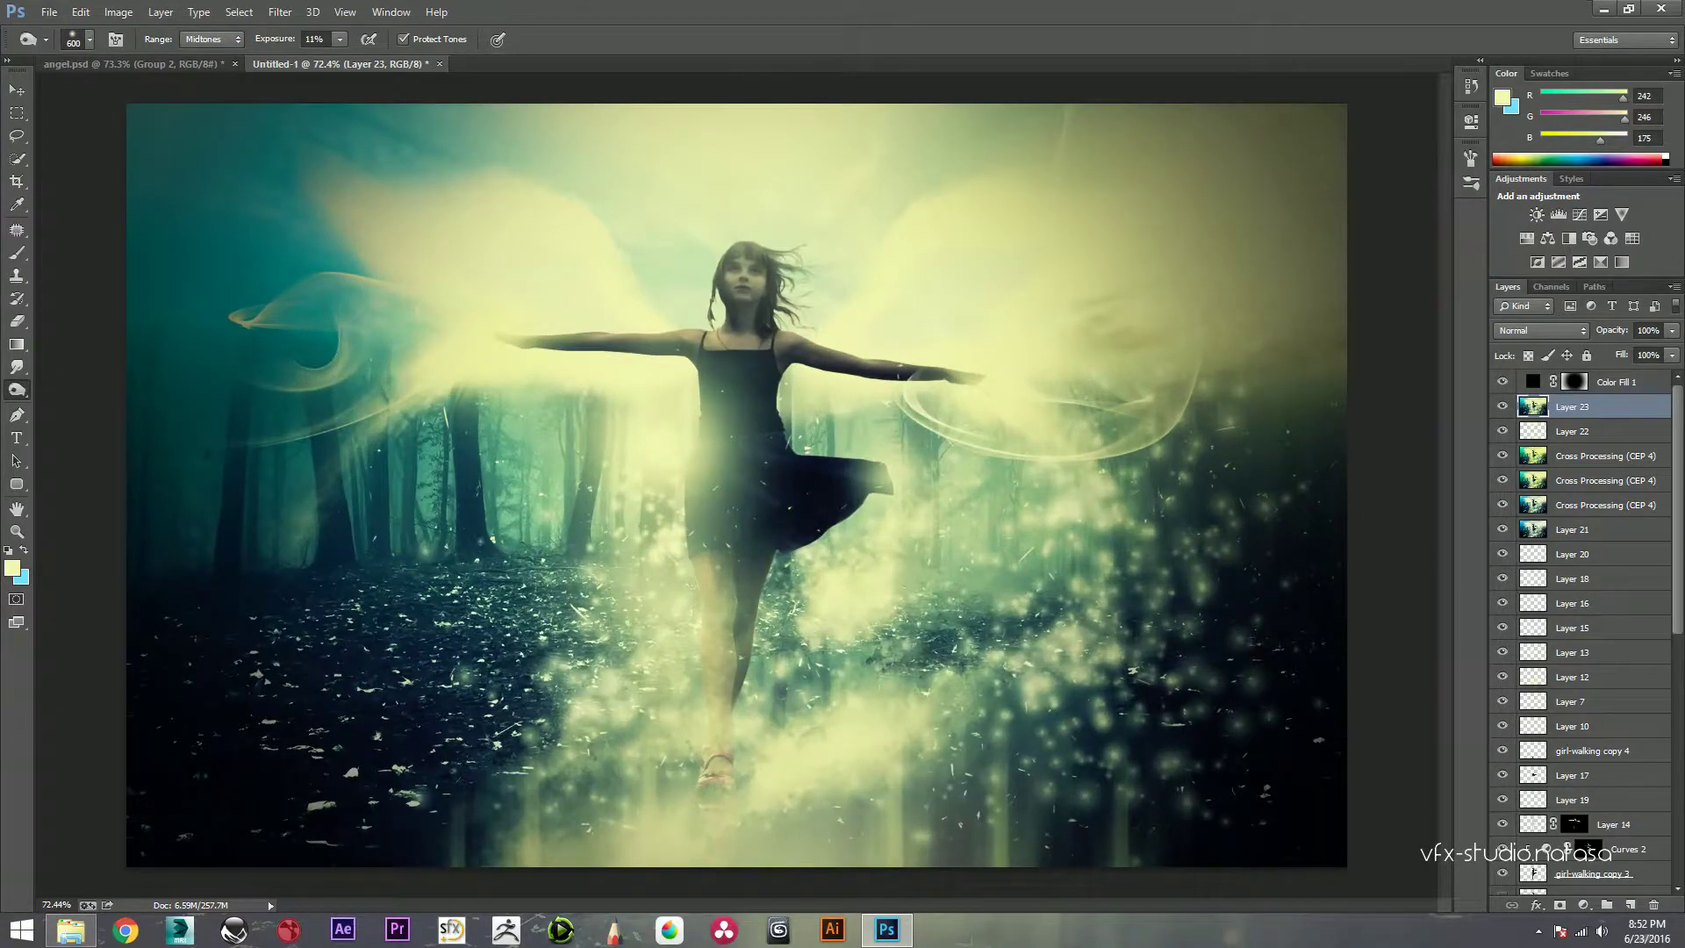
# Step: Reduce the Color Fill 1 vignette layer's fill to 83%
pyautogui.click(1615, 382)
pyautogui.write('75')
pyautogui.press('Tab')
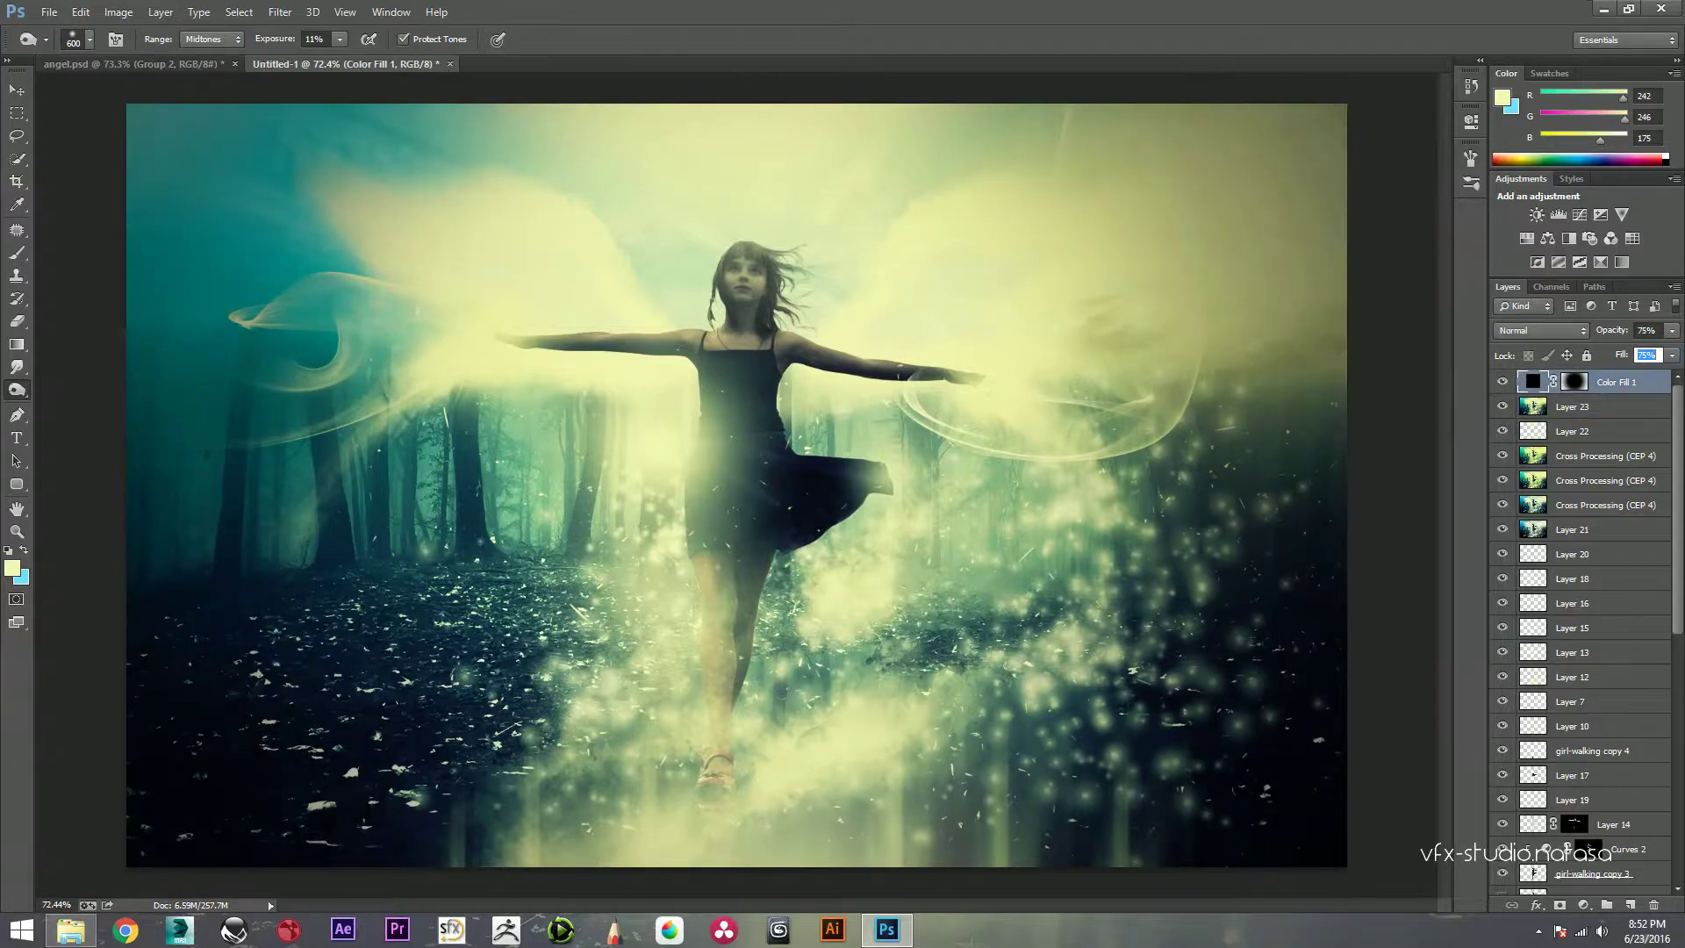
pyautogui.write('83')
pyautogui.press('Return')
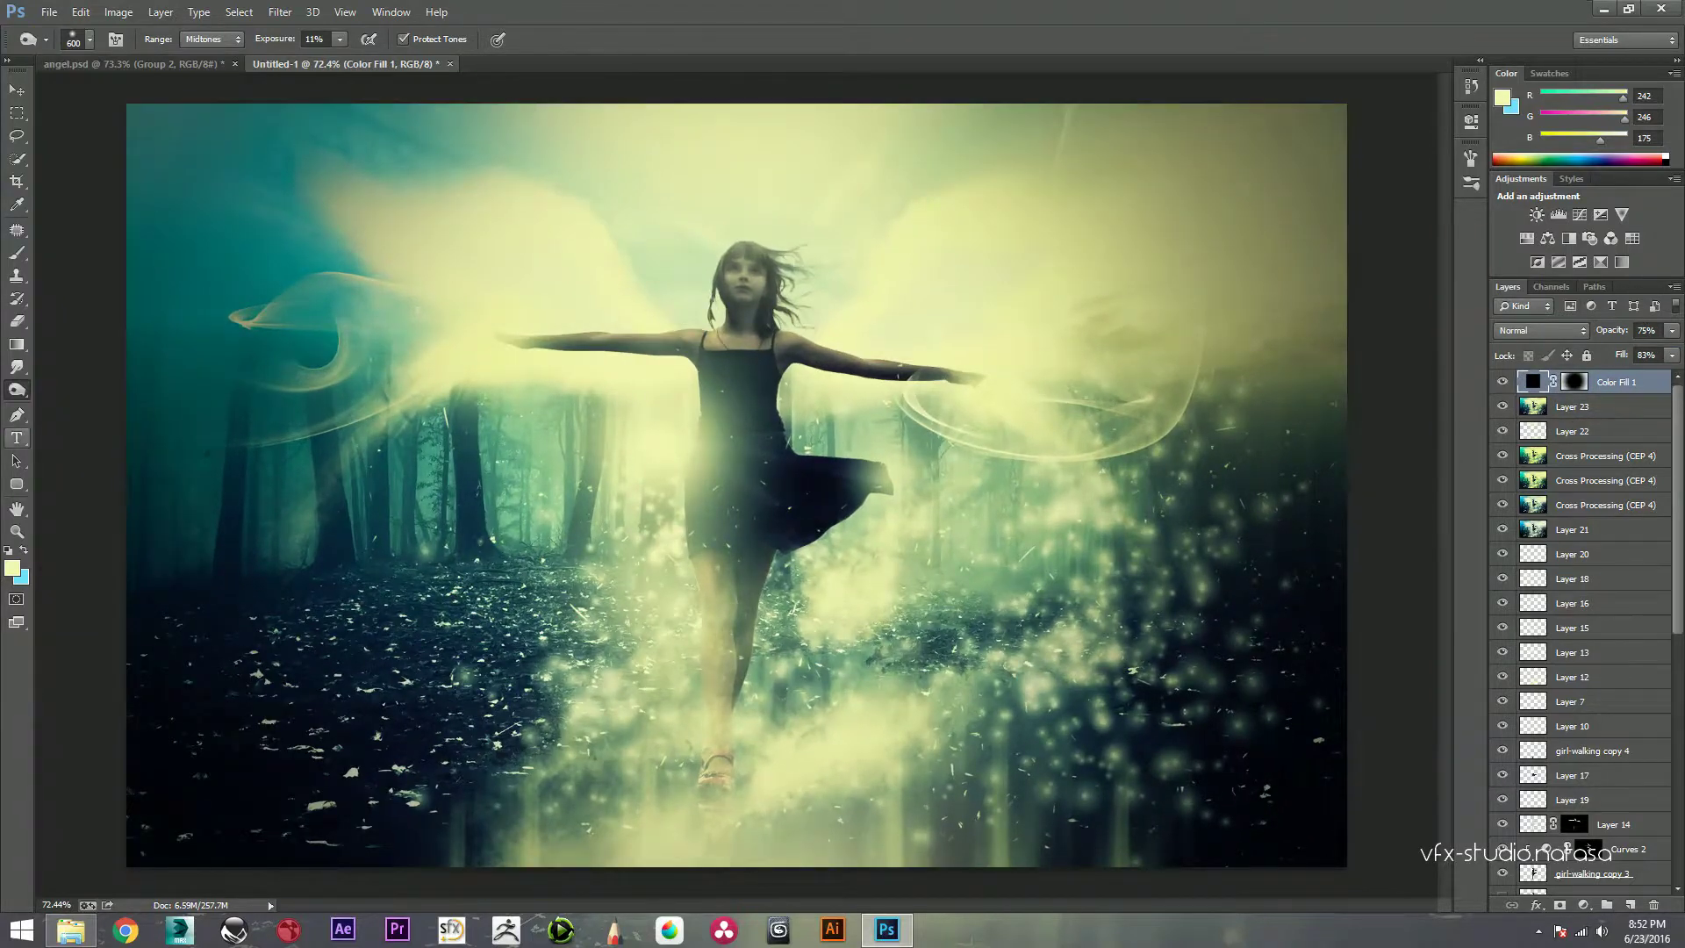
# Step: Type a near-white (f9f9f9) 'Natasa' signature in Monotype Corsiva near the bottom right
pyautogui.click(16, 437)
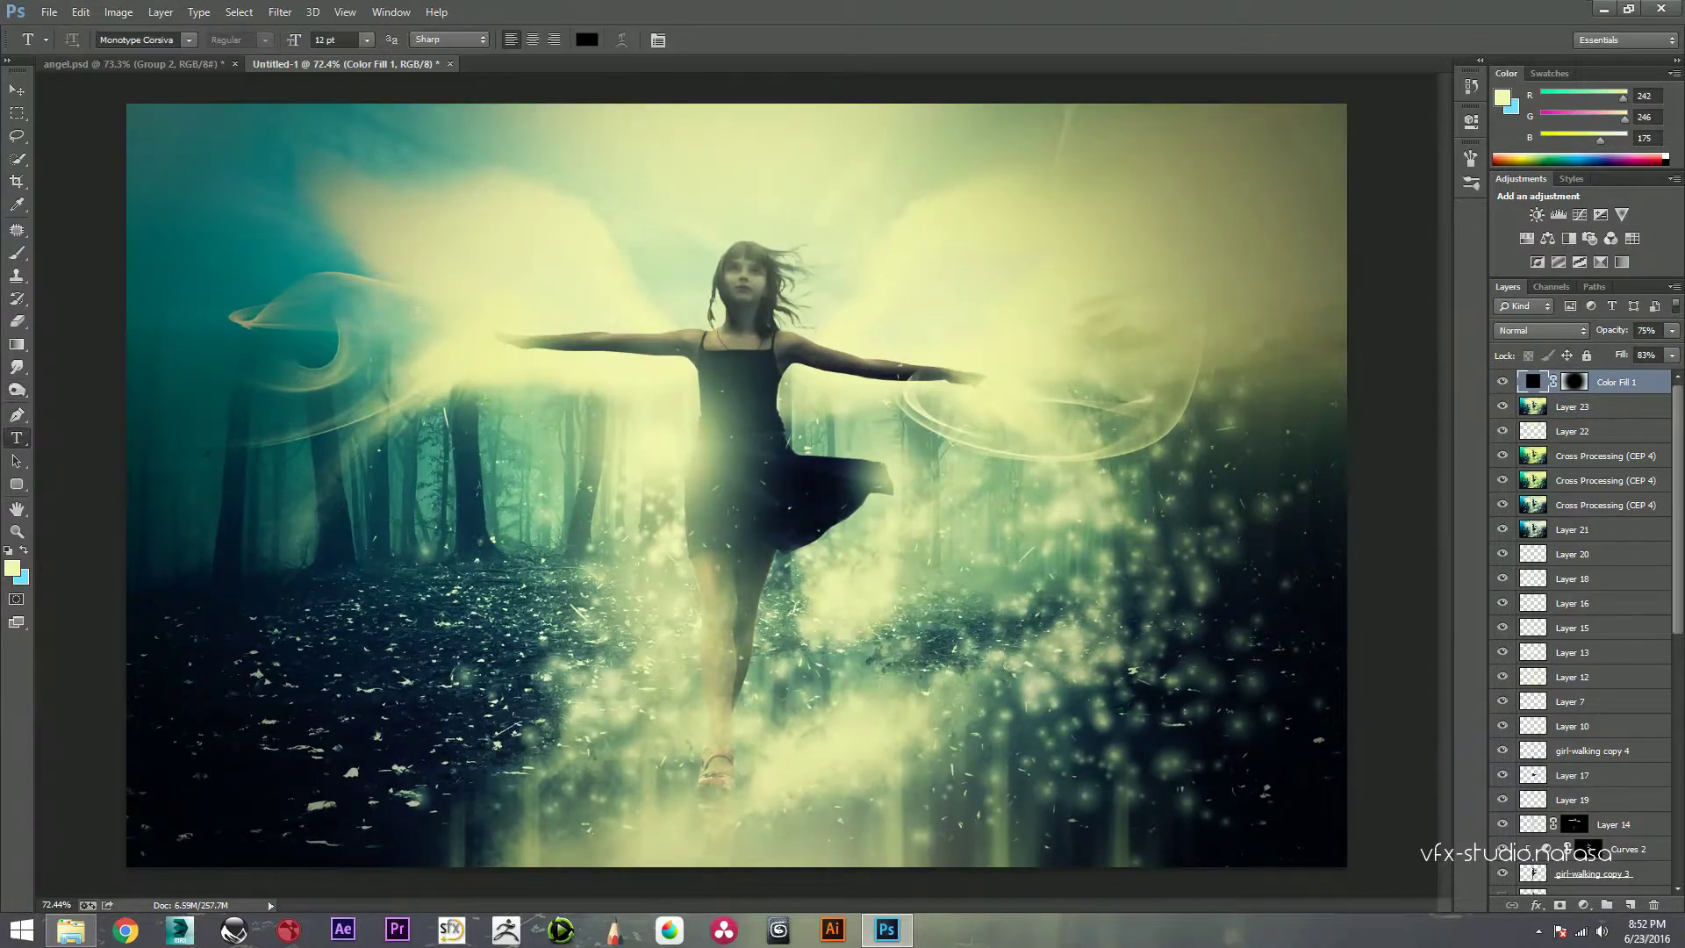
pyautogui.click(587, 40)
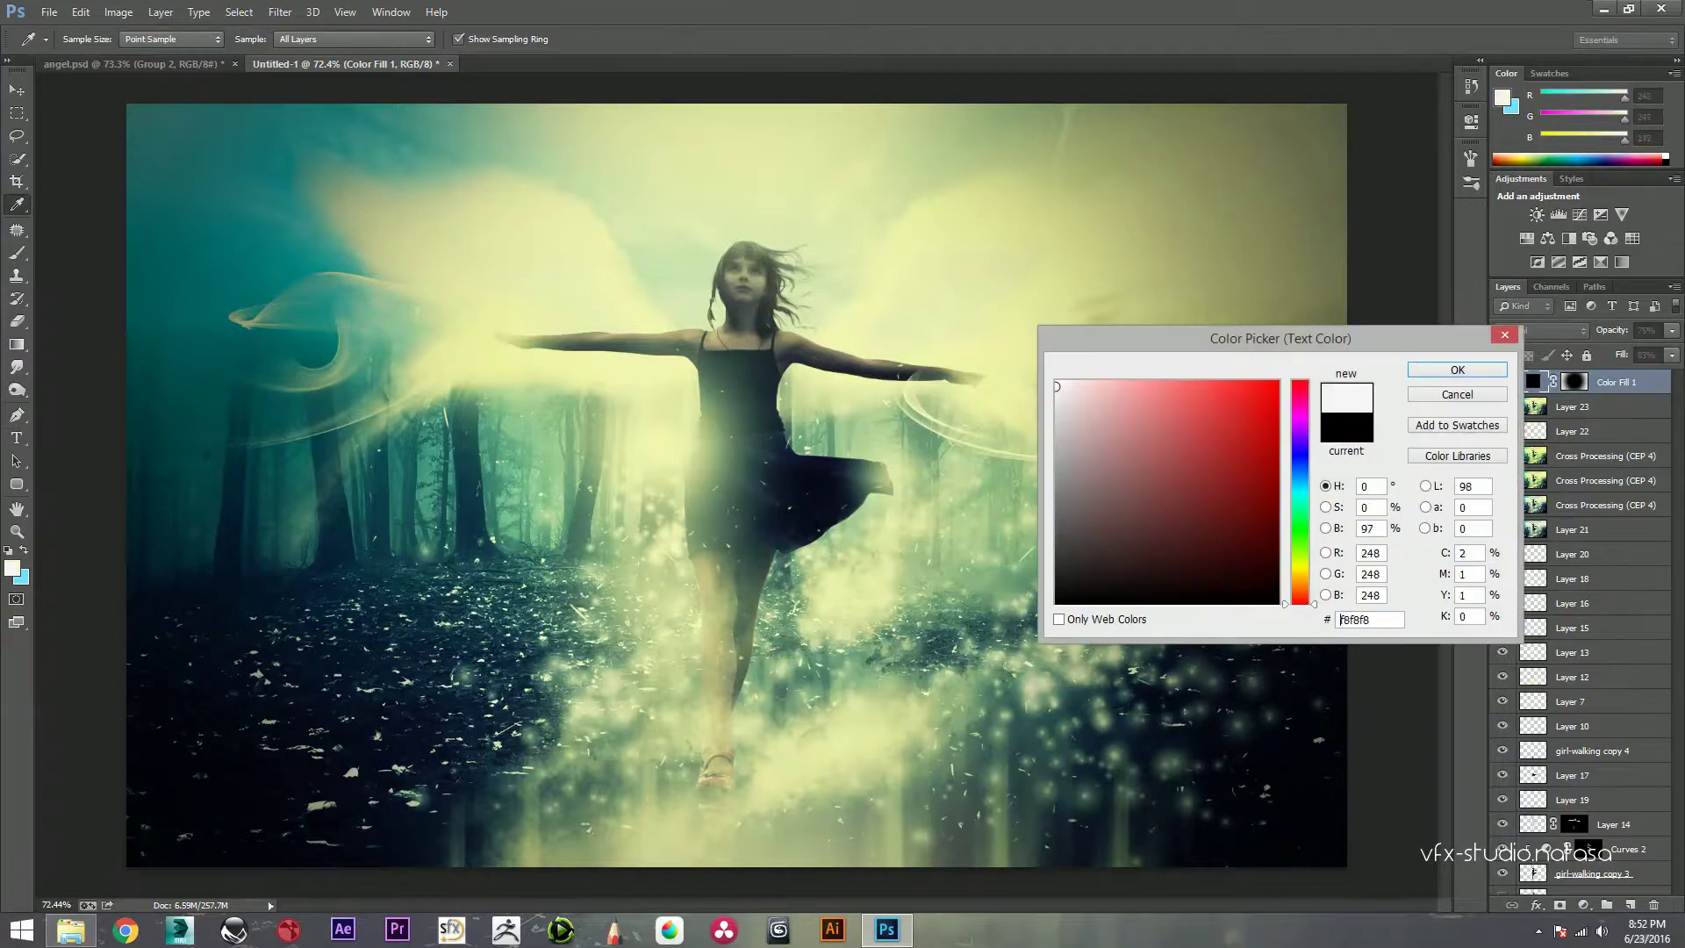
pyautogui.moveTo(1097, 421); pyautogui.dragTo(1057, 385)
pyautogui.press('Return')
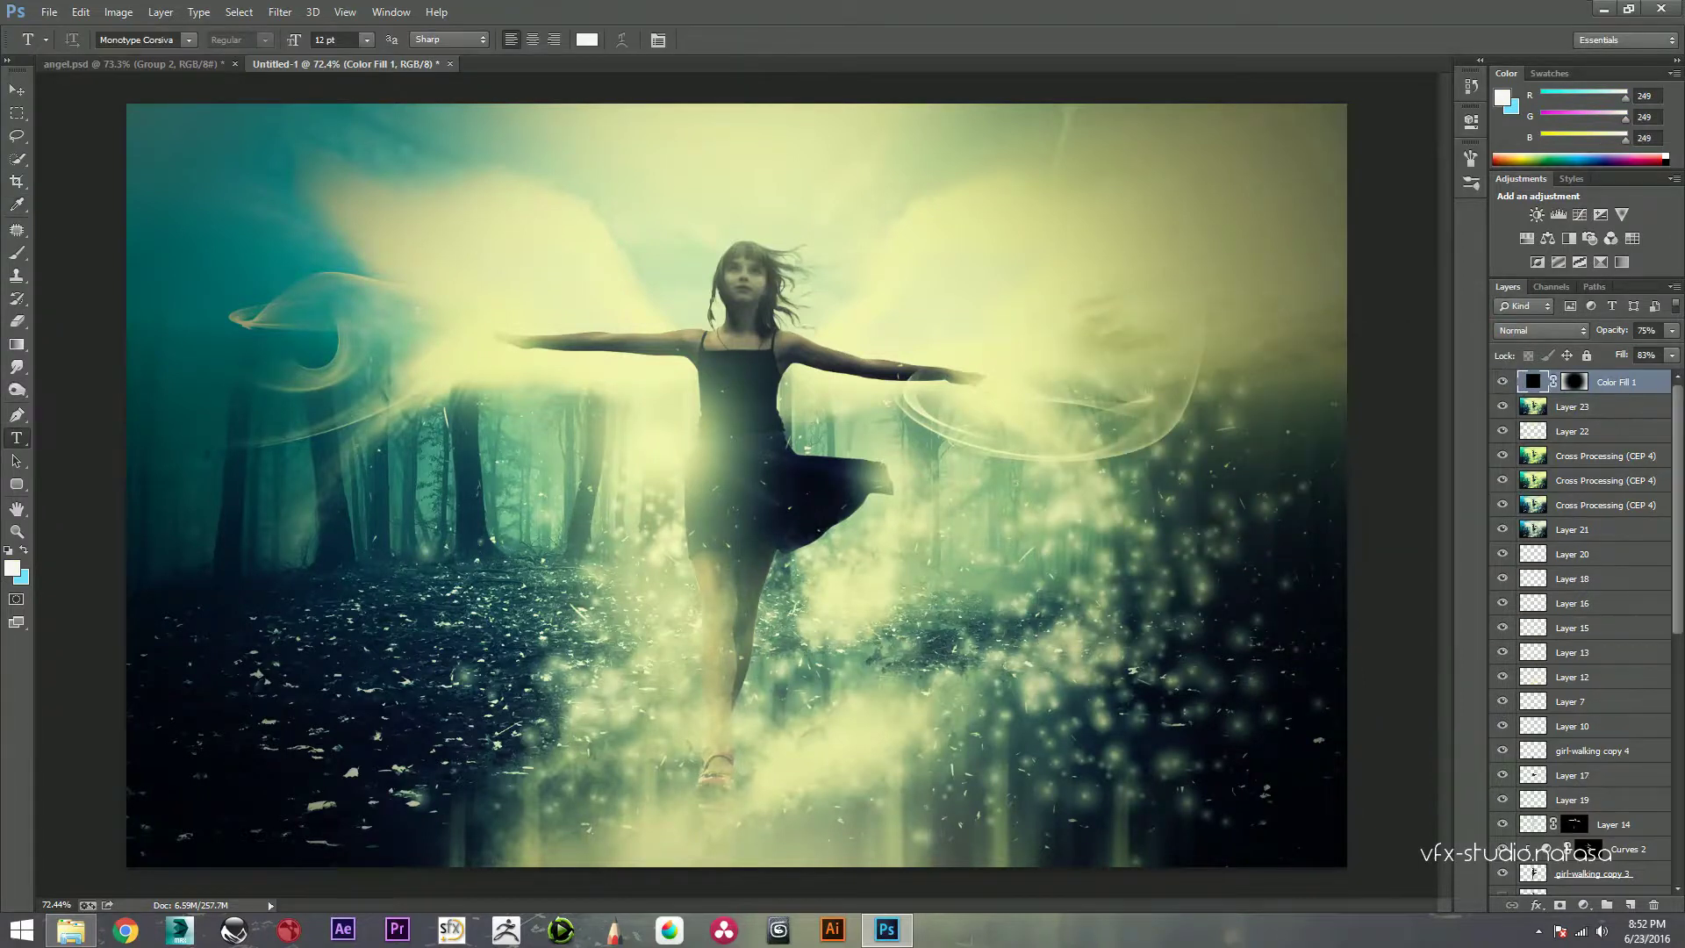
pyautogui.click(1091, 820)
pyautogui.write('ata')
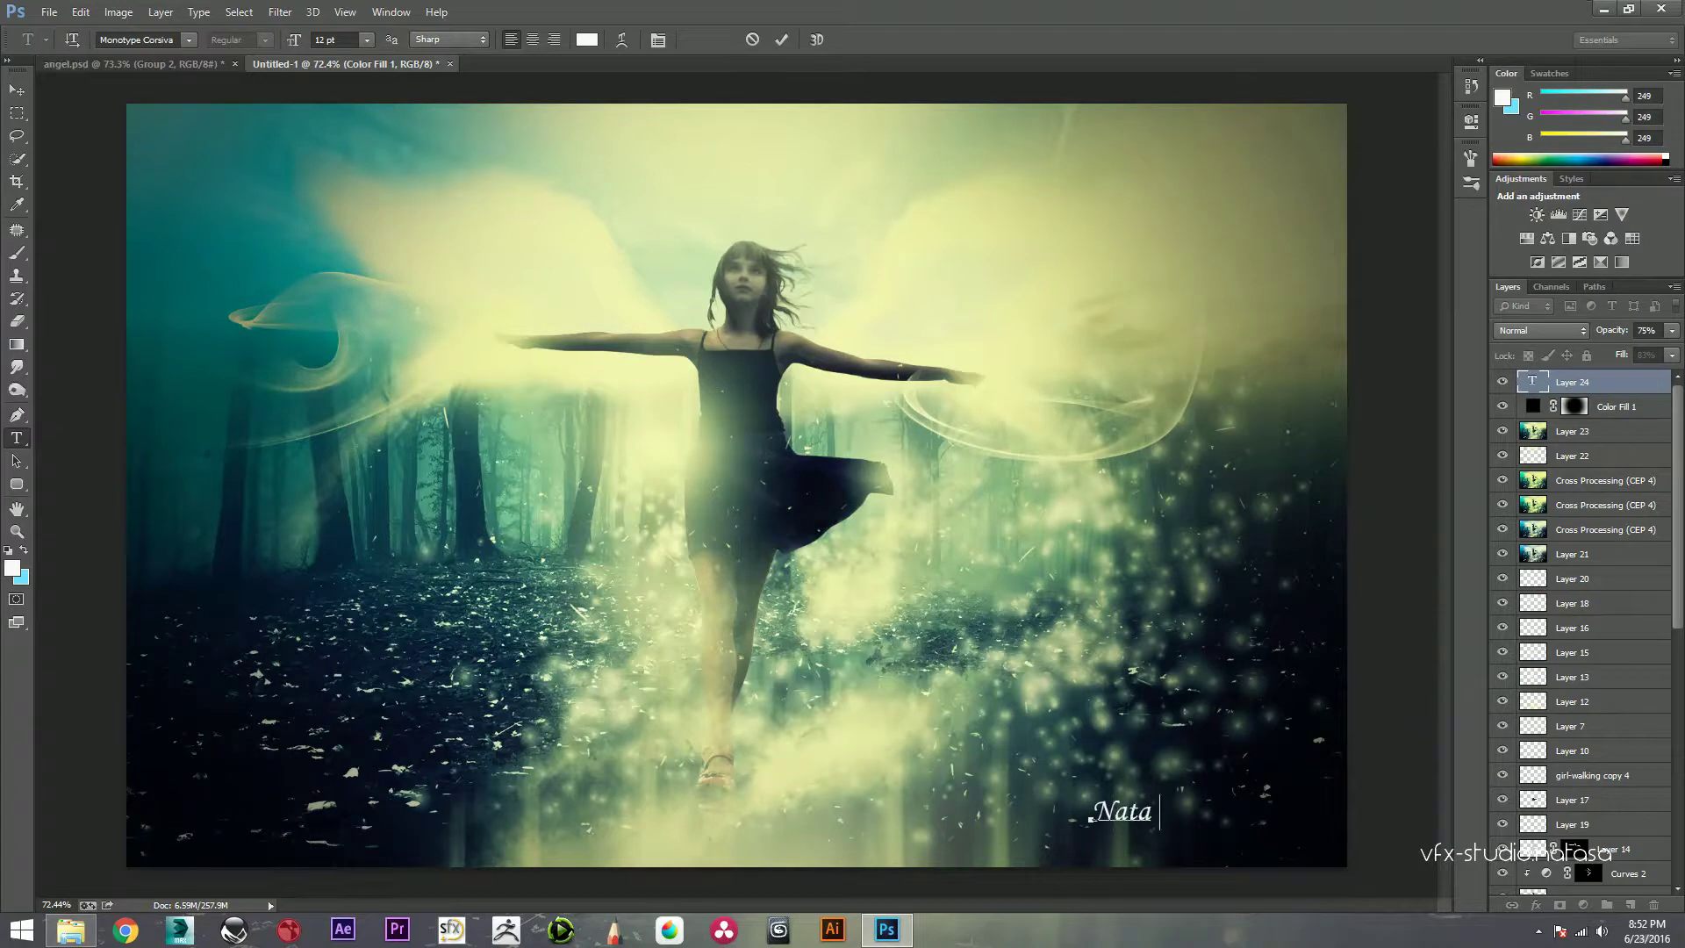
pyautogui.write('sa')
pyautogui.click(781, 39)
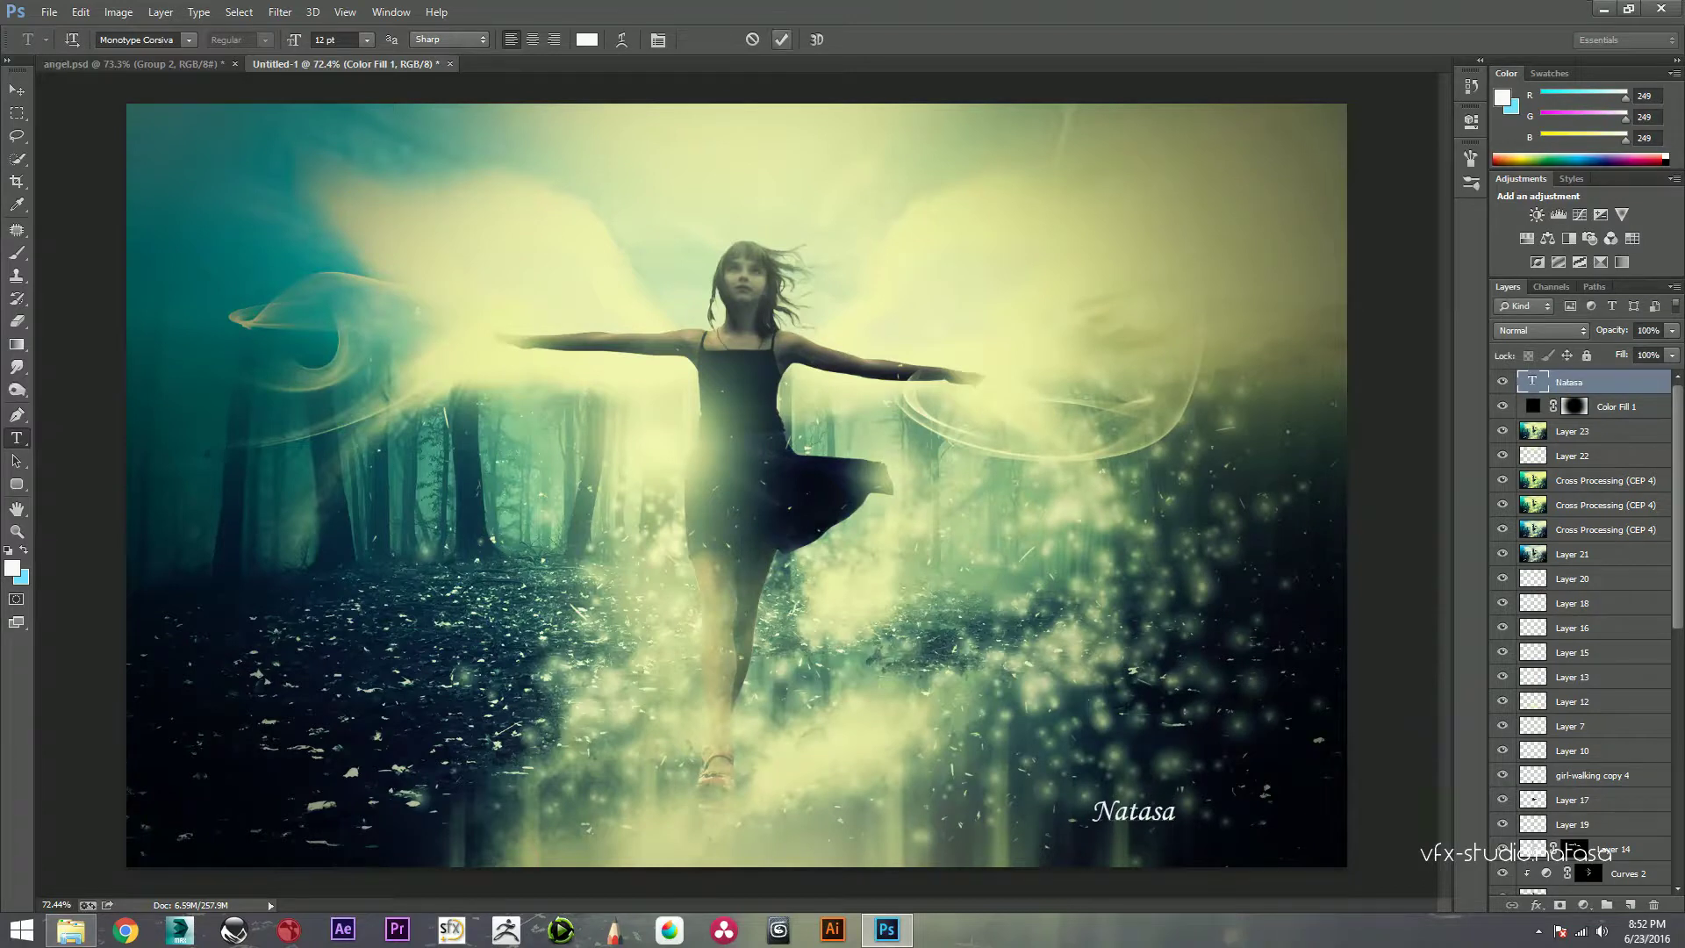
# Step: Move the signature into the bottom-right corner and lower its opacity to 14%
pyautogui.press('v')
pyautogui.moveTo(1141, 812); pyautogui.dragTo(1260, 820)
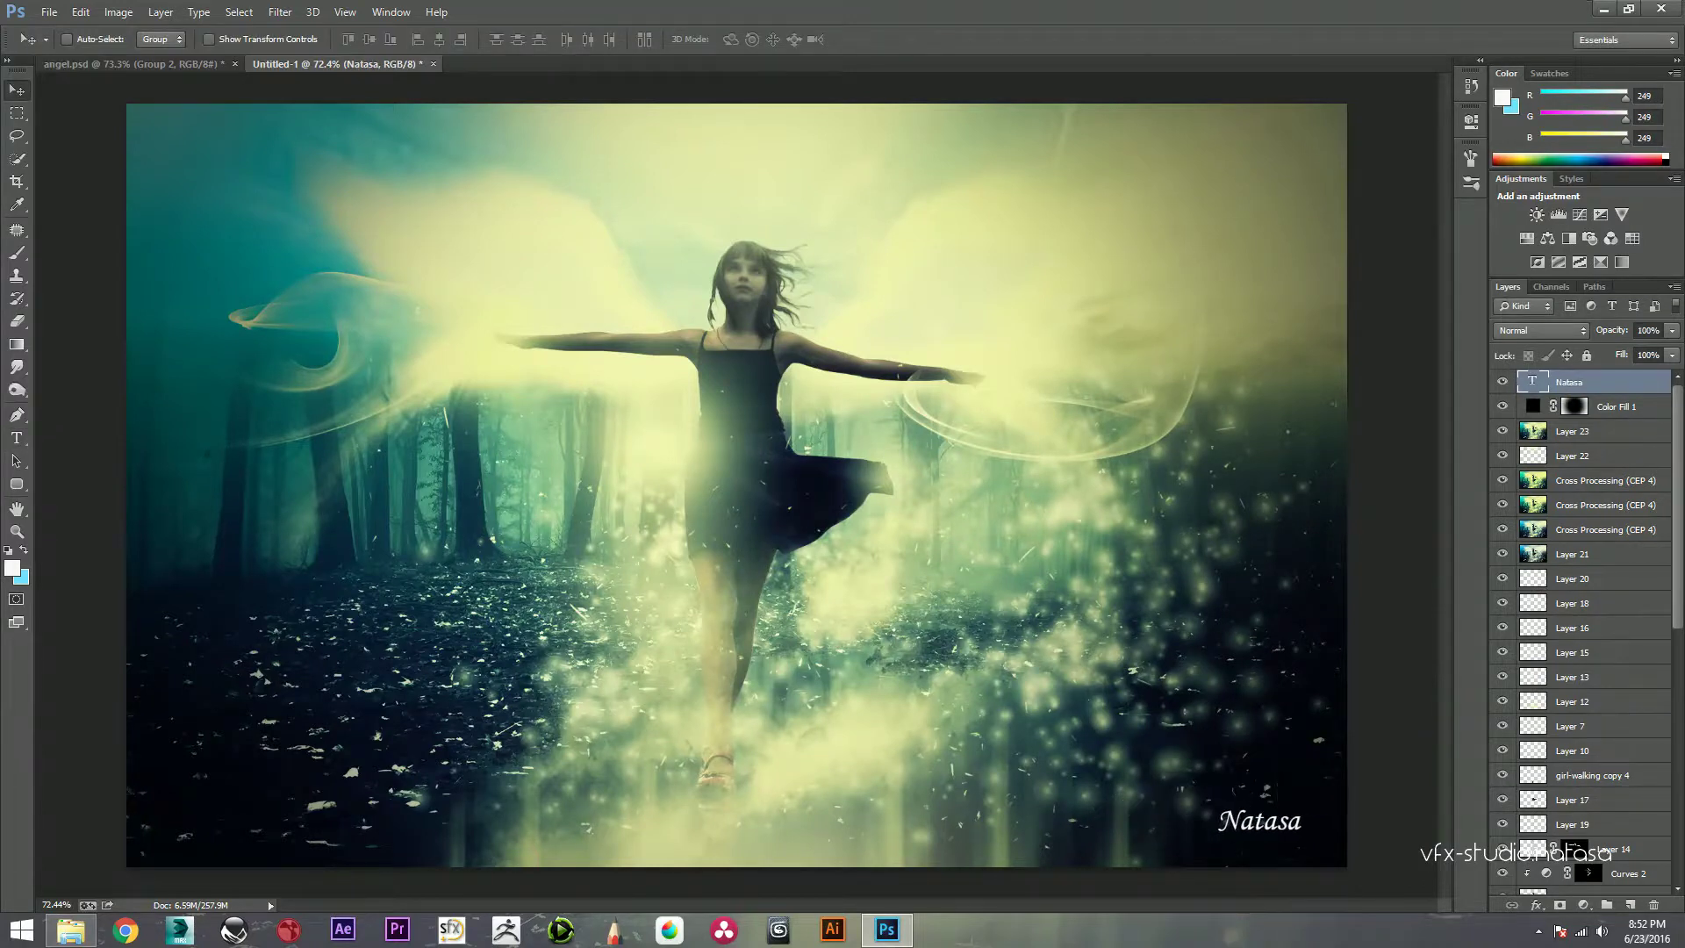
pyautogui.press('1')
pyautogui.press('4')
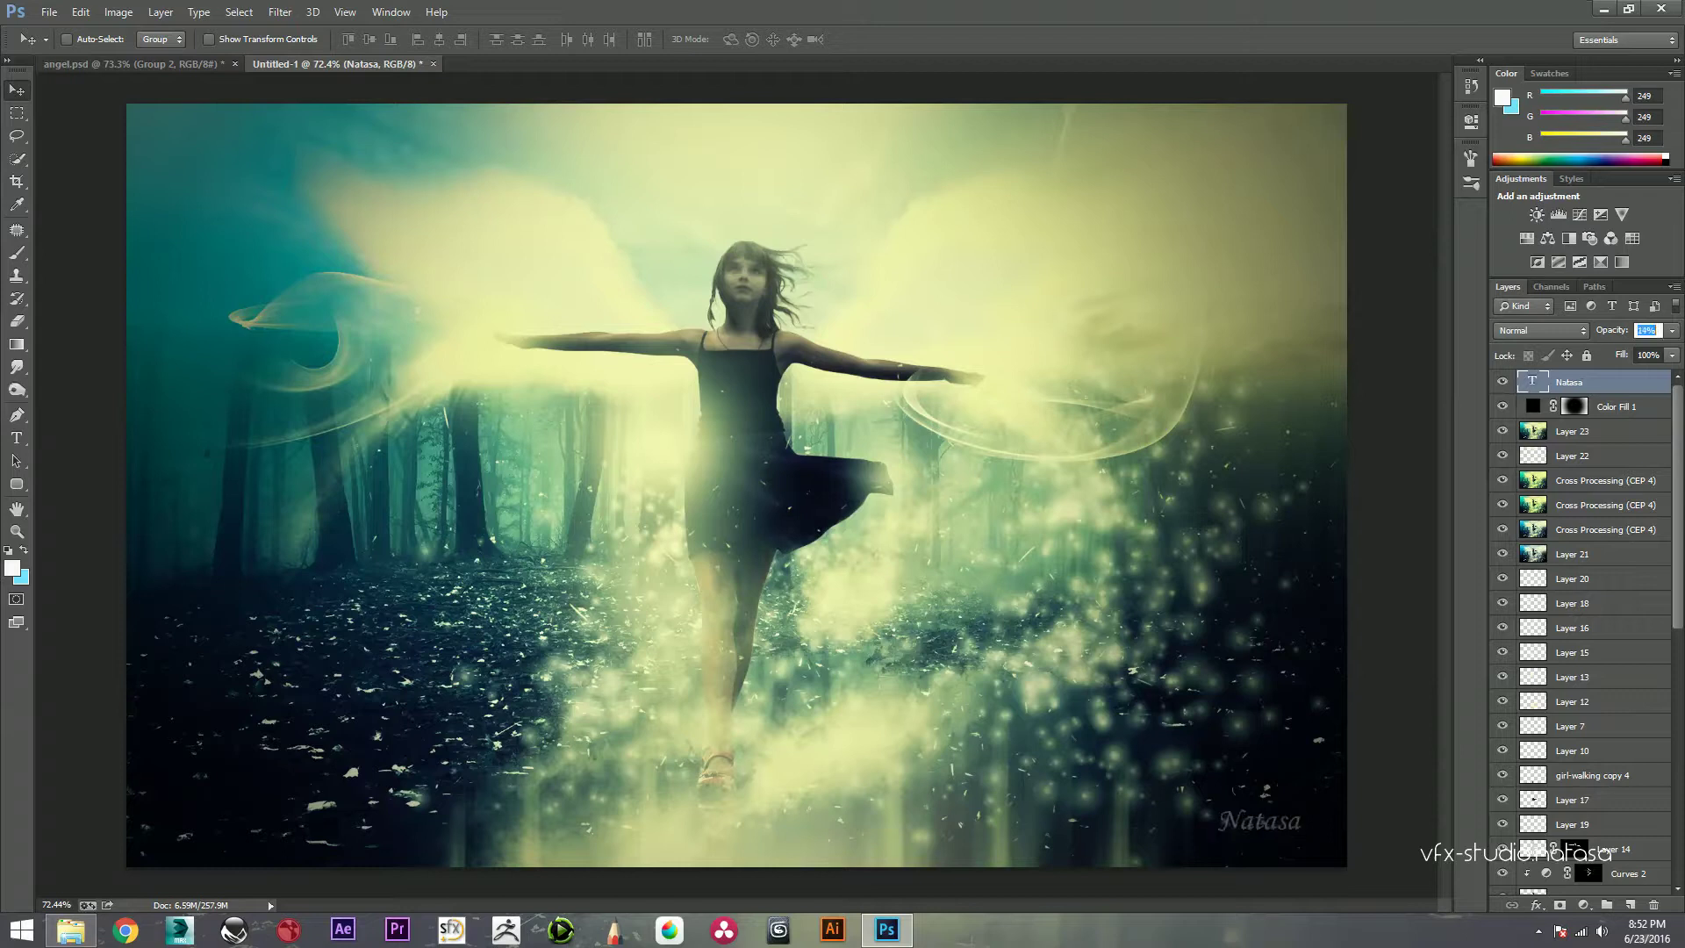
pyautogui.scroll(-1, 732, 487)
pyautogui.scroll(1, 737, 485)
pyautogui.scroll(-5, 1580, 632)
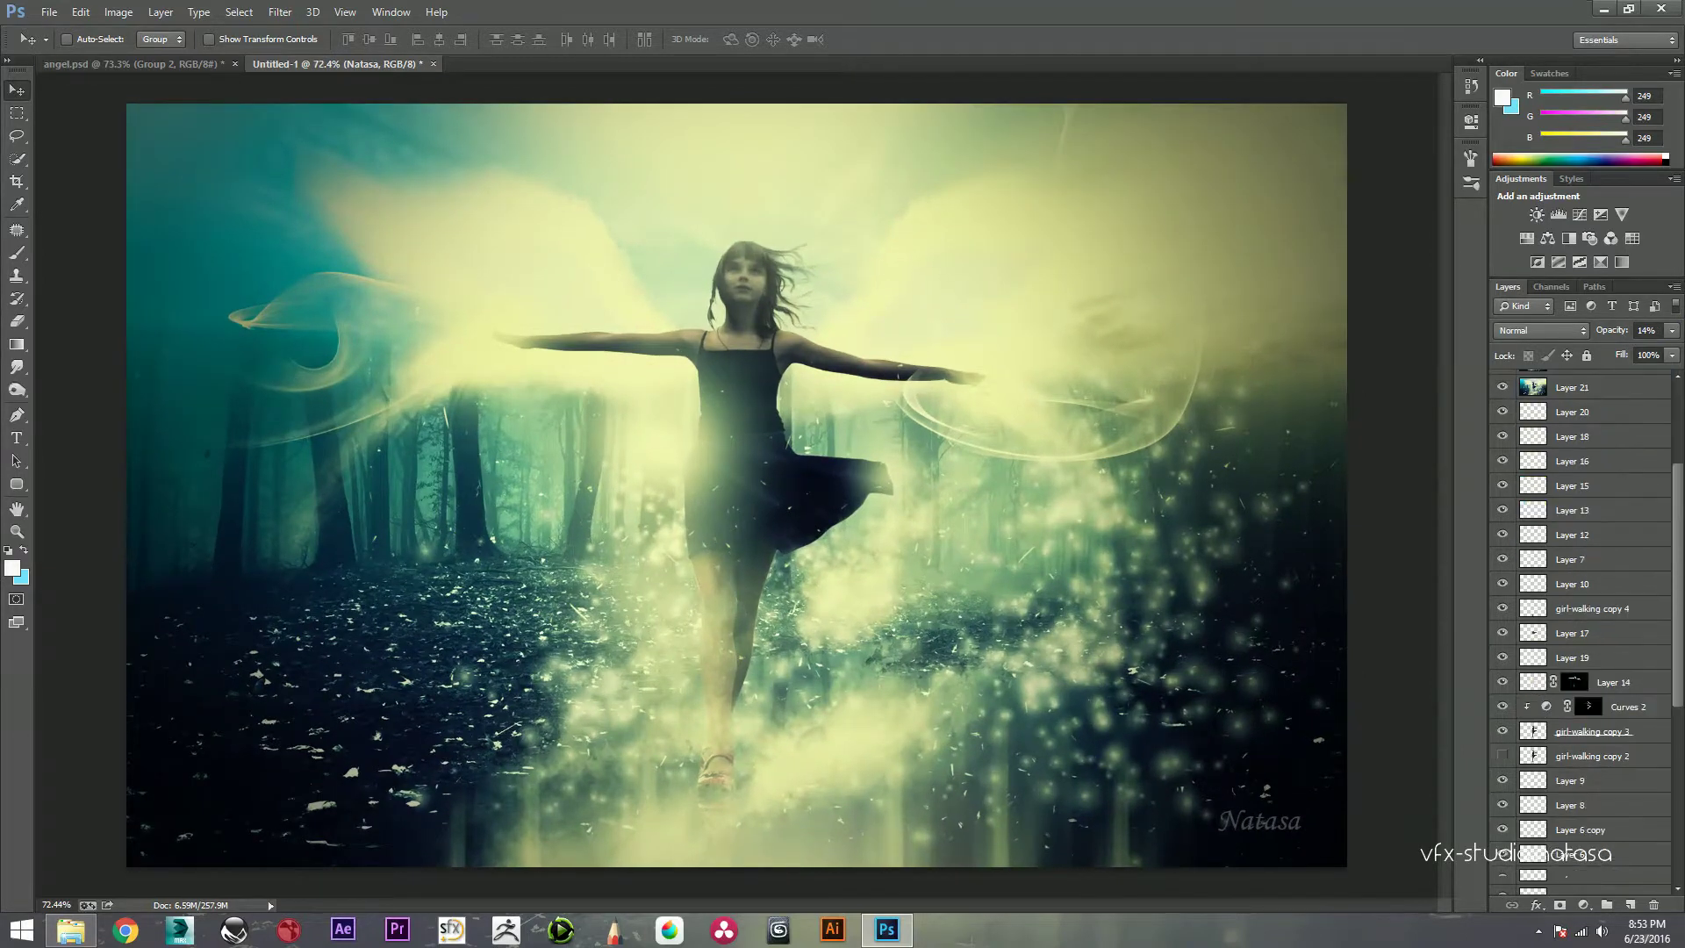
pyautogui.scroll(-5, 1580, 632)
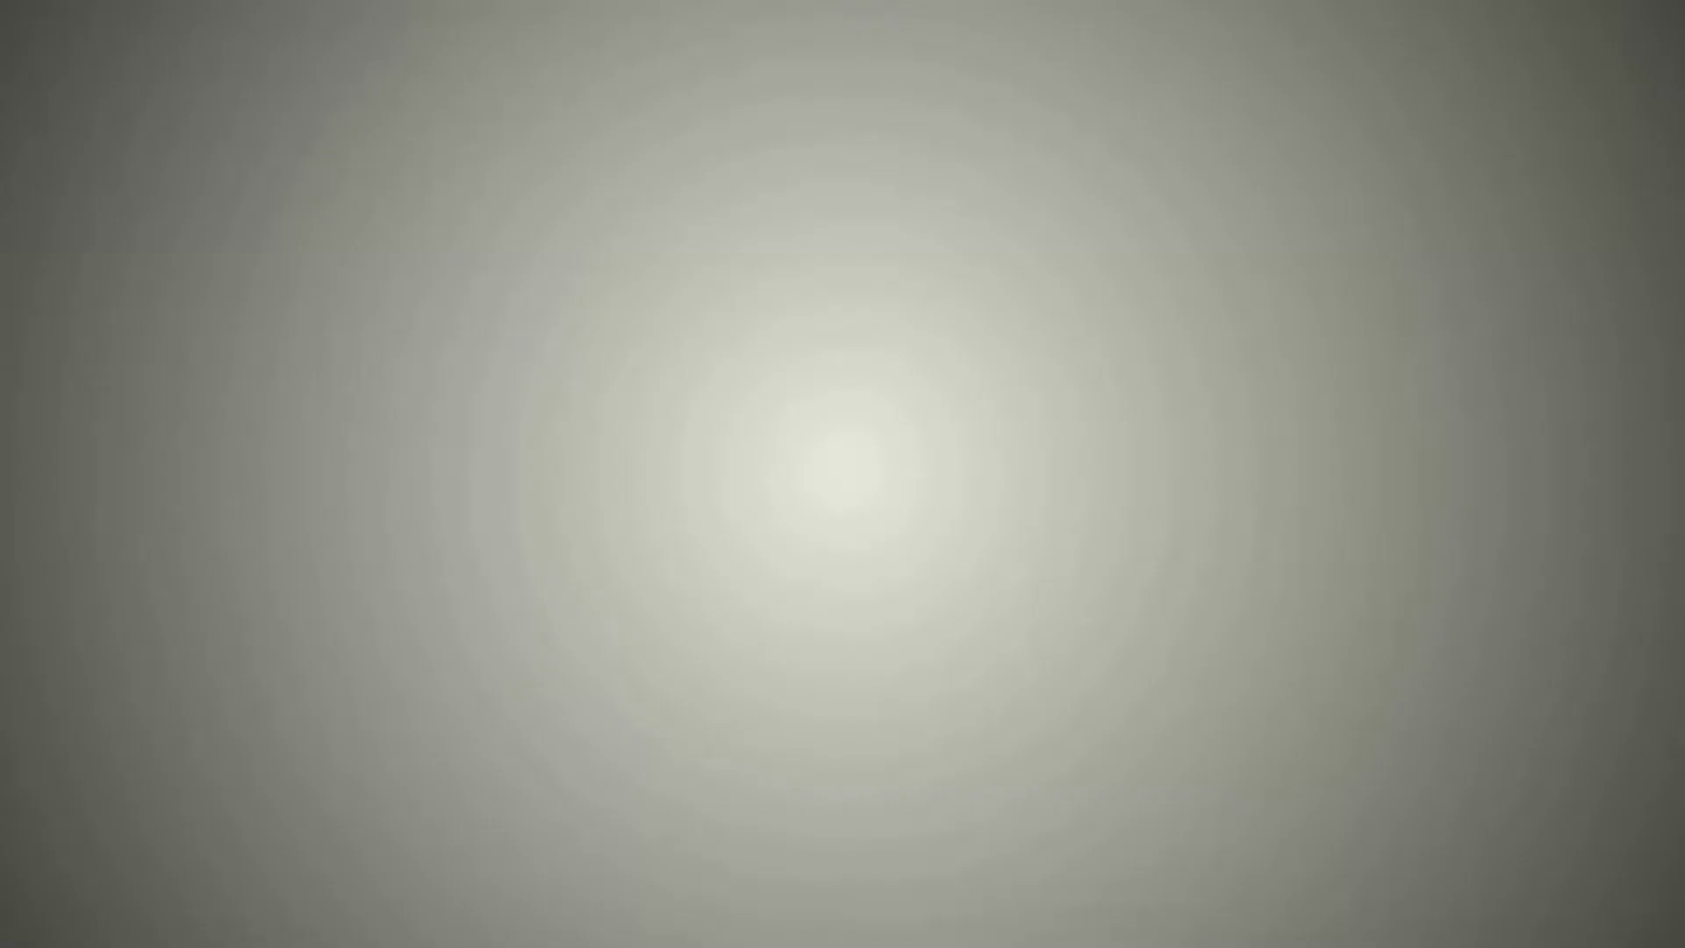